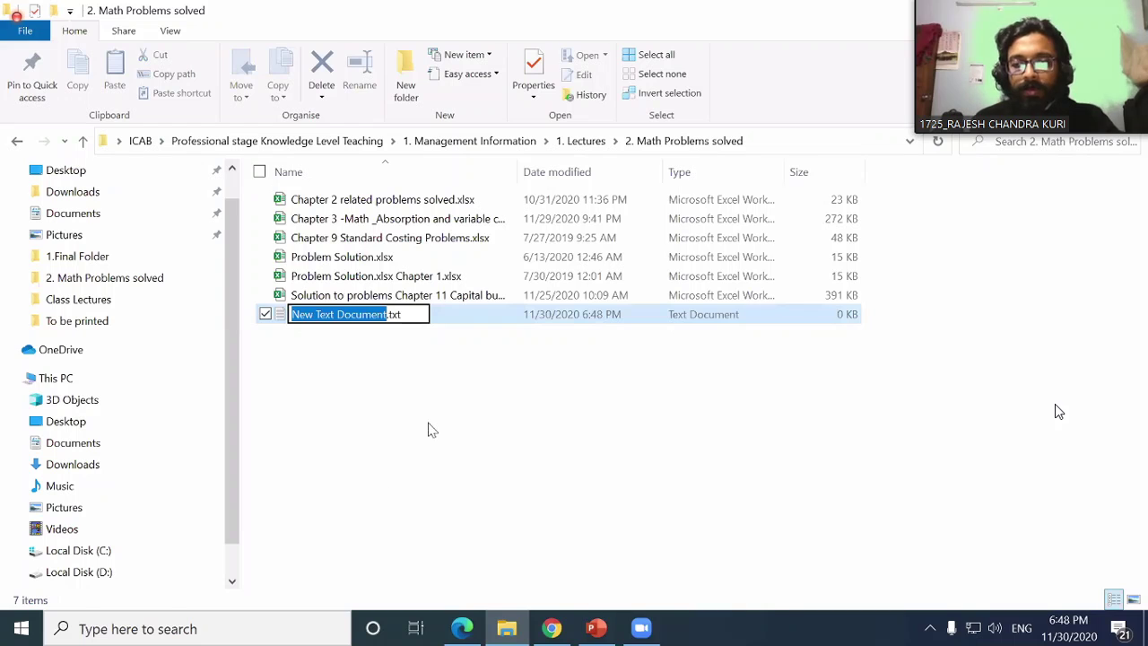
- Keep the new text document's default name and create a new Microsoft Excel worksheet in the same folder
key("Return")
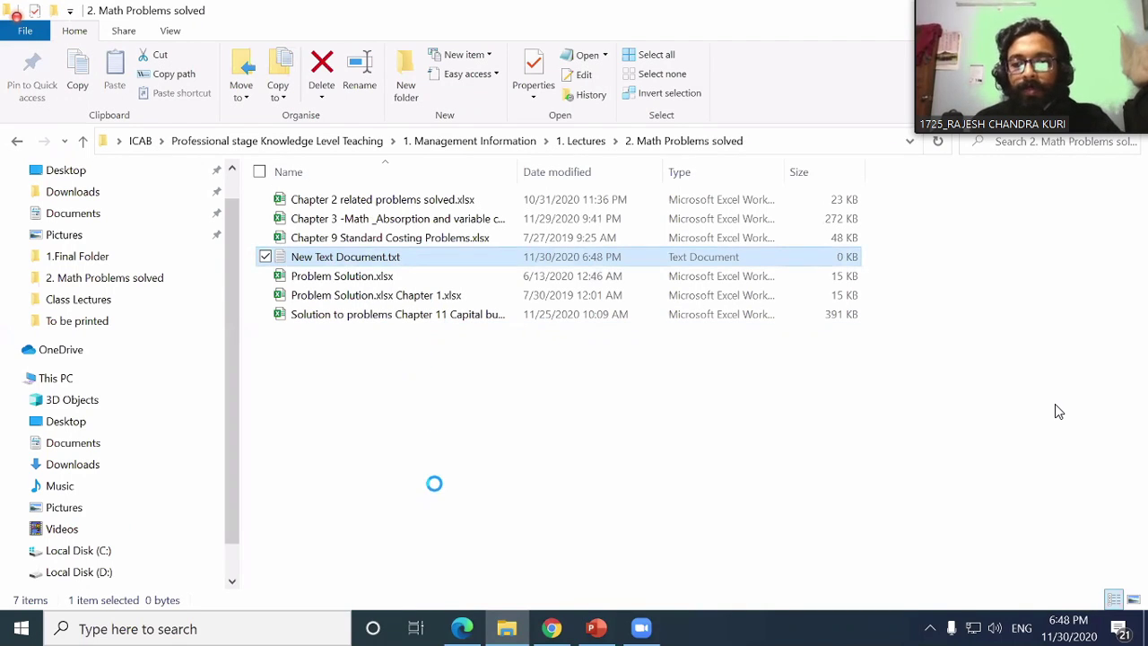
key("shift+F10")
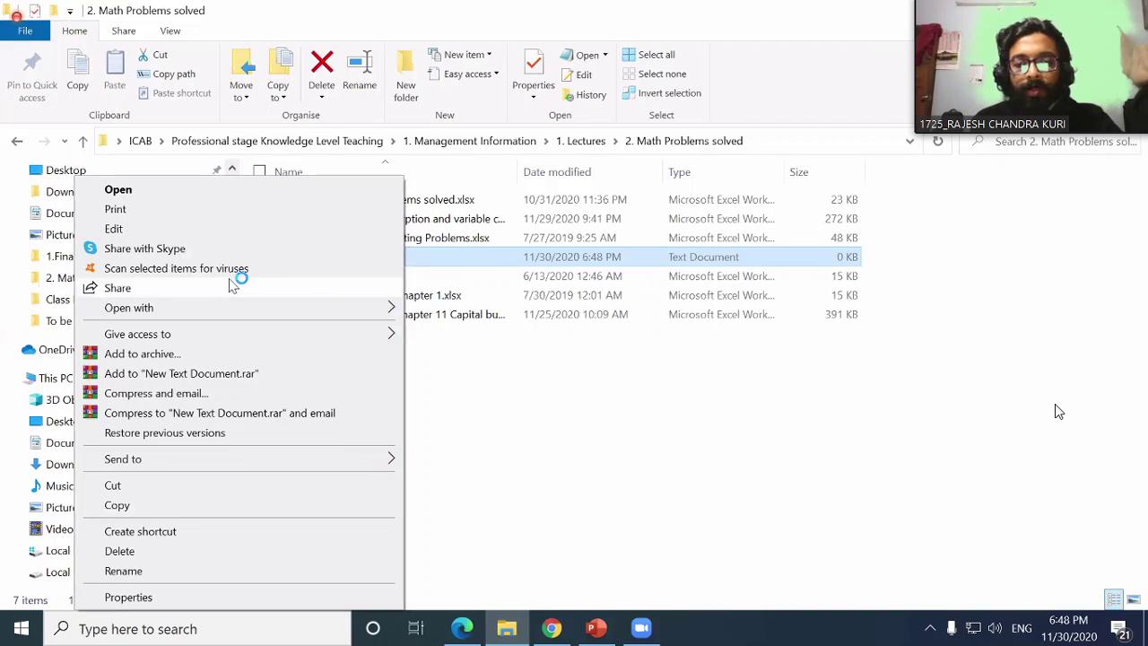
right_click(500, 446)
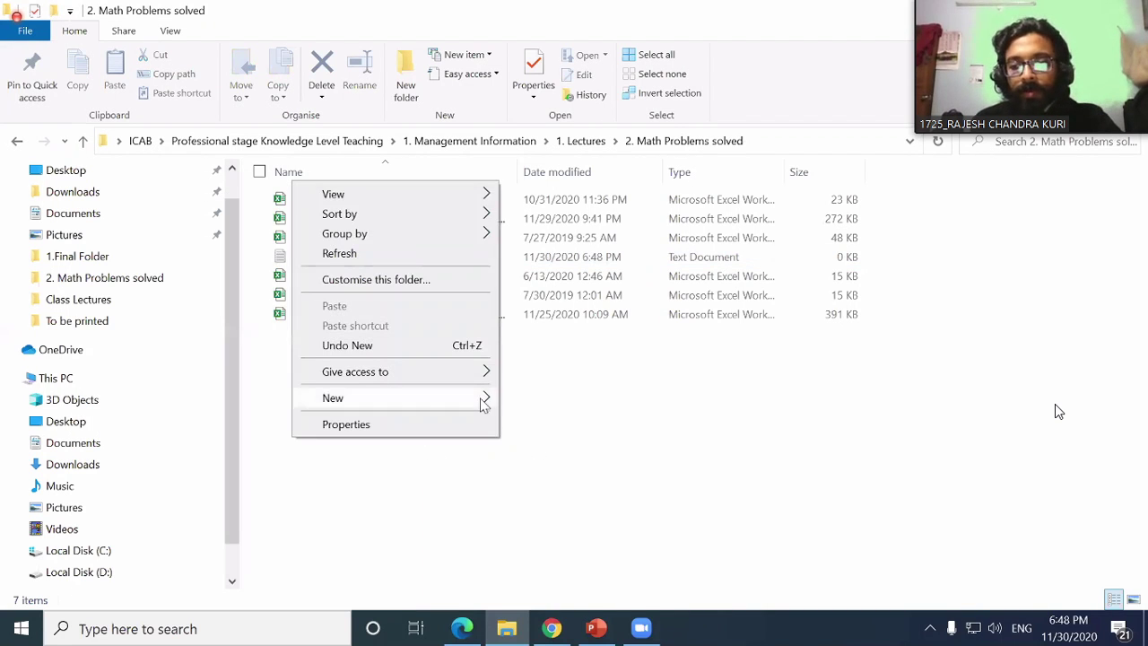
mouse_move(496, 401)
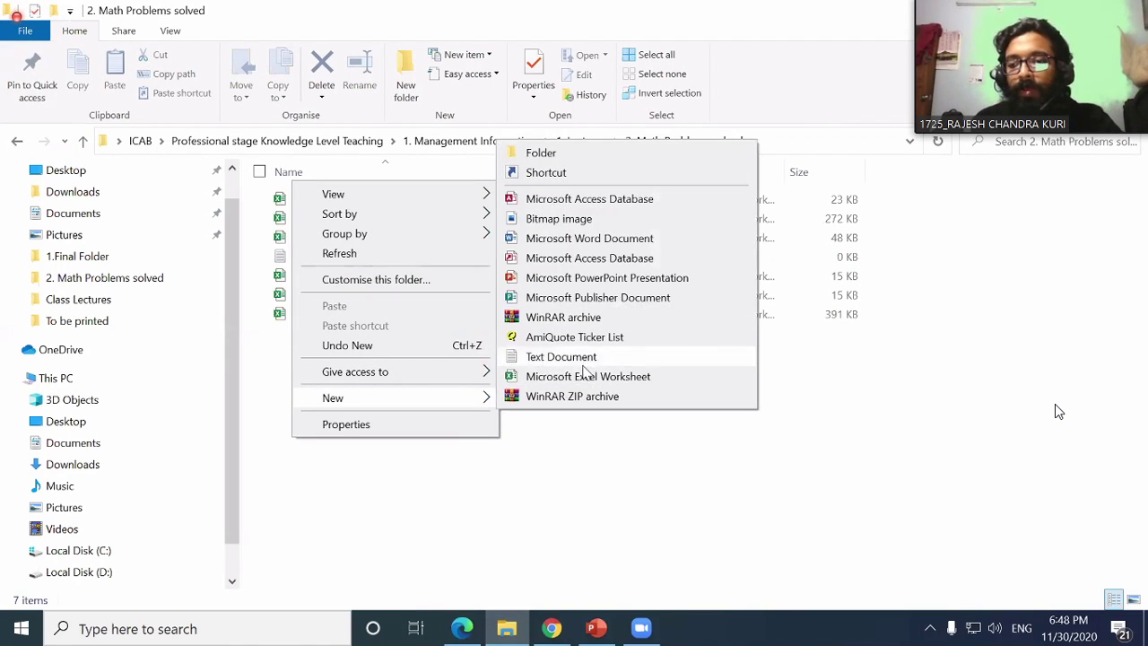
left_click(588, 375)
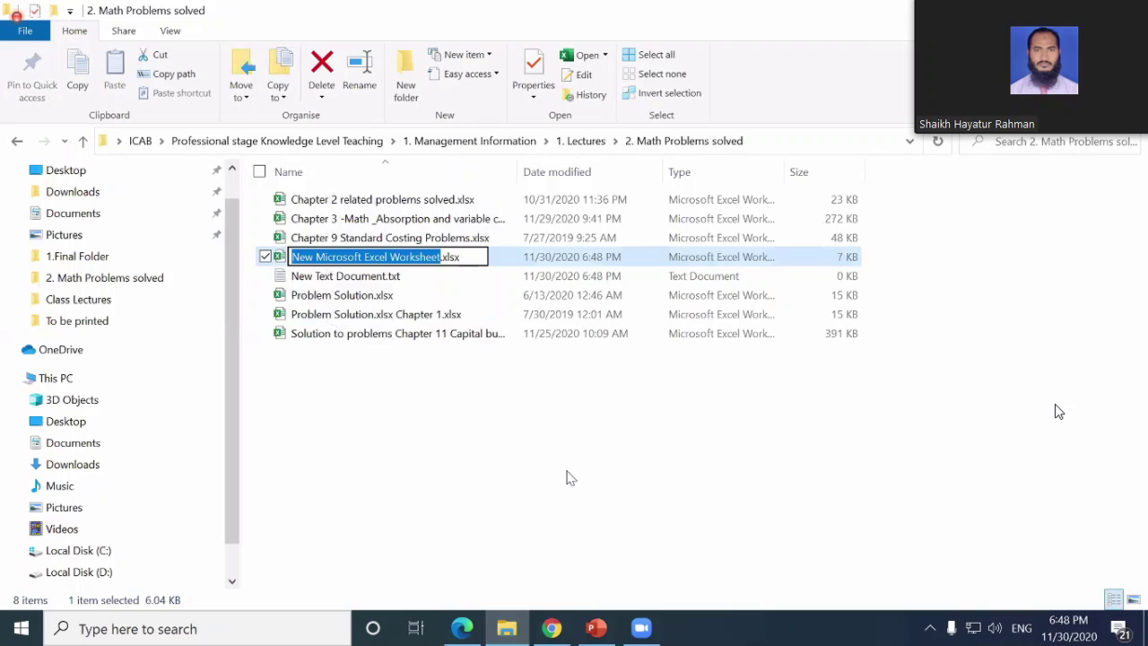
- Name the new worksheet file "Chapter 4 _ Absorption and marginal costing" and open it in Excel
type("Chapter ")
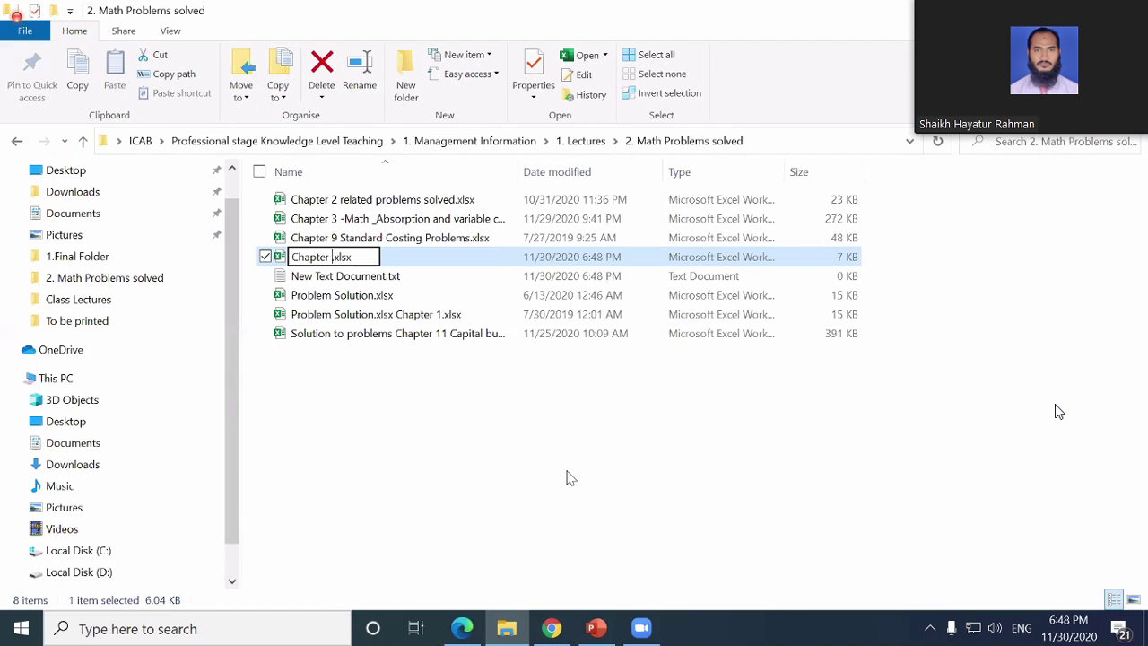
type("4")
type(" _ Abs")
type("orption")
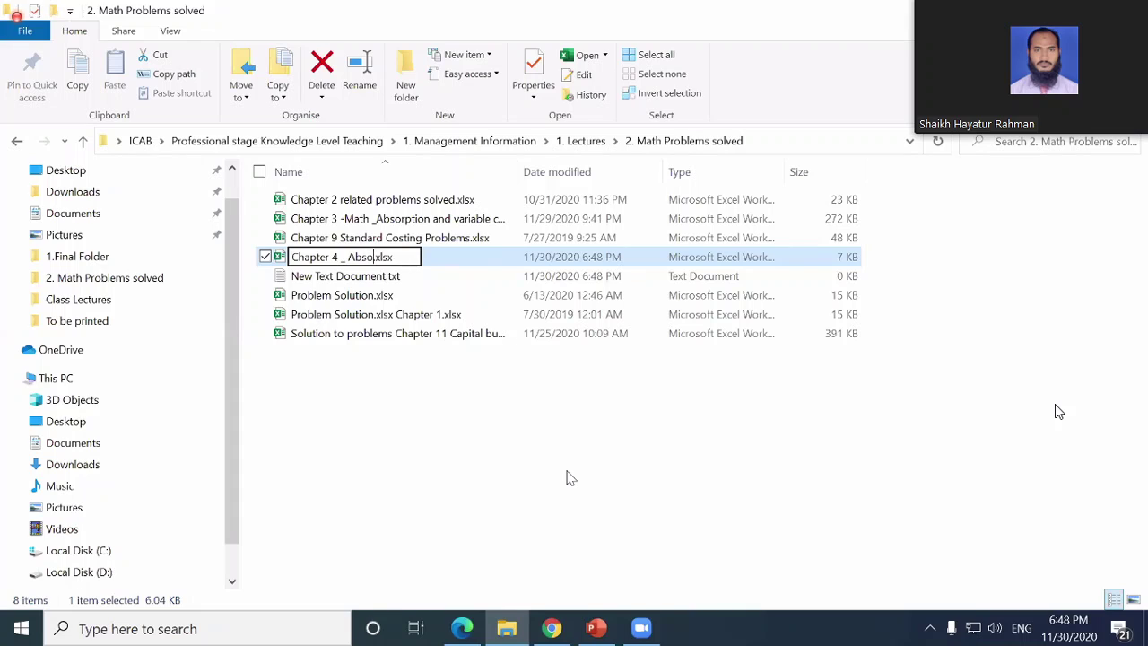
type(" and margi")
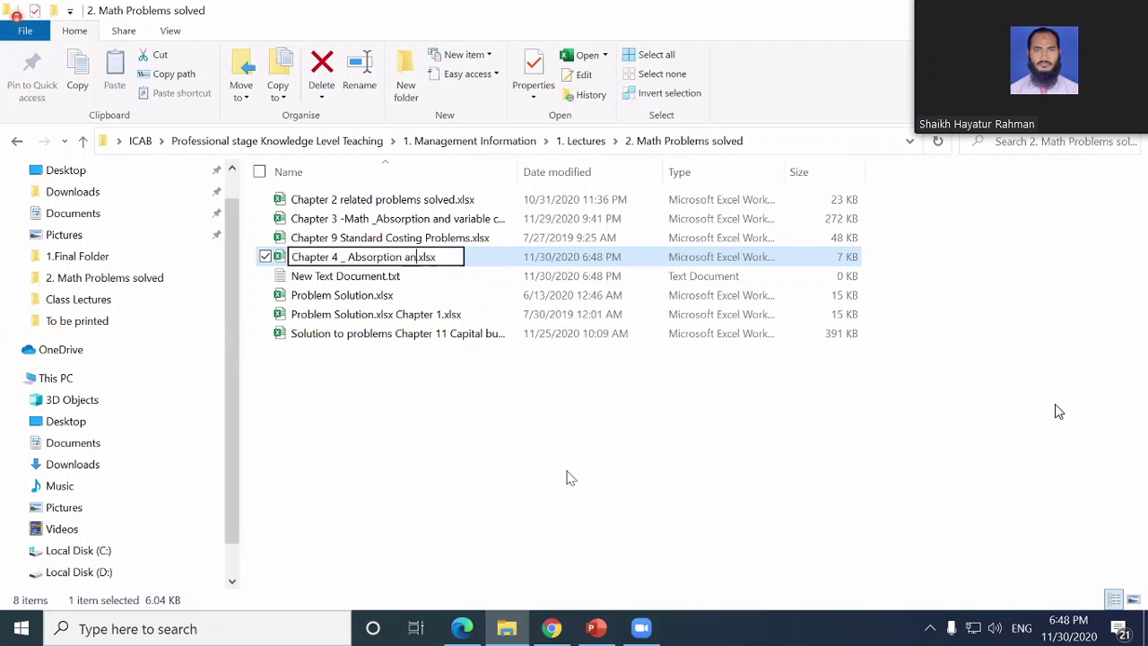
type("nal costing")
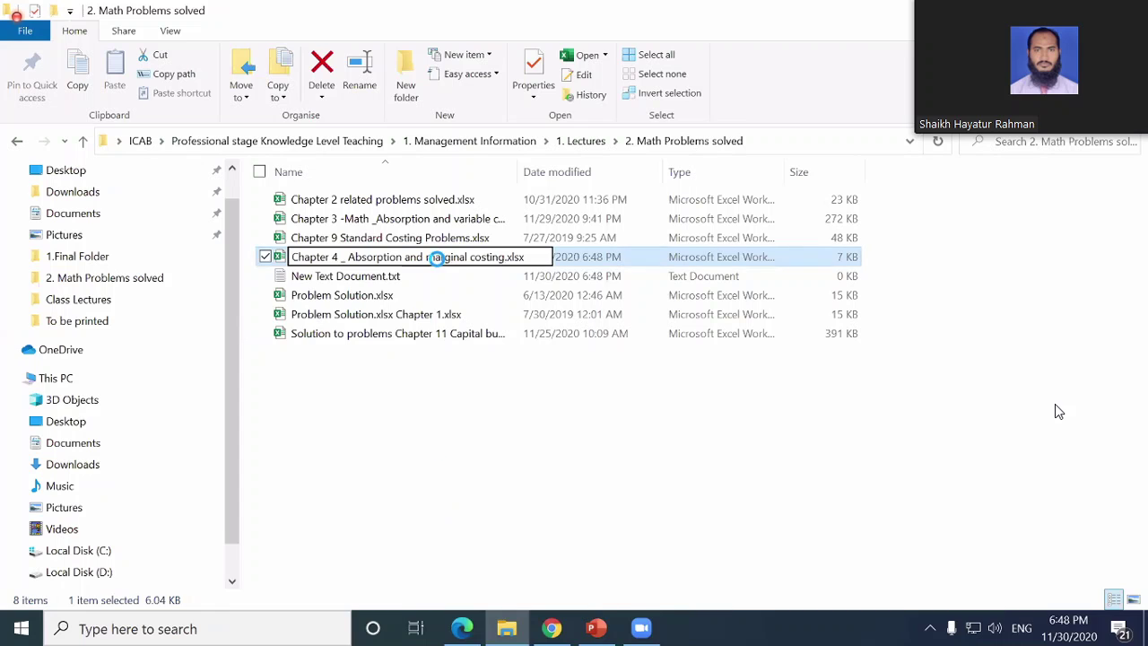
key("Return")
double_click(401, 244)
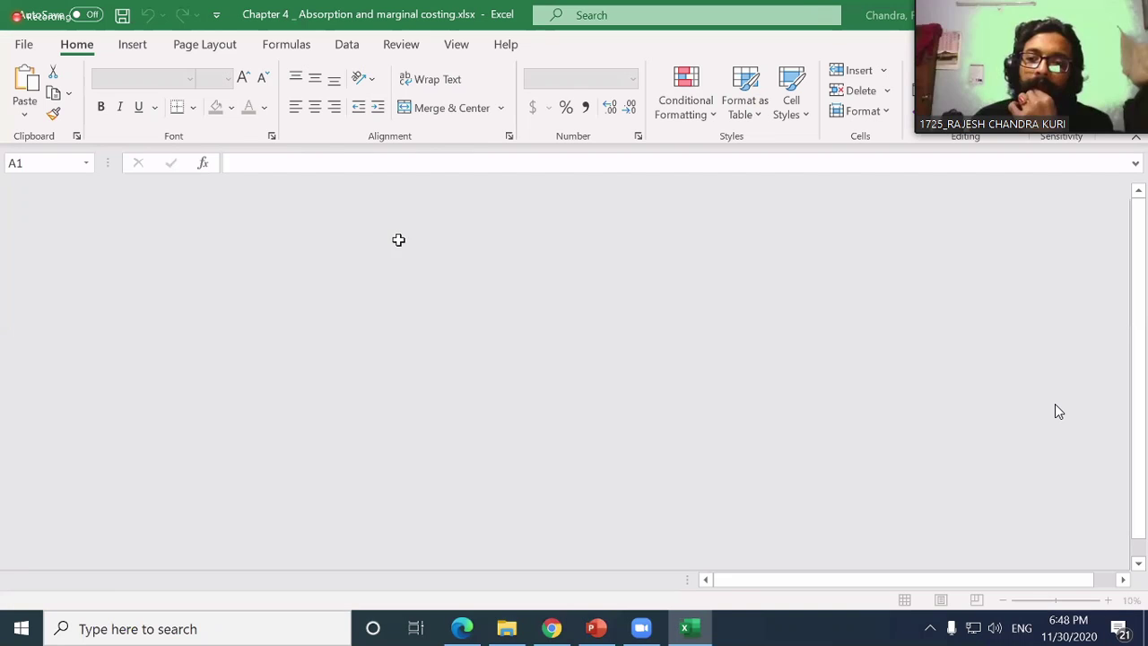
- Switch to the PowerPoint presentation and copy the picture with product MC's cost details on slide 9
key("alt+Tab")
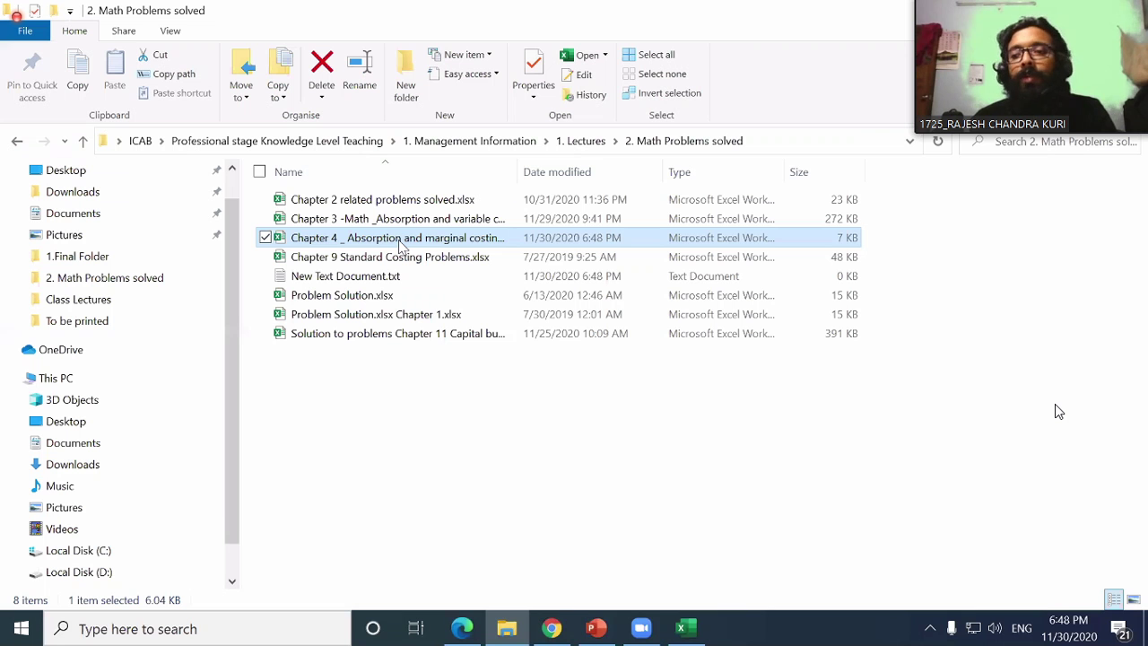
key("alt+Tab")
key("Tab")
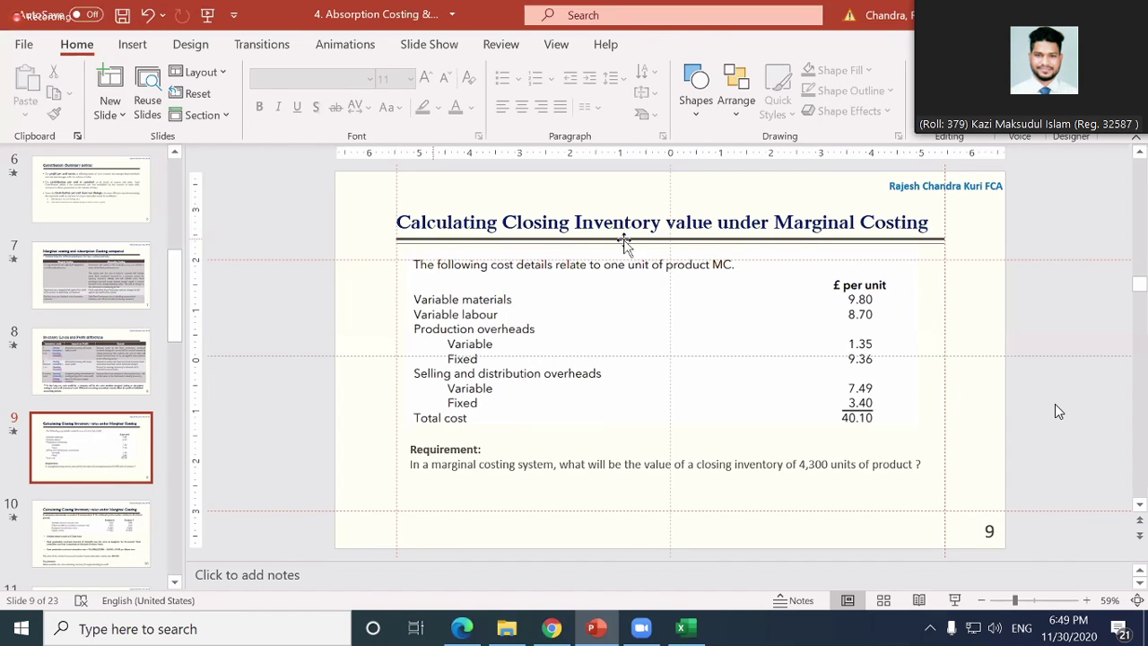
left_click(624, 274)
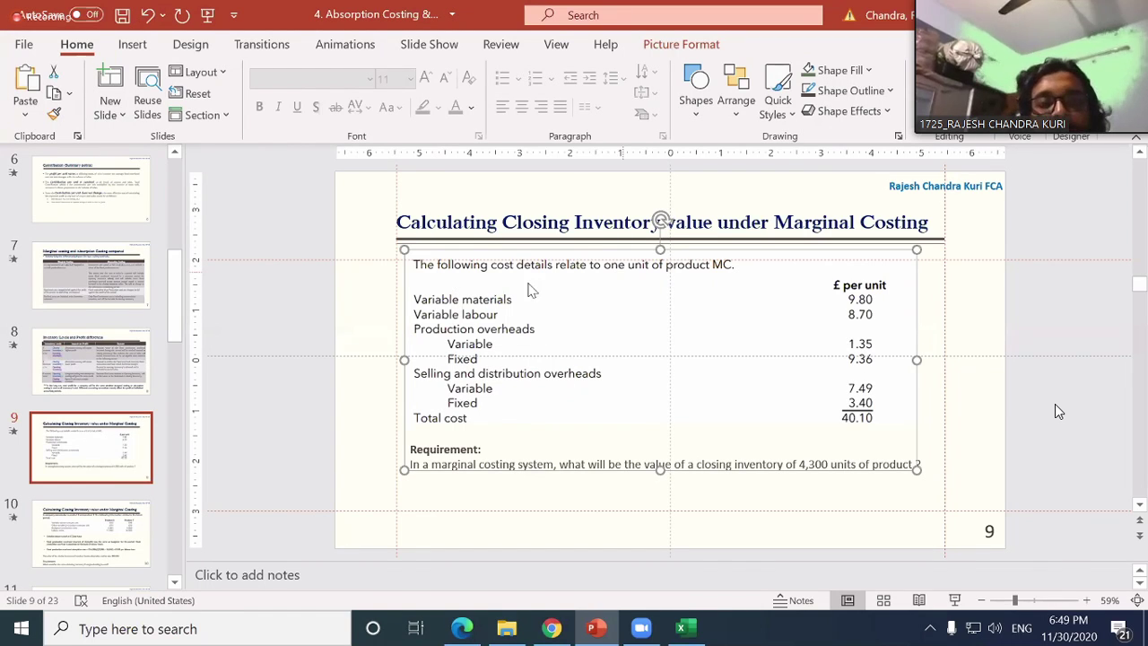
- Switch to the Excel workbook, paste the cost details picture and shrink it to cover about columns I to R, rows 2 to 16
key("alt+Tab")
key("alt+Tab")
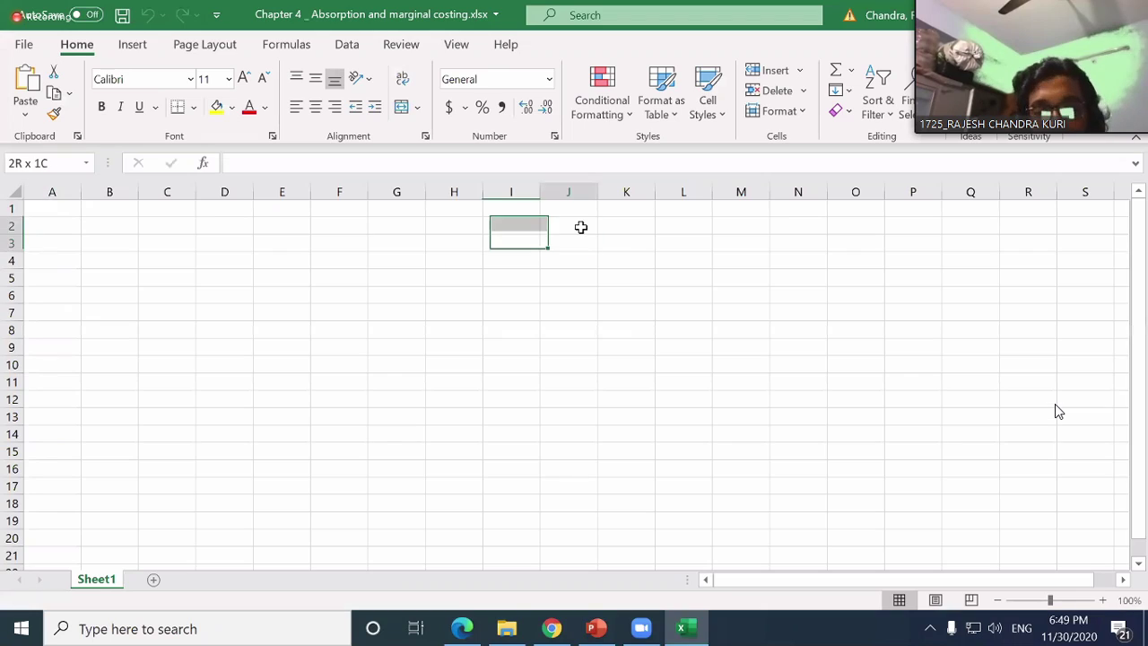
left_click(574, 232)
key("ctrl+v")
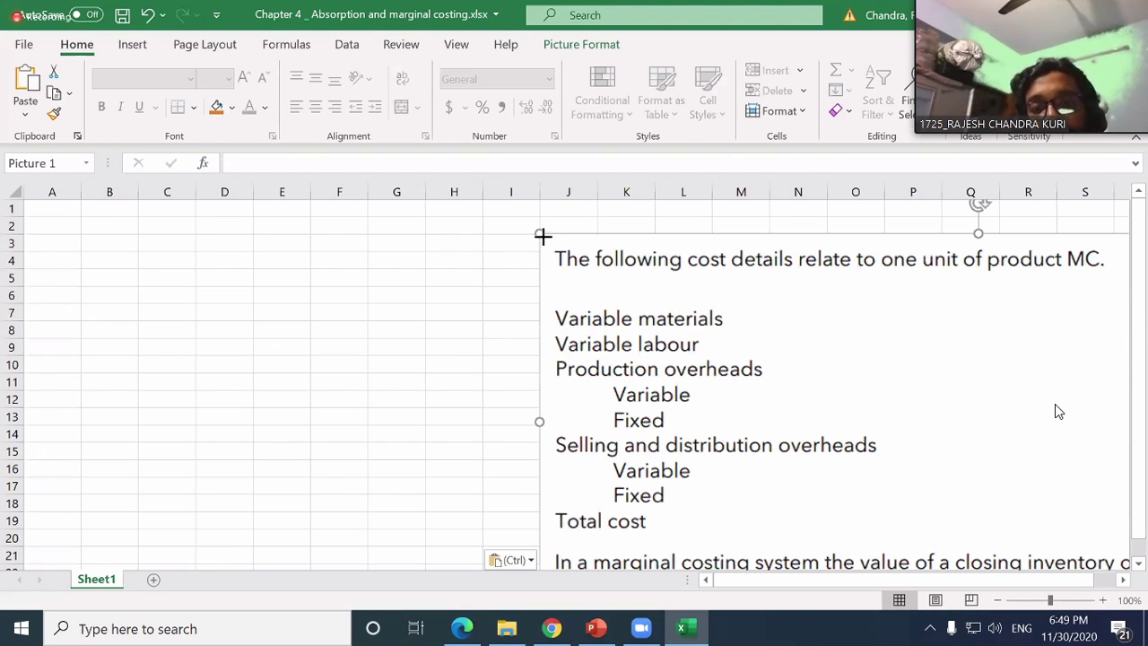
left_click_drag(738, 384, 512, 286)
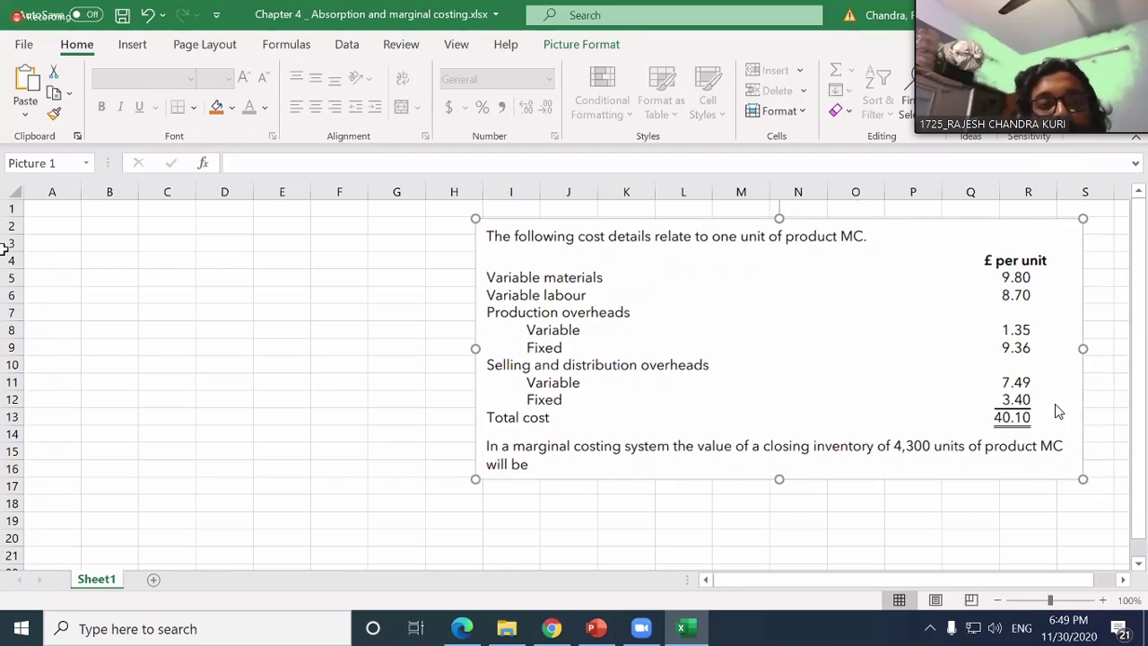
- Enter the label "Variable material" in cell B4
left_click(120, 267)
type("Variab")
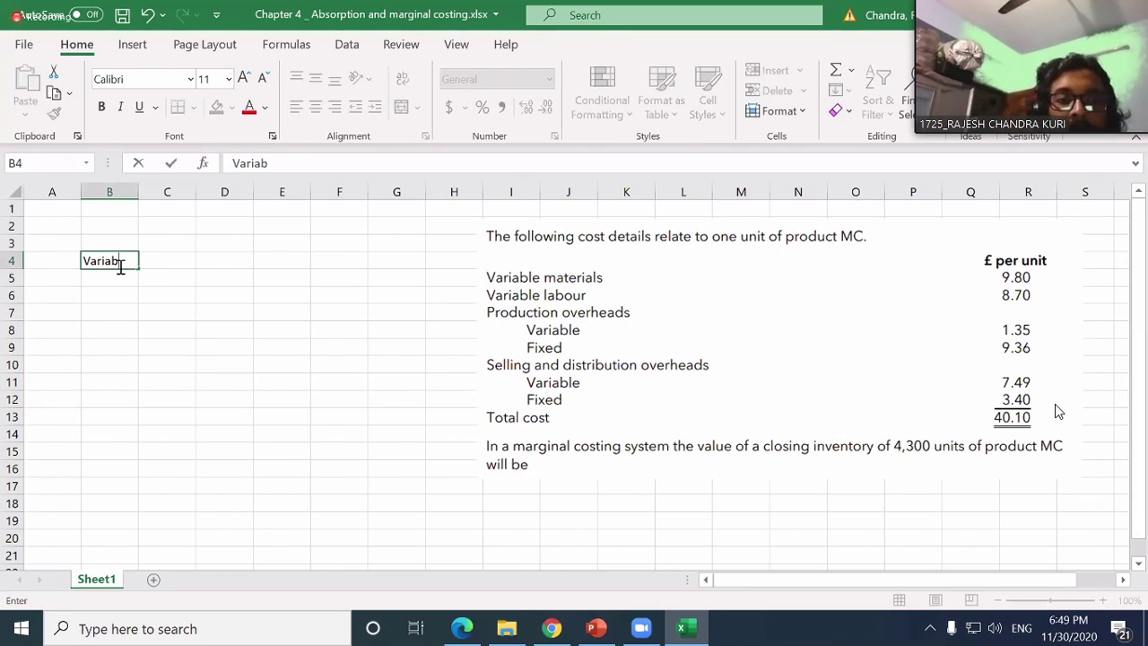
type("le material")
key("Return")
- Add the column heading "Per Unit" in cell E3
key("Up")
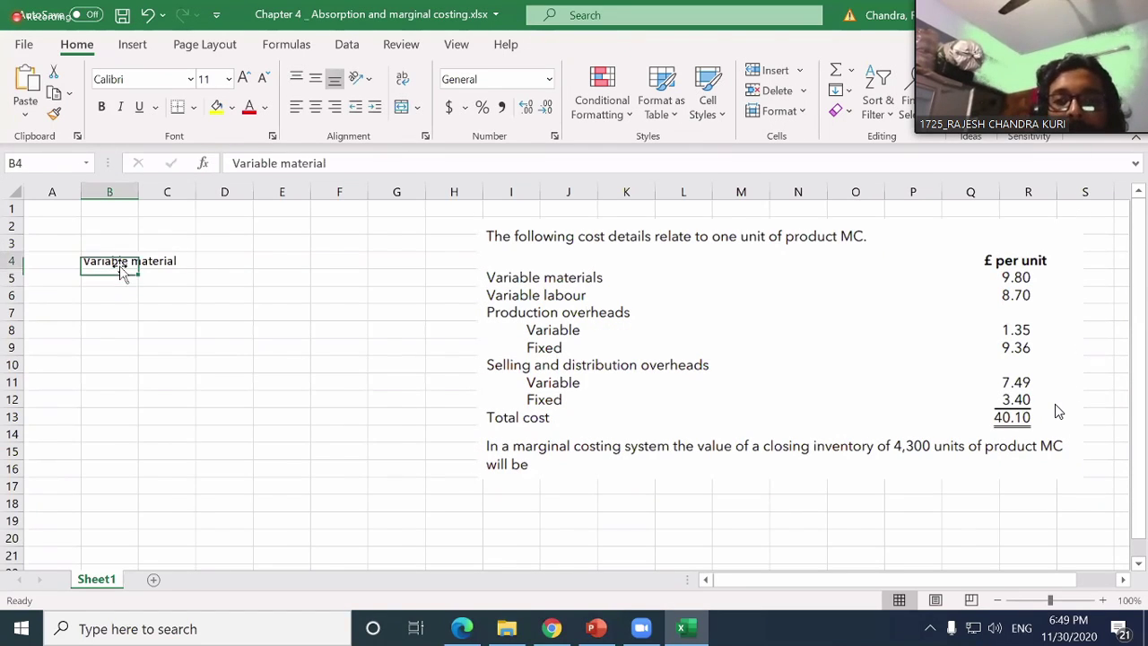
key("Up")
key("Right")
key("Right")
key("Right")
type("Pe")
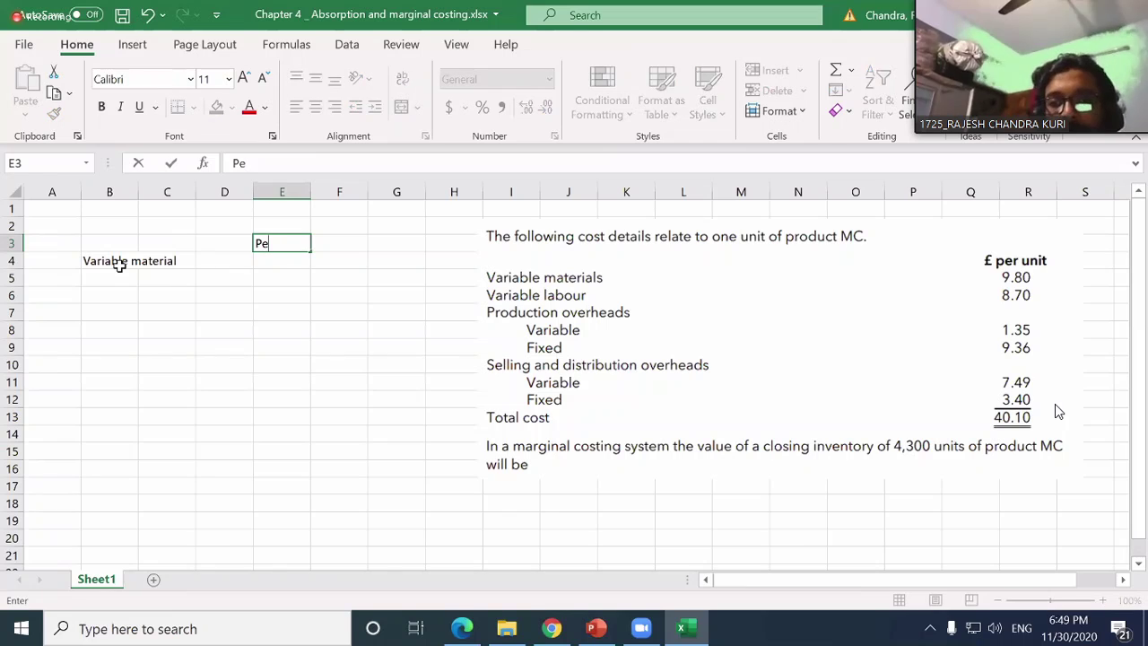
type("r Unit")
key("Return")
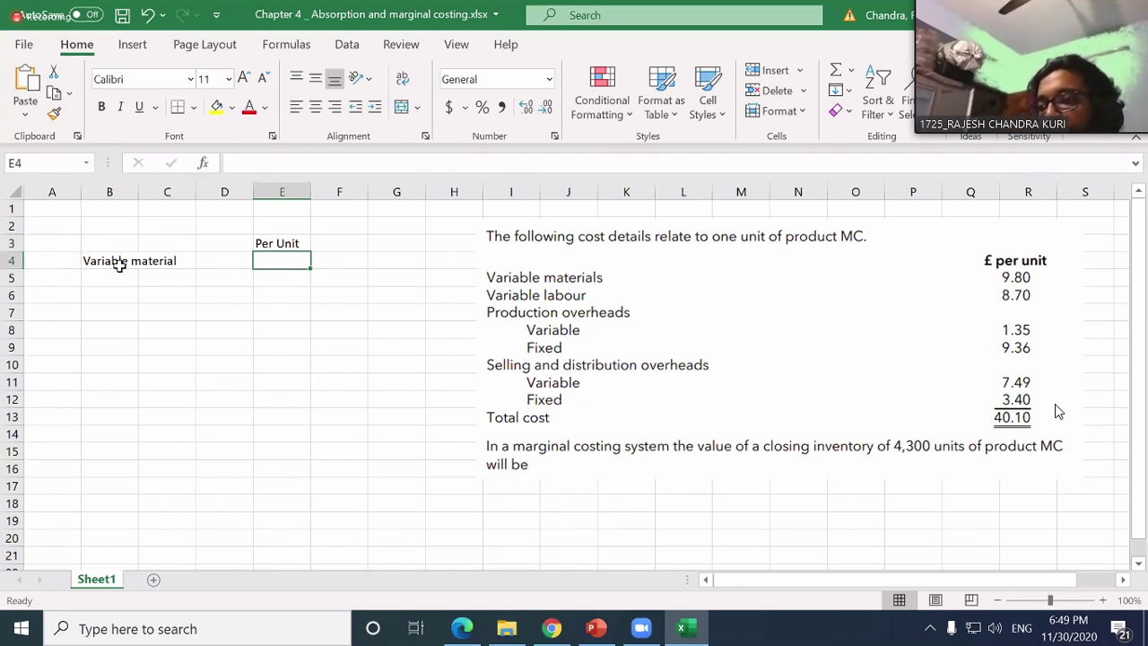
- Enter 9.80 as the variable material cost in E4 and format it to show two decimal places
type("9")
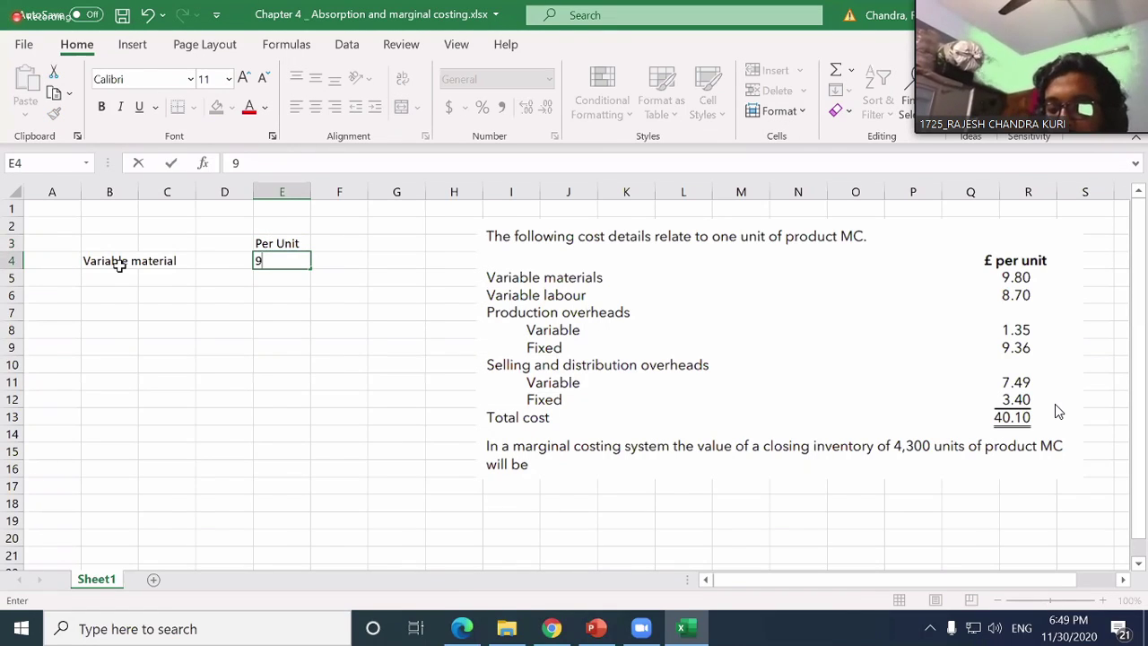
type(".80")
key("Return")
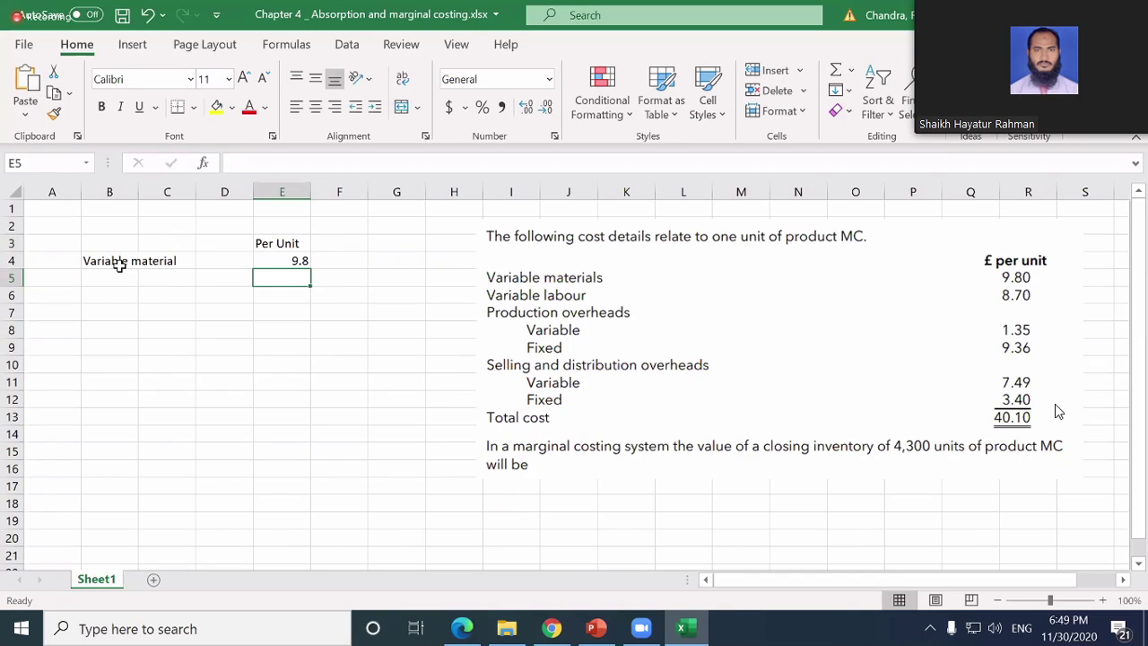
key("Left")
key("Left")
key("Left")
key("Right")
key("Right")
key("Right")
key("Up")
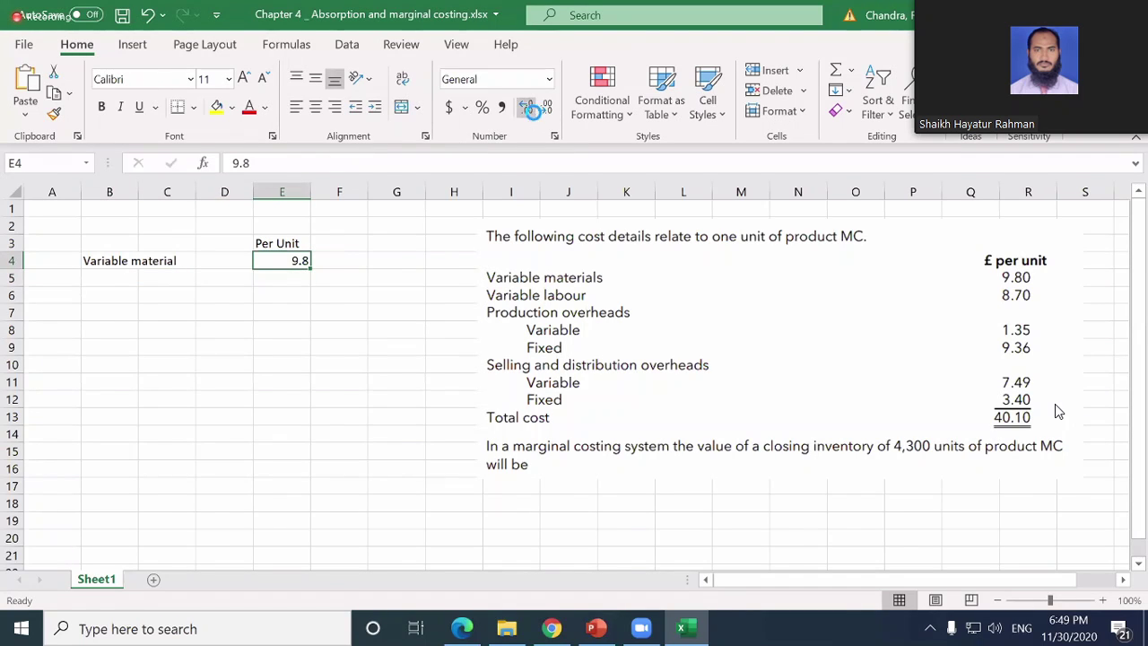
left_click(528, 109)
- Add a "Variable labour" line in row 5 with a per-unit cost of 8.70 in E5
left_click(144, 272)
key("Left")
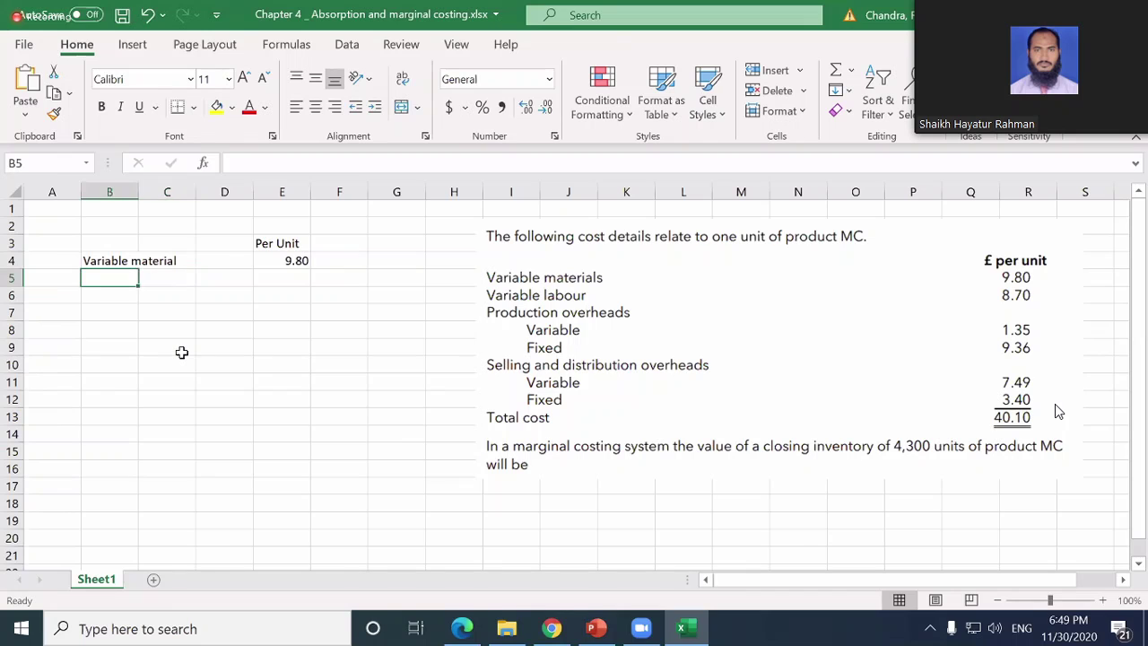
key("Up")
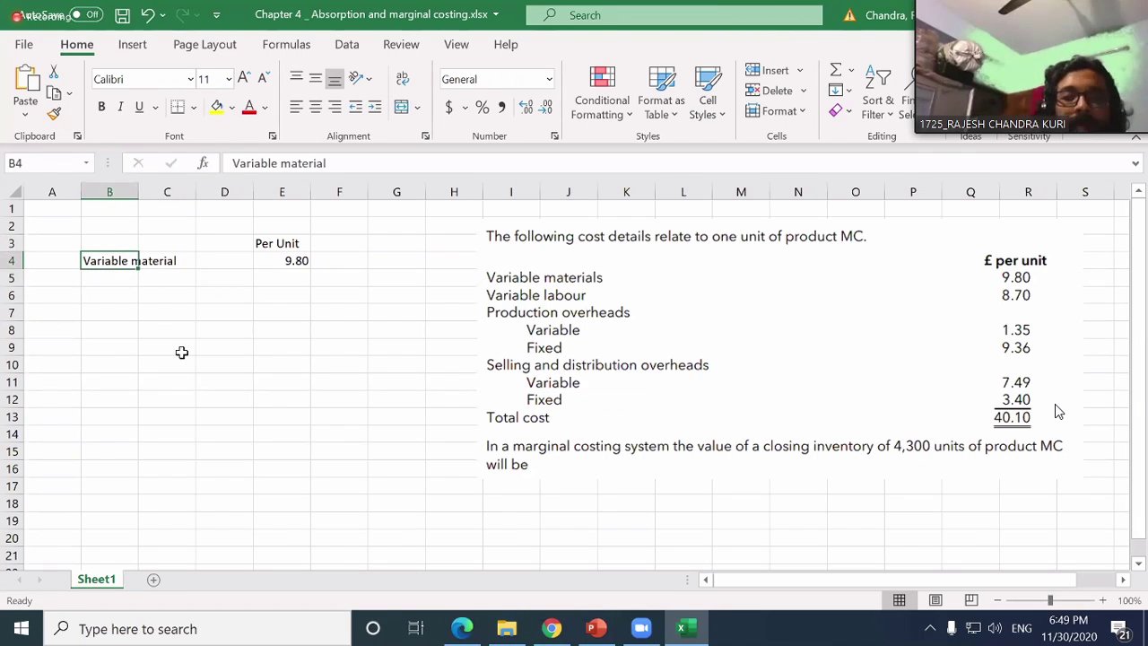
key("Down")
type("Variable a")
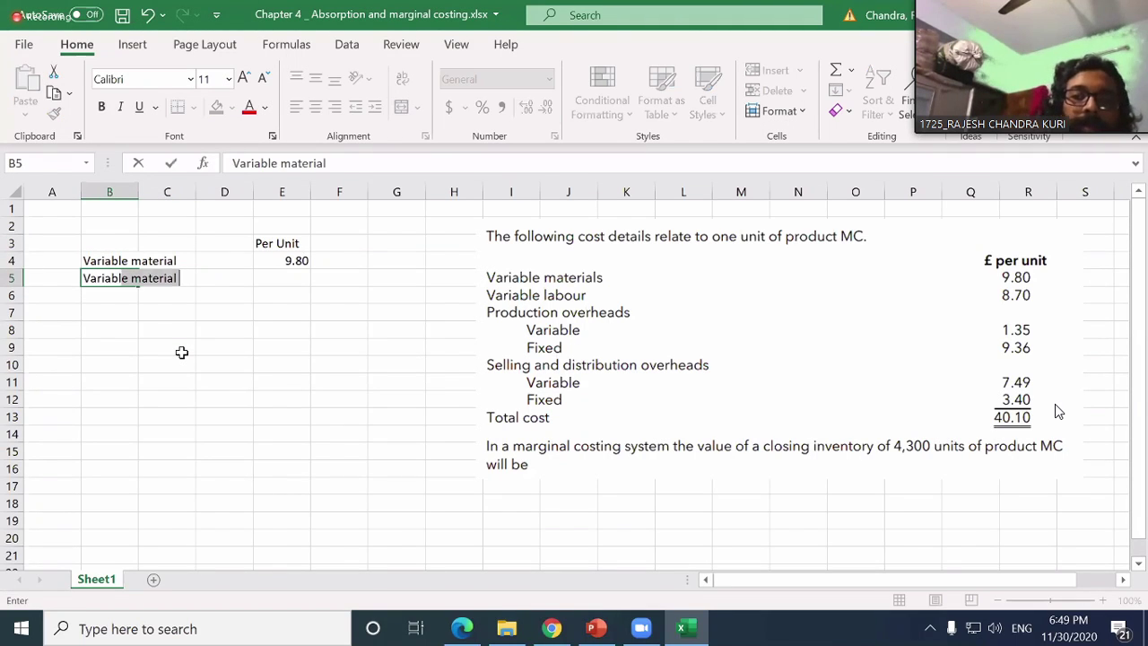
type("abour")
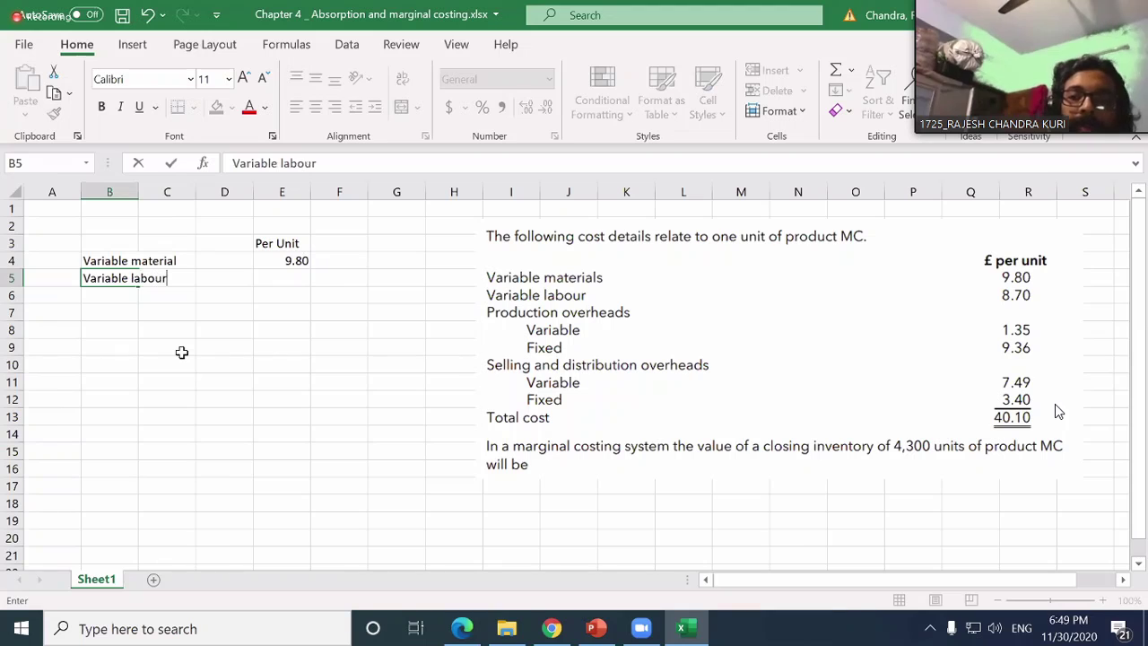
key("Tab")
key("Right")
key("Right")
type("8.70")
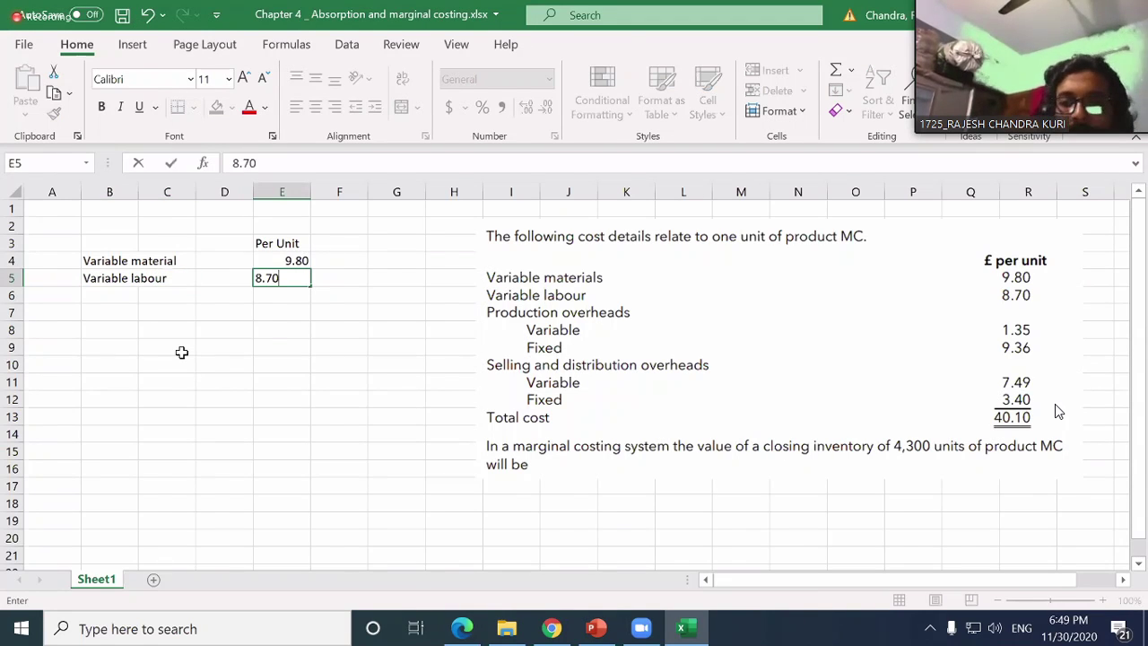
key("Return")
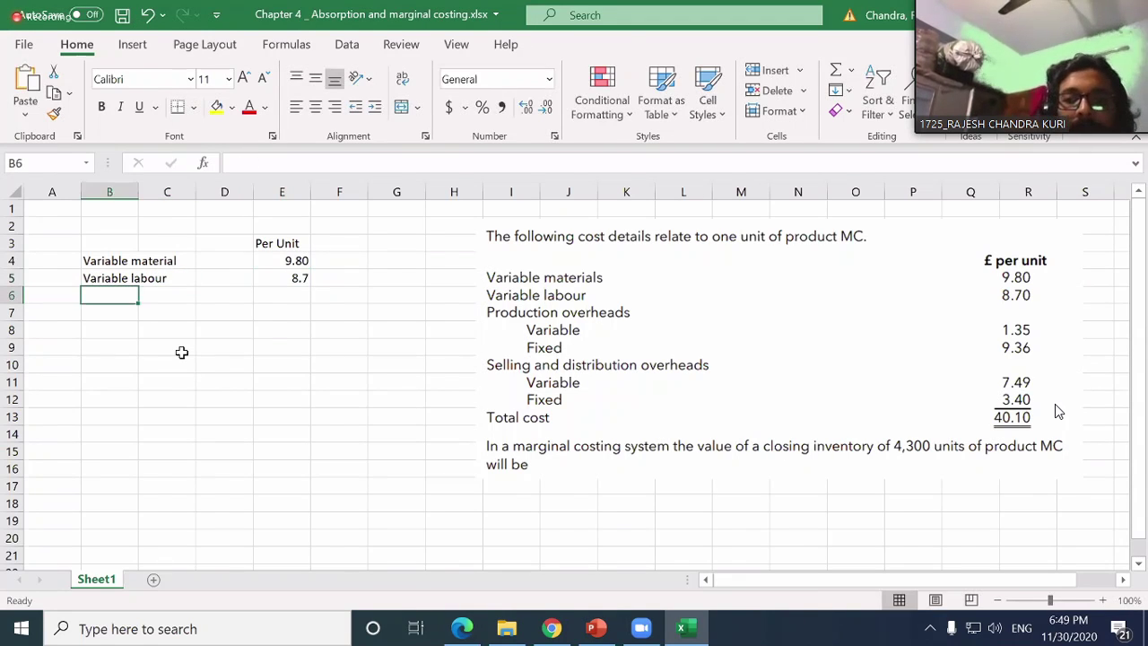
- Add a "Variable production oh" line in row 6 with a per-unit cost of 1.35 in E6
key("Right")
key("Left")
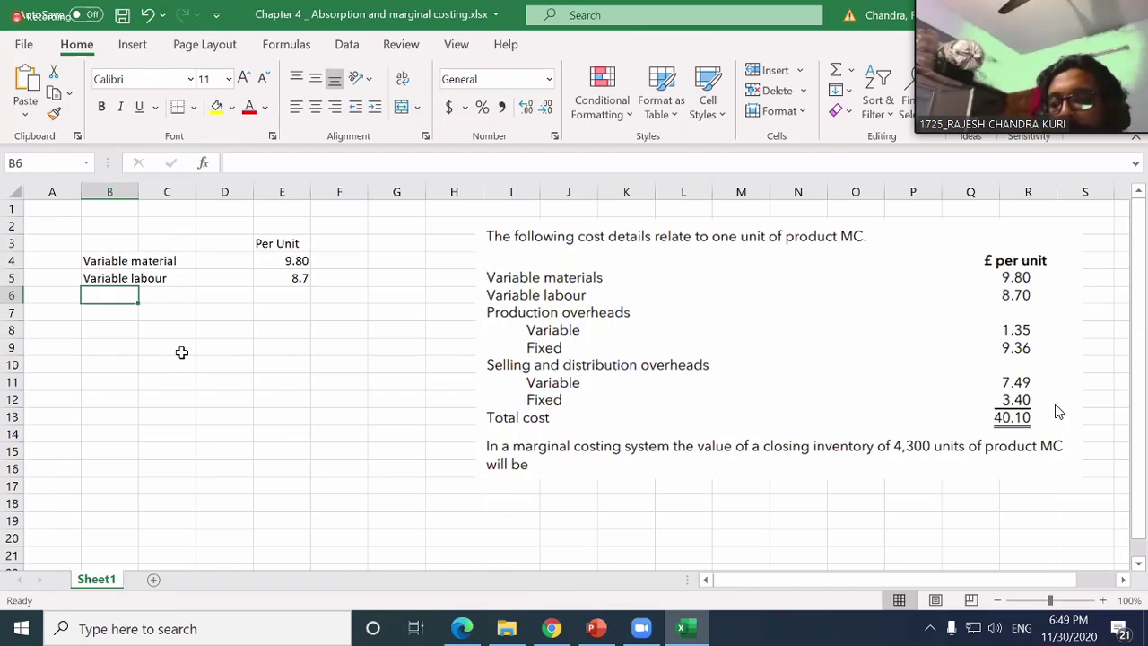
type("V")
key("BackSpace")
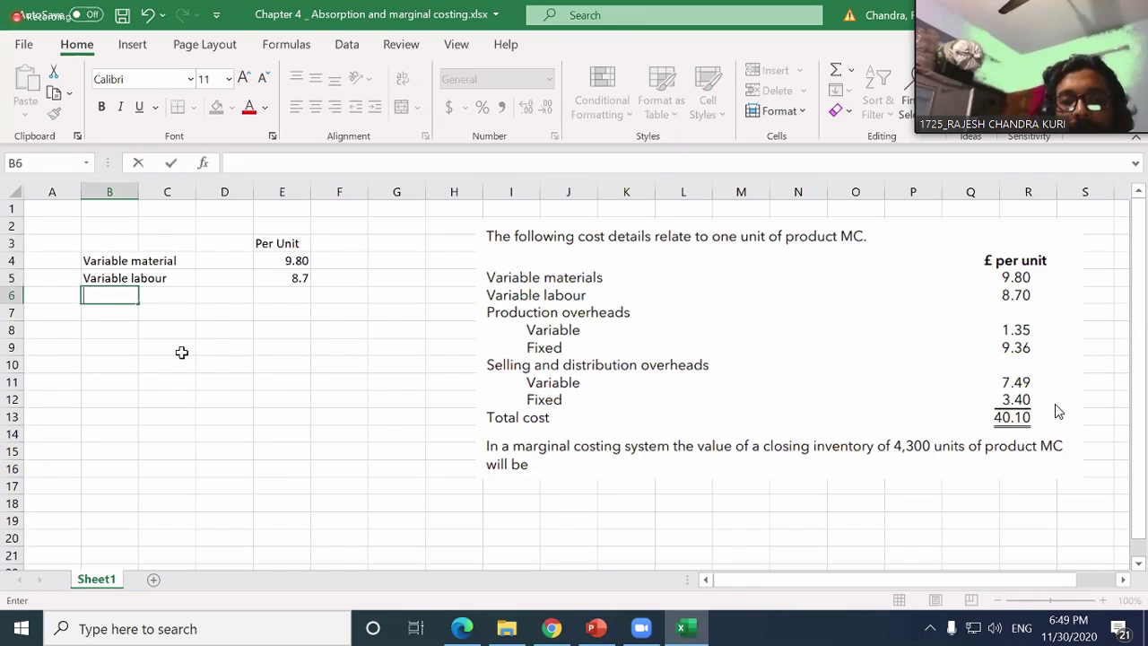
type("Variable ")
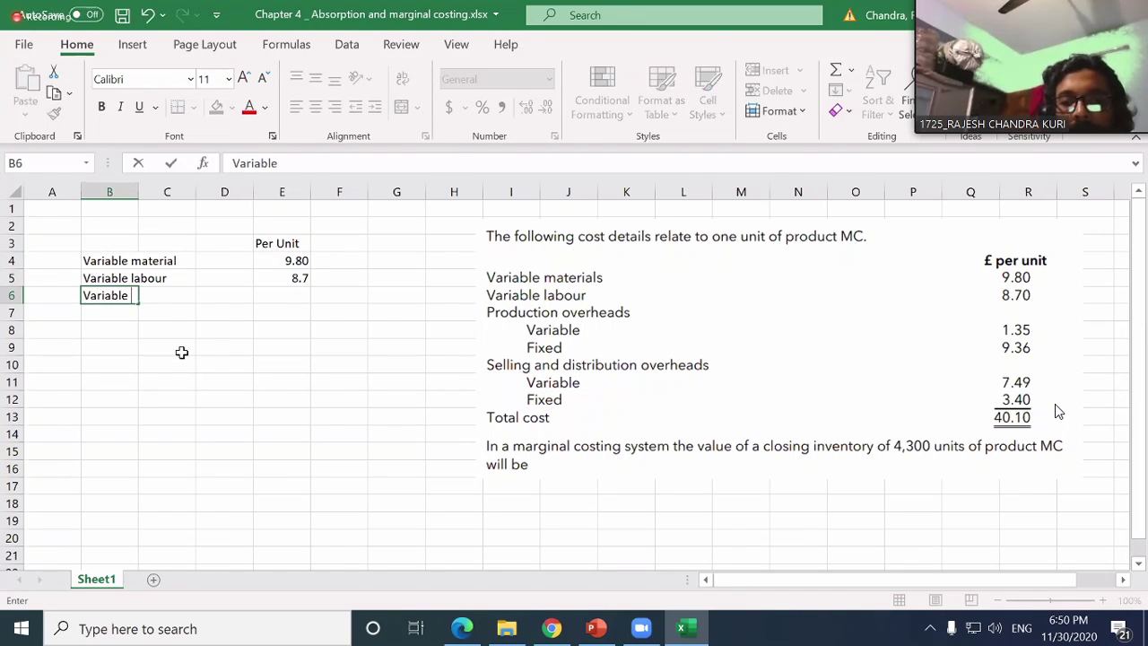
type("production o")
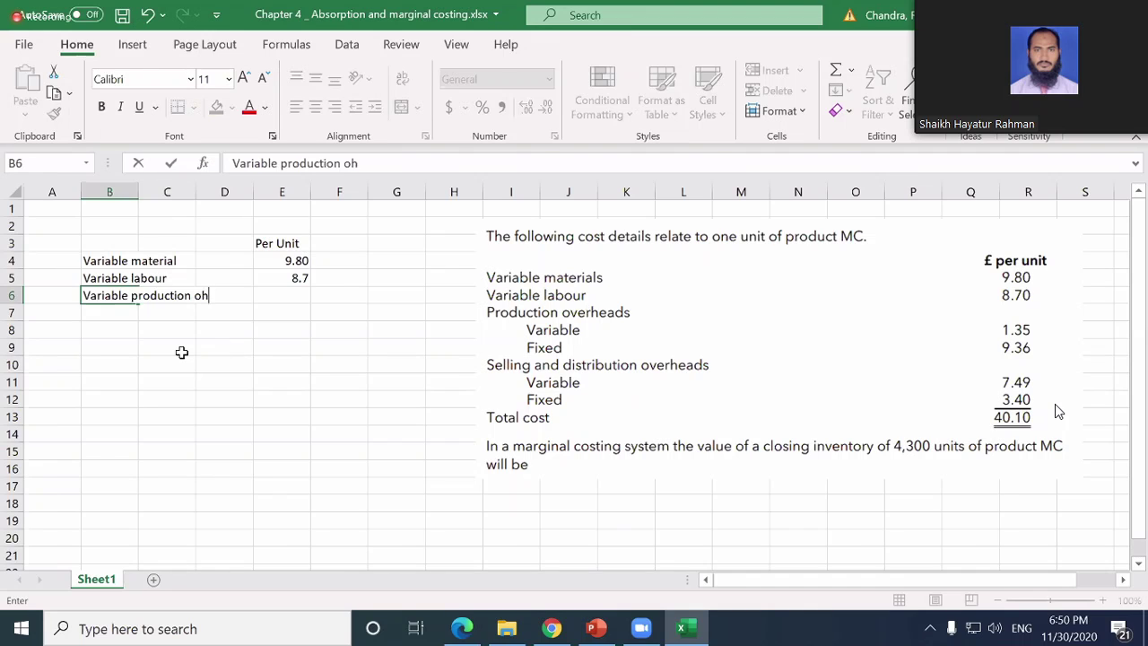
type("h")
key("Right")
key("Right")
key("Right")
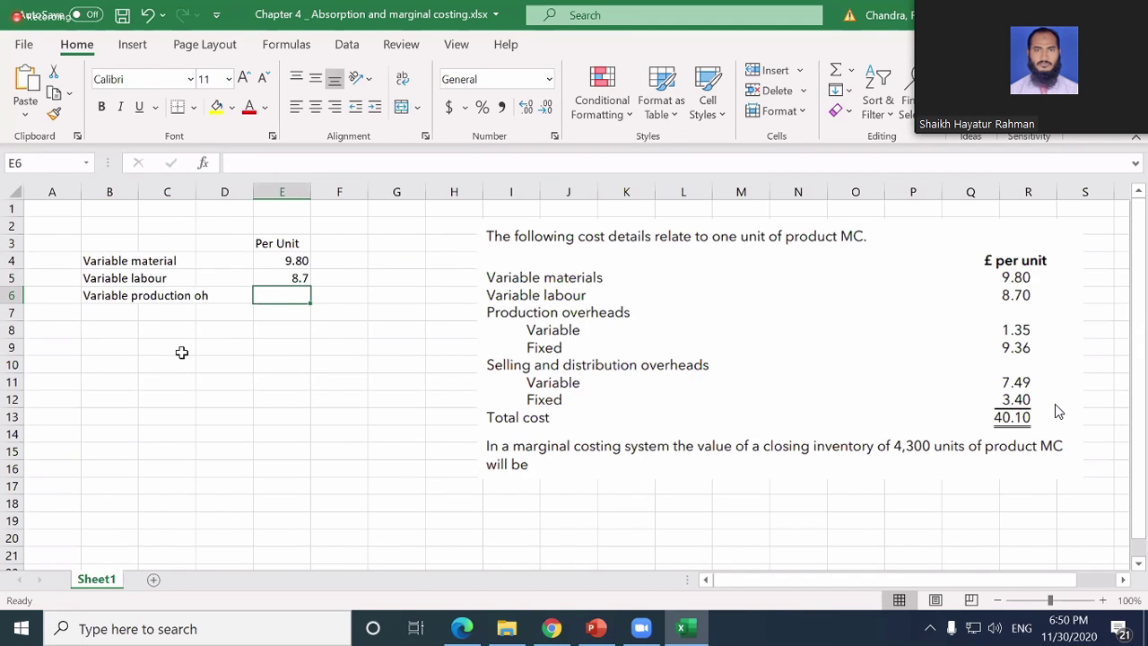
type("1.35")
key("Up")
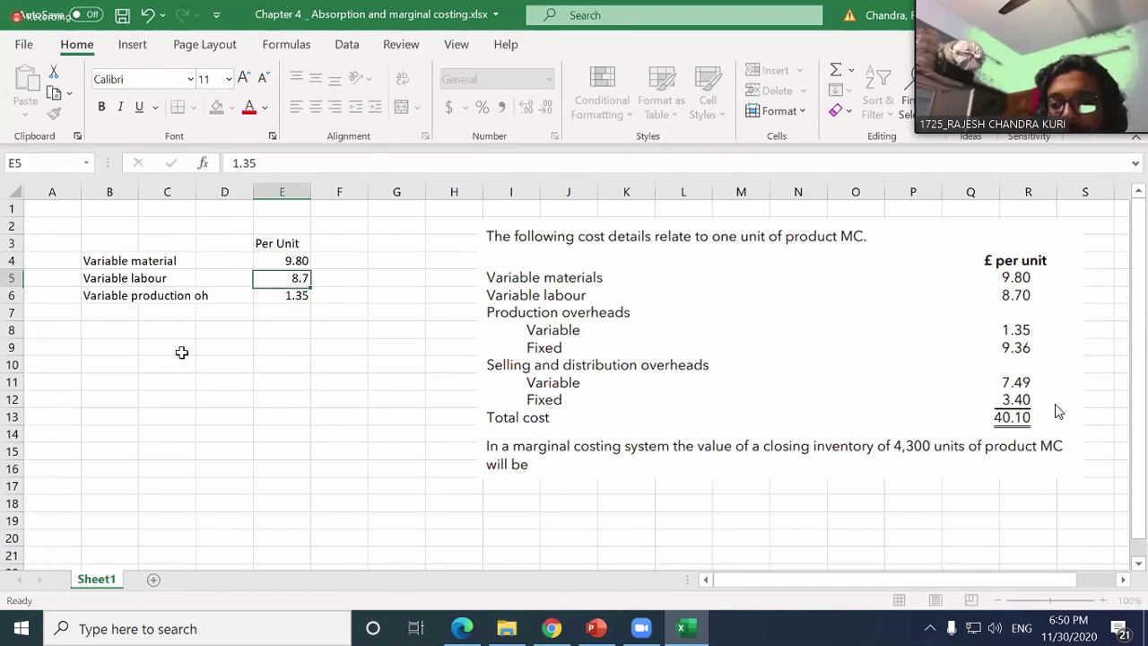
- Apply a top and thick bottom border to the total row, B7:E7
key("Down")
key("Down")
key("Left")
key("Left")
key("Left")
key("shift+Right")
key("shift+Right")
key("shift+Right")
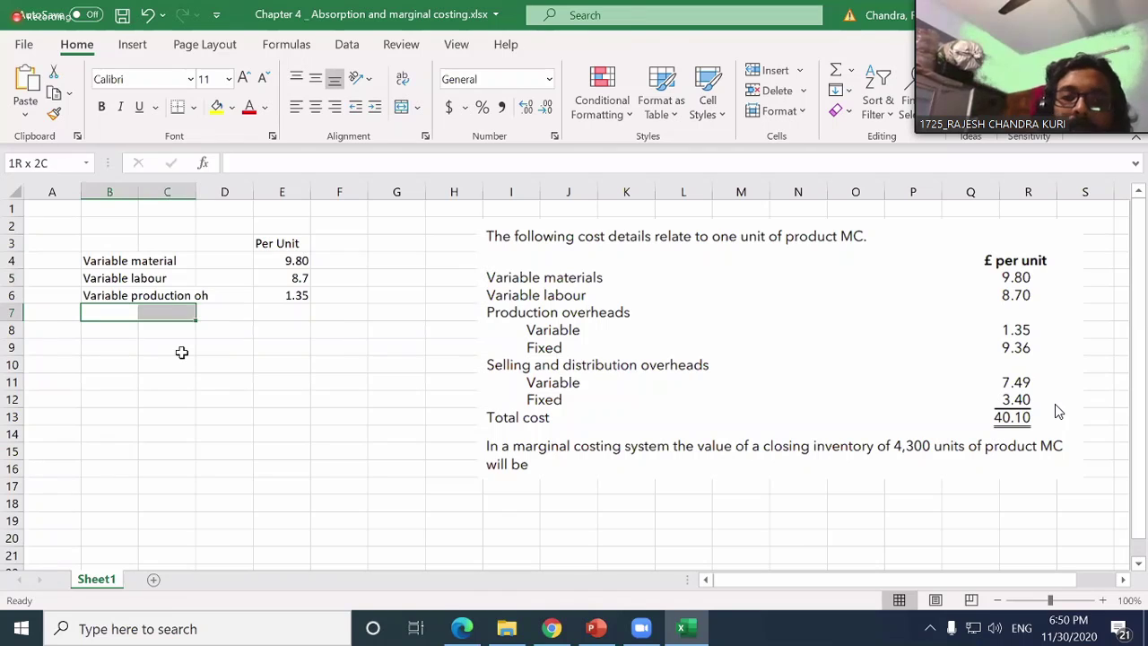
left_click(193, 106)
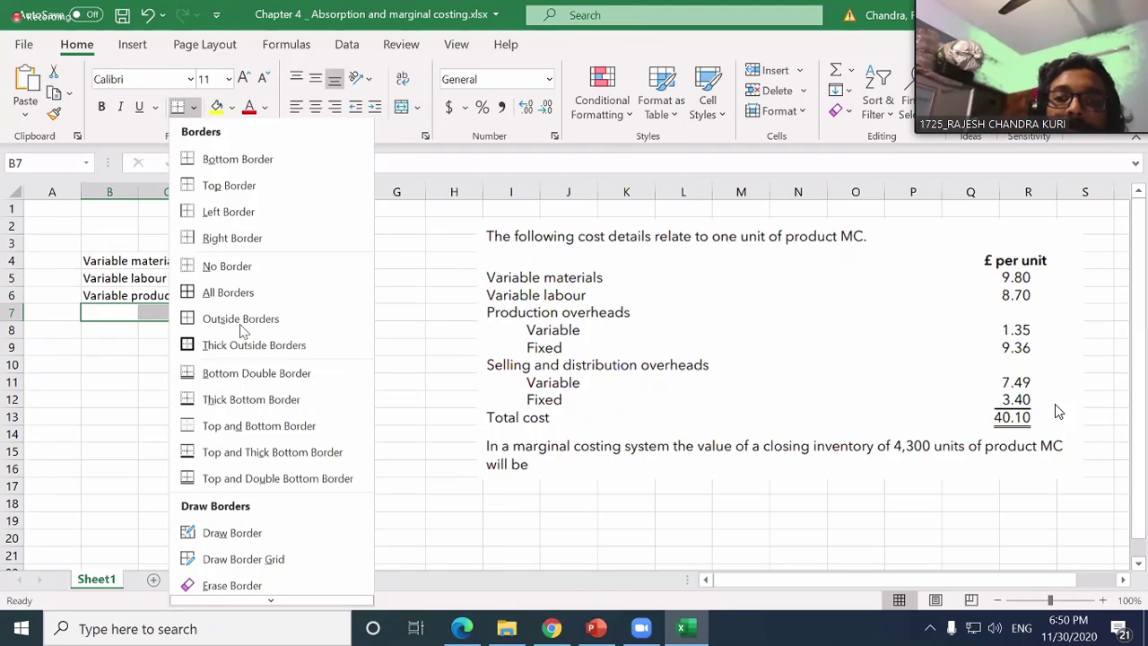
left_click(206, 452)
left_click(296, 314)
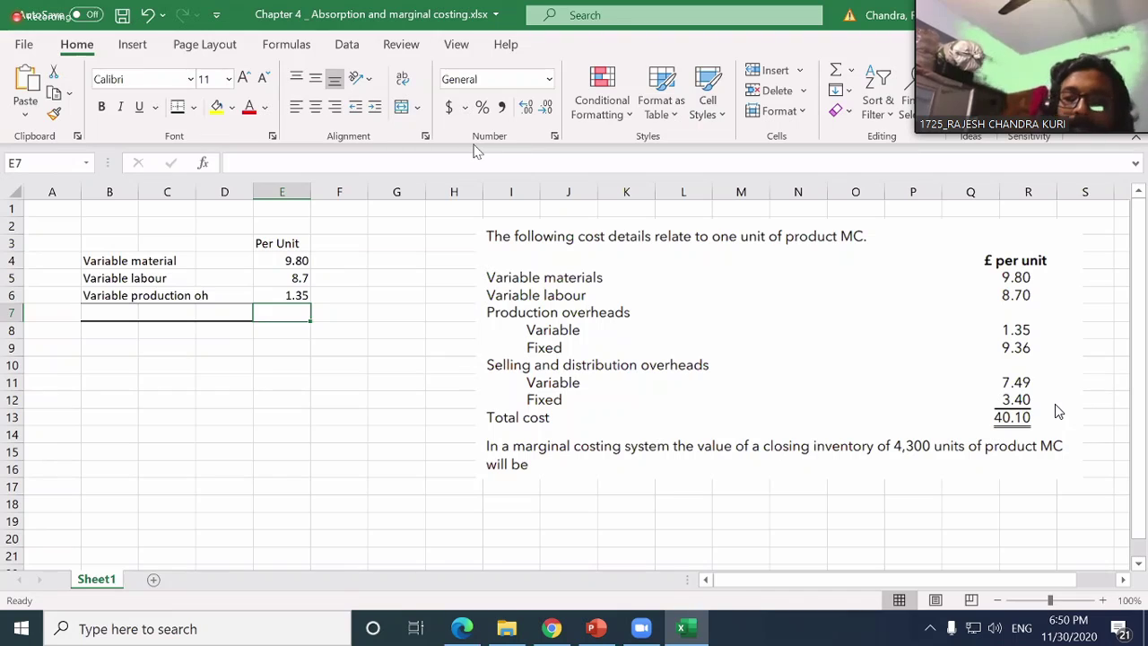
- Total the three variable costs in E7 with a SUM of E4:E6
type("=Sum(")
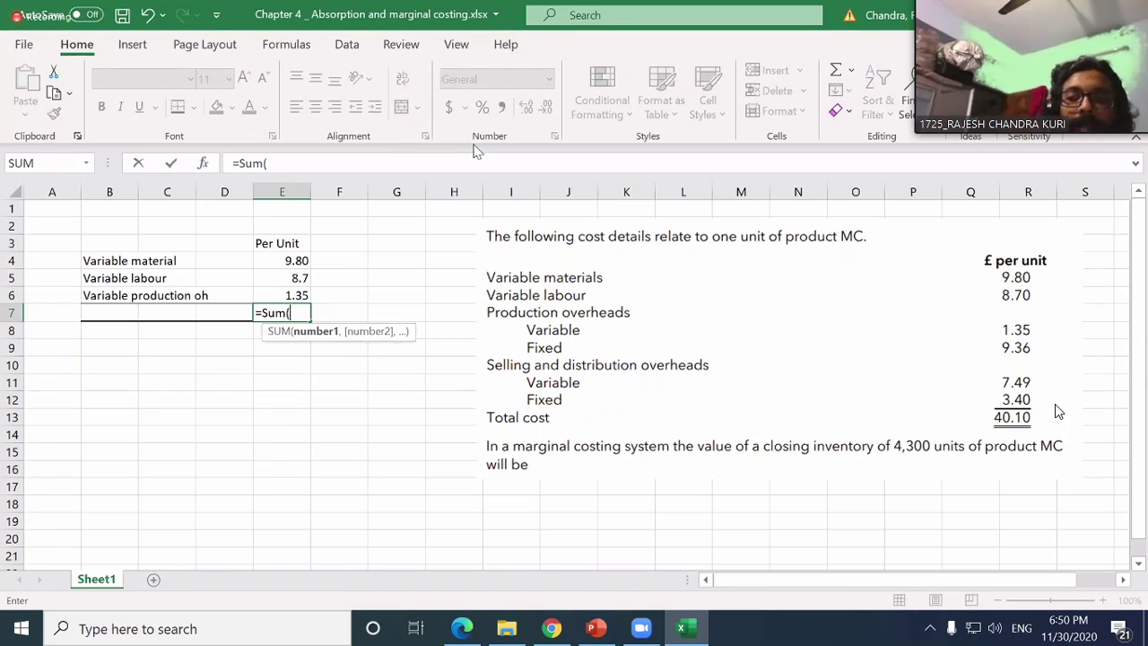
key("Up")
key("Up")
key("Up")
key("shift+Down")
key("shift+Down")
key("Return")
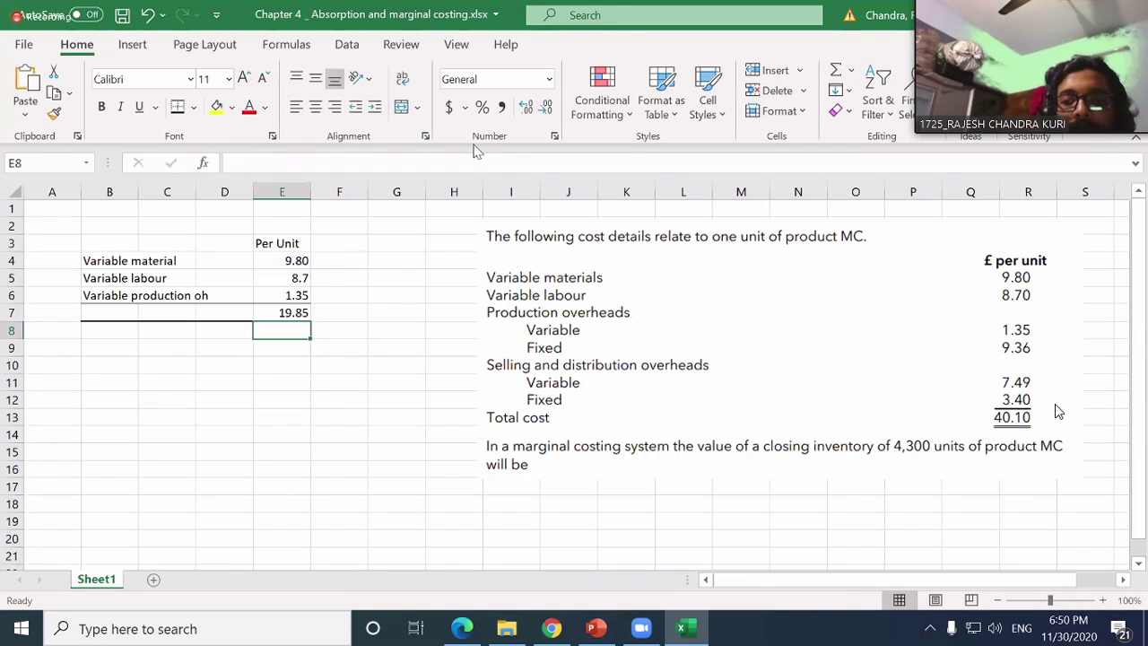
- Make the total row B7:E7 bold
key("Up")
key("shift+Left")
key("shift+Left")
key("shift+Left")
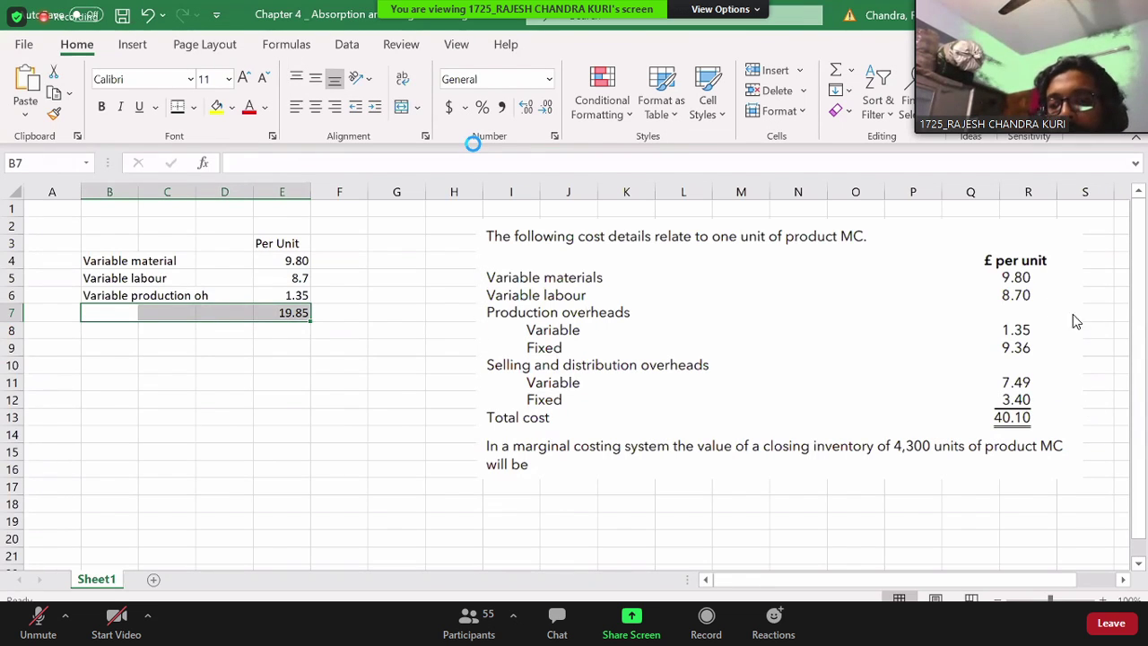
key("ctrl+b")
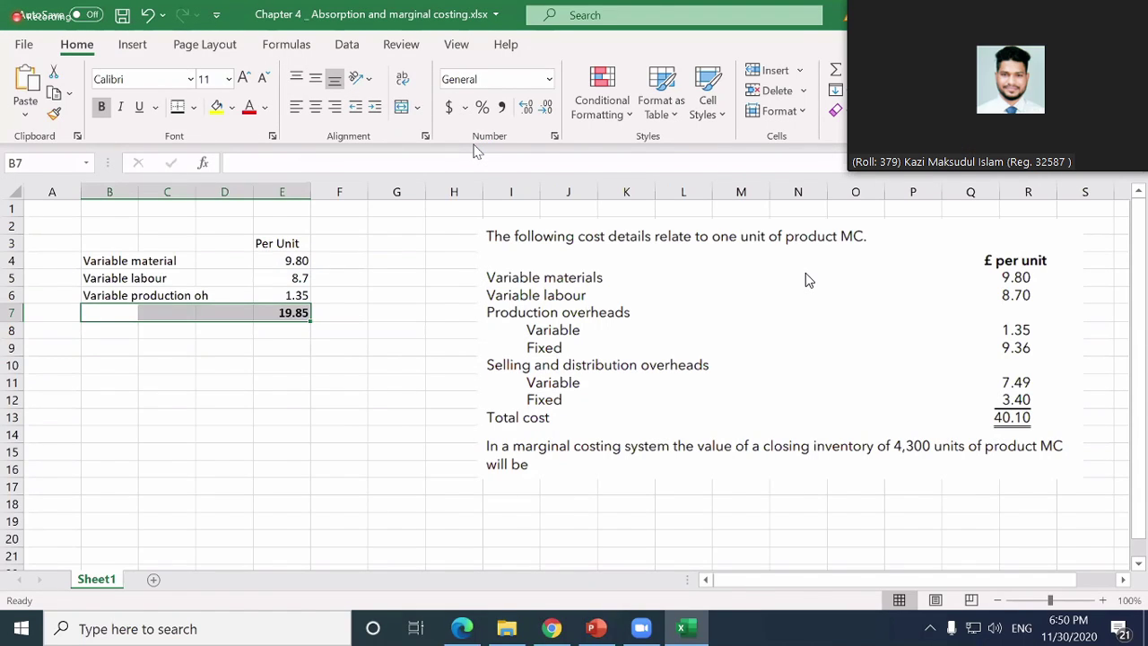
- Apply the comma number style to the material and labour costs in E4:E5
left_click_drag(302, 260, 300, 276)
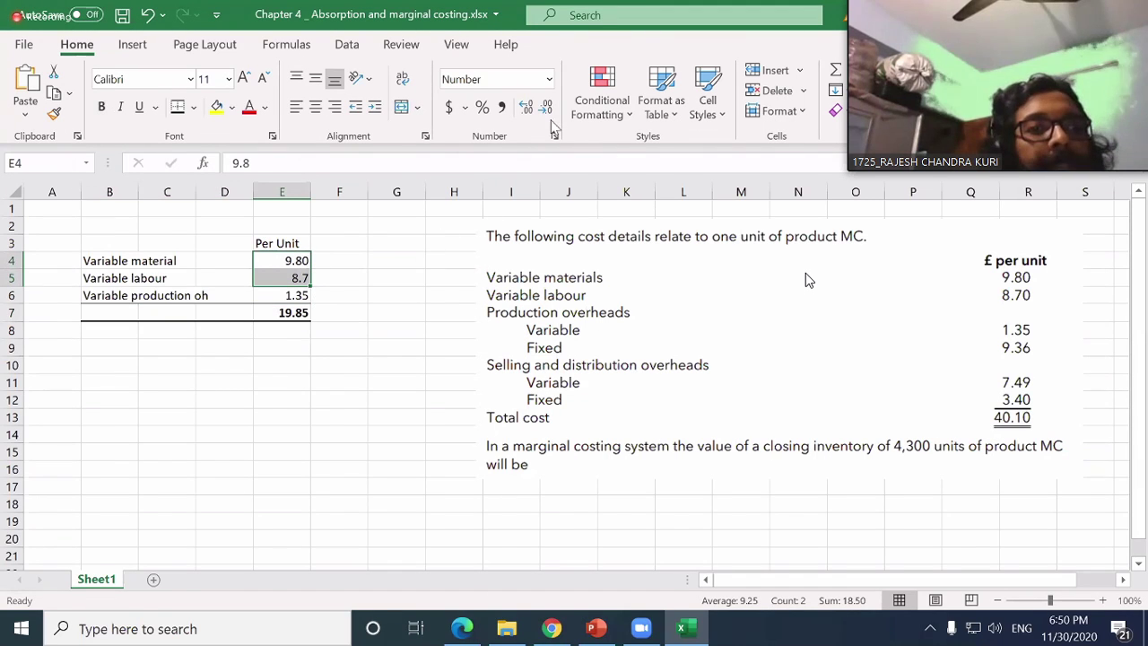
left_click(503, 108)
left_click(341, 367)
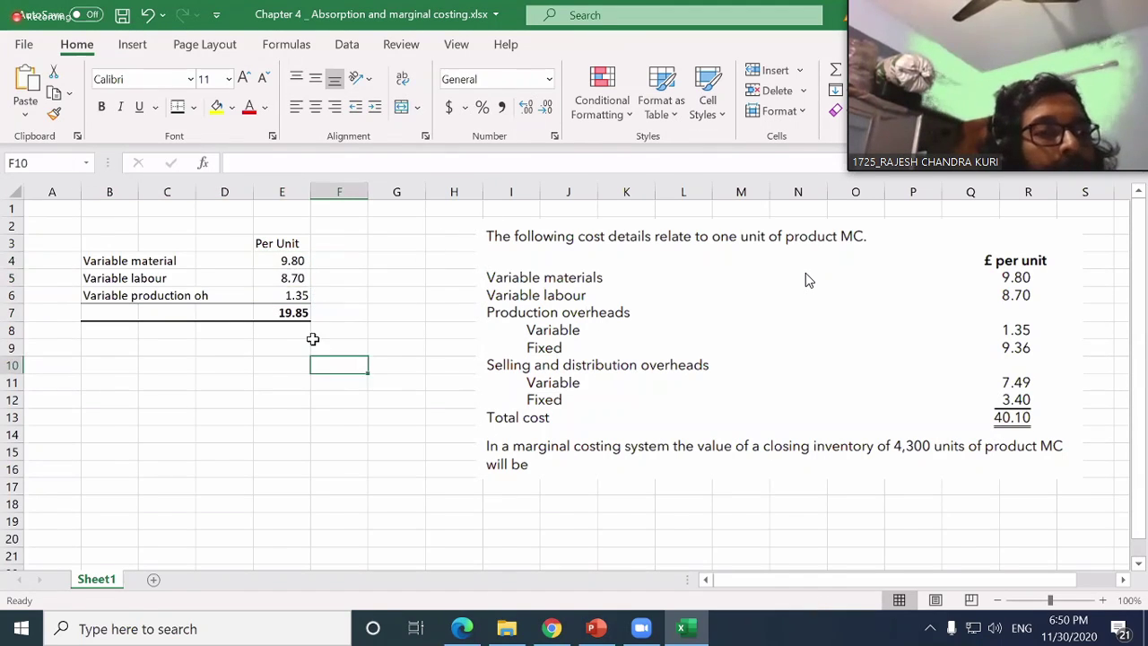
- Apply the comma number style with two decimal places to the whole cost column, E4:E8
left_click_drag(295, 266, 294, 325)
left_click(295, 275)
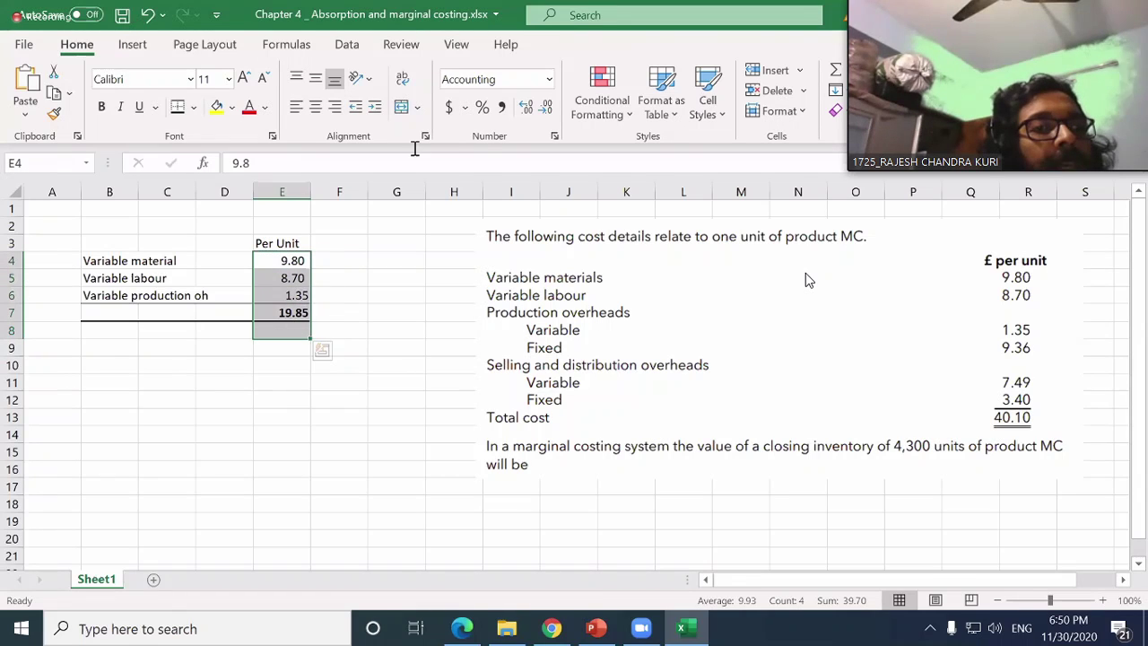
left_click(546, 108)
left_click(547, 108)
left_click(527, 107)
left_click(527, 107)
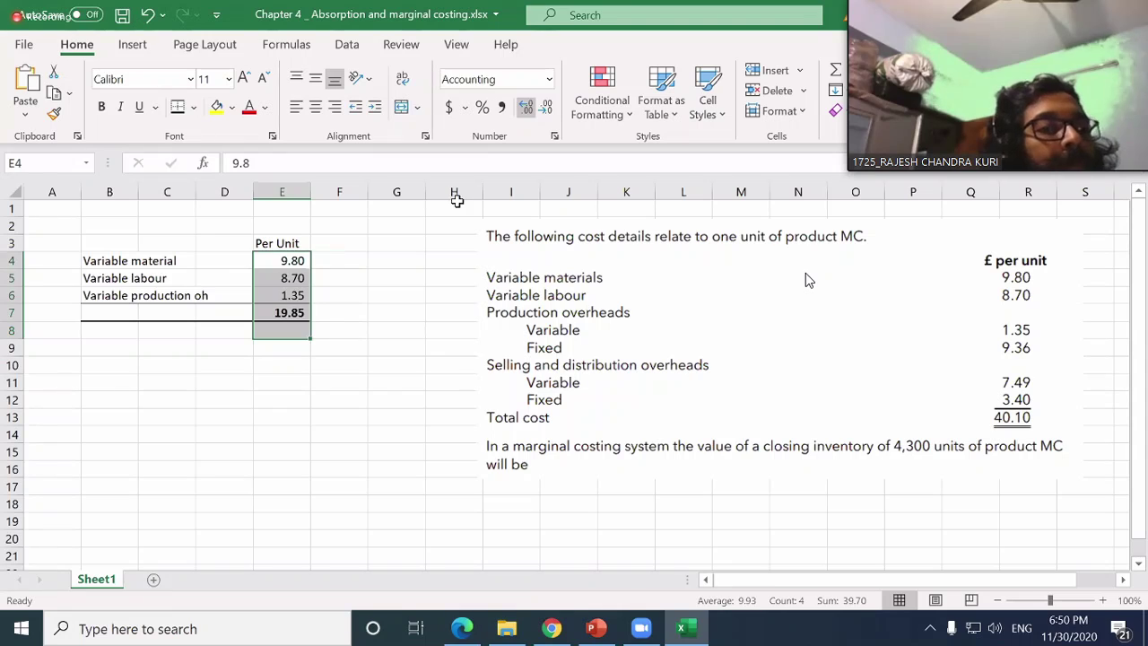
left_click(338, 379)
left_click(234, 350)
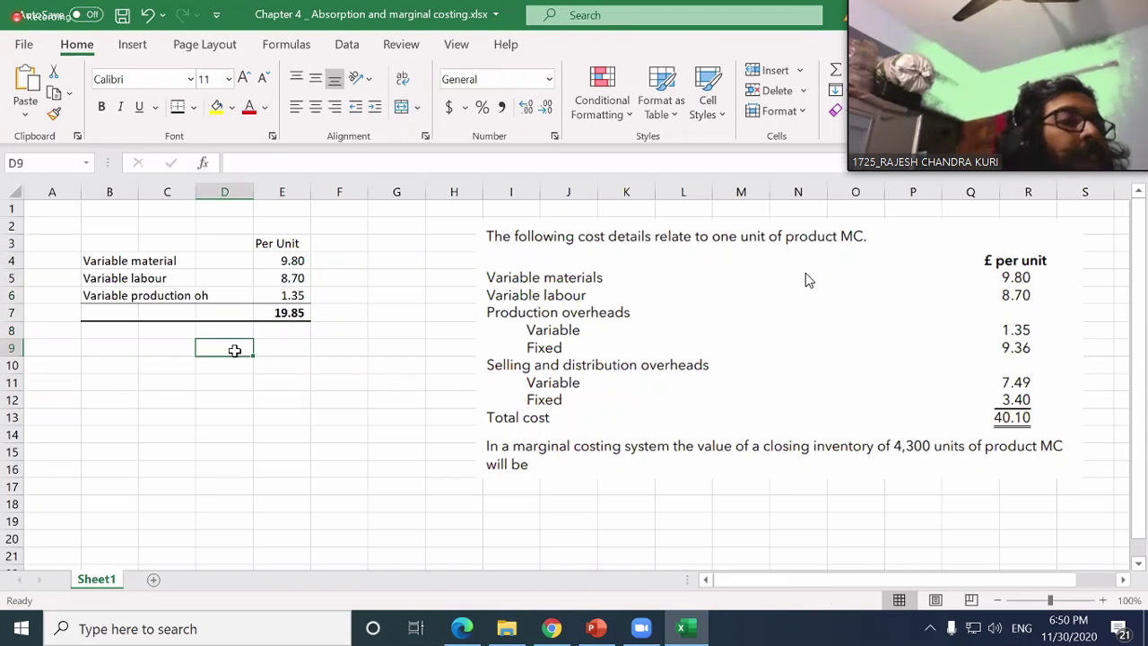
key("Up")
key("Up")
key("Right")
key("Right")
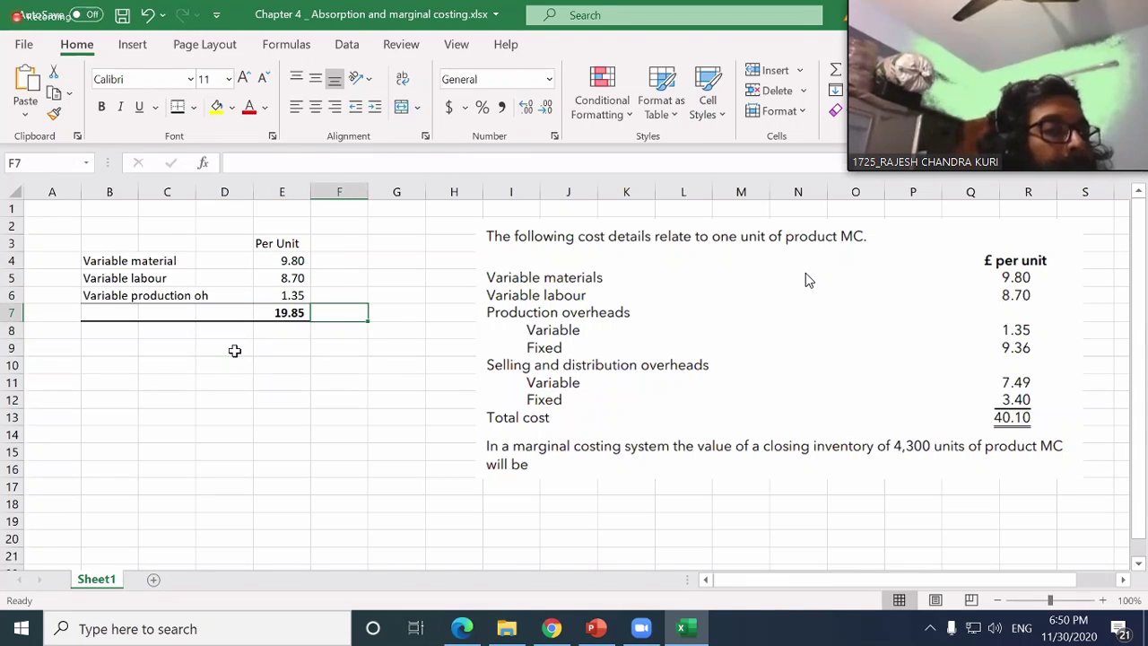
key("Down")
key("Down")
key("Left")
key("Left")
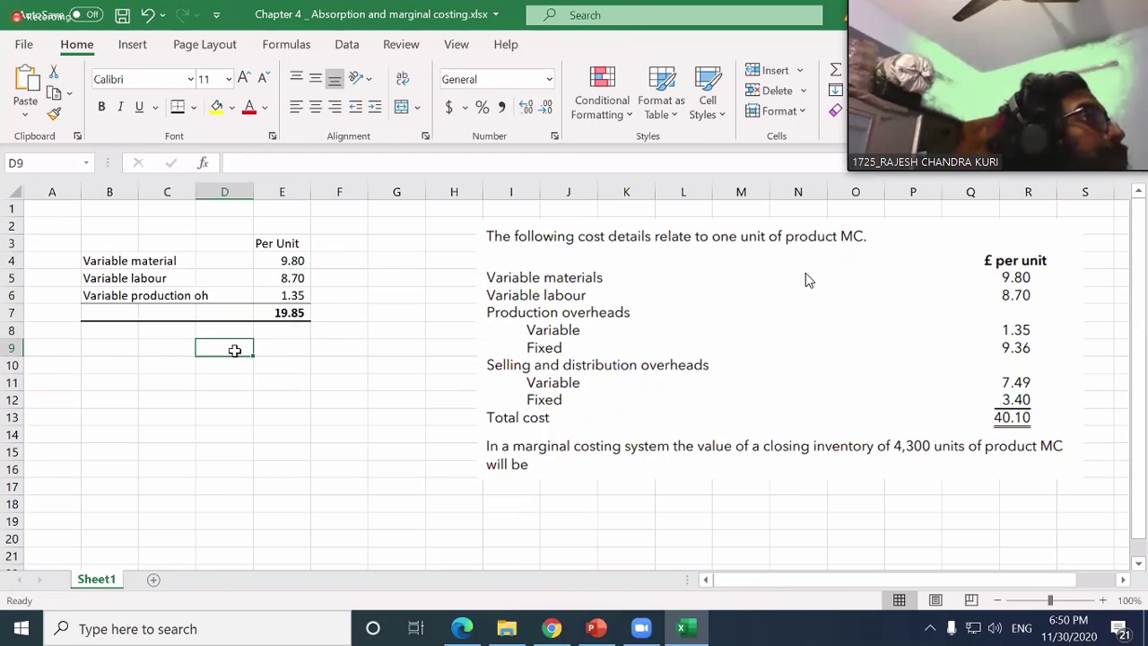
- Enter the label "For 4,300 units the cost is" in B9
key("Left")
key("Left")
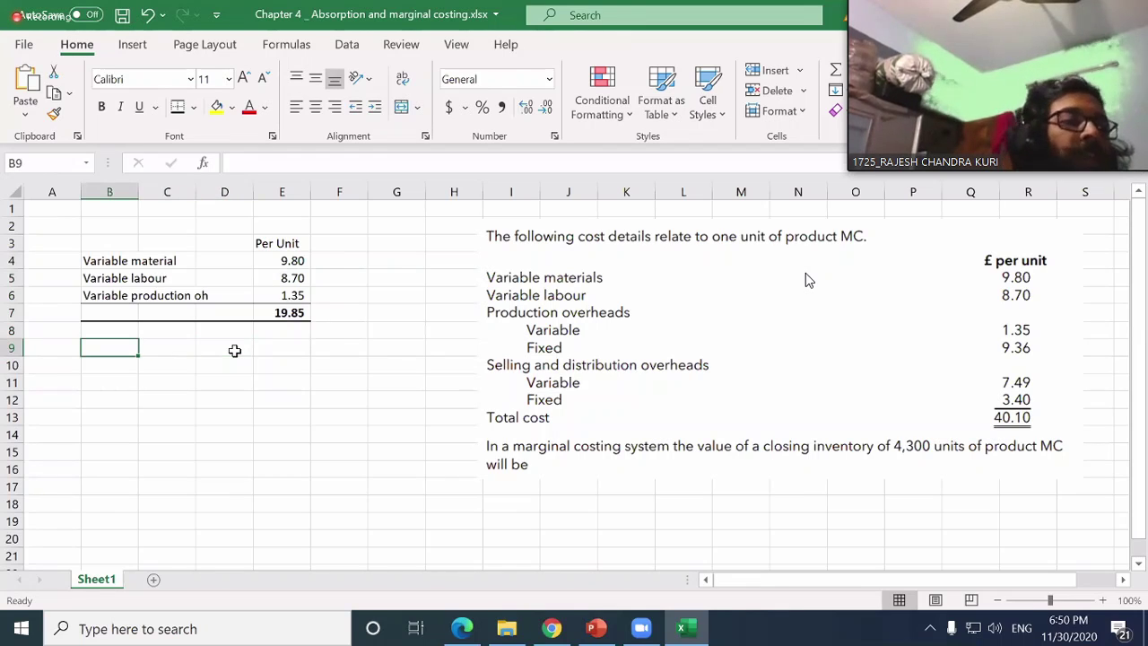
type("Fo")
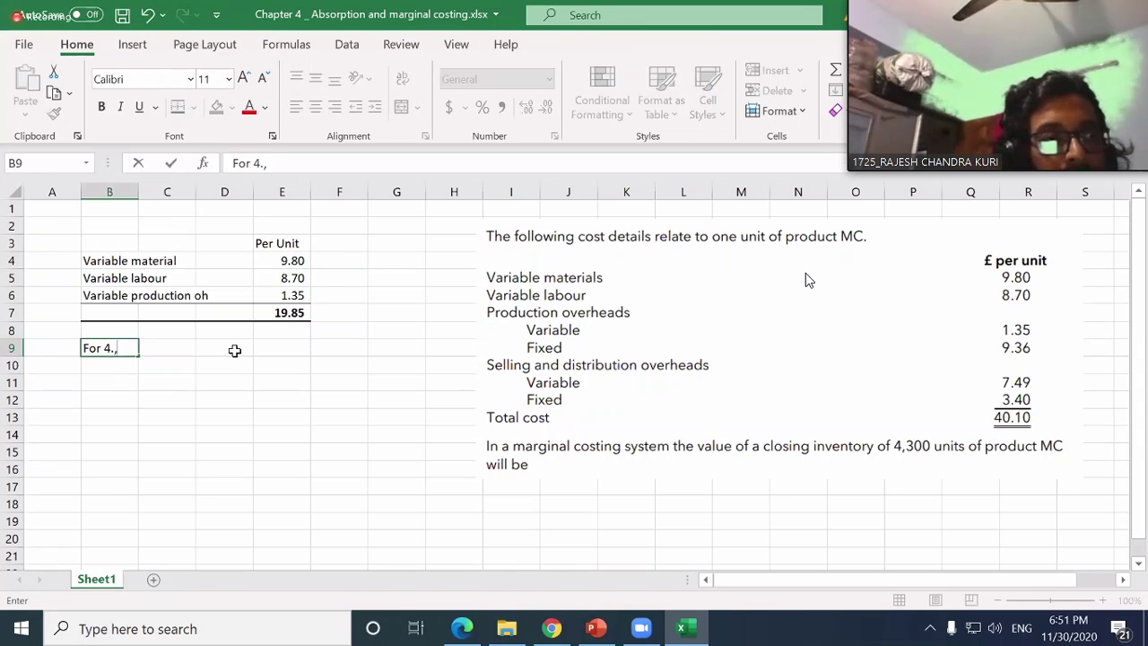
type("r 4.,")
key("BackSpace")
key("BackSpace")
type(",30")
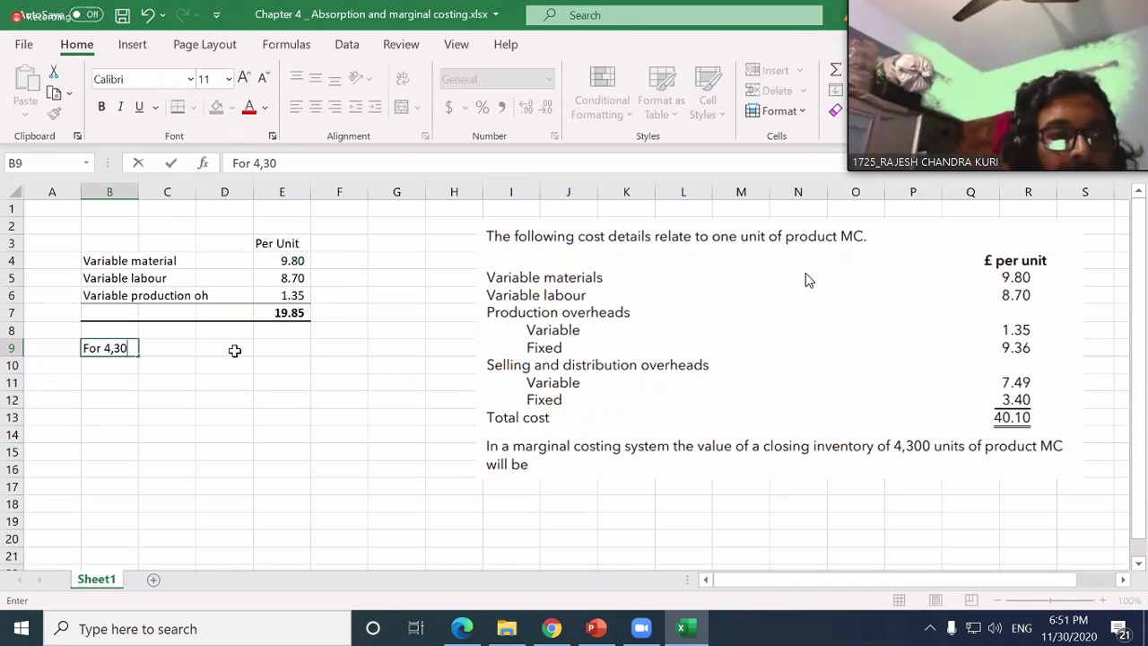
type("0 units the ")
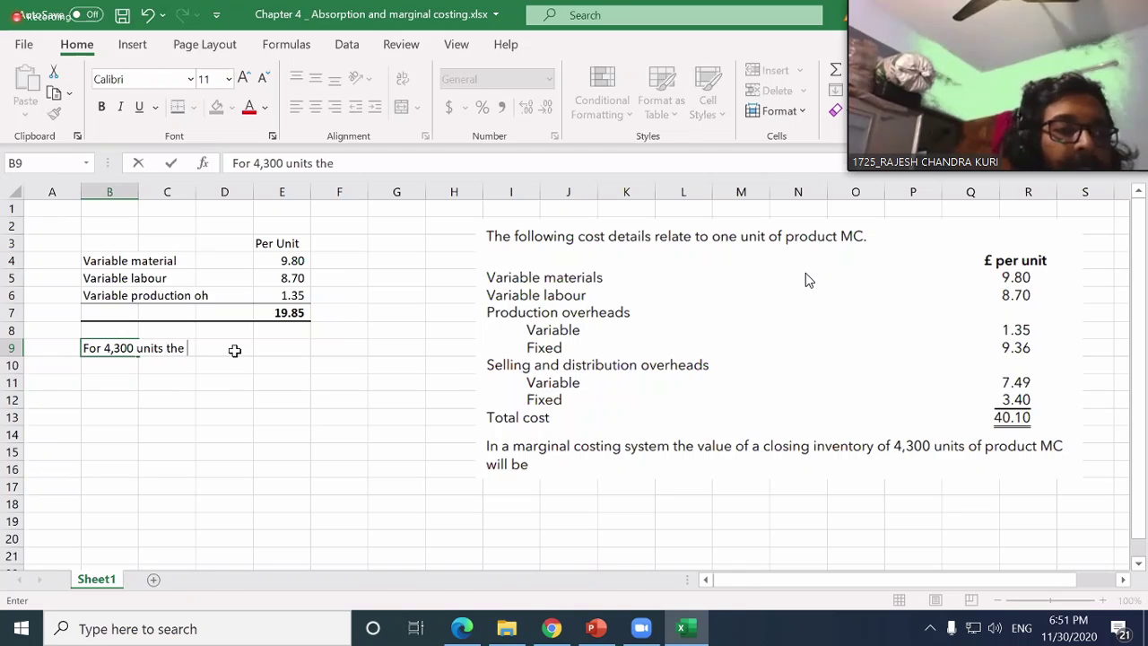
type("cost is")
- Calculate the closing inventory value in E9 with the formula =E7*4300
key("Right")
key("Right")
key("Right")
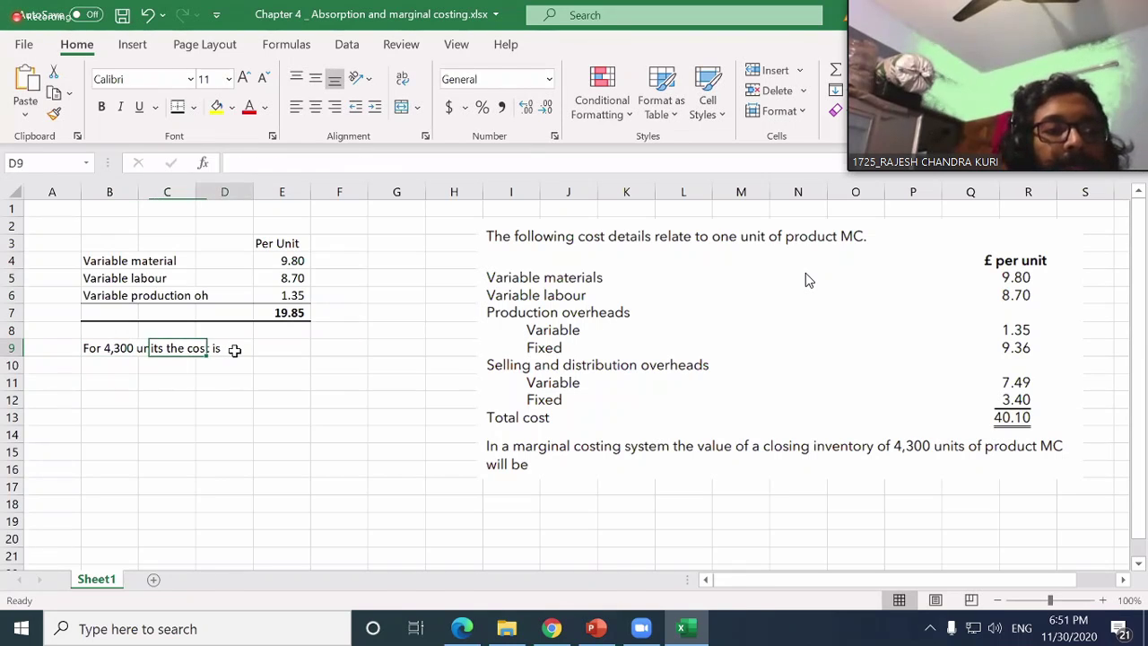
type("=")
key("Up")
key("Up")
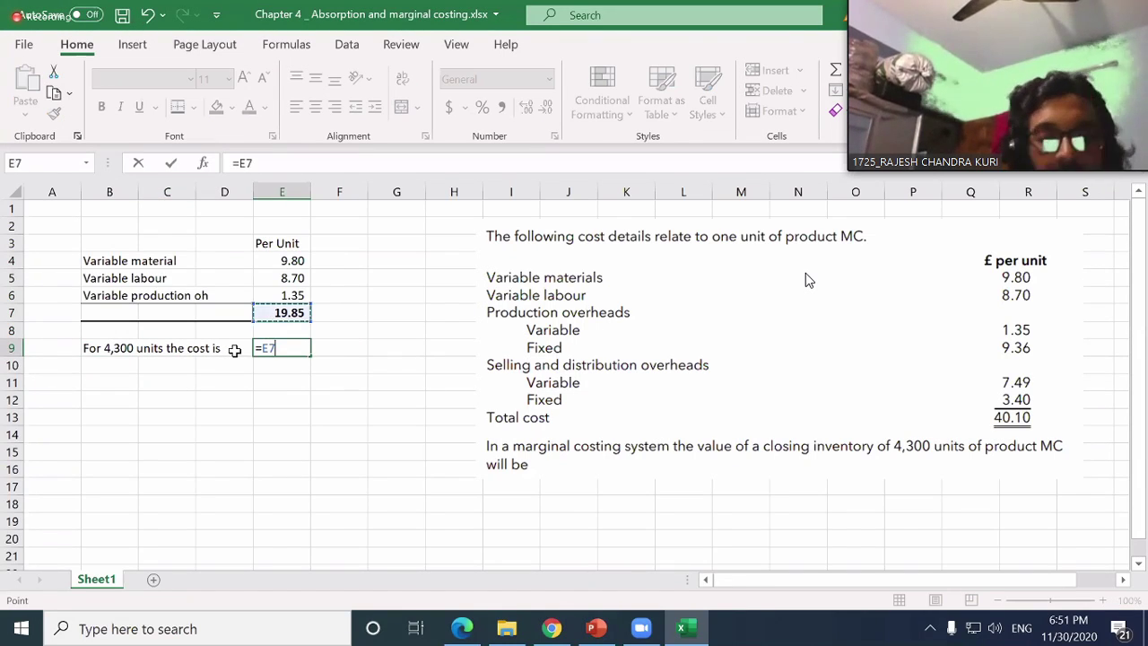
type("*430")
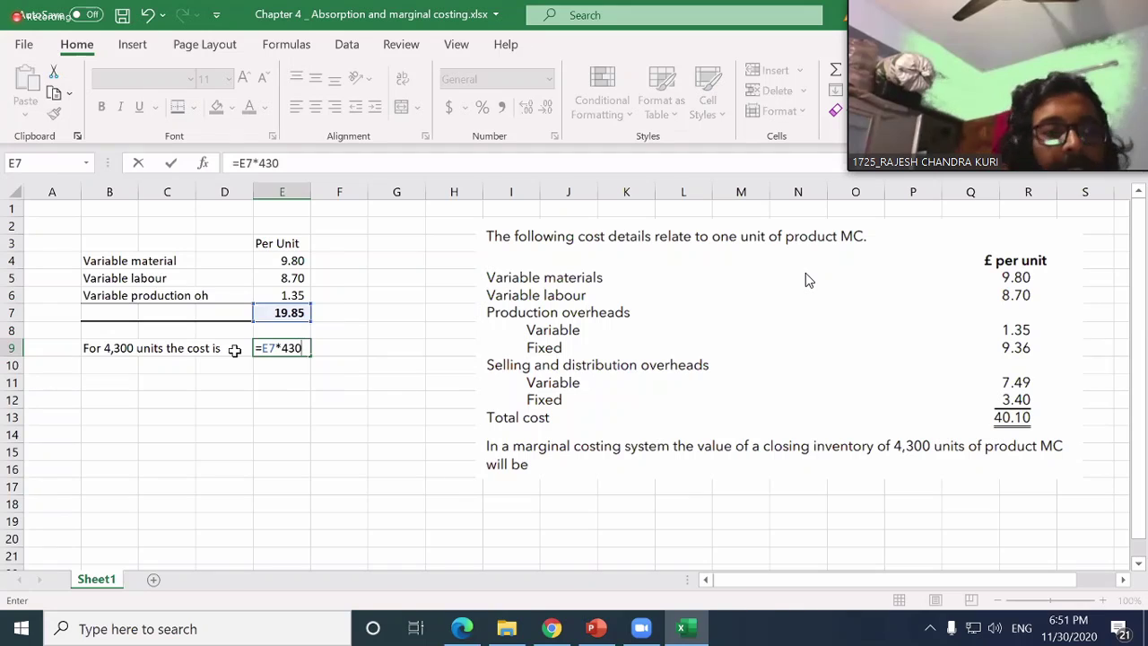
type("0")
key("Return")
- Format the inventory value in E9 to show no decimal places
key("Up")
key("Right")
key("Right")
key("Right")
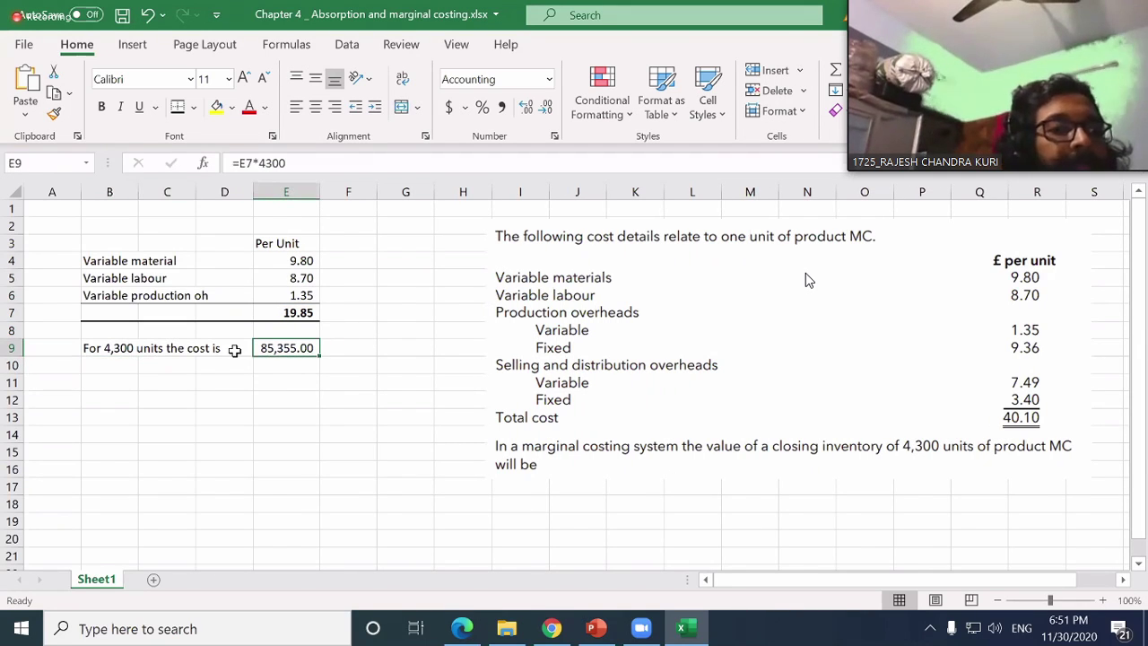
left_click(536, 109)
left_click(535, 109)
- Apply the same top and thick bottom border to the inventory value row, B9:E9
left_click_drag(126, 350, 286, 350)
left_click(178, 105)
left_click_drag(180, 453, 184, 468)
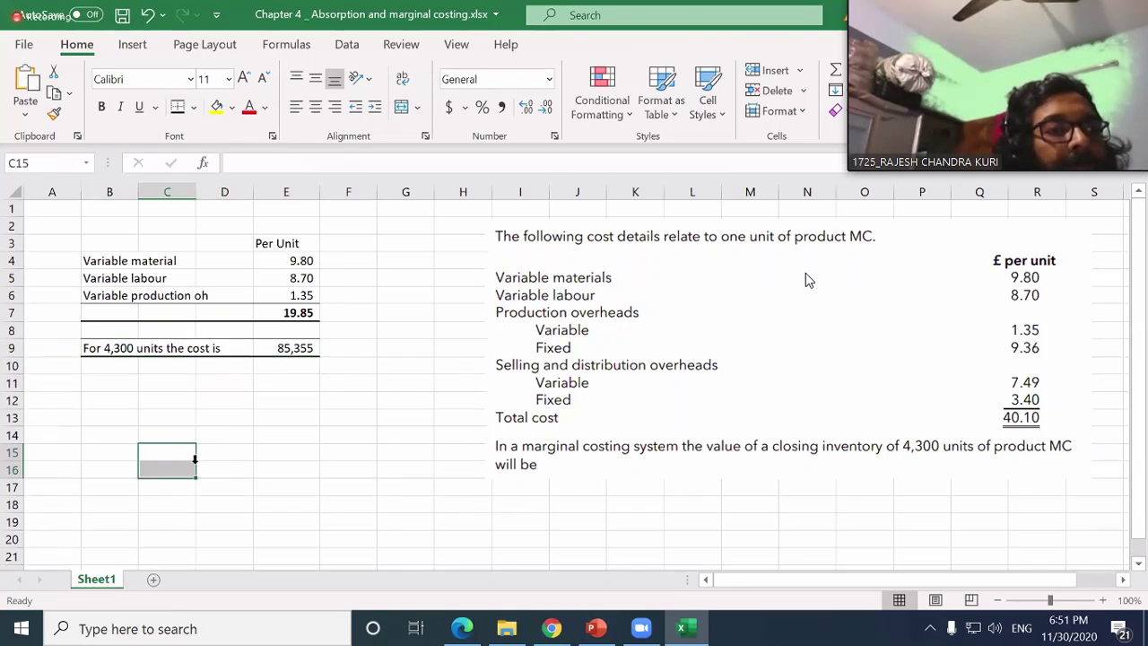
- Insert a blank row above row 1 of the sheet
key("ctrl+Home")
key("shift+space")
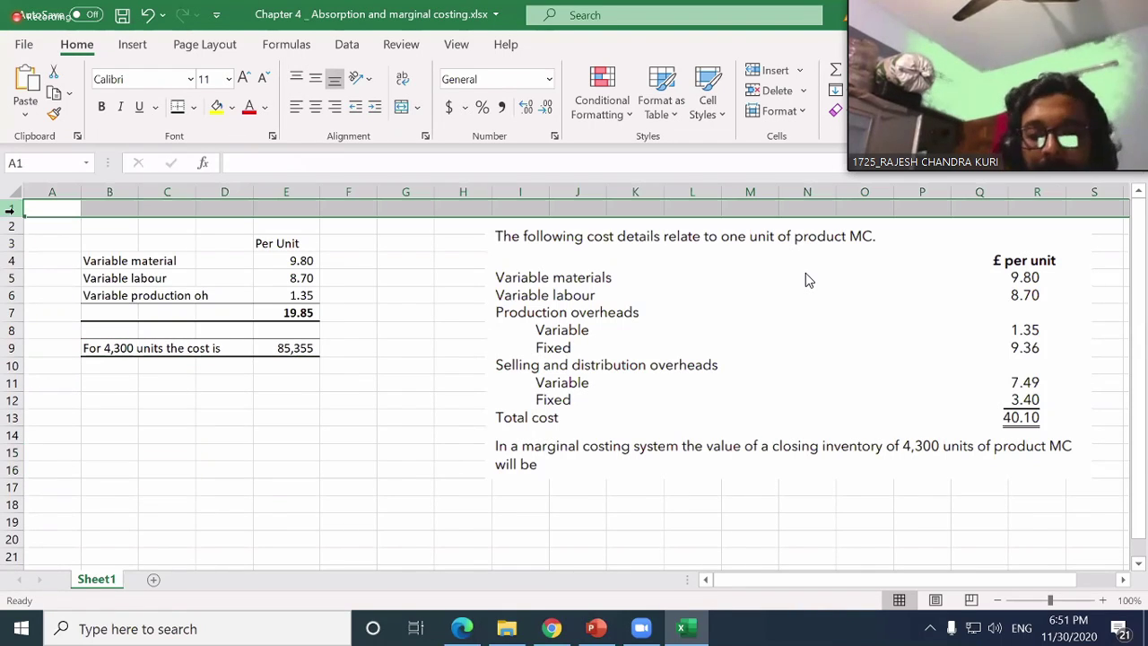
key("ctrl+shift+plus")
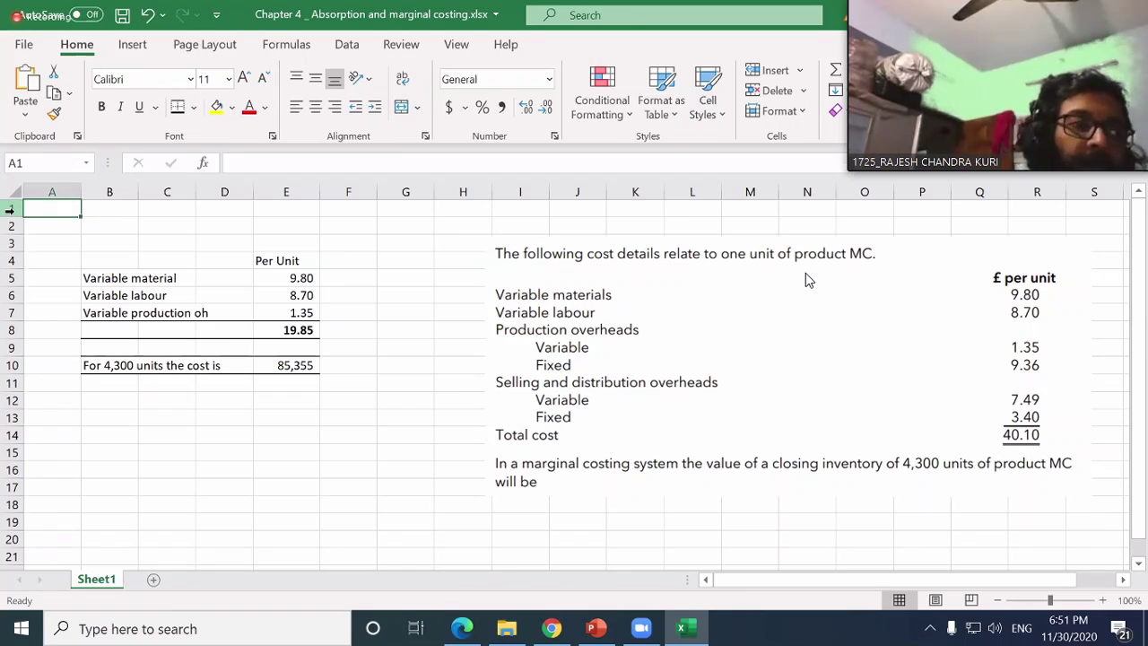
- Enter the title "MI ICAEW Question bank Chapter 4 Question 1" in A1
type("MI IC")
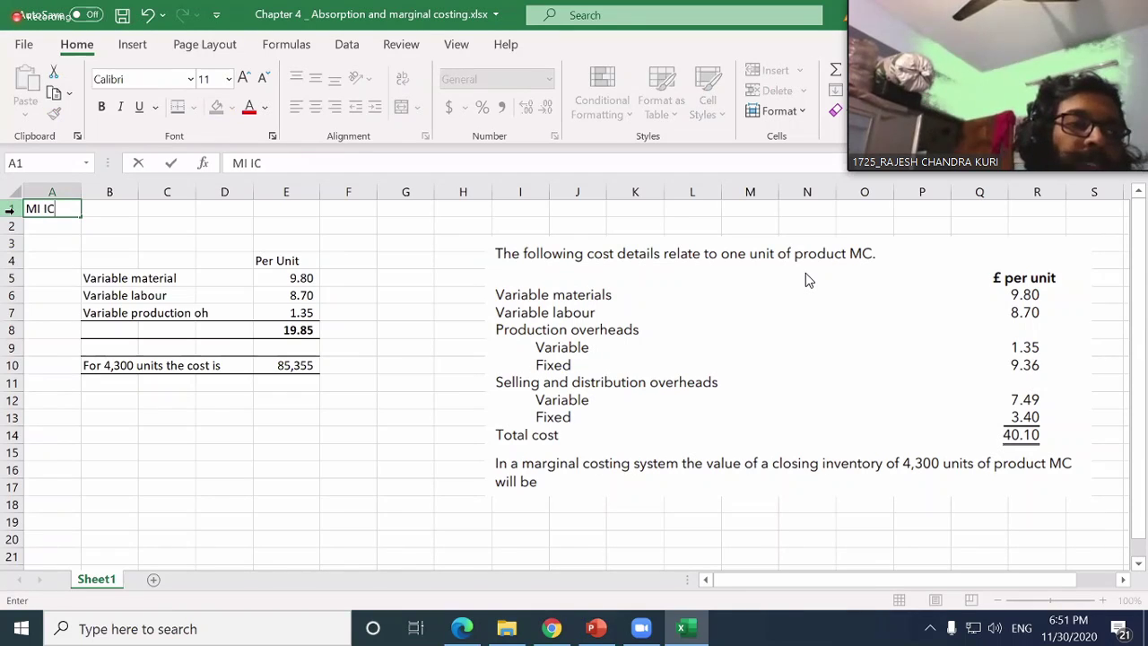
type("AEW Ques")
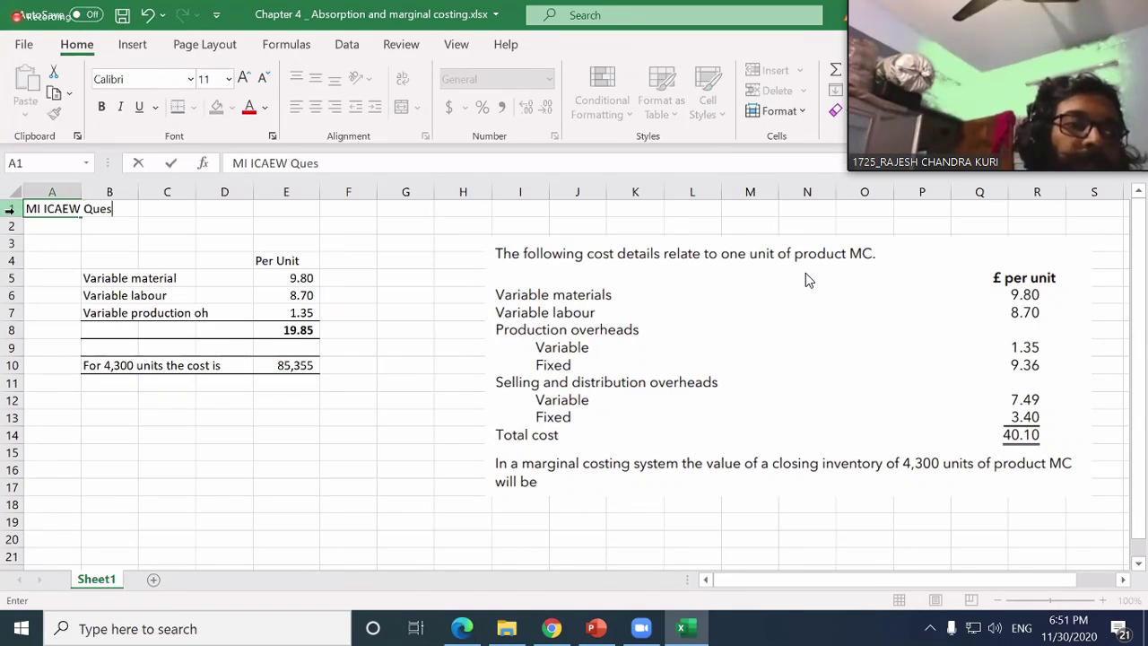
type("tion bank Chap")
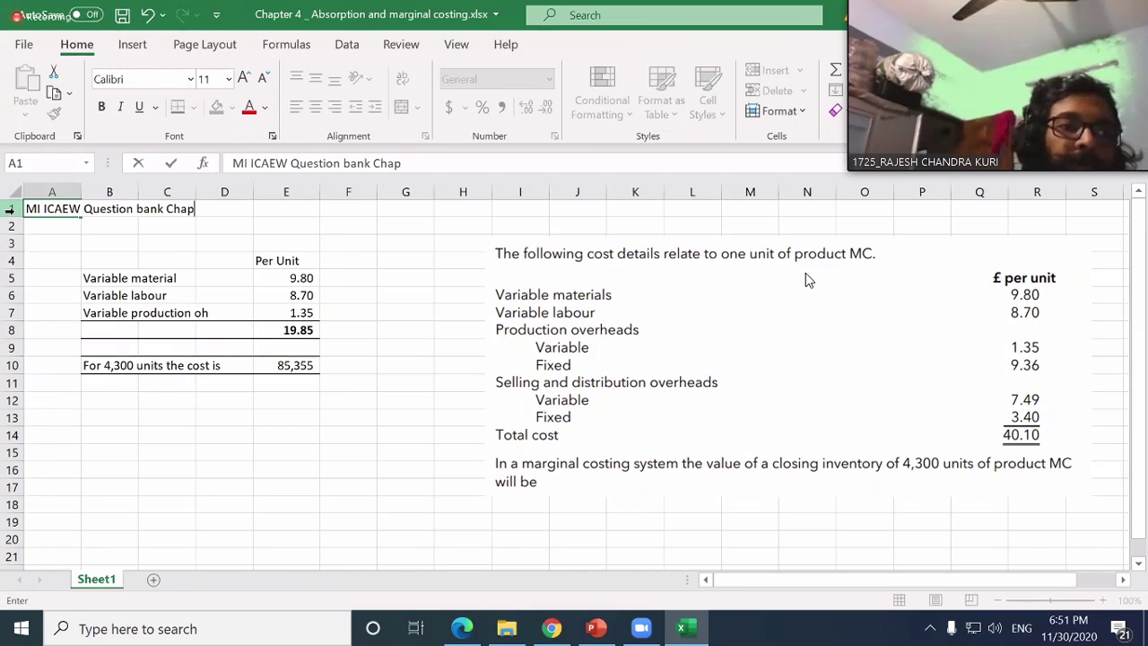
type("ter 4 Q")
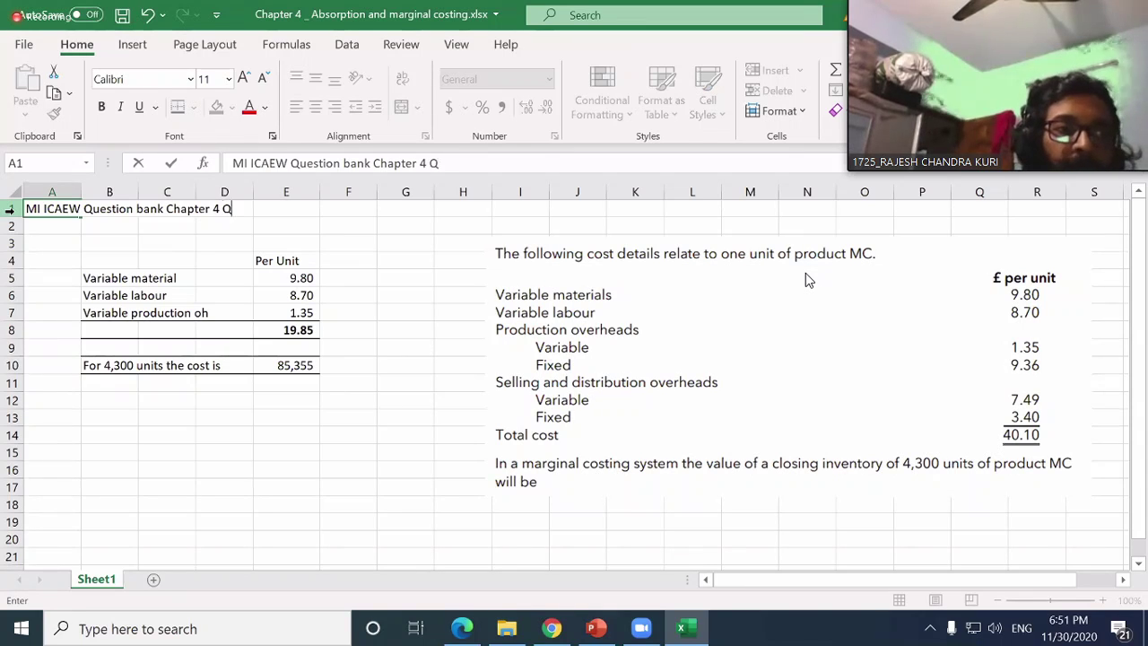
type("uestion 1")
key("Return")
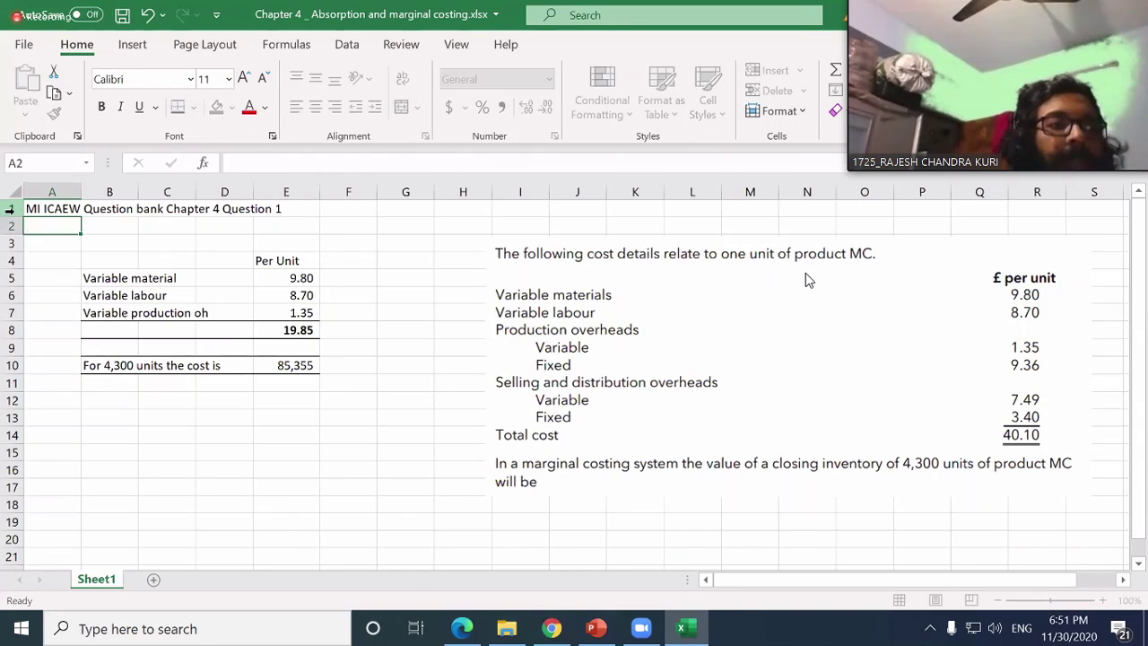
- Fill the title range A1:F1 with the darkest orange theme shade and set its font color to white
left_click_drag(54, 209, 370, 208)
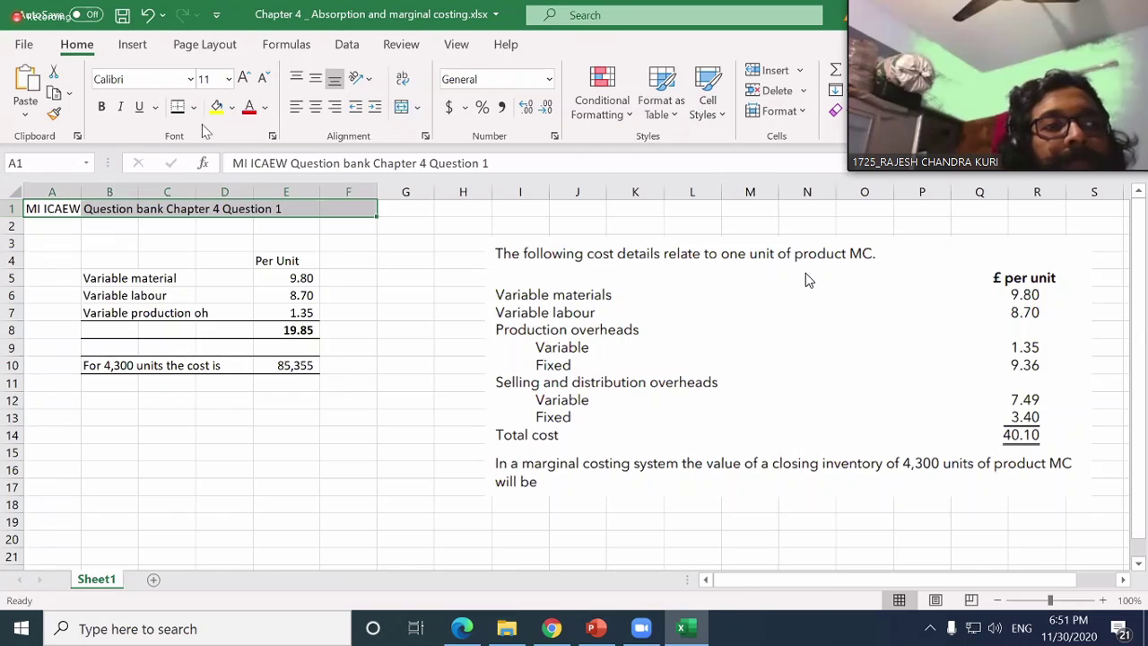
left_click(232, 106)
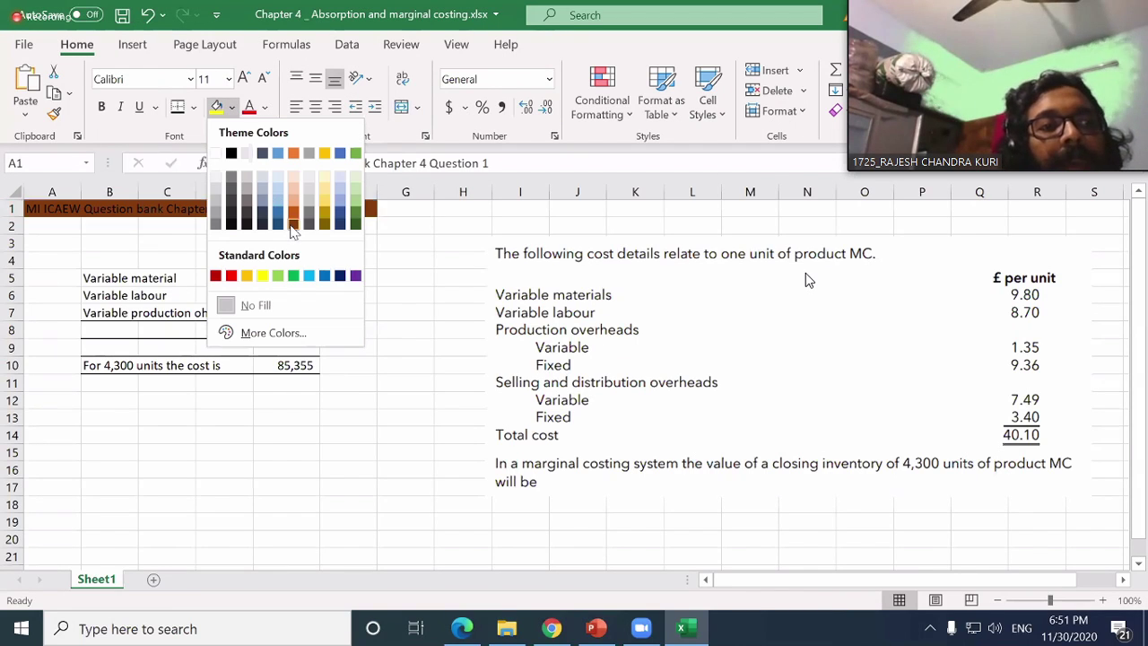
left_click(292, 232)
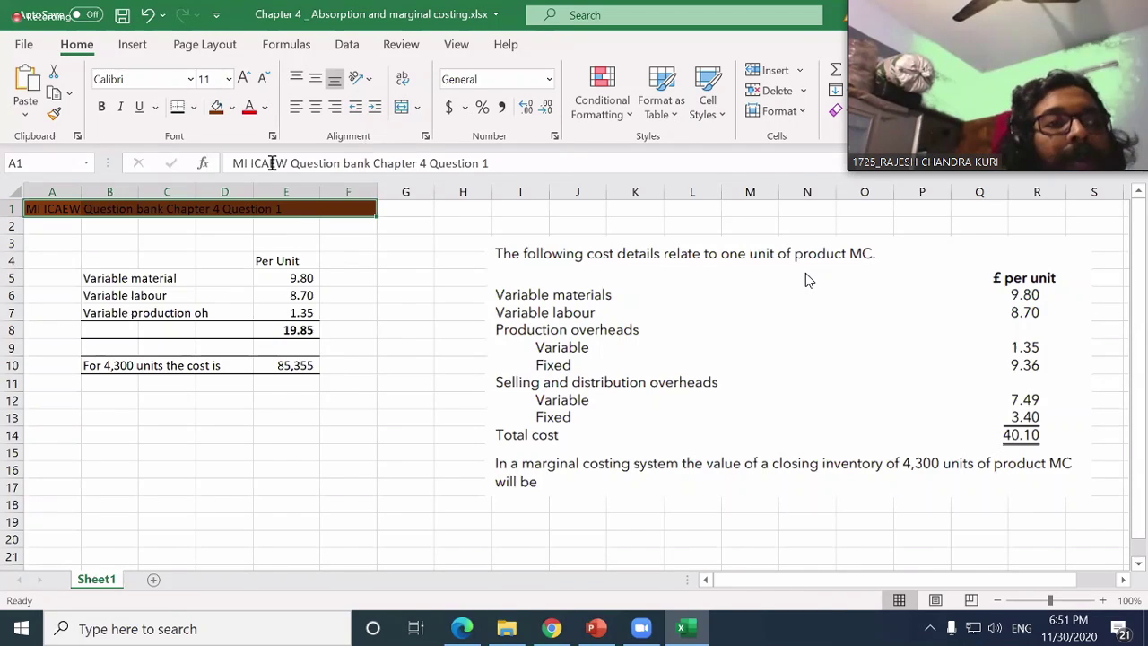
left_click(265, 107)
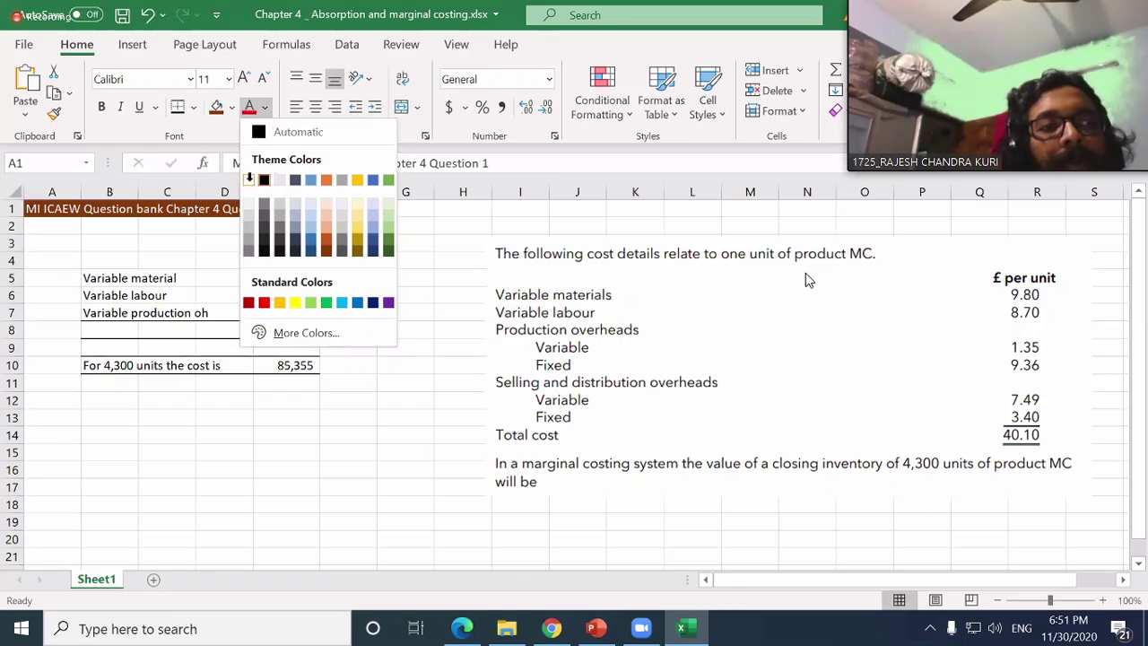
left_click(250, 180)
left_click(266, 420)
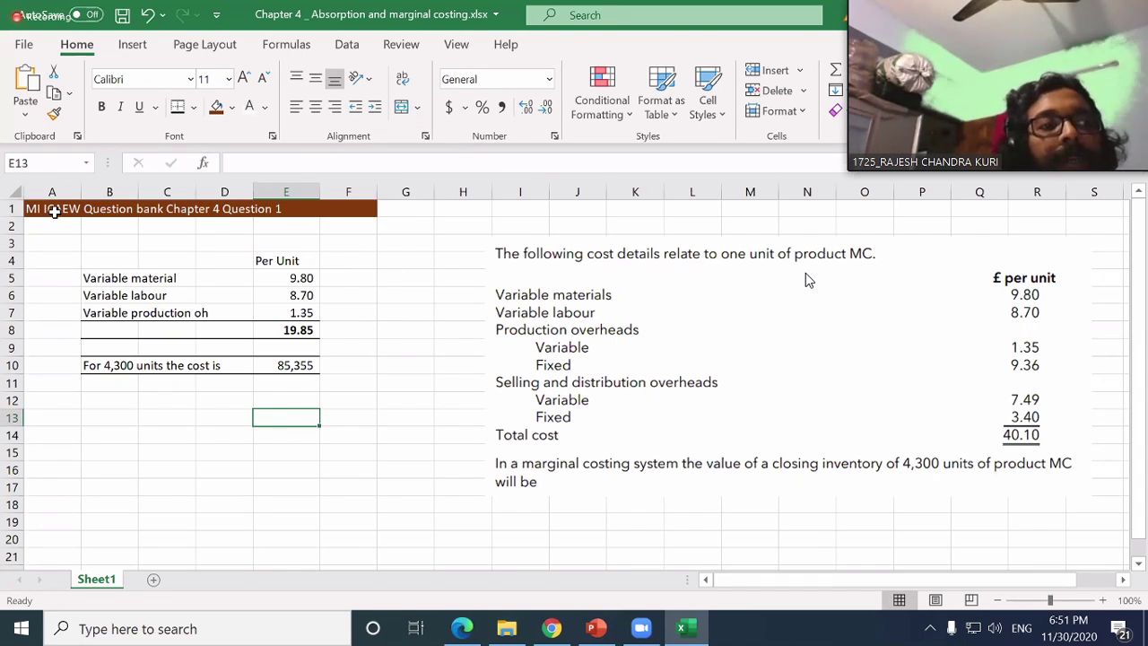
- Make the question title in A1 bold
left_click_drag(54, 211, 54, 211)
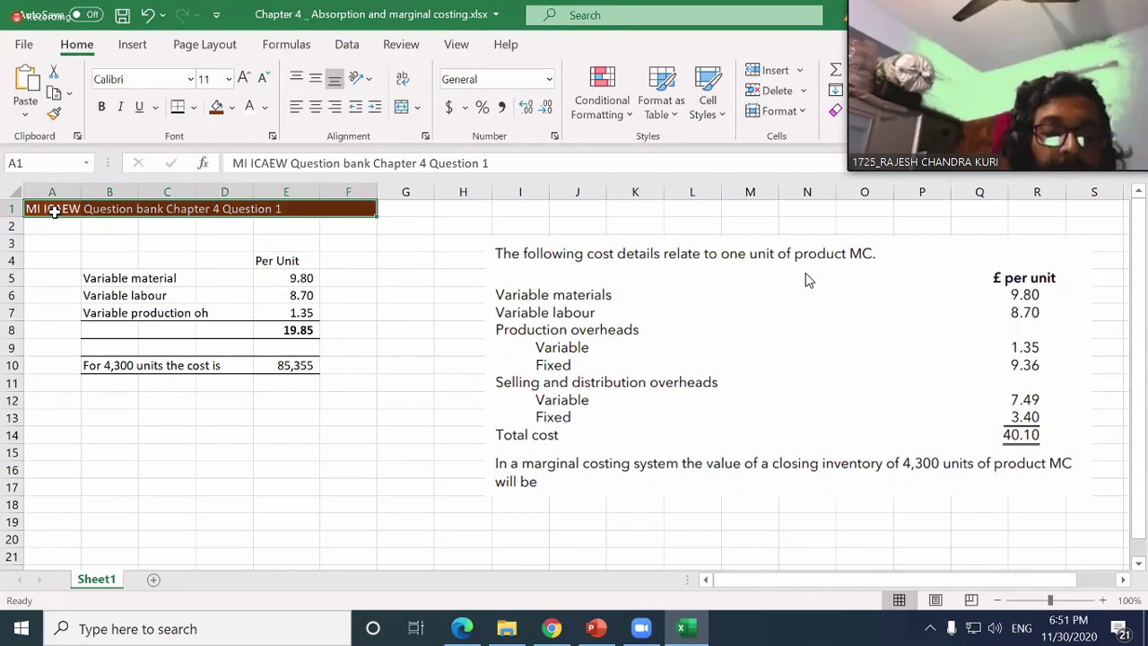
key("ctrl+b")
key("Down")
key("Down")
key("Down")
key("Down")
key("Down")
key("Down")
key("Down")
key("Down")
key("Down")
key("Down")
key("Down")
key("Down")
key("Down")
key("Down")
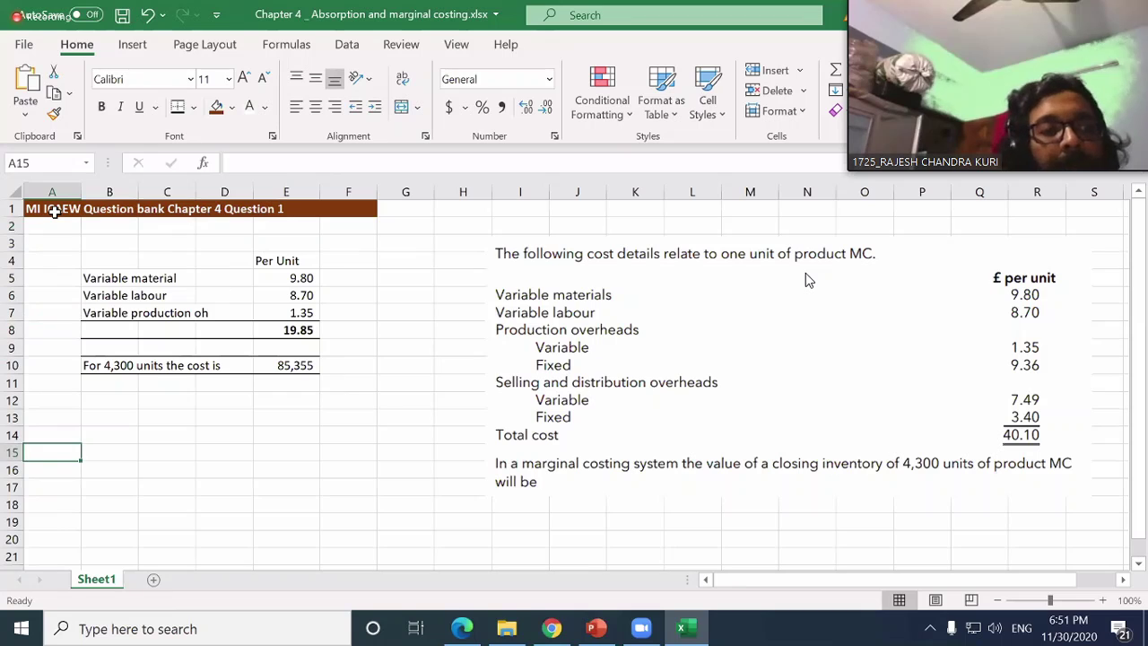
- Make the closing inventory cost row, B10:E10, bold
key("Up")
key("Up")
key("Up")
key("Up")
key("Up")
key("Right")
key("shift+Right")
key("shift+Right")
key("shift+Right")
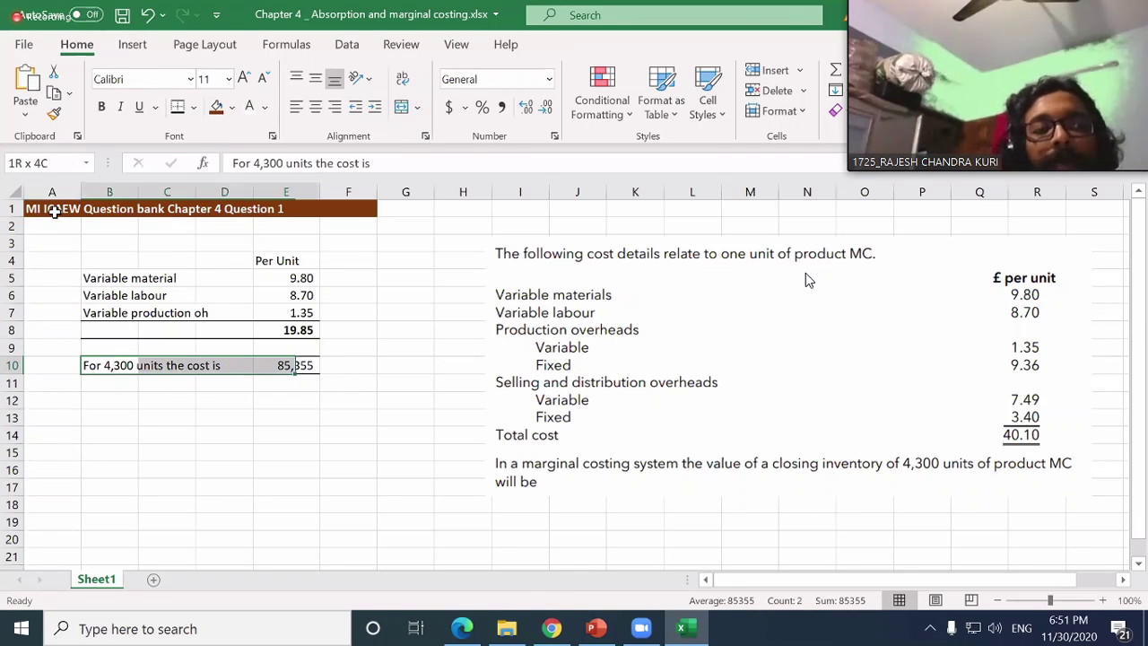
key("ctrl+b")
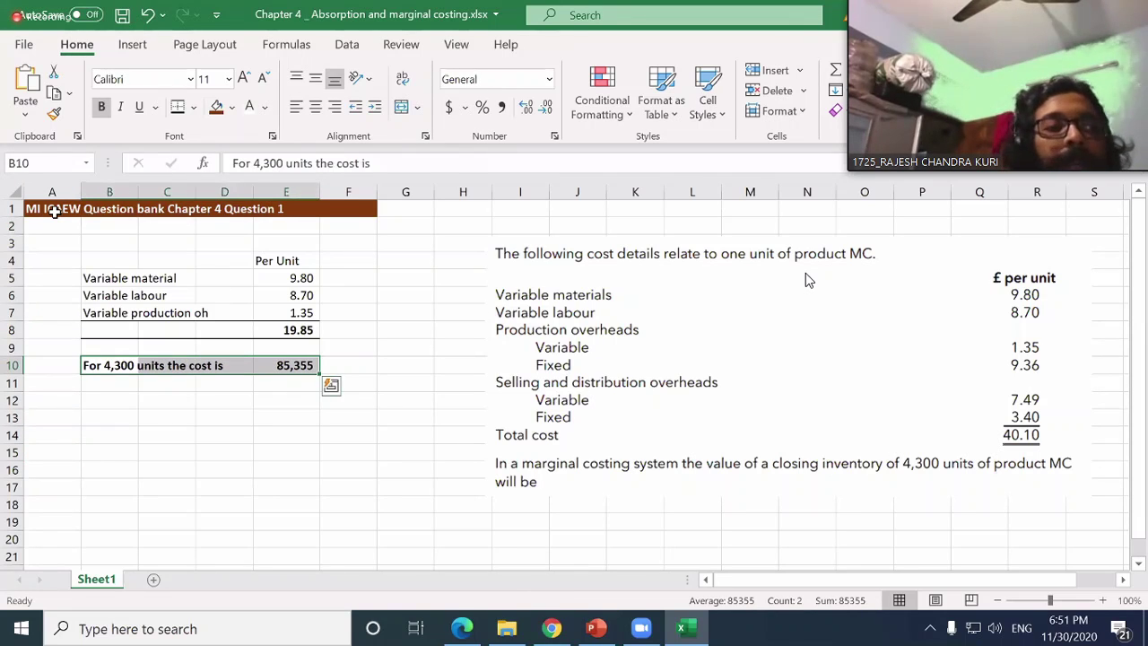
- Enter the column heading "Particulars" in B4 above the cost labels
key("Up")
key("Up")
key("Up")
key("Up")
key("Up")
key("Up")
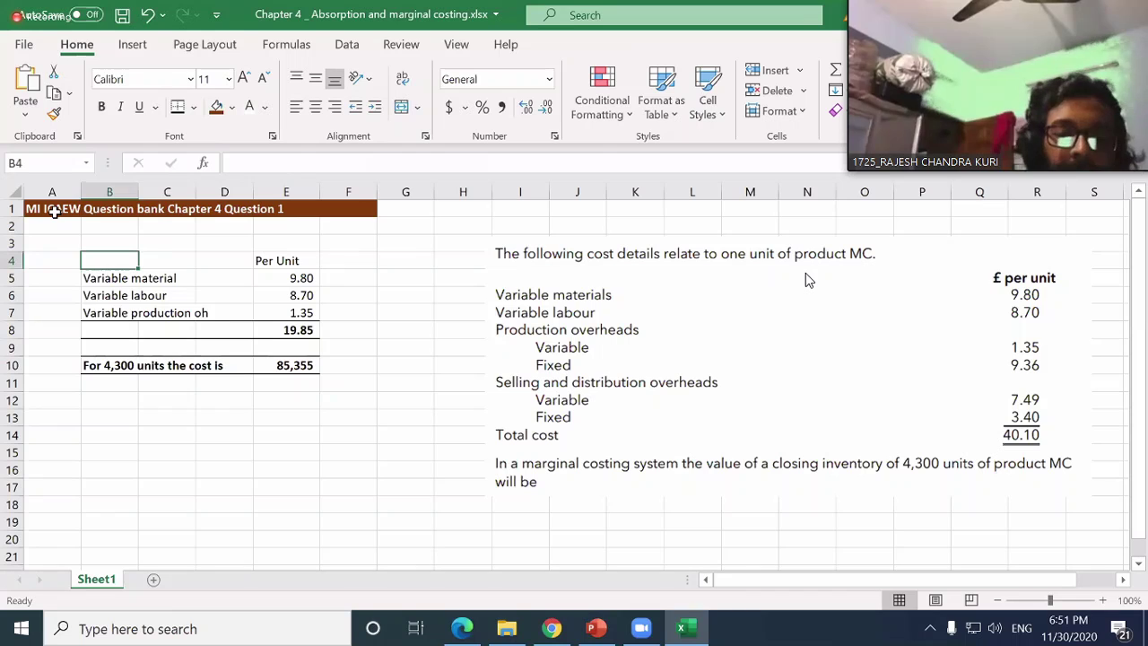
type("Partic")
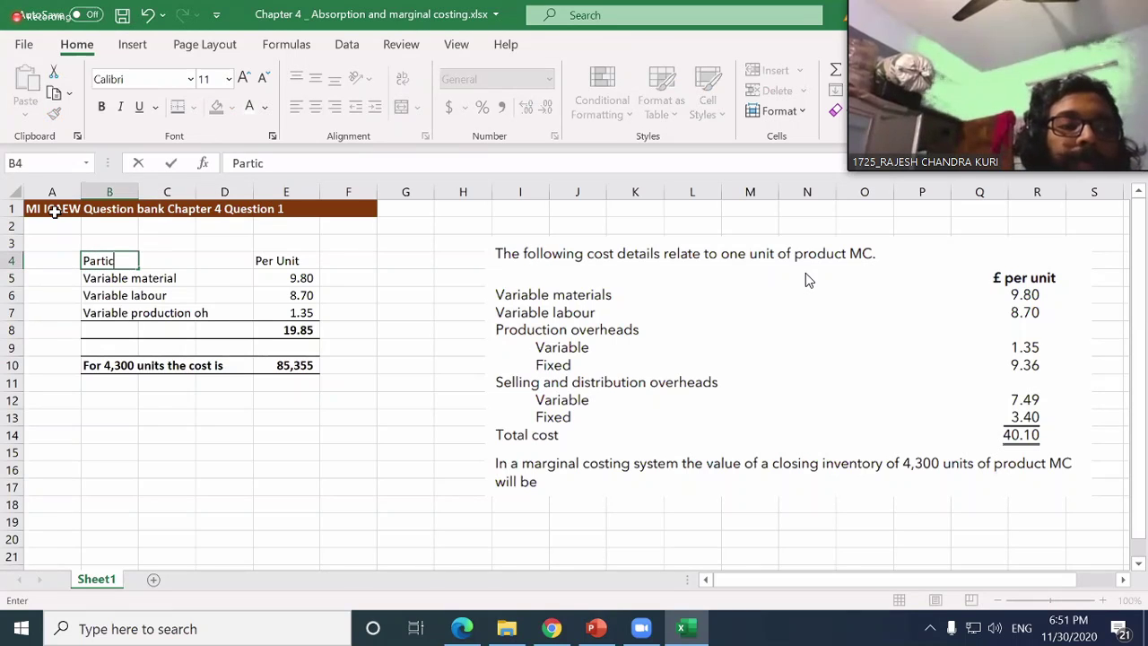
type("ulars")
- Format the header row B4:E4 as centered and bold, with the title's dark orange fill and white font
key("shift+Right")
key("shift+Right")
key("shift+Right")
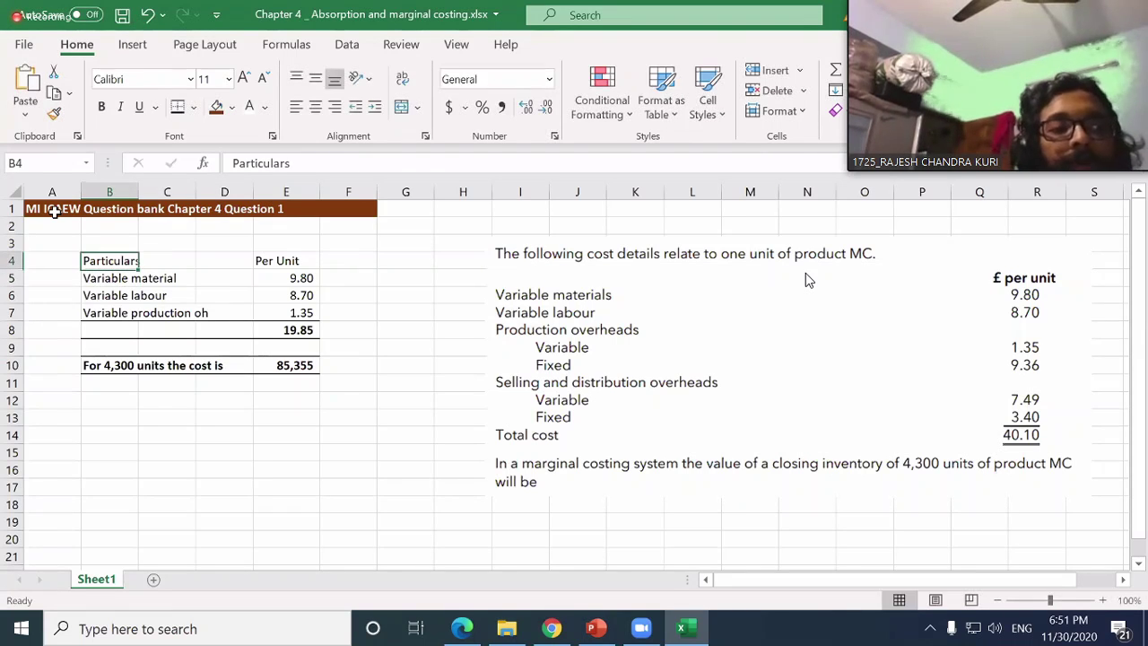
left_click(315, 106)
left_click(104, 106)
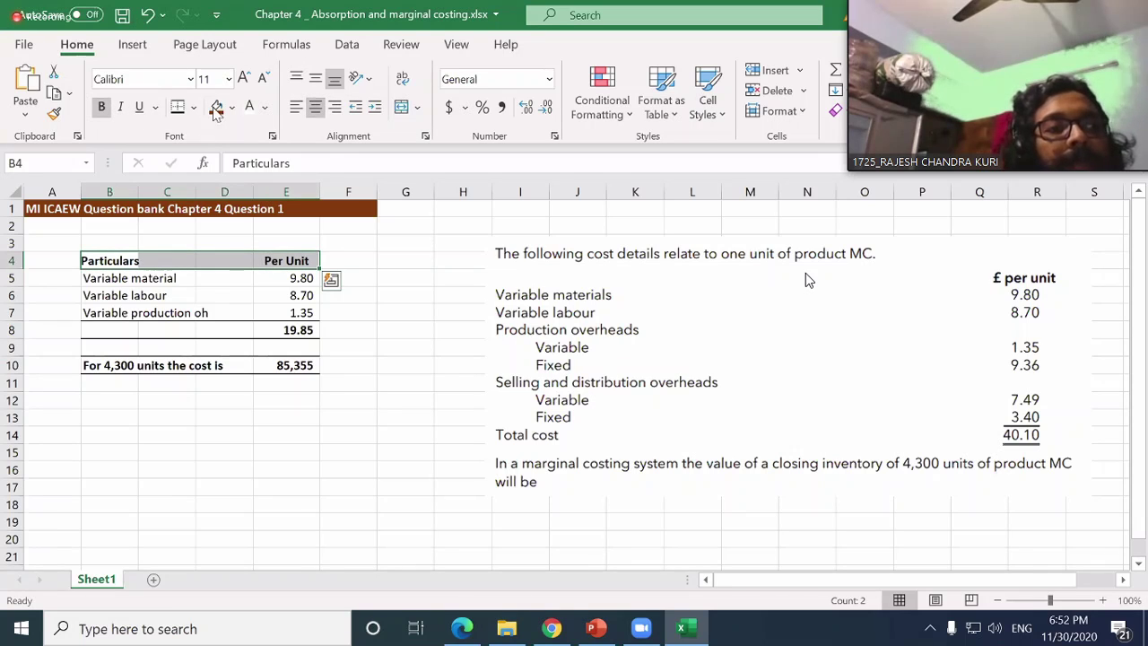
left_click(216, 105)
left_click(250, 107)
left_click(183, 482)
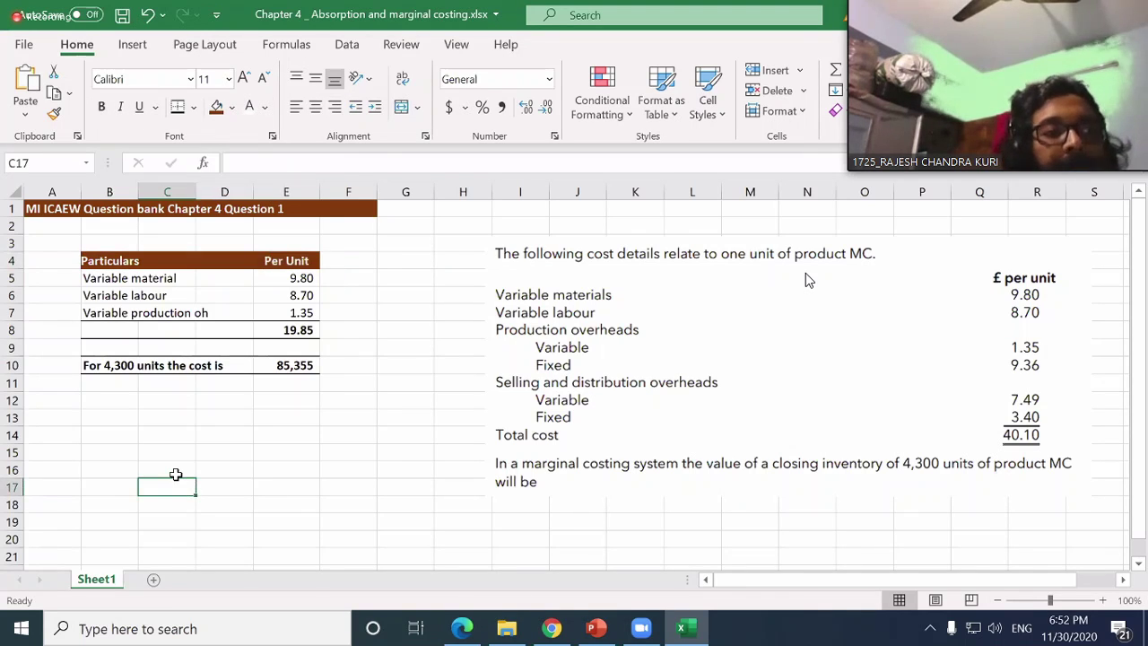
- Add a new worksheet, and present slide 10 of the absorption costing deck in PowerPoint as a slide show
left_click(154, 579)
key("alt+Tab")
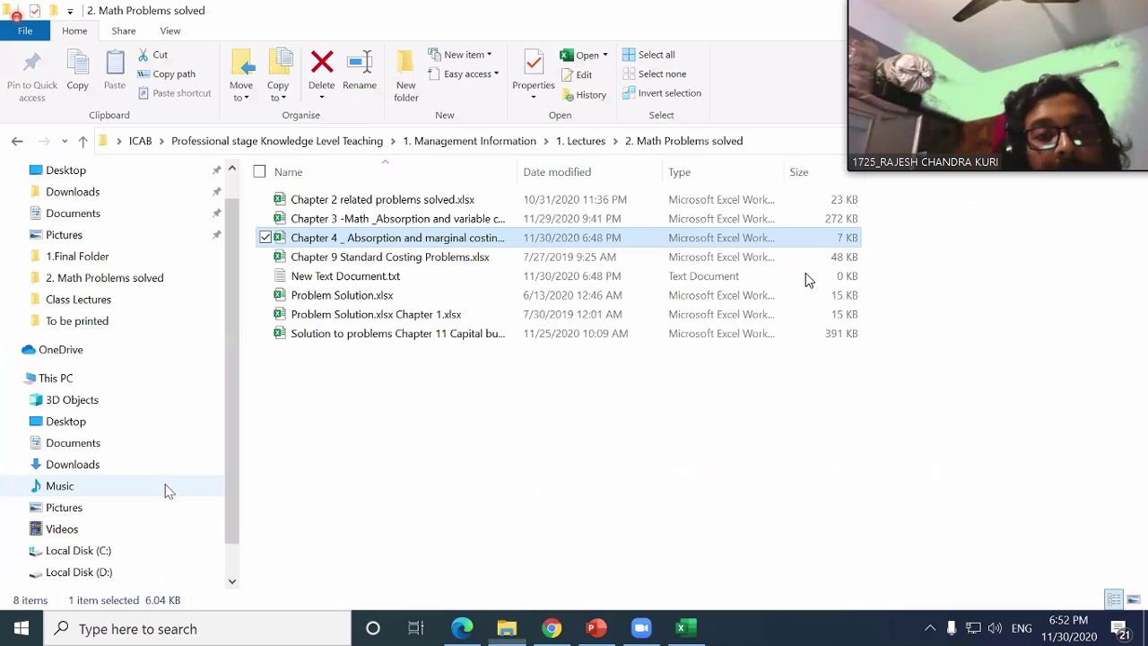
key("alt+Tab")
key("alt+Tab")
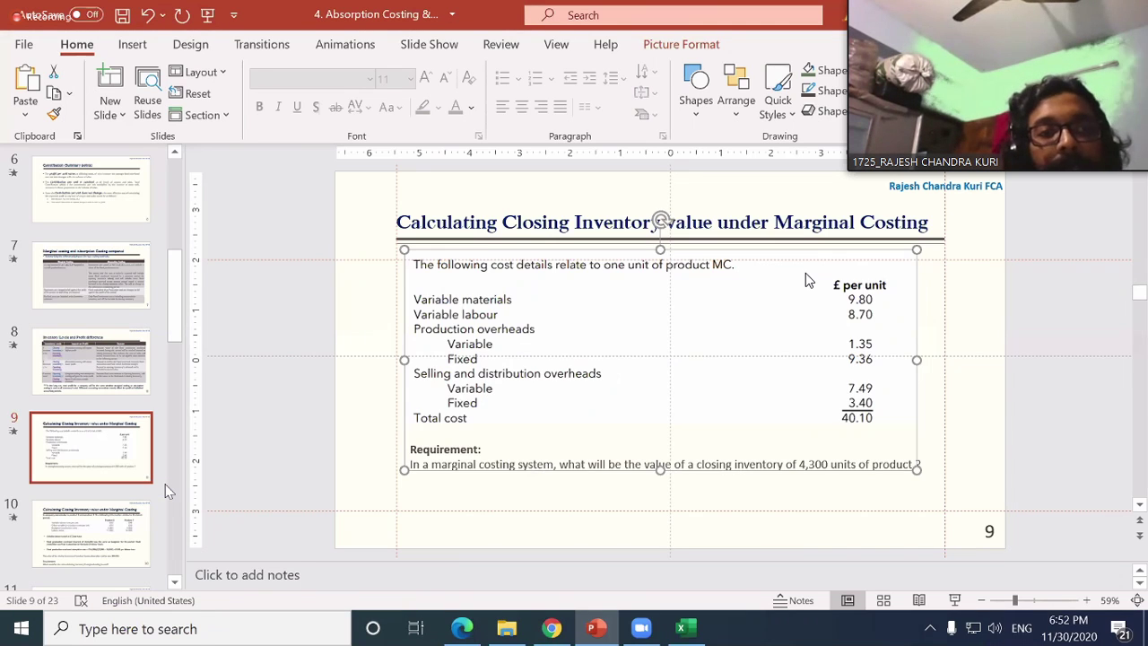
key("Page_Down")
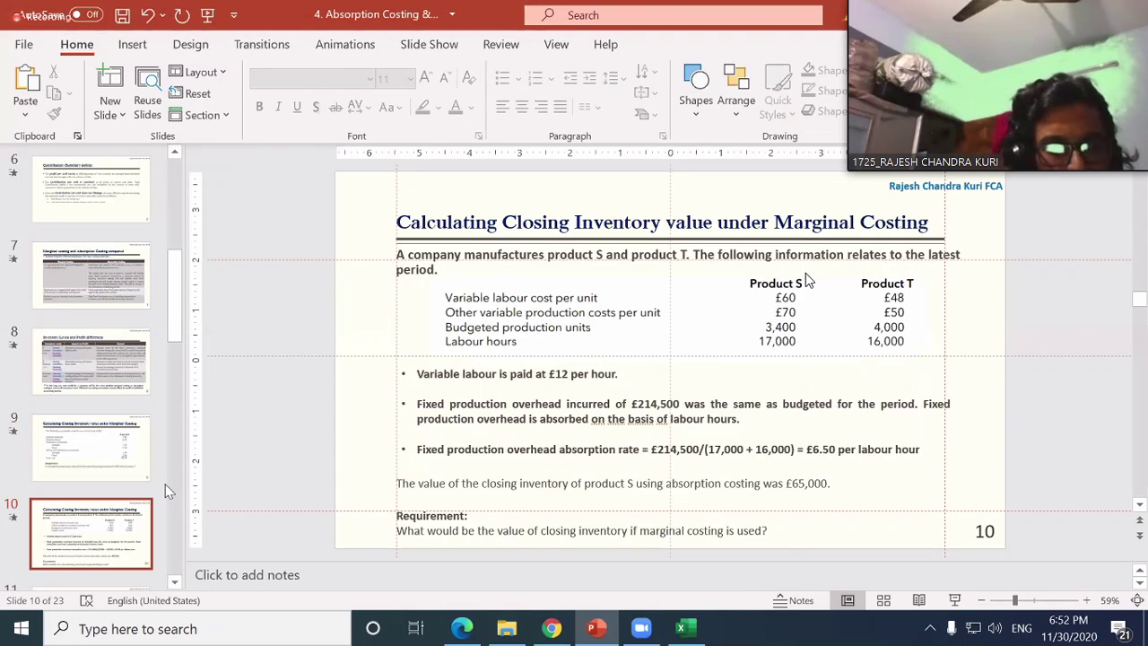
key("shift+F5")
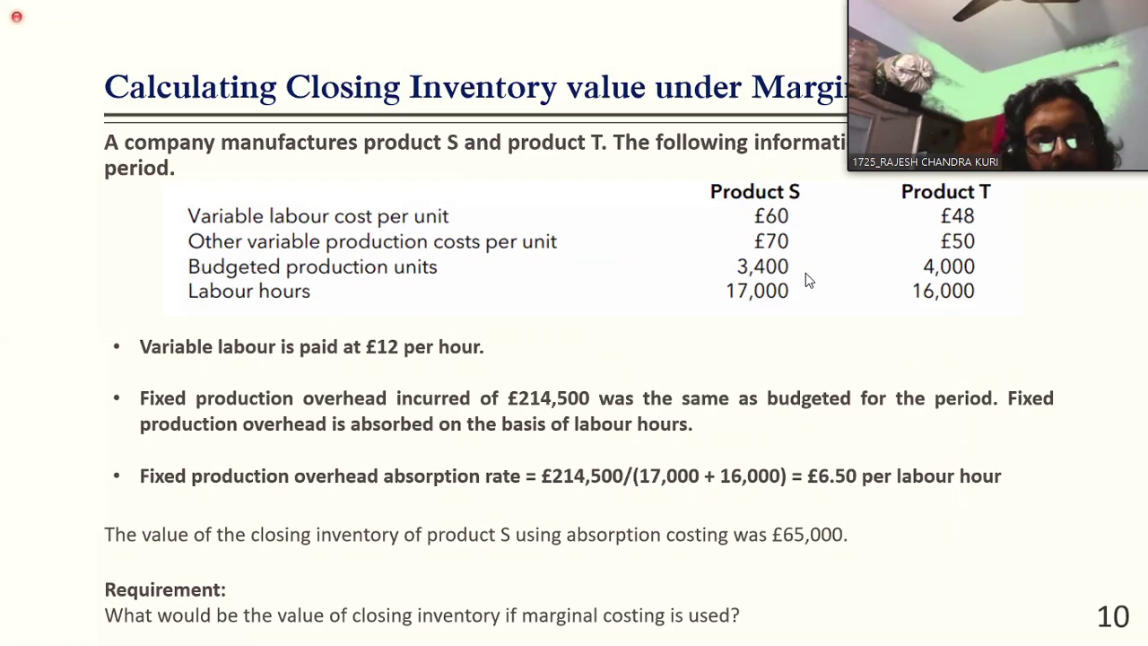
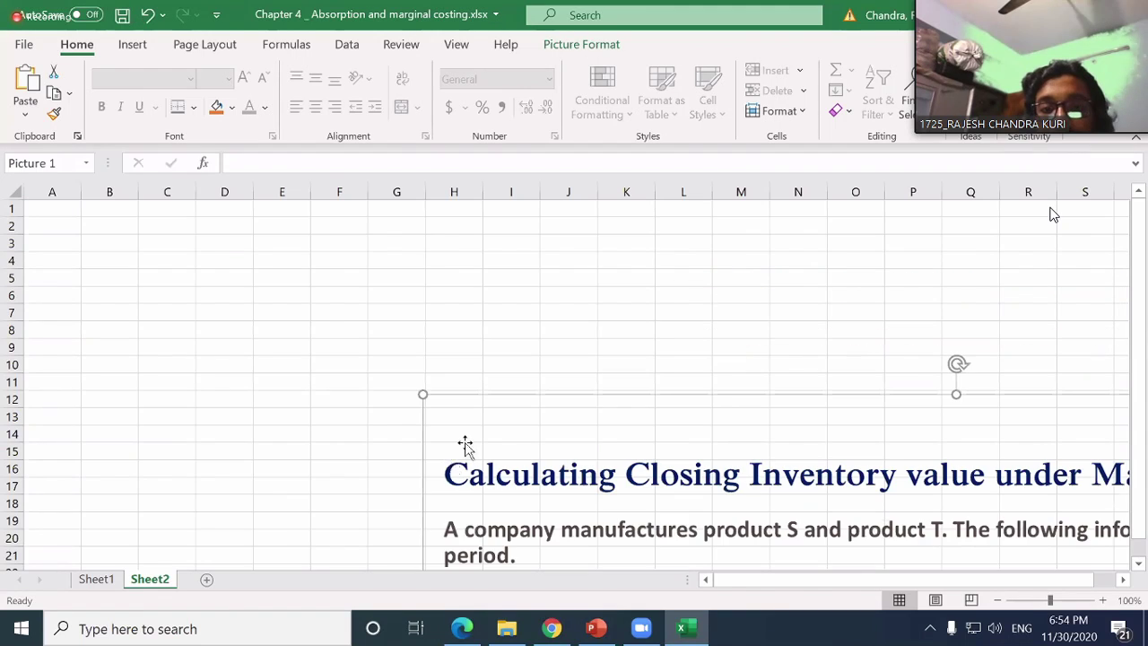
- Shrink the pasted question slide picture on Sheet2 and move it so its upper-left corner sits near F2
left_click_drag(773, 560, 434, 182)
key("ctrl+z")
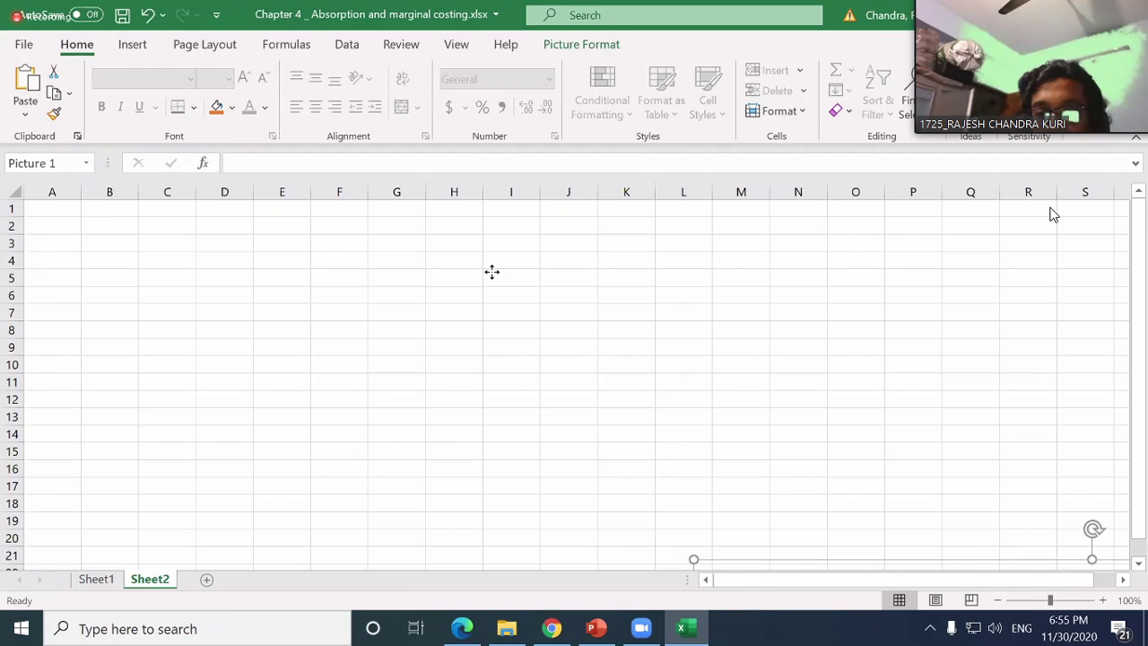
left_click_drag(491, 271, 362, 218)
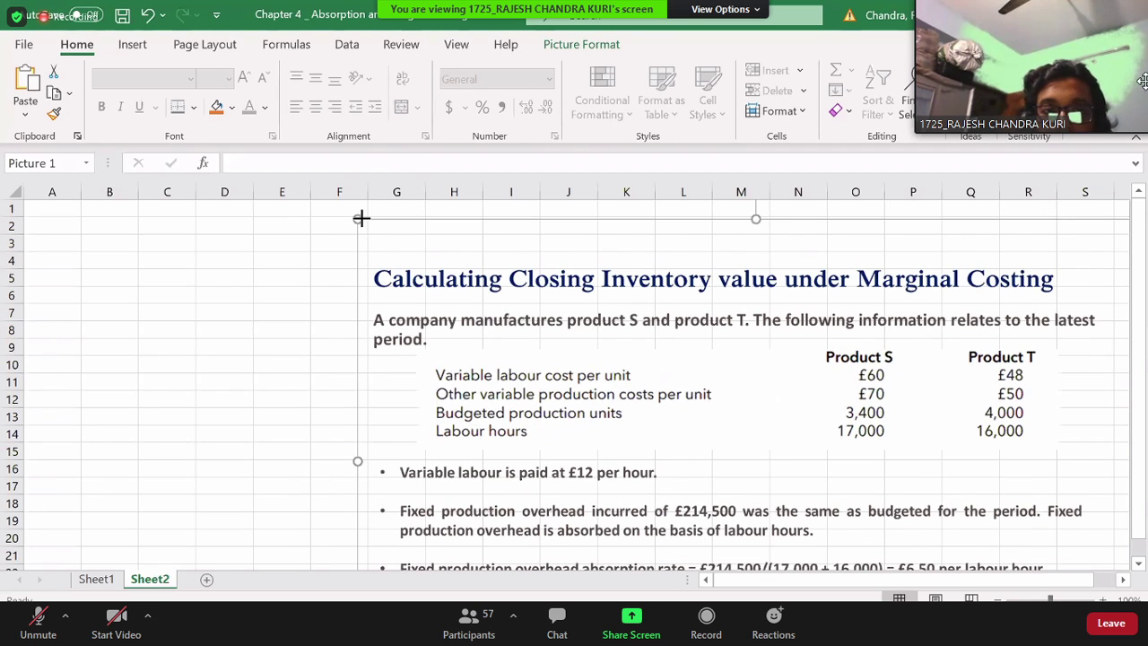
left_click_drag(915, 133, 881, 199)
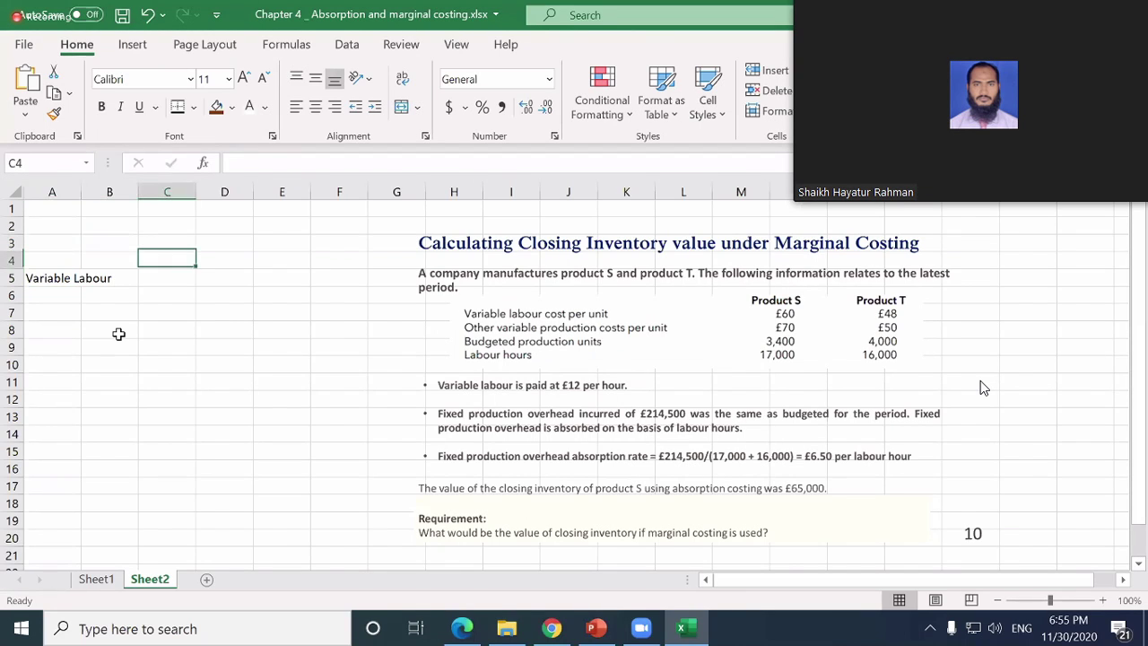
- Enter the product column headings "S" in C4 and "T" in D4
type("P")
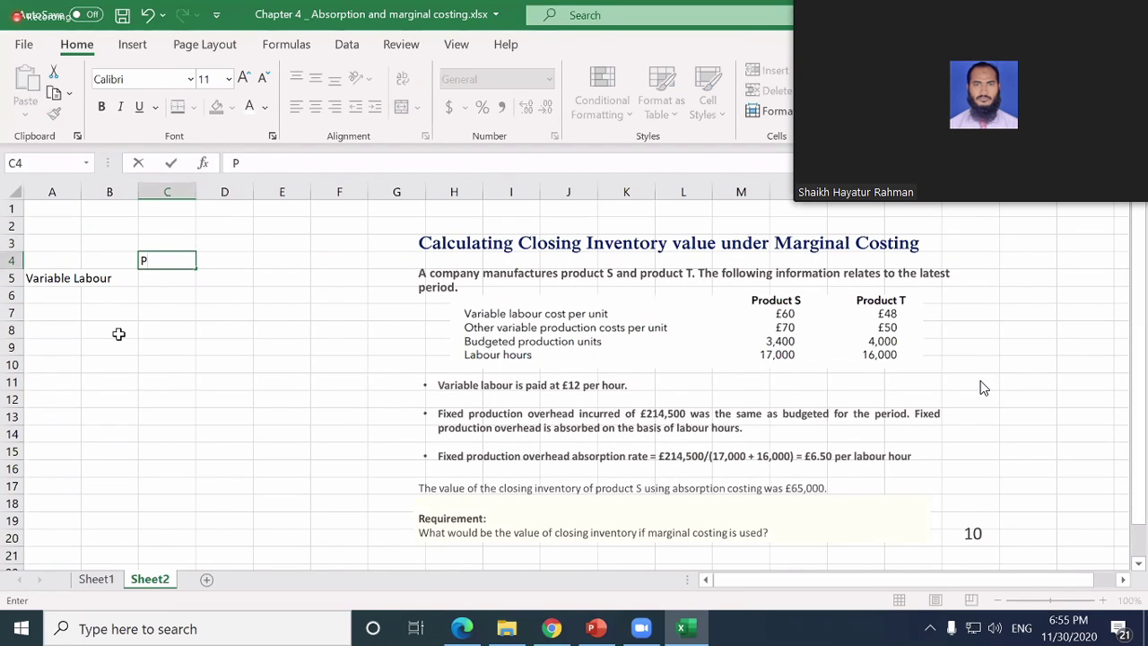
key("Tab")
key("Left")
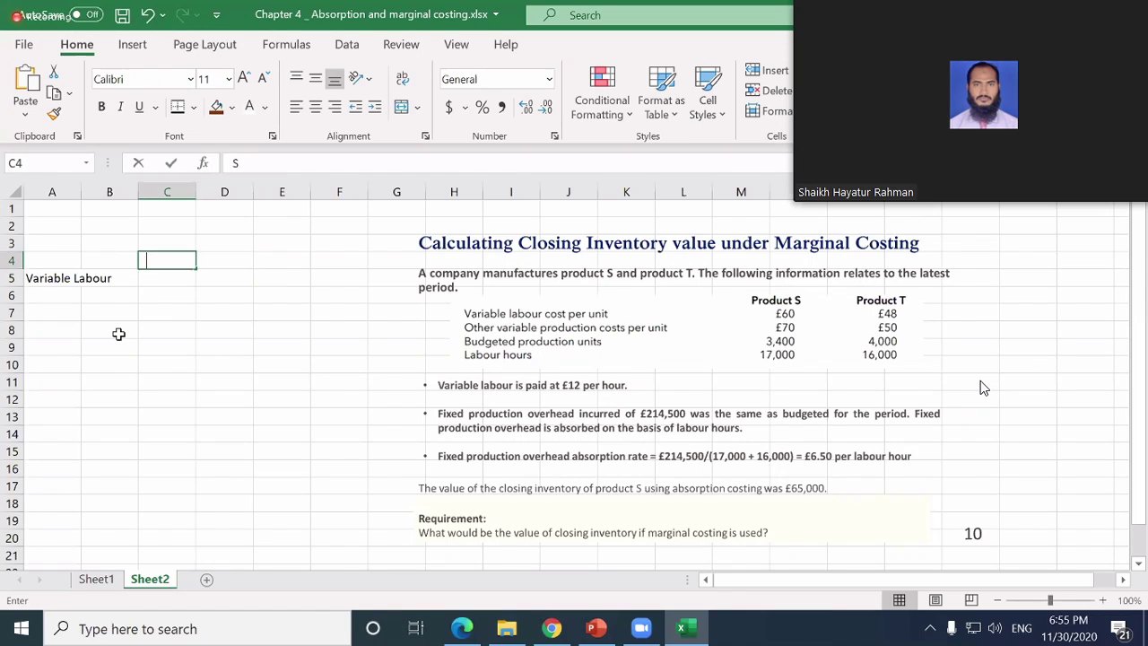
type("S")
key("Tab")
key("Tab")
key("Left")
type("T")
key("Return")
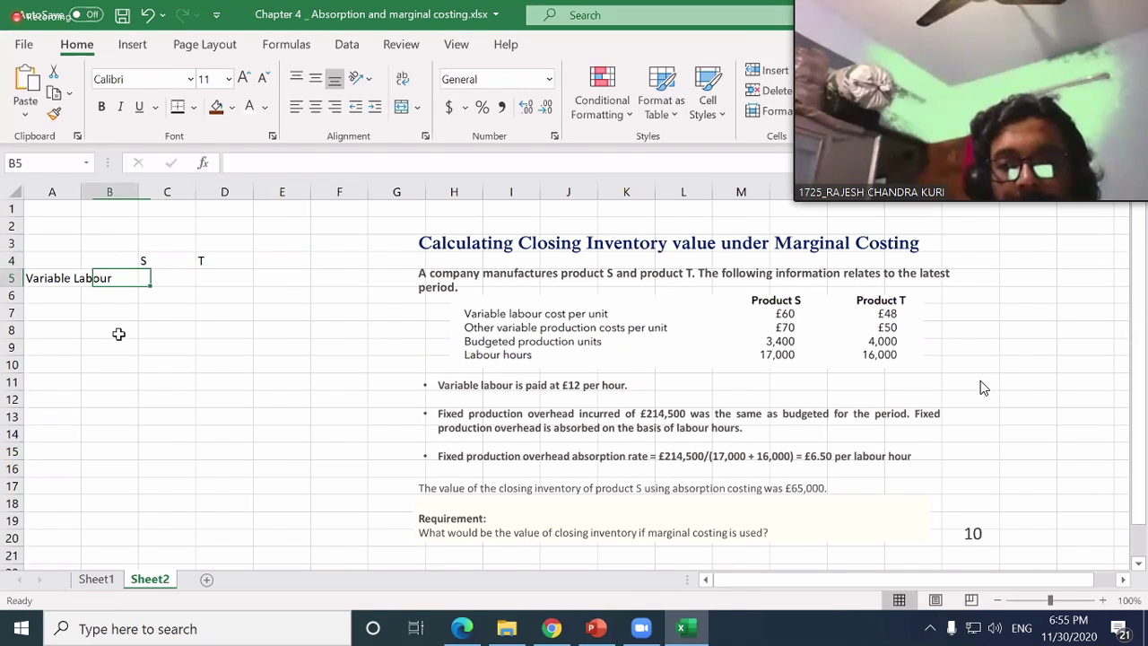
- Autofit column A to the width of the "Variable Labour" label
key("Up")
key("Left")
key("shift+Right")
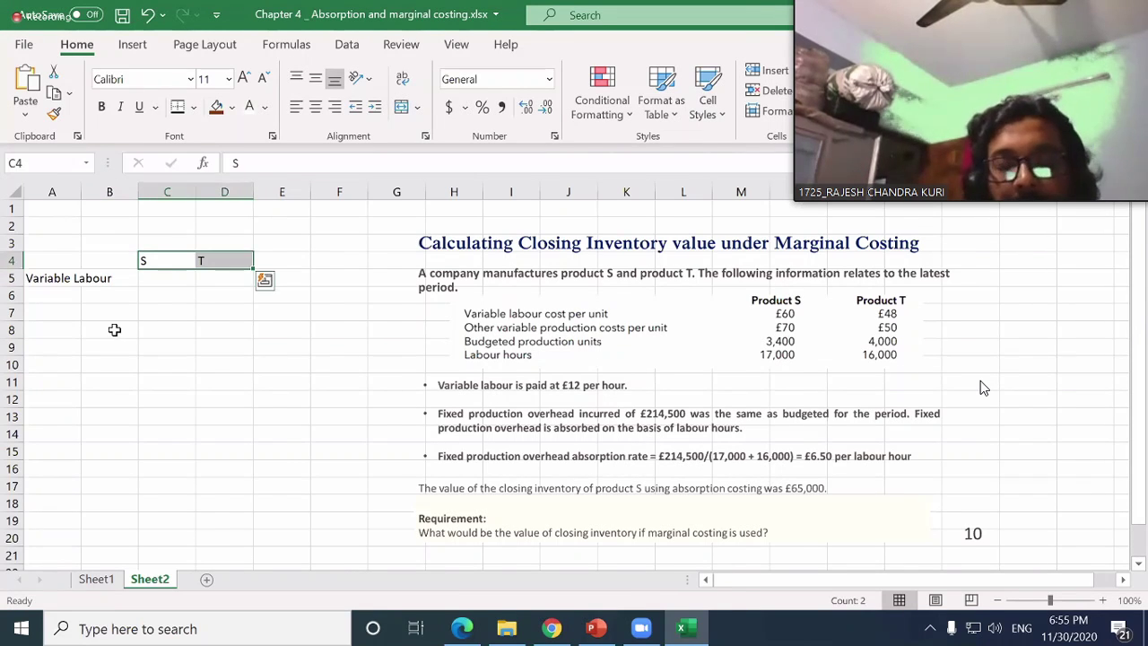
double_click(79, 193)
left_click(230, 324)
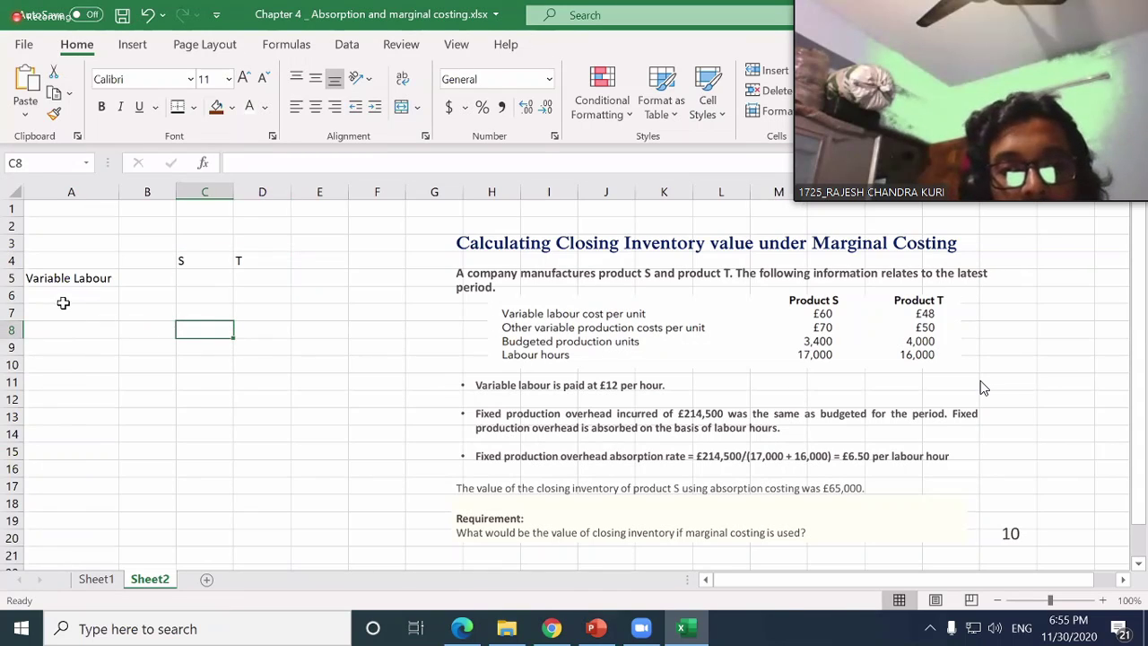
- Enter "Other variable production cost" in A6 and widen column A so the whole label fits
left_click(61, 303)
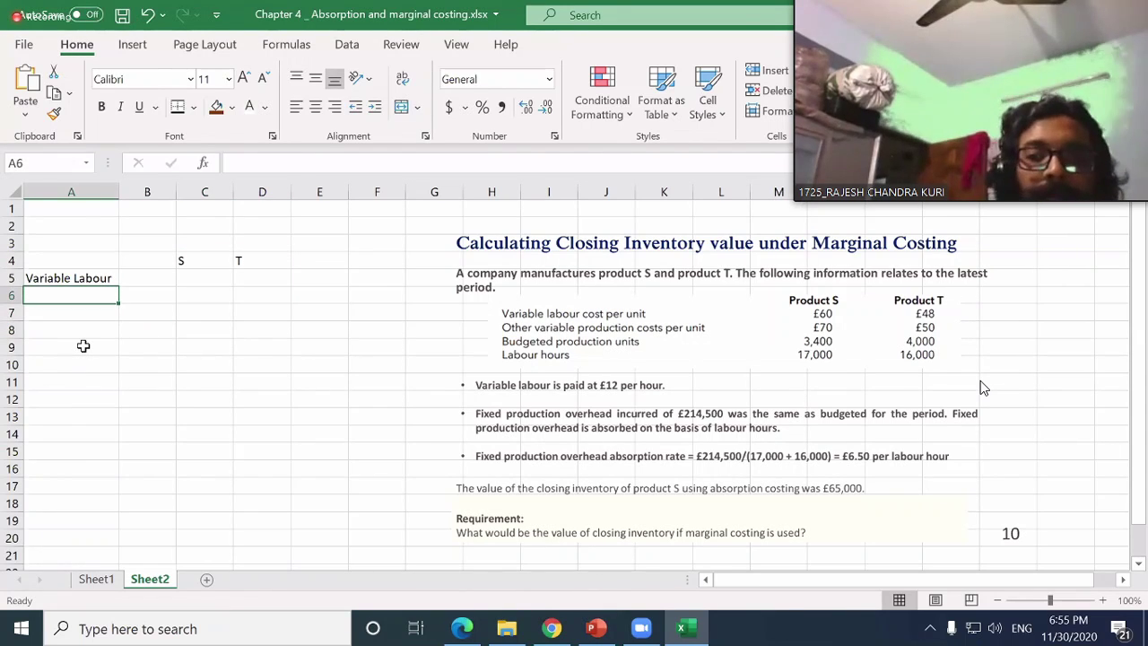
type("Other")
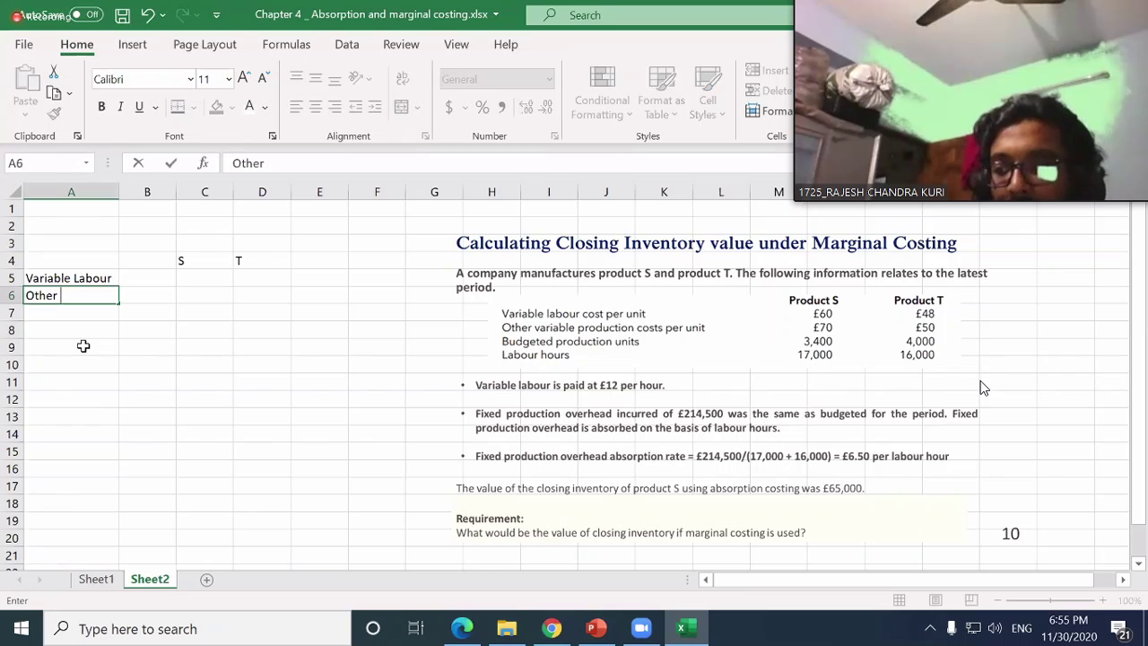
type(" var")
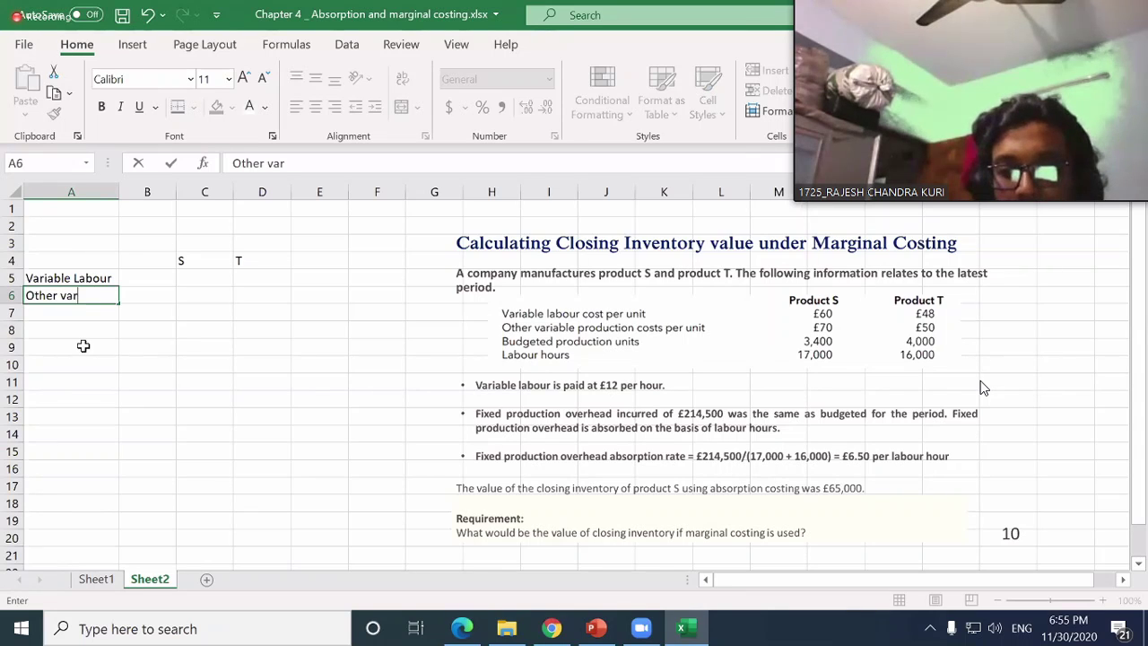
type("iable produc")
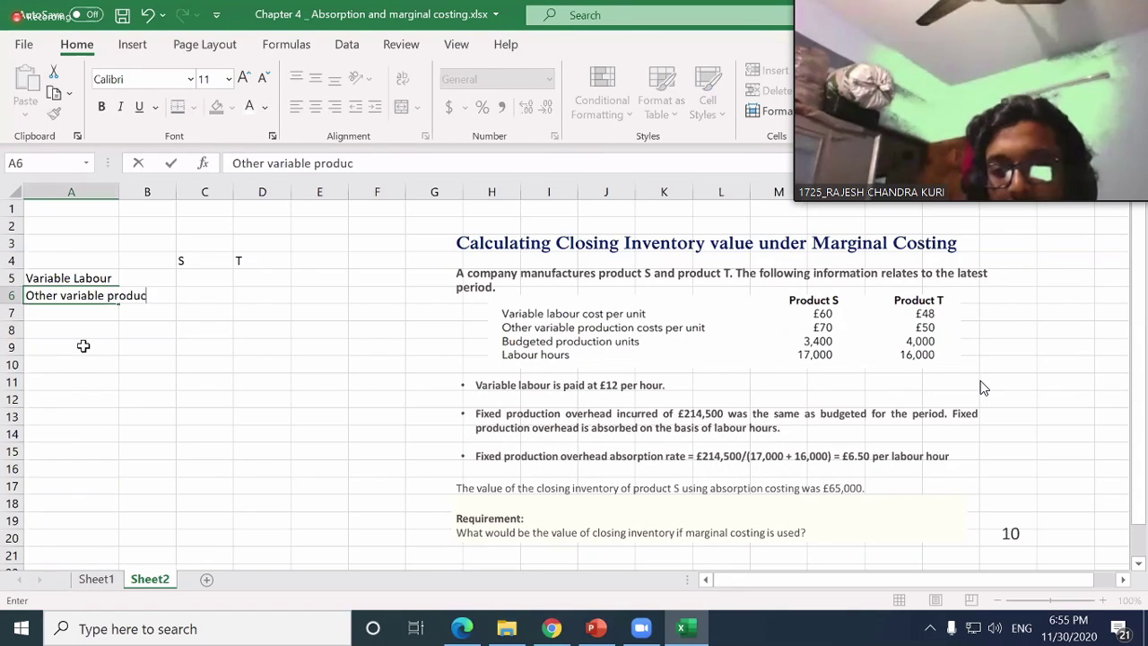
type("tion cost")
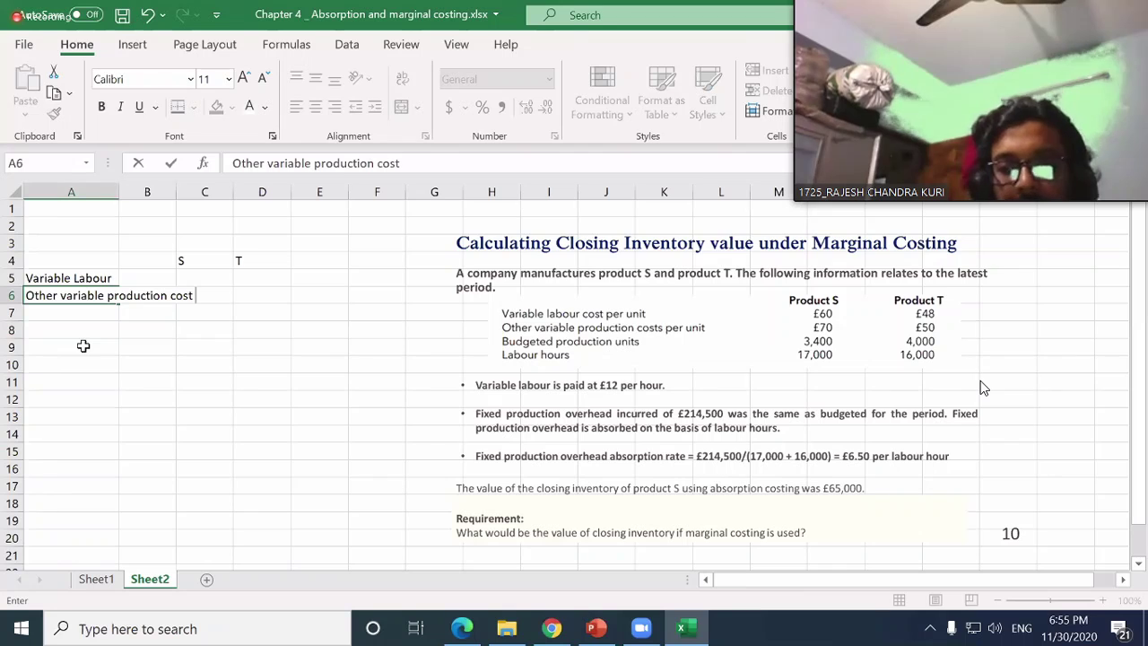
left_click(243, 369)
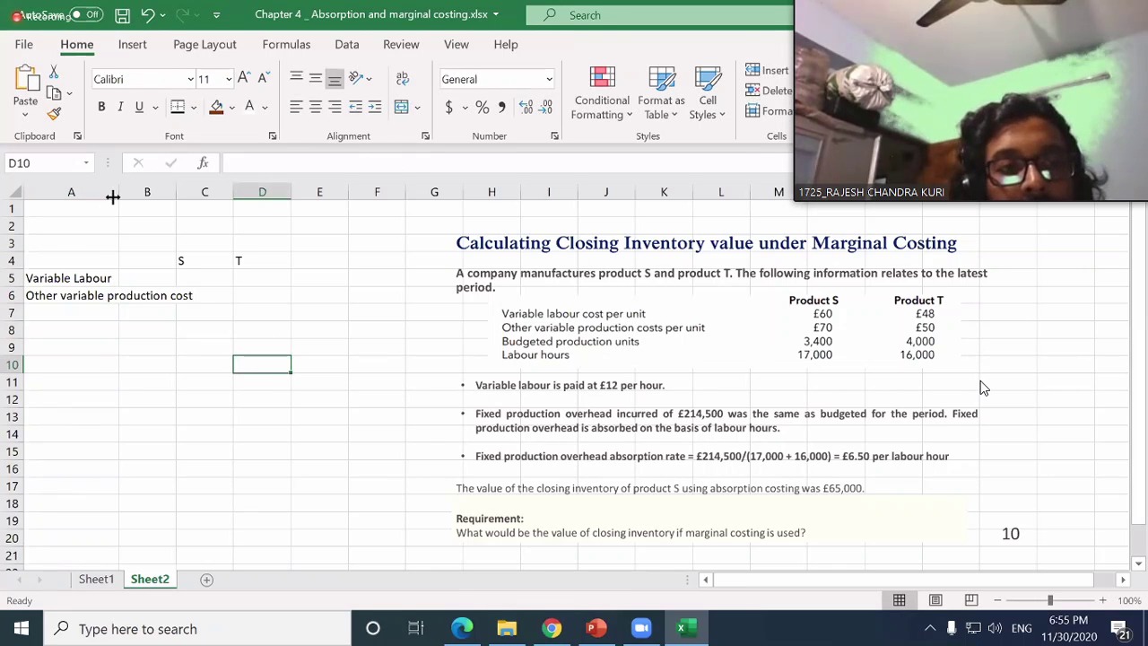
left_click_drag(113, 196, 202, 196)
- Enter 60 in C5 as the variable labour cost of product S
left_click(231, 277)
key("Right")
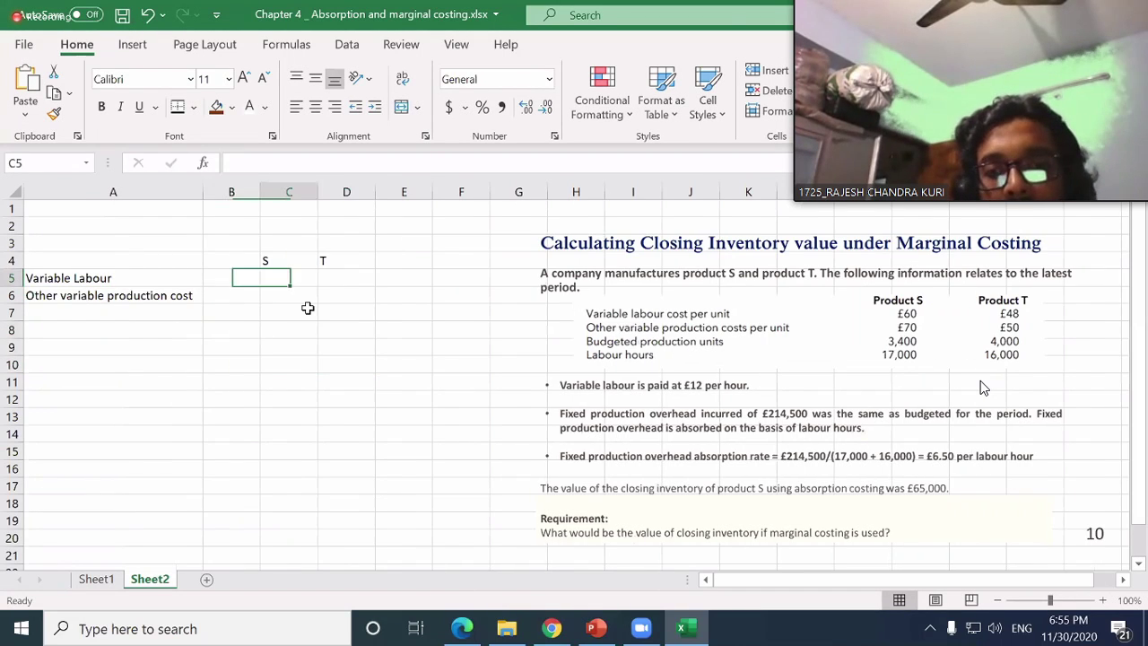
type("60")
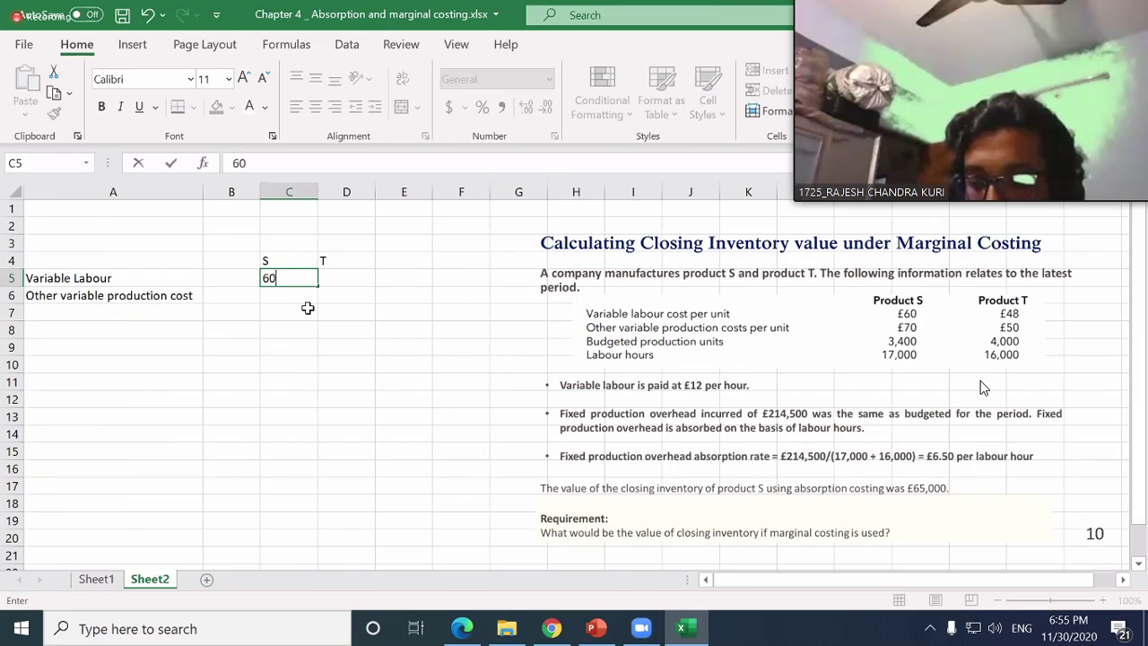
key("Right")
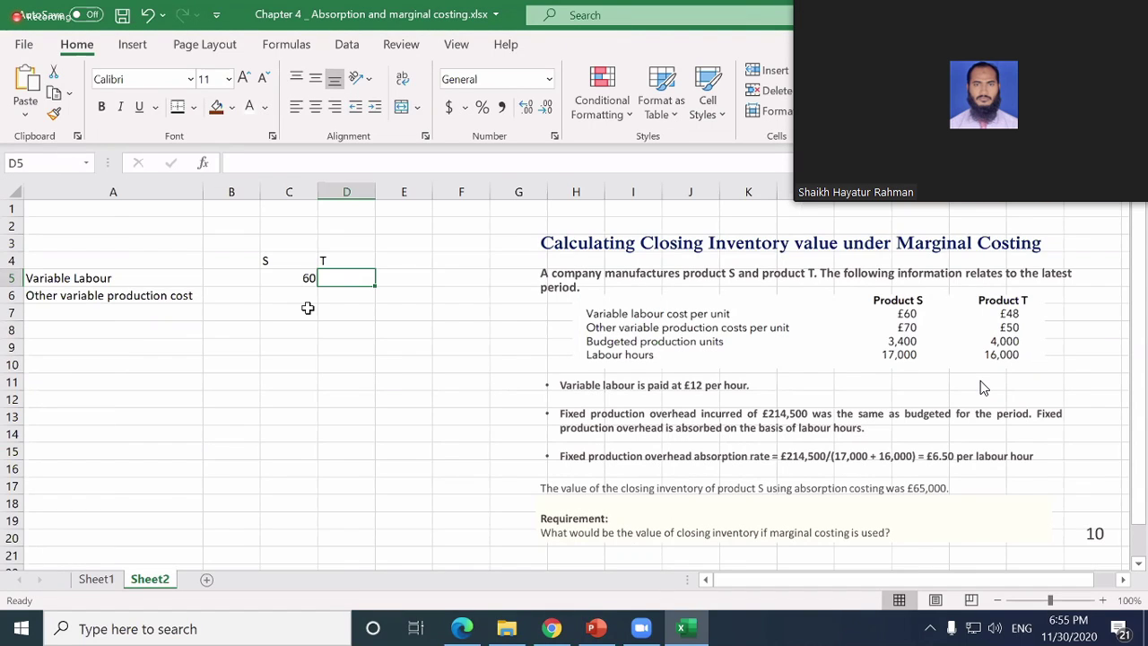
- Center the product S cost cells C5:C7
key("Left")
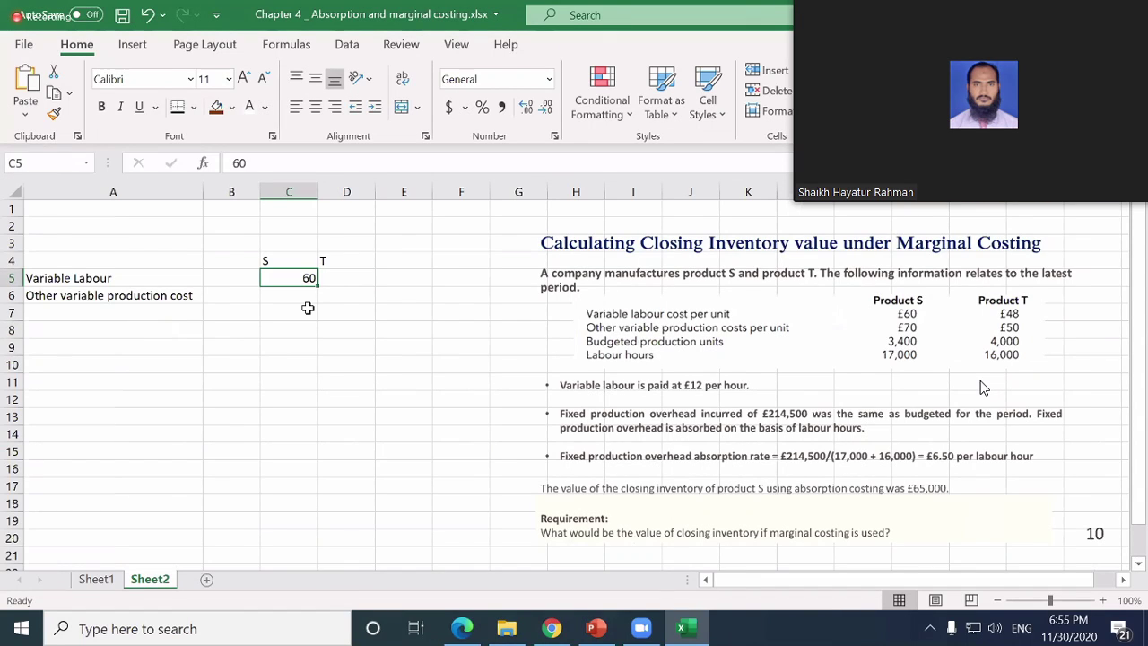
key("shift+Down")
left_click_drag(308, 308, 308, 311)
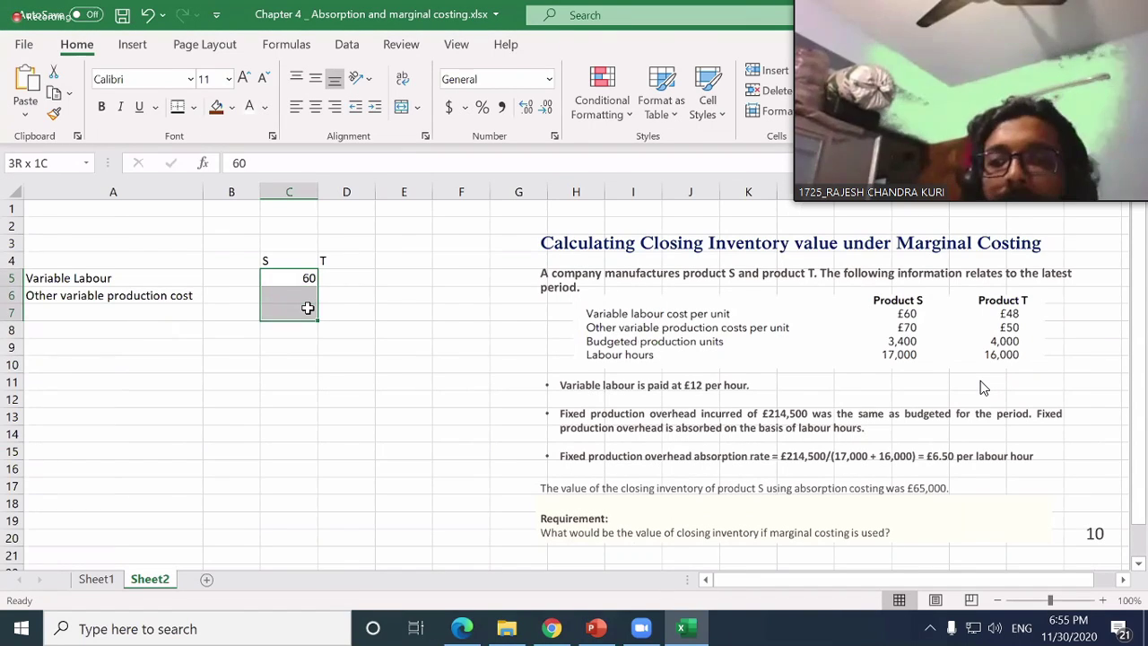
left_click(315, 108)
- Insert an empty column before the product T column on Sheet2
left_click(393, 276)
left_click(355, 259)
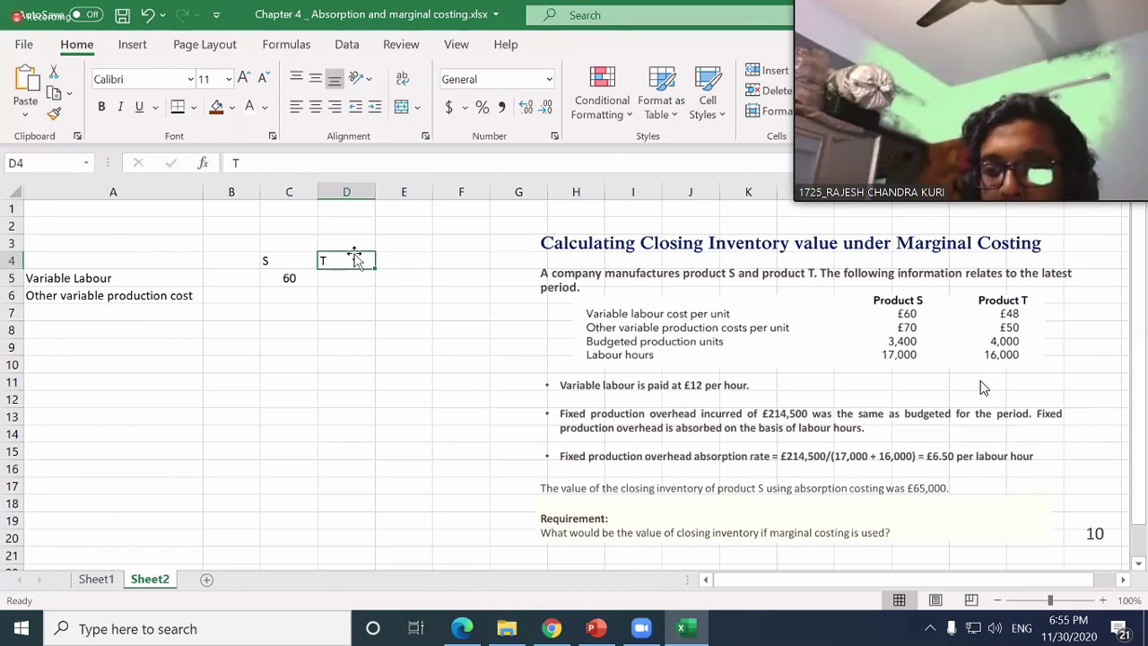
left_click(345, 191)
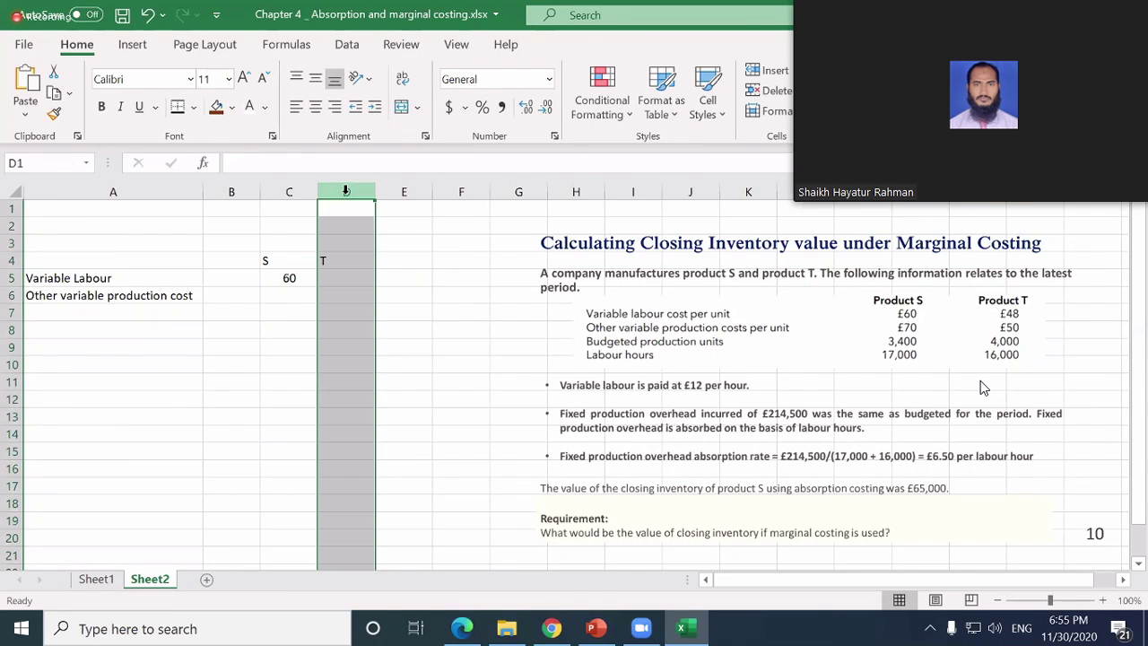
key("ctrl+shift+equal")
- Center and bold the product headings in C4:E4, and narrow the empty column D to a thin spacer
key("Down")
key("Down")
key("Down")
key("Down")
key("Left")
key("Up")
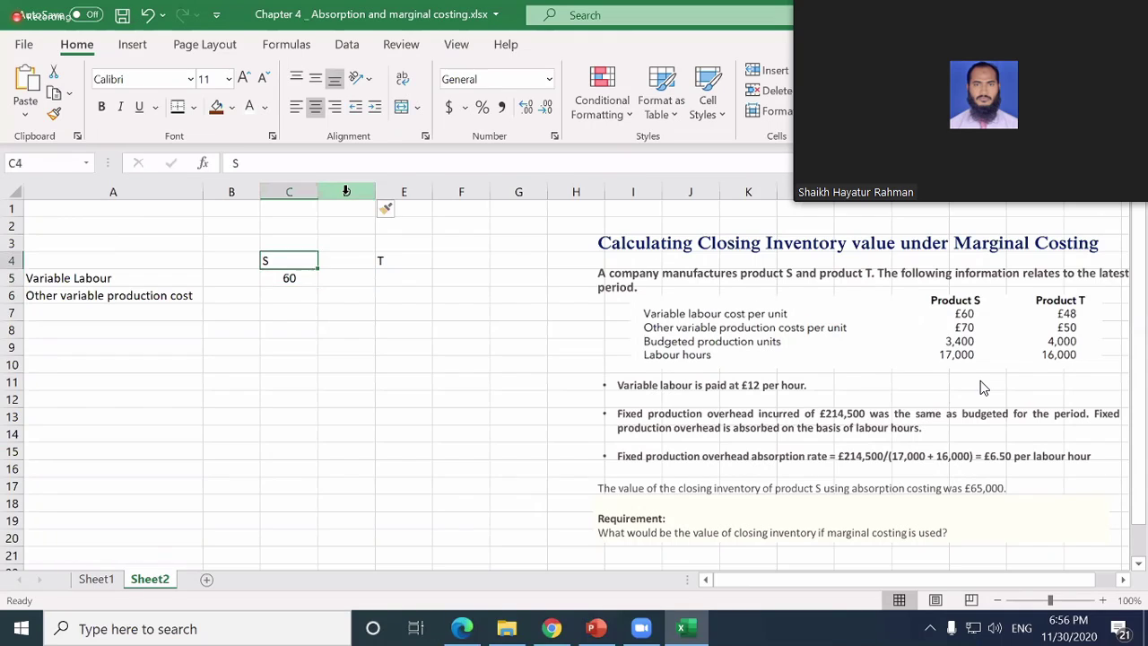
key("shift+Right")
key("shift+Right")
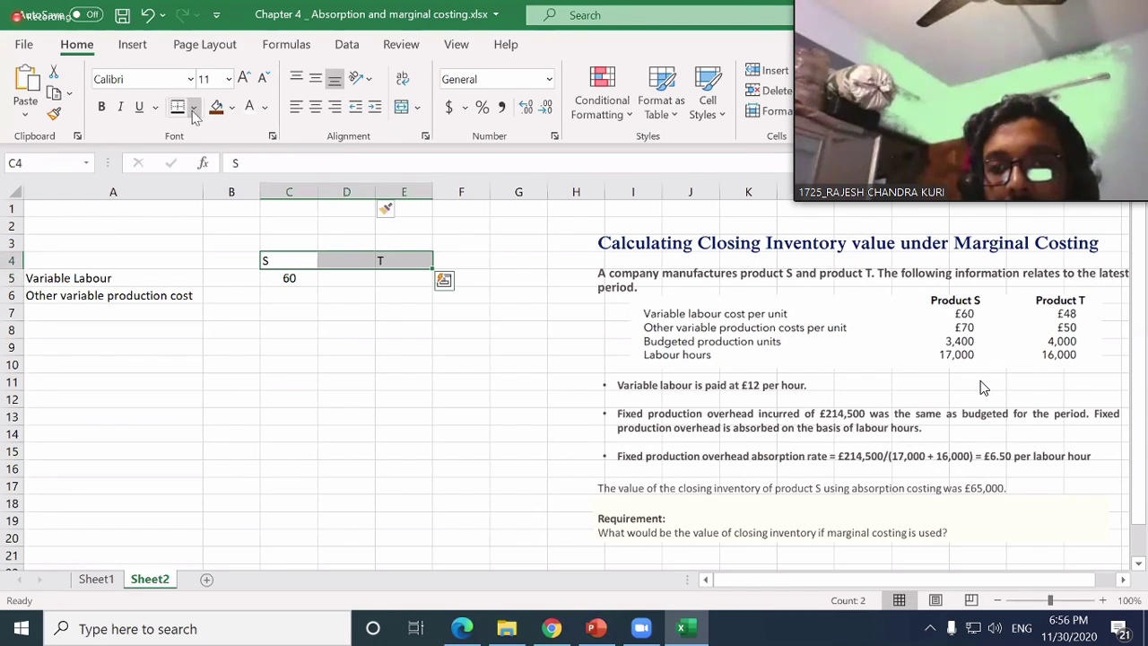
left_click(316, 106)
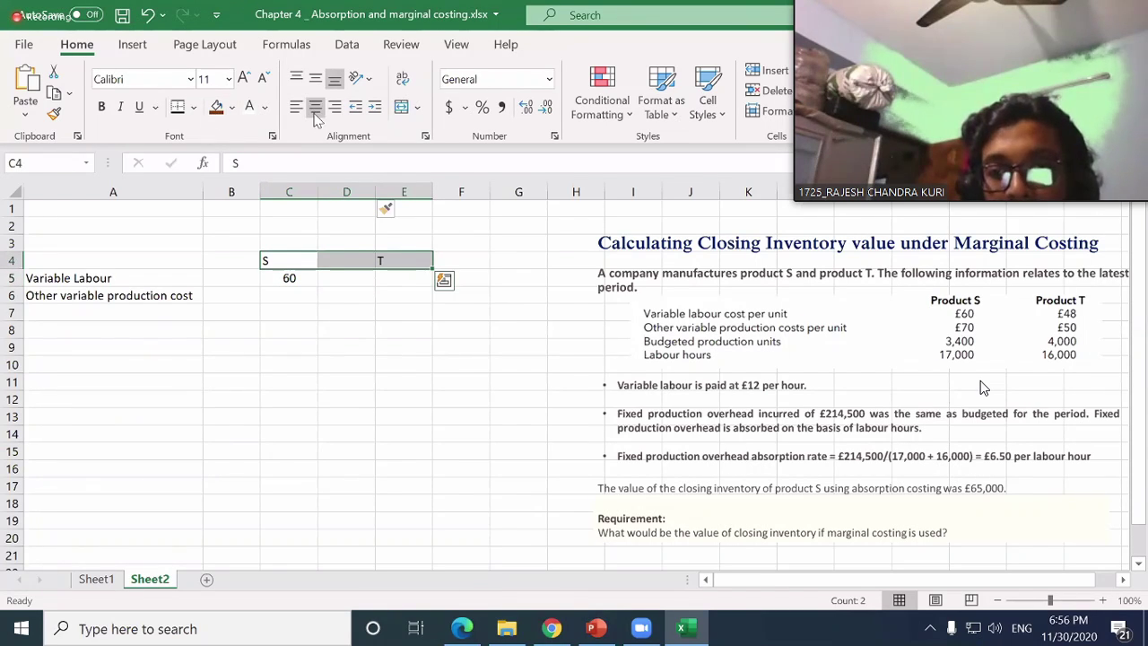
left_click(101, 107)
left_click(380, 289)
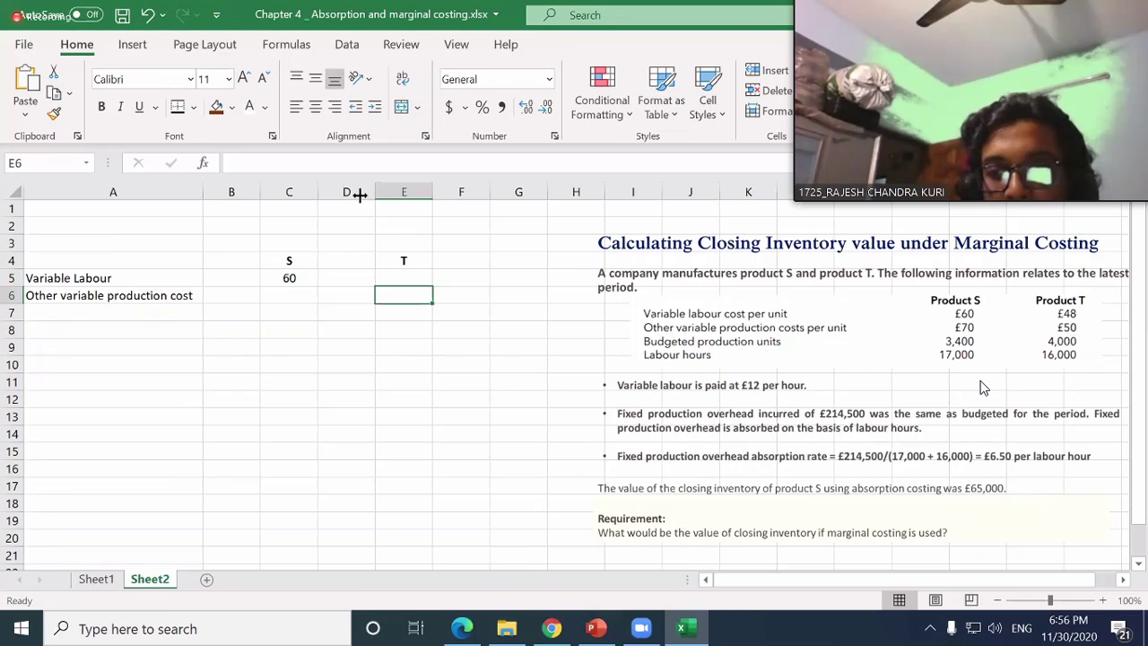
left_click_drag(359, 195, 322, 194)
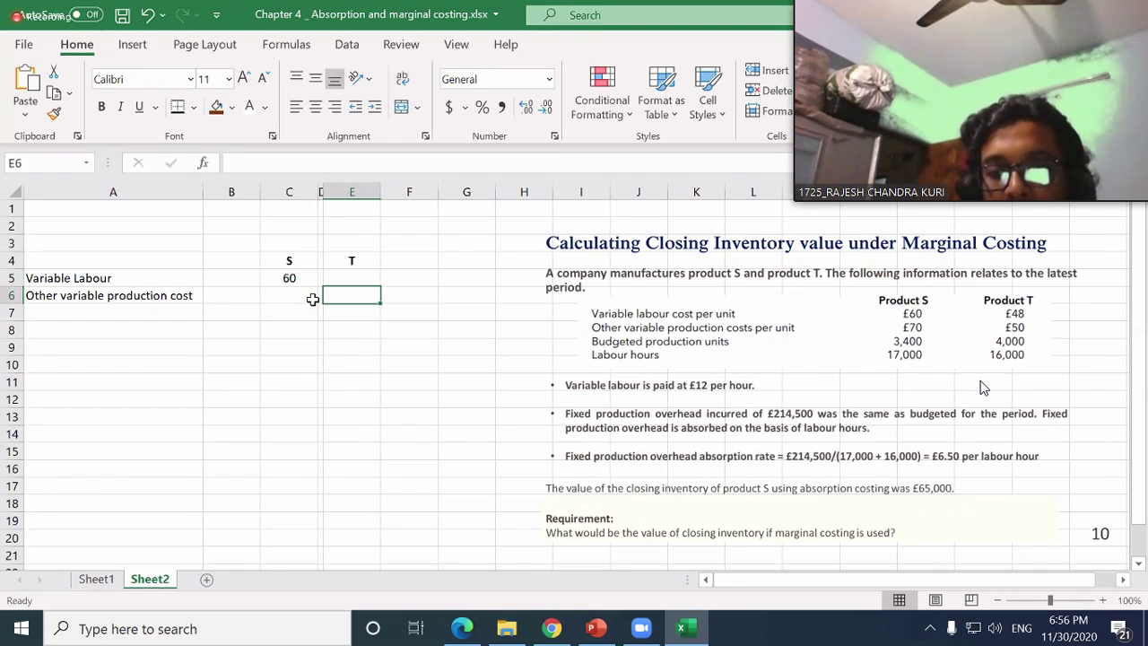
- Fill the product S cells C4:C12 with light green
key("Left")
key("Left")
key("Up")
key("Up")
key("shift+Down")
key("shift+Down")
key("shift+Down")
key("shift+Down")
key("shift+Down")
key("shift+Down")
key("shift+Down")
key("shift+Down")
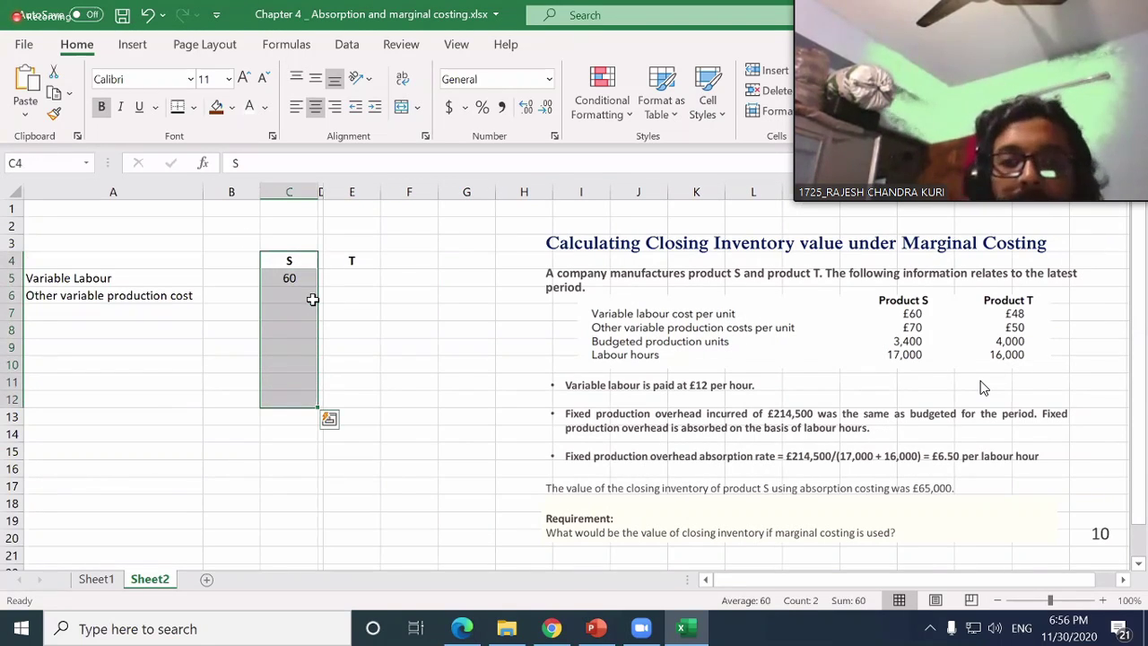
left_click(231, 107)
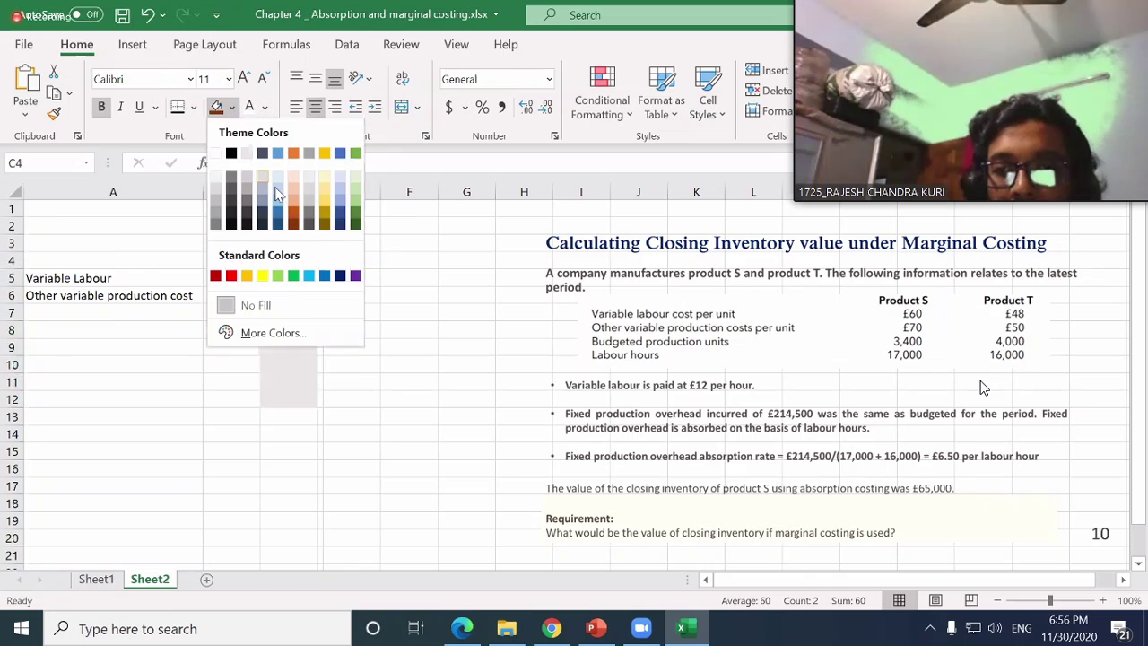
- Fill the product T cells E4:E12 with a pale orange shade
left_click(353, 302)
left_click_drag(352, 261, 363, 401)
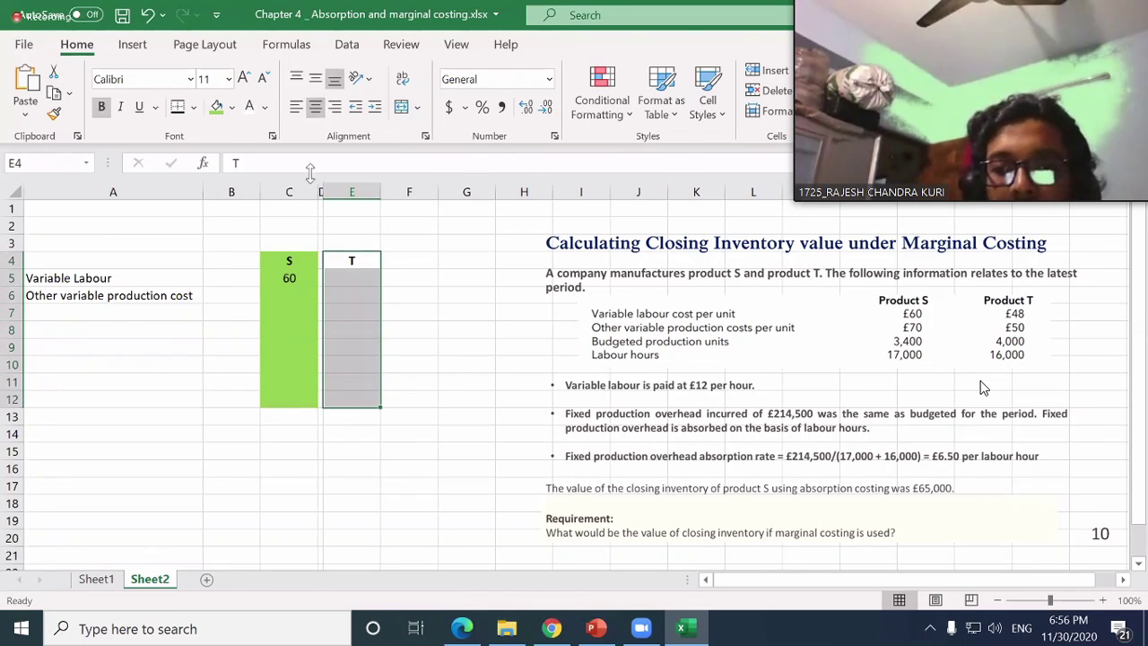
left_click(232, 107)
left_click(296, 165)
left_click(454, 311)
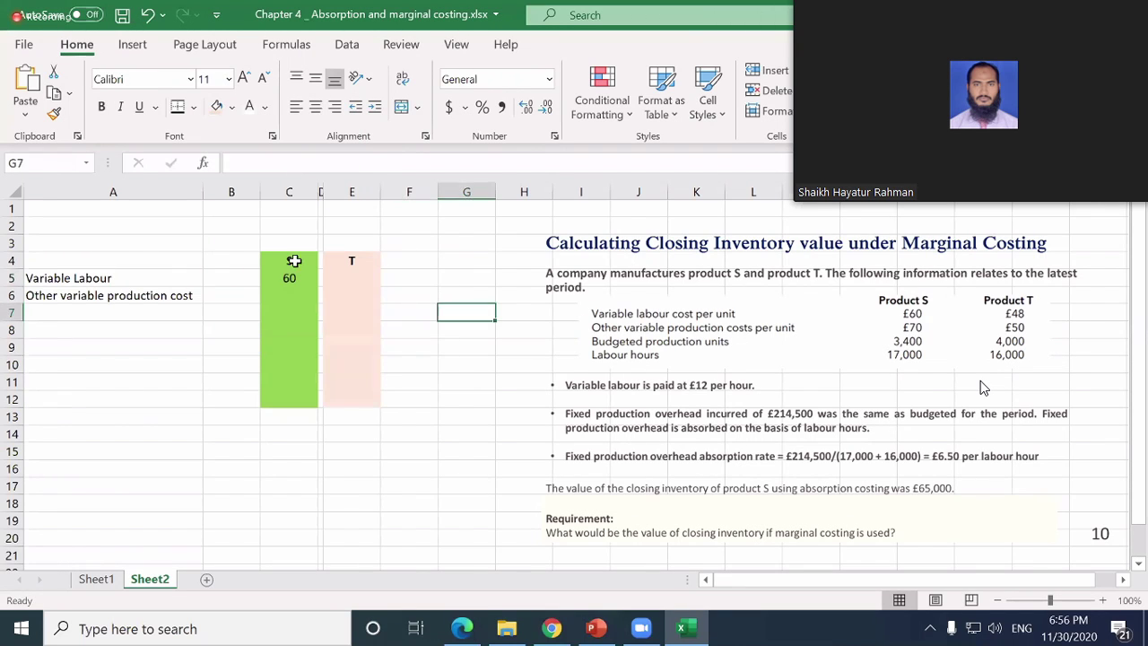
- Apply a top and thick bottom border to the heading cells C4:E4
left_click(295, 260)
key("shift+Right")
key("shift+Right")
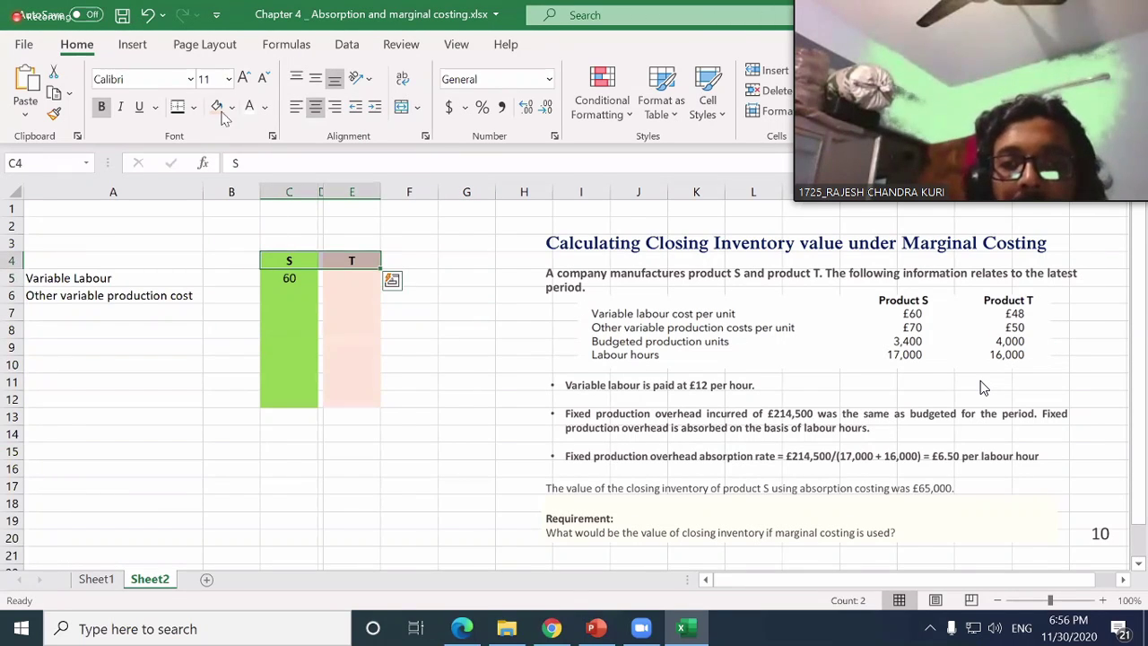
left_click(179, 108)
left_click_drag(289, 349, 289, 364)
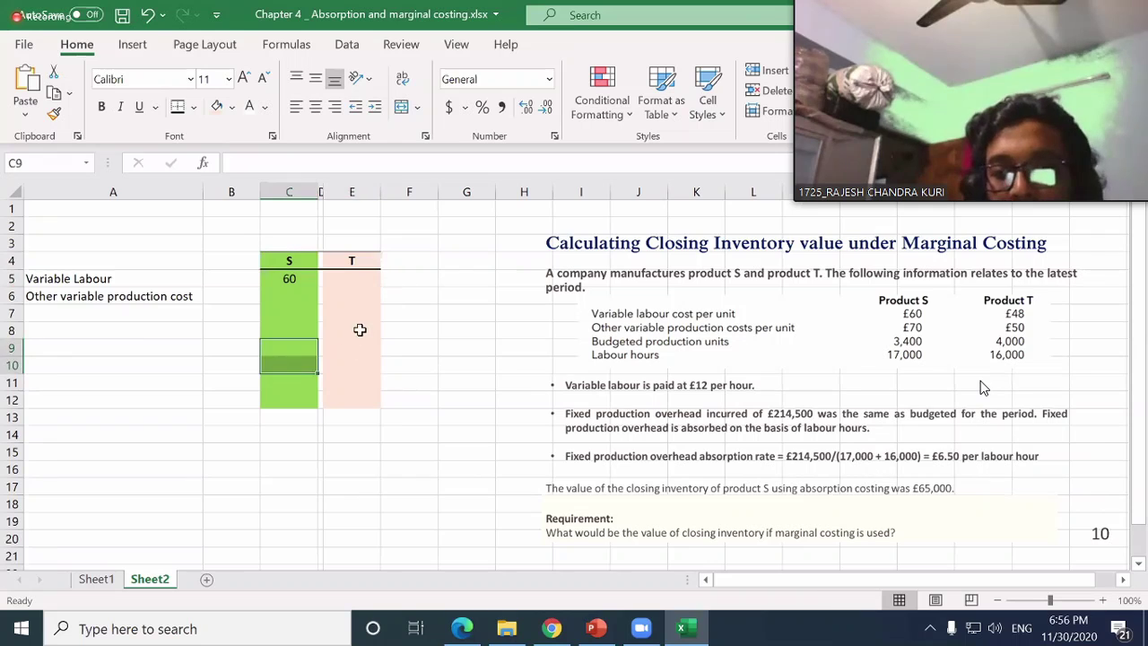
- Enter 48 in E5 as the variable labour cost of product T
left_click(360, 330)
key("Up")
key("Up")
key("Left")
key("Left")
key("Up")
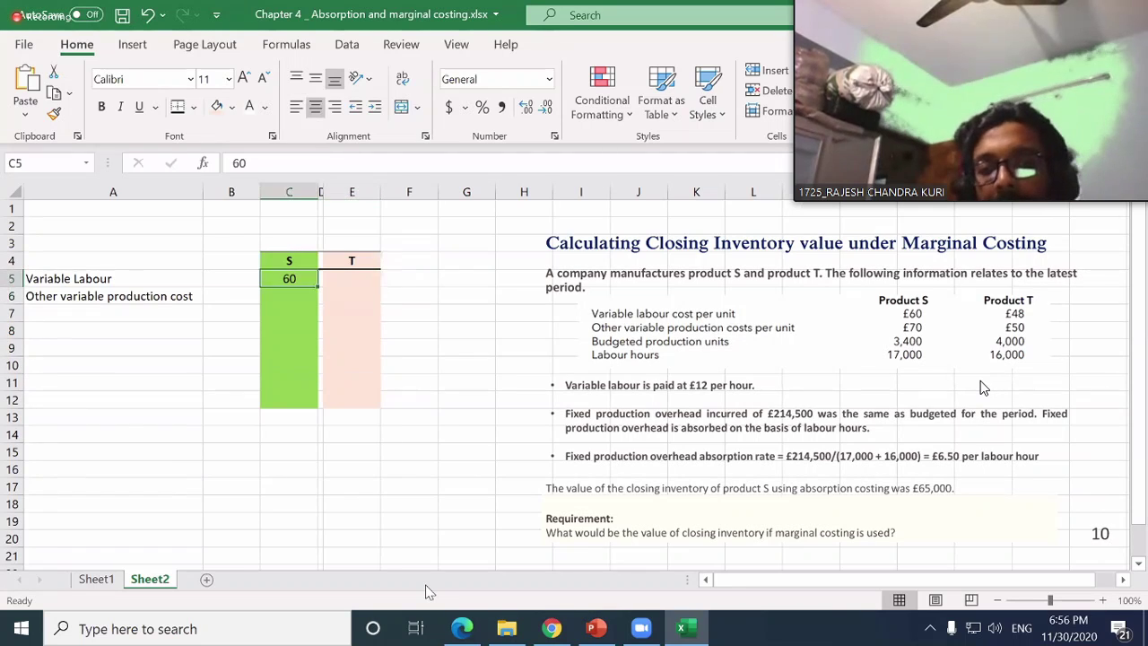
key("Down")
key("Up")
key("Right")
key("Right")
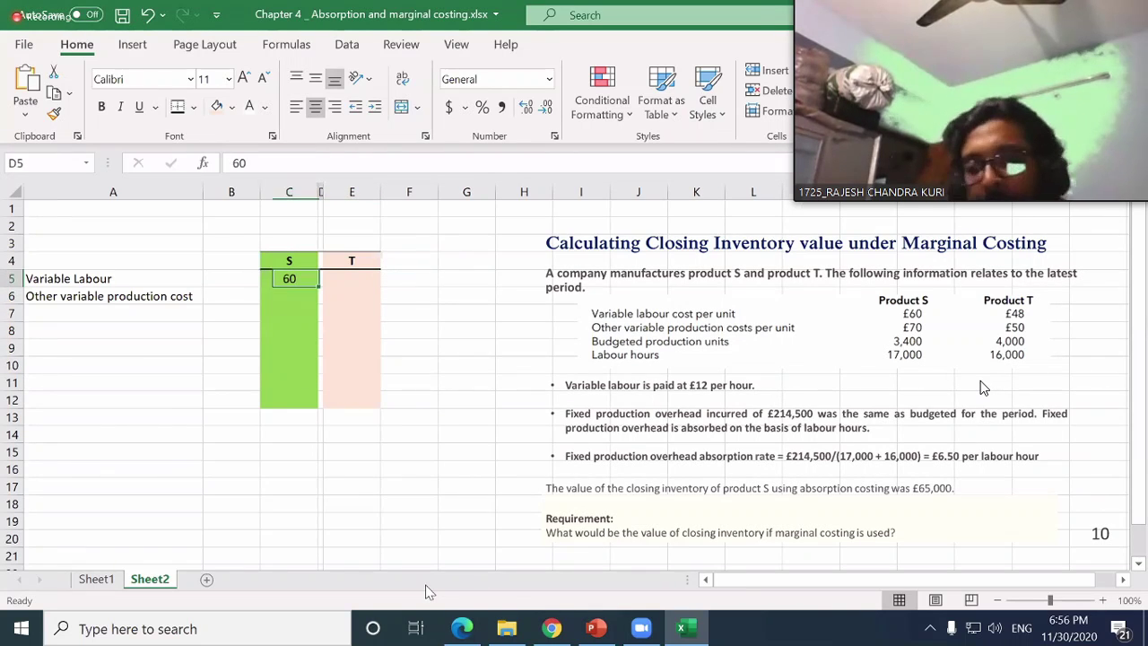
type("48")
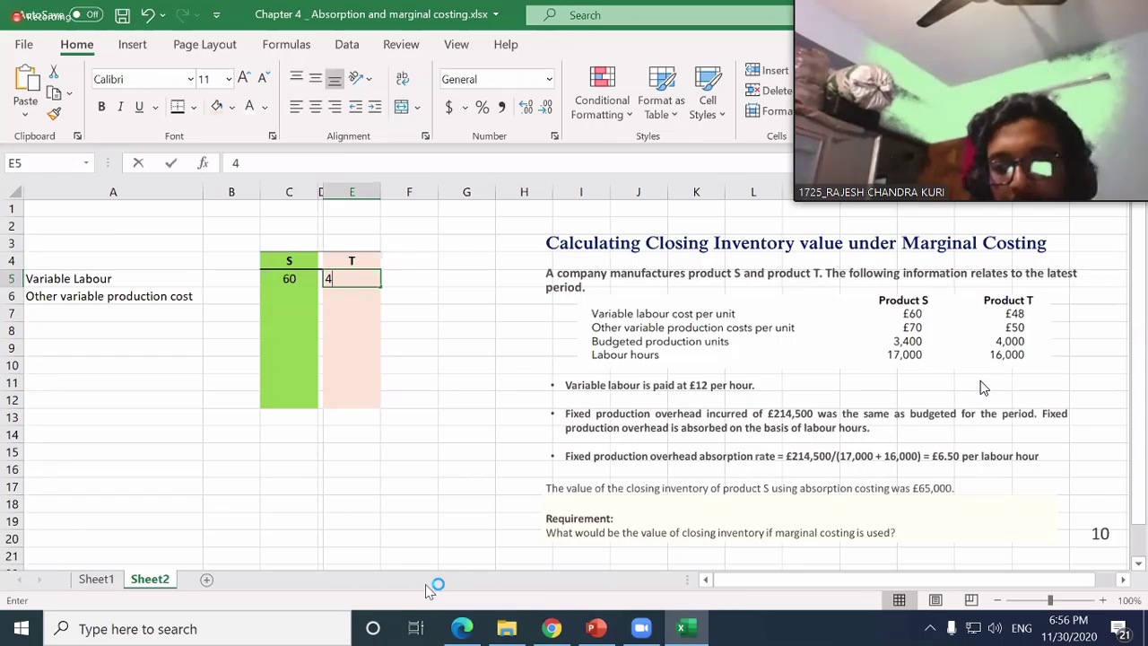
key("Return")
- Enter the other variable production costs, 70 for product S in C6 and 50 for product T in E6
key("Left")
key("Left")
key("Left")
key("Left")
key("Right")
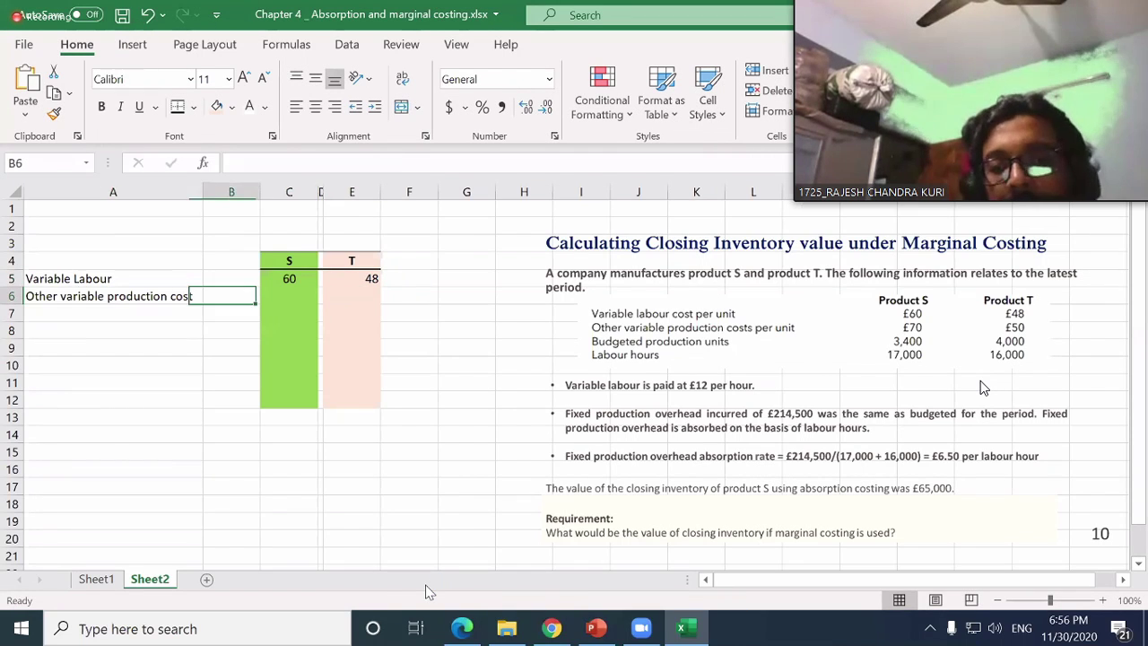
key("Right")
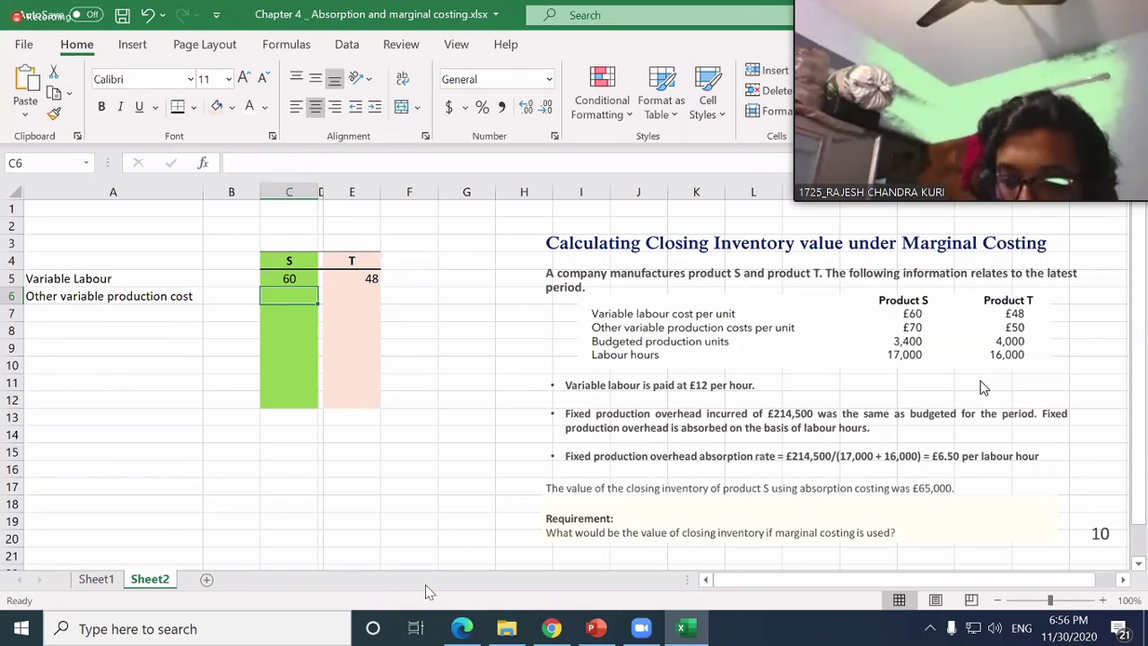
type("79")
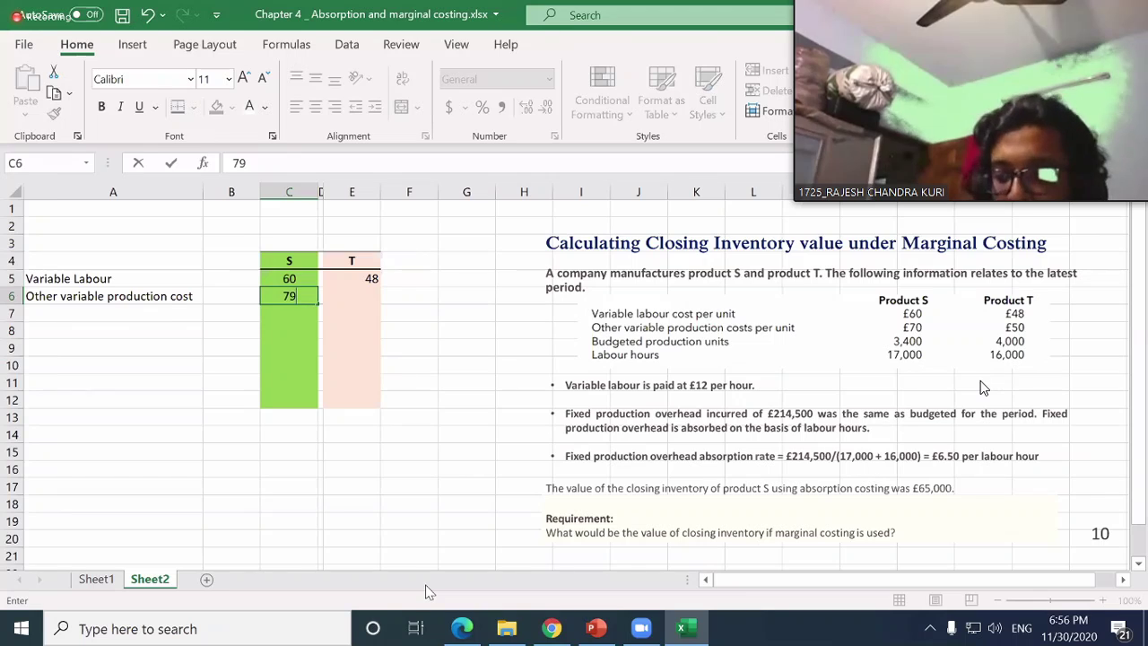
key("BackSpace")
type("0")
key("Right")
key("Right")
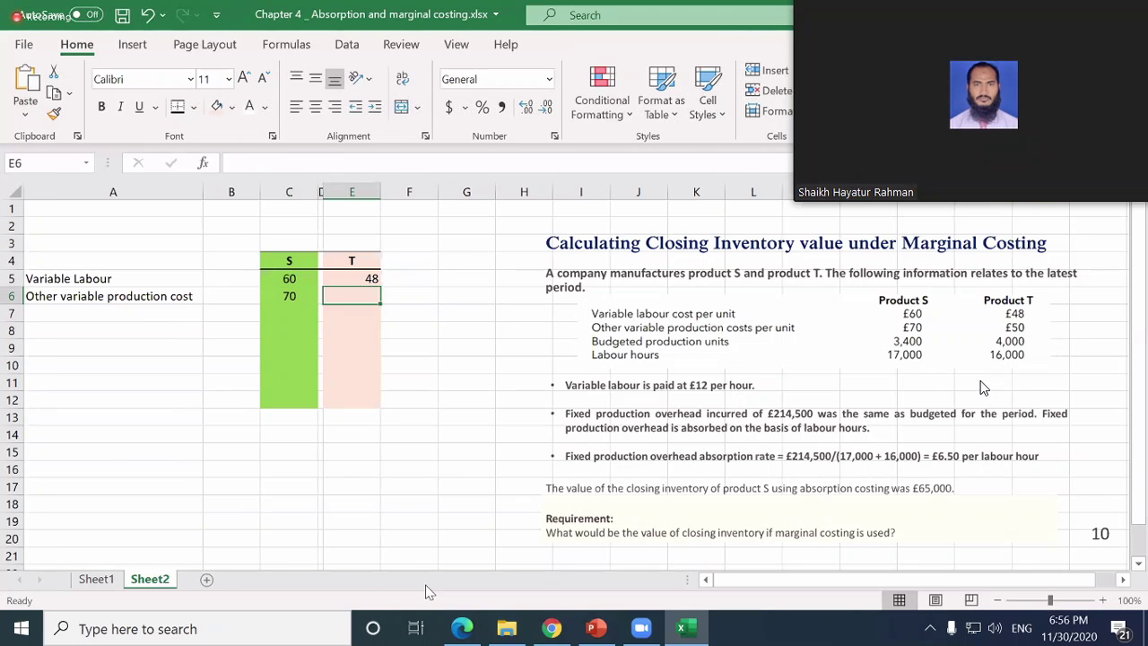
type("50")
key("Return")
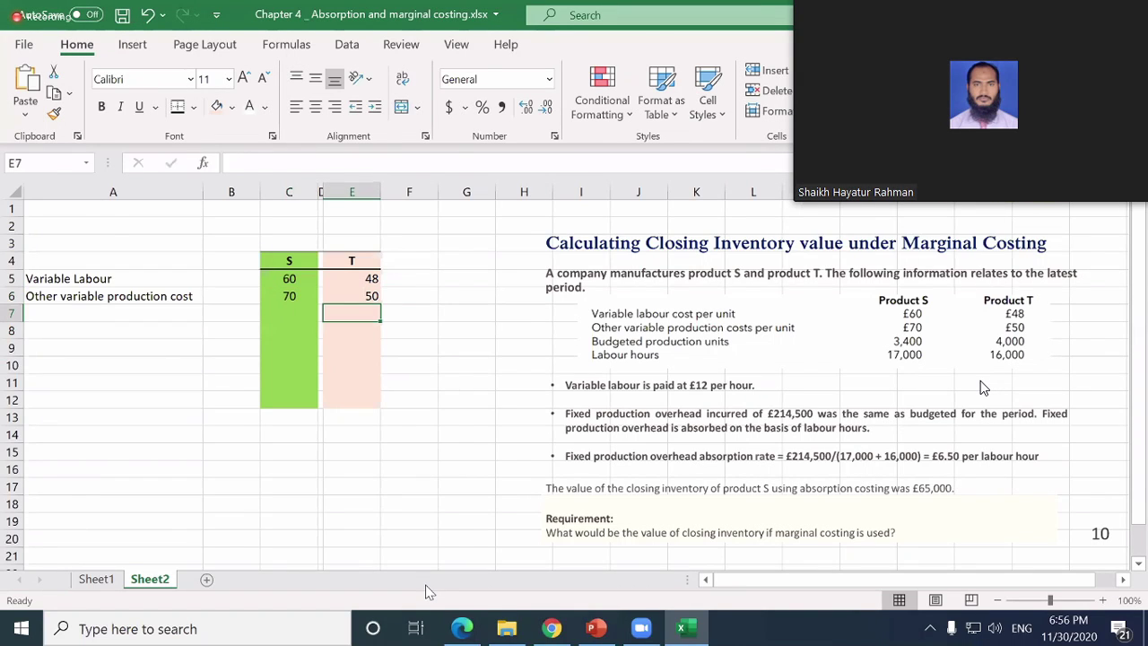
- Apply a top and thick bottom border across the total row A7:E7
key("Left")
key("Left")
key("Left")
key("Right")
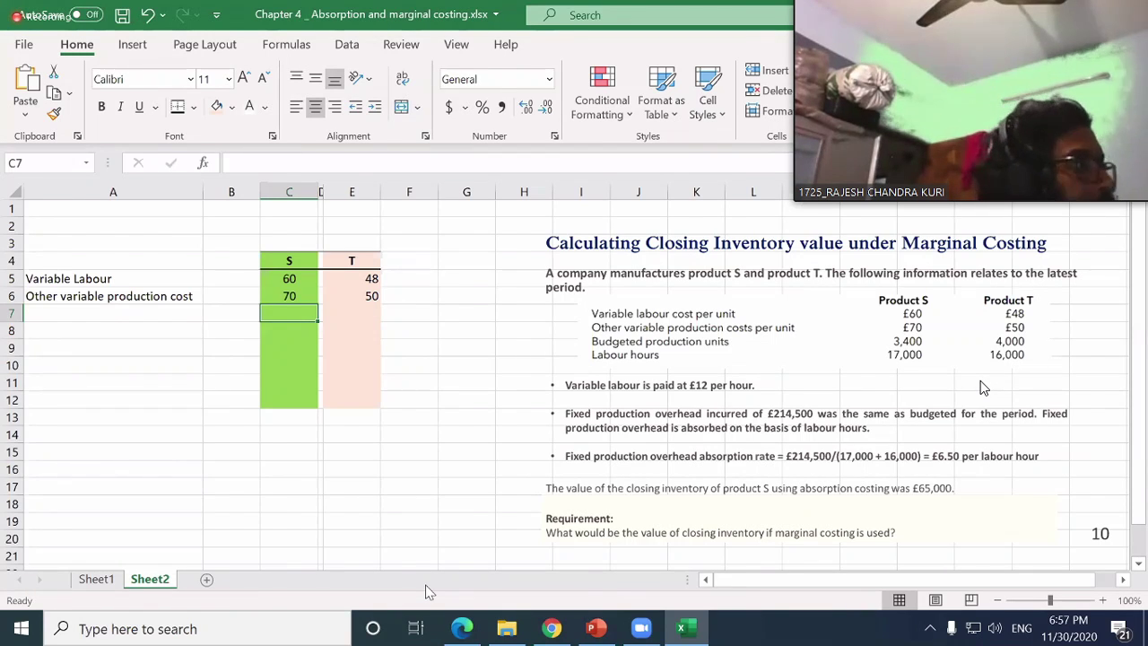
left_click(100, 310)
key("shift+Right")
key("shift+Right")
key("shift+Right")
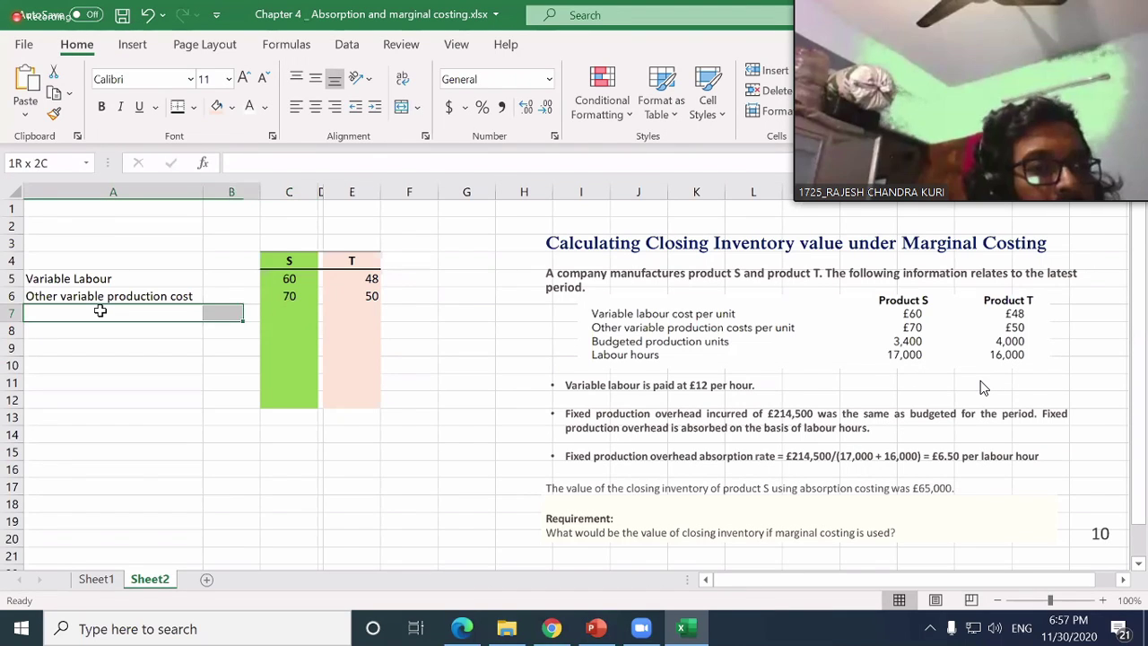
key("shift+Right")
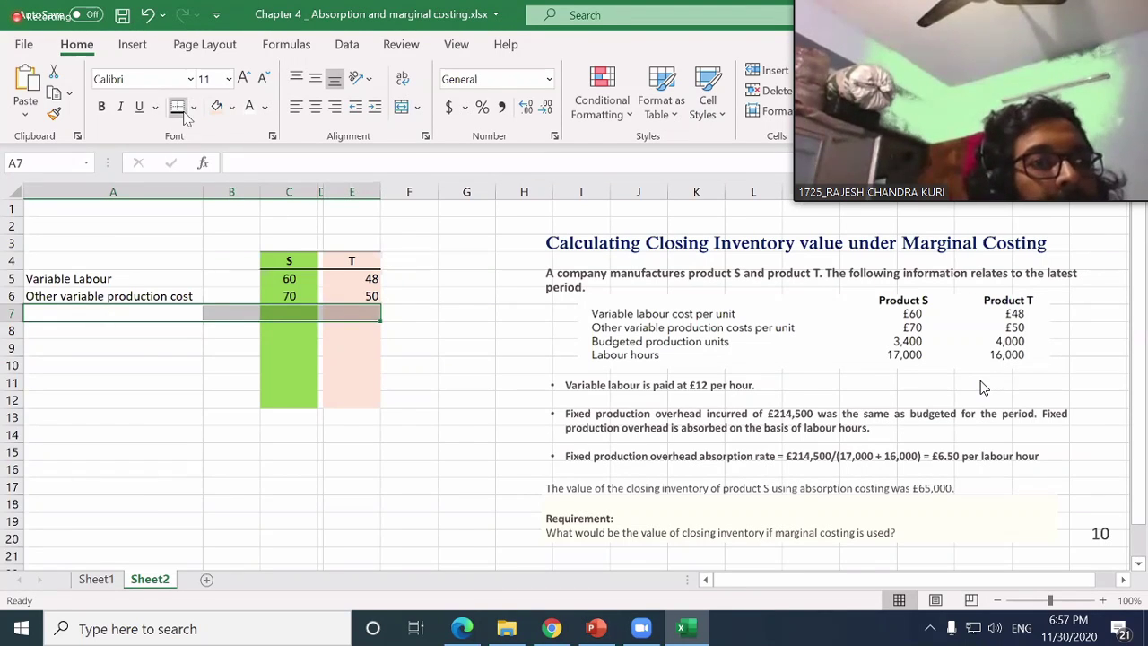
- Total the product S costs in C7 with the formula =SUM(C5:C6)
left_click(293, 317)
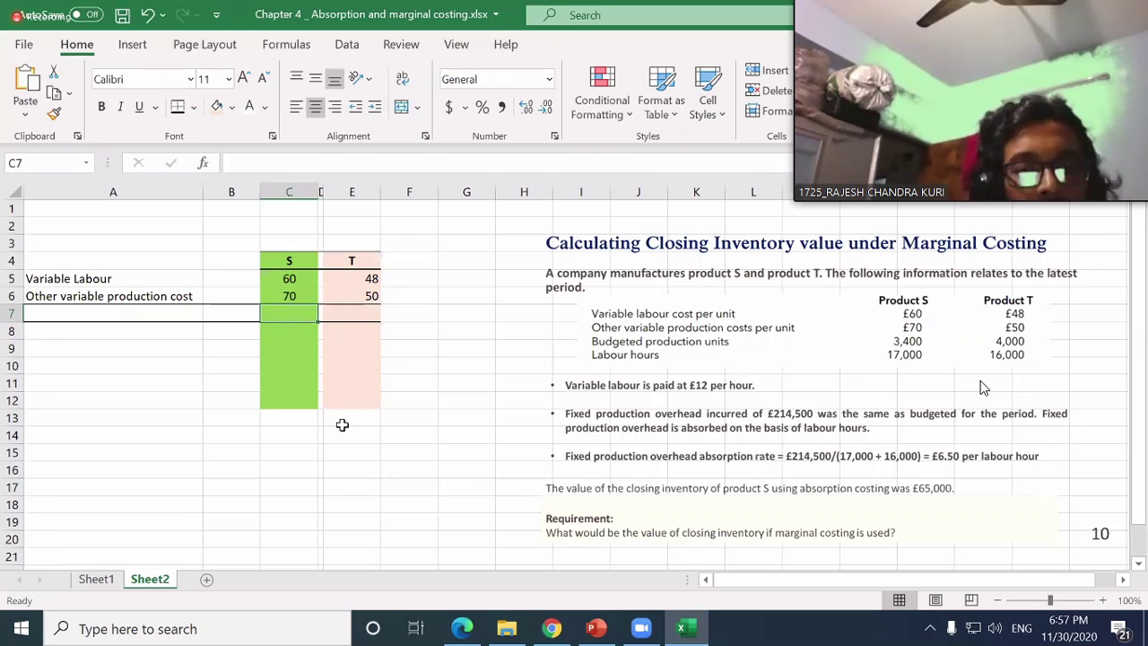
type("=Sum(")
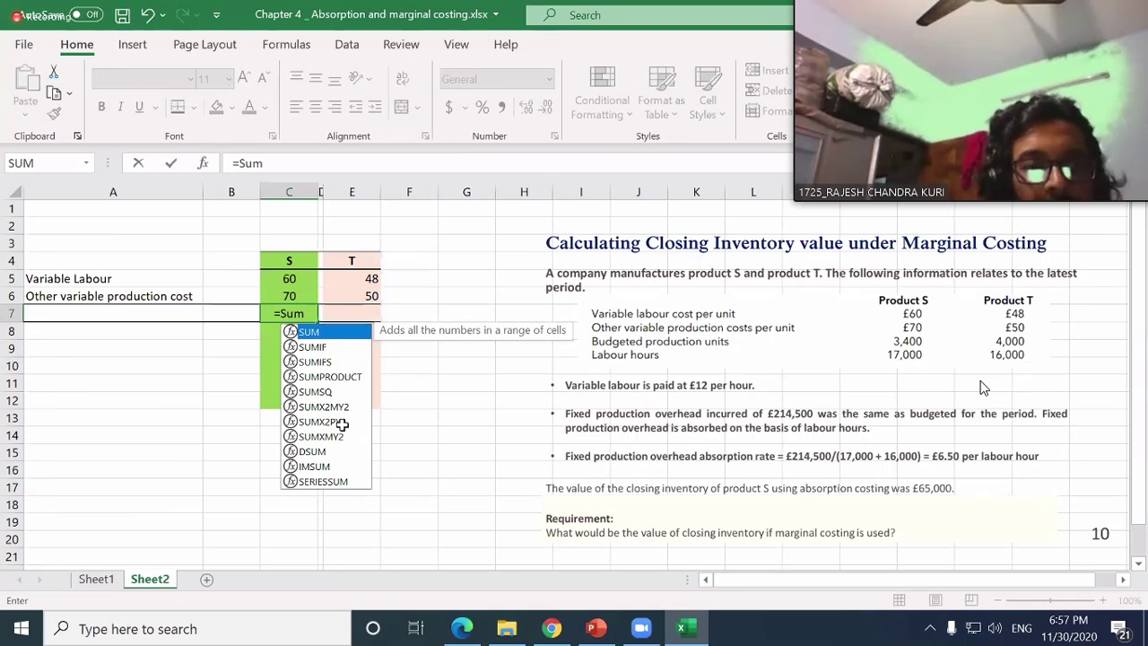
key("Up")
key("Up")
key("shift+Down")
key("ctrl+Return")
- Copy the sum formula from C7 into E7 to total the product T costs
key("ctrl+c")
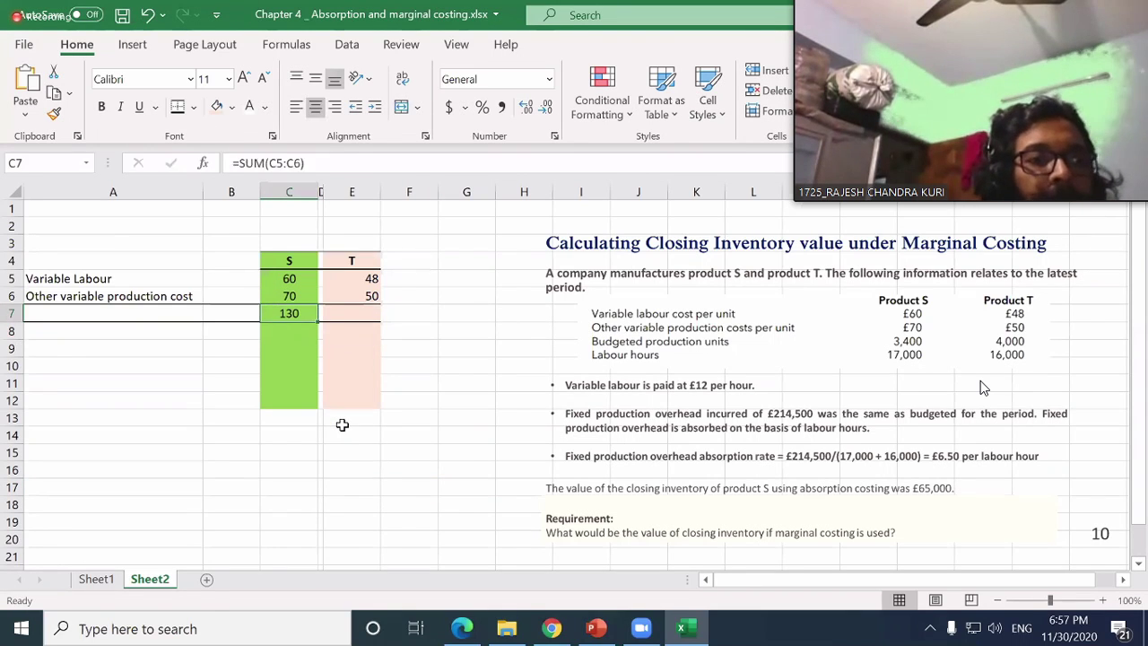
key("Right")
key("Right")
key("Return")
- Fill the product T total cell E7 with the same pale orange as the rest of its column
key("Left")
key("Left")
key("Left")
key("Left")
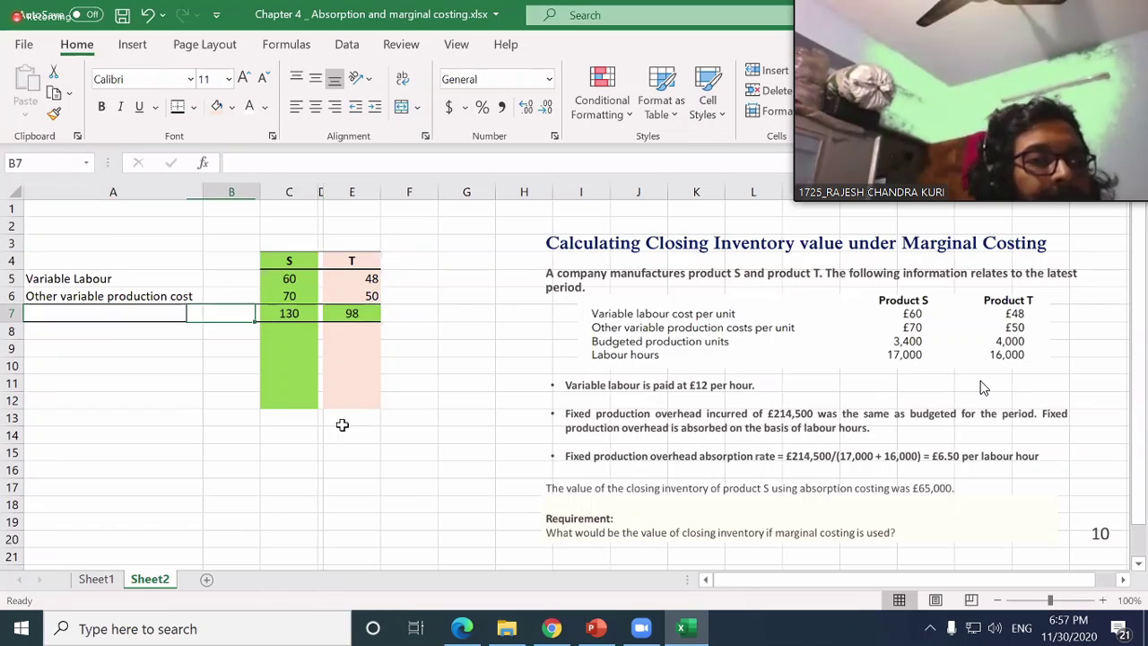
key("Right")
key("Right")
key("Right")
key("Right")
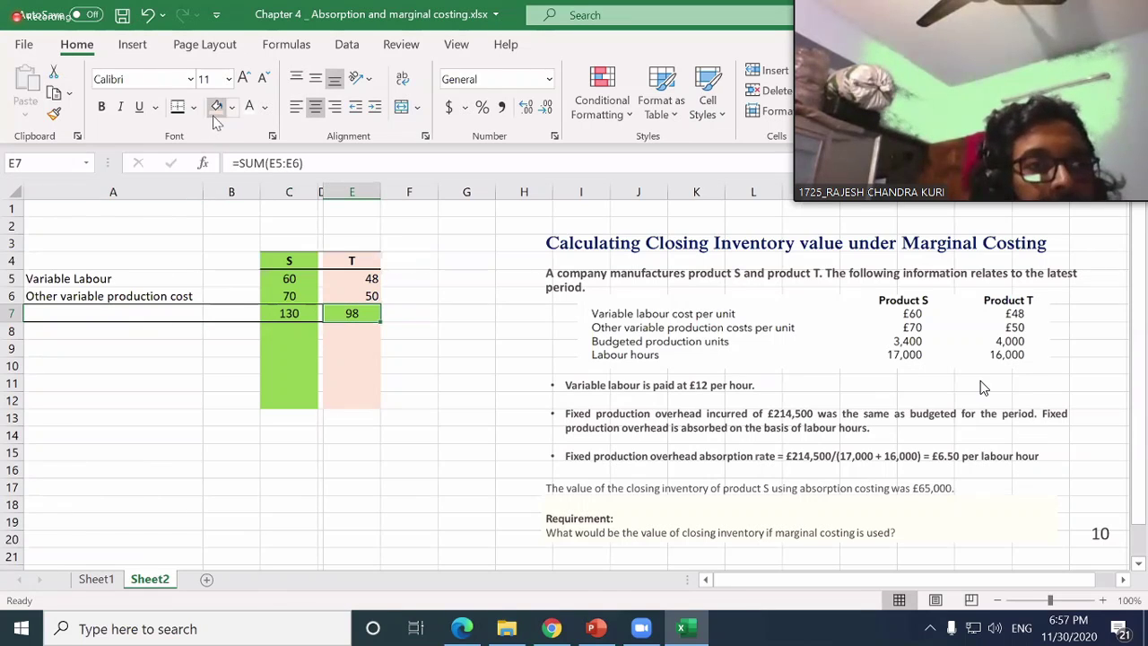
- Label the total row "Total marginal cost/Total VC" in A7
left_click(123, 316)
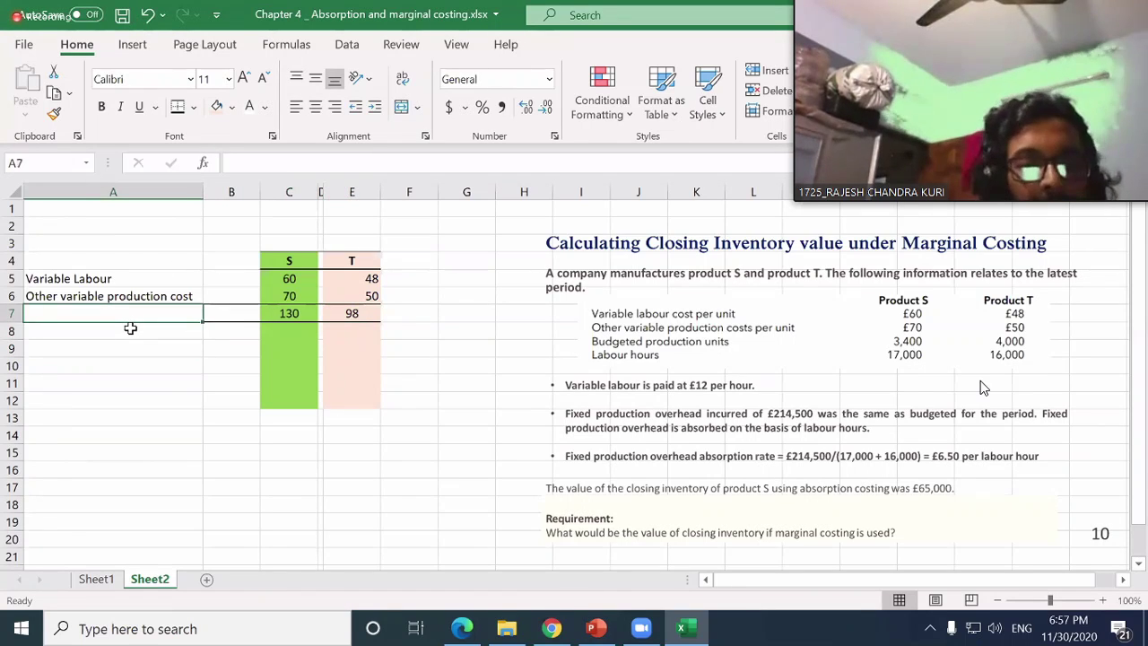
type("Total margian")
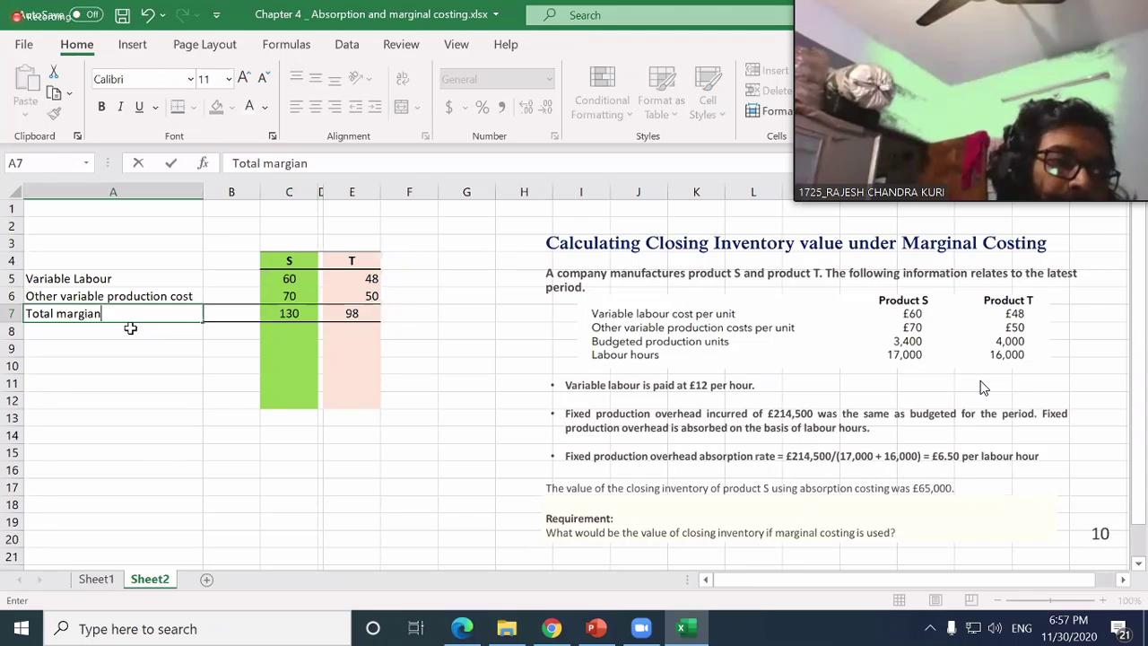
key("BackSpace")
key("BackSpace")
type("nal co")
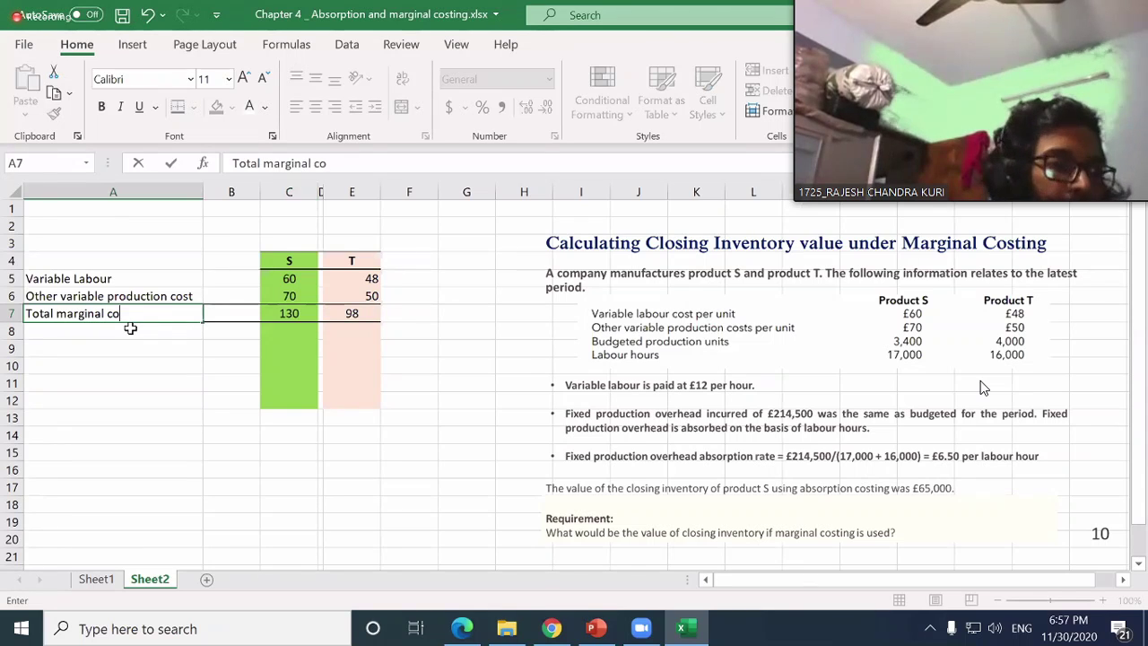
type("st/Total ")
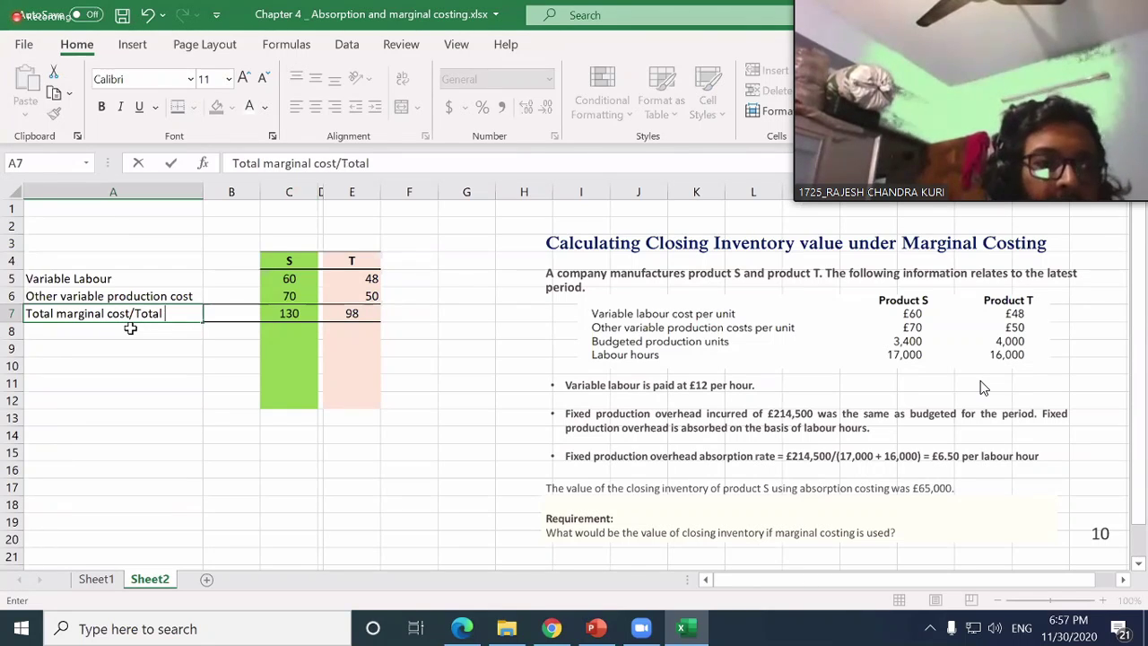
type("VC")
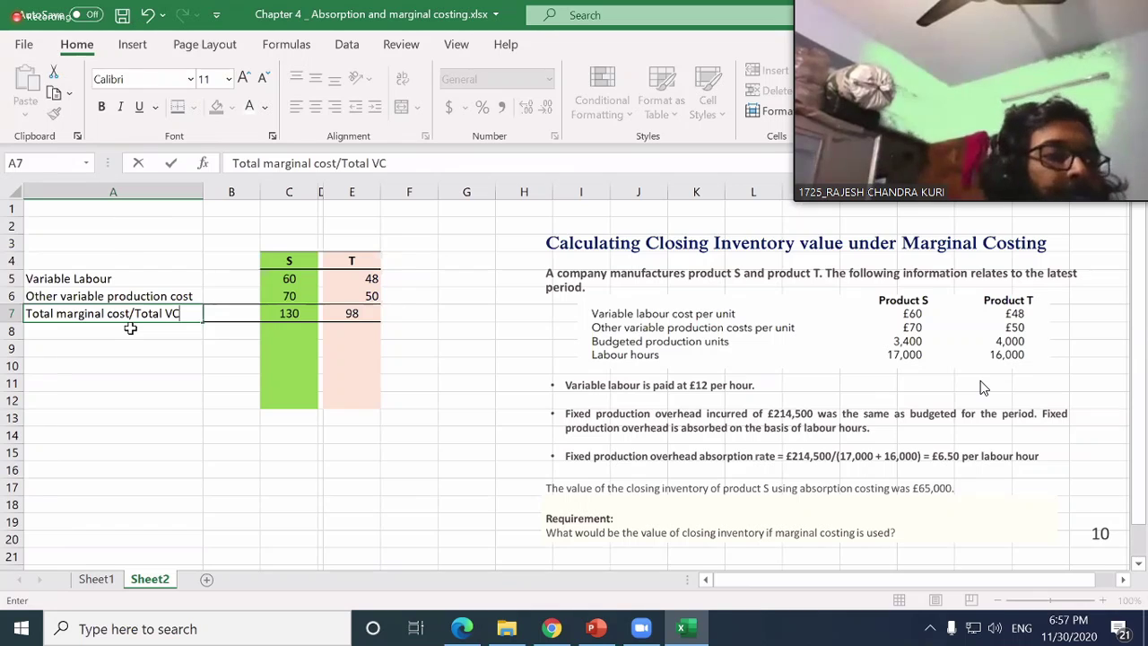
key("Up")
- Enter the heading "Particulars" in A4 above the cost labels
key("Up")
key("Up")
type("Particul")
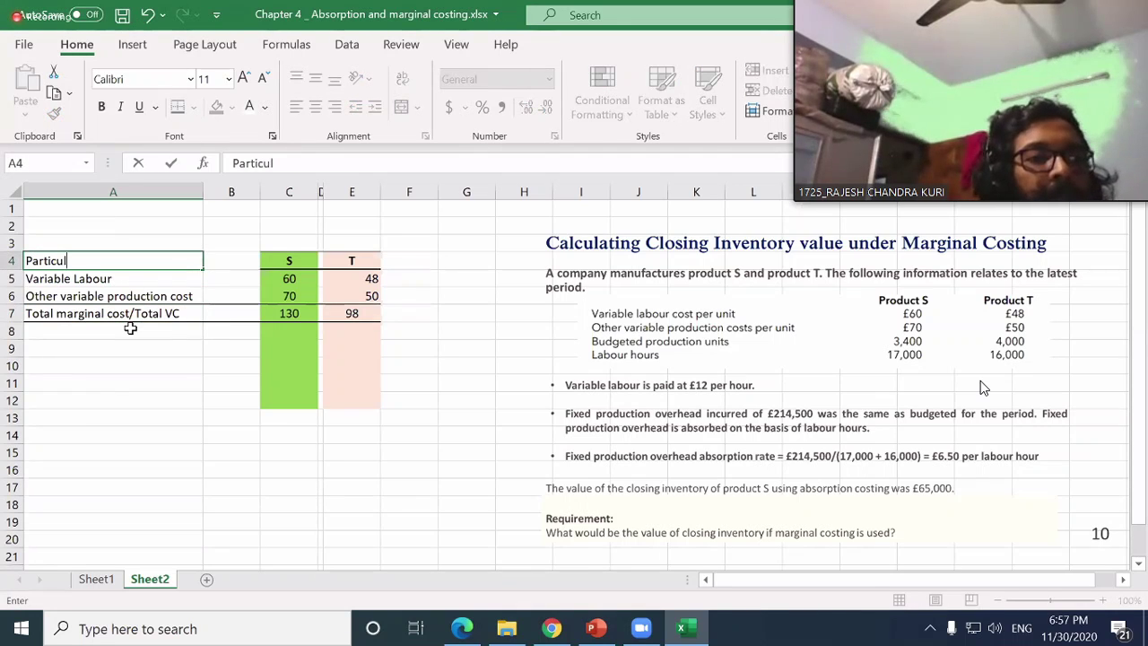
type("ars")
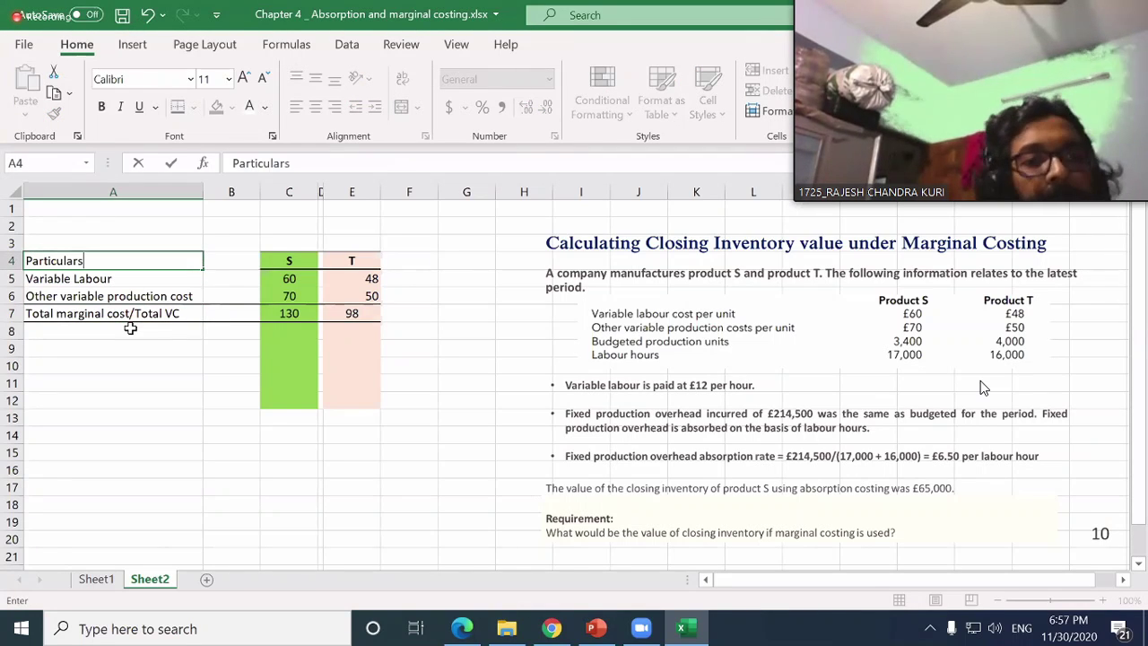
key("Return")
key("Down")
key("Down")
key("Down")
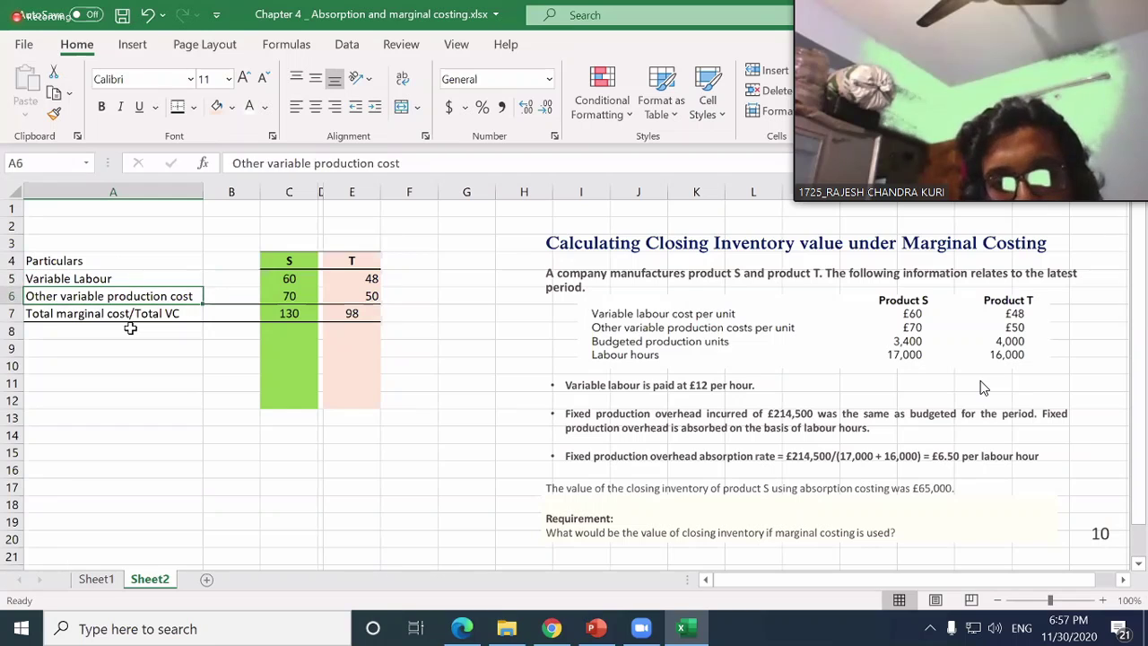
key("Down")
key("Down")
key("Down")
key("Down")
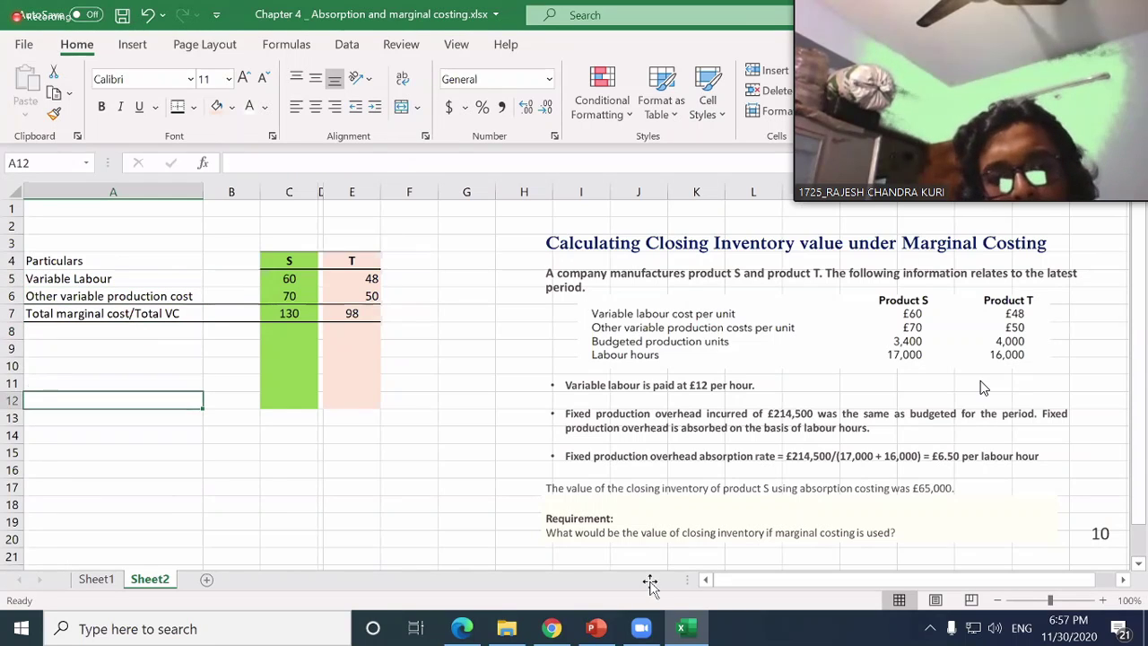
- Middle-align the S and T table cells C4:E7 vertically
left_click(788, 487)
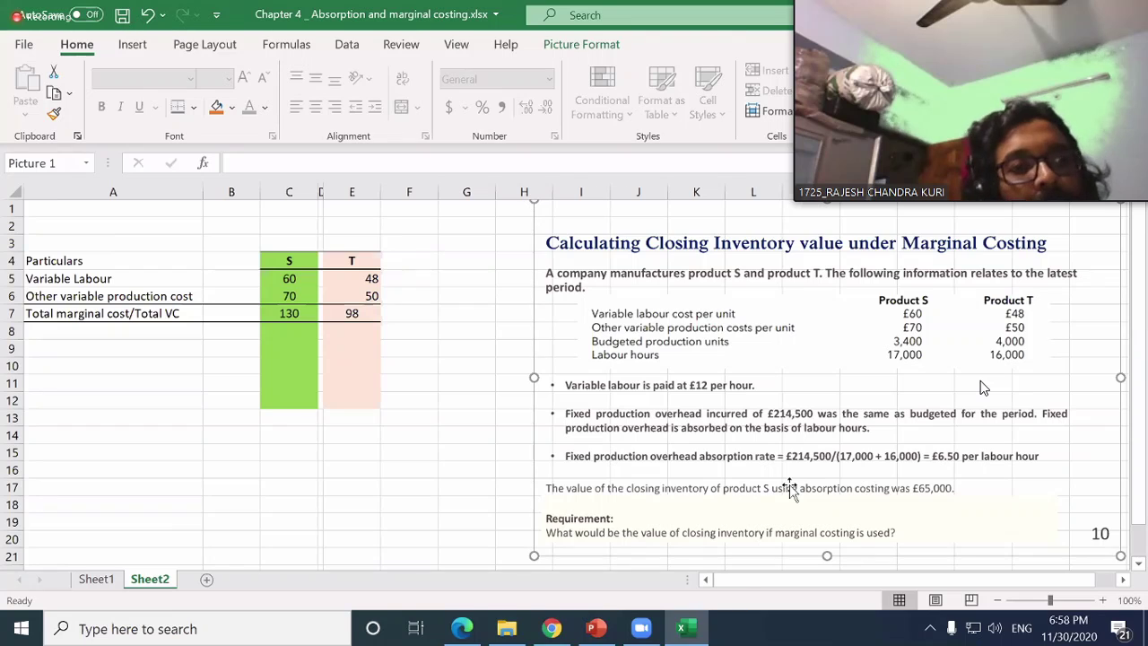
left_click_drag(278, 264, 350, 312)
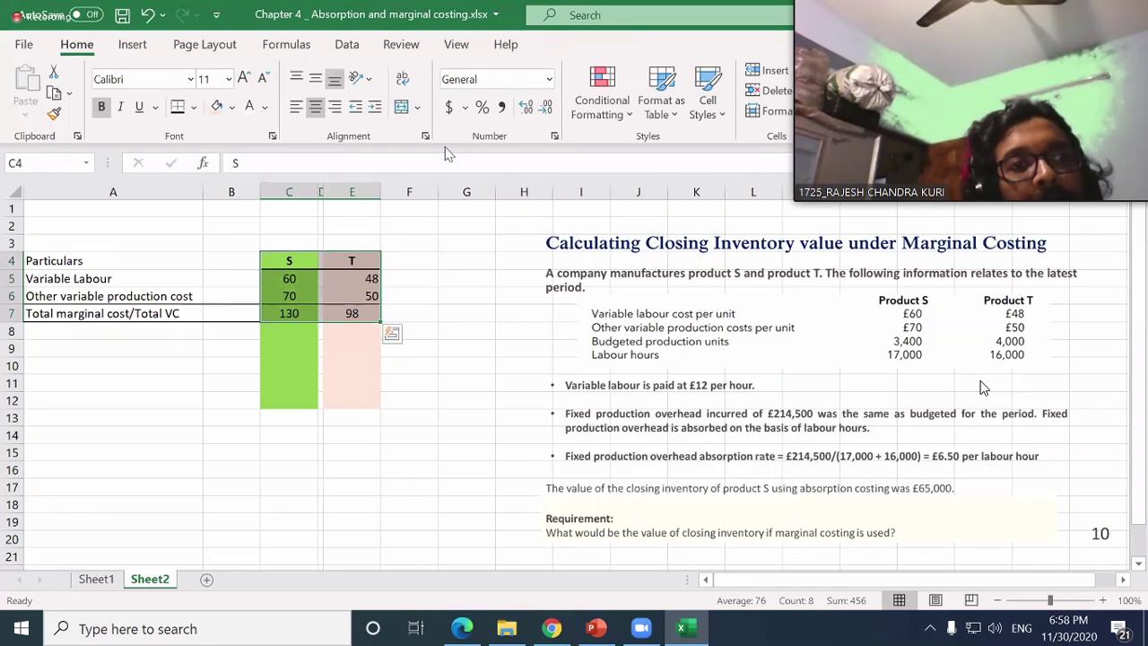
left_click(315, 79)
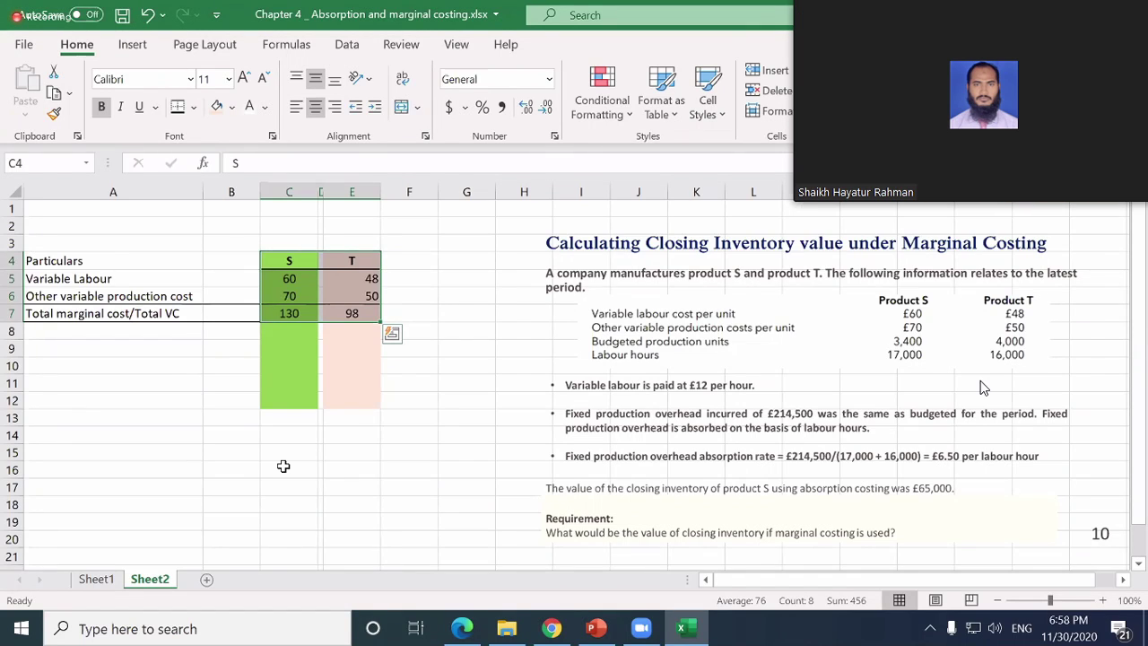
- Apply the comma number style without decimals to the S and T figures in C5:E7
left_click(304, 313)
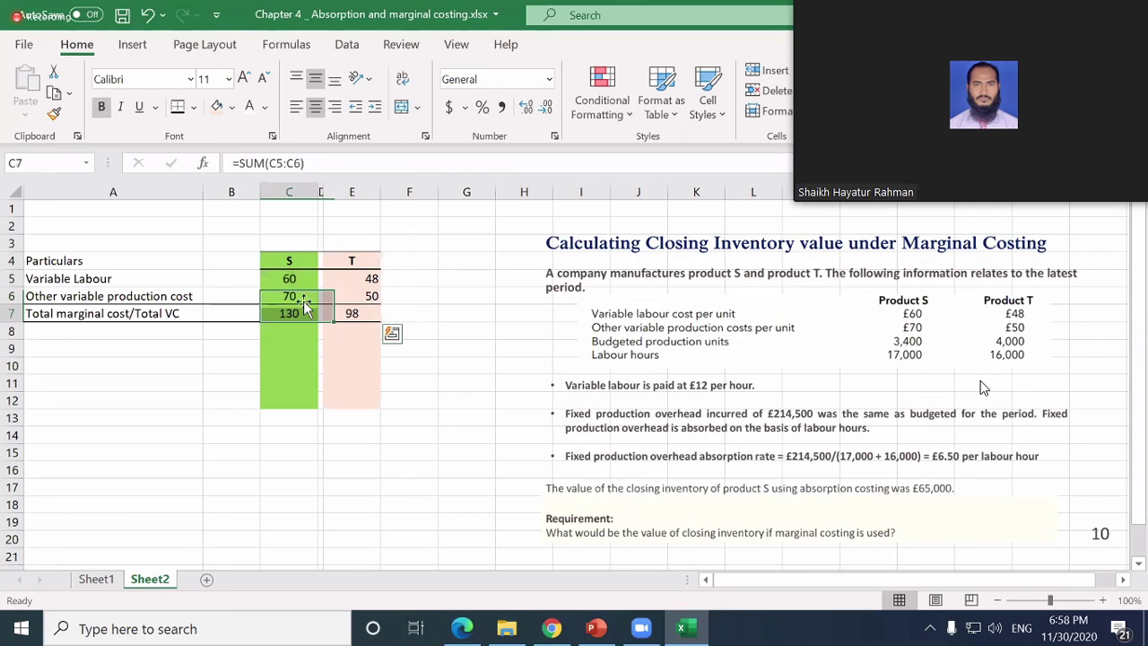
left_click_drag(296, 280, 358, 316)
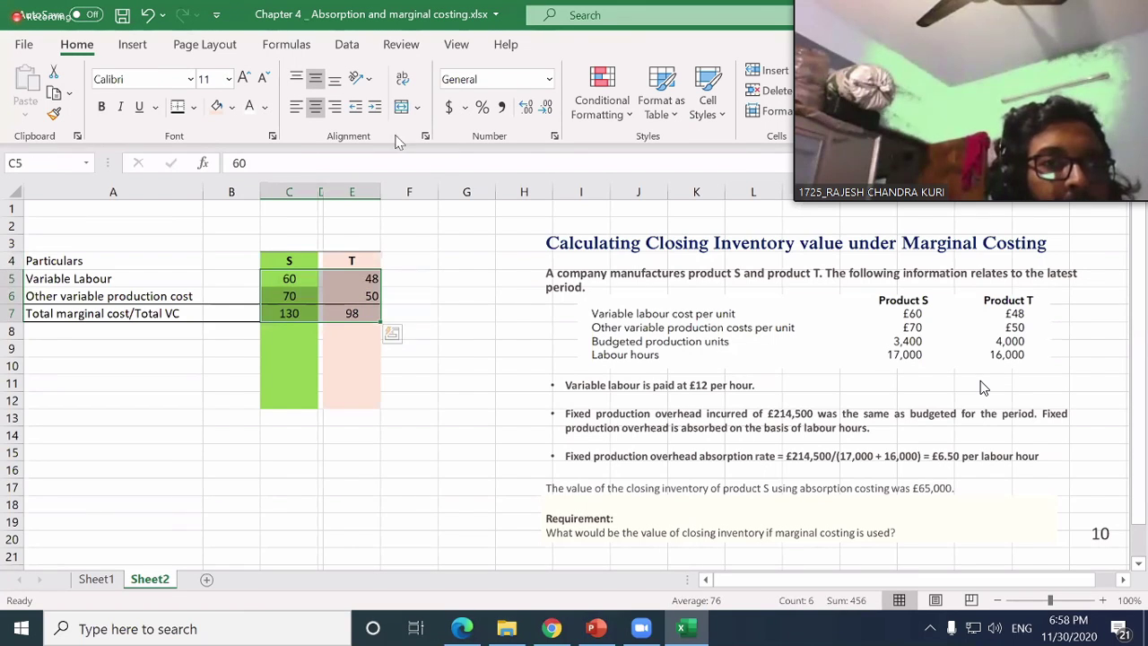
left_click(502, 107)
left_click(546, 107)
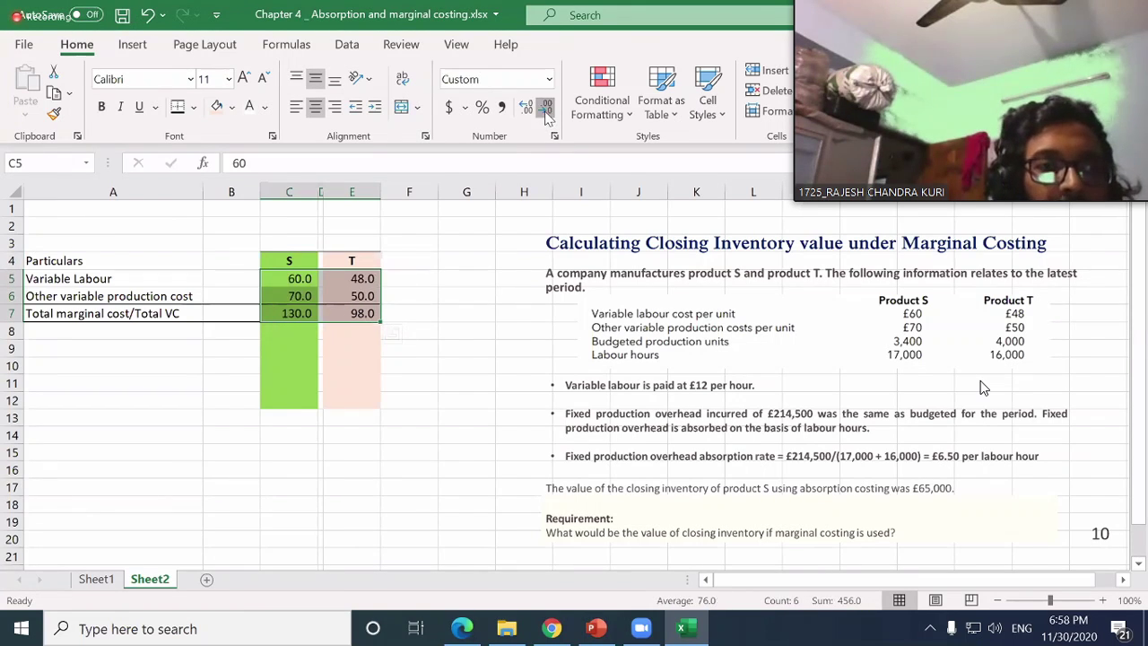
left_click(546, 106)
left_click(450, 292)
left_click(357, 313)
left_click(274, 343)
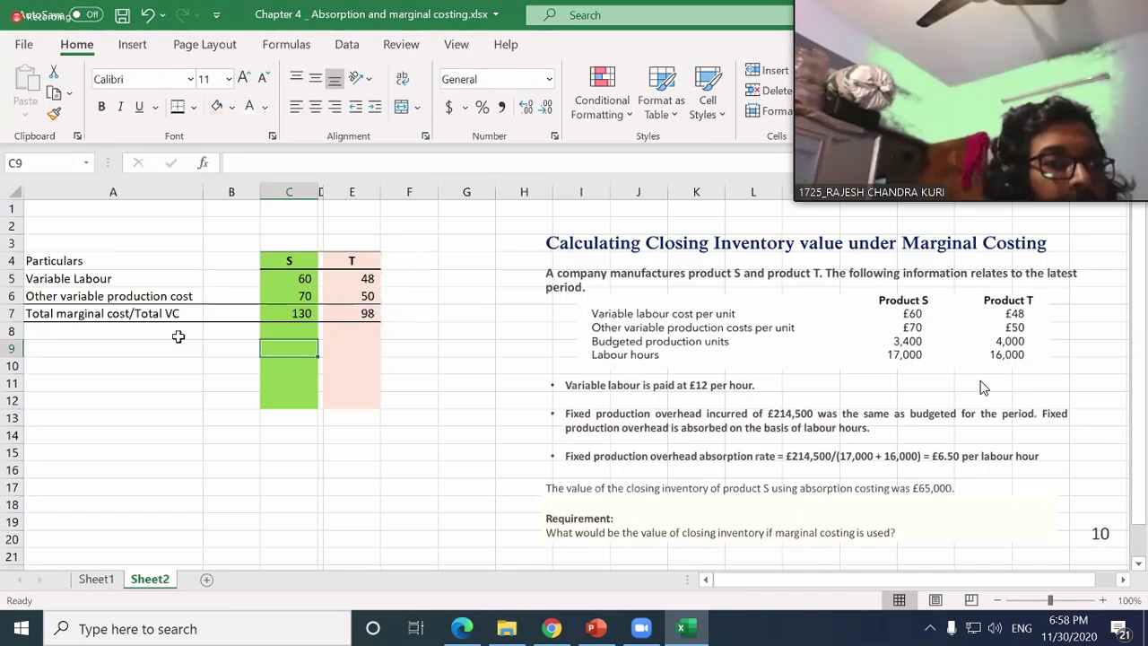
- Remove all borders from the range A8:F13 below the total row
left_click_drag(62, 334, 423, 422)
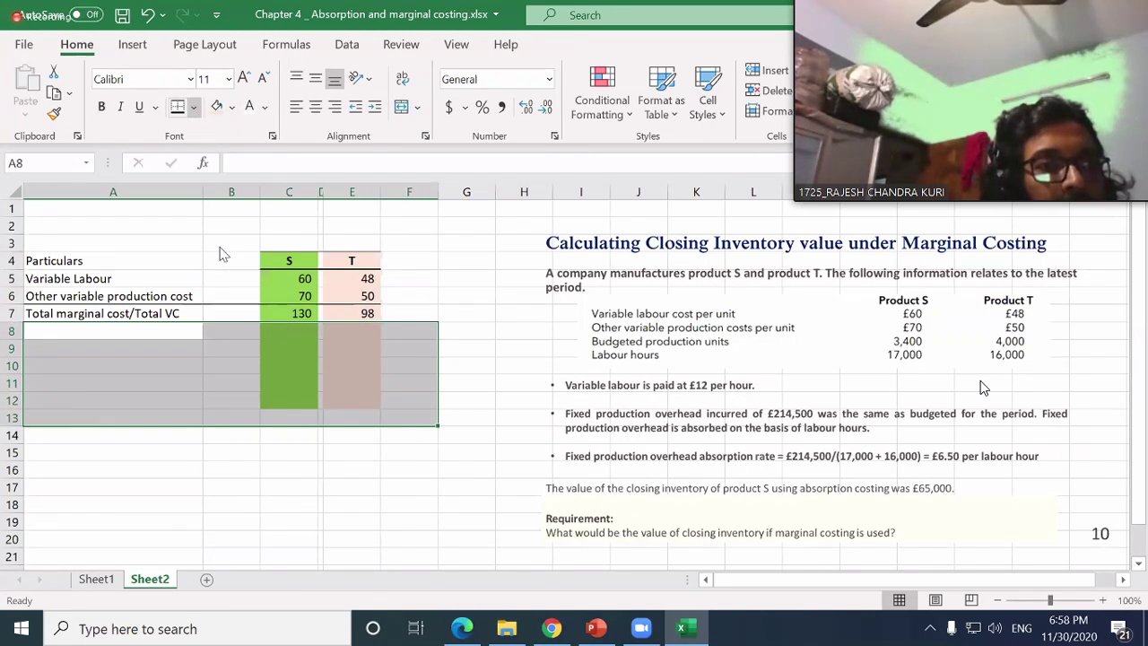
left_click(194, 106)
left_click(231, 264)
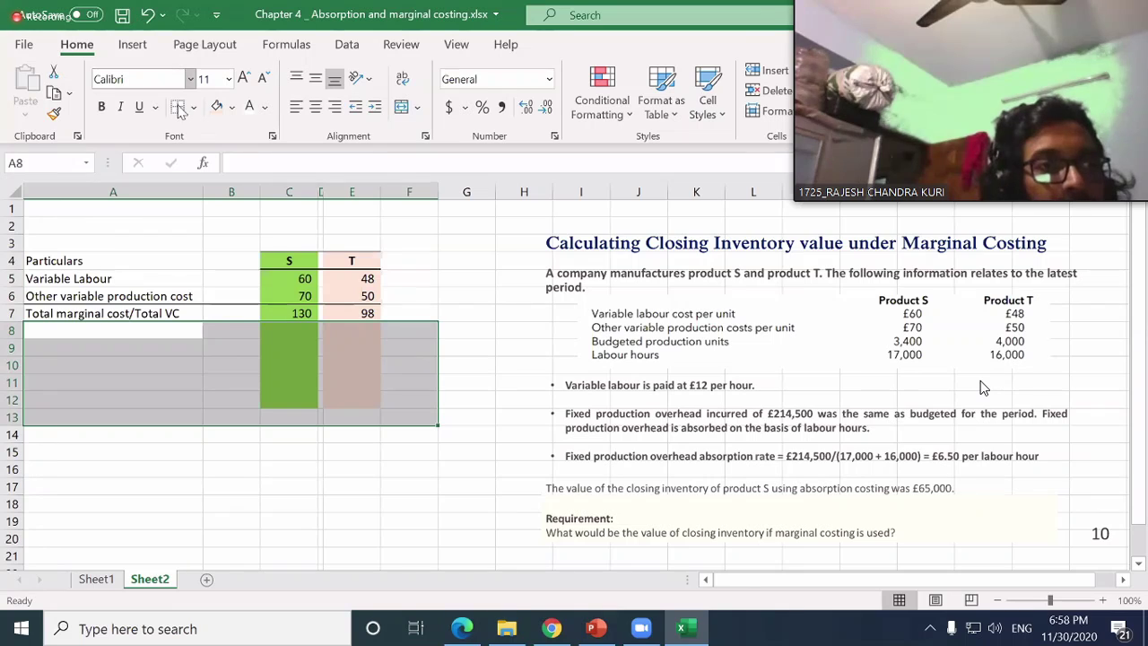
- Give the product S and product T total cells C7 and E7 top and bottom borders
left_click(270, 313)
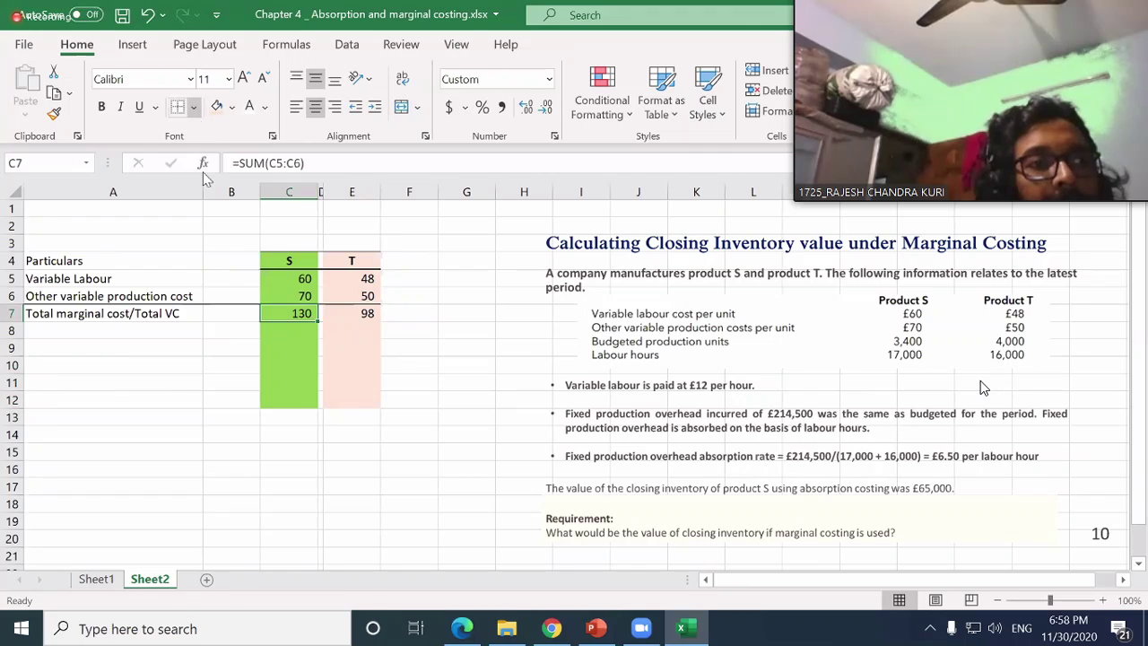
left_click(193, 107)
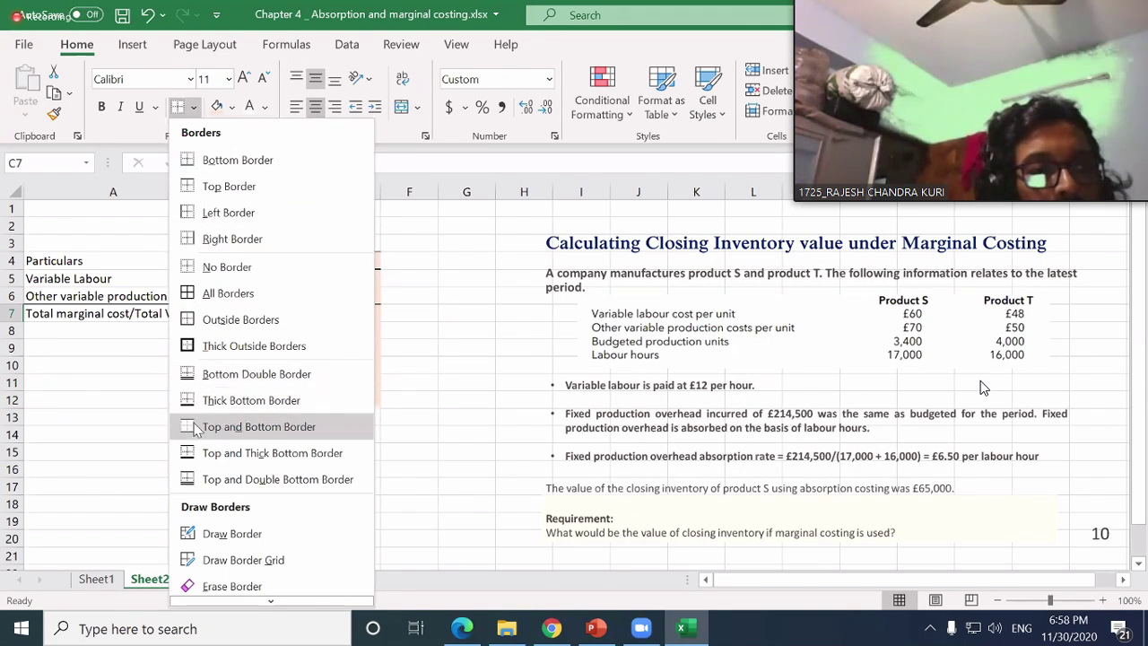
left_click(389, 401)
left_click(390, 402)
left_click(364, 314)
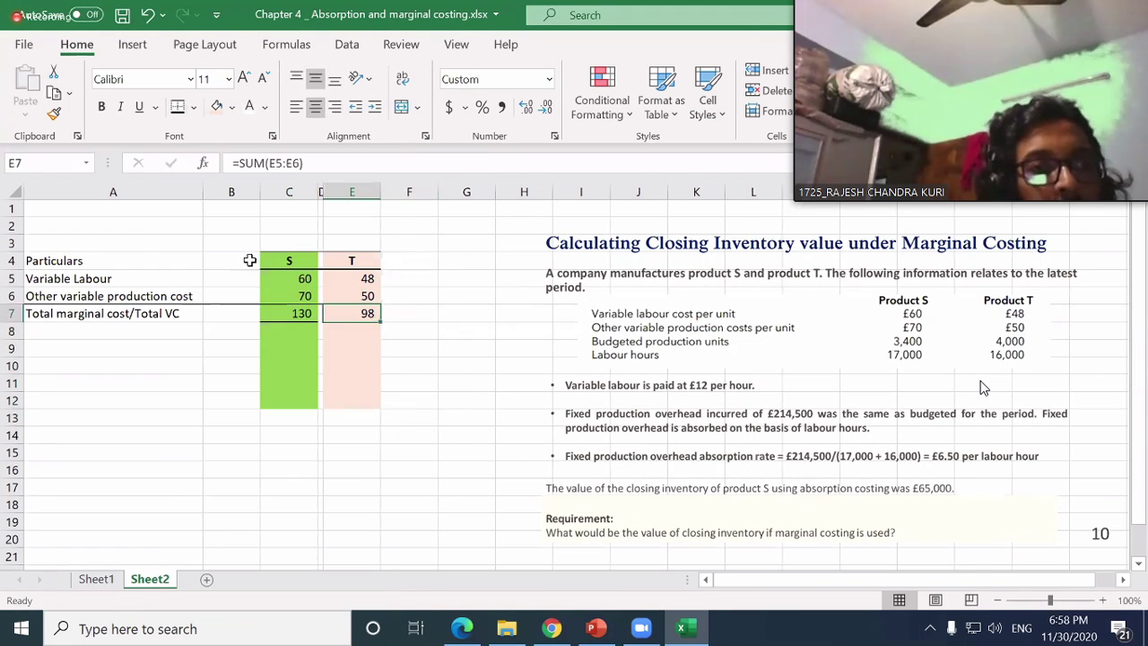
left_click(176, 113)
left_click(153, 410)
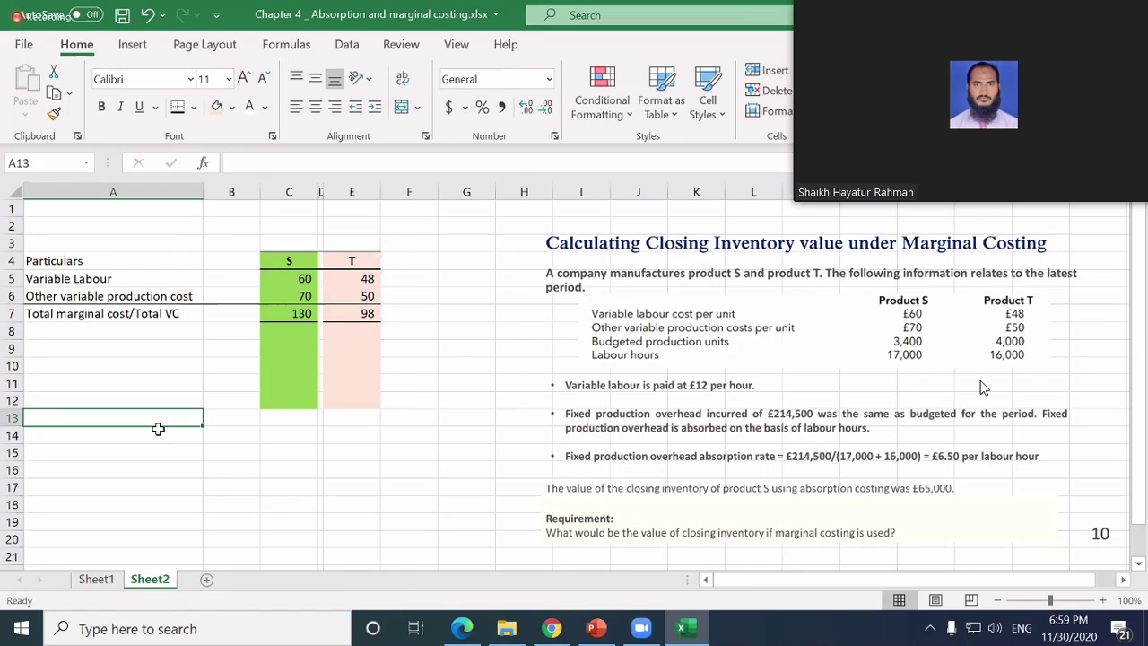
- Make the product S and T totals in C7:E7 bold
left_click(321, 314)
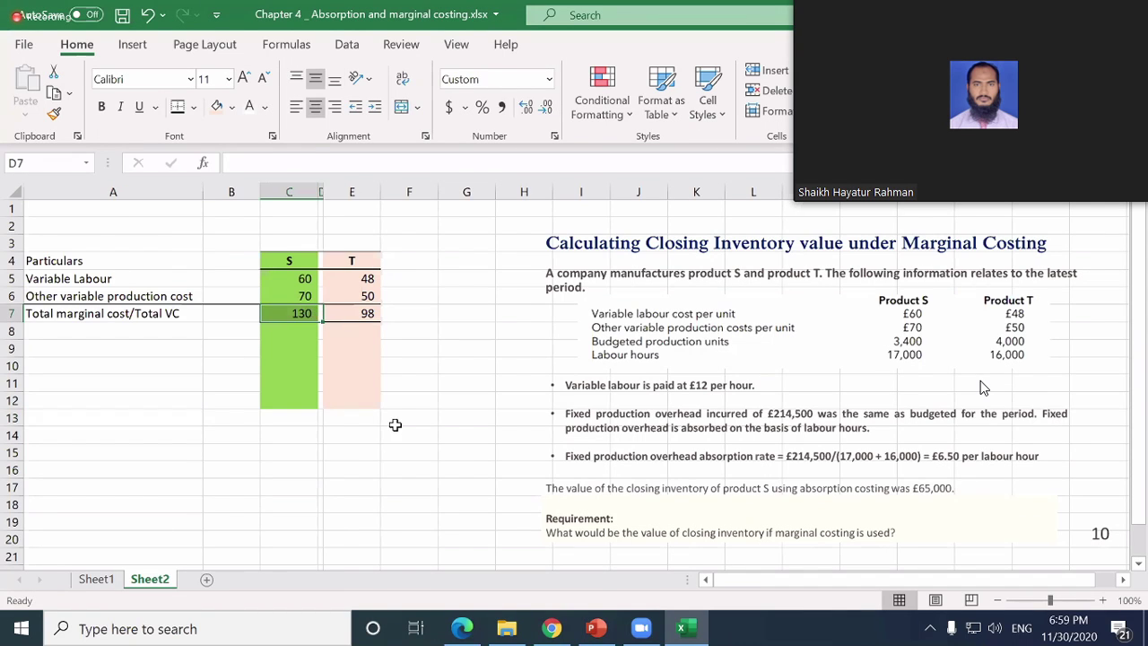
key("Left")
key("shift+Right")
key("shift+Left")
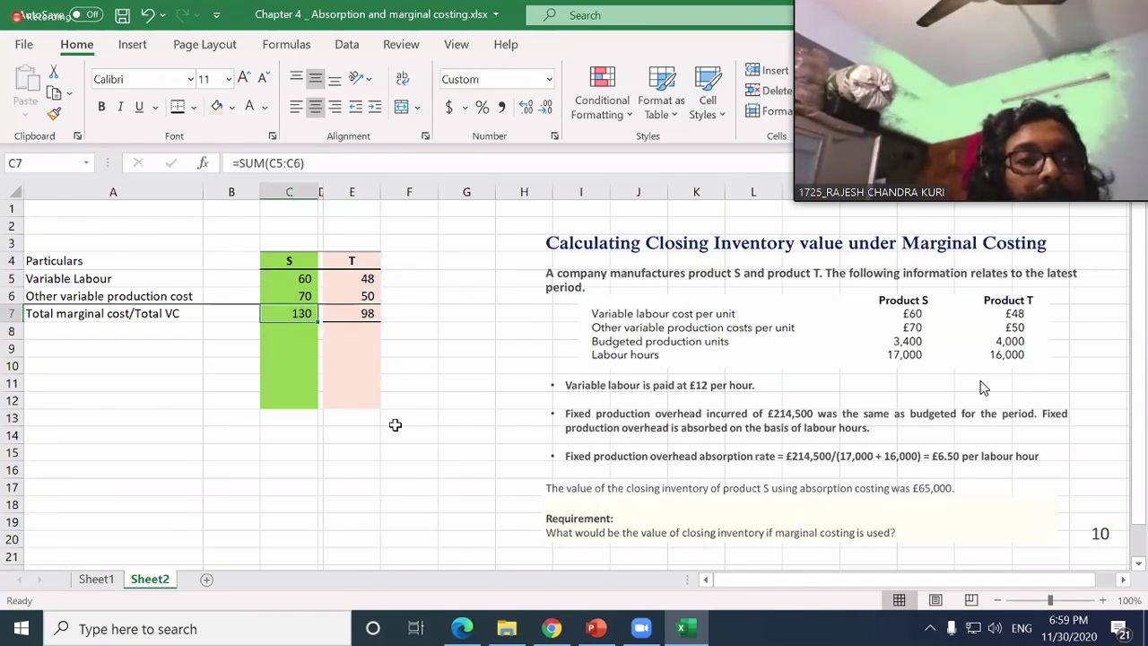
key("shift+Right")
key("shift+Right")
key("ctrl+b")
key("Down")
key("Down")
key("Down")
key("Down")
key("Left")
key("Left")
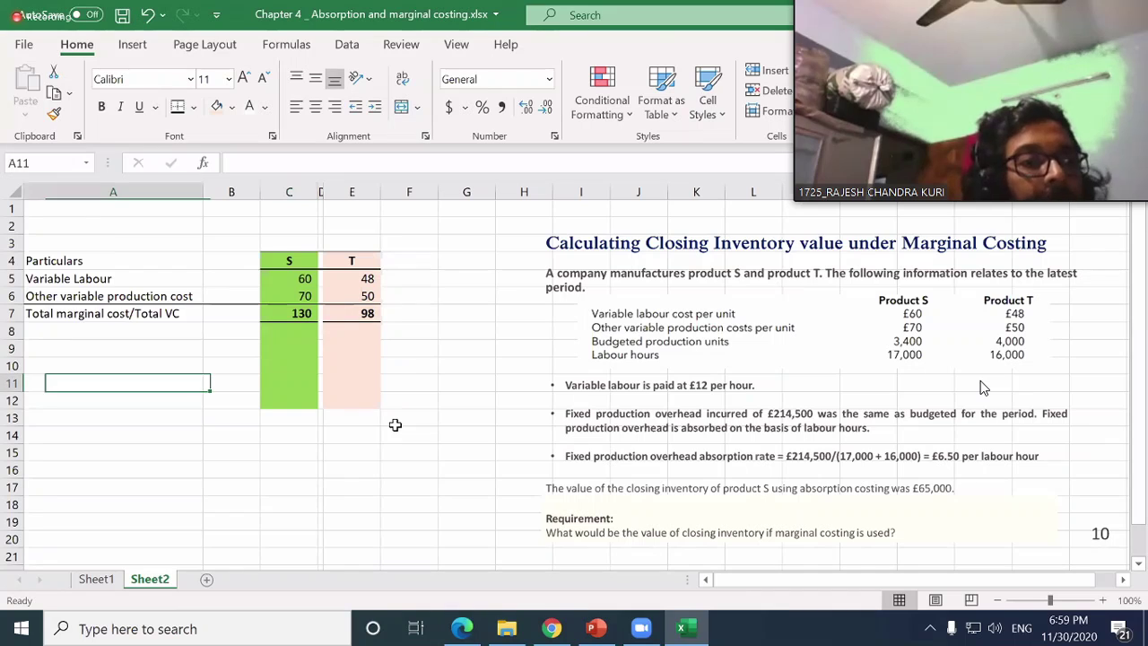
- Make the total row label in A7 bold
scroll(395, 424, "down", 12)
scroll(395, 424, "up", 9)
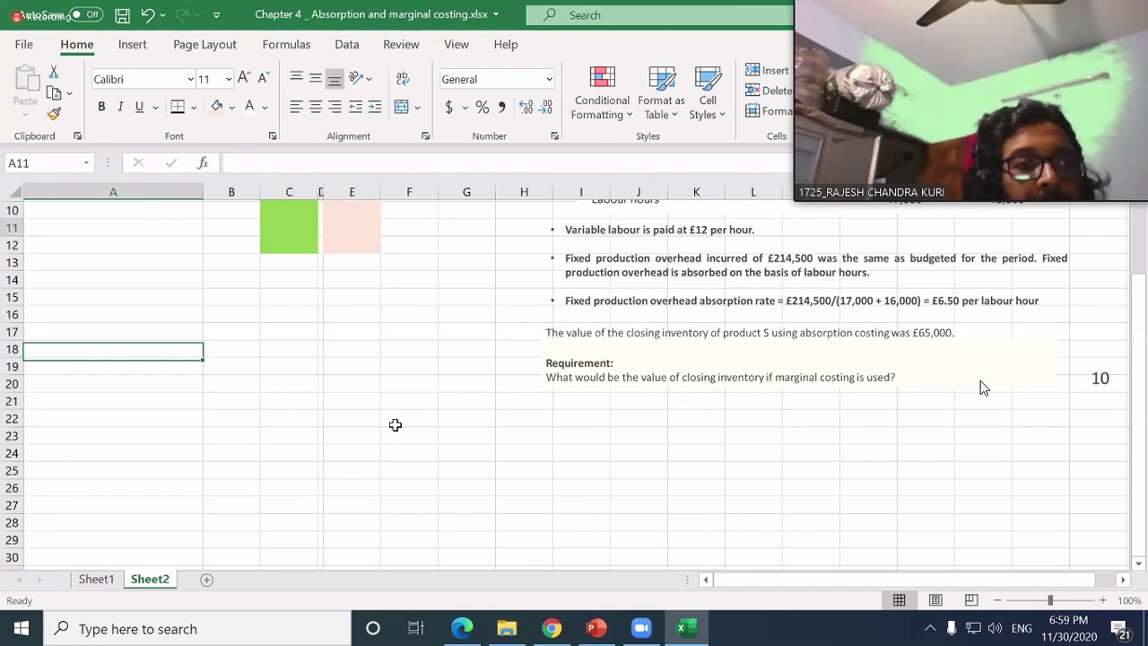
scroll(394, 424, "up", 3)
key("Up")
key("Up")
key("Up")
key("Up")
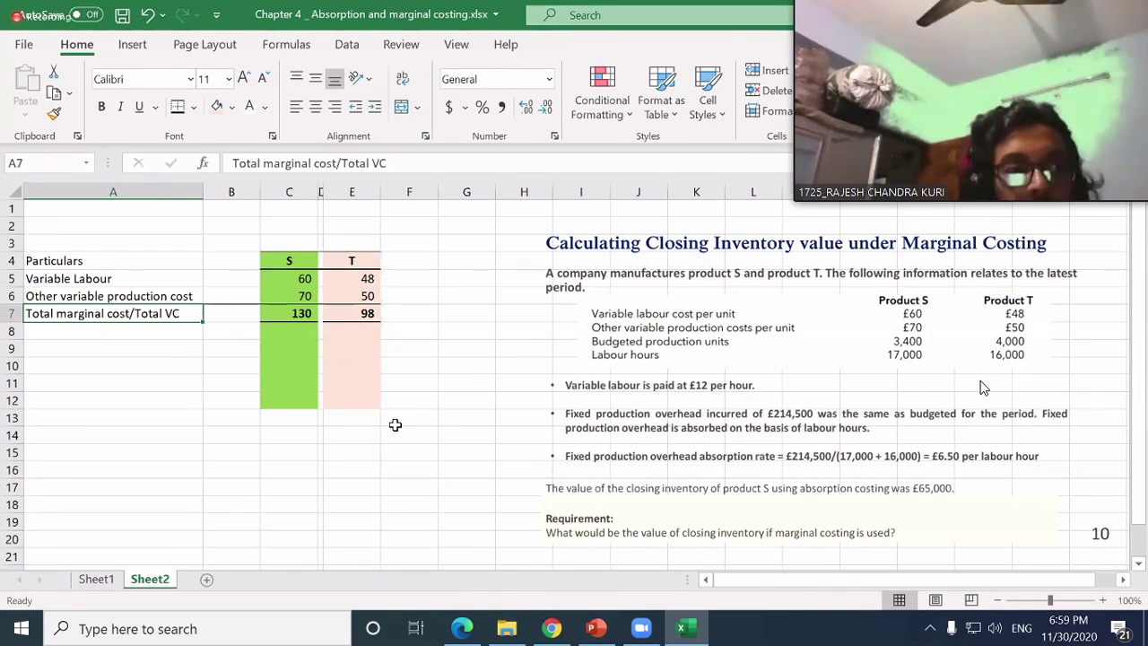
key("ctrl+b")
key("Down")
key("Down")
- Make the "Particulars" heading cells A4:B4 bold
key("Up")
key("Up")
key("Up")
key("Up")
key("shift+Down")
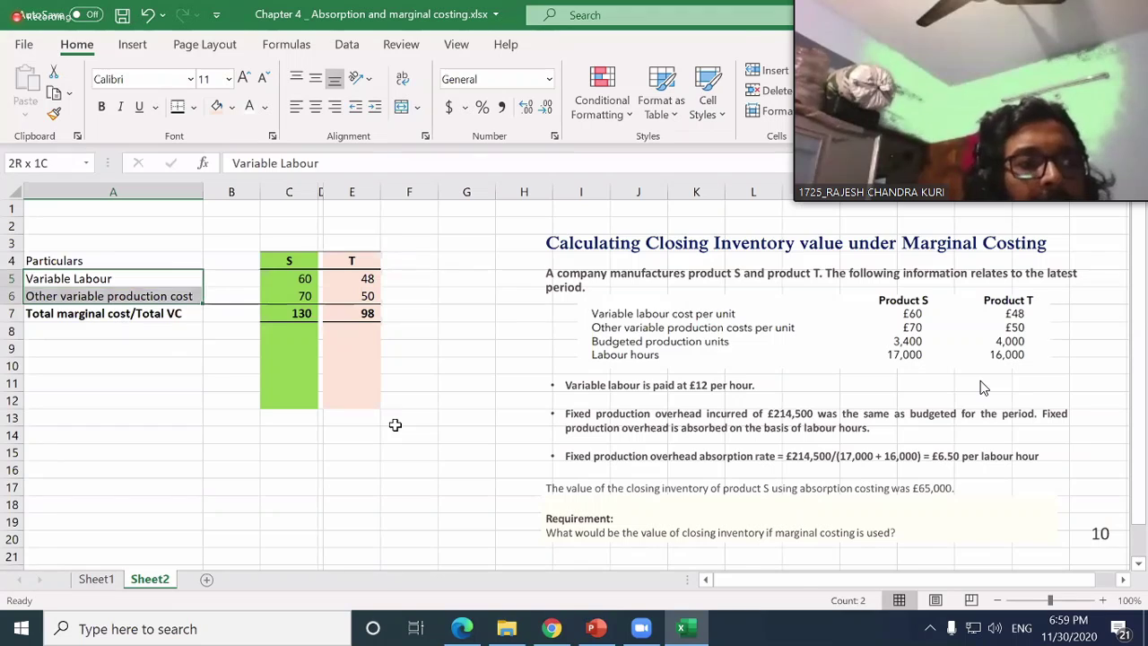
key("Up")
key("shift+Right")
key("ctrl+b")
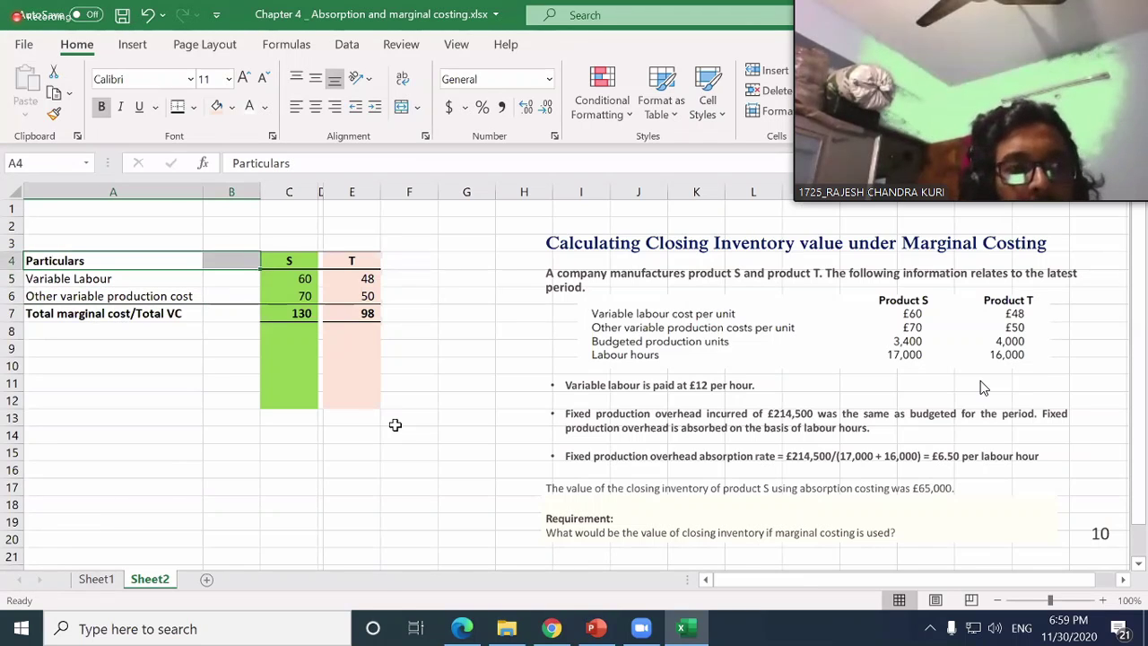
- Fill the "Particulars" heading cells A4:B4 with a lighter shade of the blue theme colour
key("Down")
key("Down")
key("Down")
key("Up")
key("Up")
key("shift+Down")
key("Up")
key("shift+Right")
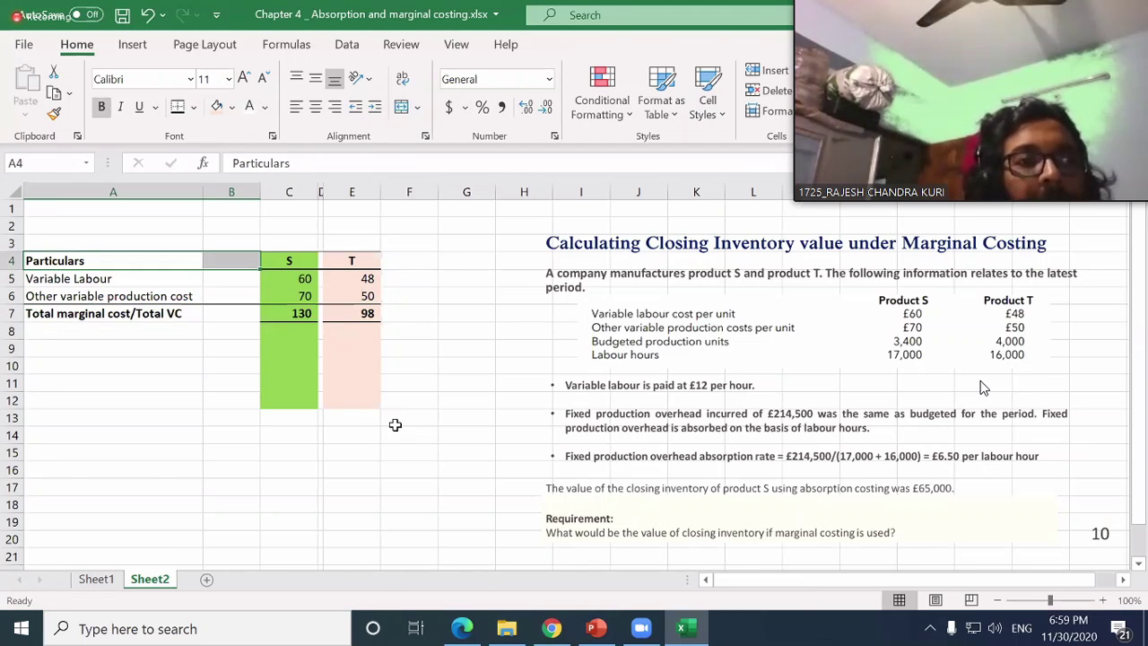
left_click(230, 109)
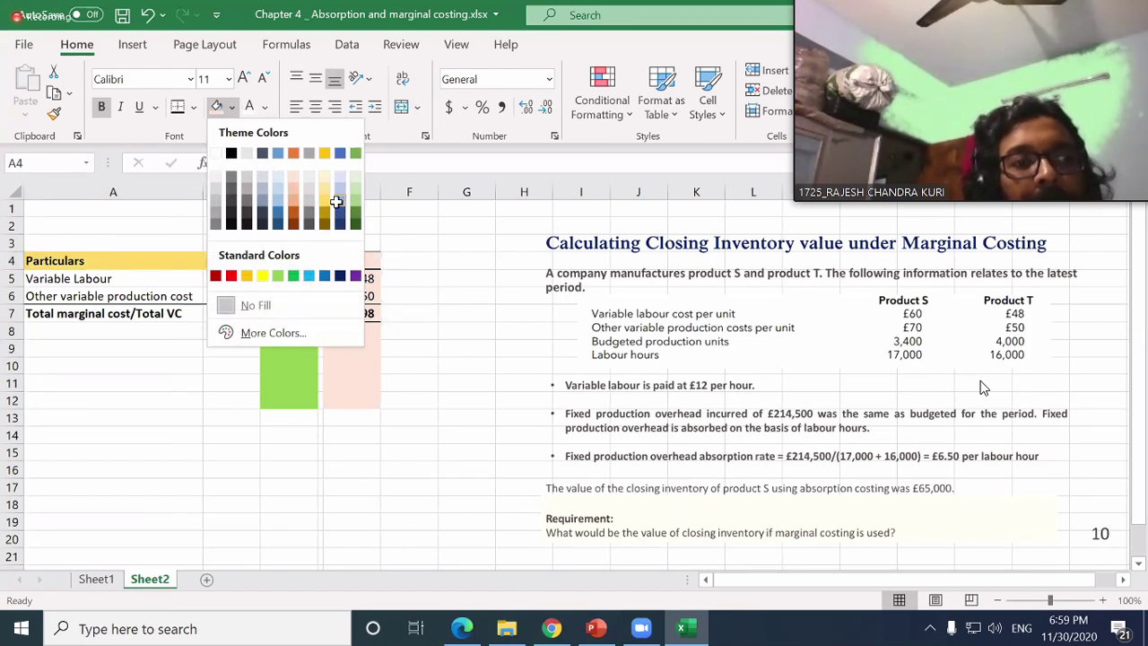
left_click(340, 202)
left_click(142, 431)
left_click(79, 382)
key("Up")
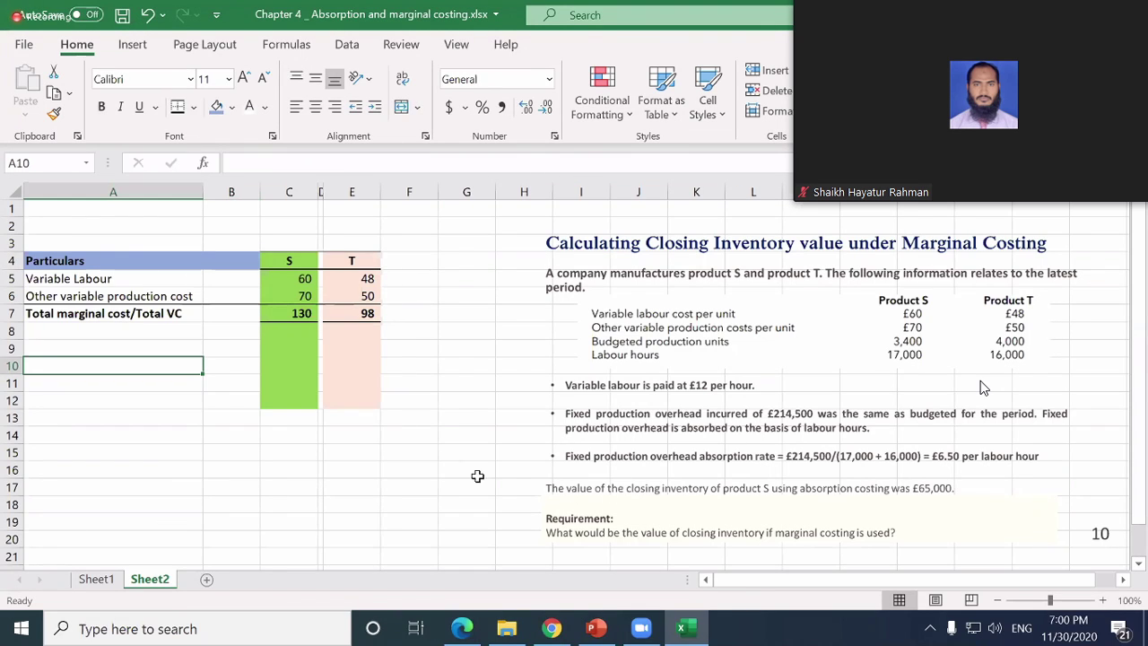
- Enlarge the closing inventory question picture by extending its left side to column H and its lower edge downward
left_click(633, 453)
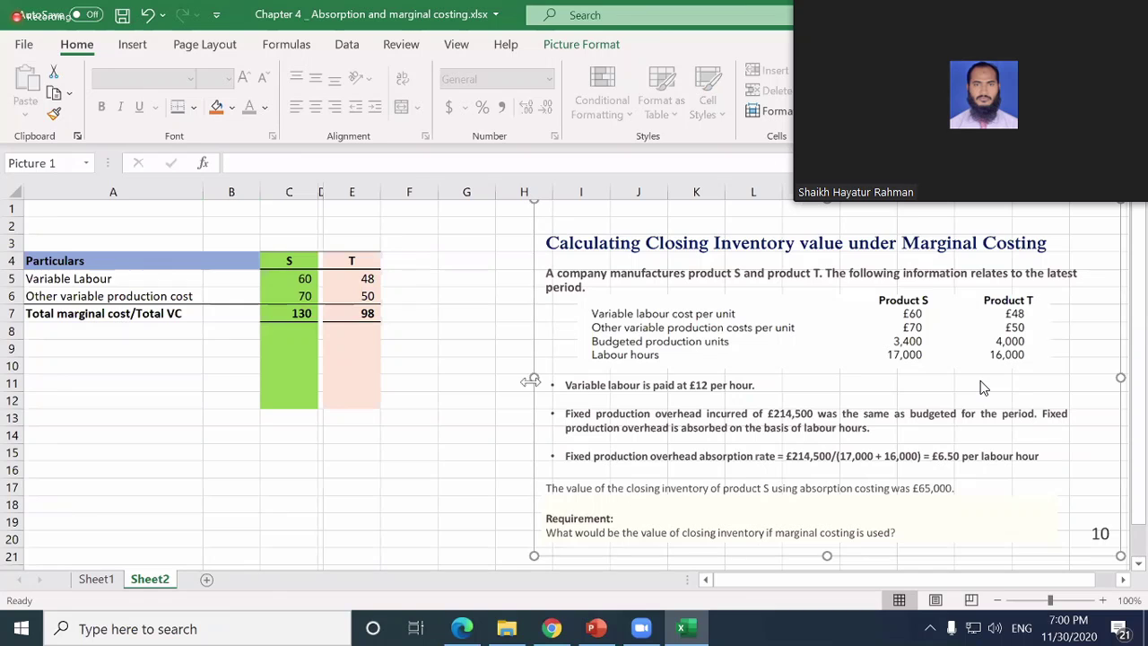
left_click_drag(532, 376, 497, 377)
left_click_drag(808, 555, 814, 599)
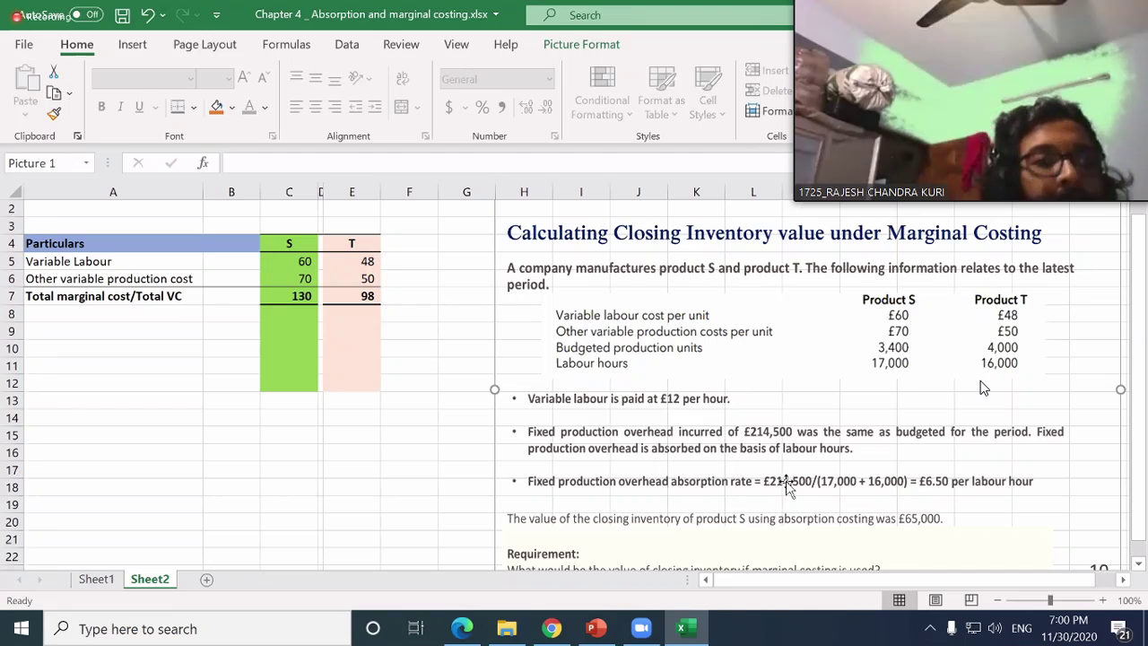
right_click(543, 364)
- Enter the row label "Fixed production cost" in A9
left_click(79, 341)
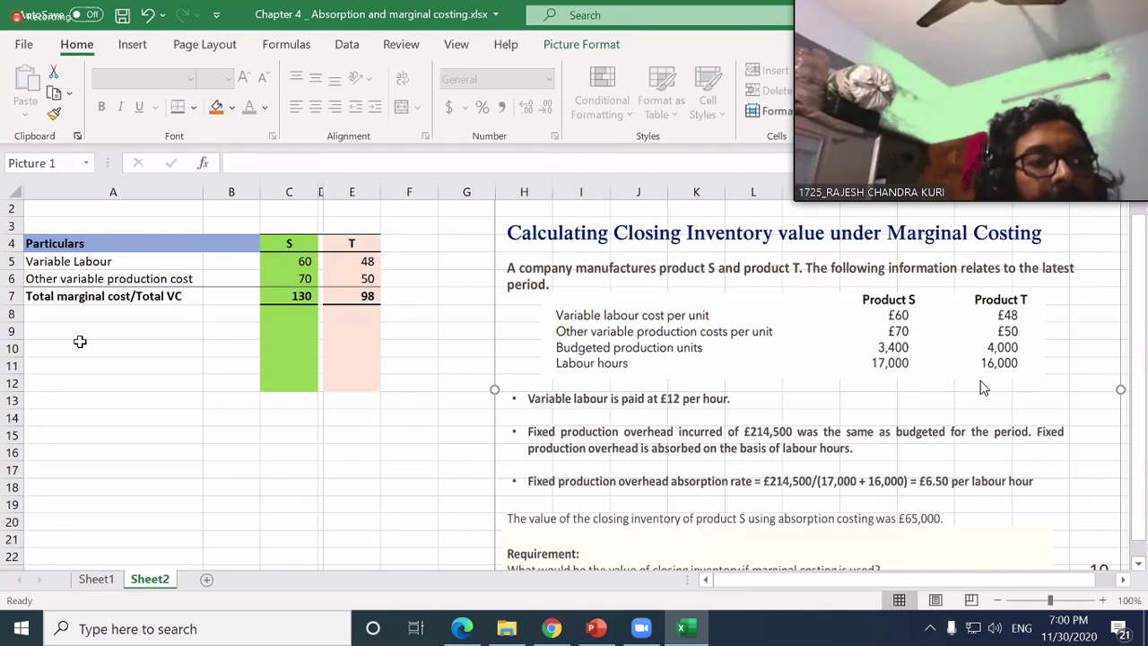
left_click(79, 339)
type("Fxo")
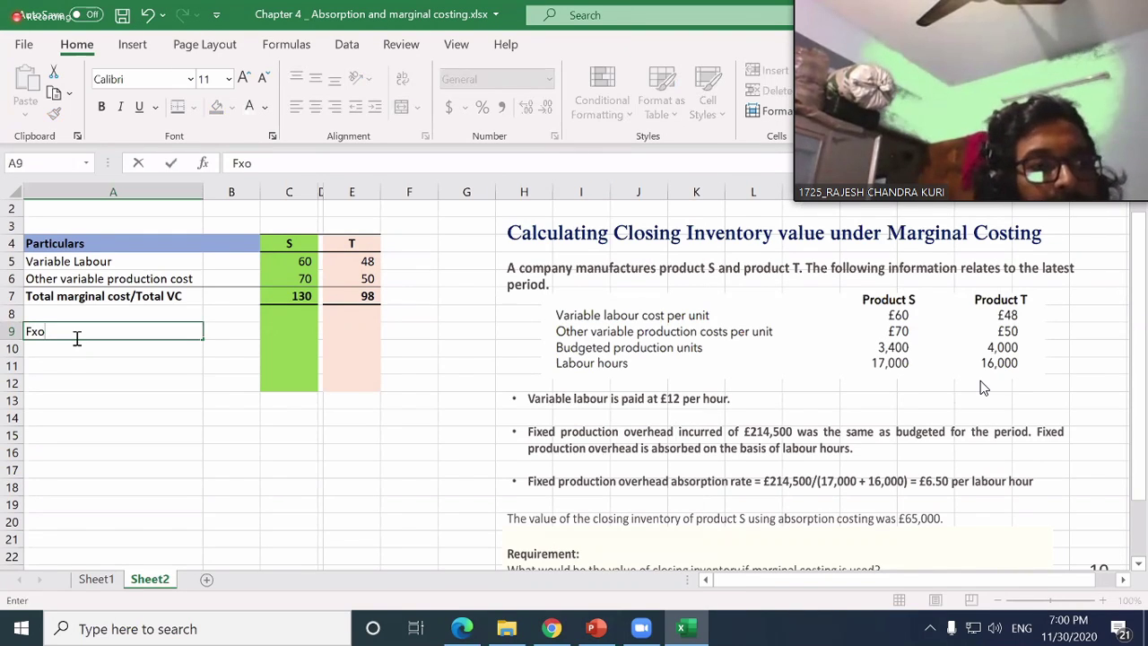
key("BackSpace")
key("BackSpace")
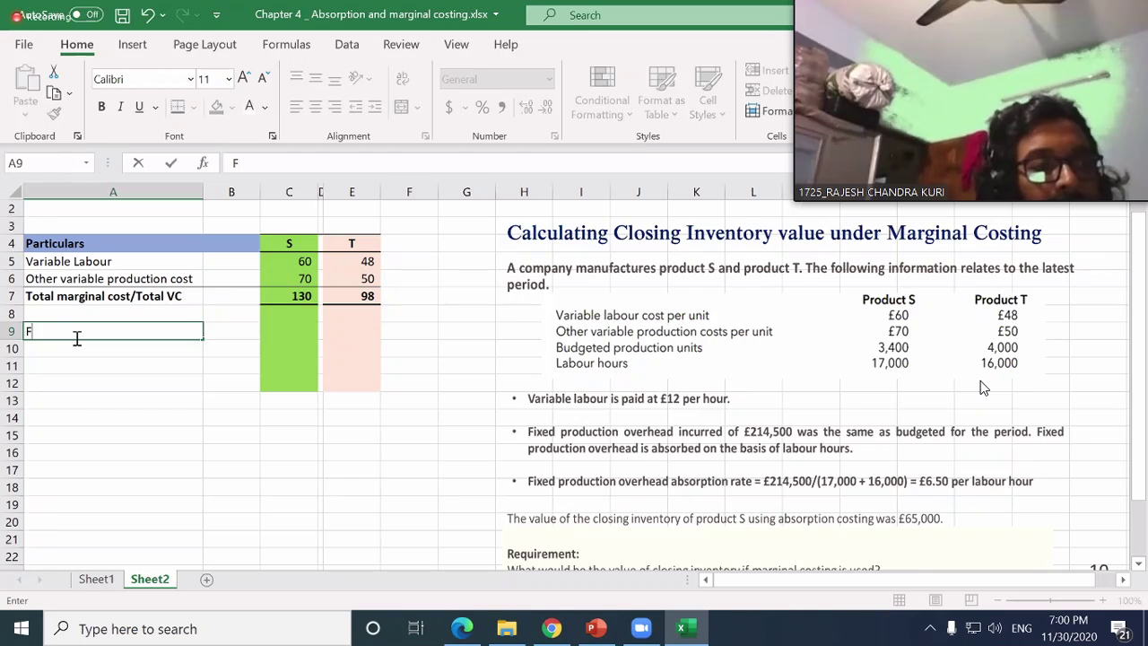
type("ixed cost")
key("BackSpace")
key("BackSpace")
key("BackSpace")
key("BackSpace")
type("p")
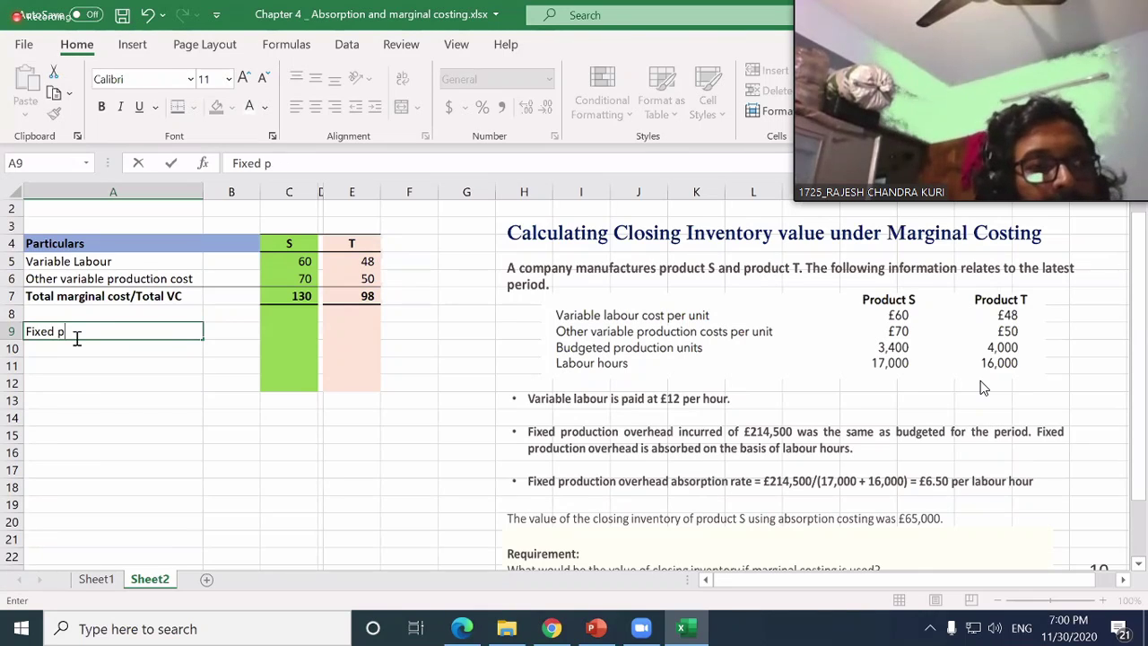
type("ur")
key("BackSpace")
key("BackSpace")
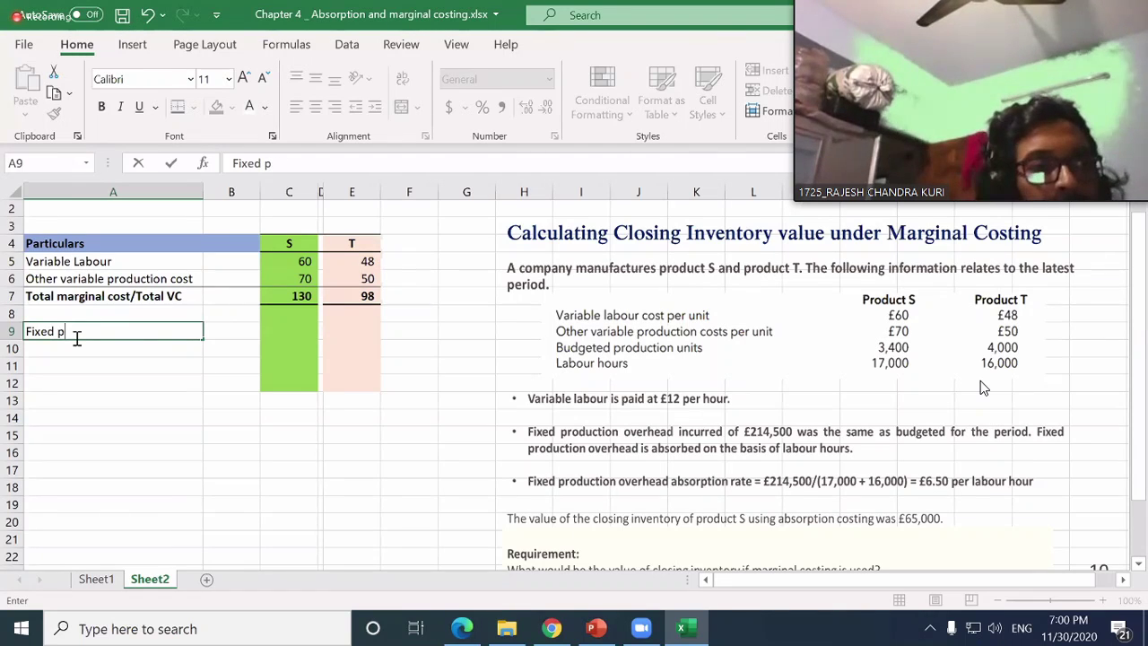
type("roduction cost")
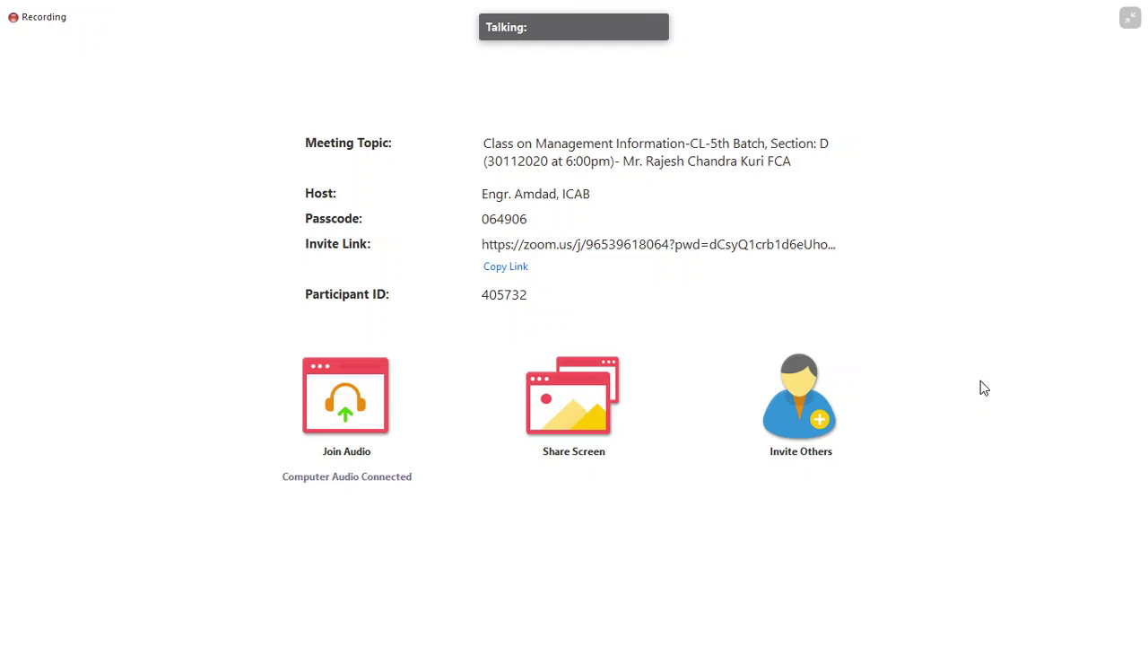
mouse_move(957, 223)
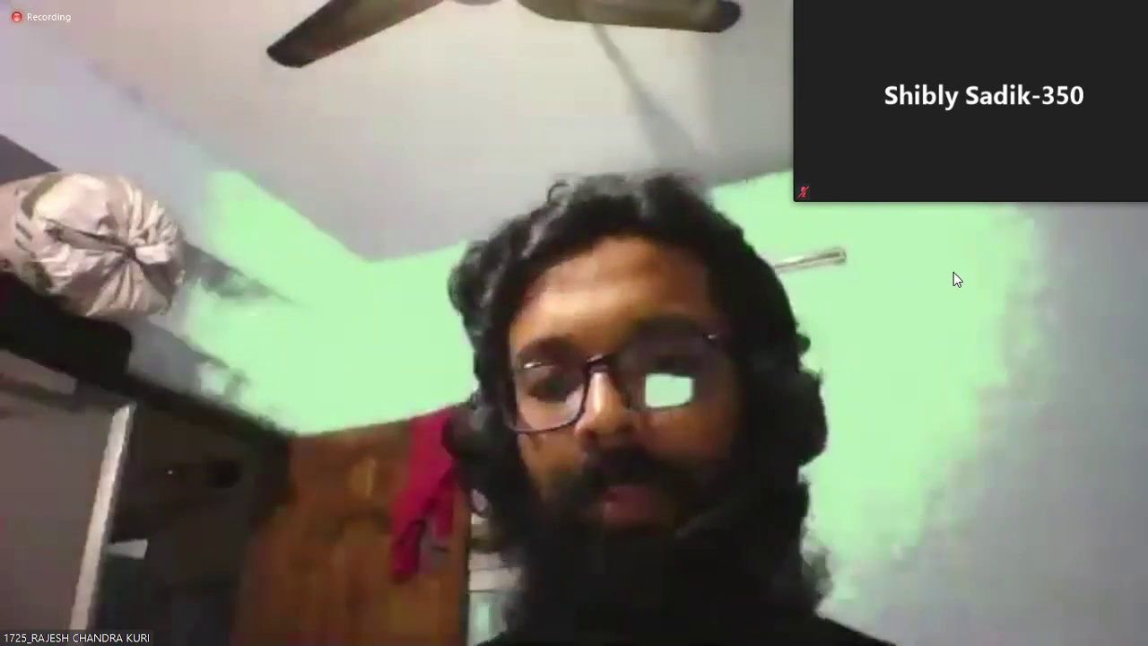
mouse_move(956, 275)
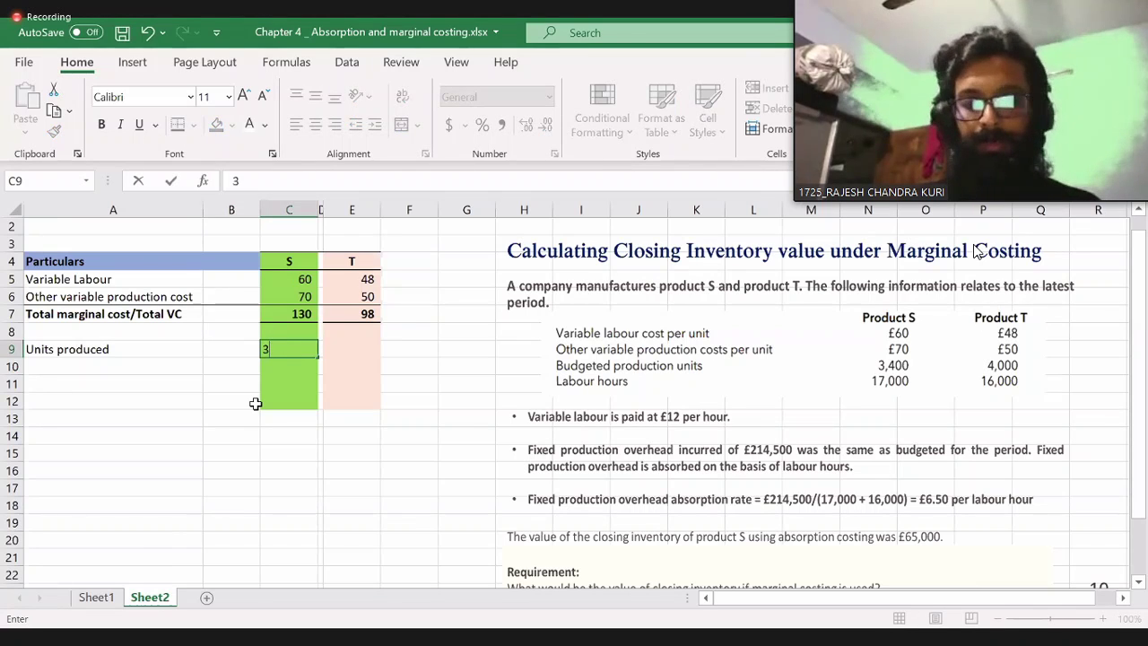
- Enter the units produced as 3400 for product S in C9 and 4000 for product T in E9
key("BackSpace")
type("3400")
key("Return")
key("Up")
key("Right")
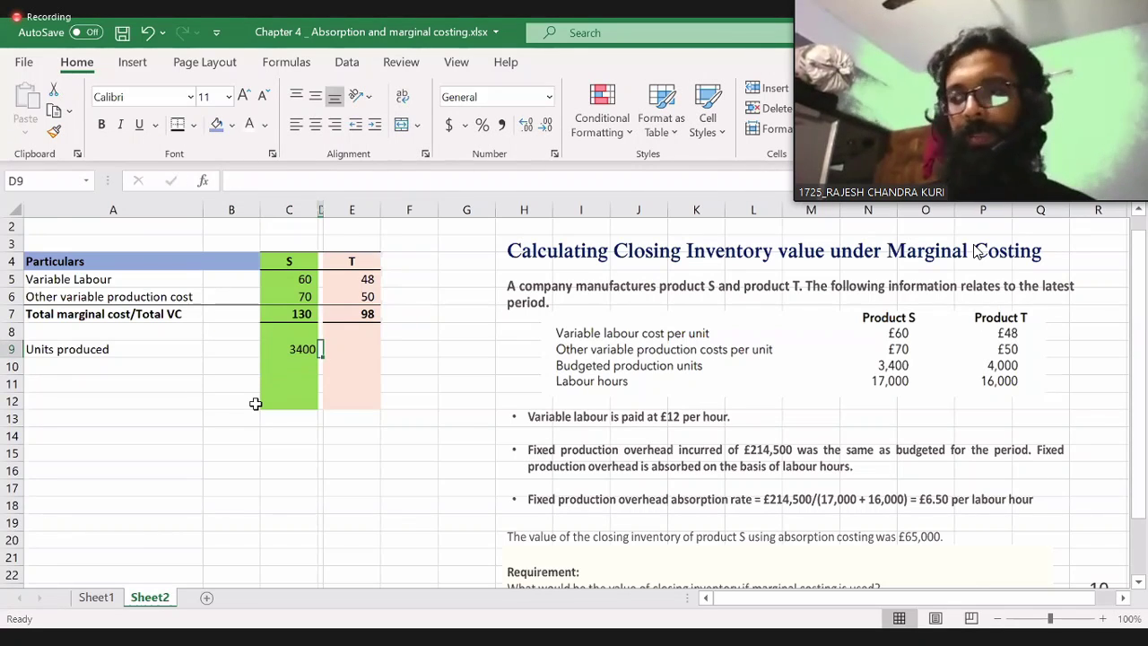
type("4000")
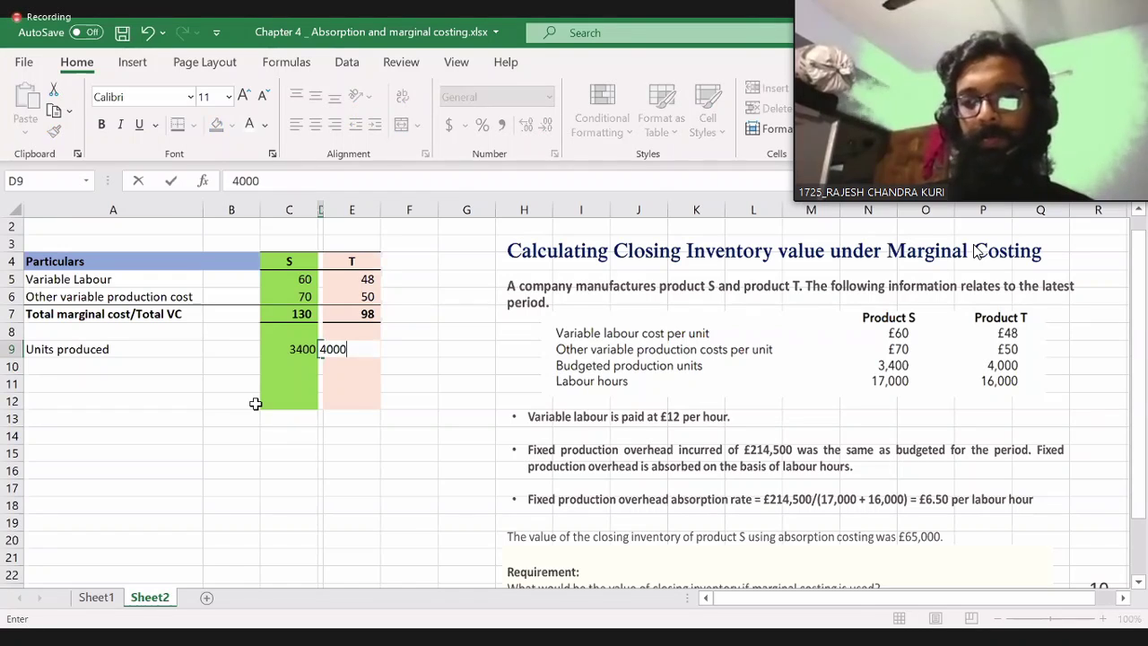
key("Return")
key("Up")
key("Right")
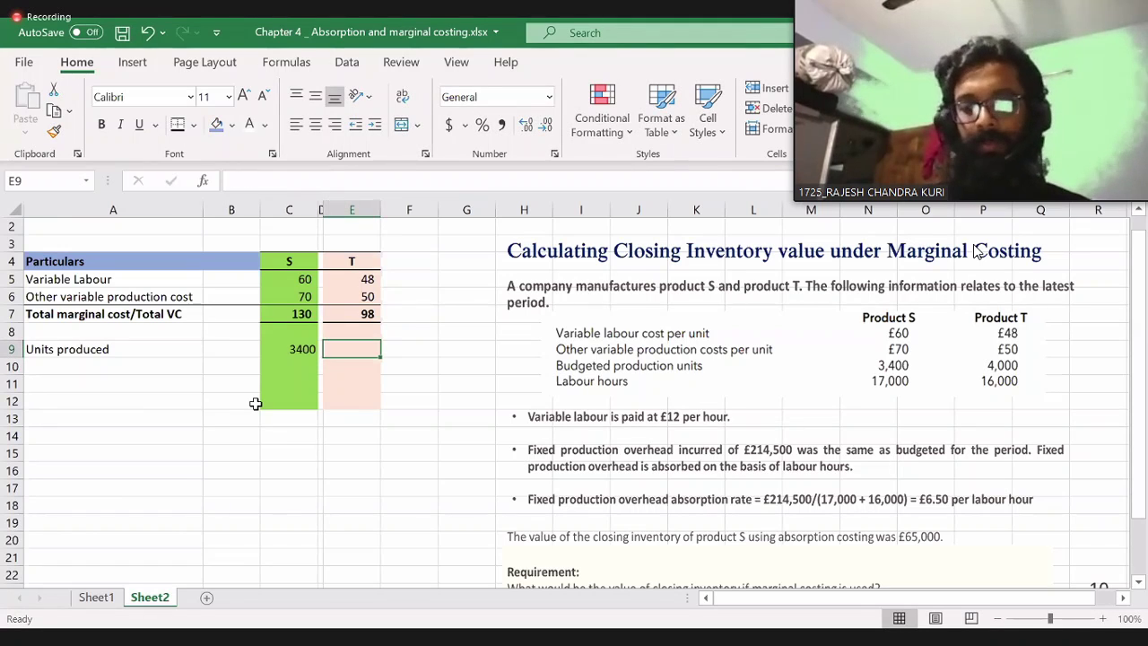
type("4000")
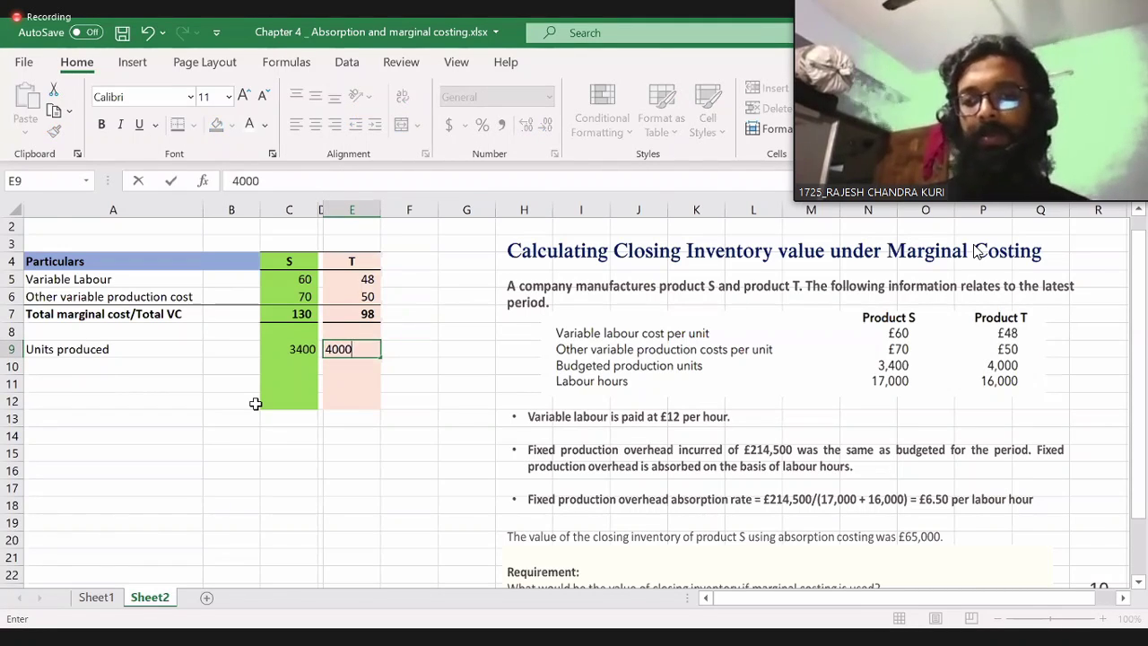
key("Return")
key("Home")
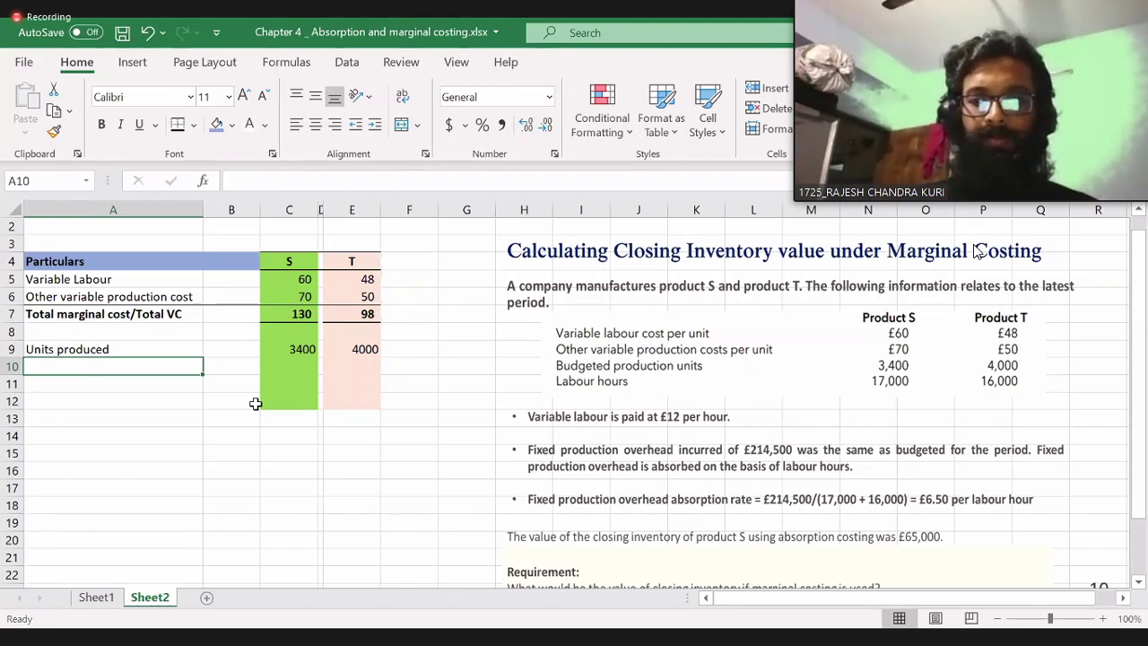
- Enter the row label "Labour hour per unit" in A10
type("Clo")
key("BackSpace")
key("BackSpace")
key("BackSpace")
type("L")
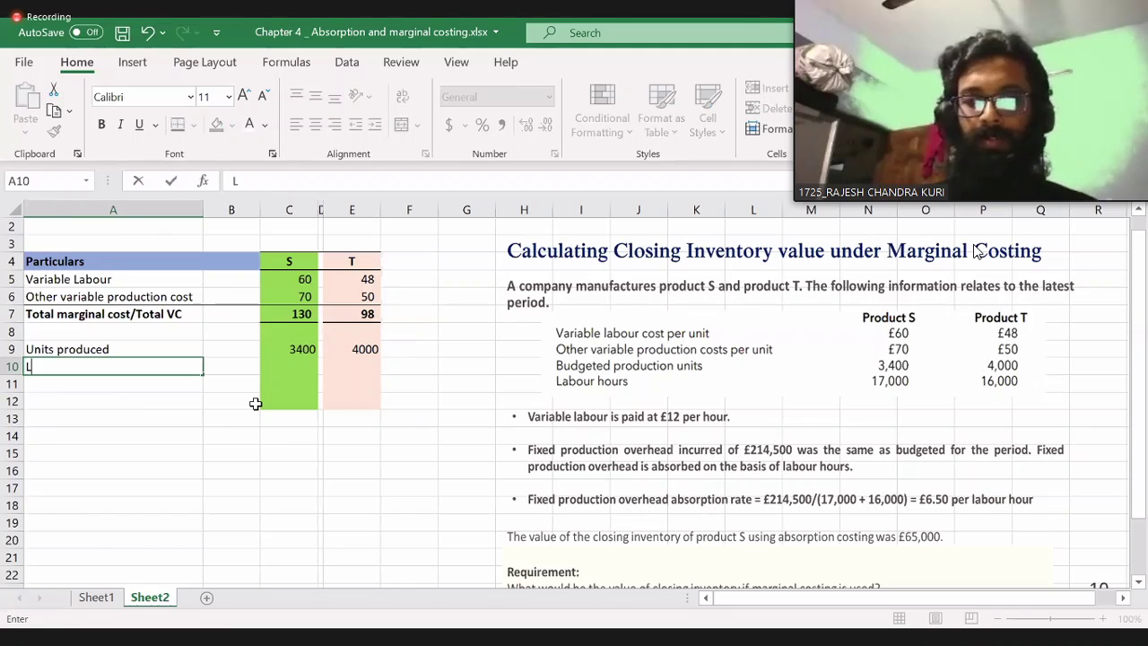
type("abnru")
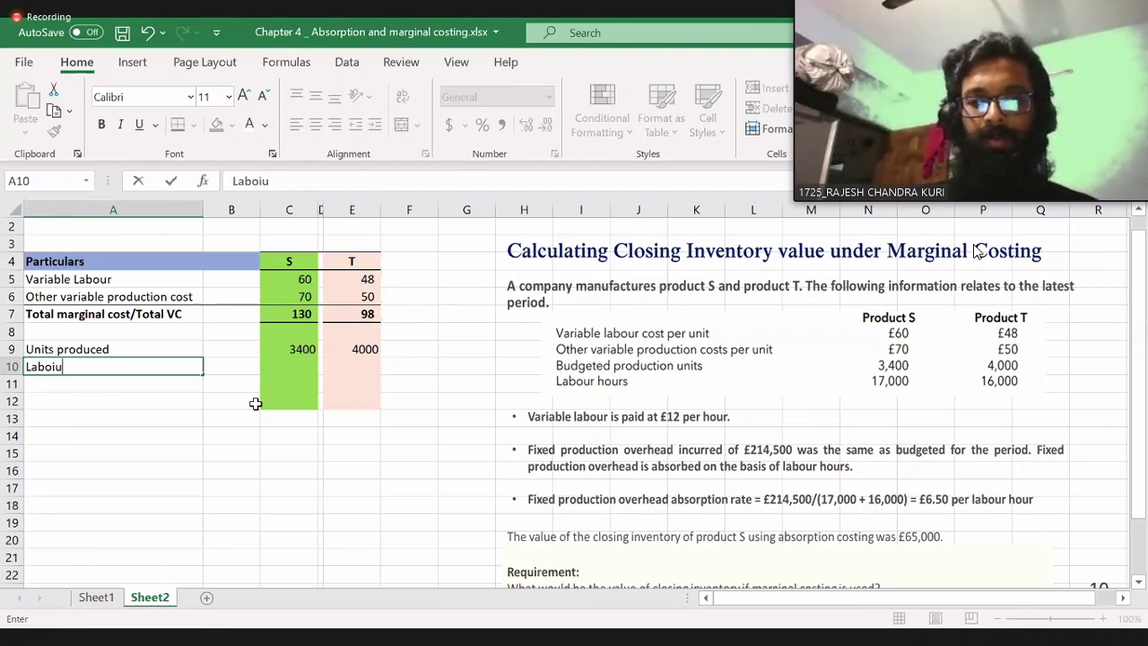
key("BackSpace")
key("BackSpace")
type("ur hou")
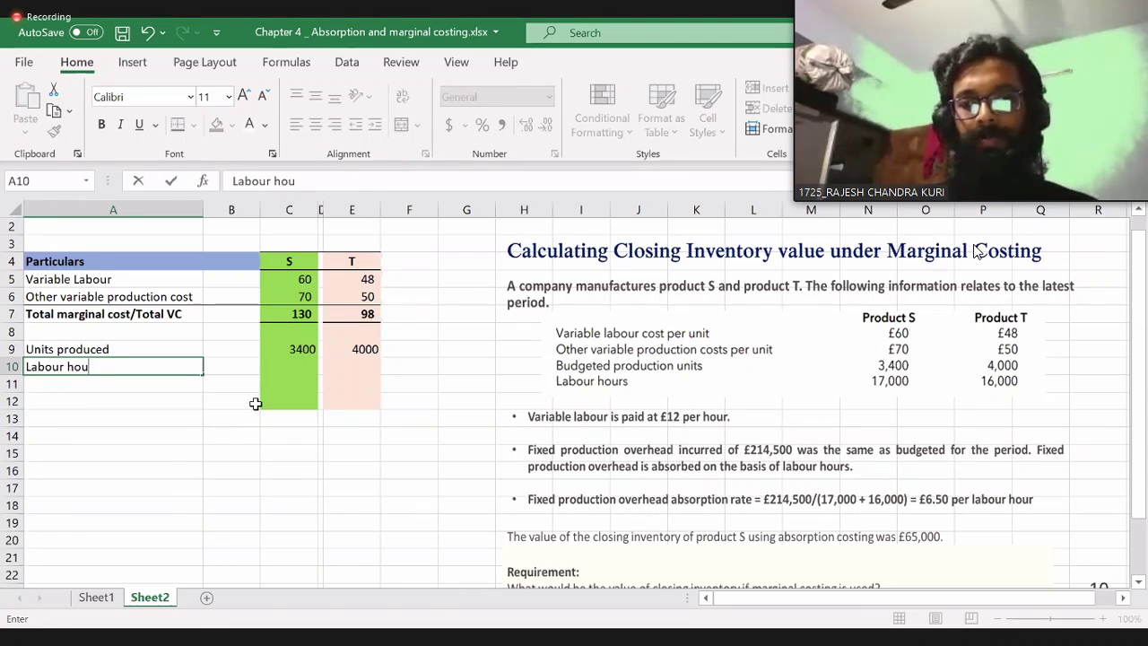
type("r pur per")
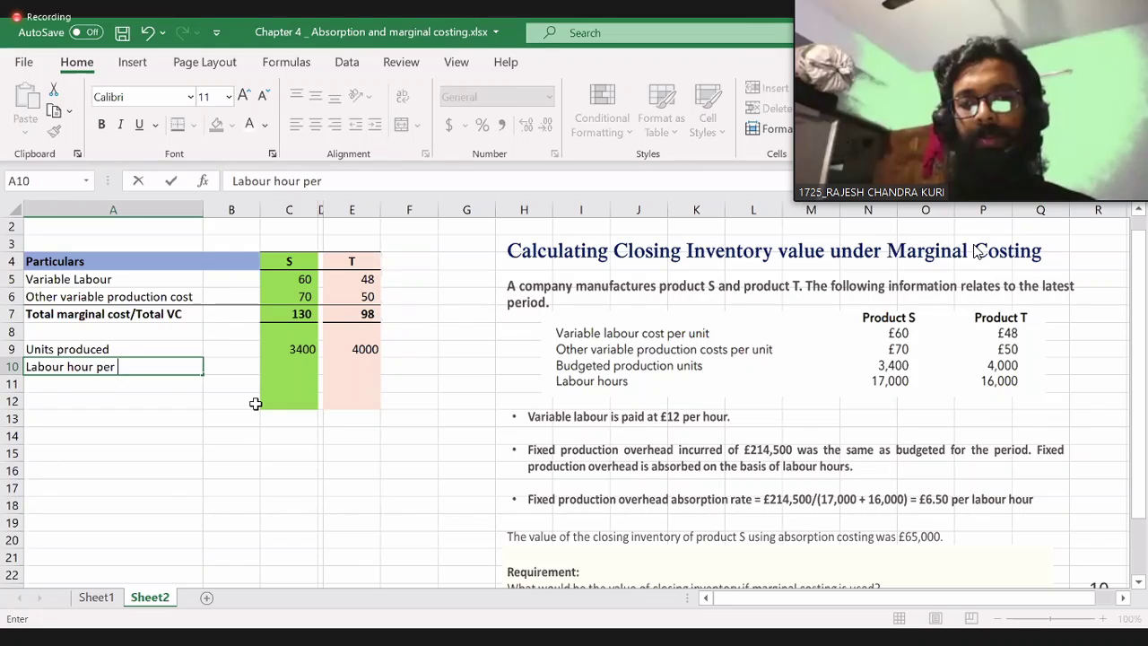
type("uin")
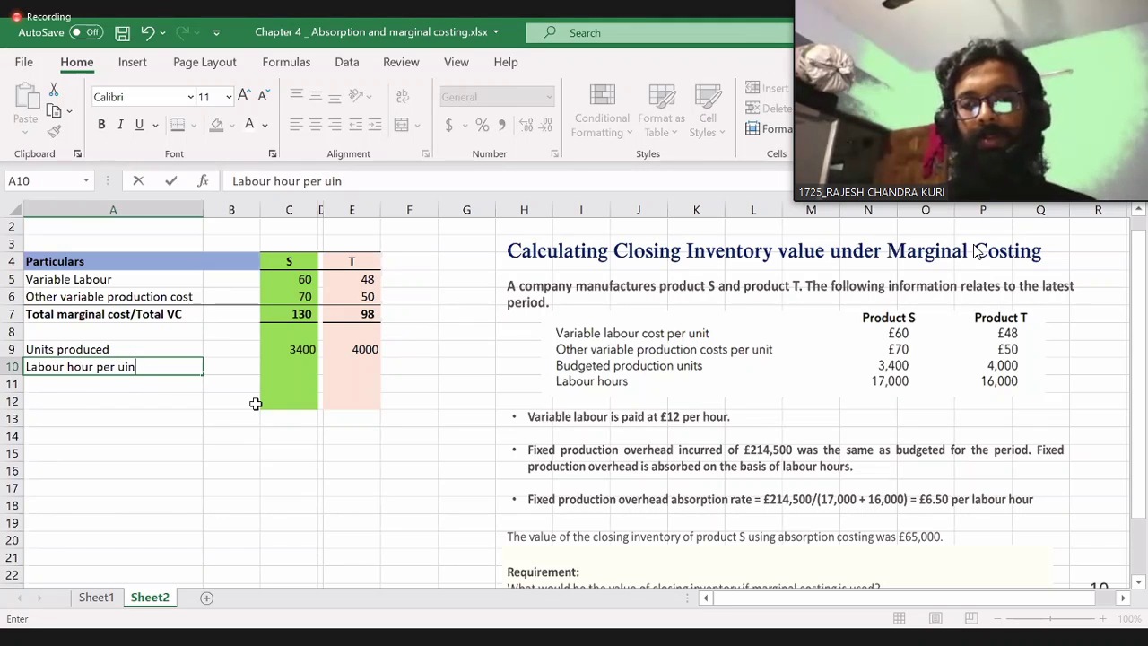
key("BackSpace")
key("BackSpace")
type("nit")
key("Return")
- Calculate product S's labour hours per unit in C10 with the formula =17000/C9
key("Up")
key("Up")
key("Right")
key("Down")
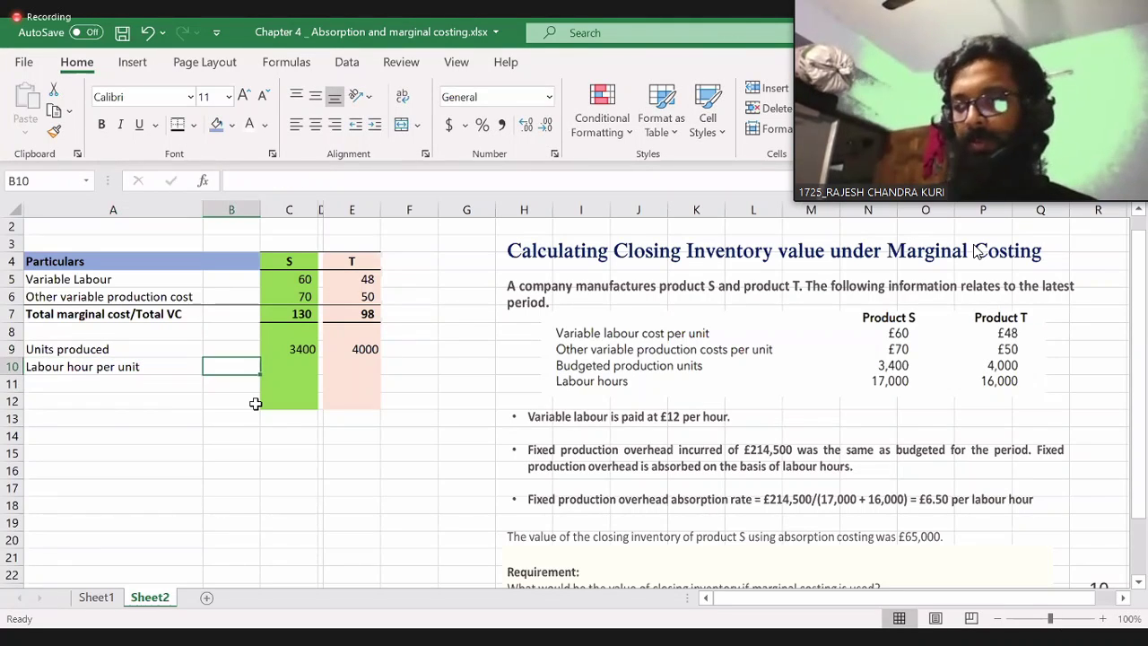
key("Right")
key("Left")
key("Right")
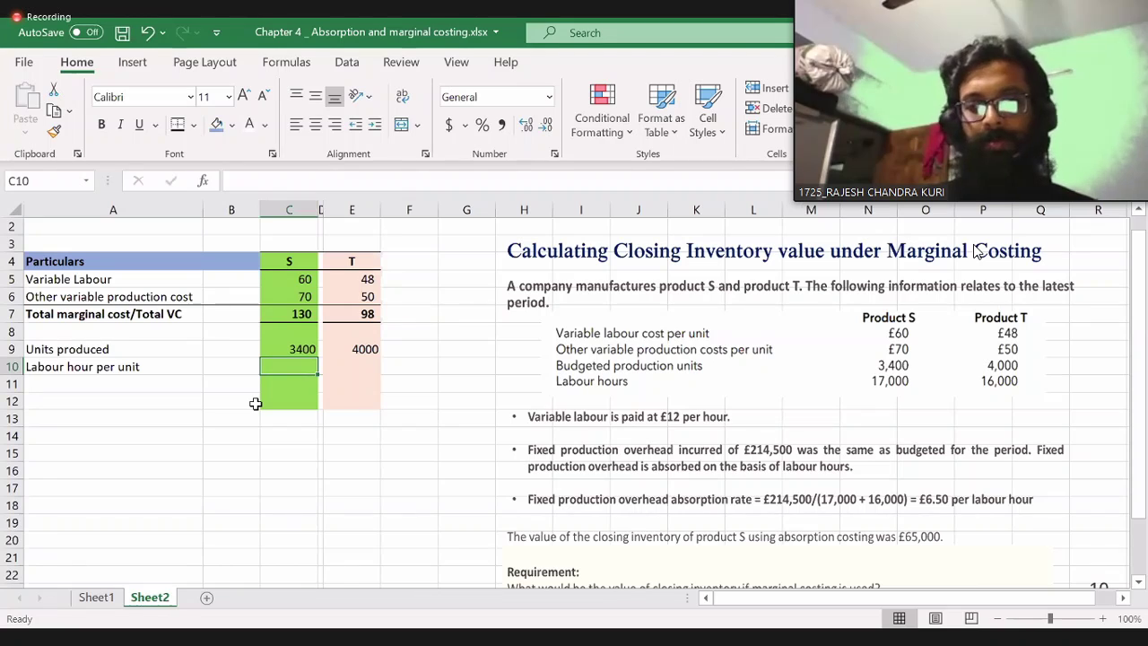
type("=")
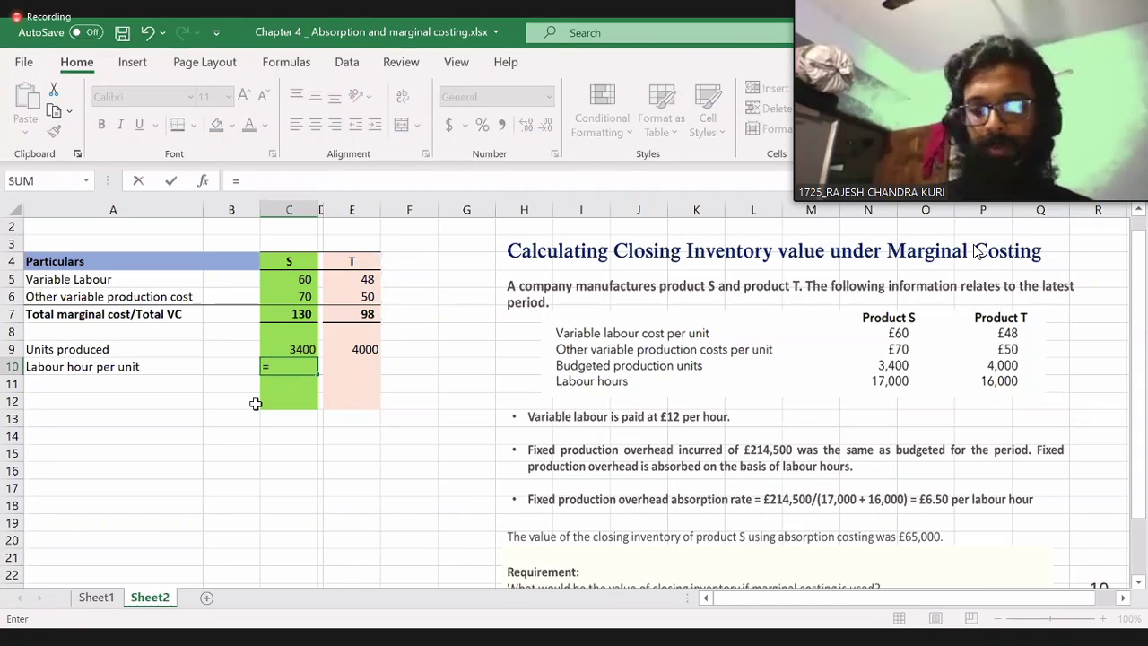
type("17000")
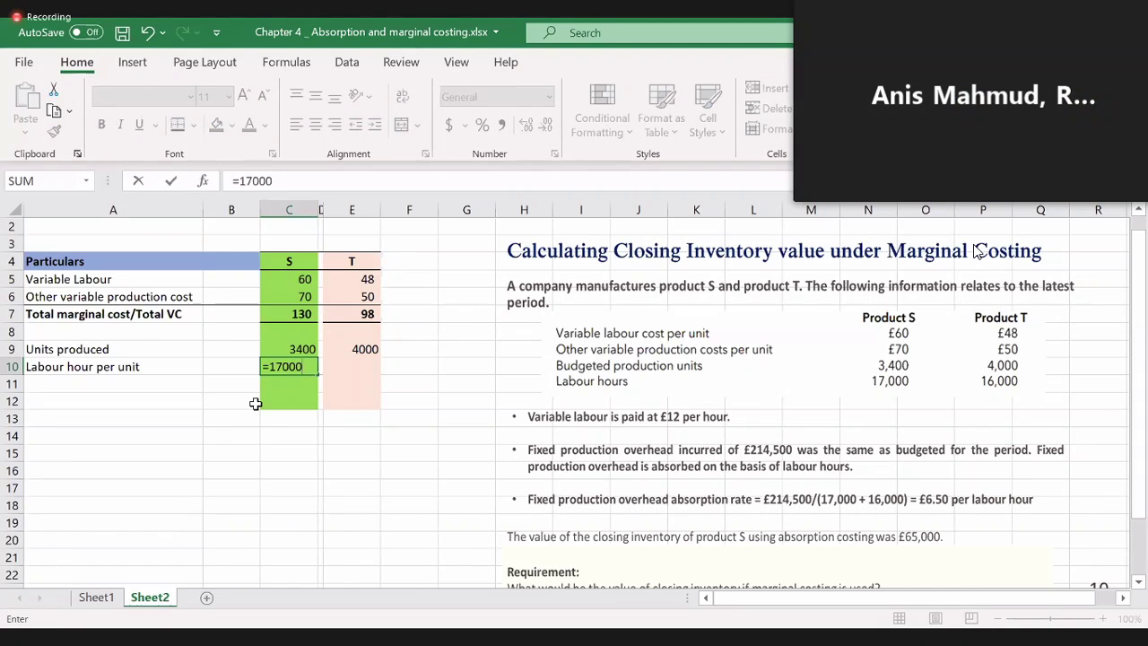
type("/C9")
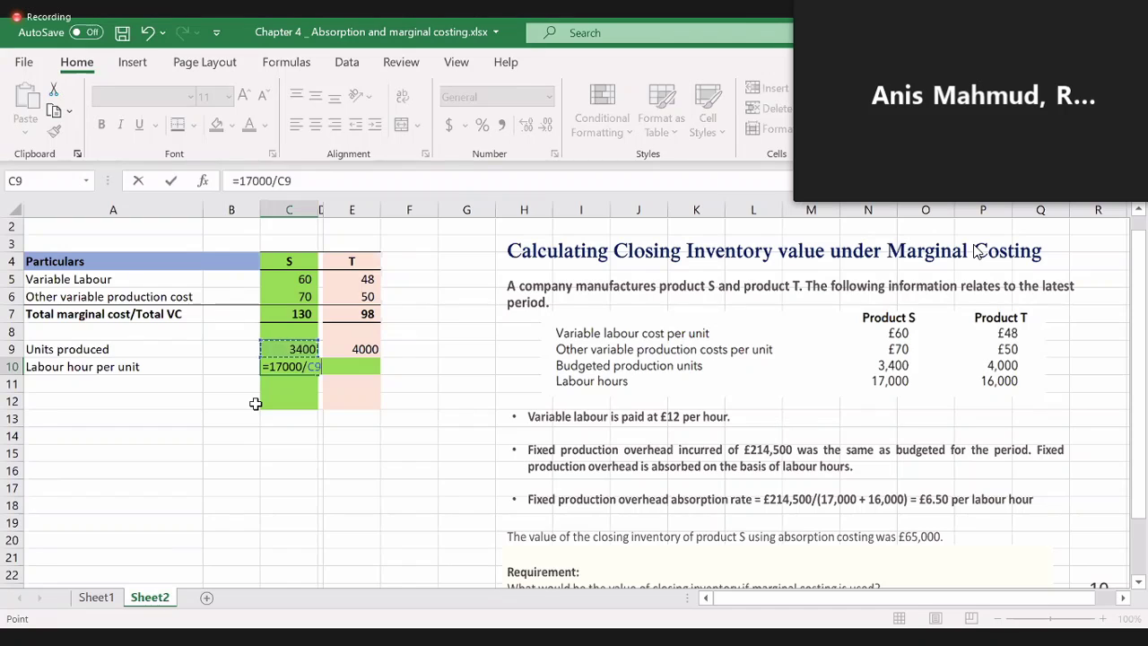
key("ctrl+Return")
- Format product S's labour hour per unit in C10 to two decimal places
key("Right")
key("Right")
key("Left")
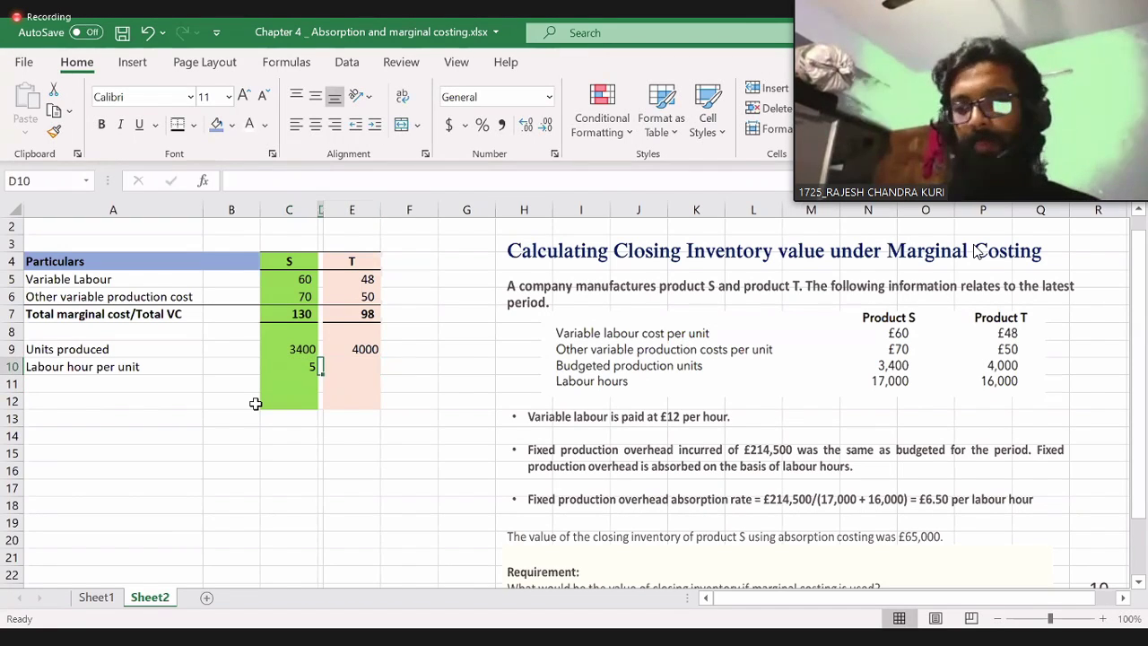
key("Left")
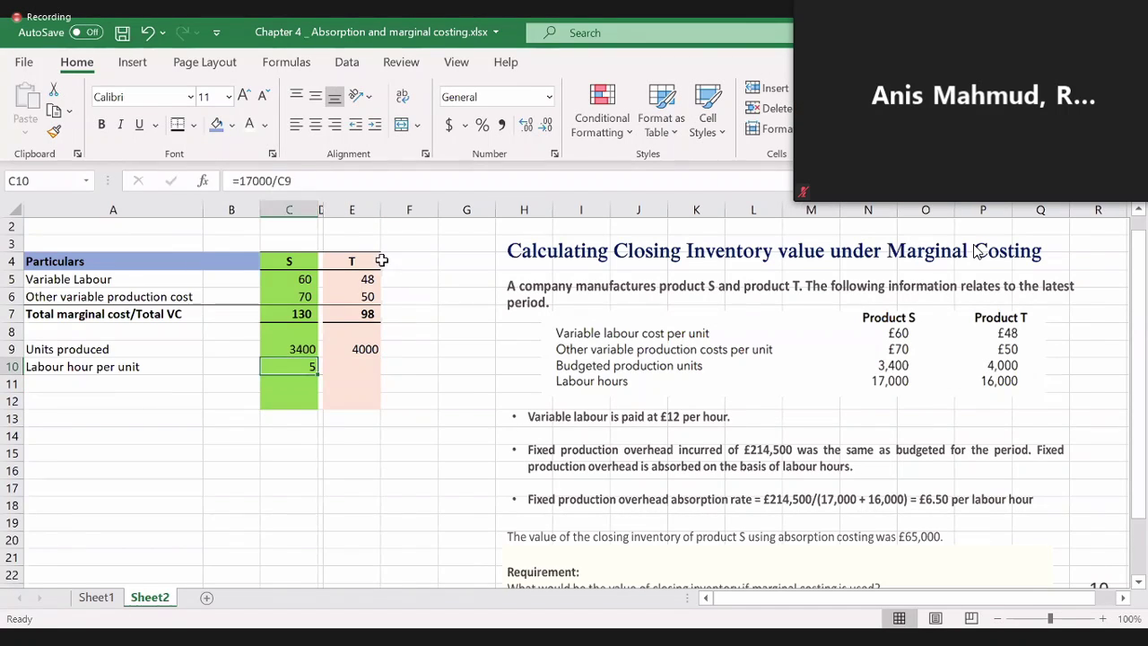
left_click(525, 124)
left_click(526, 124)
- Calculate product T's labour hours per unit in E10 with the formula =16000/E9
left_click(344, 373)
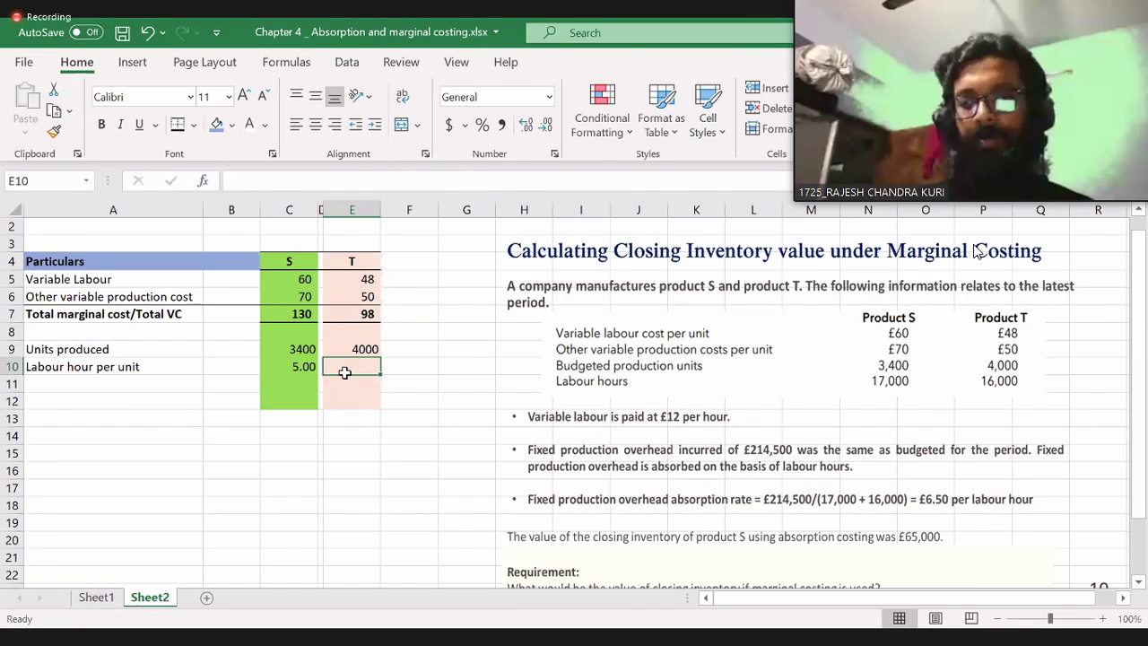
type("1")
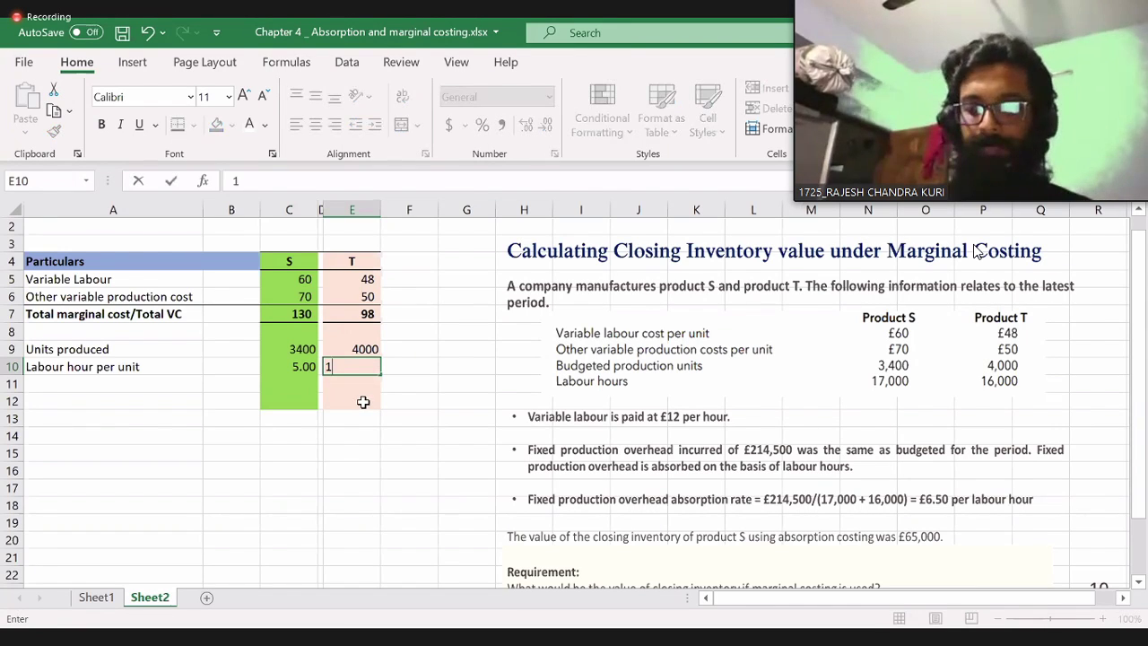
type("6000")
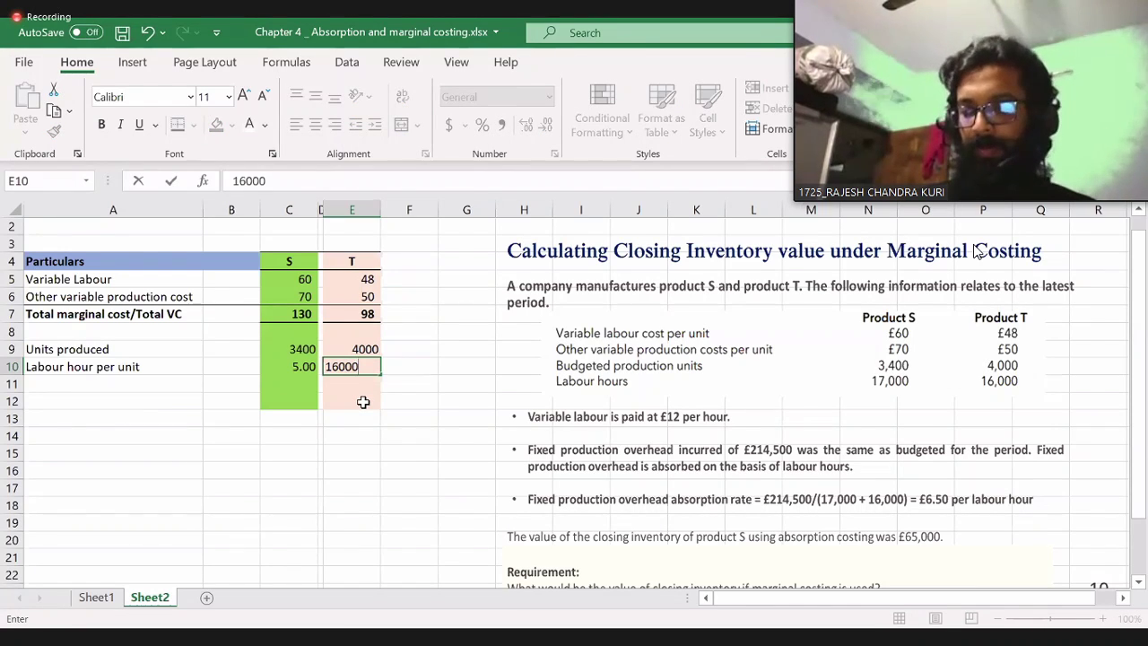
type("/")
key("Up")
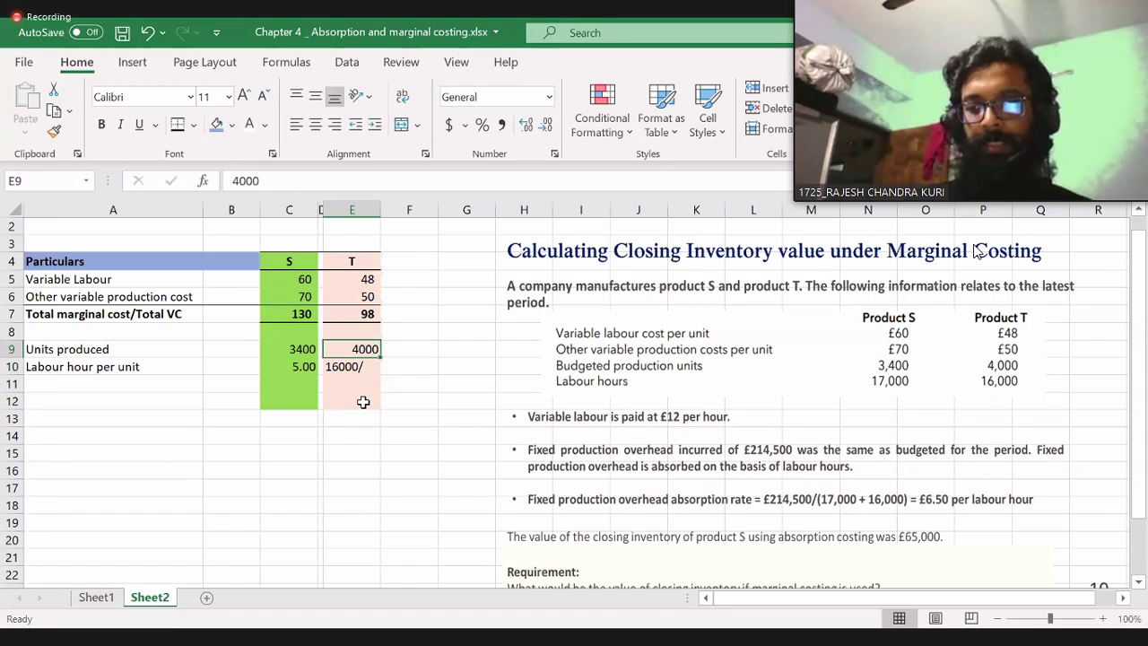
key("Down")
key("F2")
key("Left")
key("Left")
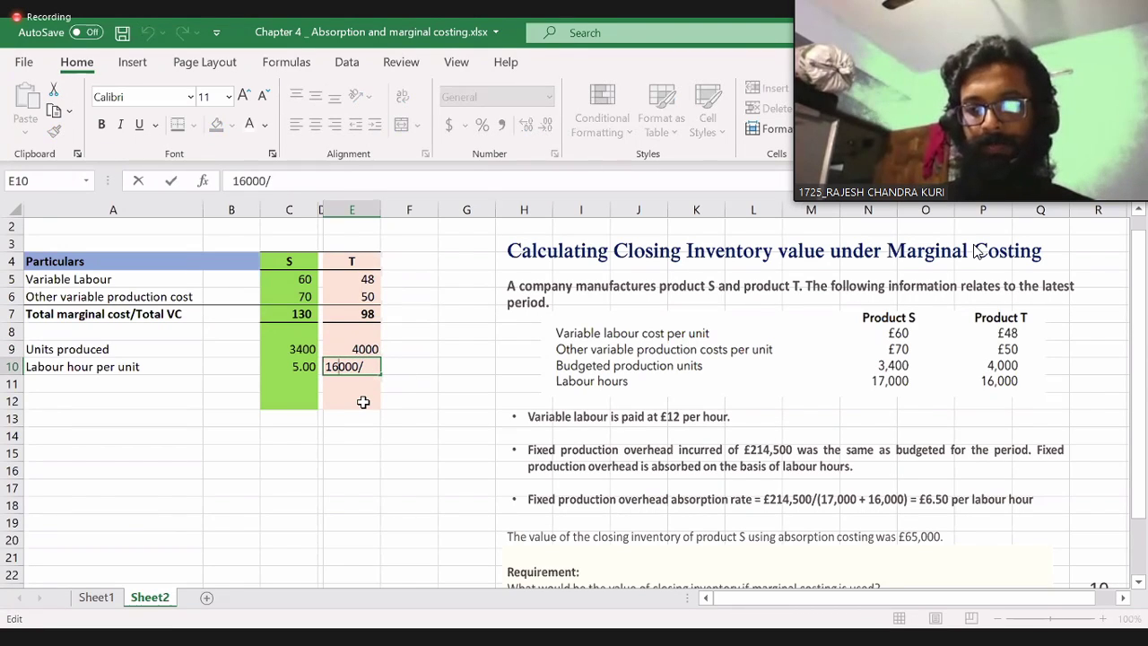
key("Home")
type("=")
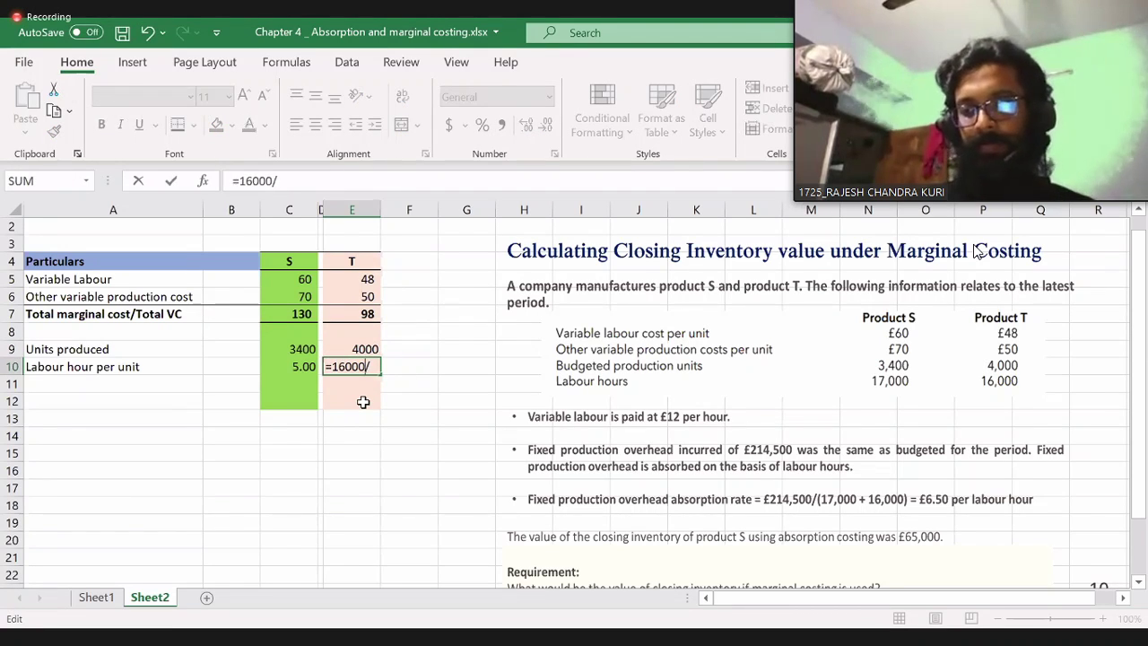
left_click(364, 349)
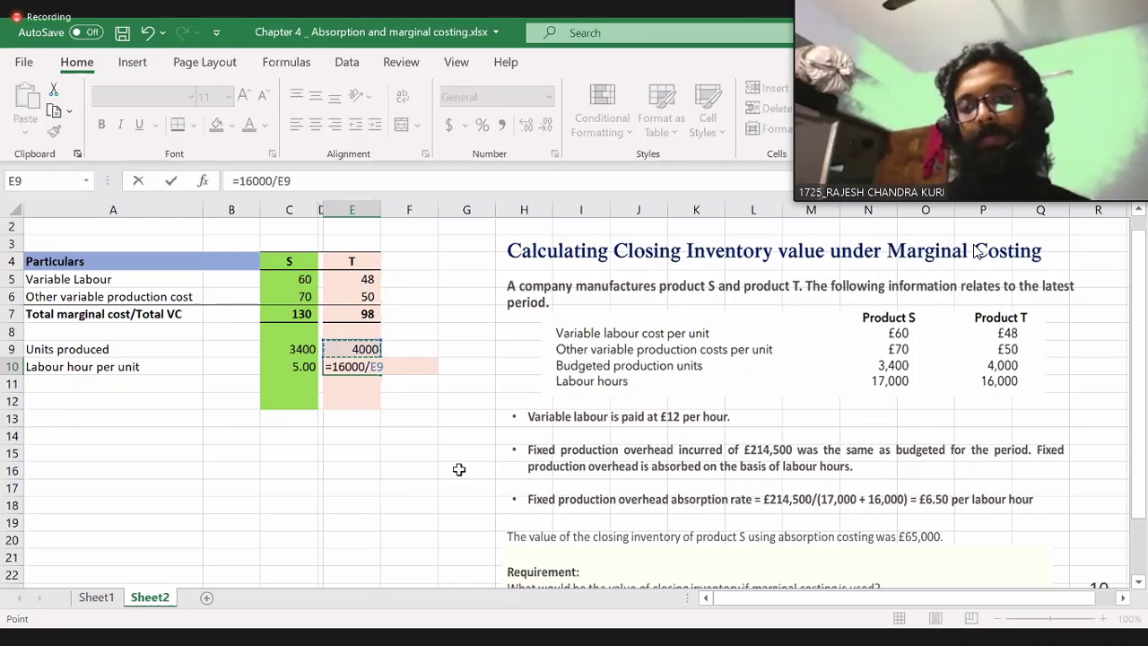
key("Return")
- Format product T's labour hour per unit in E10 to two decimal places
key("Up")
key("Left")
key("Left")
key("Right")
key("Right")
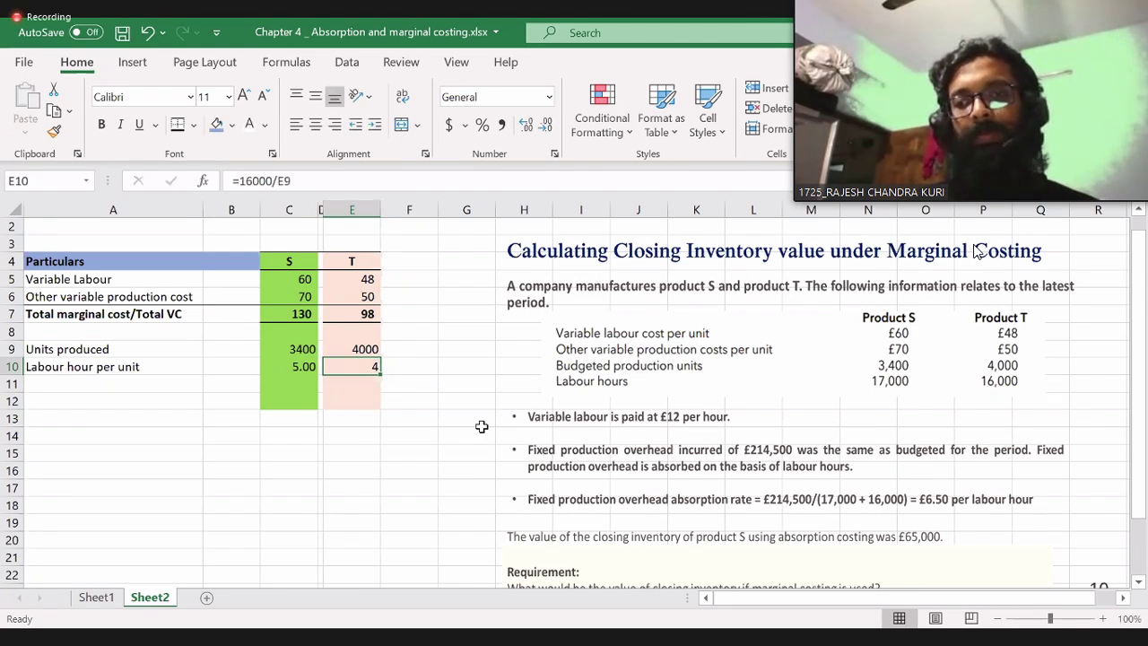
left_click(526, 125)
left_click(525, 125)
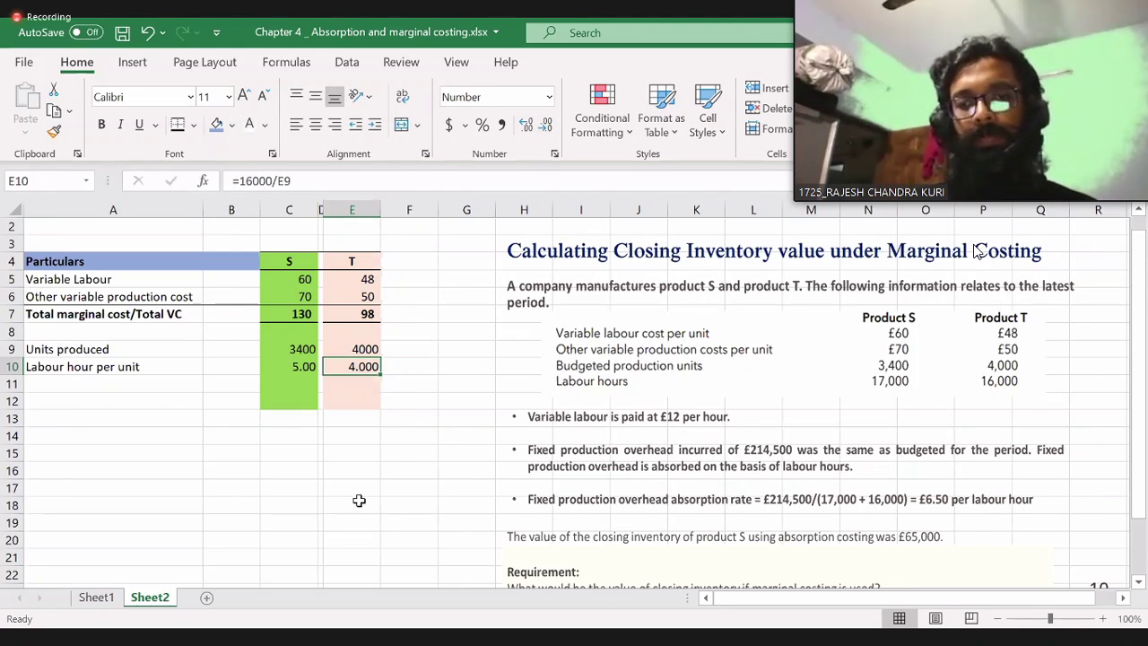
left_click(359, 501)
left_click(363, 368)
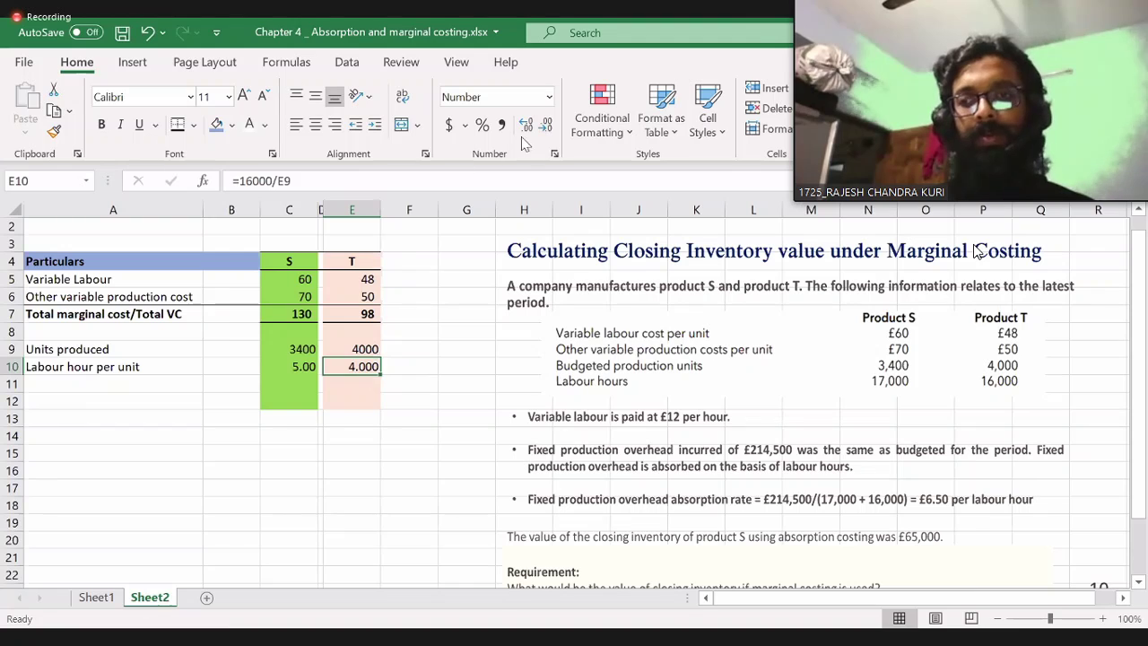
left_click(546, 125)
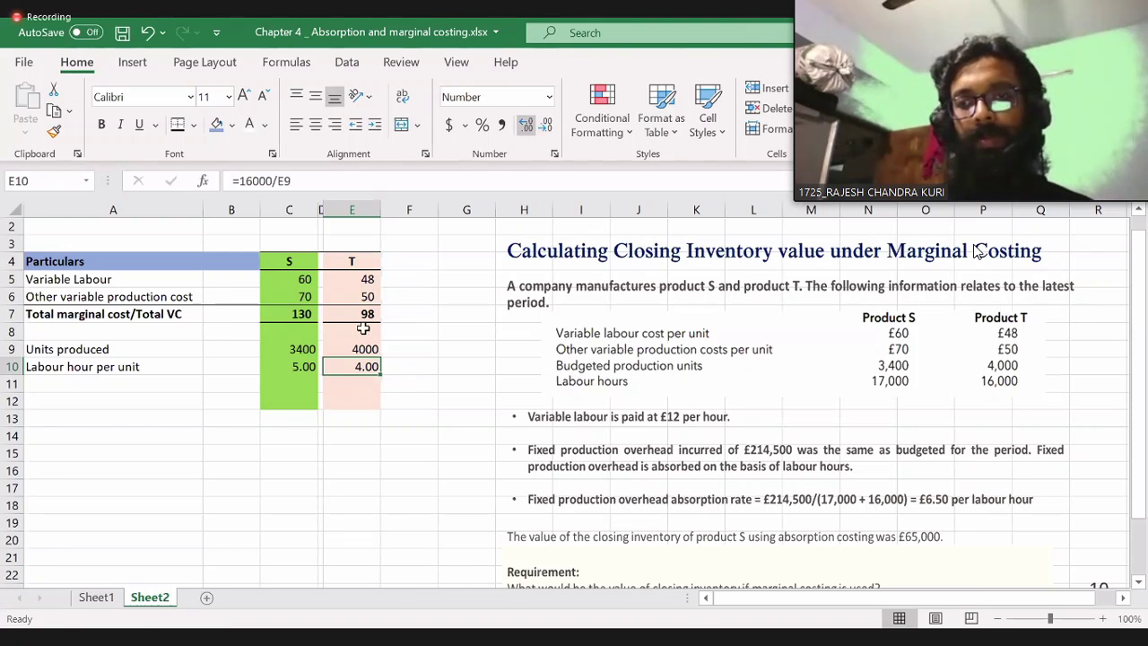
left_click(301, 367)
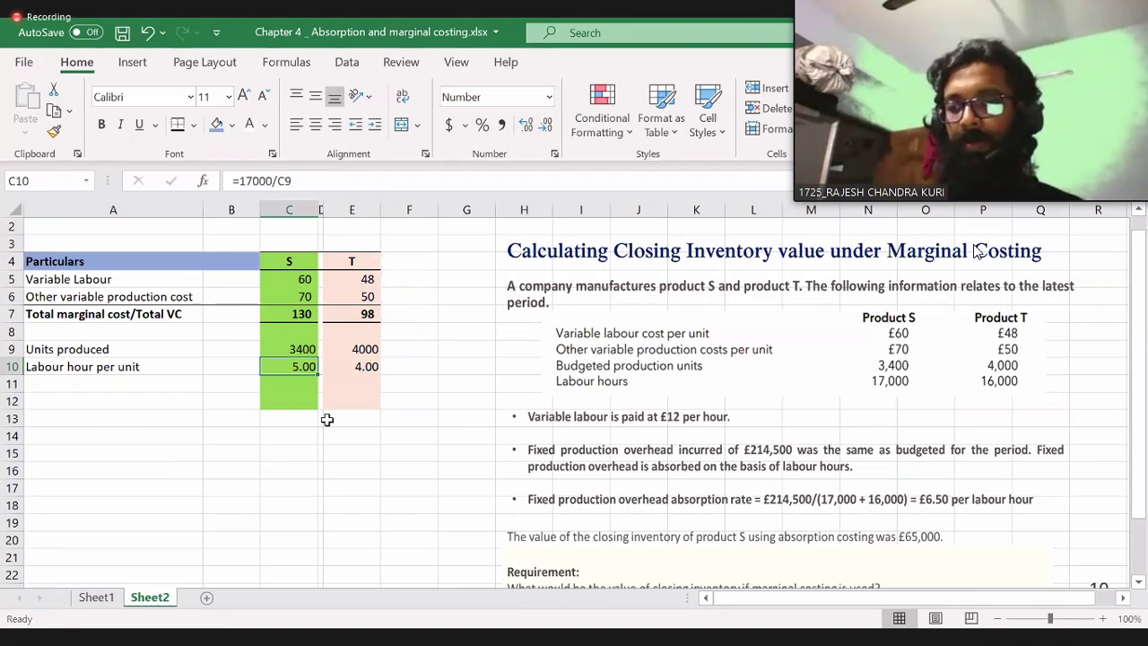
key("Down")
key("Left")
key("Left")
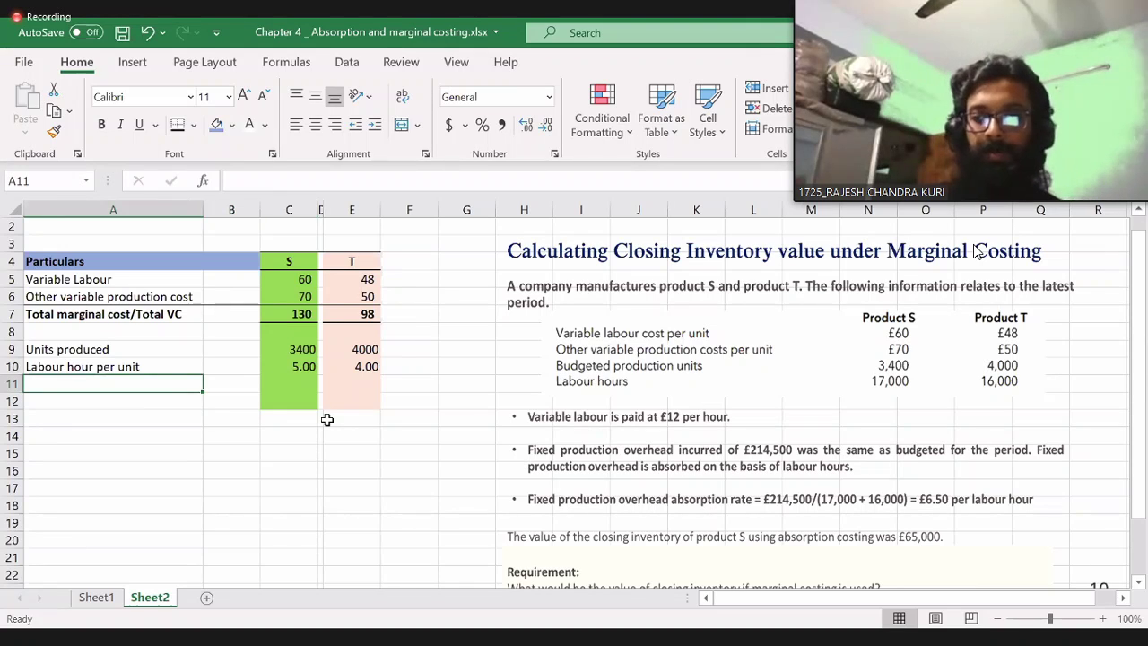
key("Down")
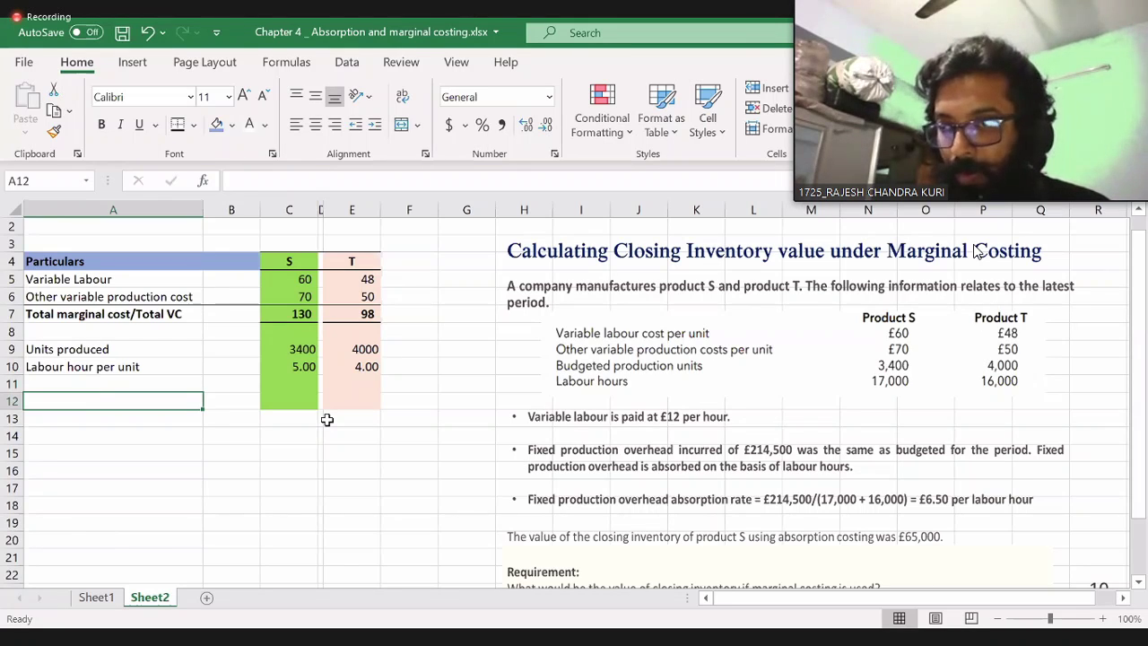
key("Up")
key("Up")
key("Right")
key("Right")
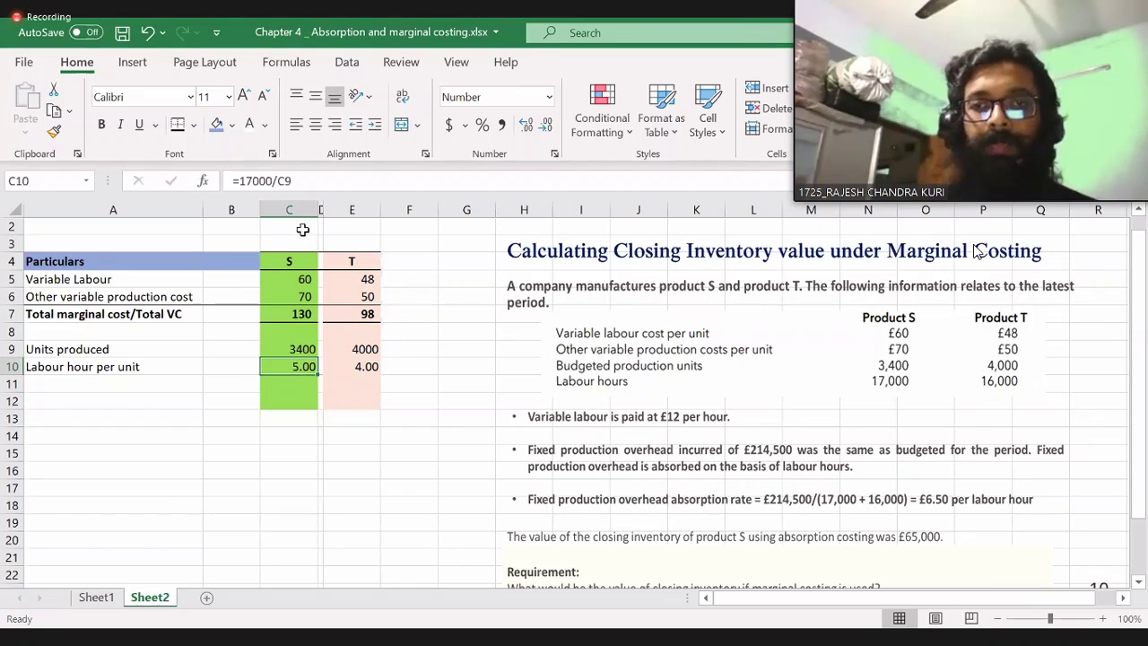
left_click_drag(253, 386, 372, 417)
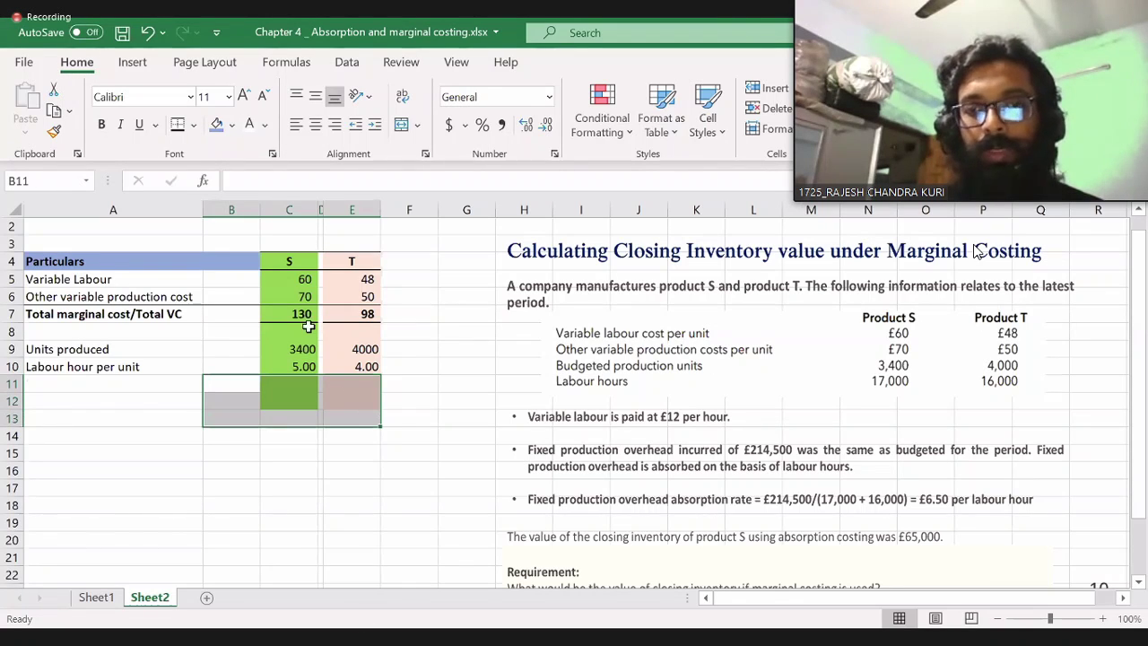
- Remove the fill colour from the blank cells C8:E8 and B11:E13 around the units and labour hour rows
left_click_drag(273, 332, 392, 330)
left_click(220, 124)
left_click(316, 414)
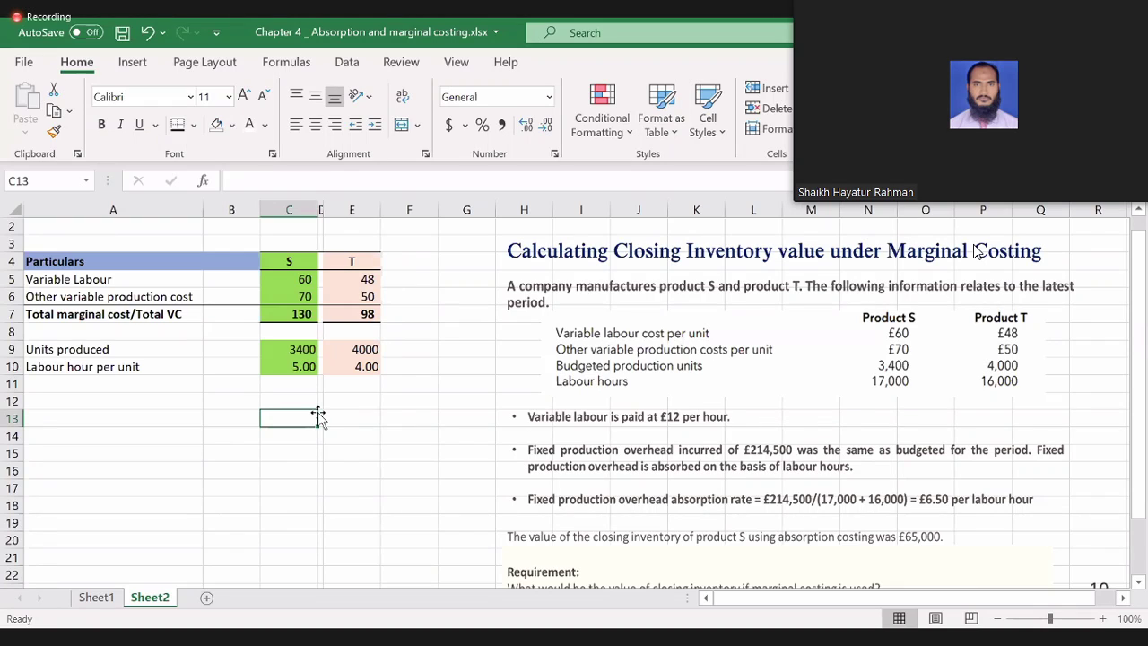
- Enter the label "Fixed production cost absorbed" in A12
key("Up")
key("Left")
key("Left")
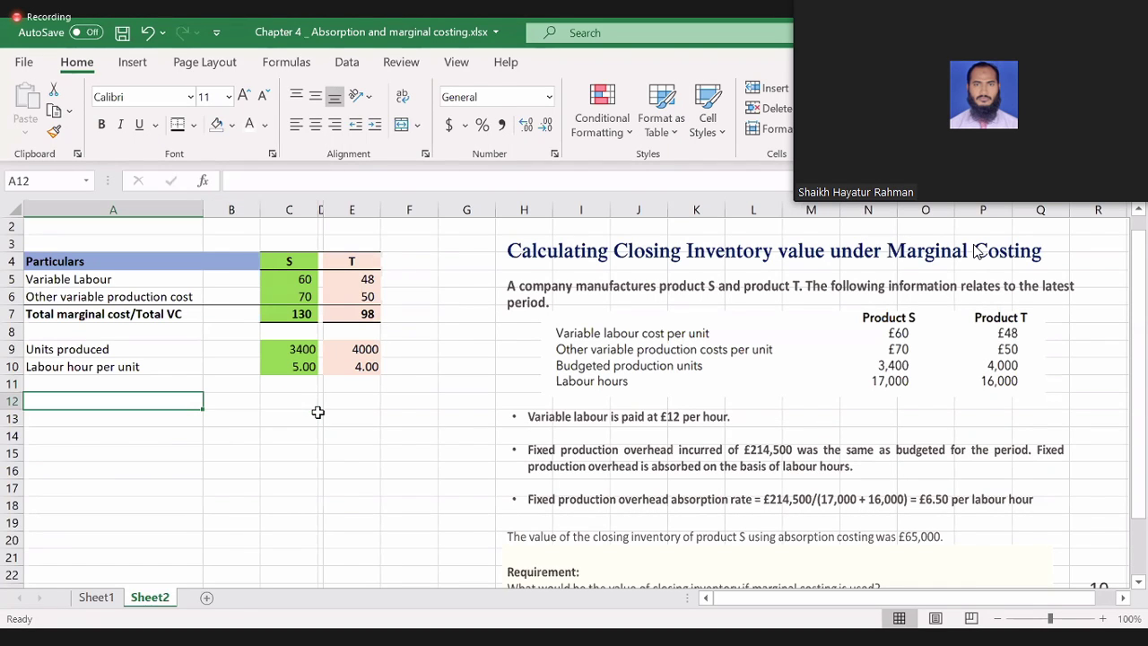
type("Fixe")
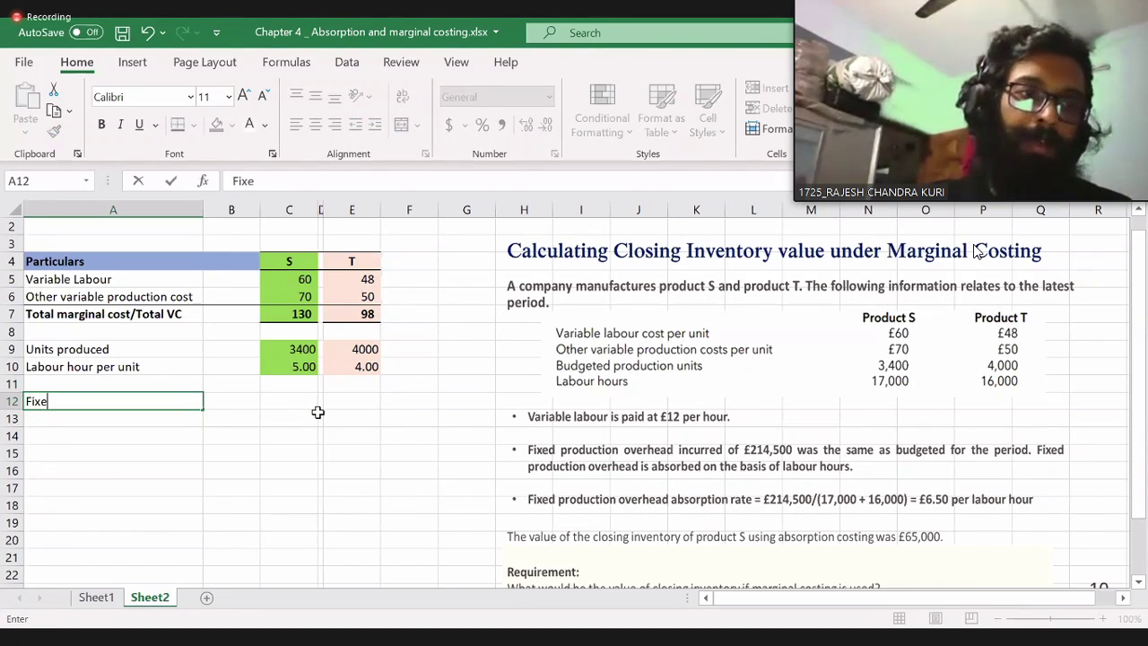
type("d cost")
key("BackSpace")
key("BackSpace")
key("BackSpace")
key("BackSpace")
type("pr")
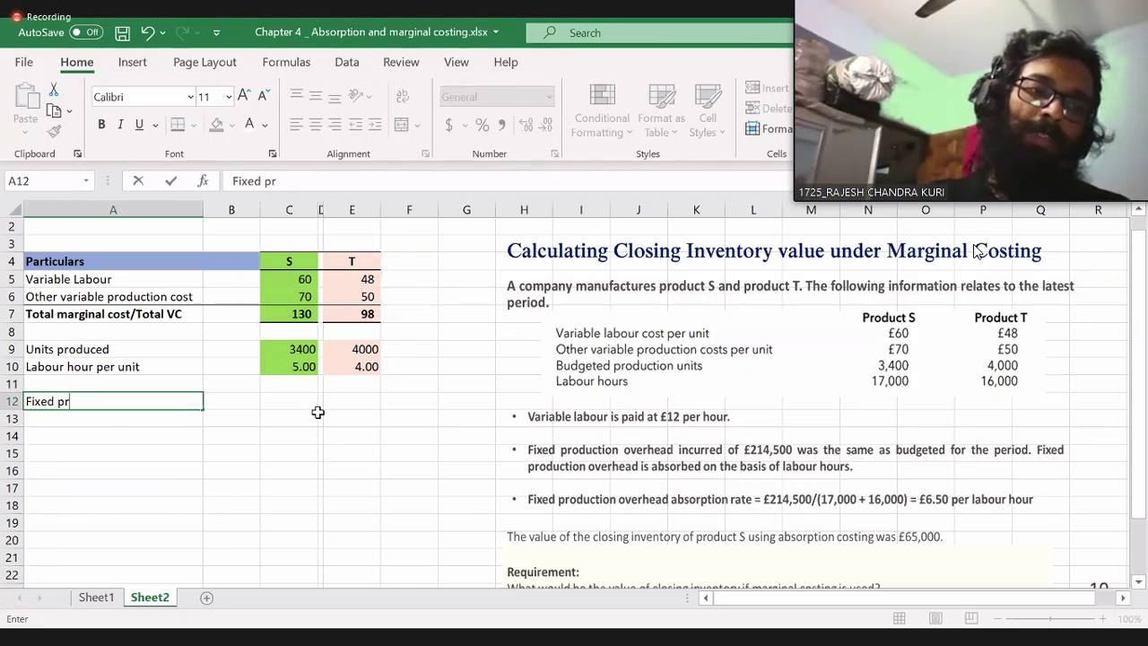
type("oduction cost a")
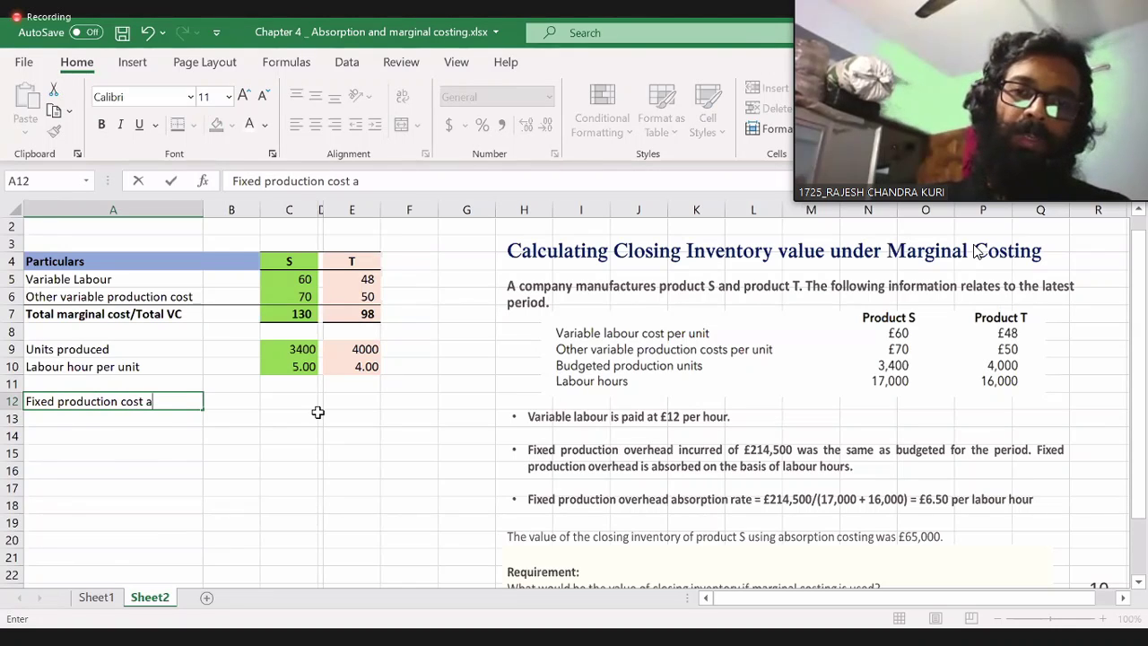
type("bsorbed")
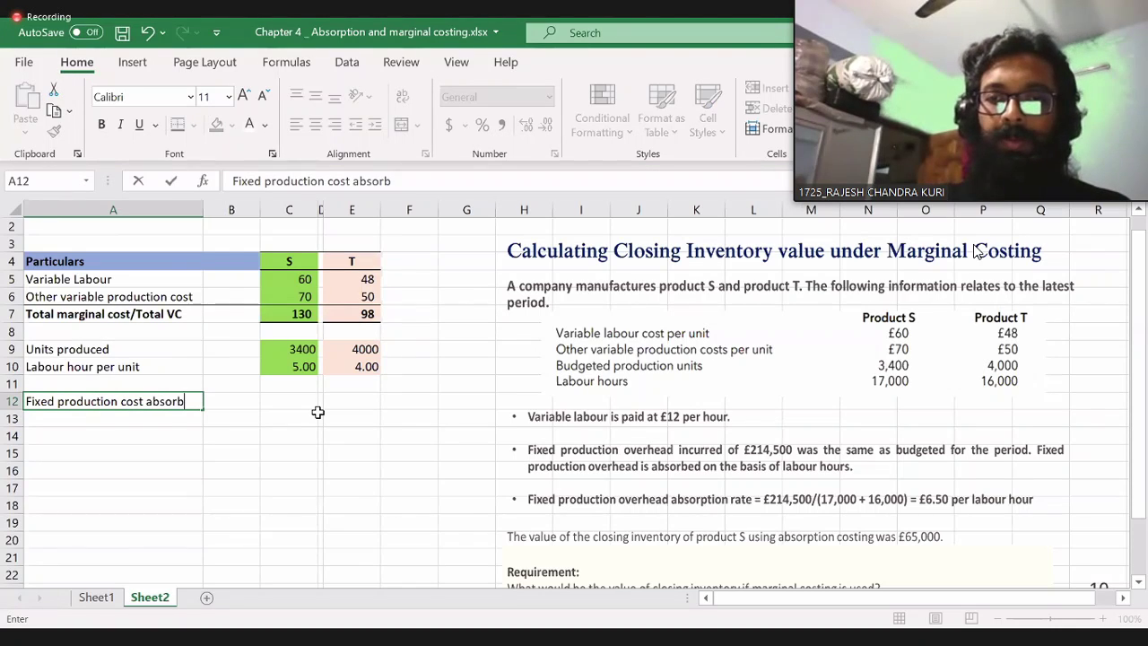
key("Return")
- Calculate product S's absorbed fixed production cost per unit in C12 with the formula =C10*6.5
key("Up")
key("Right")
key("Right")
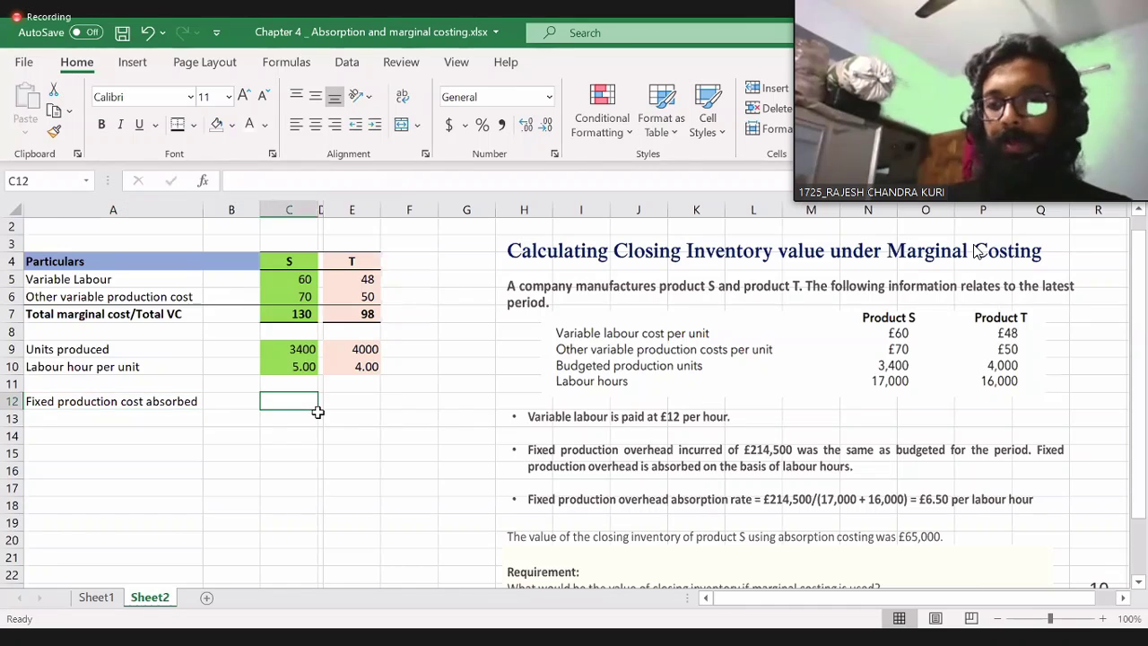
type("=")
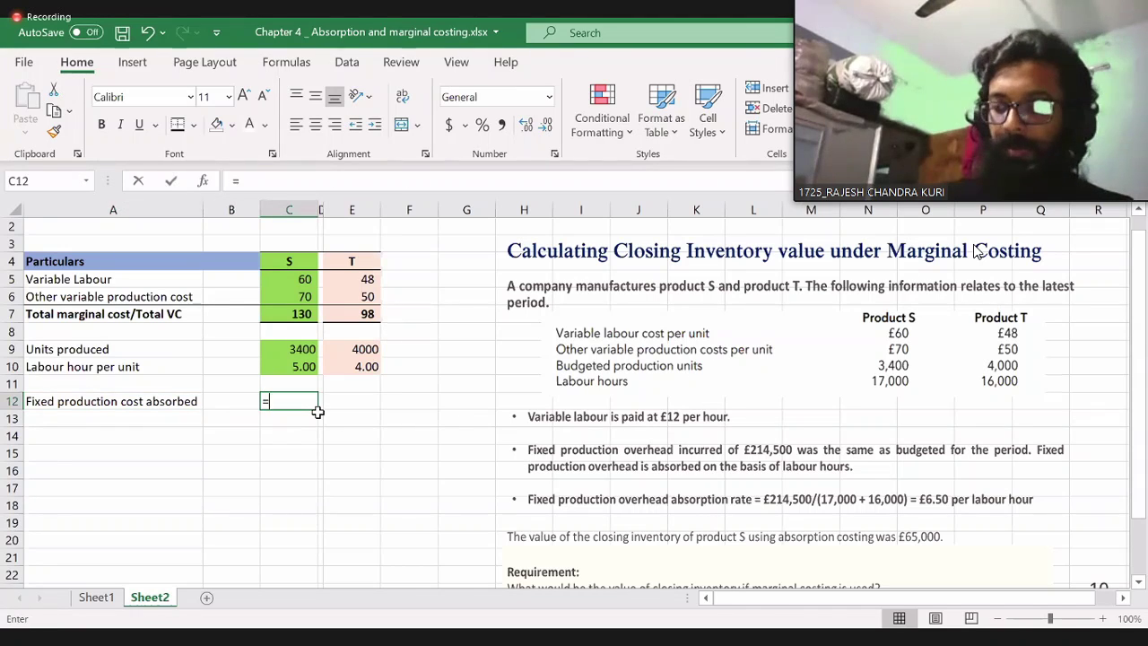
key("Up")
key("Up")
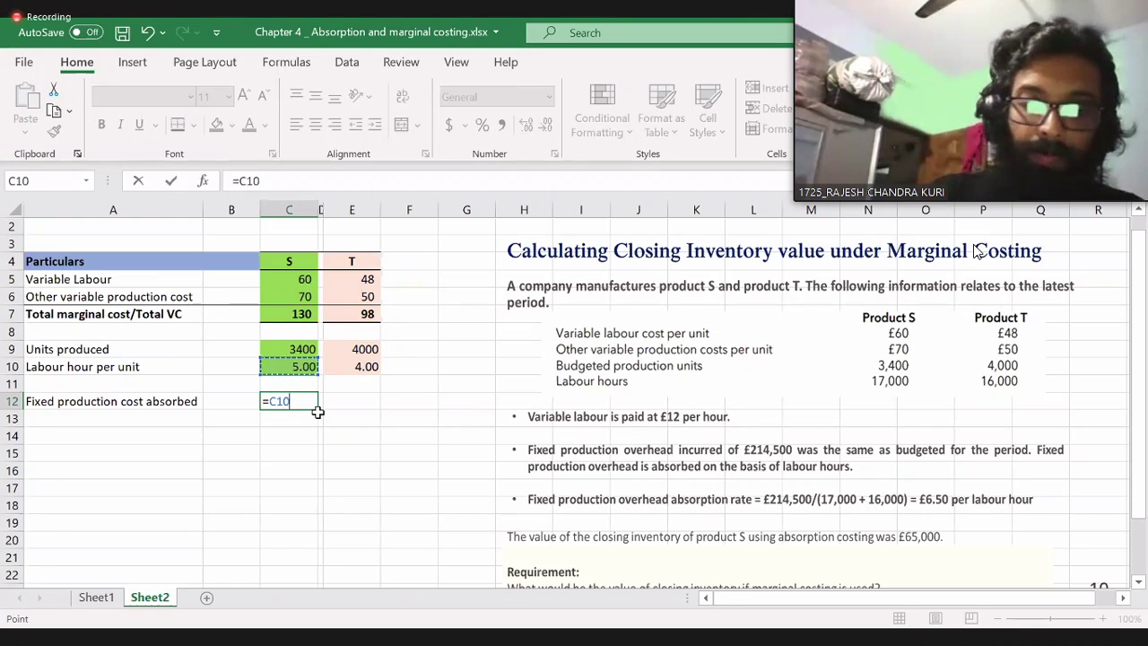
type("*6.45")
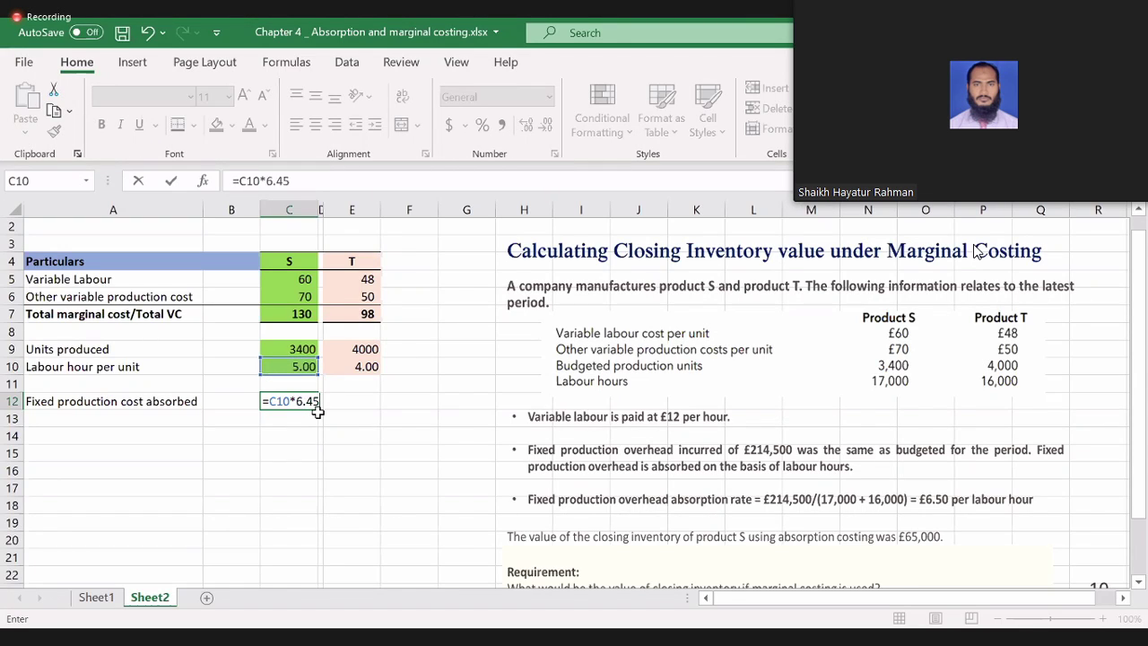
type("5")
key("ctrl+Return")
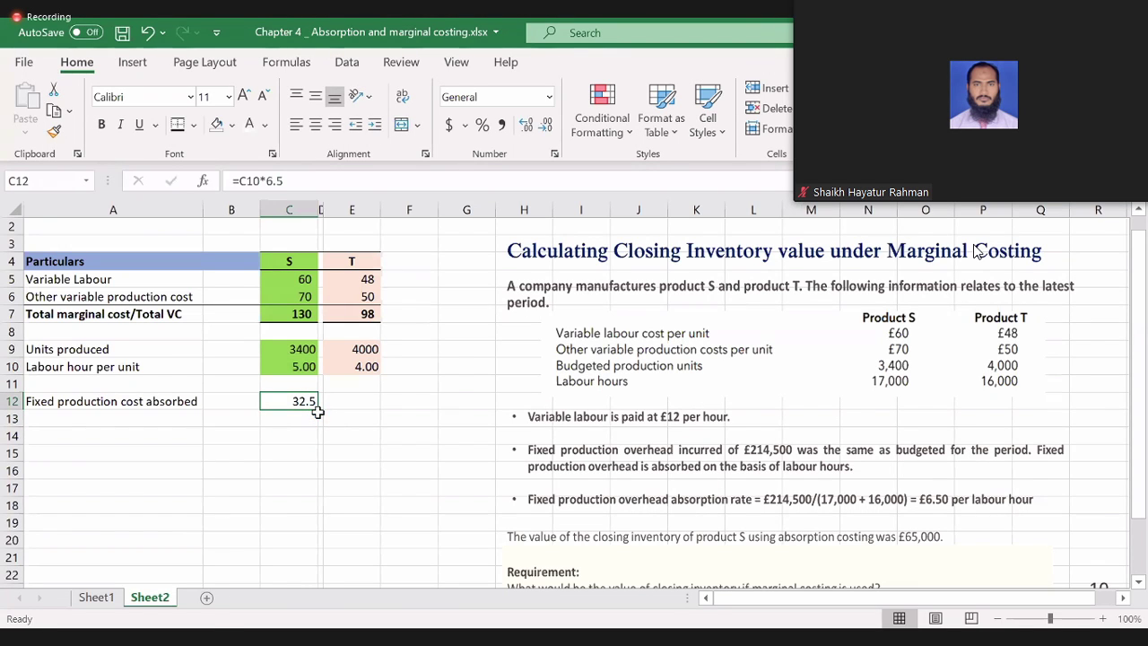
- Copy product S's absorbed fixed cost formula from C12 to E12 for product T and check its cell reference
key("ctrl+c")
key("Right")
key("Right")
key("Return")
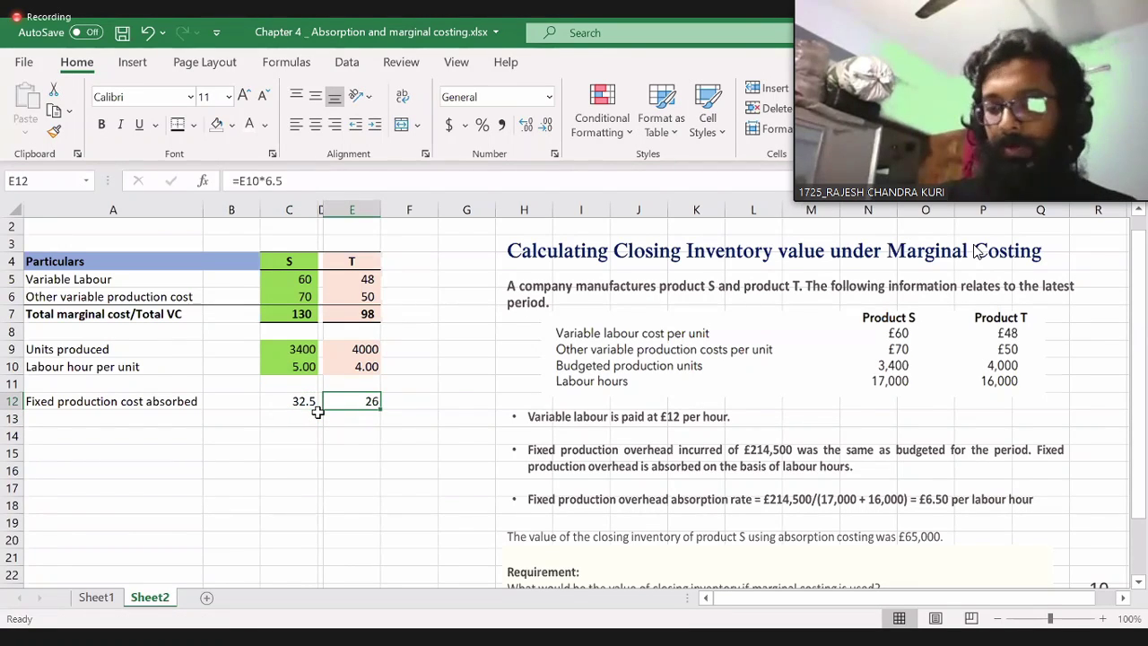
key("F2")
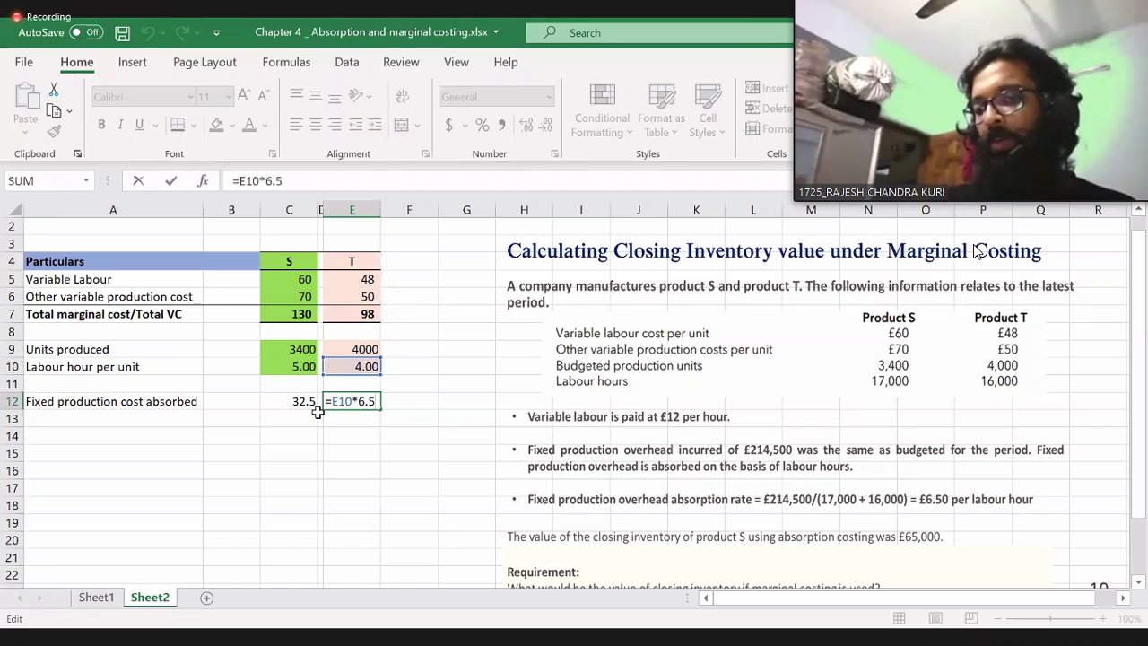
key("Return")
key("Up")
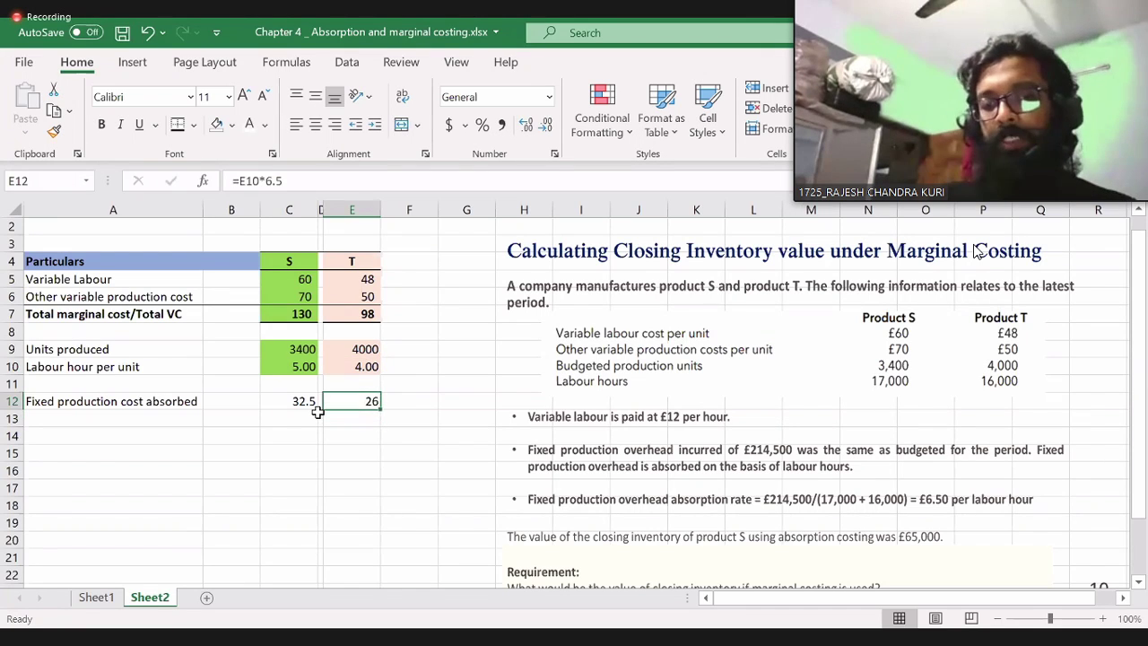
- Compare the fixed production cost absorbed formulas in C12 and E12 and the cells they refer to
key("Left")
key("Left")
key("Left")
key("Right")
key("F2")
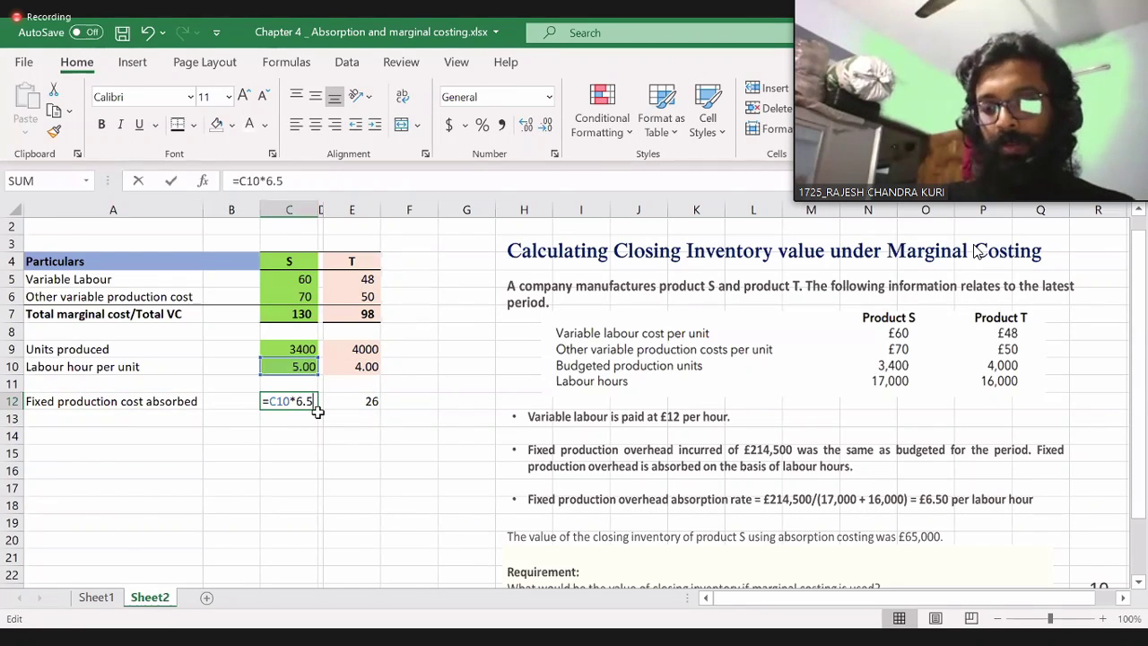
key("Escape")
key("Right")
key("Right")
key("Left")
key("Left")
key("F2")
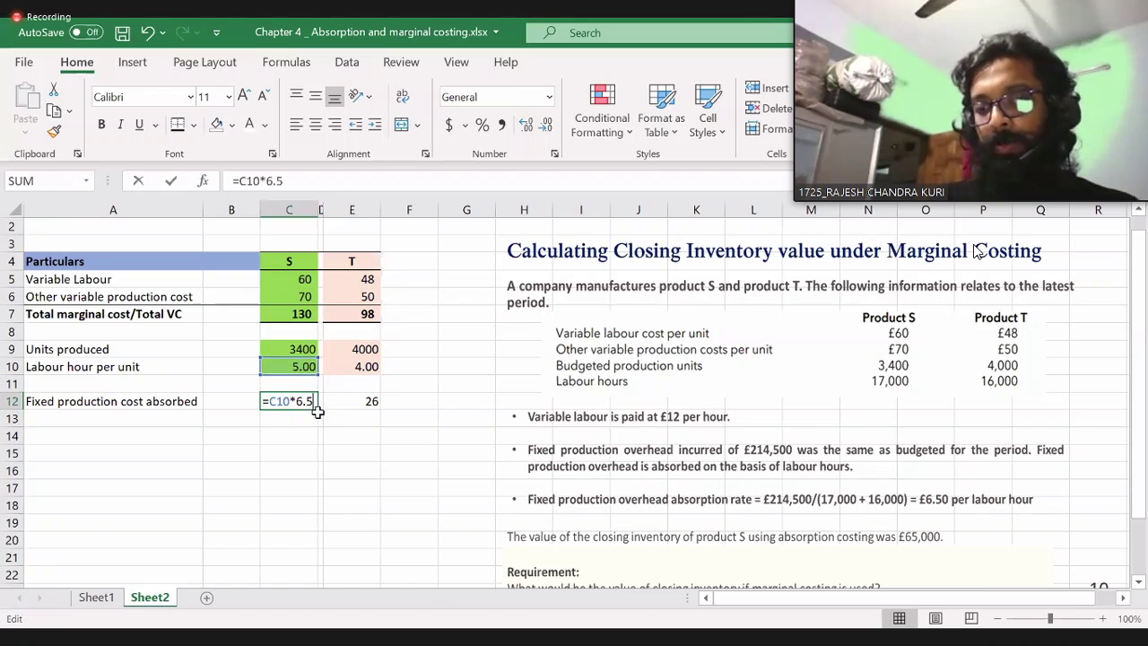
key("Escape")
key("Right")
key("Right")
key("F2")
key("Escape")
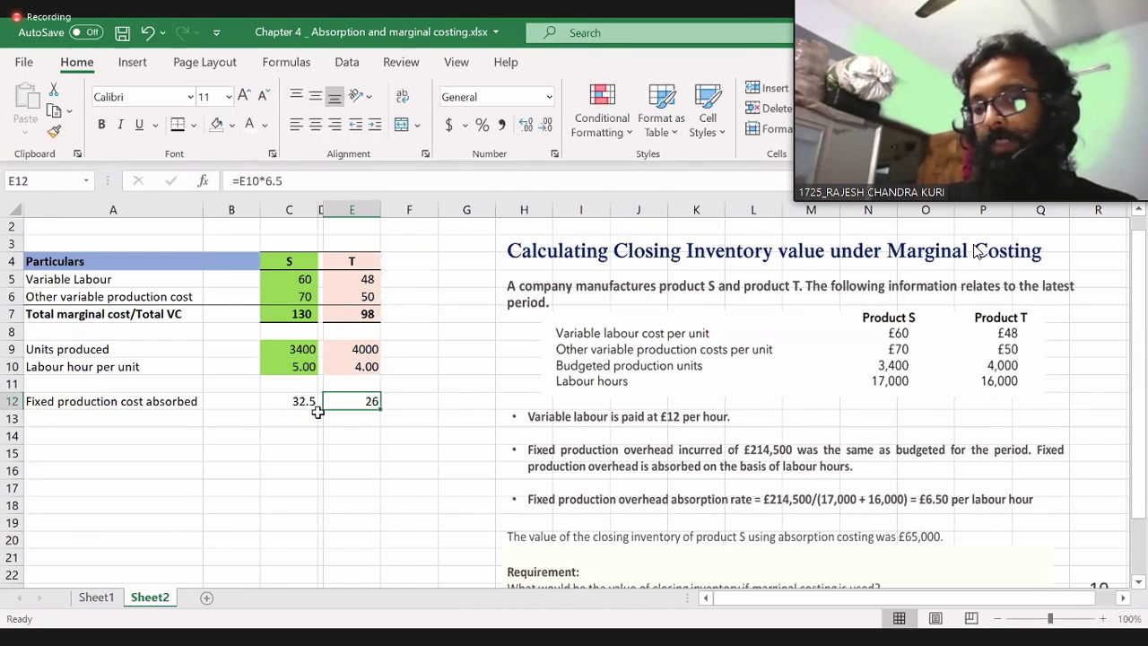
key("Left")
key("Left")
key("F2")
key("Escape")
key("Right")
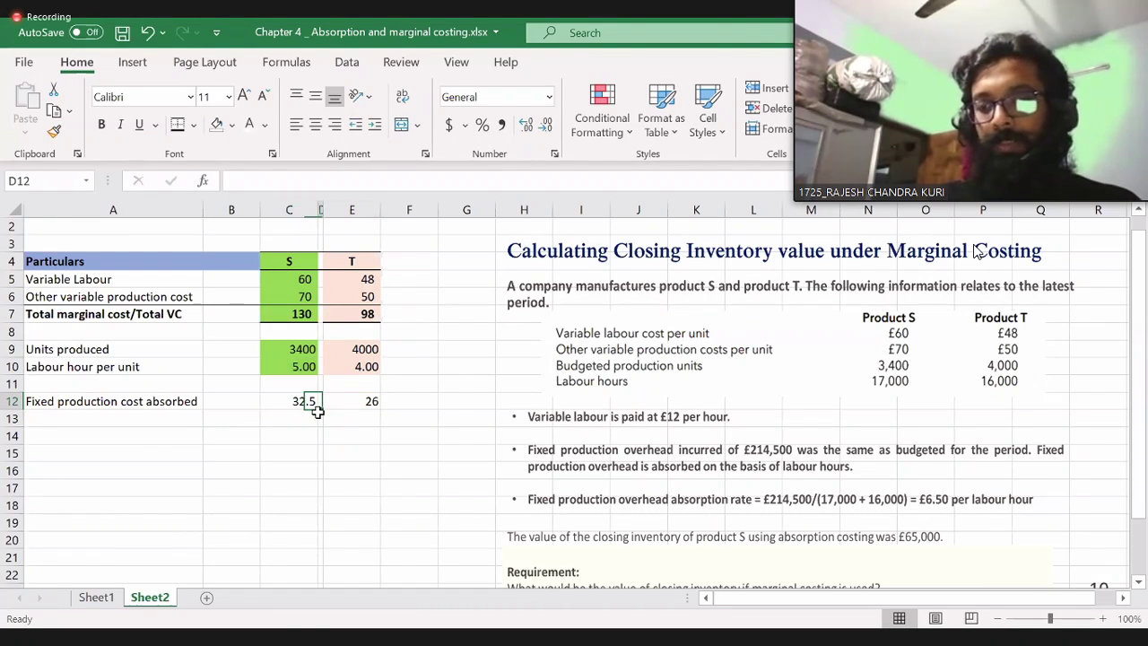
- Format product T's absorbed fixed production cost in E12 to two decimal places
key("Right")
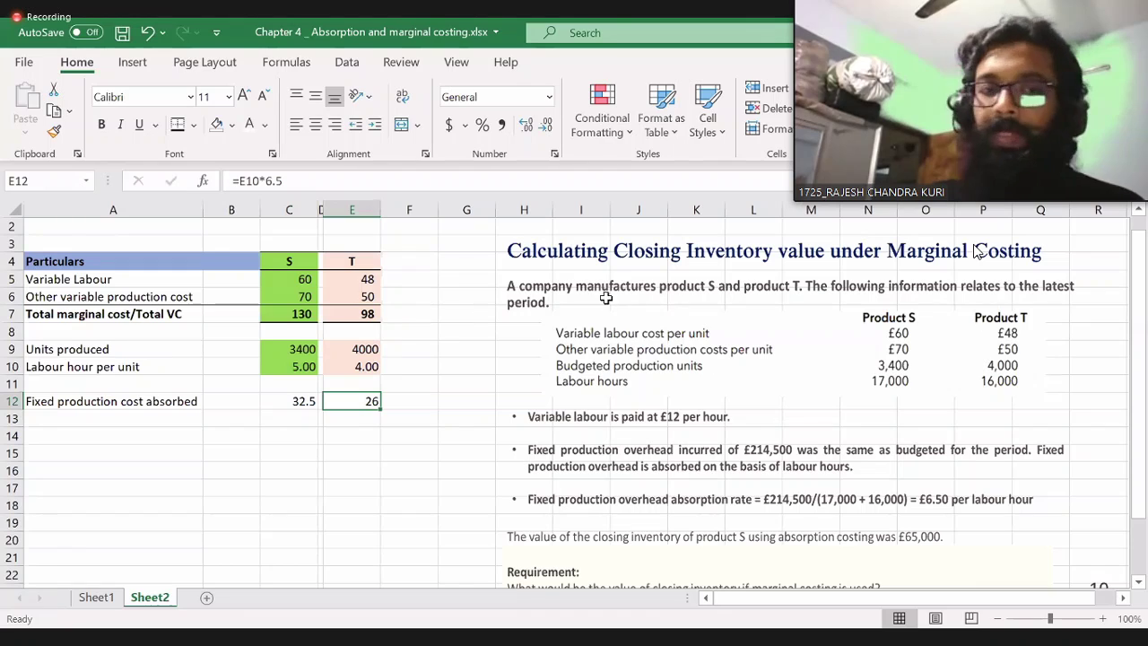
left_click(526, 125)
left_click(526, 125)
left_click(526, 124)
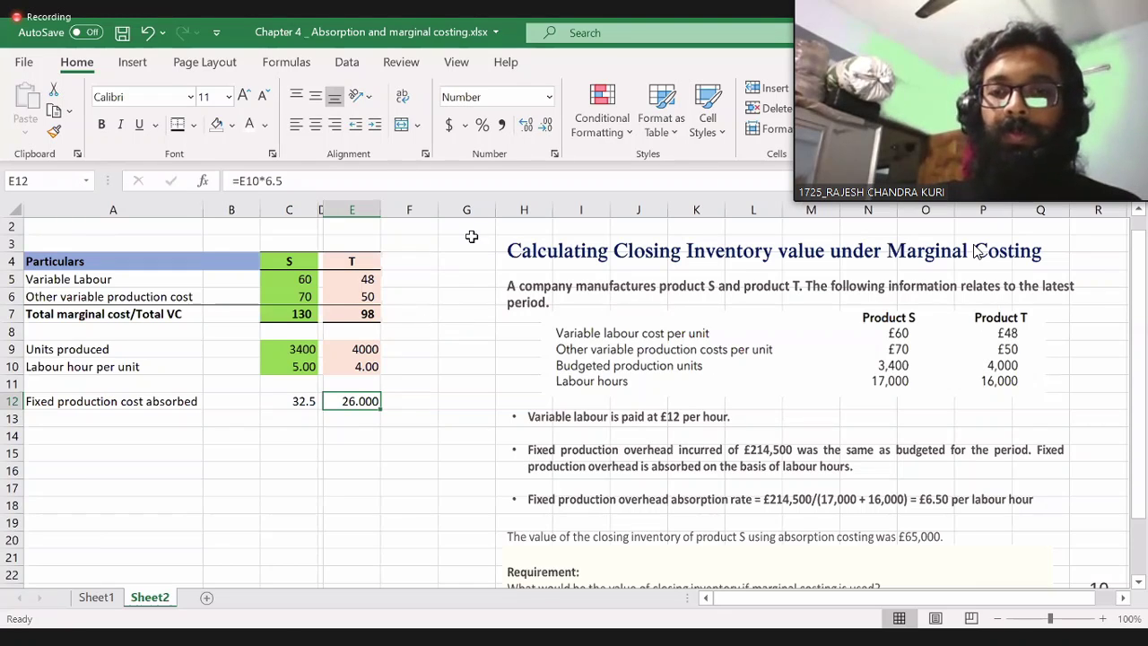
left_click(546, 124)
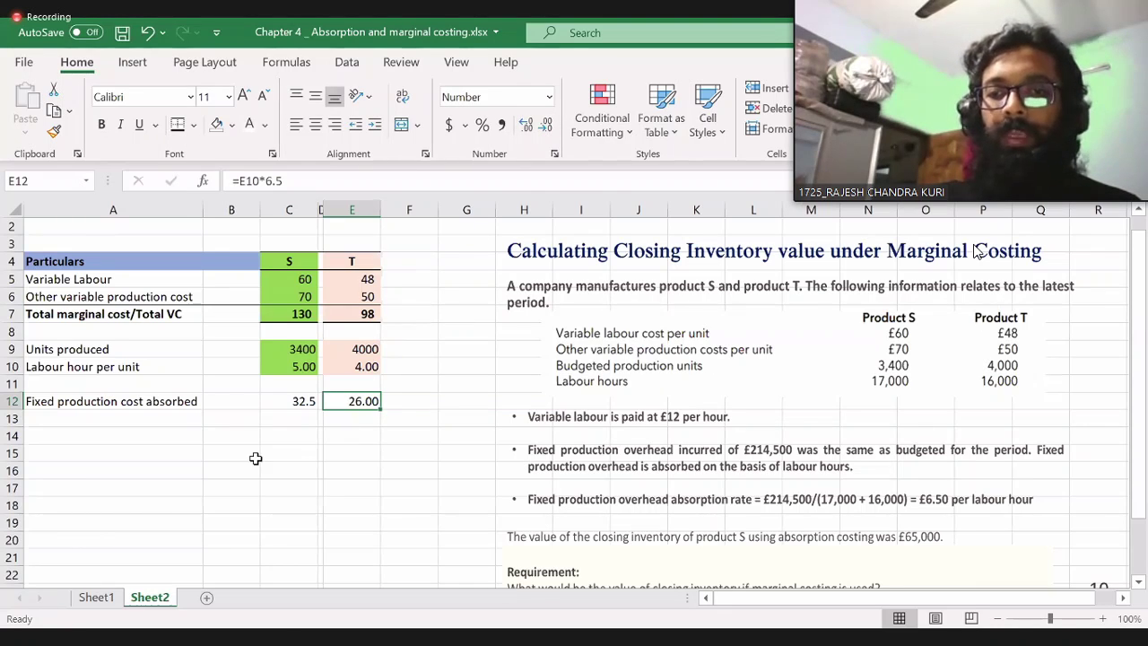
left_click_drag(269, 453, 201, 448)
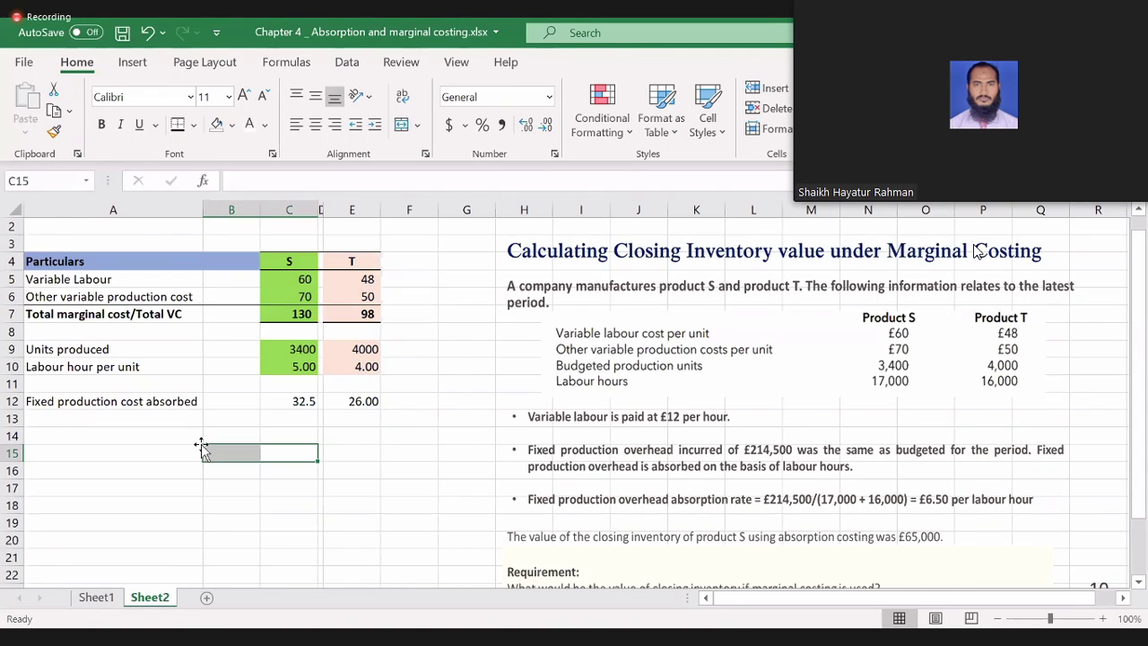
- Format the units produced in C9:E9 with a thousands separator and no decimal places
left_click(300, 349)
left_click(362, 345, "shift")
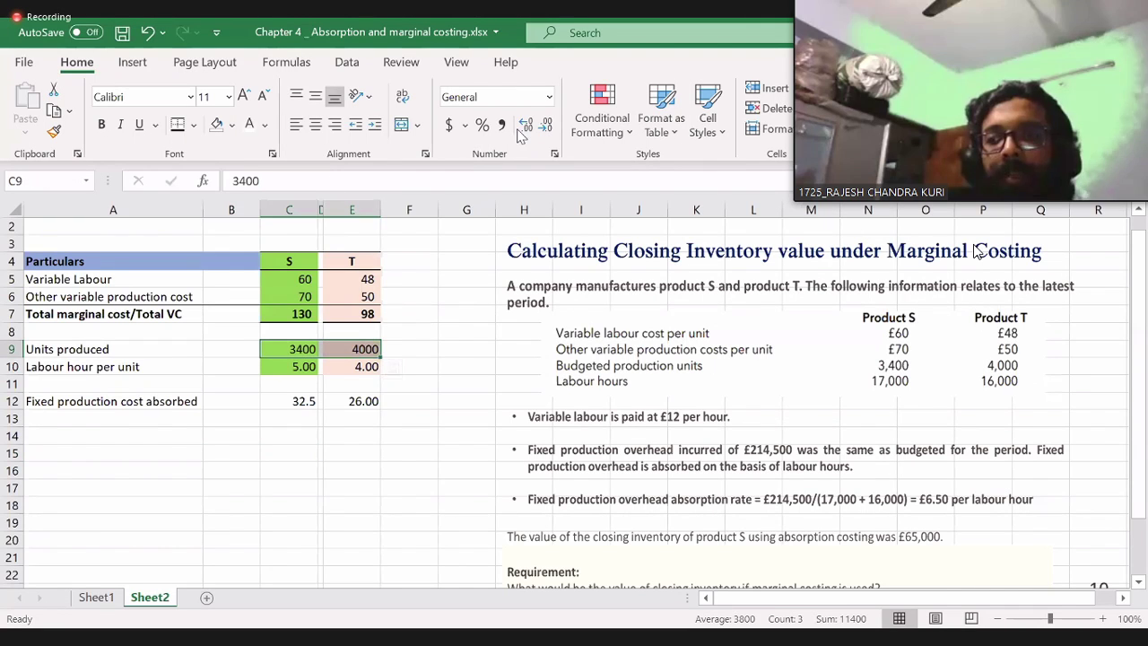
left_click(503, 124)
left_click(542, 126)
left_click(542, 125)
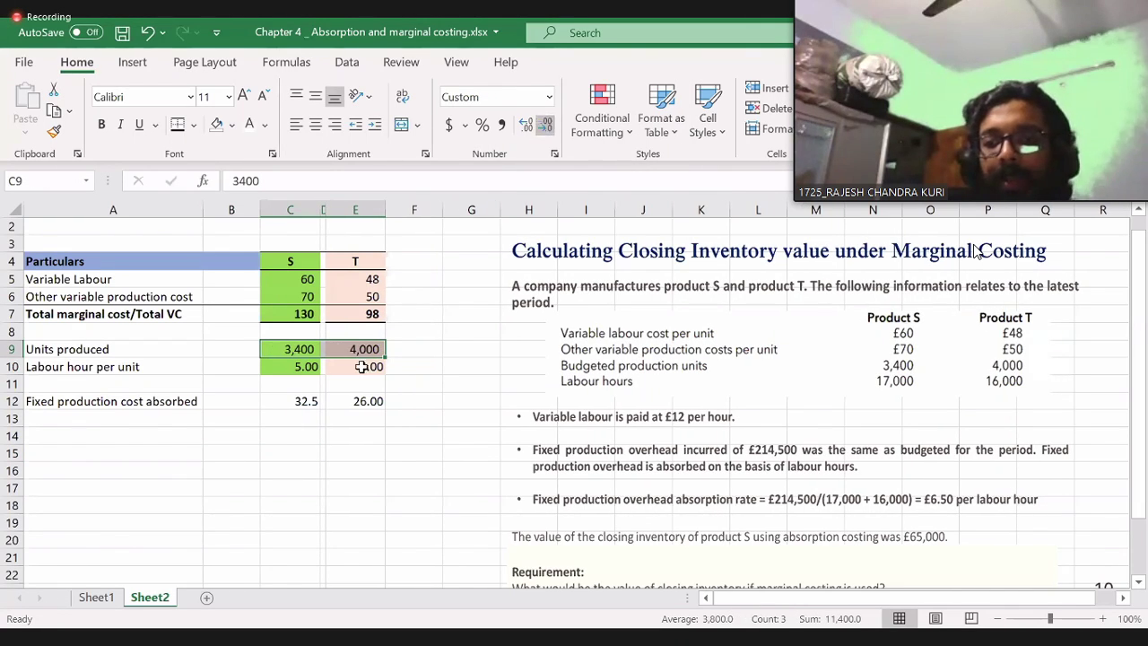
left_click(292, 468)
- Examine product S's units produced and the labour hour per unit formula in C10 alongside the problem data
left_click(72, 365)
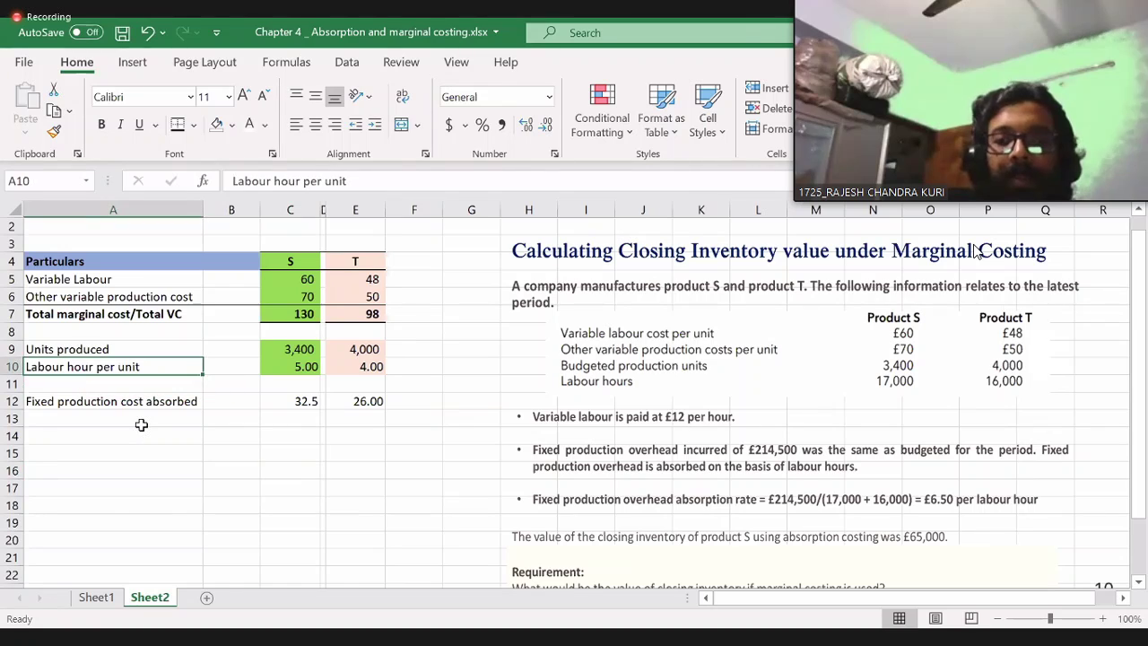
key("Up")
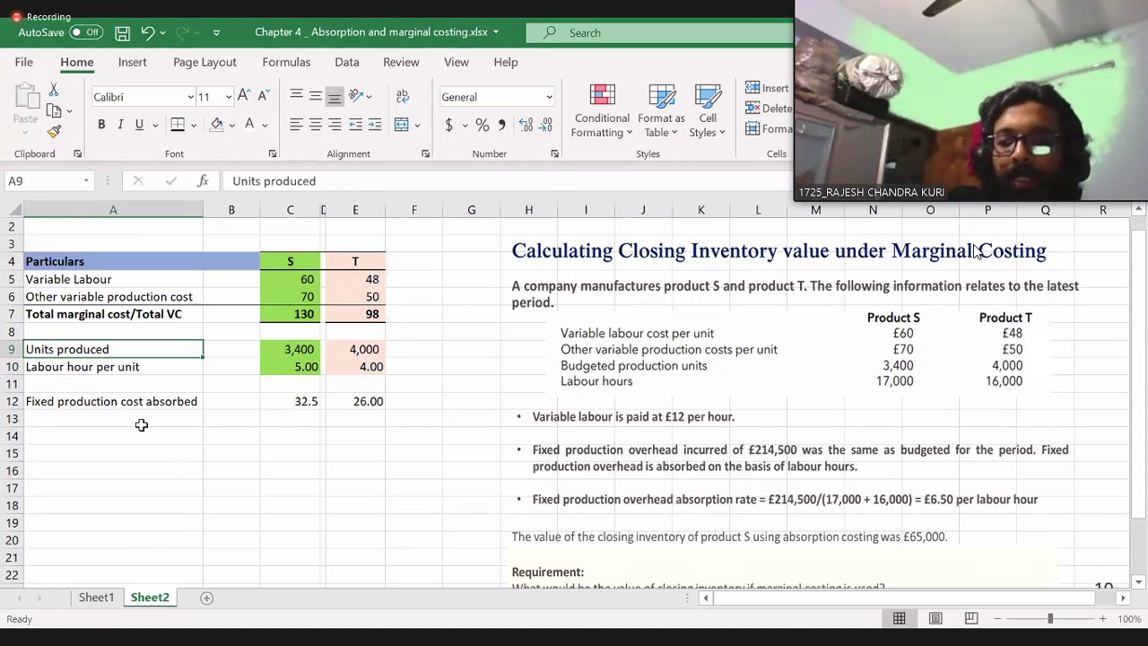
key("Right")
key("Right")
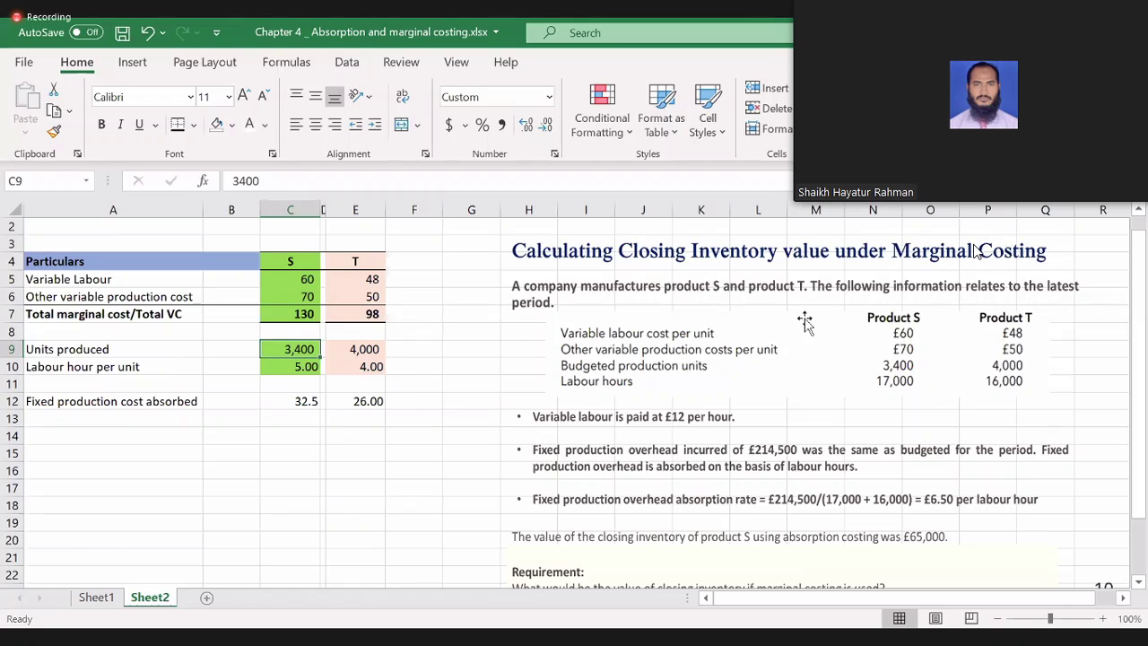
left_click(901, 377)
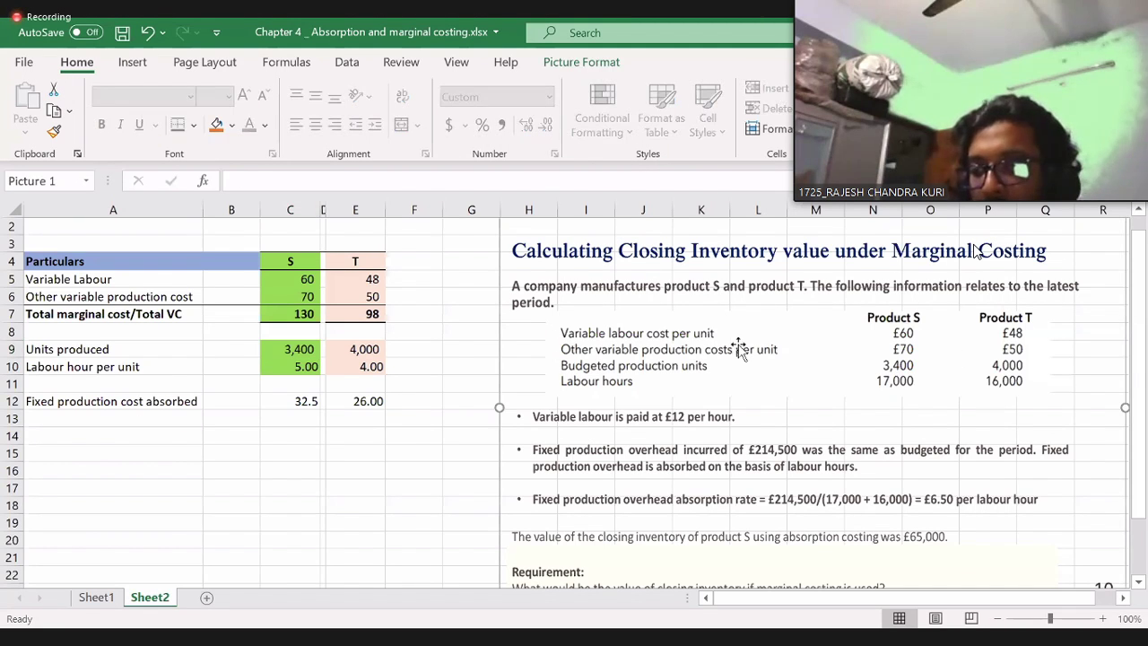
left_click(289, 376)
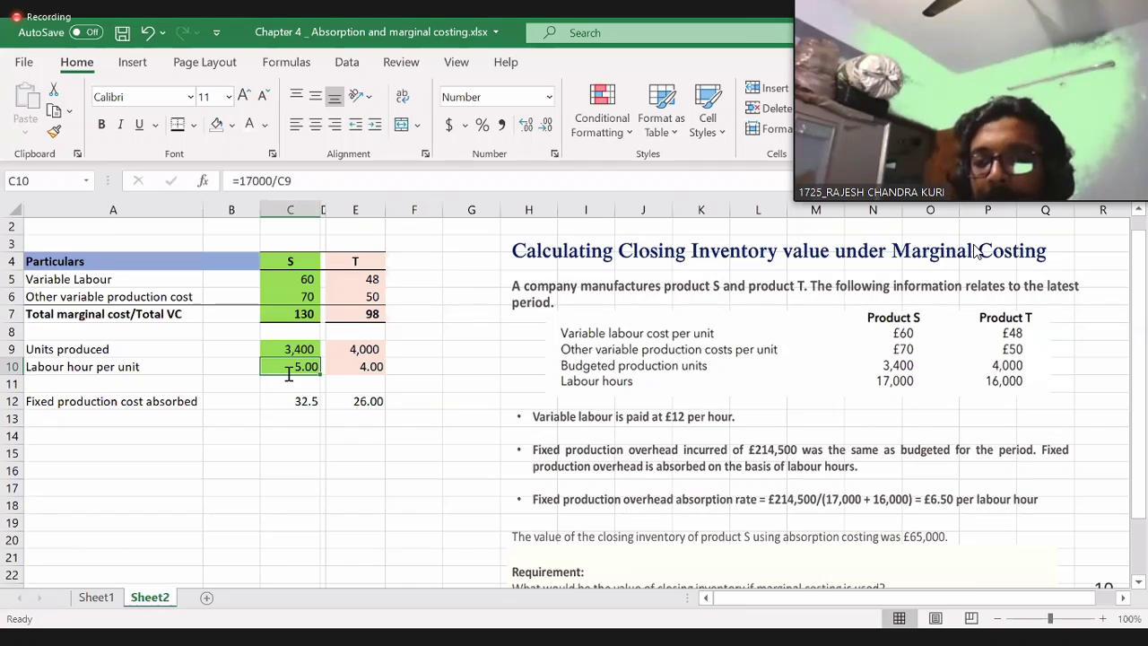
double_click(289, 375)
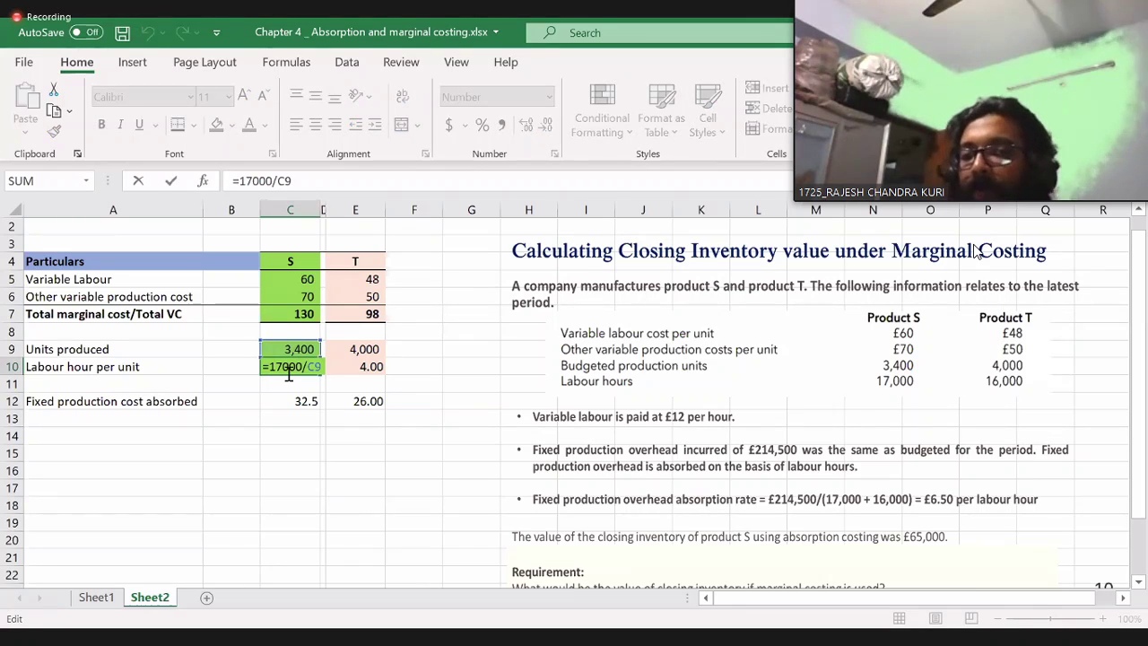
key("Escape")
- Examine product T's units produced in E9 and the labour hour per unit formula in E10
key("Right")
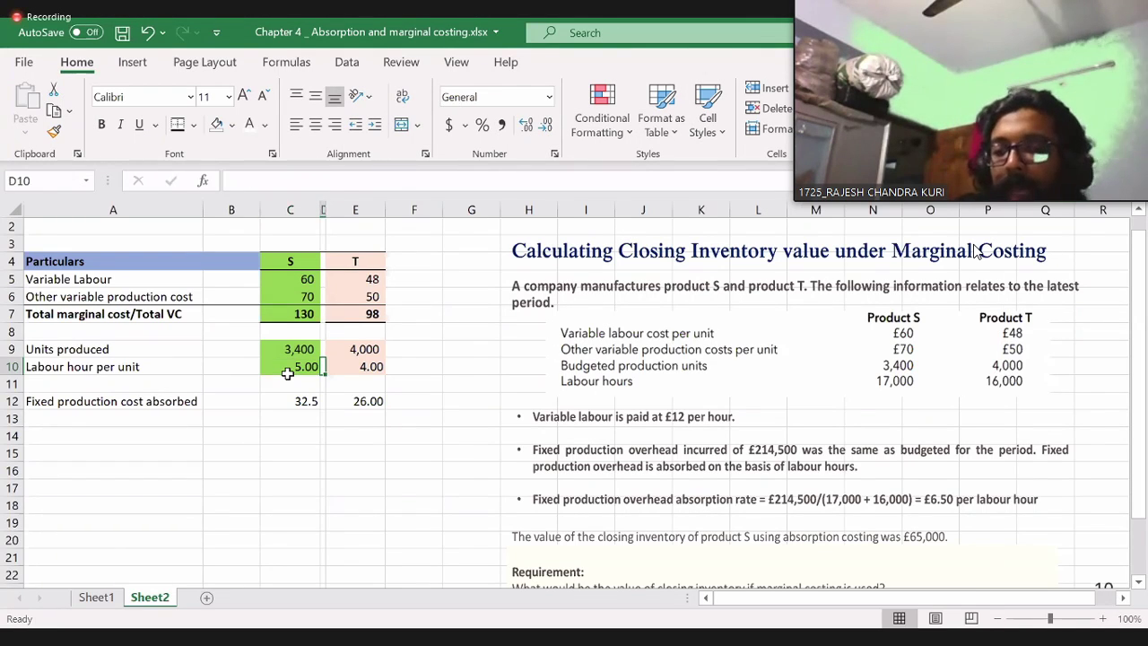
key("Right")
key("Up")
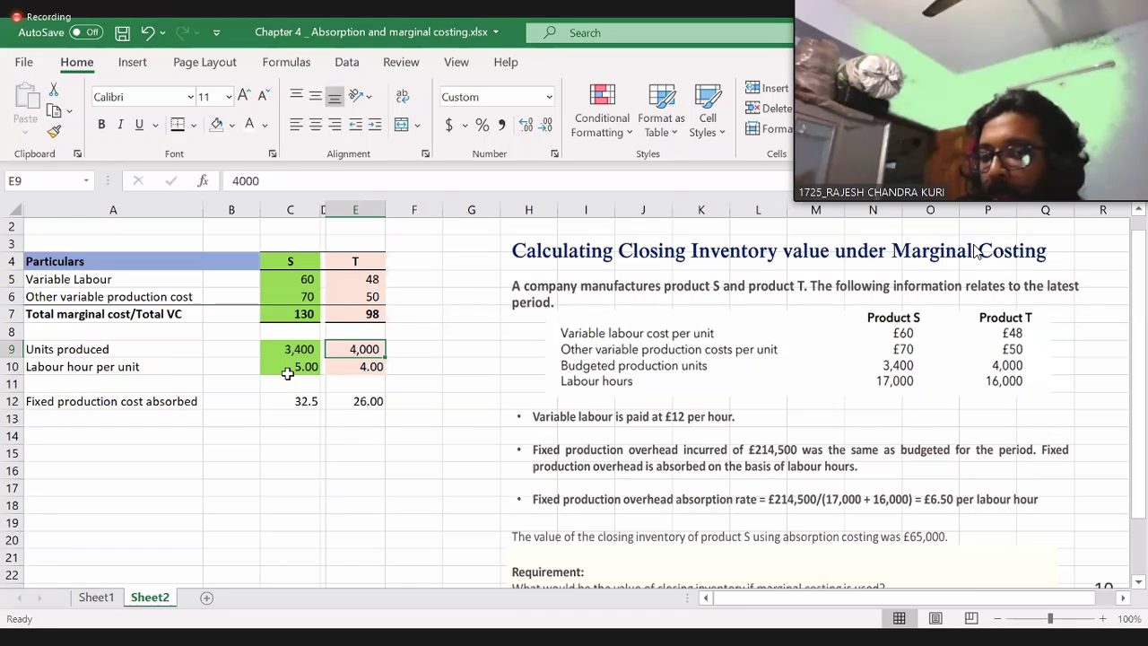
key("Down")
key("Down")
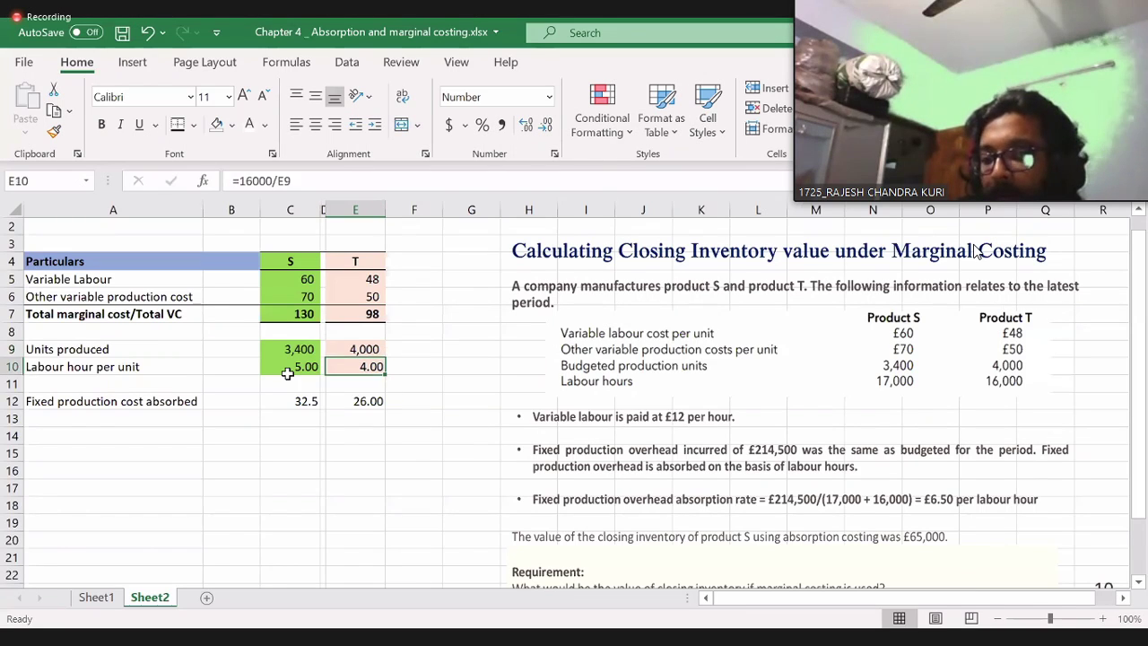
key("Up")
type("=16000/")
key("Up")
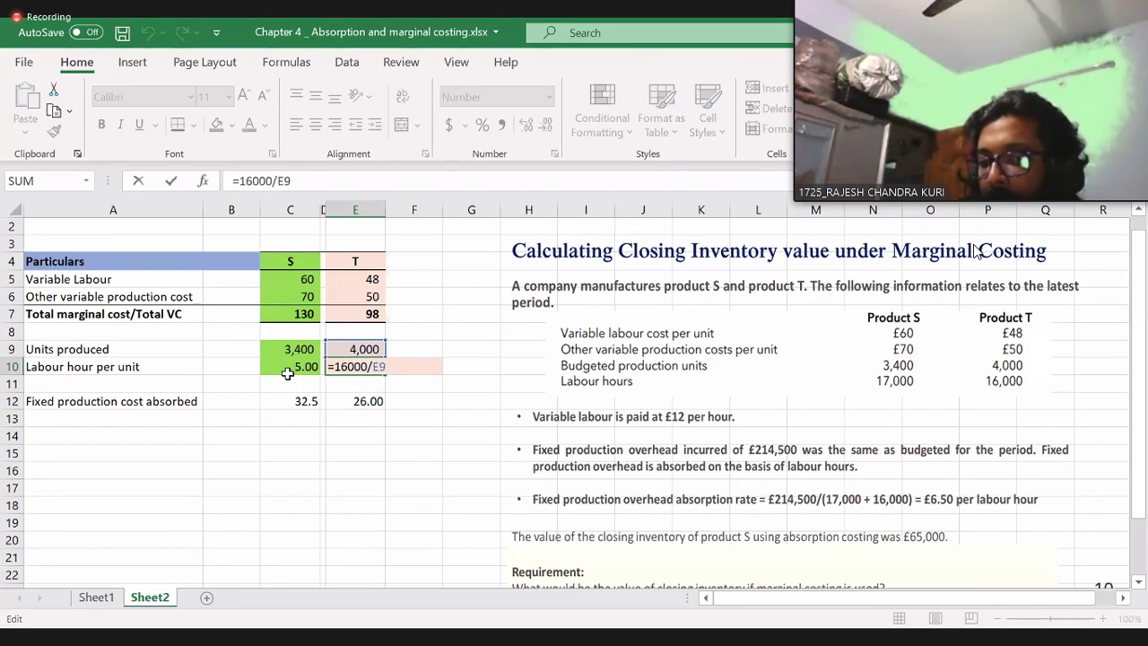
key("ctrl+Return")
key("Up")
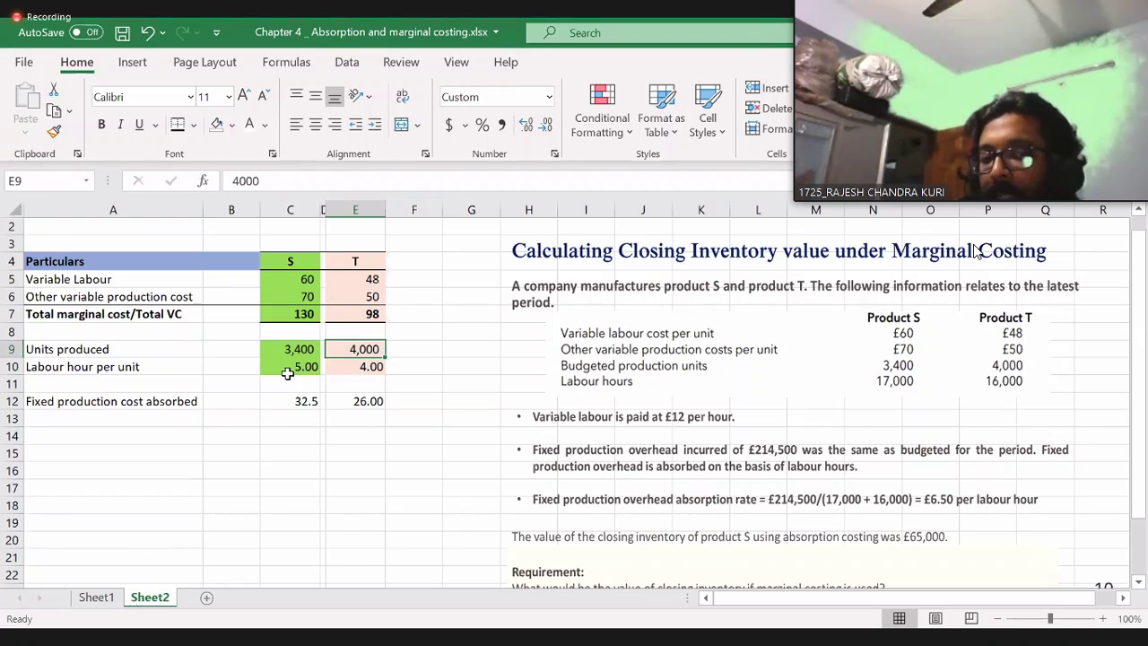
- Extend the units produced label in A9 to read "Units produced (units)"
key("Left")
key("Left")
key("Left")
key("Left")
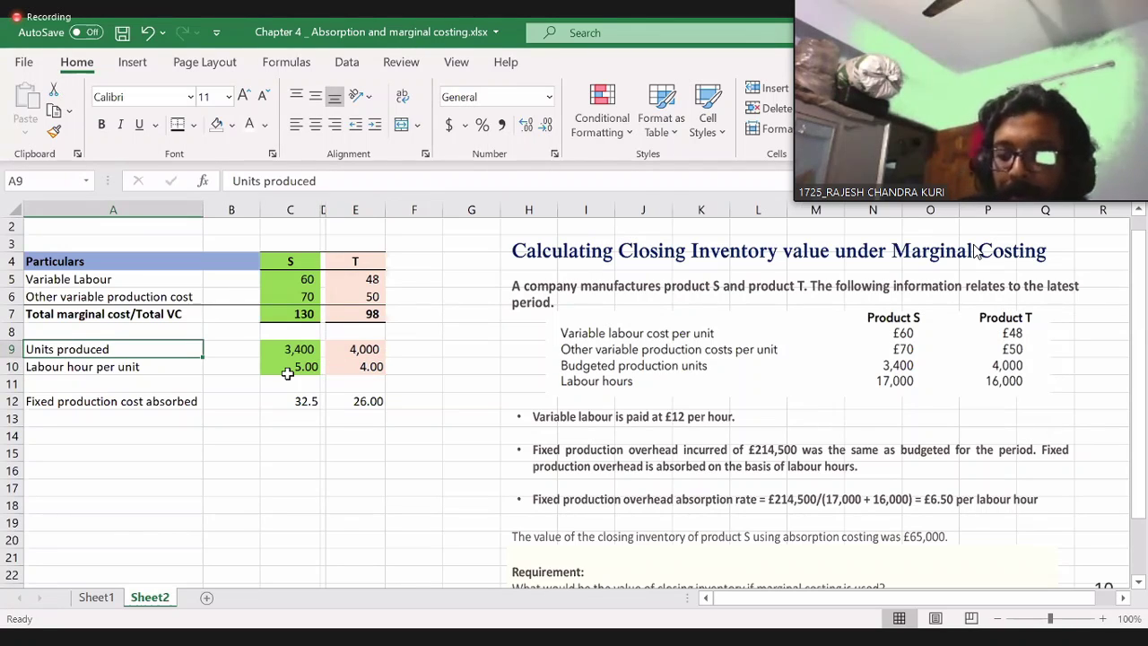
key("BackSpace")
key("Escape")
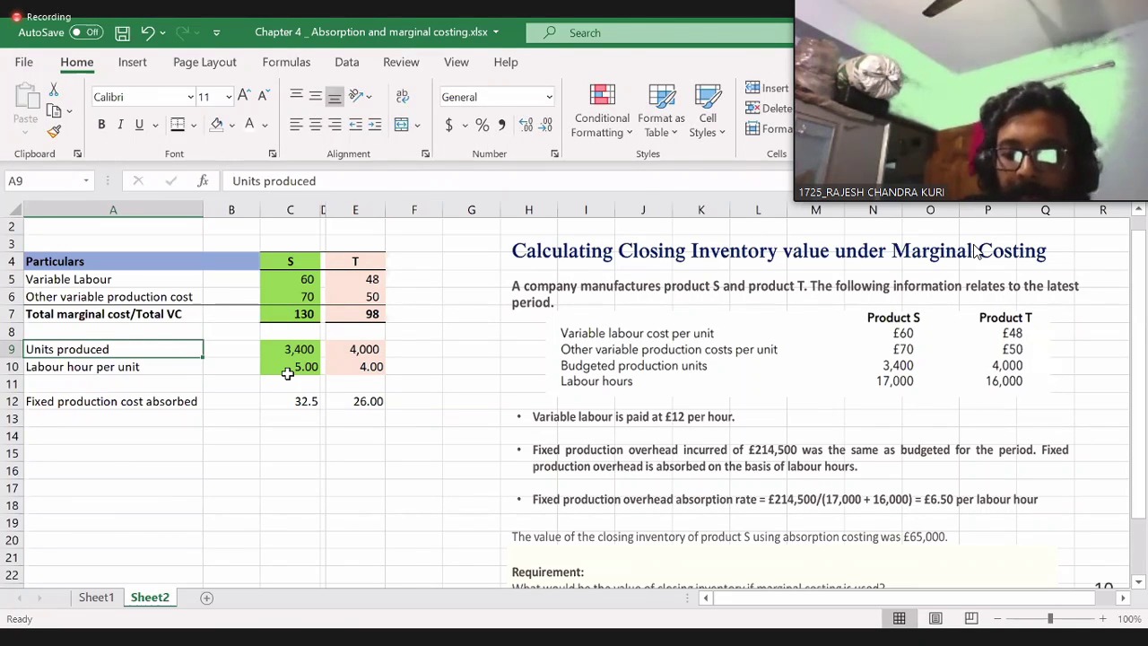
key("F2")
type("(")
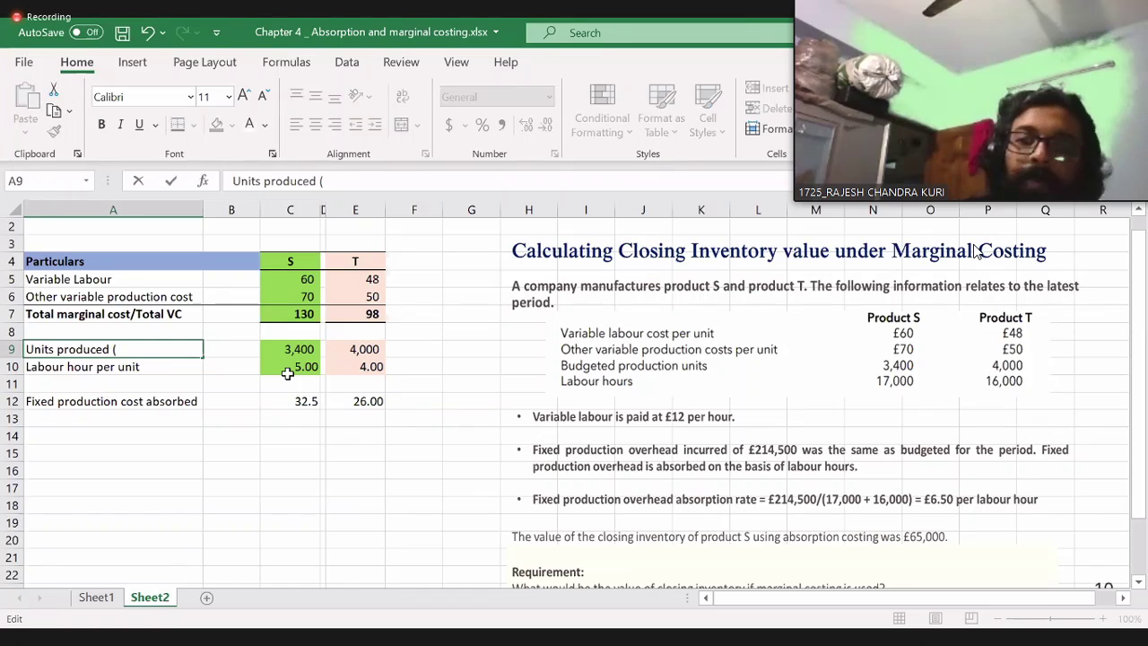
type("units")
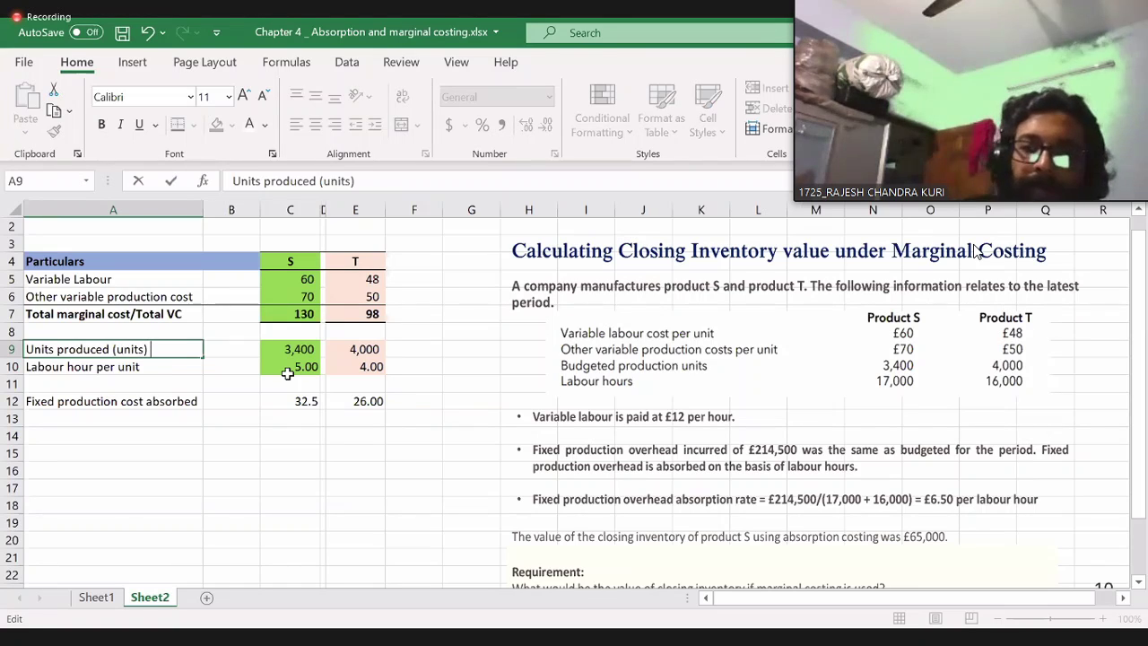
key("Return")
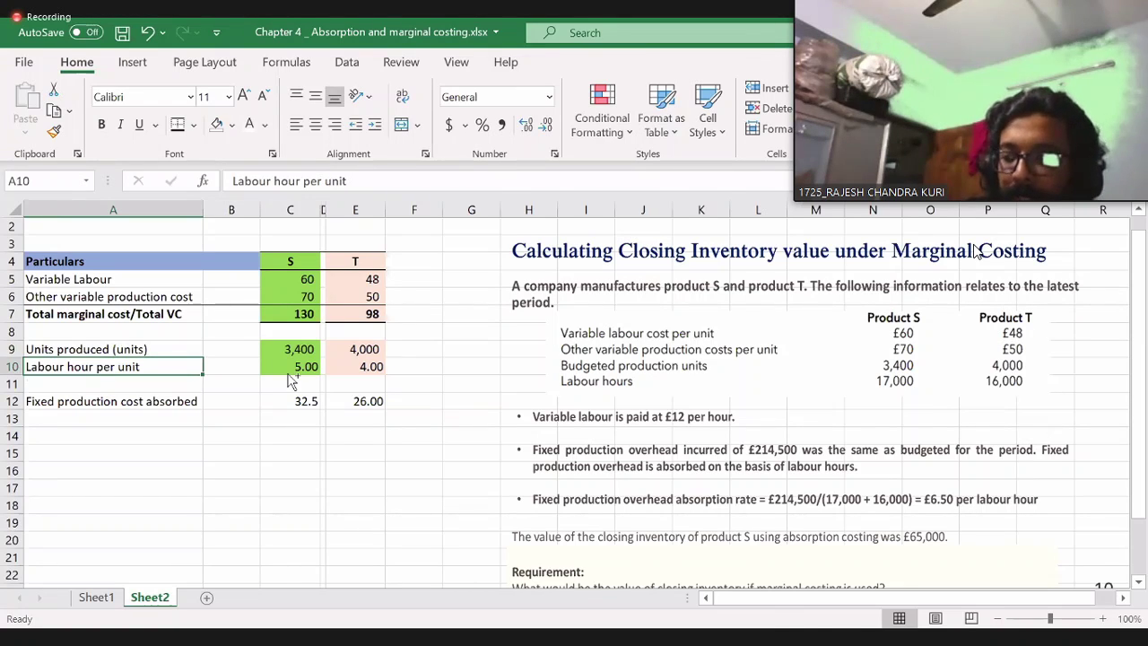
- Insert a new row above the labour hour per unit row and label it "Total labour hours" in A10
key("shift+space")
key("ctrl+shift+plus")
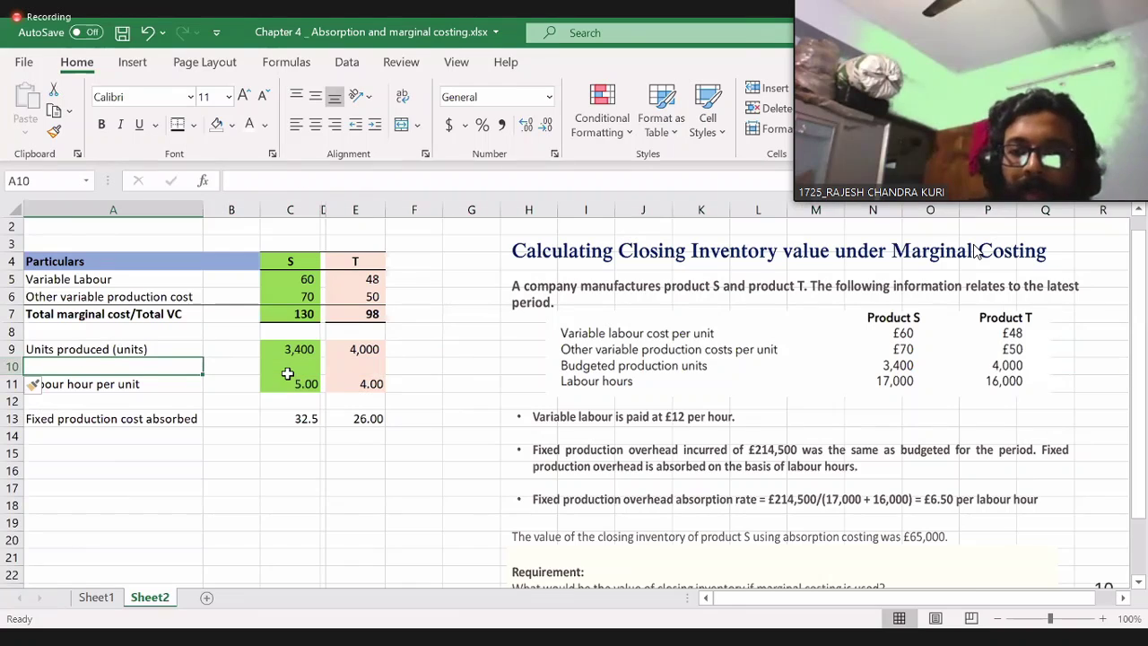
type("Total labnno")
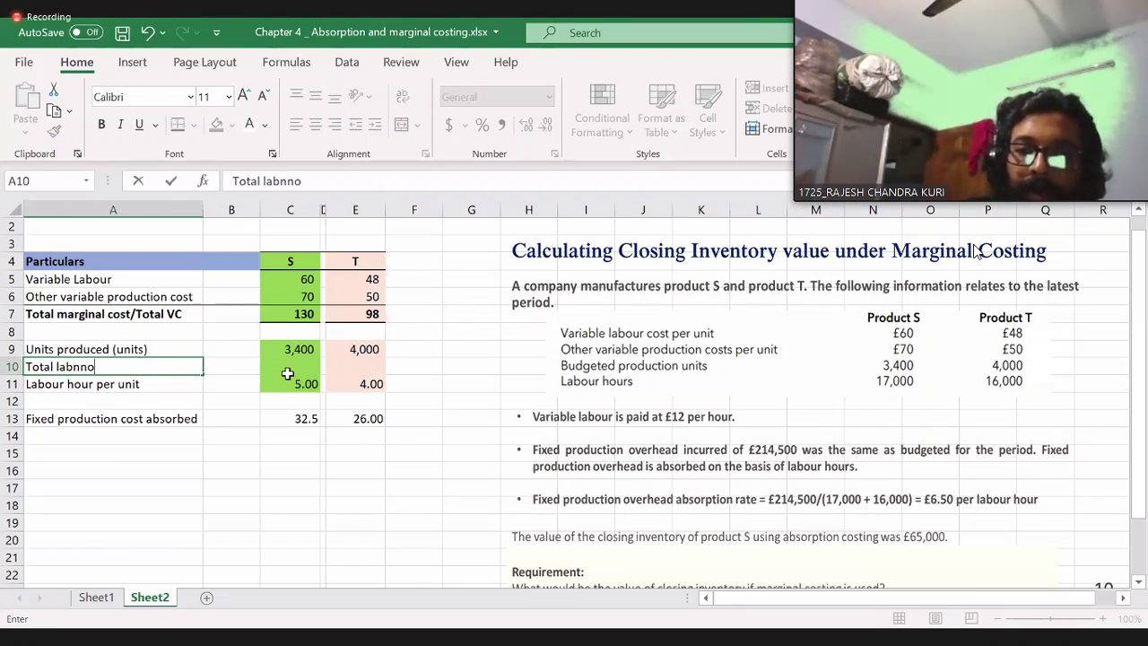
key("BackSpace")
key("BackSpace")
key("BackSpace")
type("our hours")
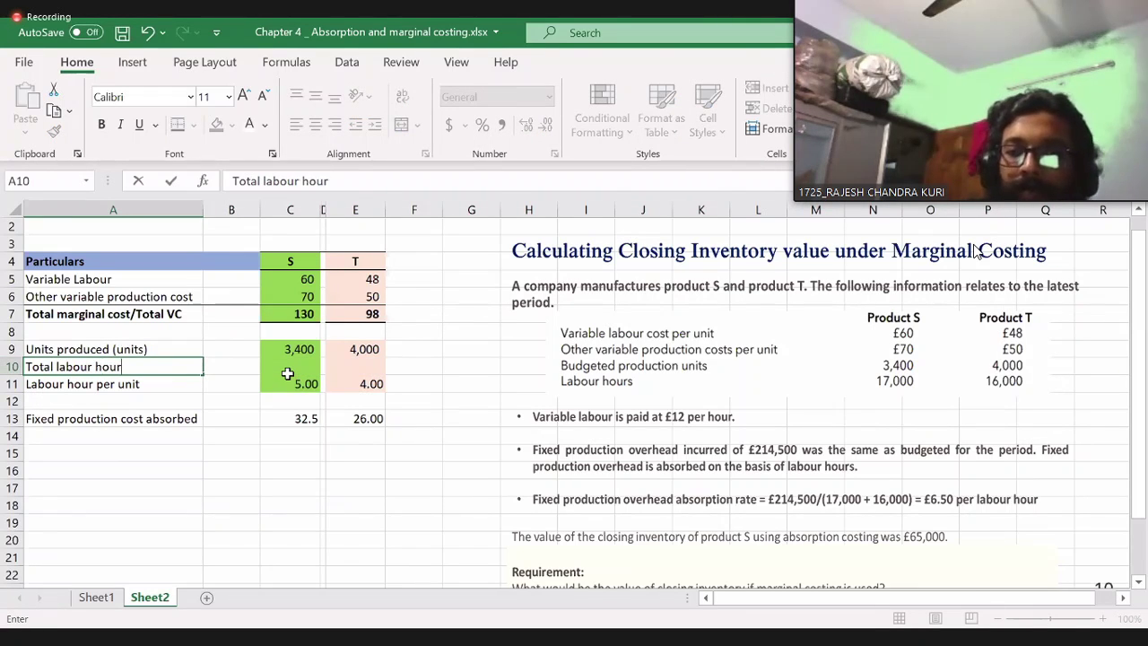
key("Tab")
- Enter total labour hours of 17000 for product S in C10 and 16000 for product T in E10
left_click(288, 375)
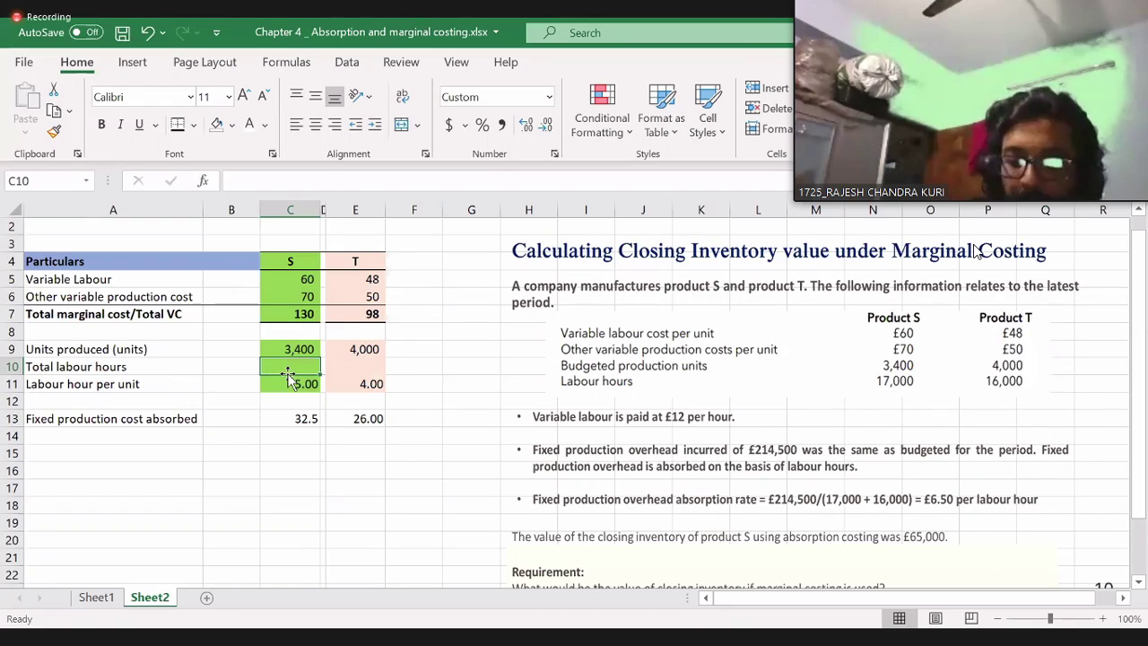
type("17000")
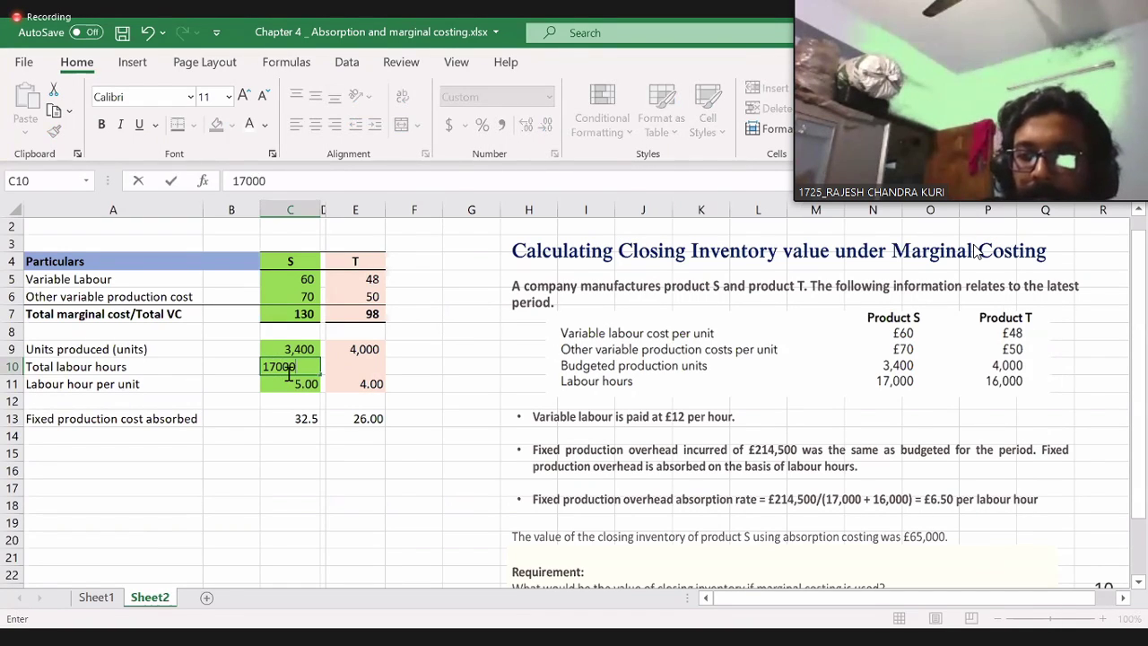
key("Return")
key("Up")
key("Right")
key("Right")
key("Right")
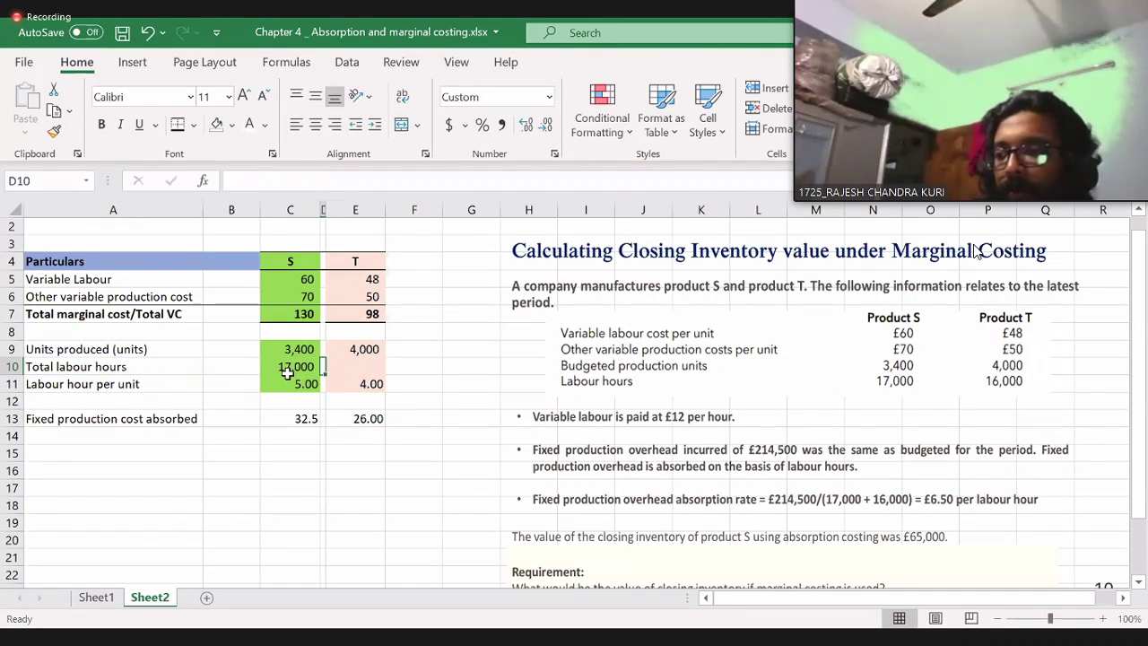
key("Right")
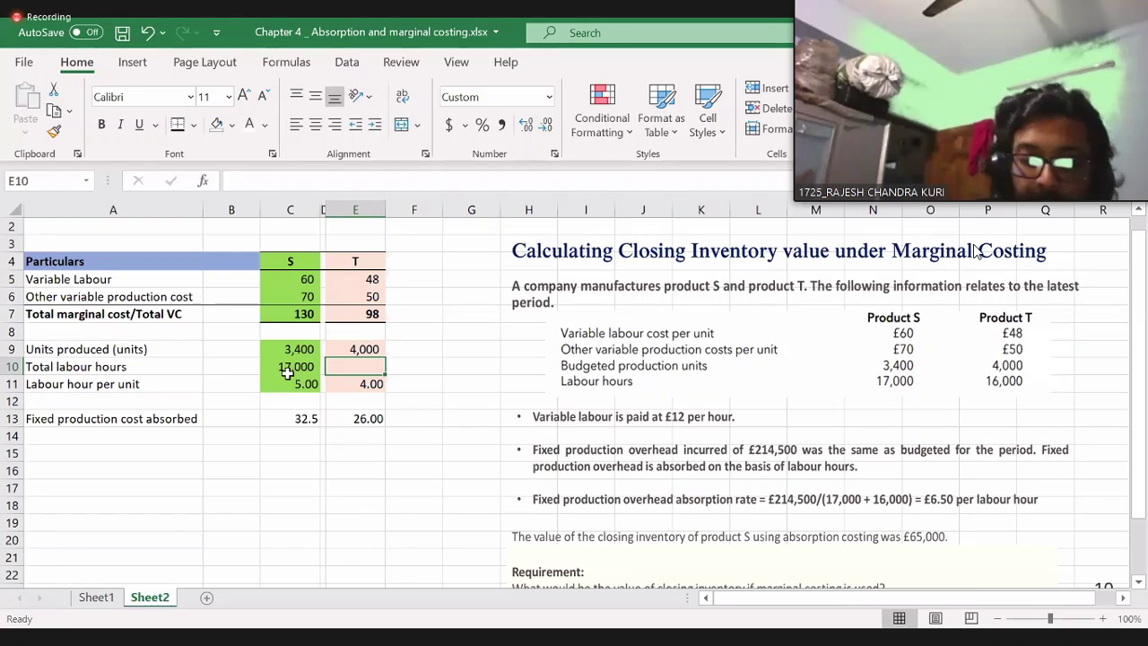
type("16000")
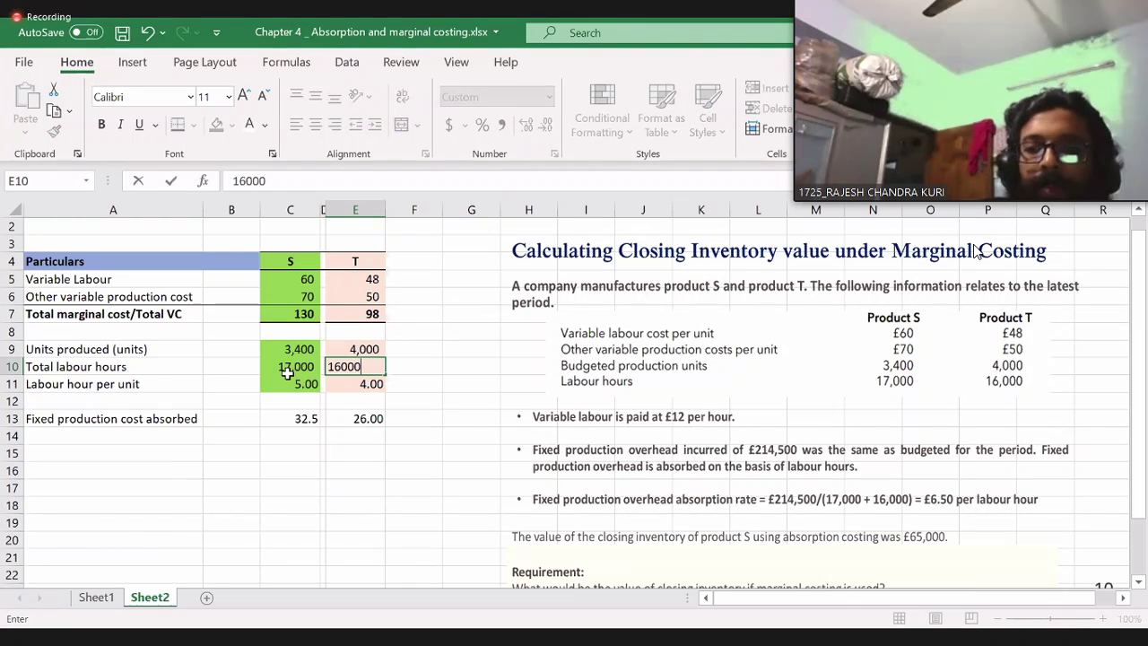
key("Return")
- Replace product S's labour hour per unit in C11 with a formula dividing total labour hours C10 by units produced C9
left_click(310, 384)
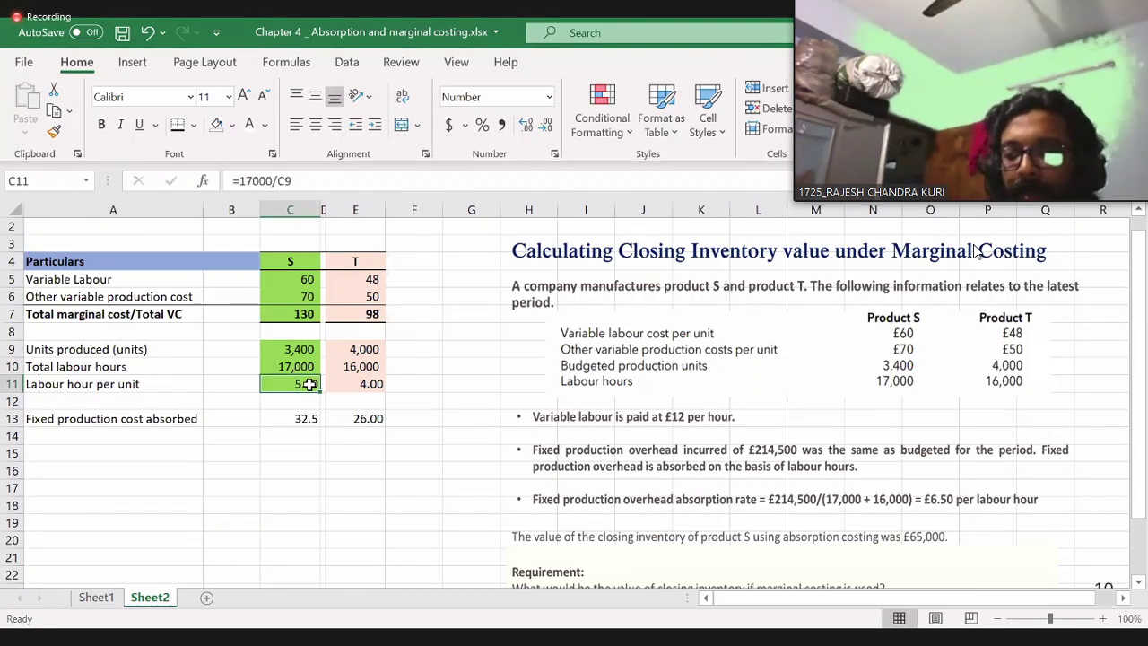
type("=")
key("Up")
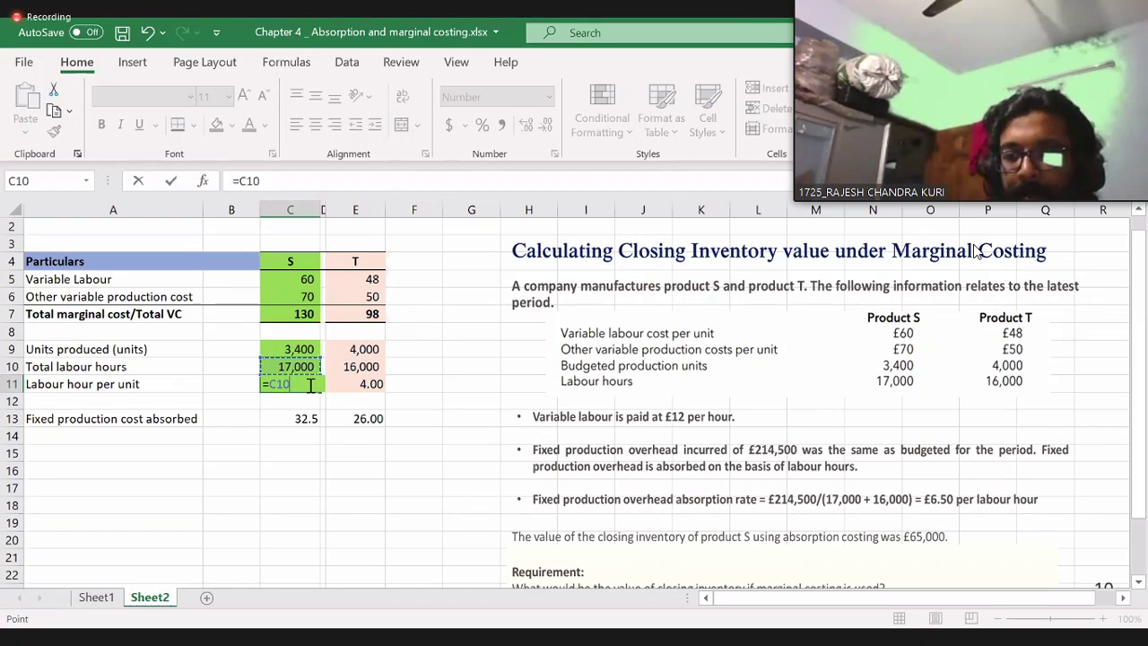
type("/")
key("Up")
key("Up")
key("Return")
- Replace product T's labour hour per unit in E11 with a formula dividing total labour hours E10 by units produced E9
left_click(309, 384)
key("ctrl+c")
key("Right")
key("Right")
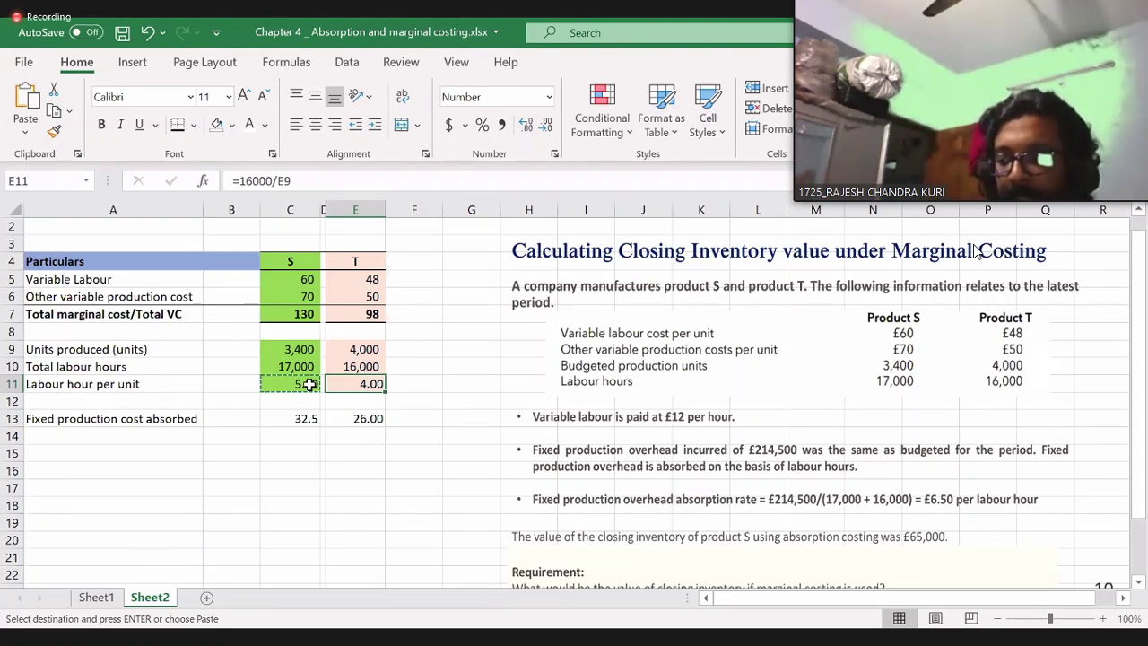
type("=")
key("Up")
type("/")
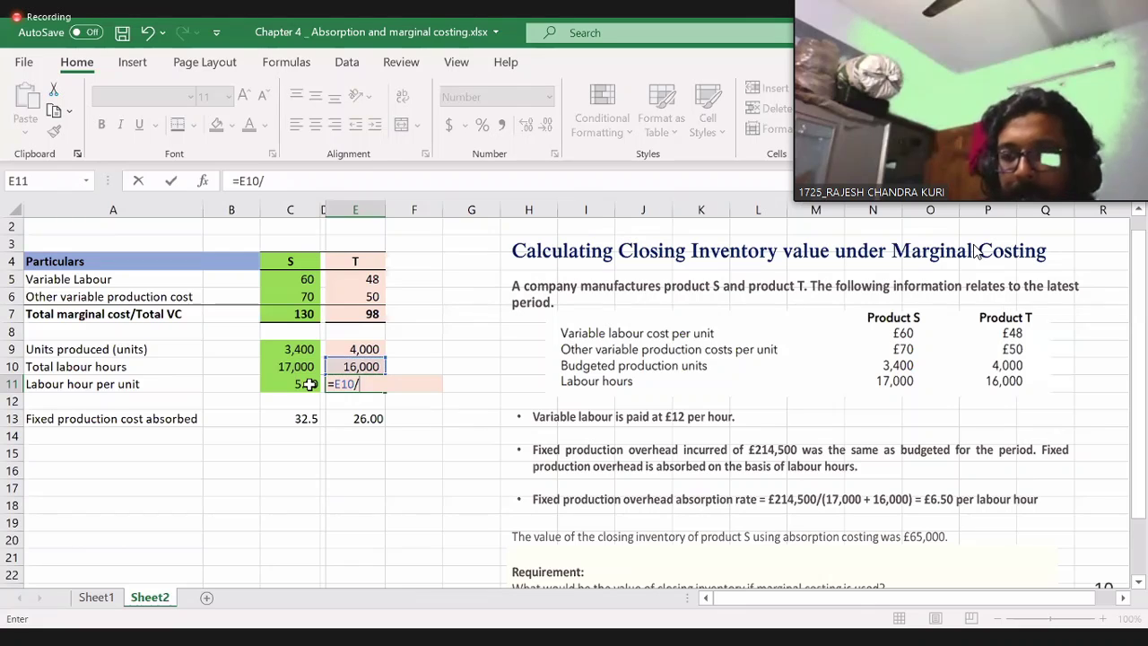
key("Up")
key("Up")
key("Return")
- Move the fixed production cost absorbed row, A13:E13, down two rows to row 15
key("Down")
key("Left")
key("Left")
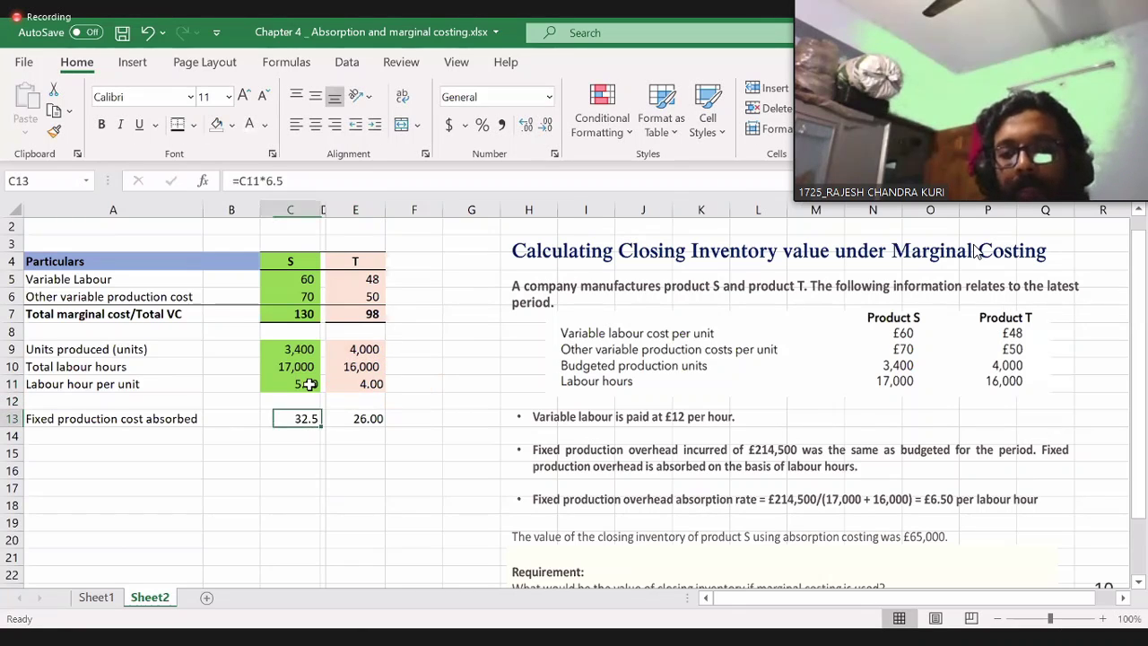
key("Left")
key("Left")
key("shift+Right")
key("shift+Right")
key("shift+Right")
key("shift+Right")
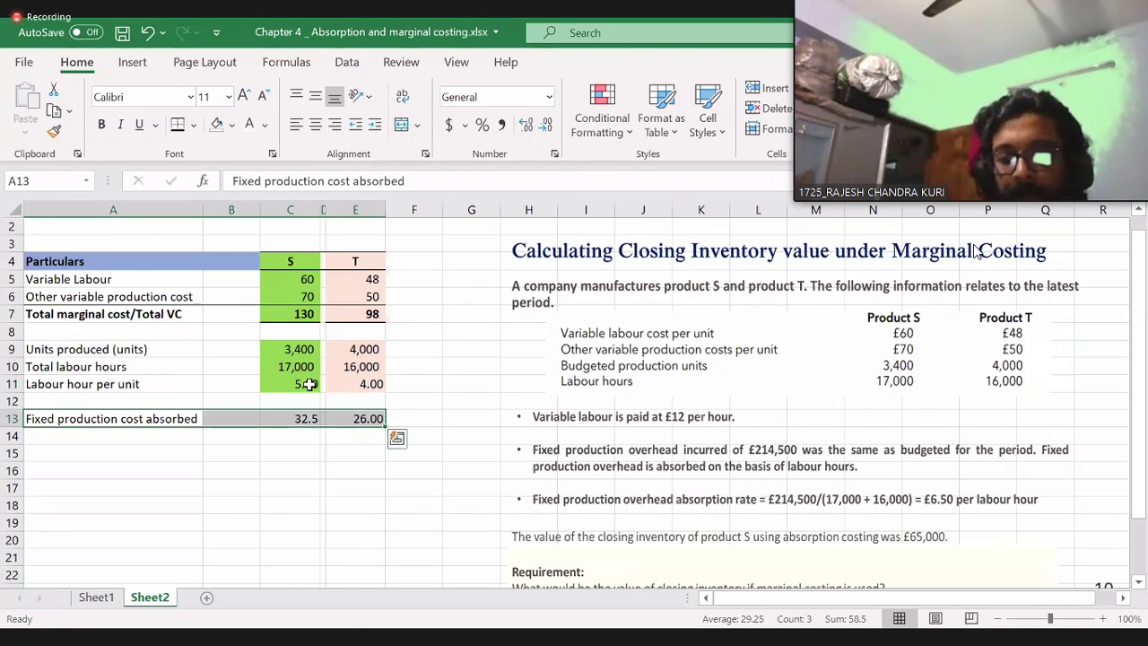
key("ctrl+c")
key("Down")
key("Down")
key("ctrl+v")
key("Up")
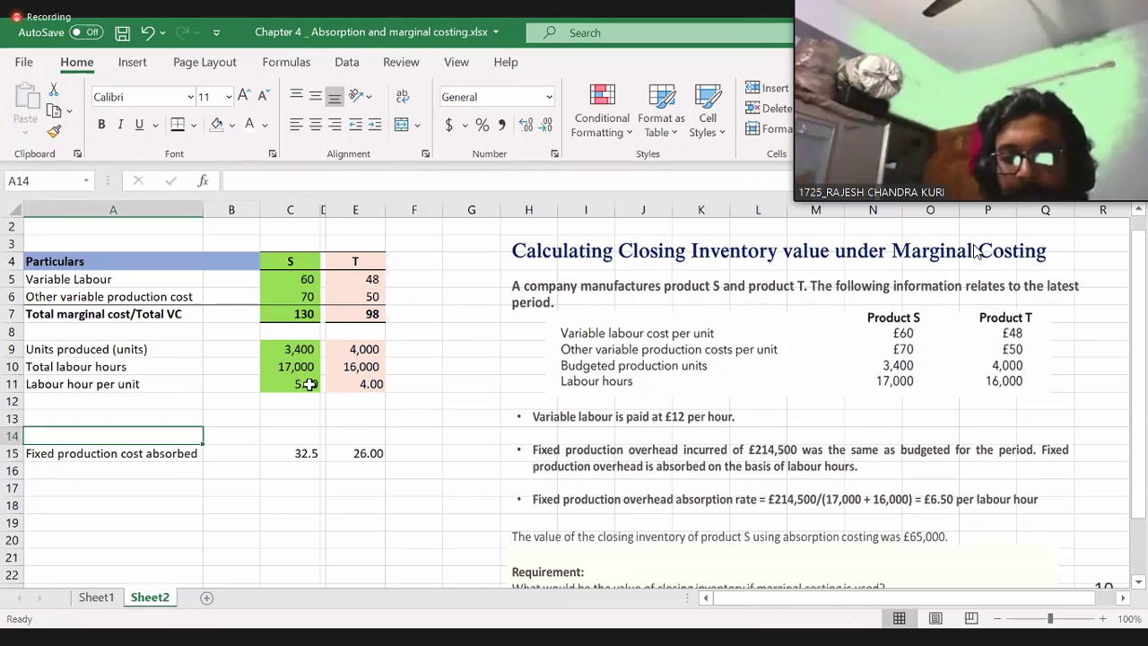
key("Up")
key("Down")
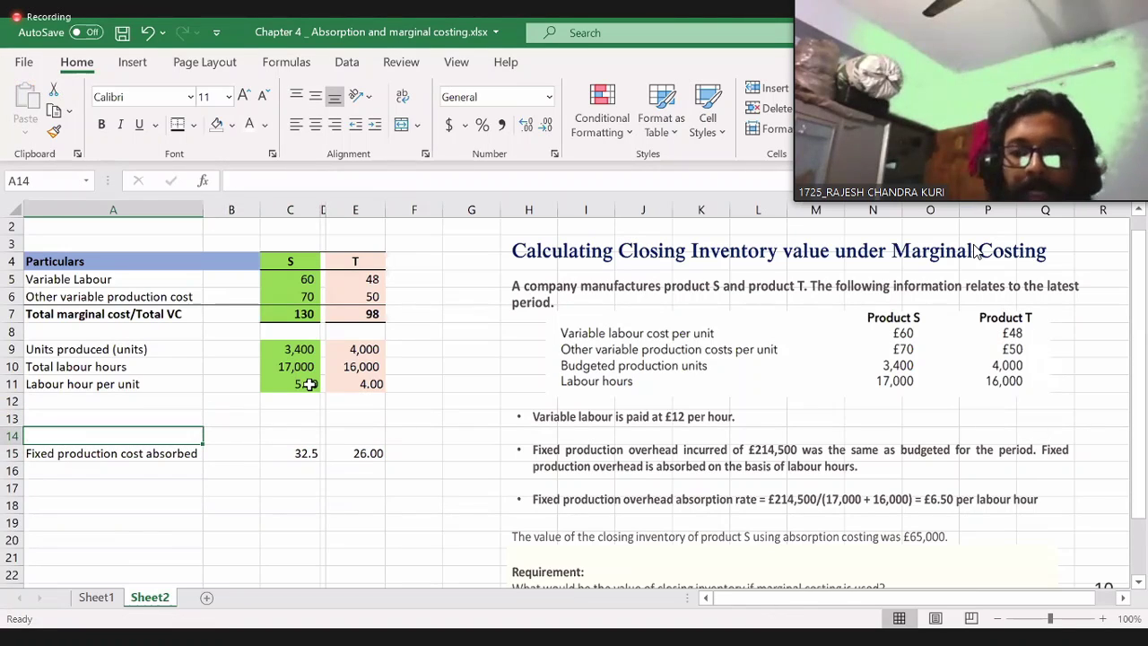
- Enter the note "Fixed production cost is absorbed on the basis of labour hours" in A14
type("Fixex")
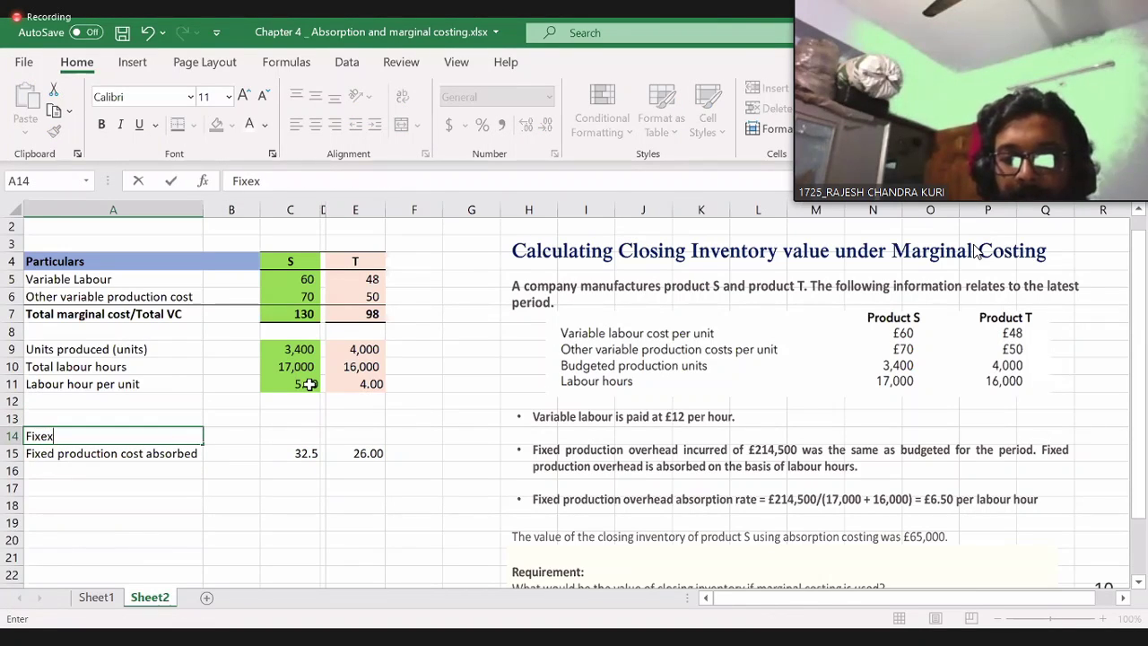
type("d produciton")
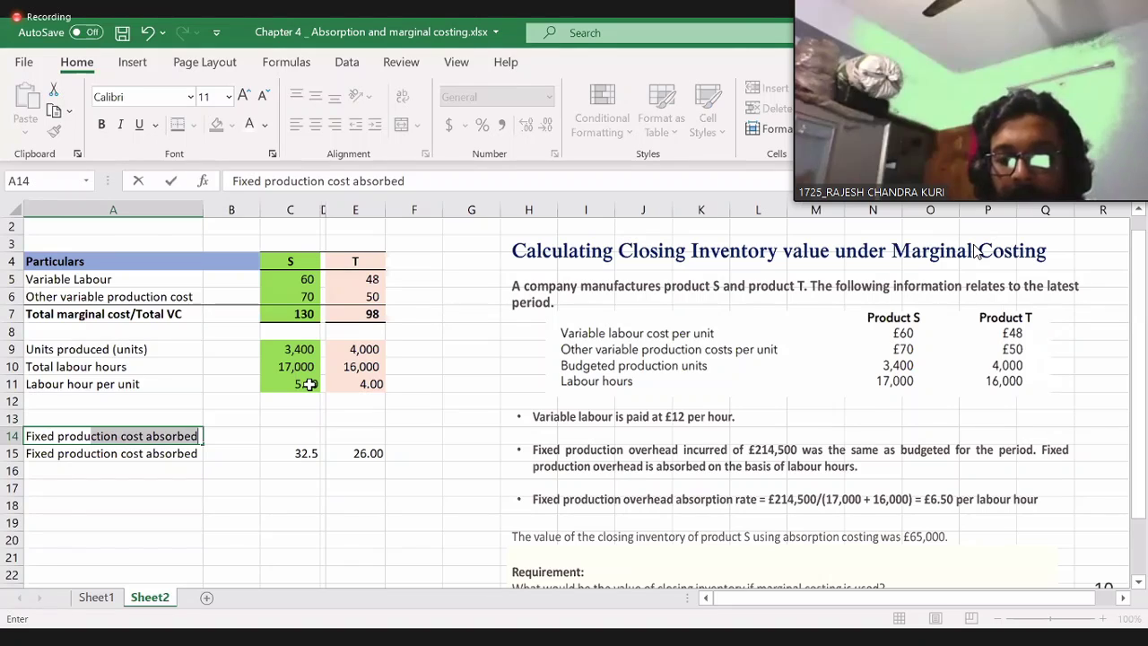
key("BackSpace")
key("BackSpace")
key("BackSpace")
key("BackSpace")
type("tion cost ")
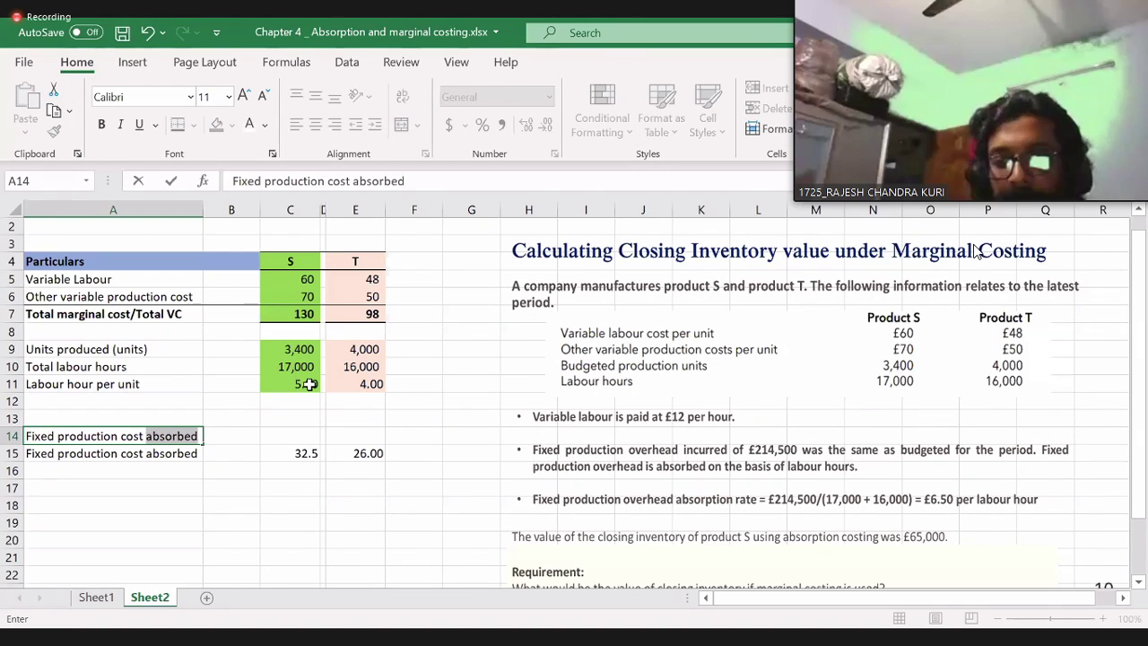
type("is")
type(" absor")
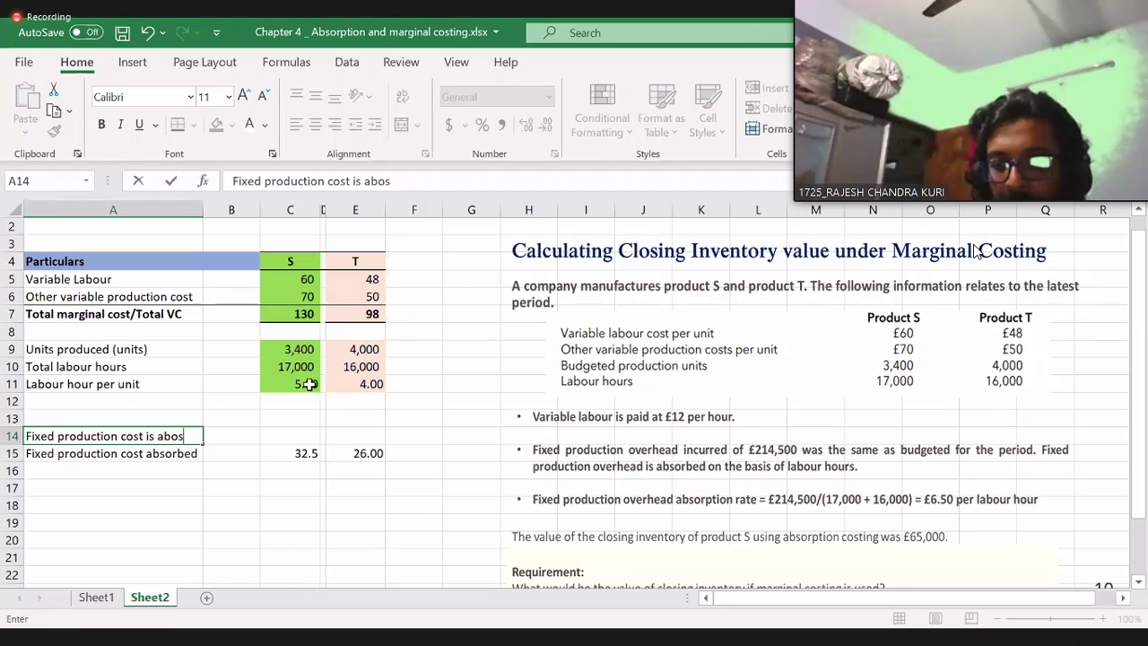
type("bed")
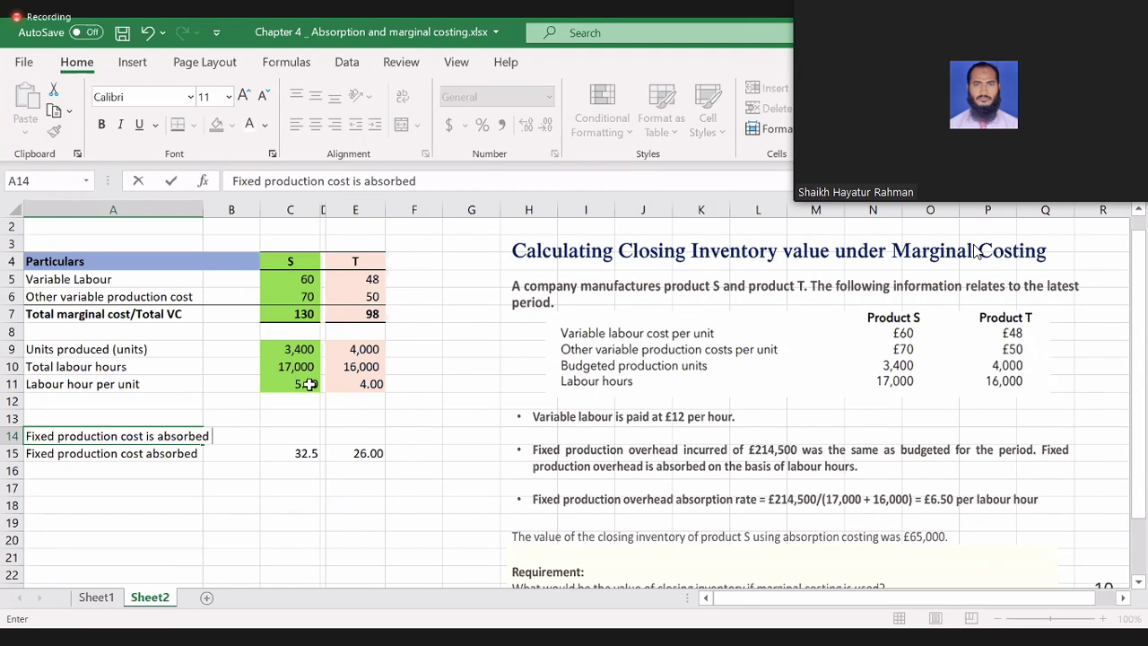
type(" on he")
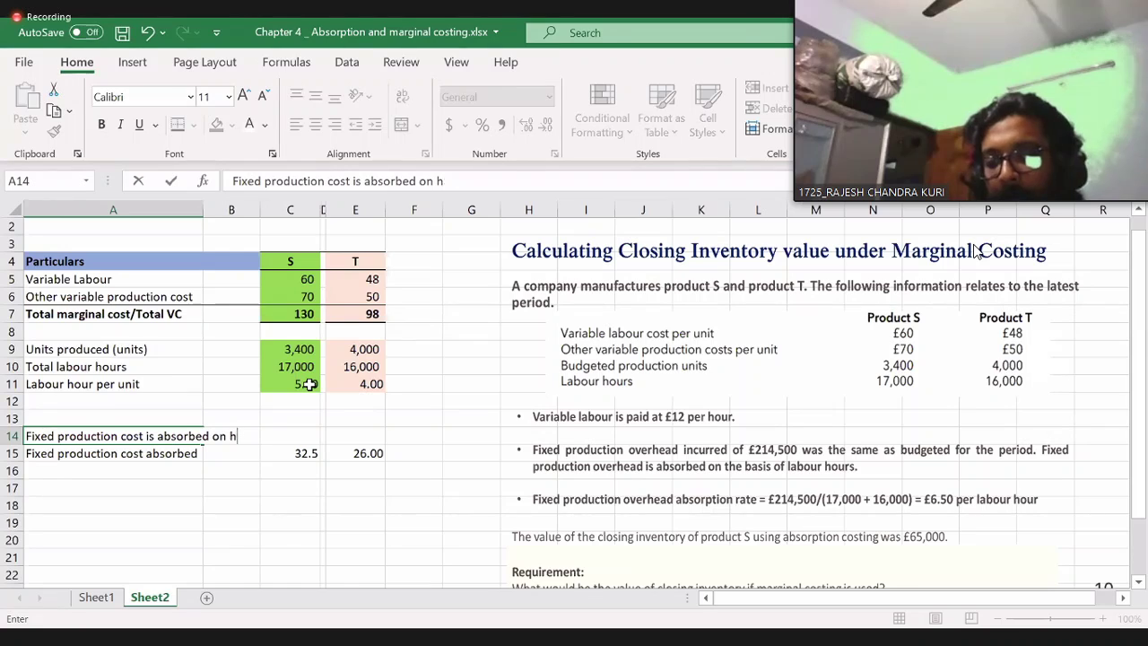
key("BackSpace")
type("the basis of ")
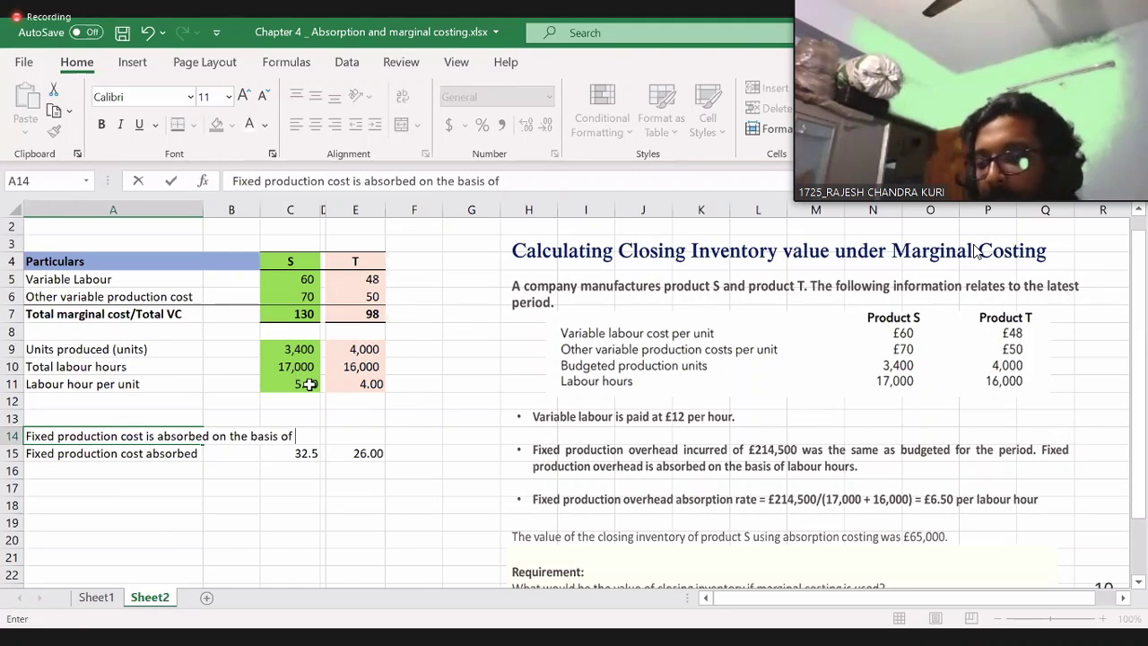
type("labur")
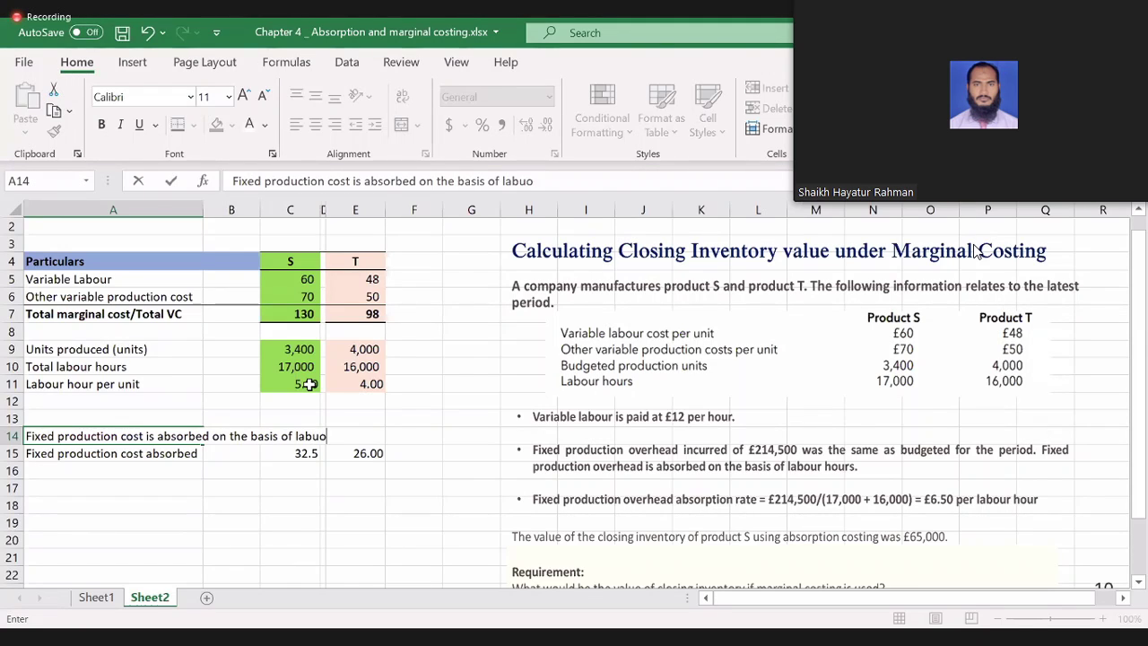
key("BackSpace")
key("BackSpace")
type("our hours")
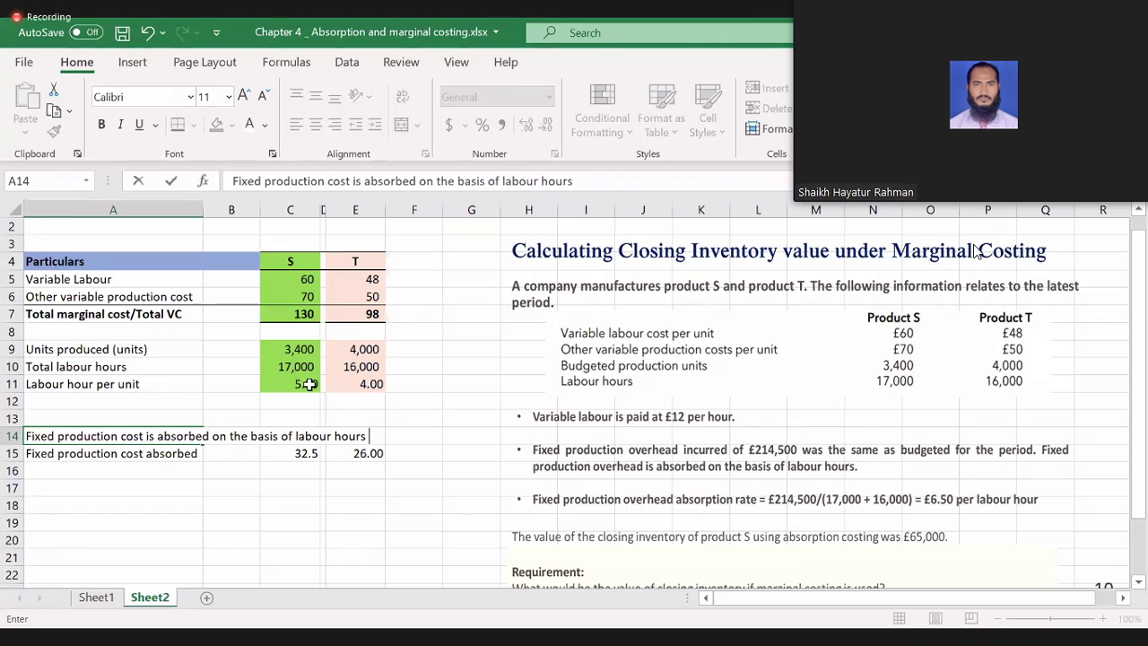
key("Return")
- Extend the label in A11 to read "Labour hour per unit (in hours)"
key("Up")
key("Up")
key("Up")
key("Up")
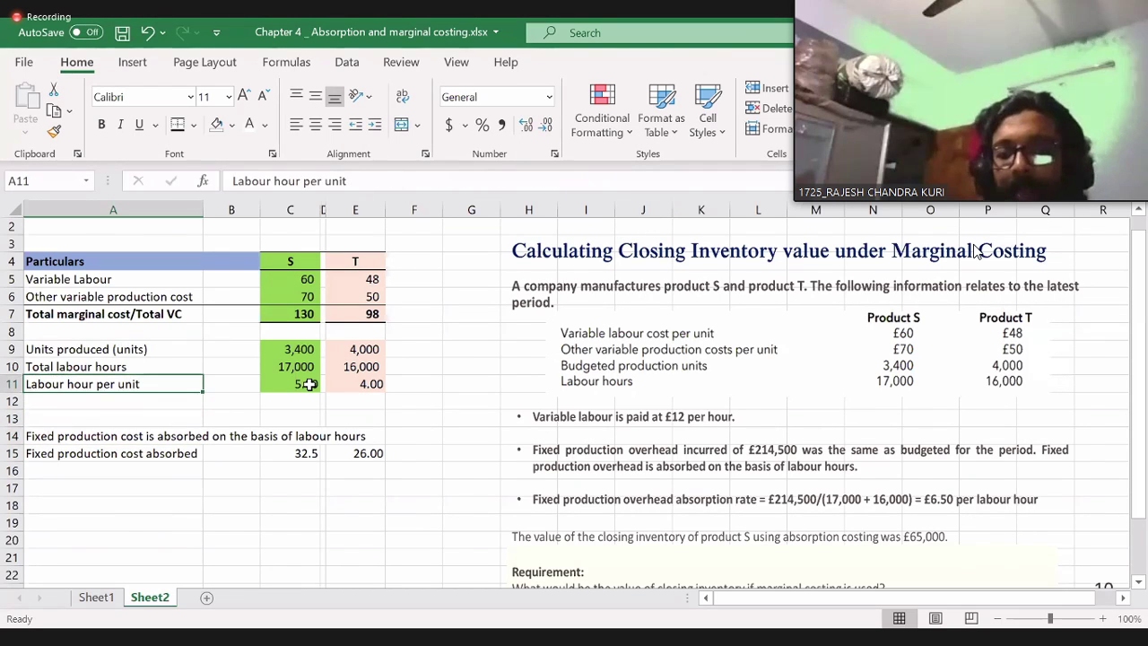
key("F2")
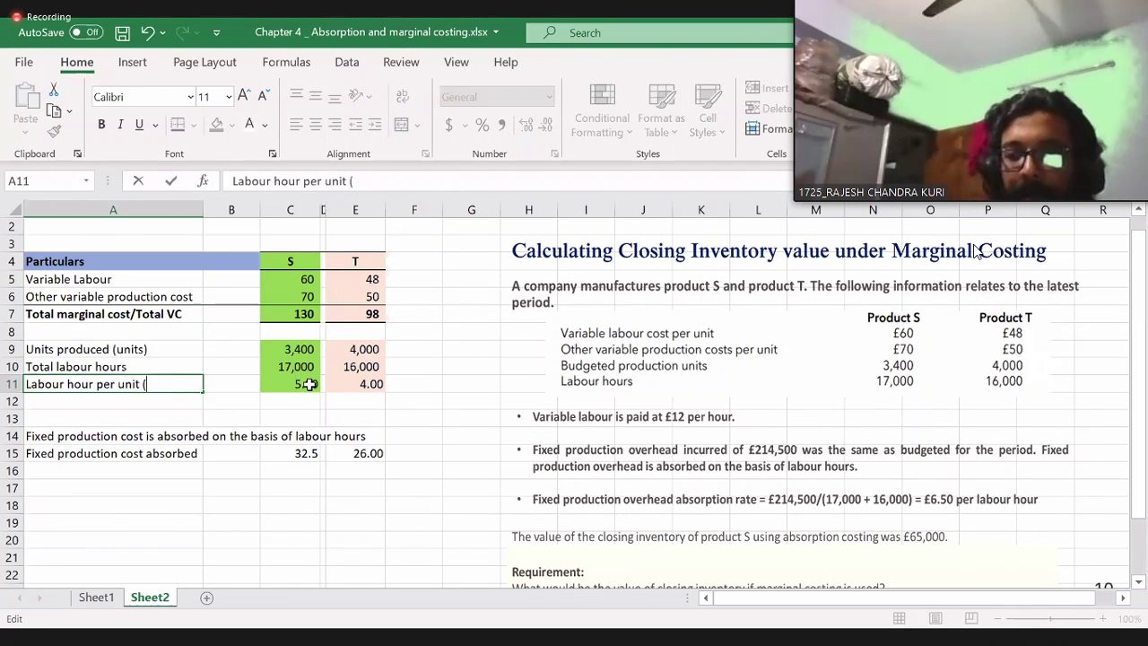
type("(in")
left_click(308, 383)
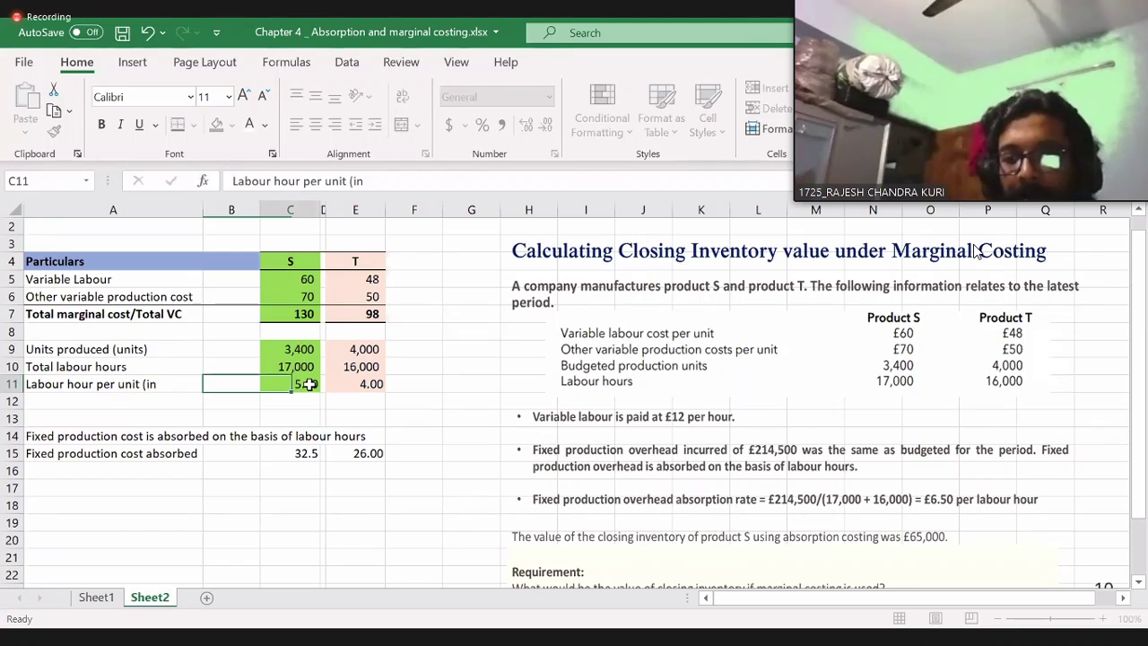
key("Left")
key("Left")
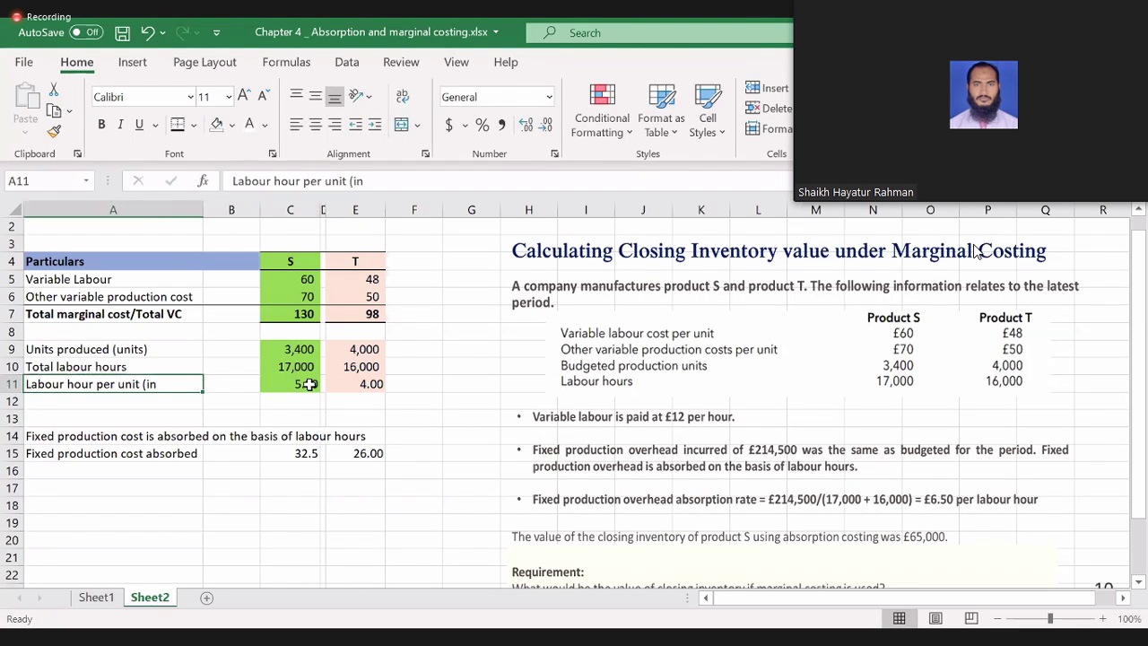
key("F2")
type("jpin")
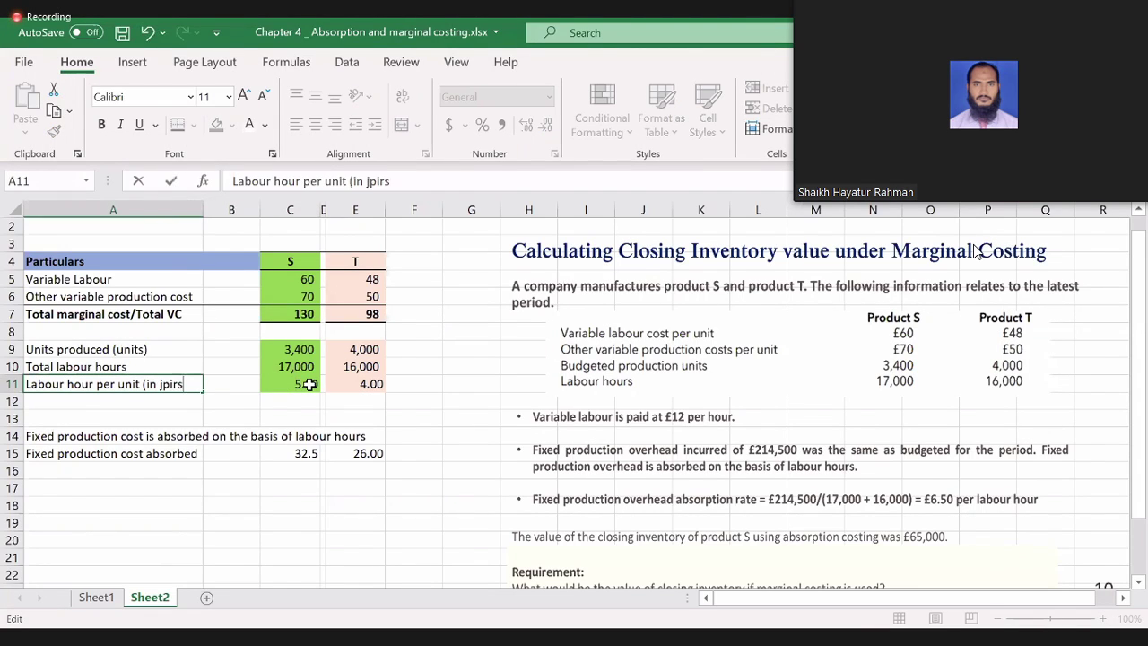
key("BackSpace")
key("BackSpace")
key("BackSpace")
key("BackSpace")
key("BackSpace")
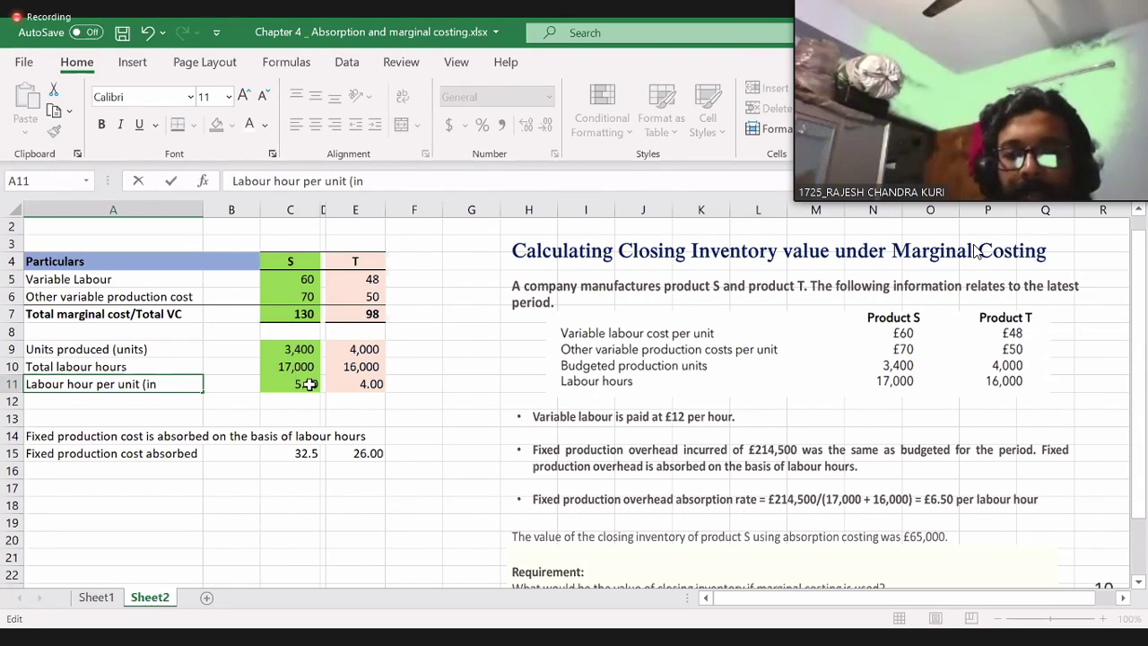
left_click(309, 384)
left_click(171, 384)
key("Down")
key("Up")
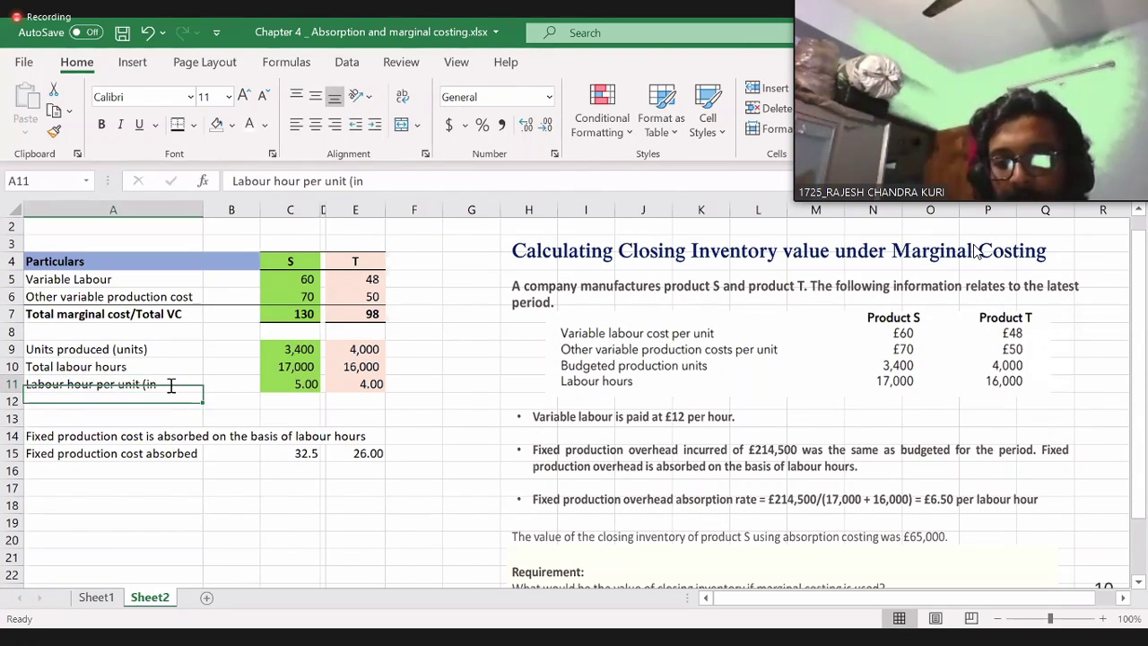
double_click(170, 384)
type("hours")
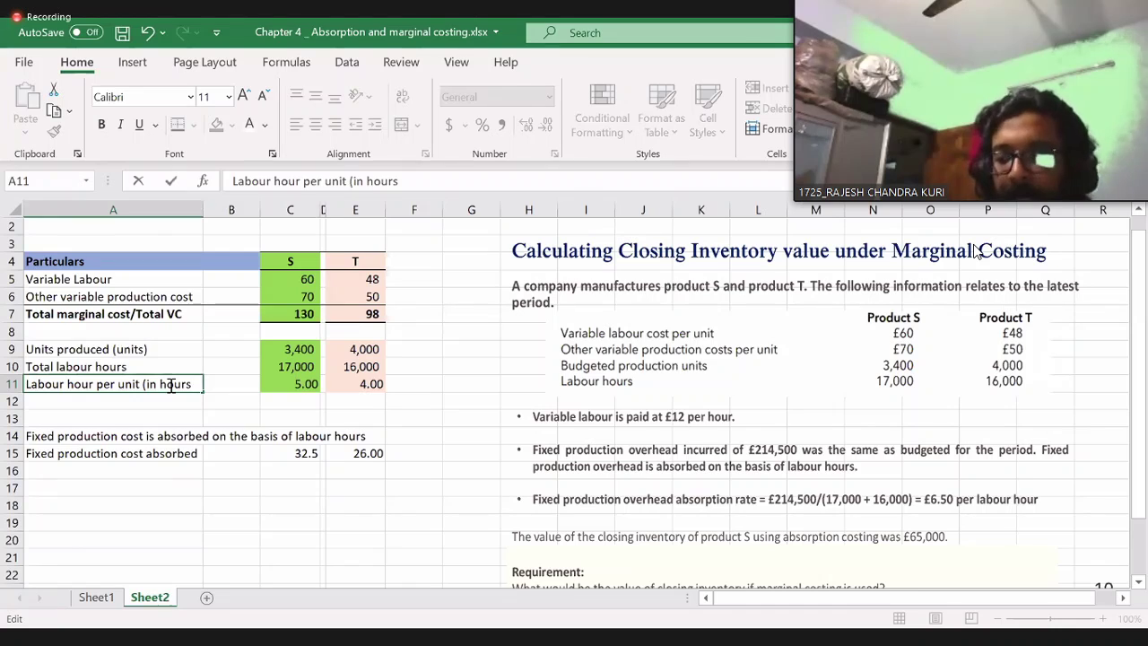
type(")")
left_click(318, 417)
- Review the labour hour per unit formulas for products S and T in C11 and E11
key("Up")
key("Up")
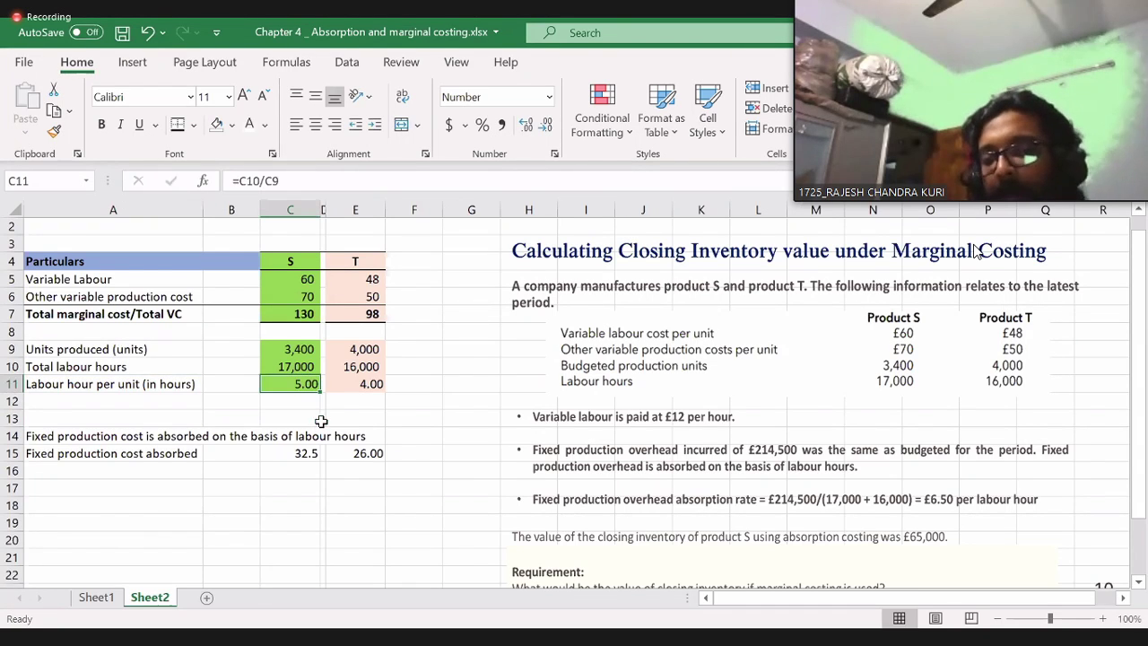
key("Right")
key("Right")
key("Right")
key("Left")
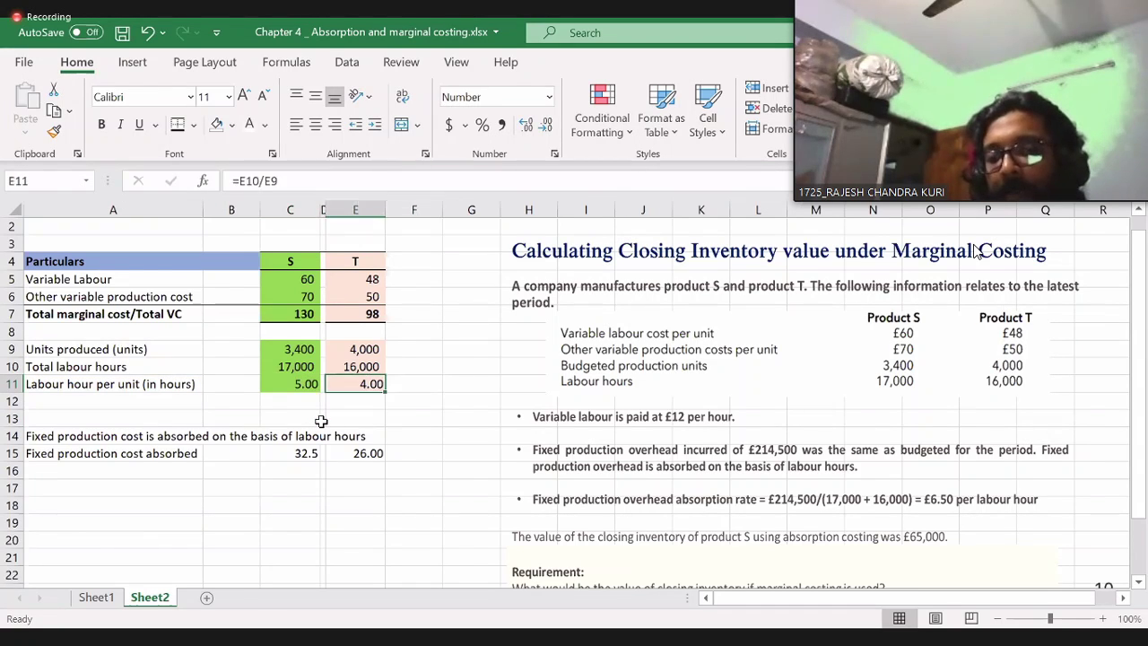
key("Left")
key("Up")
key("Left")
key("Left")
key("Right")
key("Down")
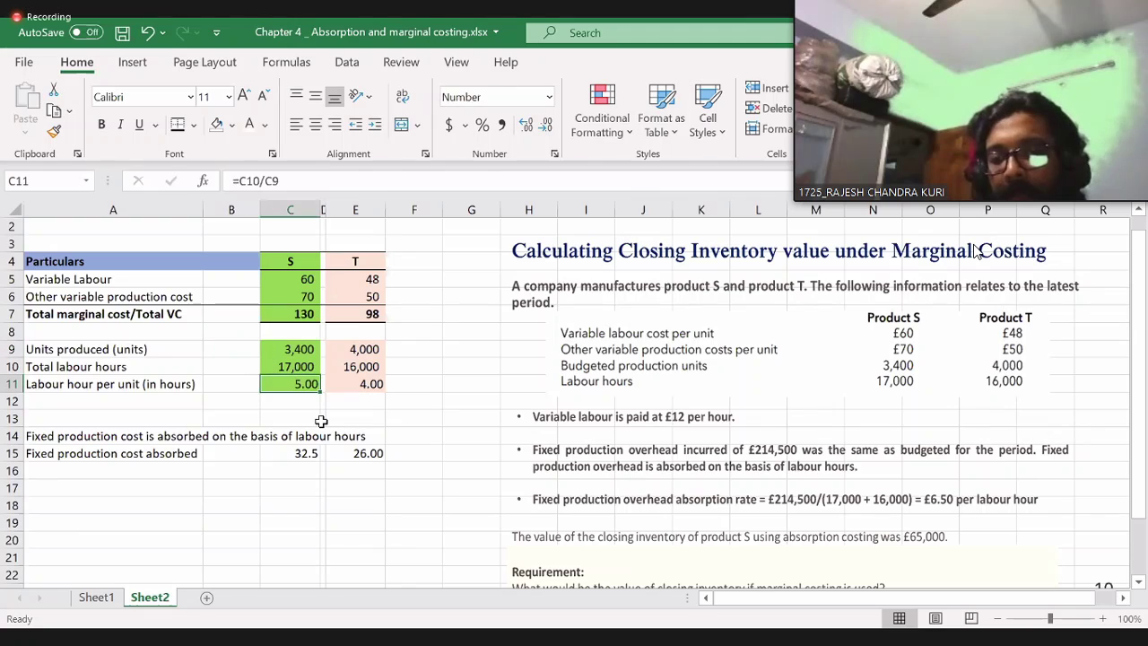
- Insert blank cells at A11:E11, shifting the labour hour per unit row and everything below it down
key("Left")
key("Left")
key("shift+Right")
key("shift+Right")
key("shift+Right")
key("shift+Right")
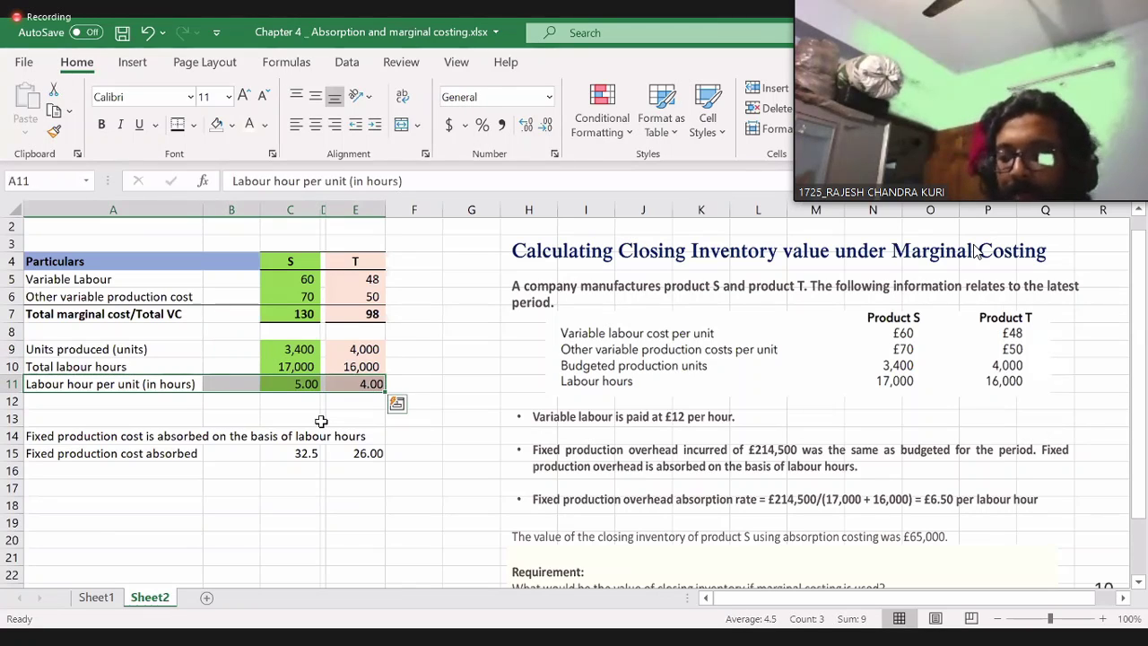
key("ctrl+shift+plus")
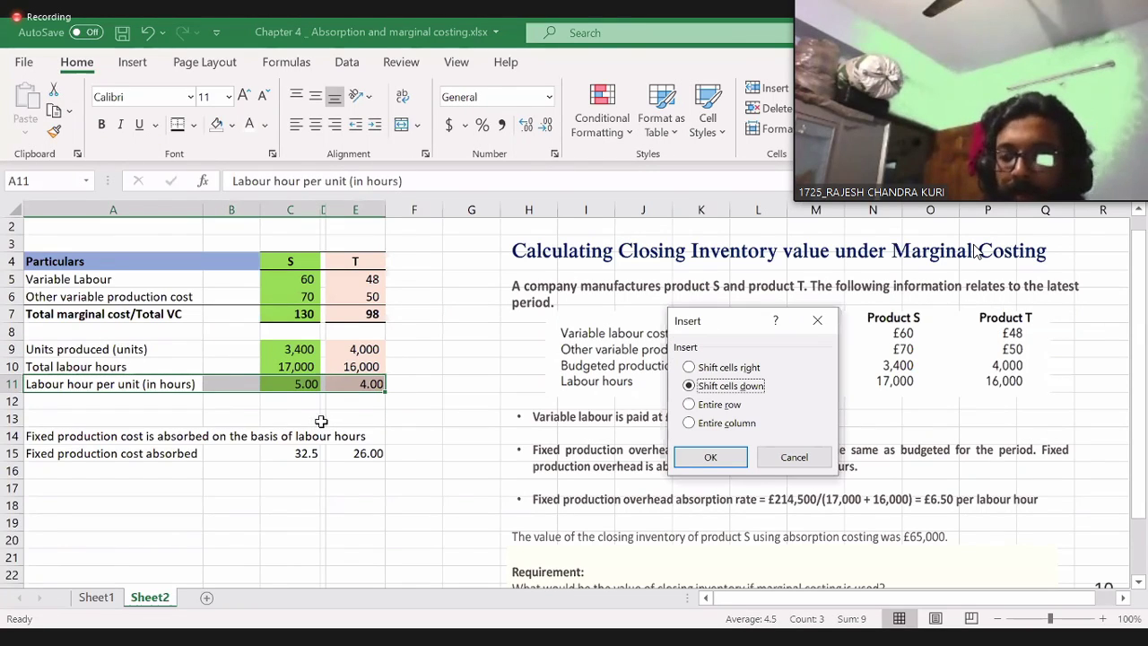
key("Escape")
key("ctrl+shift+plus")
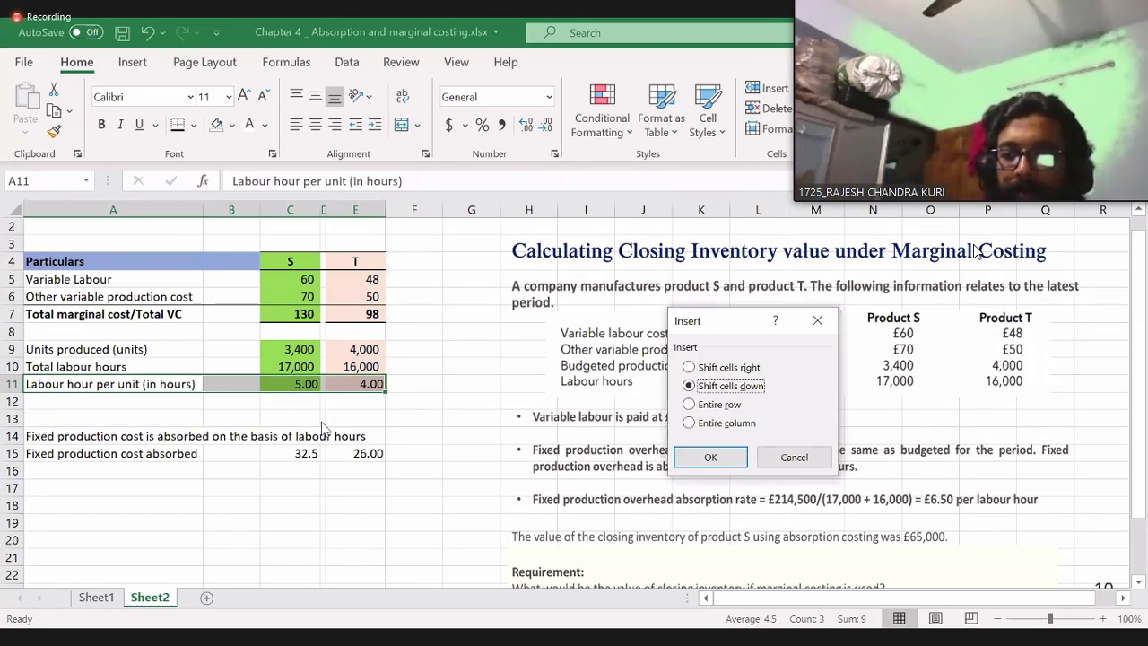
key("Return")
- Remove the fill colour from the blank spacer cells C11:E11
key("Right")
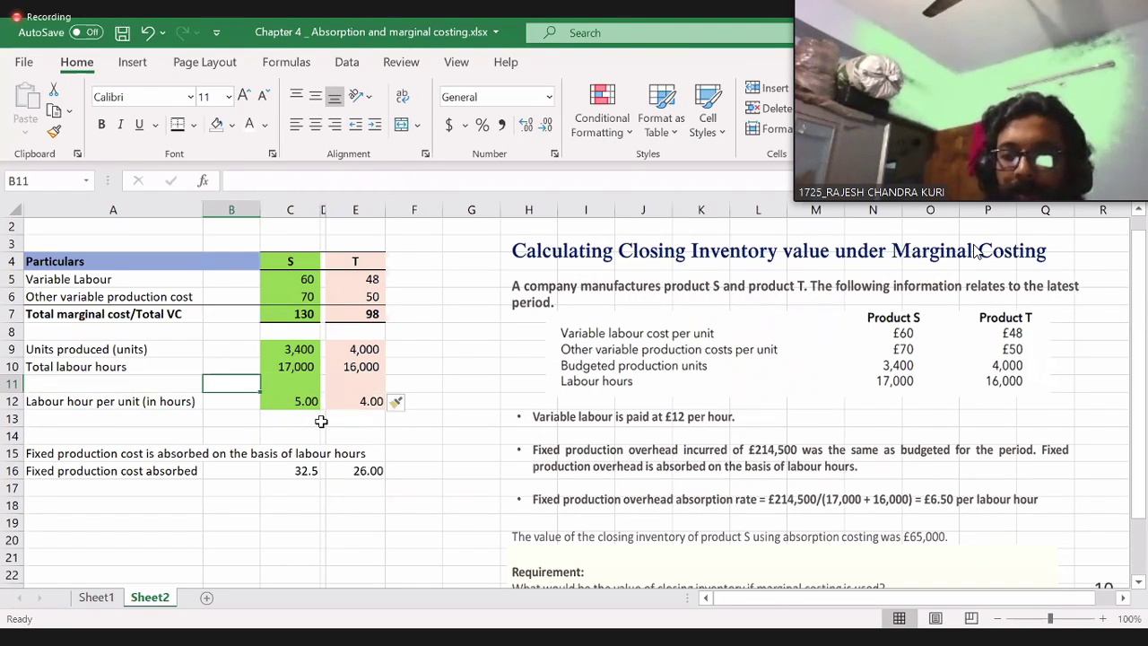
key("Right")
key("shift+Right")
key("shift+Right")
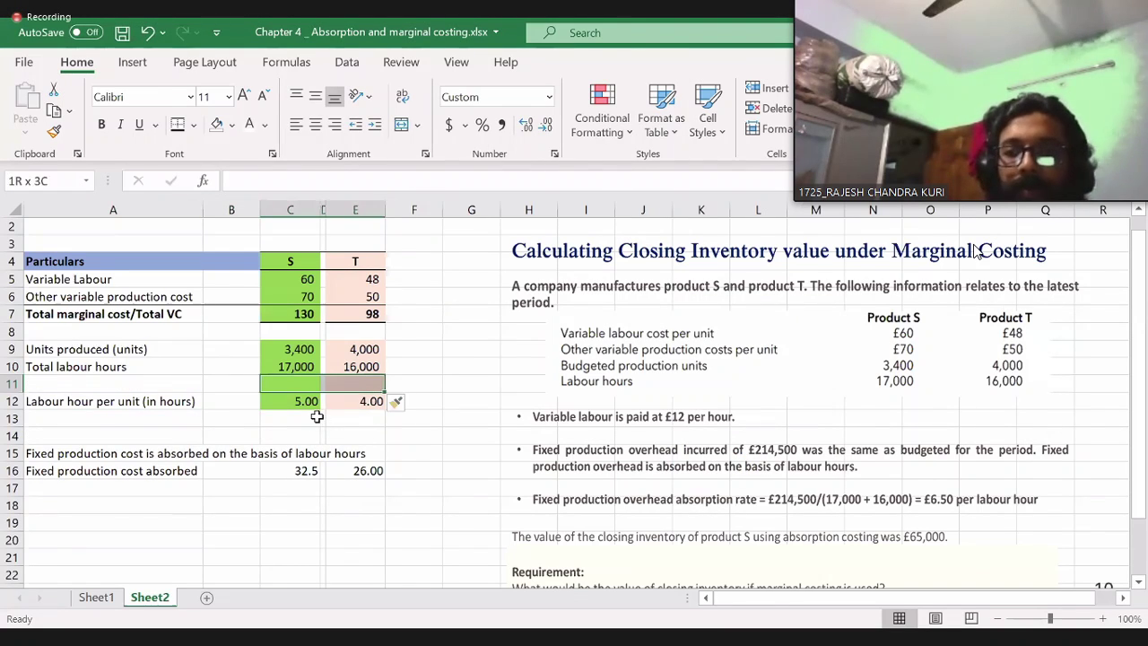
left_click(221, 128)
left_click(242, 470)
- Format the labour hour per unit values in C12:E12 to show no decimal places
key("Left")
key("Up")
key("Up")
key("Up")
key("Up")
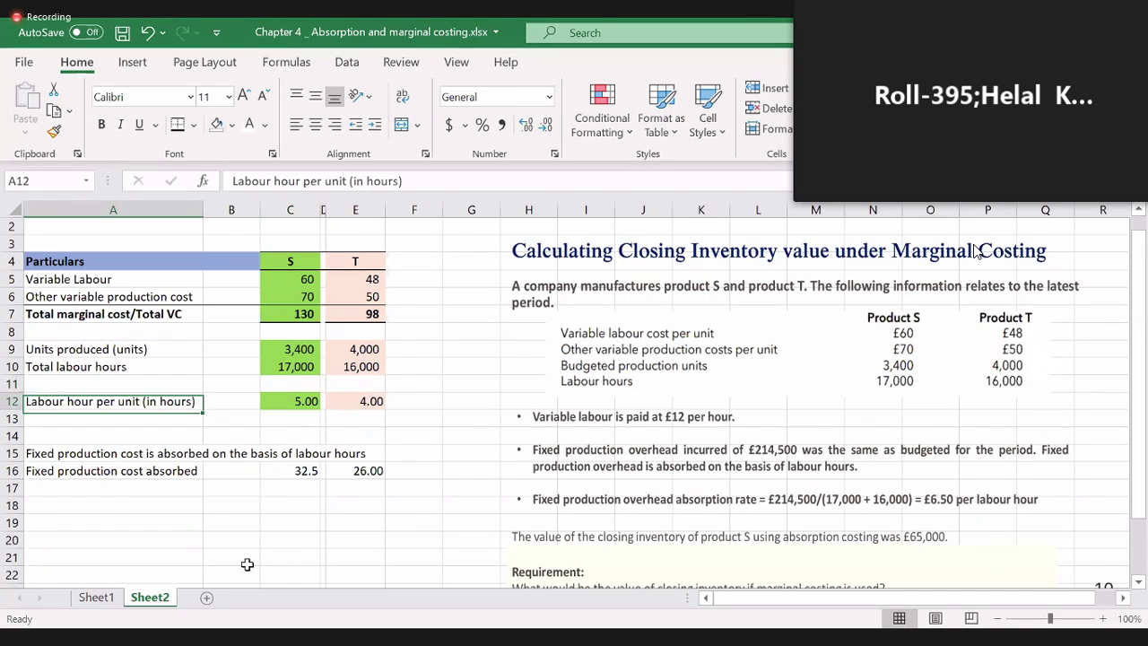
key("Right")
key("Right")
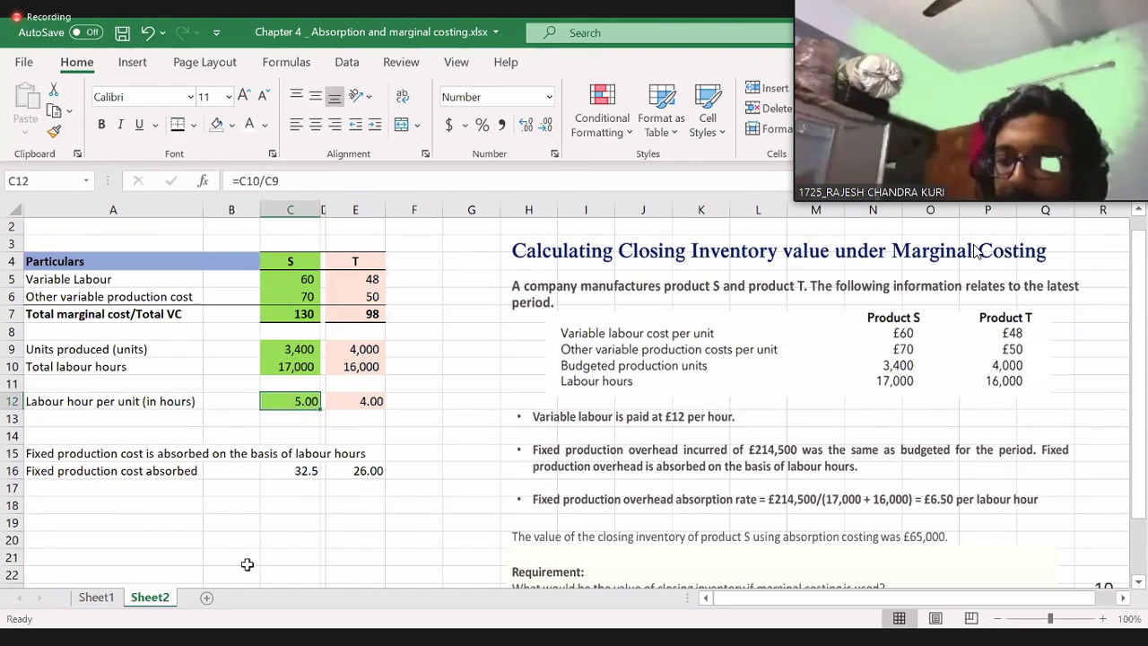
key("Right")
key("Right")
key("shift+Left")
key("shift+Left")
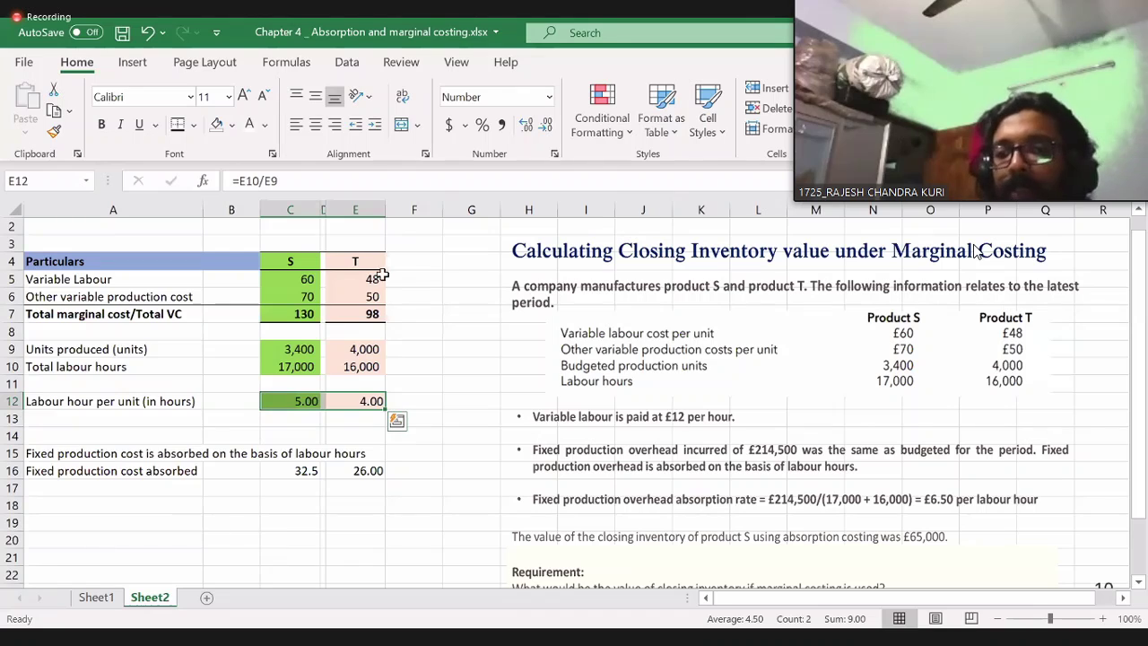
left_click(546, 125)
left_click(545, 126)
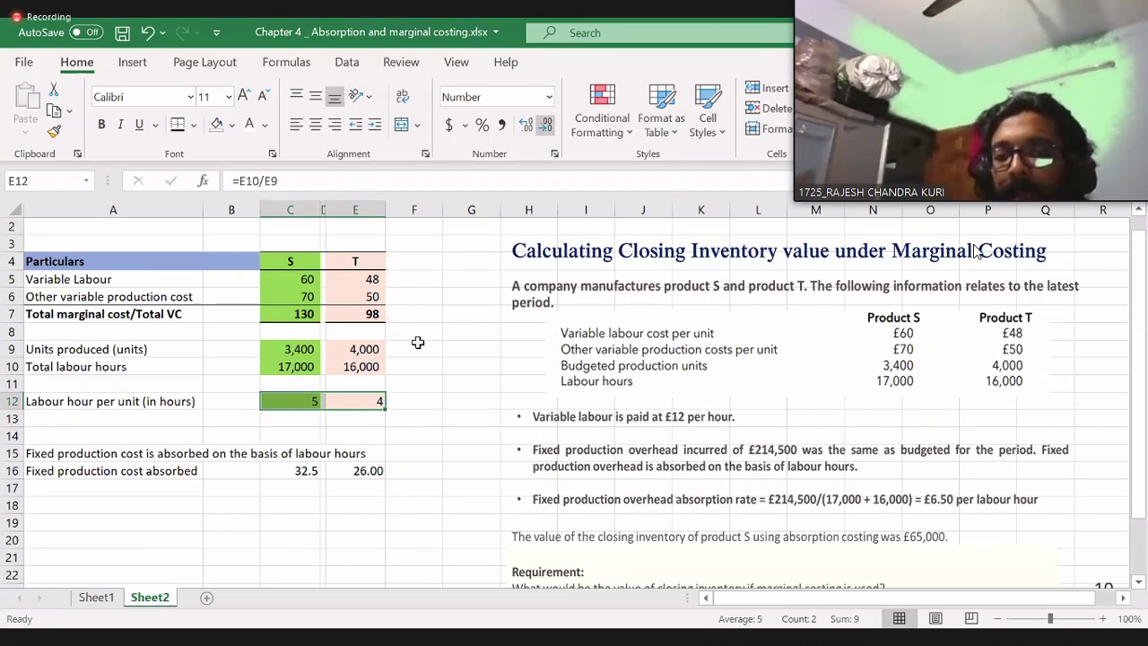
left_click(339, 518)
- Insert blank cells at A16:E16, shifting the fixed production cost absorbed row down
left_click(220, 476)
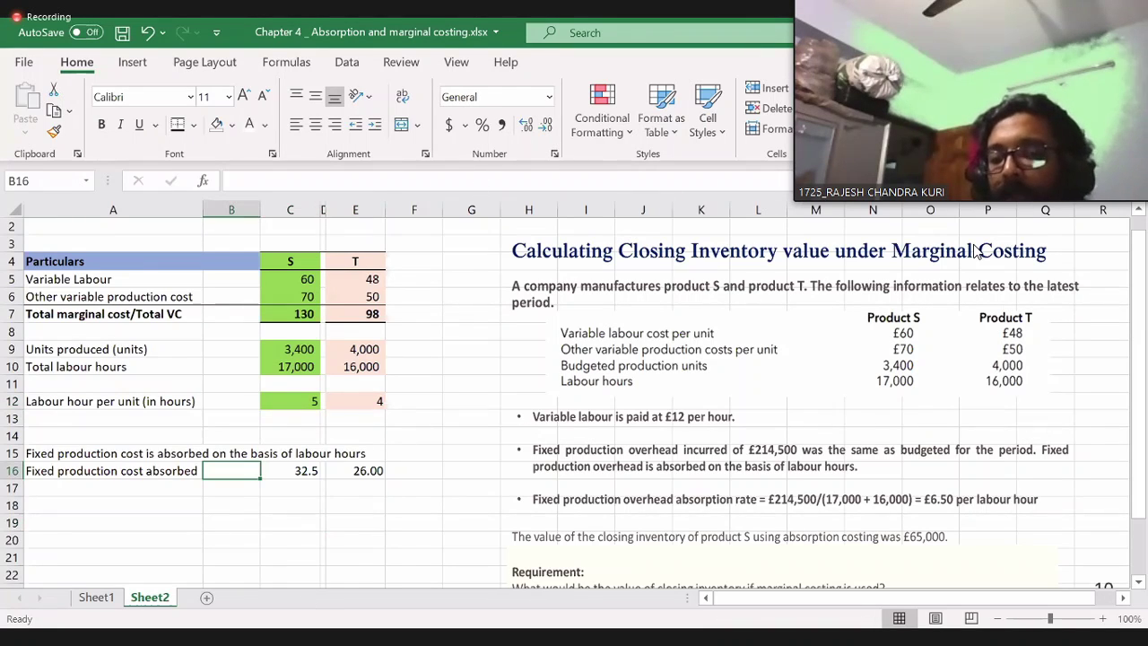
key("Right")
key("Left")
key("Left")
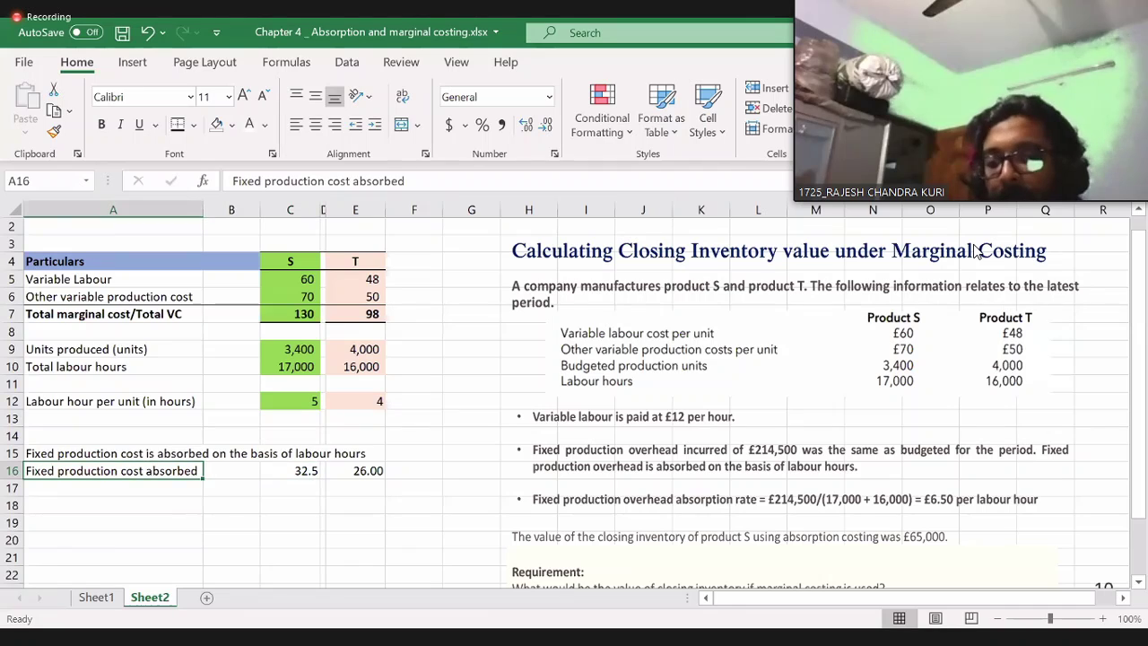
key("shift+Right")
key("shift+Right")
key("shift+Right")
key("shift+Right")
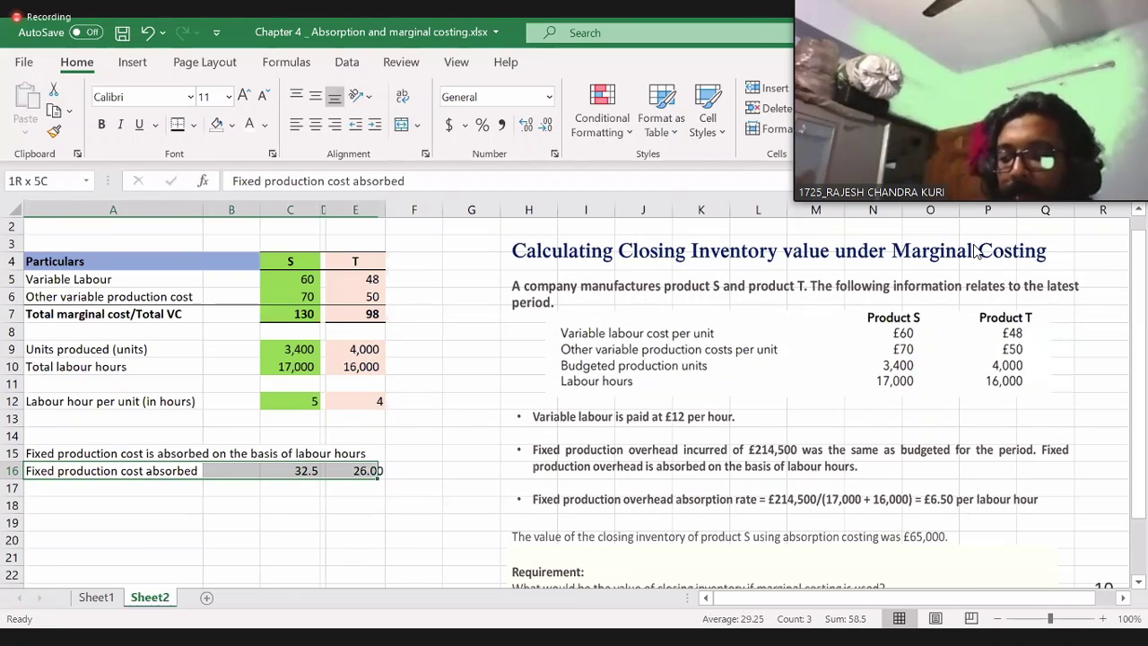
key("ctrl+shift+plus")
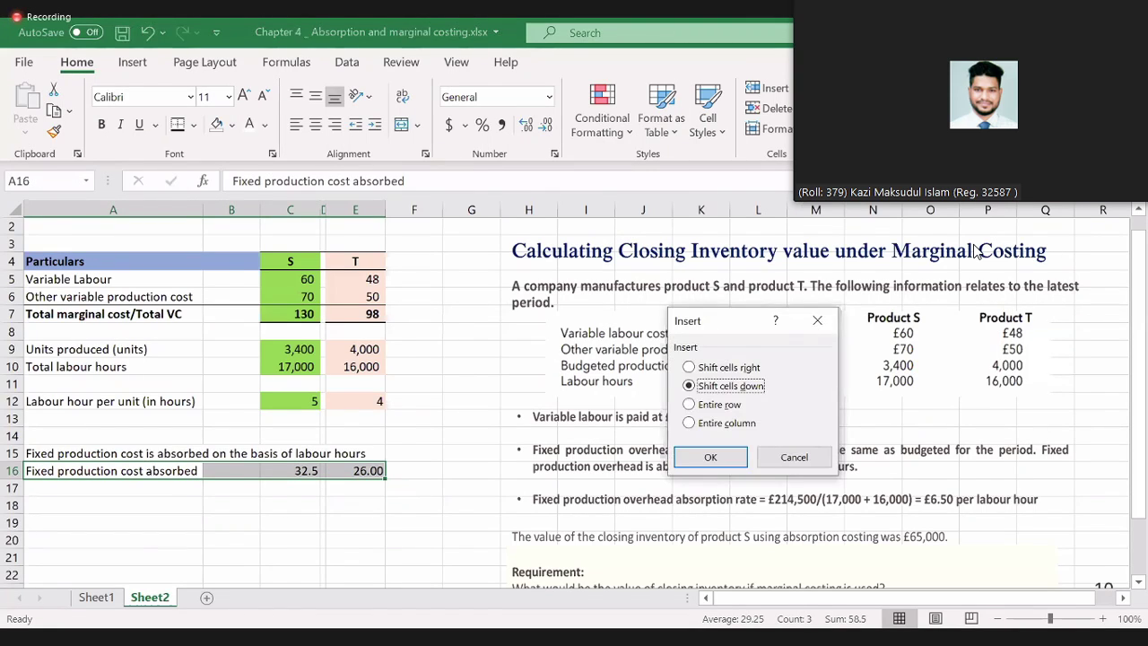
key("Return")
- Examine the fixed production cost absorbed formulas for products S and T in C17 and E17, tracing the cells they reference
key("Down")
key("Right")
key("Up")
key("Right")
key("Down")
key("Down")
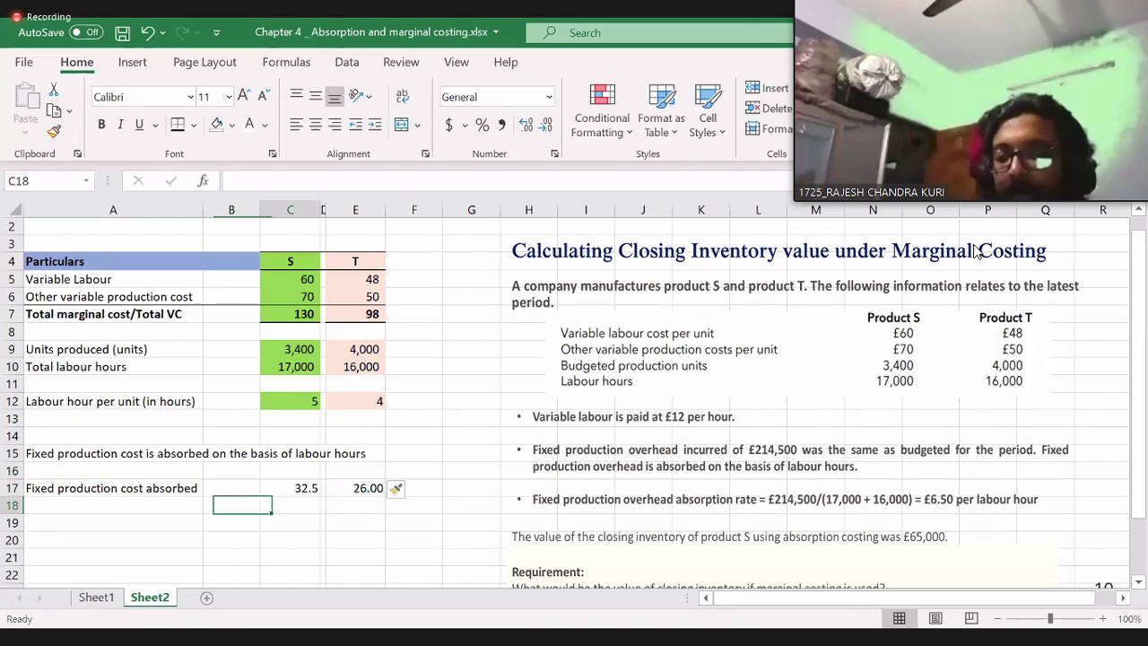
key("Up")
key("F2")
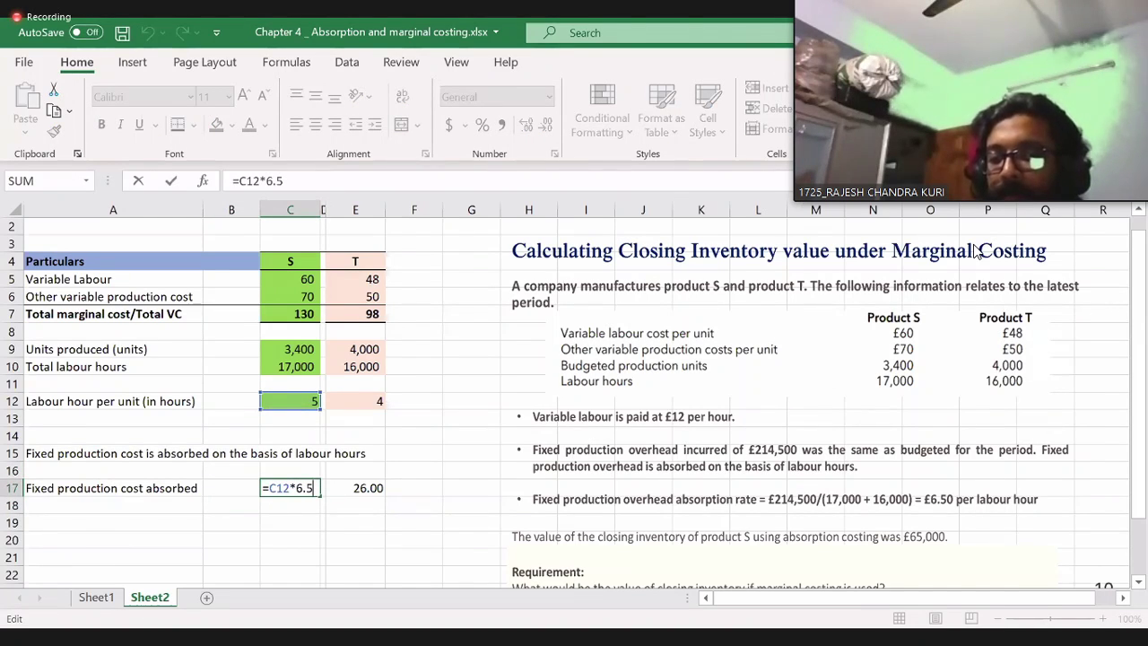
key("Tab")
key("Tab")
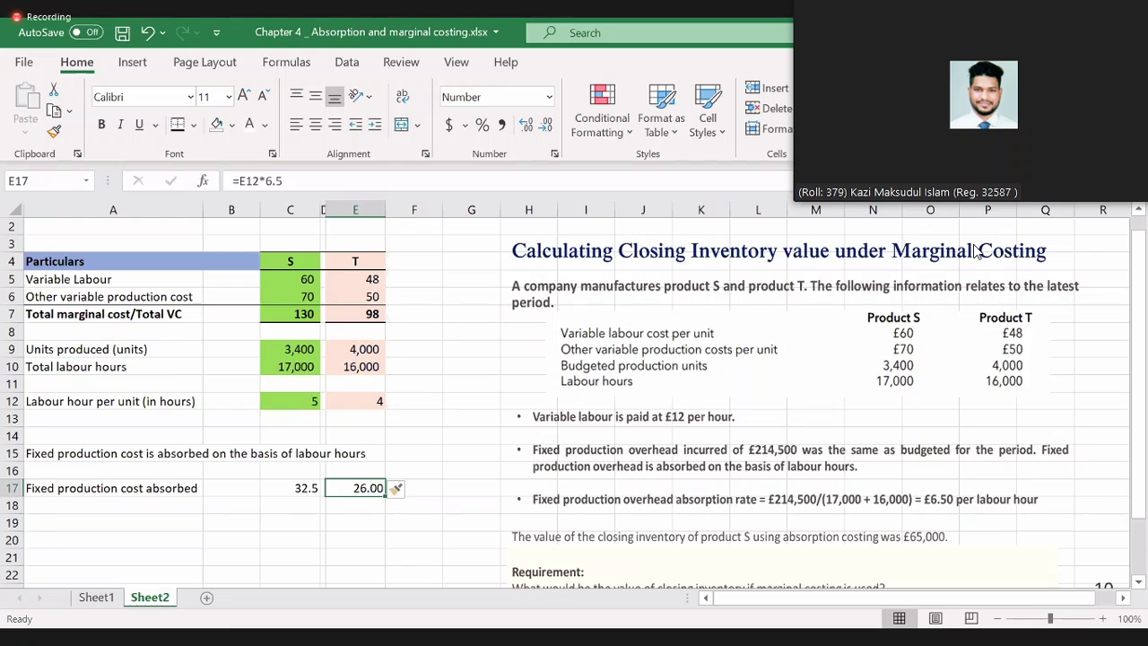
key("F2")
key("ctrl+Return")
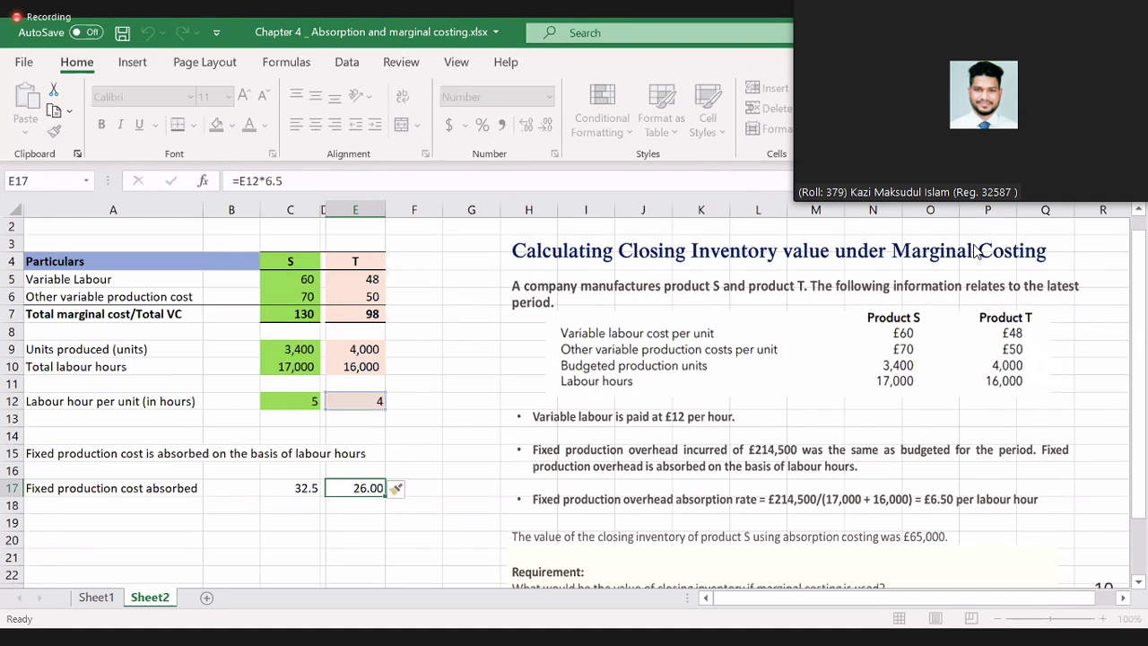
key("Left")
key("Left")
key("F2")
key("Tab")
key("Tab")
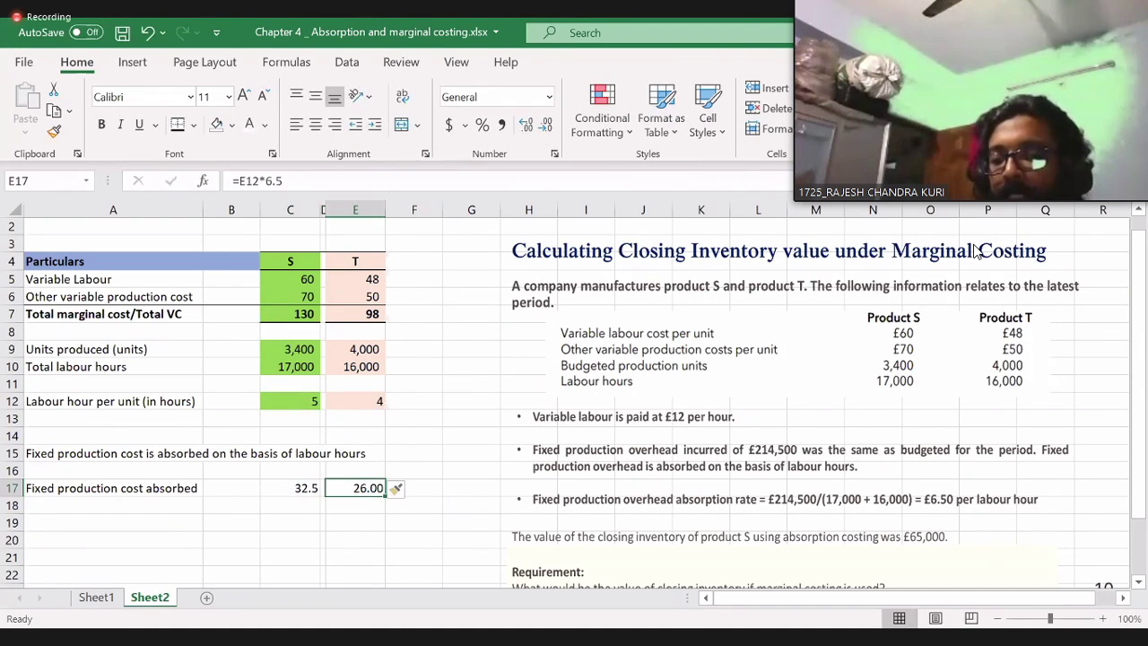
key("F2")
key("ctrl+Return")
key("Left")
key("Left")
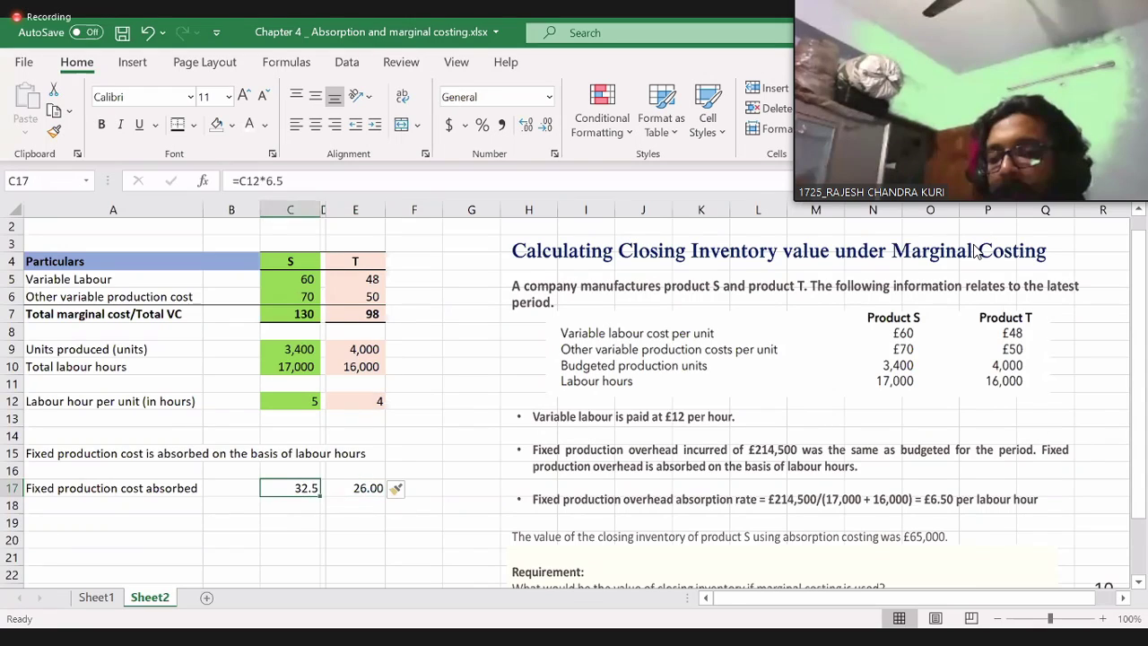
key("F2")
key("Tab")
key("Left")
key("F2")
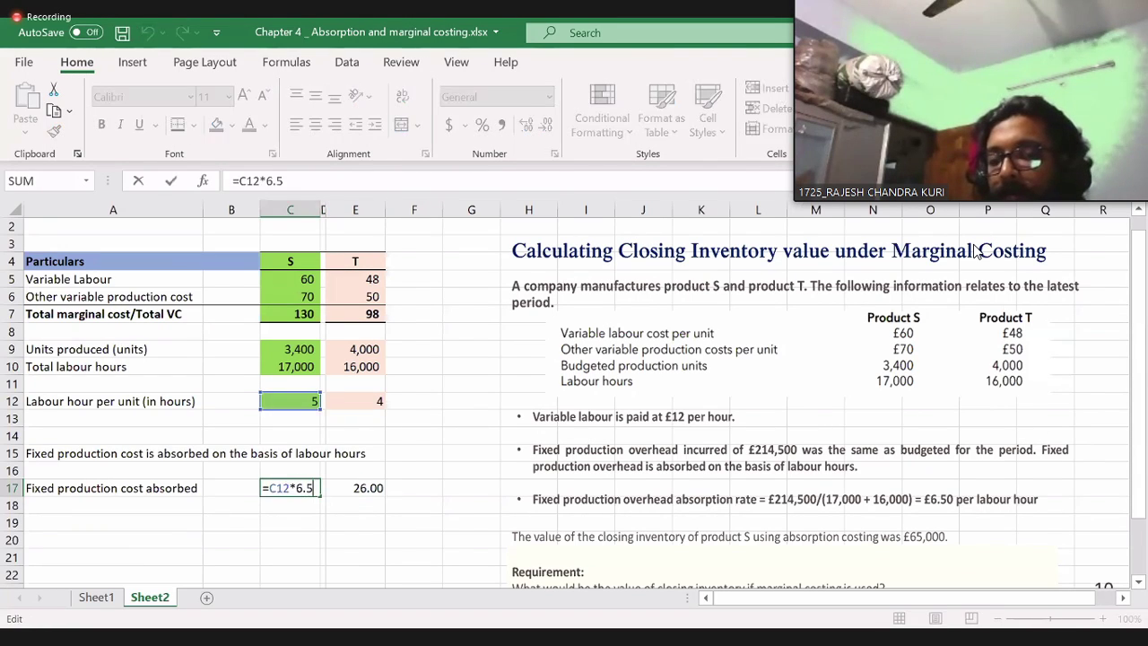
key("Tab")
key("Tab")
key("F2")
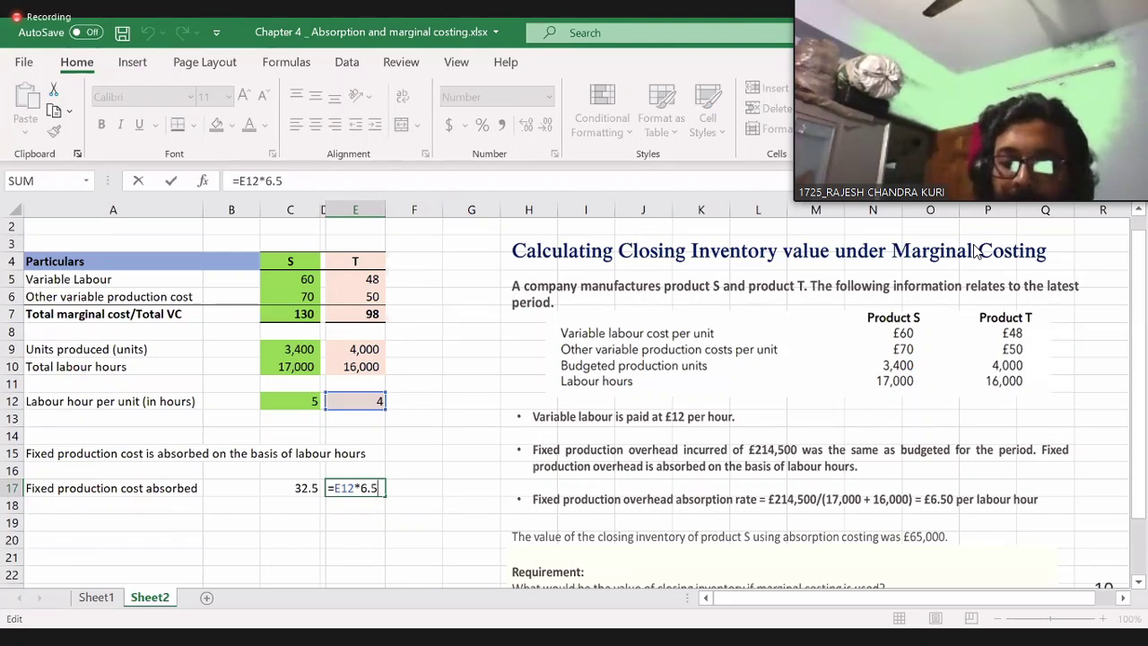
key("ctrl+Return")
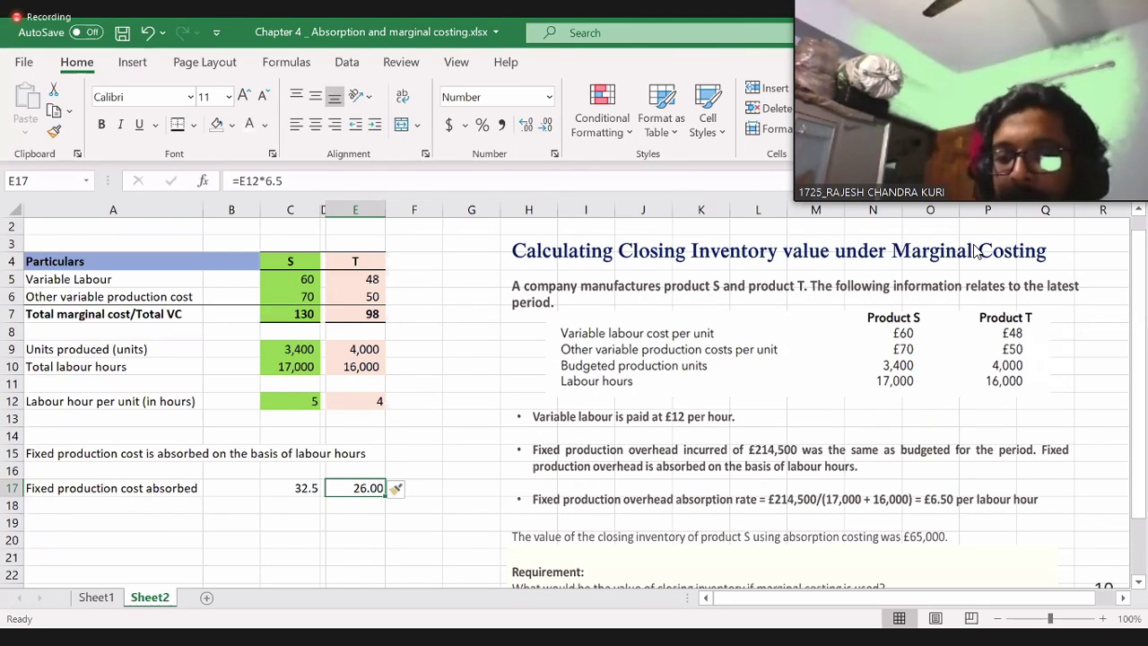
key("Down")
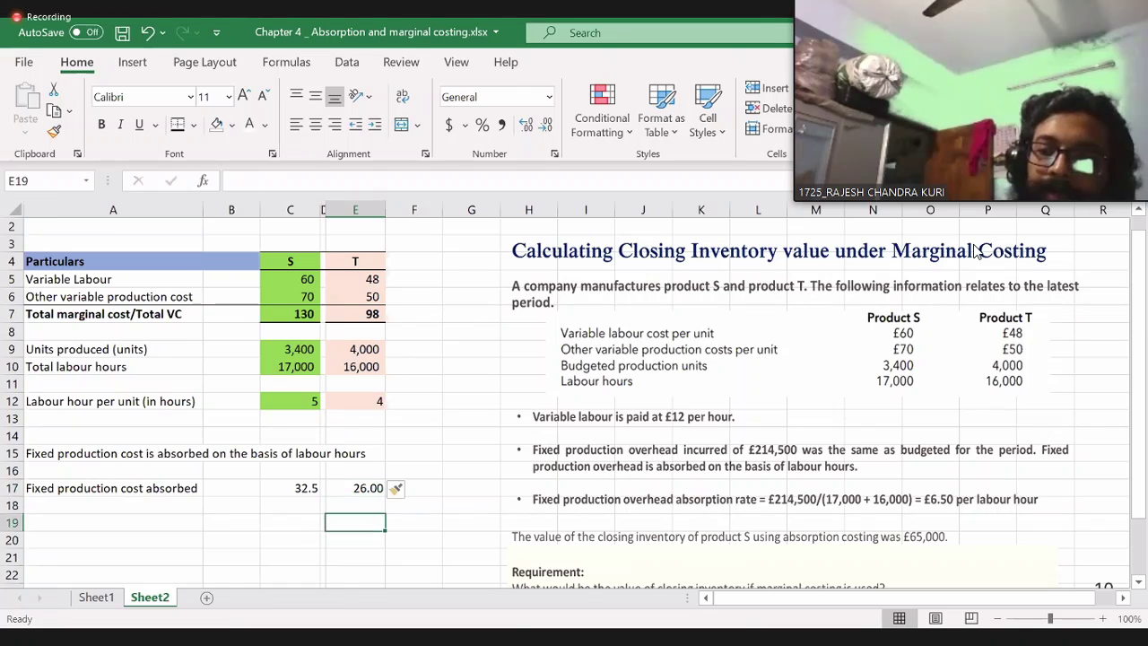
key("Left")
key("Left")
key("Left")
key("Left")
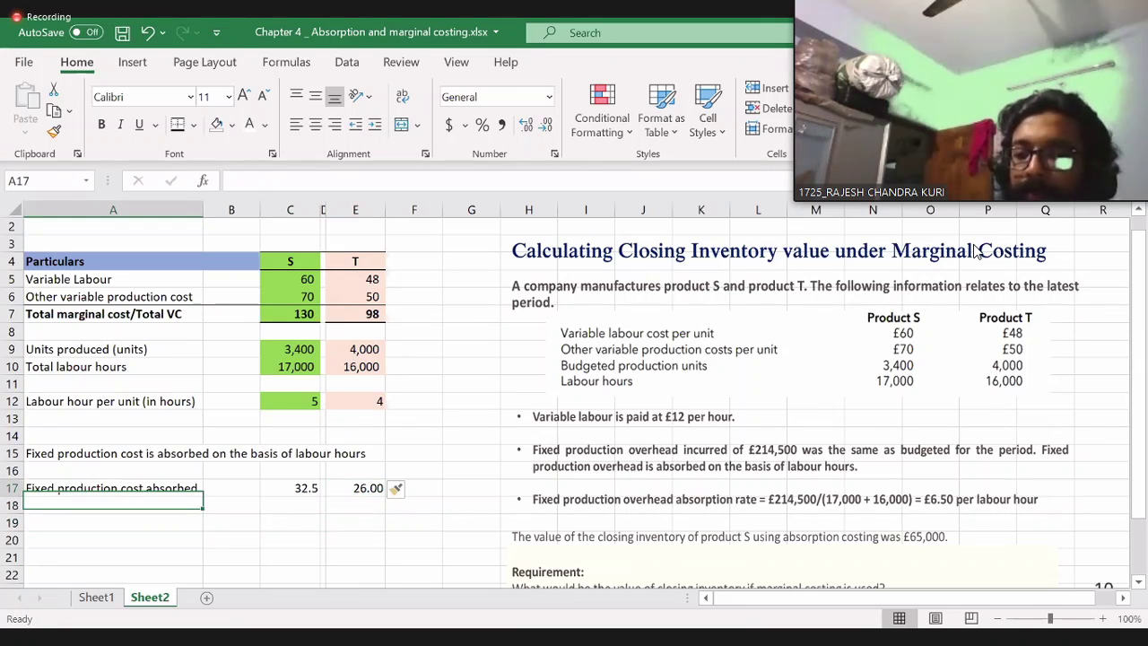
- Format product S's fixed production cost absorbed value in C17 to show two decimal places
key("Up")
key("Up")
key("Down")
key("Right")
key("Right")
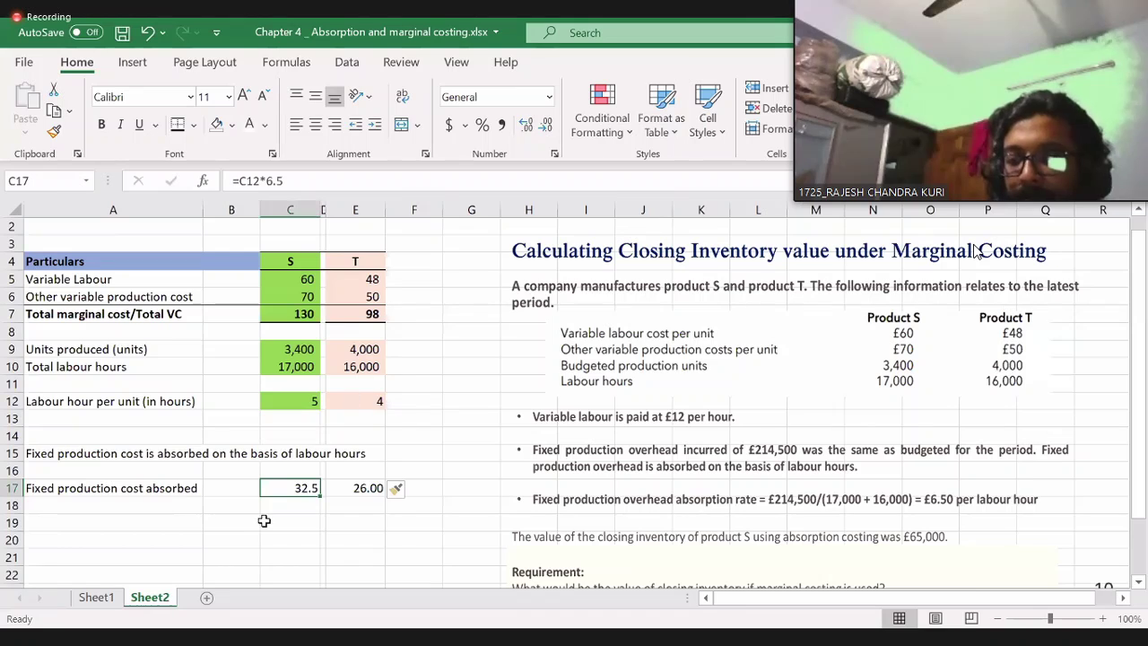
left_click(526, 125)
left_click(246, 529)
- Start a new row label in A19, below the fixed production cost absorbed row, beginning with "Total in"
key("Up")
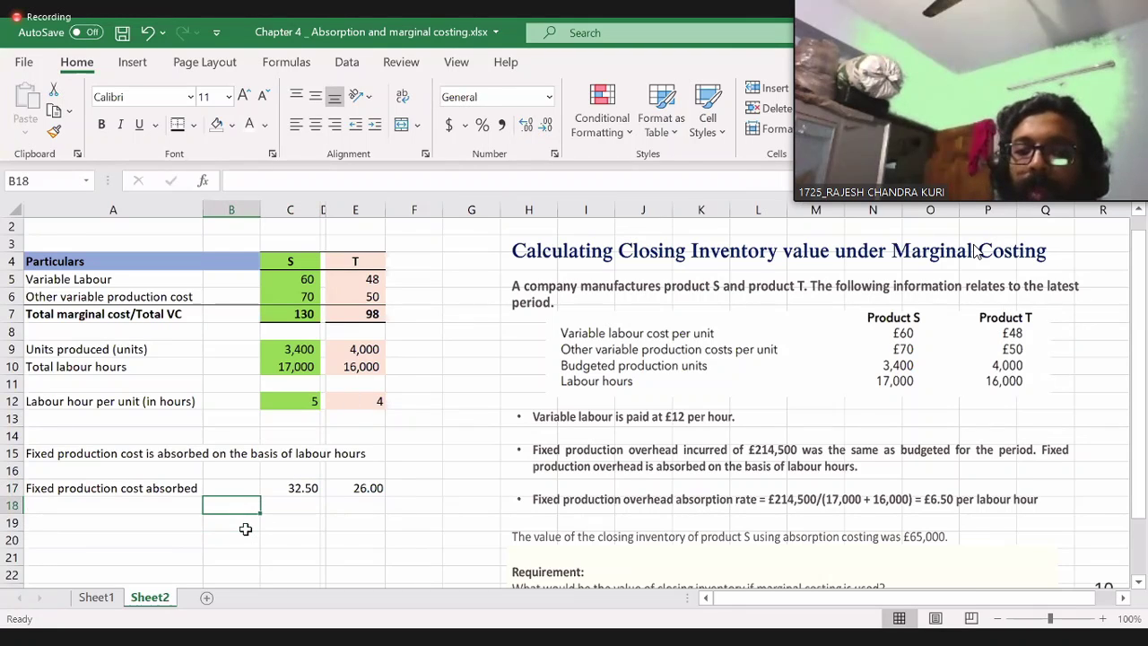
key("Up")
key("Left")
key("Down")
key("Down")
key("Down")
key("Up")
key("Down")
key("Up")
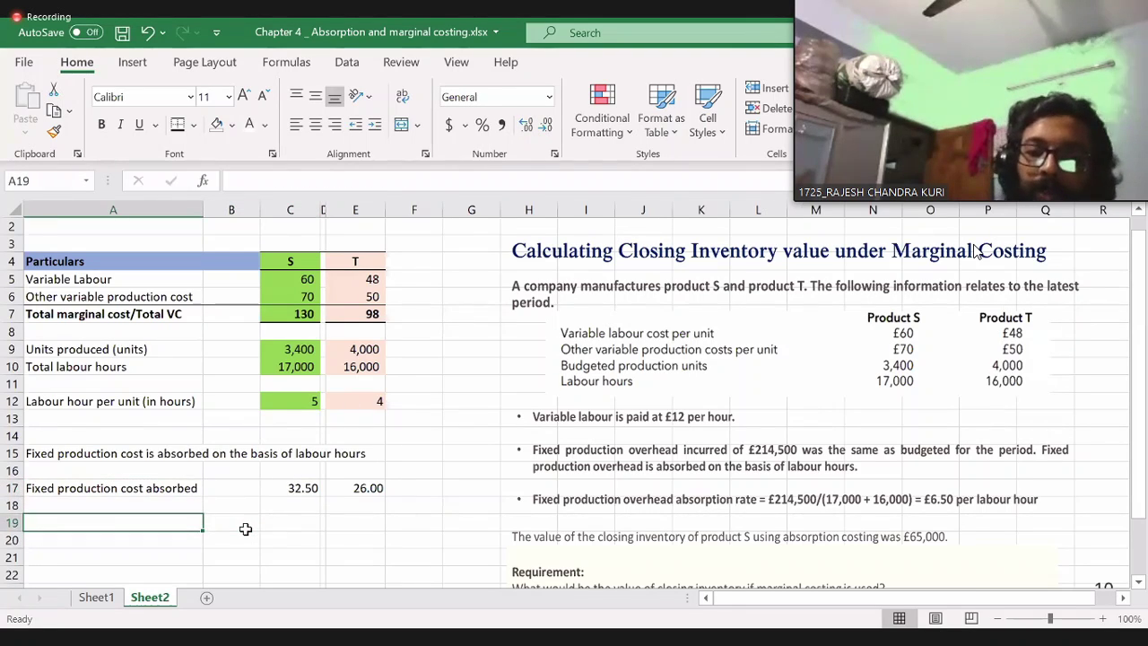
type("Total c")
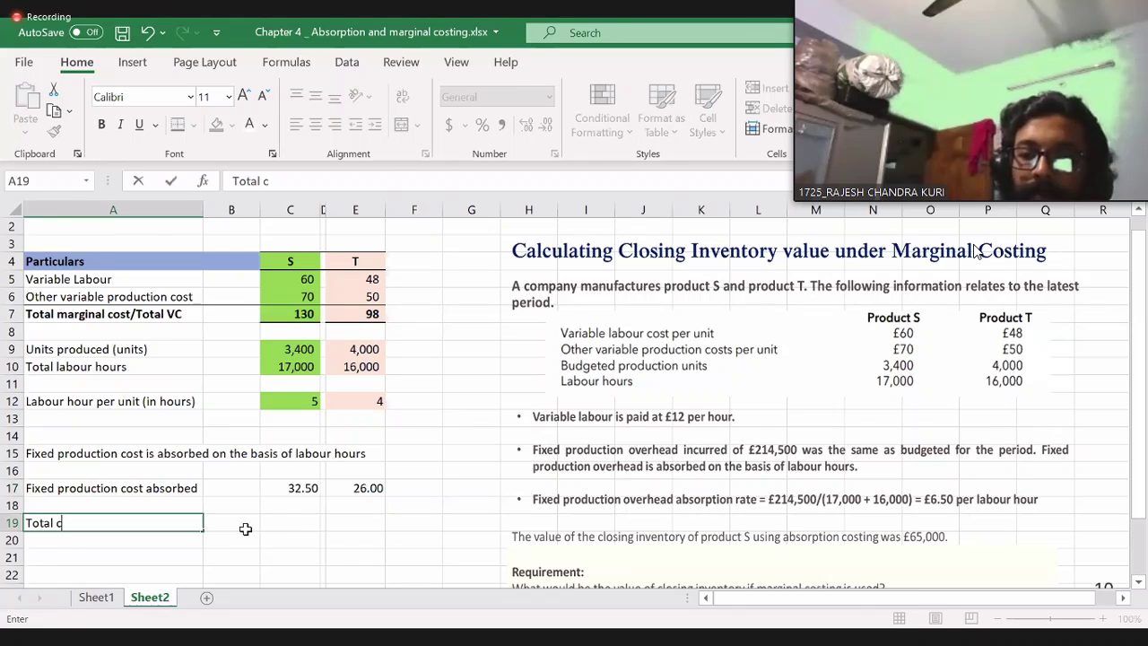
key("BackSpace")
type("invent")
key("BackSpace")
key("BackSpace")
key("BackSpace")
key("BackSpace")
key("BackSpace")
type("in")
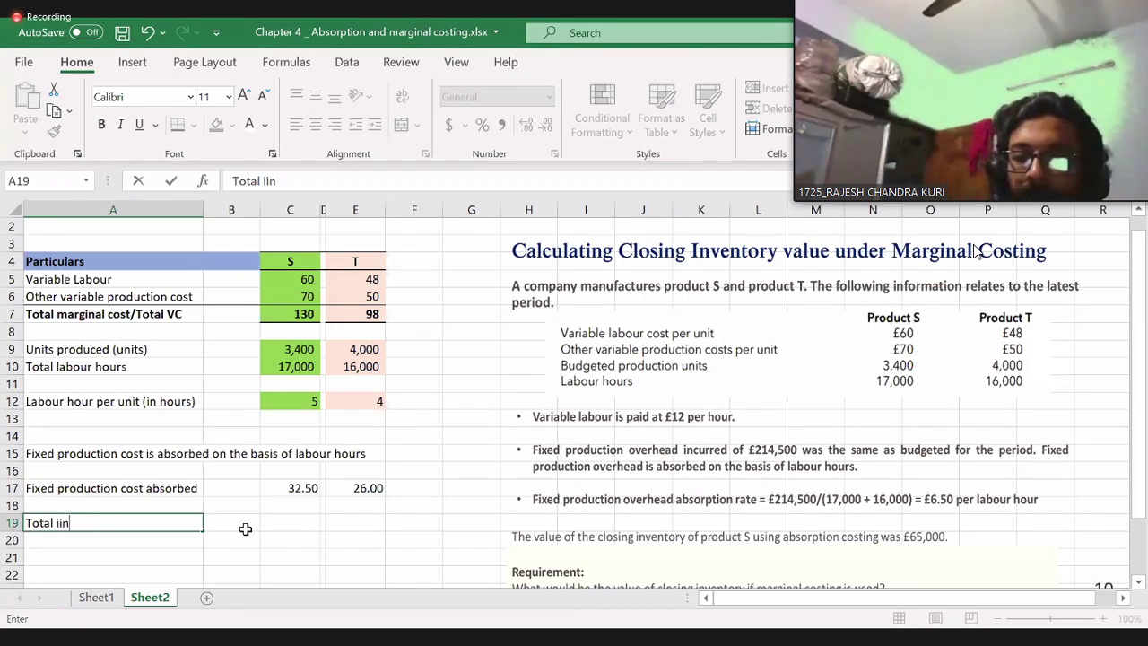
key("BackSpace")
key("BackSpace")
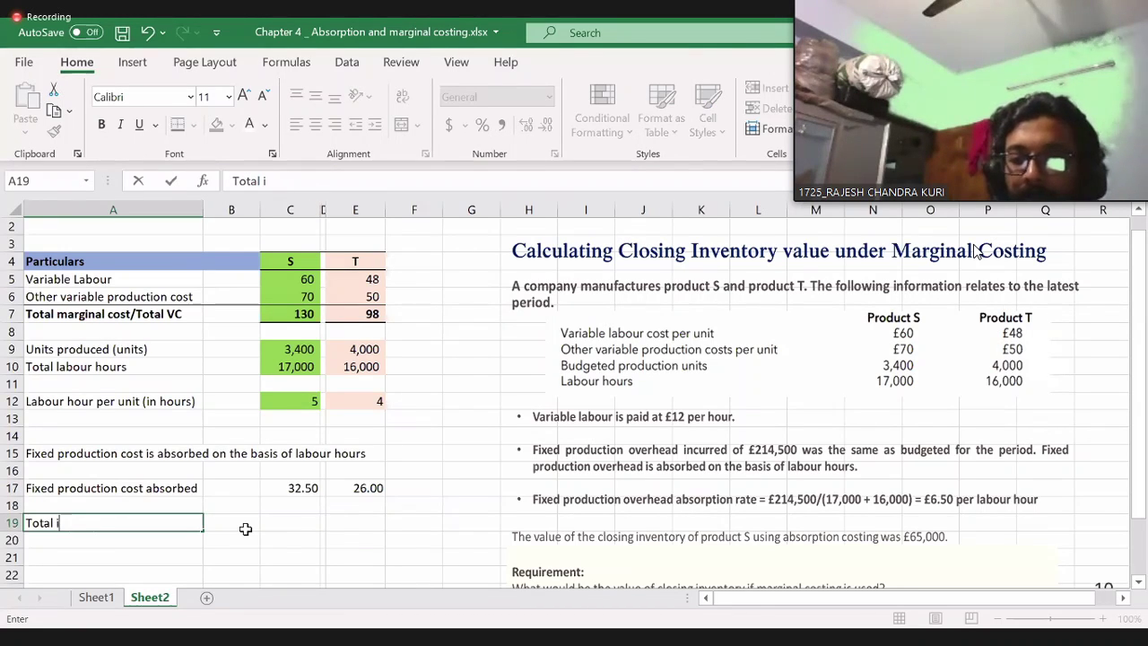
type("ven")
key("BackSpace")
key("BackSpace")
key("BackSpace")
type("n")
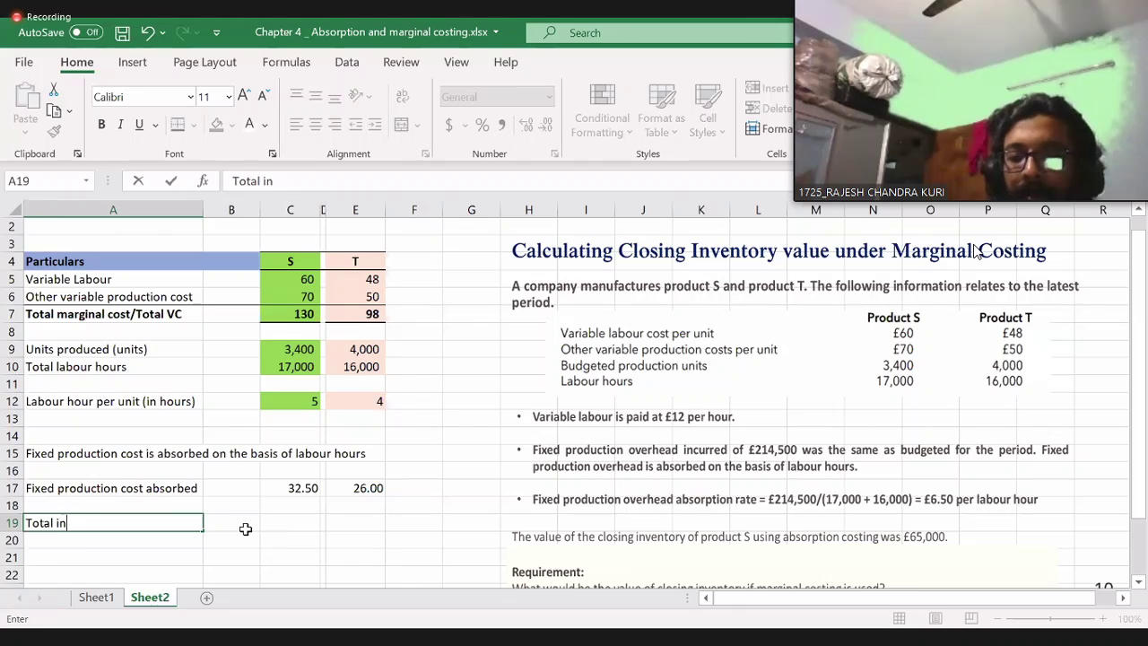
- Complete the row label in A19 as "Total inventory cost"
type("ventory cost")
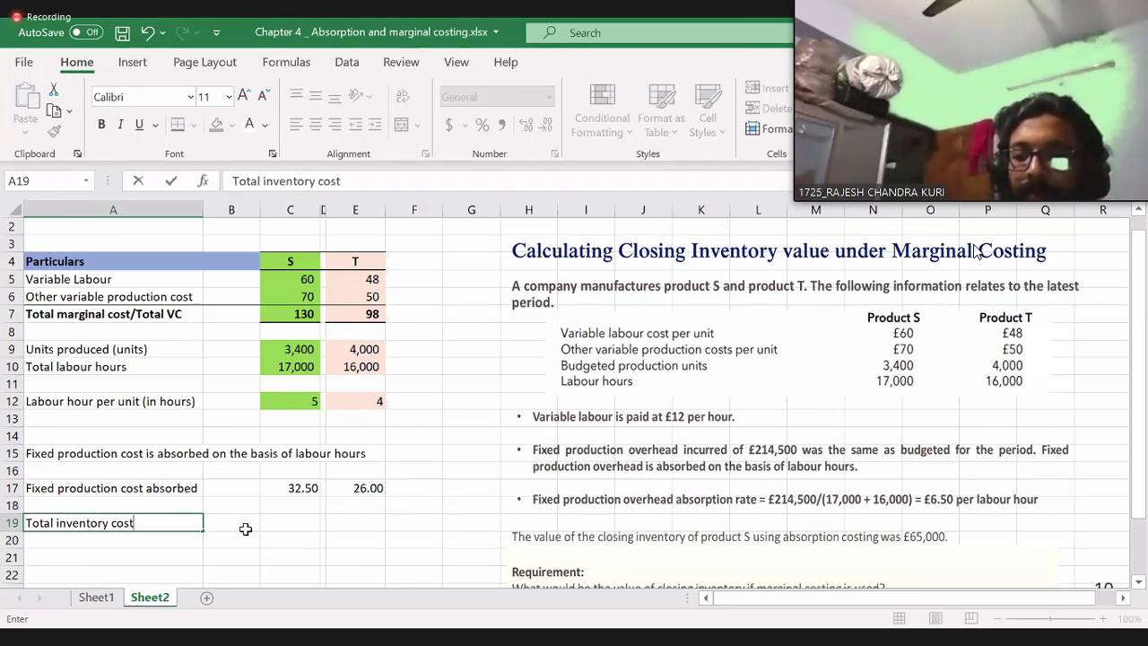
key("Tab")
key("Tab")
type("=")
key("Up")
key("Up")
key("Up")
key("Up")
key("Up")
key("Up")
key("Up")
key("Up")
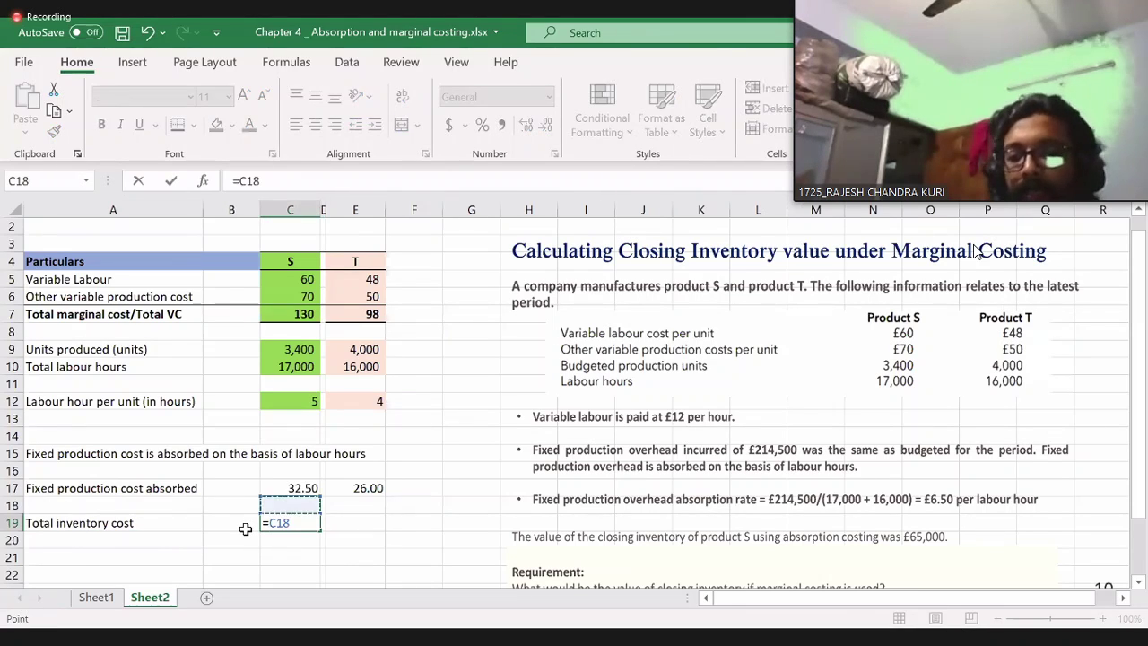
key("Up")
key("Up")
key("Up")
key("Up")
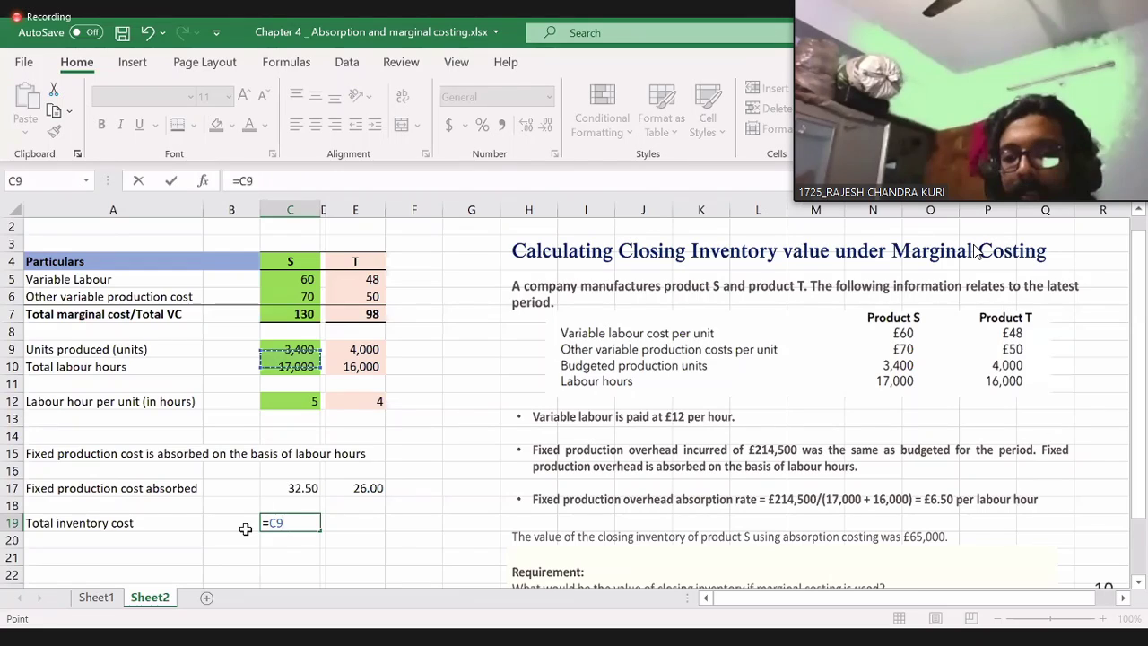
key("Escape")
- Move the "Fixed production cost absorbed" cells A17:E17 to row 9, inserting them above the "Units produced (units)" row
key("Down")
key("Up")
key("Up")
key("Up")
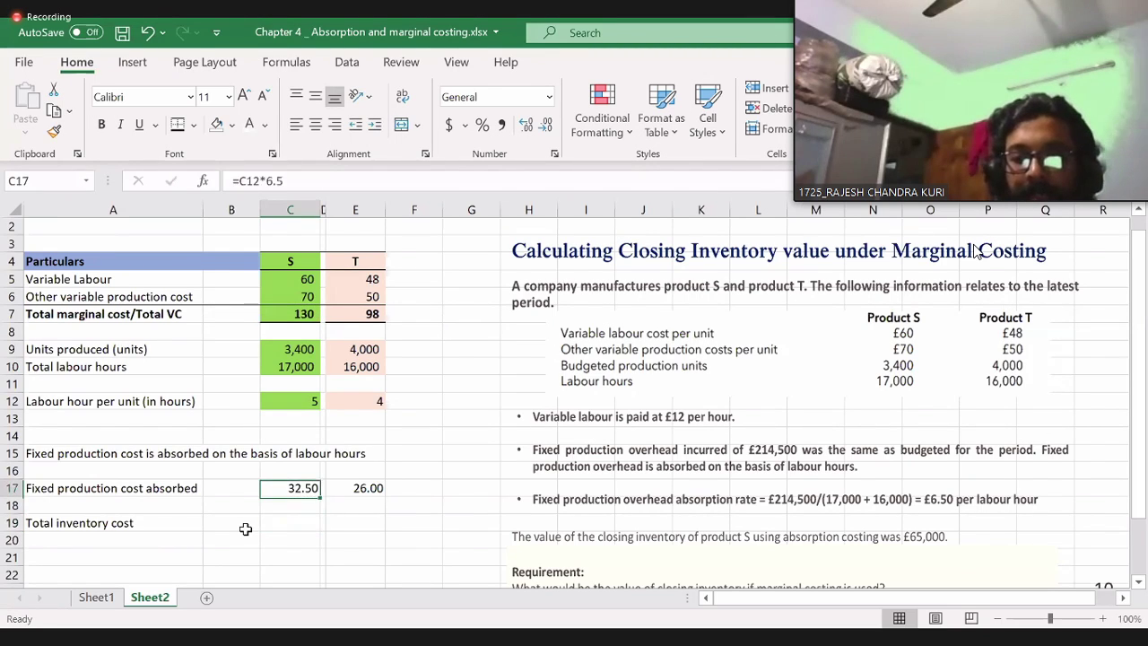
key("Left")
key("Left")
key("shift+Right")
key("shift+Right")
key("shift+Right")
key("shift+Right")
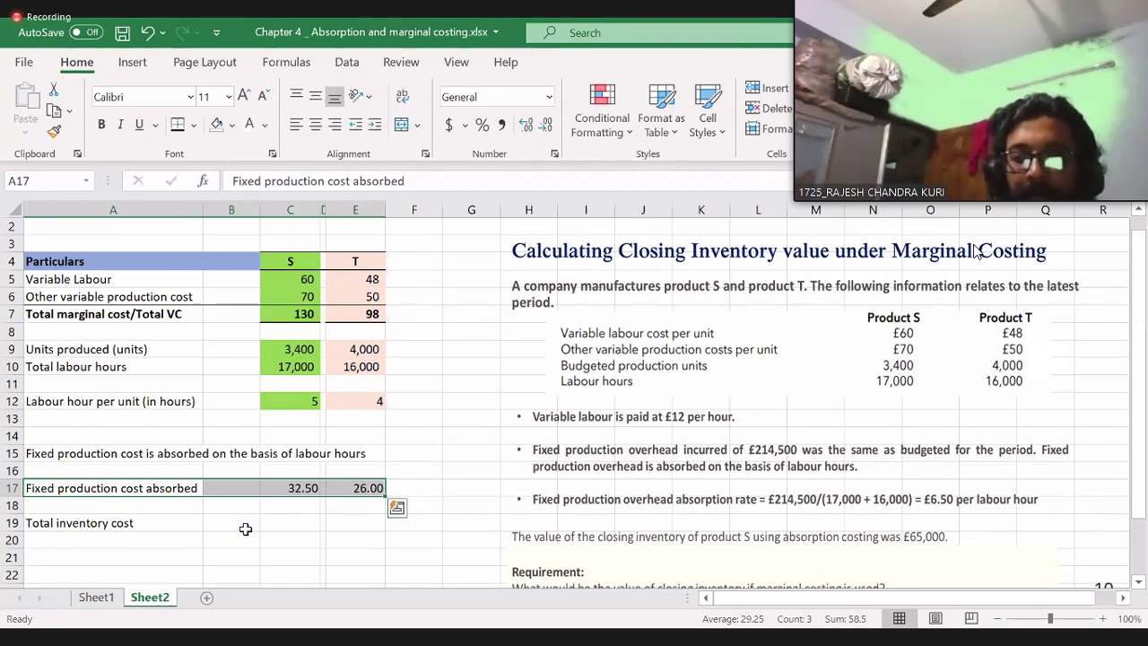
key("ctrl+c")
key("Up")
key("Up")
key("Up")
key("Up")
key("Up")
key("Up")
key("Up")
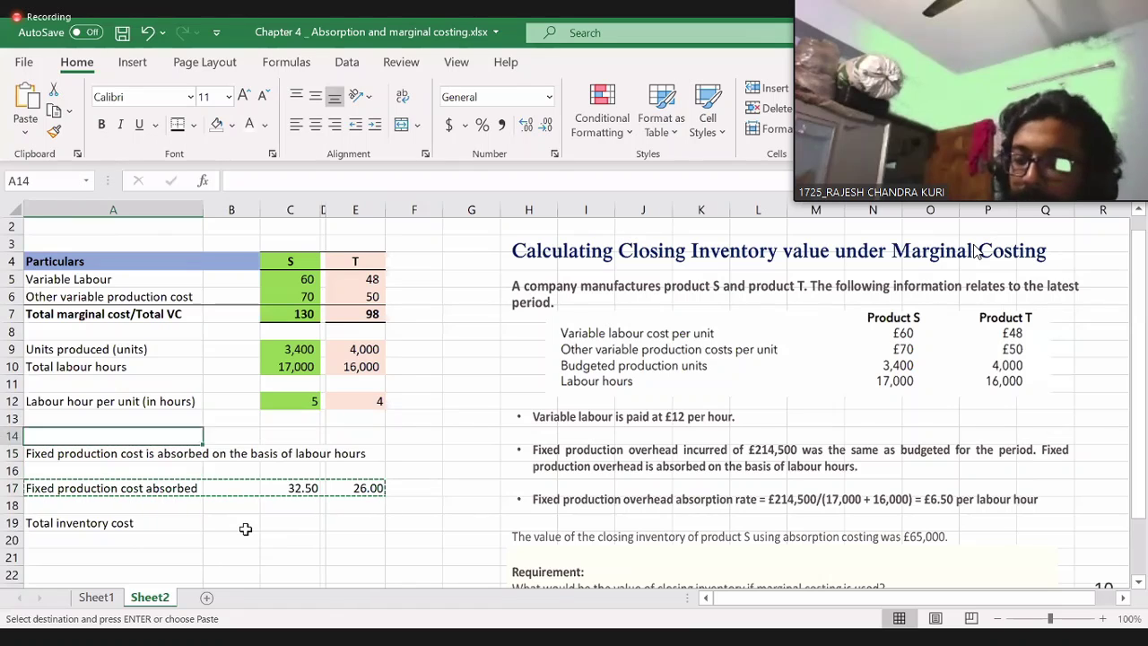
key("ctrl+shift+plus")
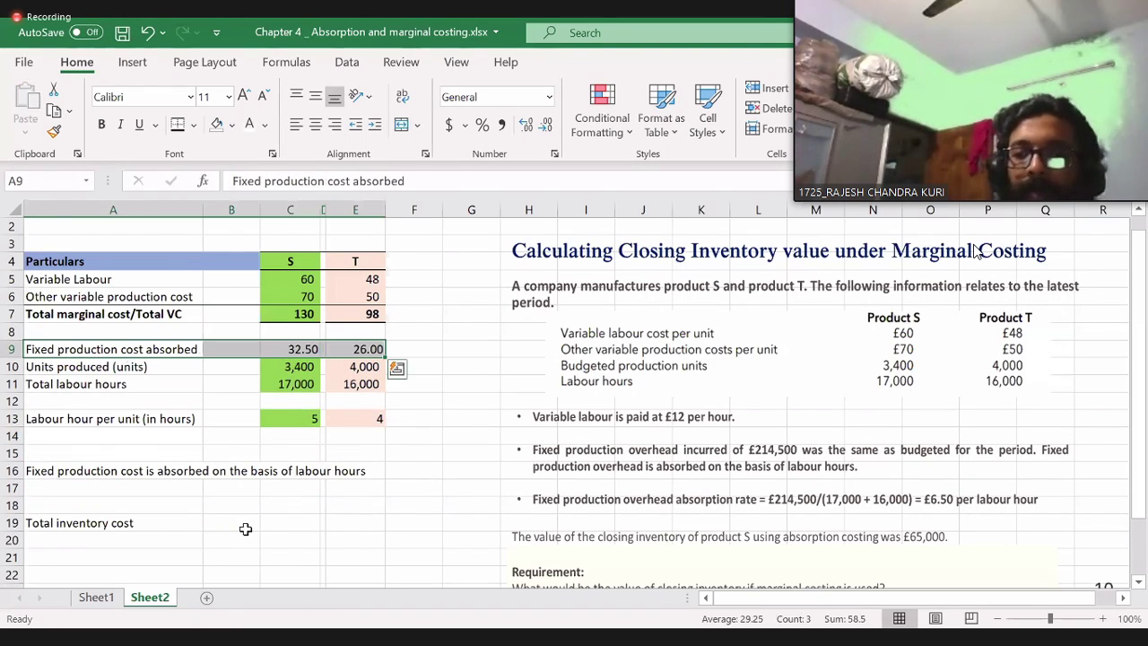
- Insert three blank rows above the "Units produced (units)" row
key("Down")
key("shift+space")
key("ctrl+shift+plus")
key("ctrl+shift+plus")
key("ctrl+shift+plus")
key("Down")
key("Down")
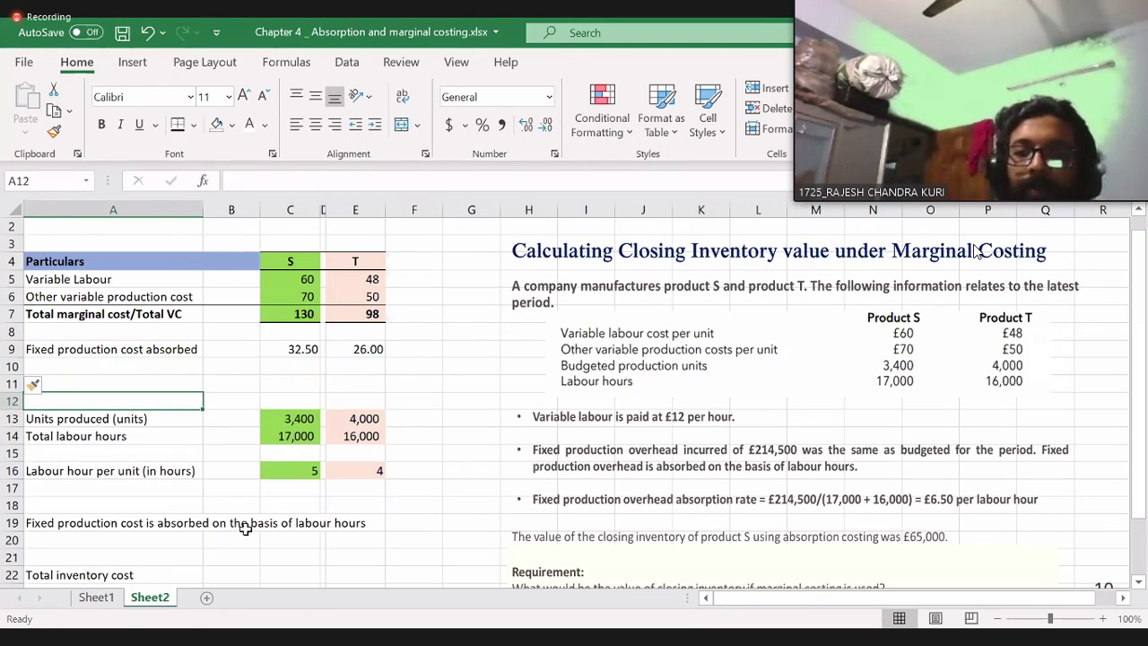
- Enter the heading "Note 1" in A12, directly above the units produced row
type("Notre")
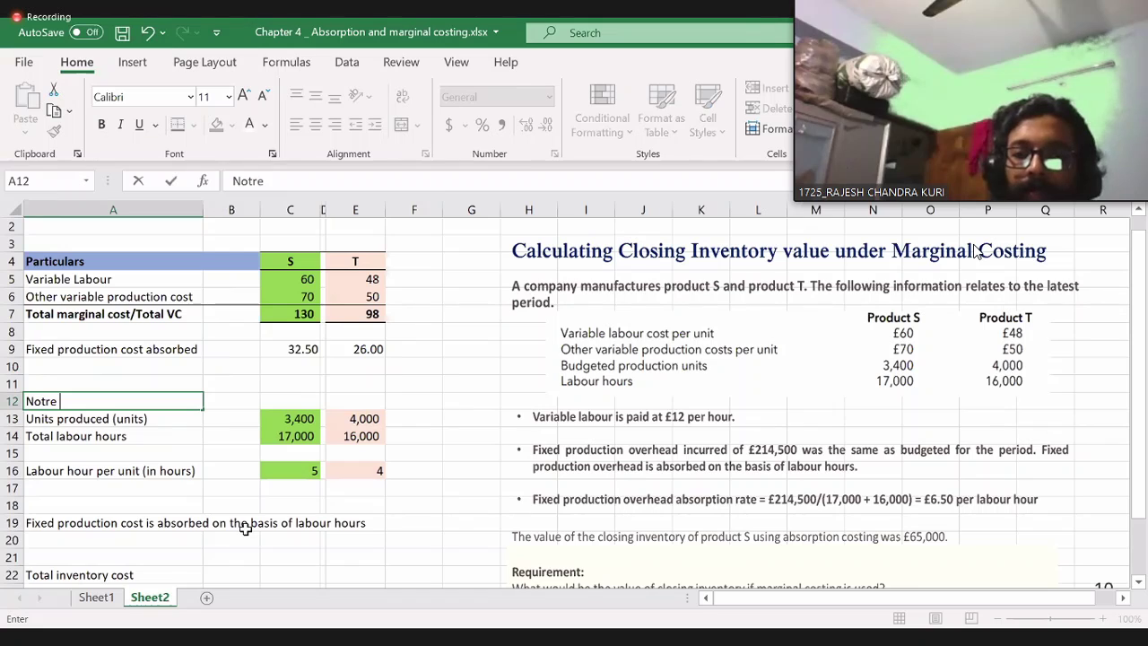
key("BackSpace")
key("BackSpace")
type("e 1")
key("Return")
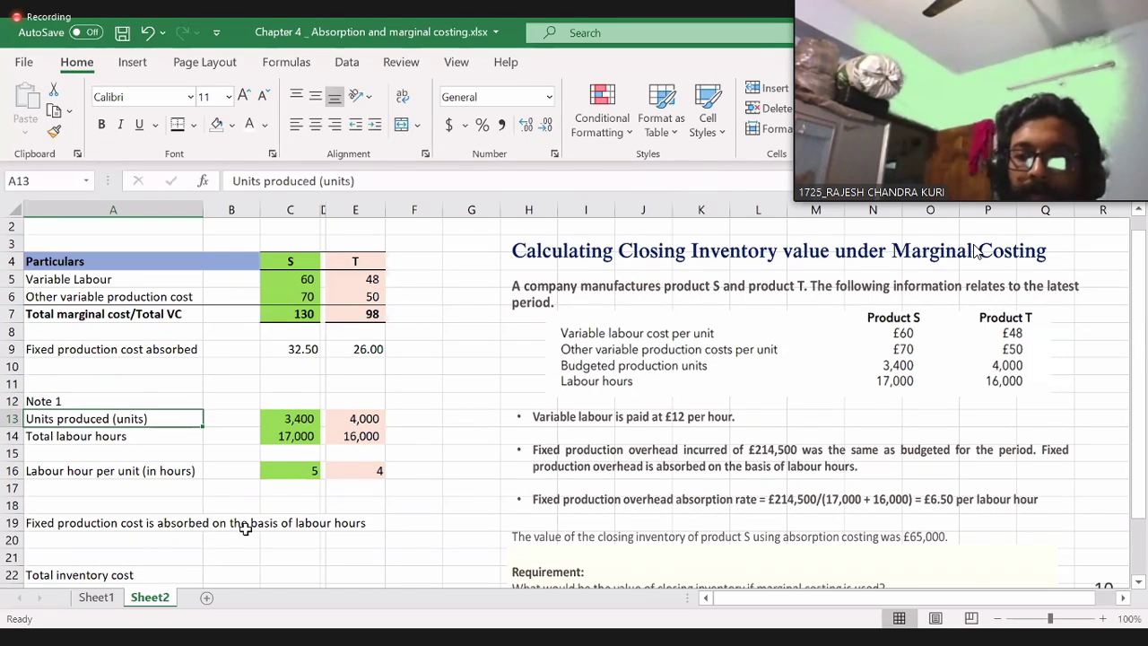
- Fill the "Note 1" heading cell with the standard light green colour
key("Down")
key("Down")
key("Down")
key("Down")
key("Up")
key("Up")
key("Up")
key("Up")
key("Up")
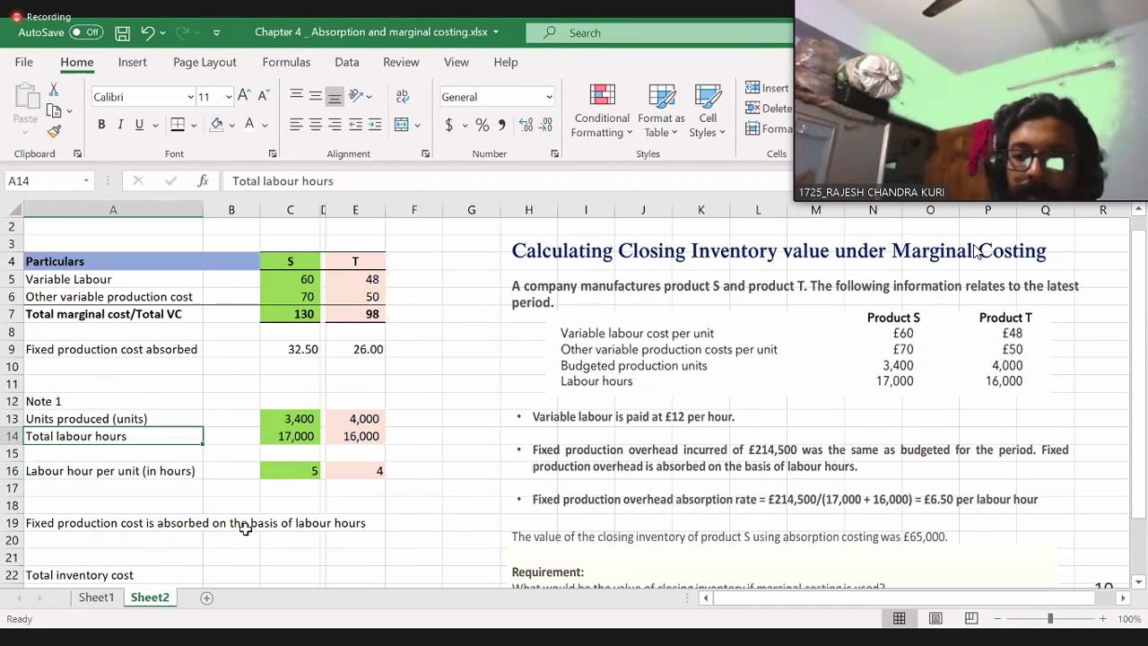
left_click(232, 126)
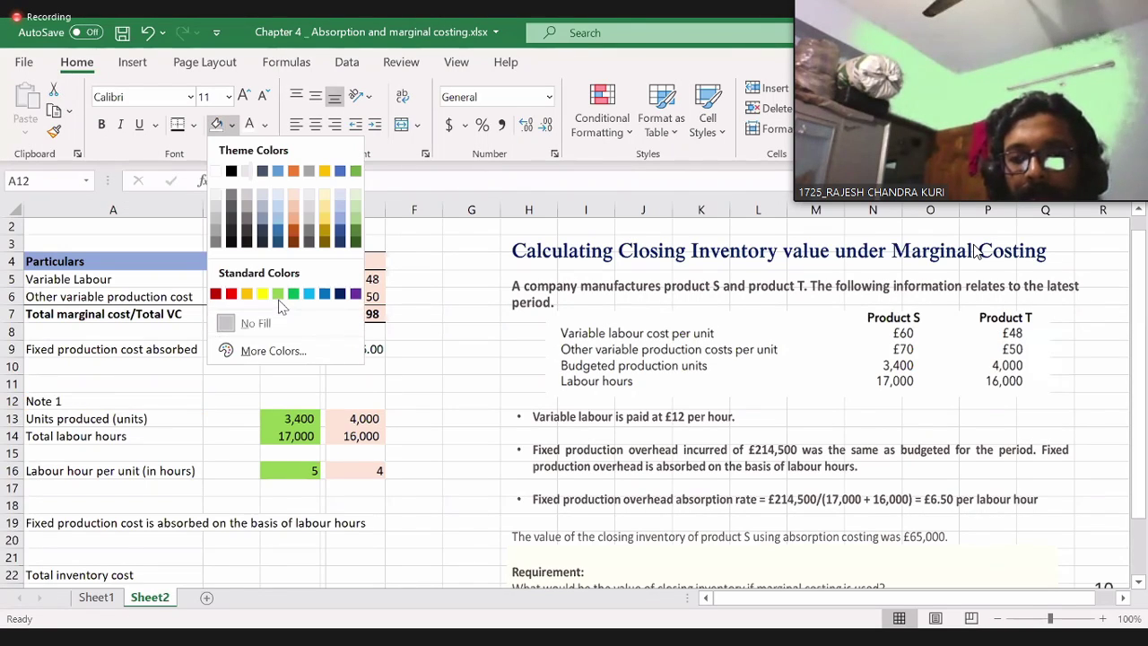
left_click(278, 295)
left_click_drag(229, 349, 174, 352)
key("Right")
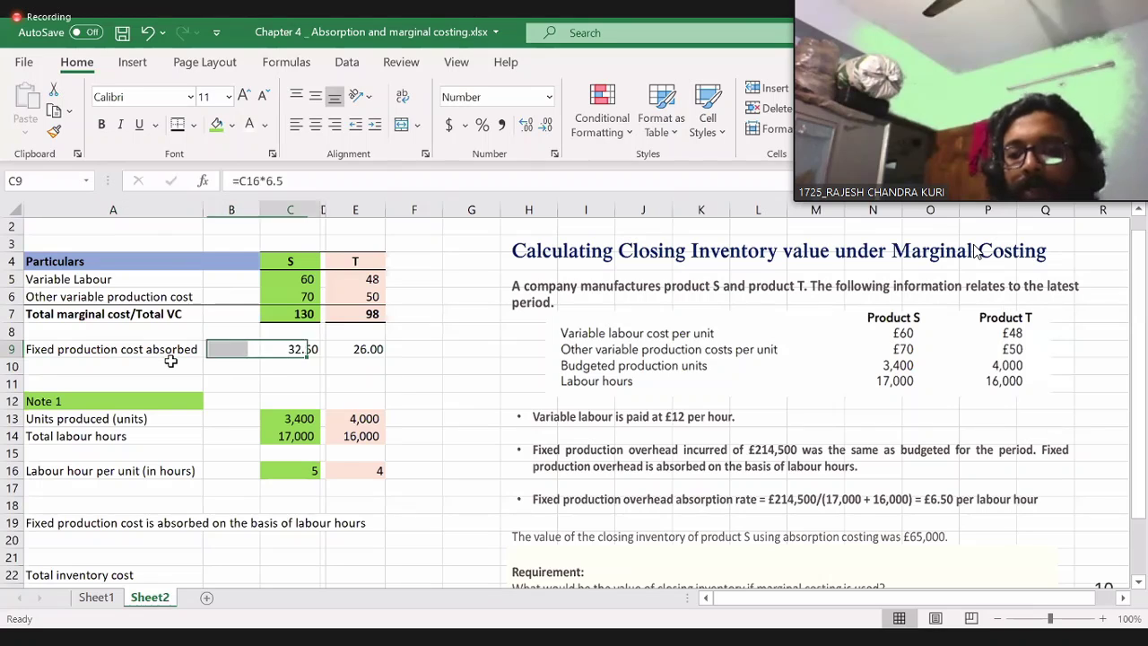
key("Right")
key("Left")
key("Up")
key("Up")
key("Down")
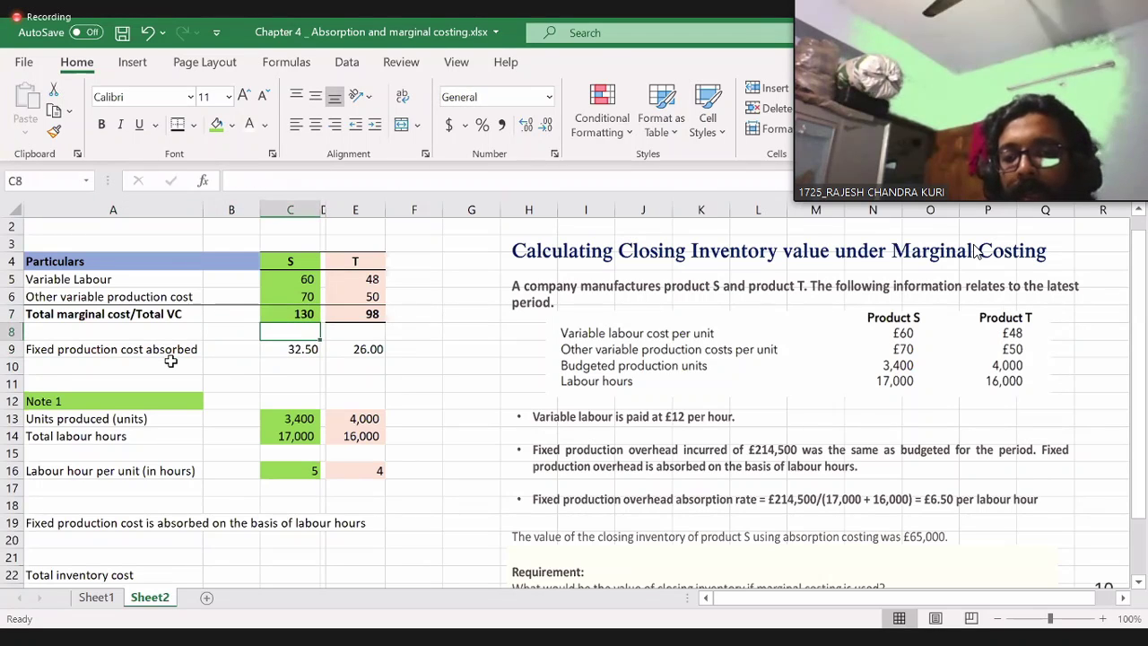
key("shift+Right")
key("shift+Right")
key("shift+Right")
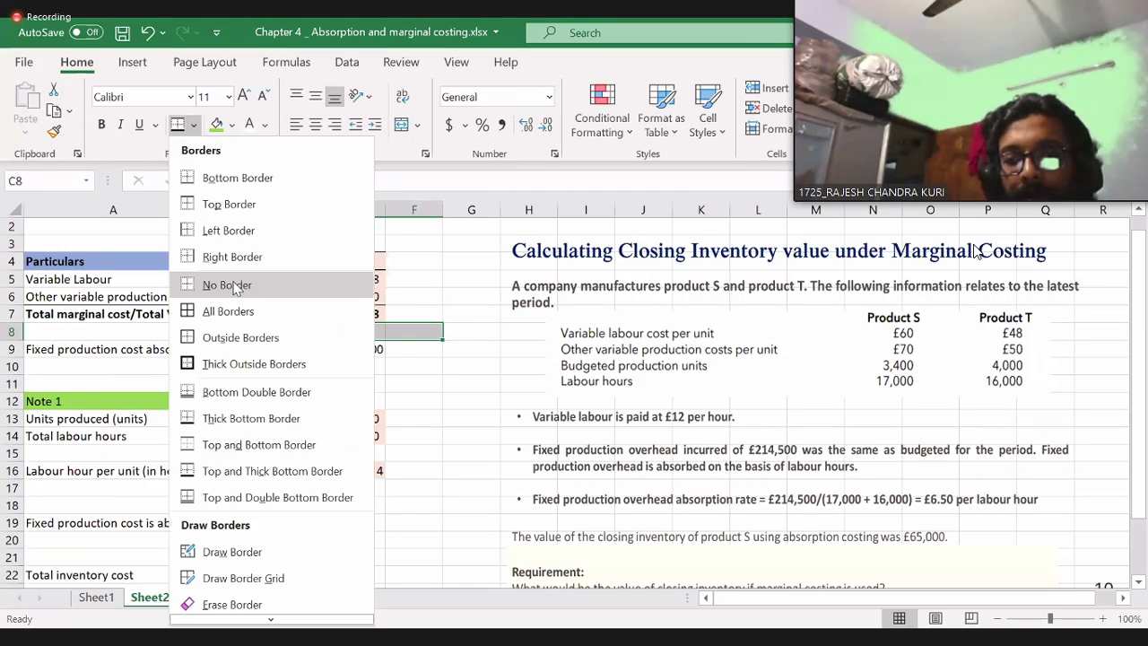
left_click(221, 365)
- Apply top and bottom borders across A10:E10, below the fixed production cost absorbed row
key("Down")
key("shift+Right")
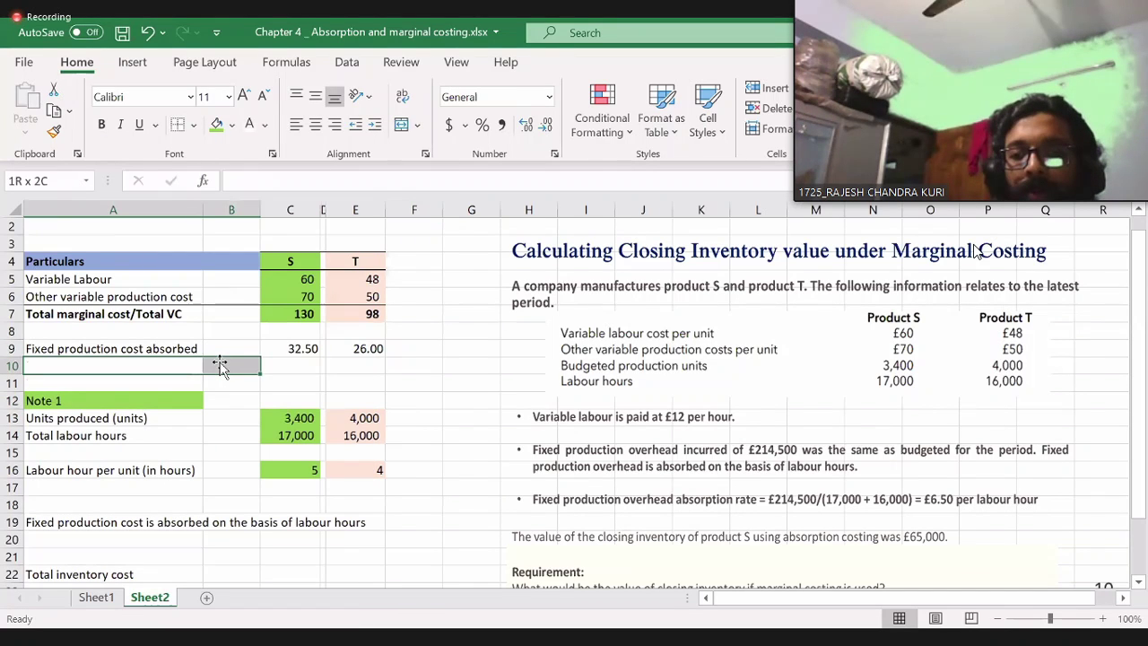
left_click_drag(220, 365, 364, 366)
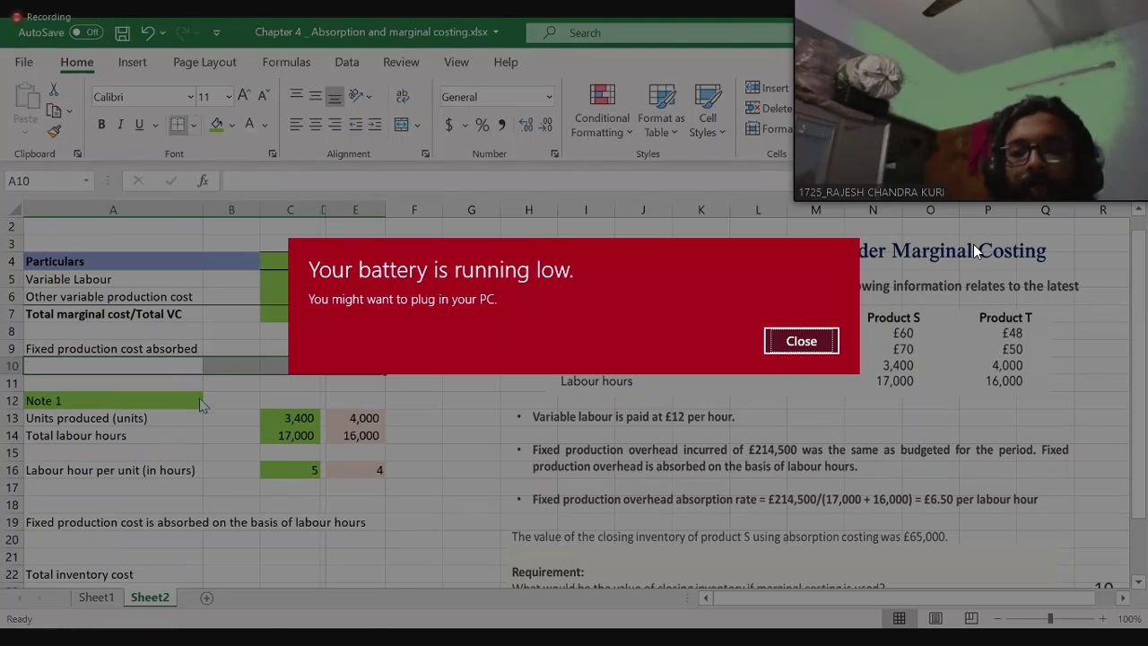
left_click(193, 125)
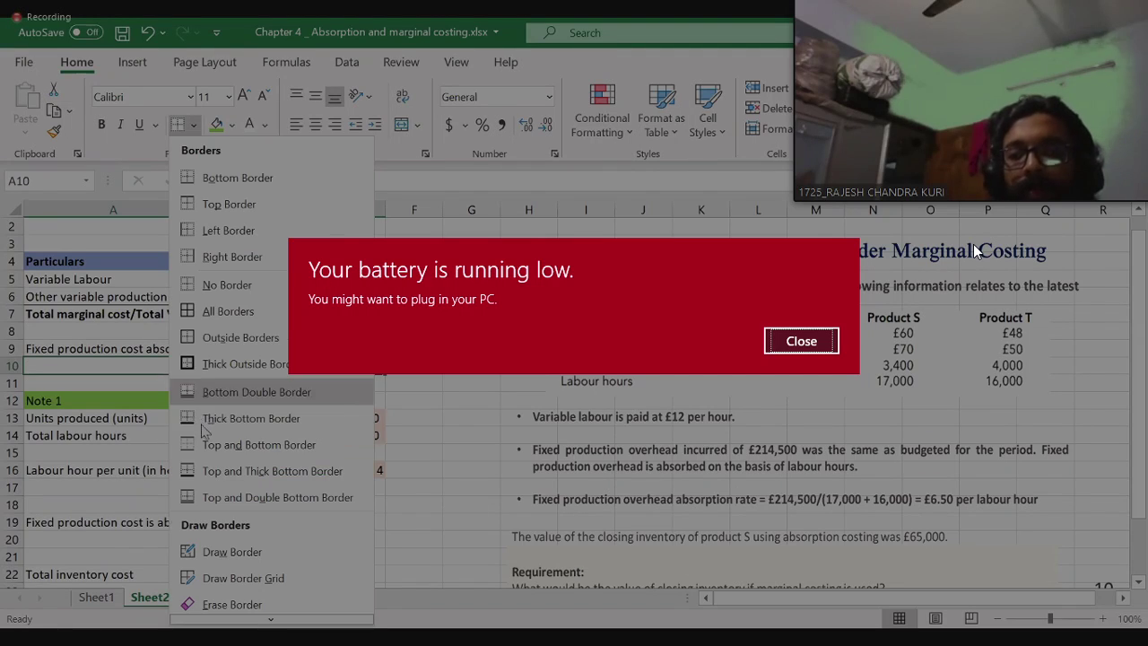
left_click(157, 401)
- Enter the row label "Absorption cost" in A10
type("A")
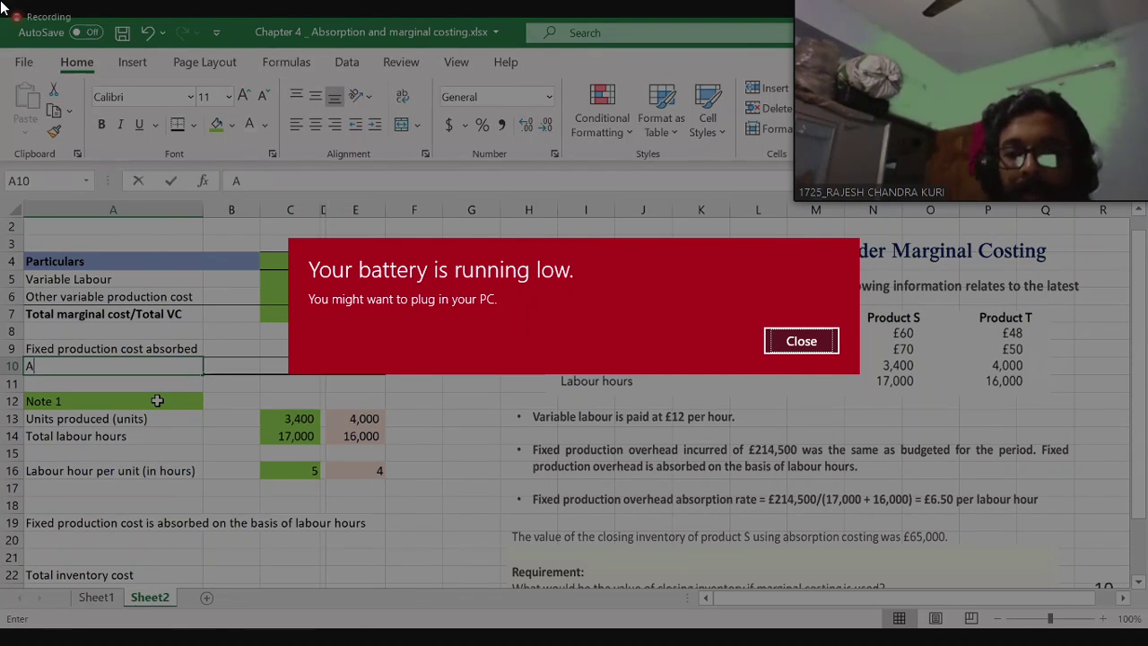
type("bsoprtion")
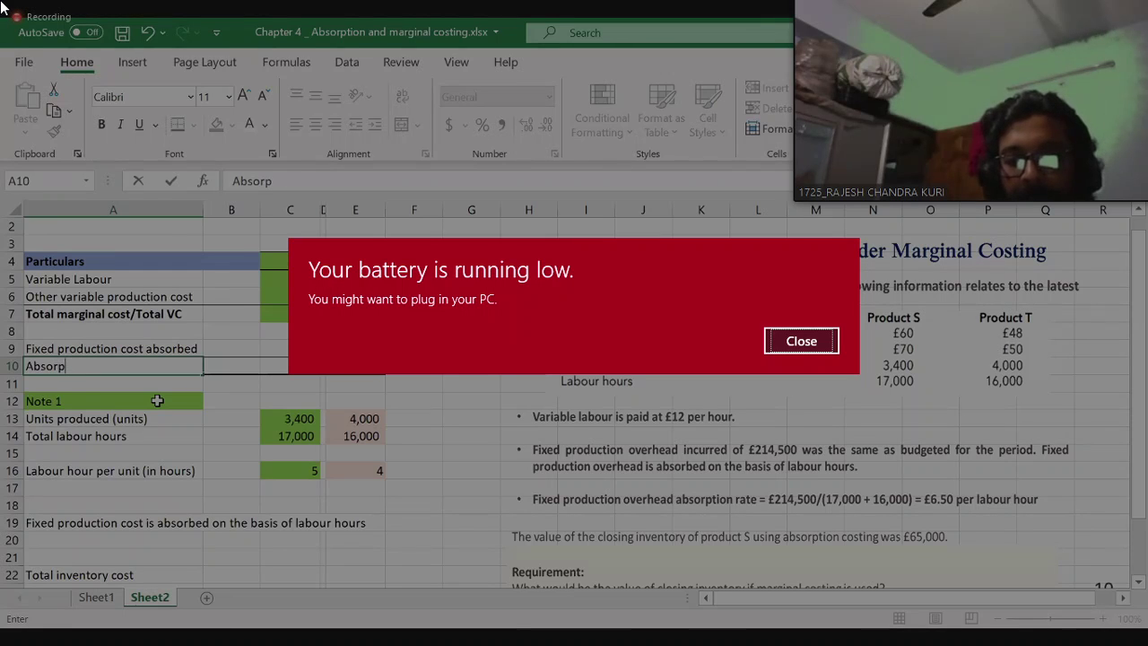
type("tion cost")
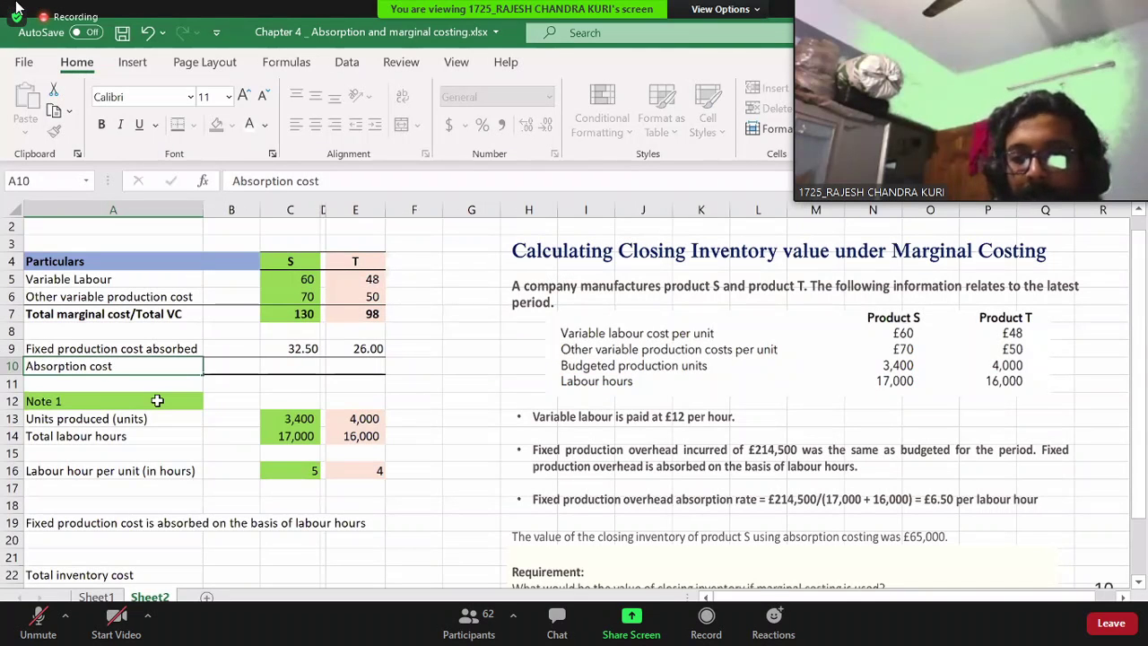
- Calculate product S's absorption cost in C10 by adding its total marginal cost in C7 and fixed production cost absorbed in C9
key("Right")
key("Right")
type("=")
key("Up")
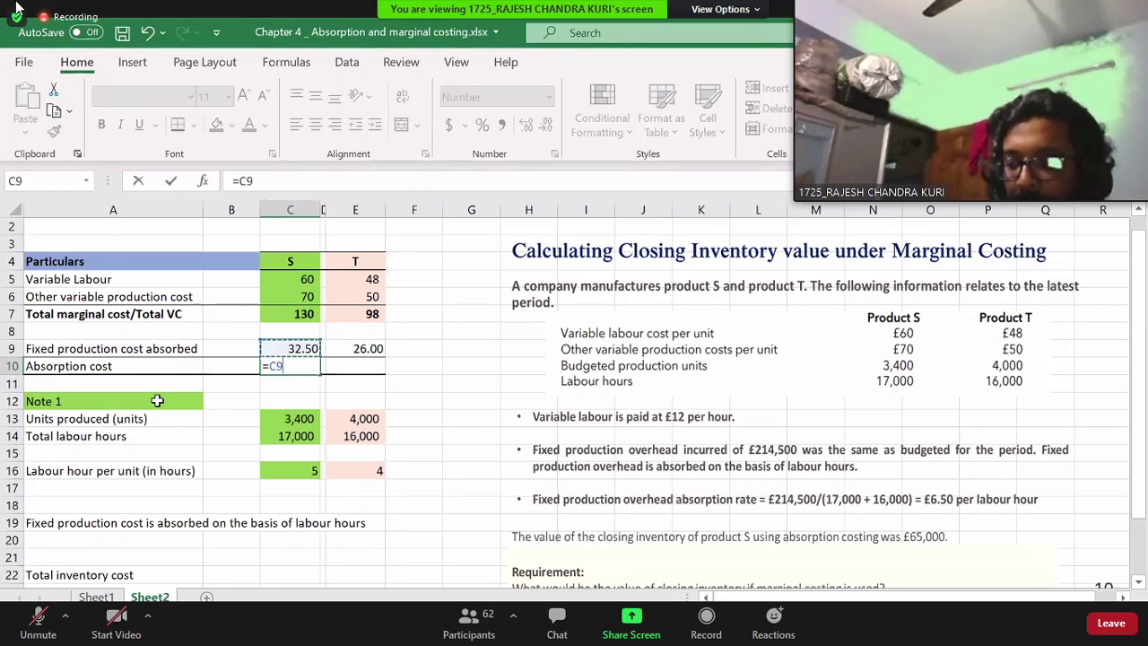
key("Up")
key("Up")
type("+")
key("Up")
key("Return")
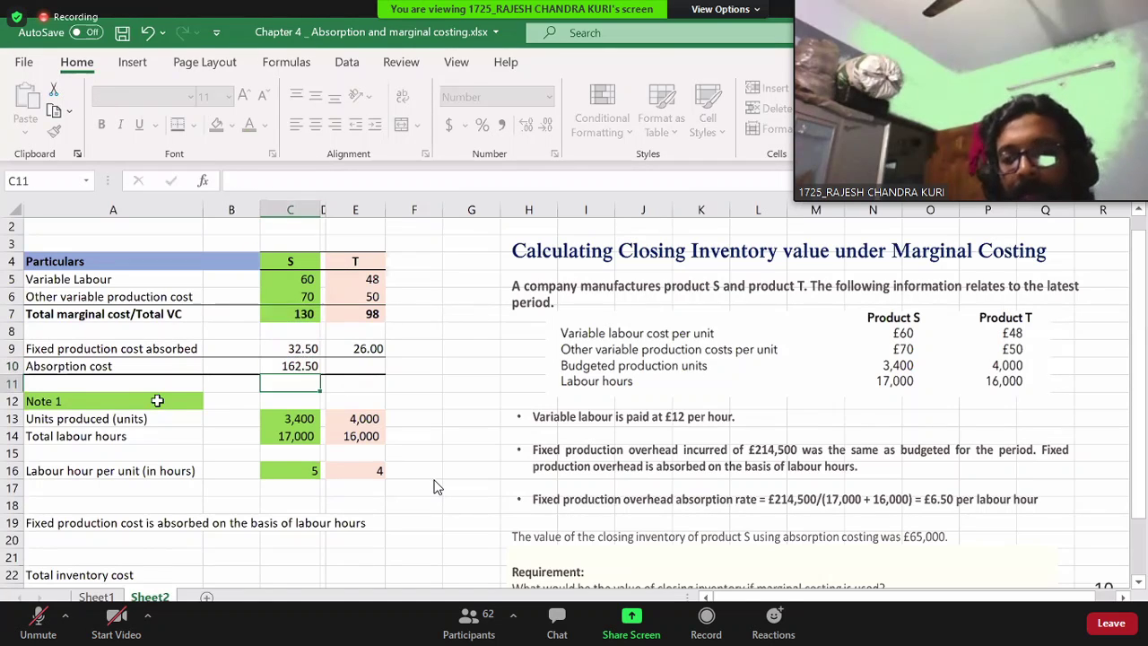
- Copy product S's absorption cost formula from C10 to E10 for product T
key("Up")
key("ctrl+c")
key("Right")
key("Right")
key("ctrl+v")
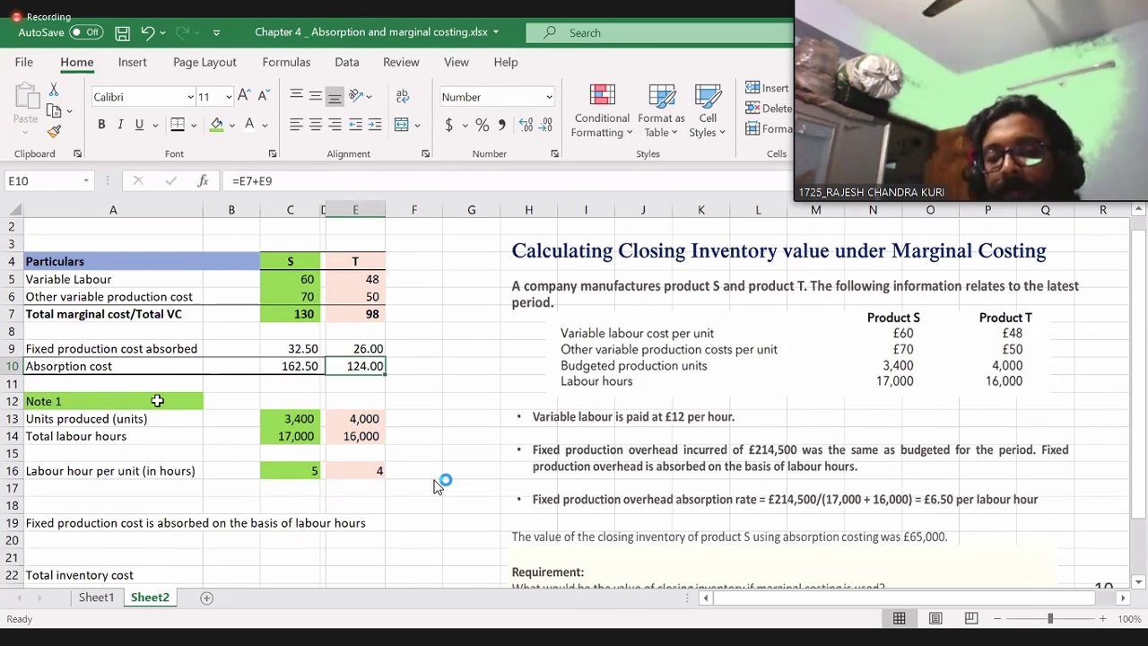
- Insert four blank rows above the "Note 1" heading to leave room below the absorption cost
key("Down")
key("Down")
key("Left")
key("Left")
key("Left")
key("Left")
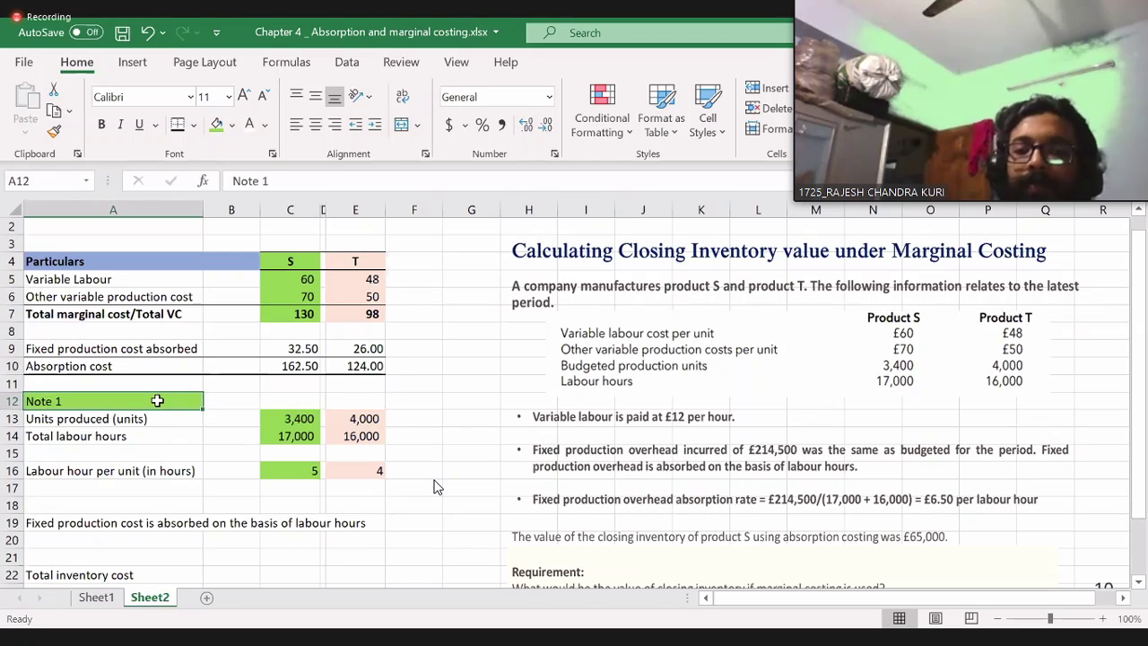
key("shift+space")
key("ctrl+shift+plus")
key("ctrl+shift+plus")
key("ctrl+shift+plus")
key("ctrl+shift+plus")
key("Down")
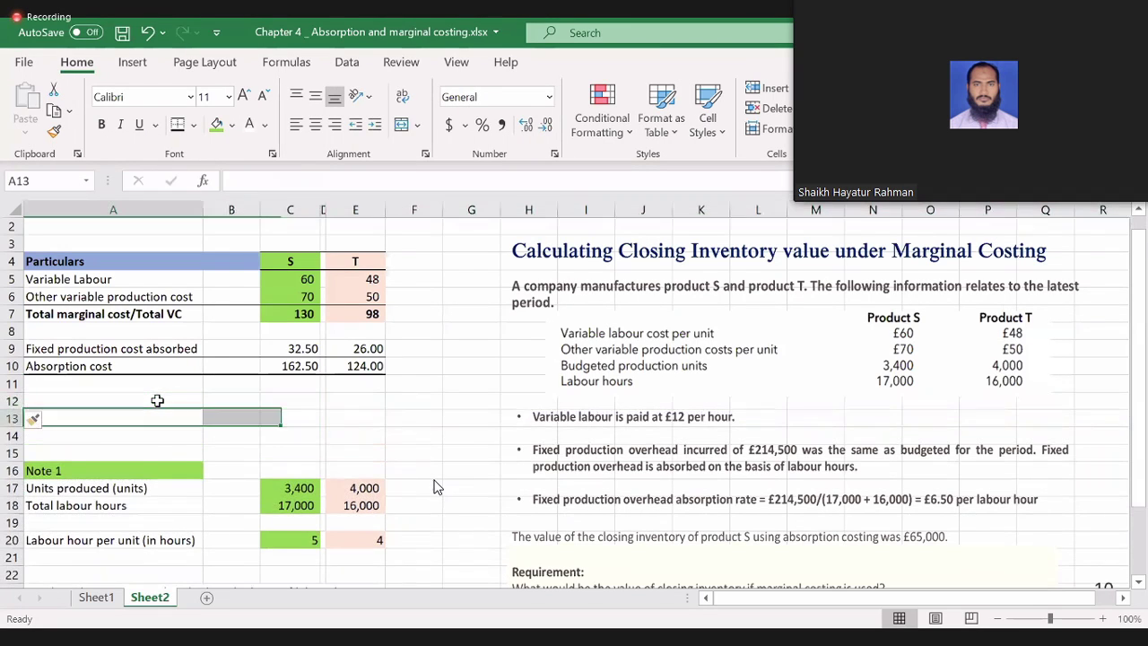
- Make the "Note 1" heading bold and select the empty cell A12
key("Down")
key("Down")
key("Down")
key("ctrl+b")
left_click(157, 401)
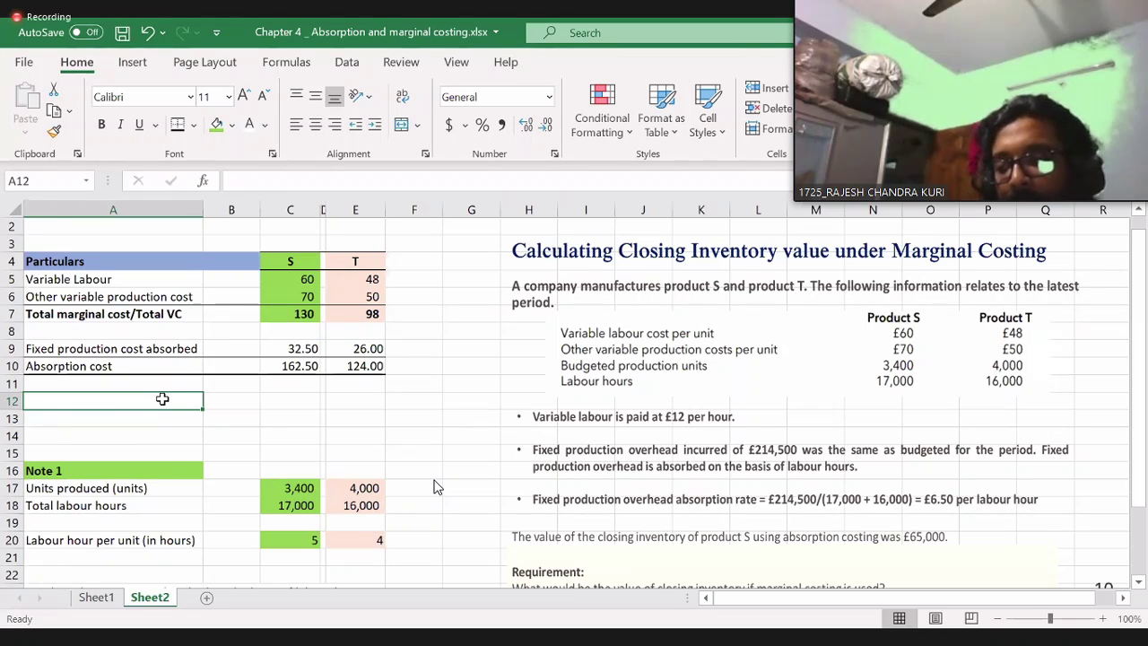
- Shrink the question picture slightly and move it closer to the calculation table, starting near column G
scroll(309, 372, "up", 1)
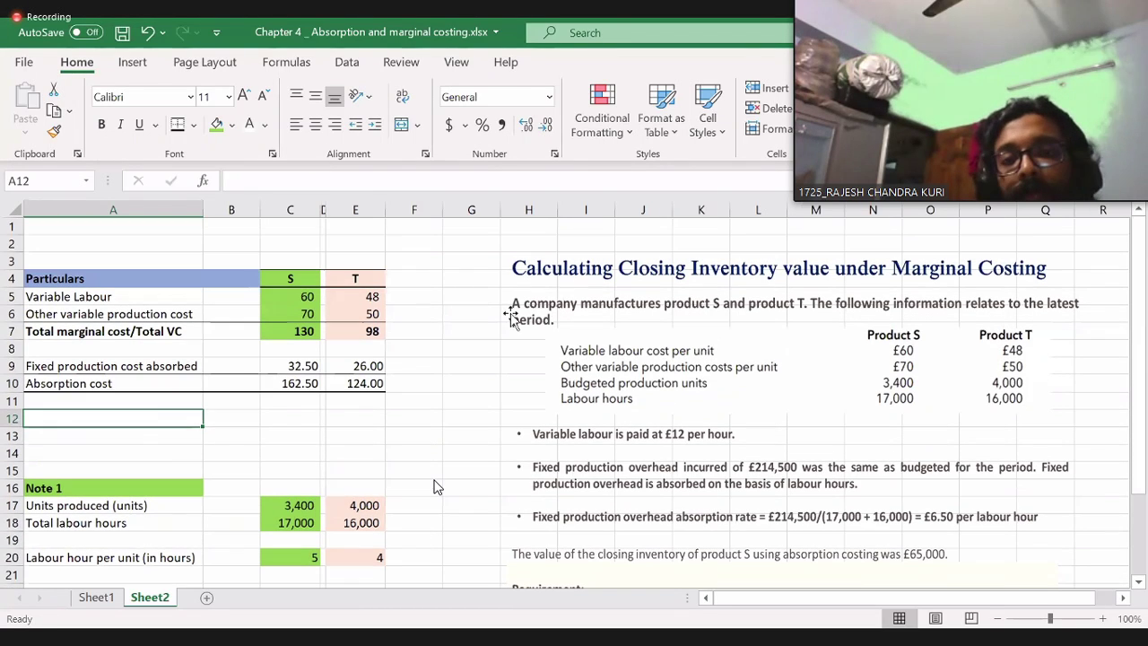
left_click(536, 258)
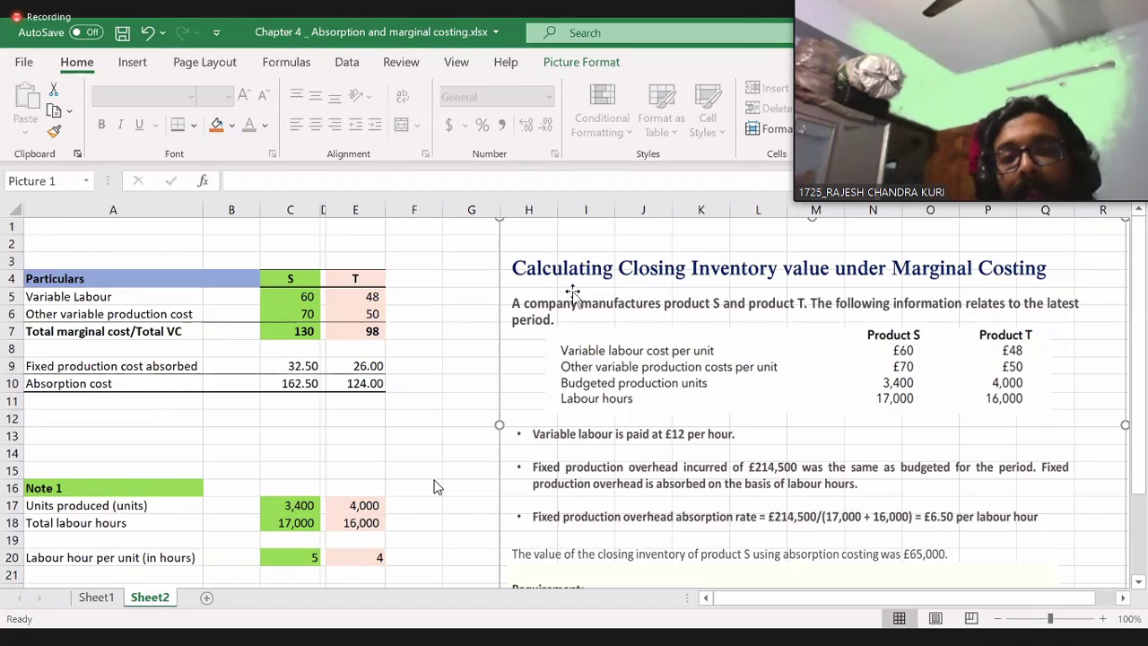
left_click_drag(520, 278, 482, 278)
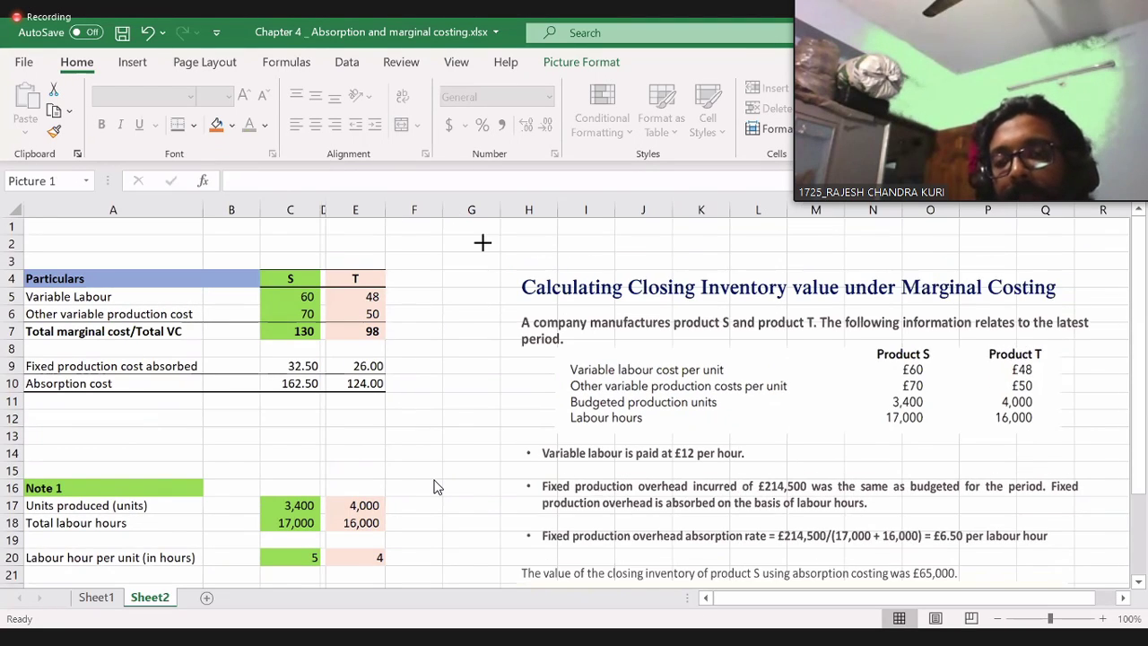
left_click_drag(603, 346, 430, 363)
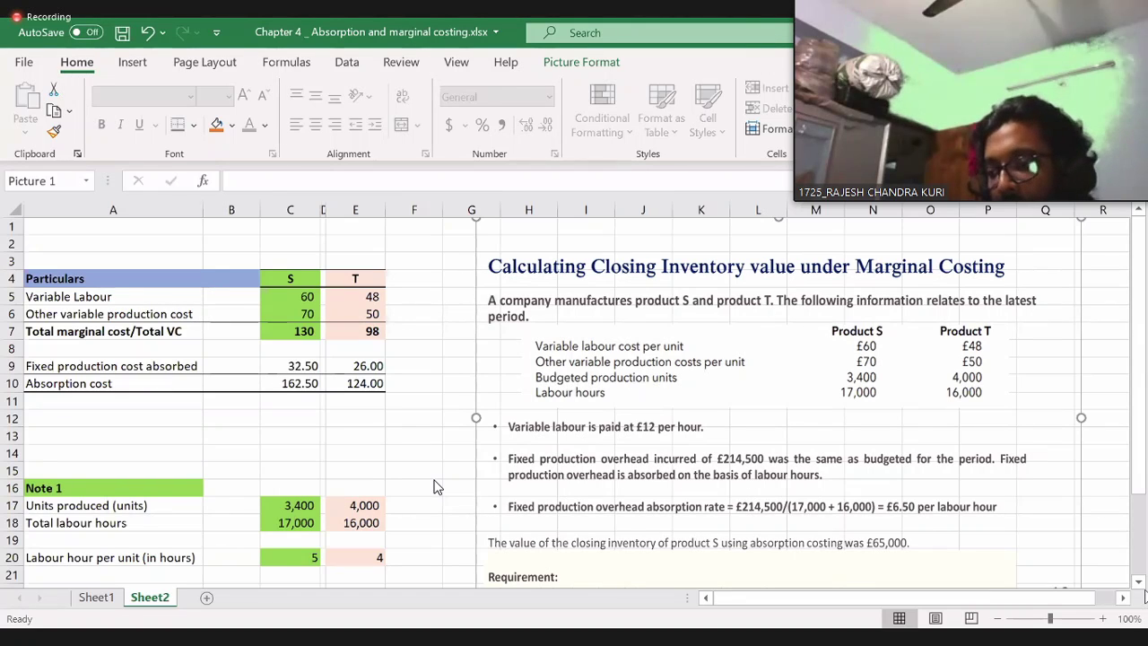
- Extend the absorption cost label in A10 to read "Absorption cost Per unit"
scroll(433, 487, "down", 2)
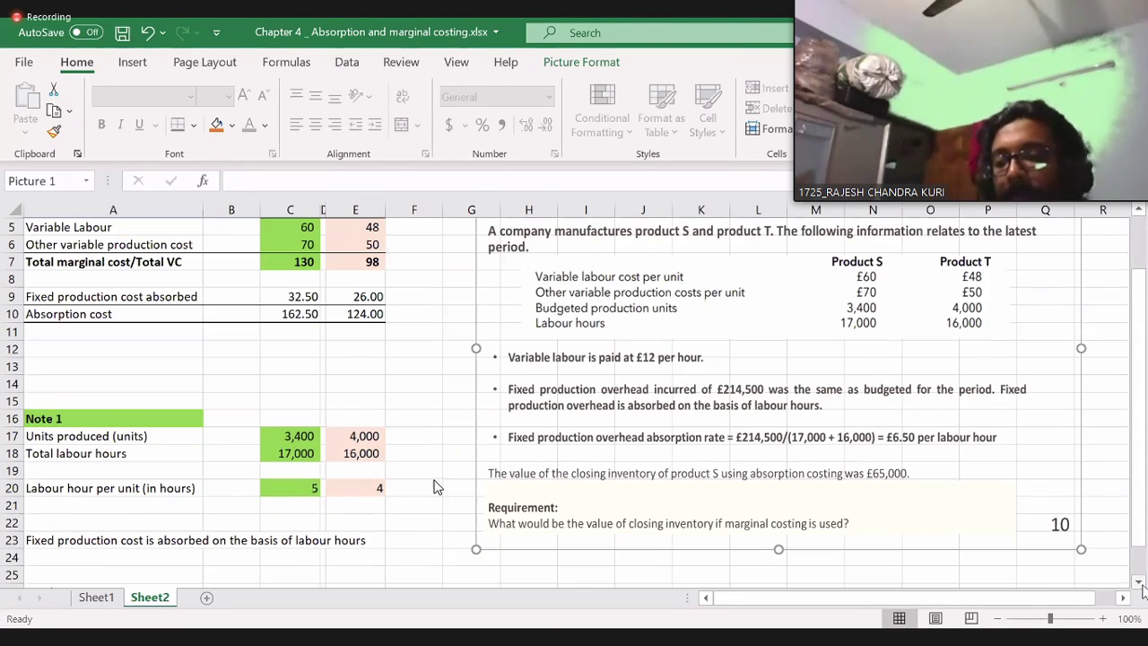
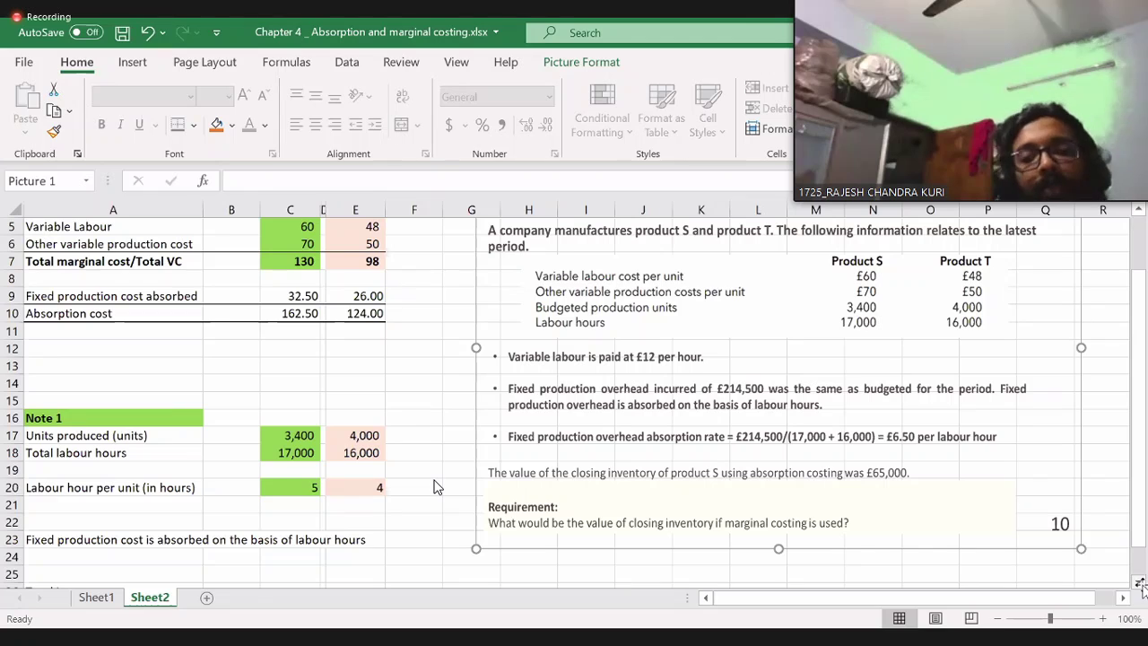
double_click(158, 316)
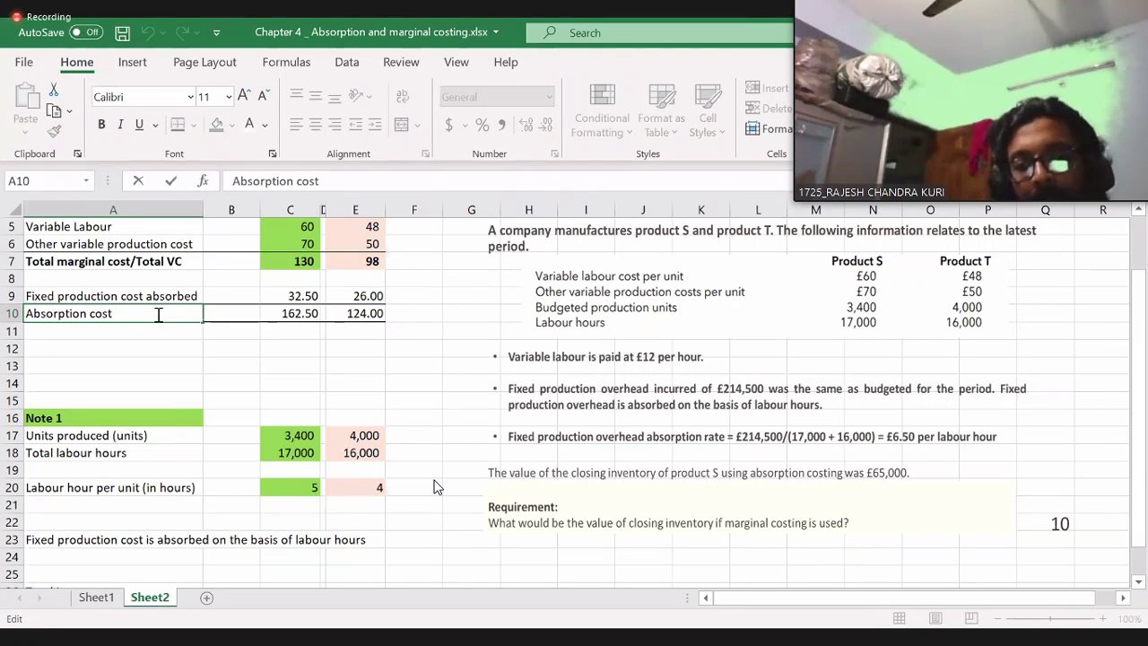
type("Per unit")
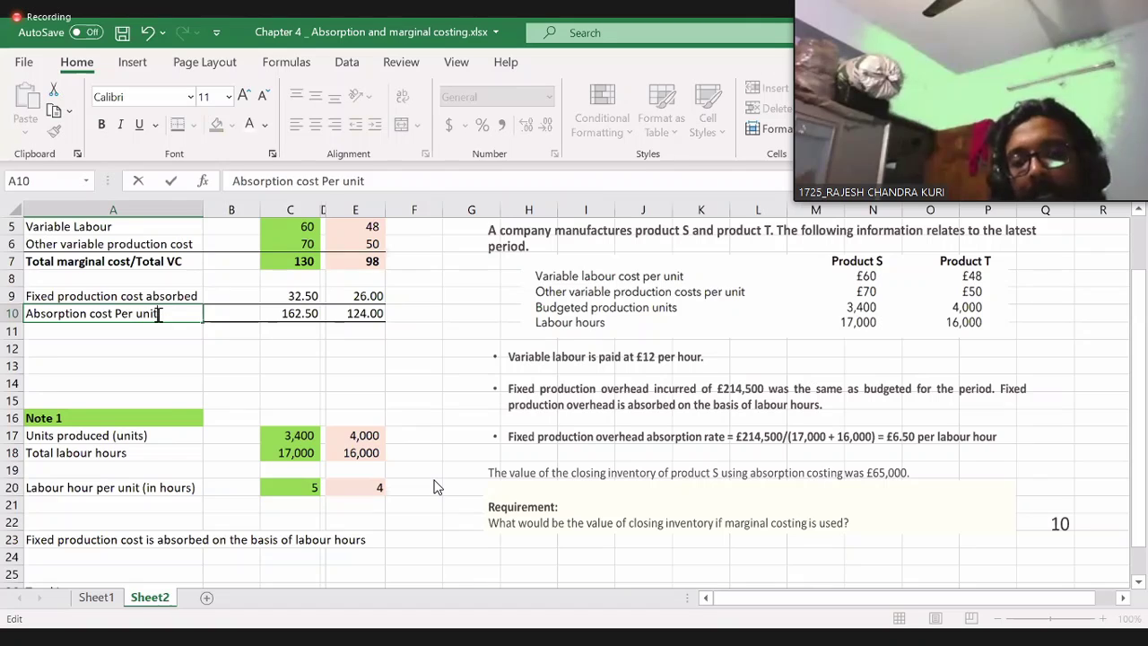
- Label A12 "Total inventory value" and enter 65000 for product S in C12
key("Return")
key("Down")
key("Down")
key("Up")
key("Up")
key("Down")
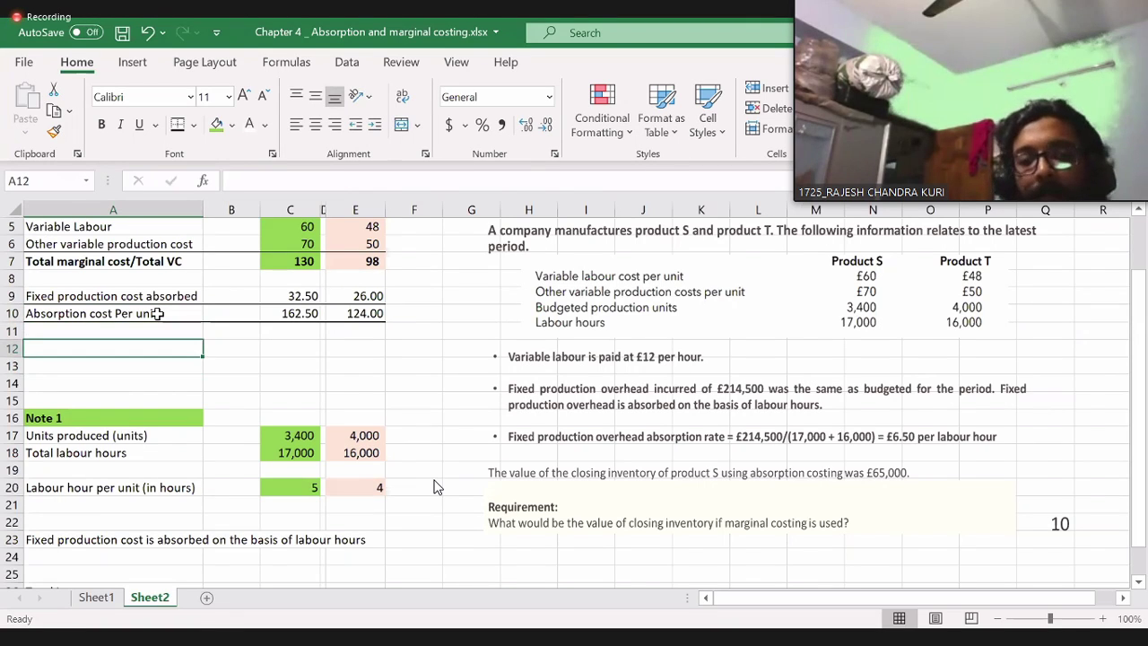
type("Total in")
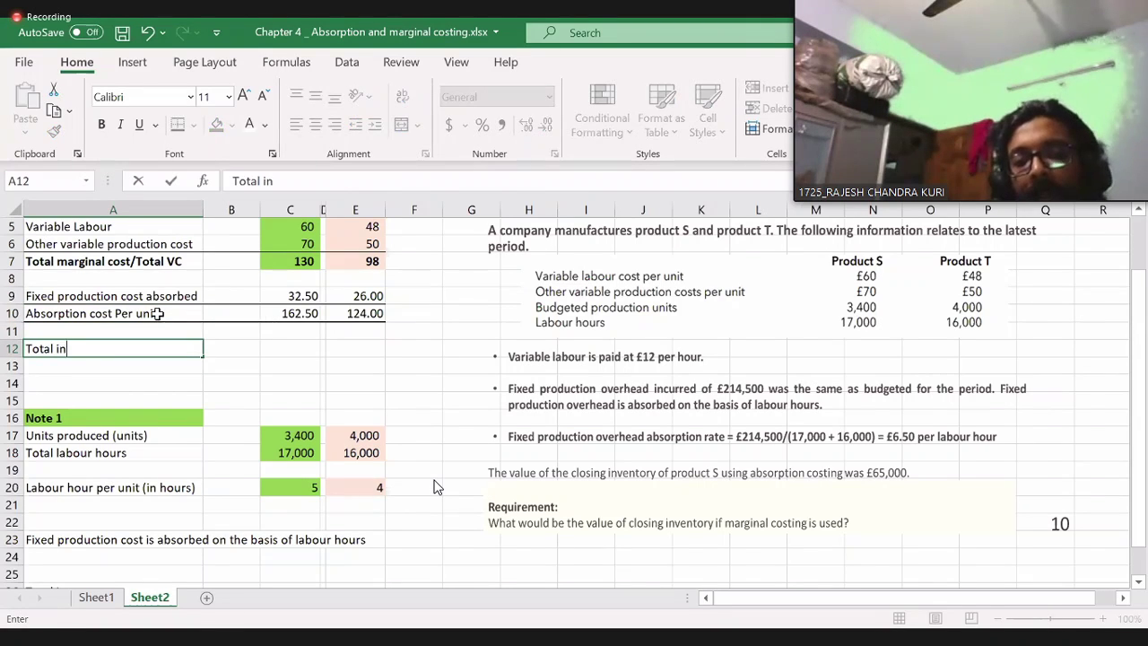
type("ventory ")
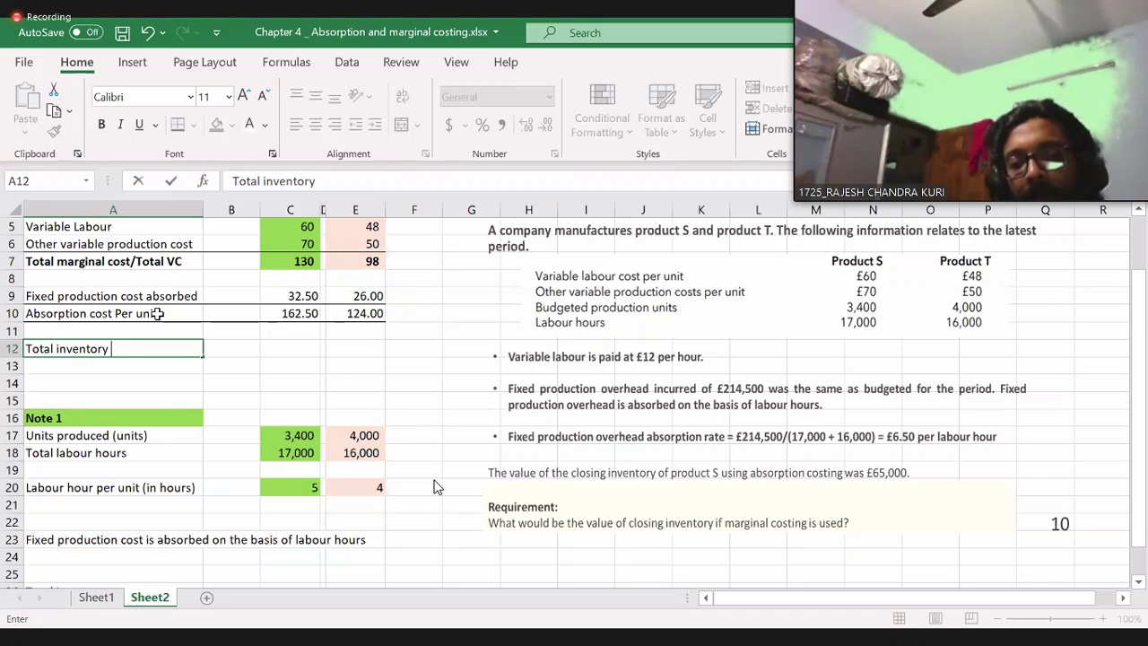
type("value")
key("Tab")
key("Tab")
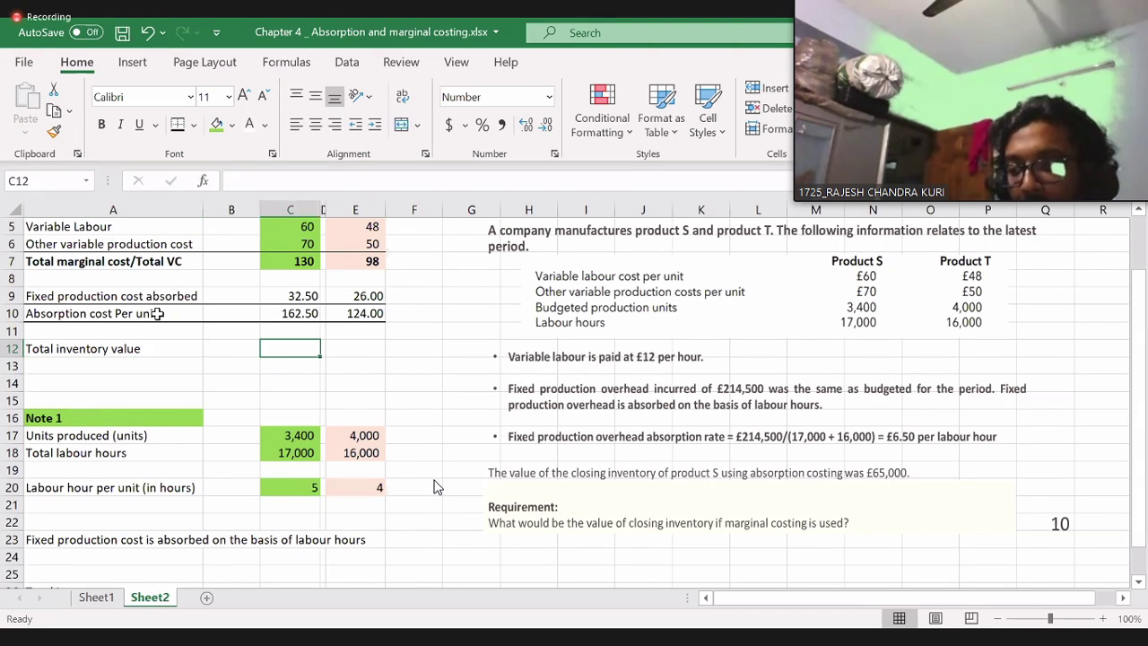
type("65000")
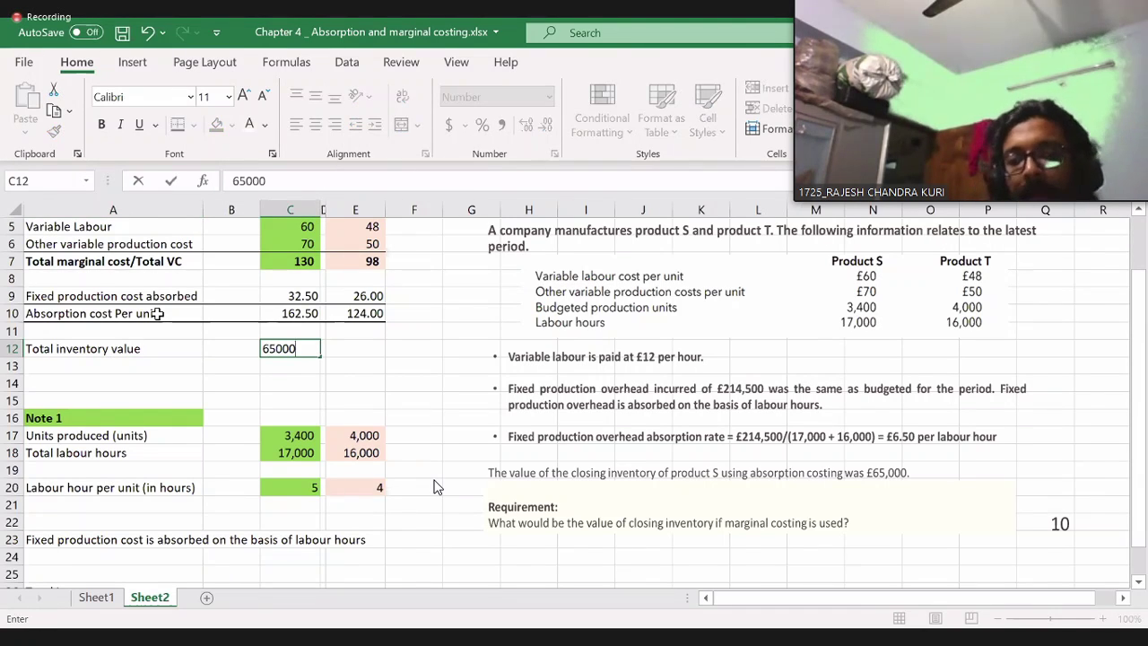
key("Return")
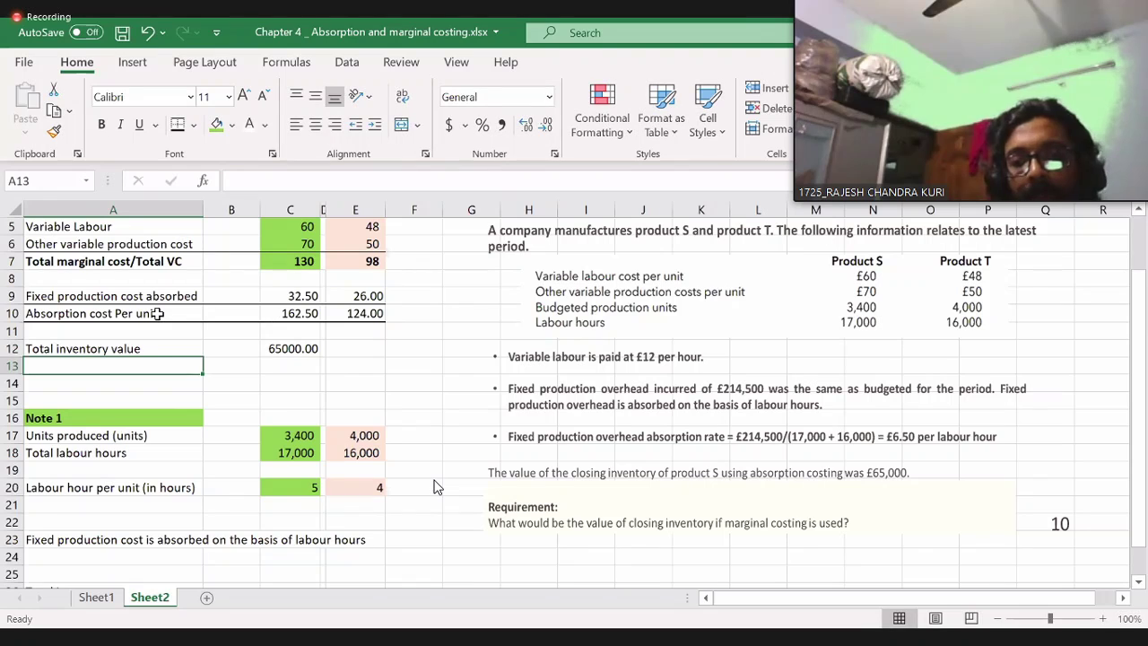
- Label A13 "Units of inventory" directly below the total inventory value
key("shift+Right")
key("shift+Right")
key("shift+Right")
key("shift+Left")
key("shift+Left")
key("shift+Left")
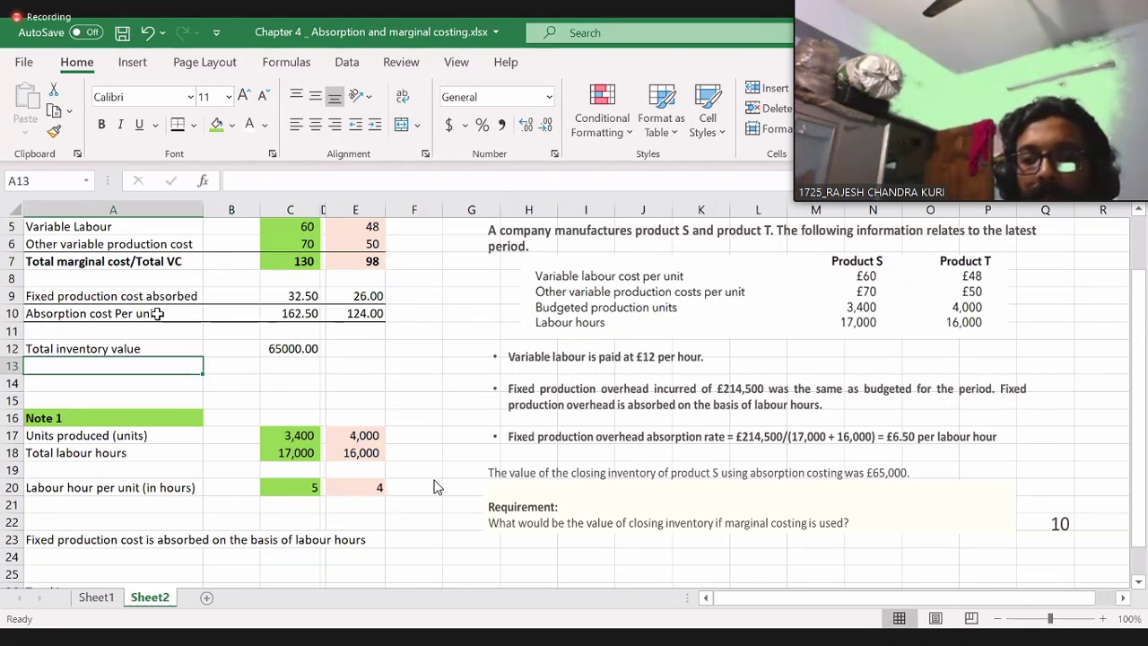
type("Unit")
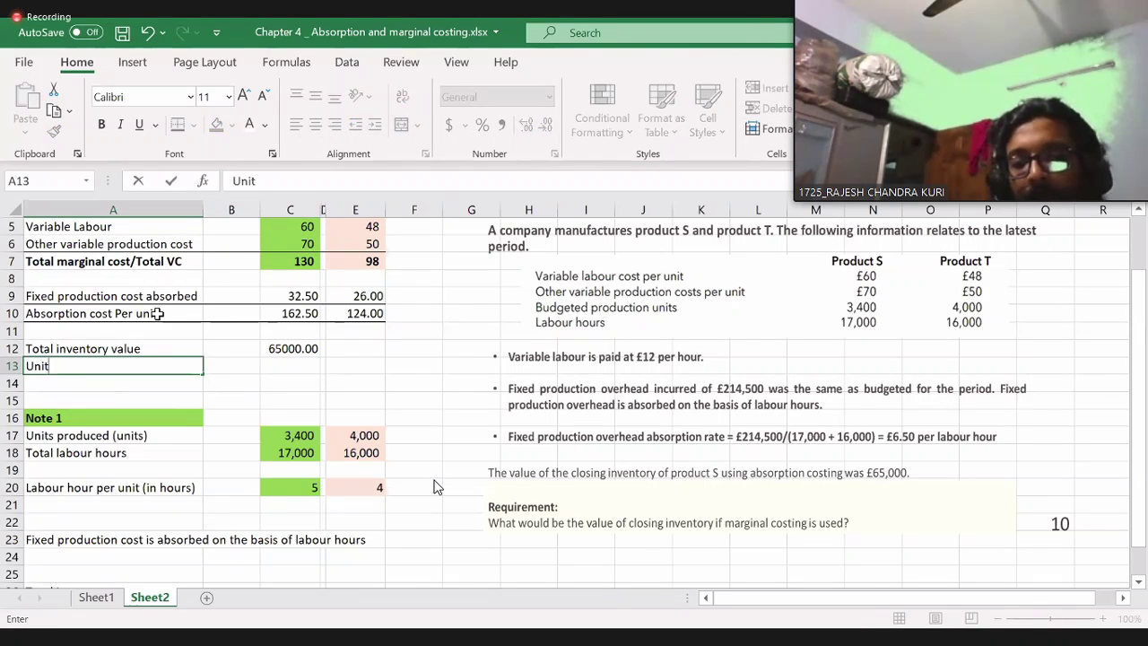
type("s of inven")
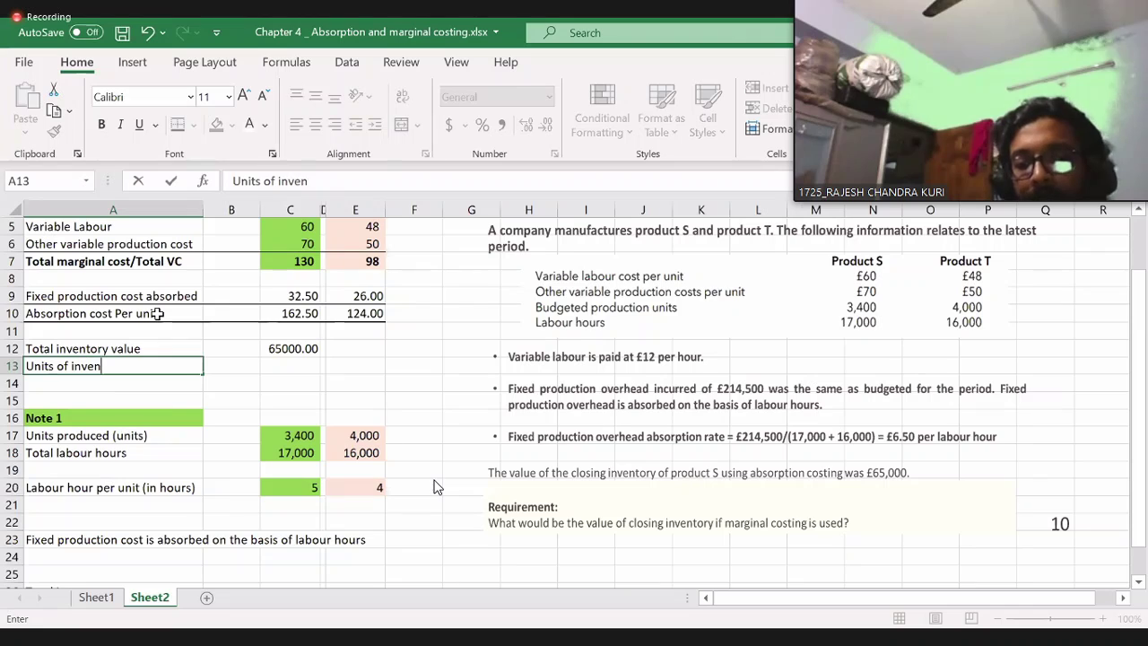
type("tory")
- Calculate product S's units of inventory in C13 with the formula =C12/C10
key("Tab")
key("Tab")
type("-")
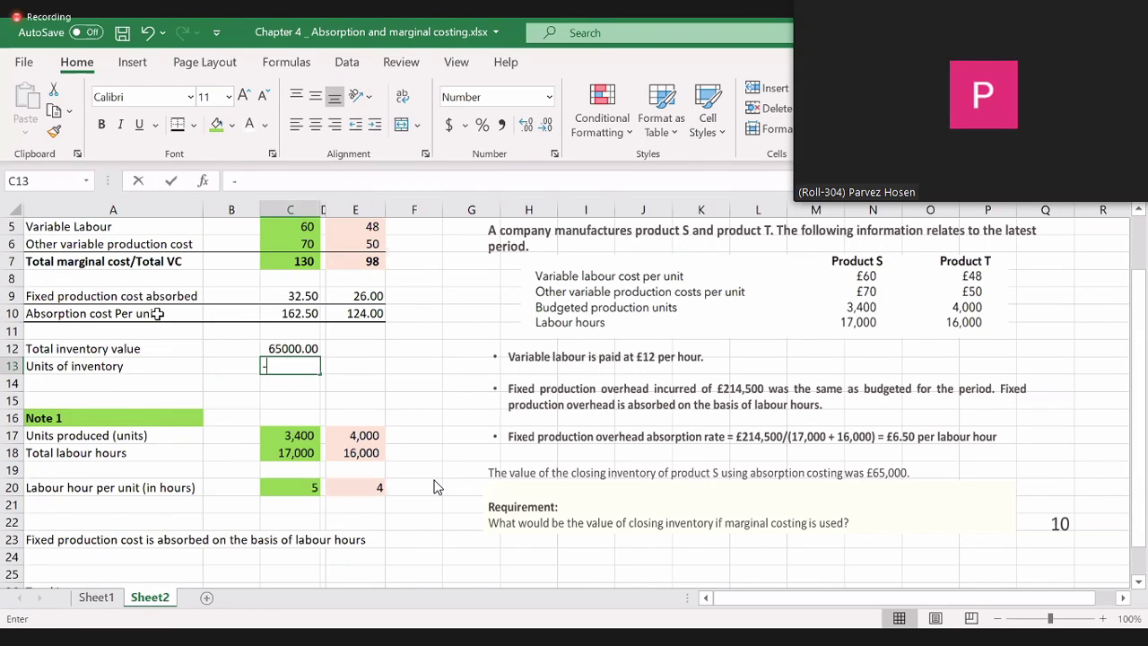
key("BackSpace")
type("=")
key("BackSpace")
type("=")
key("Up")
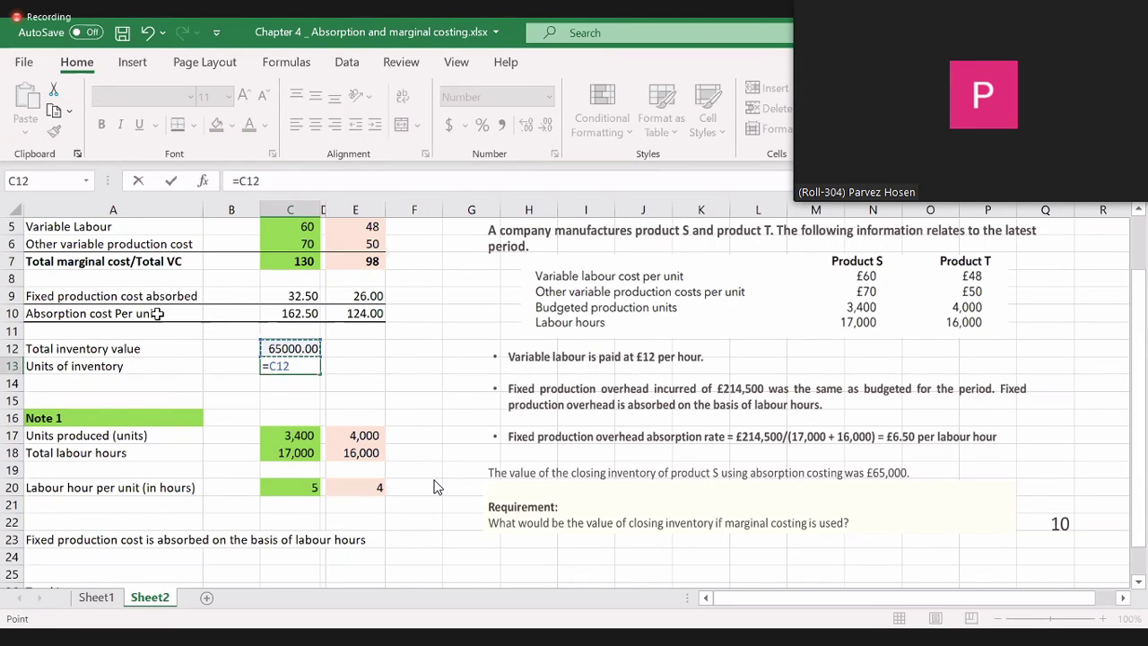
type("/")
key("Up")
key("Up")
key("Up")
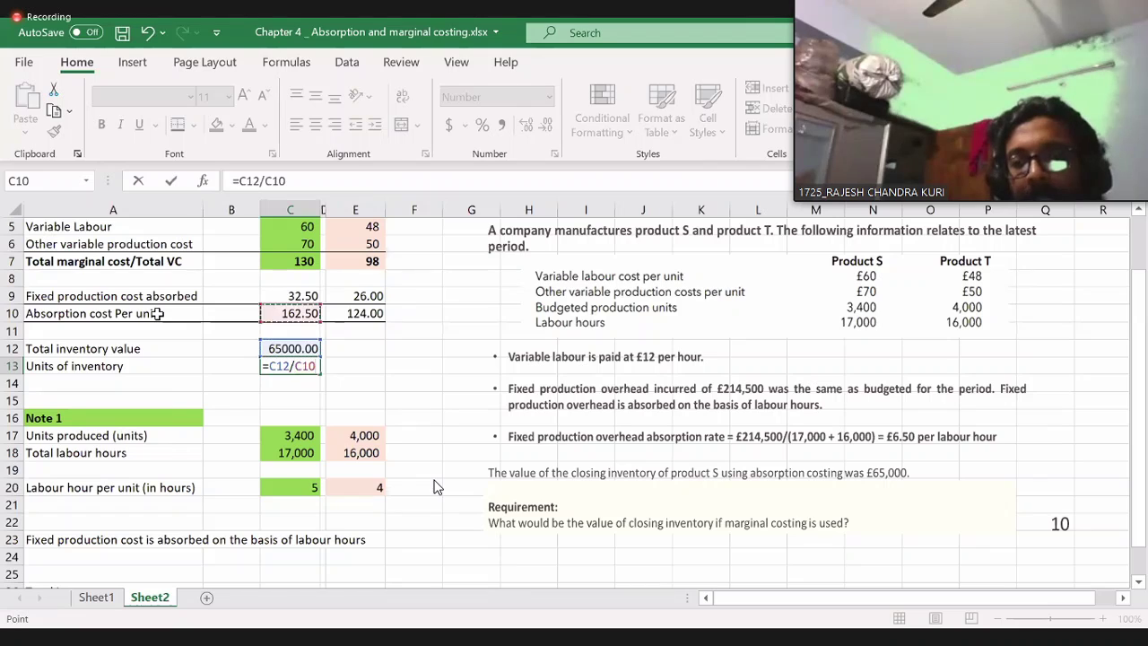
key("Return")
key("Up")
key("Right")
key("Right")
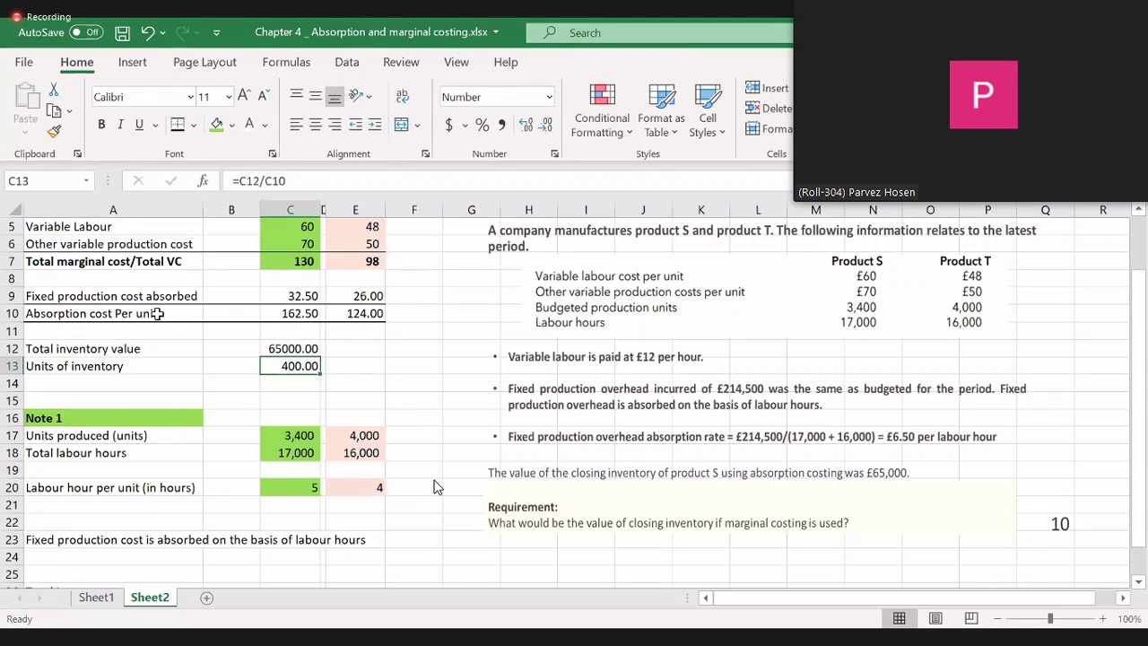
- Extend the label in A13 to read "Units of inventory (units)"
key("Left")
key("Left")
key("F2")
type("(")
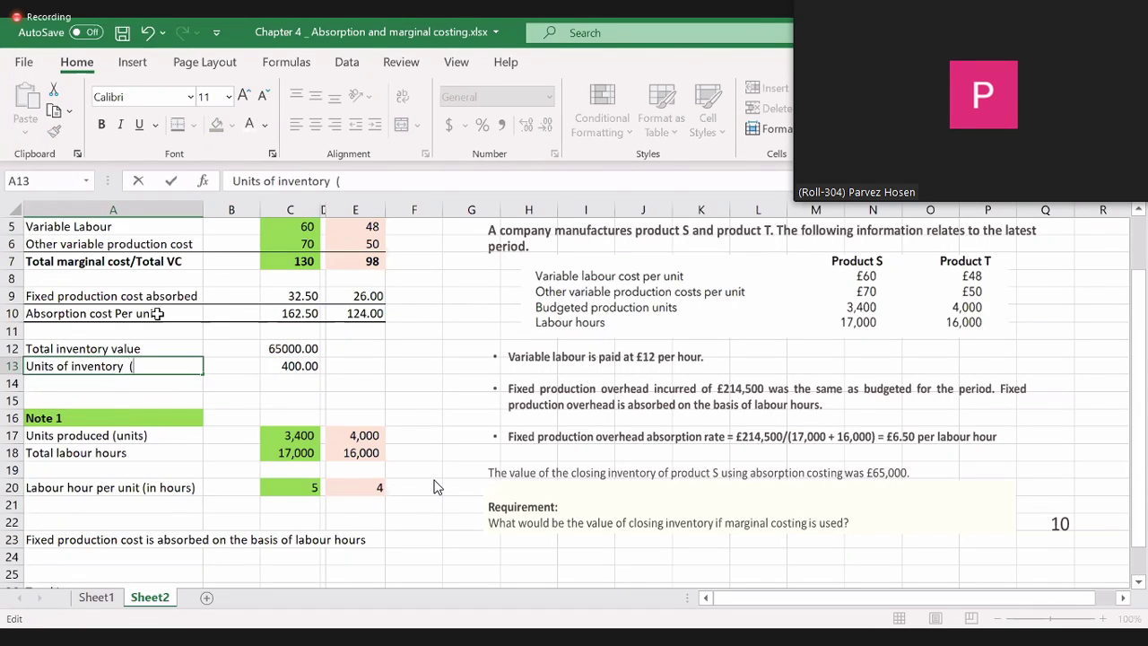
type("units")
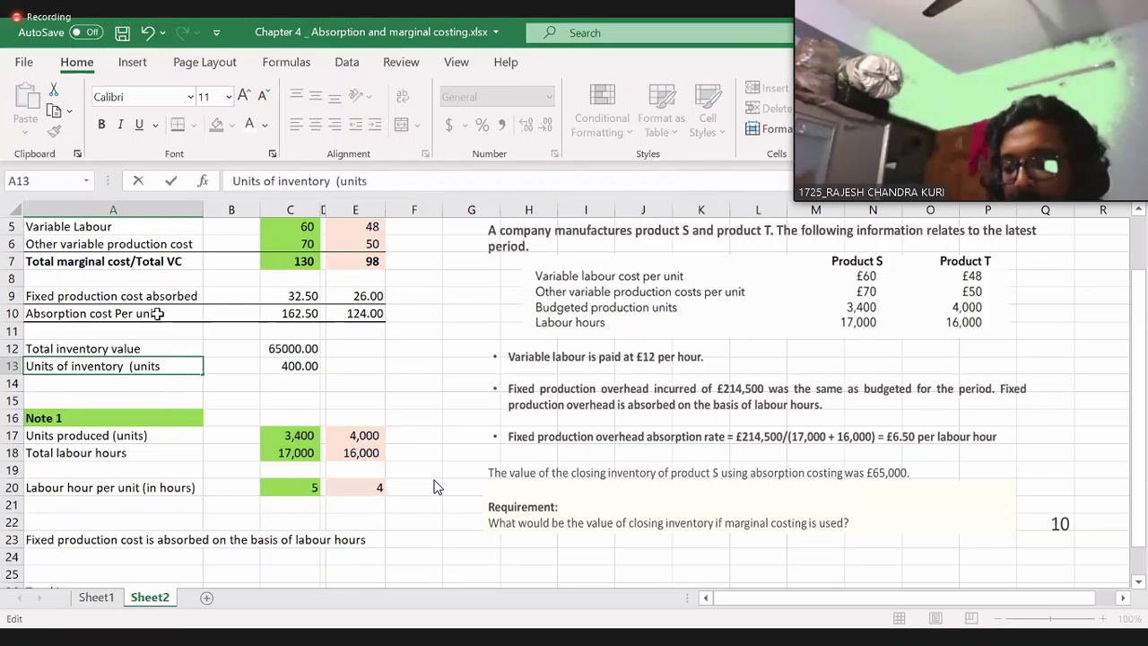
type(")")
key("Return")
- Insert five blank rows at row 15, above the "Note 1" heading
key("Down")
key("Down")
key("Up")
key("Up")
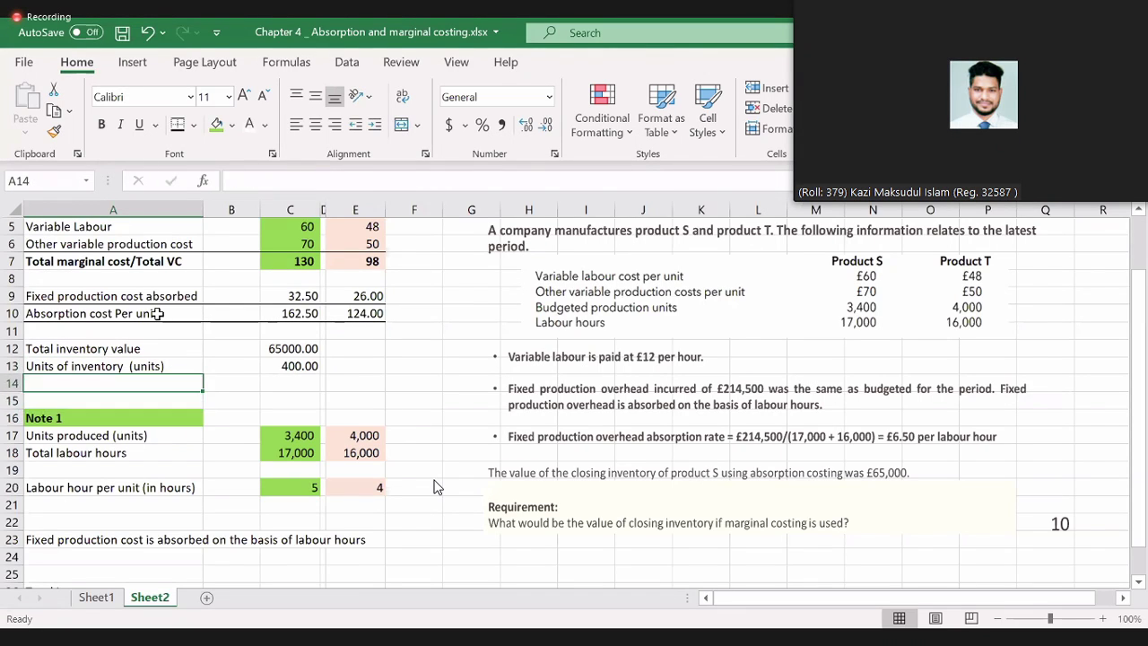
key("Down")
key("shift+space")
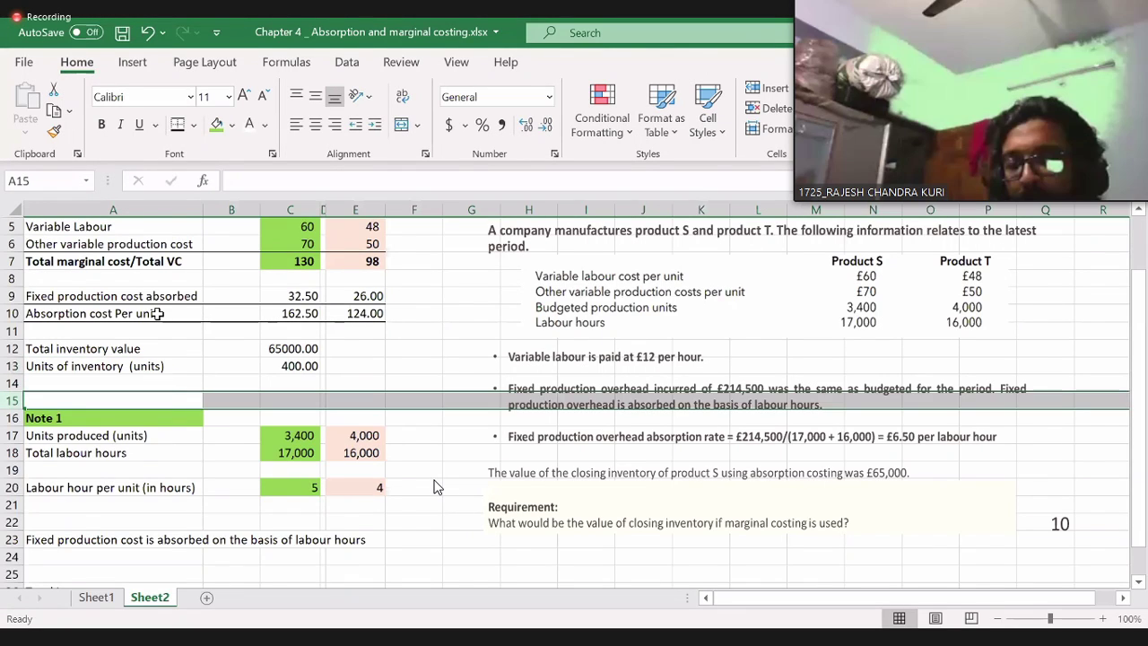
key("ctrl+shift+plus")
key("ctrl+shift+plus")
key("ctrl+shift+plus")
key("ctrl+shift+plus")
key("ctrl+shift+plus")
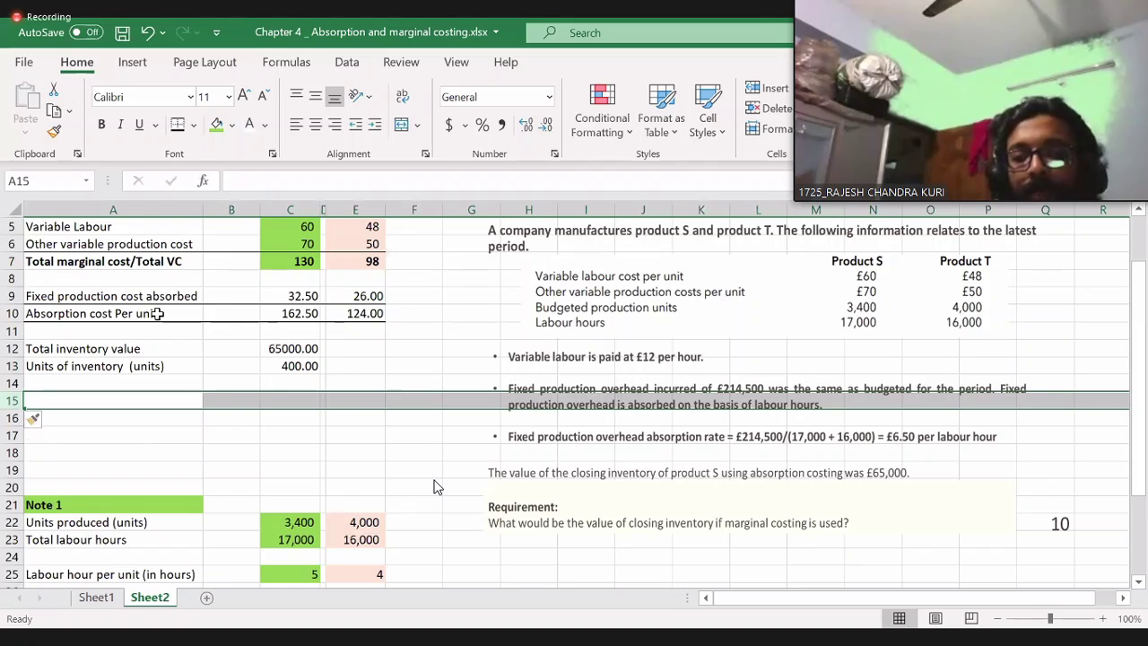
- Label A16 "So, marginal cost of closing inventory"
key("Down")
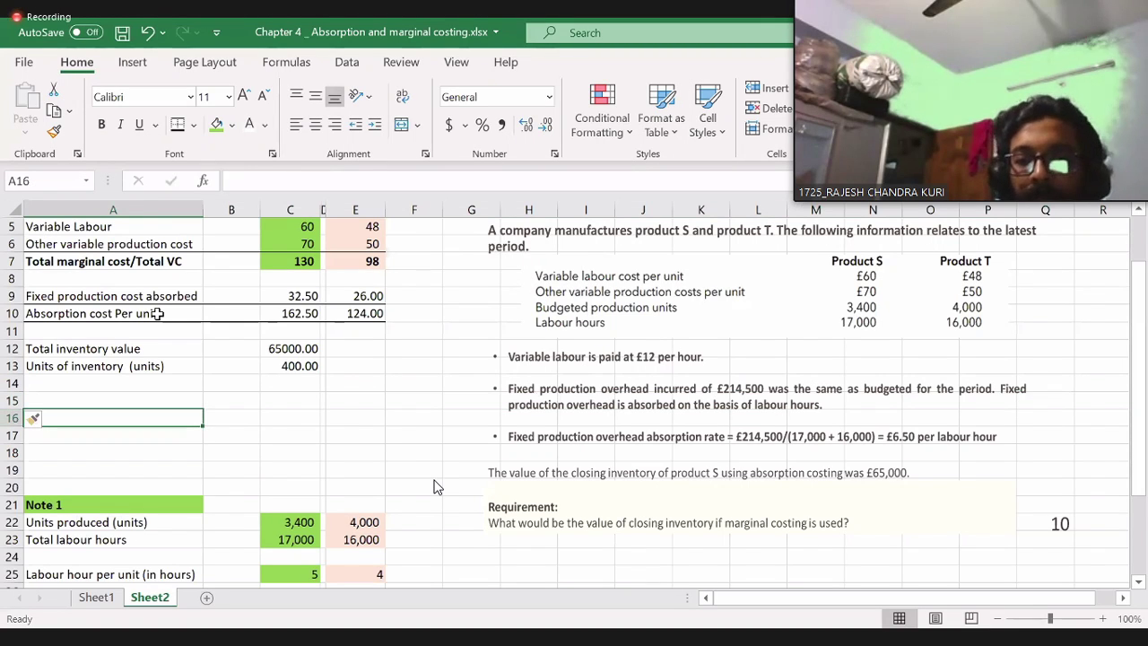
type("SO")
key("BackSpace")
type("o")
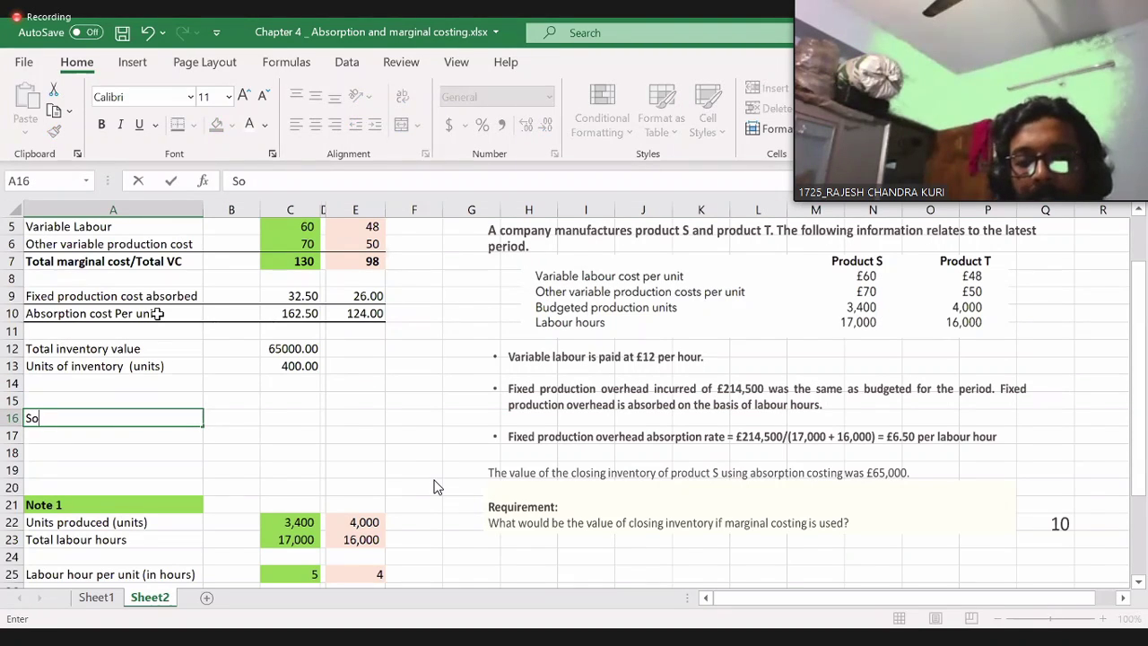
type(", margin")
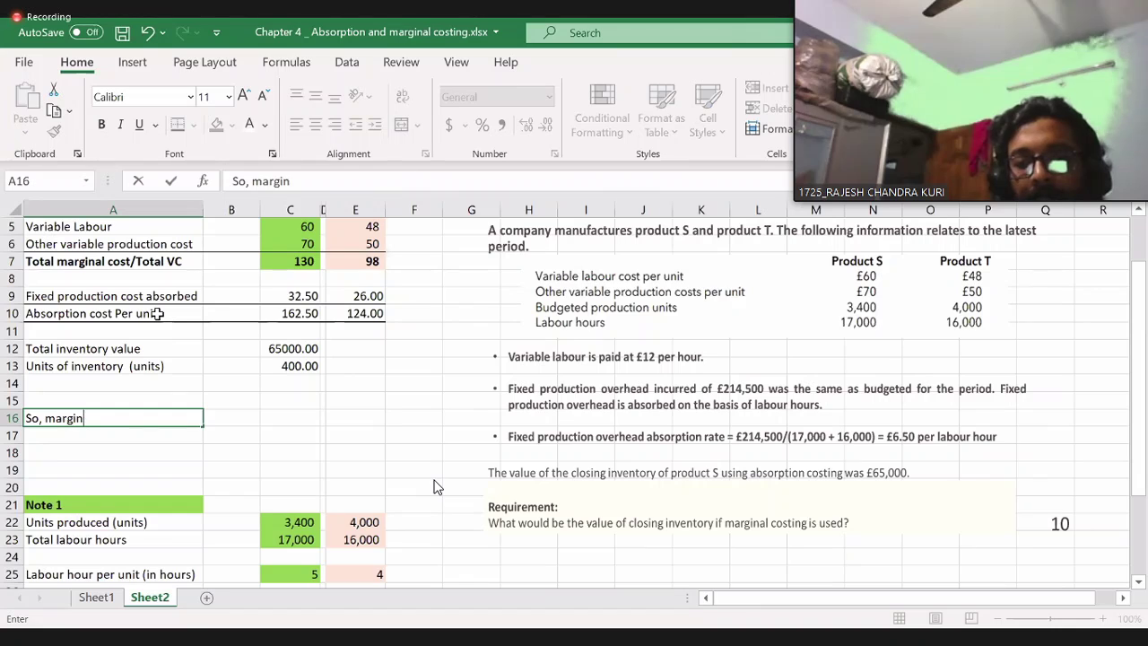
type("al cost of closing =i")
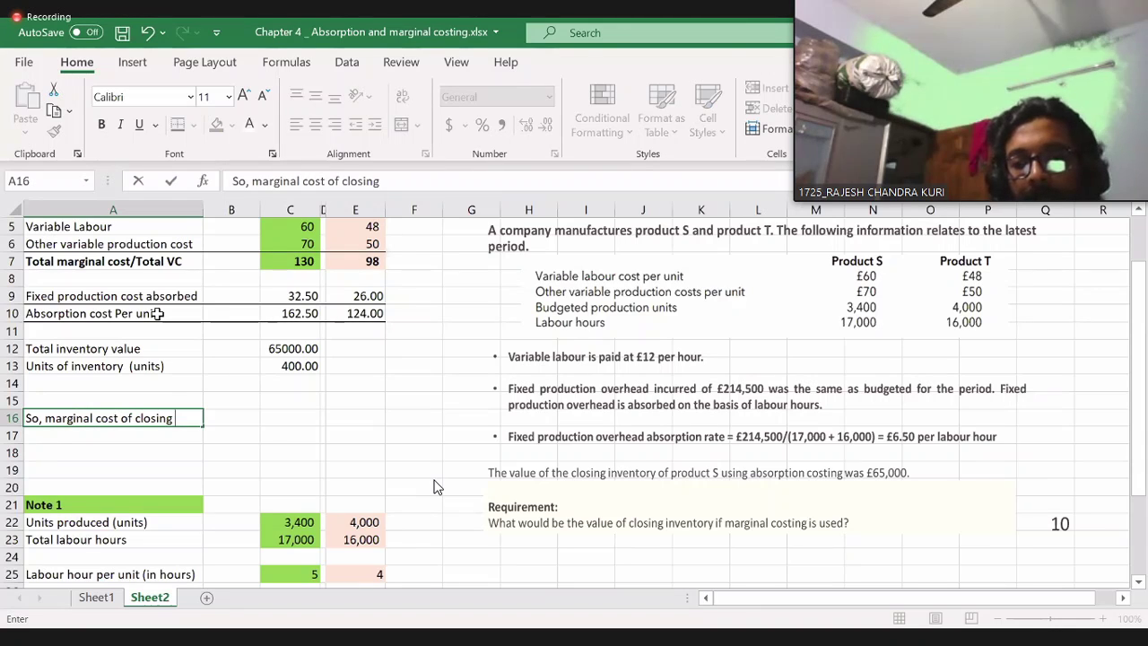
key("BackSpace")
key("BackSpace")
type("inventory")
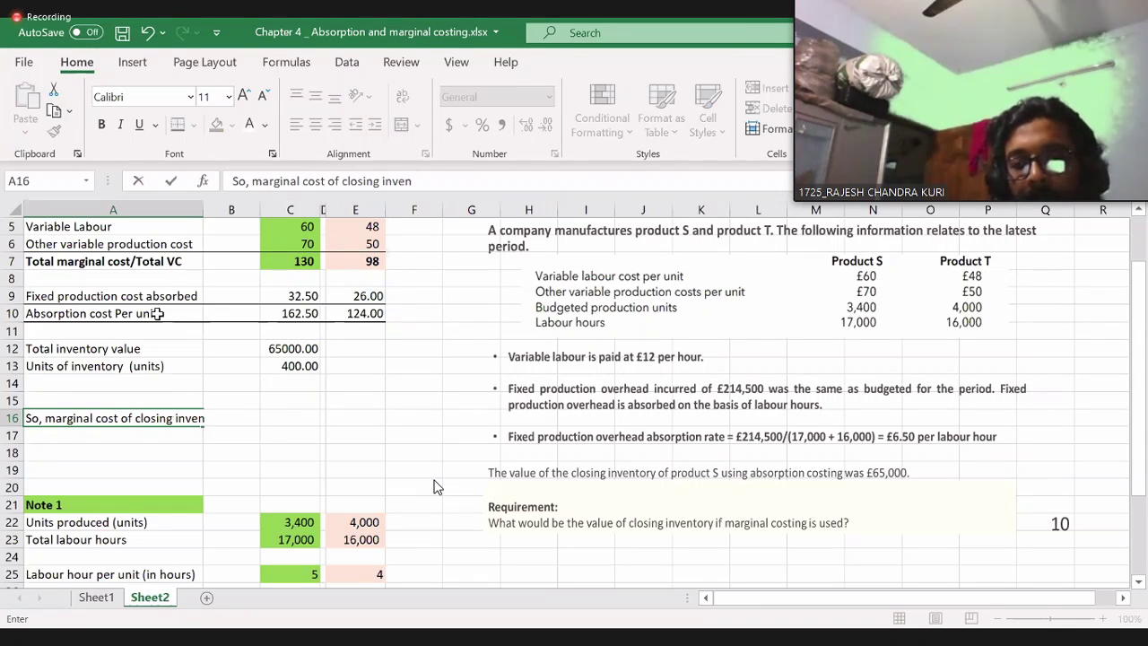
- Calculate the marginal cost of closing inventory for product S in C16 with the formula =C13*C7
key("Tab")
key("Tab")
type("=")
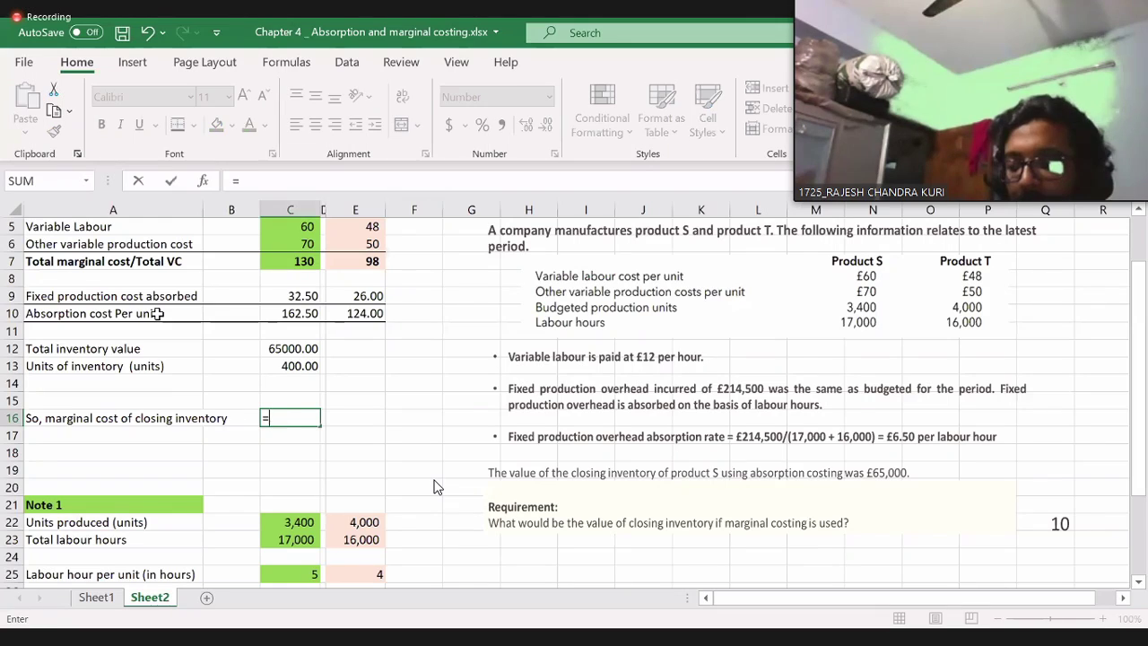
key("Up")
key("Up")
key("Up")
type("*")
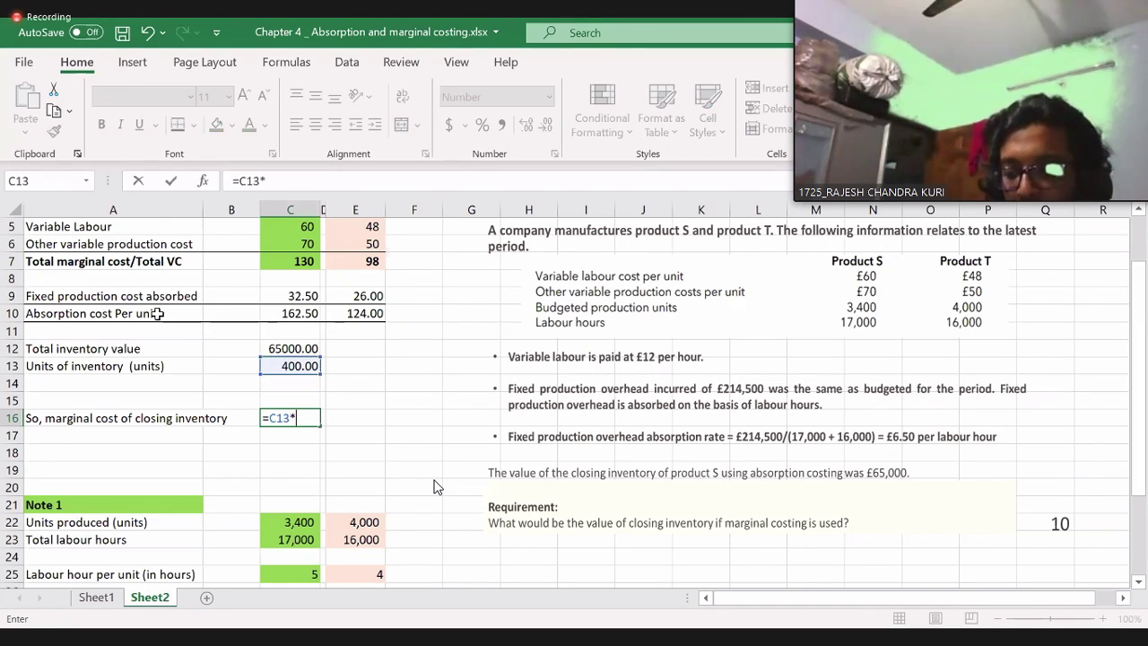
key("Up")
key("Up")
key("Up")
key("Up")
key("Up")
key("Up")
key("Up")
key("Up")
key("Up")
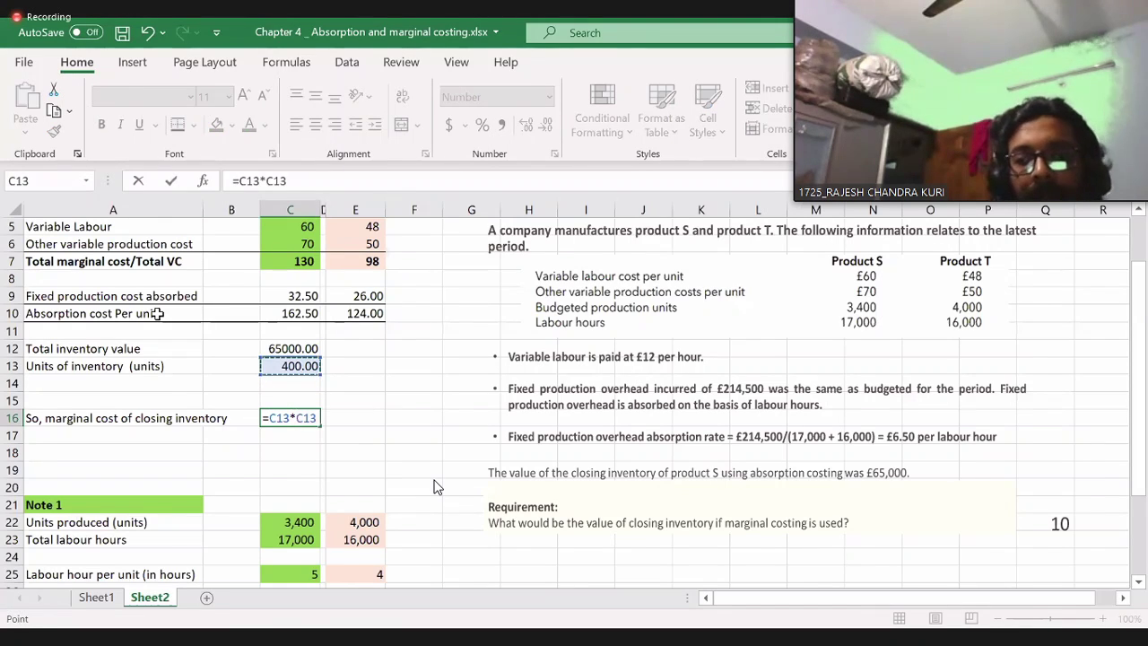
key("ctrl+Return")
- Format the marginal cost of closing inventory in C16 with a thousands separator and no decimals
key("Left")
key("Left")
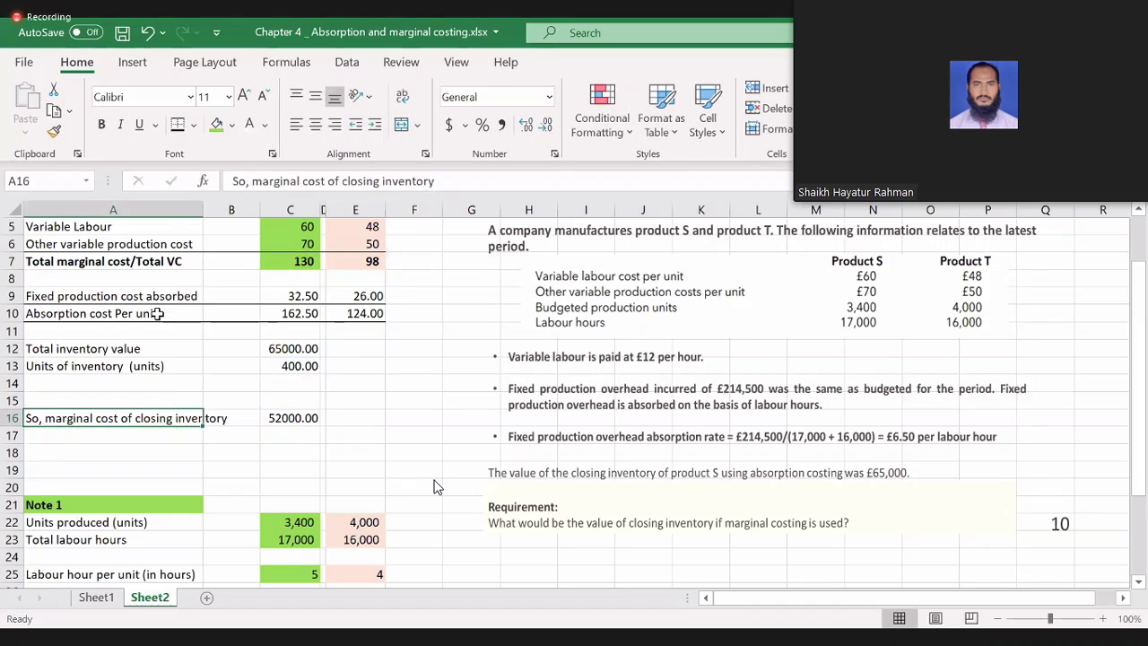
key("Right")
key("Right")
left_click(501, 125)
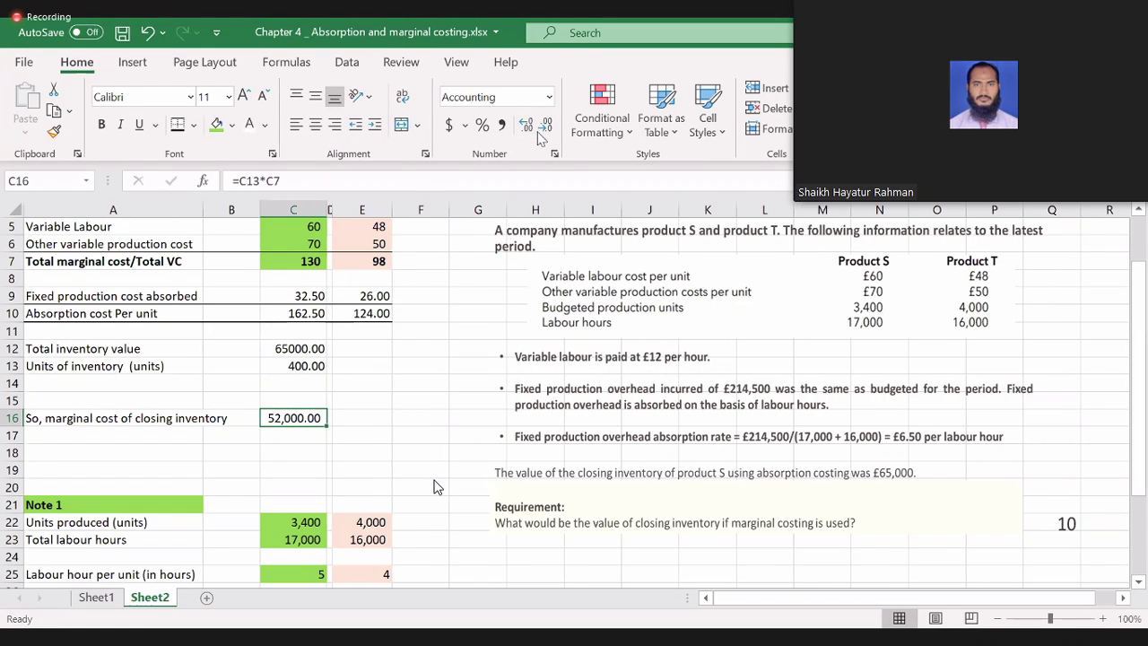
left_click(546, 125)
left_click(546, 125)
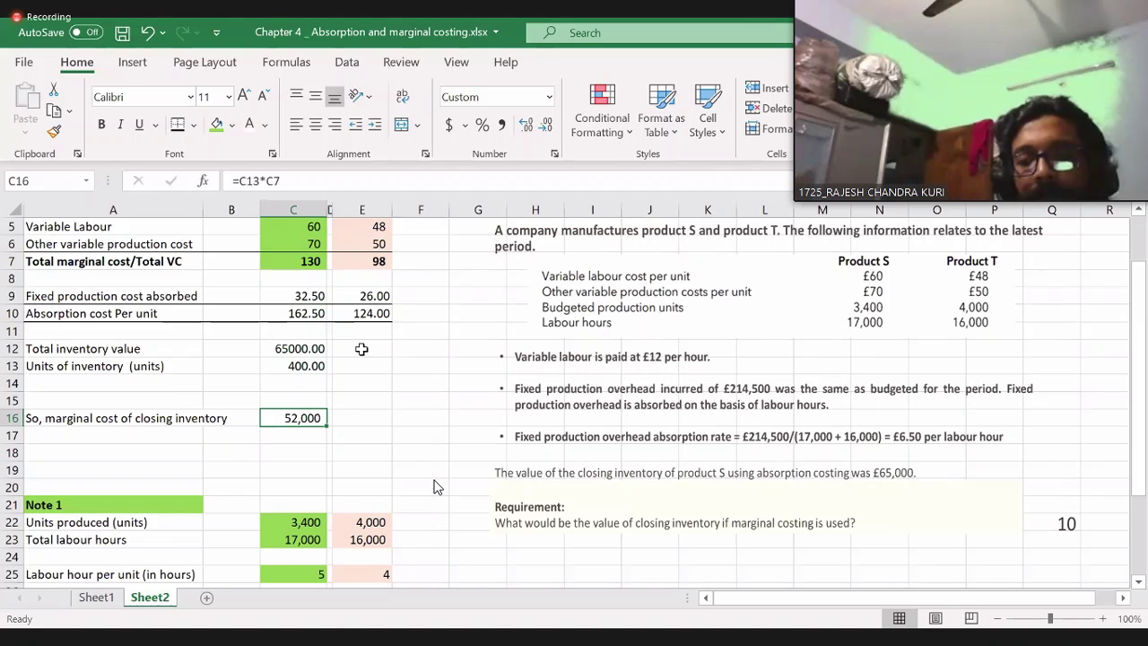
- Format the total inventory value and units of inventory in C12:C13 with thousands separators and no decimals
left_click(362, 349)
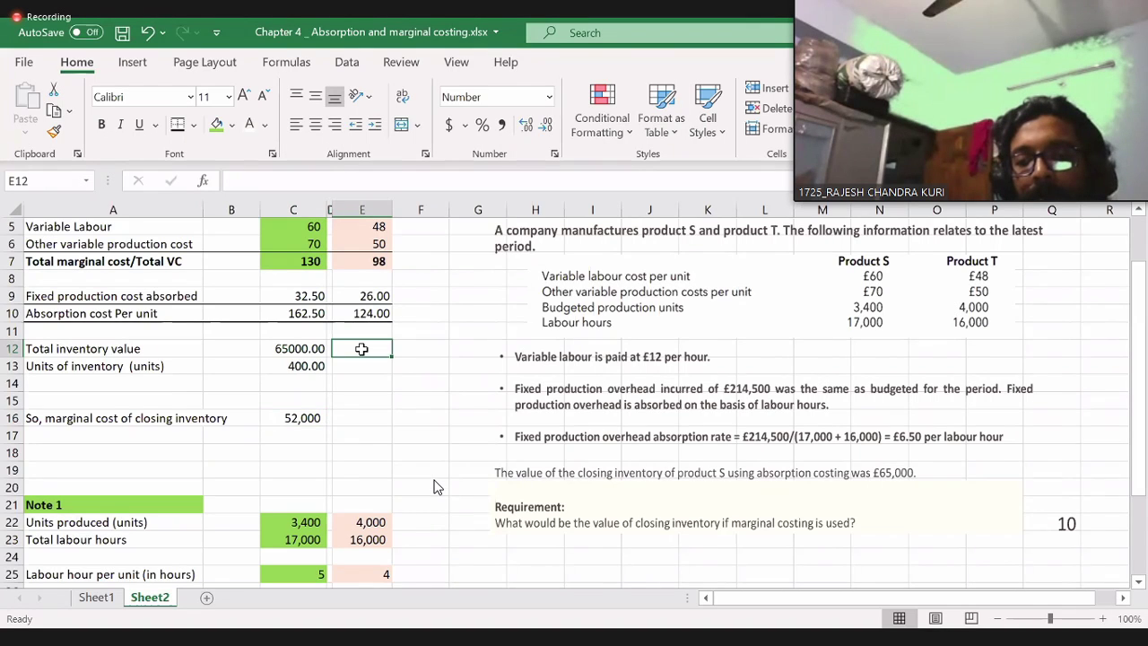
key("Left")
key("Left")
key("shift+Down")
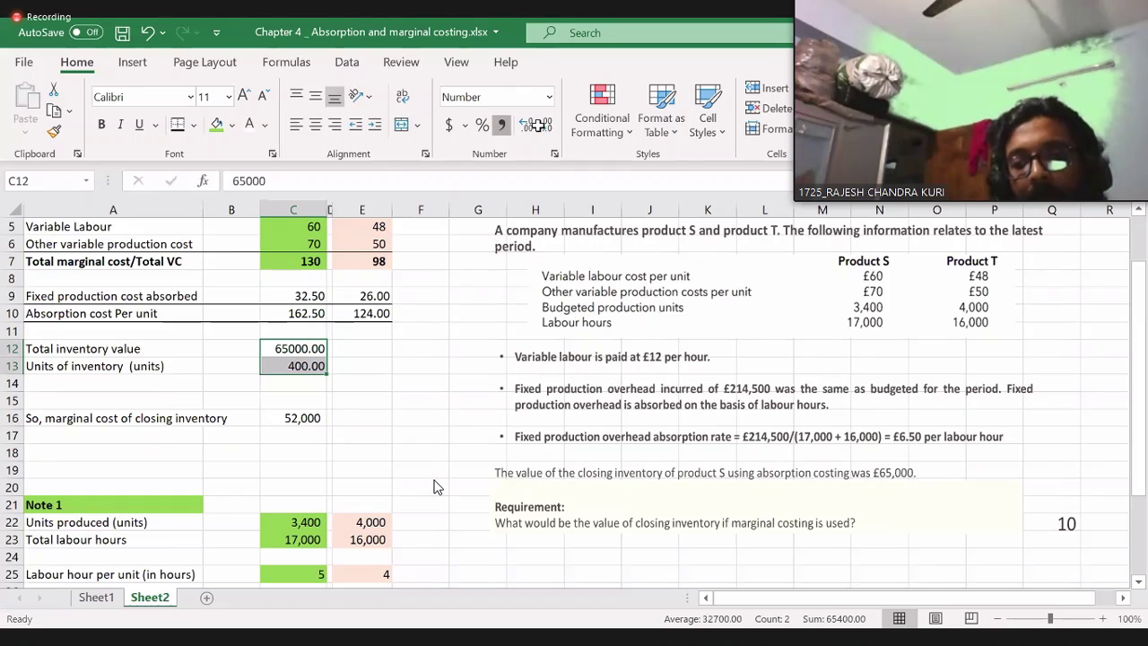
left_click(502, 125)
left_click(543, 125)
left_click(544, 125)
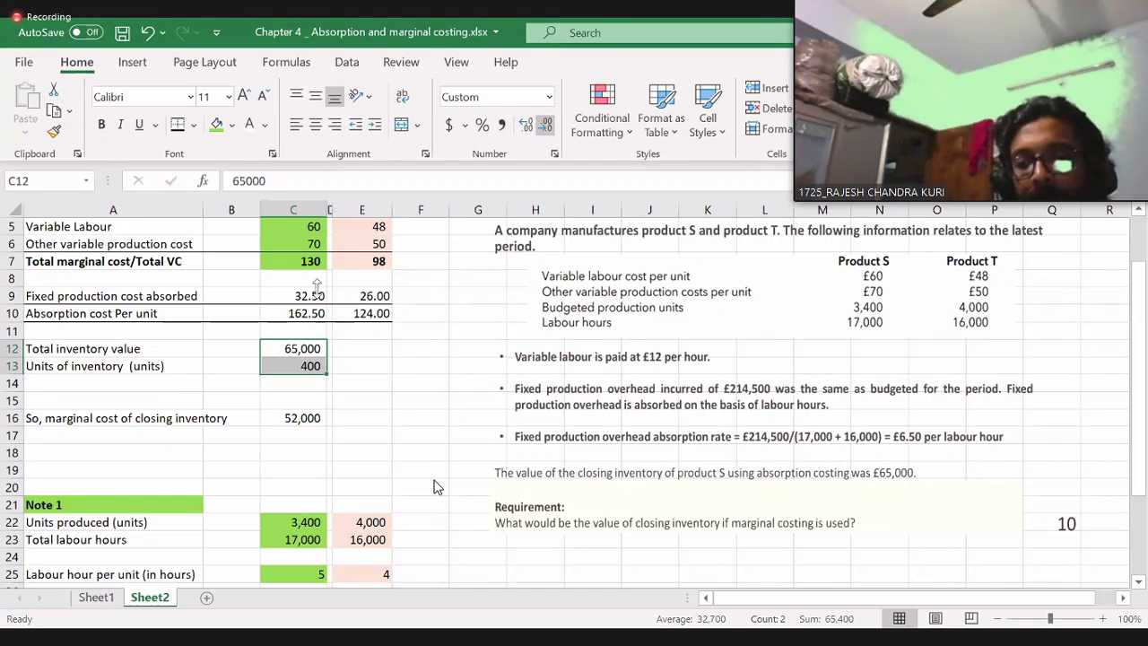
- Fill the empty product T cells E12:E16 with dark orange
key("Right")
key("Right")
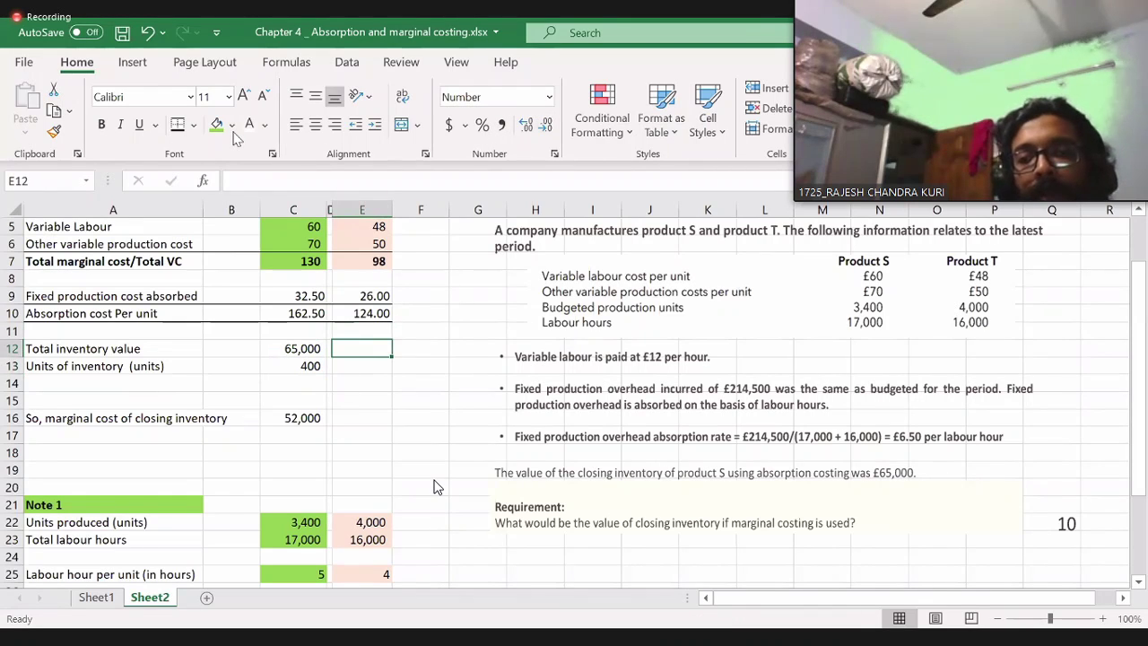
key("shift+Down")
key("shift+Down")
key("shift+Down")
key("shift+Down")
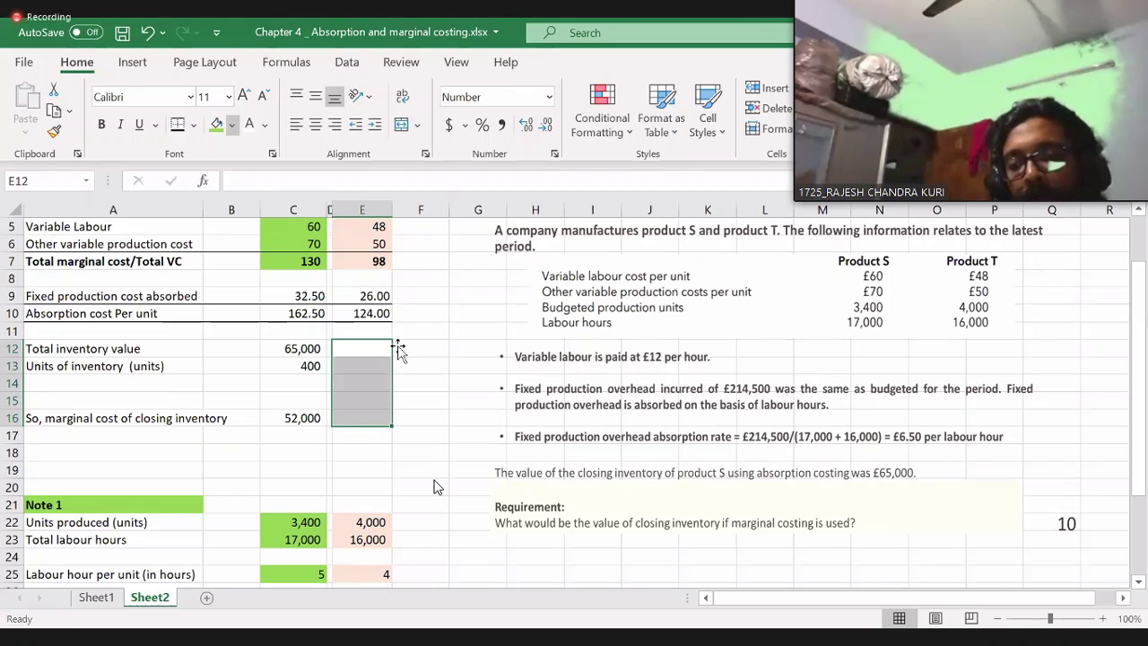
key("Return")
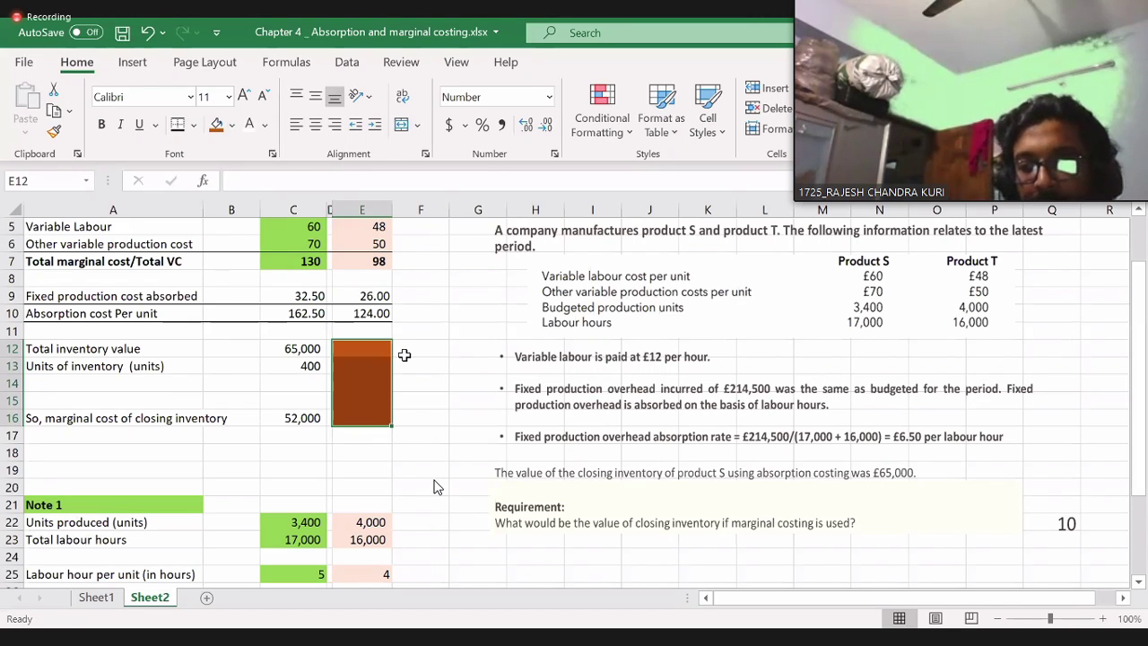
- Enter "no information" in product T's total inventory value cell E12
left_click(405, 356)
key("Left")
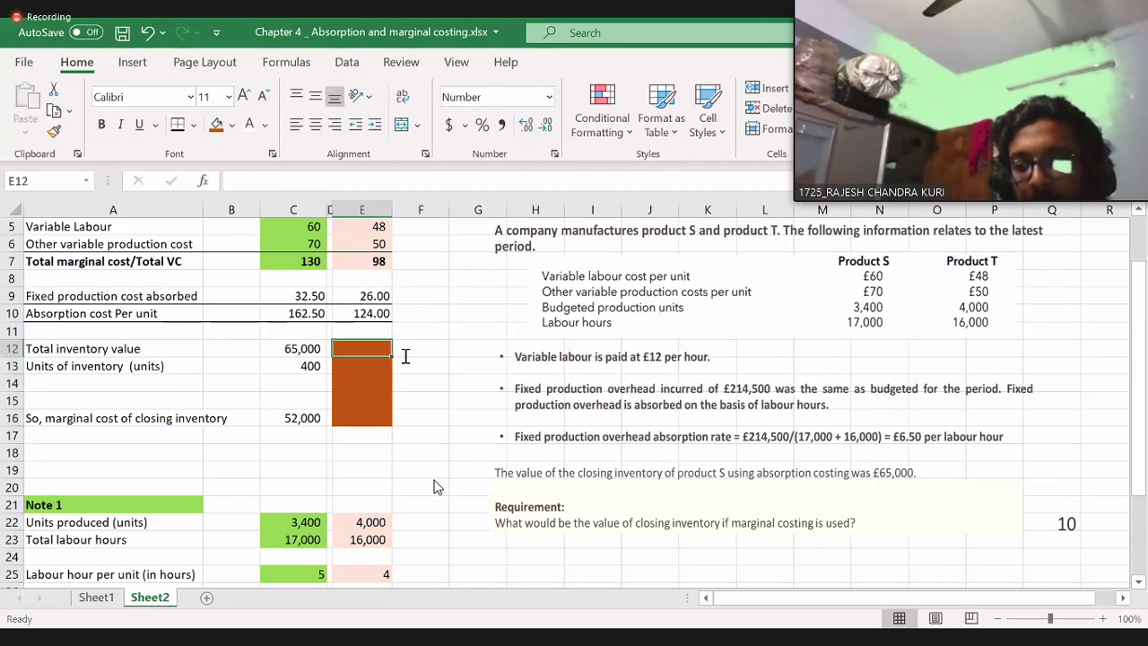
type("no information")
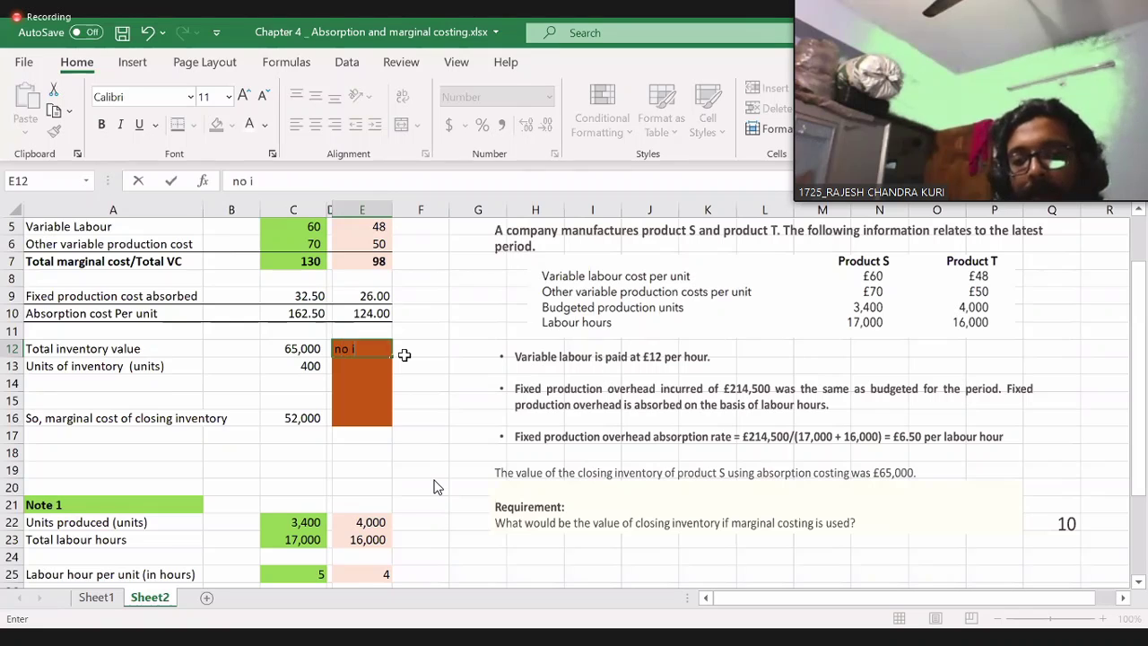
key("Left")
scroll(405, 355, "up", 2)
key("Left")
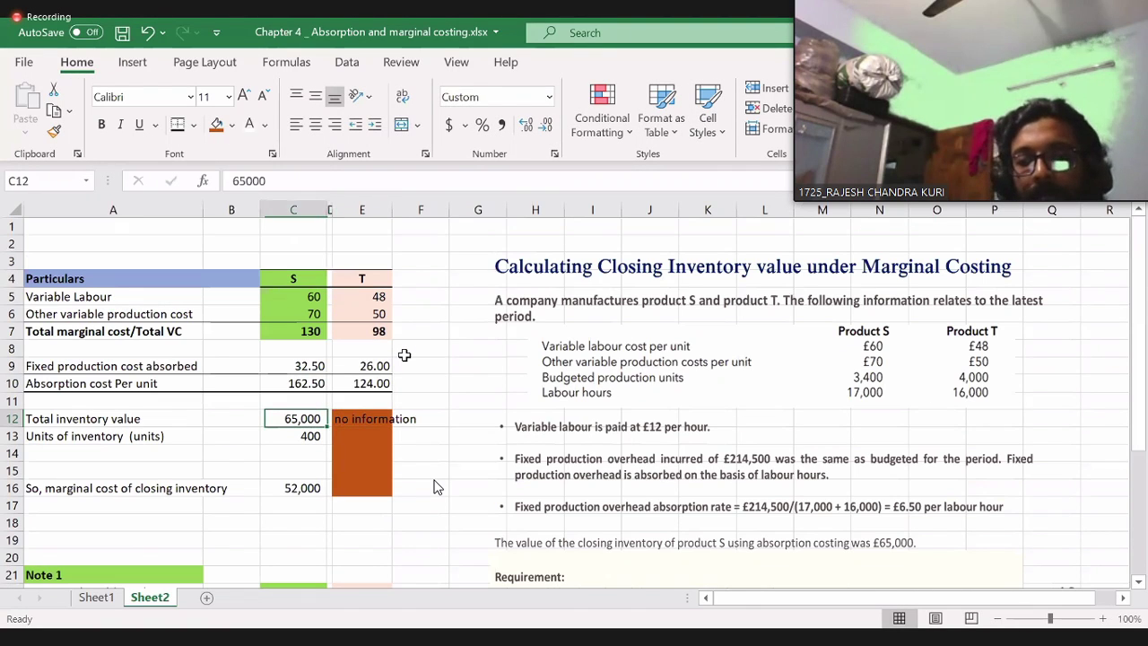
- Fill product S cells C9:C16 with light green and nudge the question picture slightly to the right
key("Up")
key("Up")
key("Up")
key("Up")
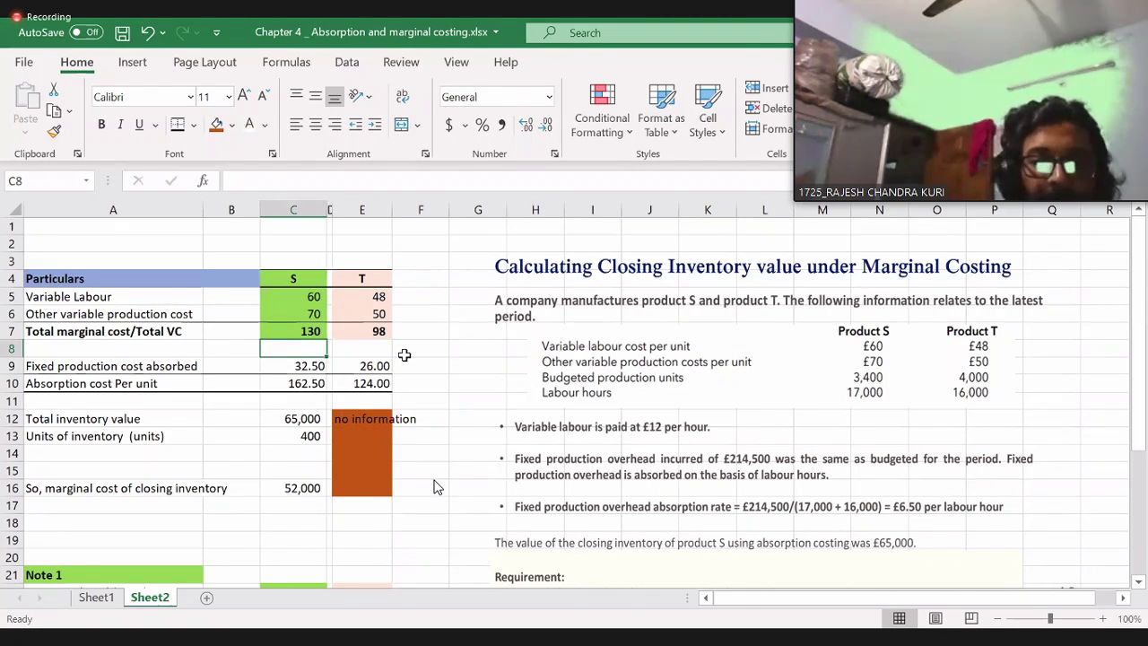
key("Down")
key("Down")
key("Up")
key("shift+Down")
key("shift+Down")
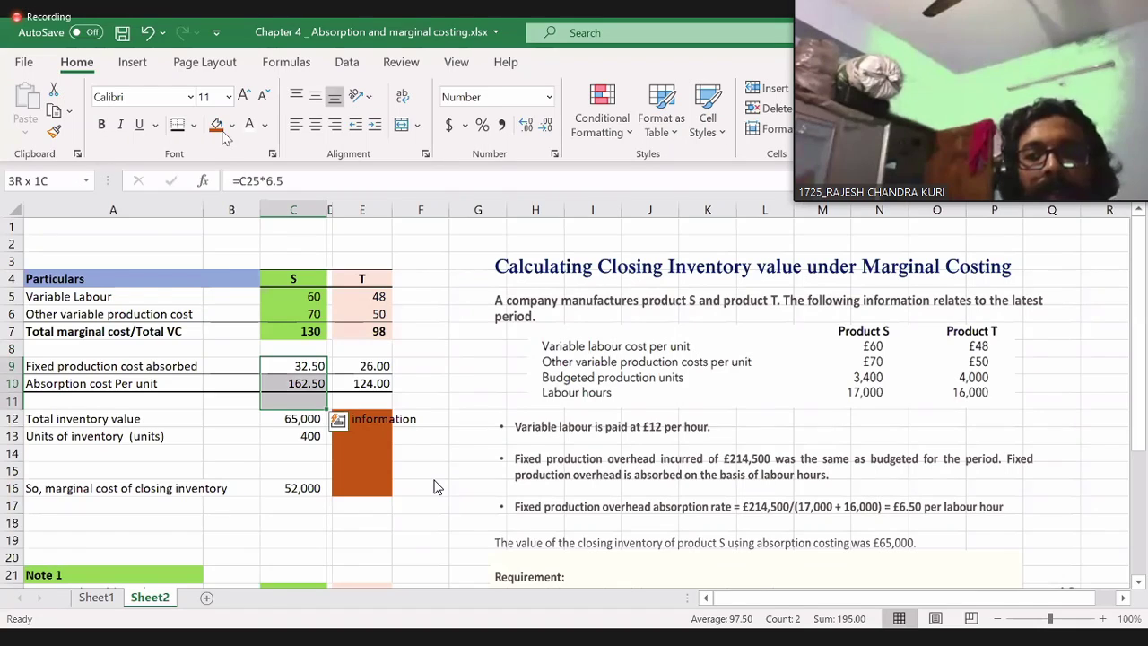
key("shift+Down")
key("shift+Down")
key("shift+Down")
key("shift+Down")
key("shift+Down")
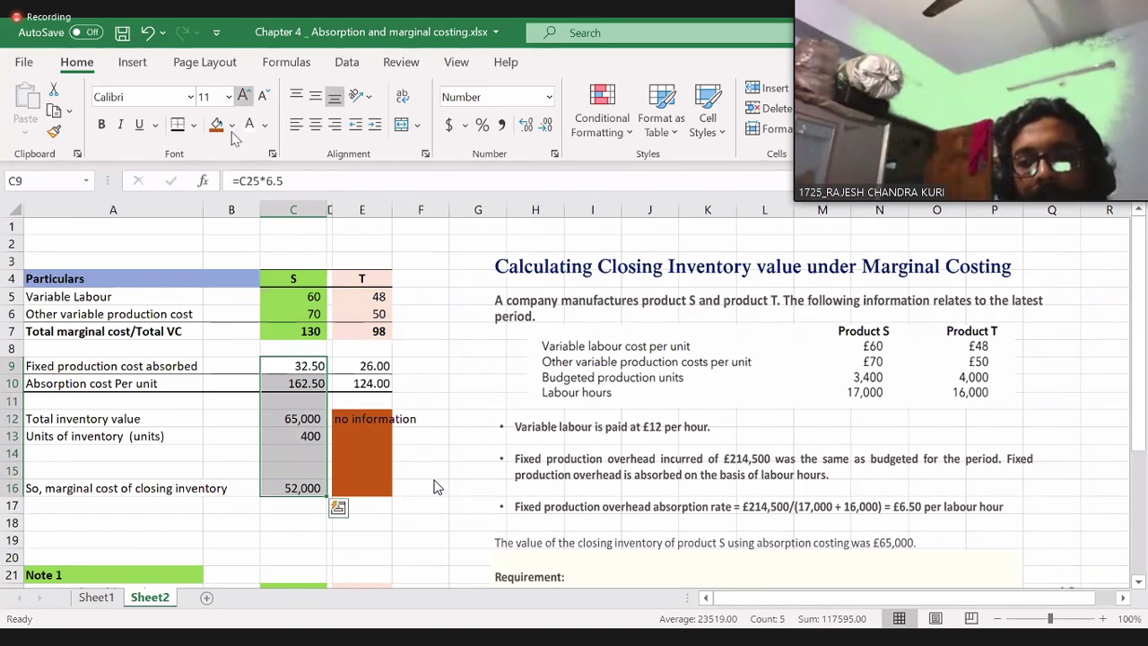
left_click(232, 125)
left_click(278, 289)
left_click(484, 388)
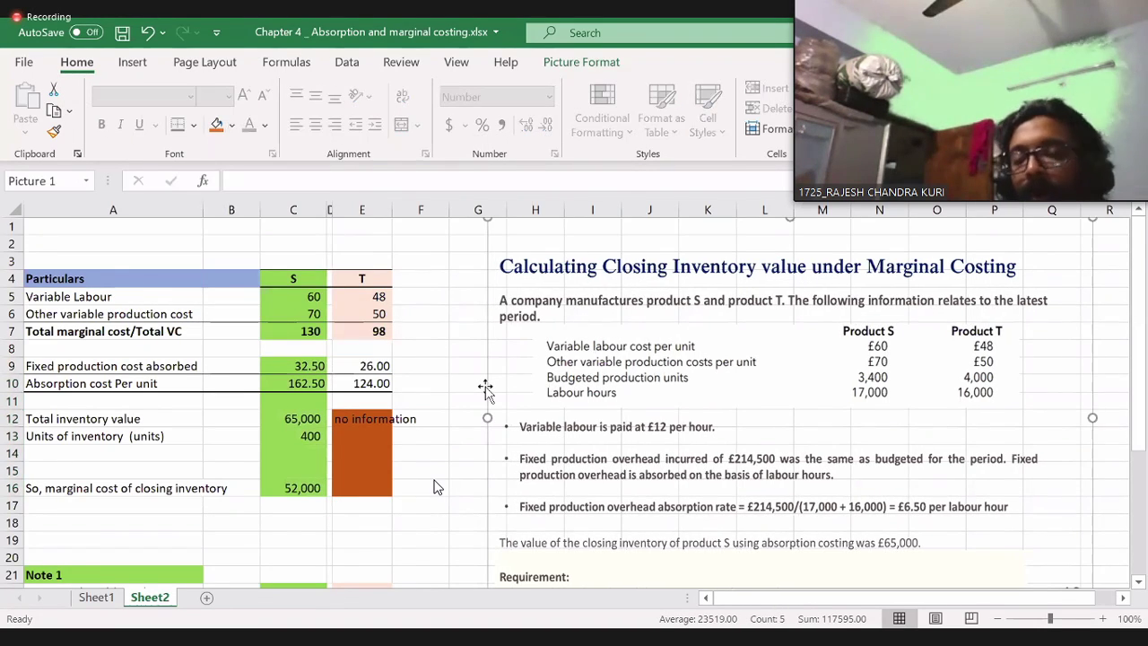
left_click_drag(484, 388, 484, 388)
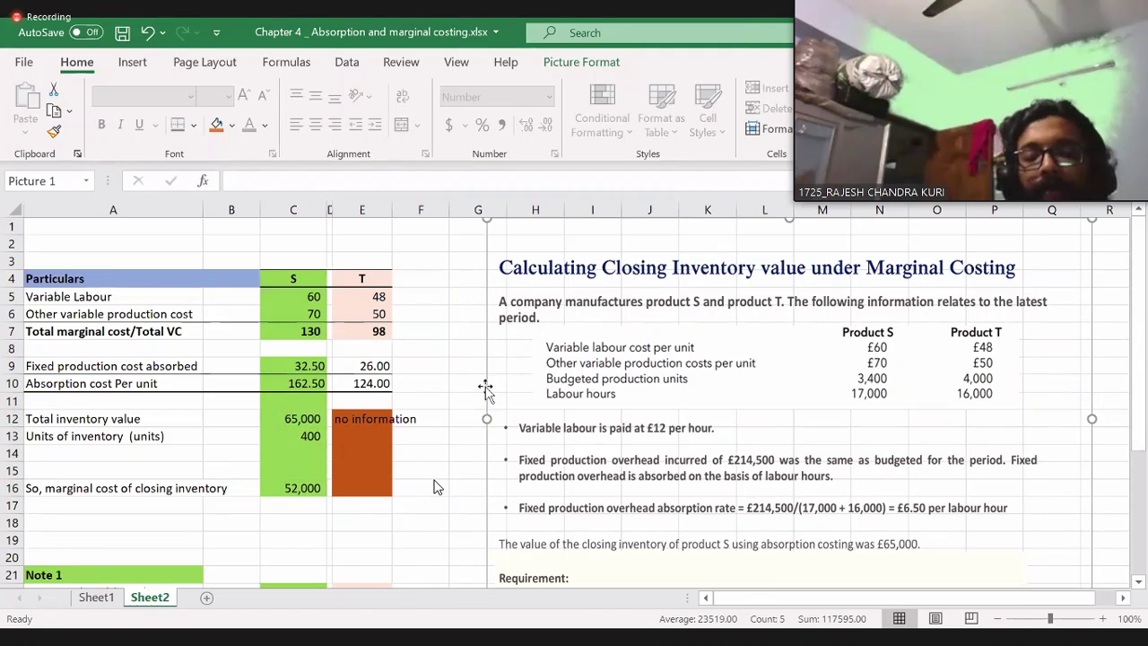
- Review the worksheet from the cost table down to the notes below Note 1 and back to row 13
left_click(250, 344)
key("Down")
key("Down")
key("Down")
key("Down")
key("Down")
key("Down")
key("Down")
key("Down")
key("Down")
key("Down")
key("Down")
key("Down")
key("Down")
key("Down")
key("Down")
key("Down")
key("Down")
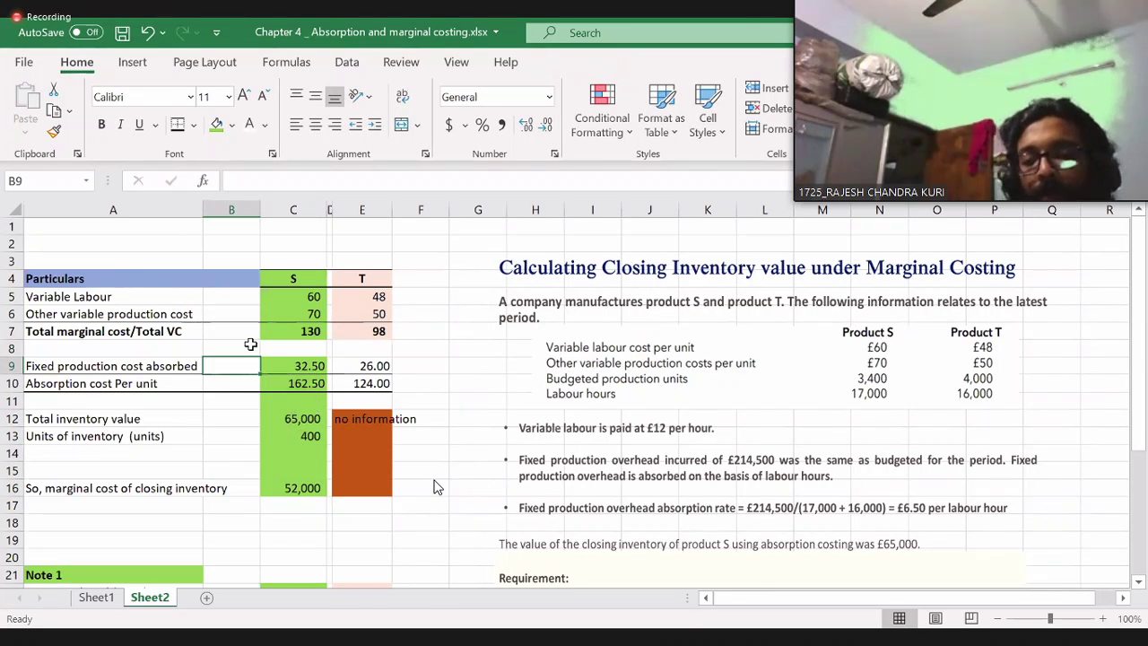
key("Down")
key("Down")
key("Down")
key("Down")
key("Down")
key("Down")
key("Down")
key("Down")
key("Down")
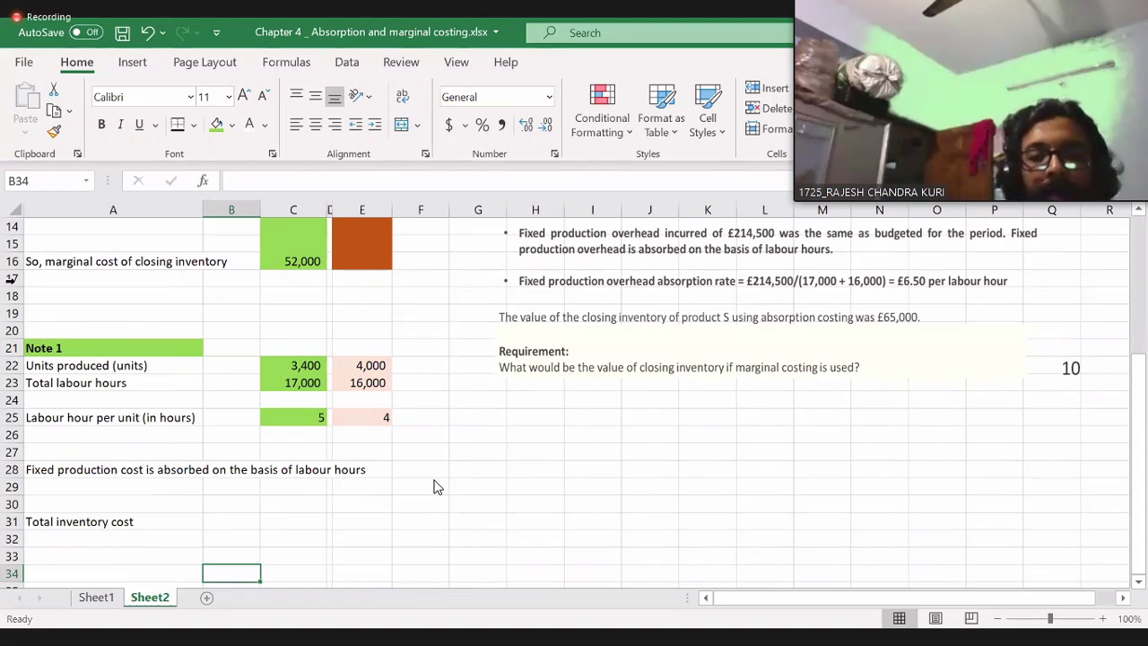
key("Up")
key("Up")
key("Up")
key("Up")
key("Up")
key("Up")
key("Up")
key("Up")
key("Up")
key("Up")
key("Up")
key("Up")
key("Up")
key("Up")
key("Up")
key("Up")
key("Up")
key("Up")
key("Up")
key("Up")
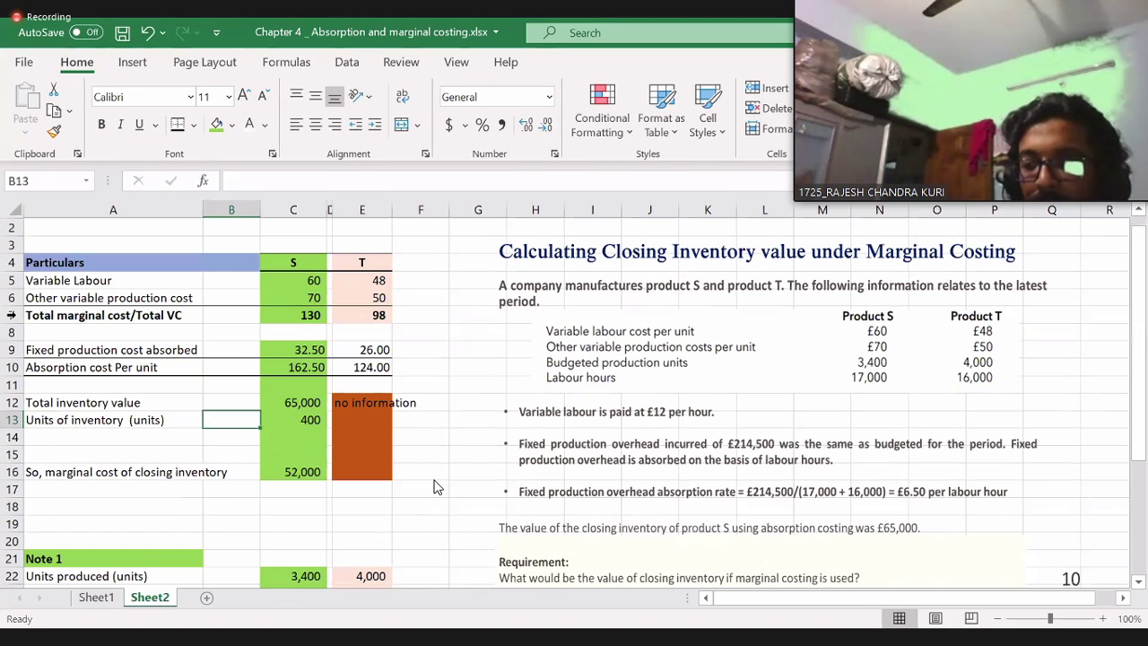
- Delete one empty row above the fixed production cost note and the rows below it containing the "Total inventory cost" label
key("Down")
key("Down")
key("Down")
key("Down")
key("Down")
key("Down")
key("Down")
key("Down")
key("Down")
key("Down")
key("Down")
key("Down")
key("Down")
key("Down")
key("Down")
key("Down")
key("Down")
key("Down")
key("Down")
key("Down")
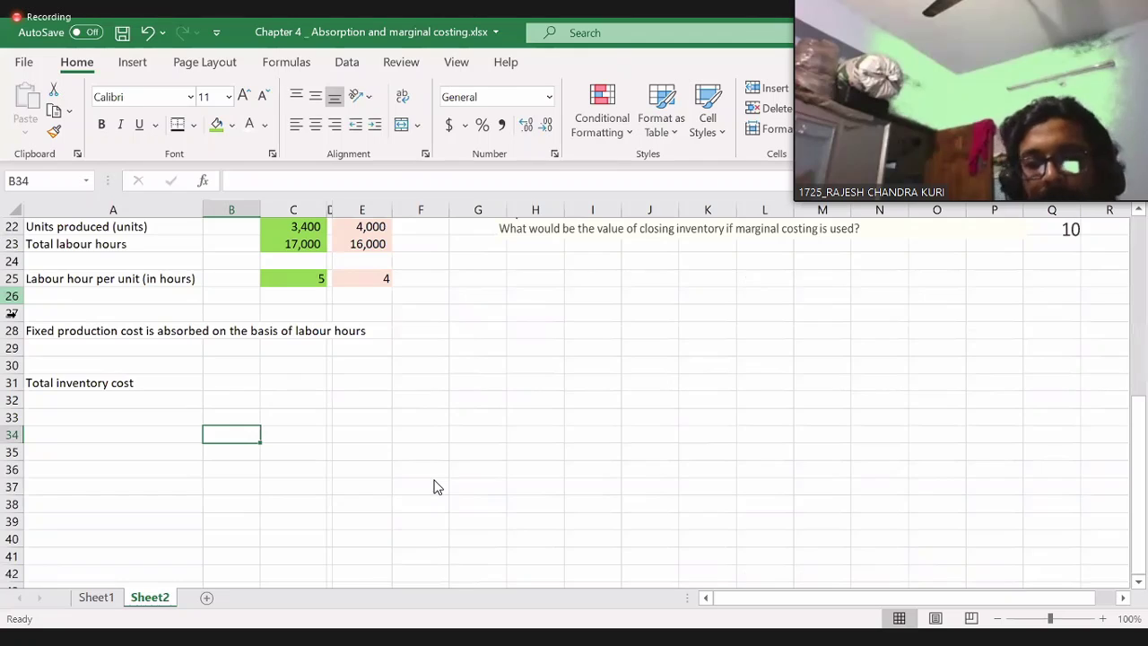
key("ctrl+z")
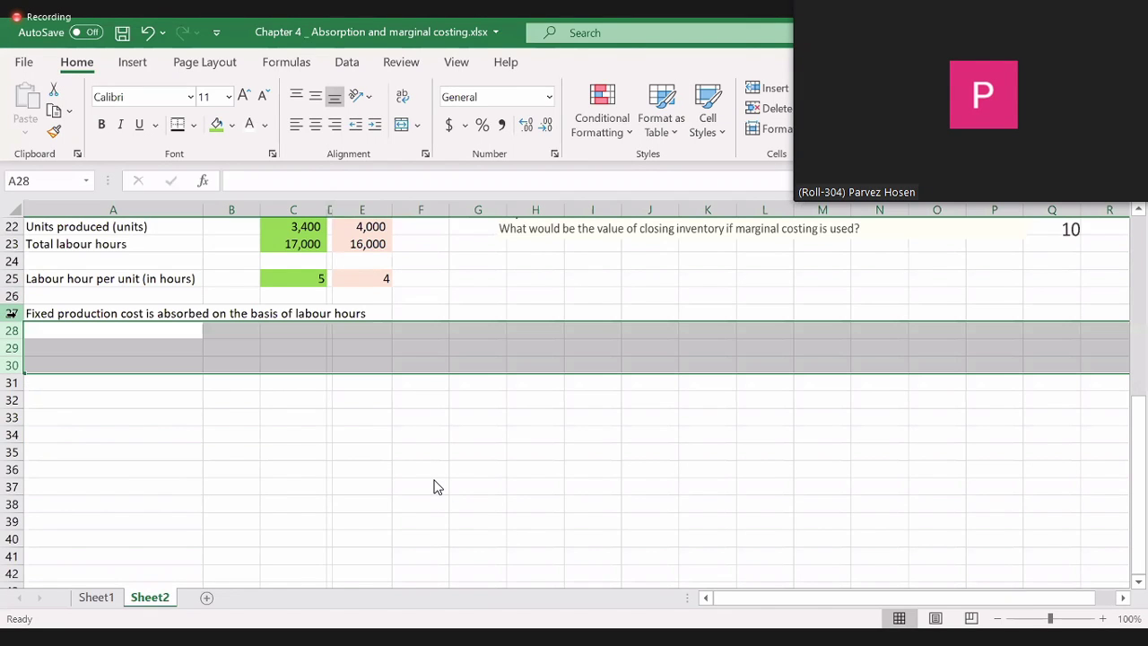
key("ctrl+z")
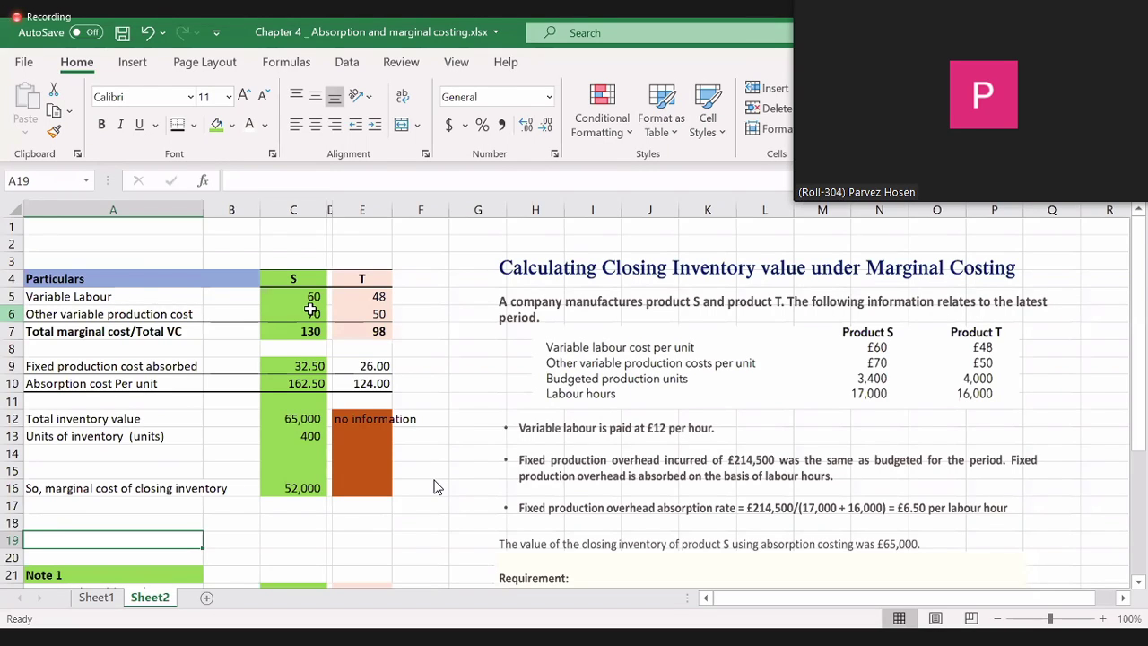
- Inspect the cells behind the units of inventory formula for product S in C13
key("Up")
key("Up")
key("Up")
key("Right")
key("Right")
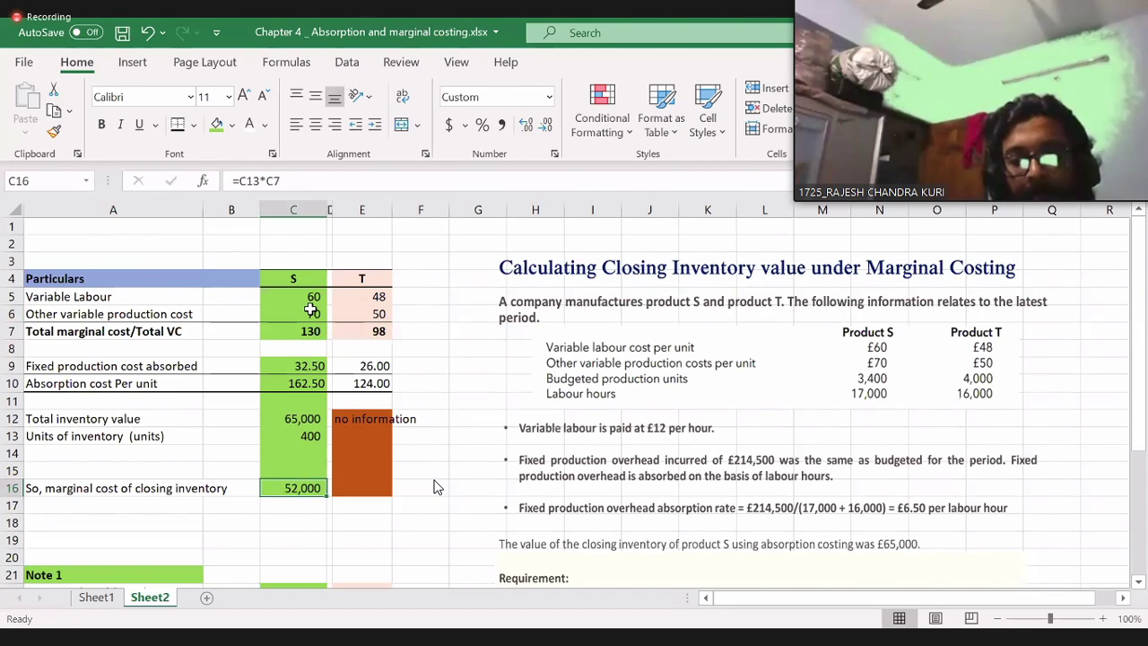
key("Up")
key("Up")
key("Up")
key("F2")
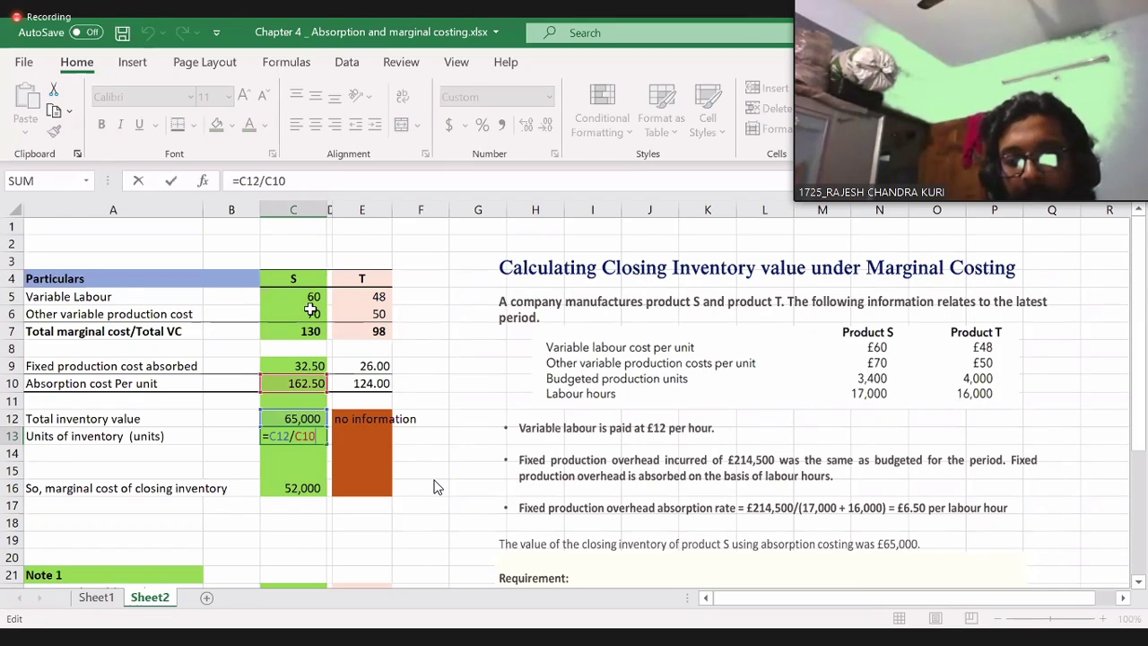
- Append the calculation "(65000/162.50)" to the units of inventory label in A13
key("shift+Tab")
key("Left")
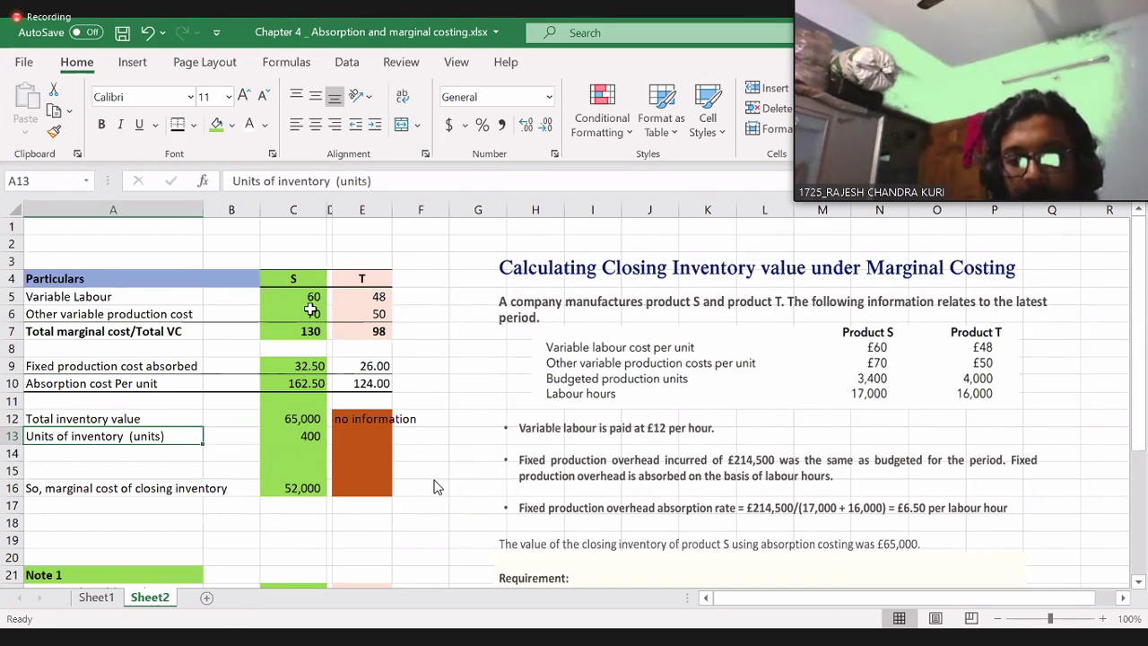
key("F2")
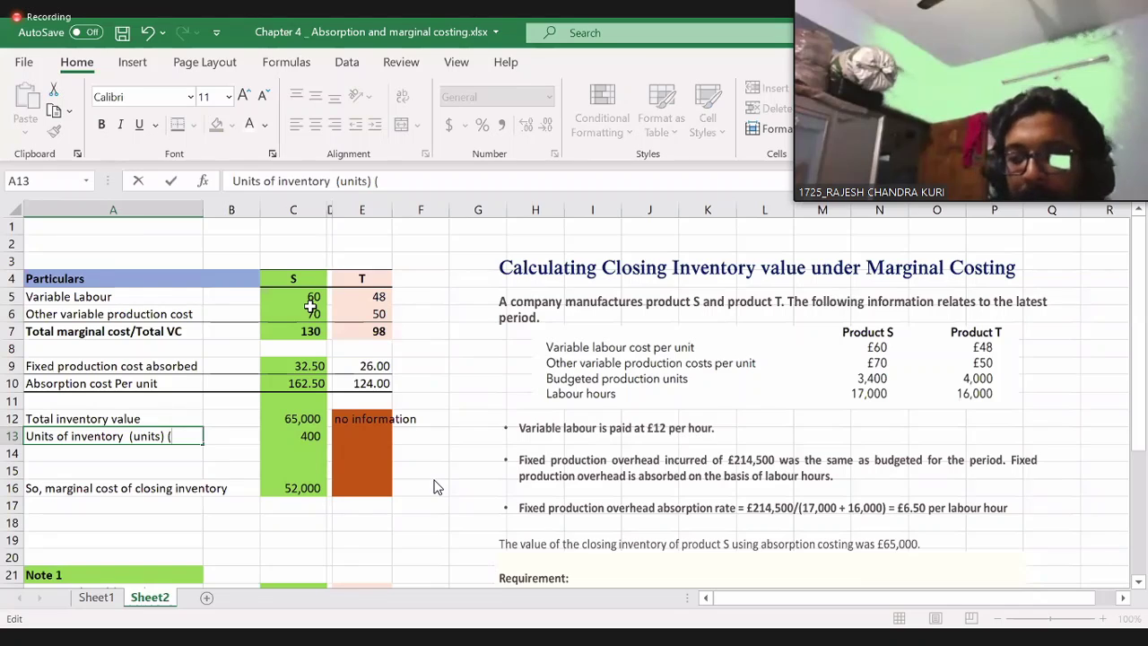
type("65000/1")
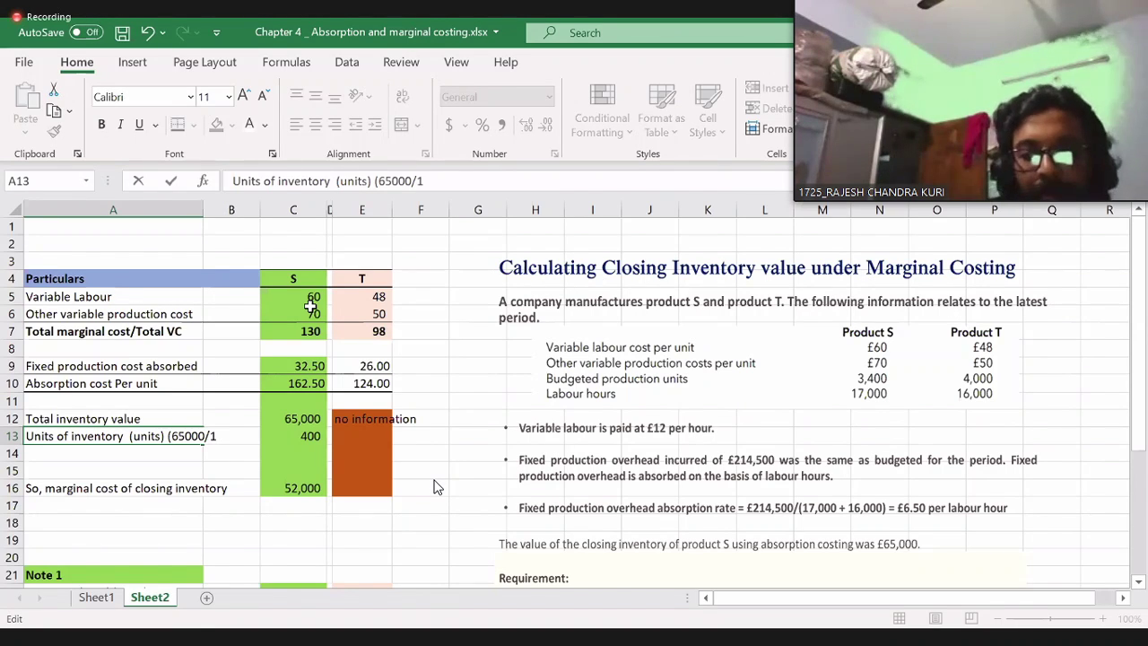
type("62")
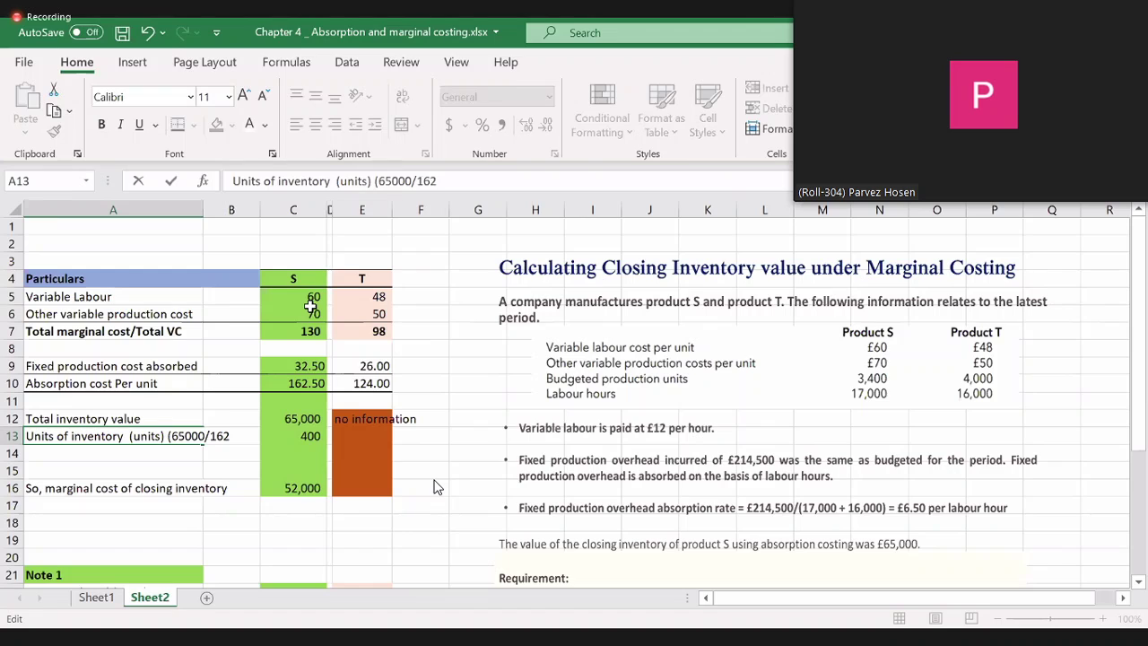
type(".50)")
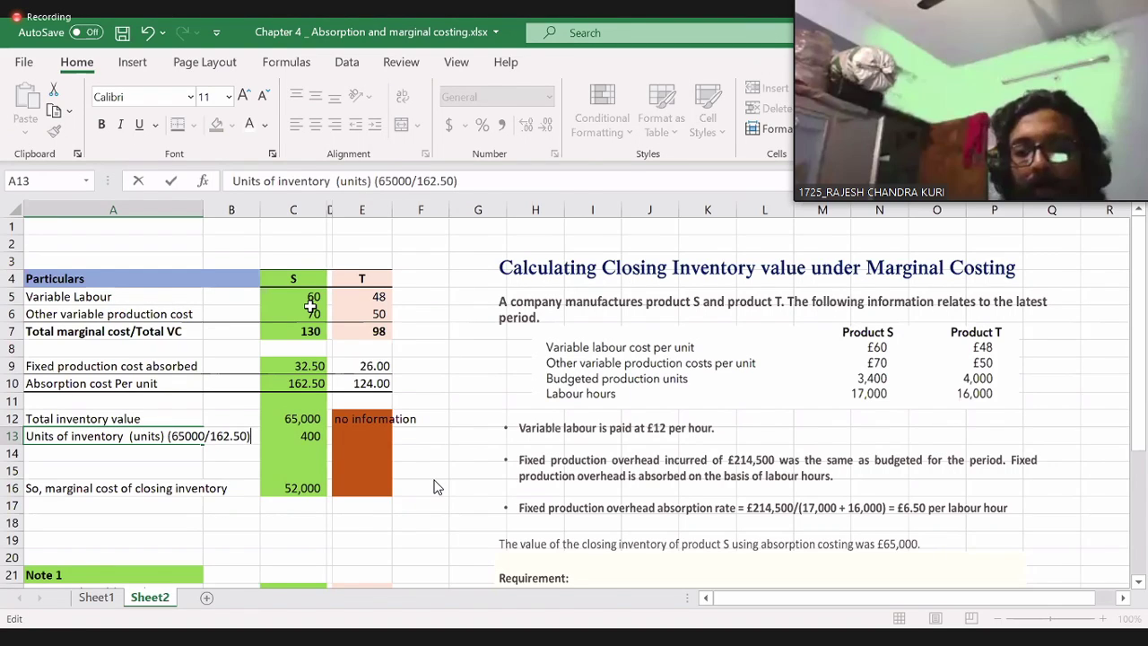
key("Return")
- Compare product S's units of inventory, marginal cost of closing inventory and total marginal cost per unit in C13, C16 and C7
key("Up")
key("Right")
key("Right")
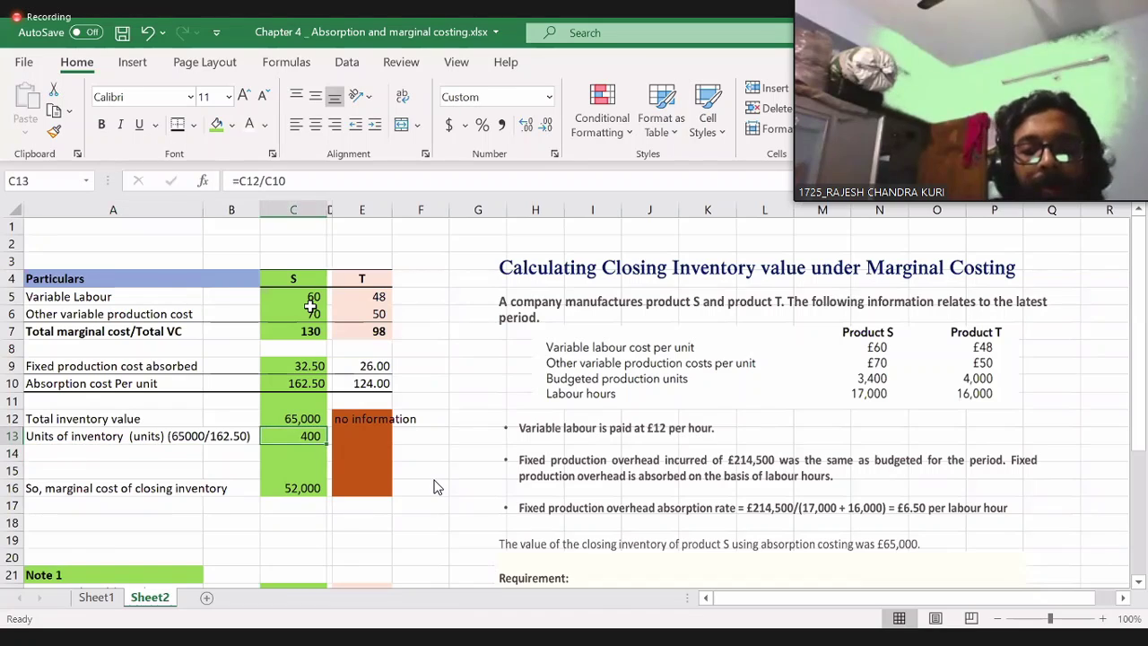
key("Down")
key("Down")
key("Down")
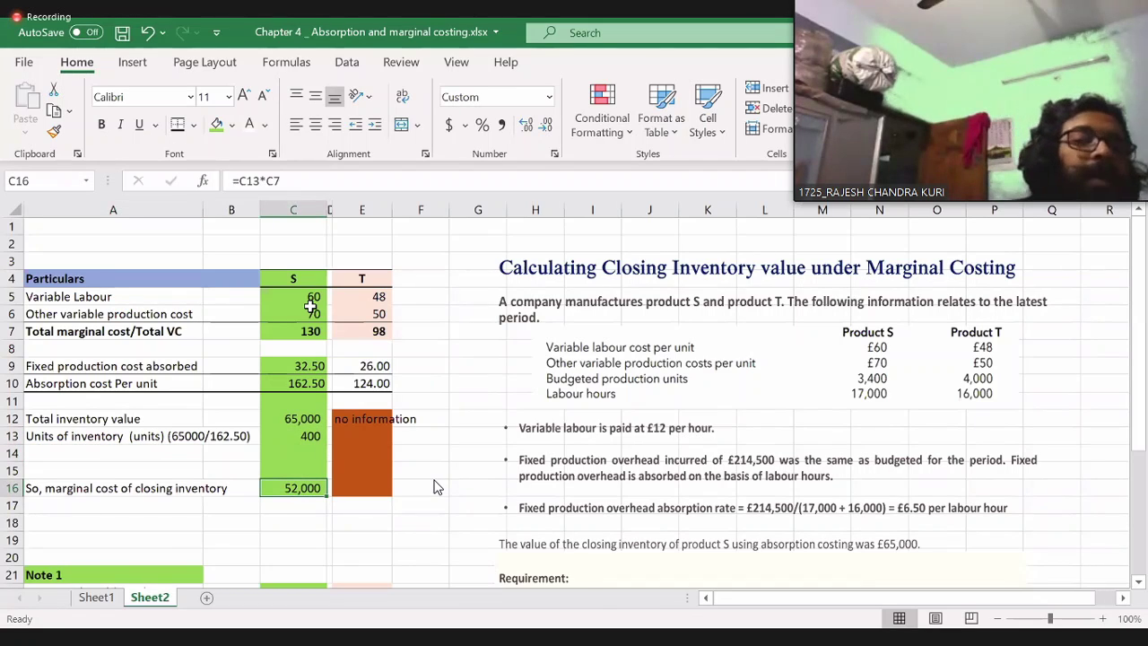
key("Up")
key("Up")
key("Up")
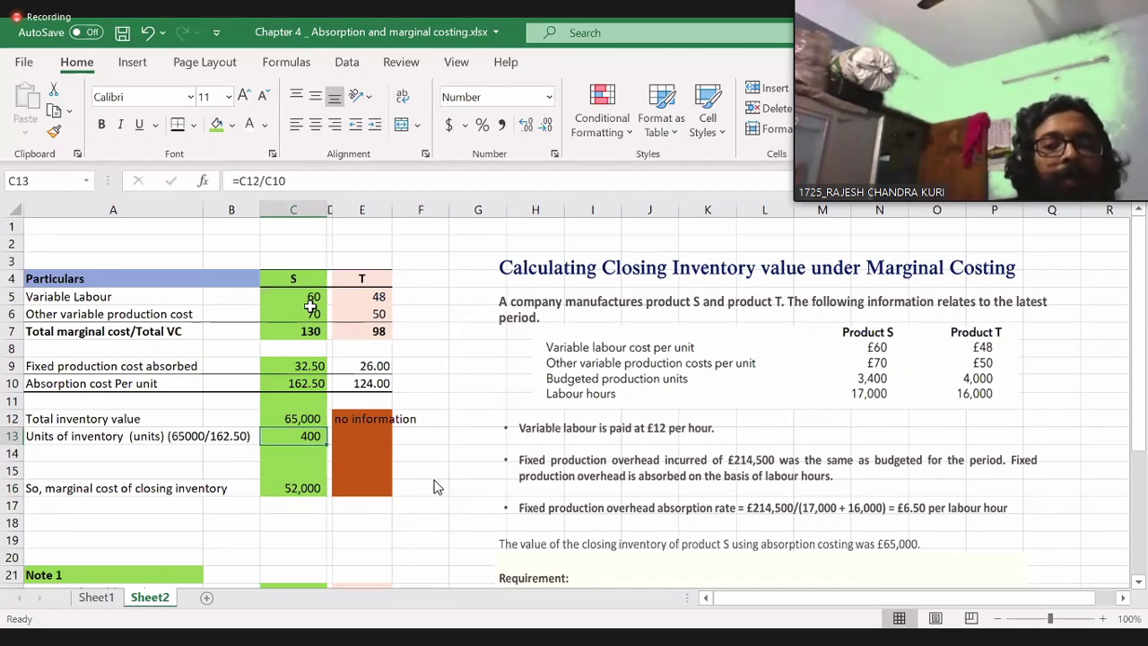
key("Up")
key("Up")
key("Up")
key("Up")
key("Up")
key("Up")
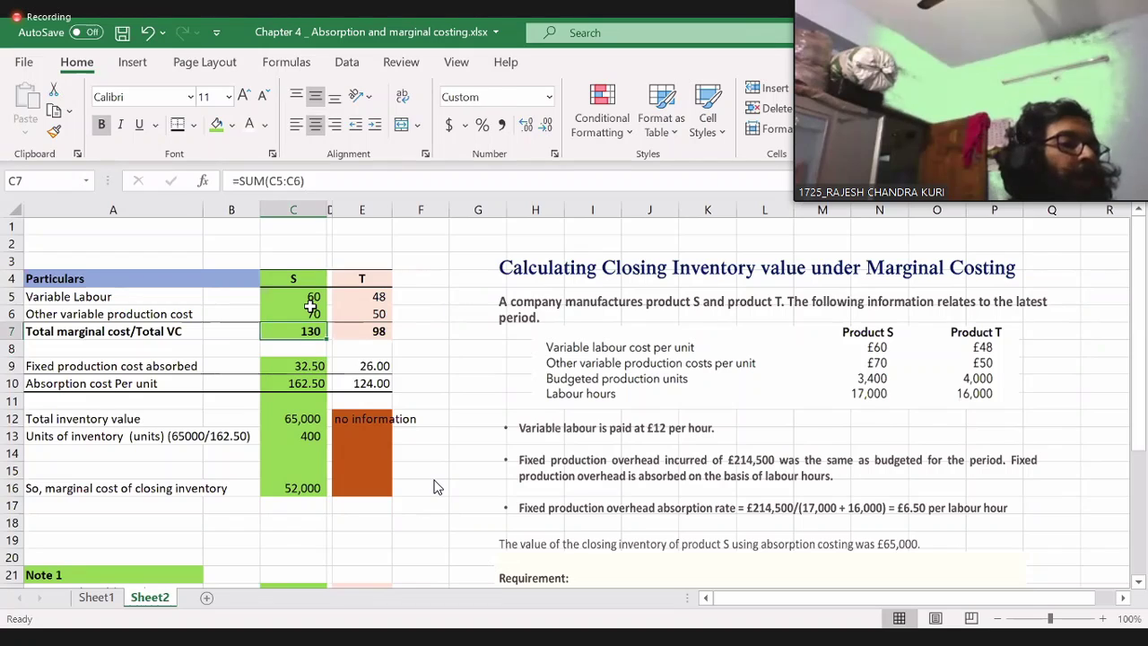
- Trace product S's figures from fixed production cost absorbed down to C16 and inspect the closing inventory formula's references
key("Down")
key("Down")
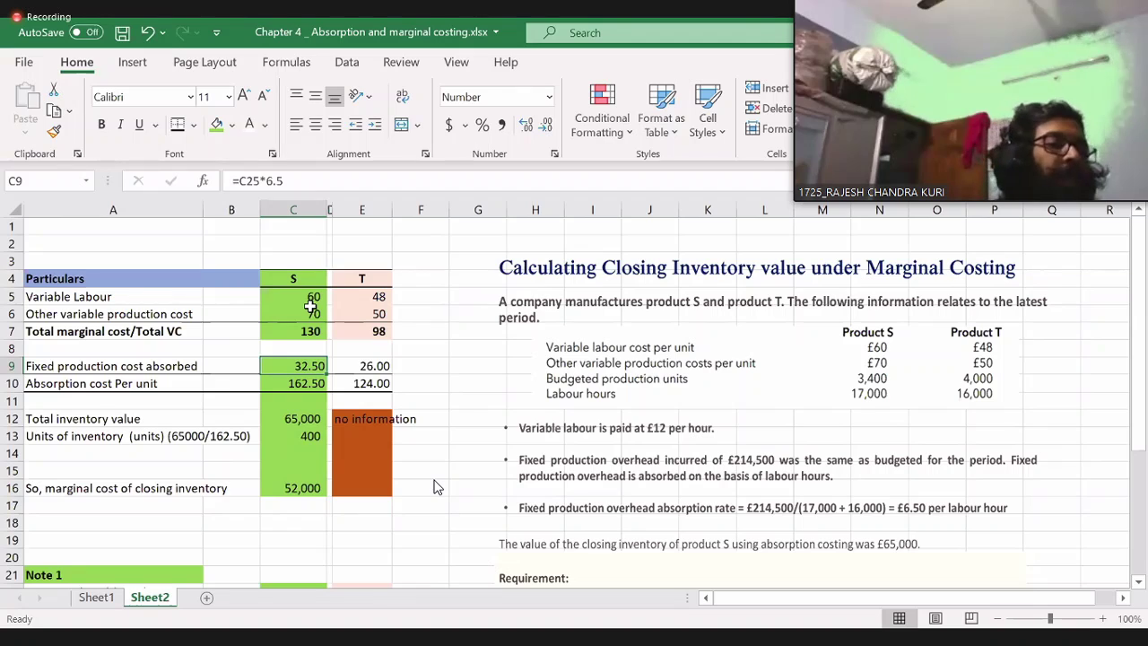
key("Down")
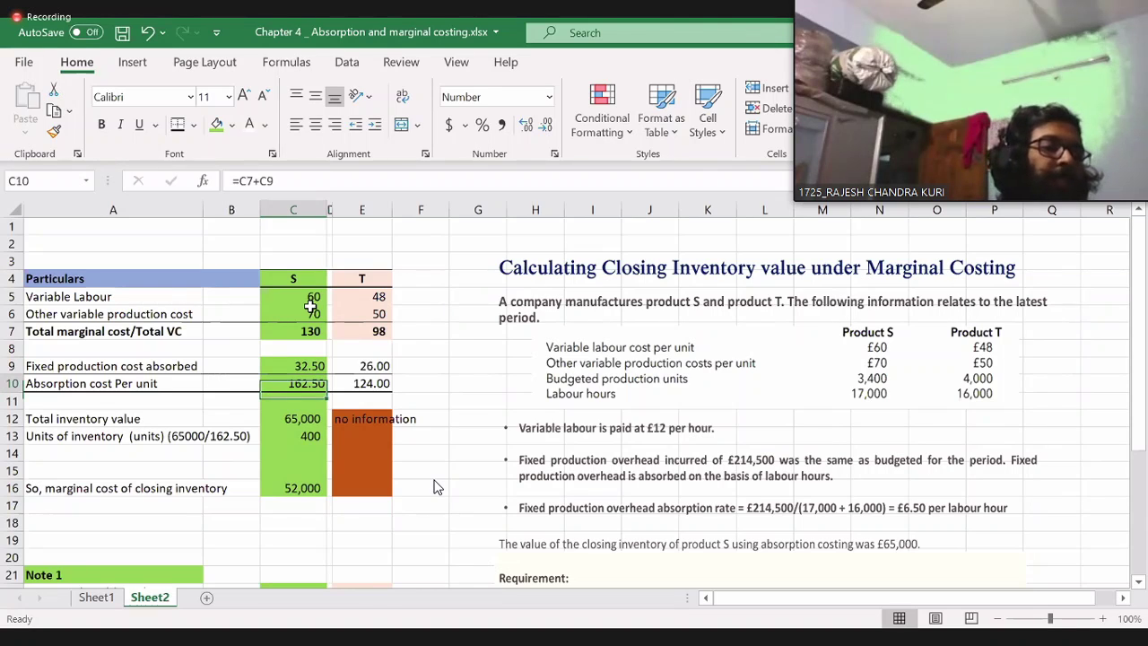
key("Down")
key("Down")
key("Down")
key("Down")
key("Down")
key("Down")
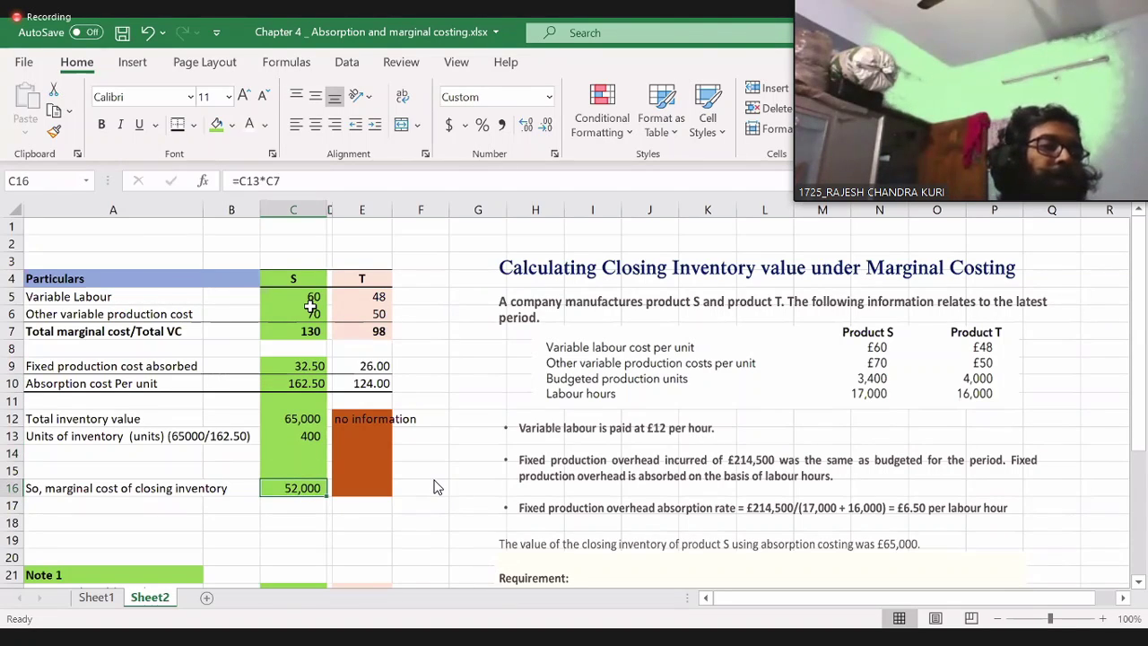
key("F2")
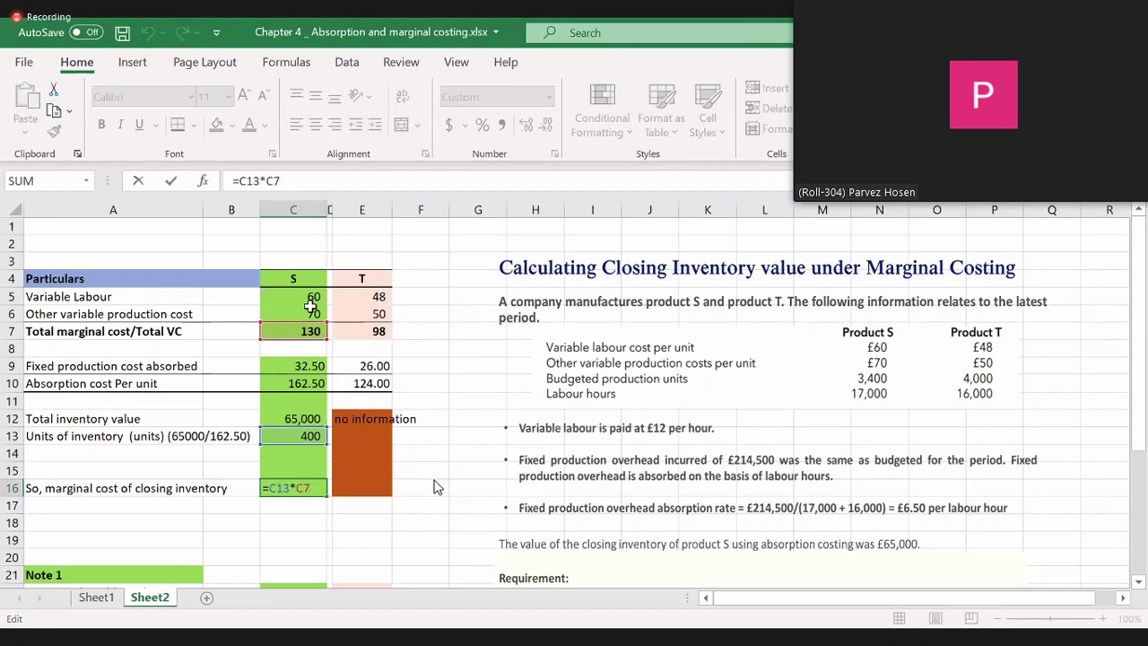
key("Return")
- Delete two empty rows above the Note 1 heading
key("Down")
key("Down")
key("Left")
key("Left")
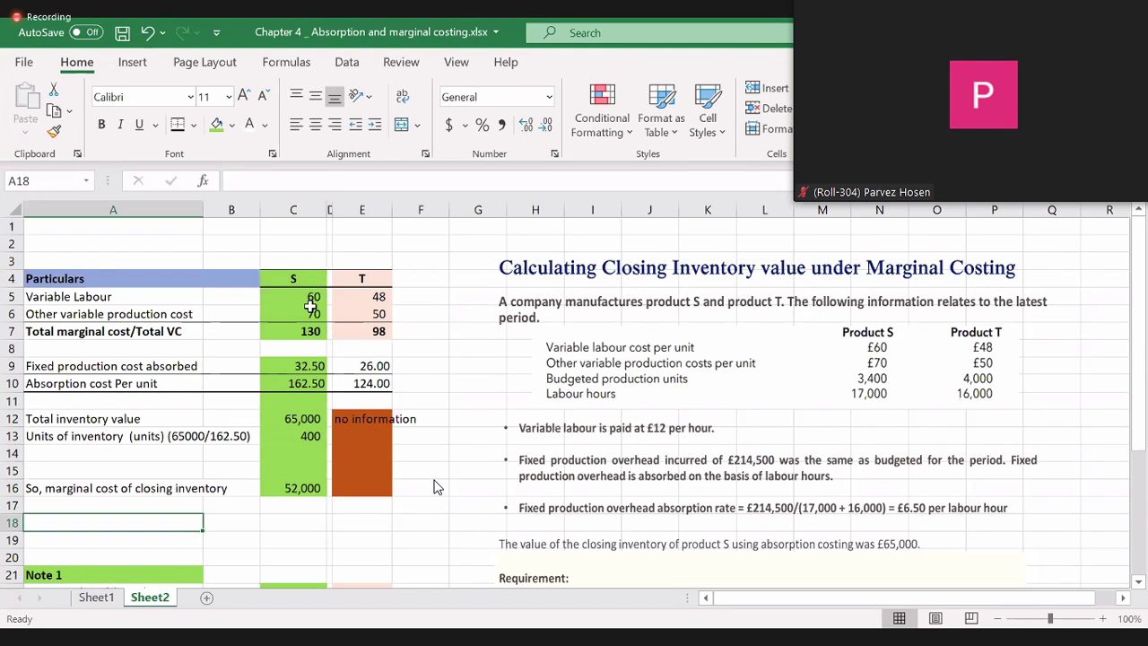
key("Up")
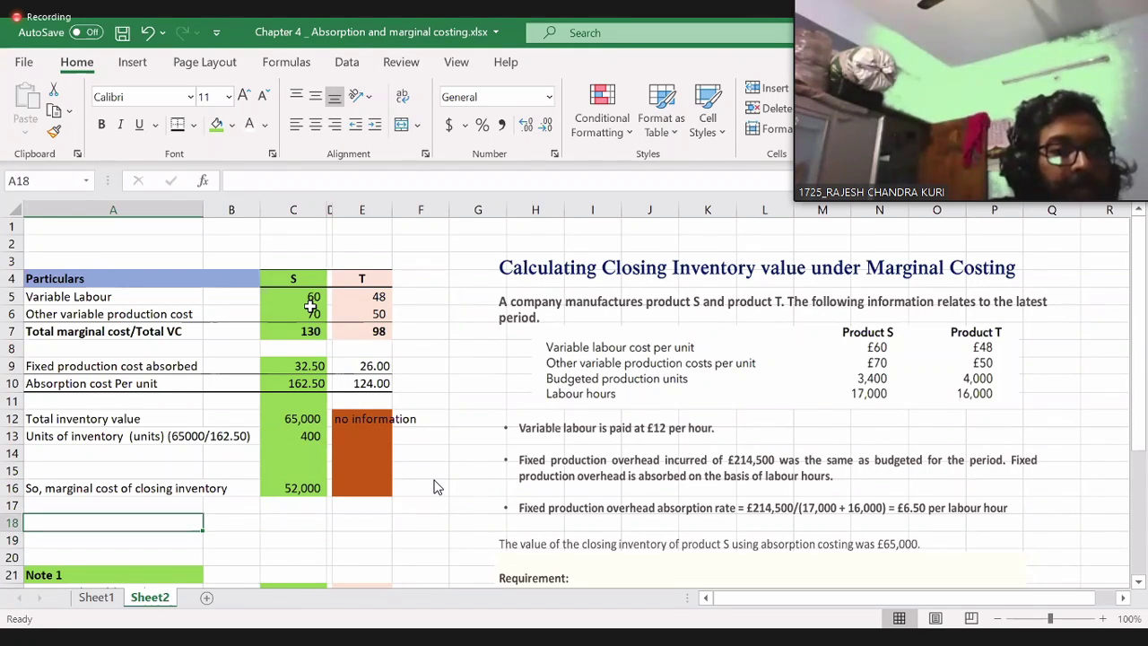
key("shift+space")
key("shift+Down")
key("ctrl+minus")
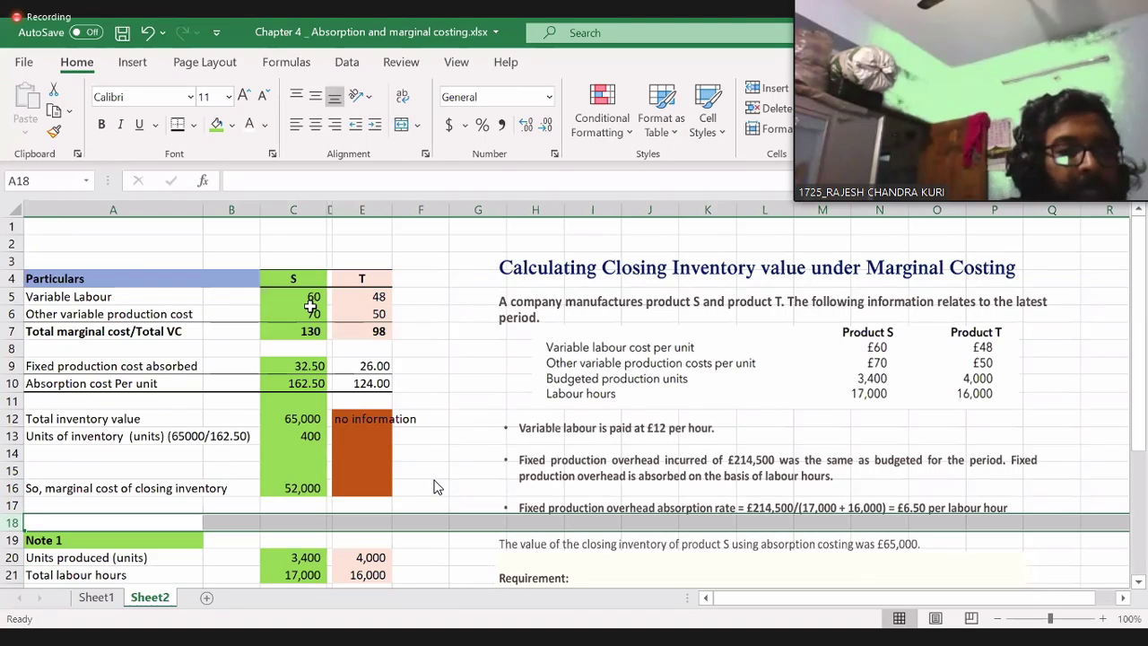
key("Down")
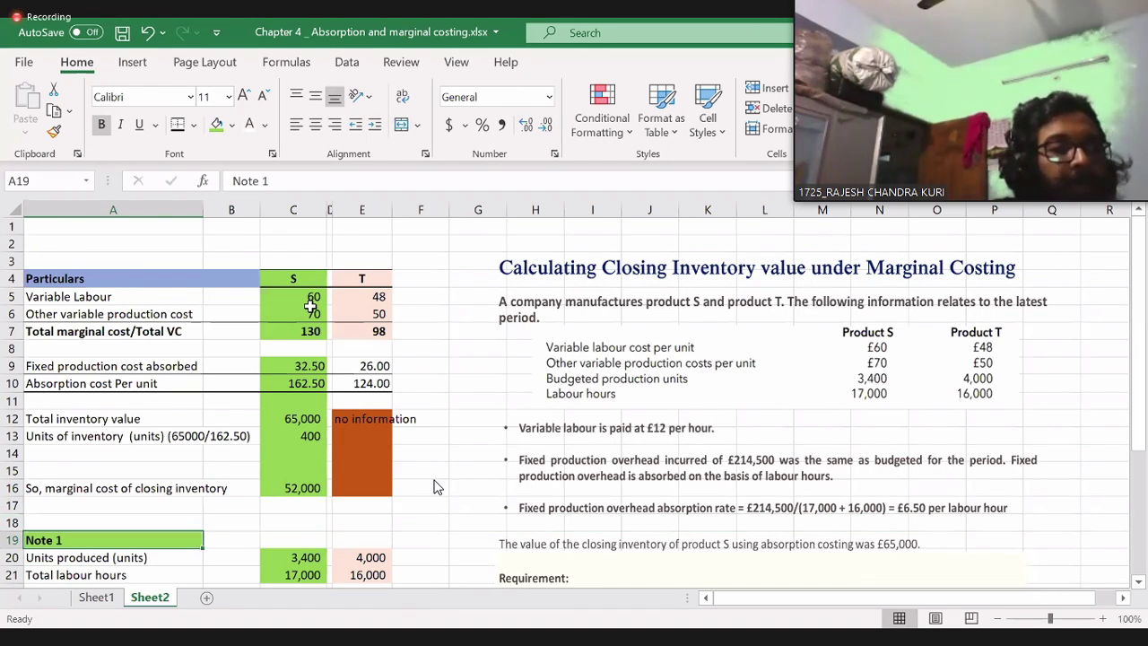
- Enter the question "Why is the profit difference?" in A29, below the note on fixed production cost absorption
key("Down")
key("Down")
key("Down")
key("Down")
key("Down")
key("Down")
key("Down")
key("Down")
key("Down")
key("Down")
key("Down")
key("Down")
key("Down")
key("Up")
key("Up")
key("Up")
key("Up")
key("Page_Down")
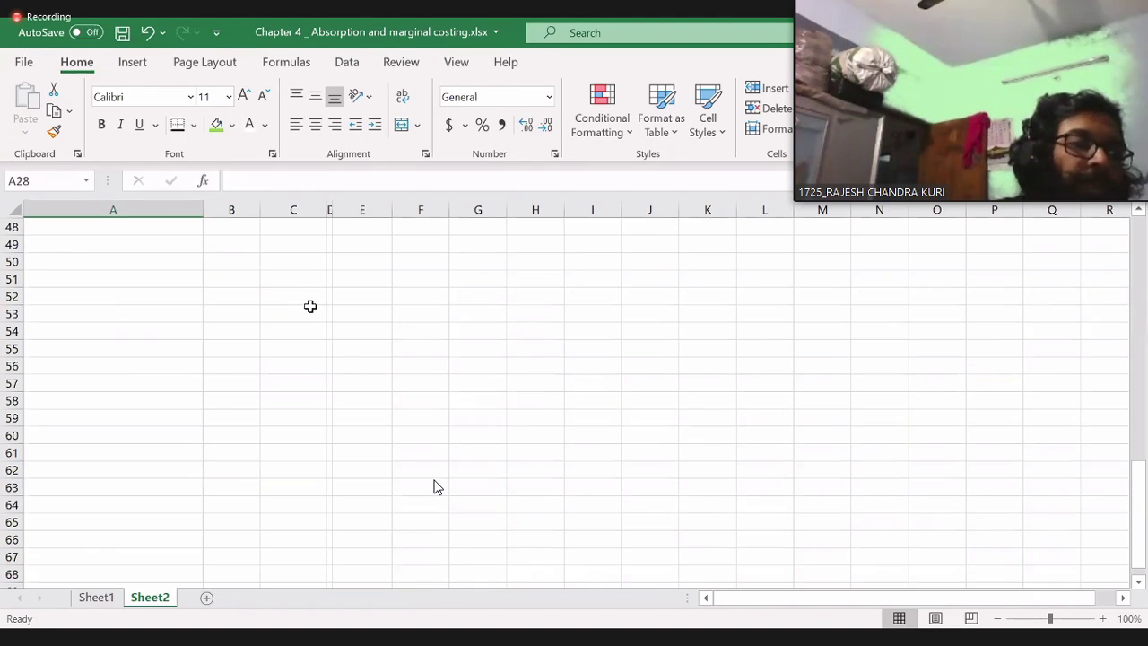
key("Page_Up")
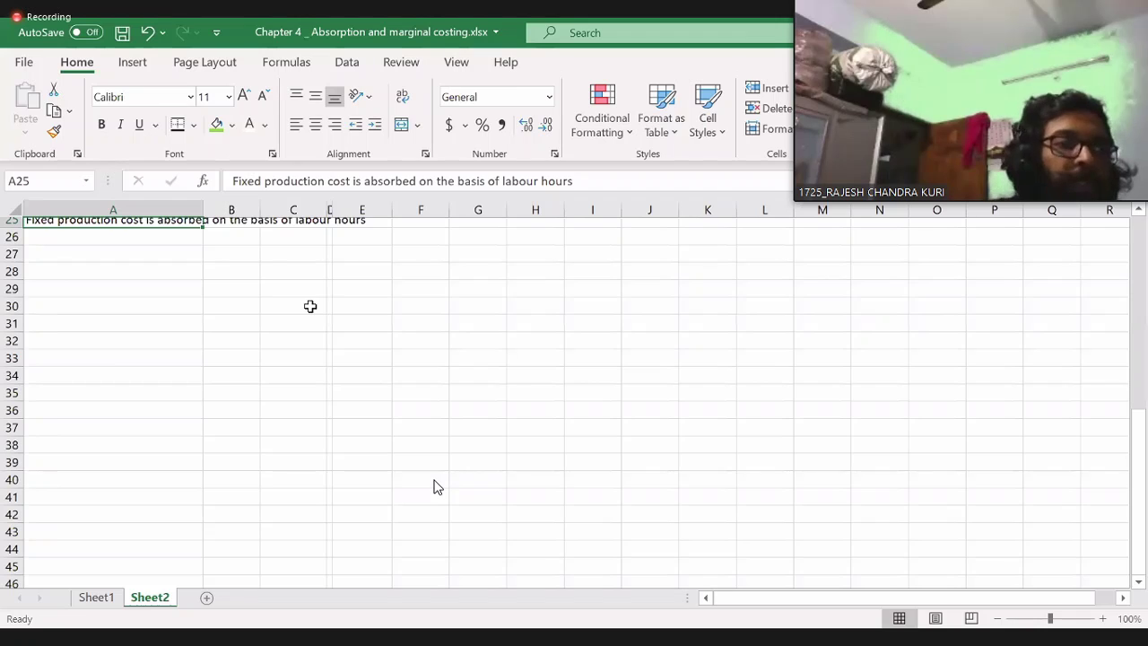
key("Down")
key("Down")
key("Down")
key("Down")
type("Why i")
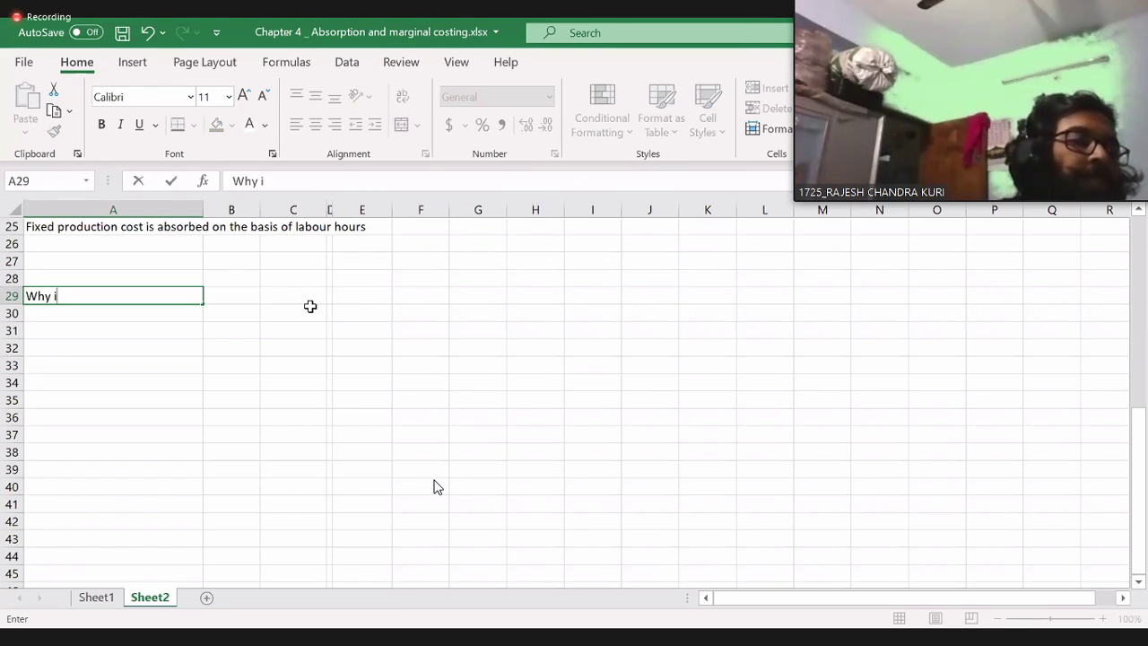
type("s the profit difference")
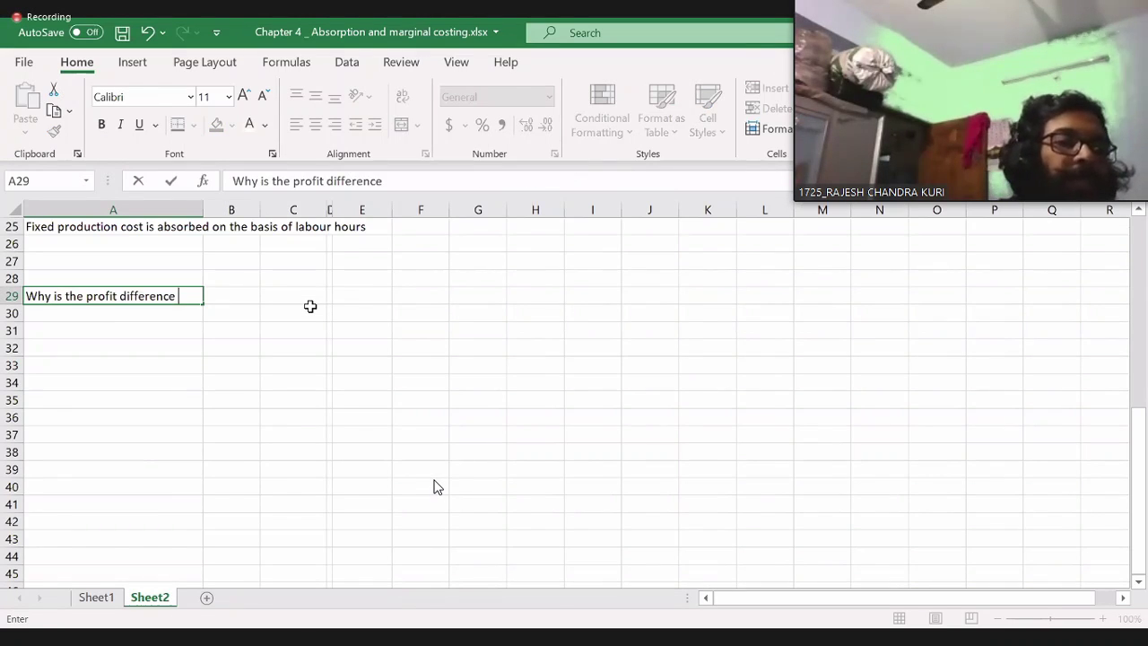
key("BackSpace")
type("?")
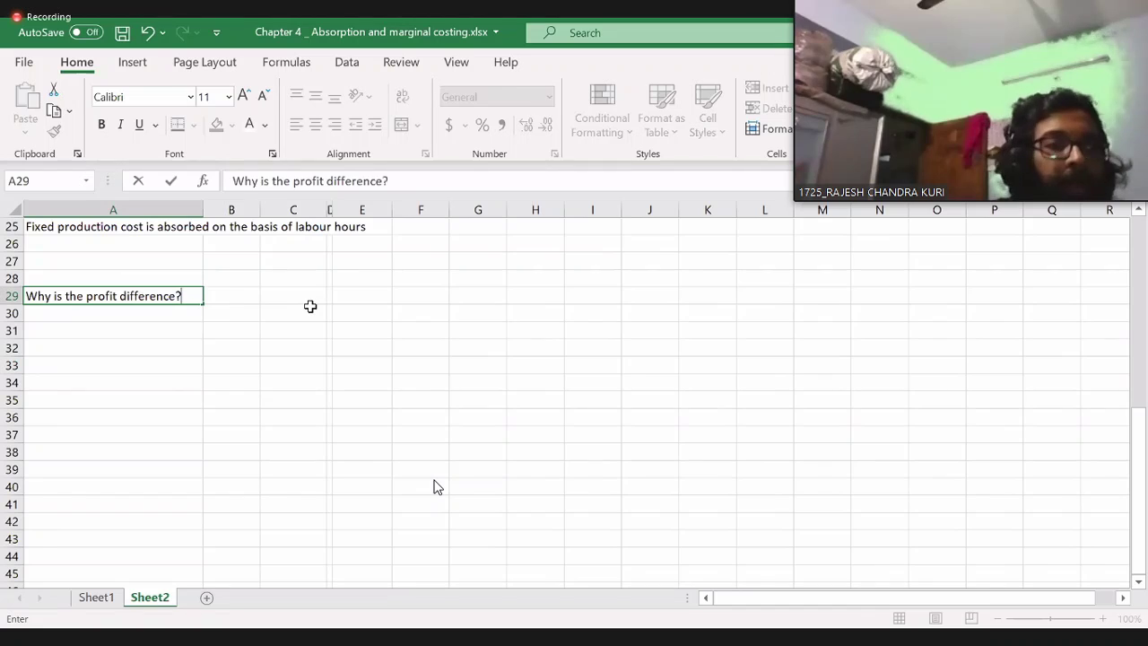
key("Return")
- In A30, enter "The difference of profit is due to the portion of fixed production cost included in the closing inventory."
type("The diffe")
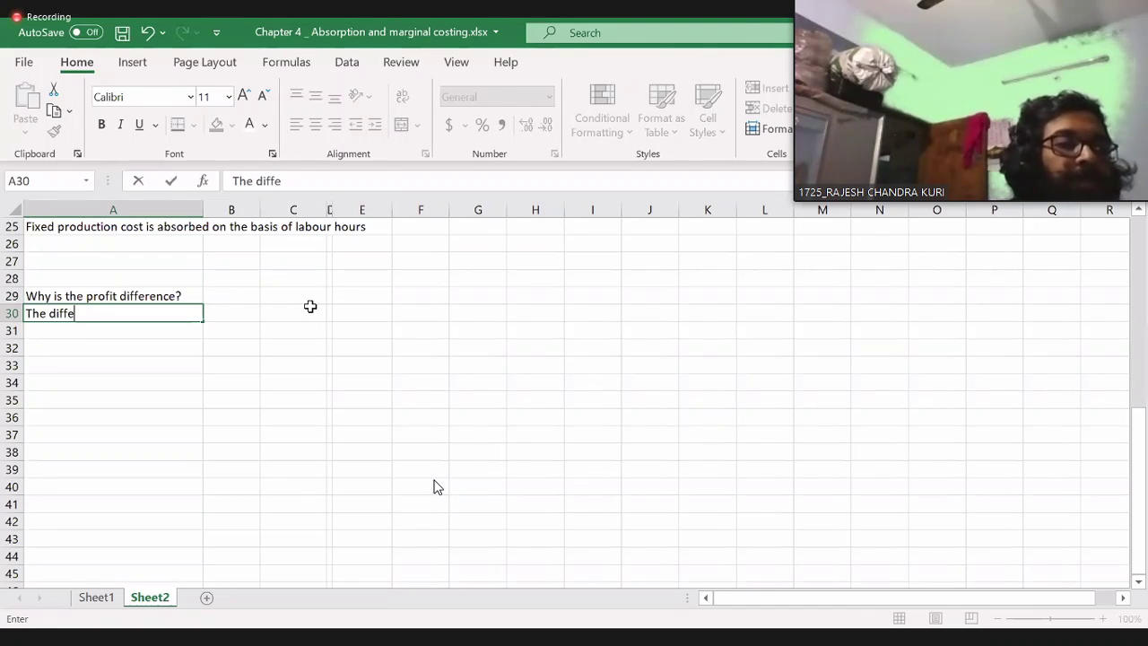
type("rence of pro")
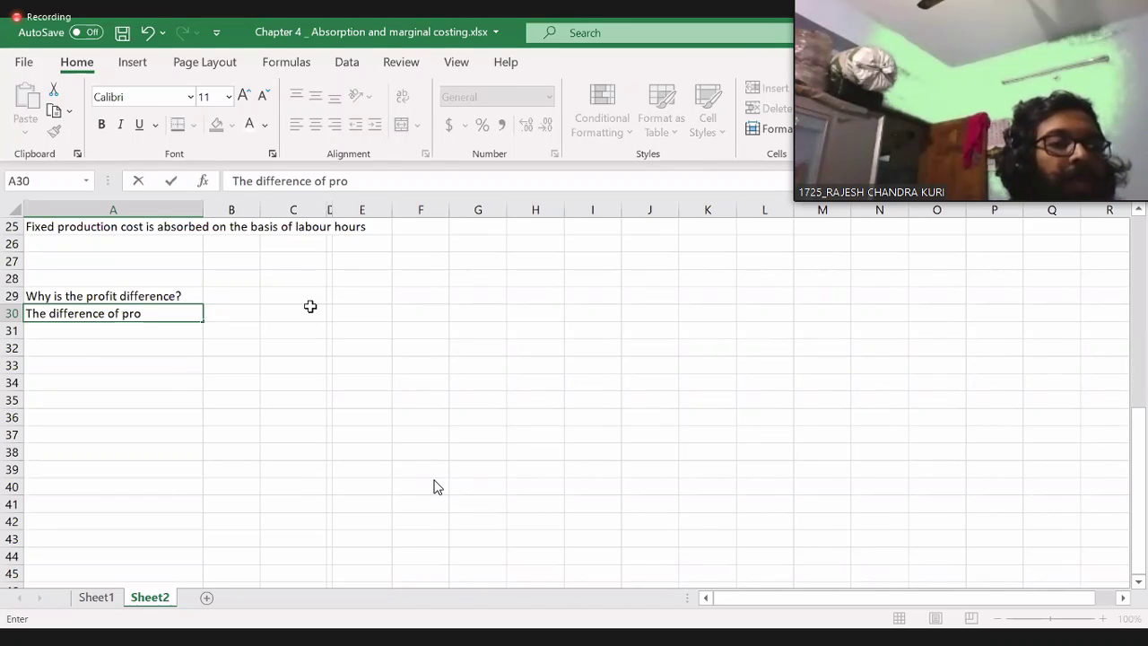
type("fit is due ")
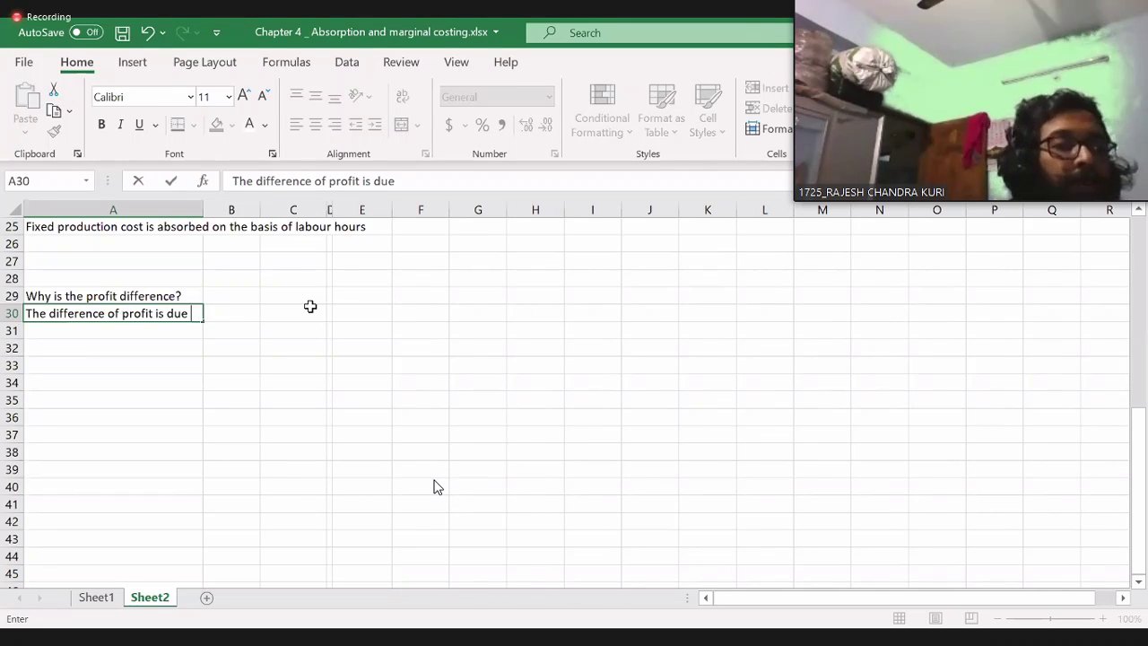
type("to the ")
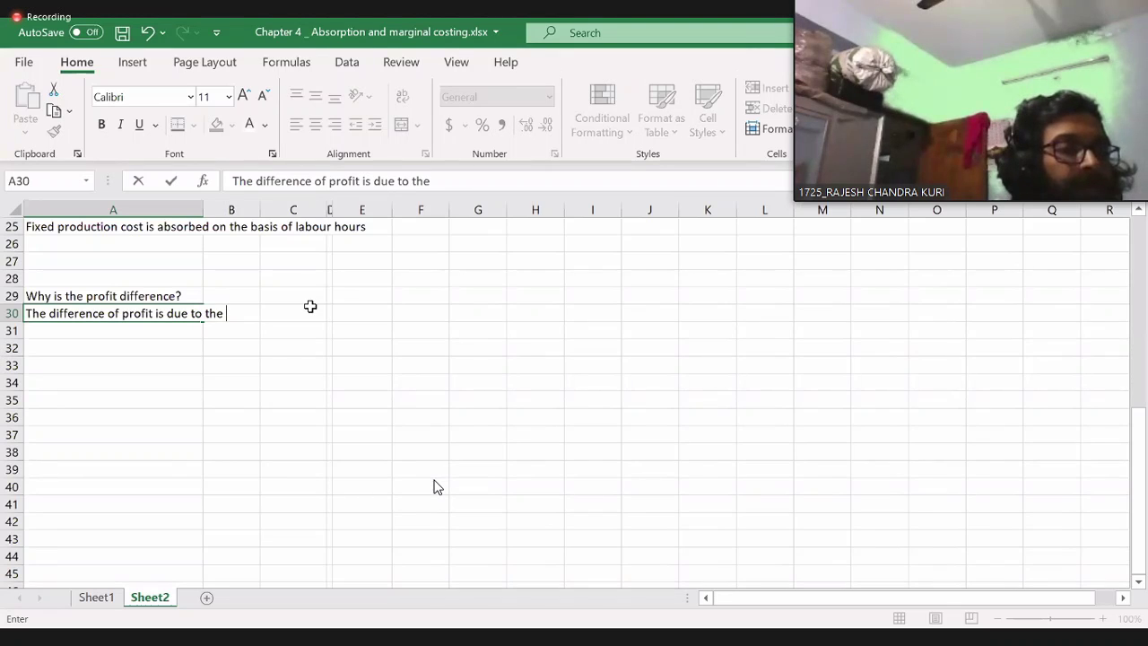
type("port")
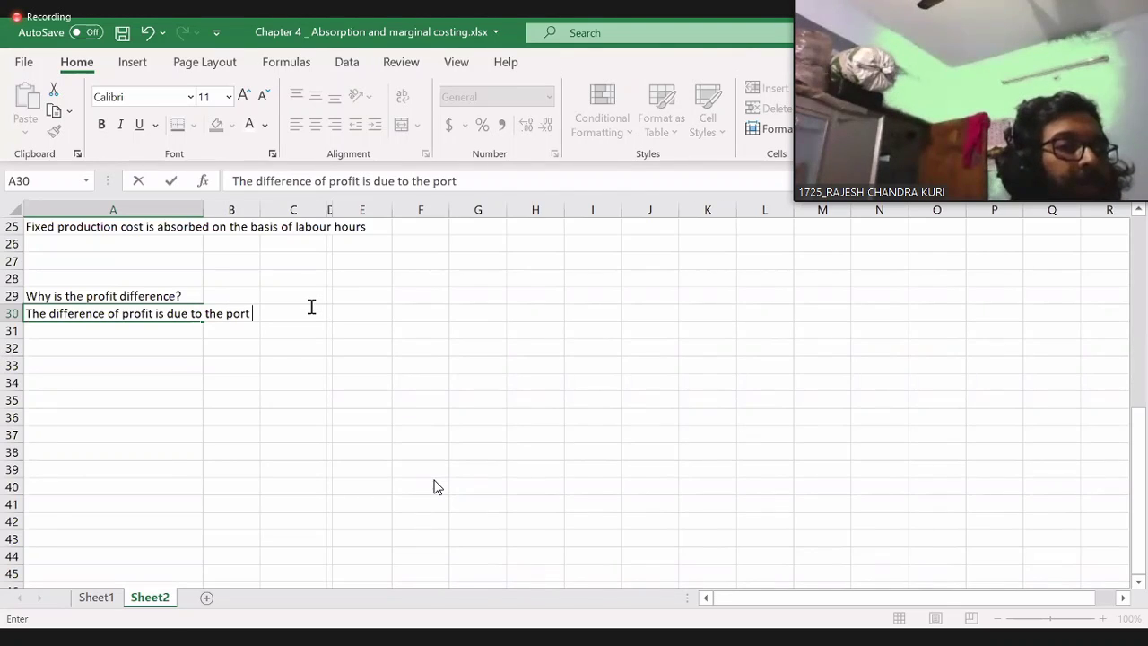
type("ion of f")
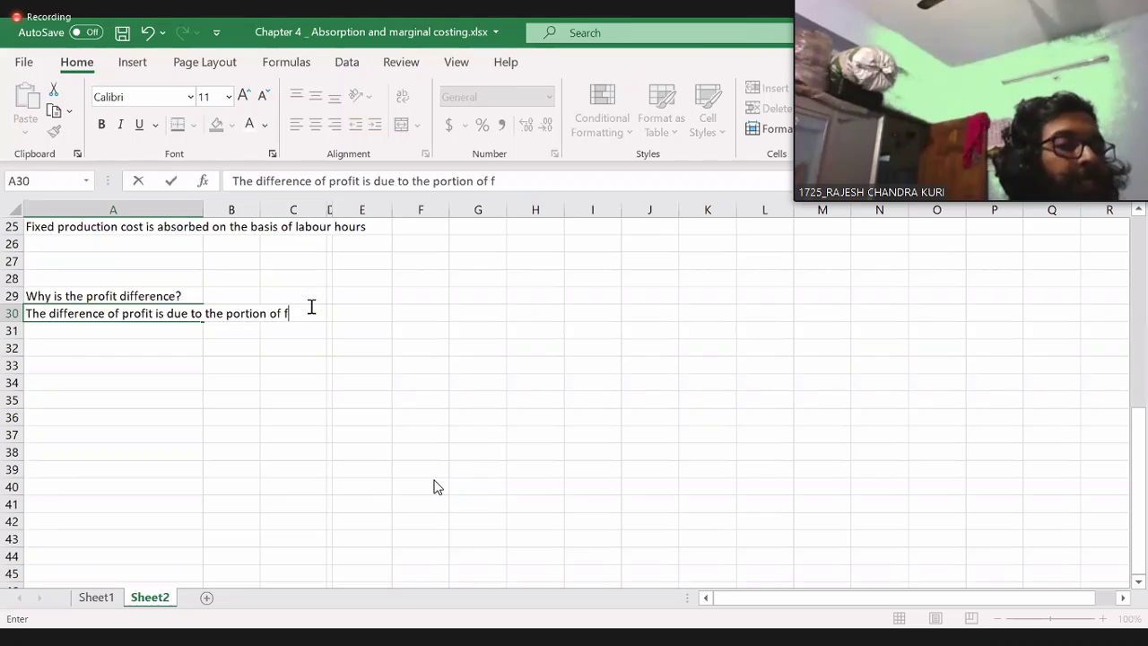
type("ixecd")
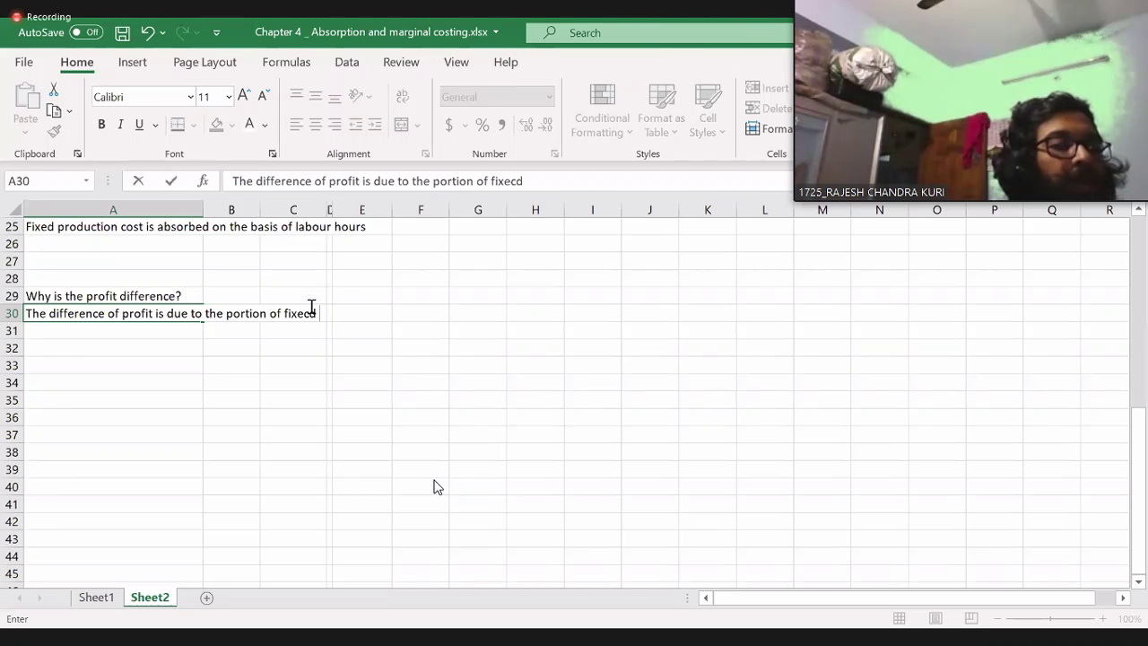
key("BackSpace")
key("BackSpace")
type("d production ")
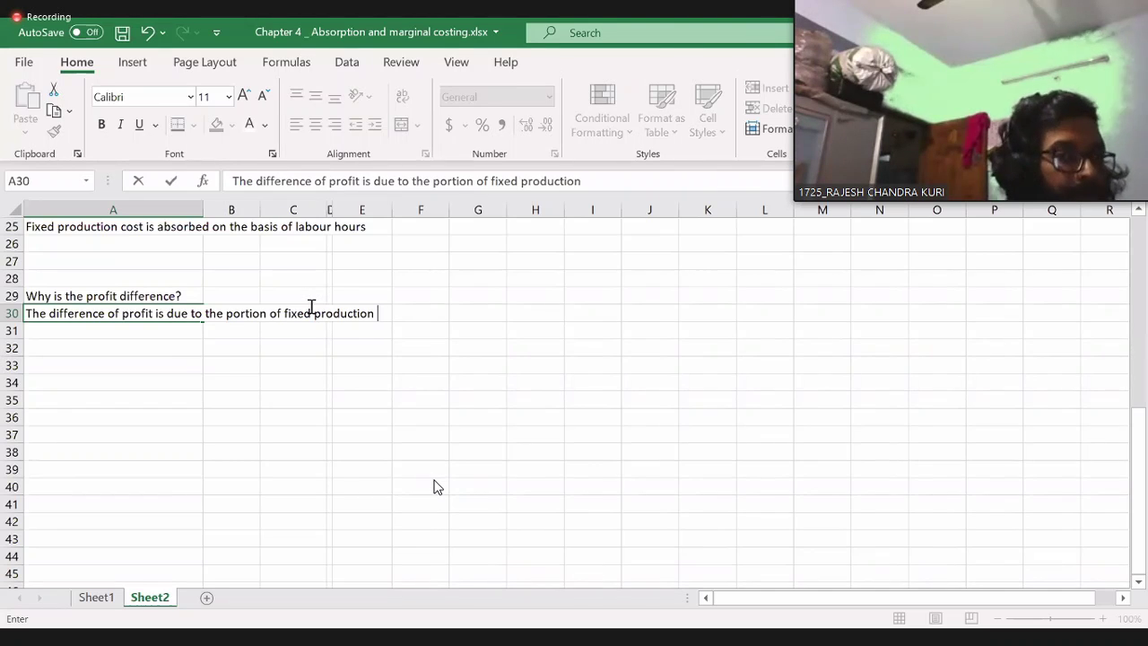
type("cost includ")
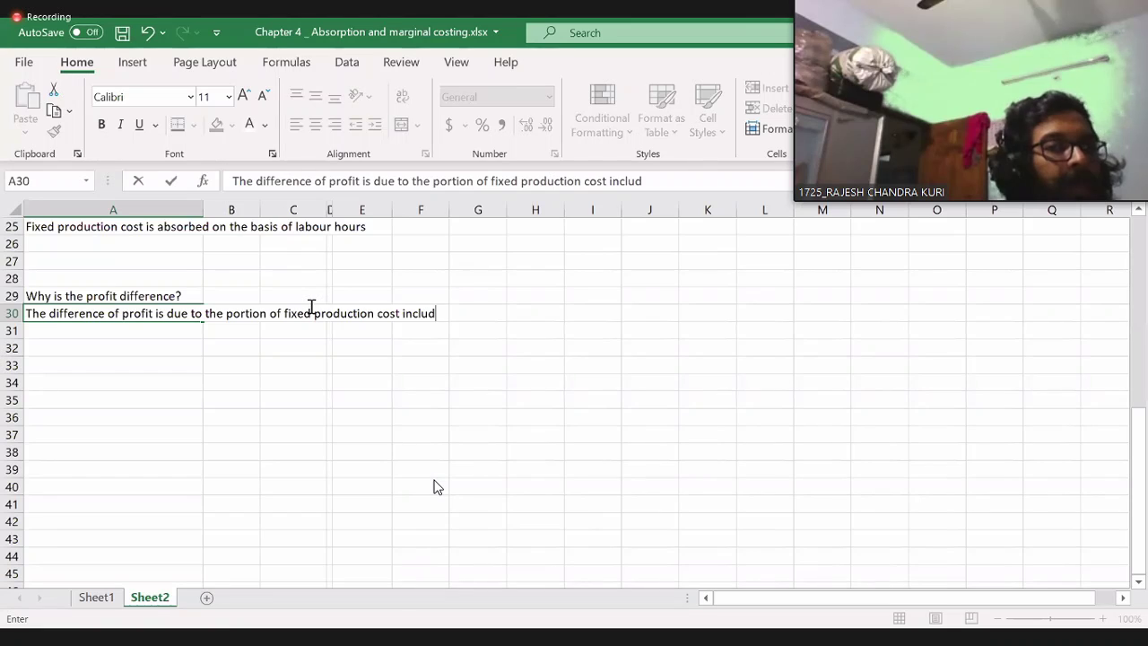
type("ed in the clos")
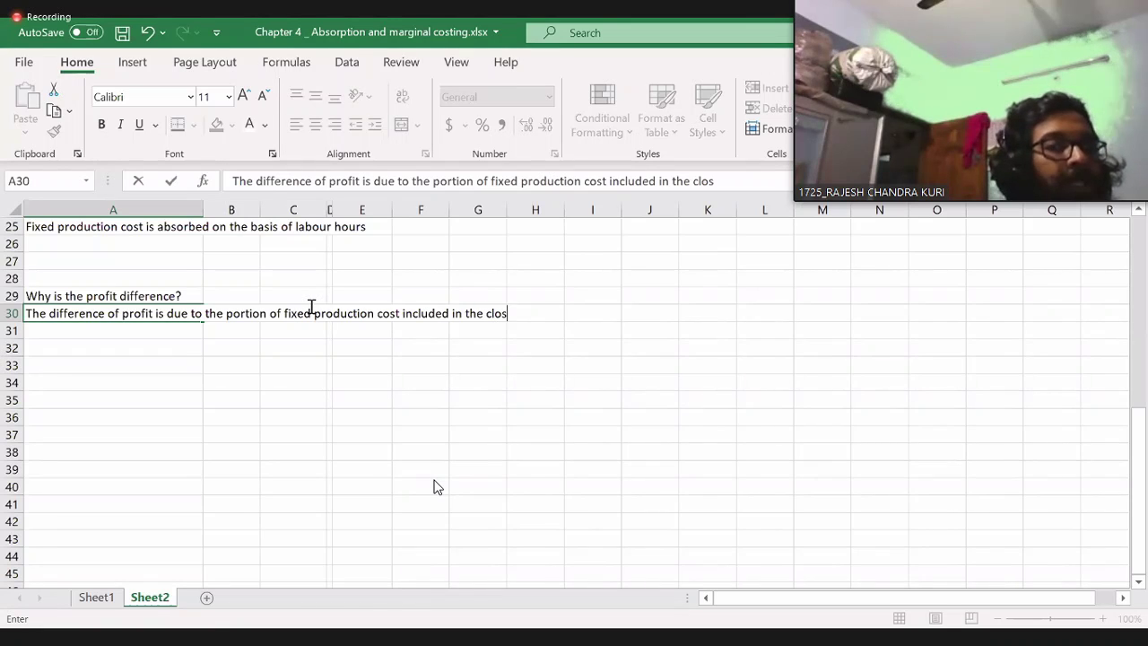
type("ib")
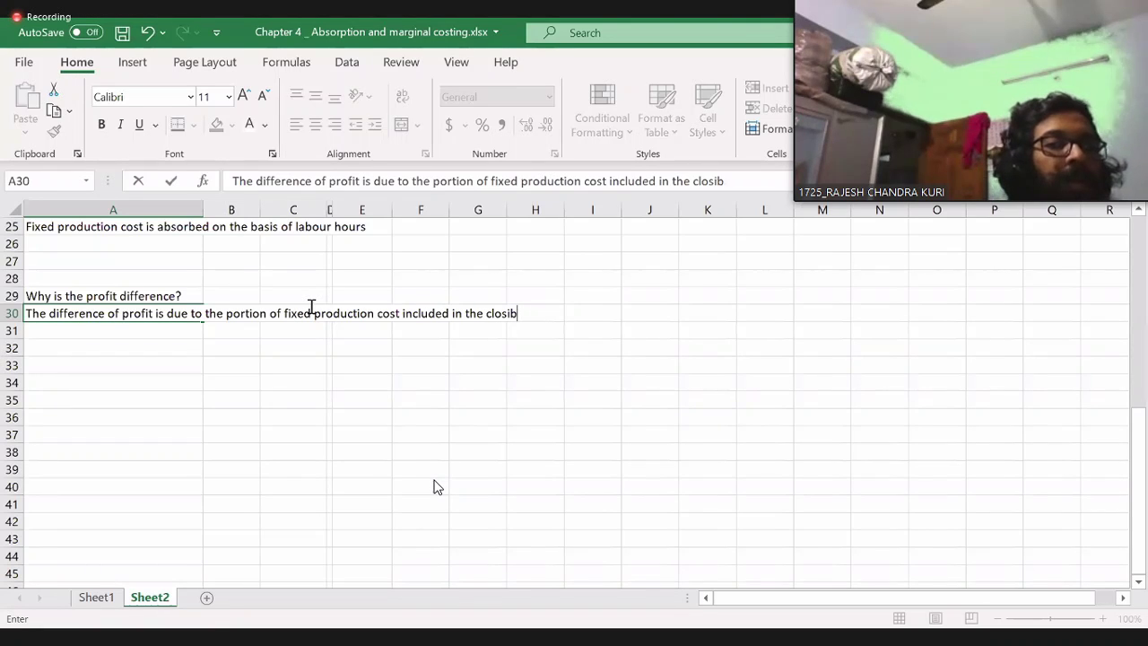
key("BackSpace")
type("n")
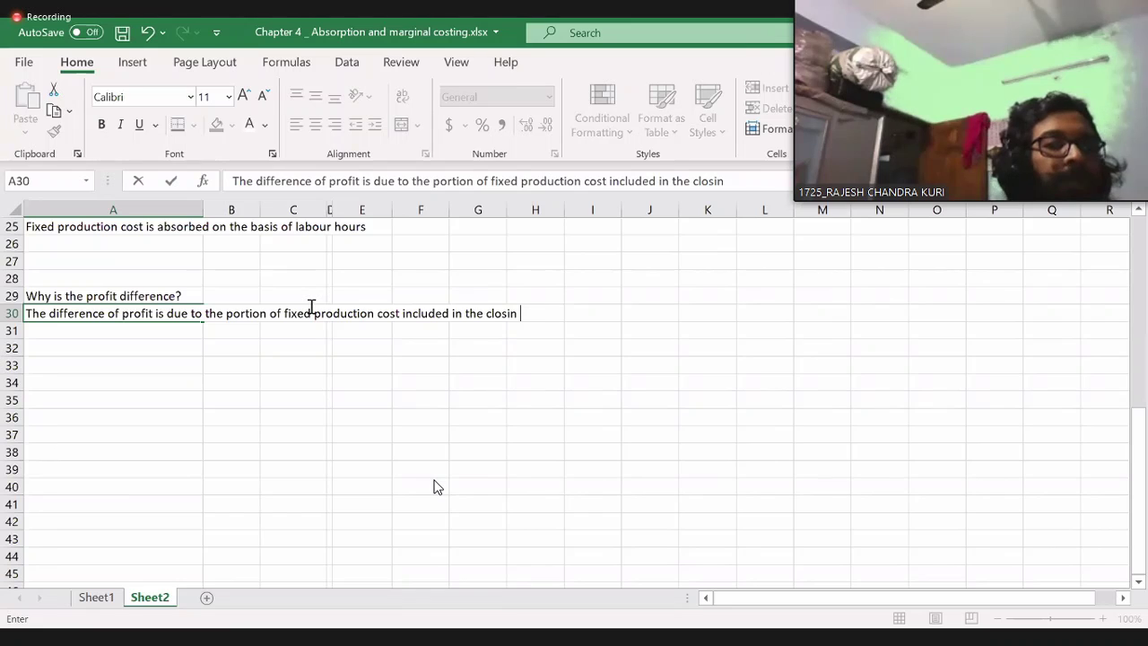
key("BackSpace")
type("g inventory.")
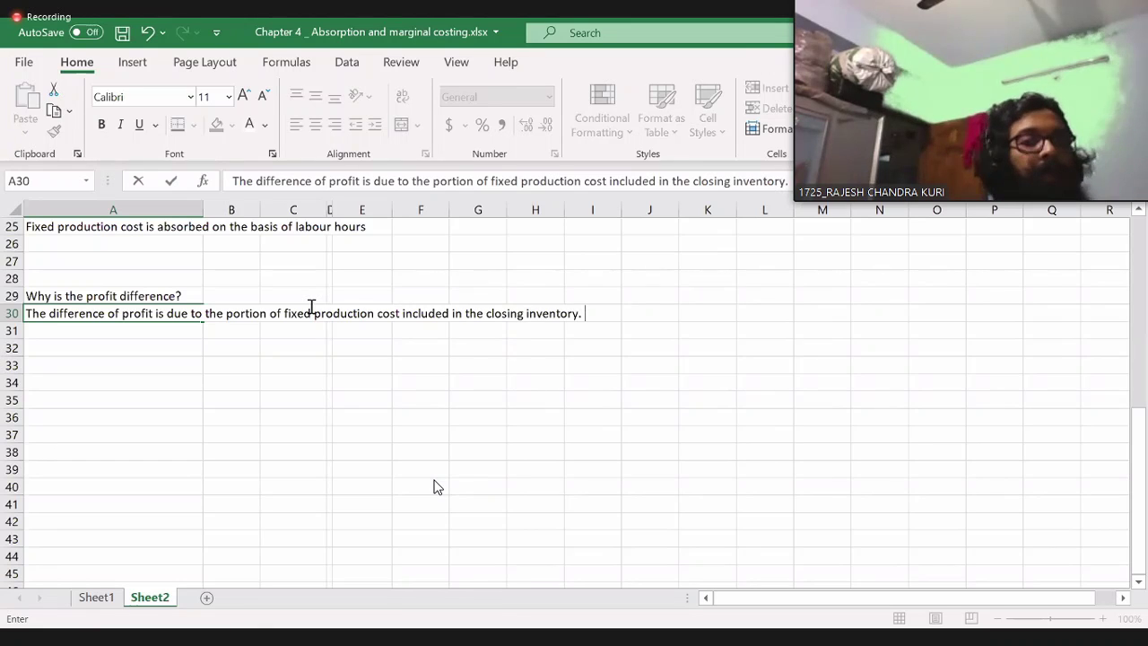
key("Return")
key("Return")
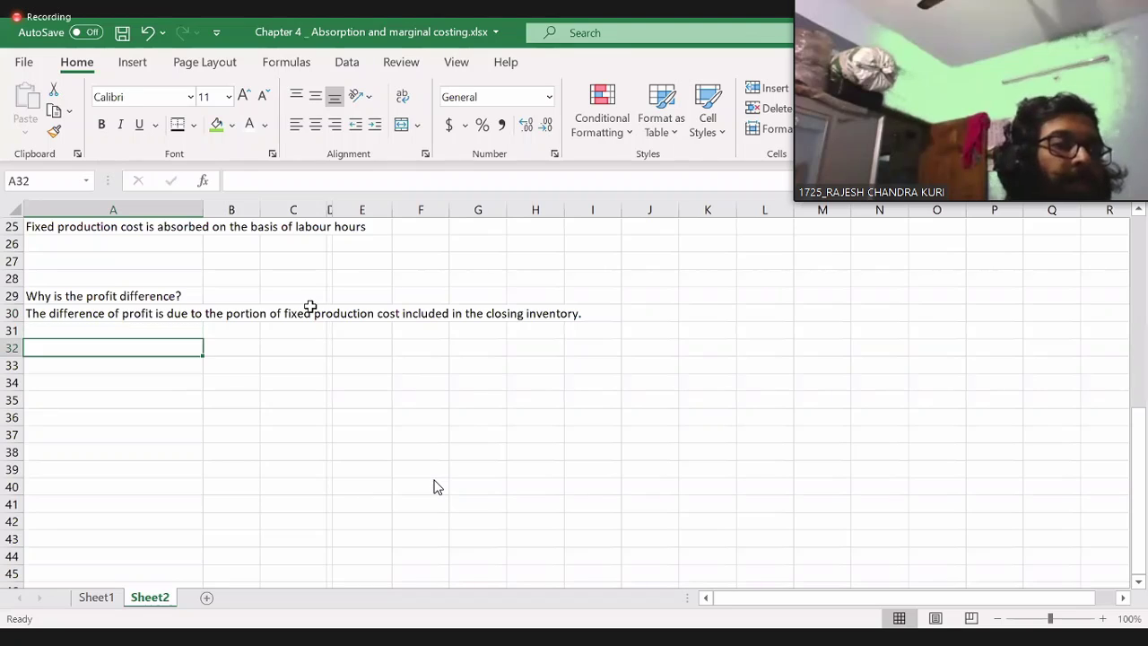
- In A31, enter "Hence, the profit difference will exactly match the fixed production oh included in the Closing inventory."
key("Up")
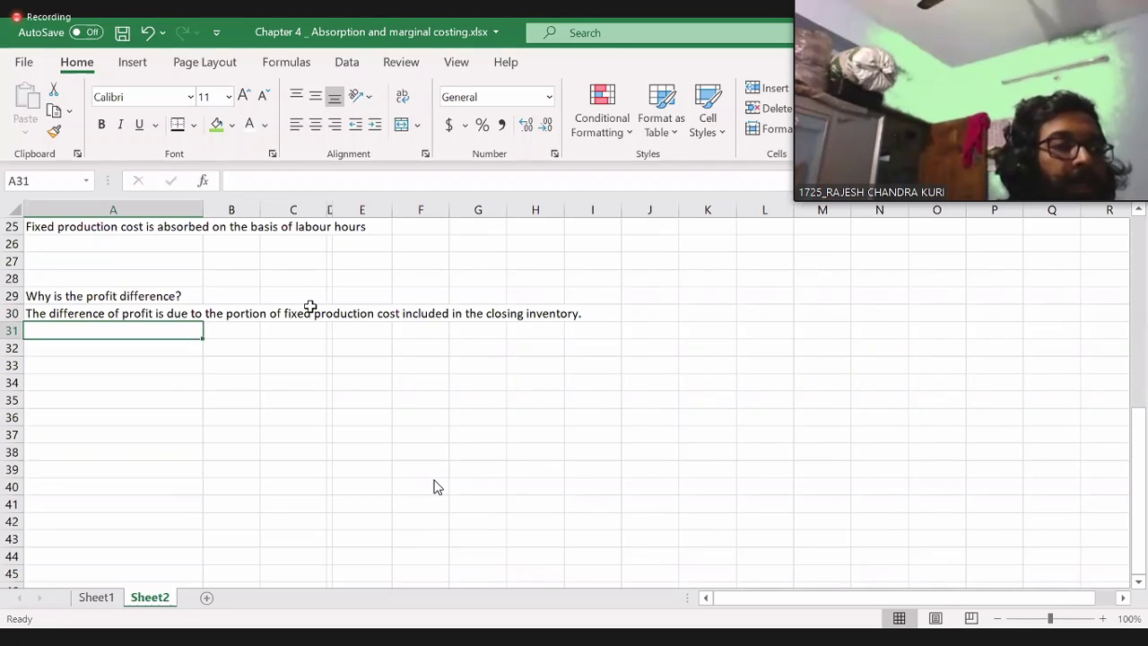
type("Hence, the pro")
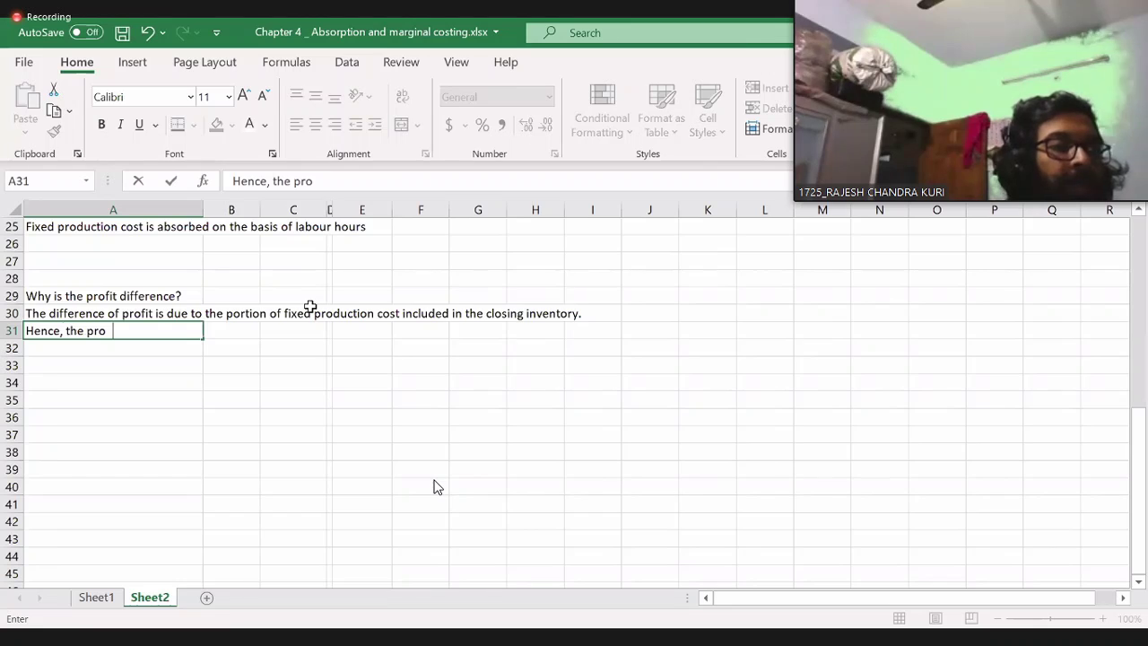
key("BackSpace")
type("fit differenc")
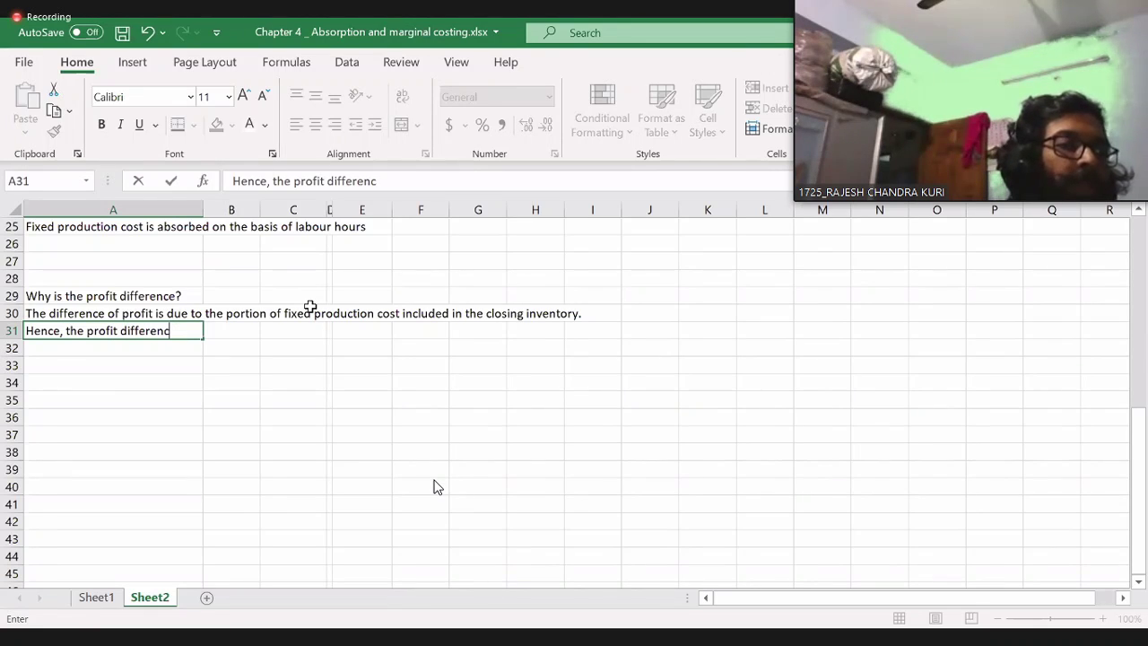
type("e")
type(" will exac")
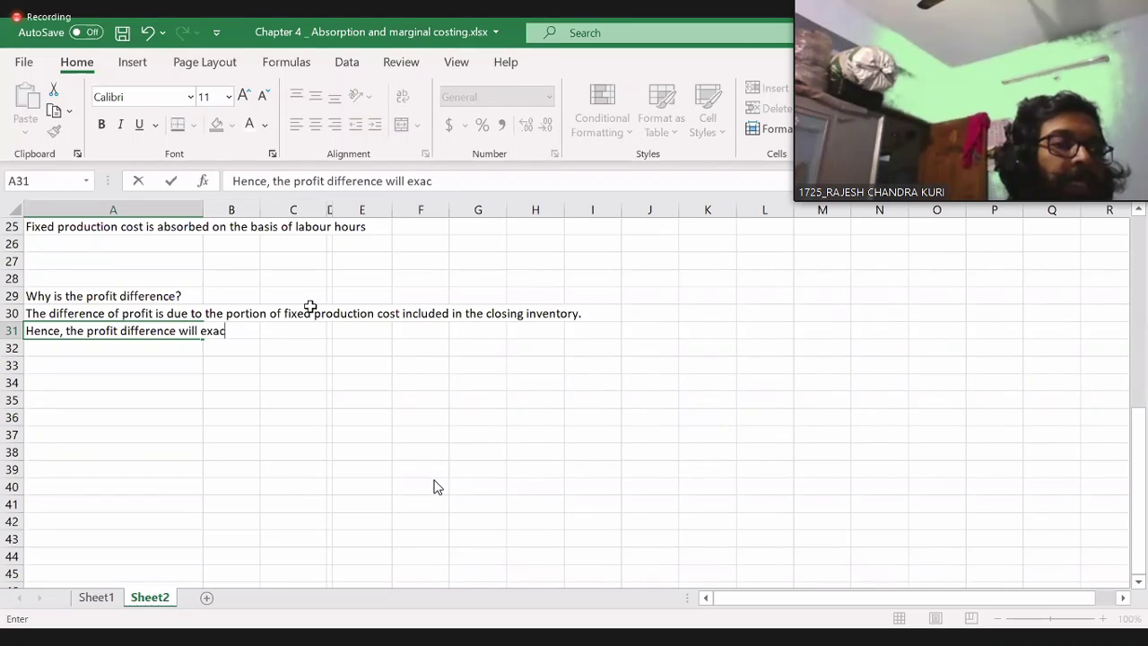
type("tly match ")
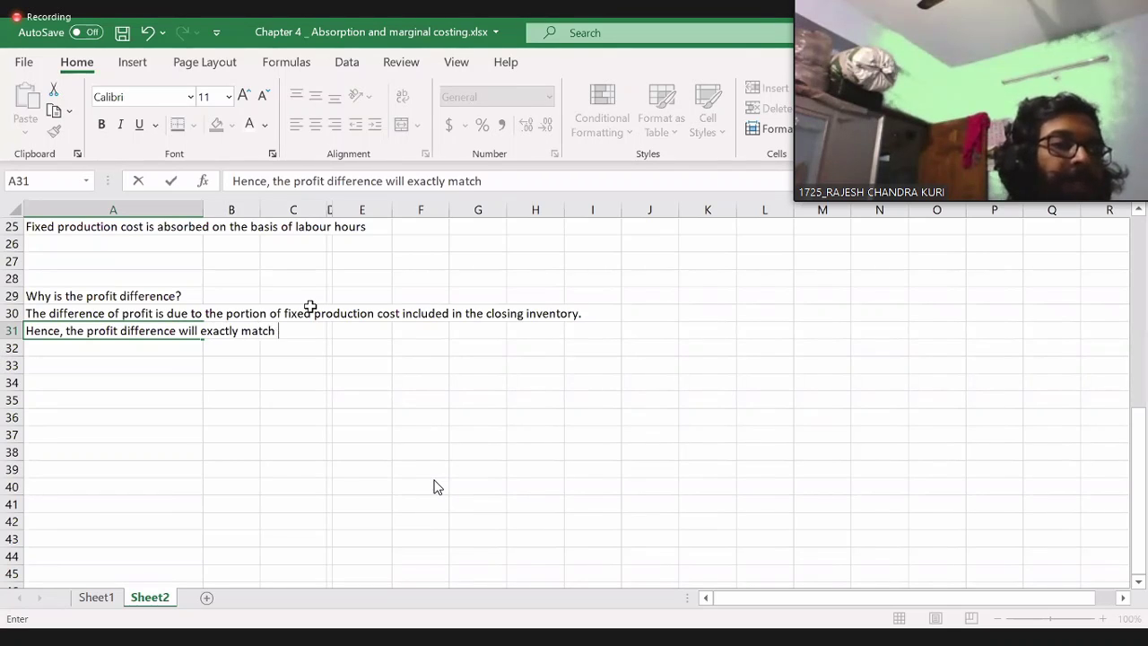
type("the fixed")
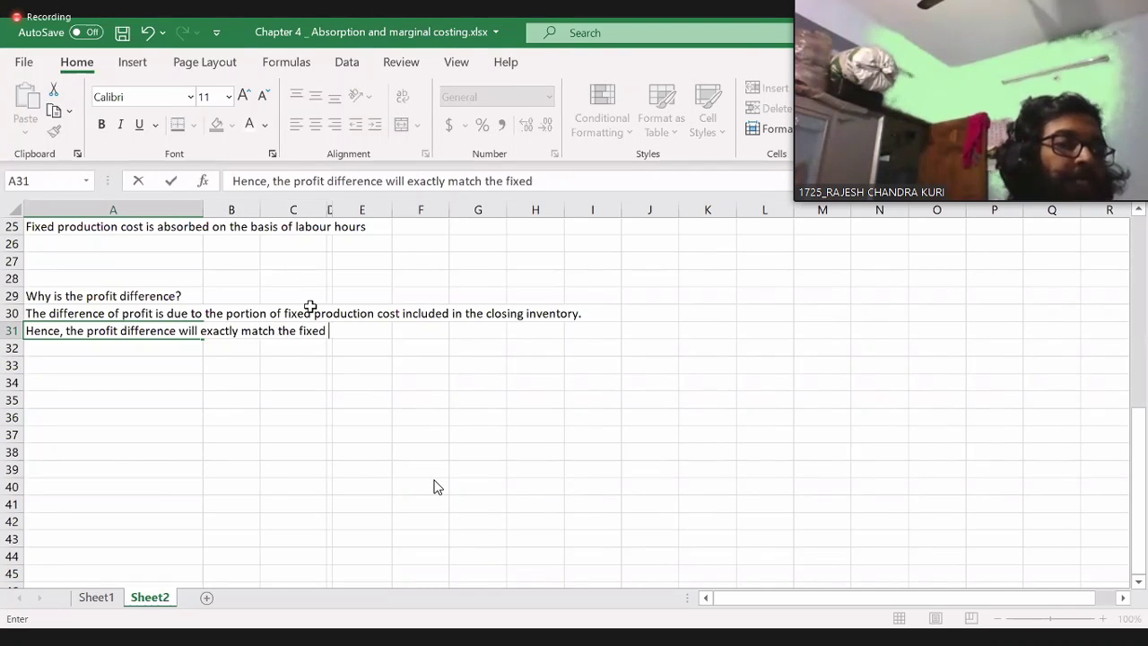
left_click(309, 307)
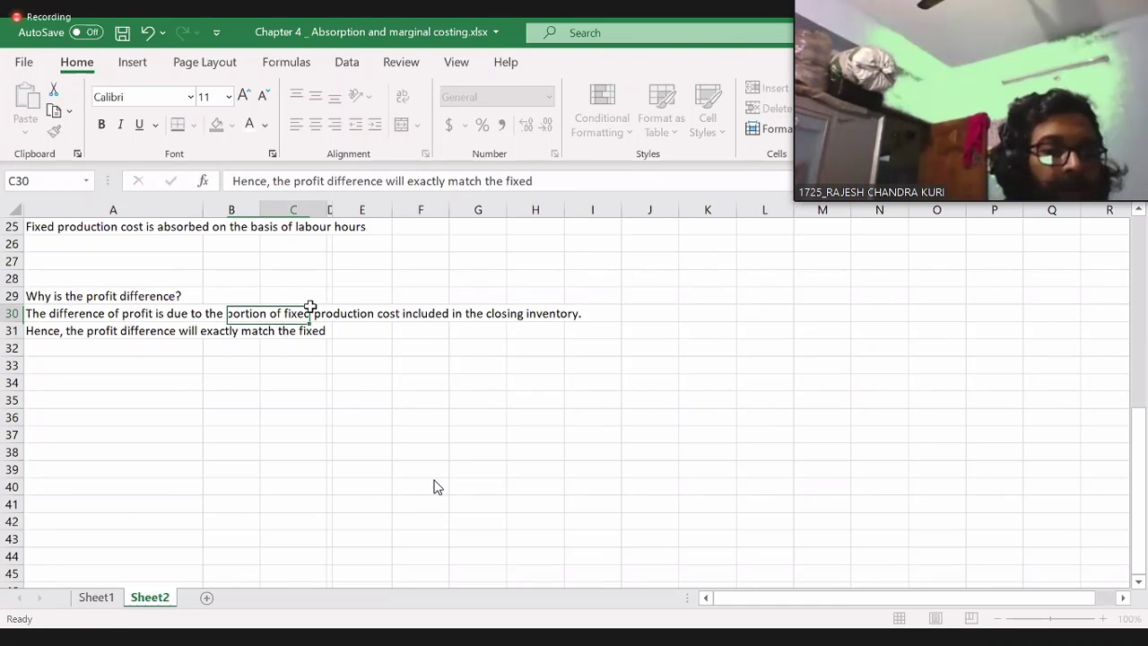
key("Left")
key("Left")
key("Down")
key("F2")
type("pro")
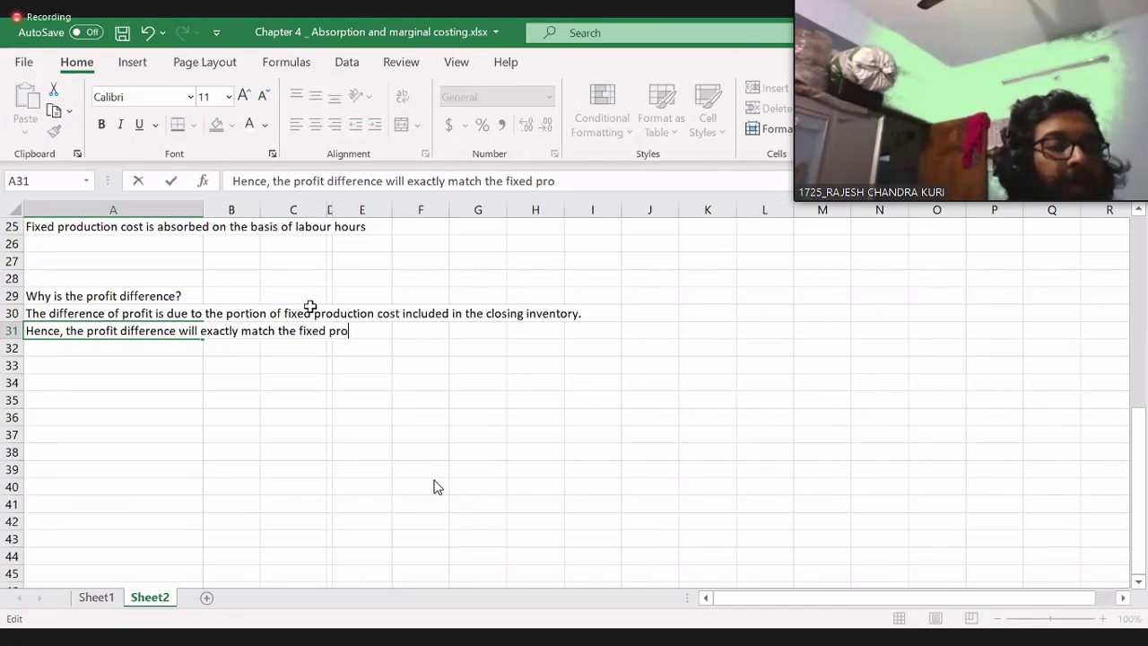
type("ducti")
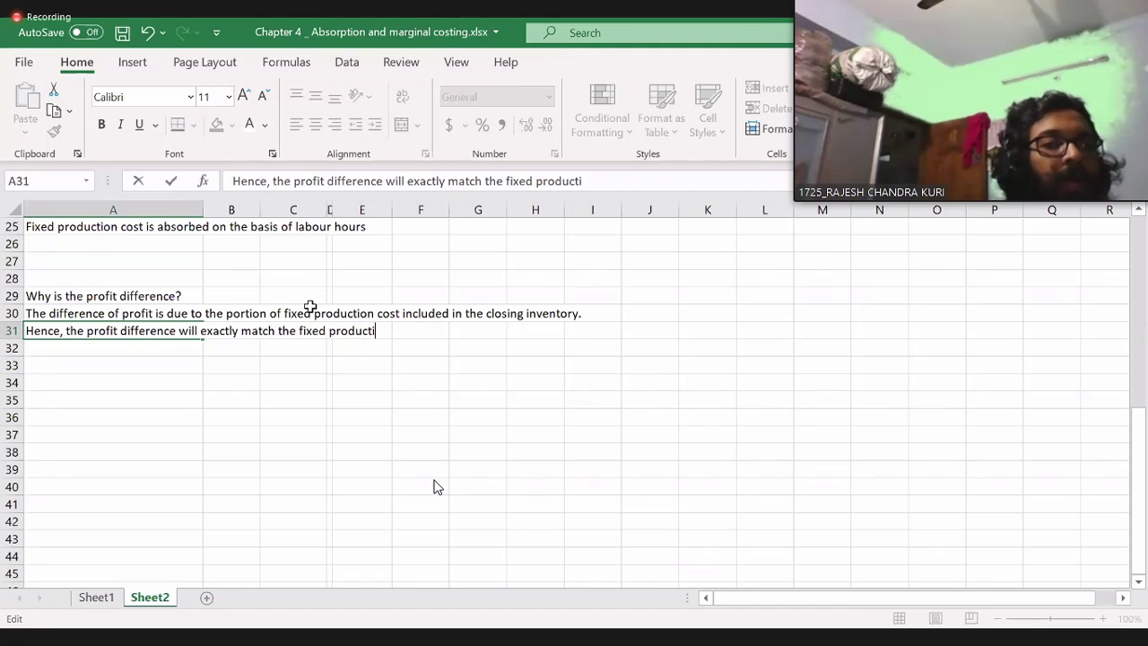
type("on oh ")
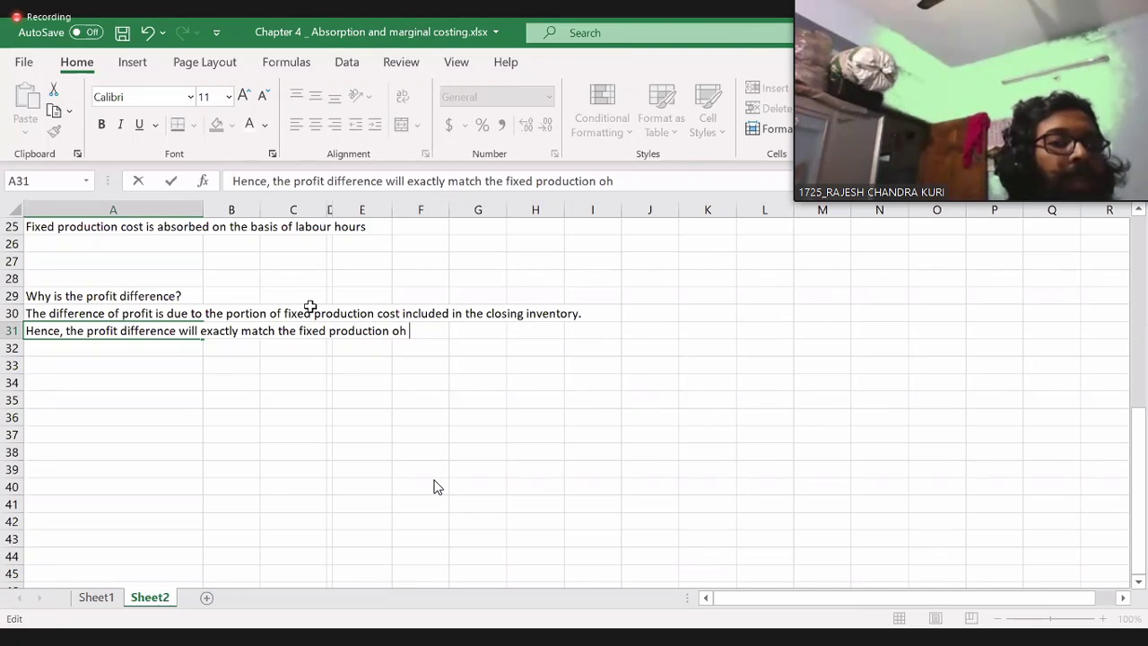
type("incl")
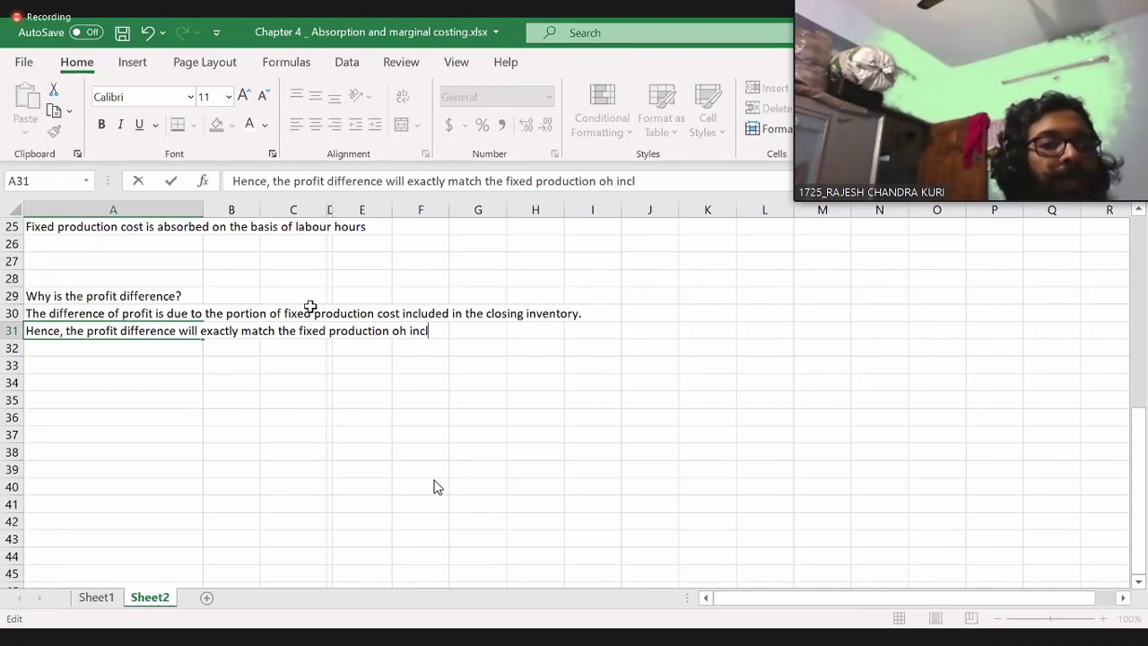
type("uded in the ")
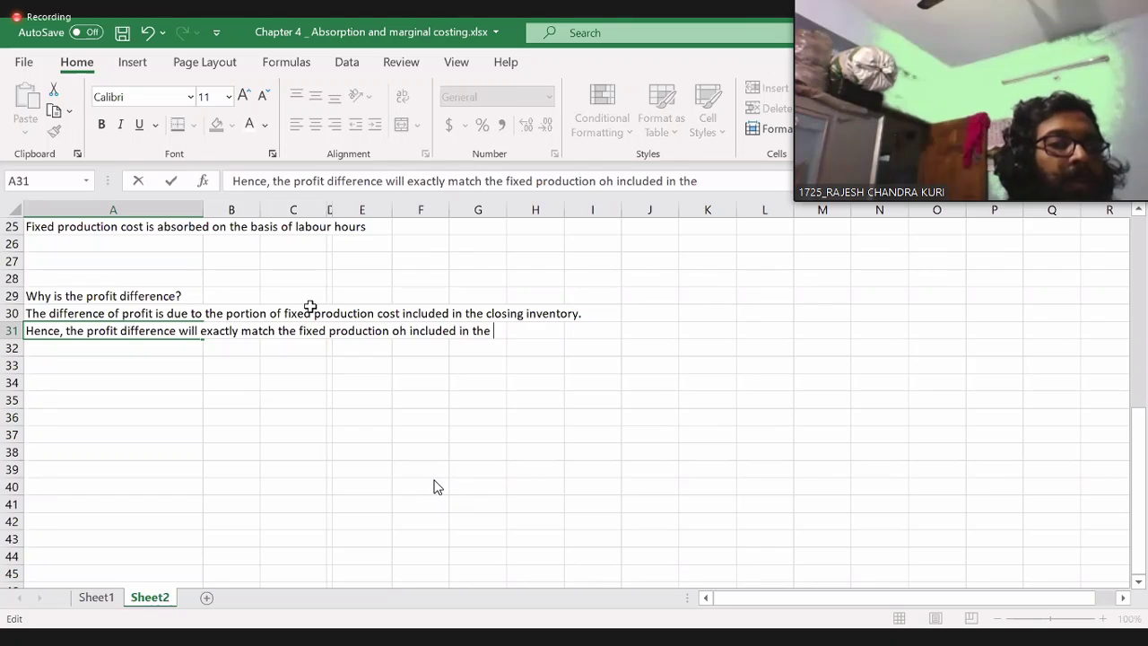
type("Closing invento")
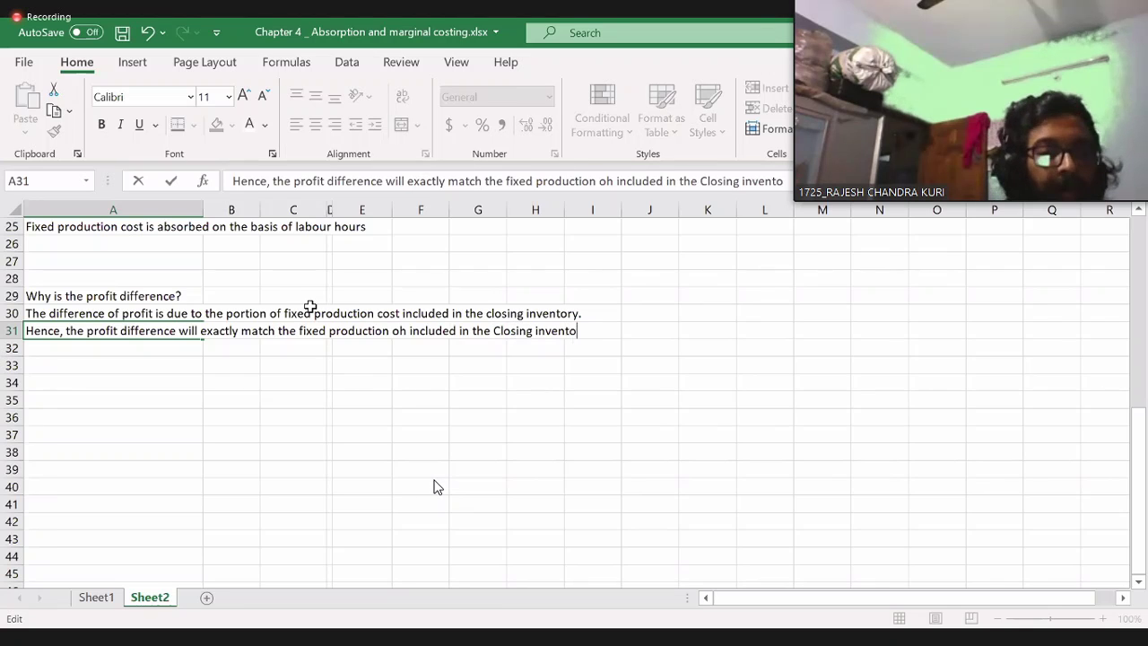
type("ry.")
key("Return")
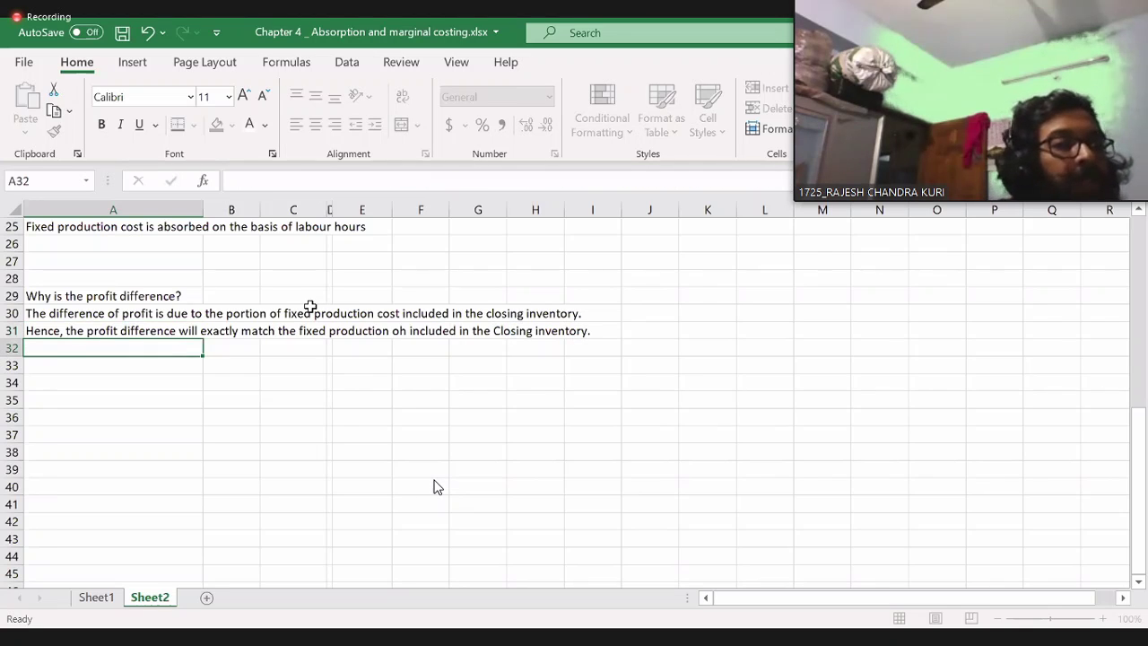
- Examine the per-unit costs, closing inventory figures and Note 1 workings of the costing table
scroll(433, 487, "up", 7)
key("Down")
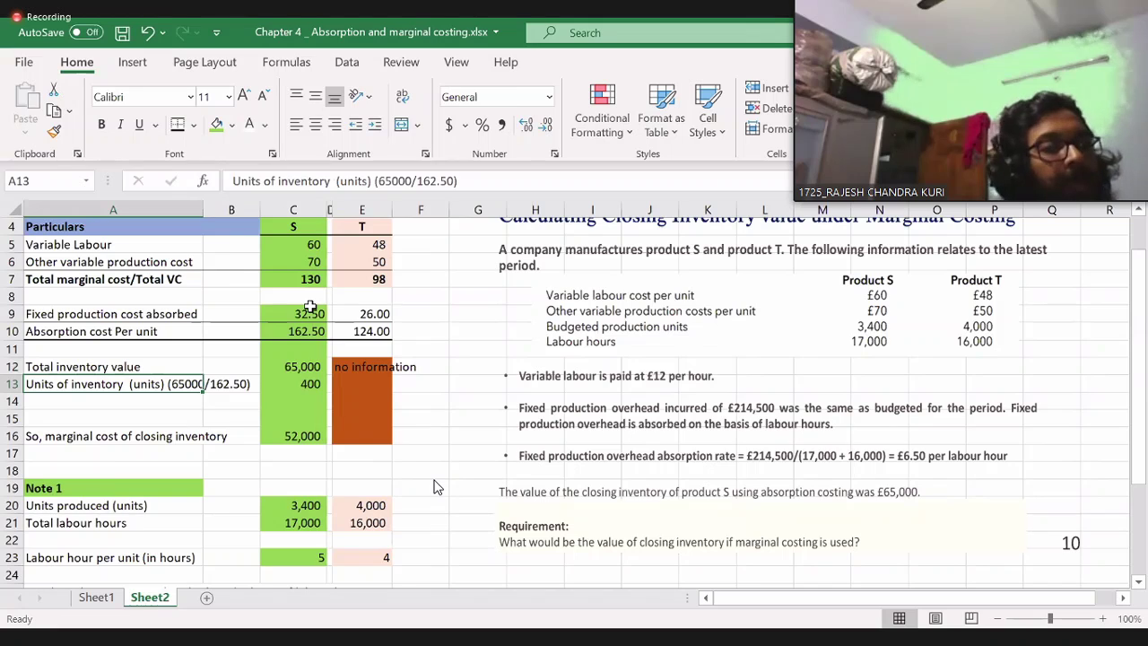
key("Down")
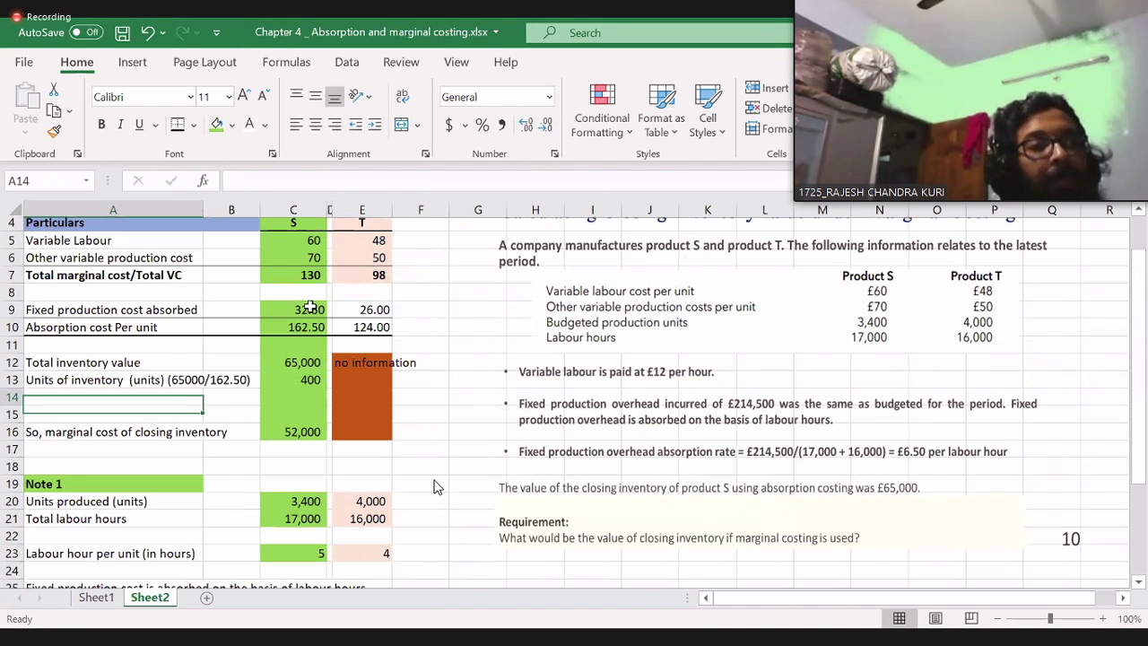
scroll(433, 487, "up", 1)
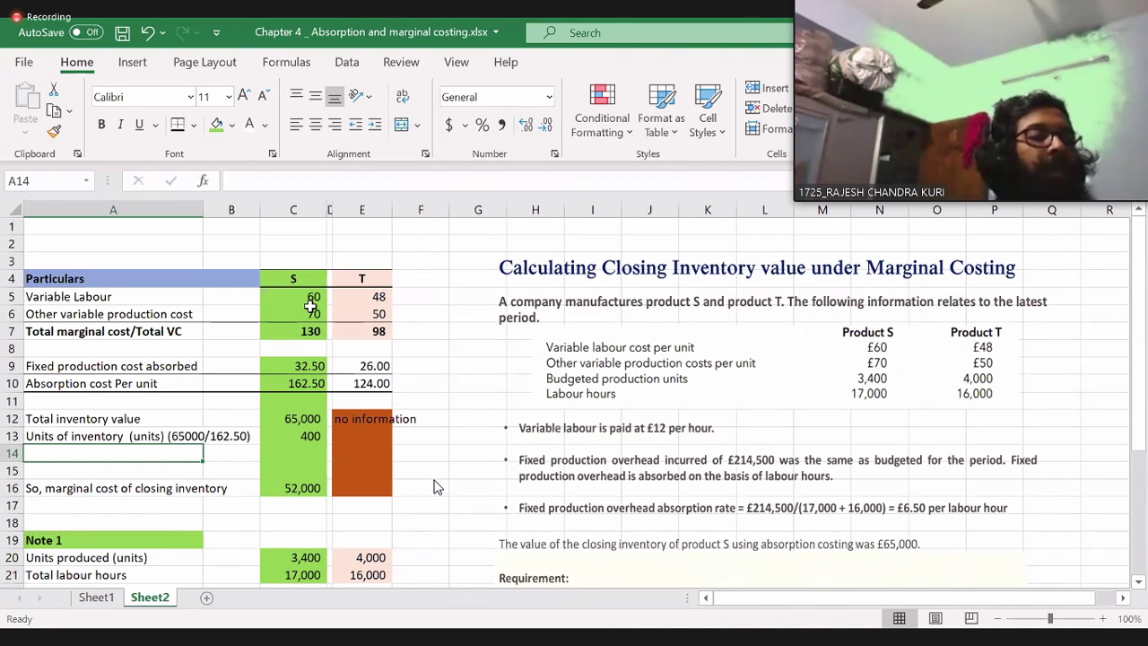
key("Down")
key("Down")
key("Down")
key("Down")
key("Down")
key("Down")
key("Down")
key("Down")
key("Down")
key("Down")
key("Down")
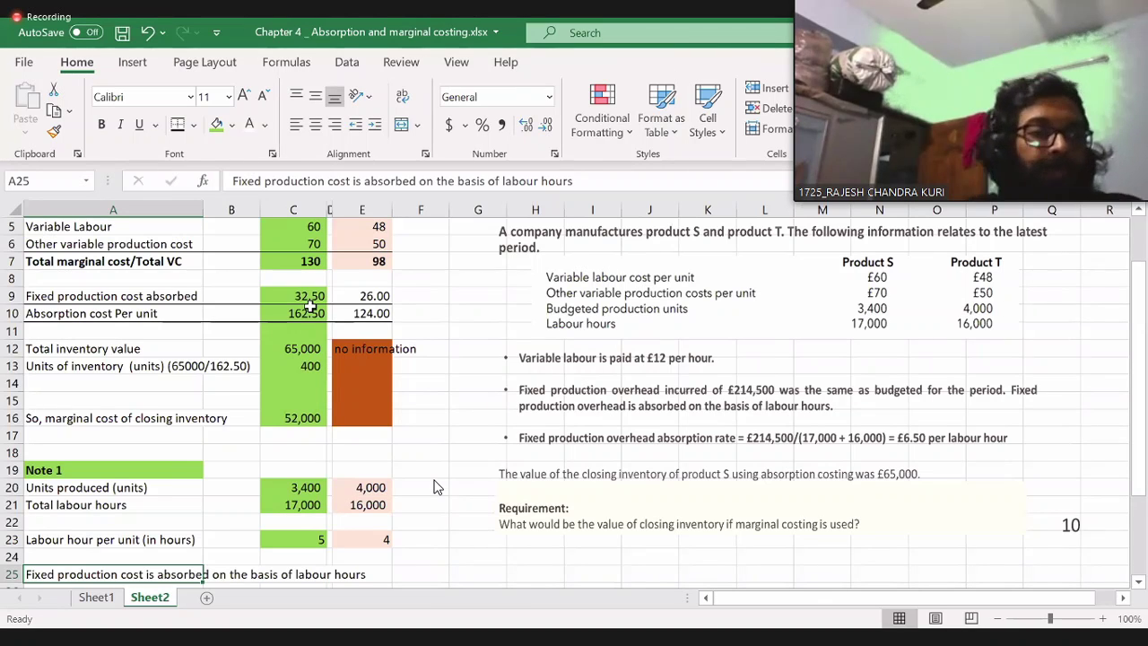
key("Down")
key("Down")
key("Down")
key("Down")
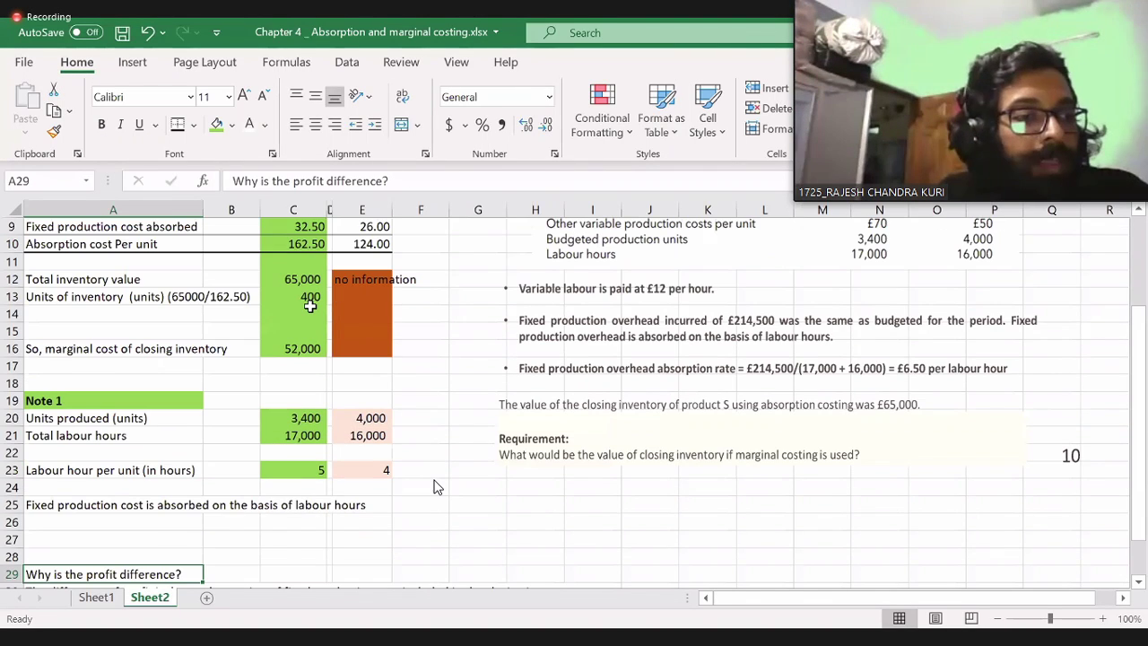
- In A34, below the profit difference explanation, enter the label "Fixed cost of 32.50 per unit * 400"
key("Down")
key("Down")
key("Down")
key("Down")
key("Down")
key("Down")
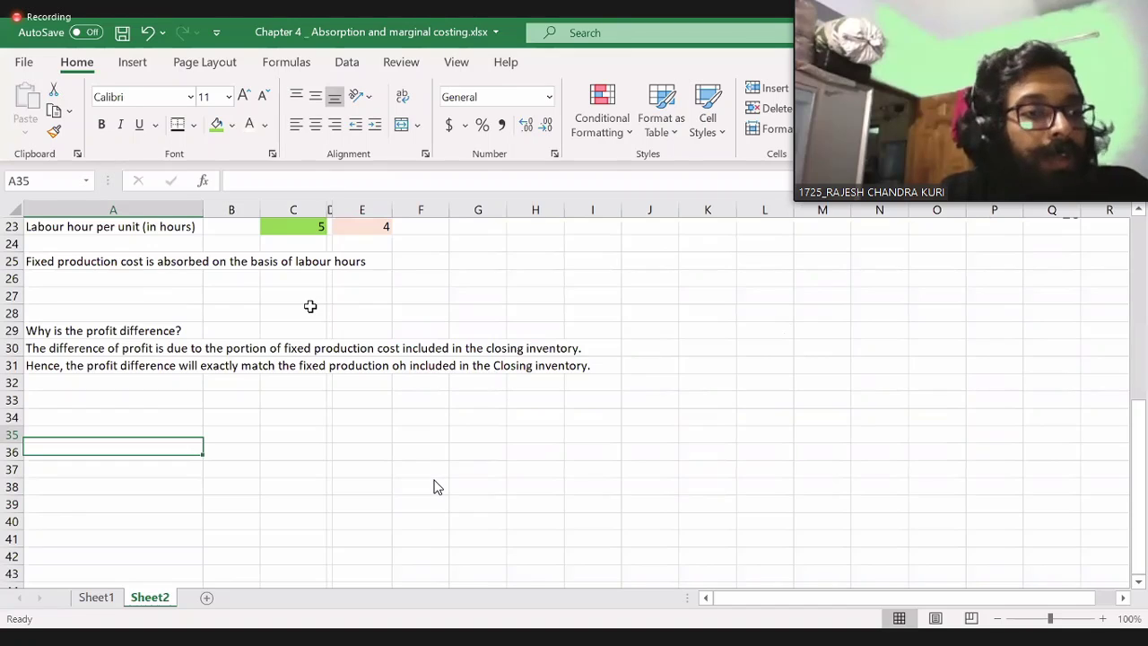
key("Up")
type("Fix")
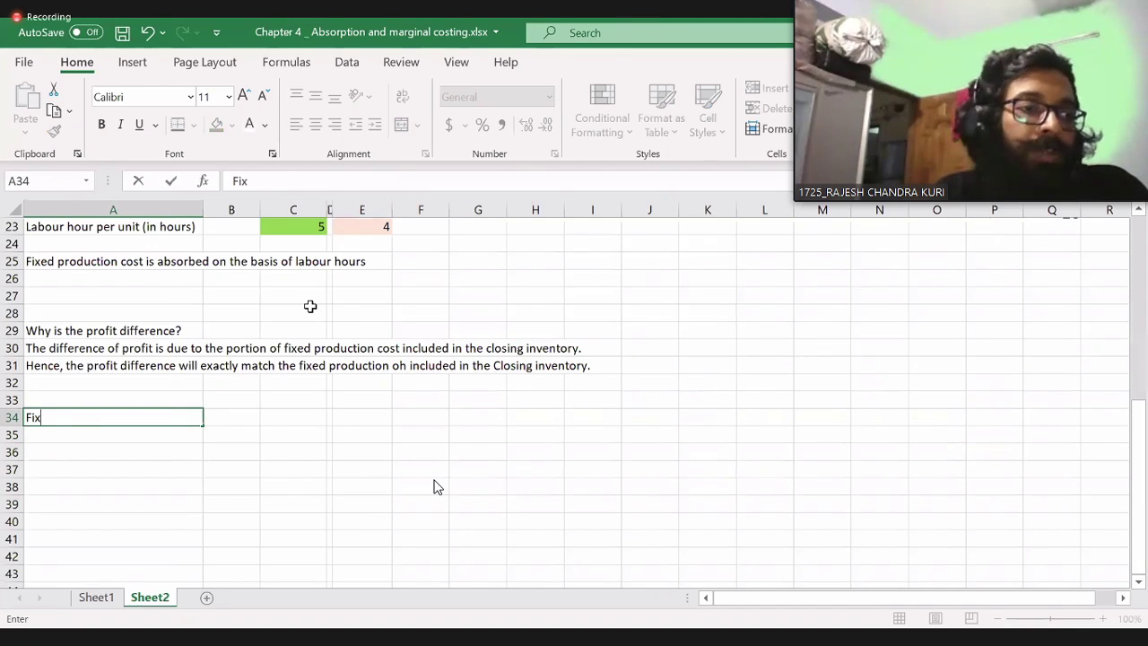
type("ed cost of")
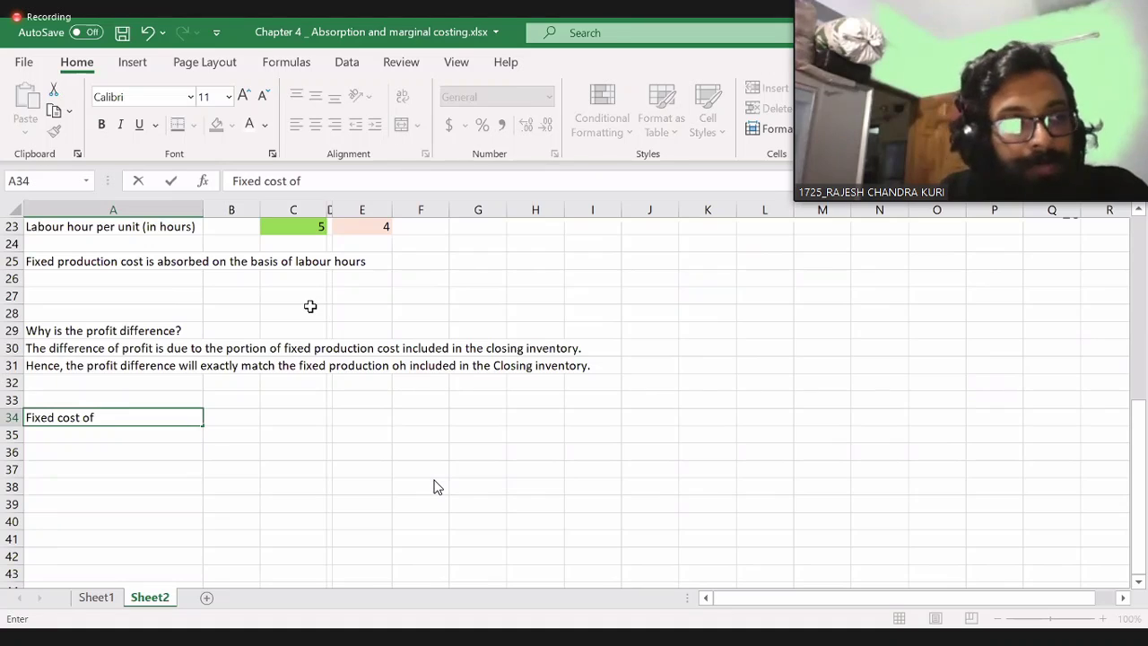
type(" 32.50 ")
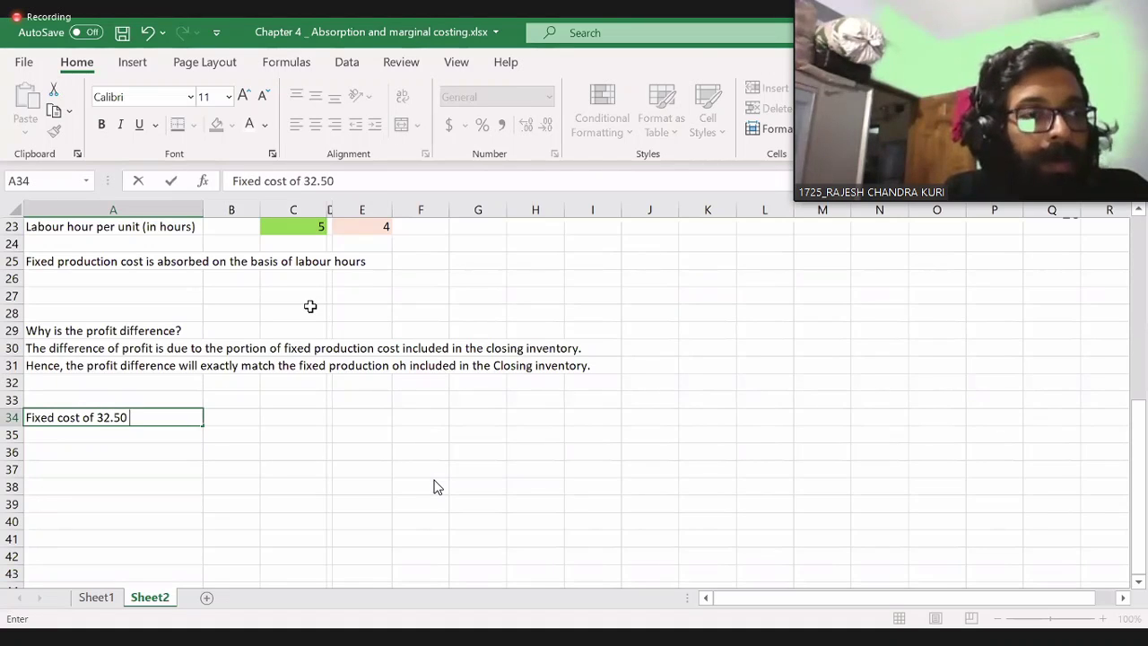
type("per unit ")
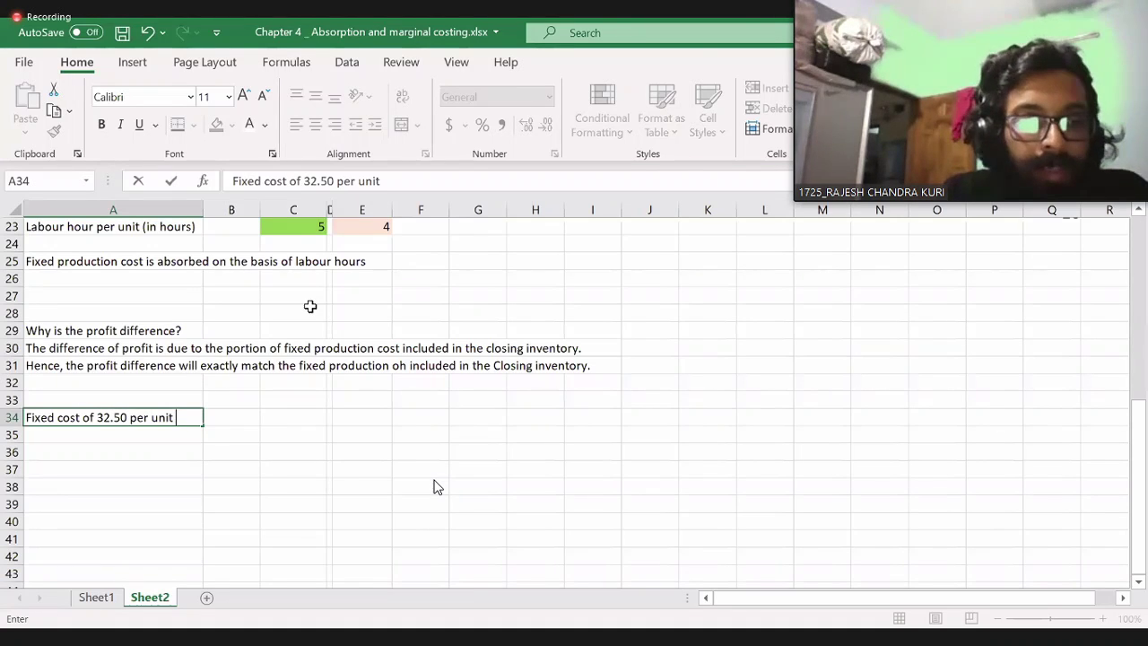
type("*")
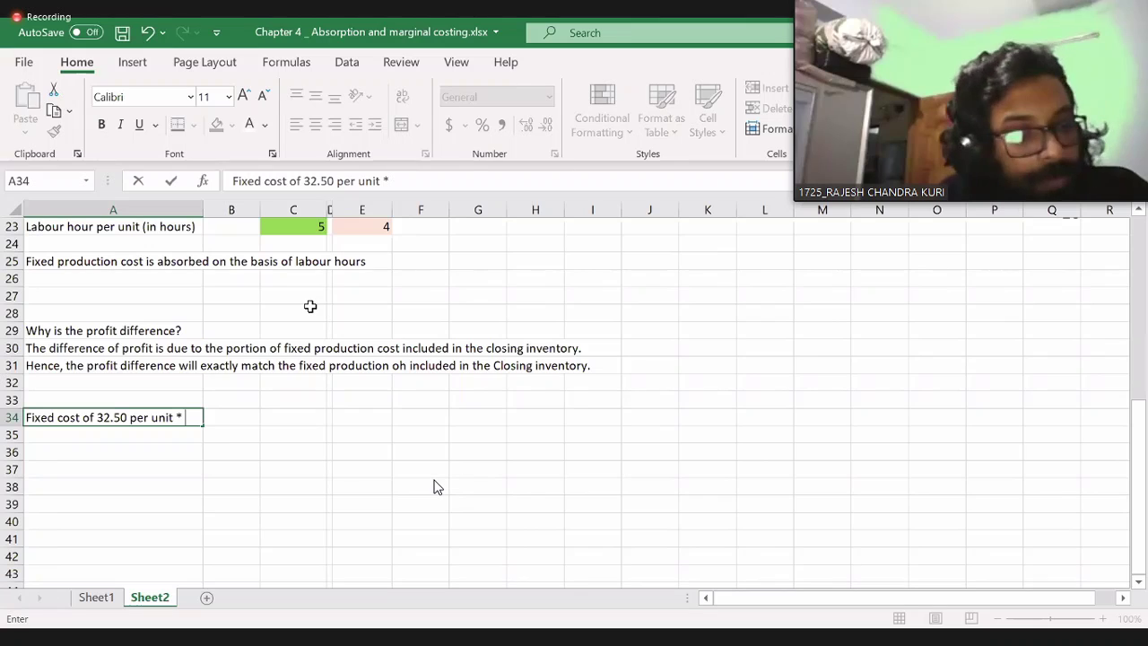
type(" 400")
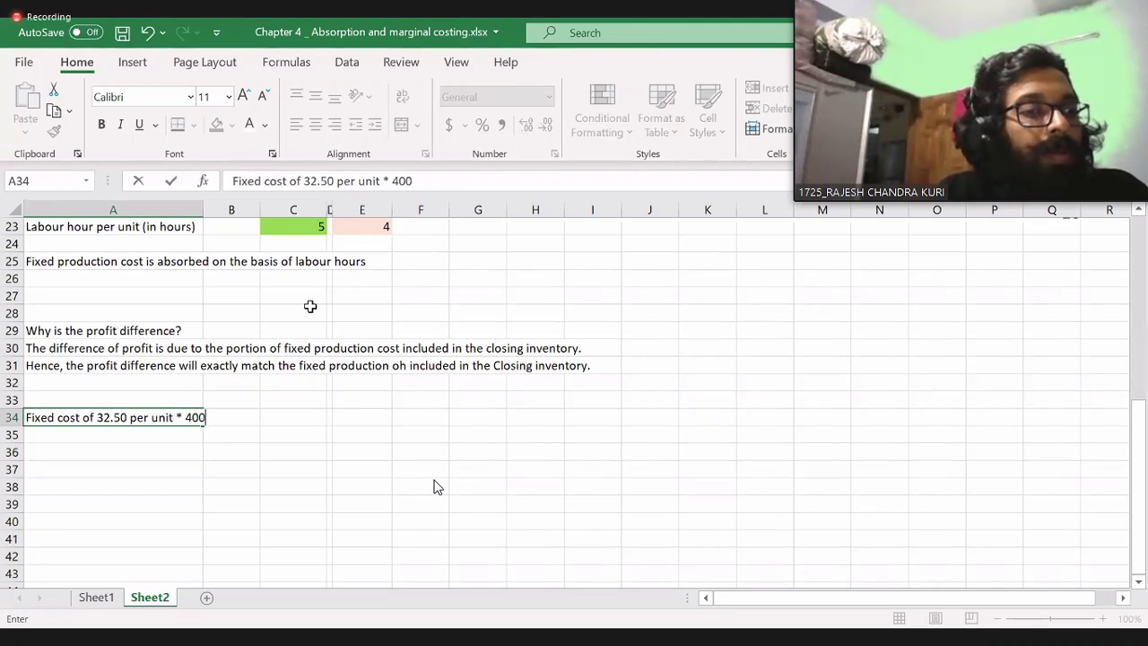
- In C34, calculate the fixed cost in closing inventory with the formula =400*32.5
key("Tab")
key("Tab")
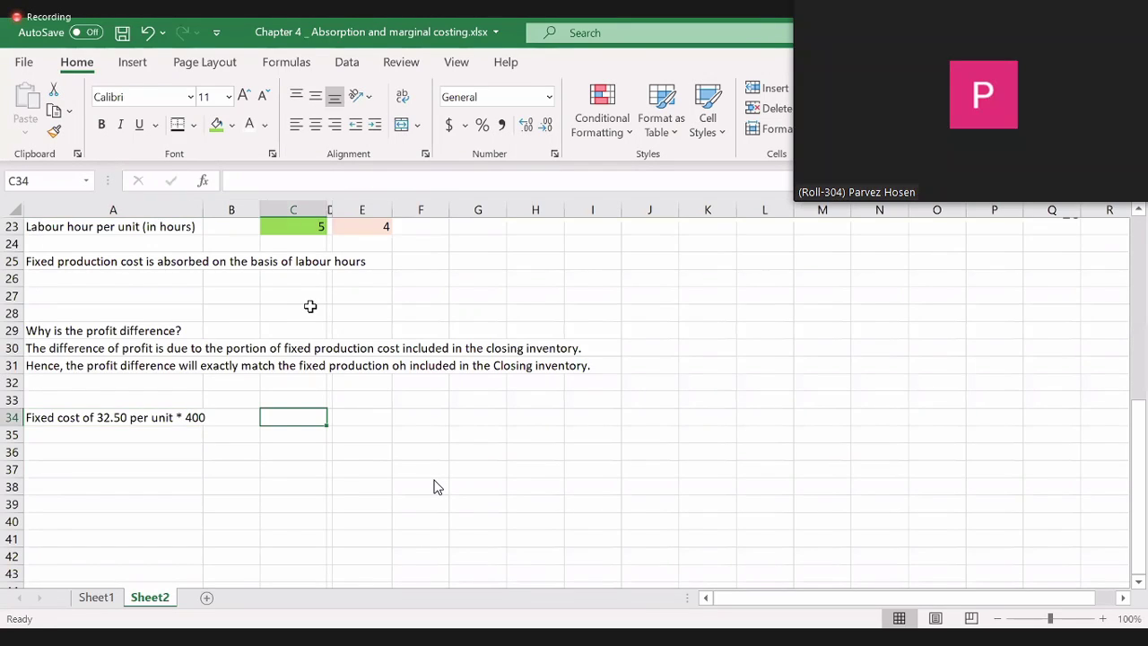
type("=")
key("Left")
key("Right")
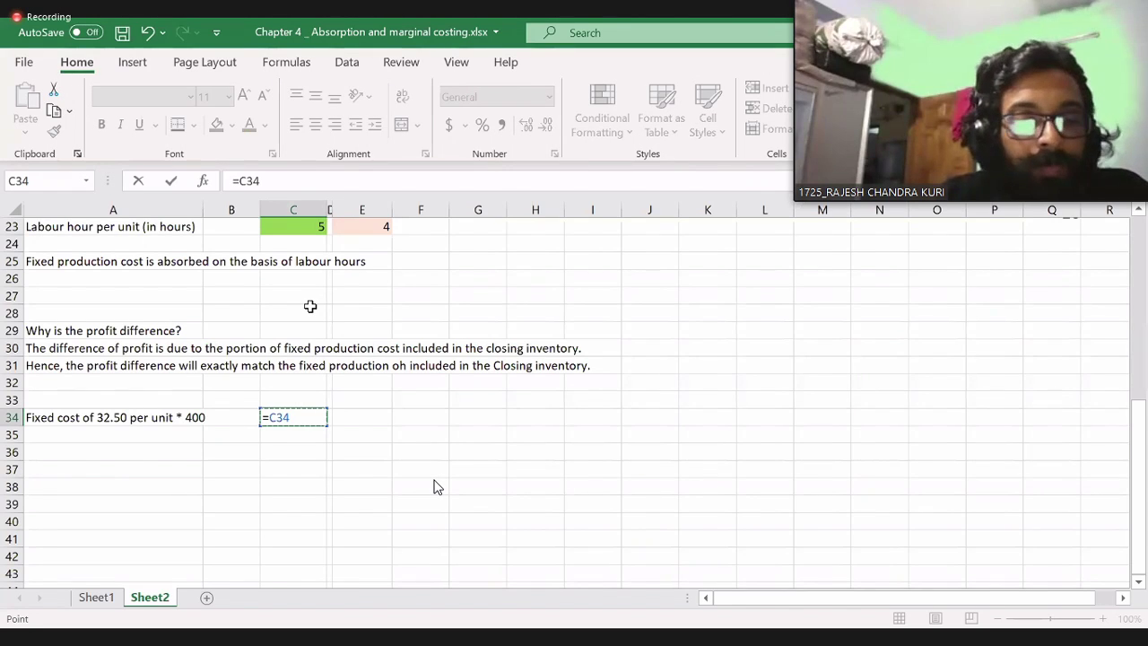
key("BackSpace")
key("BackSpace")
key("BackSpace")
type("40")
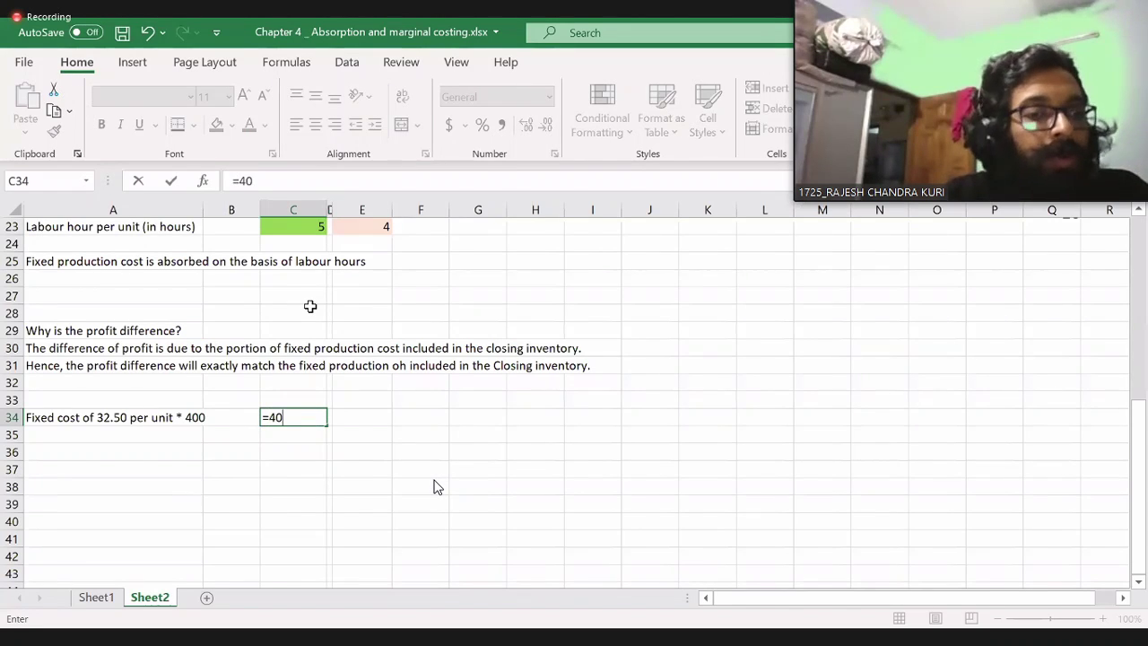
type("0*")
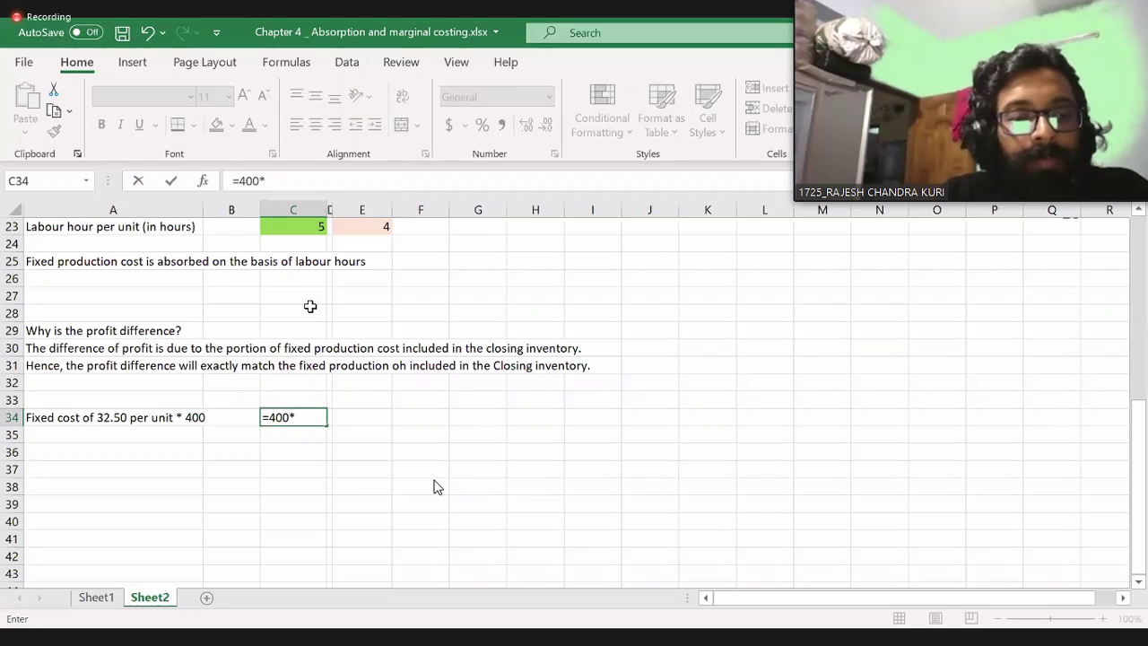
type("32.5")
key("ctrl+Return")
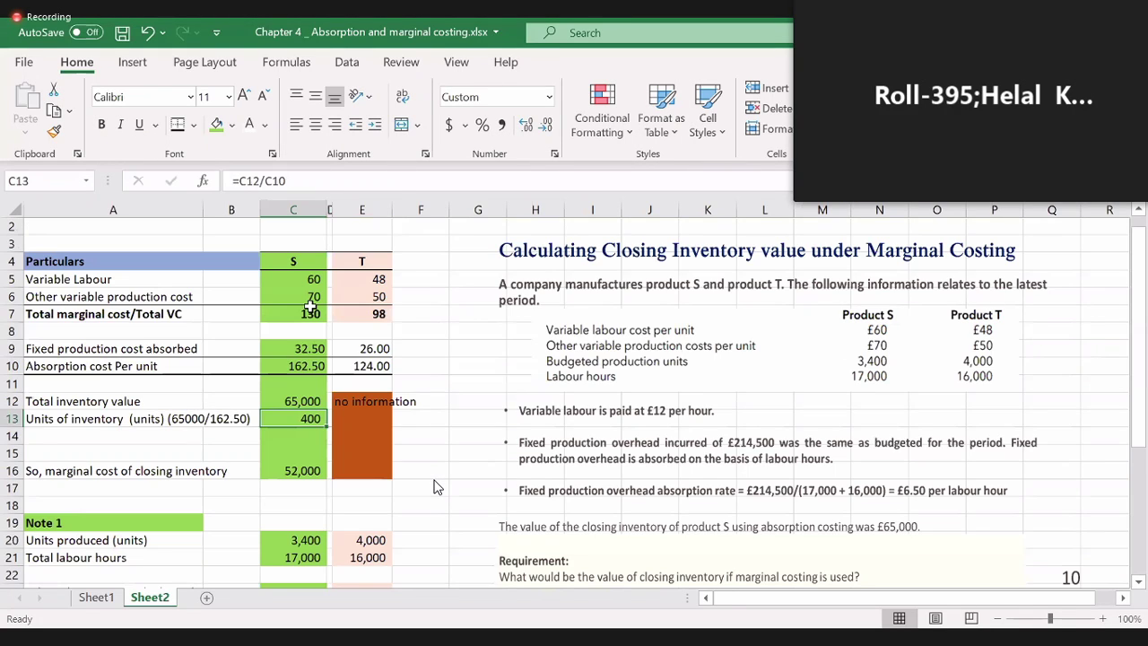
- In C17, subtract the marginal cost of closing inventory from the total inventory value with =C12-C16
key("Up")
key("Up")
key("Up")
key("Up")
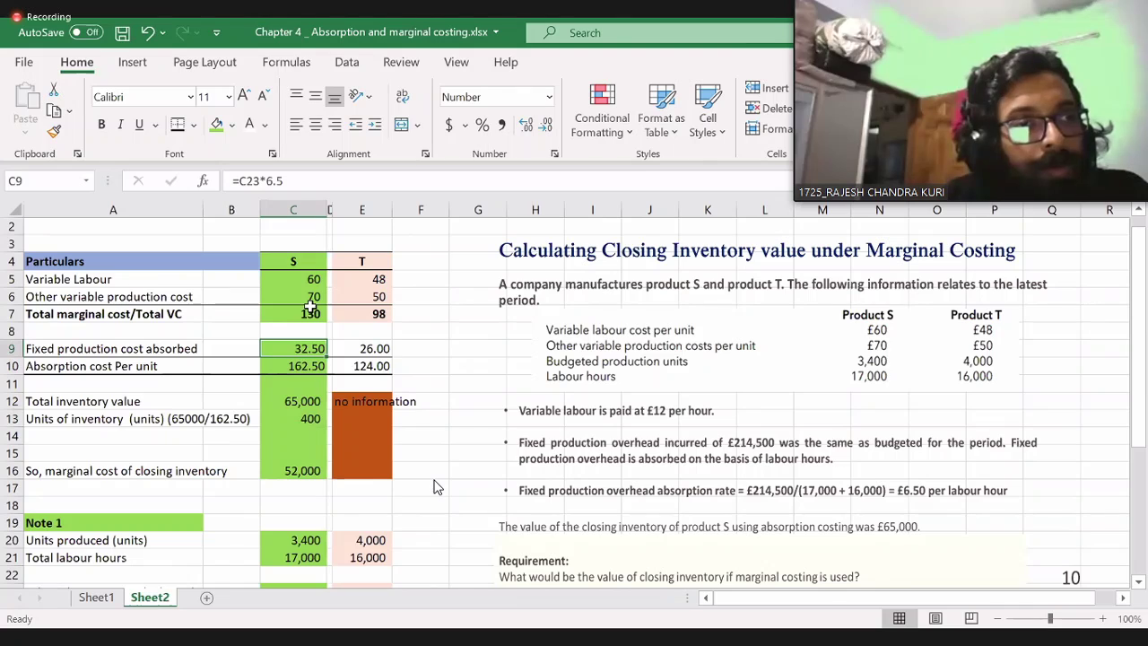
key("Down")
key("Down")
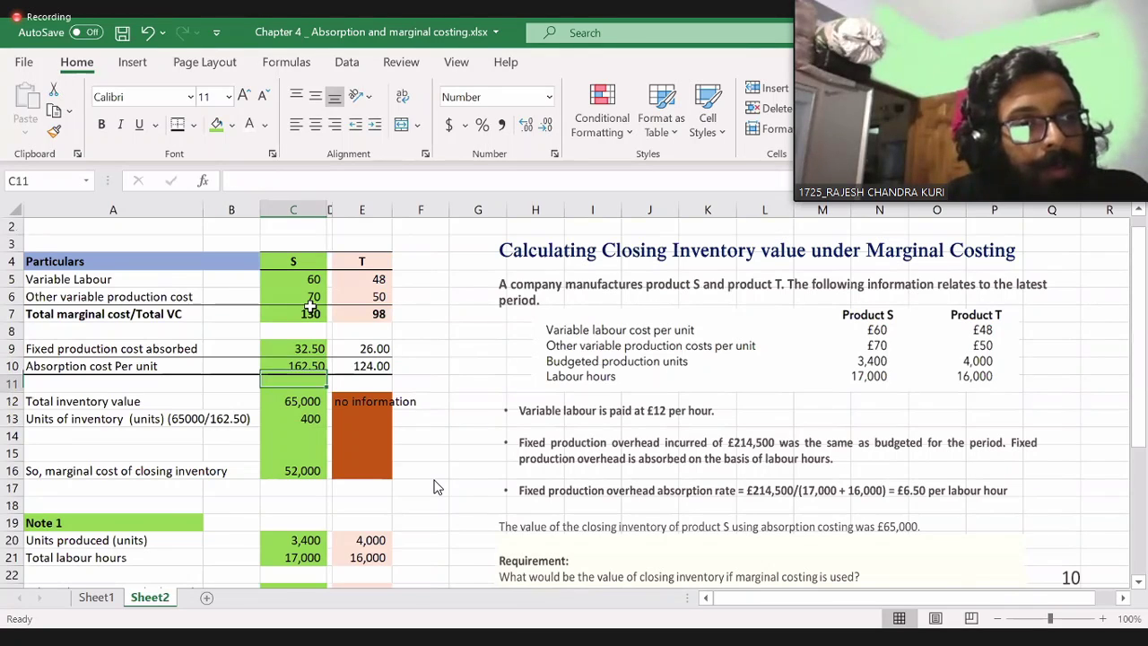
key("Down")
key("Down")
key("Down")
key("Down")
key("Down")
key("Down")
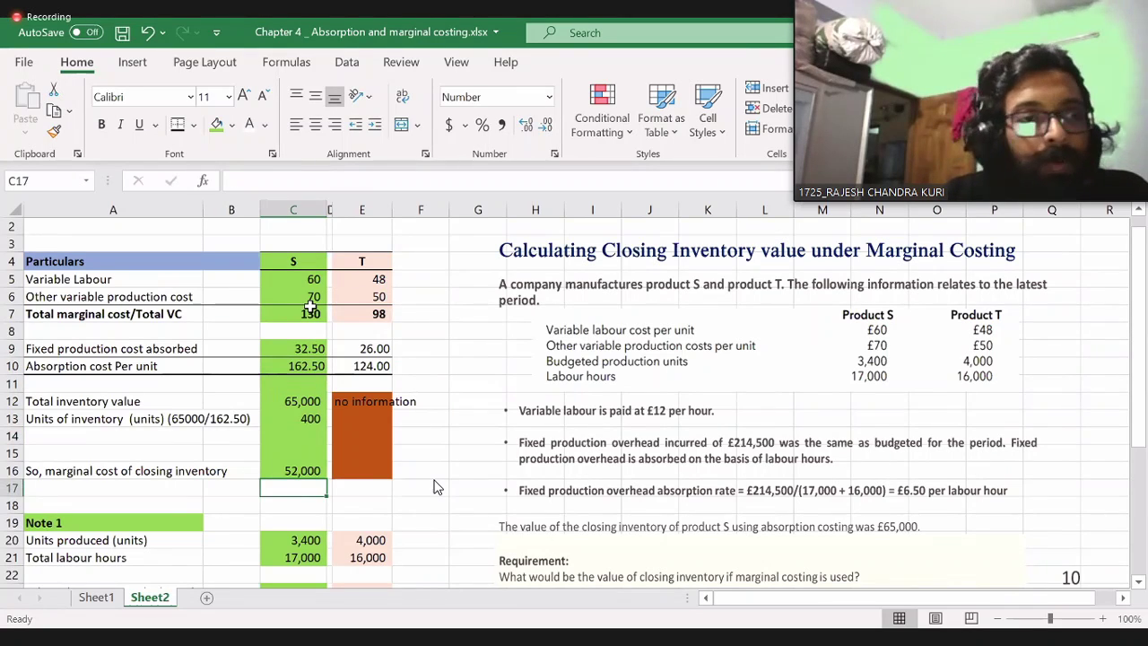
type("=")
key("Up")
key("Up")
key("Up")
key("Up")
key("Up")
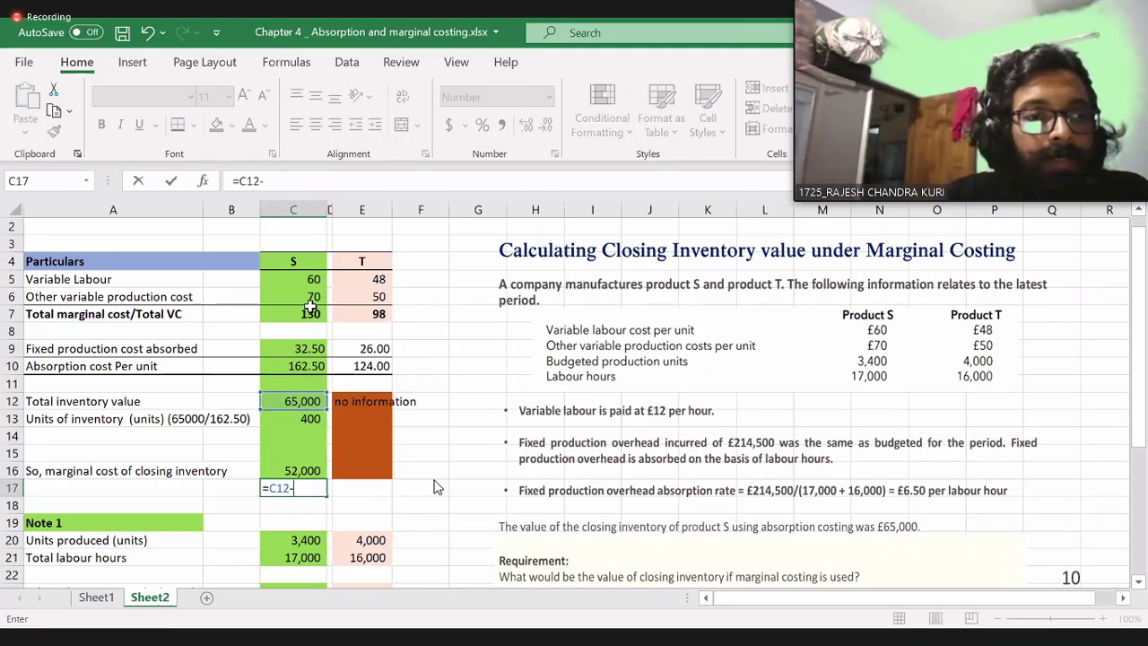
type("-")
key("Up")
key("ctrl+Return")
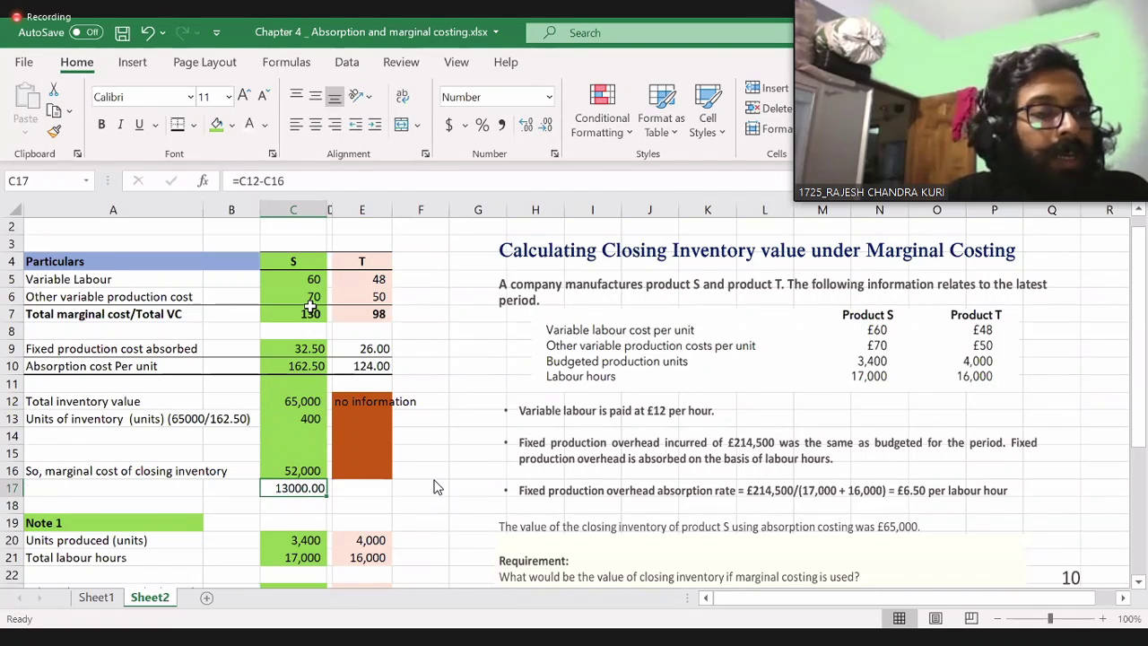
- Add a top and bottom border to the fixed cost result in C34
key("Down")
key("Down")
key("Down")
key("Down")
key("Down")
key("Down")
key("Down")
key("Down")
key("Down")
key("Down")
key("Down")
key("Down")
key("Down")
key("Down")
key("Down")
key("Down")
key("Down")
key("Down")
key("Down")
key("Up")
key("Up")
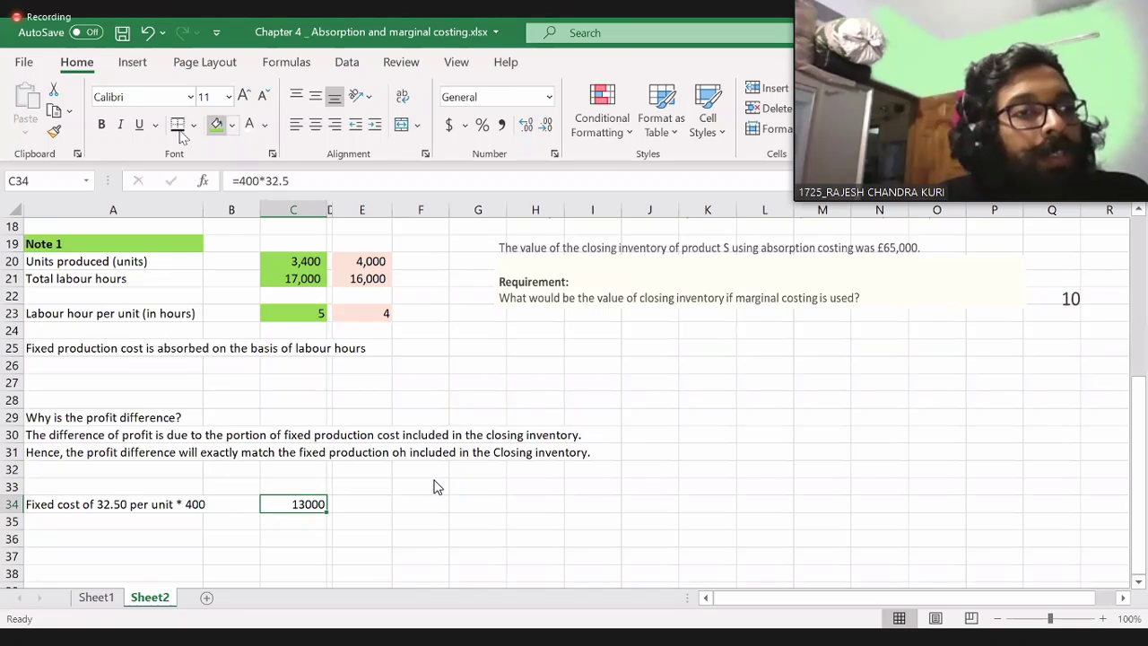
left_click(367, 521)
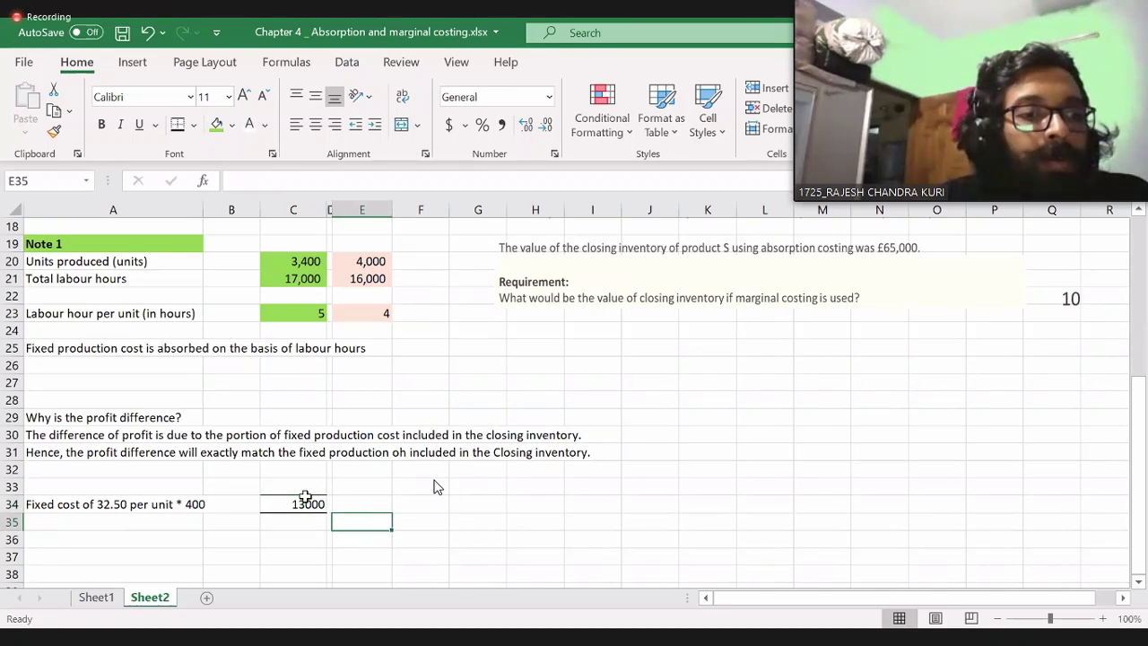
- Make the fixed cost result in C34 bold and give the cell a light orange fill
left_click(307, 495)
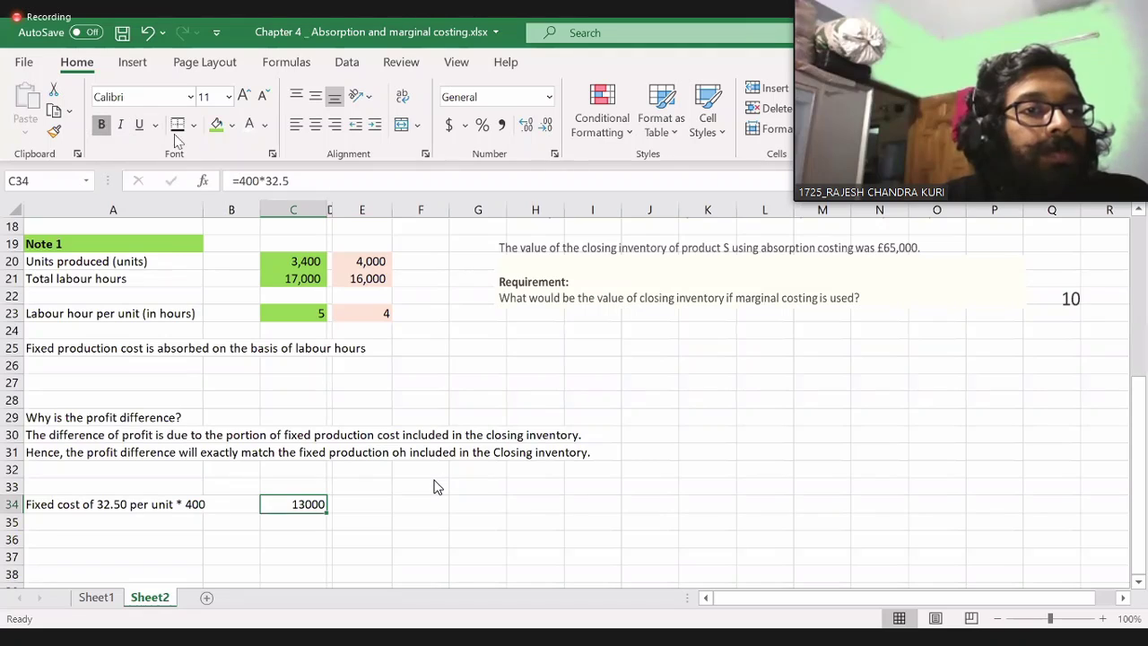
left_click(102, 123)
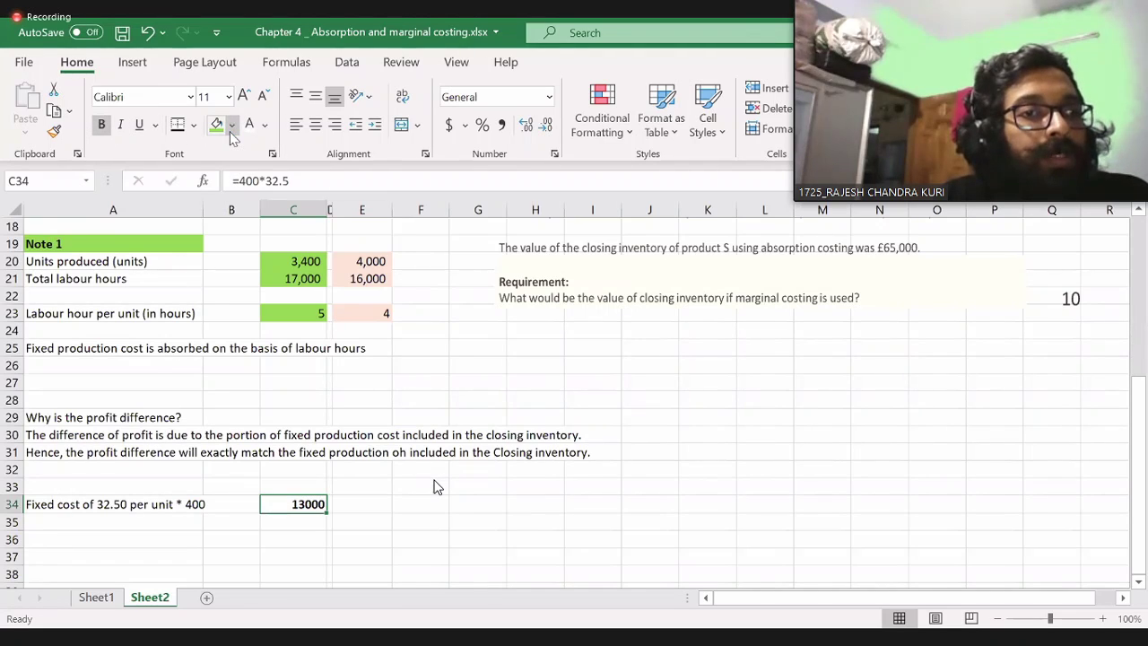
left_click(232, 126)
left_click(287, 250)
left_click(294, 210)
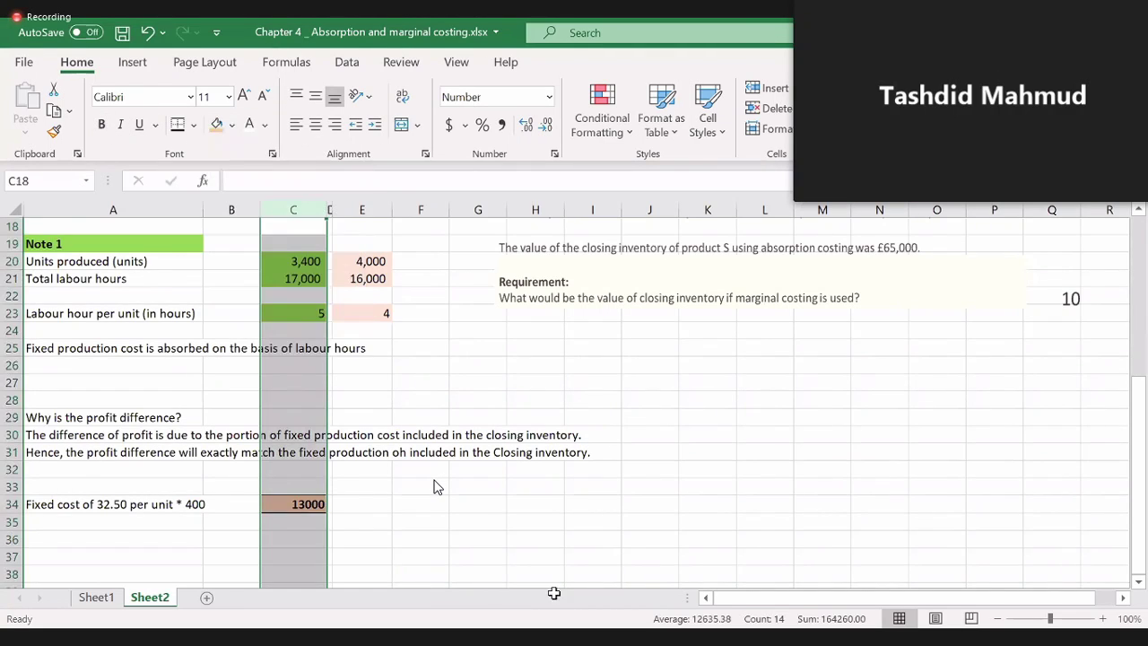
left_click_drag(487, 533, 485, 523)
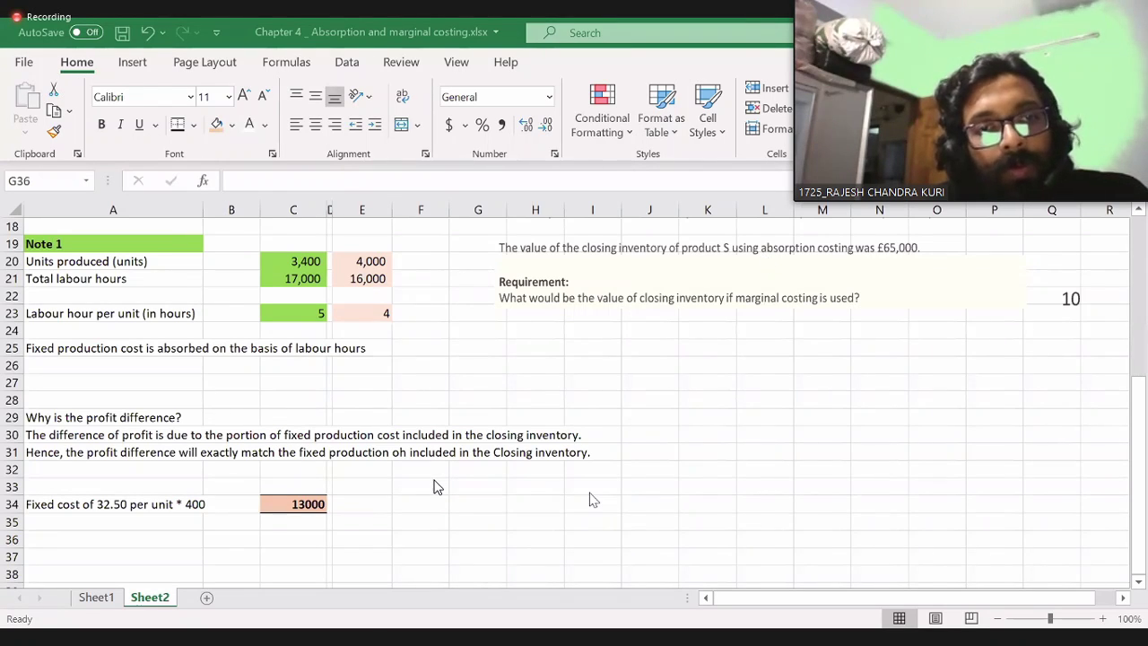
key("shift+Up")
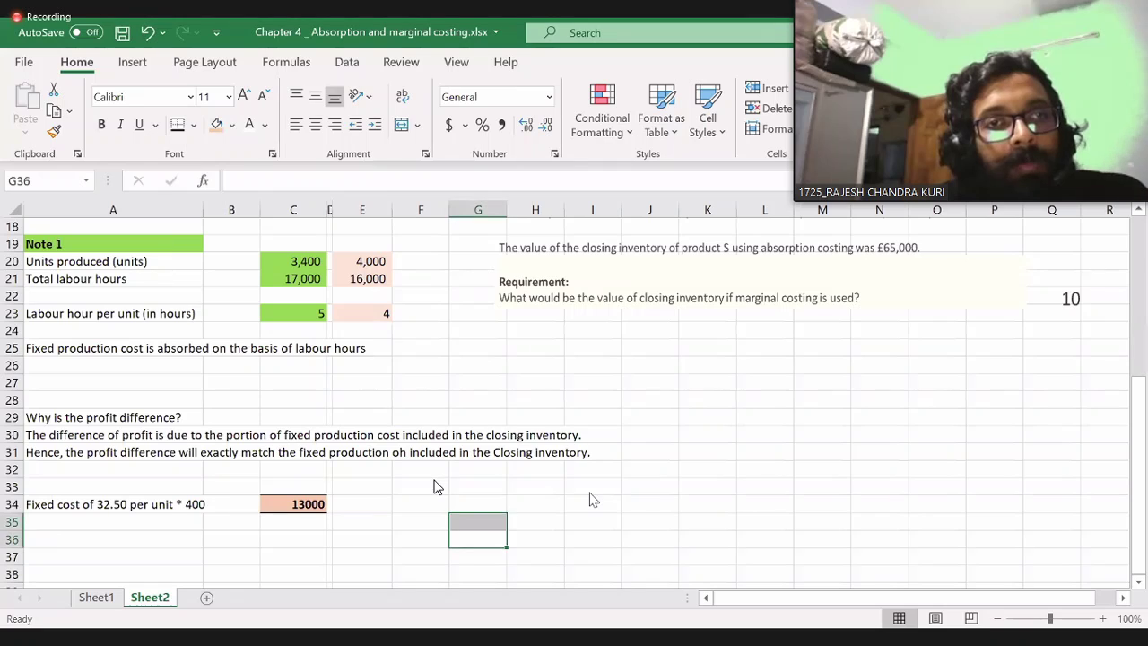
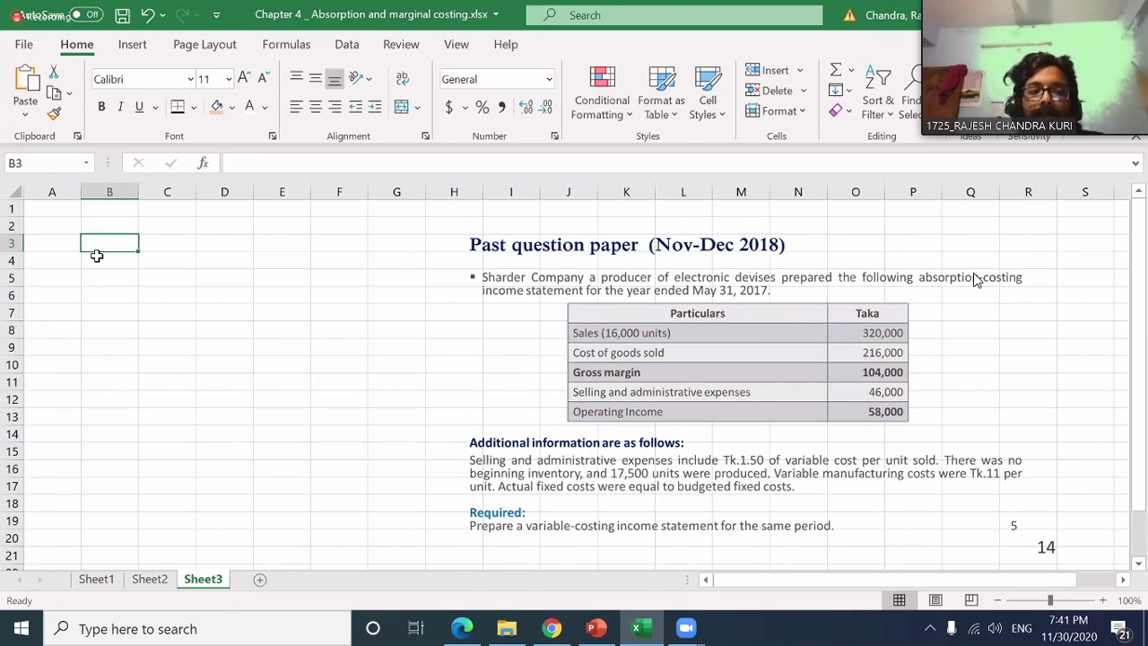
- Start the variable-costing income statement on Sheet3 with "Sales" in B3 and 320000 in E3
type("Sa")
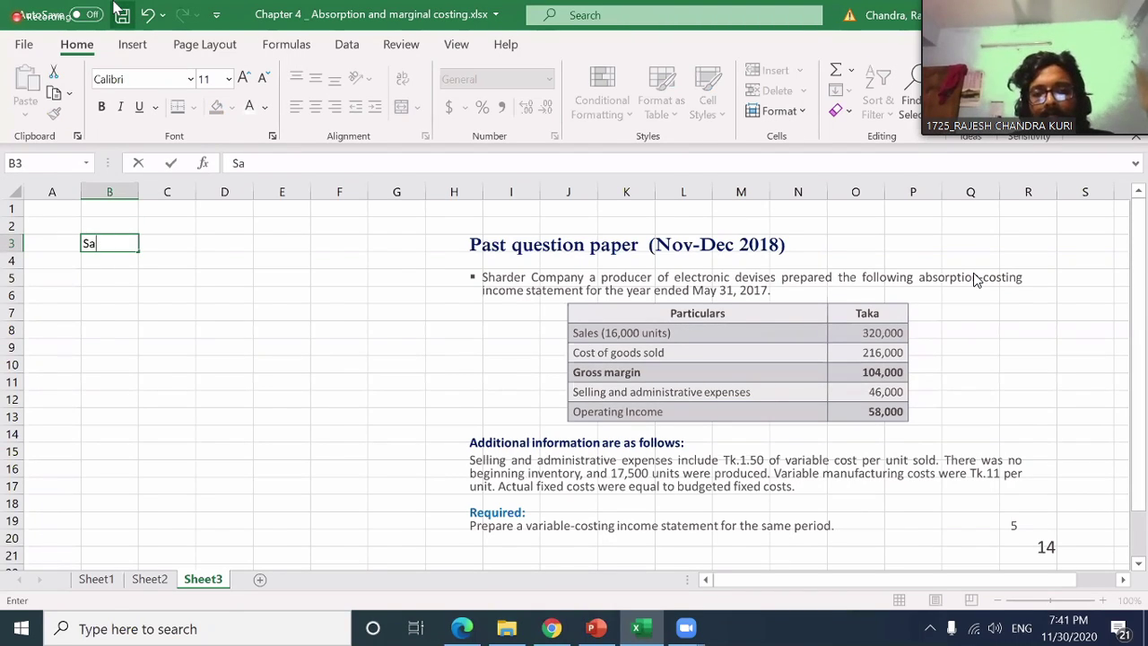
type("les")
key("Right")
key("Right")
key("Right")
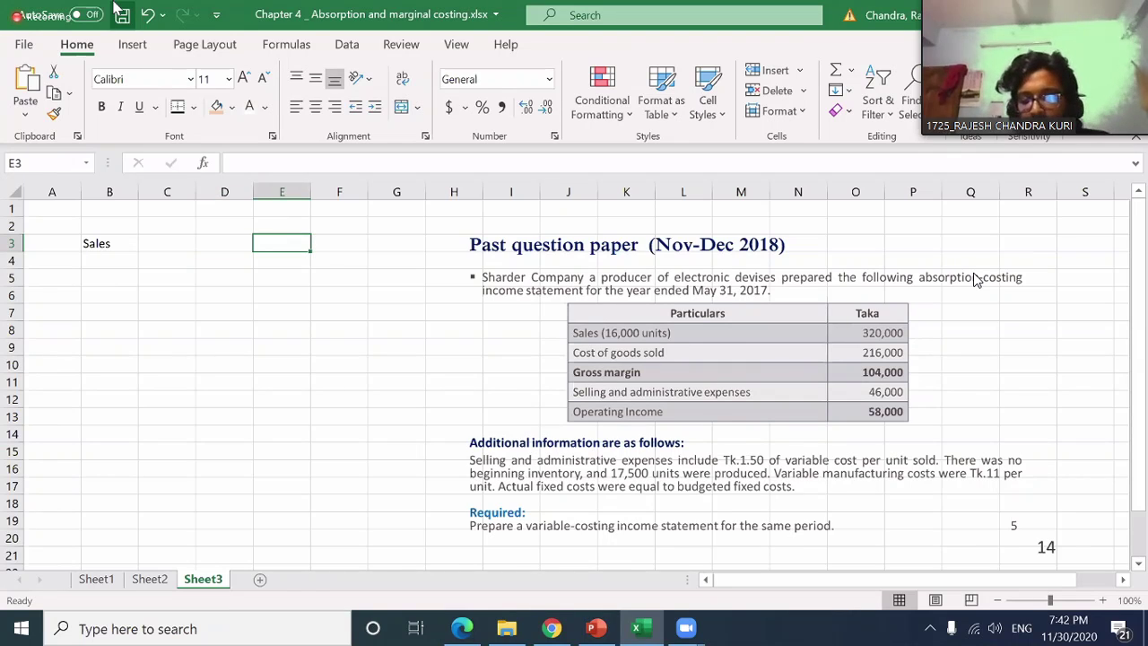
type("32")
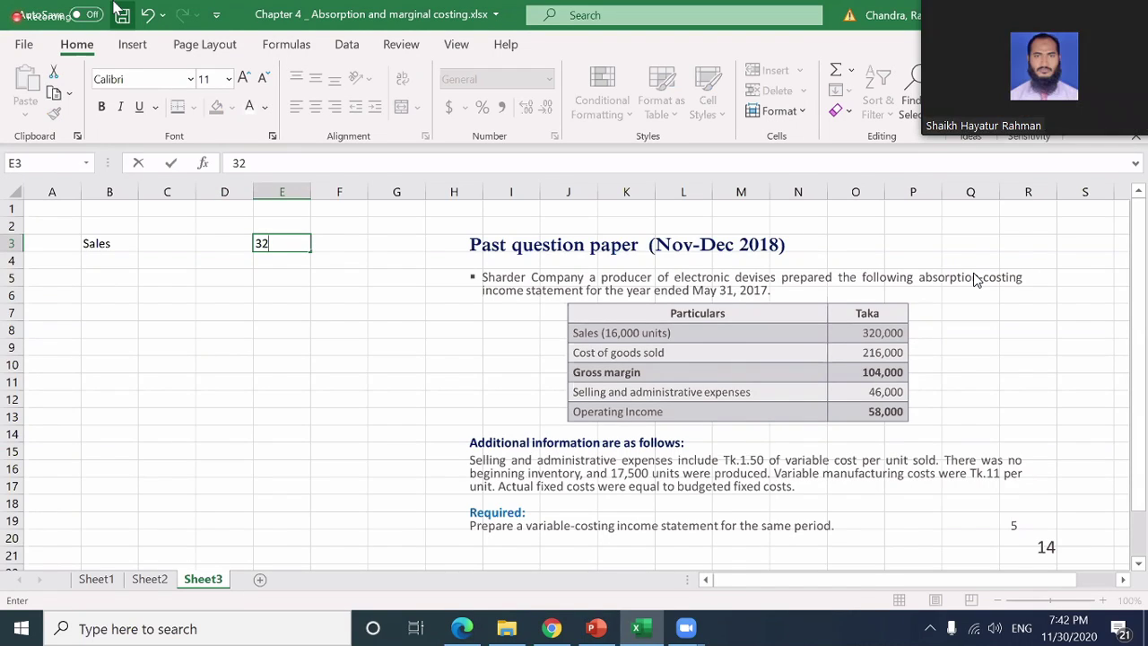
type("0000")
key("Return")
- Enter the label "Less: Variable costing" in B4 below the sales row
key("Left")
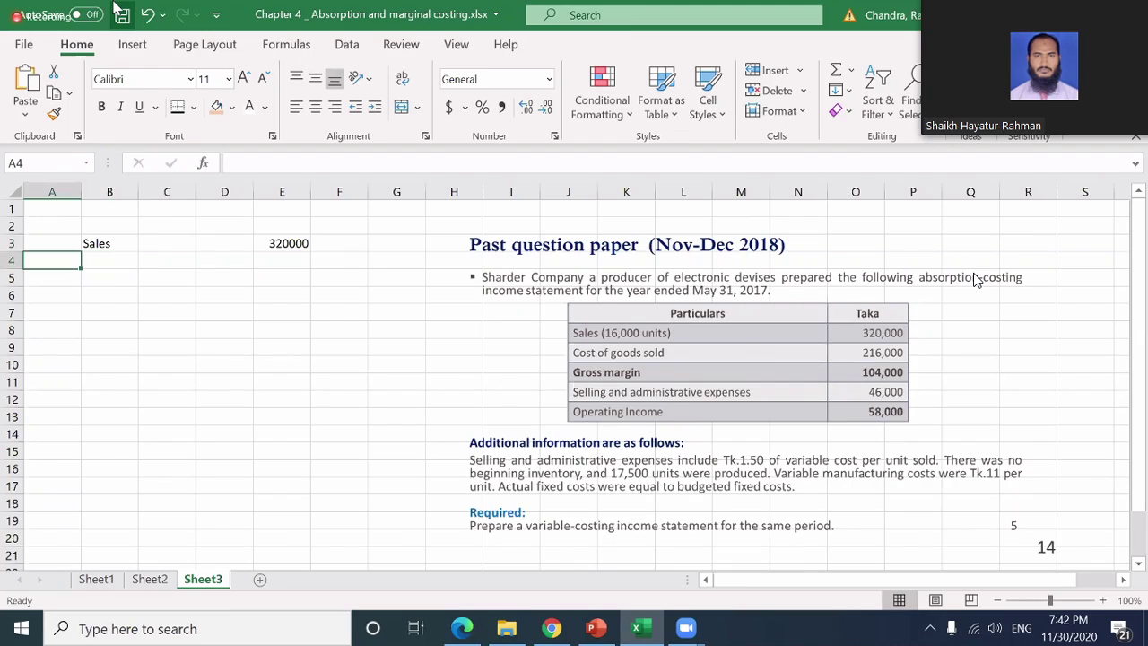
key("Right")
type("Less:")
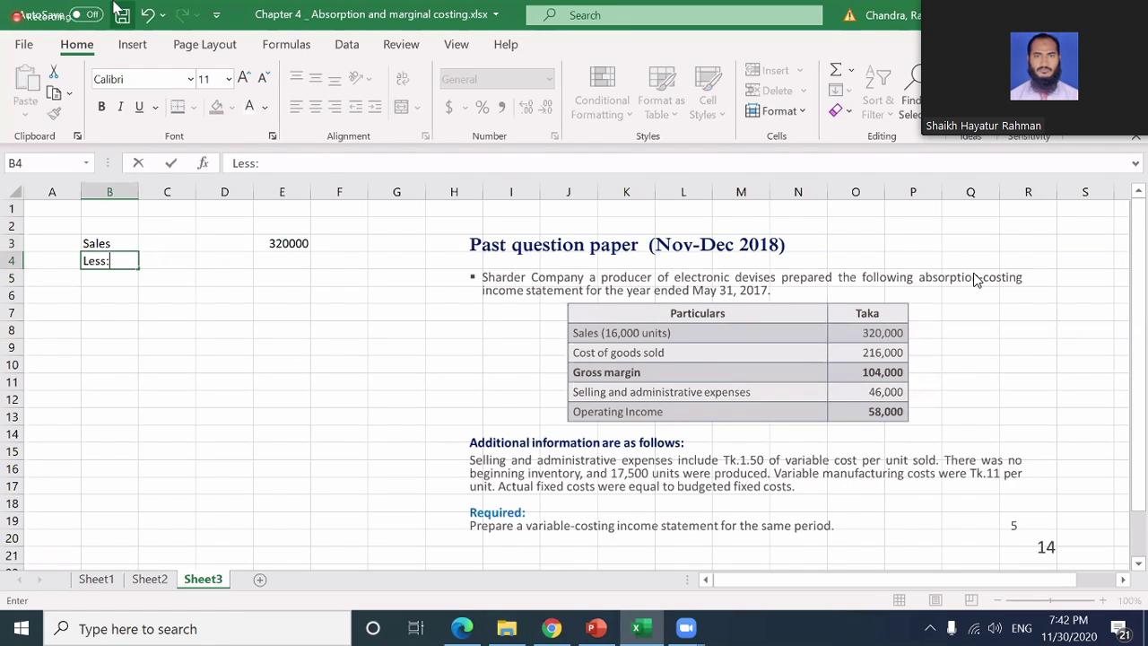
type(" M")
key("BackSpace")
type("Vari")
right_click(115, 8)
key("Escape")
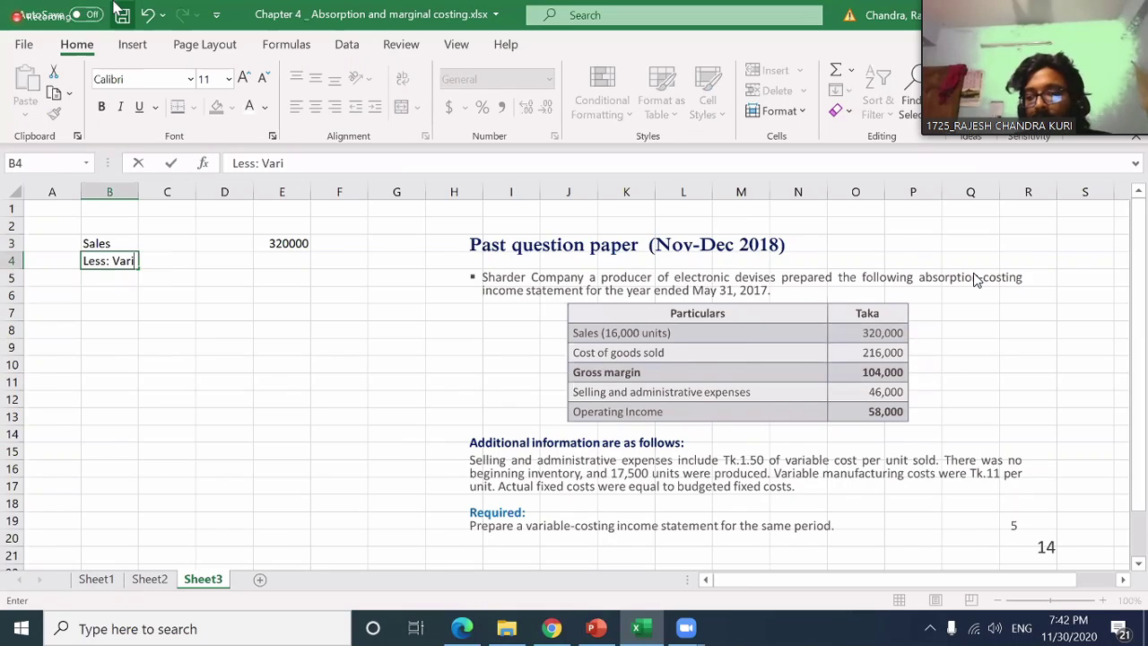
left_click(123, 228)
key("Down")
key("Down")
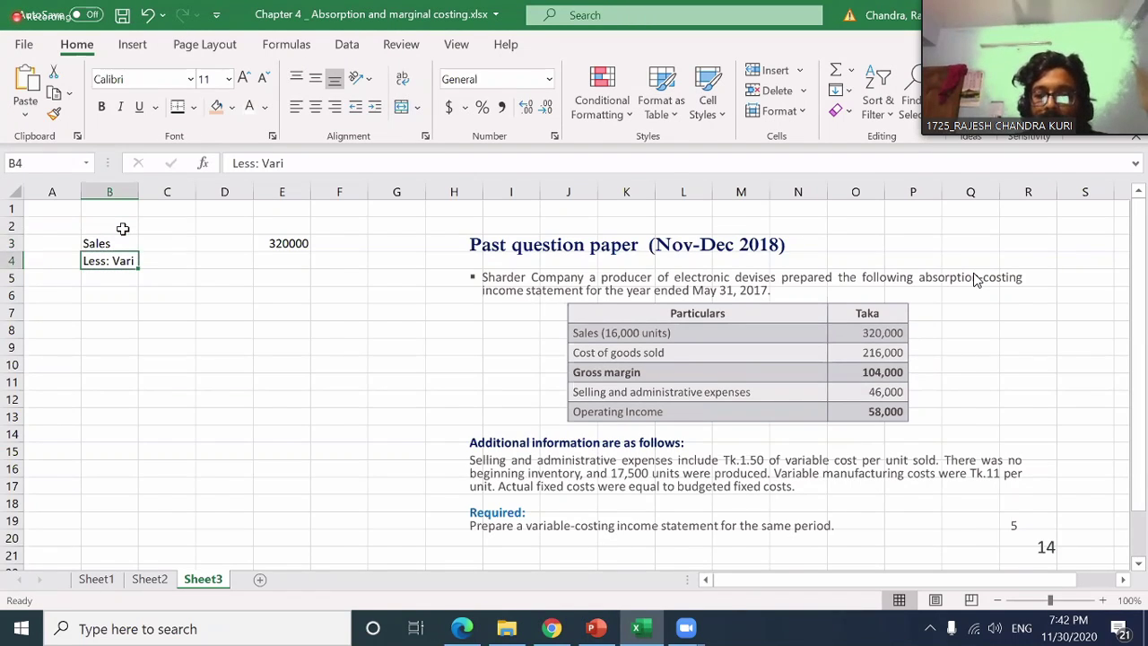
key("F2")
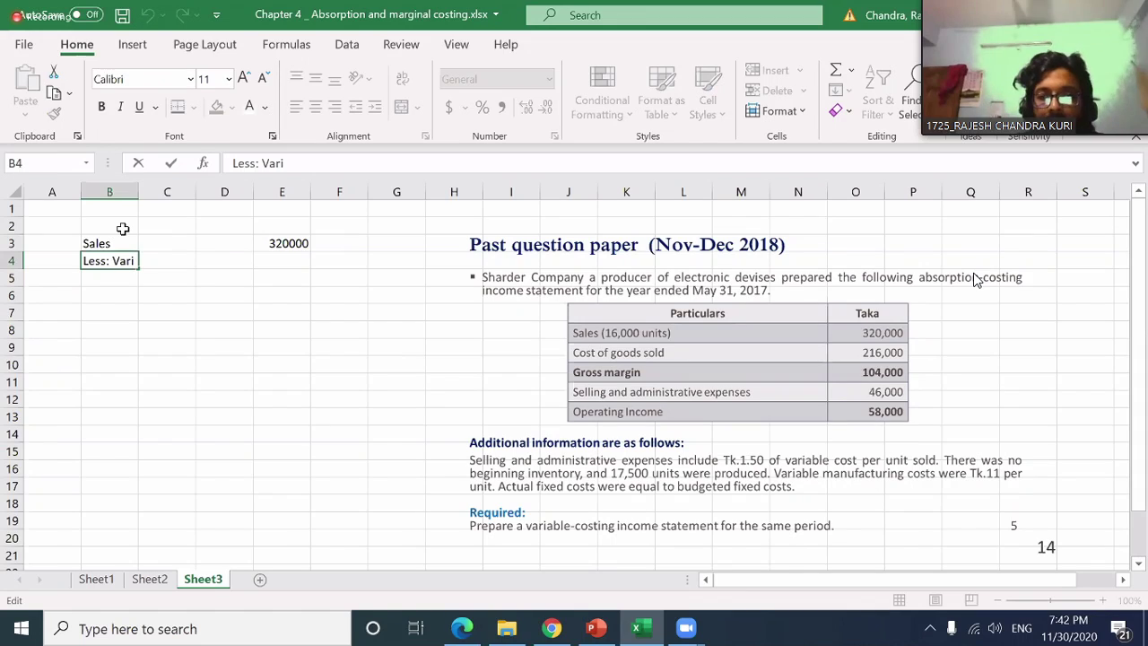
type("able costing")
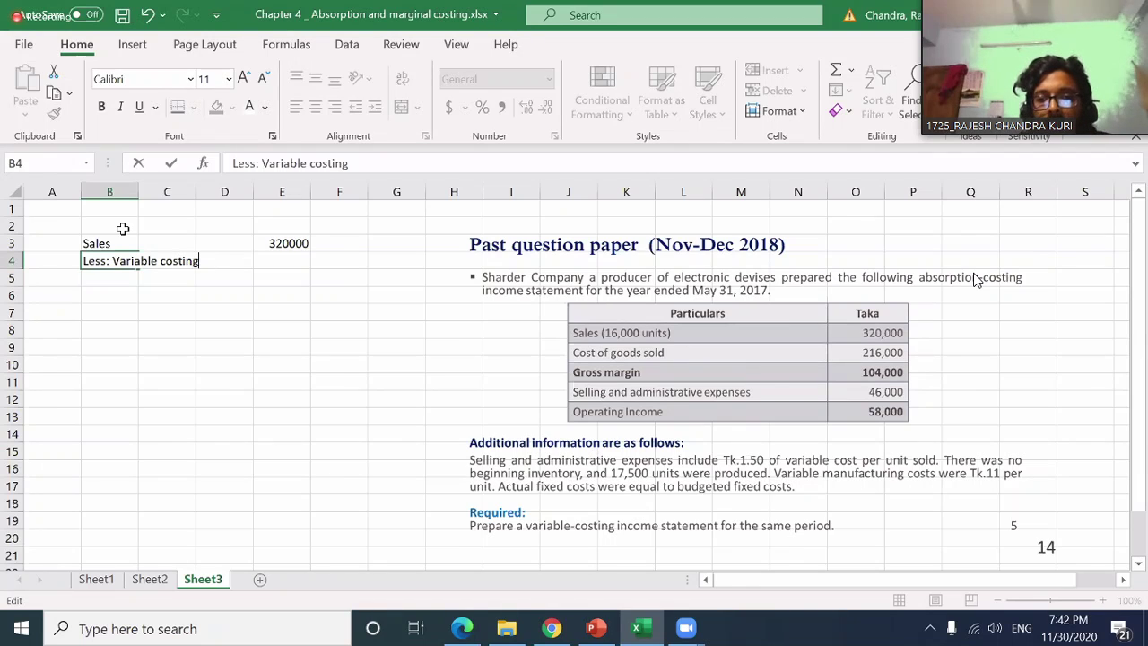
- Replace "costing" in the B4 label so that it reads "Less: Variable manufacturing cost"
key("BackSpace")
key("BackSpace")
key("BackSpace")
key("BackSpace")
key("BackSpace")
key("BackSpace")
key("BackSpace")
type("ma")
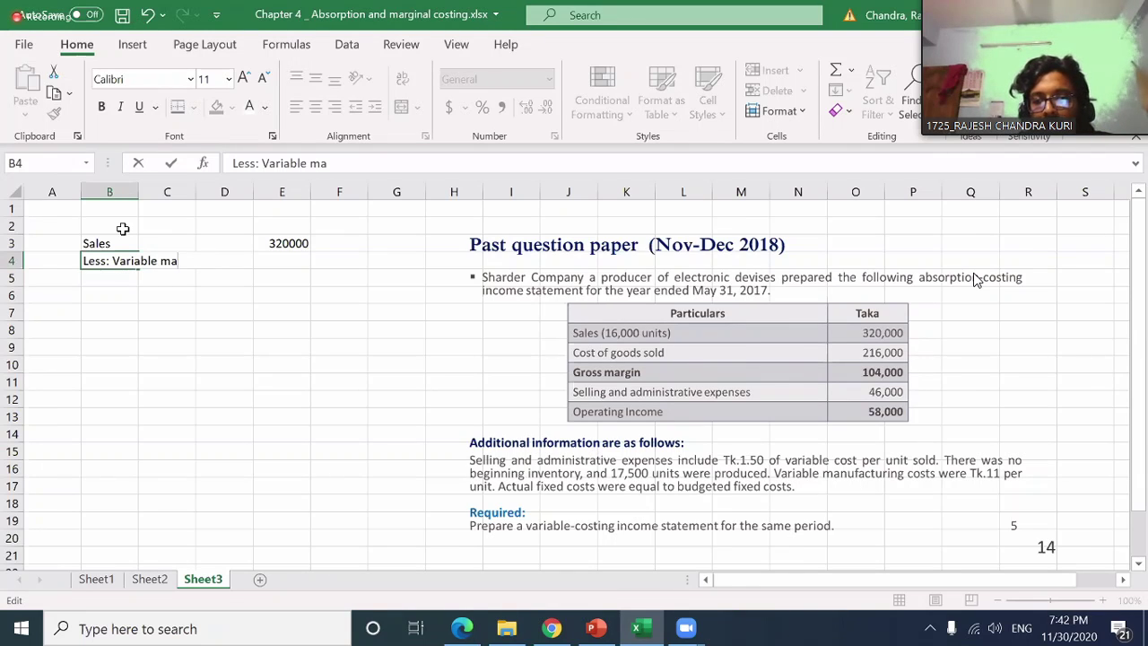
type("nufacturing")
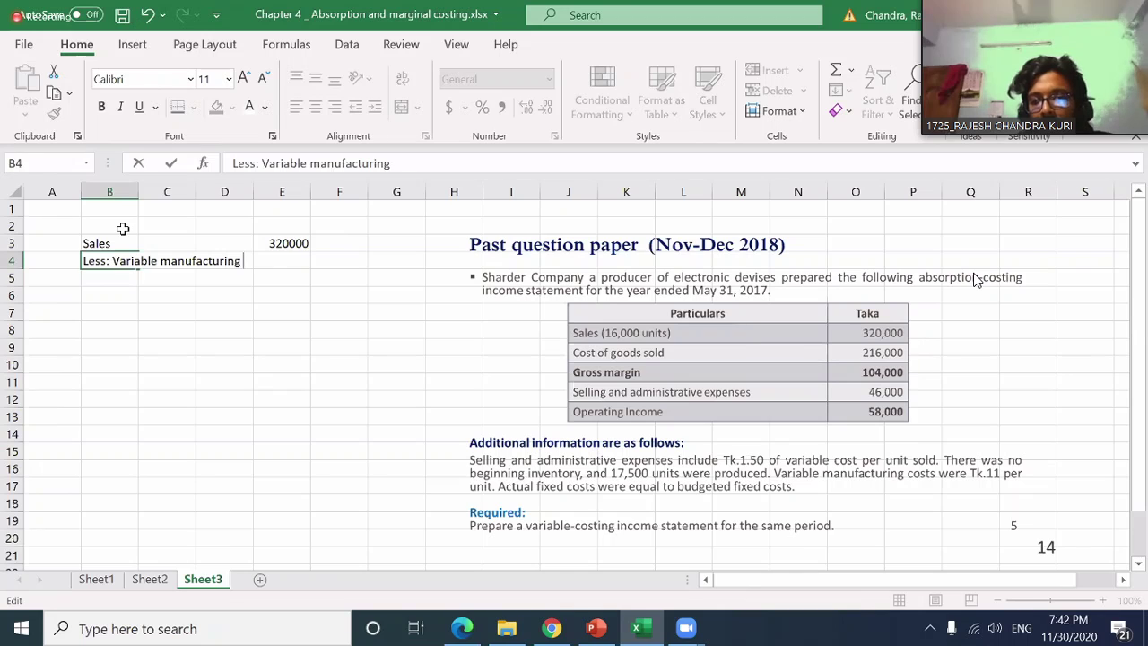
type(" cost")
key("Return")
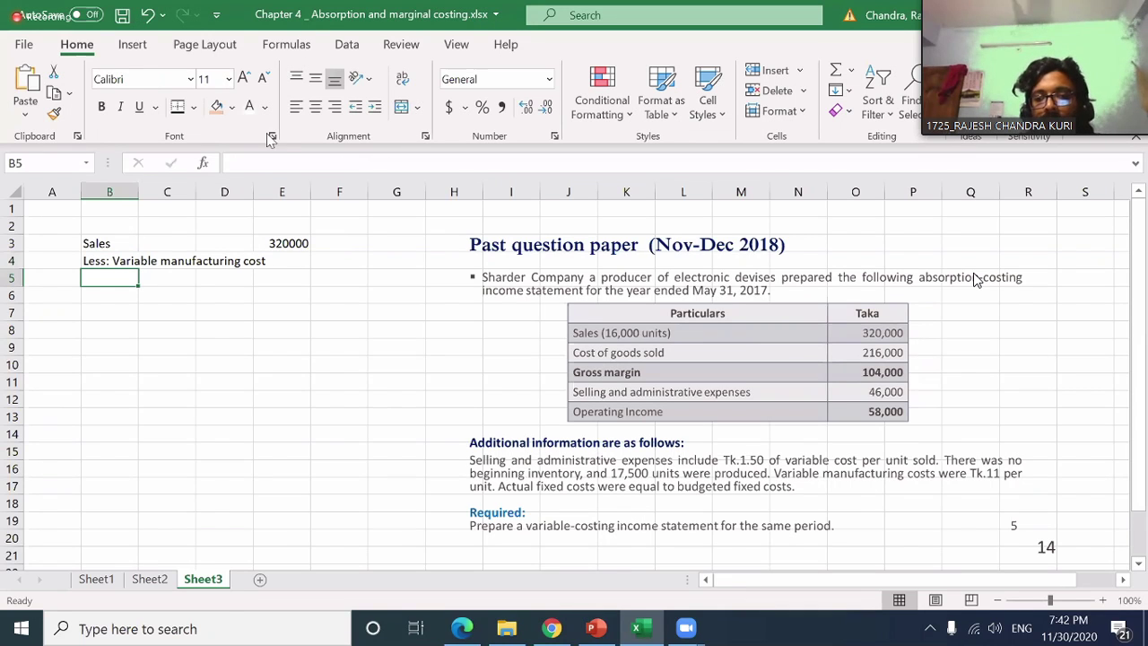
- Widen column D to fit the label, and format the sales amount in E3 with a thousands separator and no decimals
left_click_drag(253, 189, 313, 198)
left_click(342, 262)
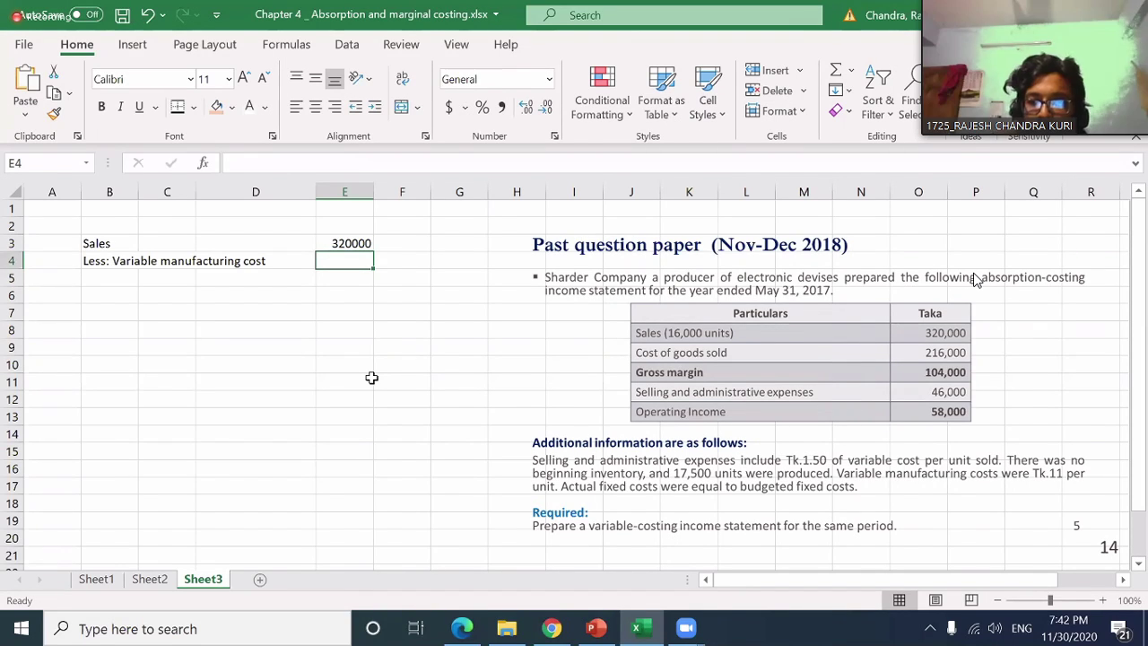
key("Up")
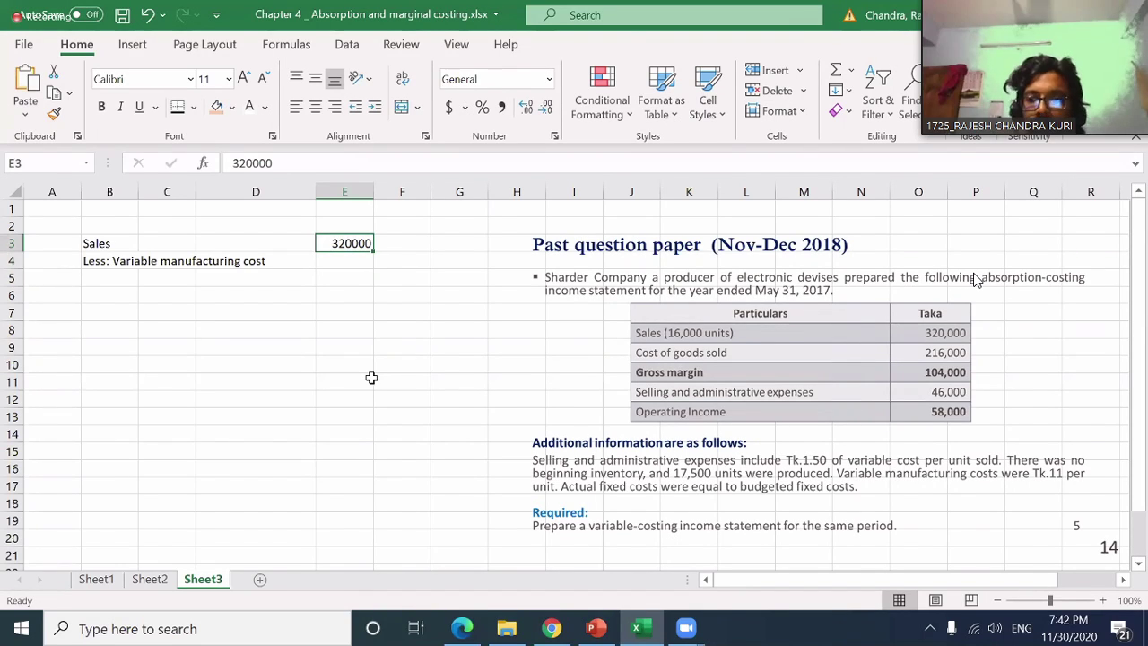
left_click(502, 107)
left_click(546, 107)
left_click(545, 107)
left_click(336, 331)
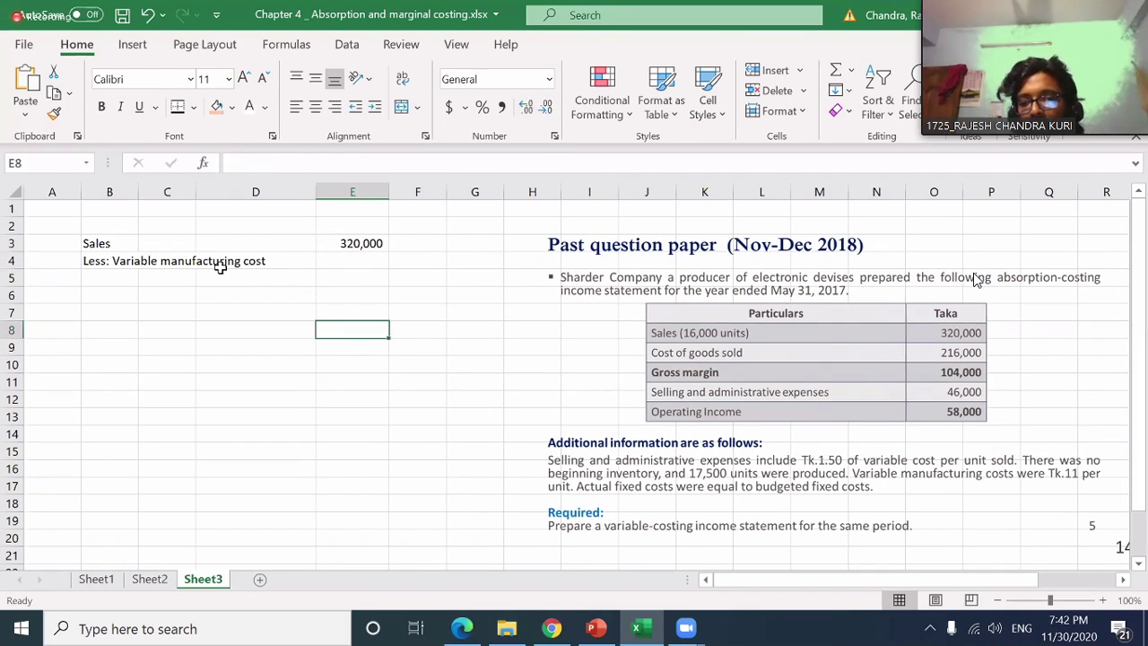
left_click(122, 266)
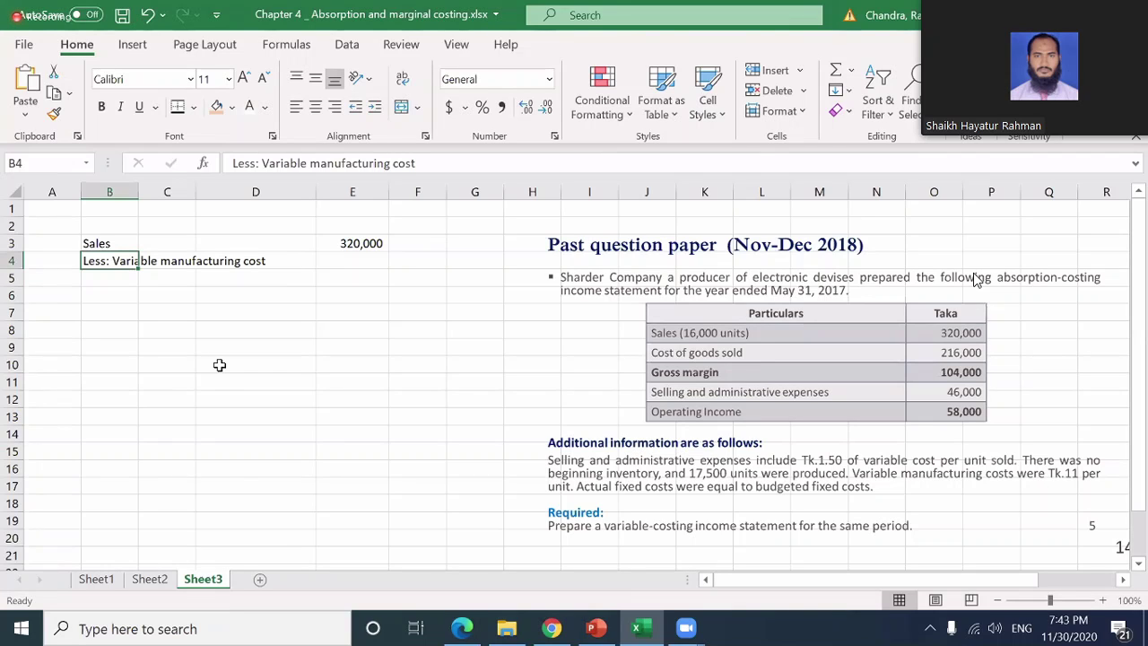
key("ctrl+c")
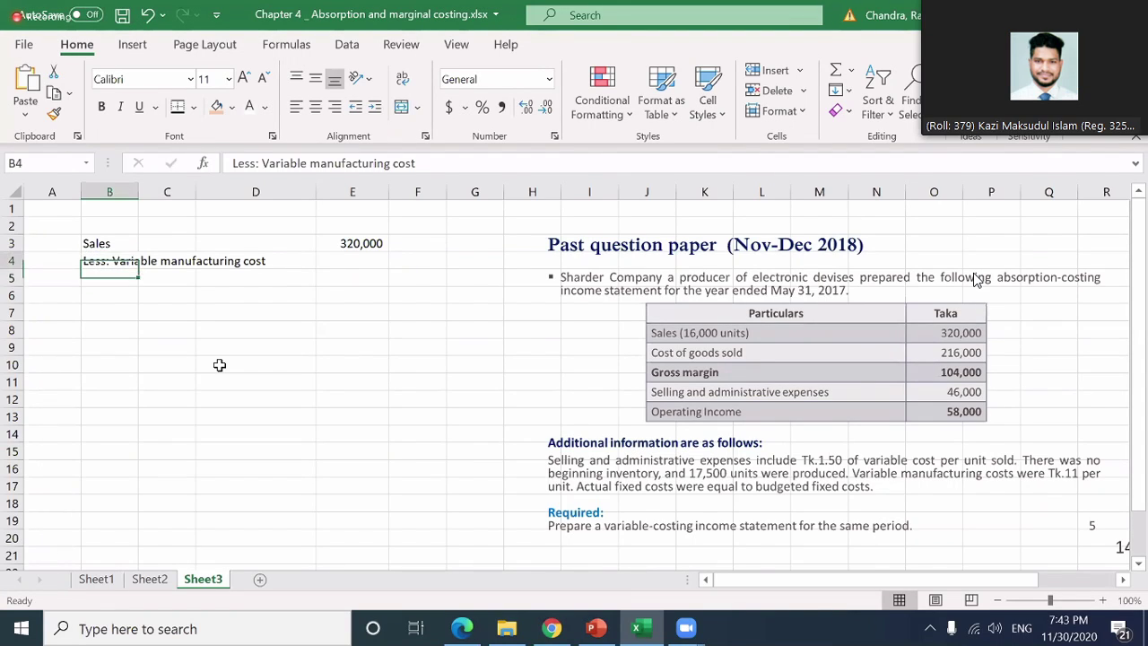
key("Escape")
key("Right")
key("Right")
key("Right")
key("Right")
key("Left")
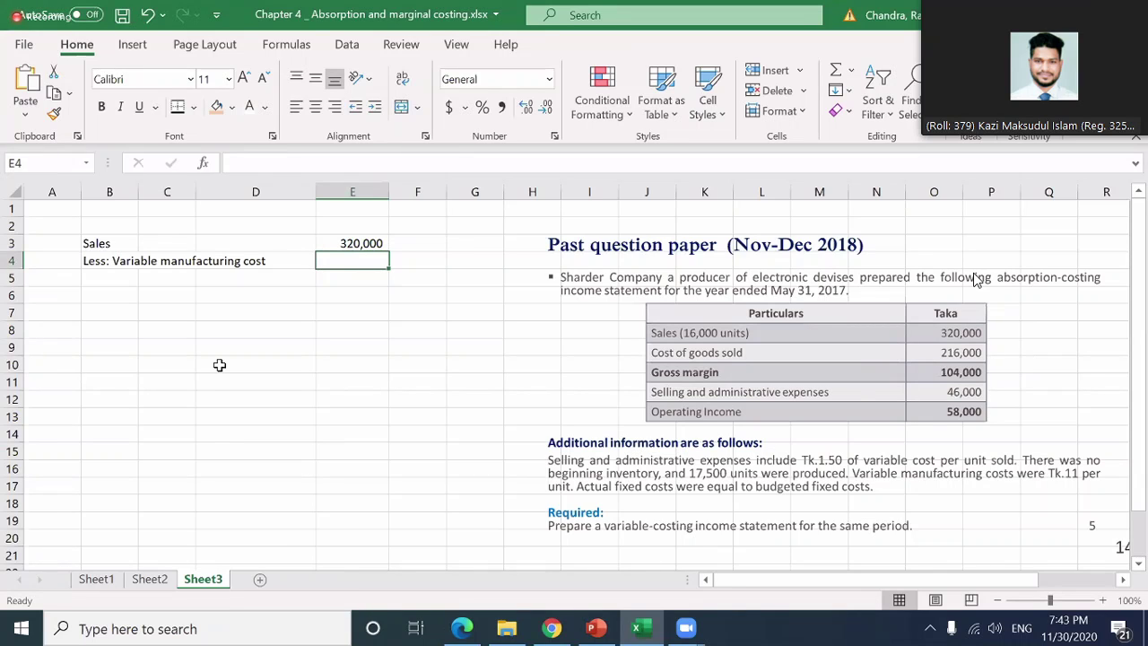
- Extend the sales label in B3 to read "Sales (16,000 units)"
key("Up")
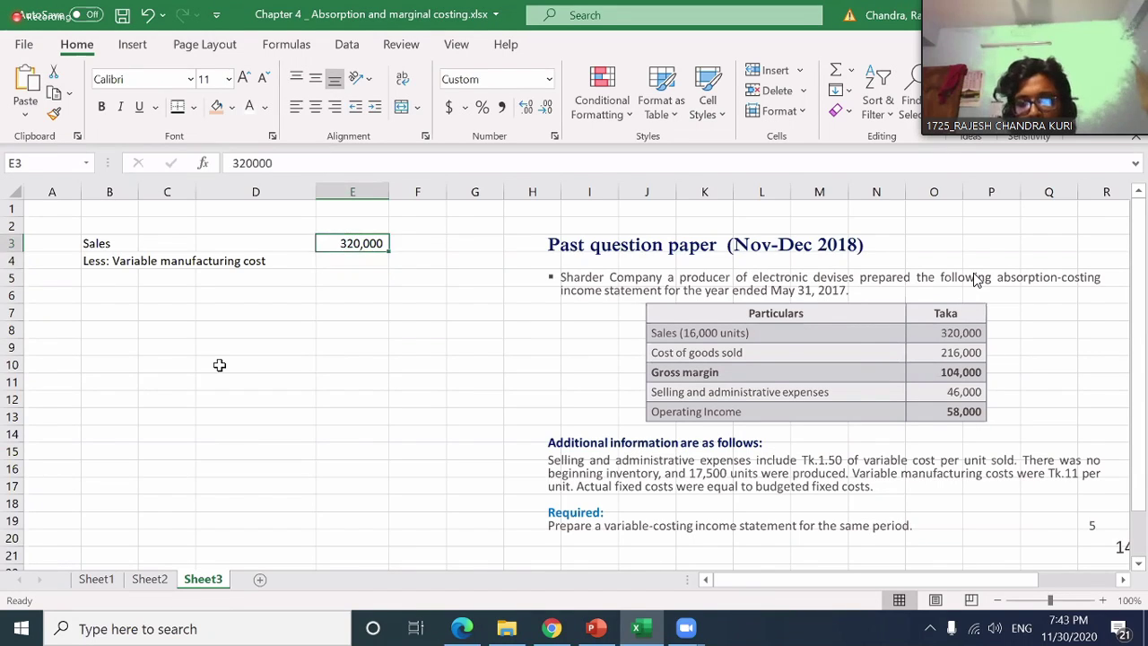
key("Left")
key("Left")
key("Left")
key("F2")
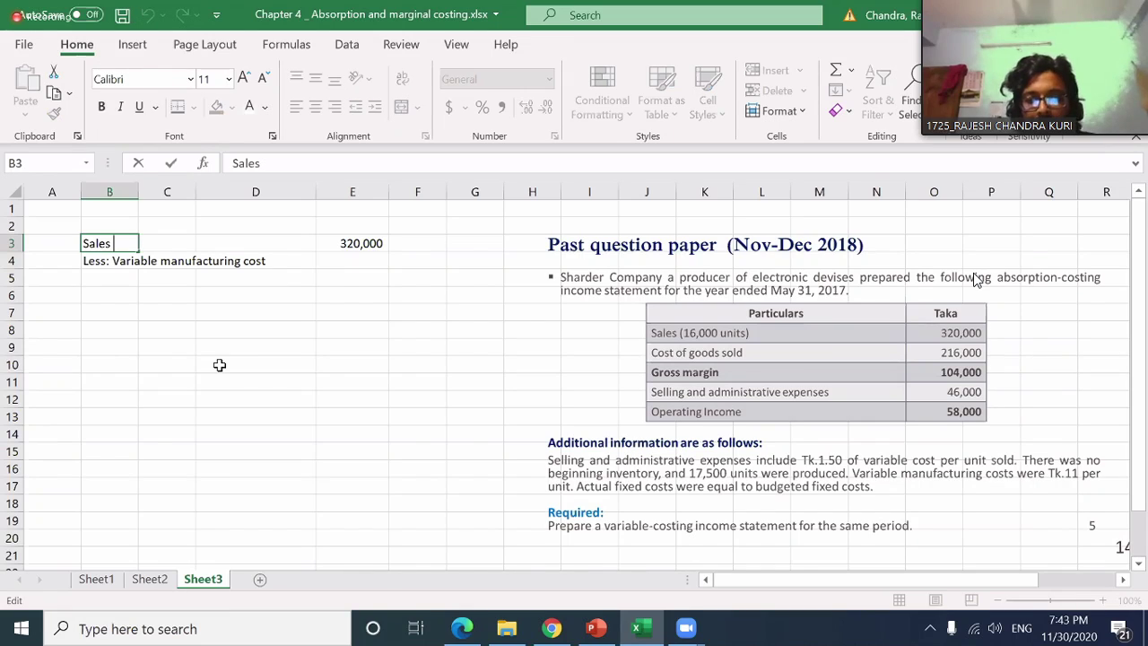
type("(16")
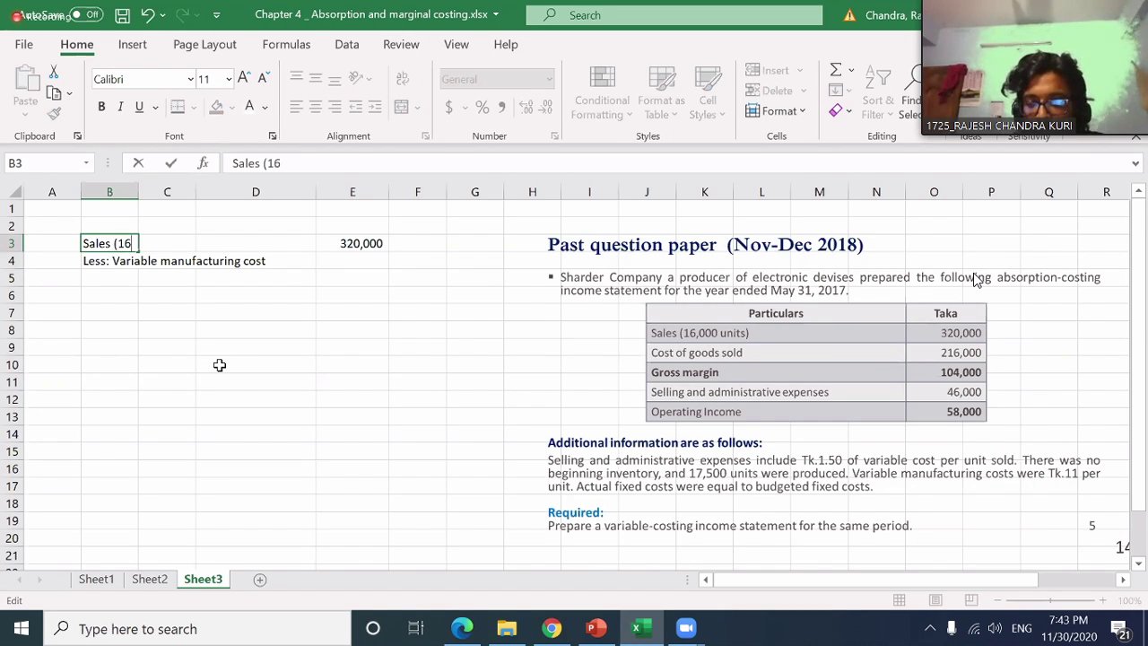
type(",00")
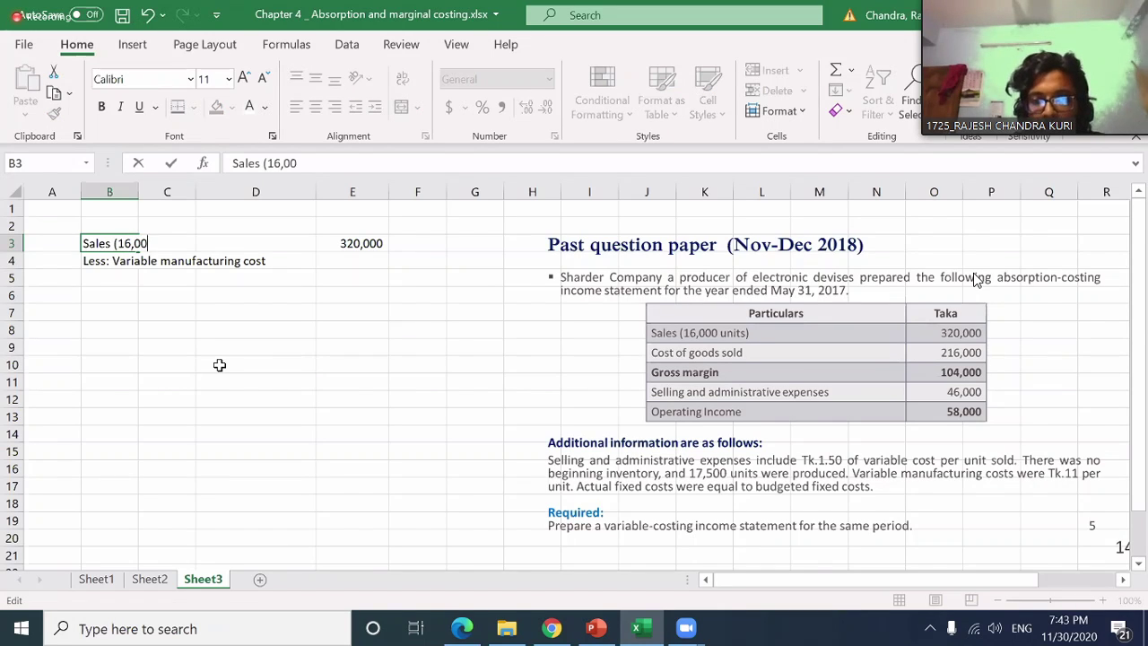
type("0 units)")
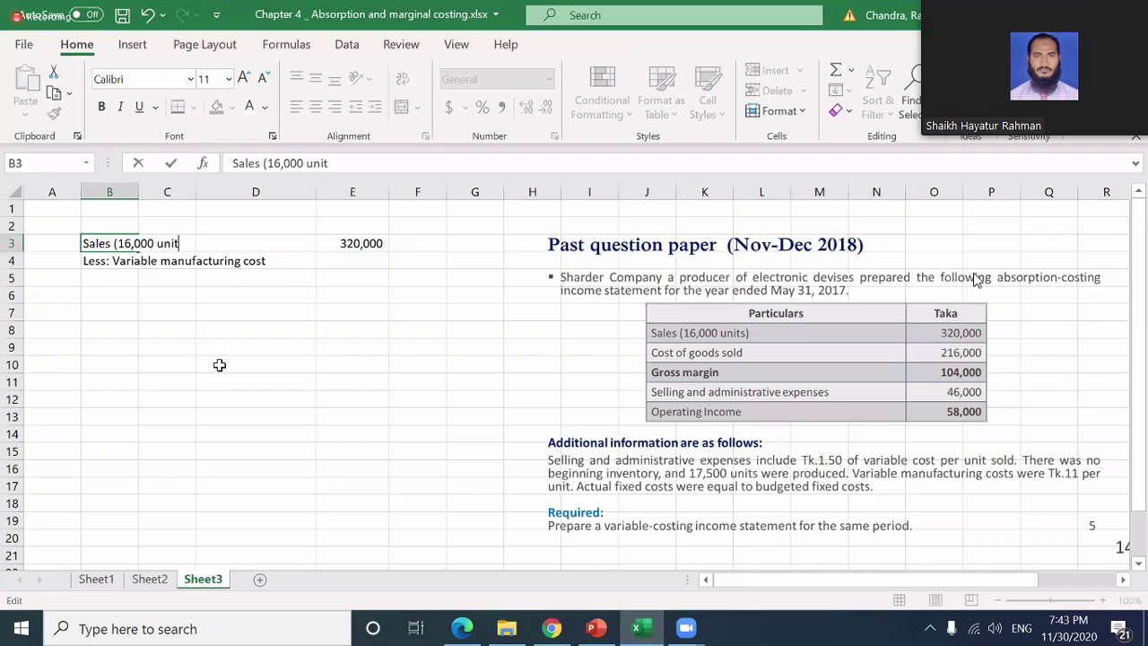
key("Return")
key("Return")
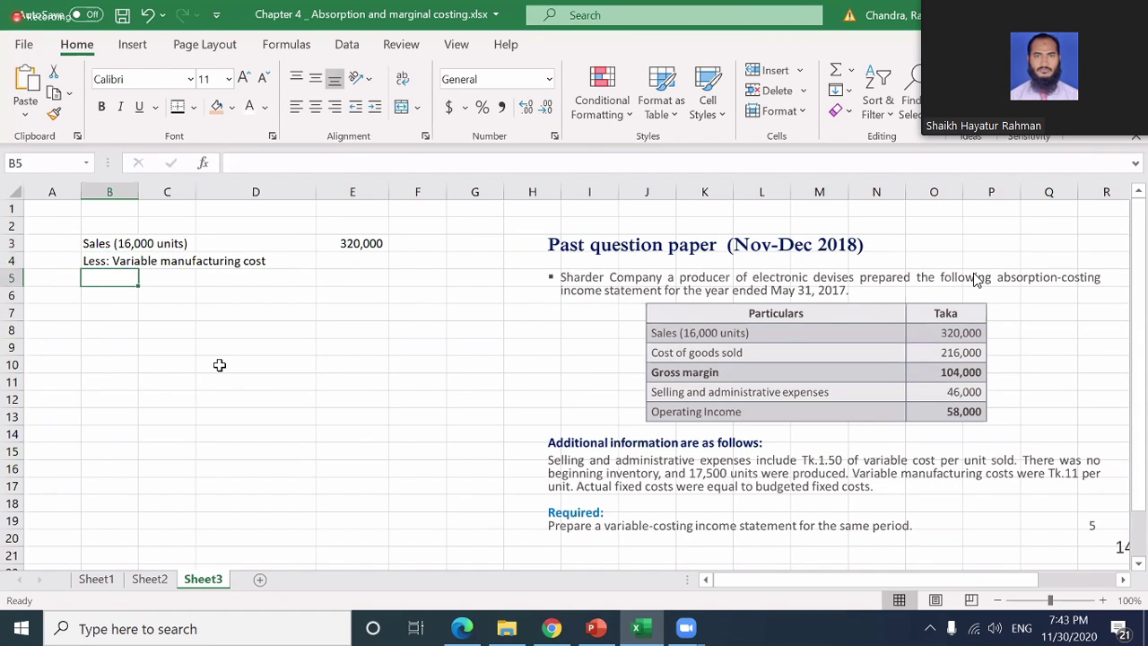
- Calculate the variable manufacturing cost of the units sold in E4 with =11*16000
key("Up")
key("Right")
key("Right")
key("Right")
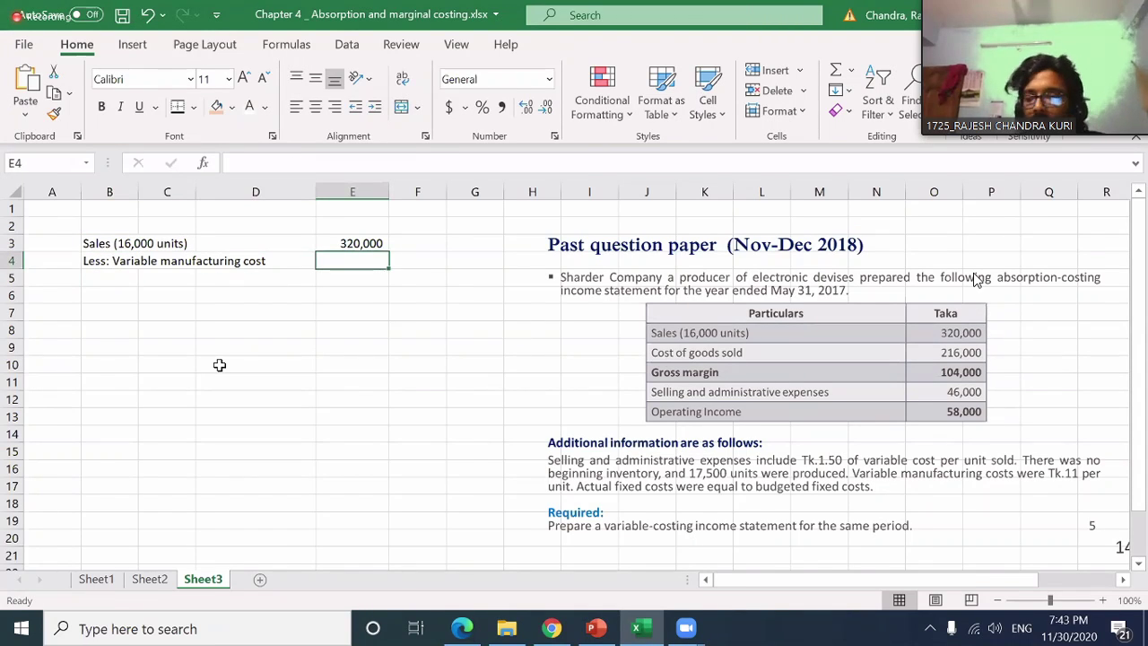
type("=")
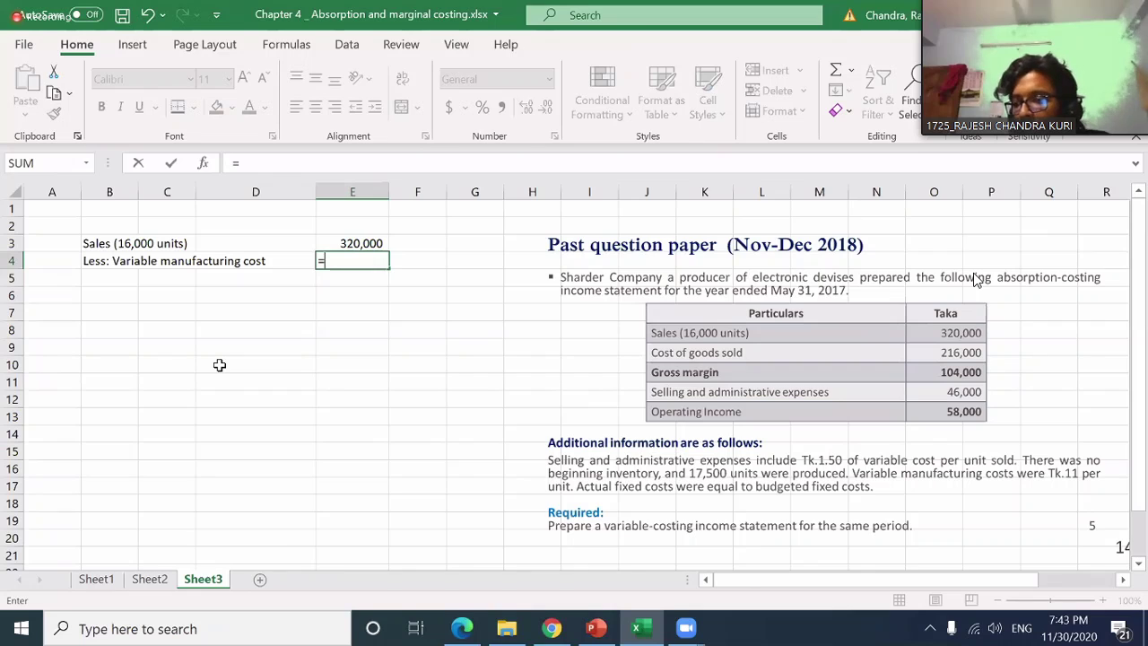
type("11")
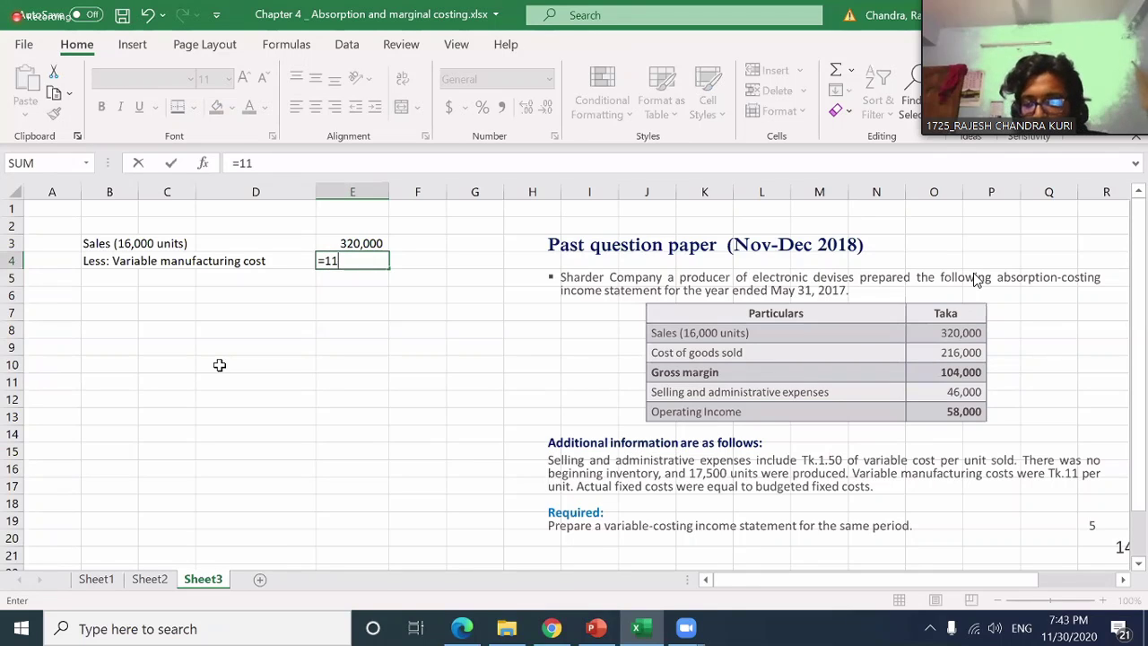
type("*16")
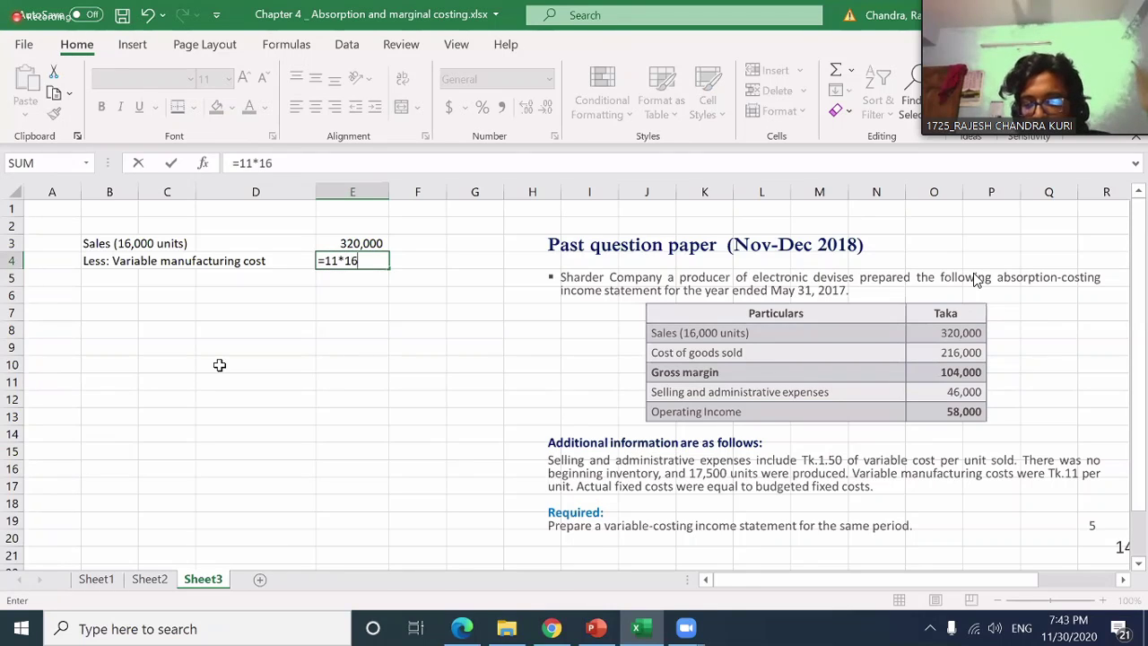
type("000")
key("ctrl+Return")
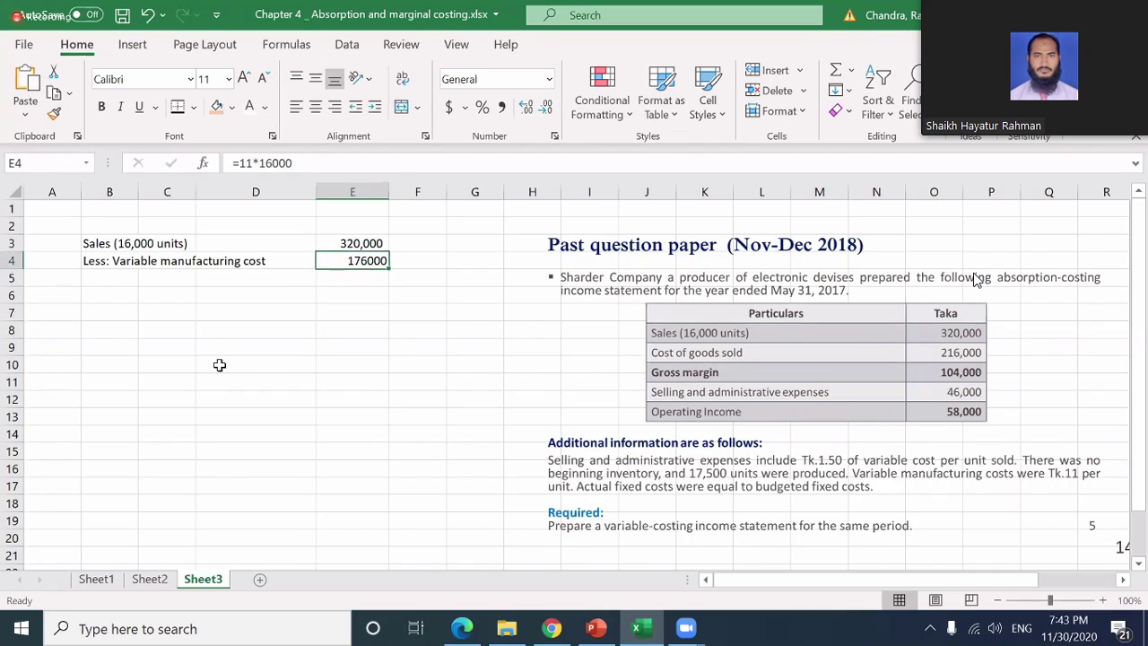
- Make the variable manufacturing cost in E4 a deduction by changing its formula to =-11*16000
key("F2")
key("Left")
key("Left")
key("Left")
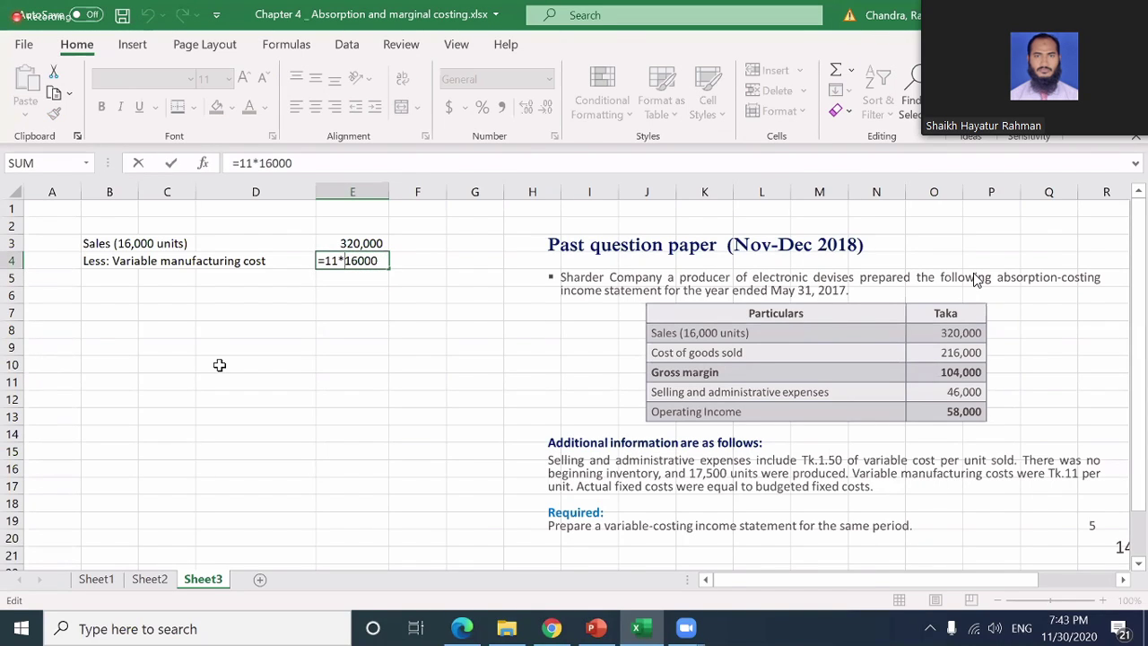
type("-")
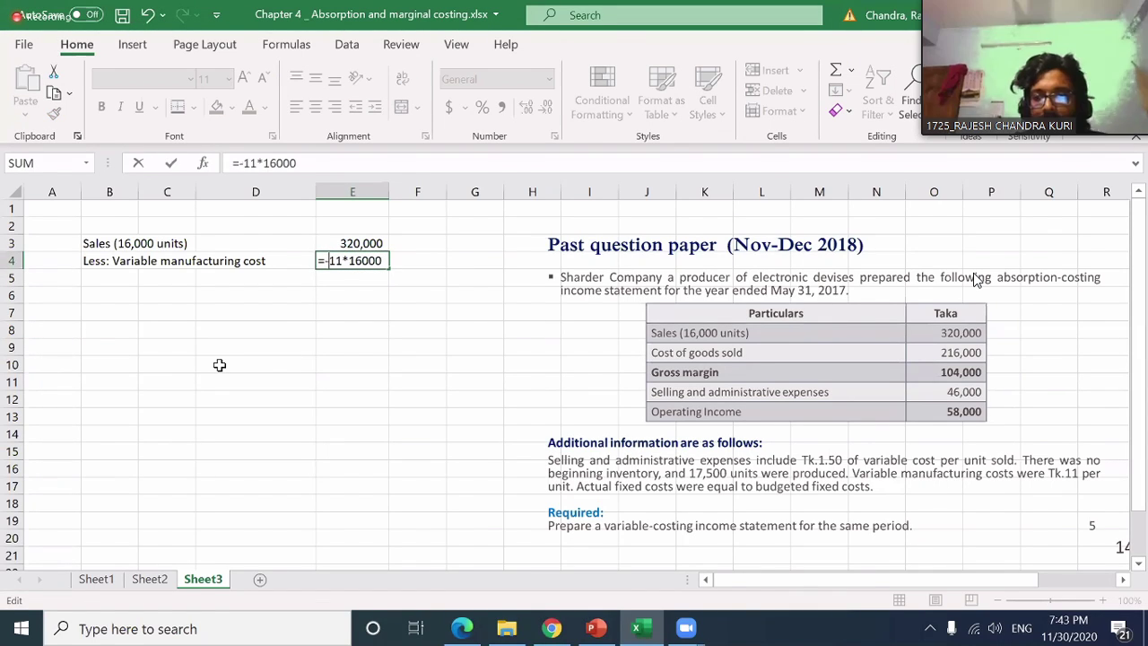
key("Return")
- Enter the label "Variable selling and admin" in B5, indented with leading spaces under the variable manufacturing cost text
key("Left")
key("Left")
key("Left")
key("shift+Right")
key("shift+Right")
key("shift+Right")
key("shift+Right")
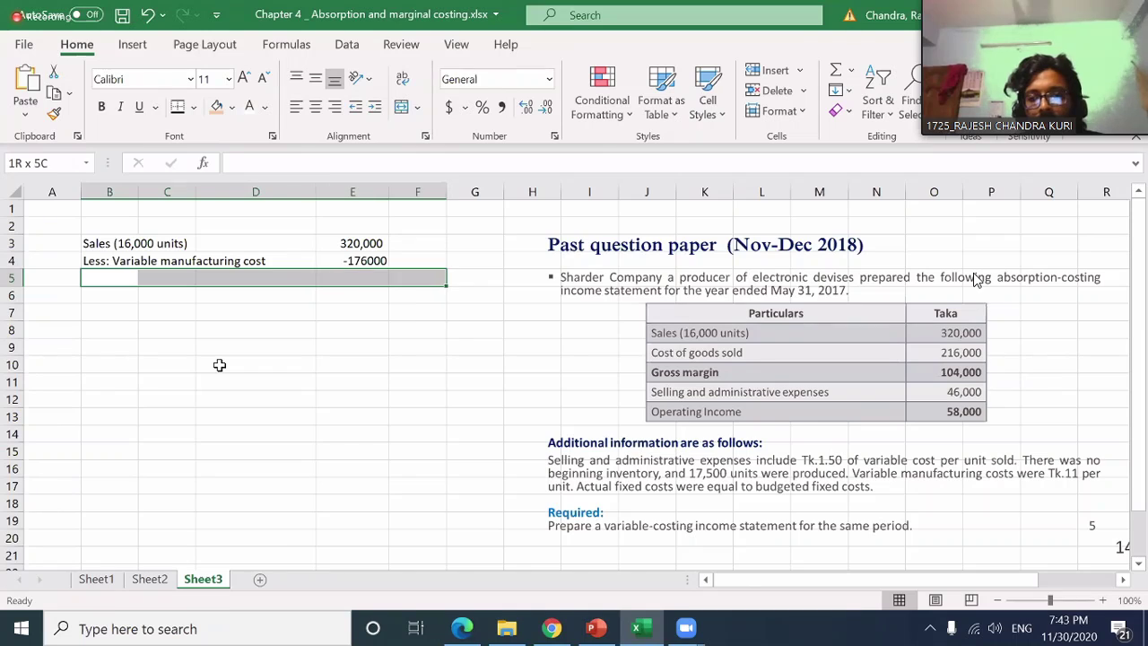
key("Home")
key("Right")
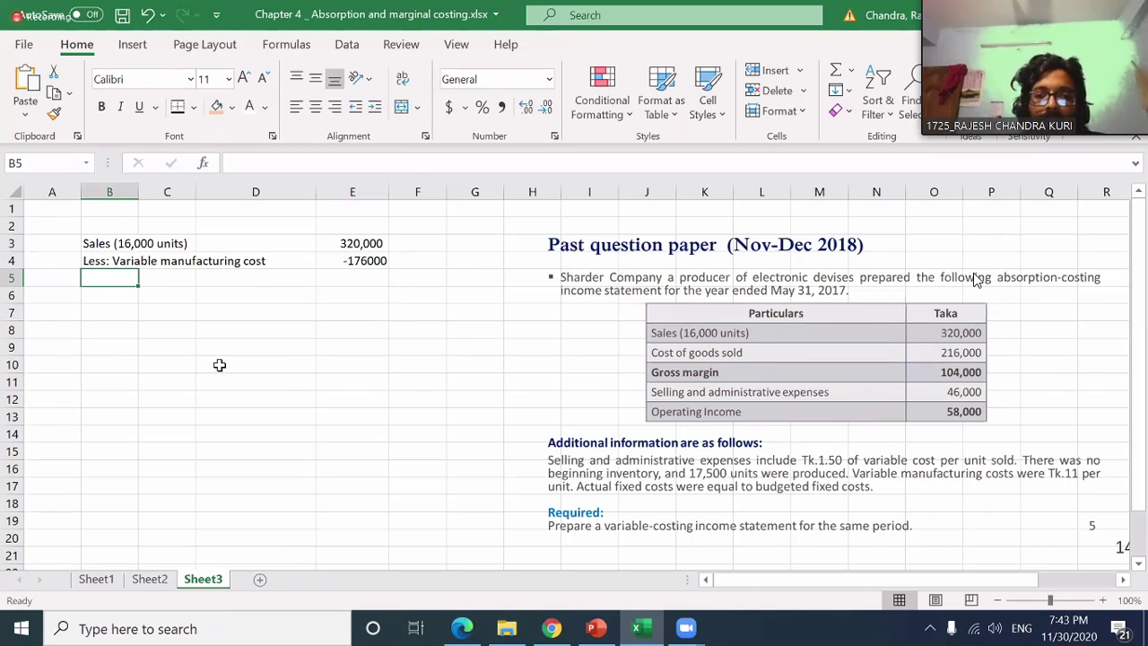
key("Up")
key("Down")
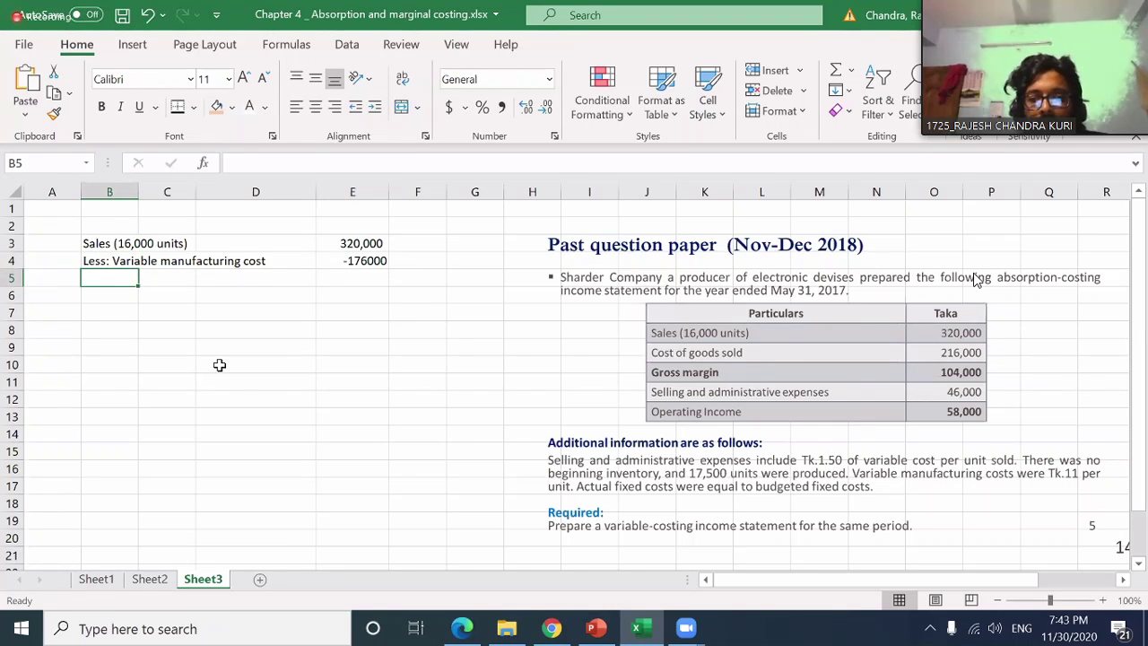
key("F2")
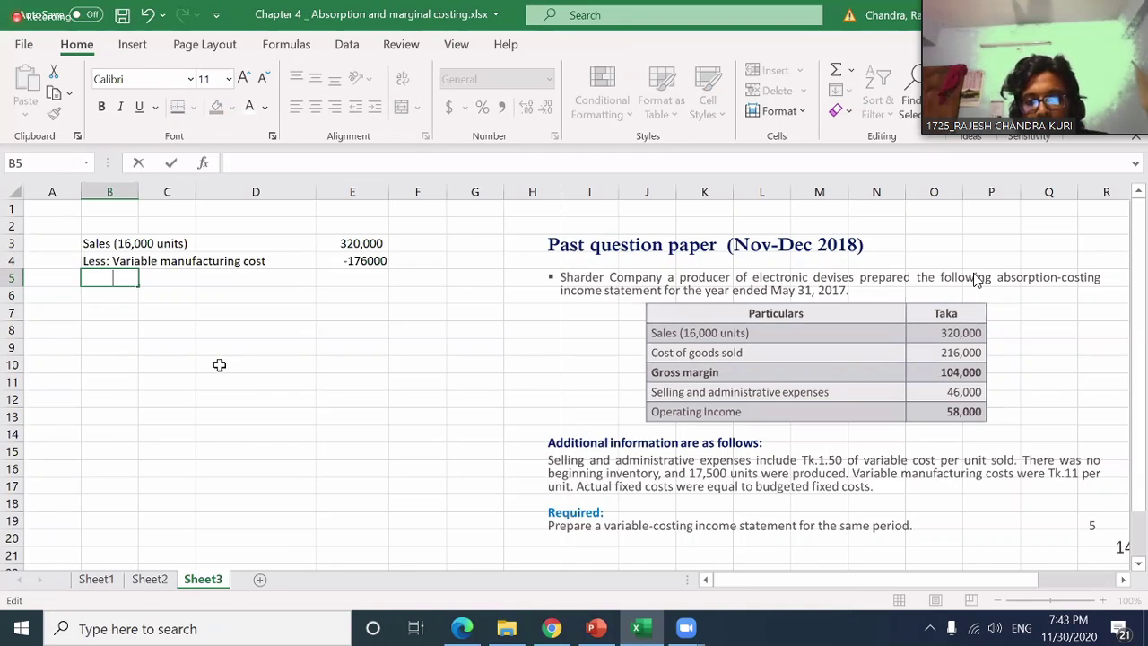
type("Variable ")
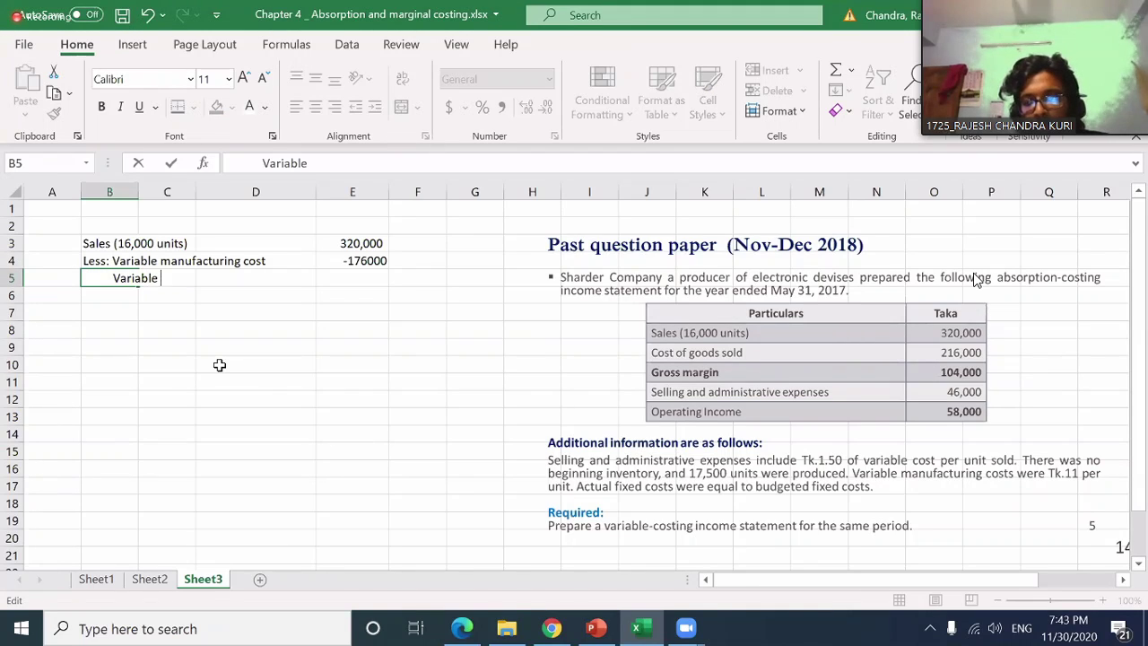
type("selling and")
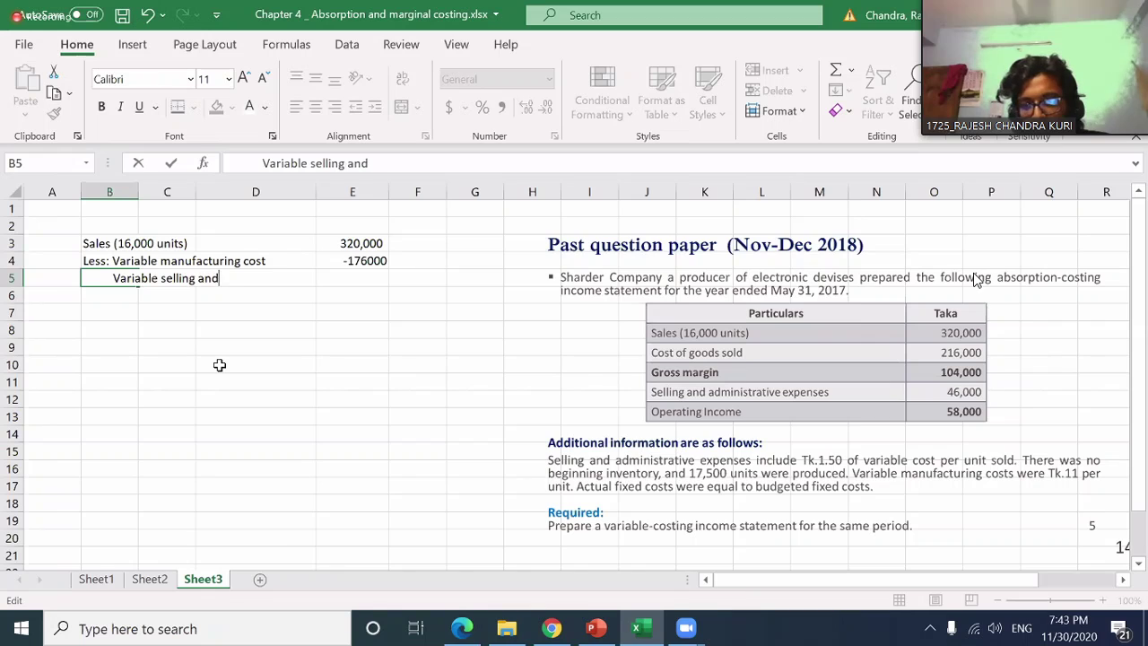
type(" admin")
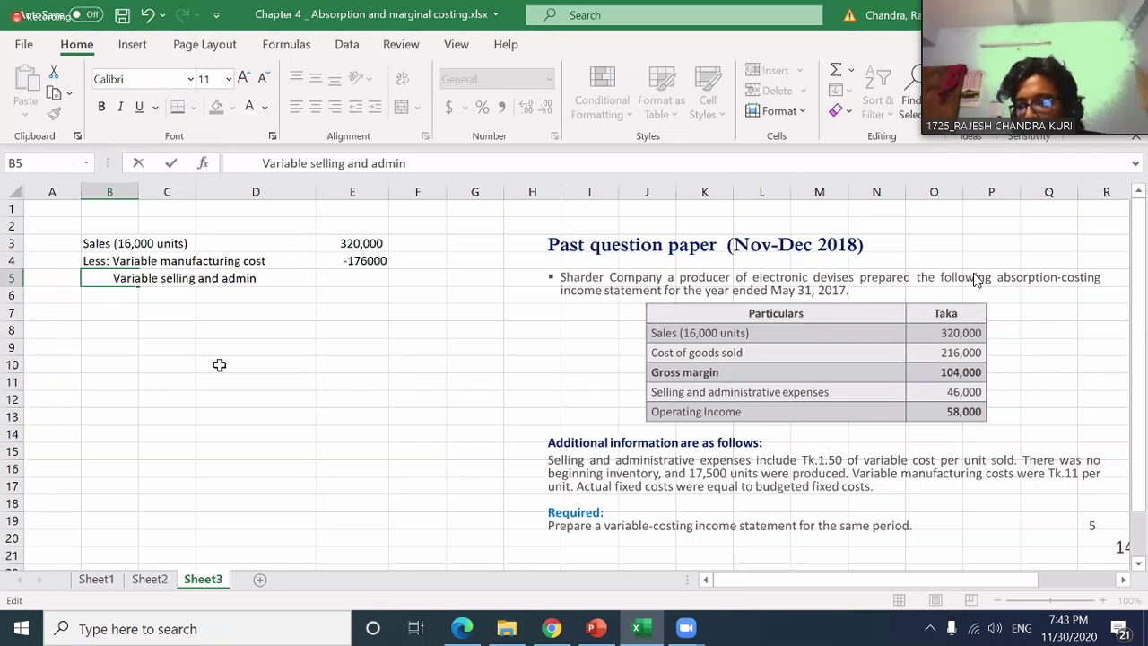
- Calculate the variable selling and admin cost of the units sold in E5 with =1.5*16000
key("Tab")
key("Tab")
key("Tab")
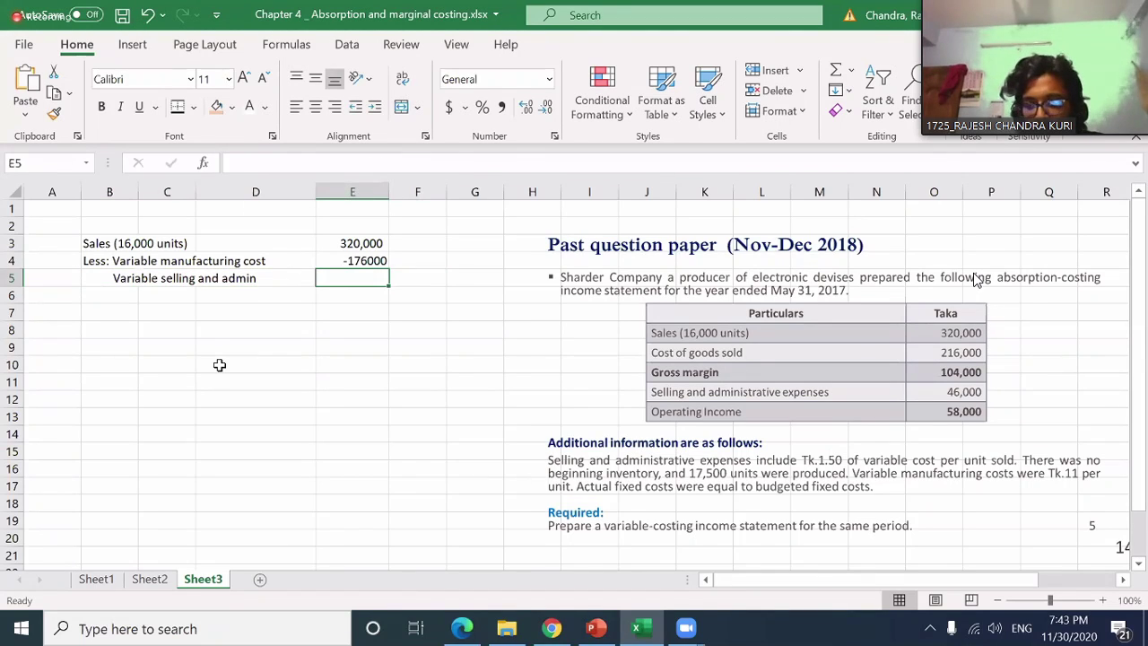
type("=1.5")
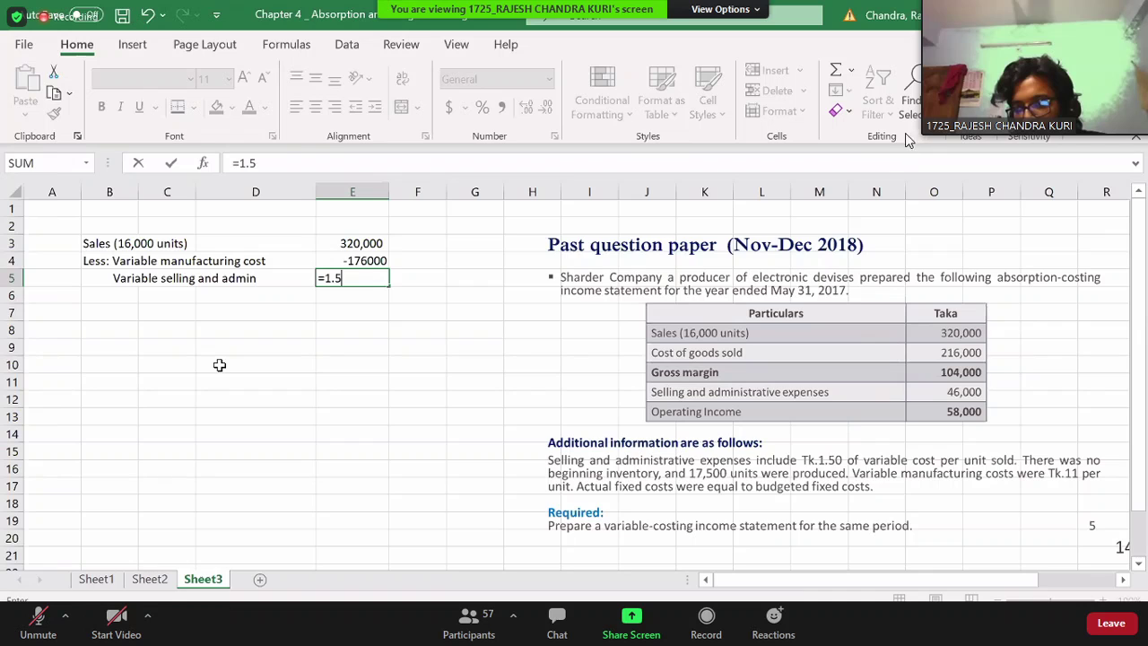
left_click_drag(924, 137, 855, 172)
type("*")
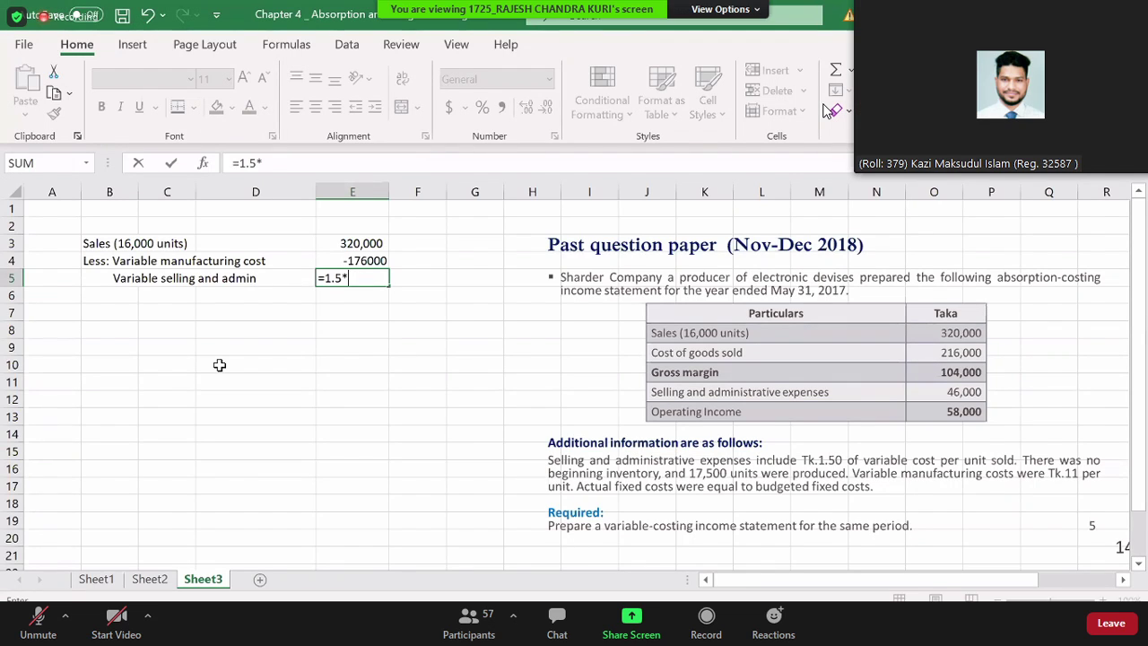
type("16000")
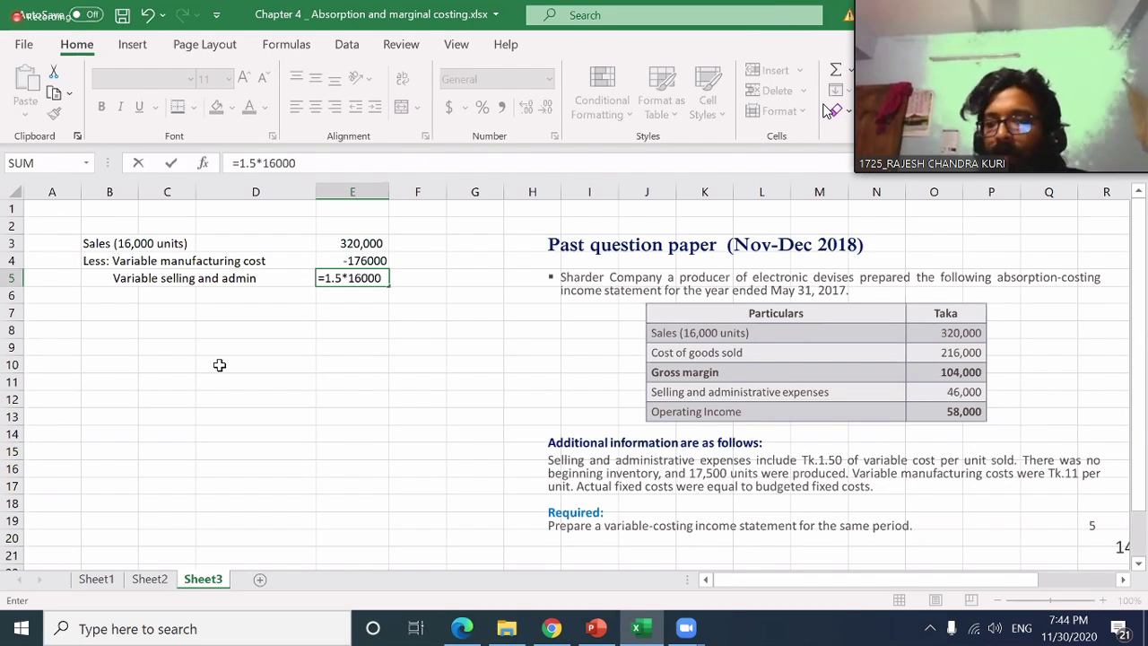
key("Return")
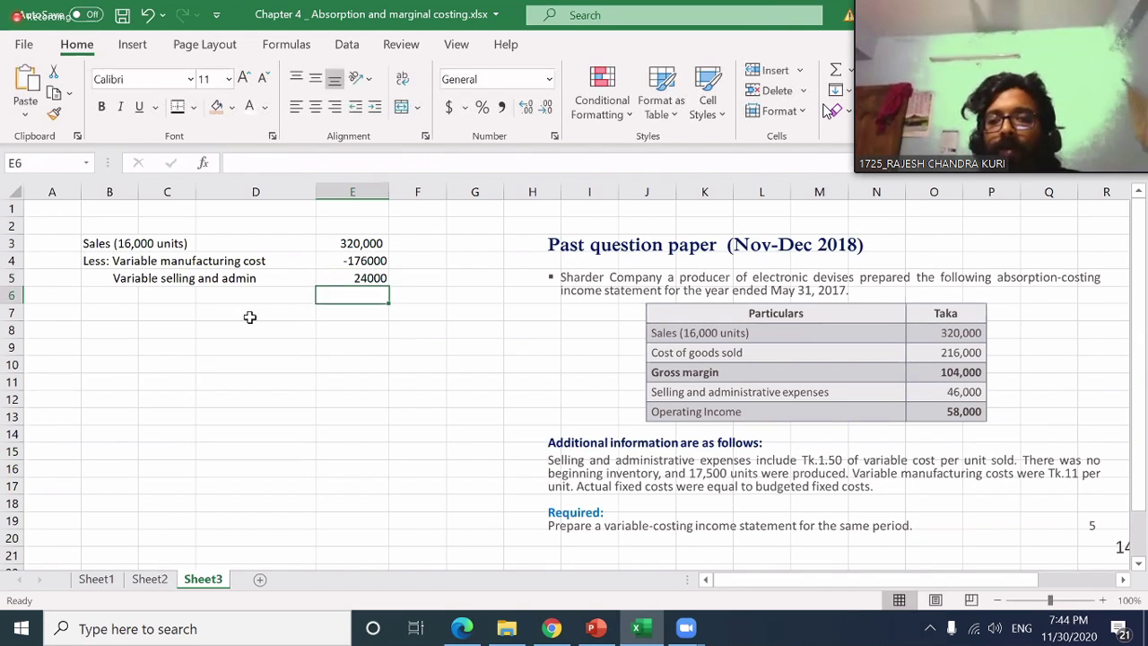
- Make the variable selling and admin cost in E5 a deduction by changing its formula to =-1.5*16000
left_click(327, 279)
double_click(327, 279)
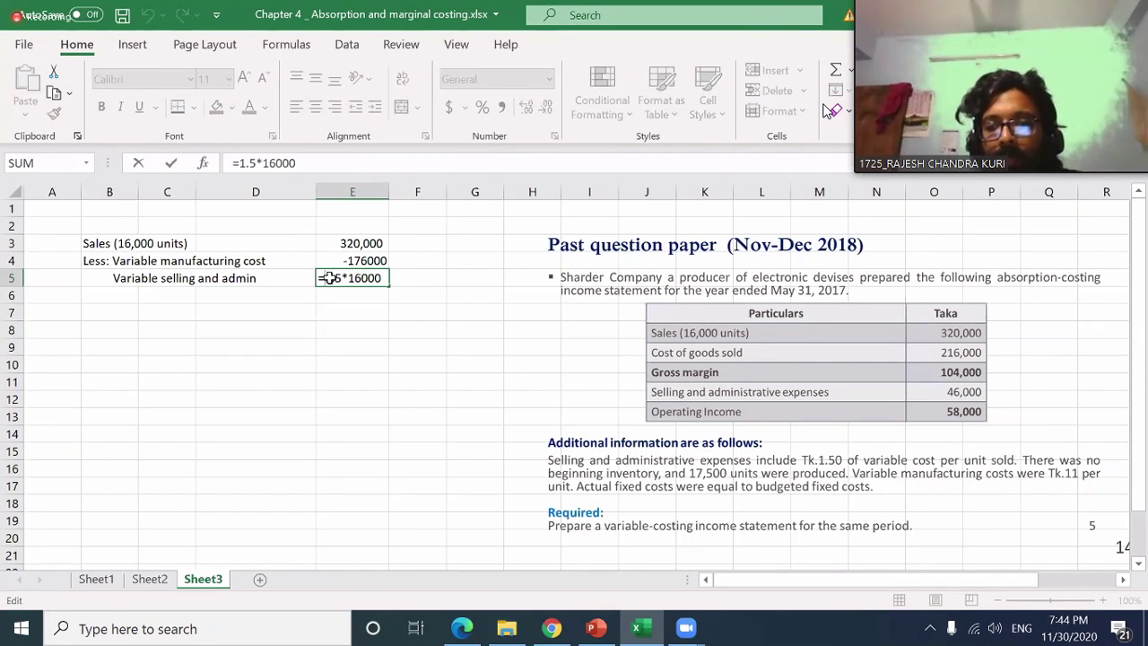
type("-")
key("ctrl+Return")
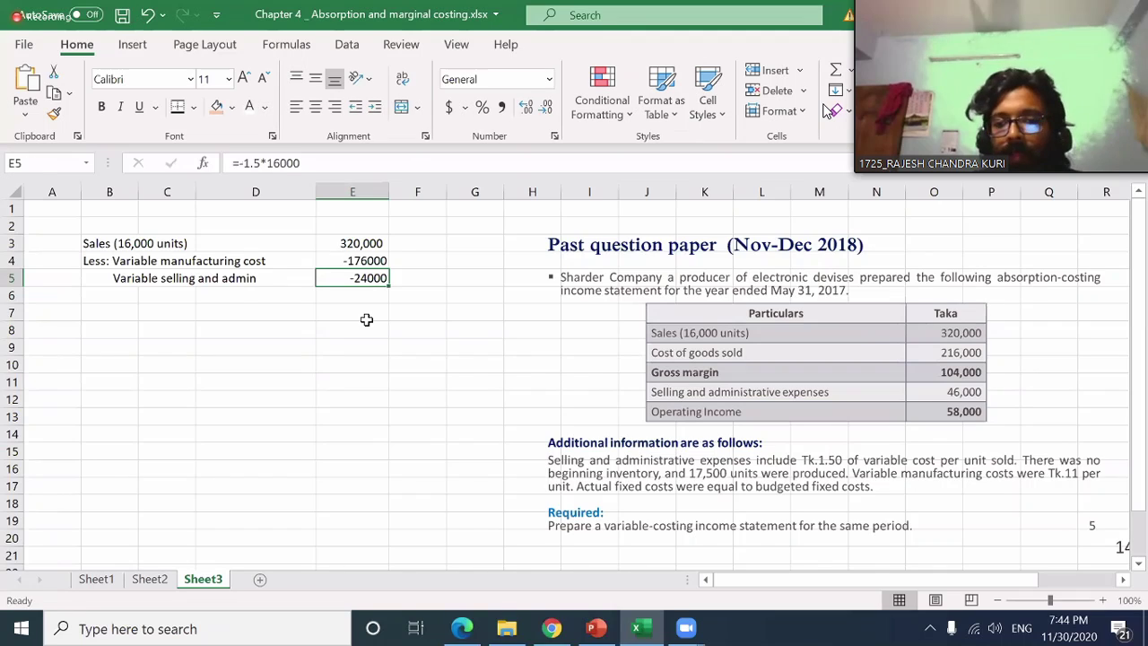
- Format the two variable cost amounts in E4:E5 with the comma style and no decimals
key("Up")
key("Up")
key("Down")
key("shift+Down")
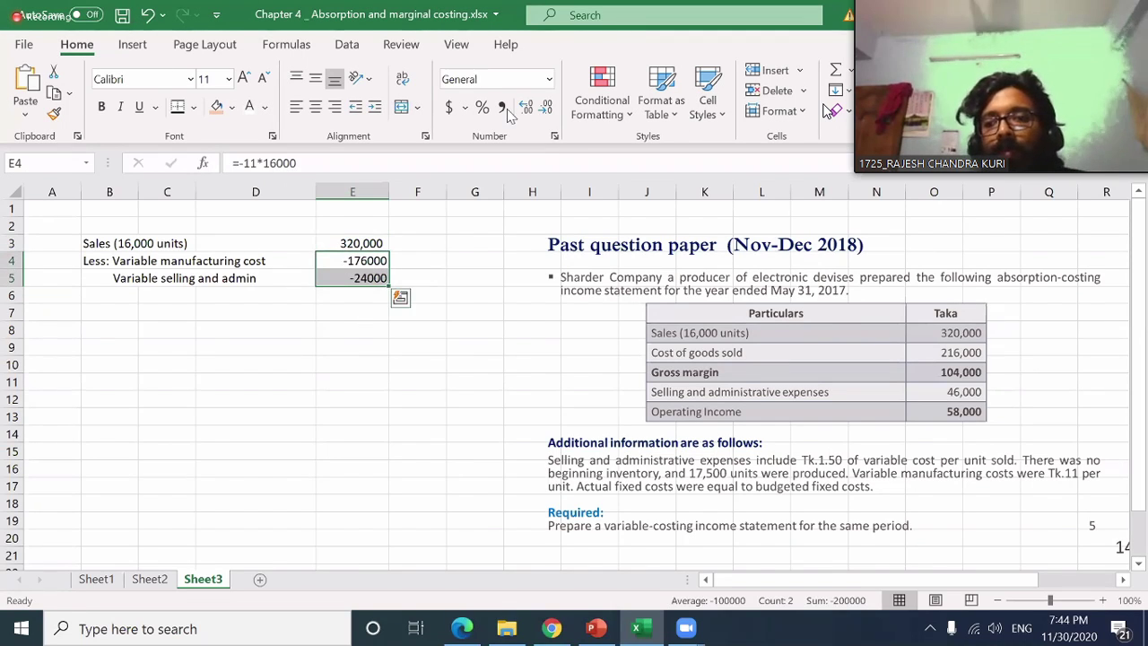
left_click(501, 107)
left_click(543, 107)
left_click(542, 107)
left_click(216, 377)
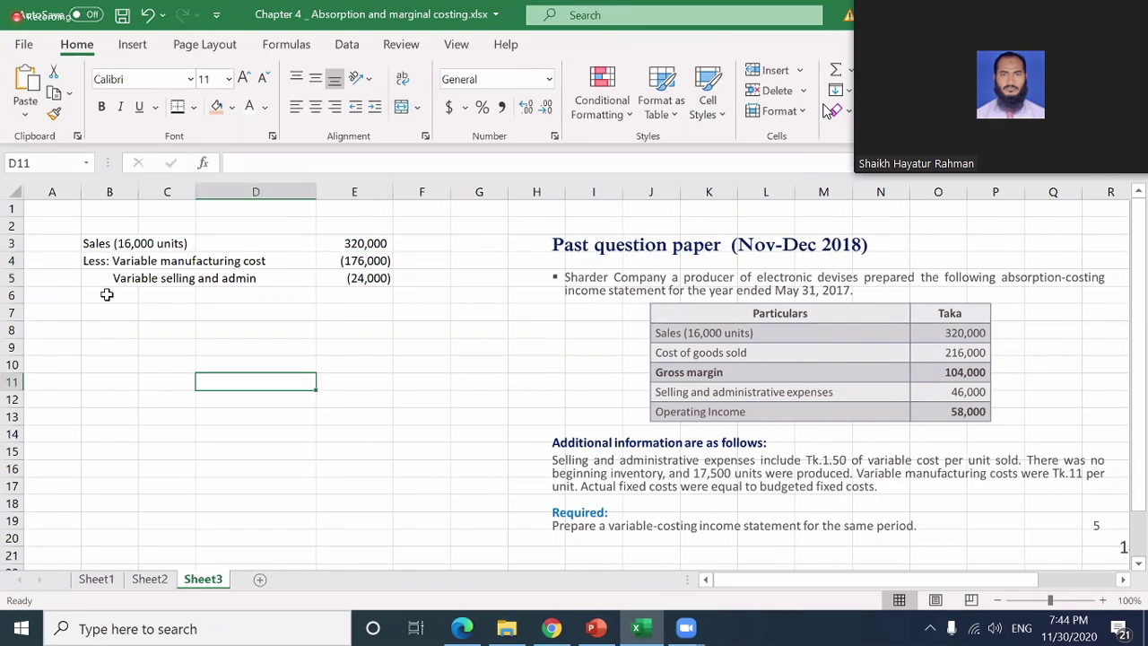
- Add a bottom border across B5:E5 beneath the variable selling and admin row
left_click_drag(105, 294, 313, 297)
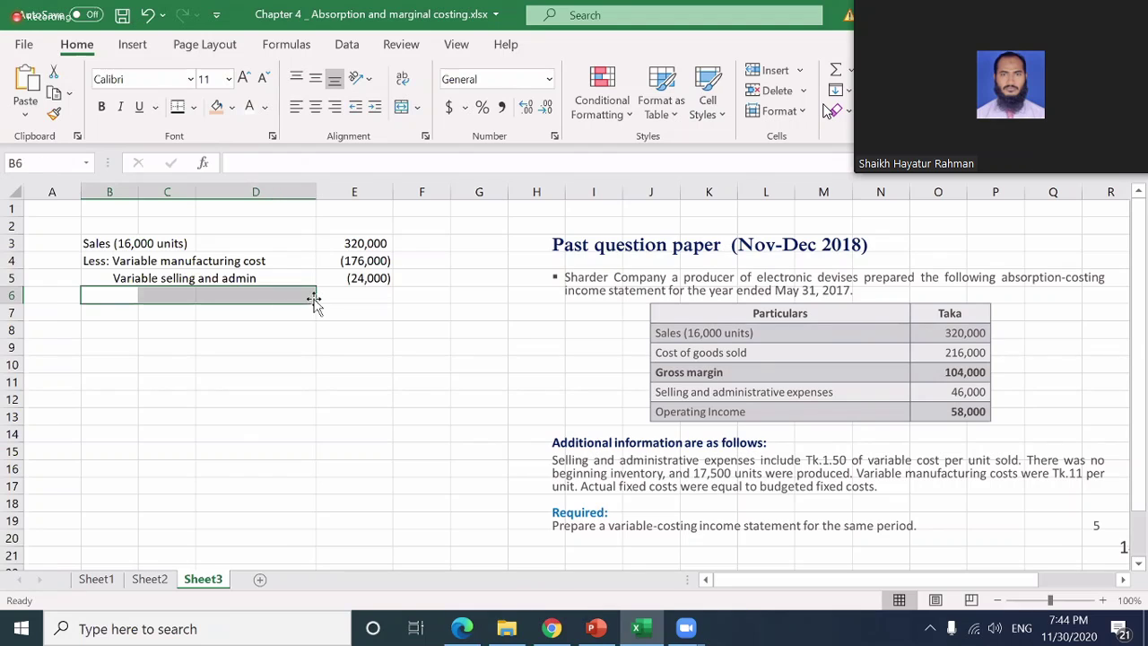
key("Up")
key("shift+Right")
key("shift+Right")
key("shift+Right")
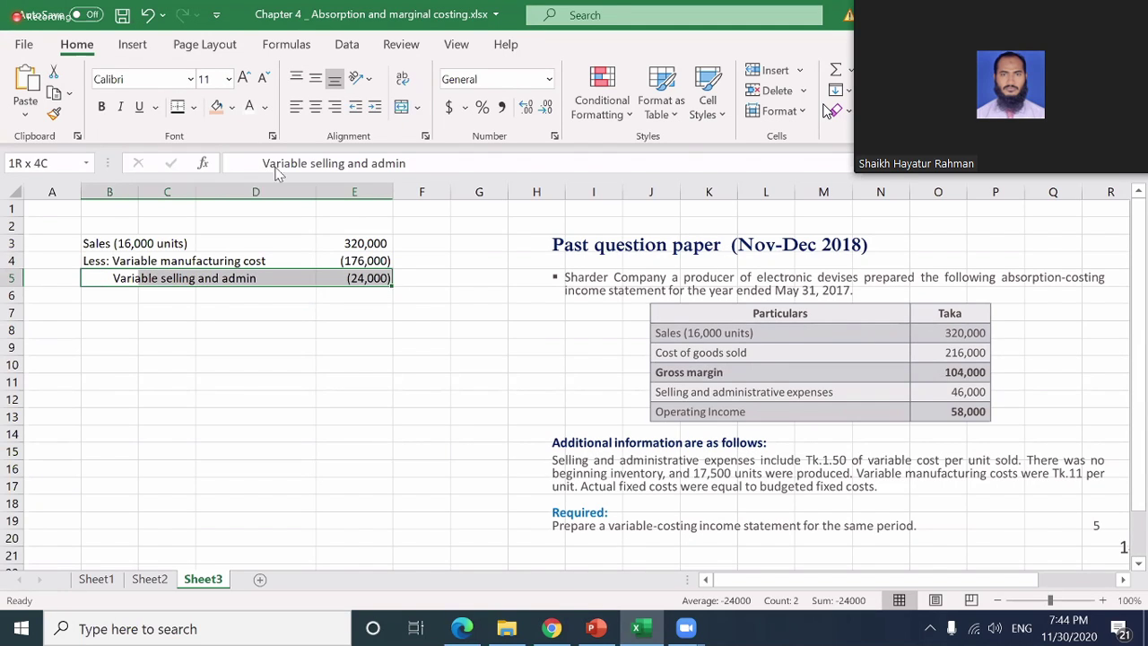
left_click(193, 106)
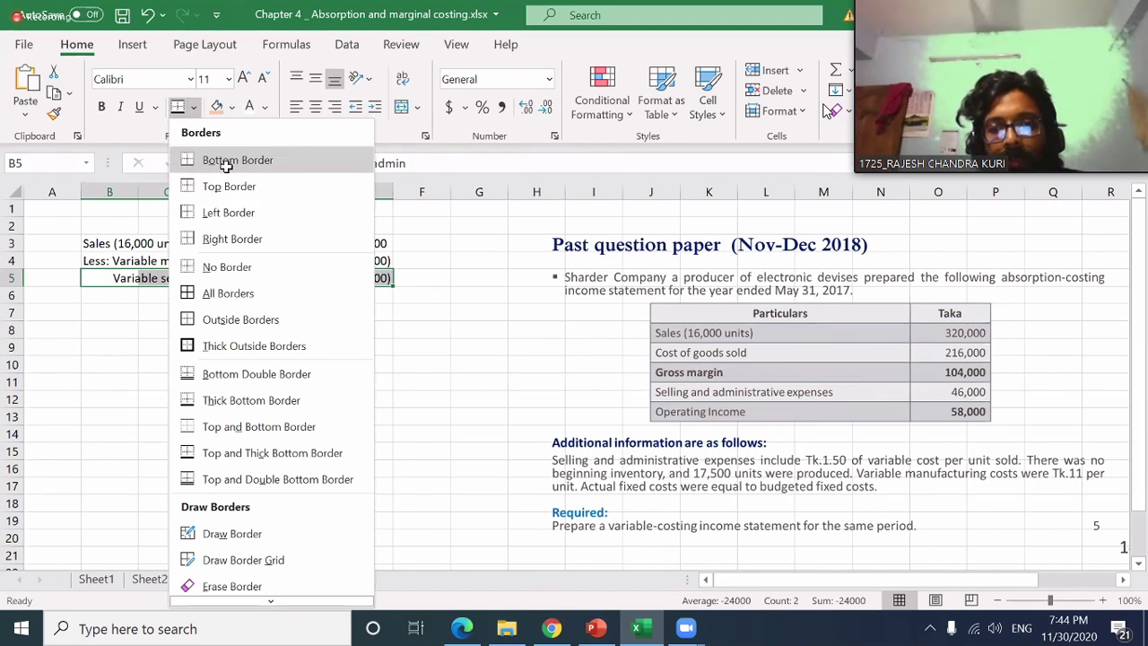
left_click(225, 162)
left_click(245, 330)
- Total sales and the variable cost deductions in E6 with =SUM(E3:E5)
left_click(361, 297)
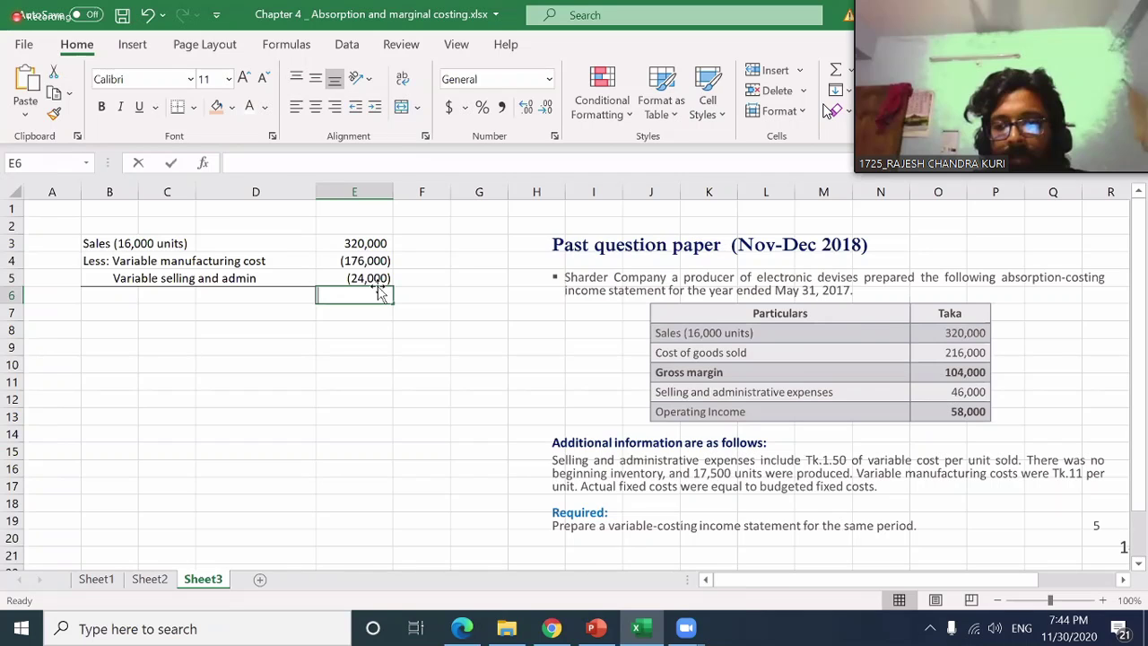
type("=Sum(E3:E5)")
key("ctrl+Return")
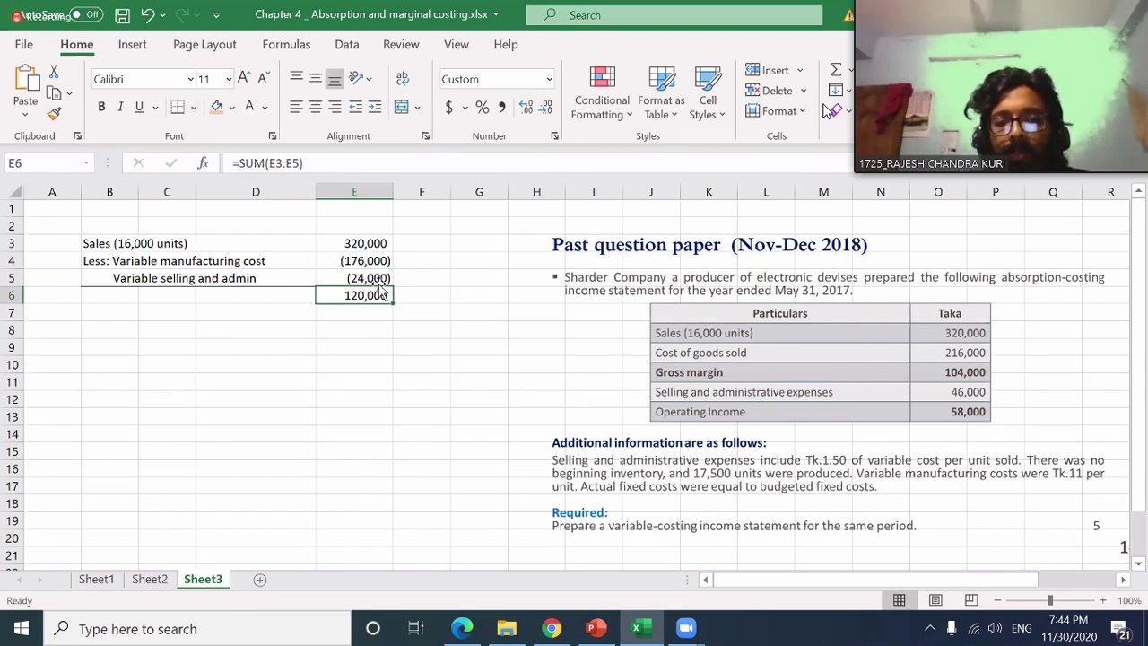
- Label the subtotal row "Contribution margin" in B6
key("Left")
key("Left")
key("Left")
type("Contribution")
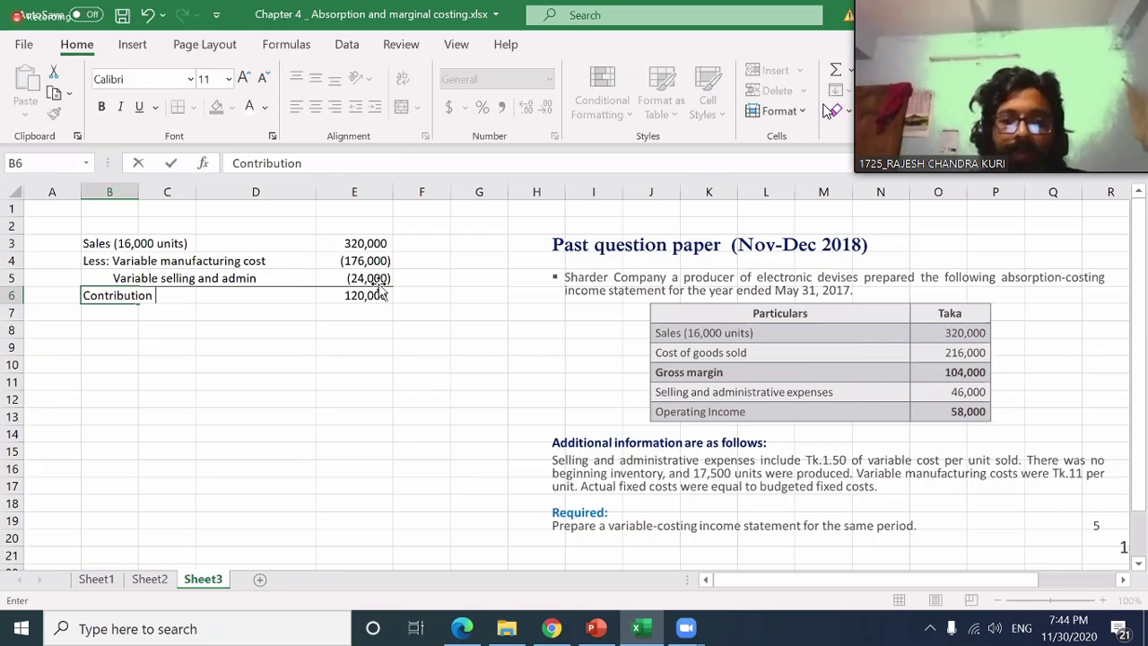
type(" margin")
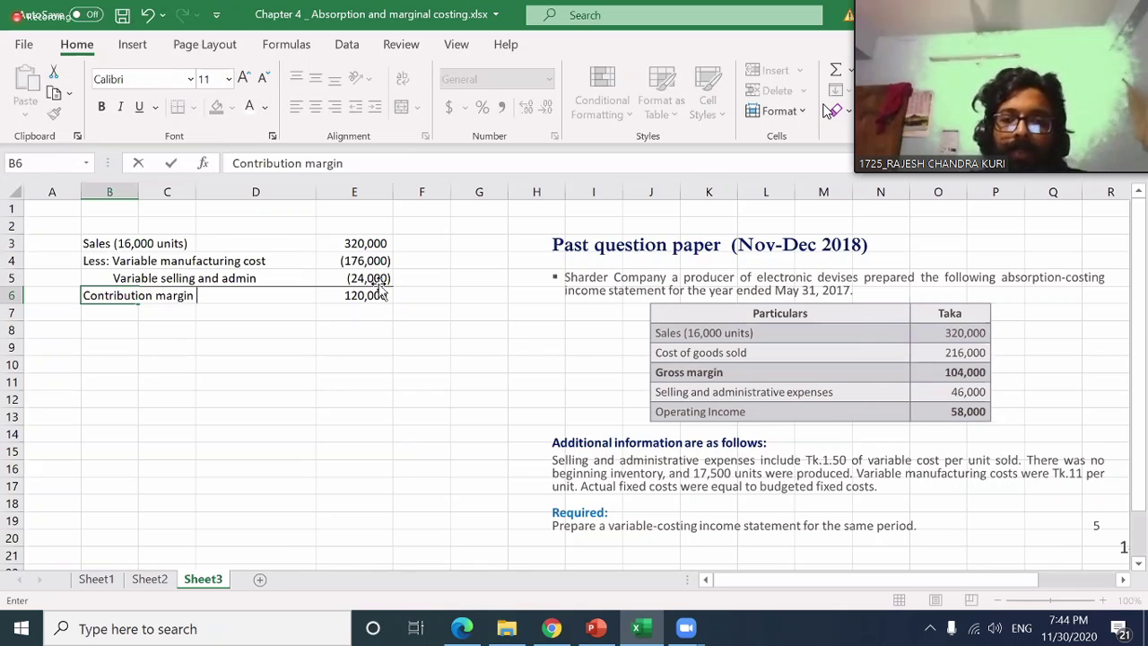
key("Return")
key("Down")
key("Up")
key("Up")
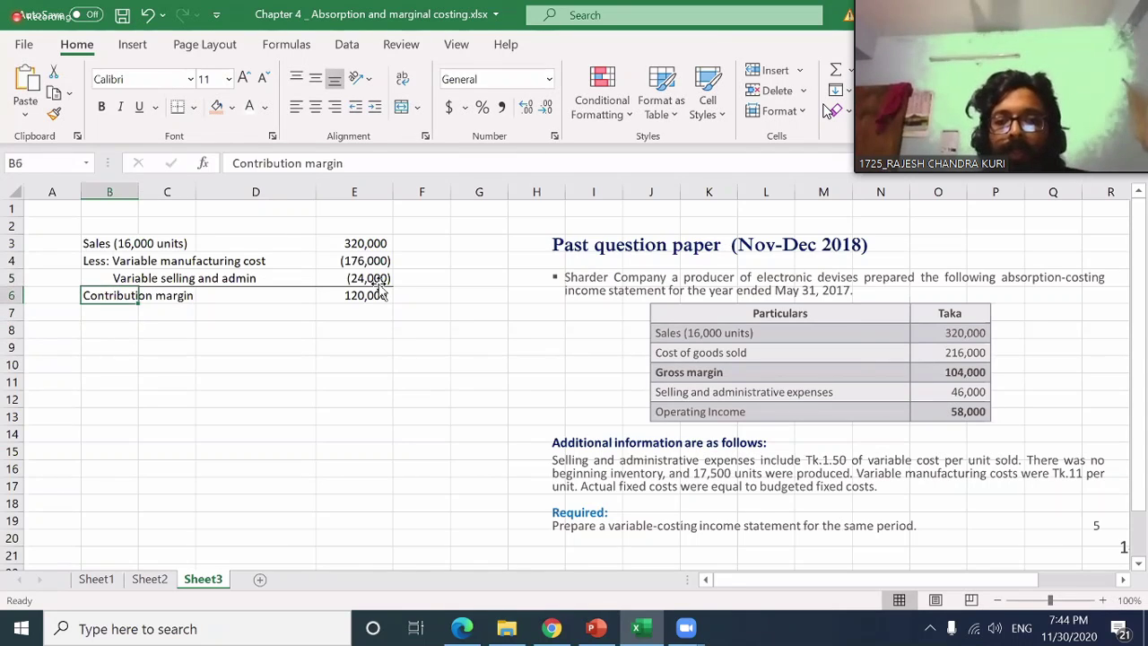
- Enter the label "Less: Variable manufacturing cost" in B7 below the contribution margin
key("Right")
key("Right")
key("Right")
key("Right")
key("Down")
key("Left")
key("Left")
key("Left")
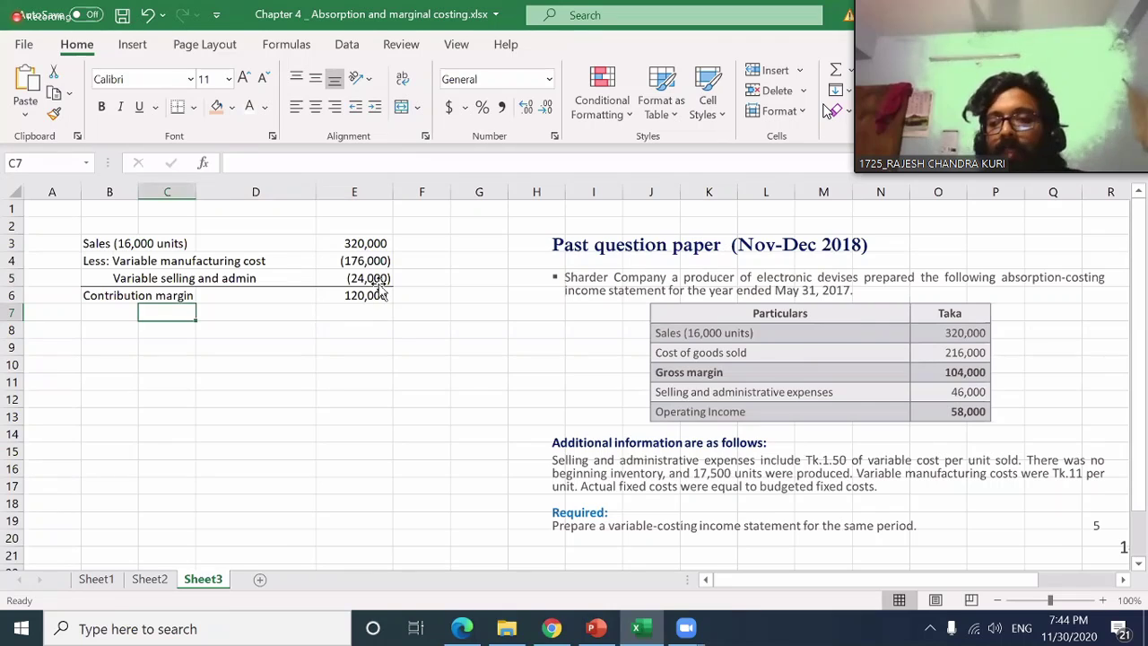
key("Left")
type("Less")
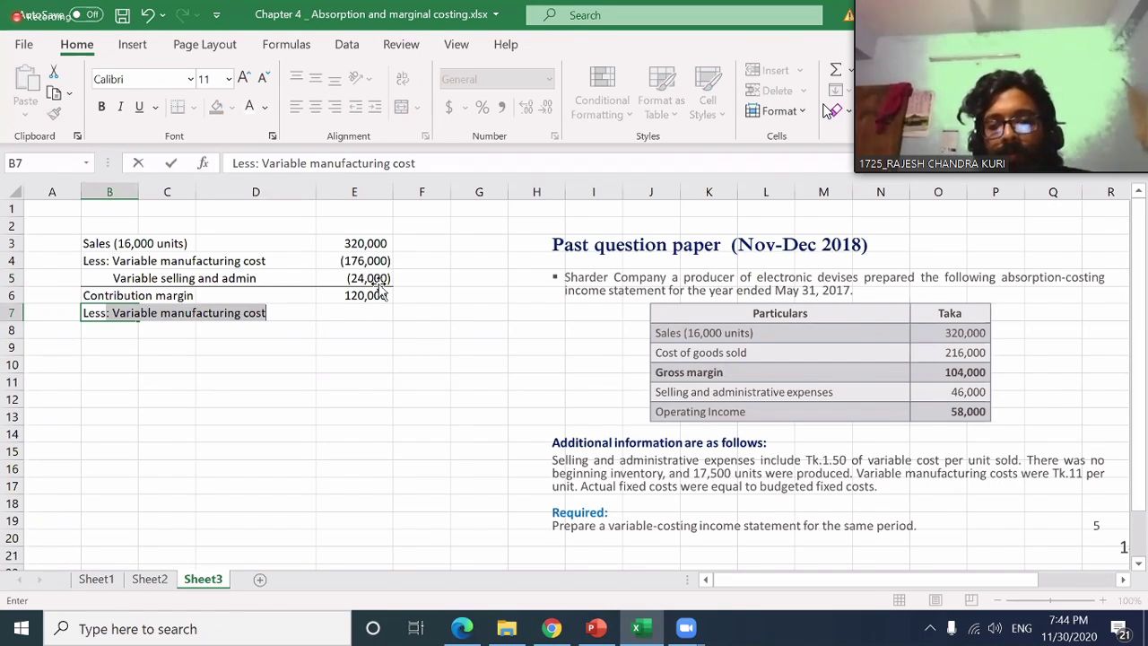
key("BackSpace")
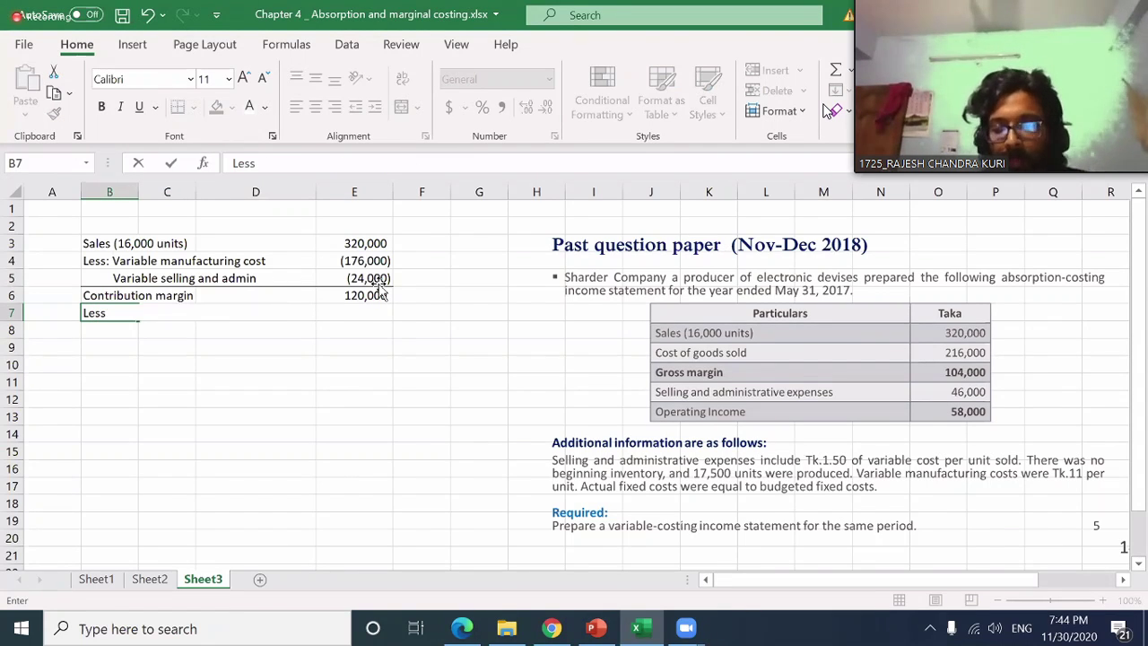
type(": Variable manufacturing cost")
key("F2")
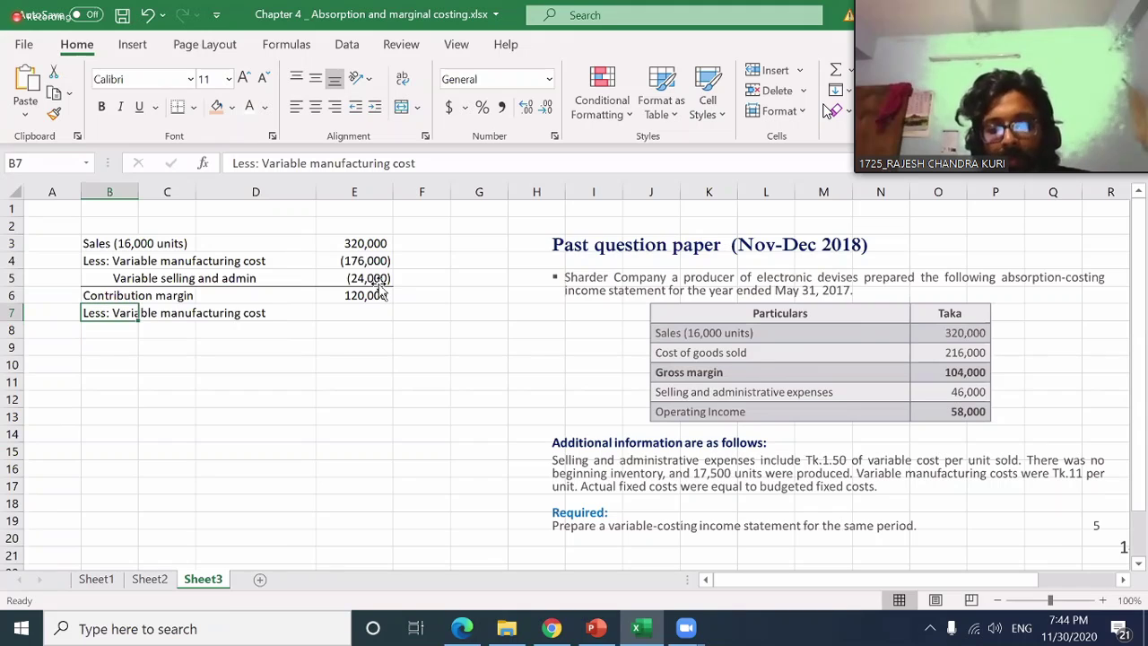
- Change the label in B7 to read "Less: Fxixed selling and admin cost", keeping the "Less:" prefix
key("BackSpace")
key("BackSpace")
key("BackSpace")
key("BackSpace")
key("BackSpace")
key("BackSpace")
key("BackSpace")
key("BackSpace")
key("BackSpace")
key("BackSpace")
key("BackSpace")
key("BackSpace")
key("BackSpace")
key("BackSpace")
key("BackSpace")
key("BackSpace")
key("BackSpace")
key("BackSpace")
key("BackSpace")
key("BackSpace")
key("BackSpace")
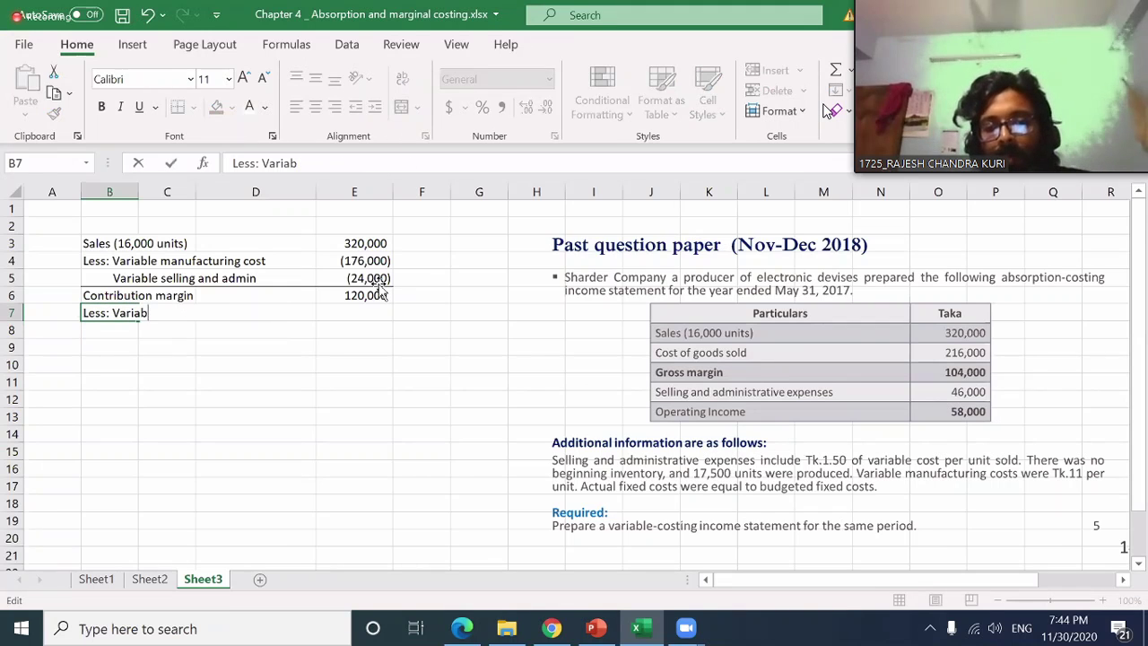
key("BackSpace")
key("BackSpace")
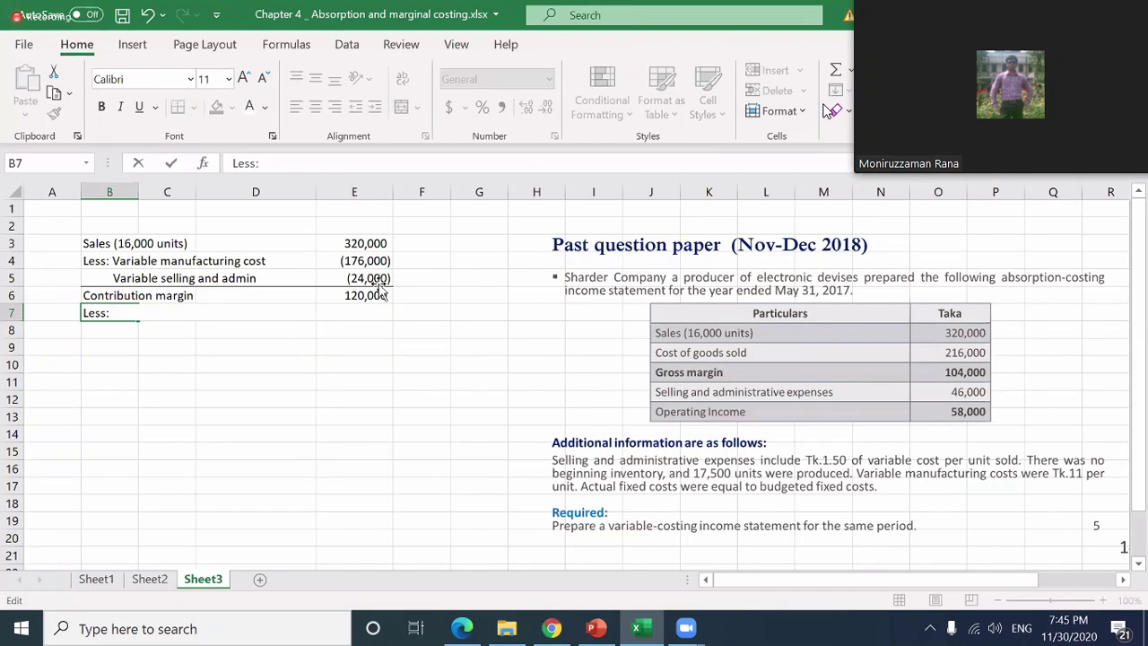
type("F")
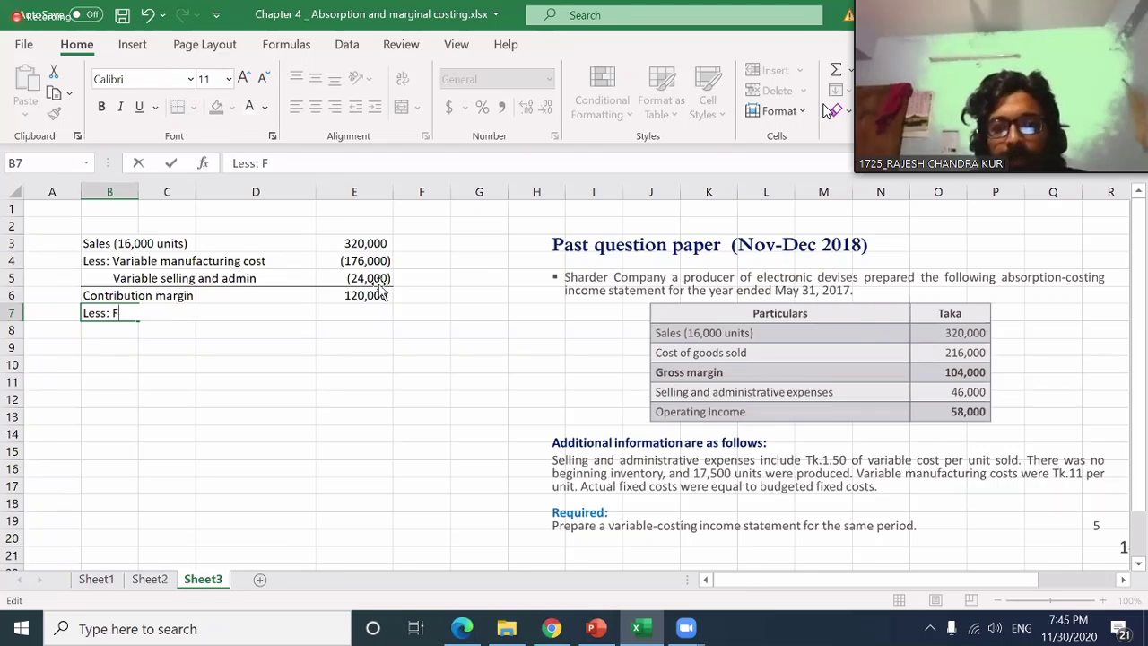
type("xi")
type("xed")
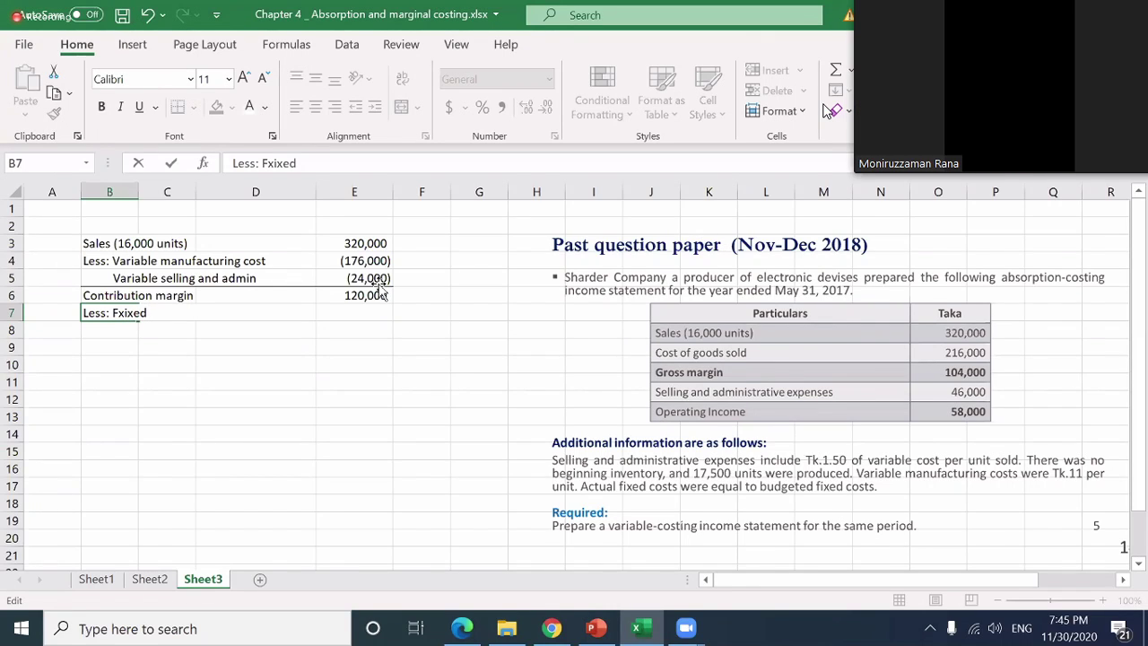
type(" selling")
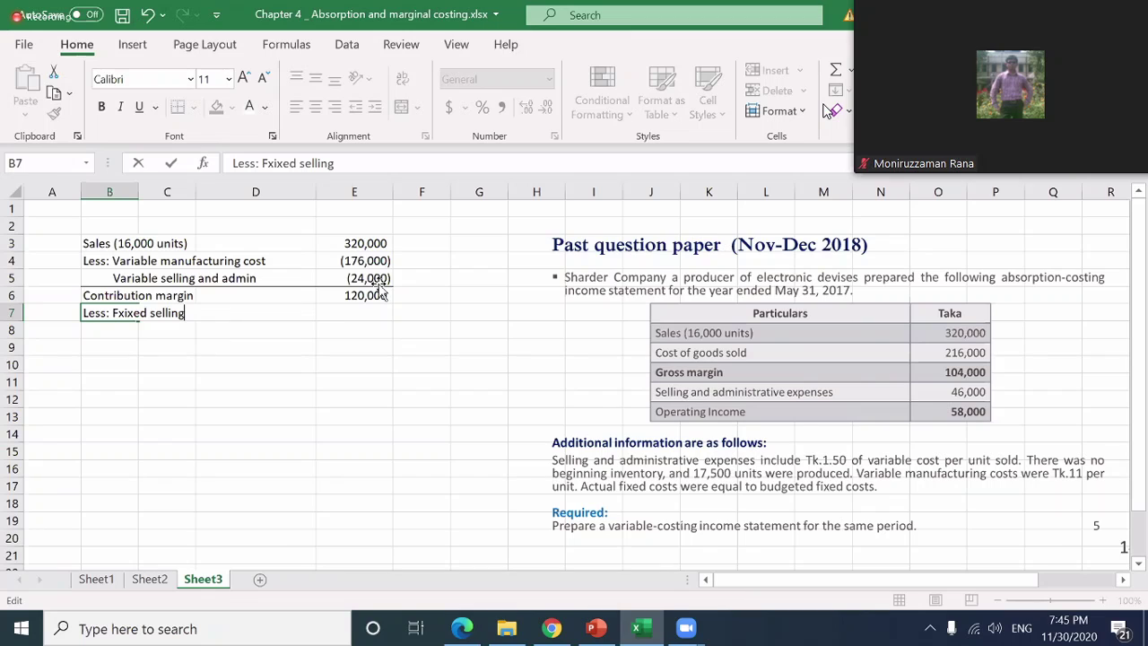
type(" and admin cos")
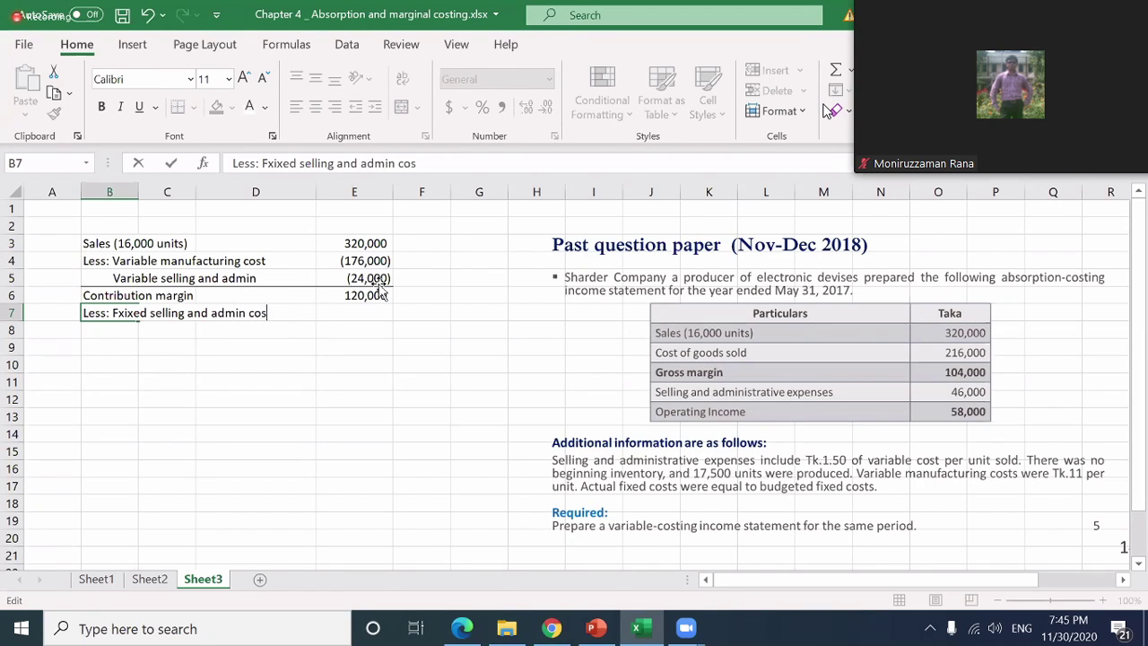
type("t")
key("ctrl+Return")
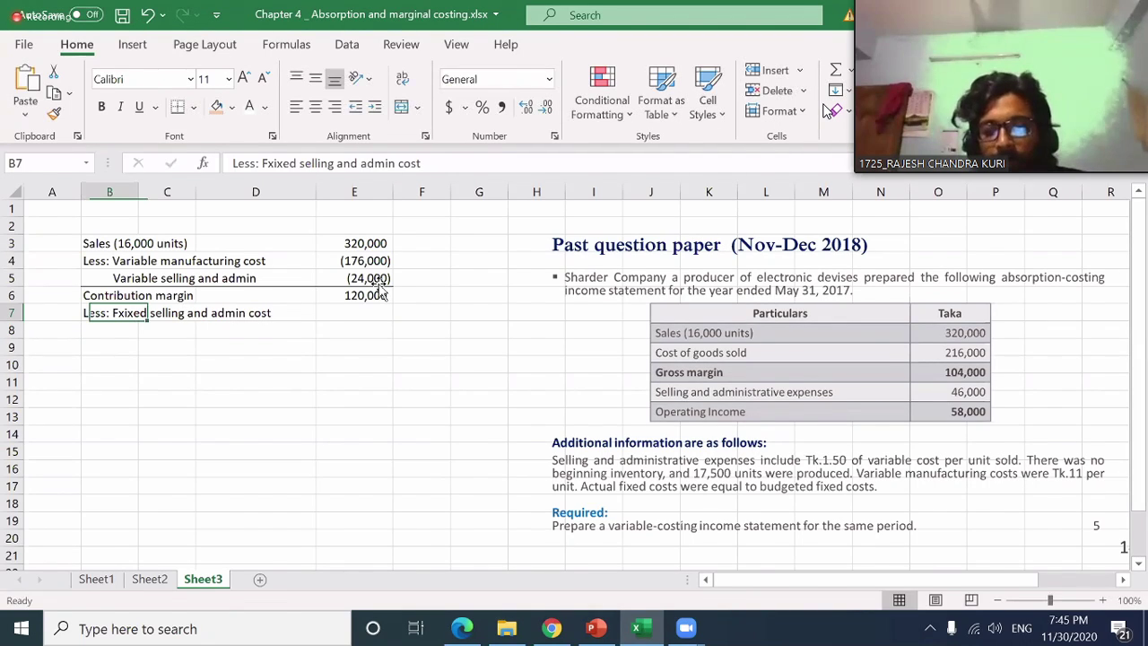
- Correct the misspelled label in B7 to read "Less: Fixed selling and admin cost"
key("F2")
key("Home")
key("Right")
key("Right")
key("Right")
key("Right")
key("Right")
key("Right")
key("Right")
key("Delete")
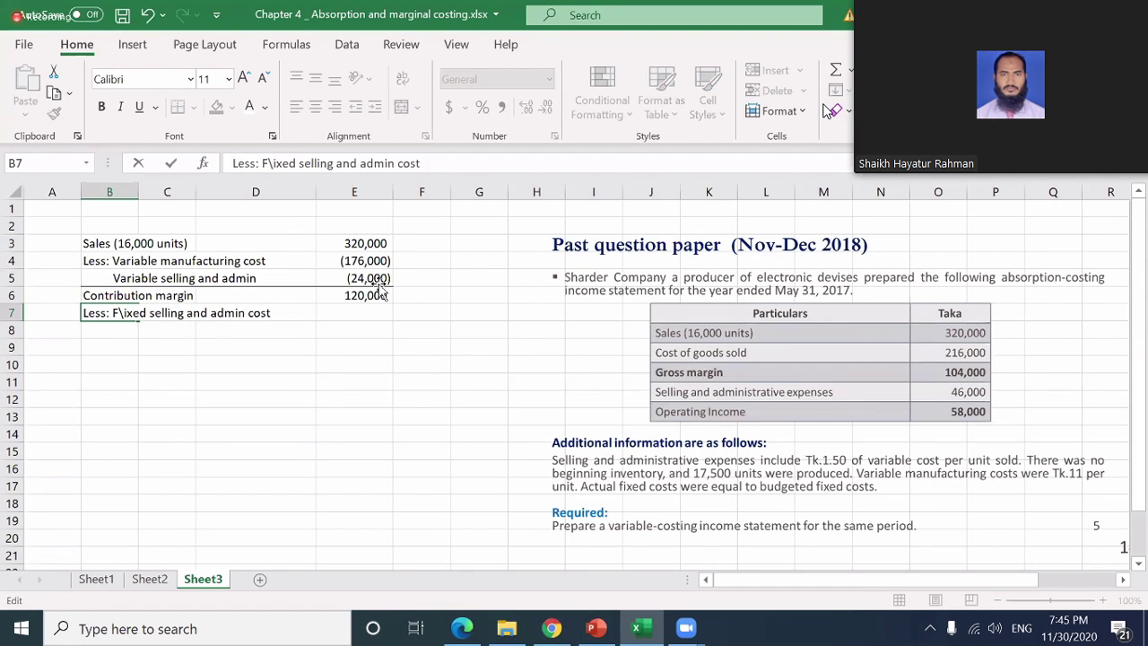
key("BackSpace")
key("Return")
- Enter the fixed selling and admin cost in E7 as -22000
key("Up")
key("Right")
key("Right")
key("Right")
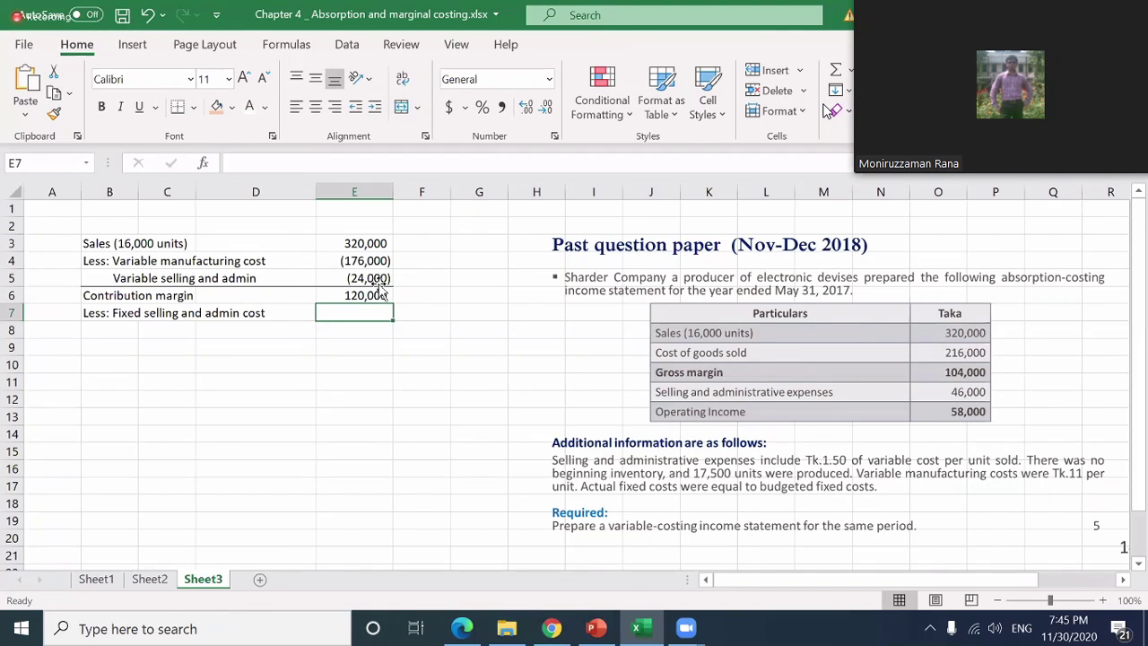
type("-22000")
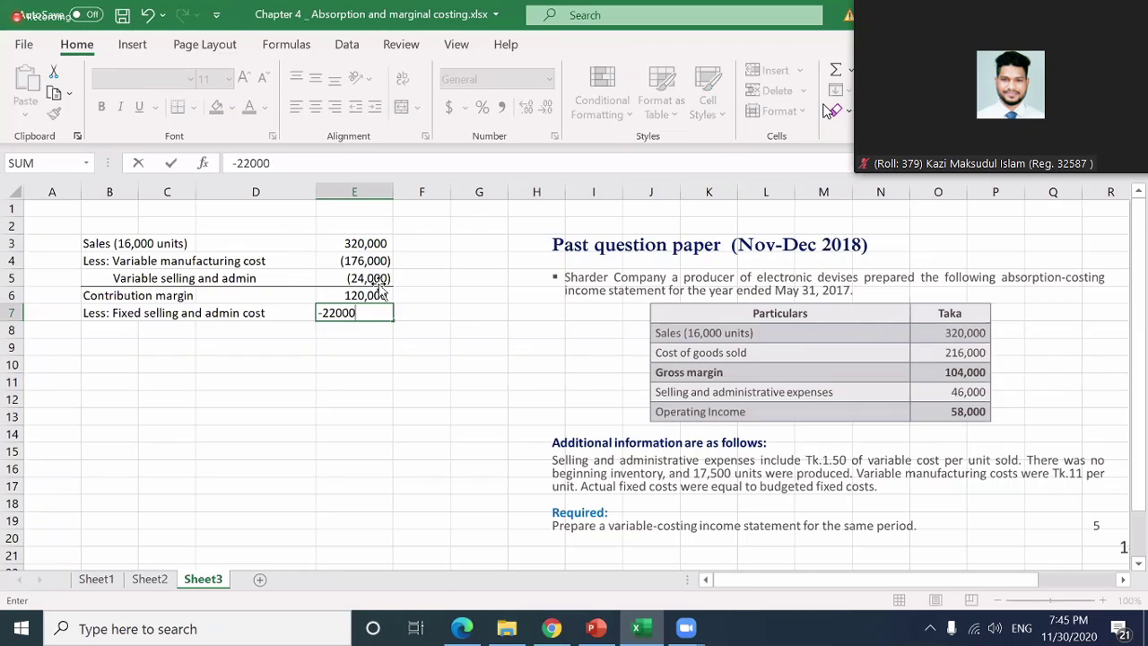
key("Return")
- Add top and bottom borders across B8:E8 for the final profit row
key("Left")
key("Left")
key("Left")
key("shift+Right")
key("shift+Right")
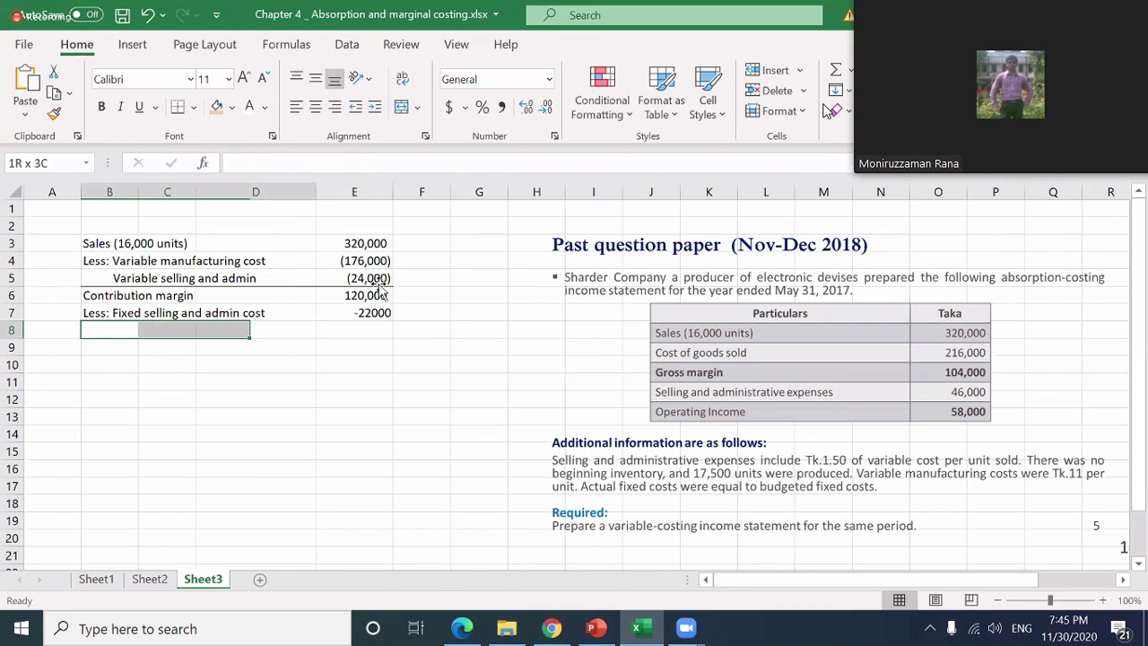
key("shift+Right")
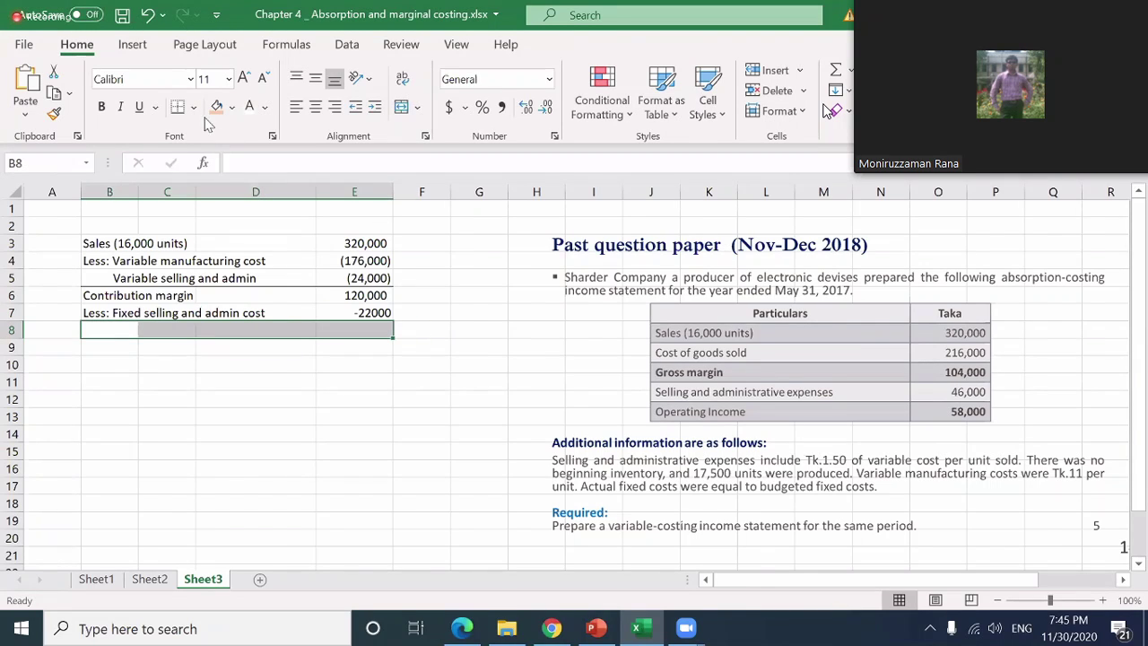
left_click(193, 106)
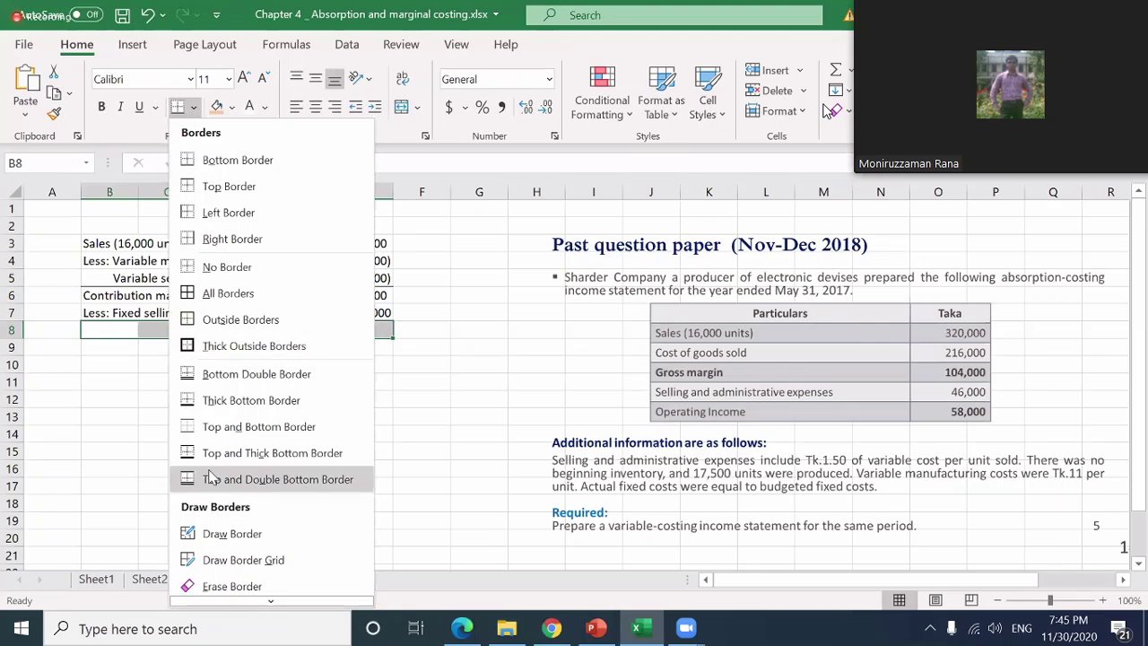
left_click(205, 453)
left_click_drag(113, 485, 167, 484)
- Label the bordered row in B8 "Profit for the period"
left_click(115, 334)
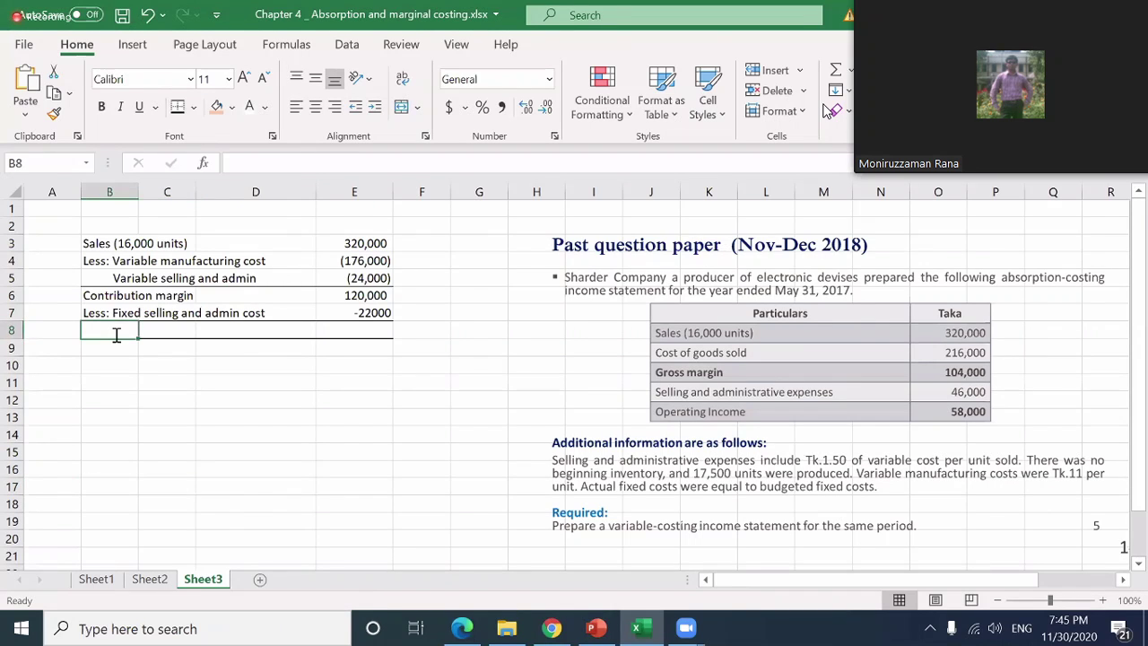
type("Pfro")
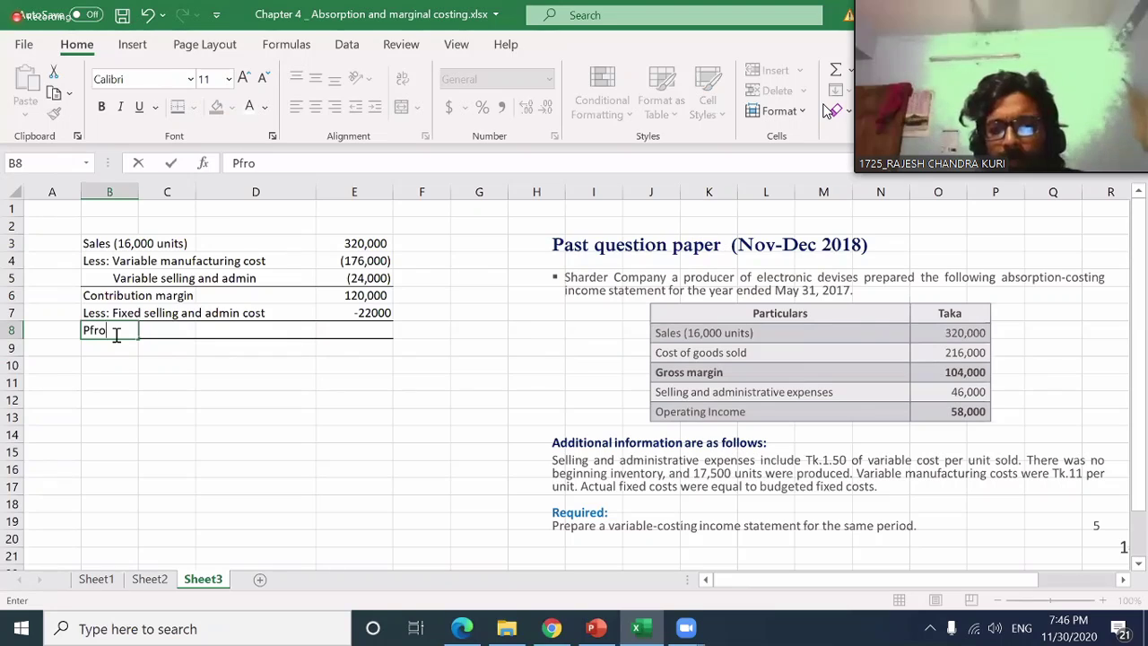
key("BackSpace")
key("BackSpace")
type("rofit")
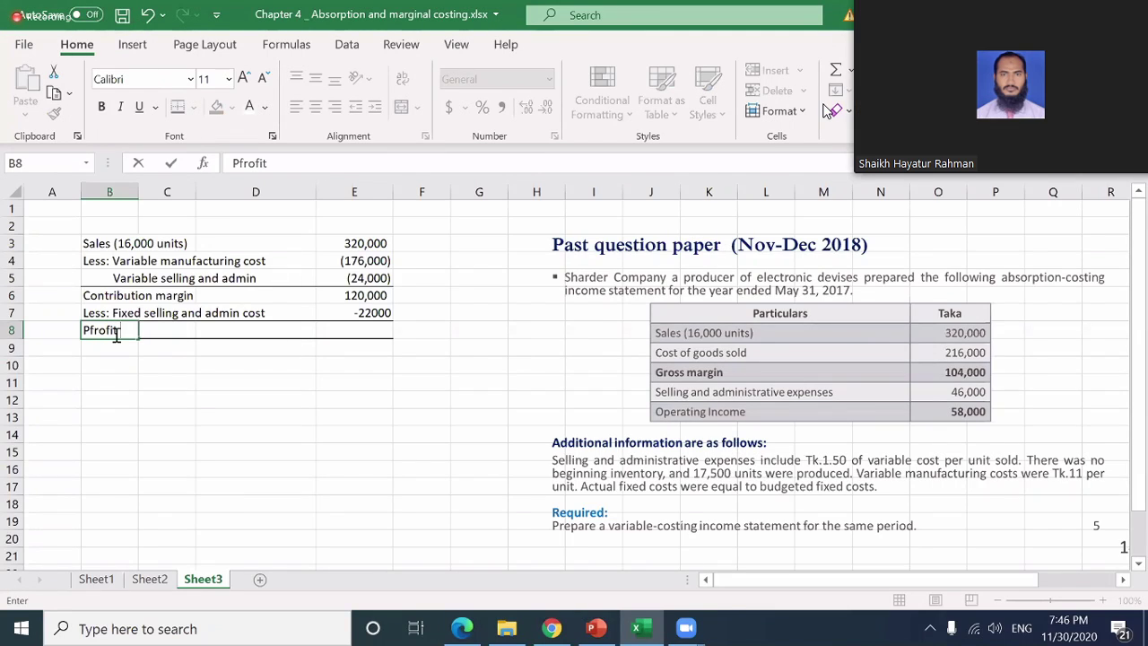
key("BackSpace")
key("BackSpace")
key("BackSpace")
key("BackSpace")
key("BackSpace")
key("BackSpace")
type("rofit fo")
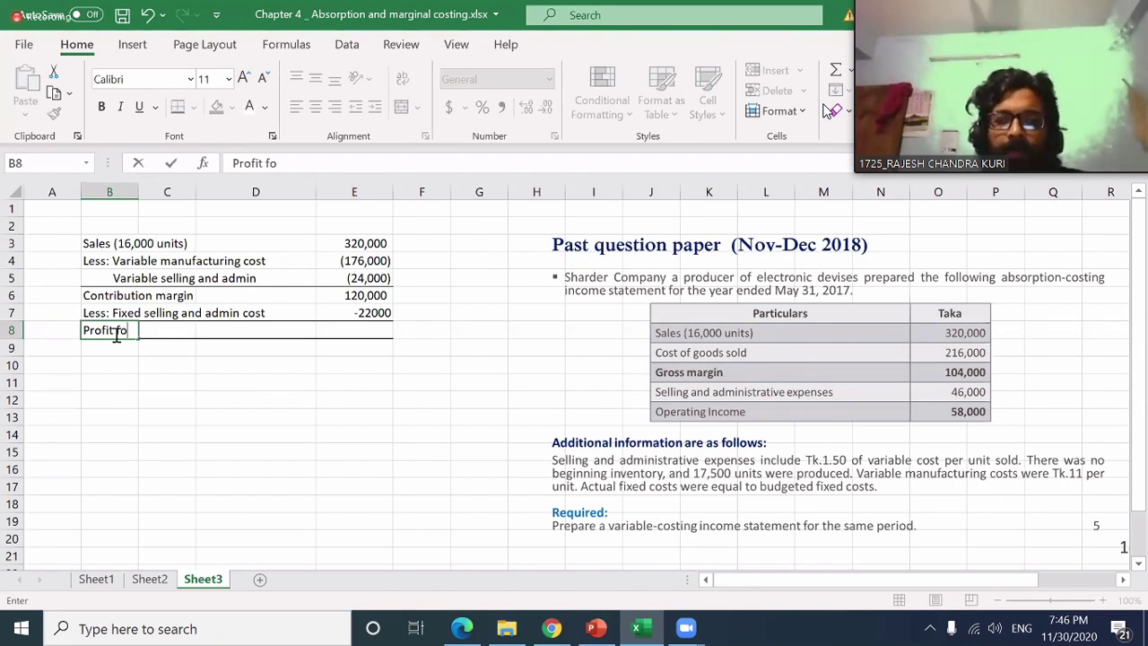
type("r the period")
- Calculate the profit in E8 by adding contribution margin and fixed cost with =E6+E7
key("Tab")
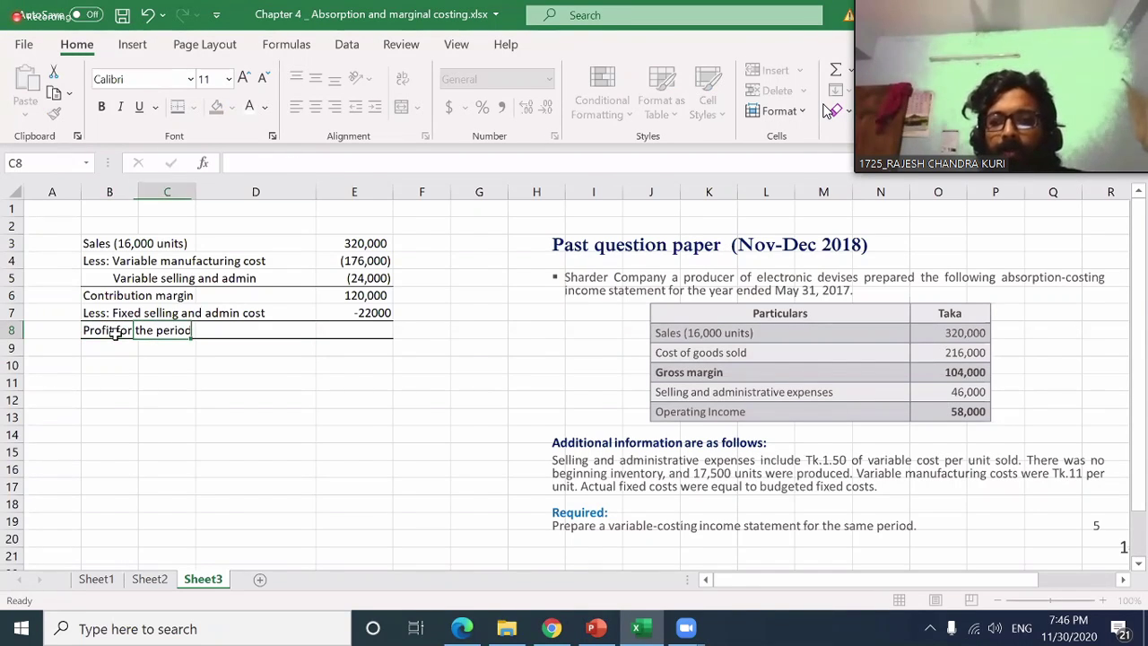
key("Tab")
key("Tab")
type("=")
key("Up")
key("Up")
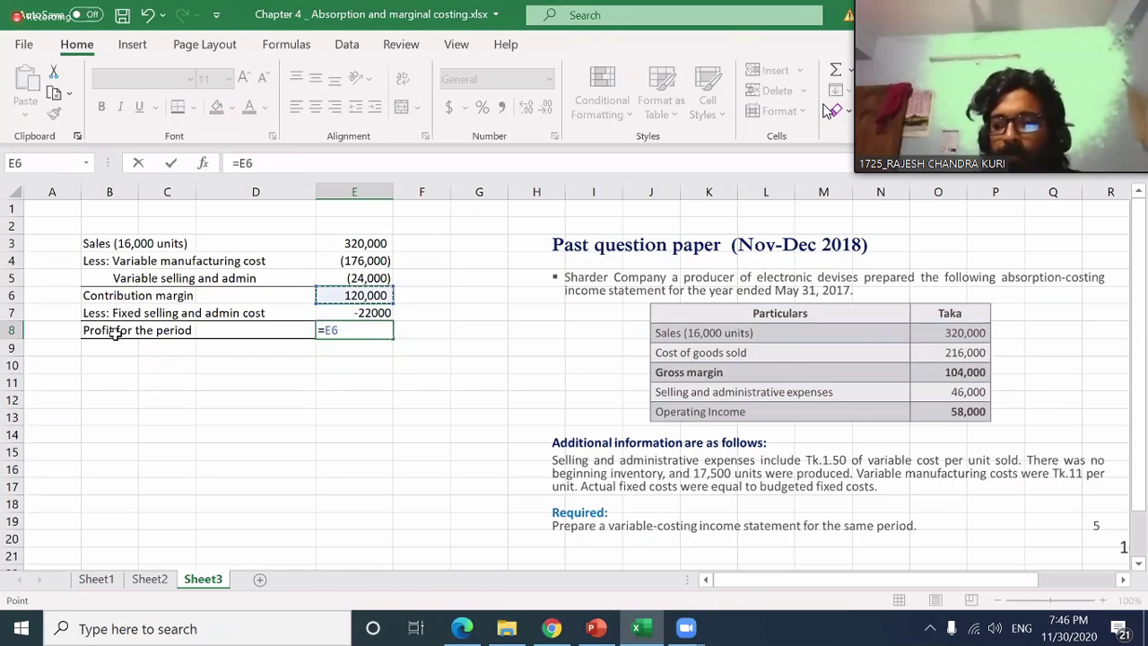
type("+")
key("Up")
key("Return")
- Format E6:E8 in comma style with no decimal places
key("Up")
key("Up")
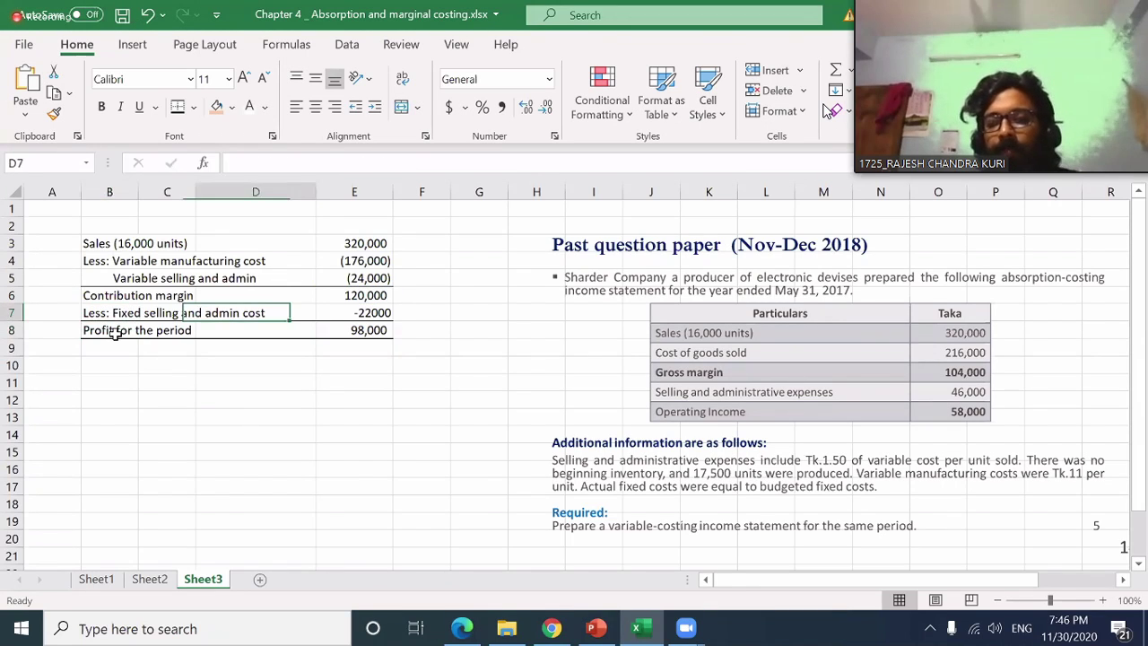
key("Right")
key("Up")
key("shift+Down")
key("shift+Down")
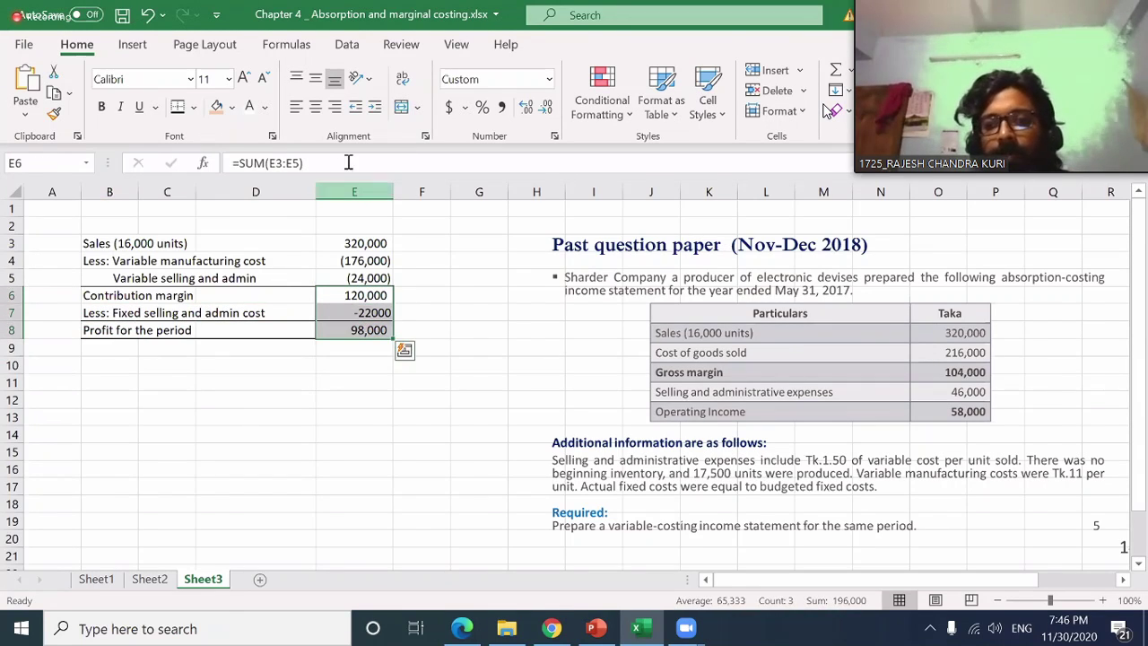
left_click(502, 106)
left_click(545, 106)
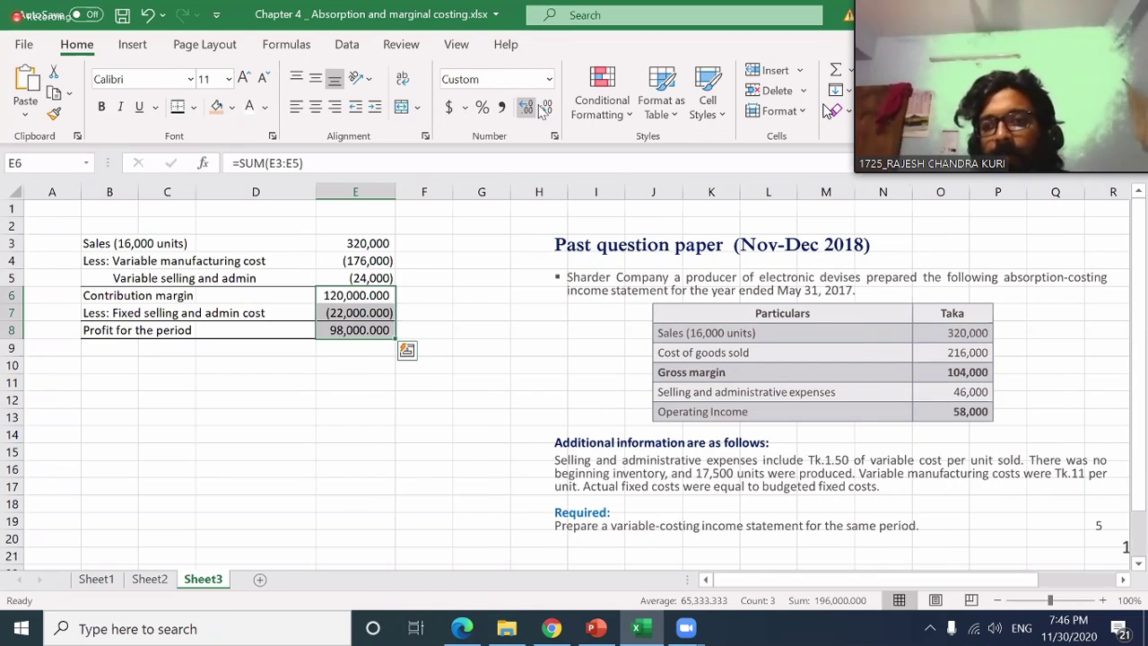
left_click(545, 106)
left_click(423, 365)
left_click(274, 397)
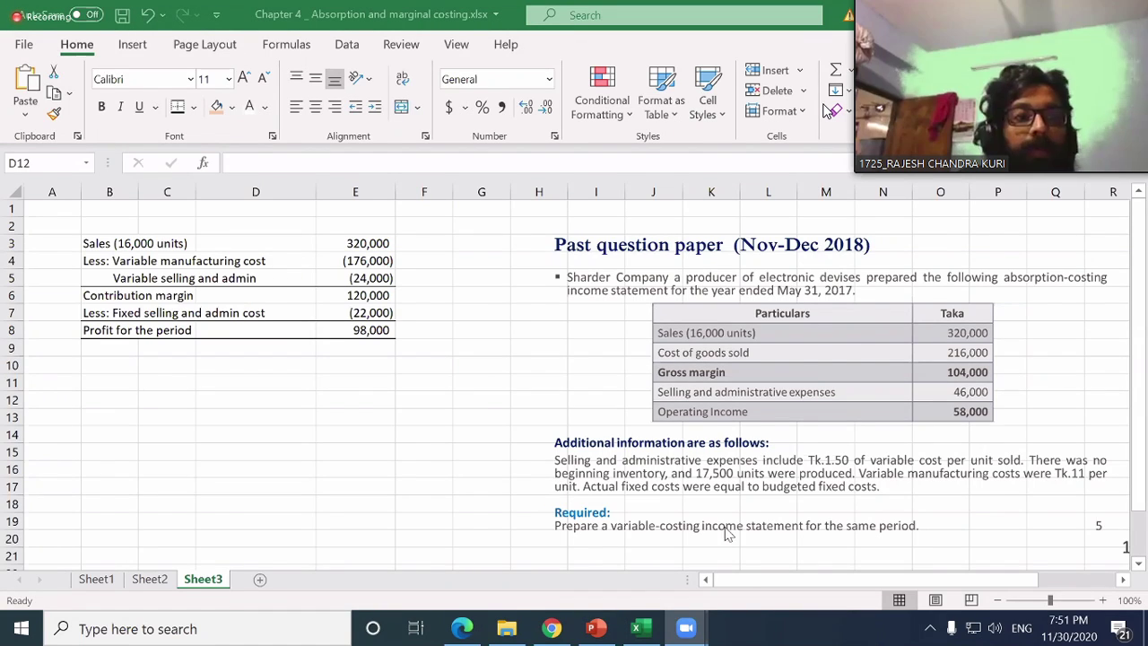
left_click(15, 365)
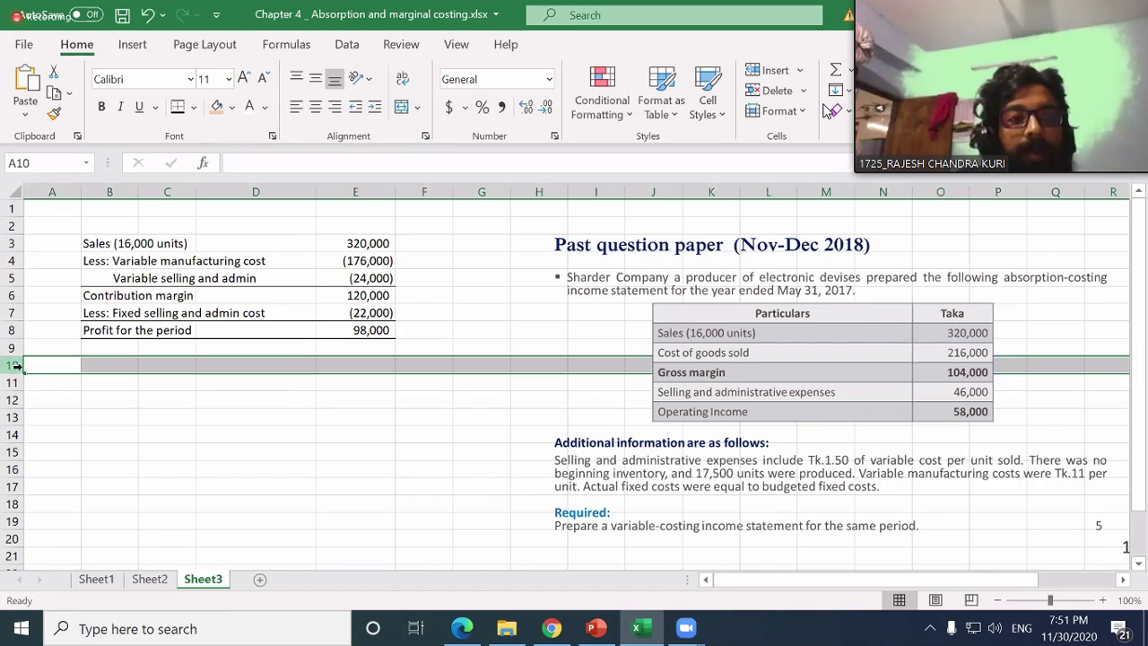
key("Down")
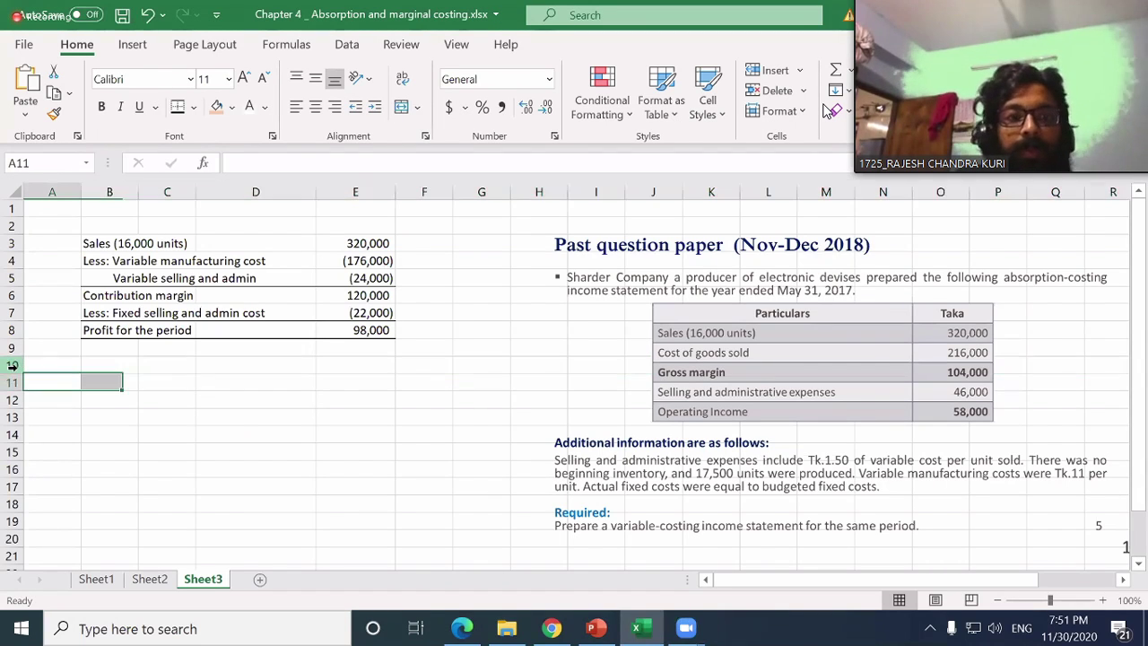
key("Up")
key("Right")
type("Cost of")
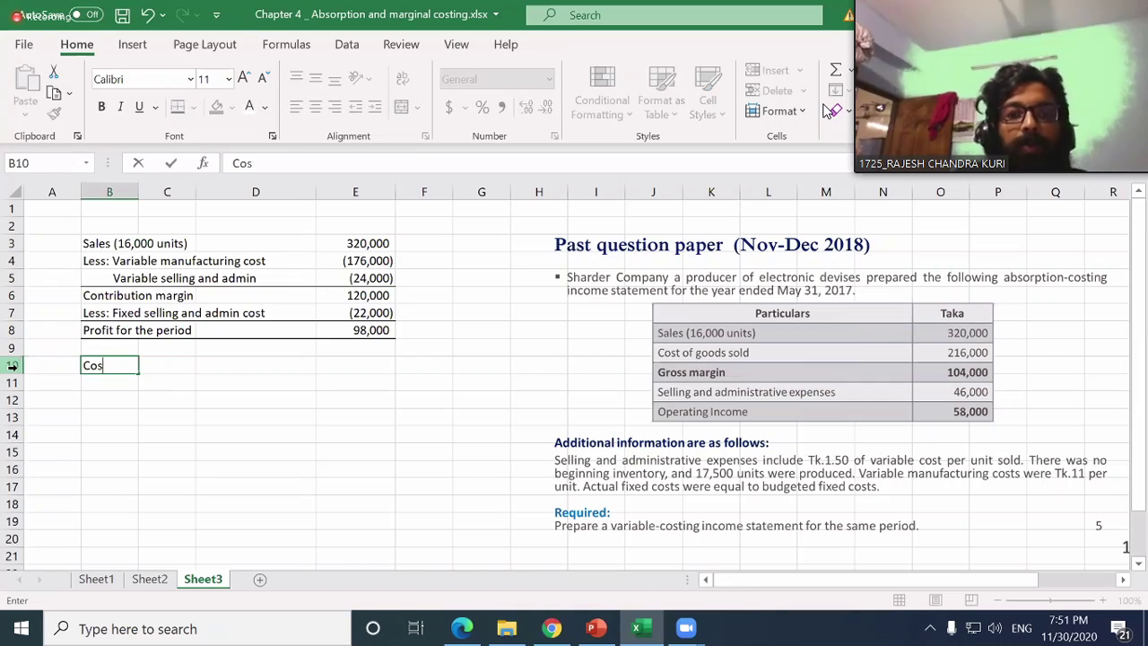
key("BackSpace")
key("BackSpace")
key("BackSpace")
key("Return")
- Enter the heading "Note:" in B13 below the income statement
key("Return")
key("Return")
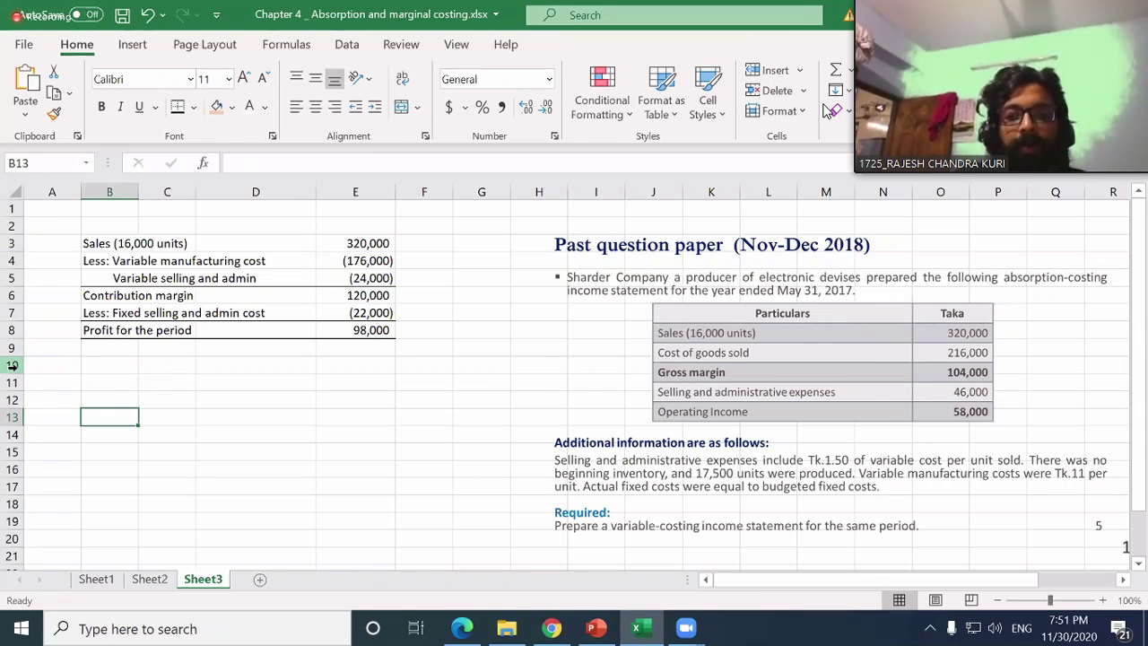
type("Notes")
key("BackSpace")
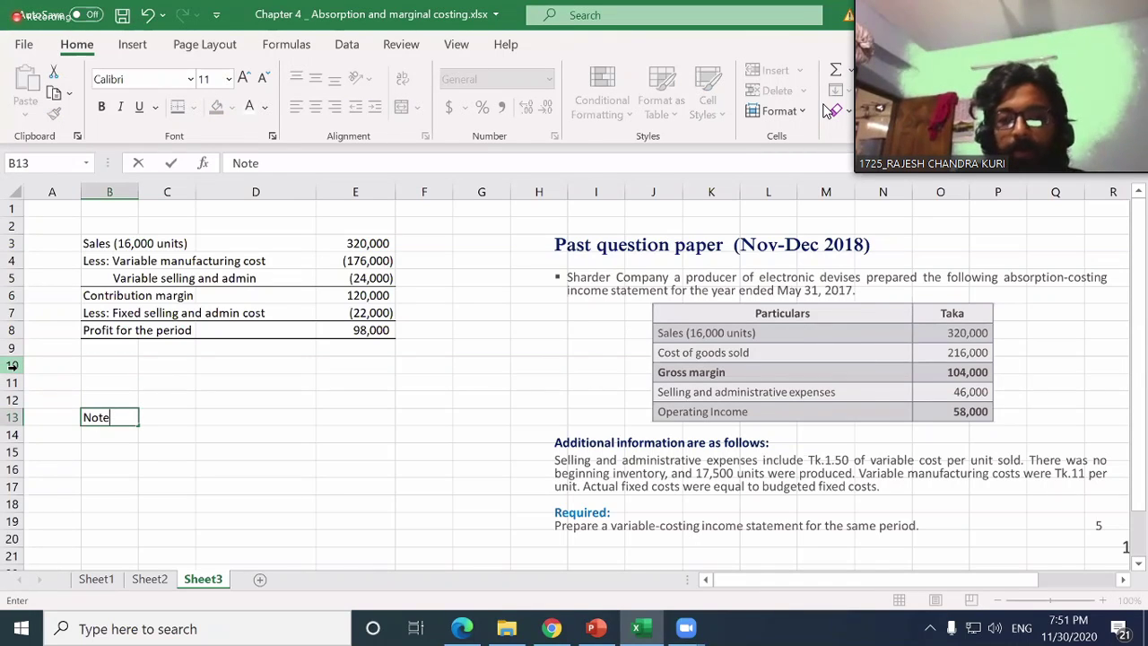
type(":")
key("Return")
- Enter the label "Cost of goods sold per unit" in B14 under the note heading
type("Cost of")
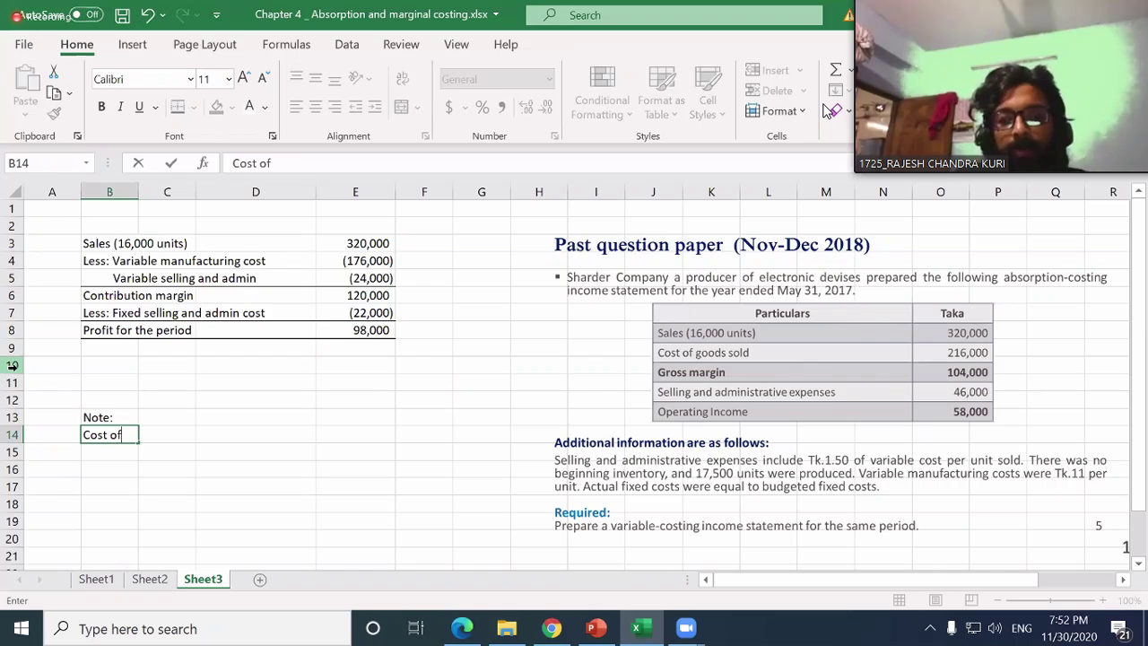
type(" godd")
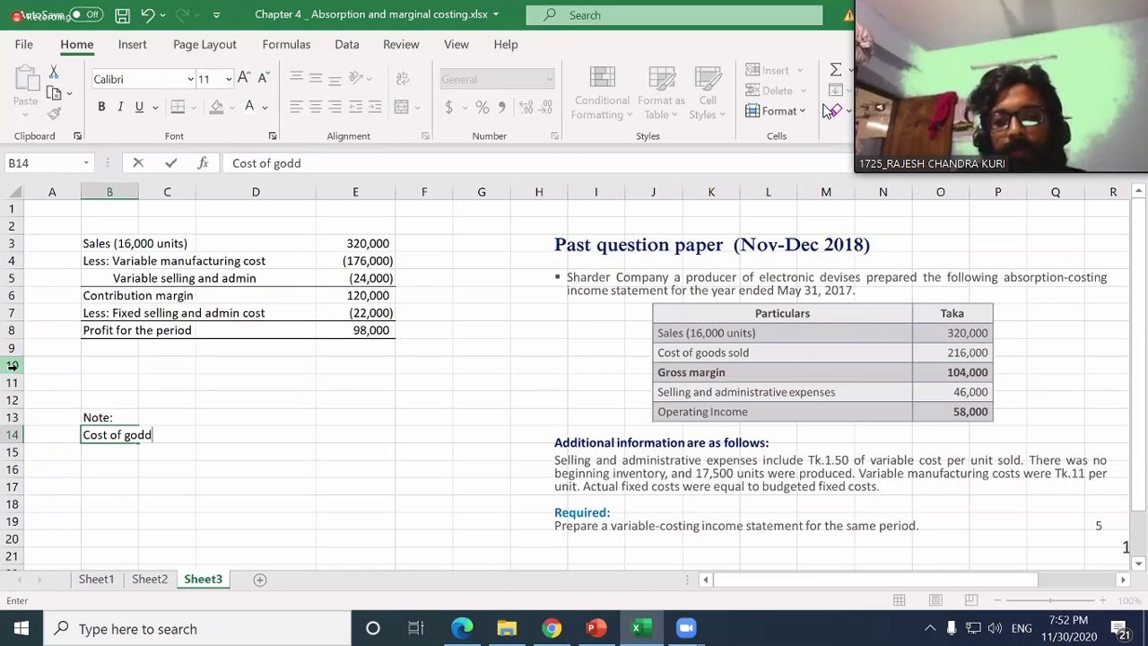
key("BackSpace")
key("BackSpace")
type("ods sold per ")
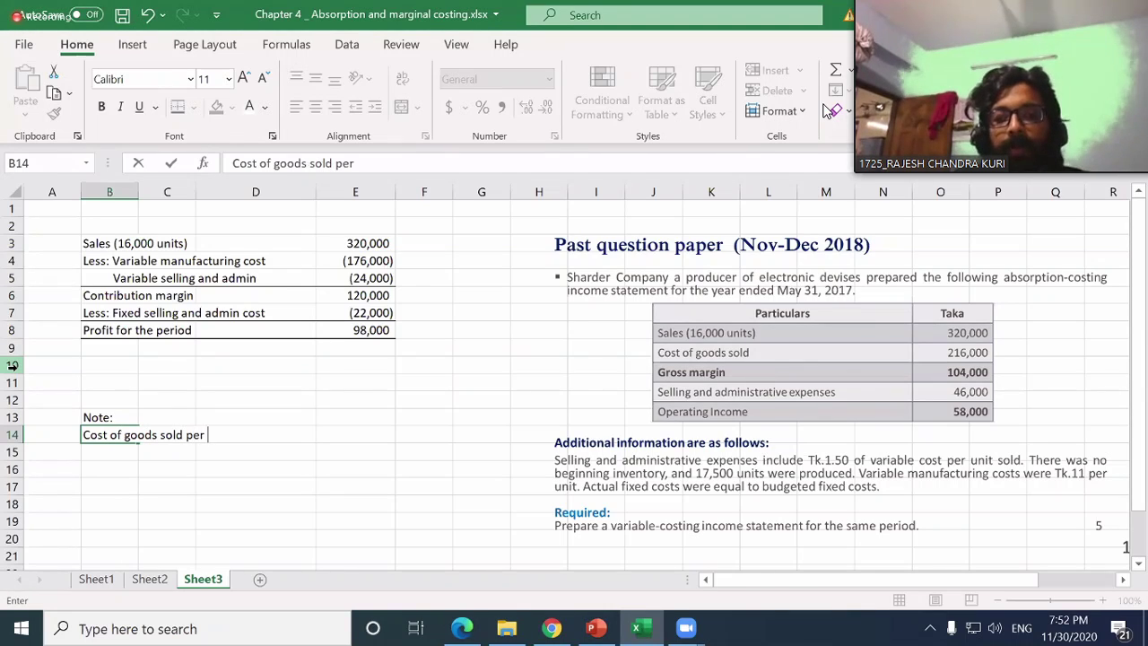
type("unit")
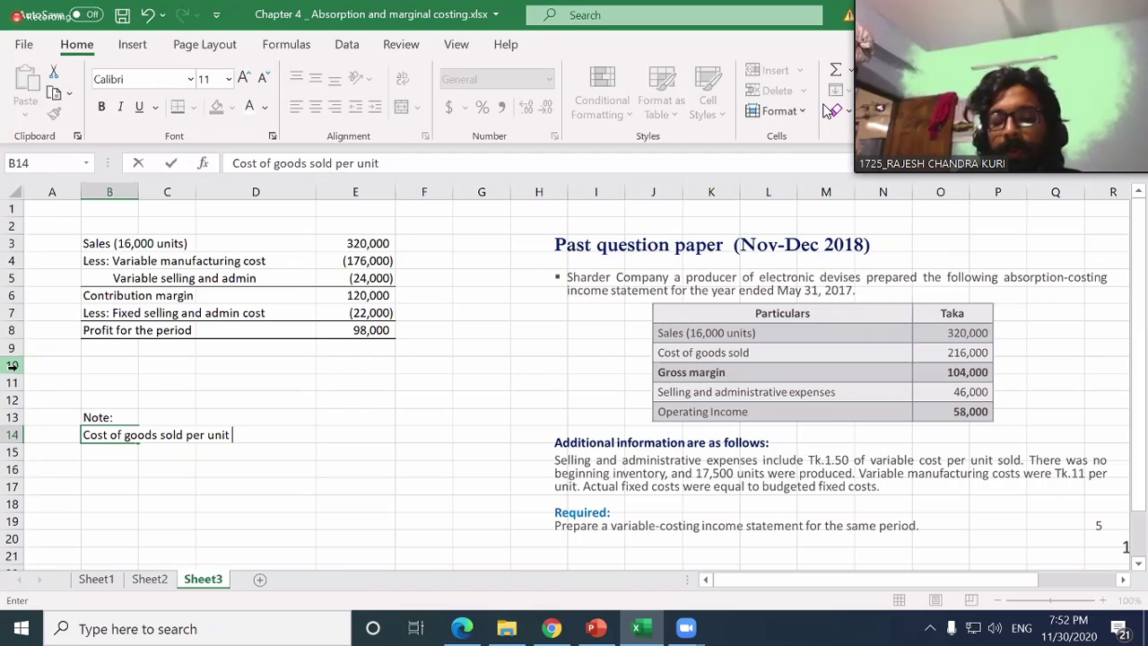
- Calculate the cost of goods sold per unit in E14 with =216000/16000
key("Right")
key("Right")
key("Right")
type("=")
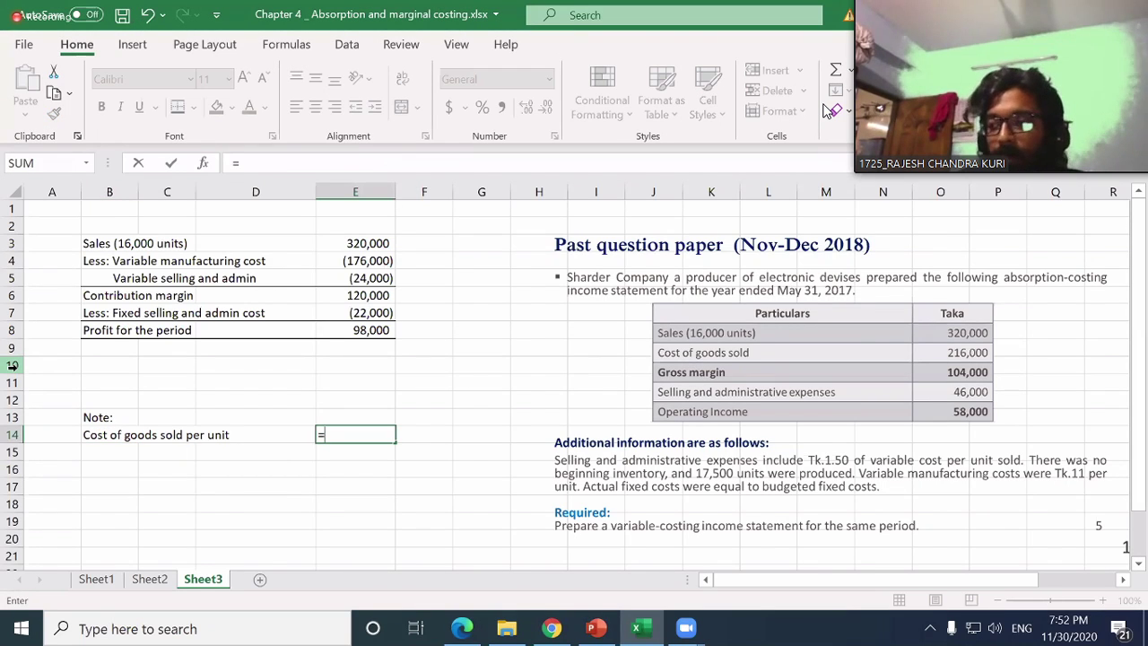
type("21")
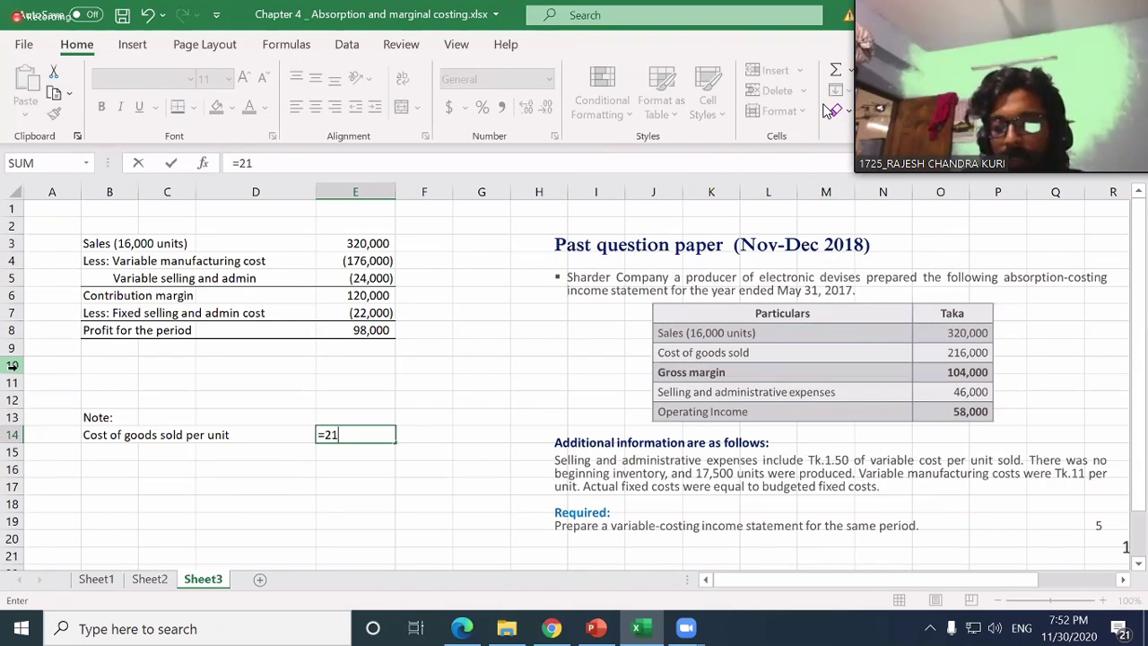
type("6000/")
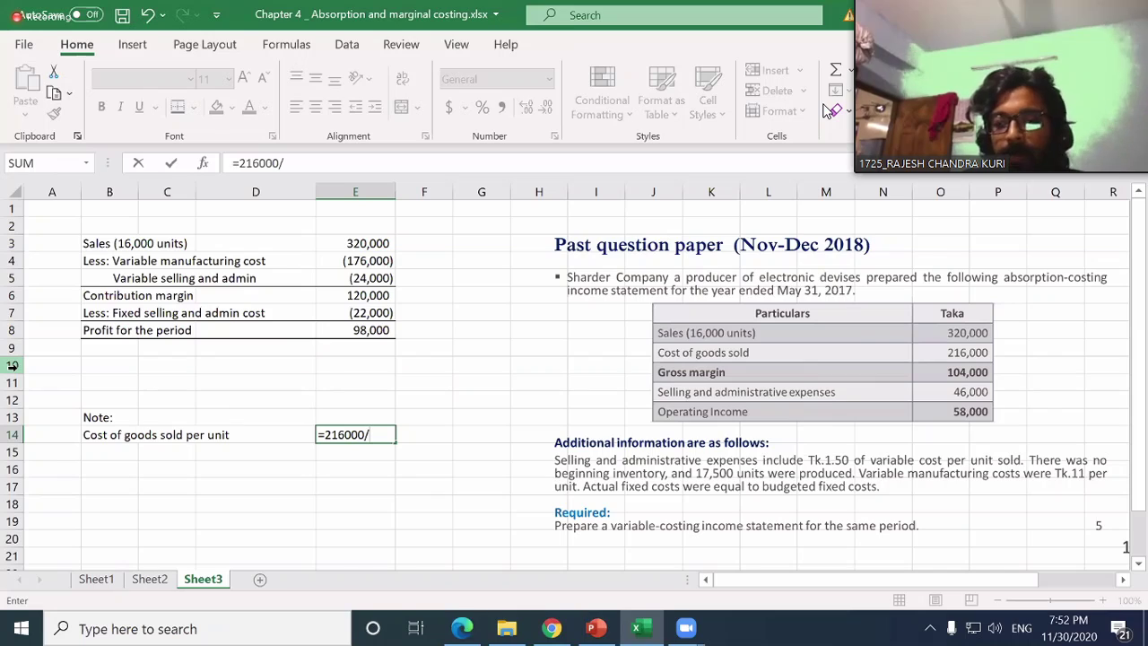
type("1")
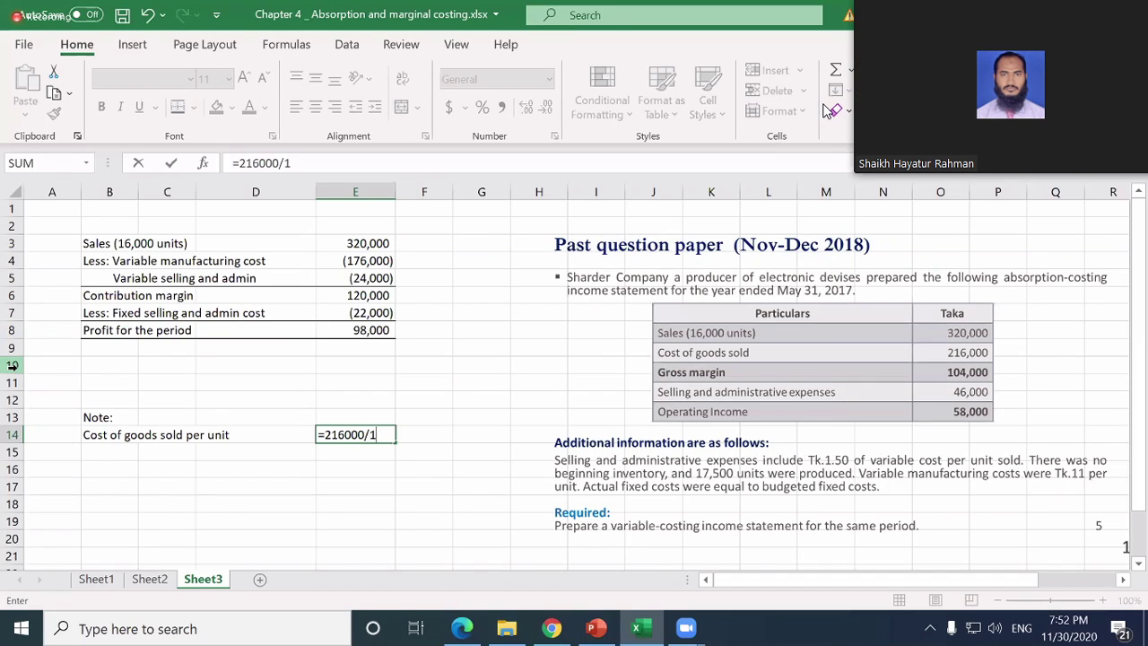
type("6000")
key("Return")
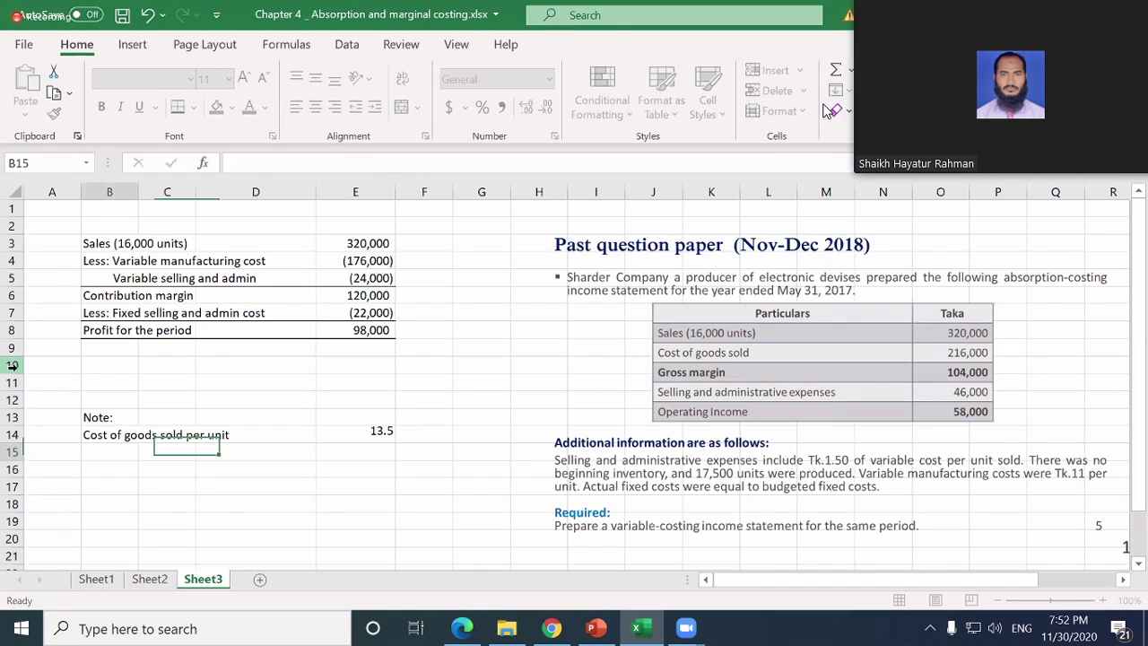
- Enter the label "Less: Variable production cost" in B15 under the cost of goods sold per unit line
key("Up")
key("Left")
key("Left")
key("Right")
key("Right")
key("Down")
key("Left")
key("Left")
key("Left")
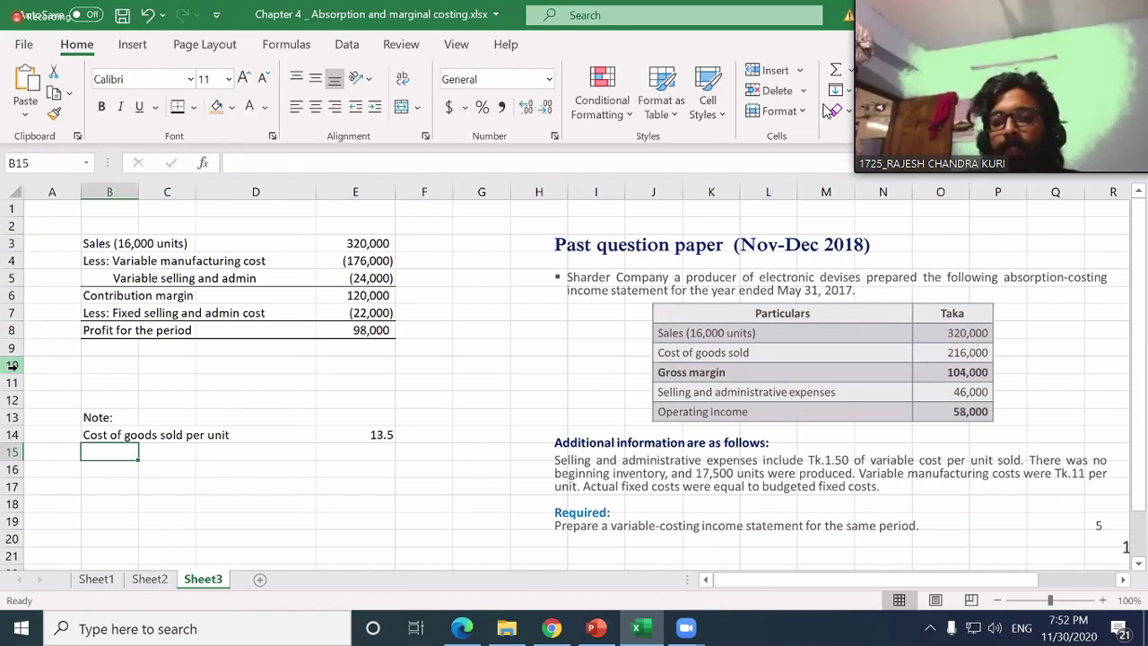
key("Up")
key("Down")
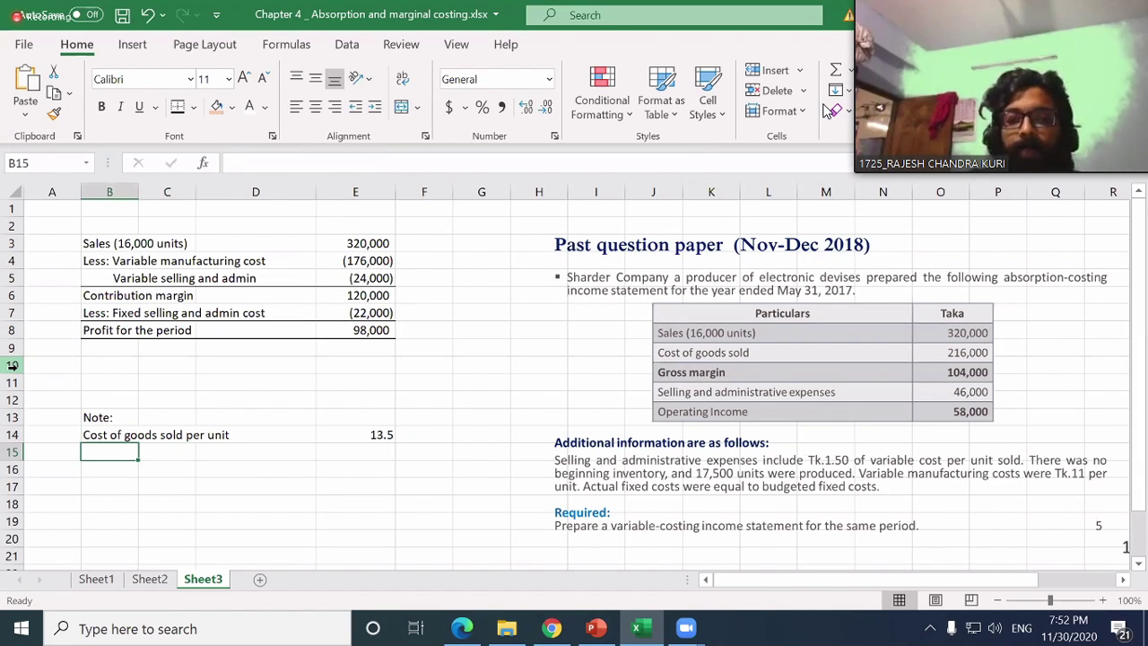
type("Less;")
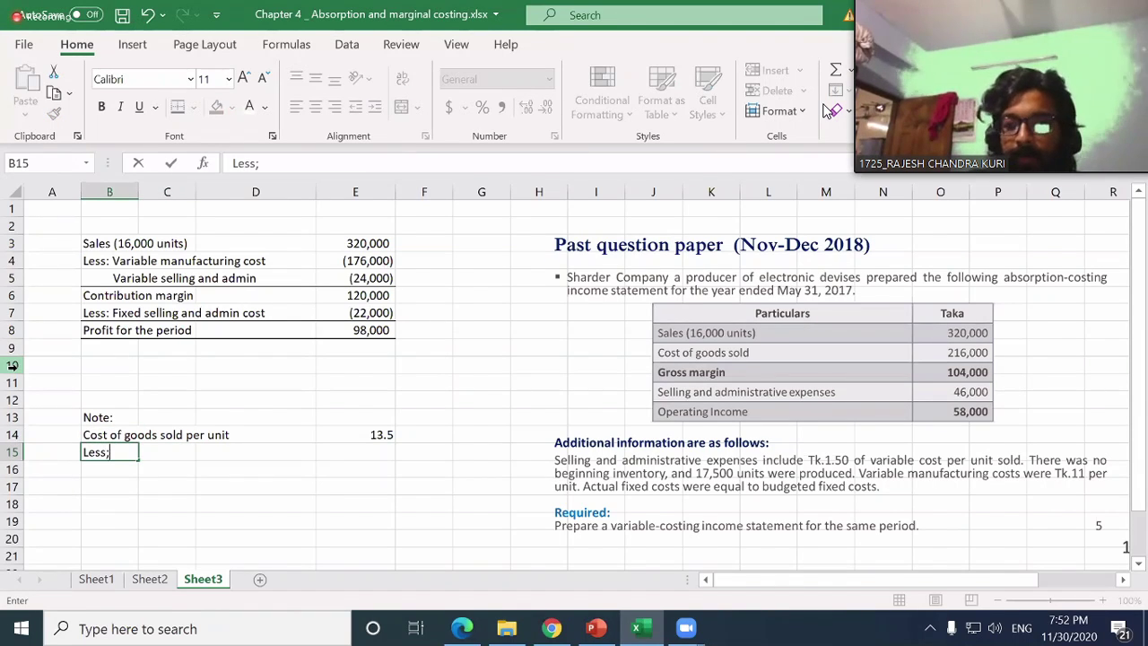
key("BackSpace")
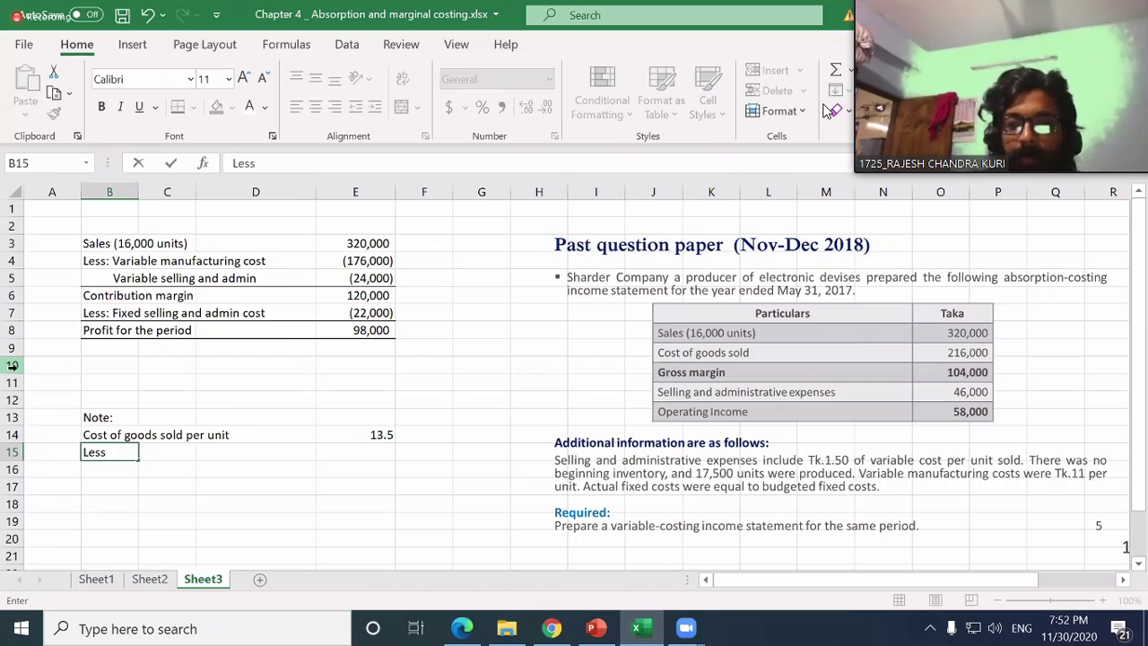
type(": Va")
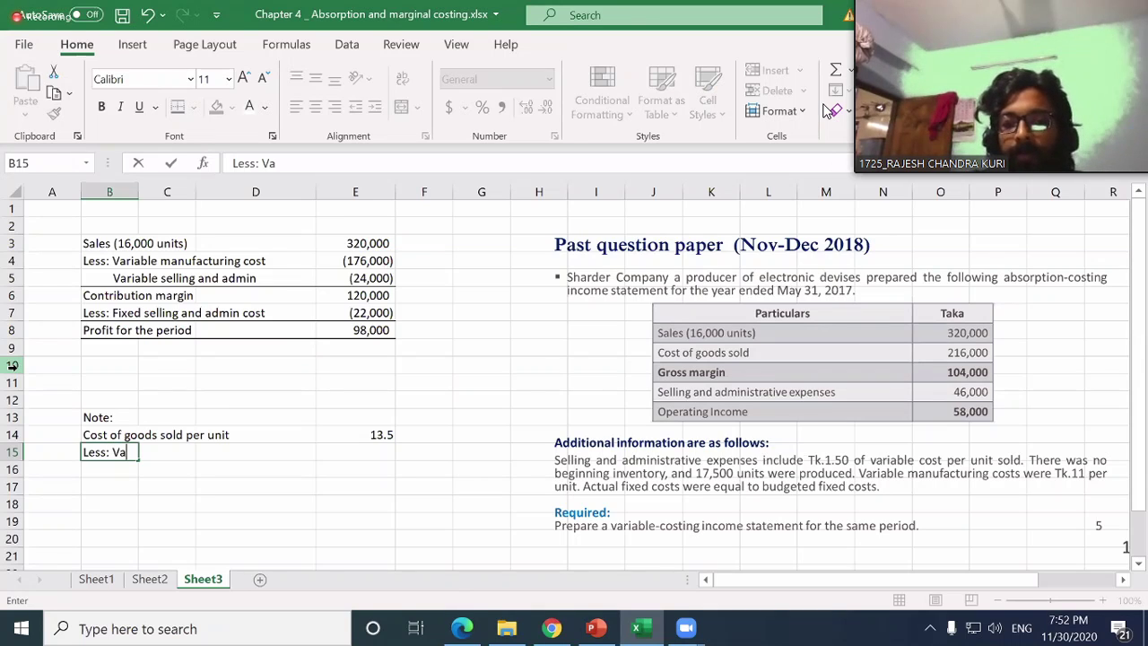
type("riable pro")
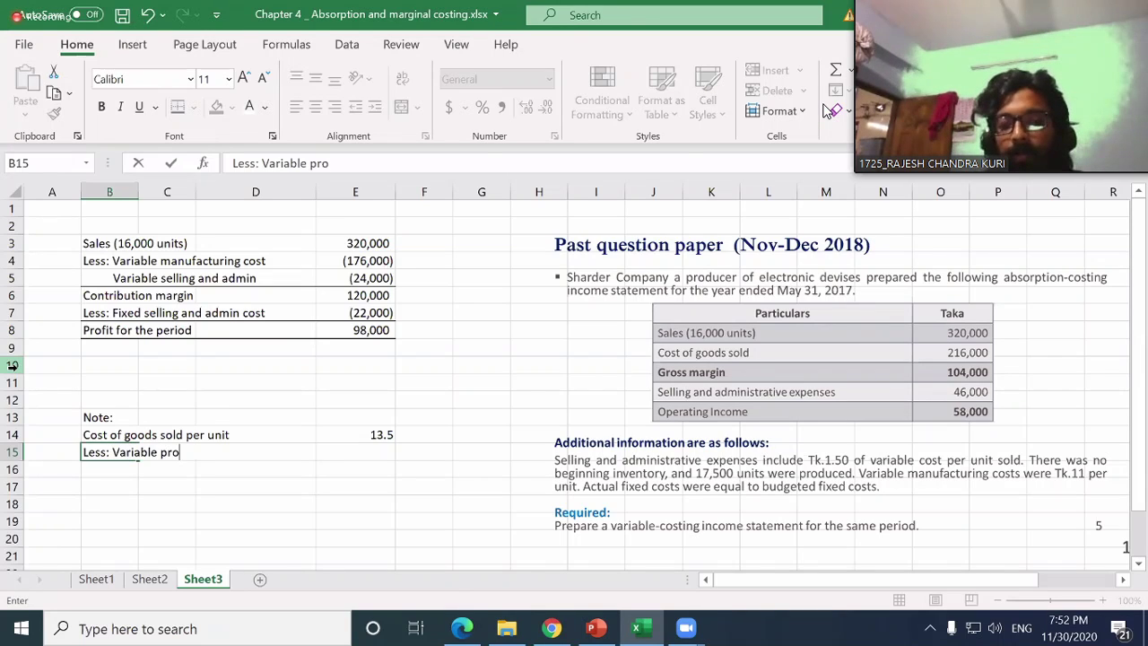
type("duction cost")
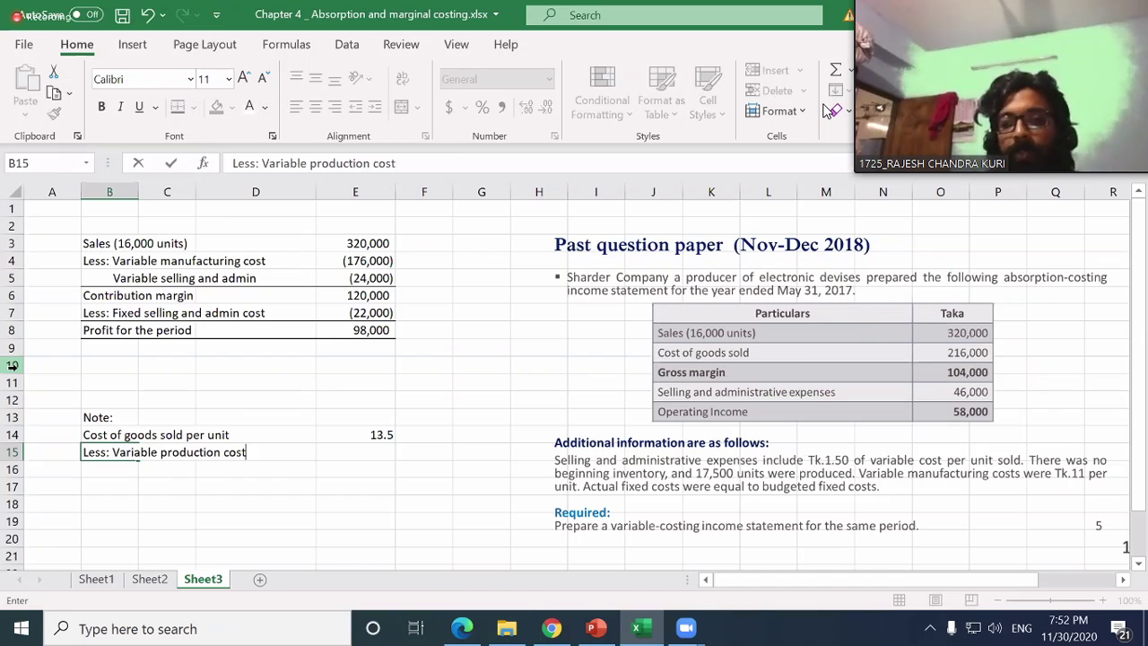
- Enter 11 in E15 as the variable production cost
key("Right")
key("Right")
key("Right")
key("Right")
key("Left")
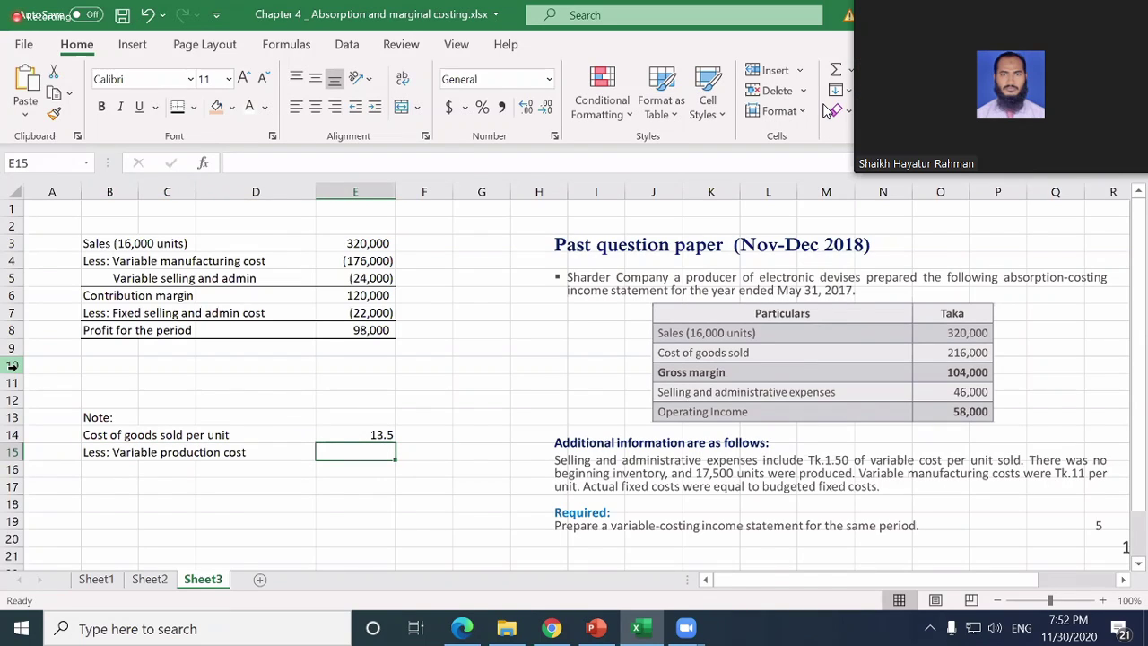
type("11")
key("Return")
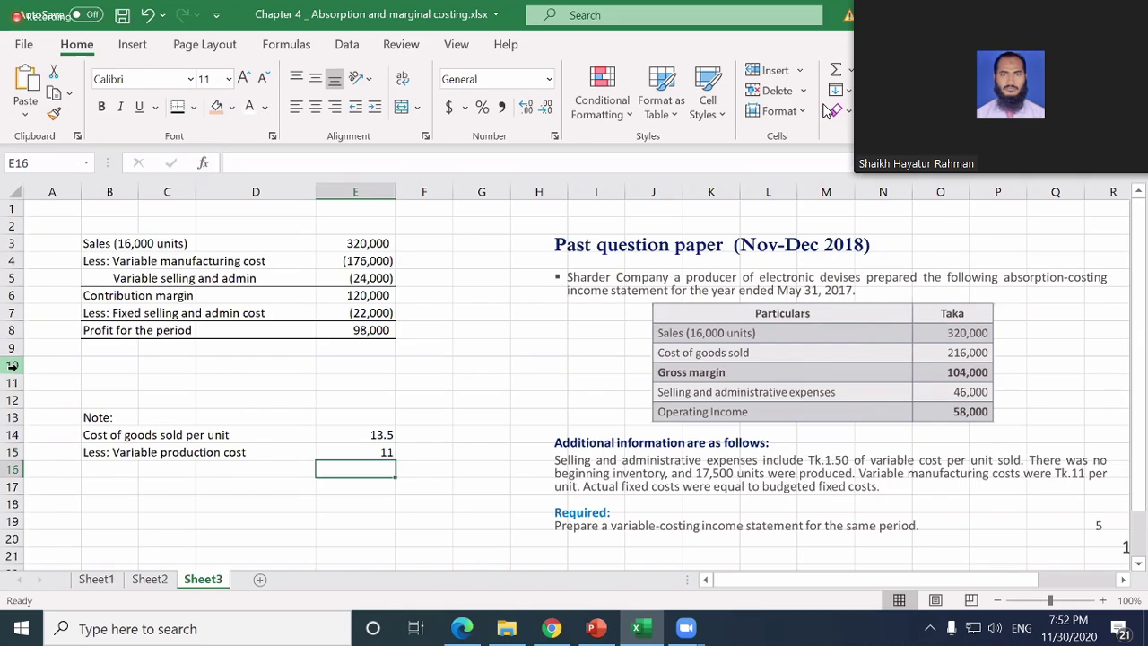
- Apply top and bottom borders to B16:E16 below the variable production cost line
key("Left")
key("Left")
key("Left")
key("shift+Right")
key("shift+Right")
key("shift+Right")
key("shift+Right")
key("shift+Left")
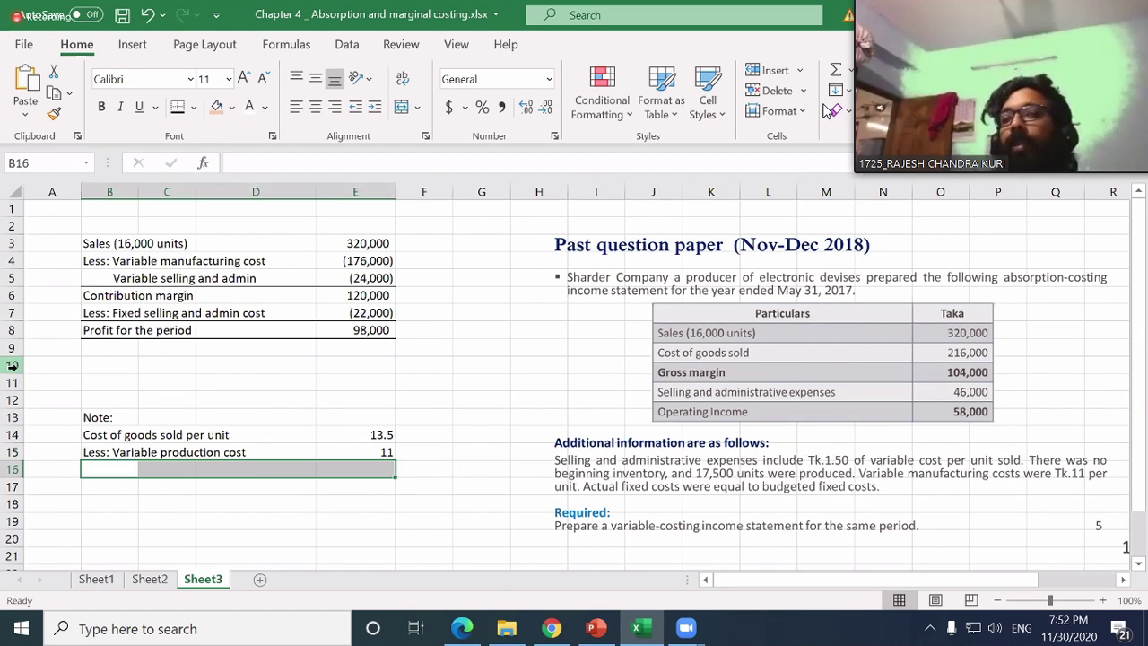
left_click(154, 107)
left_click(176, 113)
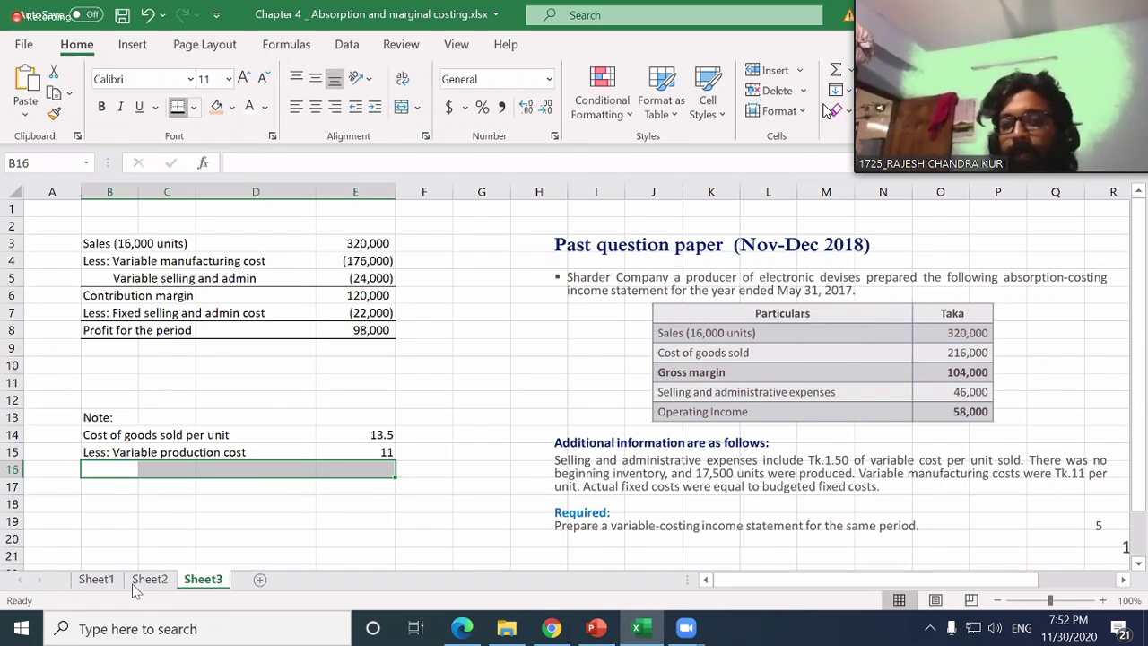
key("ctrl+Page_Up")
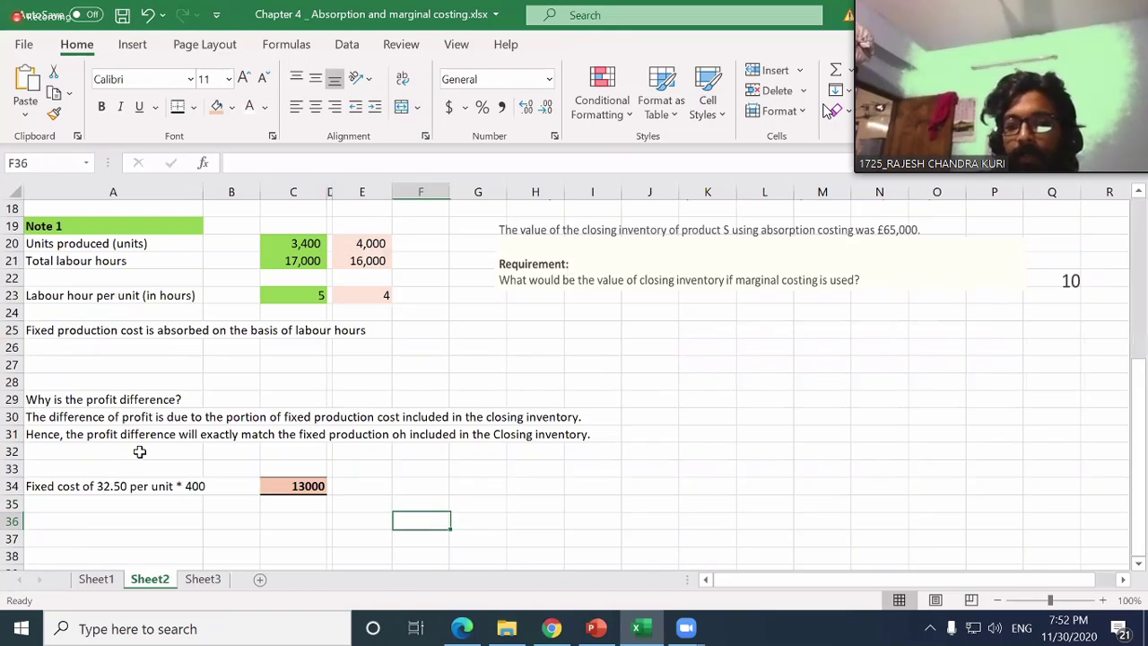
key("ctrl+Page_Down")
- Enter the label "Fixed production Oh per unit" in B16
key("shift+Left")
key("shift+Left")
key("shift+Left")
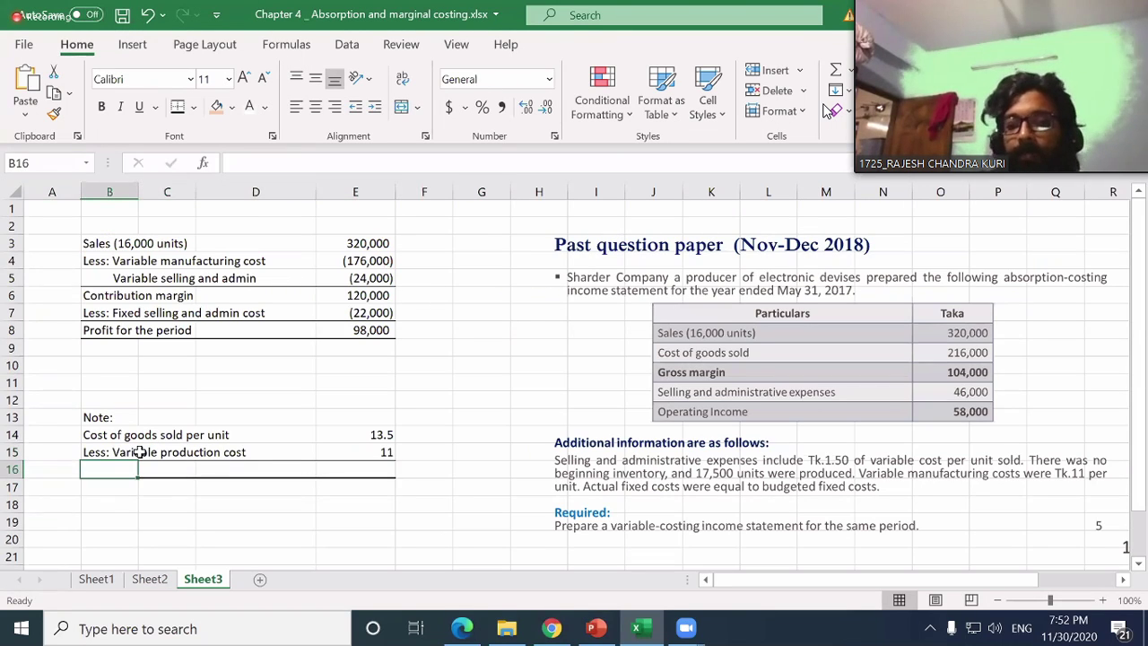
type("Fixed ")
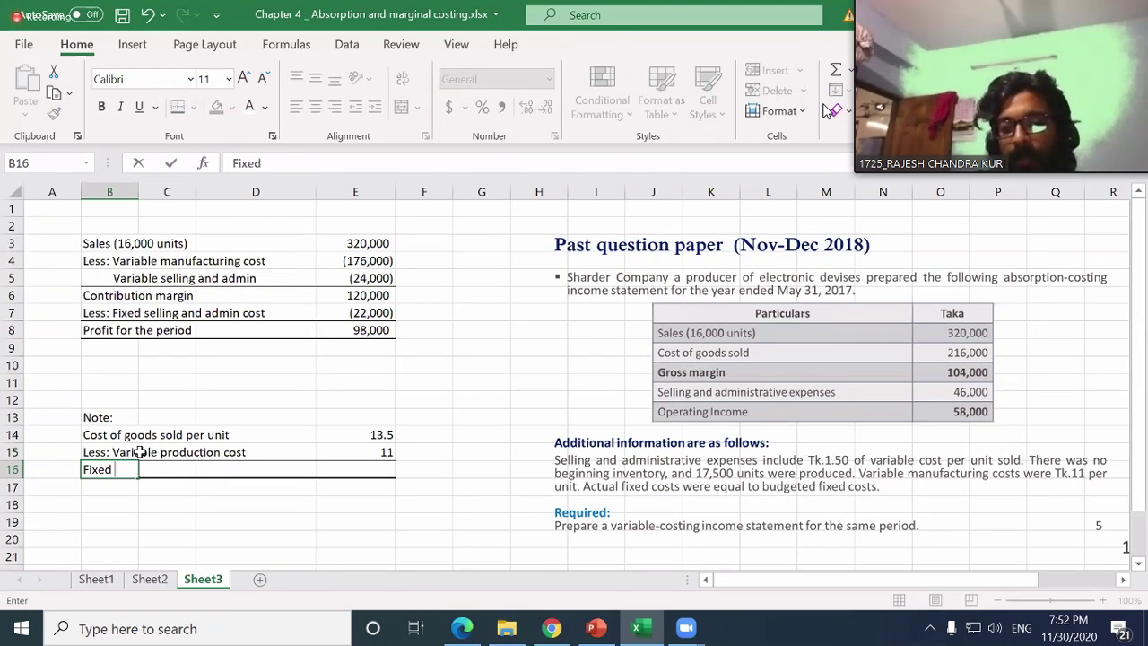
type("rproduc")
key("BackSpace")
key("BackSpace")
key("BackSpace")
key("BackSpace")
key("BackSpace")
key("BackSpace")
key("BackSpace")
type("r")
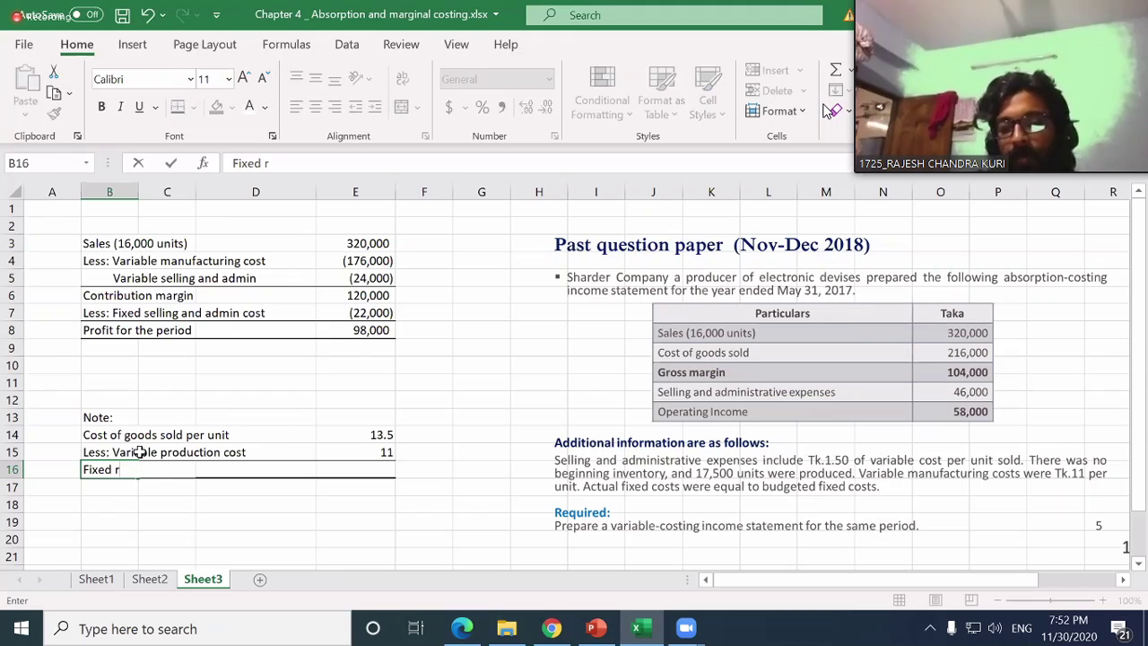
key("BackSpace")
type("prp")
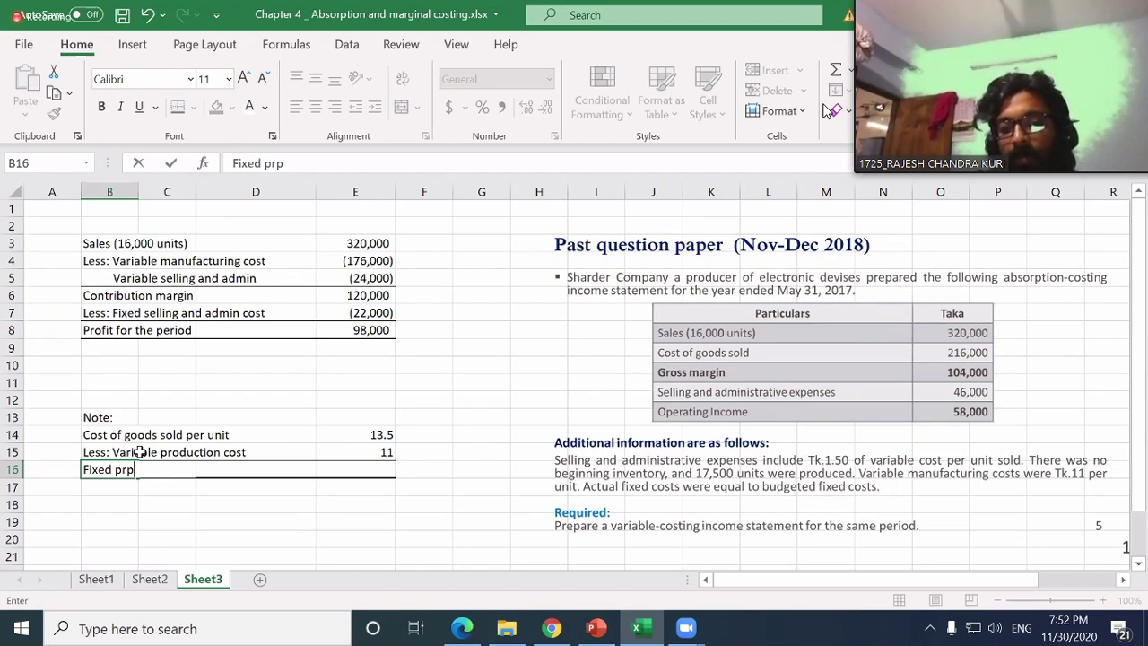
key("BackSpace")
type("oduction Oh ")
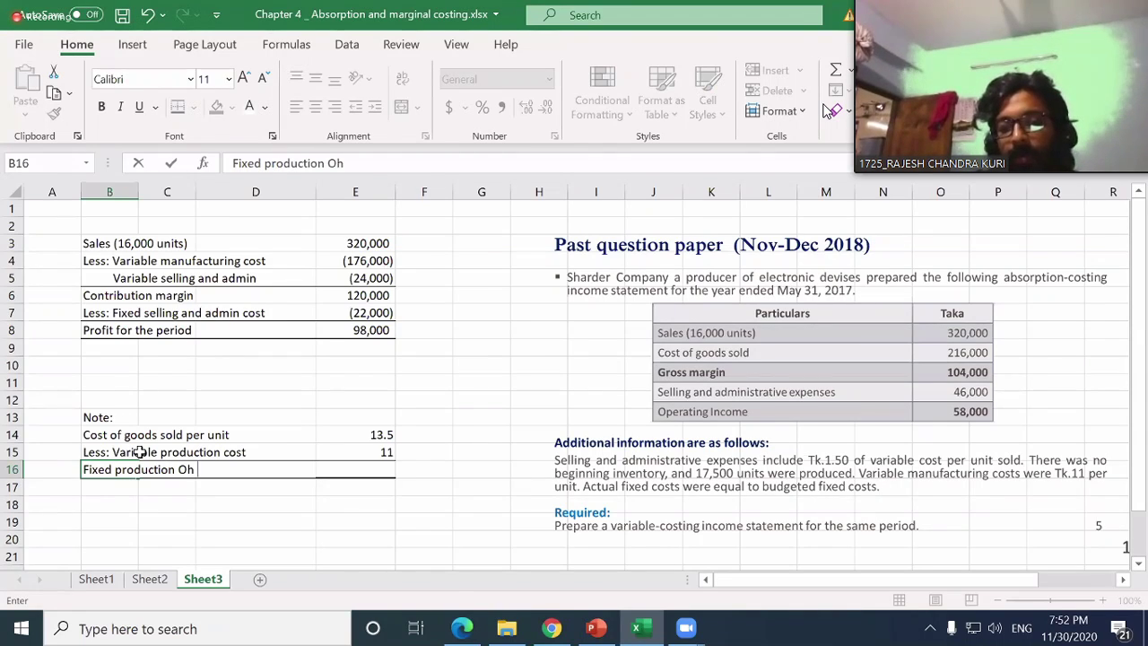
type("her")
key("BackSpace")
key("BackSpace")
key("BackSpace")
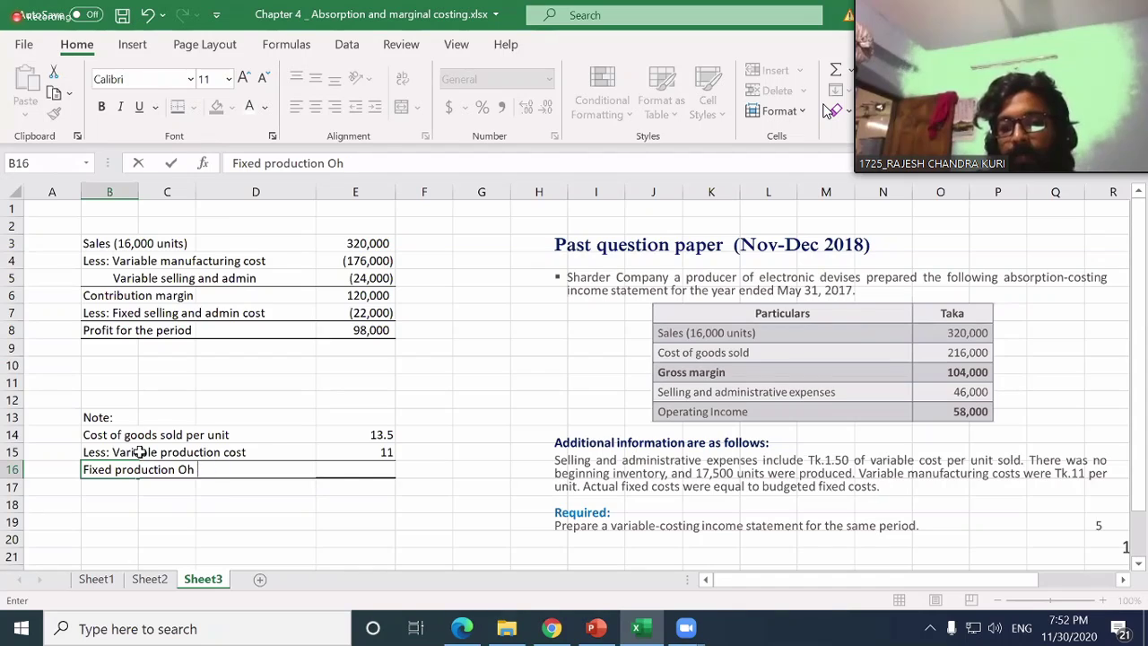
type("peru")
key("BackSpace")
type("unit")
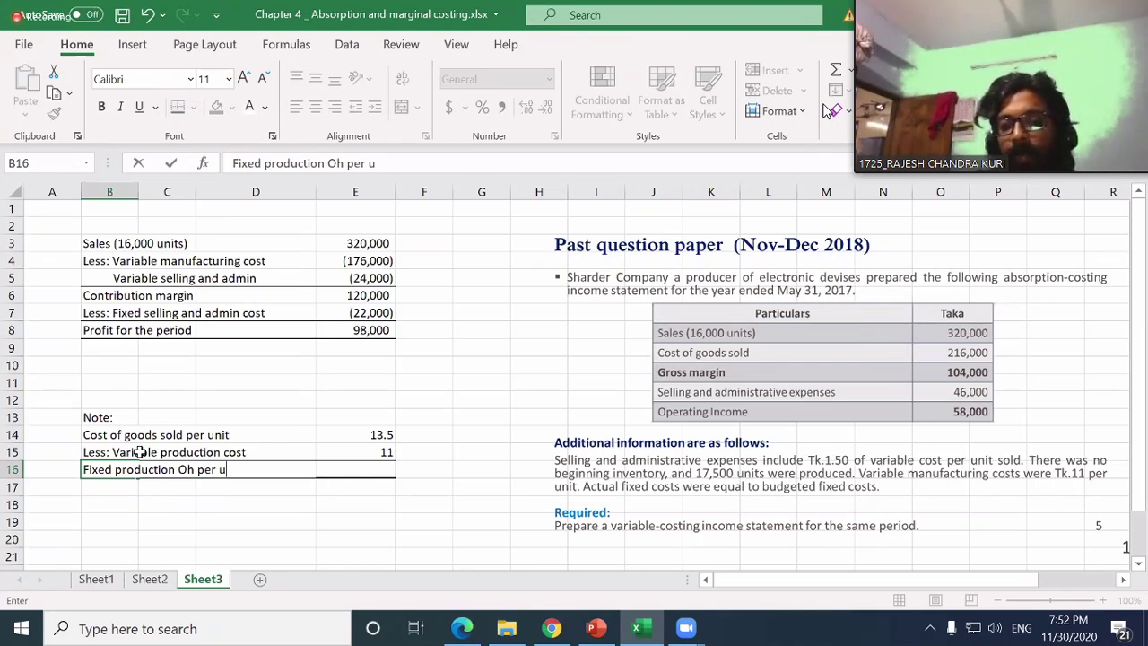
- Calculate the fixed production overhead per unit in E16 with =E14-E15
key("Right")
key("Right")
key("Right")
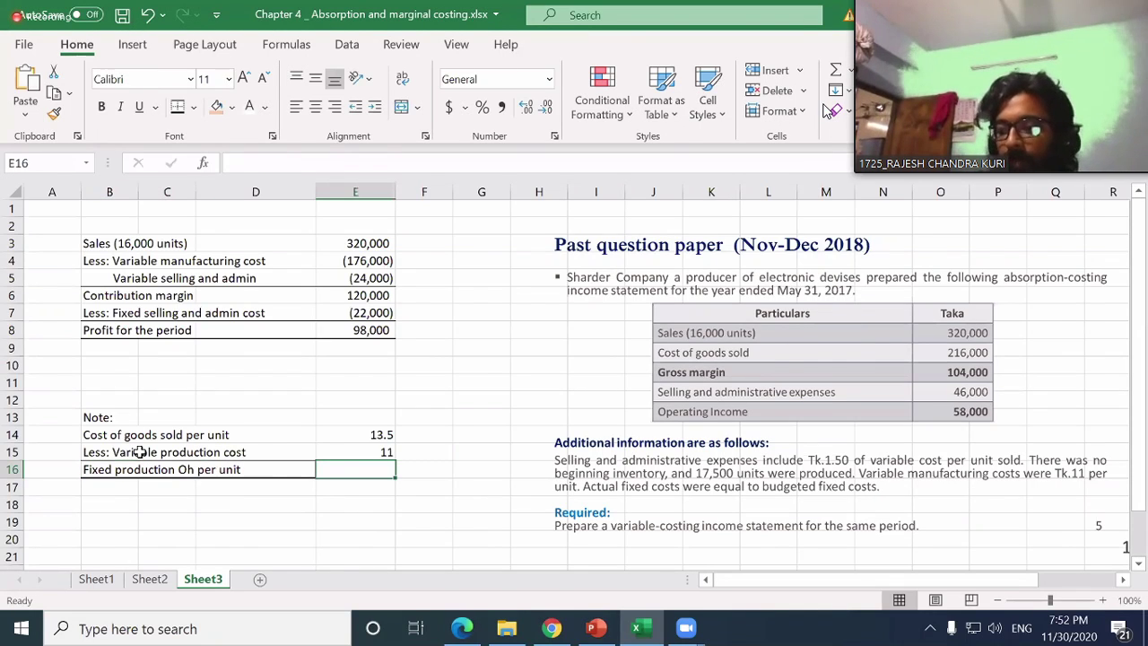
type("=")
key("Up")
key("Up")
type("-")
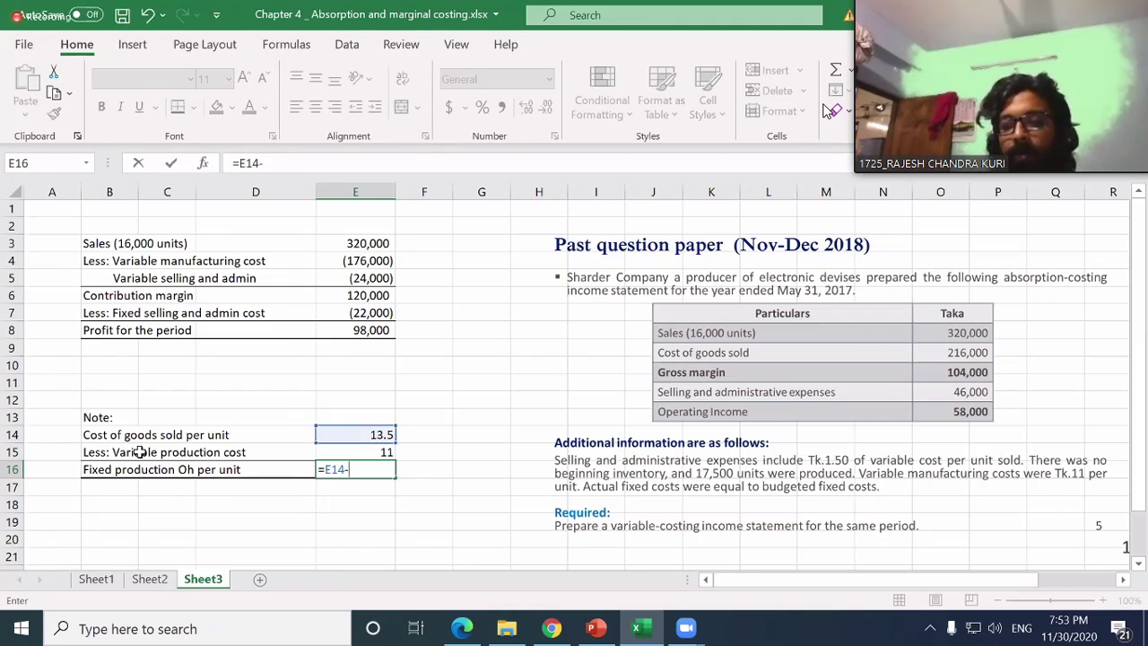
key("Up")
key("Return")
key("Up")
key("Left")
key("Left")
key("Left")
key("Right")
key("Right")
key("Right")
key("Right")
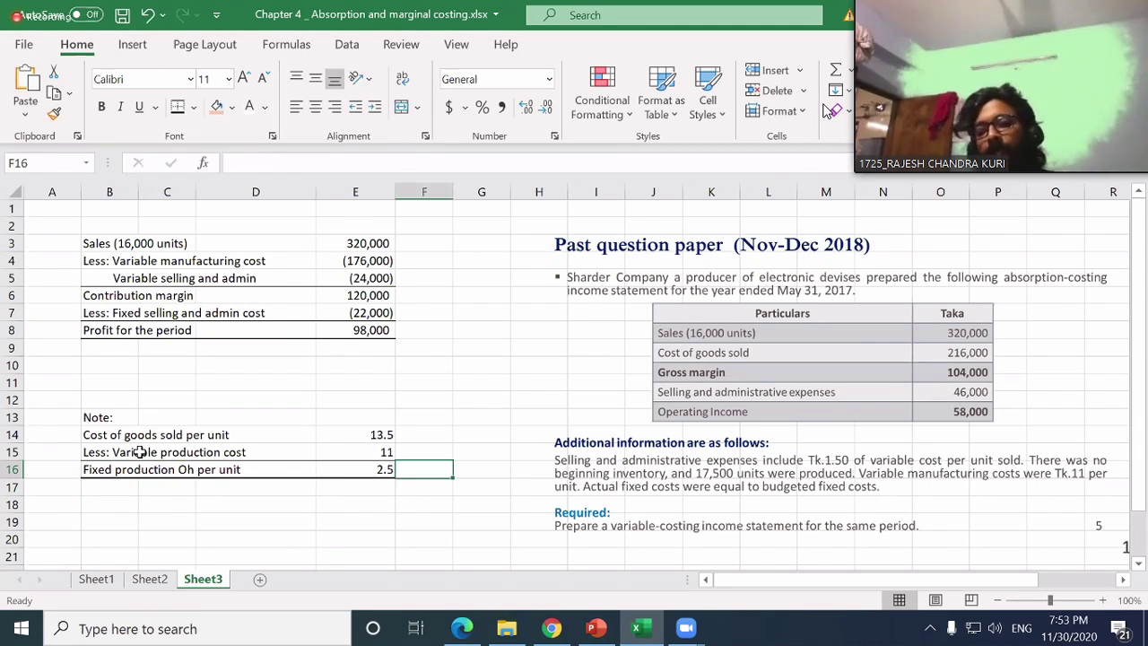
key("Left")
key("Left")
key("Left")
key("Left")
key("Right")
key("Right")
key("Right")
key("Right")
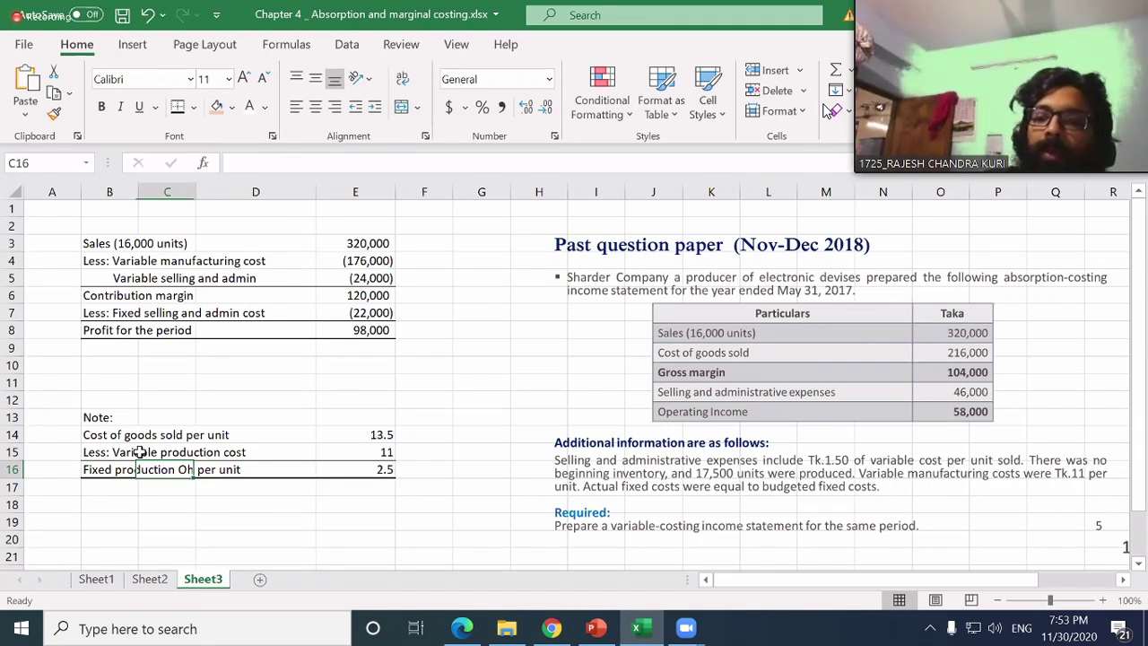
- Make the fixed production overhead per unit row, B16:E16, bold
key("Left")
key("Left")
key("Left")
key("Left")
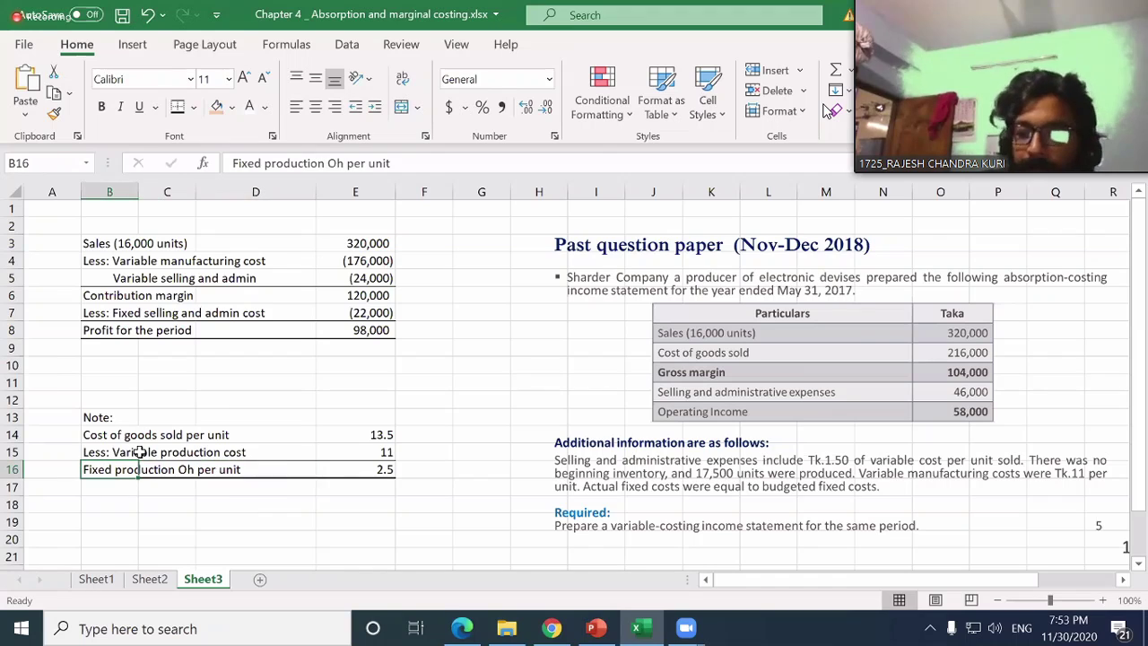
key("shift+Right")
key("shift+Right")
key("shift+Right")
key("shift+Right")
key("shift+Left")
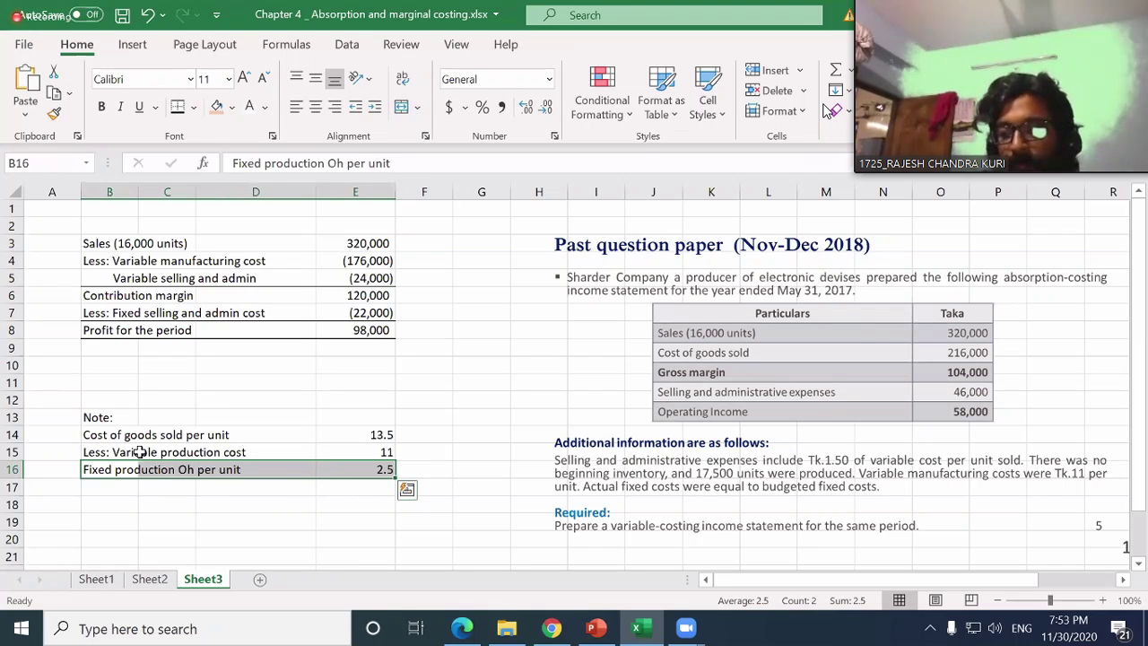
key("ctrl+b")
- Review the formulas for variable manufacturing cost in E4 and variable selling and admin in E5
key("Up")
key("Up")
key("Up")
key("Up")
key("Up")
key("Up")
key("Up")
key("Up")
key("Up")
key("Up")
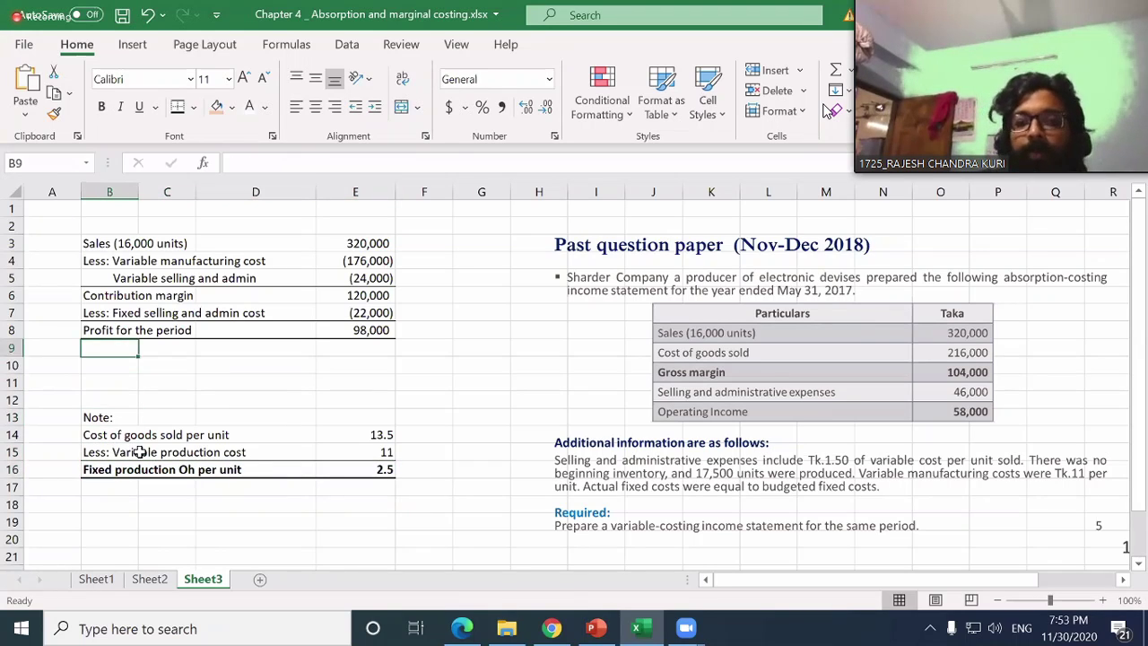
key("Up")
key("Up")
key("Right")
key("Right")
key("Right")
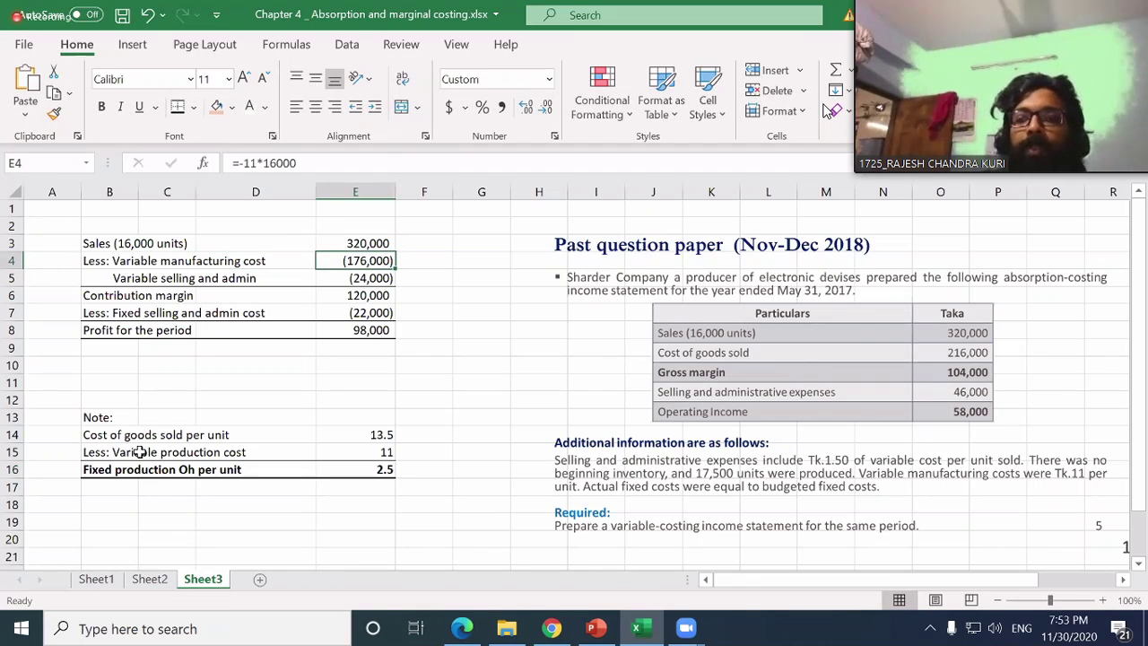
key("Down")
key("Left")
key("Left")
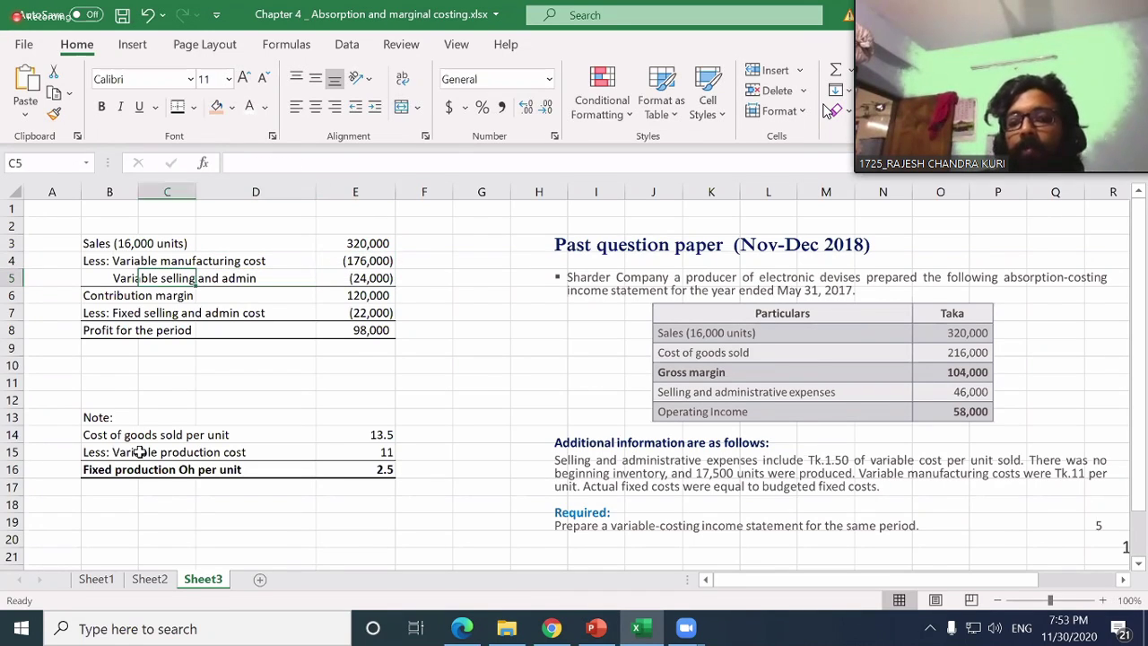
key("Left")
key("Right")
key("Right")
key("Right")
key("F2")
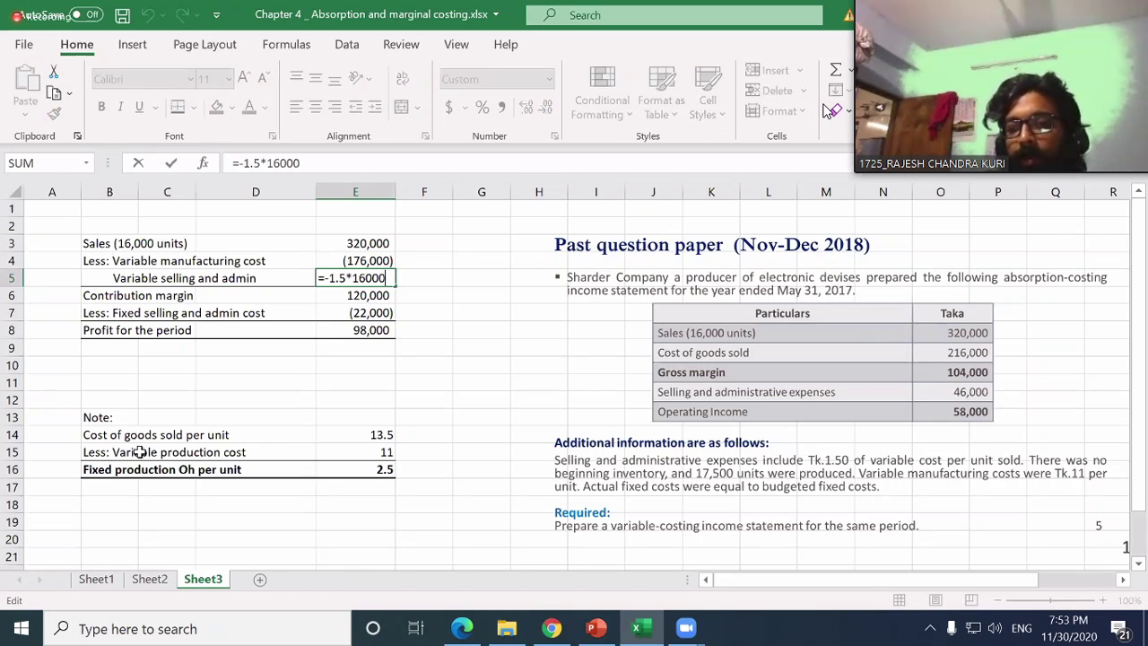
key("ctrl+Return")
- Insert two blank rows above the "Less: Fixed selling and admin cost" row
key("Down")
key("Down")
key("Left")
key("Left")
key("Left")
key("Left")
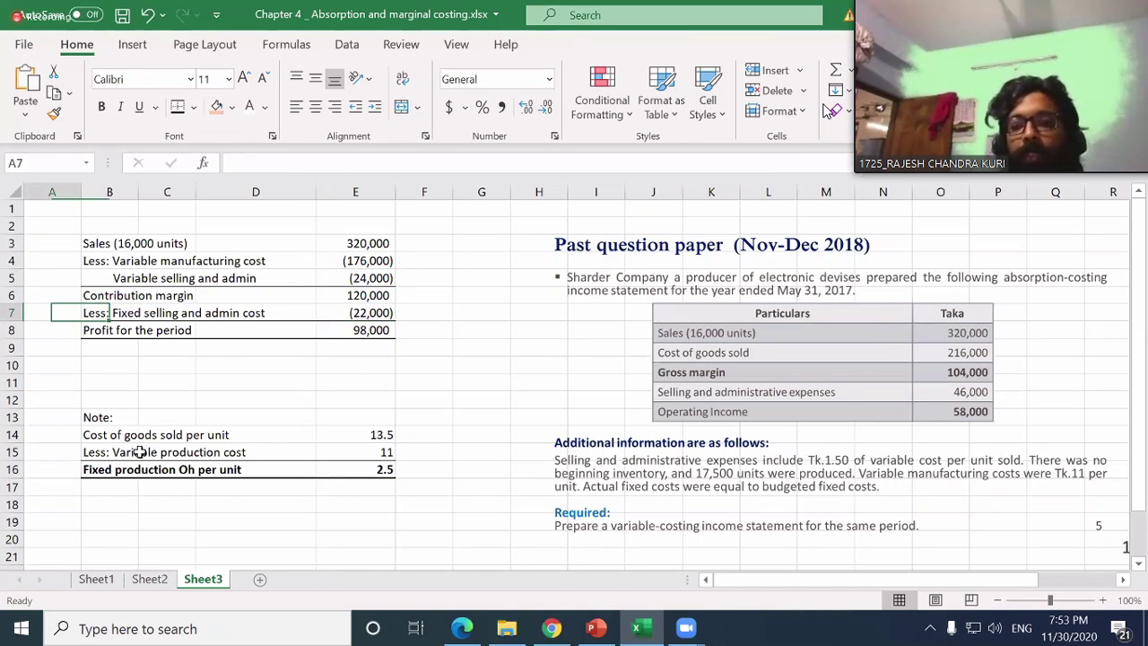
key("shift+space")
key("ctrl+shift+plus")
key("ctrl+shift+plus")
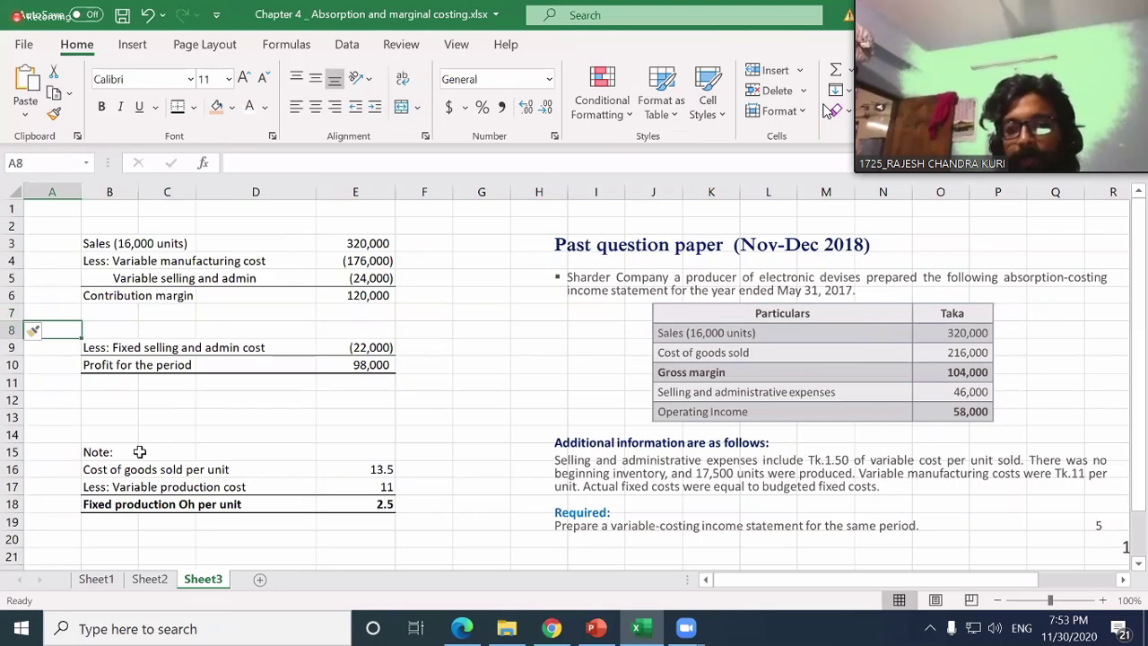
- Examine the variable selling and admin formula in E5 and the contribution margin formula in E6
key("Right")
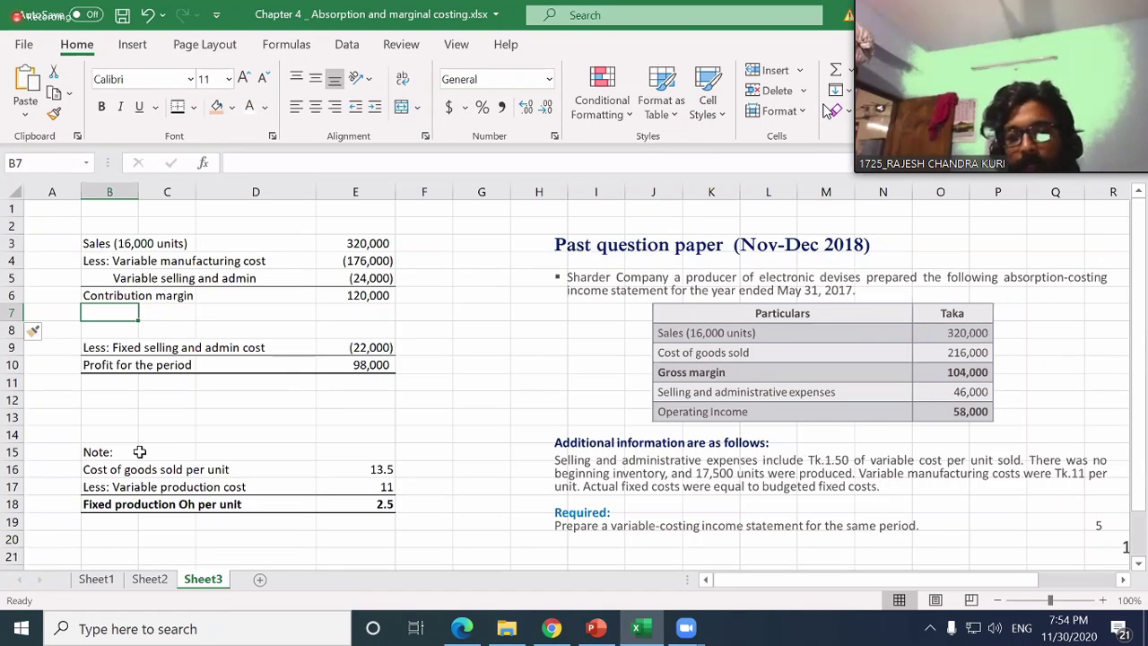
key("Up")
key("Up")
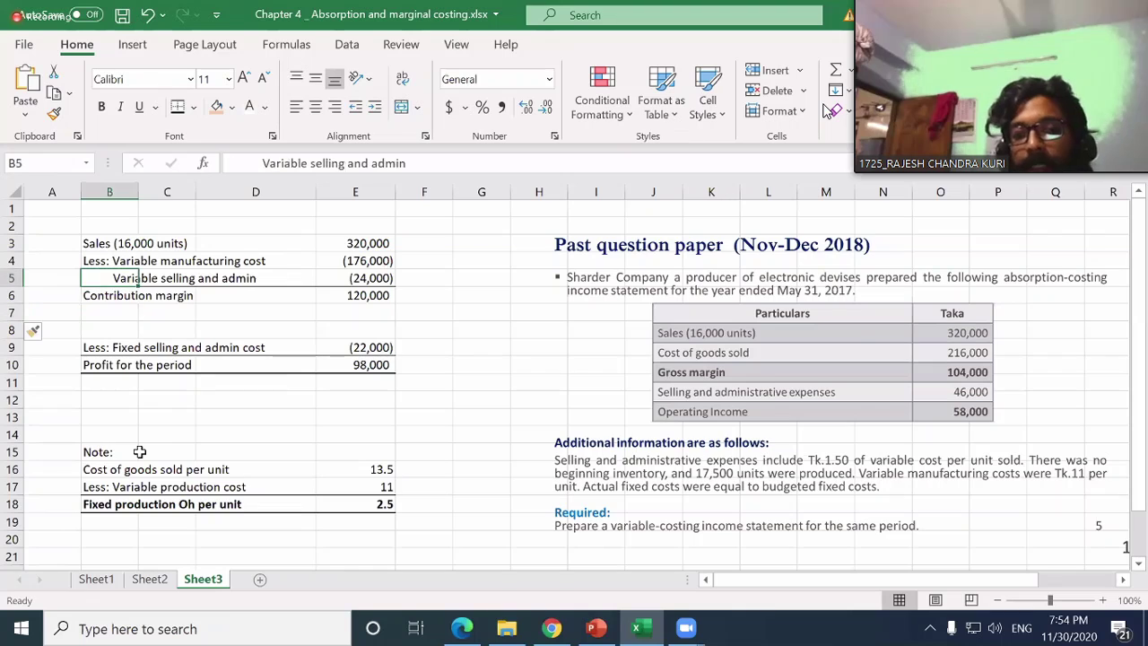
key("Right")
key("Left")
key("Right")
key("Right")
key("Right")
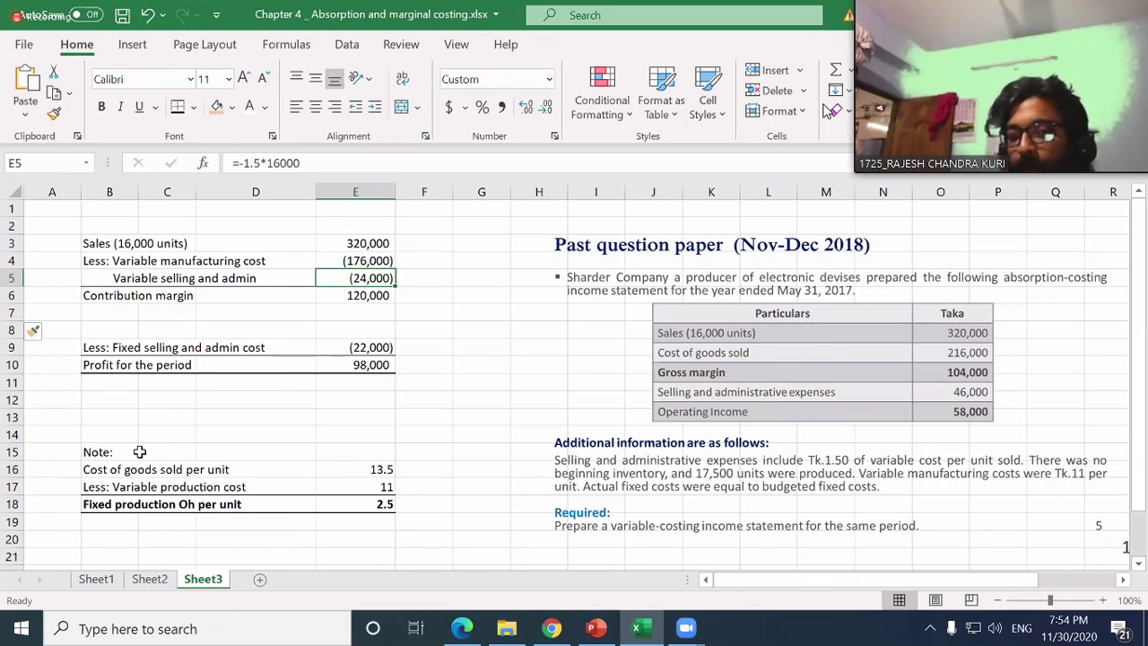
key("Down")
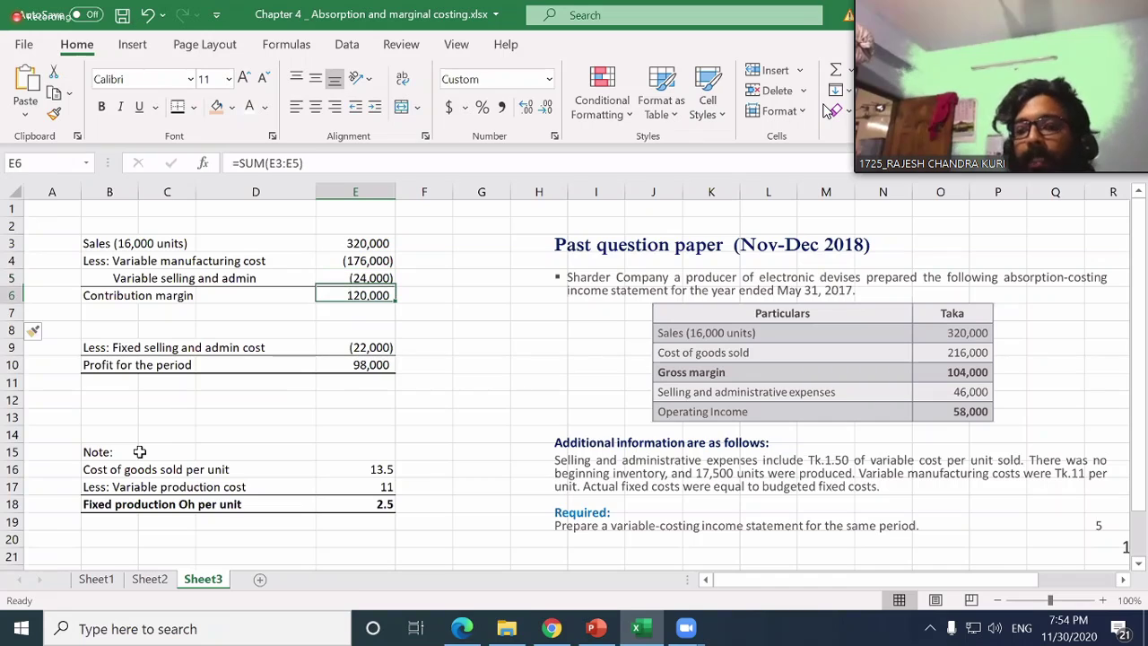
- Cut the "Less:" prefix from the label in B9 so it reads "Fixed selling and admin cost"
key("Down")
key("Down")
key("Down")
key("Left")
key("Left")
key("Left")
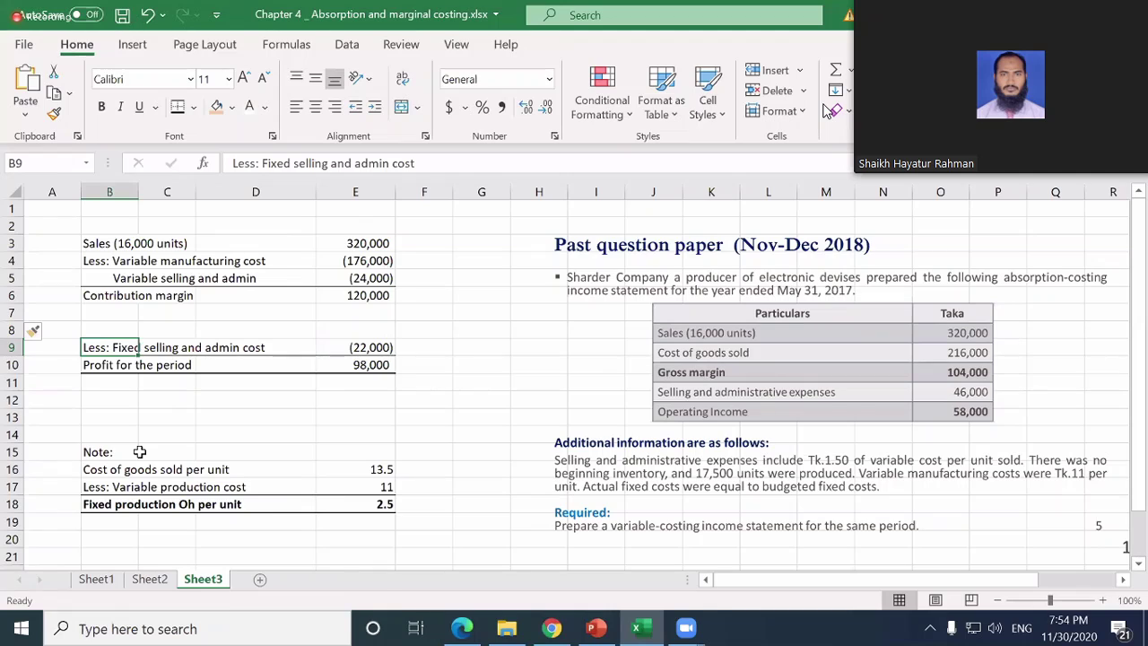
key("F2")
key("Left")
key("Left")
key("Left")
key("Left")
key("ctrl+Left")
key("ctrl+Left")
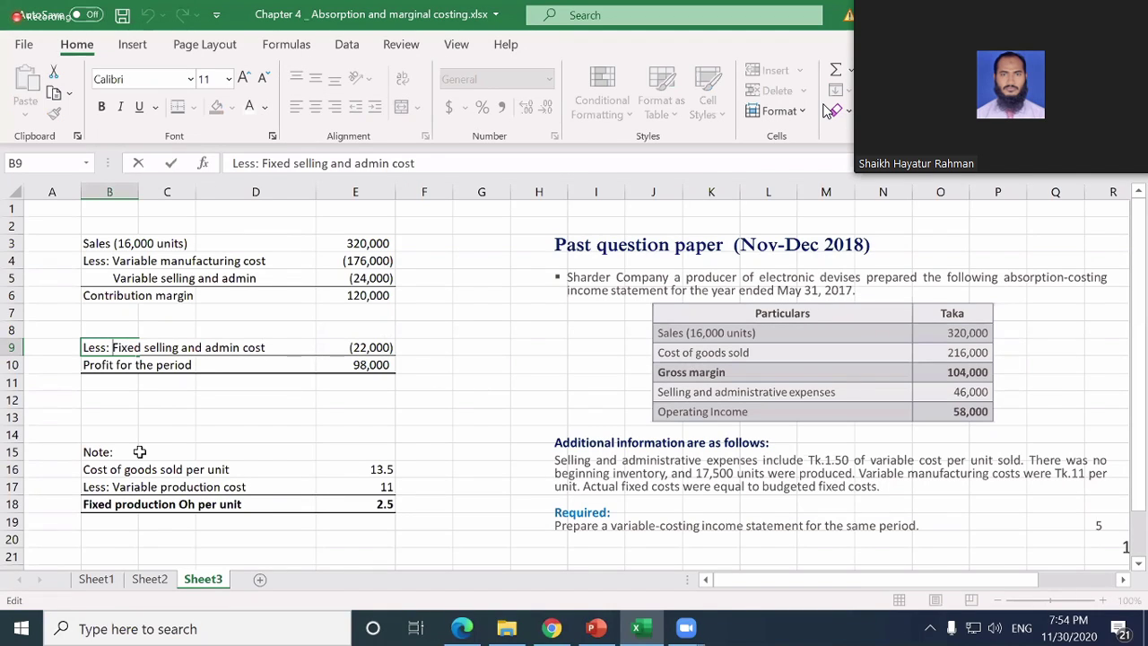
key("ctrl+shift+Left")
key("ctrl+c")
key("Delete")
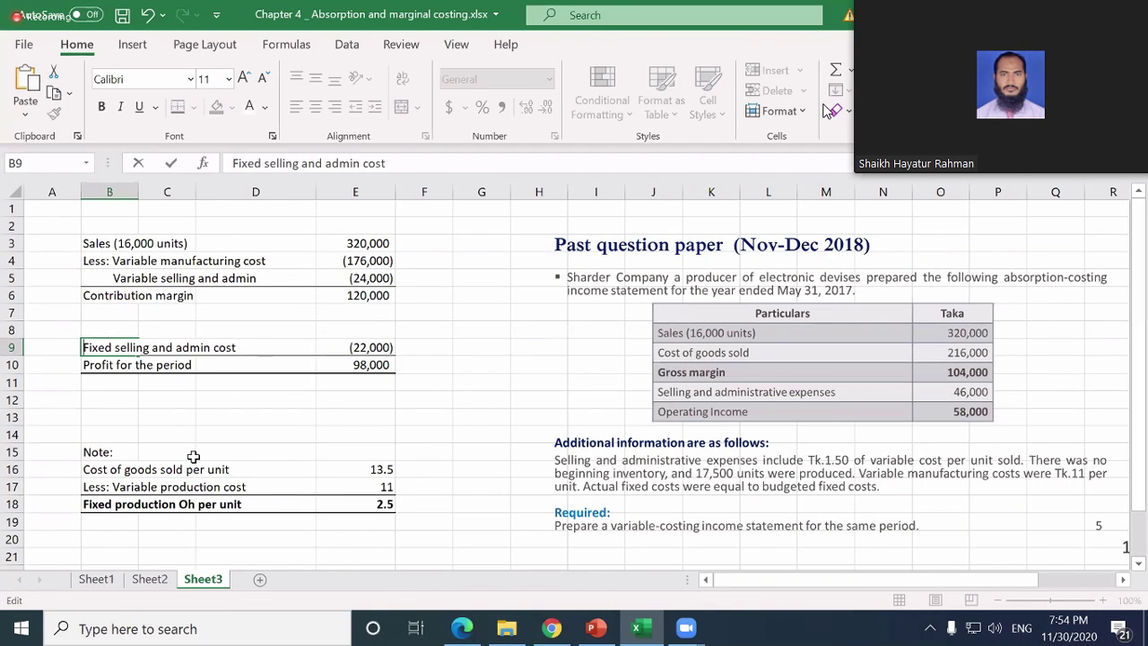
key("Return")
- Paste "Less:" into B8 as a heading above the fixed selling and admin cost line
key("Up")
key("Up")
key("ctrl+v")
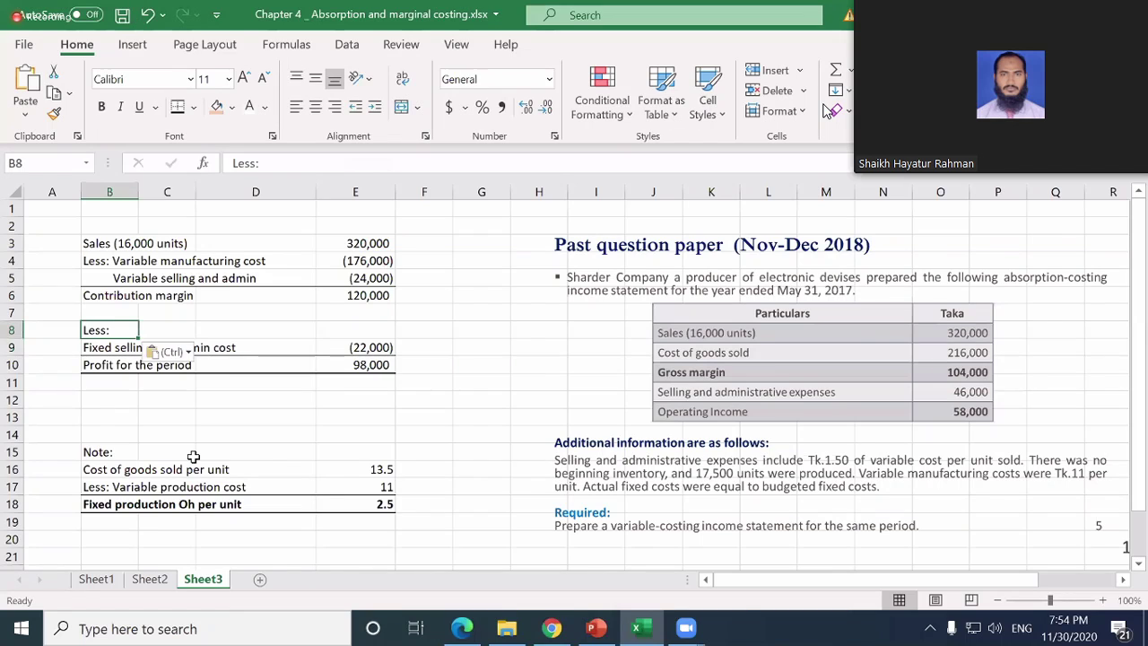
- Insert a blank row between the "Less:" heading and the "Fixed selling and admin cost" row
key("Down")
key("shift+space")
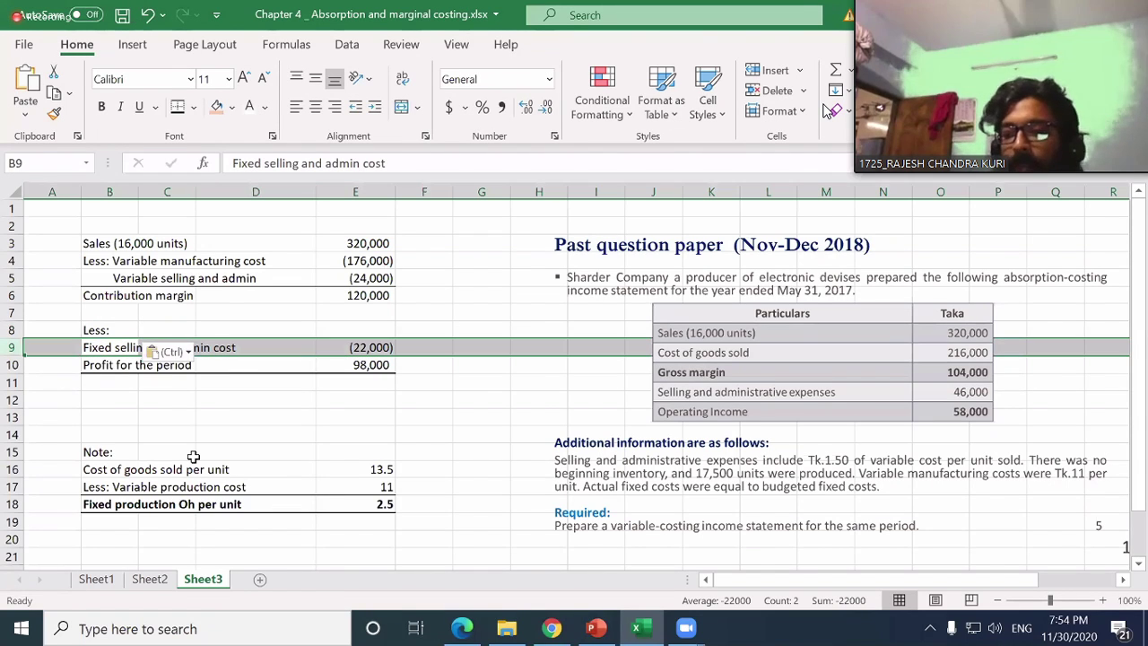
key("ctrl+shift+plus")
key("Down")
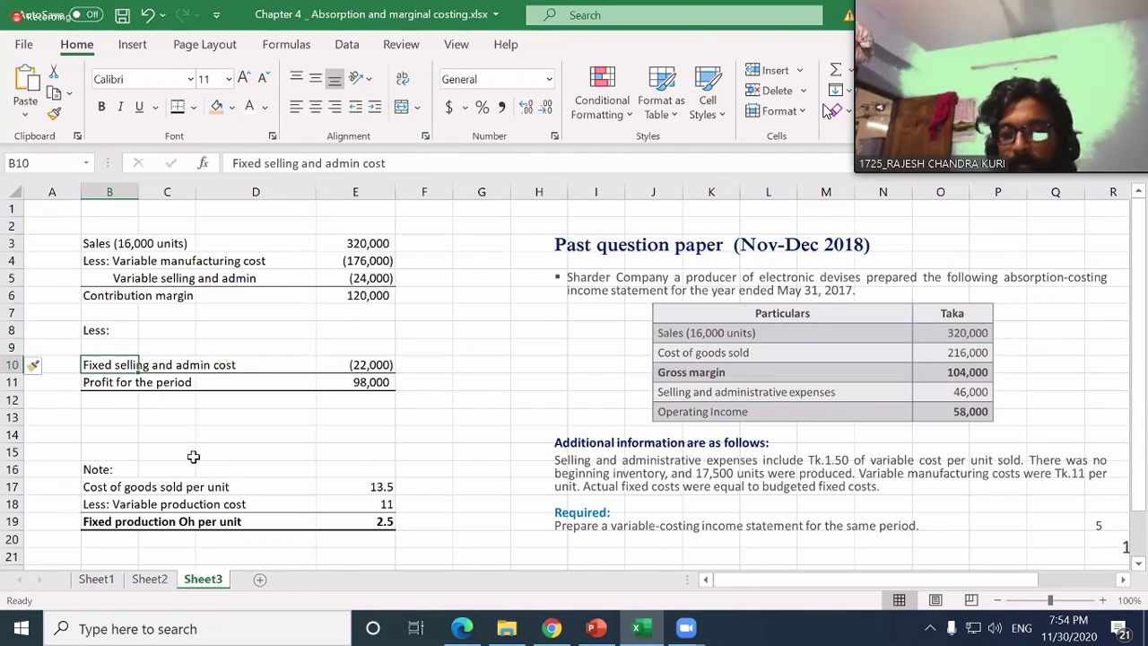
- Label the new line in B9 "Fixed production OH"
key("Up")
type("F")
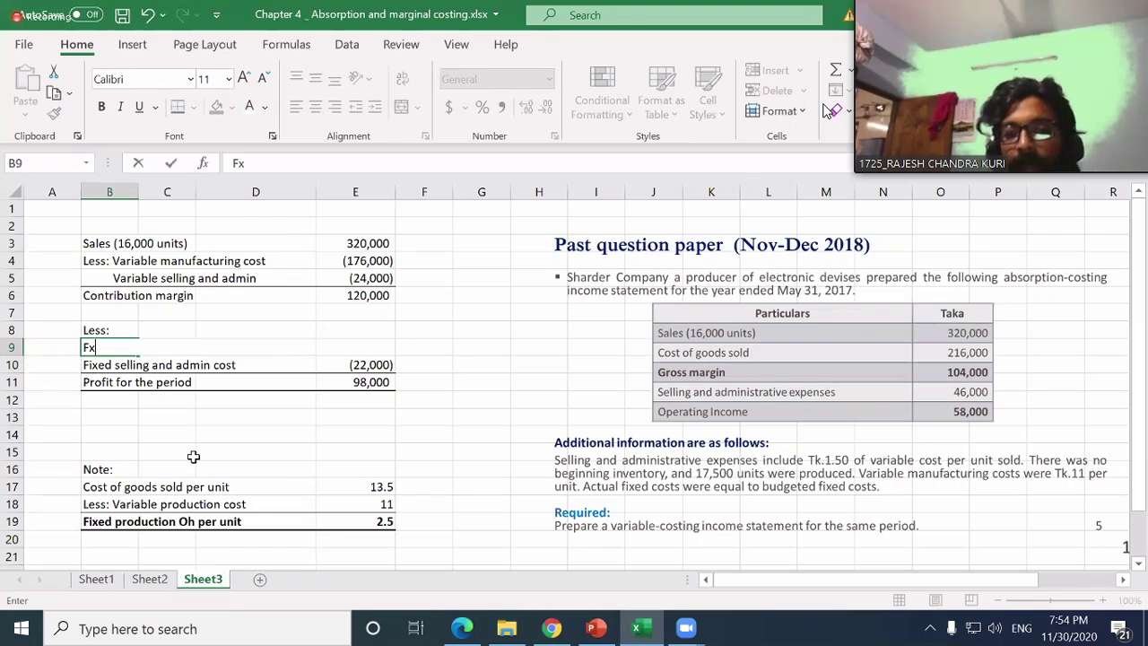
type("ix")
key("BackSpace")
key("BackSpace")
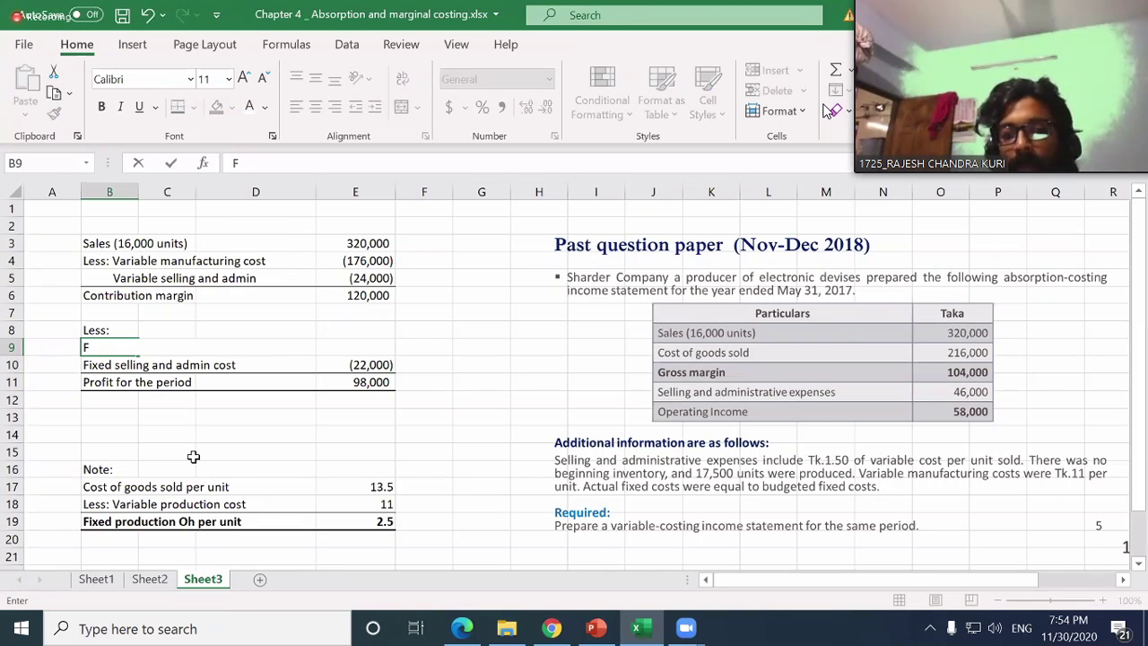
type("ix")
key("BackSpace")
key("BackSpace")
type("o")
key("BackSpace")
type("o")
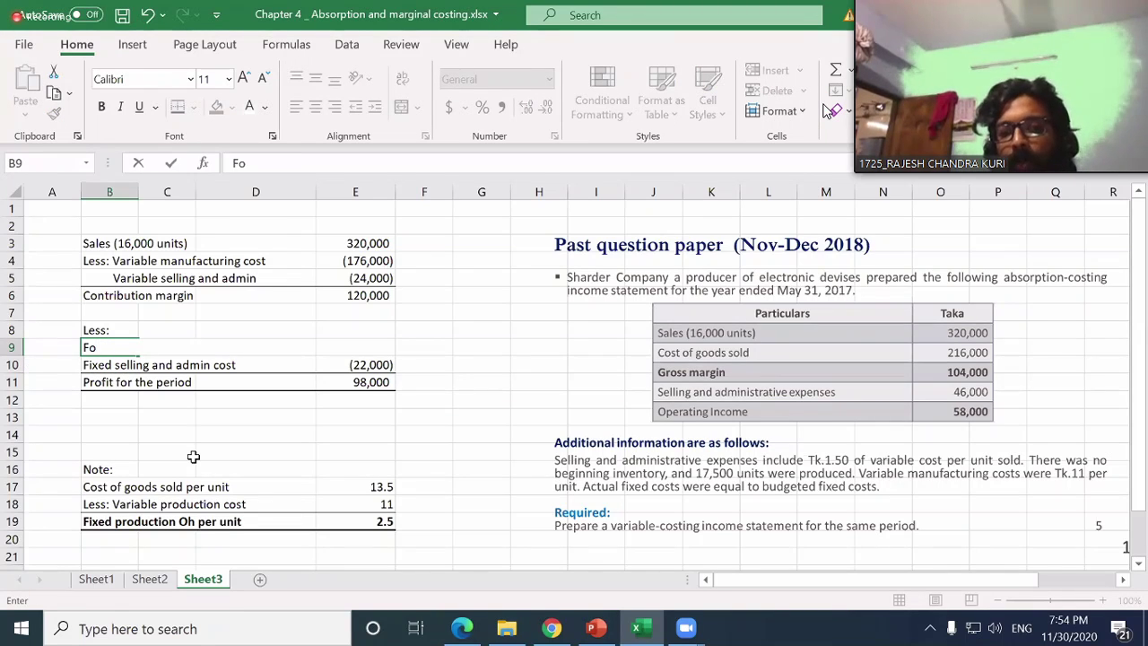
key("BackSpace")
type("i")
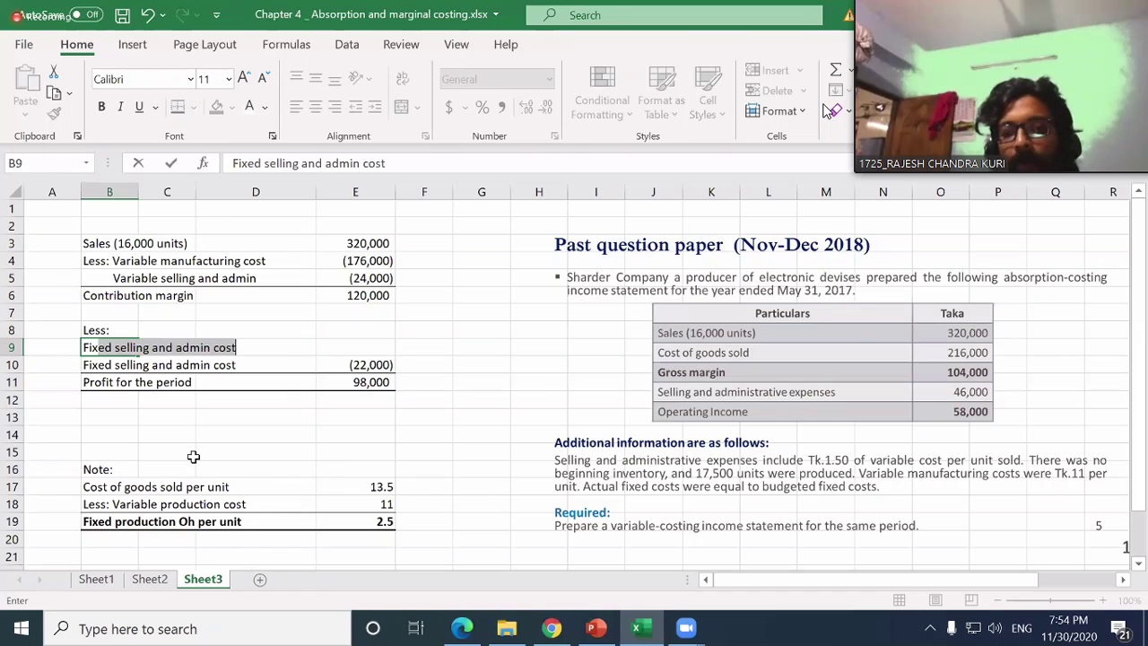
type("xed ")
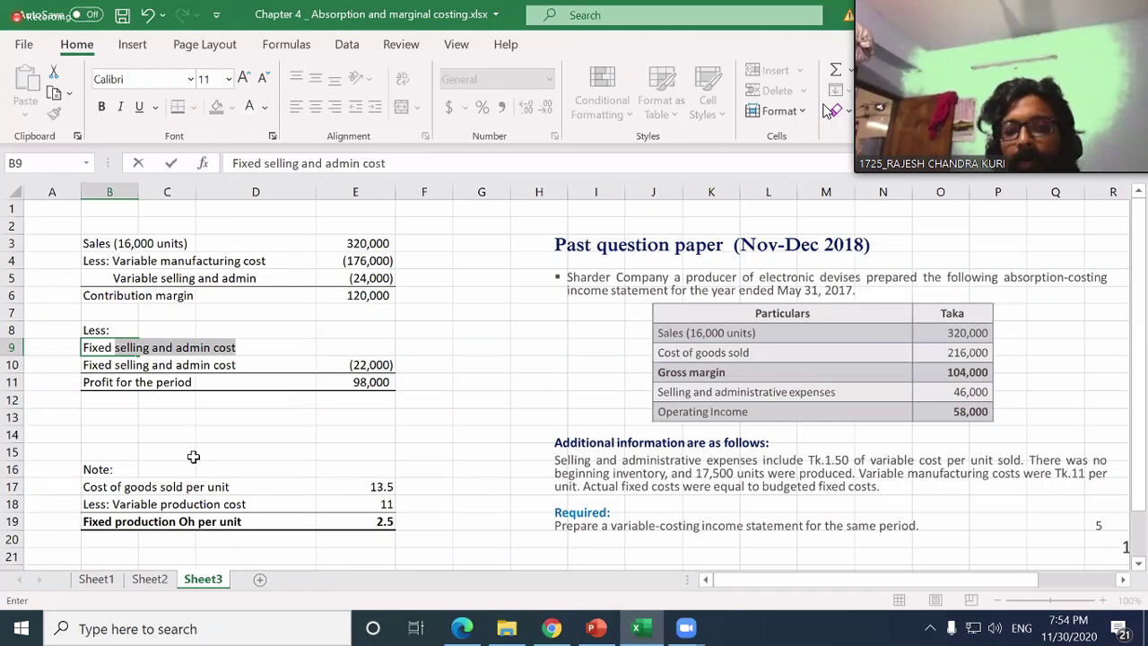
type("pr")
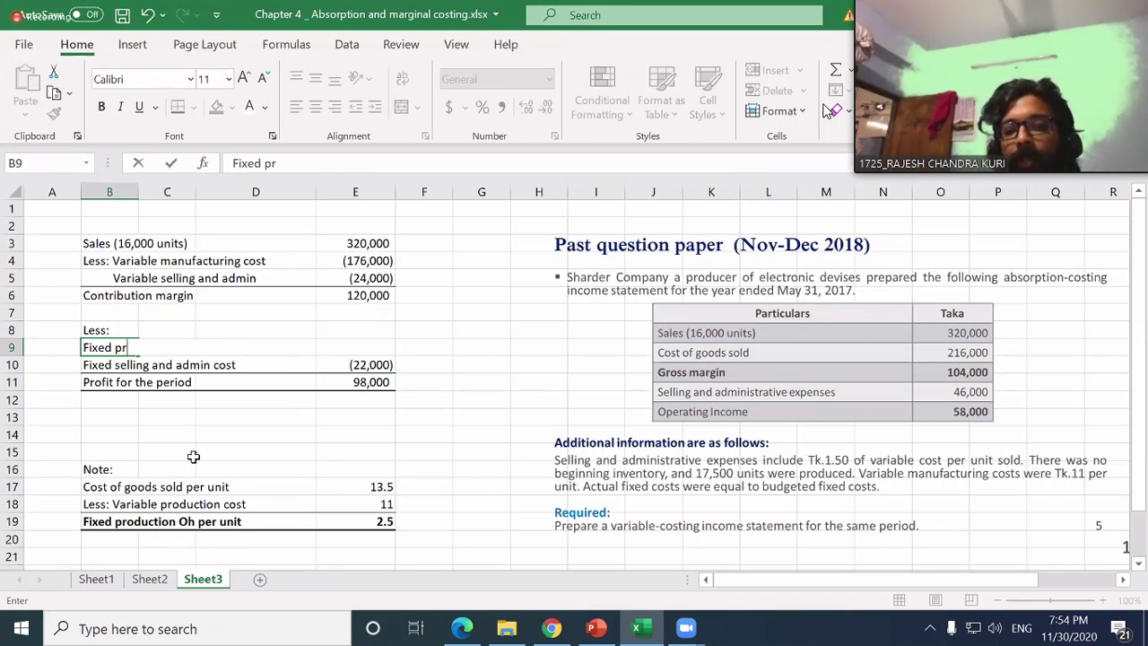
type("oduction OH")
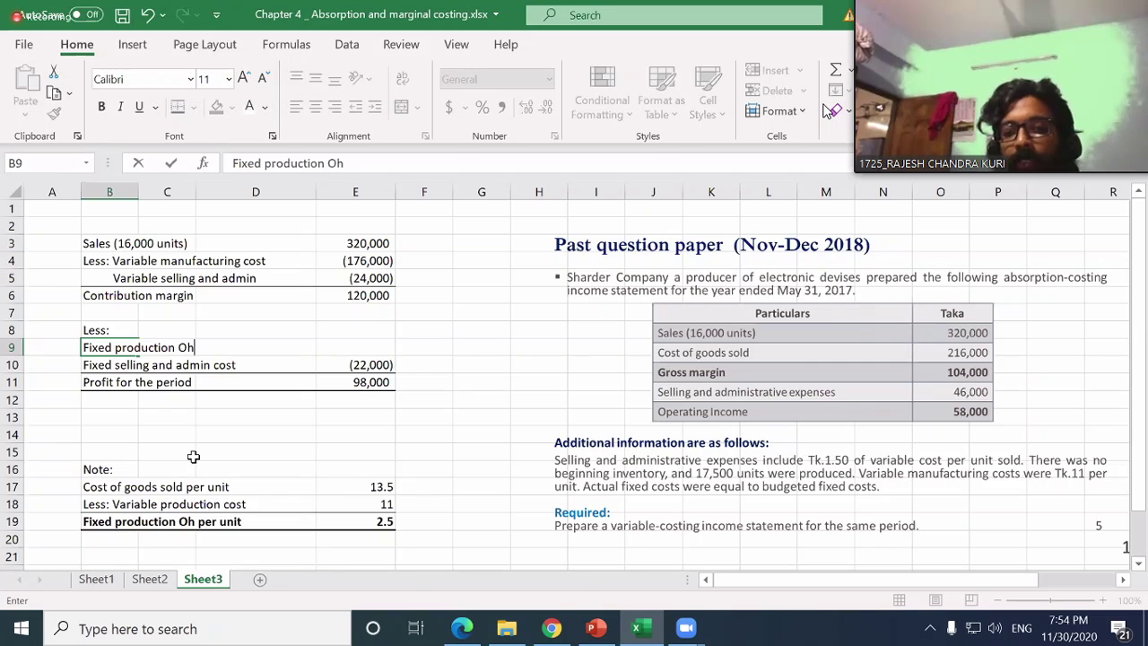
- Begin entering the negative fixed production overhead amount in E9, starting with -2 and a decimal point
key("Tab")
key("Tab")
key("Tab")
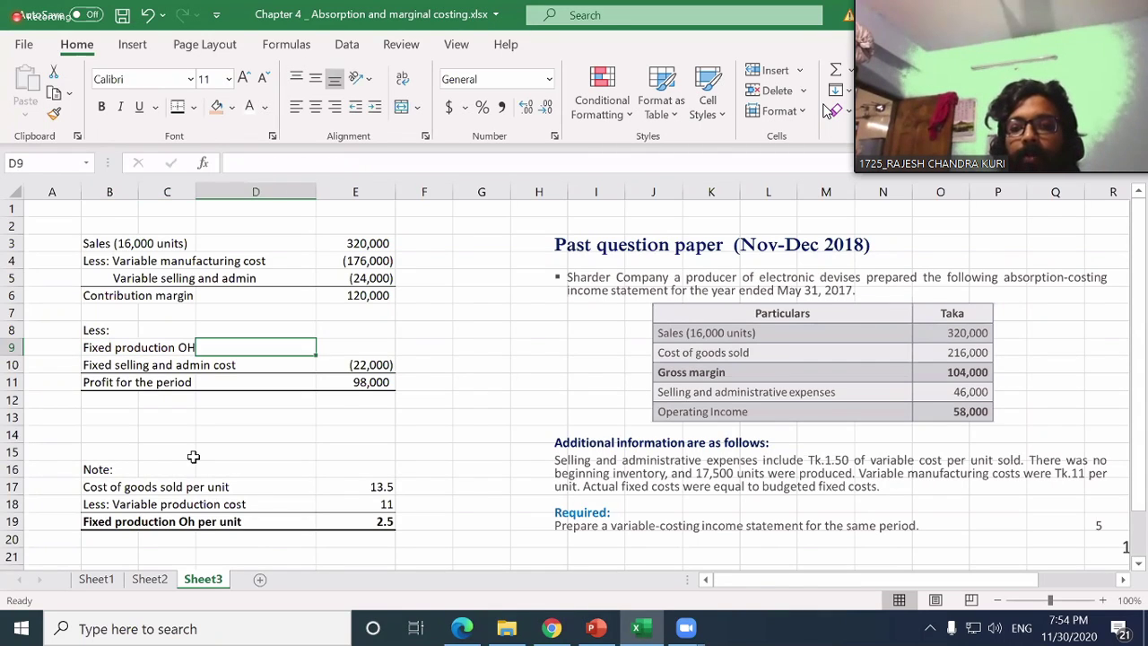
type("-")
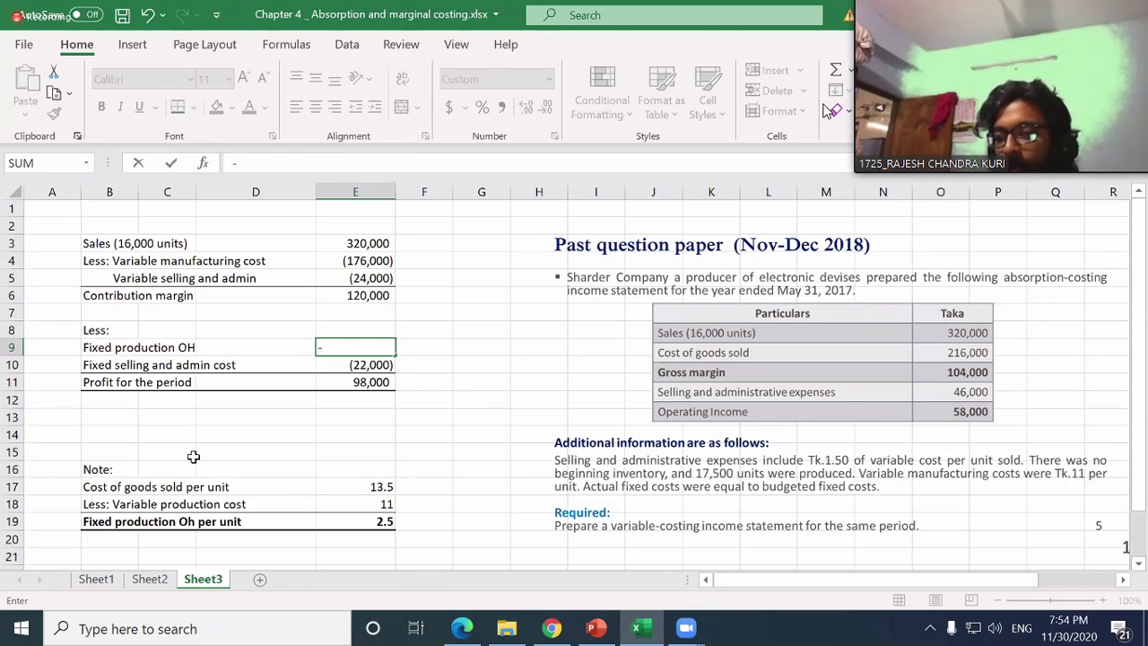
type("2/")
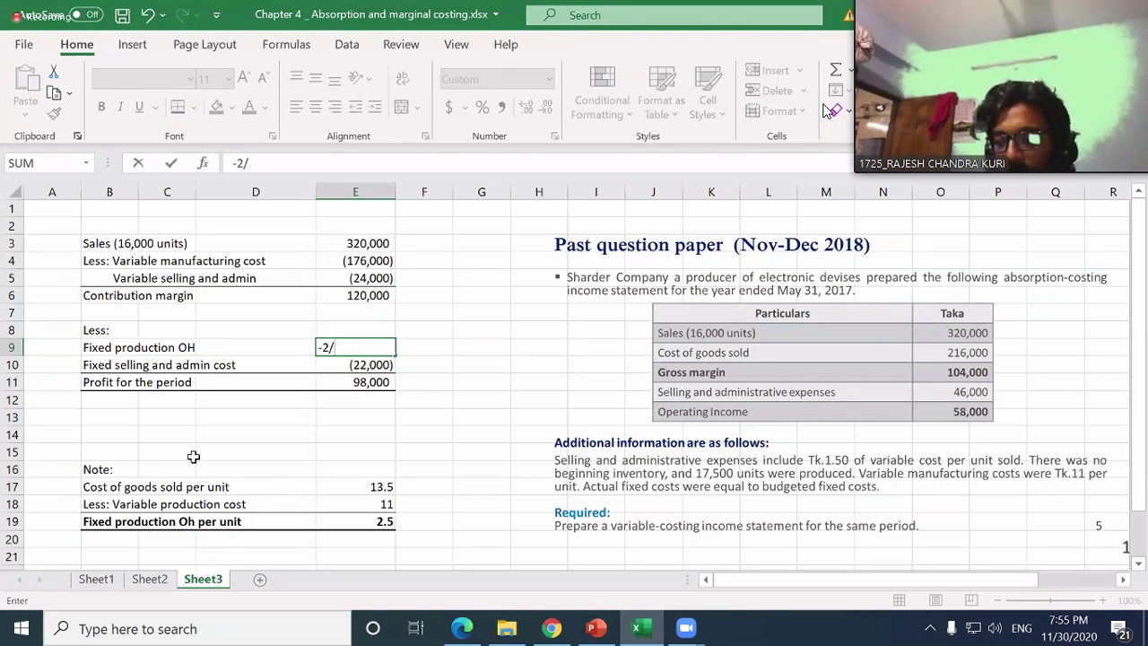
key("BackSpace")
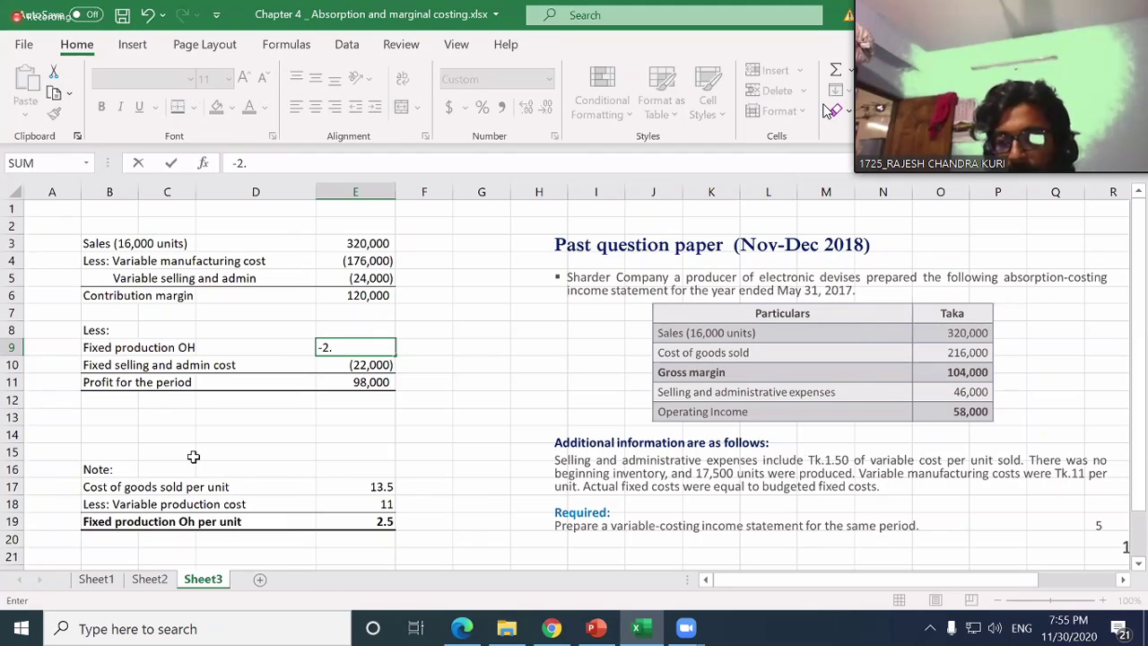
- Enter the fixed production OH in E9 as the negative product of 2.5 and 17500
type(".")
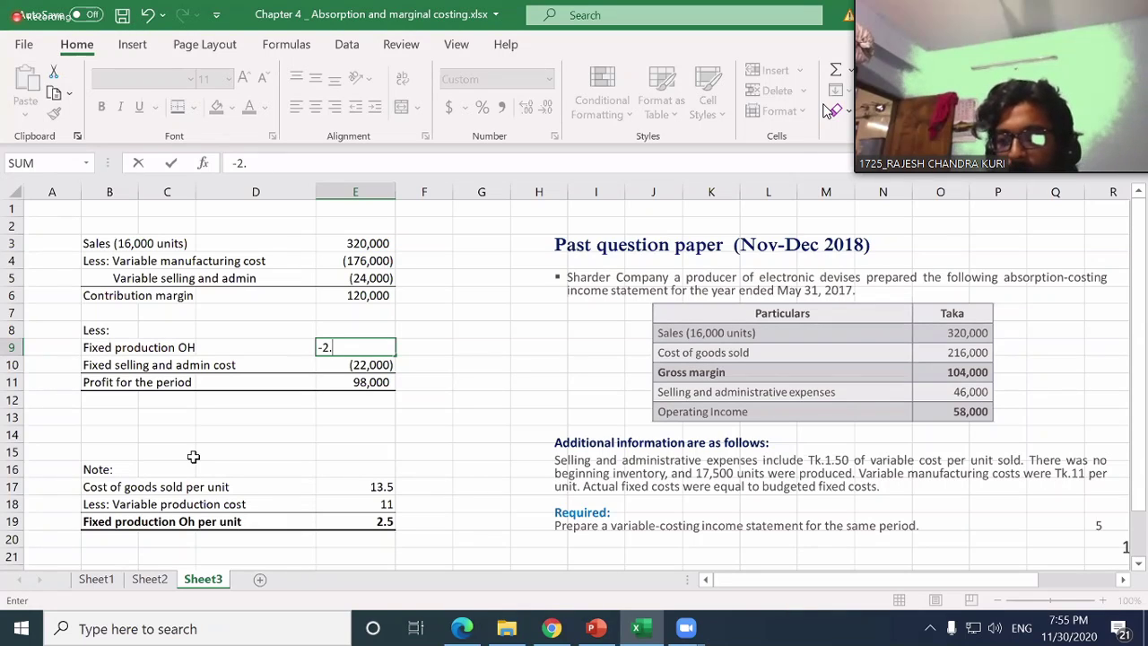
type("5")
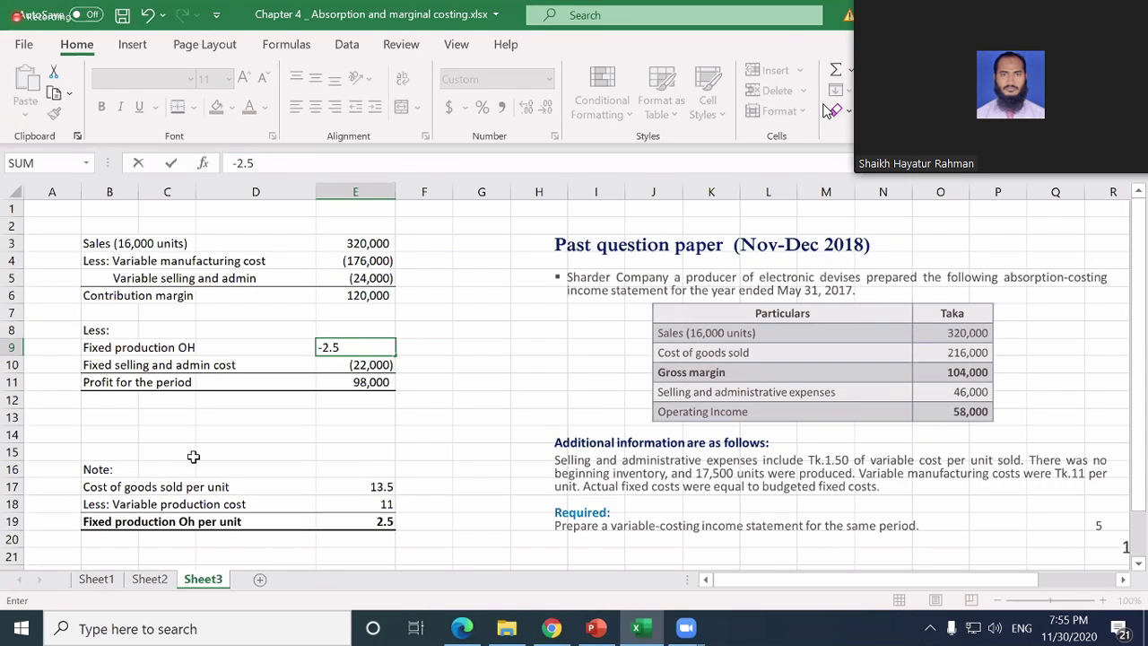
type("*17000")
key("BackSpace")
key("BackSpace")
key("BackSpace")
type("5")
key("Return")
key("Left")
key("Left")
key("Left")
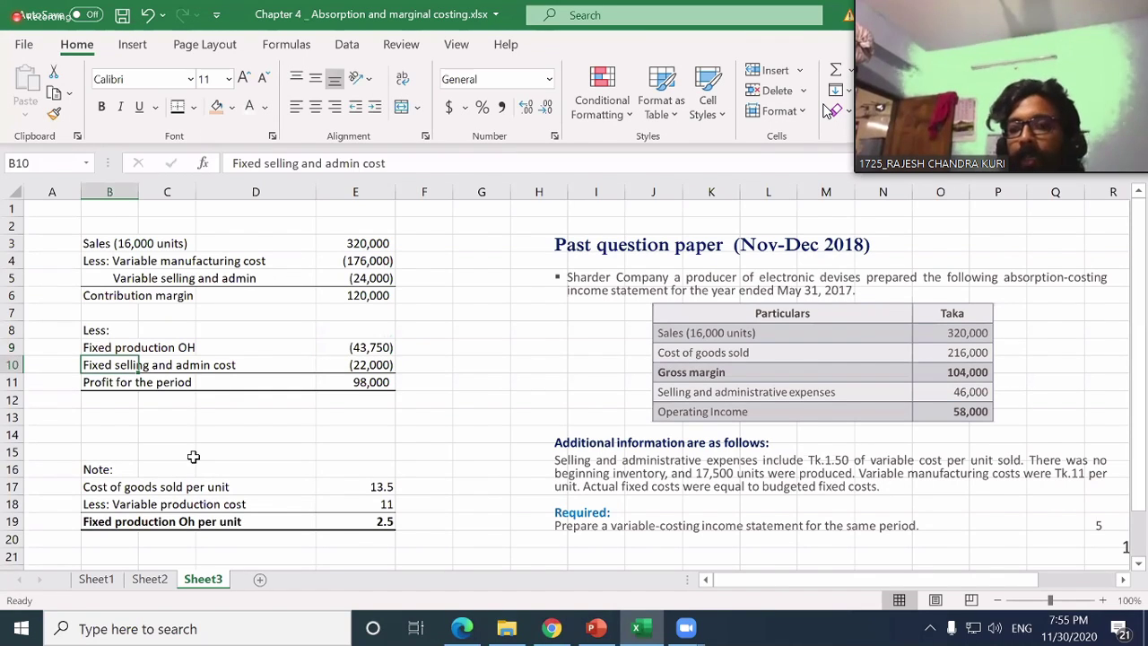
- Review the formula behind the fixed production OH amount in E9
key("Up")
key("Right")
key("Right")
key("Right")
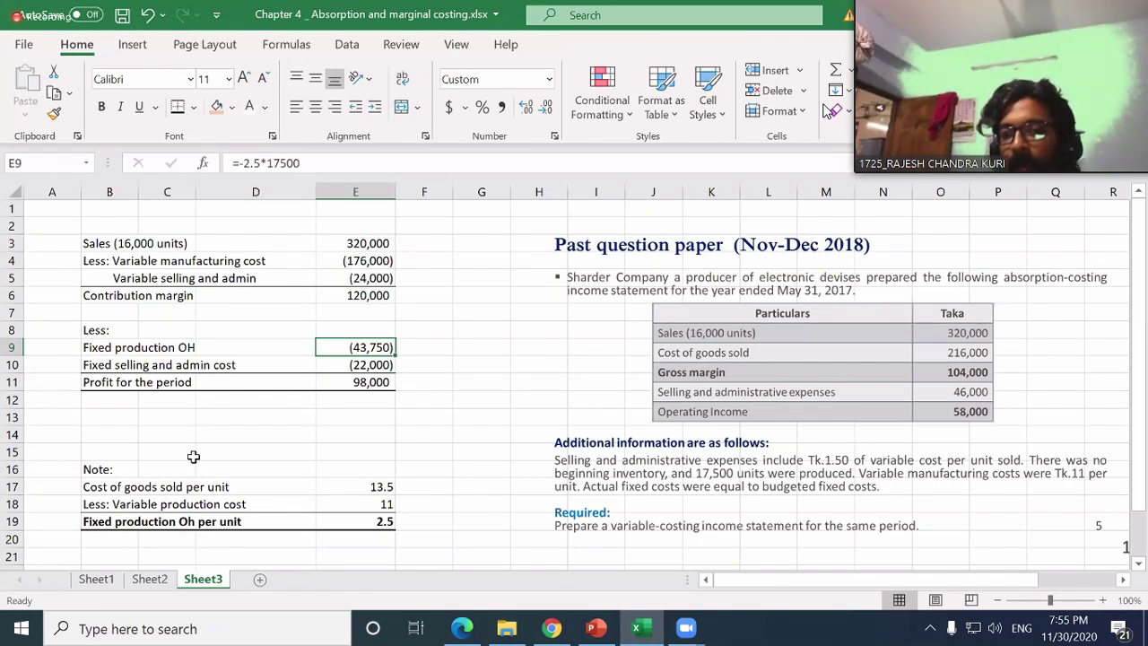
key("F2")
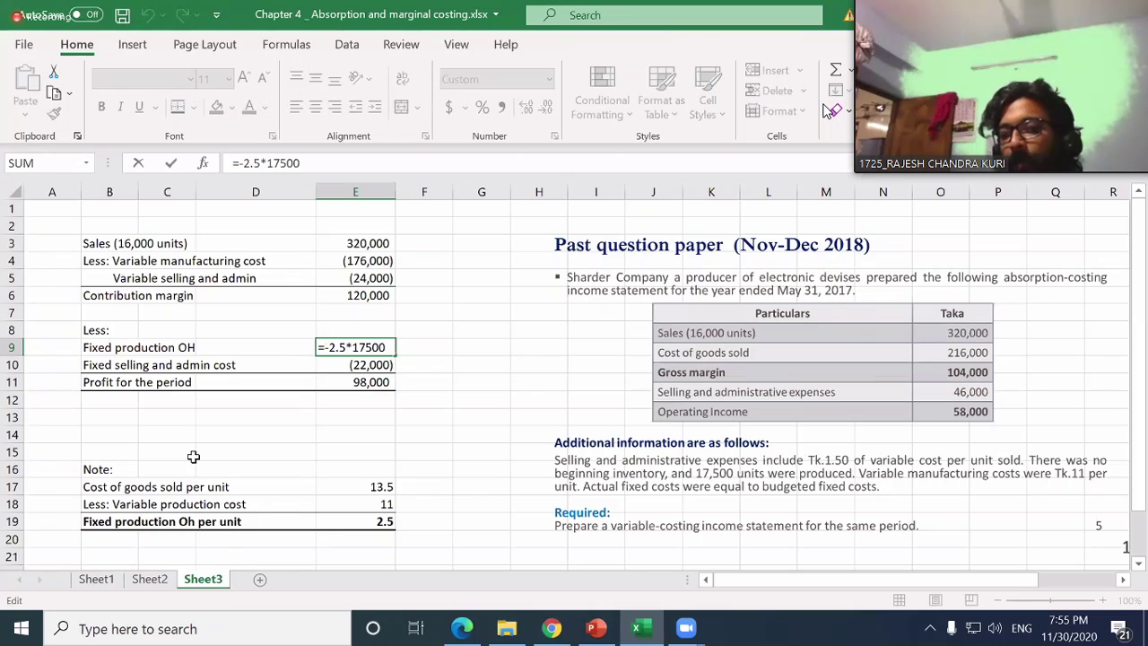
key("Return")
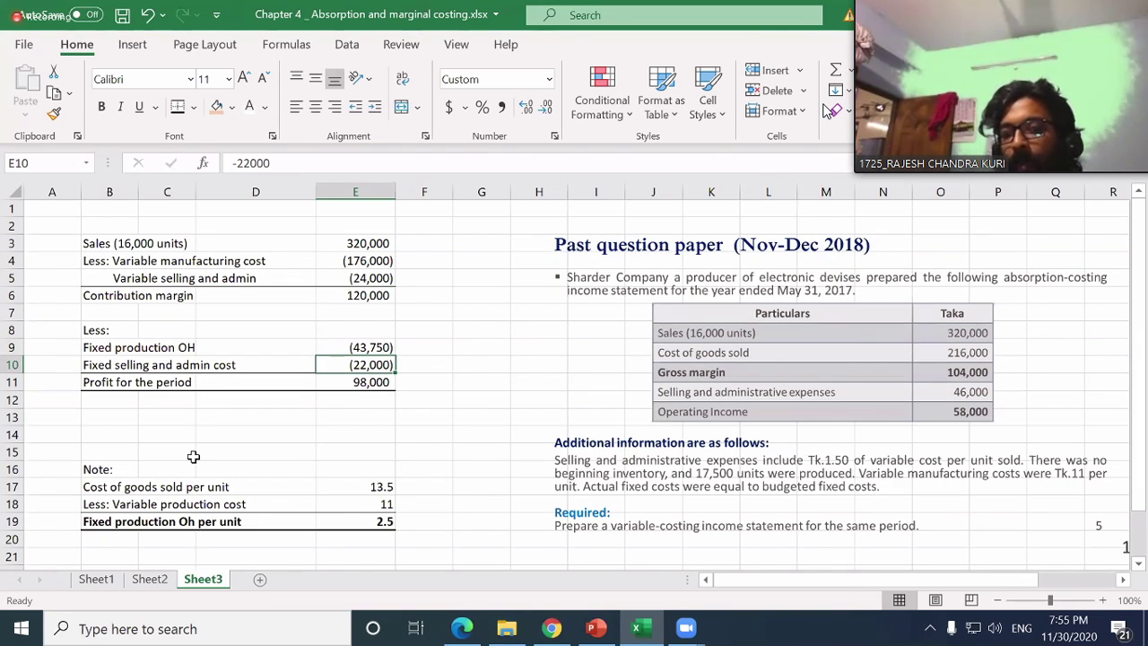
key("Up")
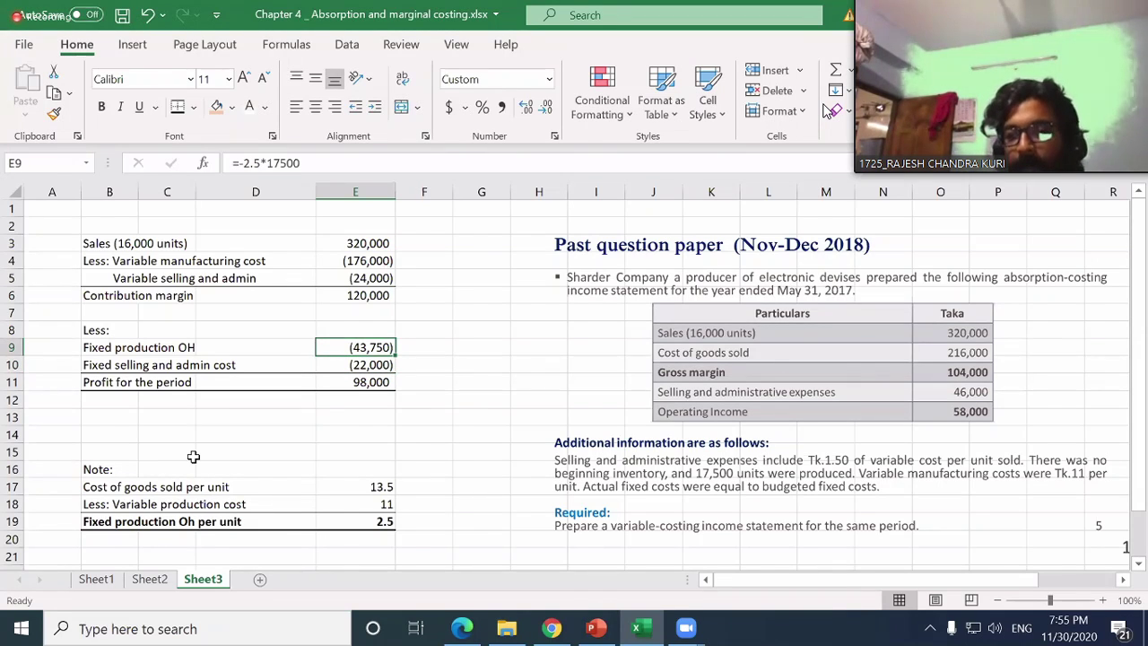
key("F2")
key("Return")
- Extend the profit for the period formula in E11 to =E6+E10+E9 so it includes fixed production OH
key("Down")
key("F2")
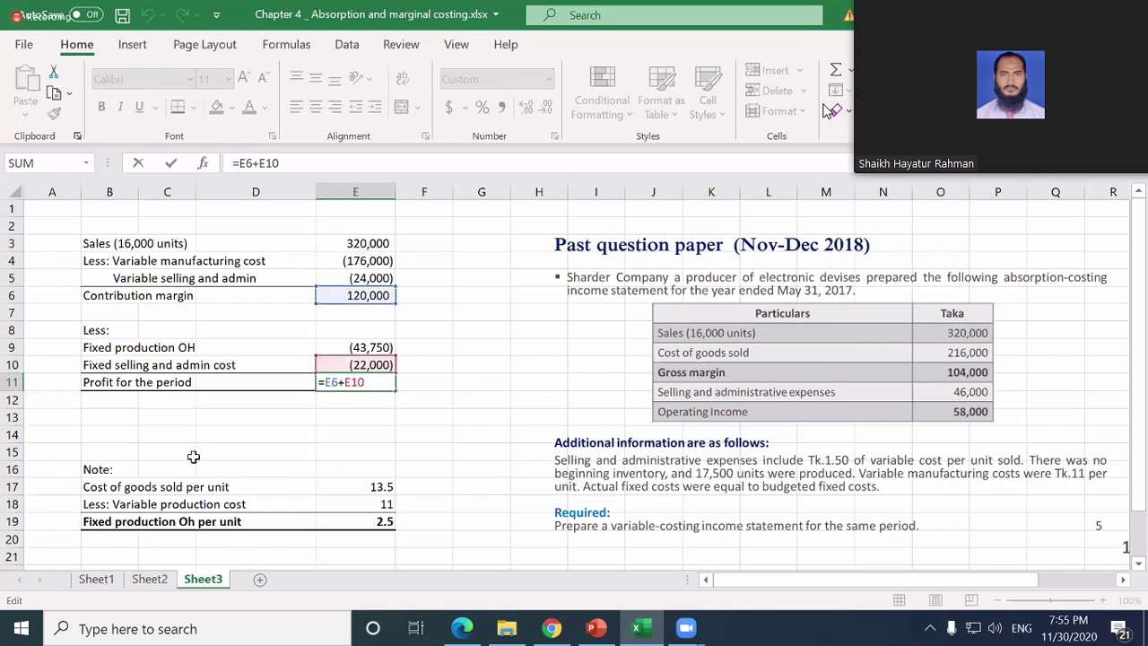
type("+")
left_click(379, 345)
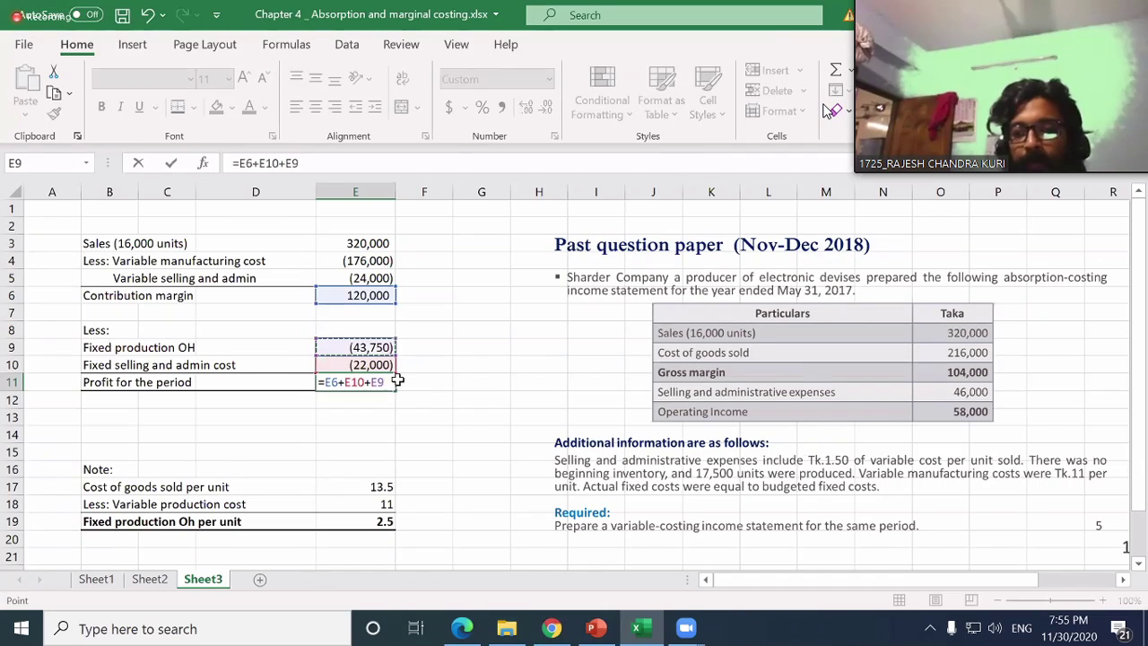
key("Return")
key("Left")
key("Left")
key("Left")
key("Down")
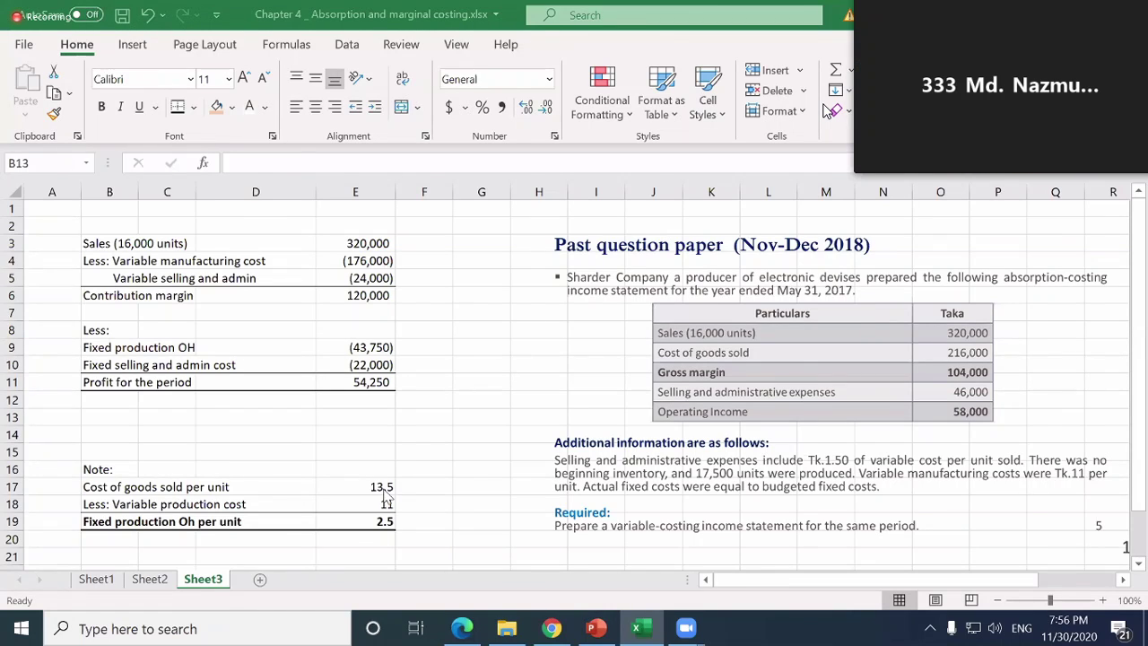
- Make the "Note:" heading in row 16 bold
left_click(434, 590)
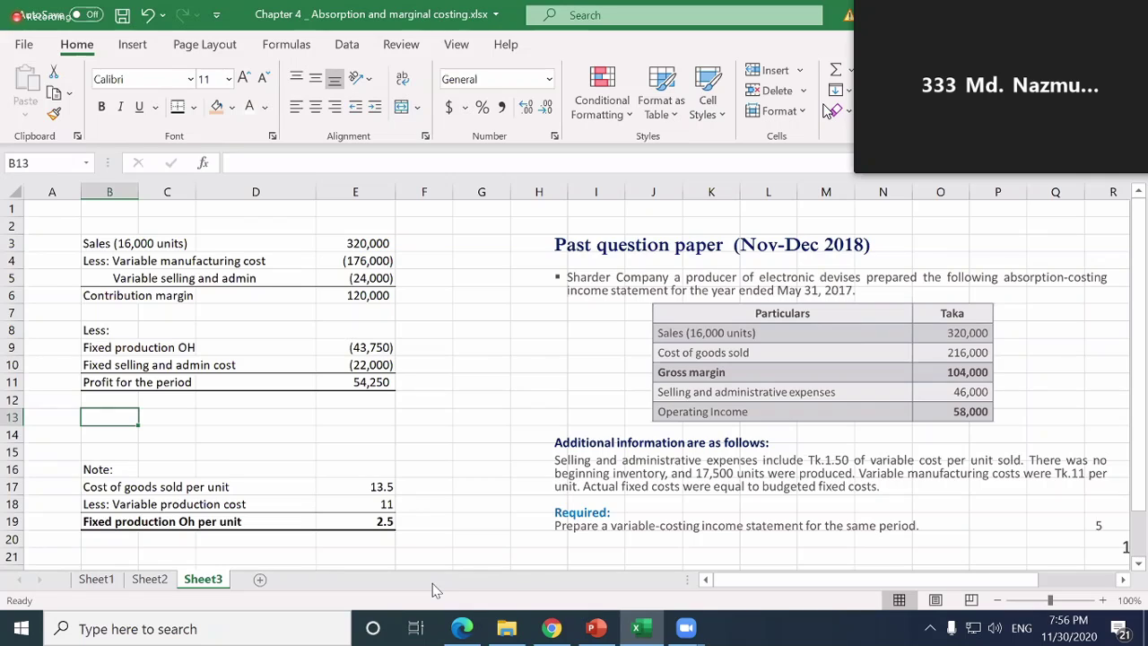
key("Down")
key("Down")
key("Down")
key("shift+Right")
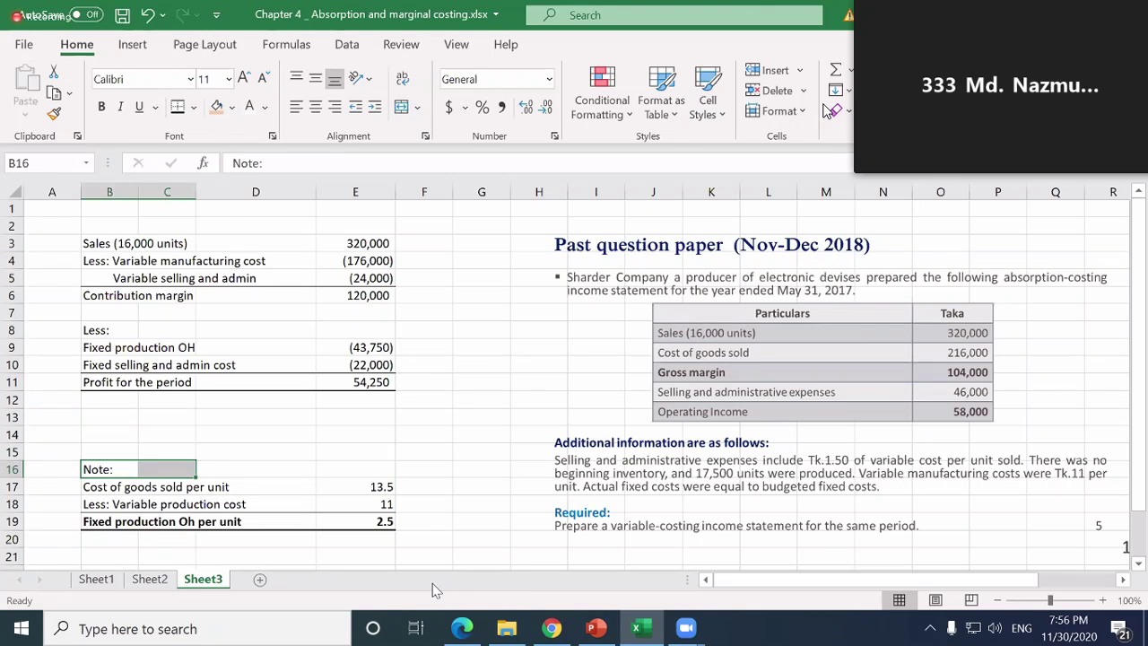
key("ctrl+b")
key("Down")
key("Up")
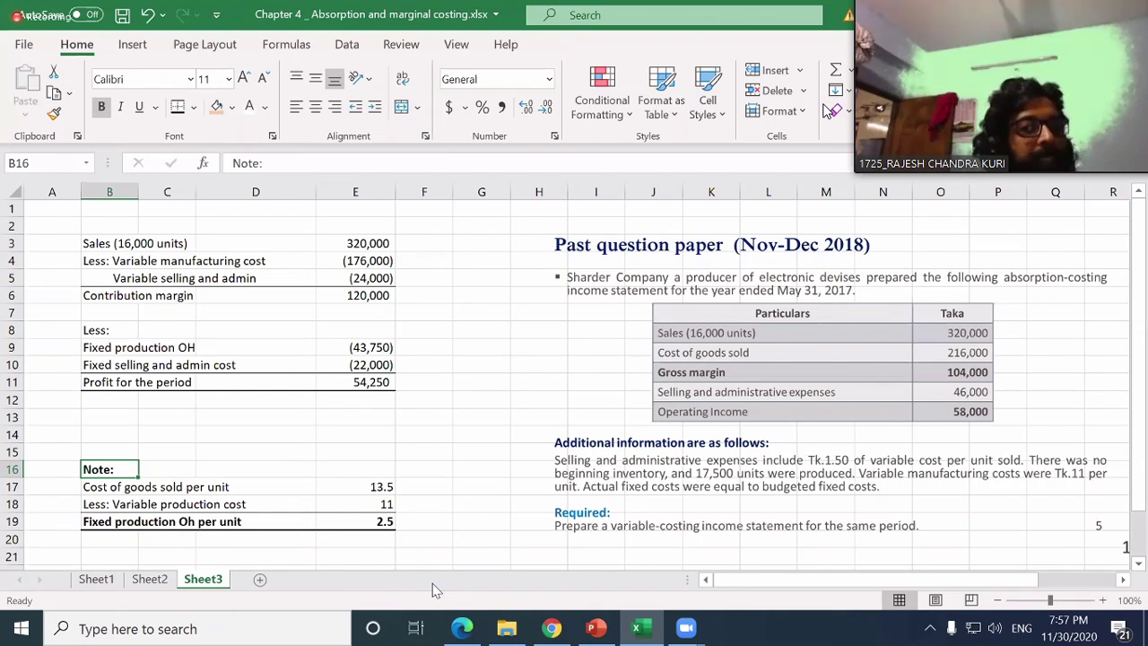
- Append the calculation "(216,000/16000)" to the "Cost of goods sold per unit" label in B17
key("Down")
key("Down")
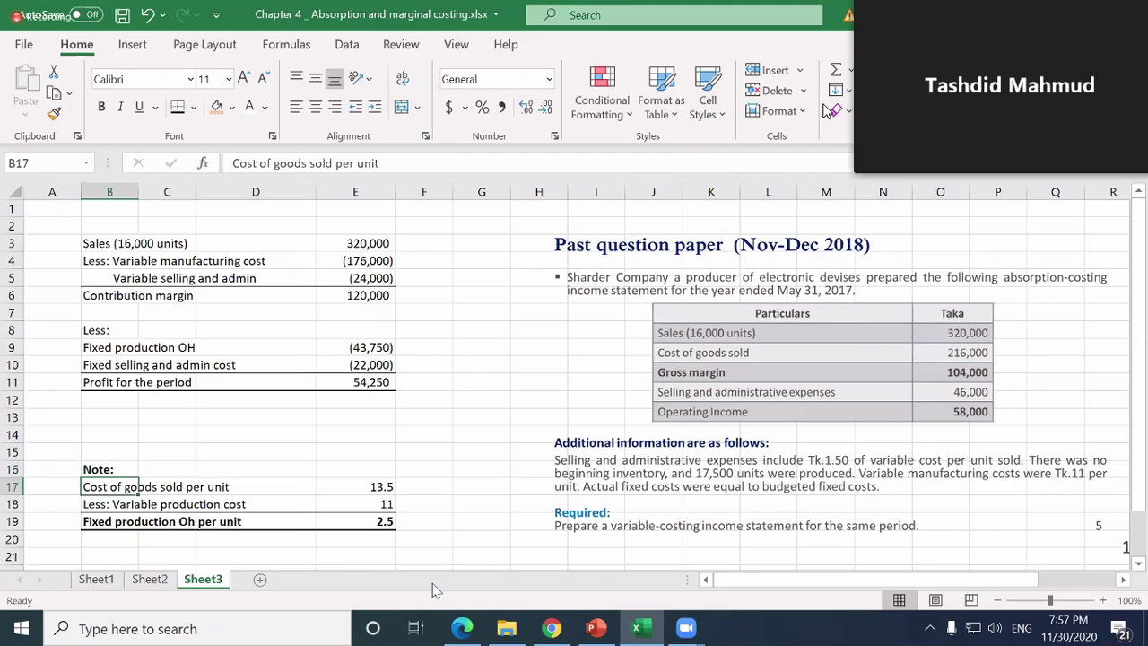
key("Up")
key("F2")
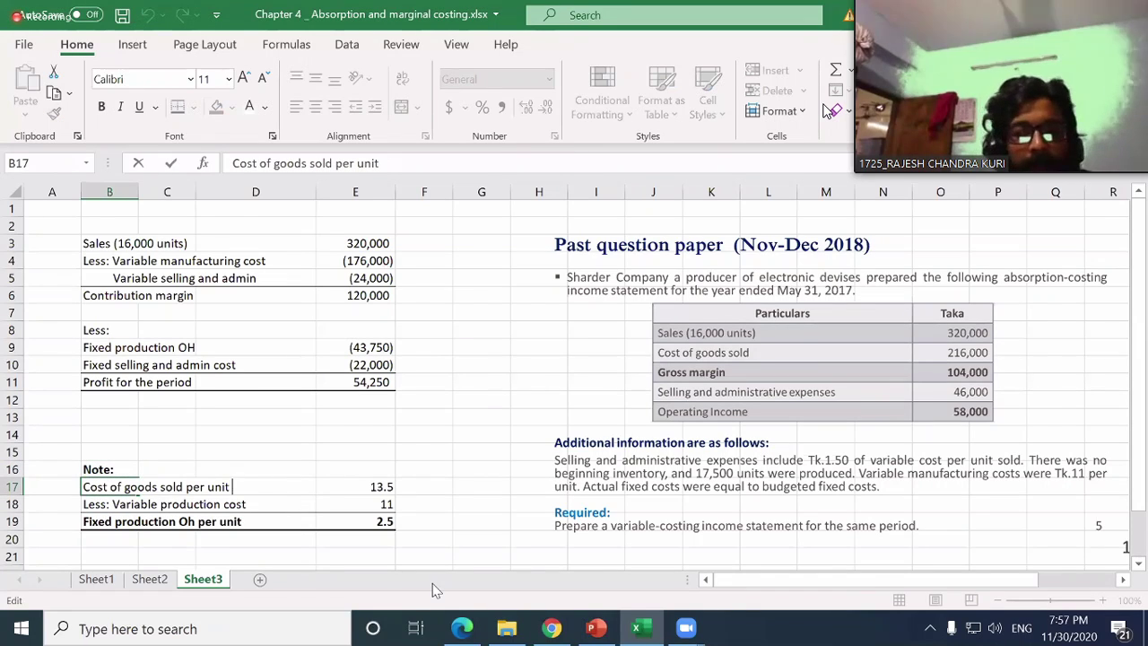
type("(")
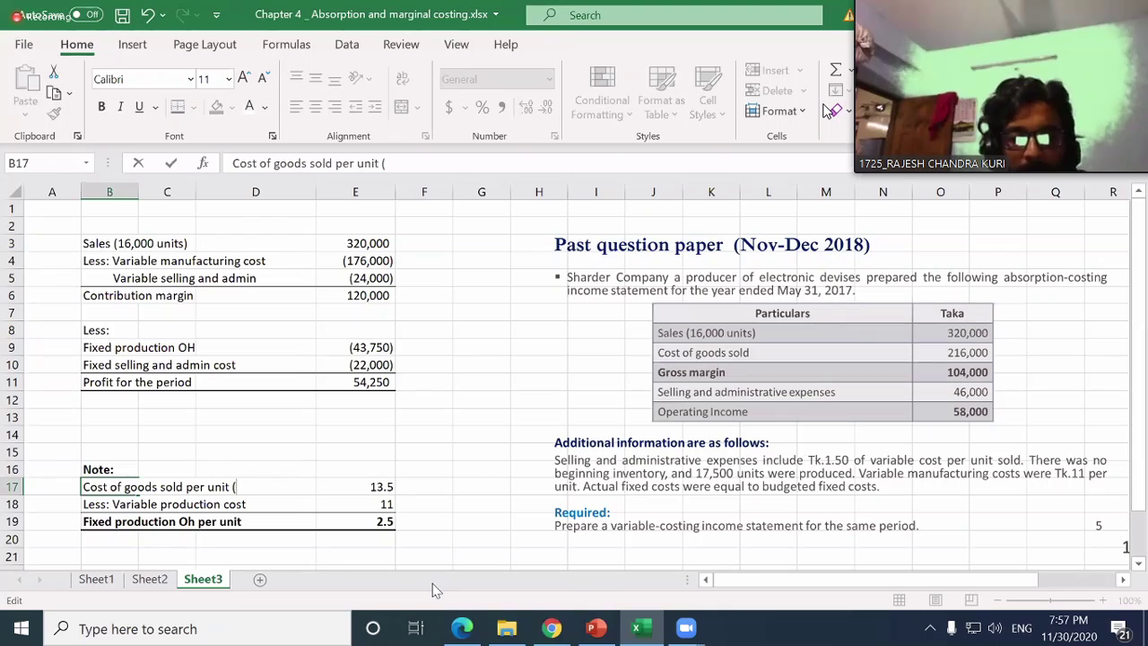
type("216,")
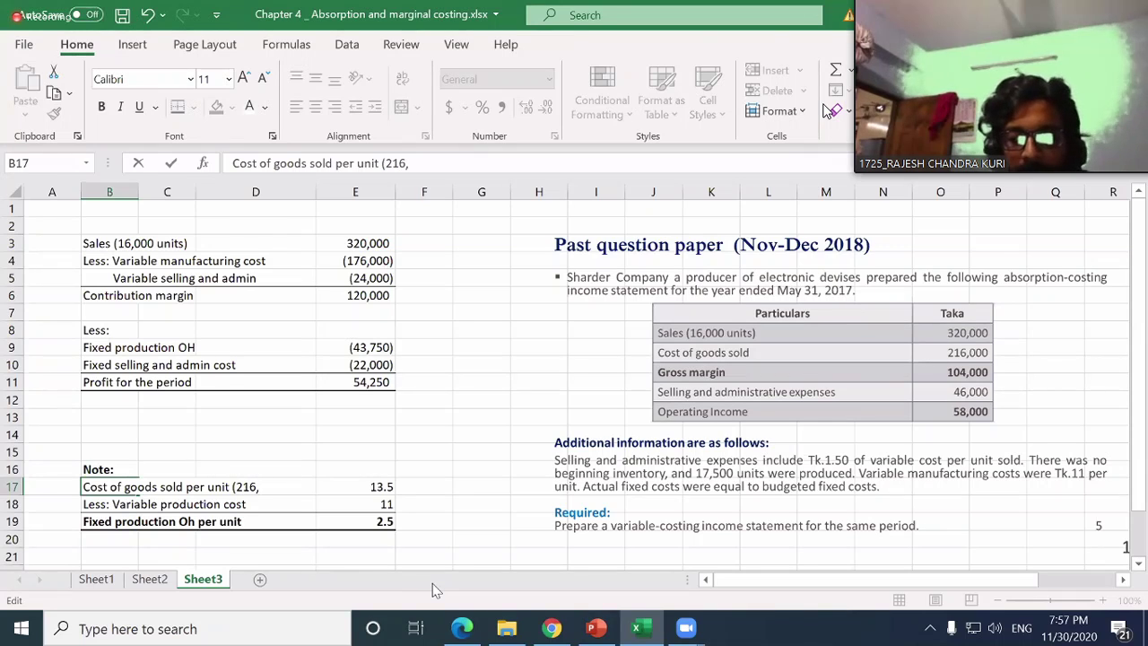
type("0")
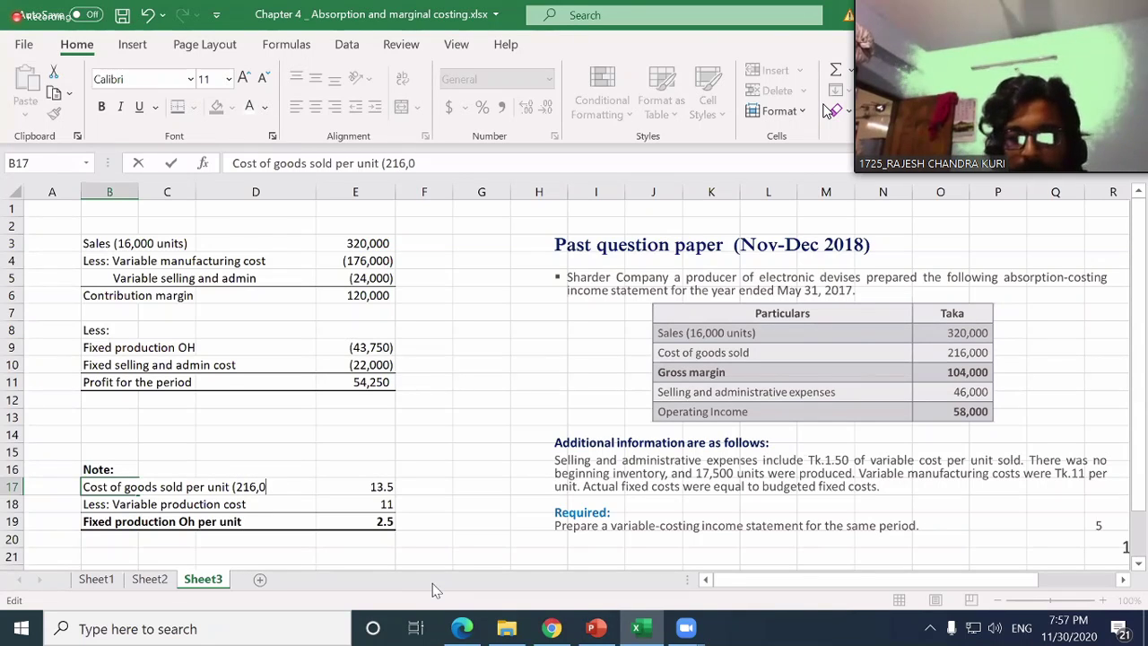
type("00+")
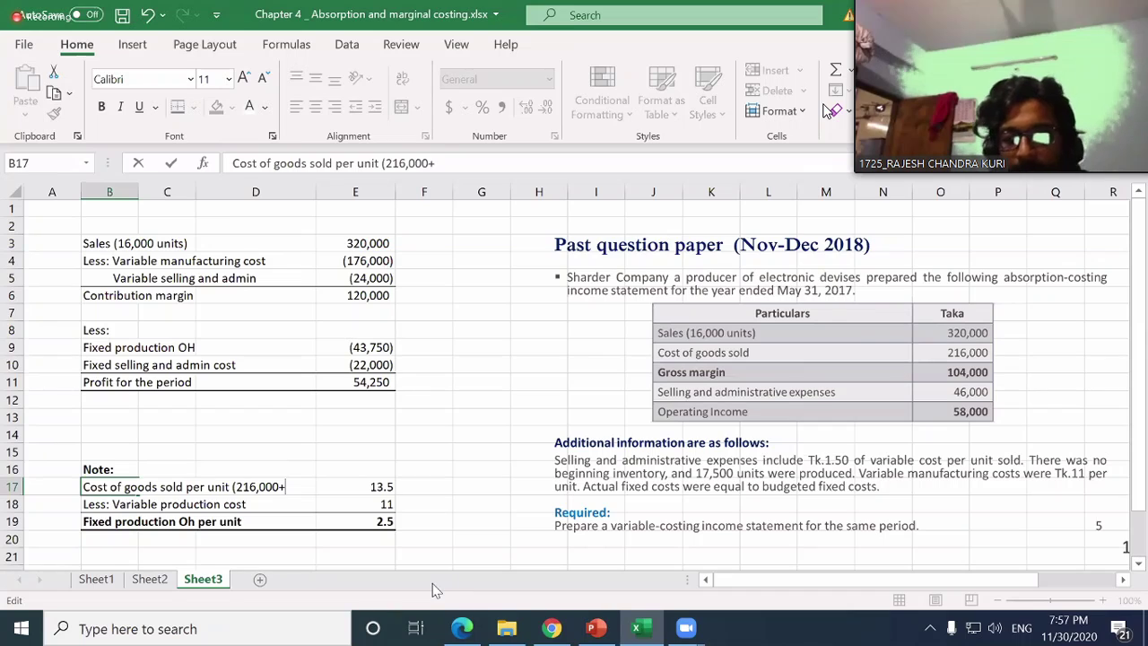
key("BackSpace")
type("/")
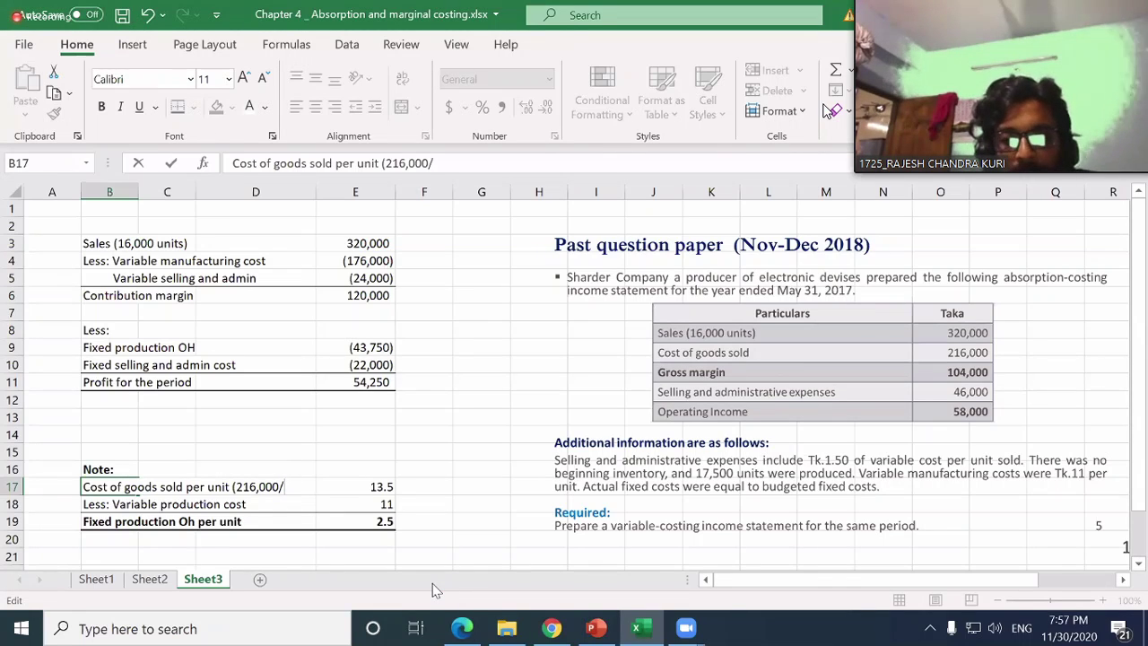
type("1600")
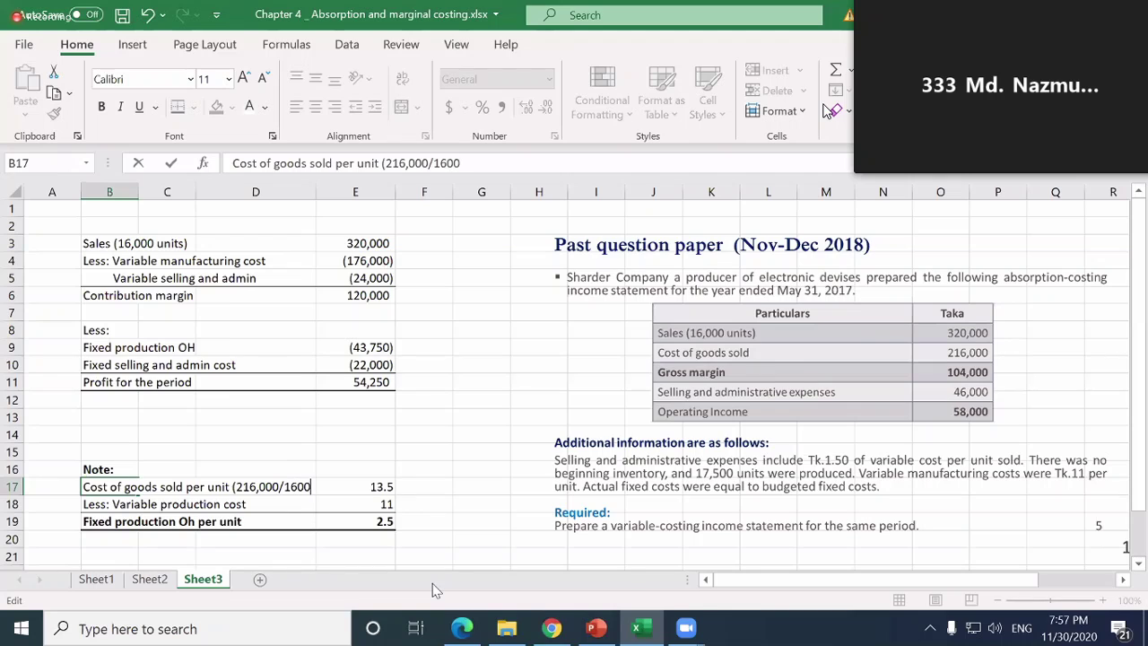
type("0")
key("Return")
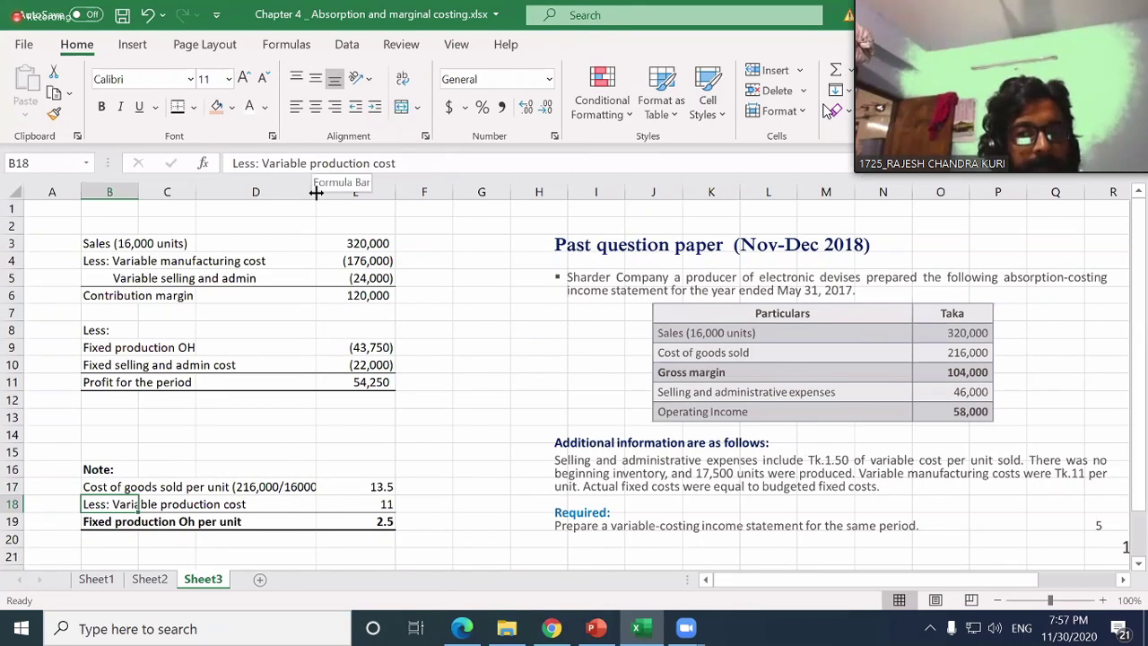
- Widen column D slightly so the full cost of goods sold label in row 17 fits
left_click_drag(316, 192, 334, 192)
left_click(190, 489)
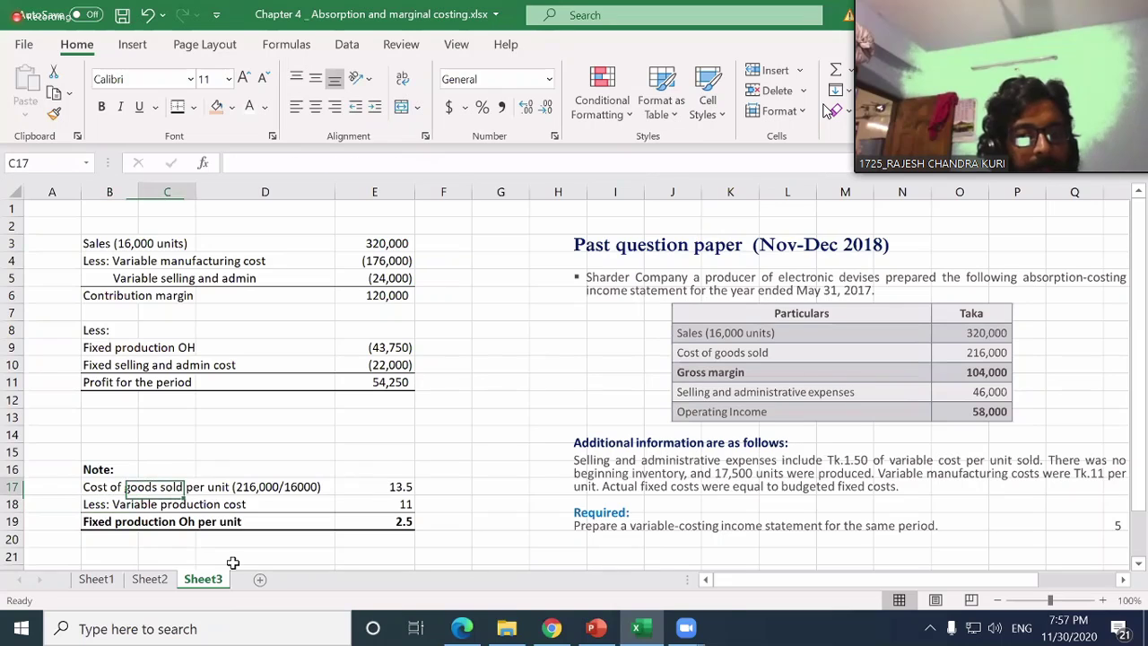
key("Left")
key("Left")
key("Right")
key("Right")
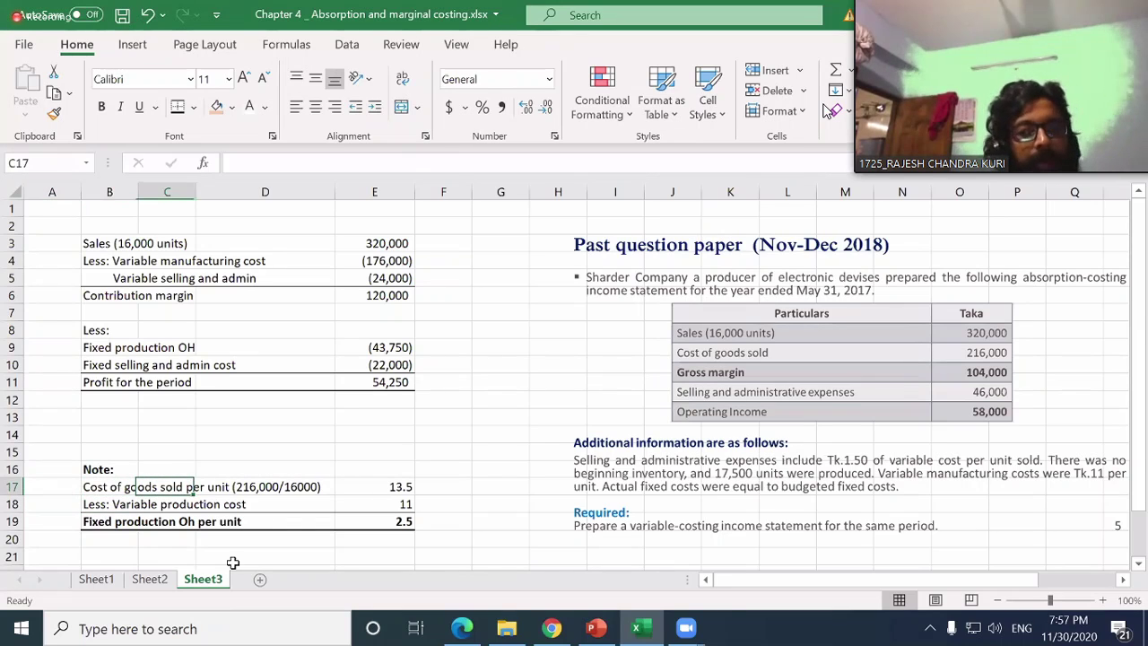
- Display the per-unit amounts in E17:E19 of the note with two decimal places
key("Right")
key("Right")
key("Right")
key("Left")
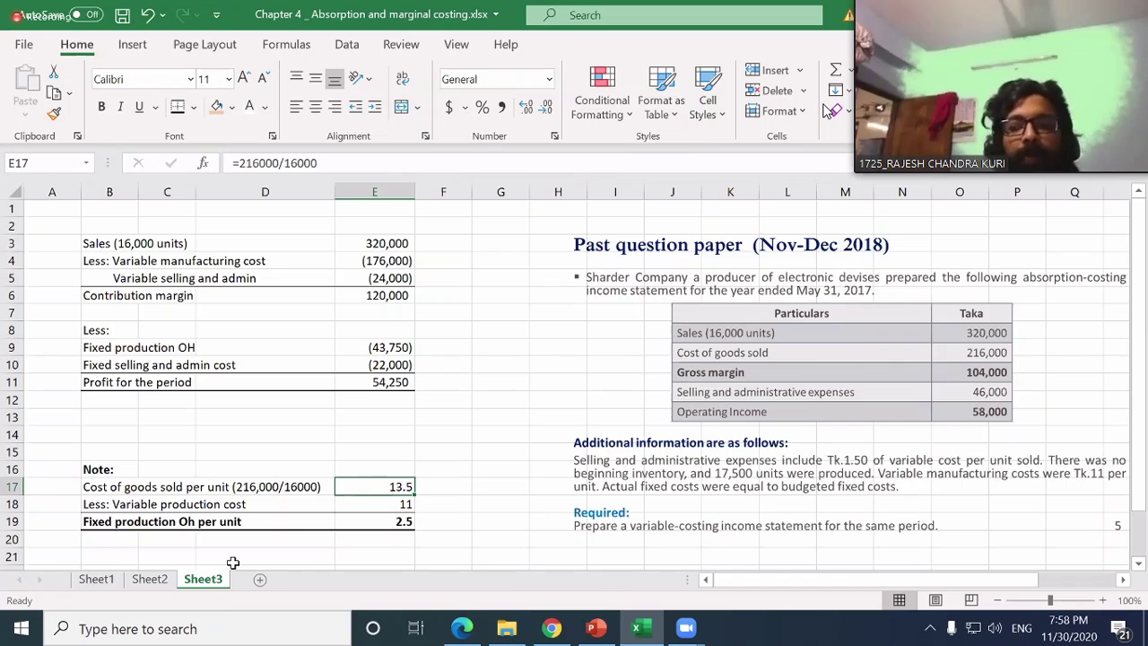
key("shift+Down")
key("shift+Down")
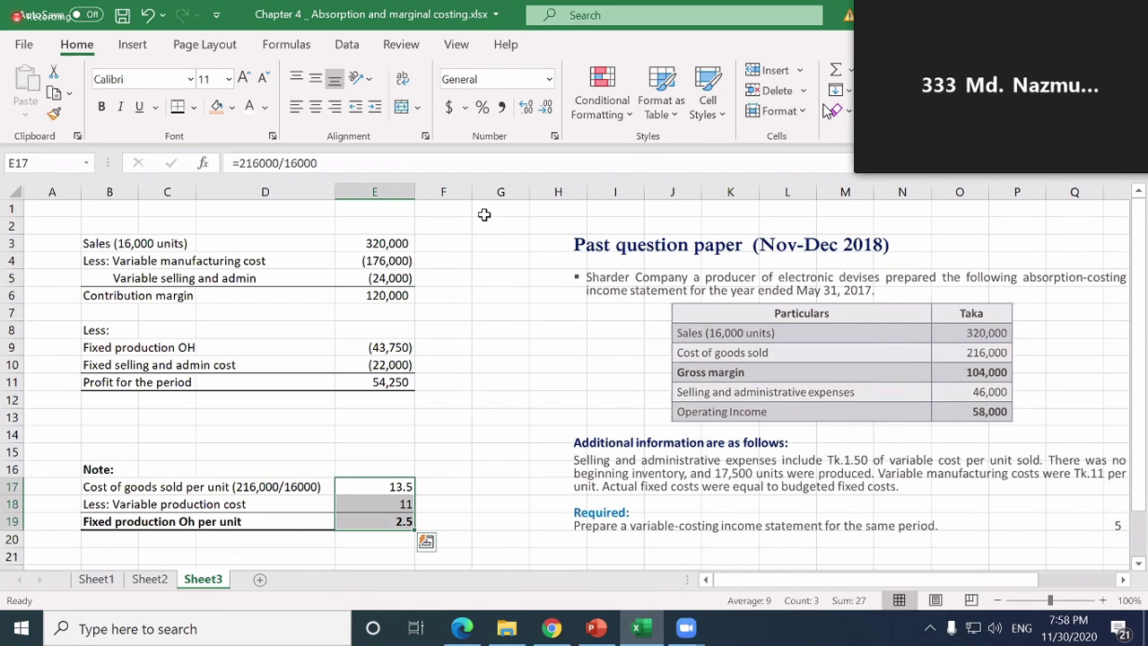
left_click(526, 108)
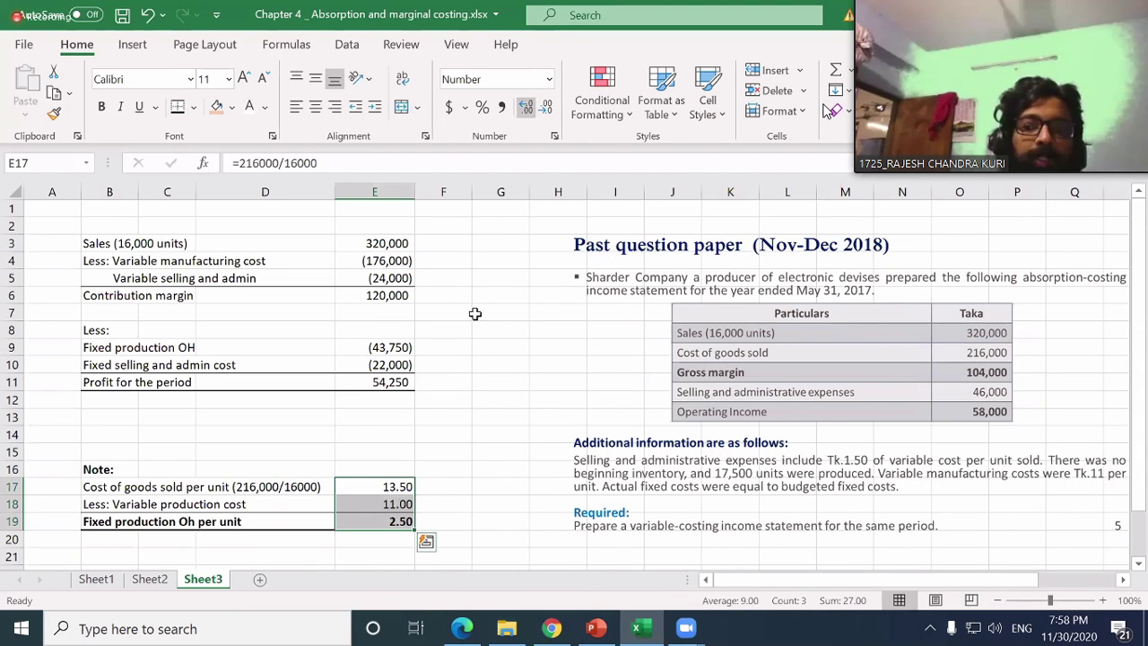
left_click(383, 499)
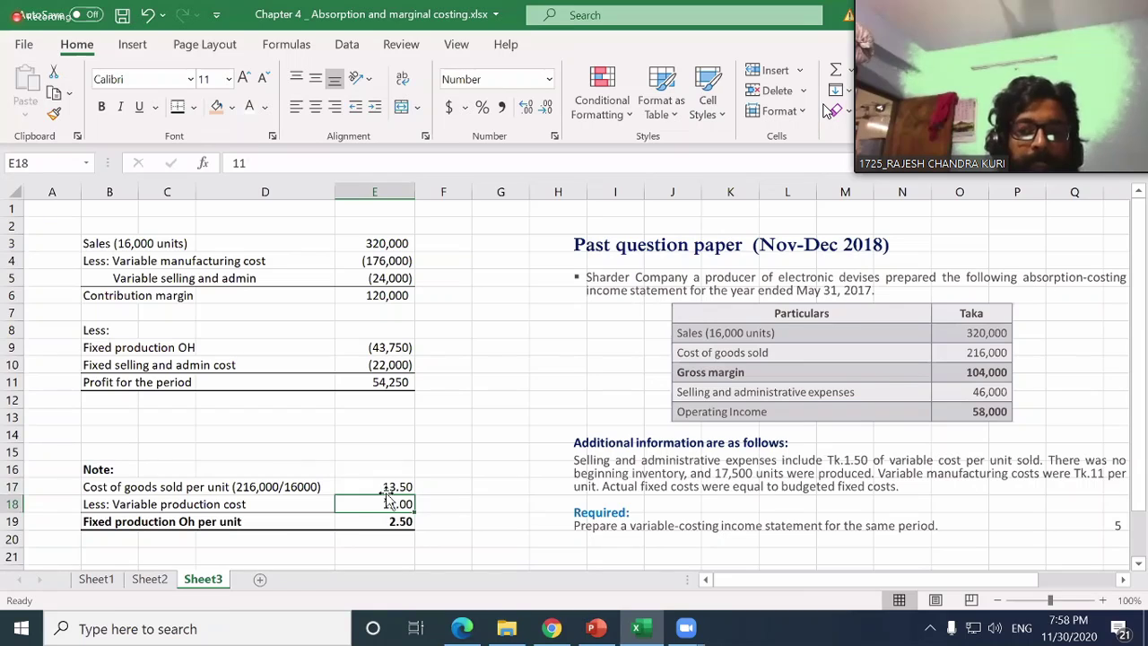
left_click(387, 490)
left_click(398, 508)
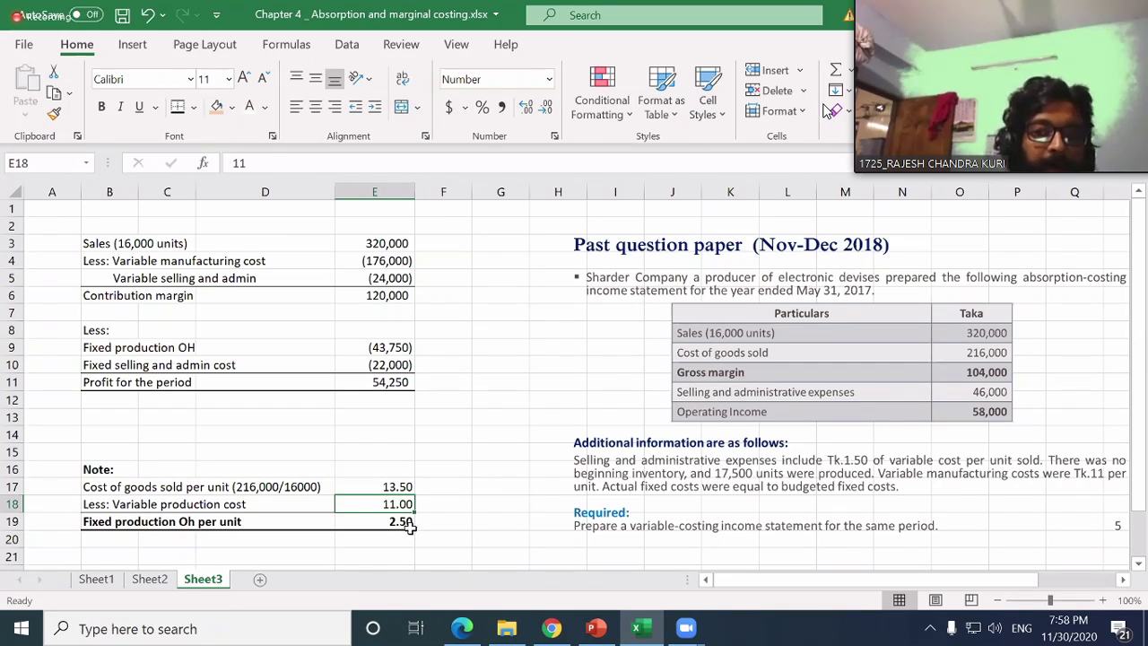
- Highlight the fixed production overhead per unit row, B19:E19, with a green fill
left_click_drag(408, 525, 107, 523)
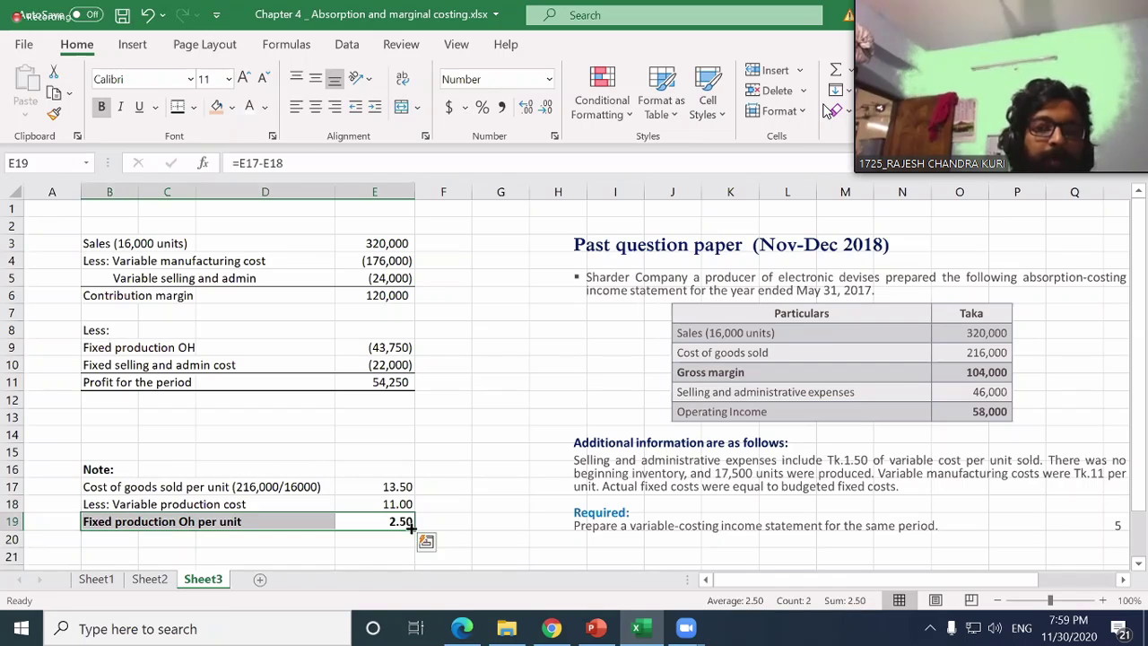
left_click(232, 106)
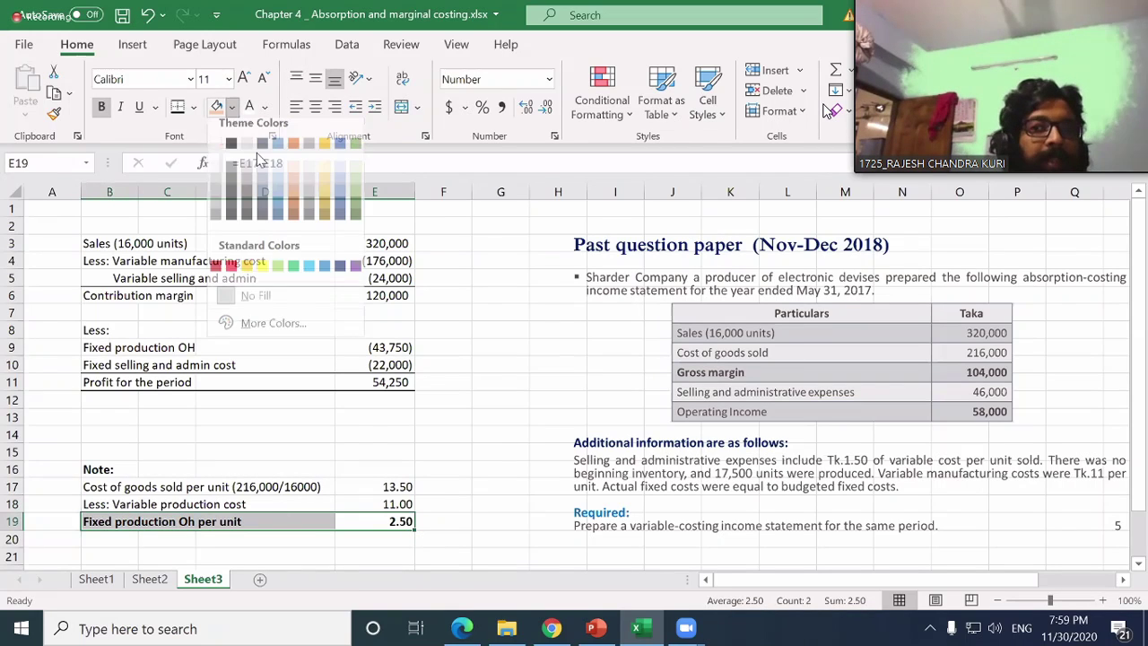
left_click(356, 207)
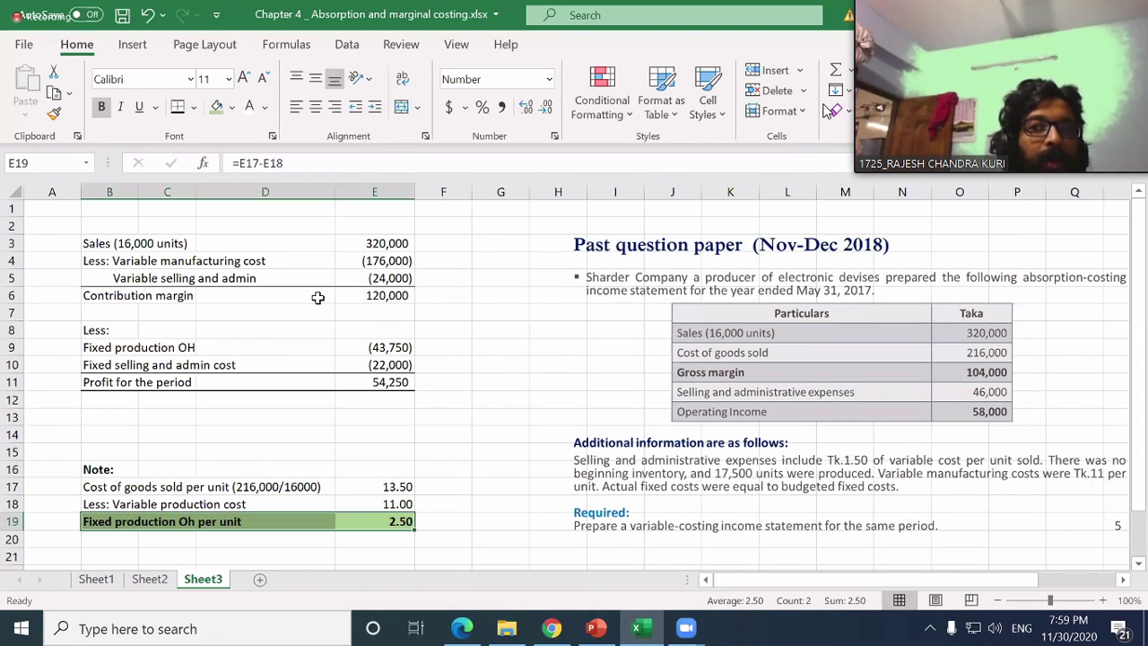
- Correct "Oh" to "OH" in the B19 label so it reads "Fixed production OH per unit"
left_click(184, 524)
double_click(130, 525)
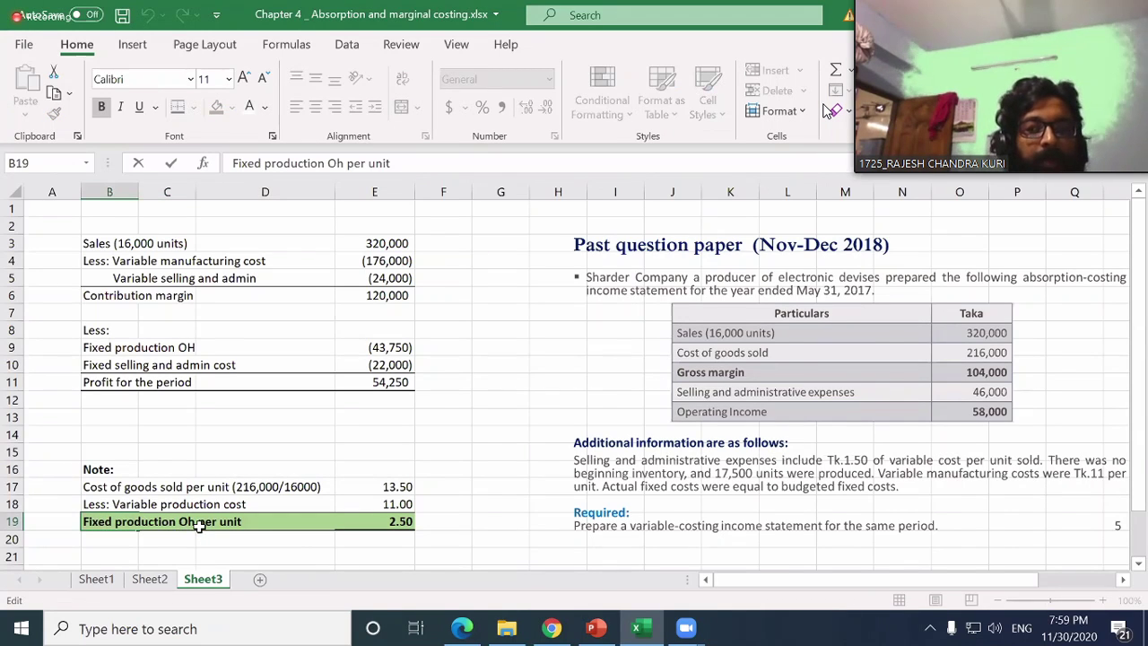
key("BackSpace")
type("H")
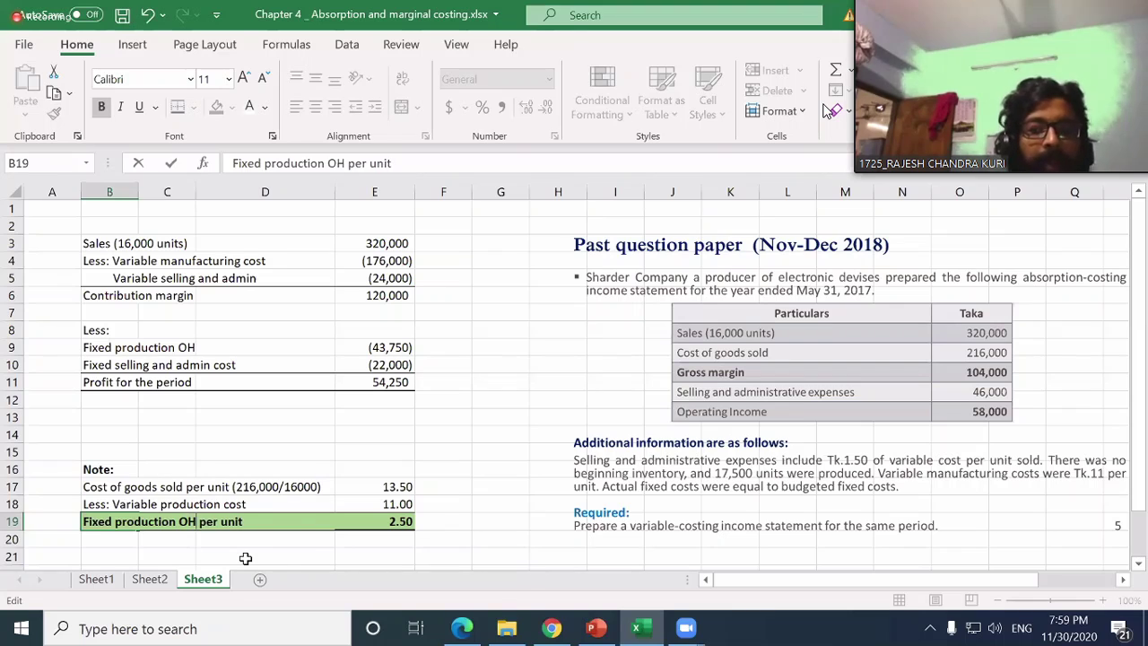
key("ctrl+Return")
key("Up")
key("Up")
key("Up")
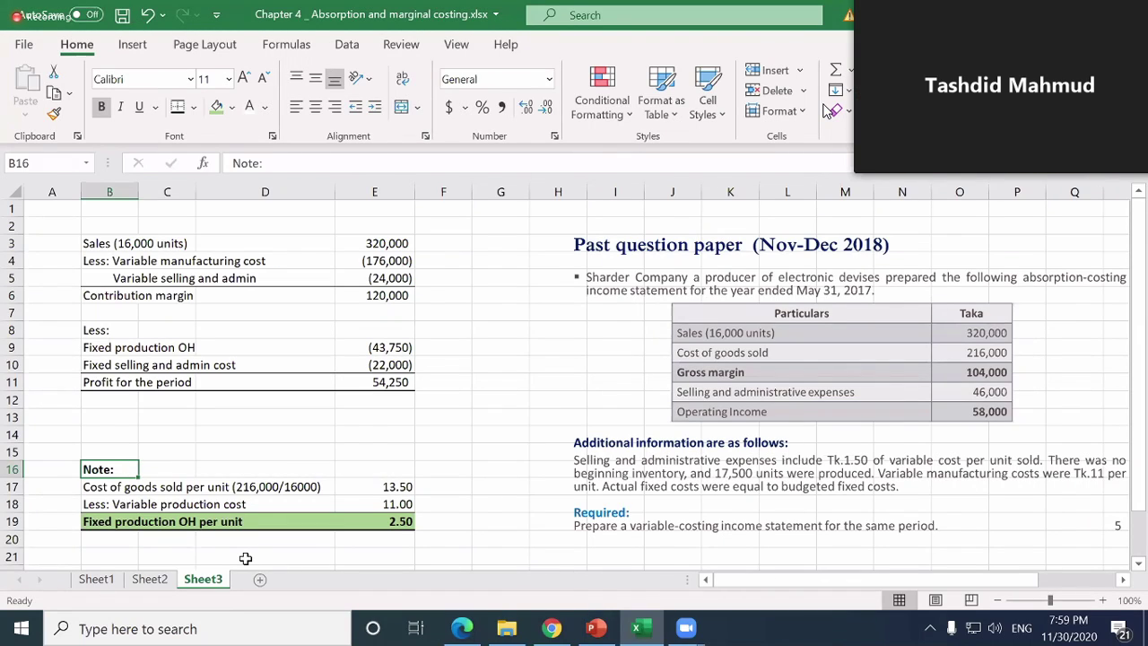
- Append the opening of a calculation, "(17500", to the Fixed production OH label in B9
key("Up")
key("Up")
key("Up")
key("Up")
key("Up")
key("Up")
key("Up")
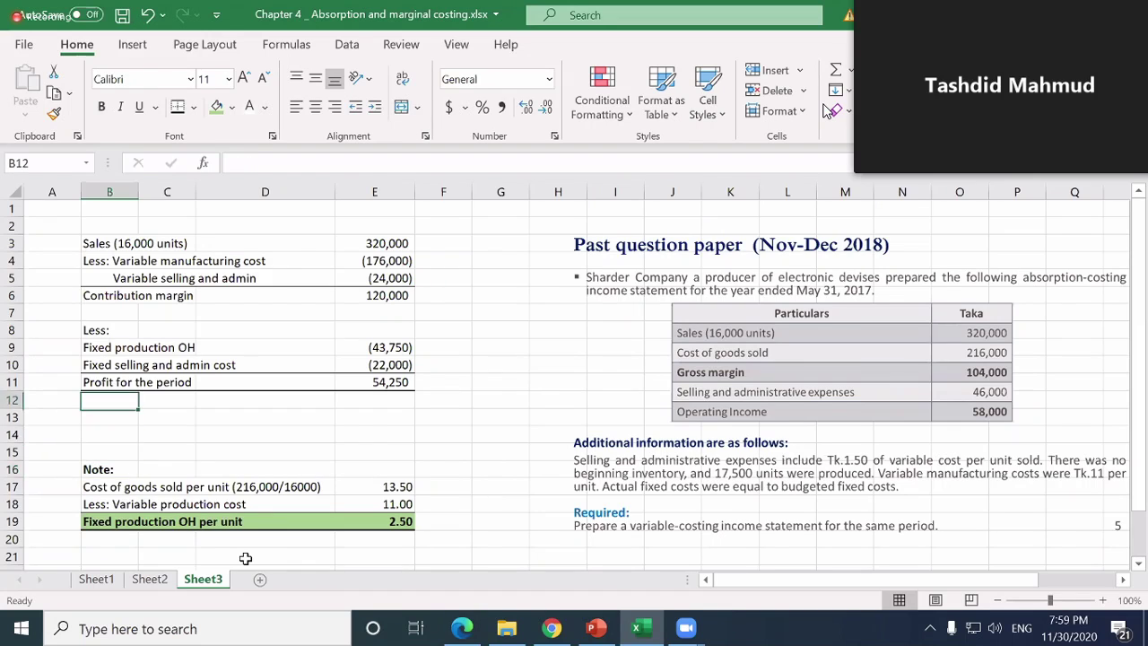
key("F2")
type("(")
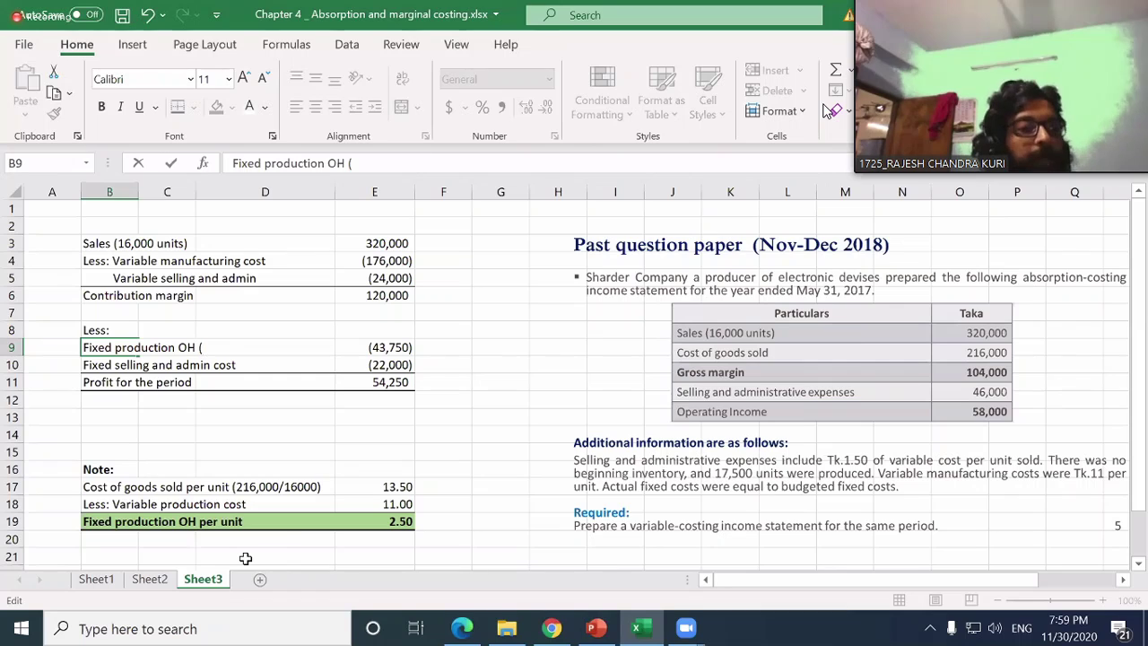
type("17")
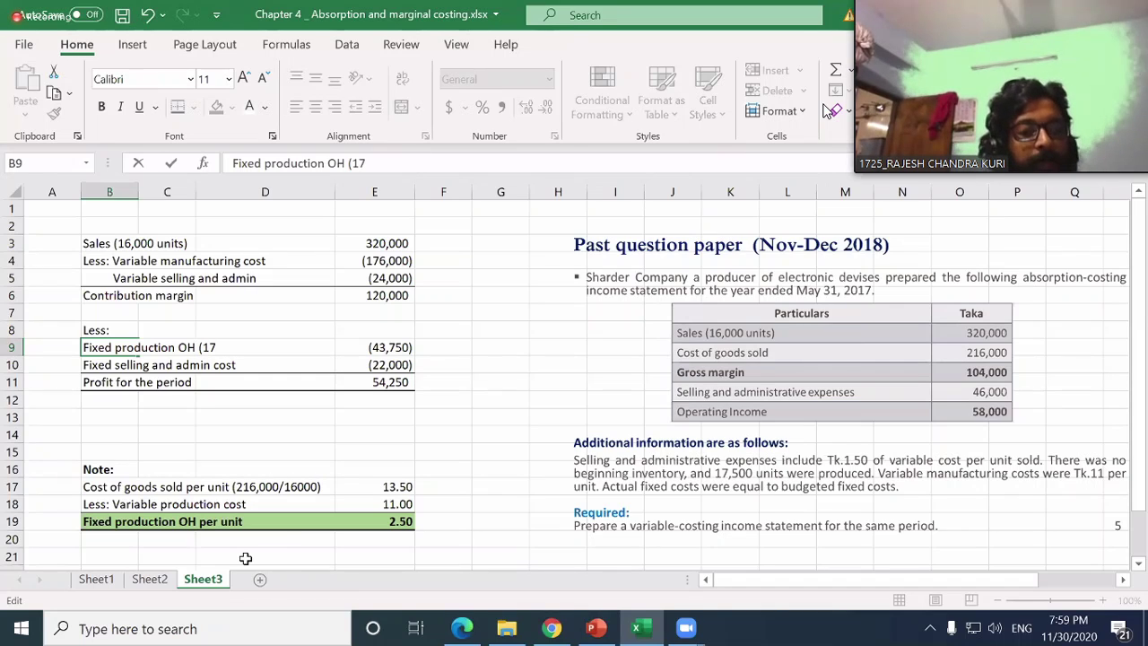
type("5000")
key("BackSpace")
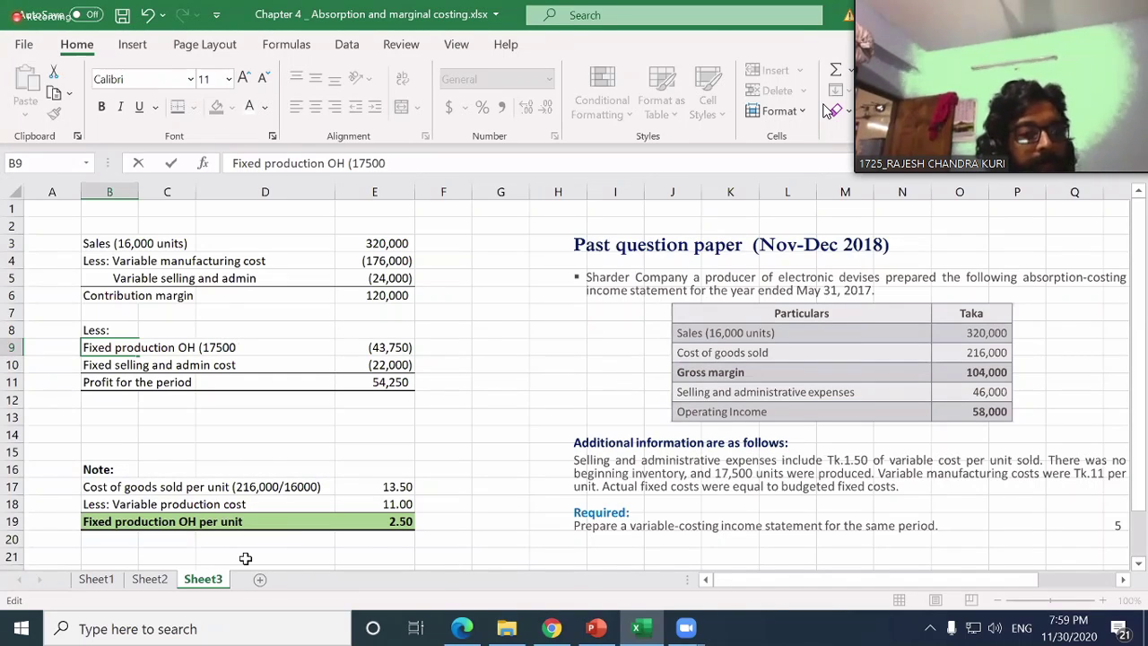
key("shift+Tab")
key("Right")
key("Right")
key("Left")
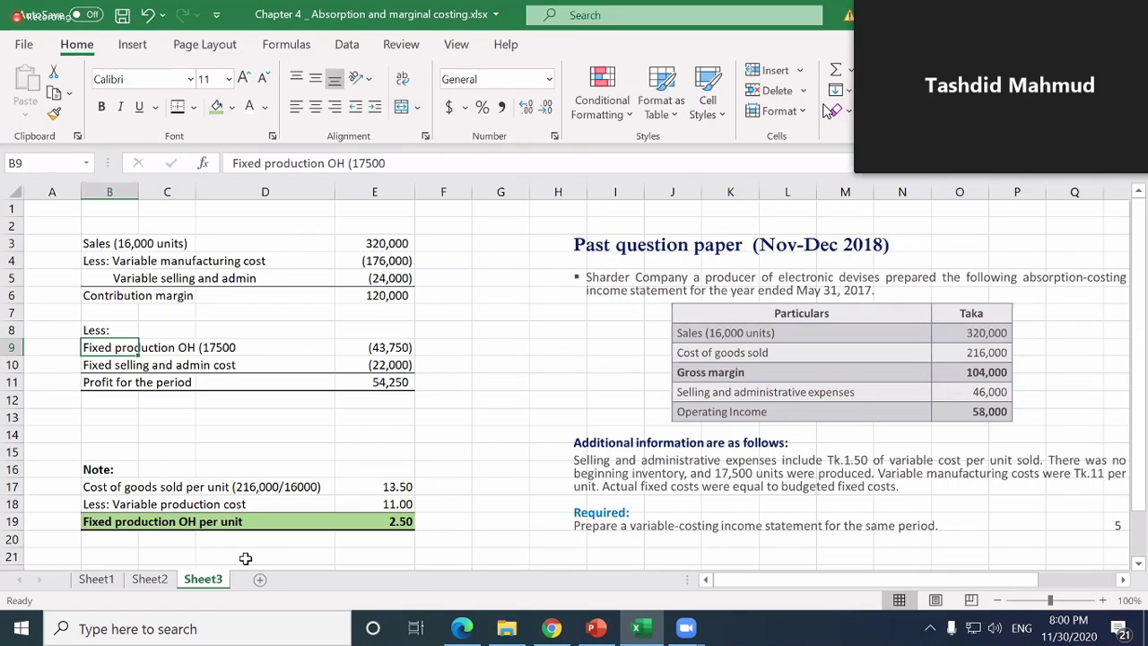
- Complete the calculation in the B9 label so it reads "Fixed production OH (17,500*2.50)"
key("F2")
key("Left")
key("Left")
key("Left")
type(",")
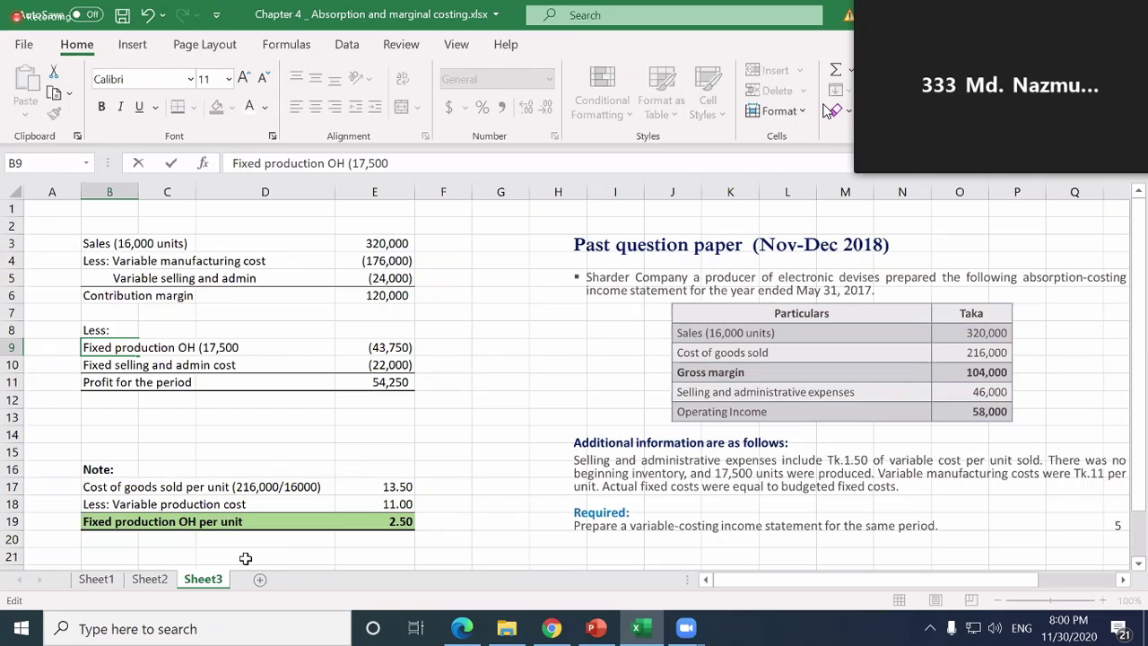
type("*2.")
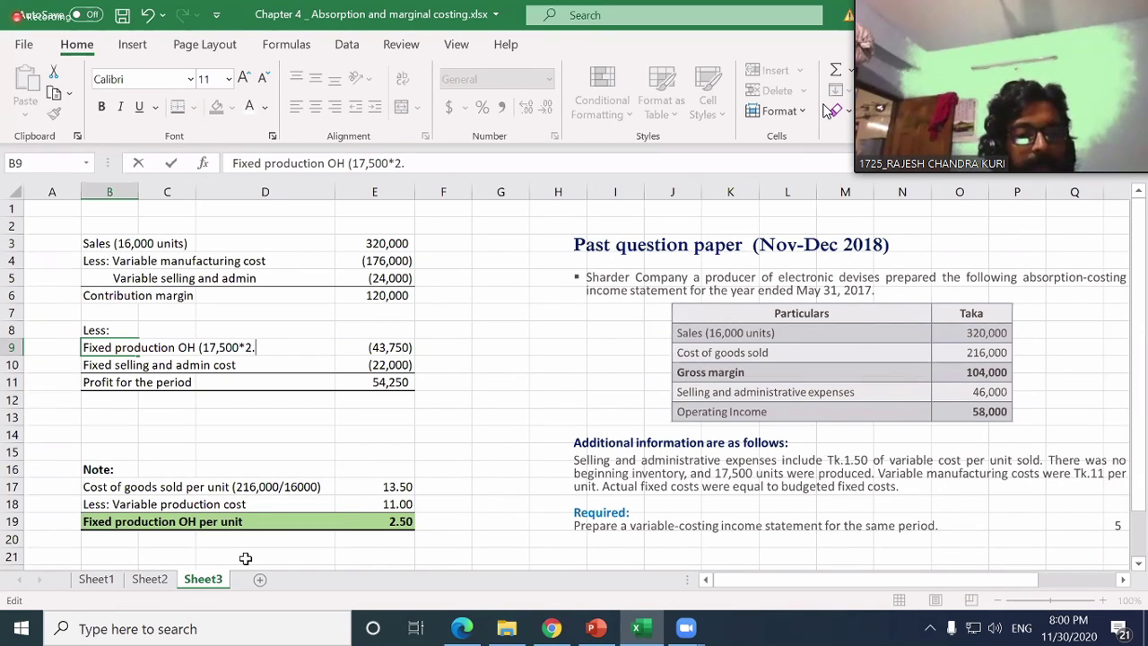
type("50)")
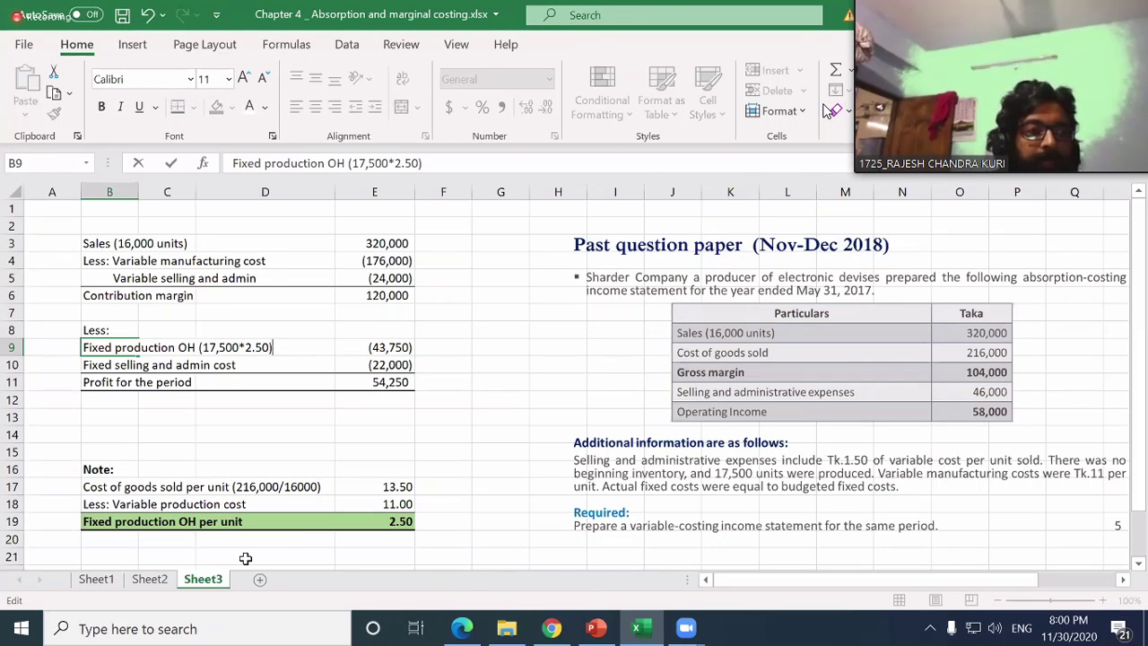
key("Return")
- Examine the fixed production OH calculation in row 9 and the neighbouring statement amounts in column E
key("Up")
key("Right")
key("Right")
key("Left")
key("Left")
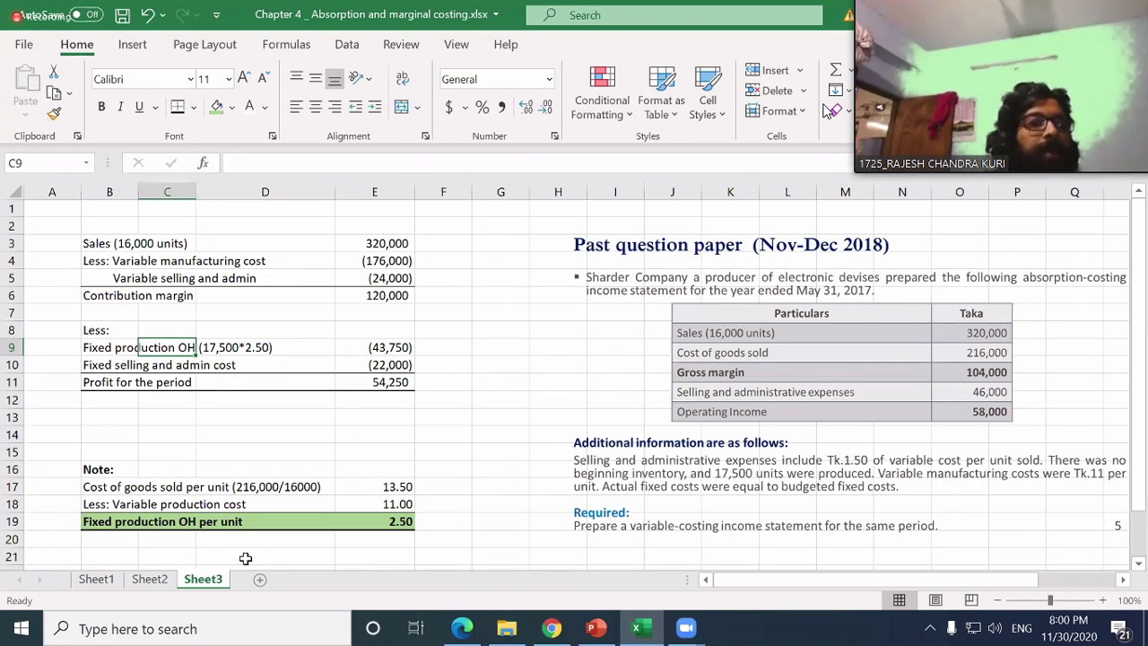
key("Right")
key("Right")
key("Right")
key("Right")
key("Left")
key("Left")
key("Right")
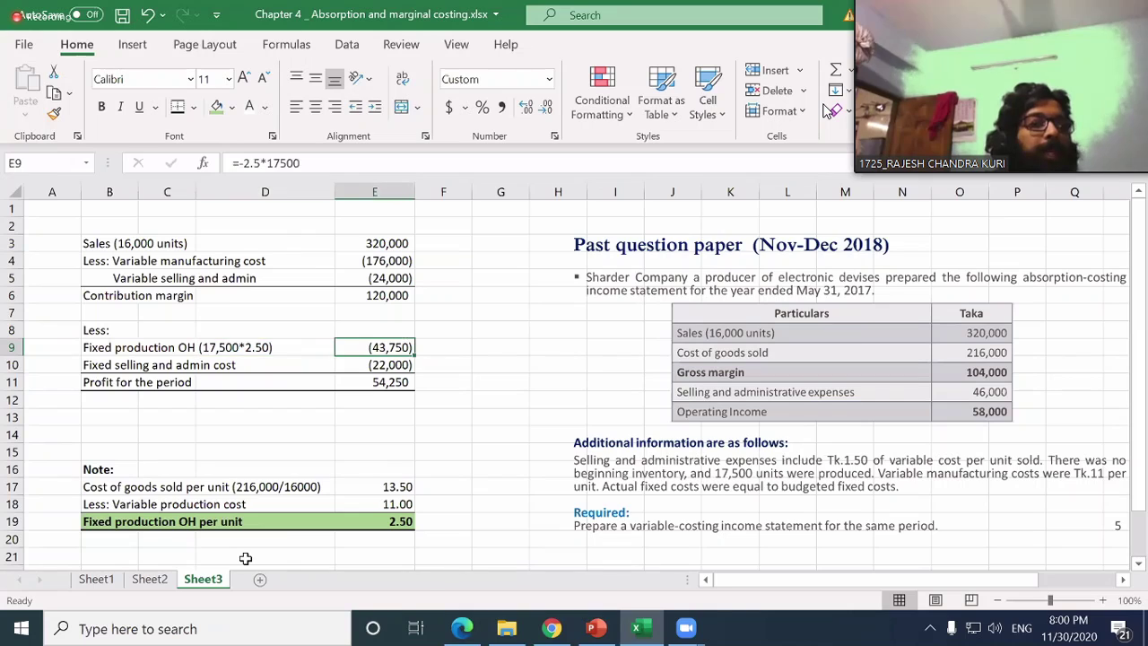
key("Left")
key("Left")
key("Right")
key("Right")
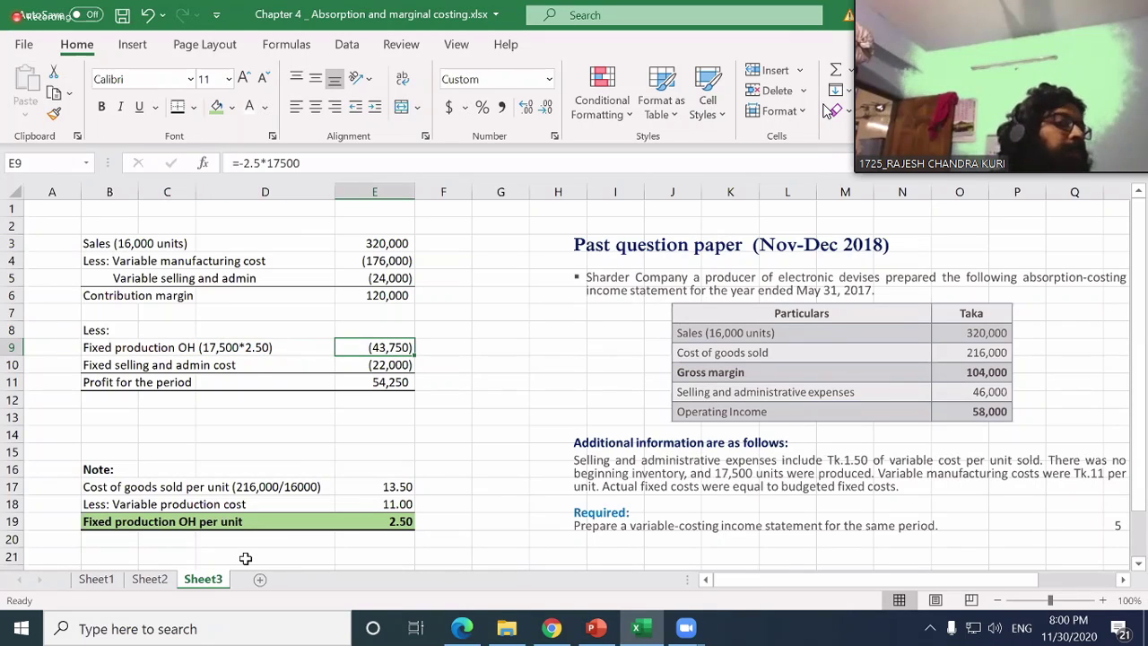
key("Down")
key("Left")
key("Left")
key("Left")
key("Right")
key("Right")
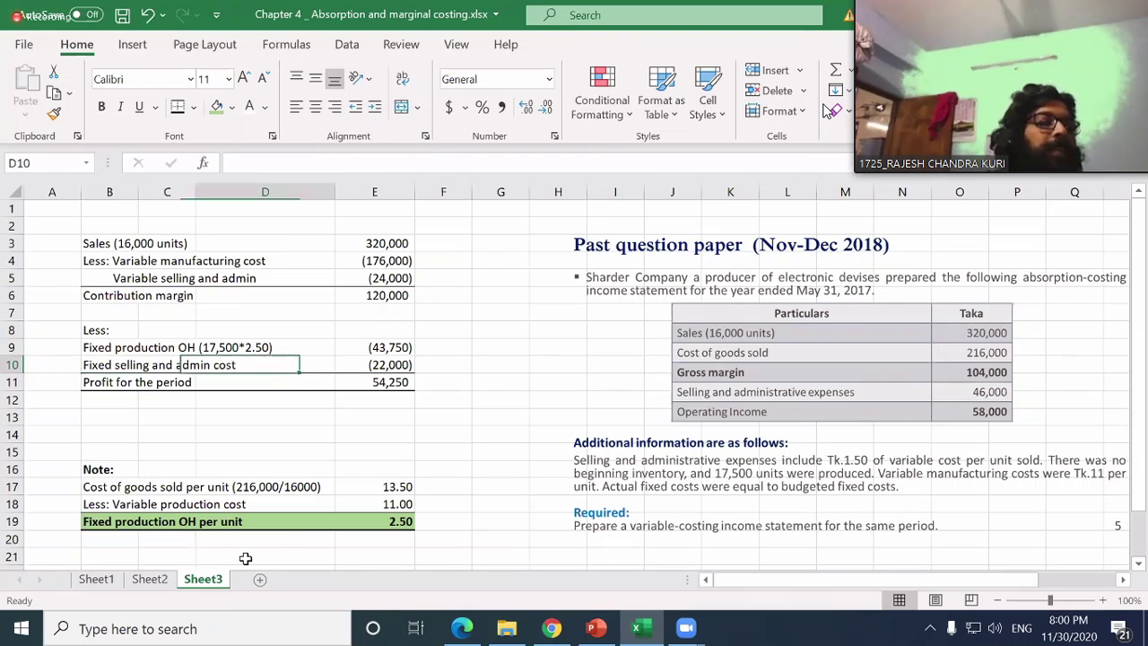
key("Right")
key("Up")
key("Up")
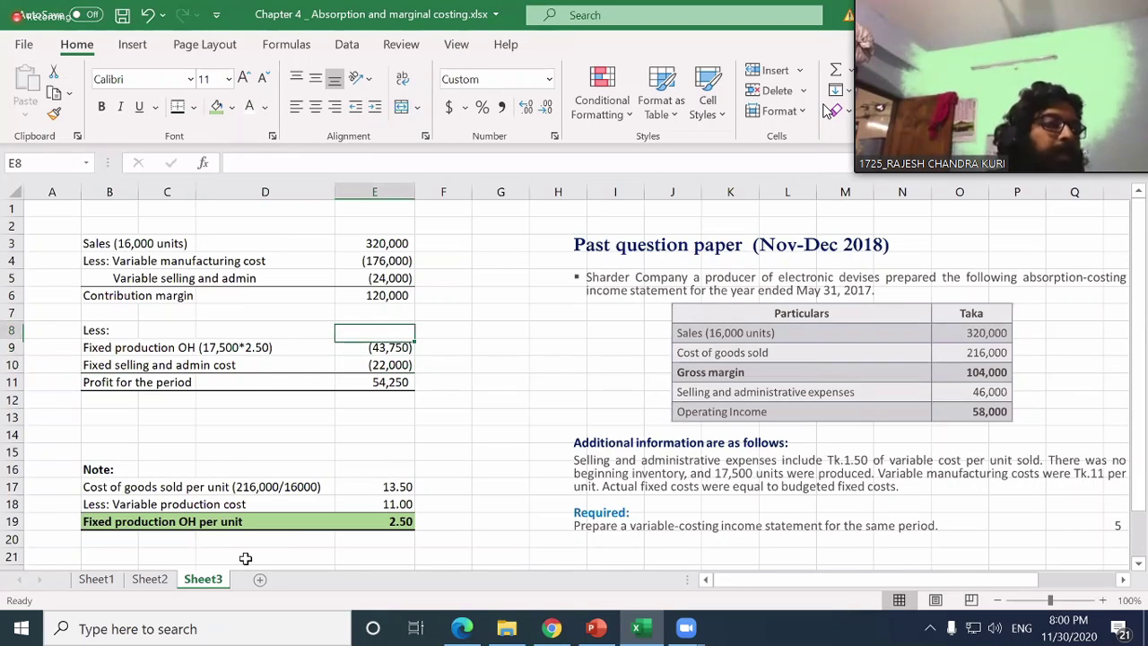
key("Up")
key("Up")
key("Up")
key("Down")
key("Down")
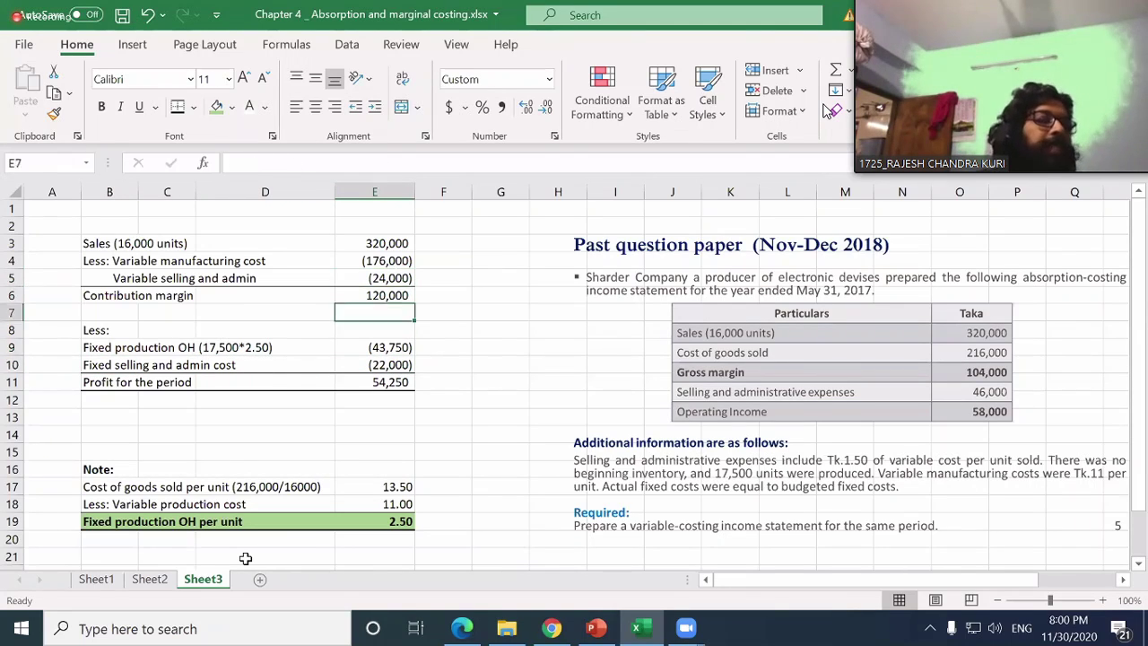
- Append the calculation "(46,000 - 24,000)" to the Fixed selling and admin cost label in B10
key("Down")
key("Down")
key("Down")
key("Left")
key("Left")
key("Left")
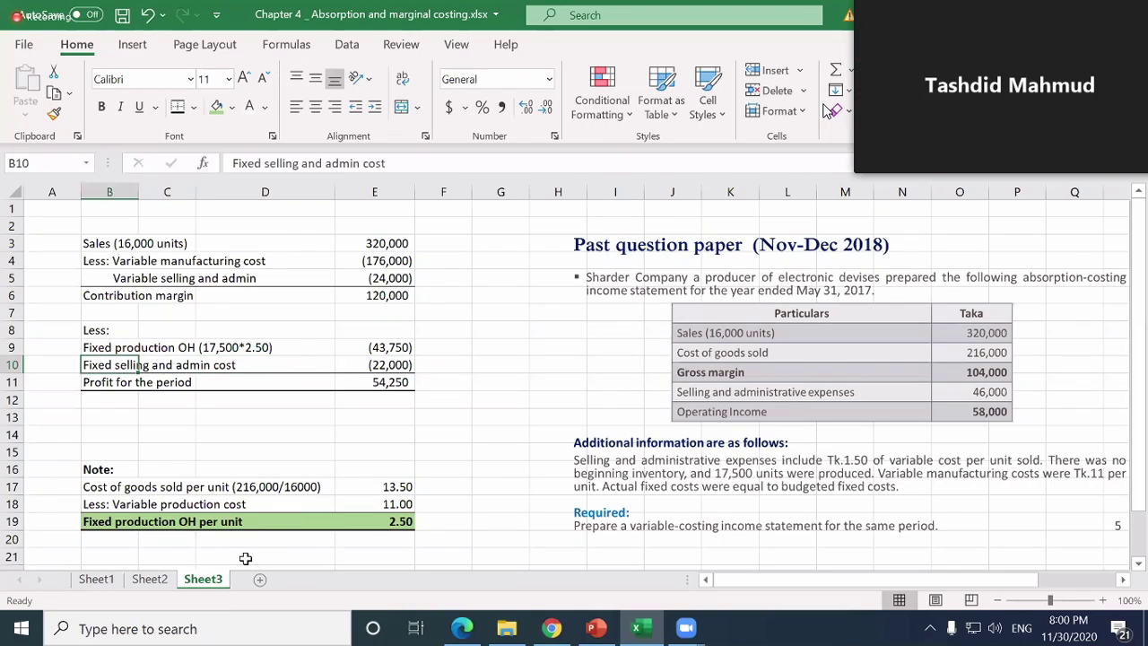
key("F2")
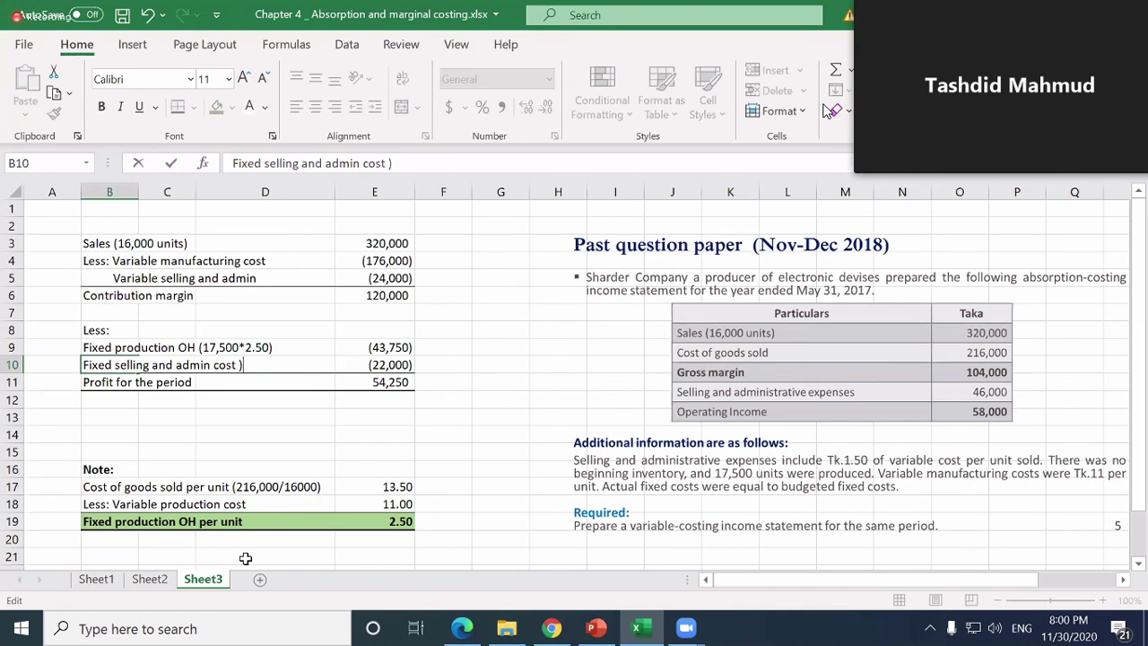
key("BackSpace")
type("(46,000")
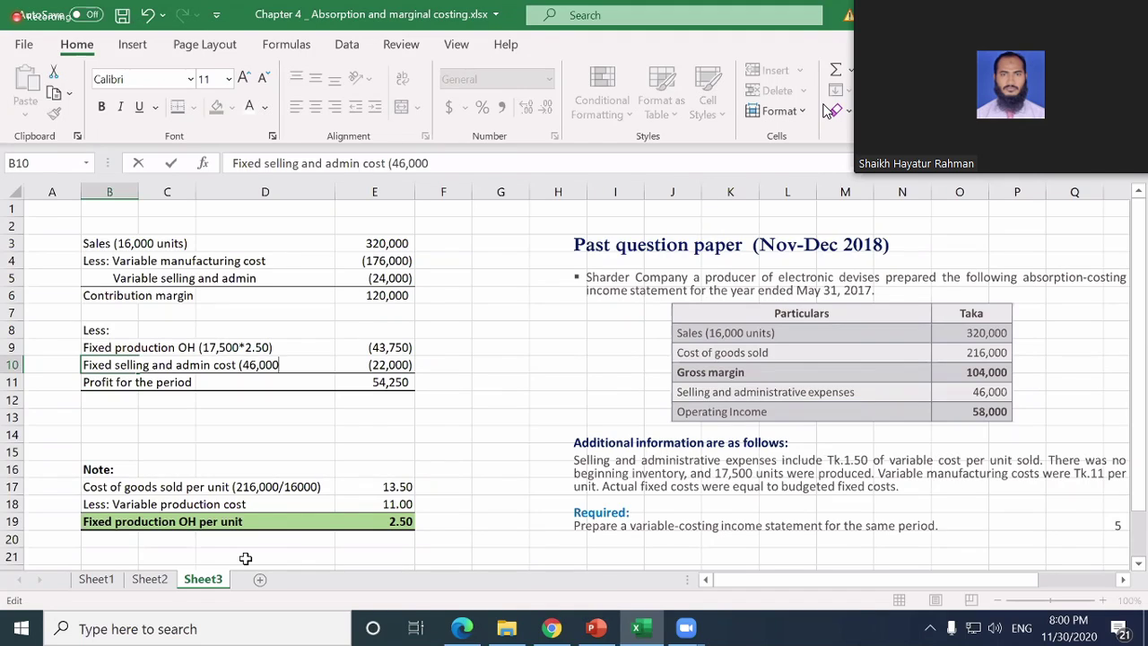
type(" - 24")
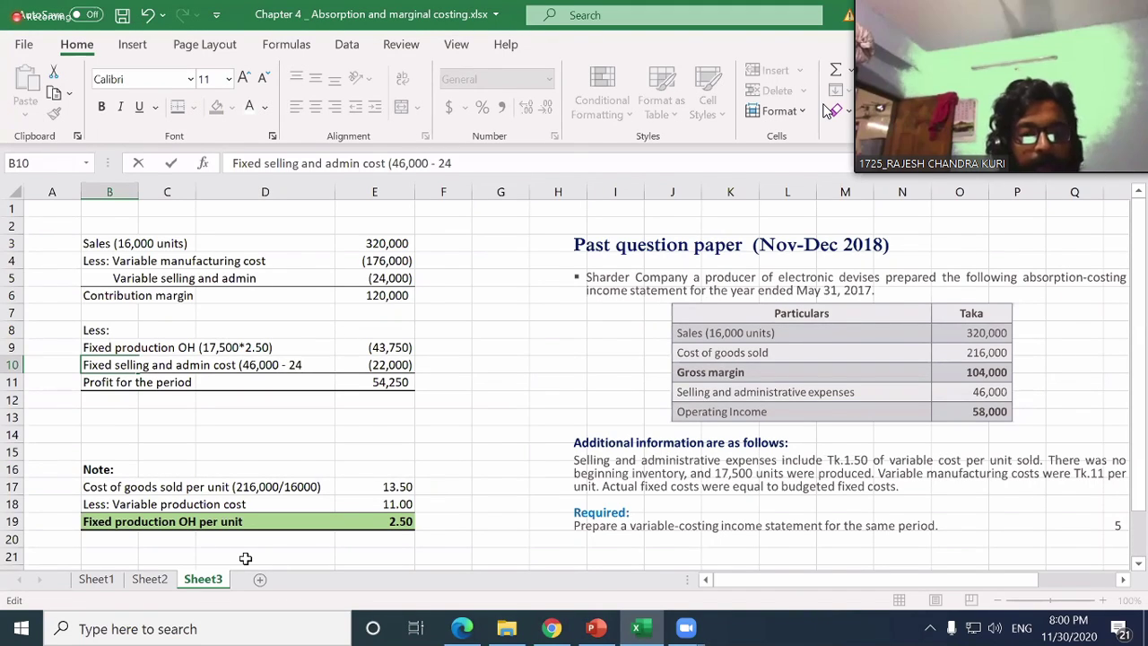
type(",000")
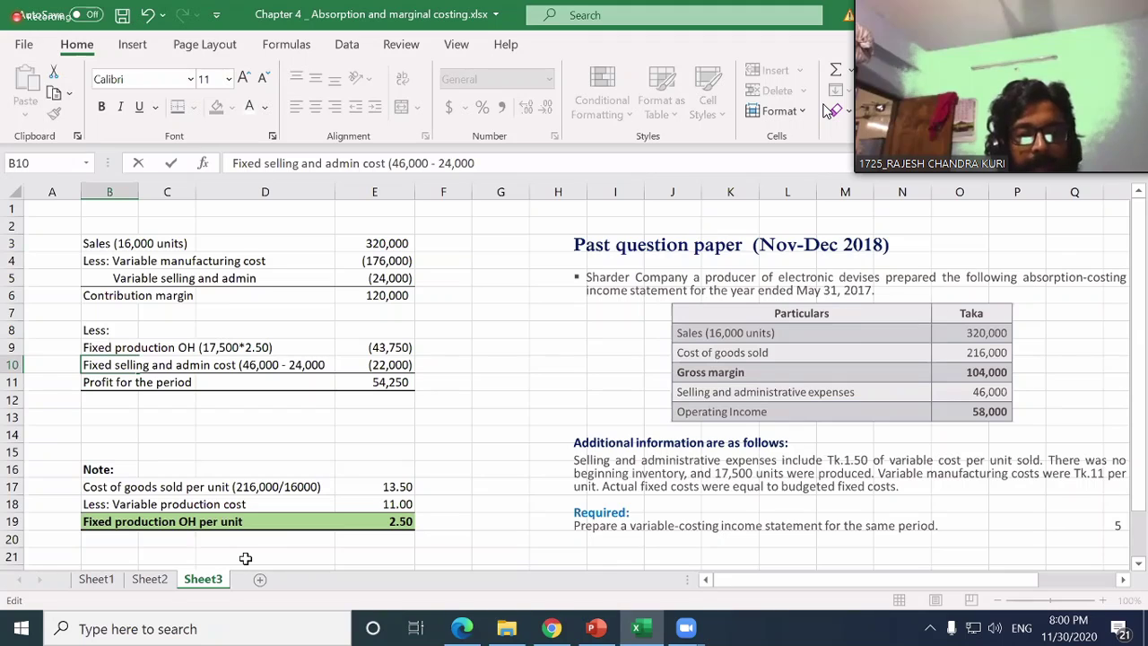
type(")")
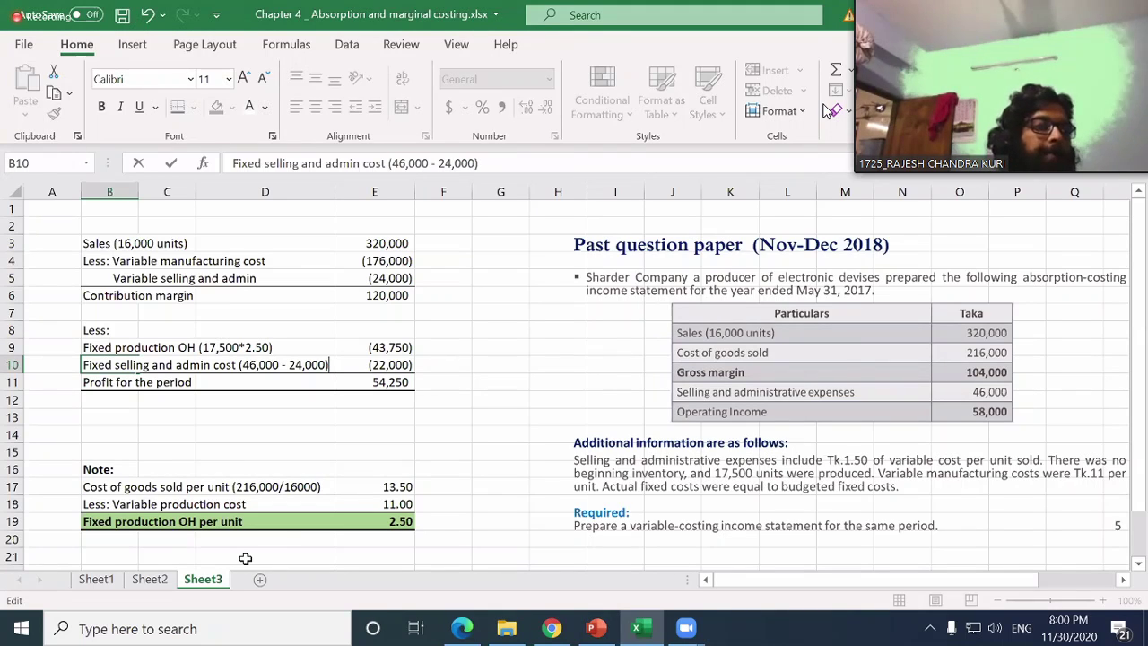
key("Return")
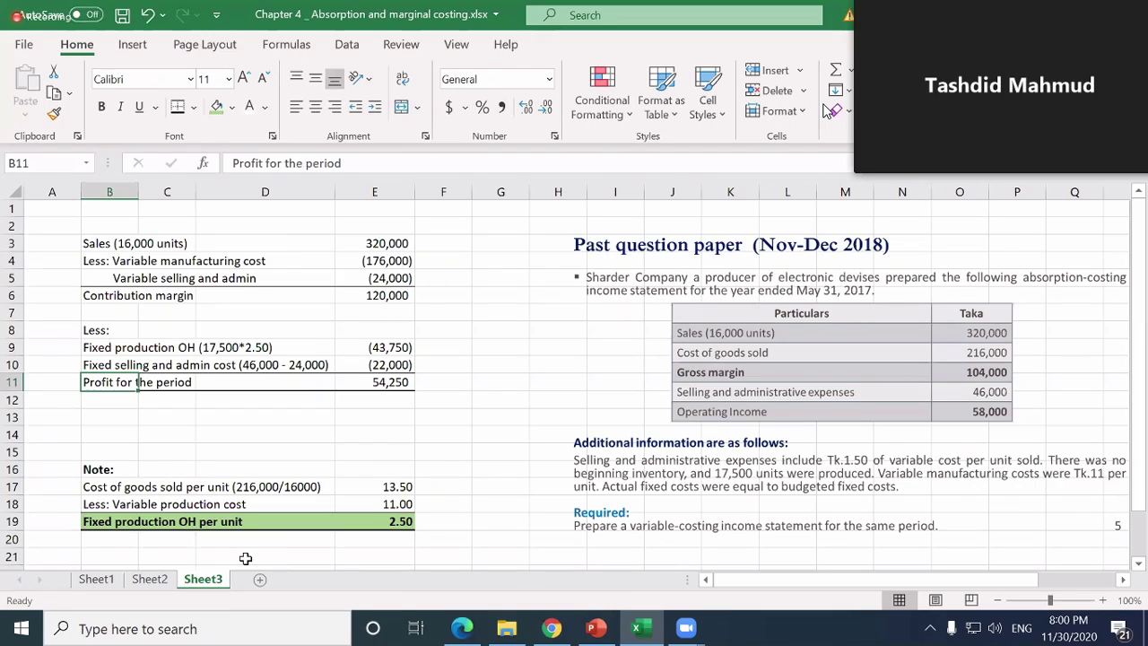
- Append the calculation "(1.5*16,000)" to the Variable selling and admin label in B5
key("Up")
key("Up")
key("Up")
key("Up")
key("Up")
key("Up")
key("F2")
type("(")
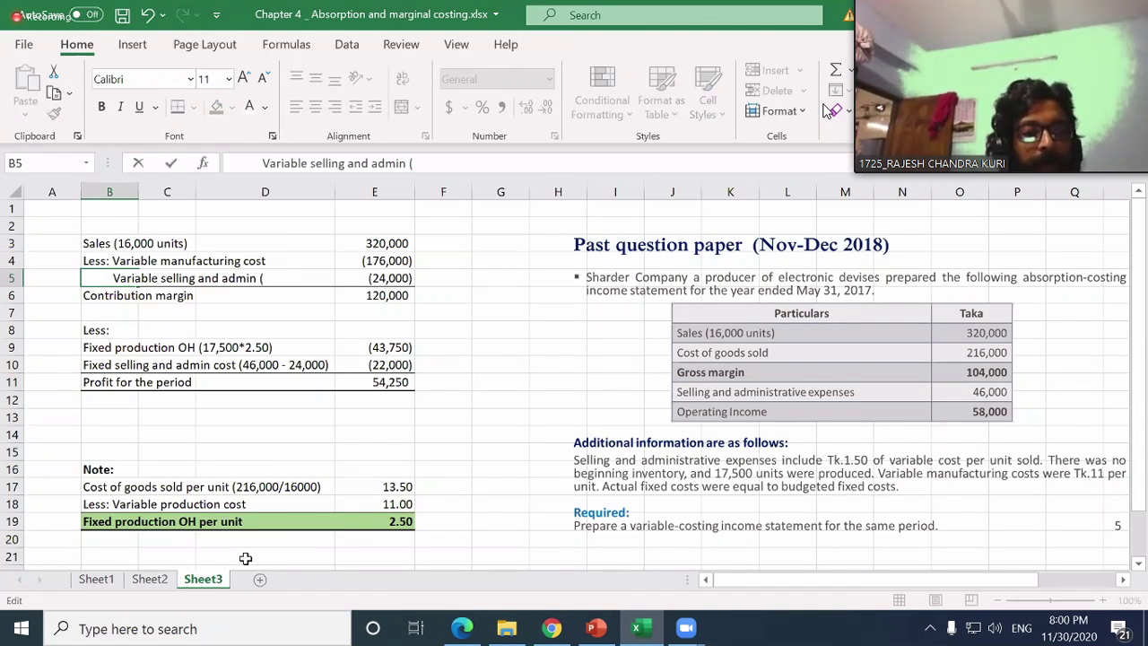
type("1.5")
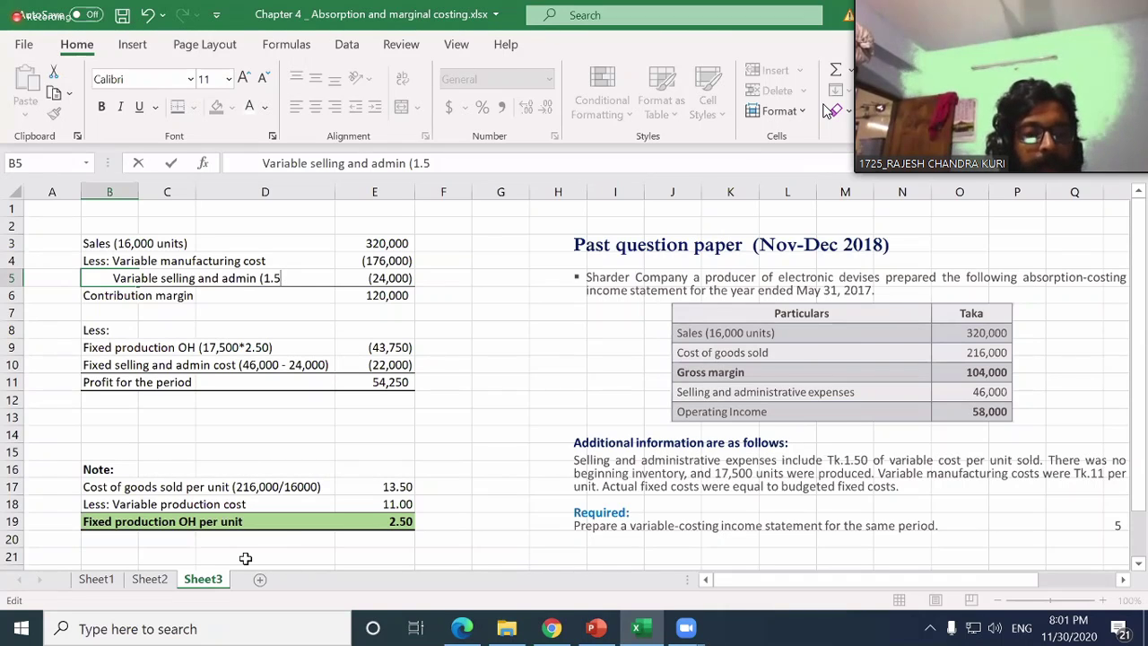
type("*")
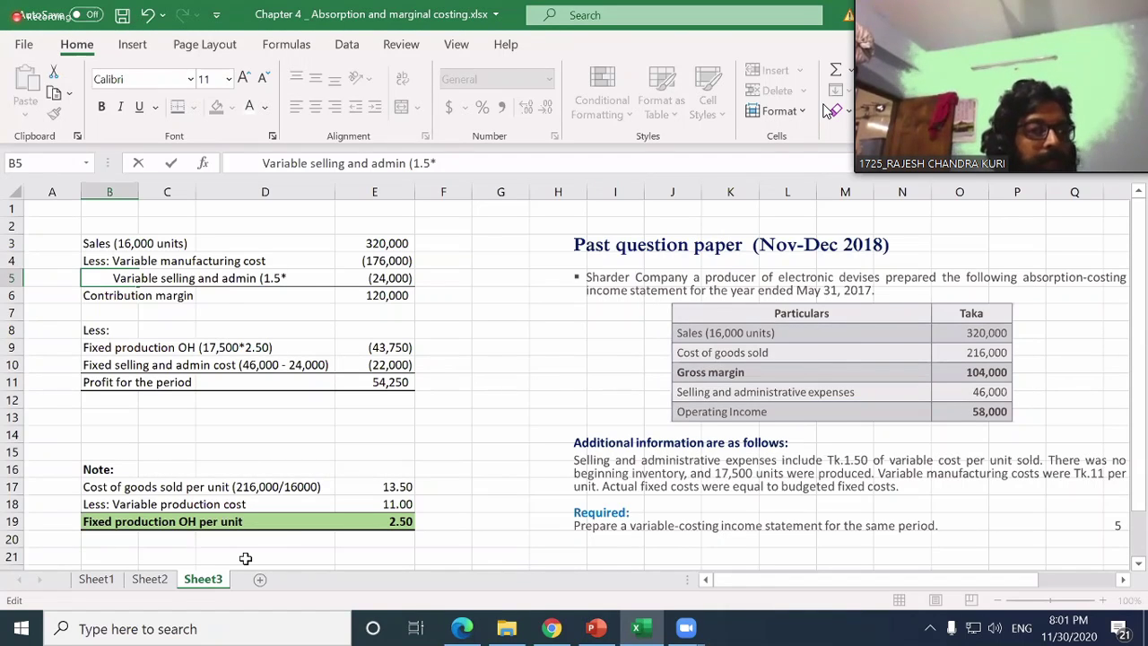
type("16")
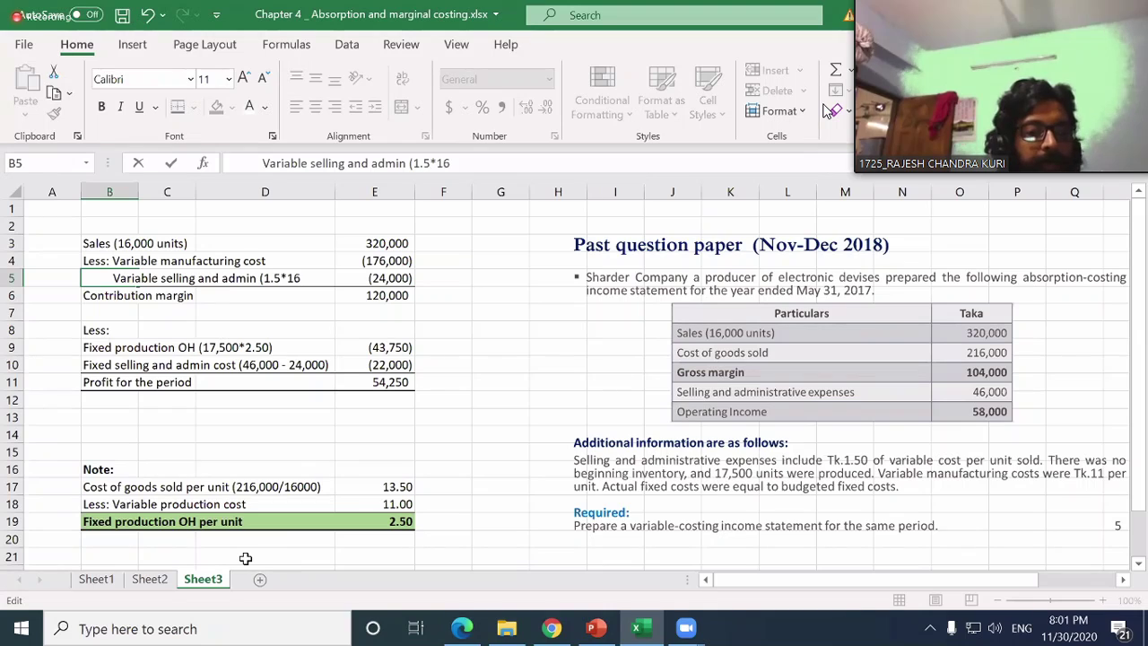
type(",000)")
key("Return")
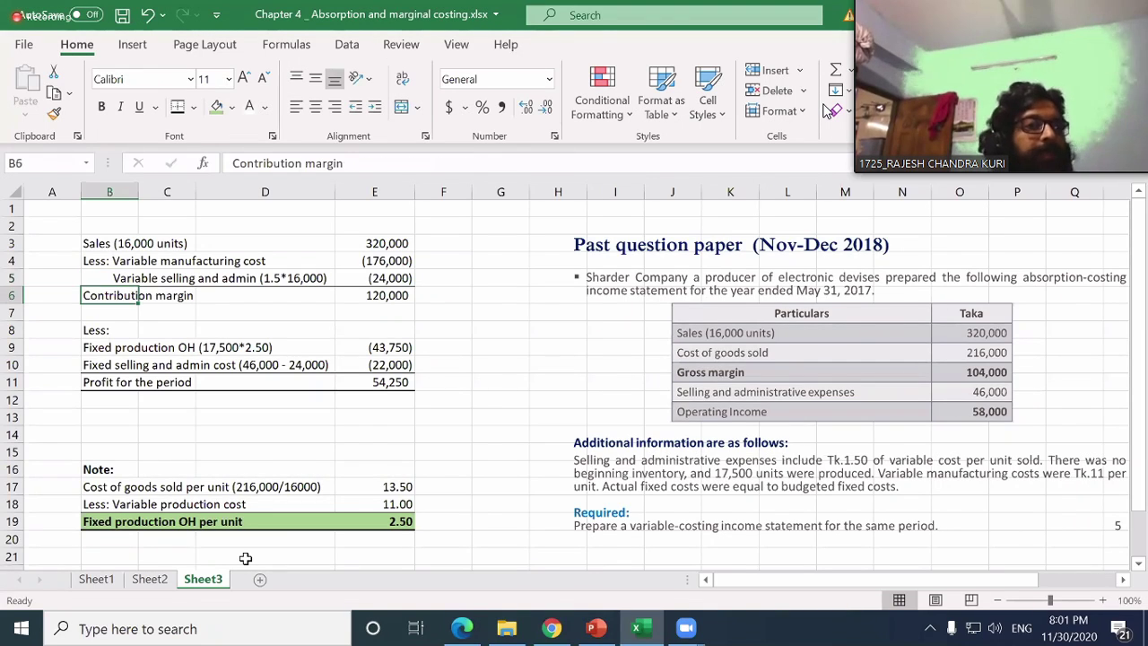
- Review the income statement and supporting note amounts along column E
key("Up")
key("Right")
key("Right")
key("Right")
key("Right")
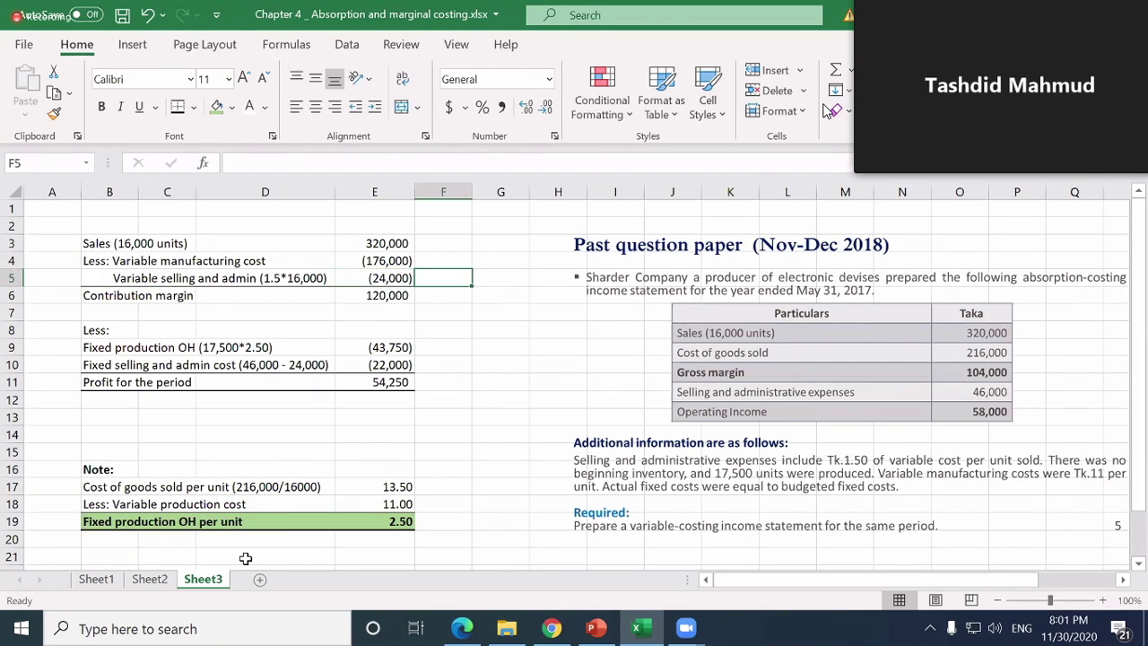
key("Down")
key("Left")
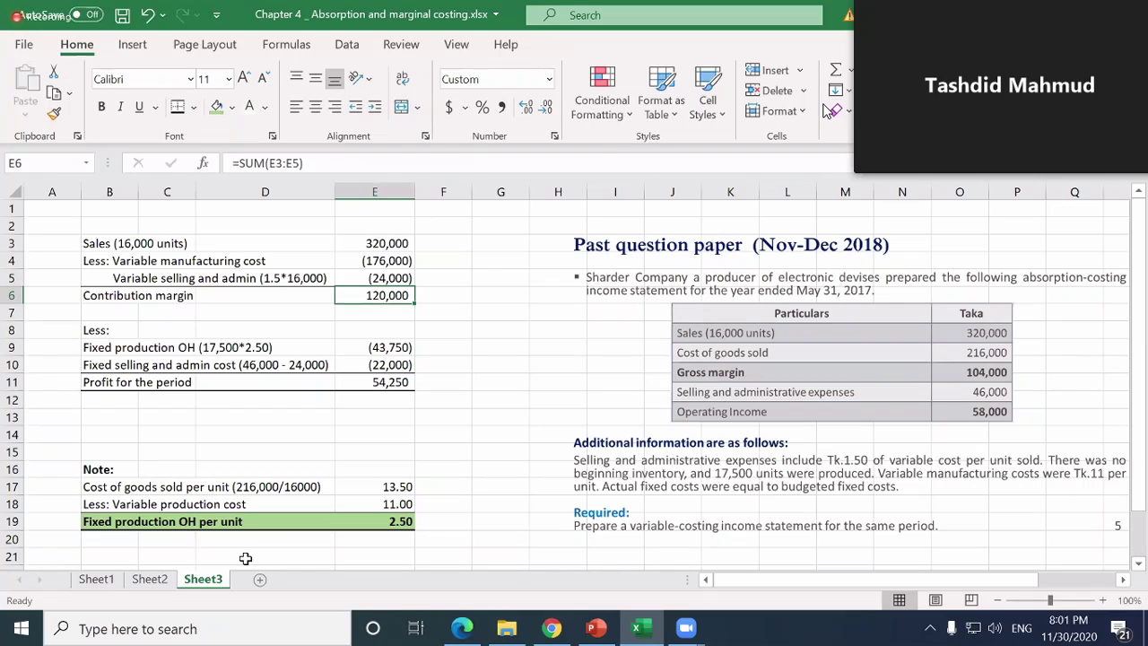
key("Down")
key("Down")
key("Down")
key("Down")
key("Down")
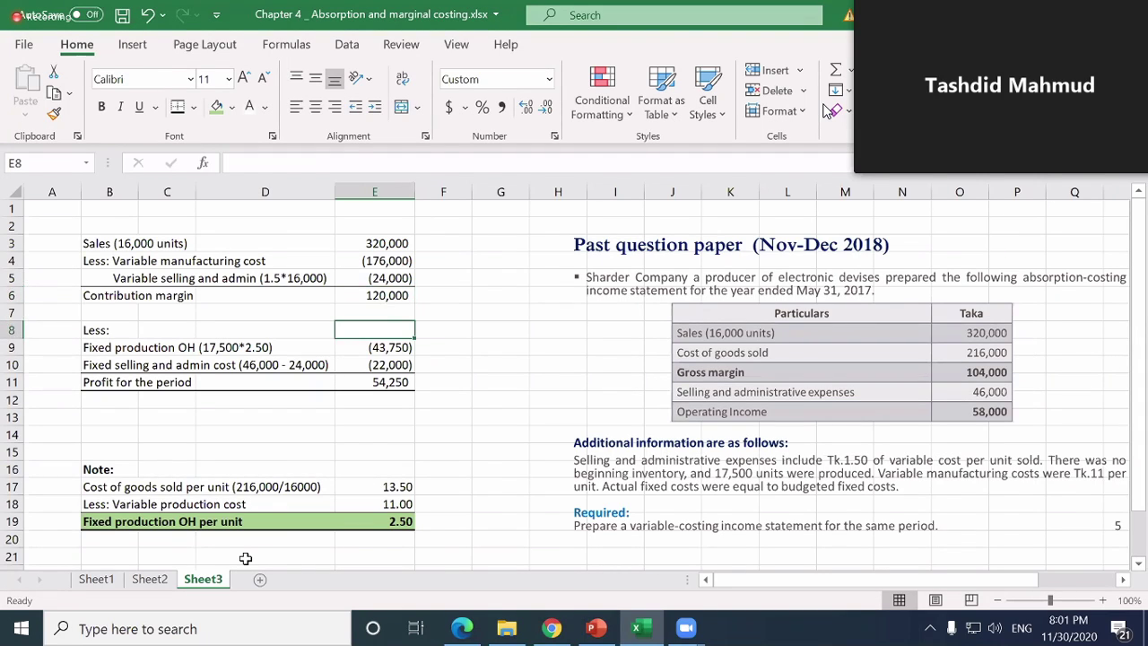
key("Down")
key("Down")
key("Down")
key("Down")
key("Down")
key("Down")
key("Down")
key("Down")
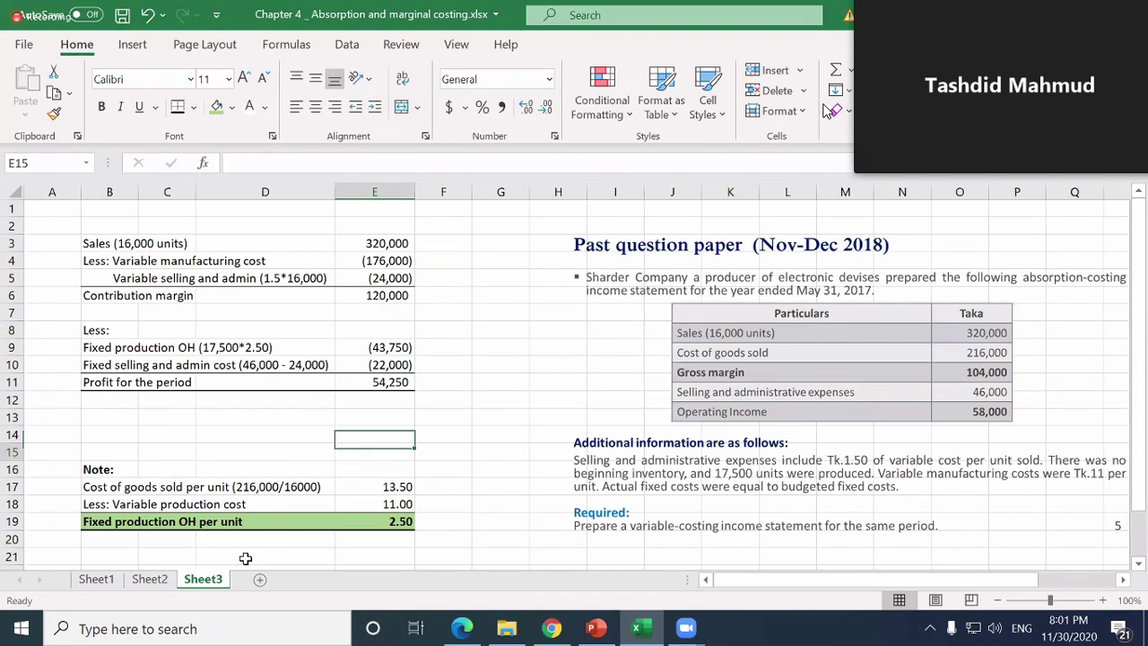
key("Down")
key("Down")
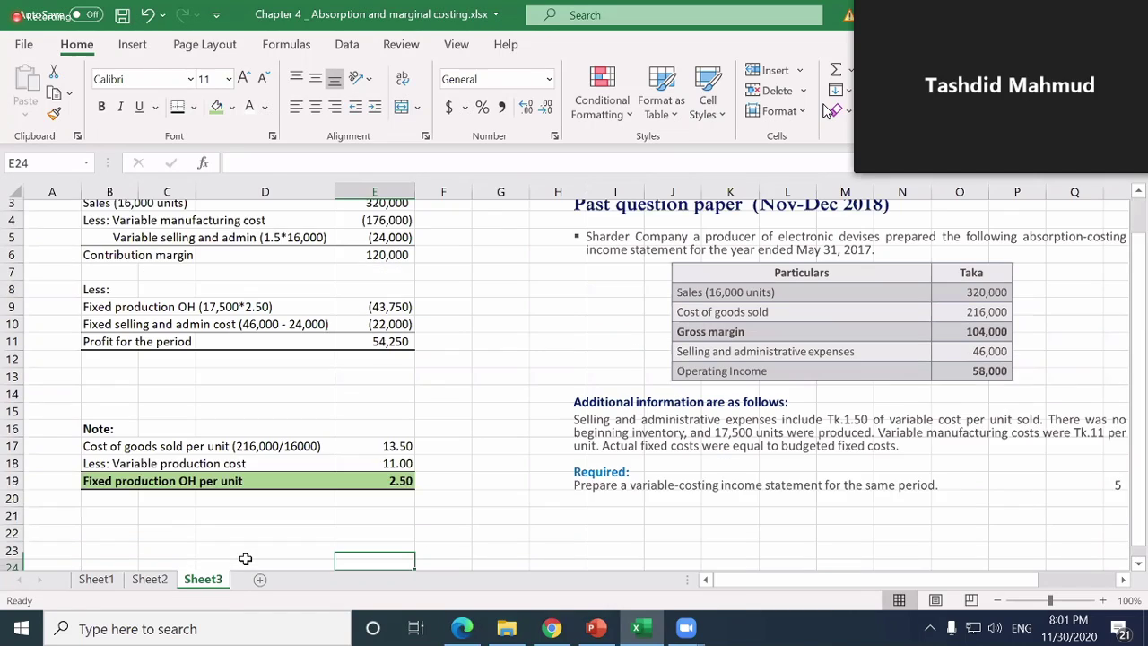
key("Up")
key("Up")
key("Up")
key("Up")
key("Up")
key("Up")
key("Up")
key("Up")
key("Up")
key("Up")
key("Up")
key("Up")
key("Up")
key("Up")
key("Up")
key("Up")
key("Up")
key("Up")
key("Up")
key("Up")
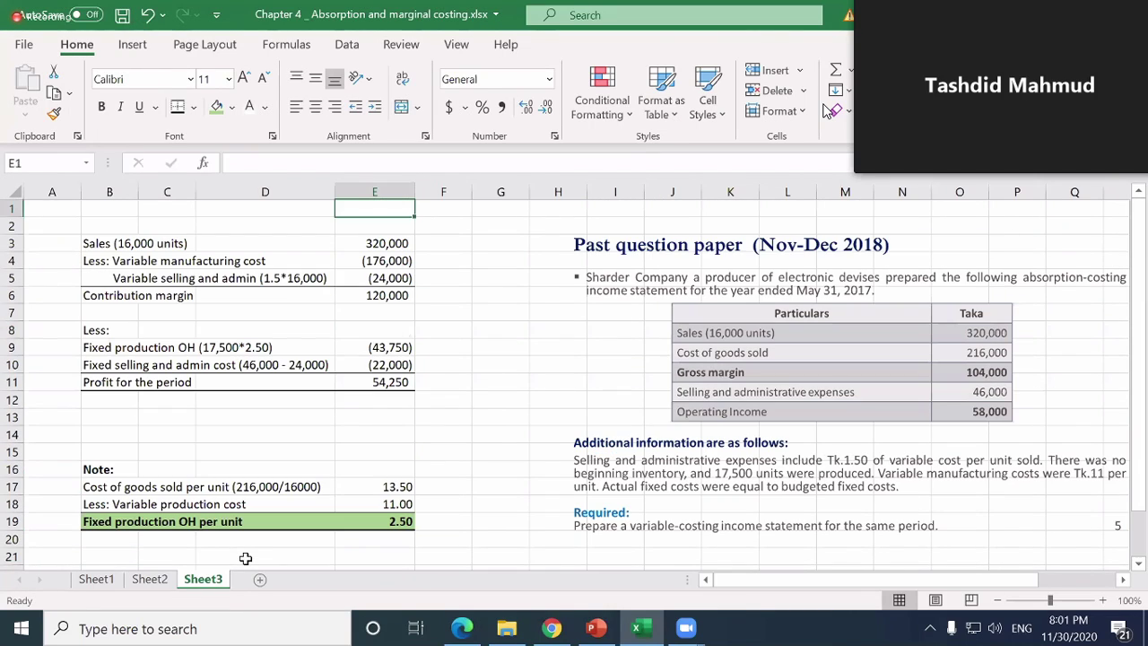
- Review the income statement amounts in column E from Sales through the Profit for the period row
key("Down")
key("Down")
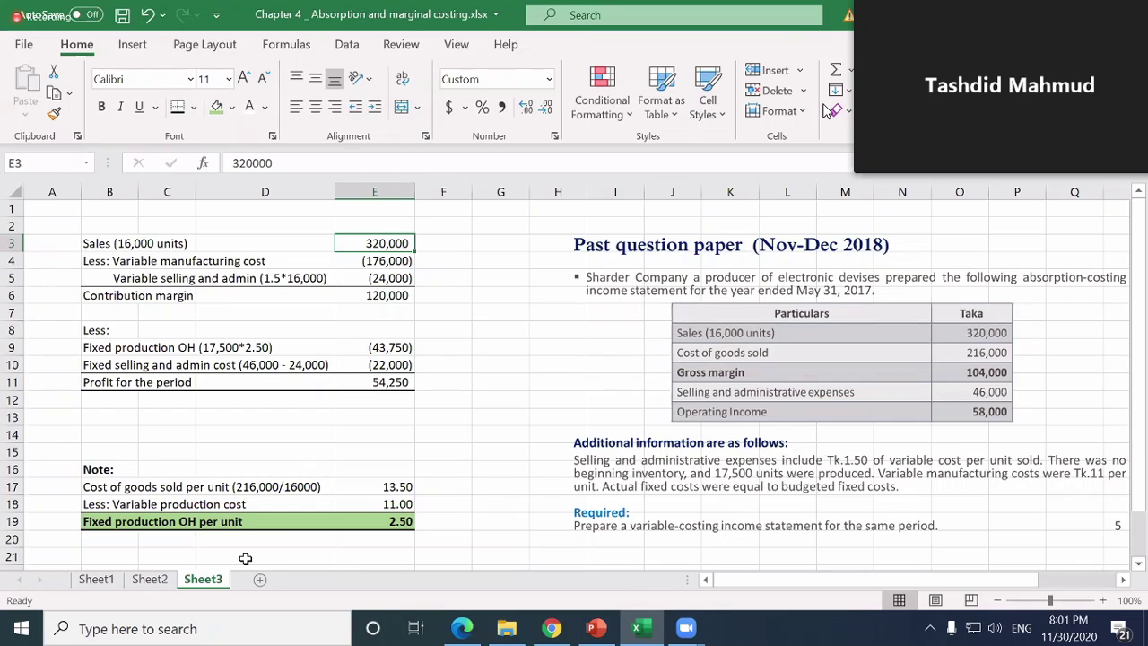
key("Down")
key("Down")
key("Down")
key("Down")
key("Down")
key("Down")
key("Down")
key("Down")
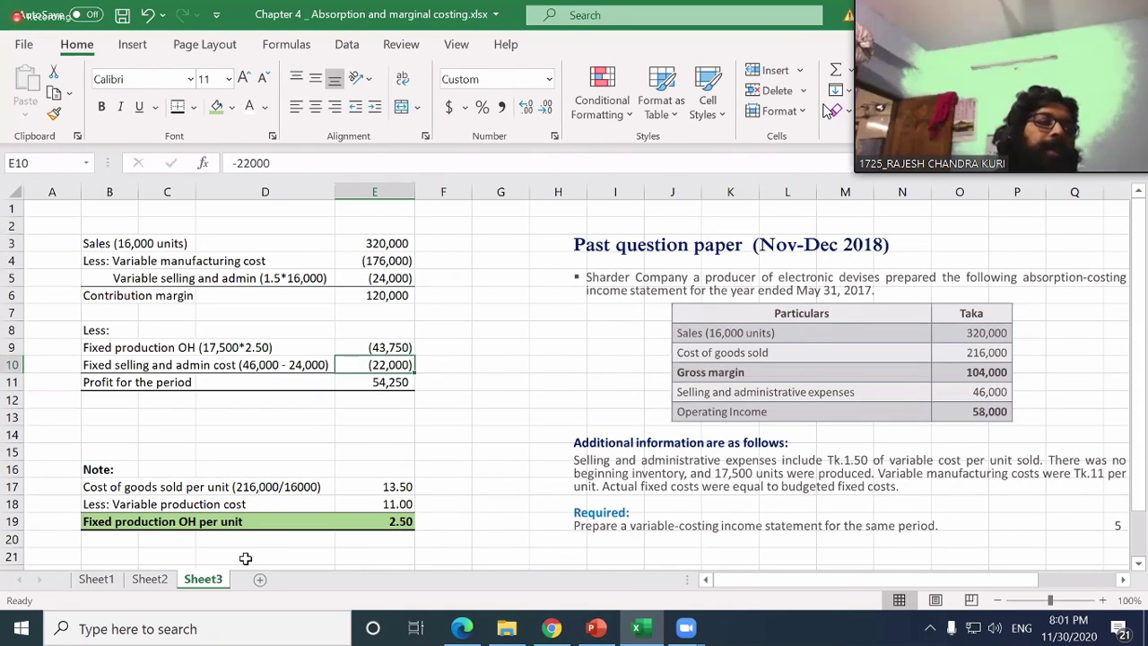
key("shift+Left")
key("shift+Left")
key("shift+Left")
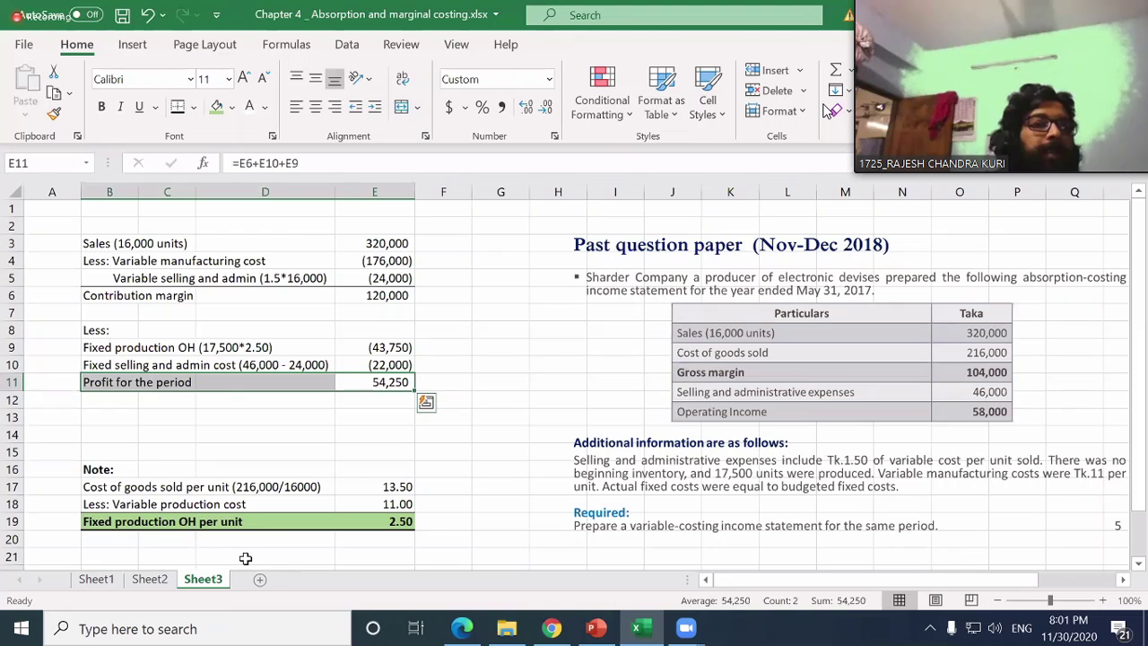
- Add top and bottom borders to the blank heading cells B2:E2 above the Sales row
key("Up")
key("Up")
key("Up")
key("Up")
key("Up")
key("Up")
key("Up")
key("Up")
key("Up")
key("Left")
key("Left")
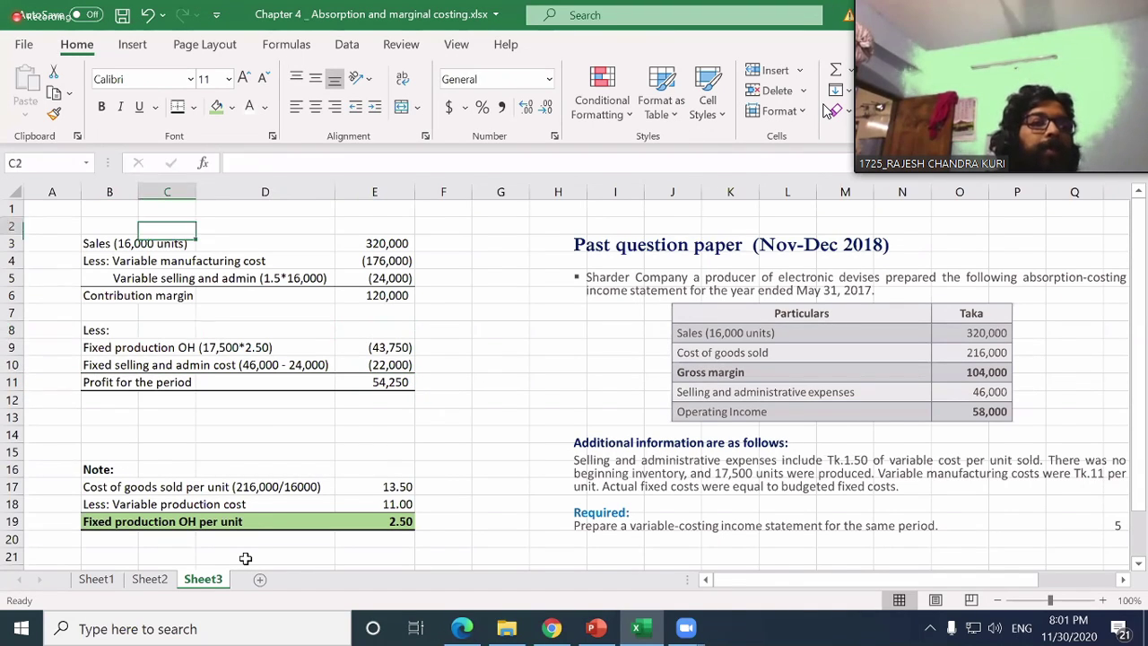
key("Left")
key("shift+Right")
key("shift+Right")
key("shift+Right")
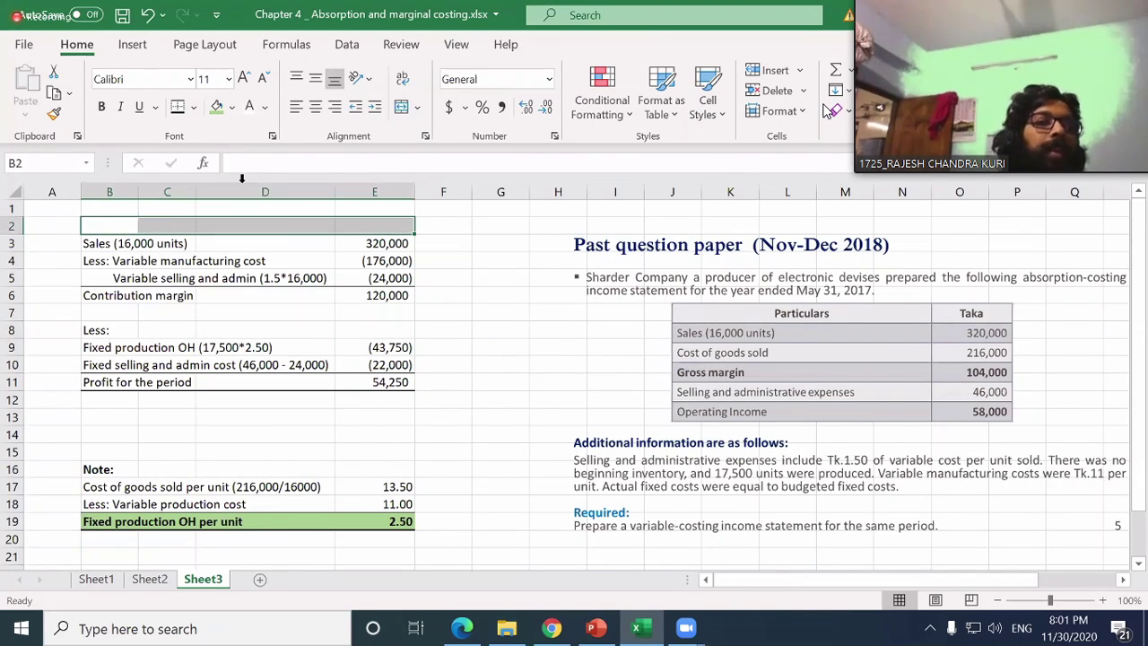
left_click(302, 414)
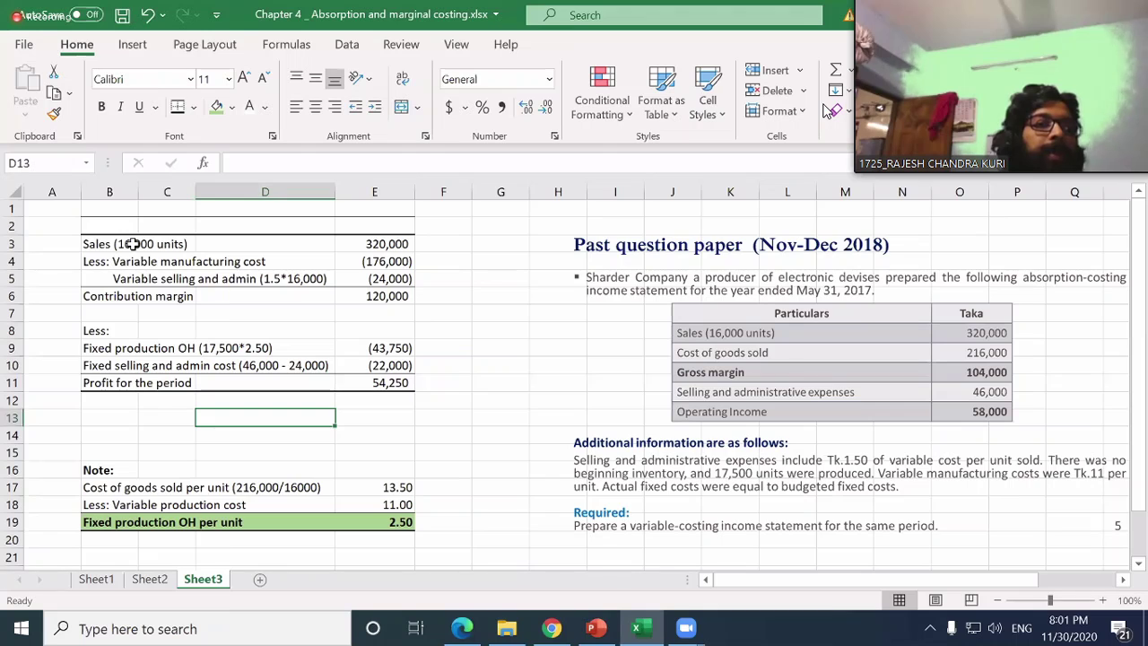
- Merge cells B2:E2 into a single heading cell above the income statement
key("Left")
key("Left")
key("Up")
key("Up")
key("Up")
key("Up")
key("Up")
key("Up")
key("Up")
key("Up")
key("Up")
key("Up")
key("Up")
key("shift+Right")
key("shift+Right")
key("shift+Right")
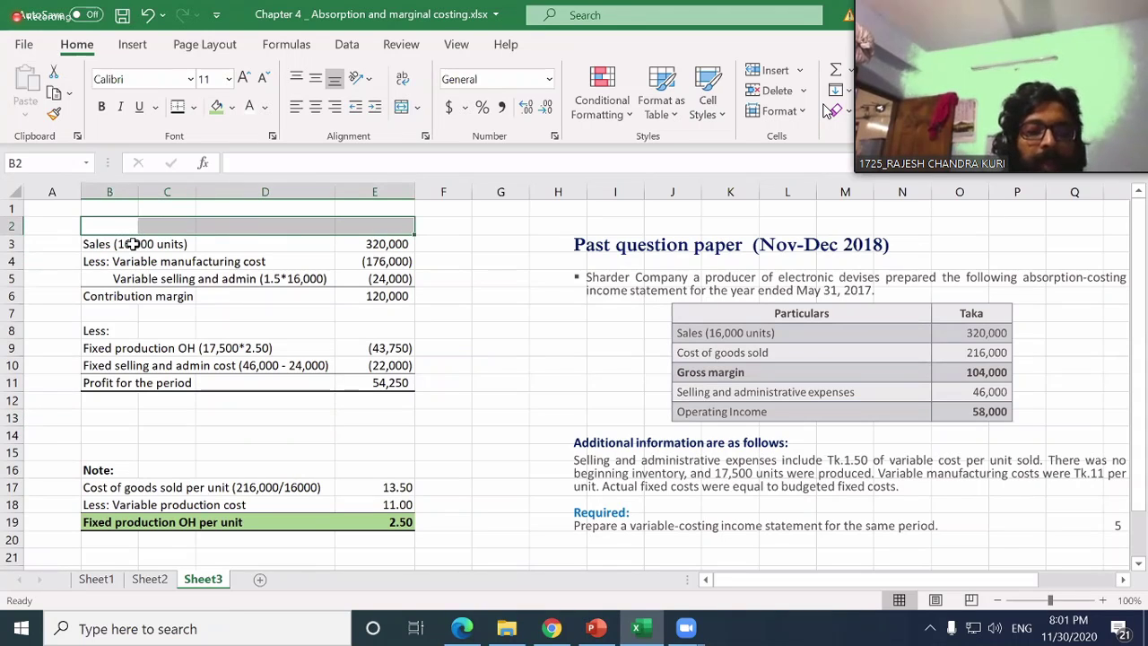
key("alt+h")
type("mc")
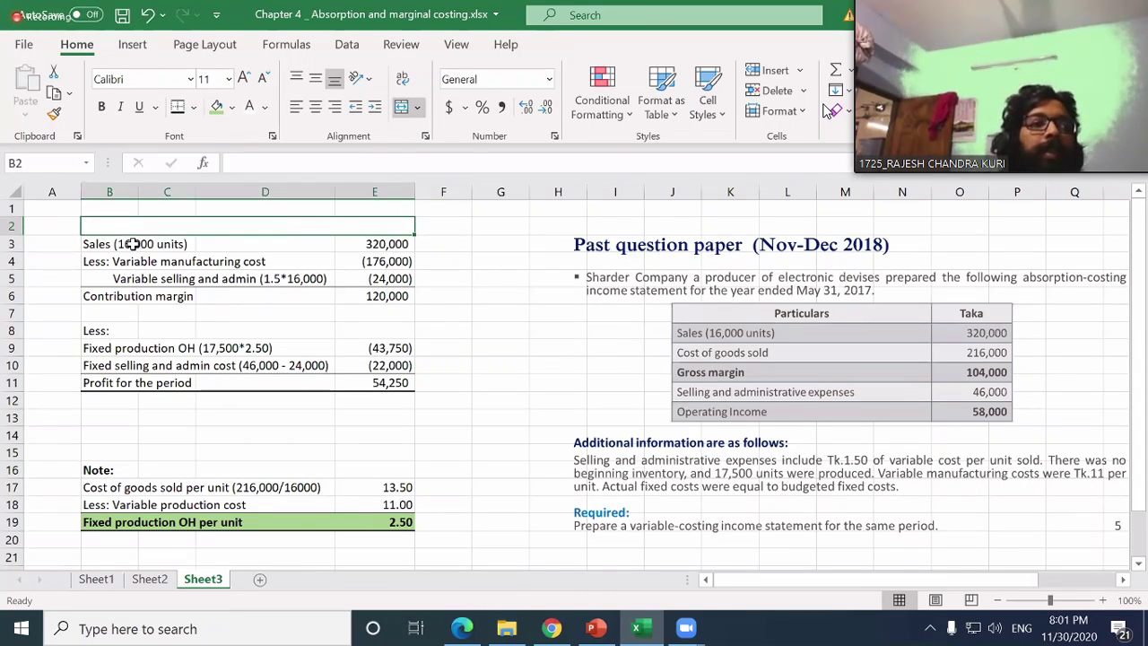
- Enter the heading "Income statement ( Variable costing)" in the merged cell B2
type("Income state")
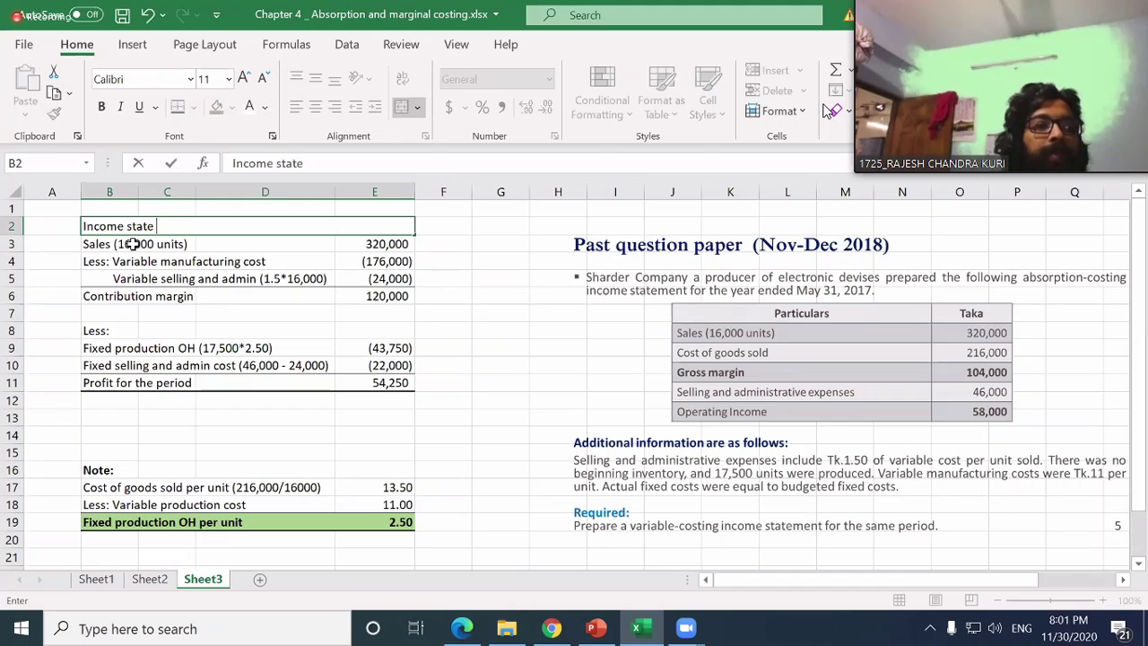
key("BackSpace")
type("emtne")
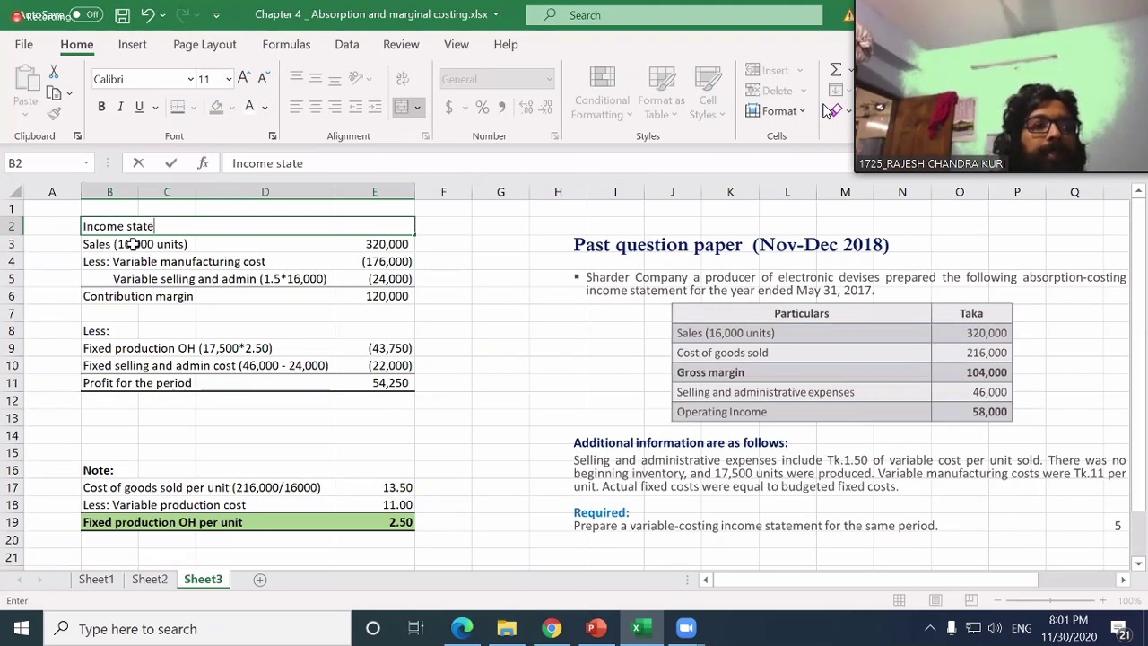
key("BackSpace")
key("BackSpace")
key("BackSpace")
key("BackSpace")
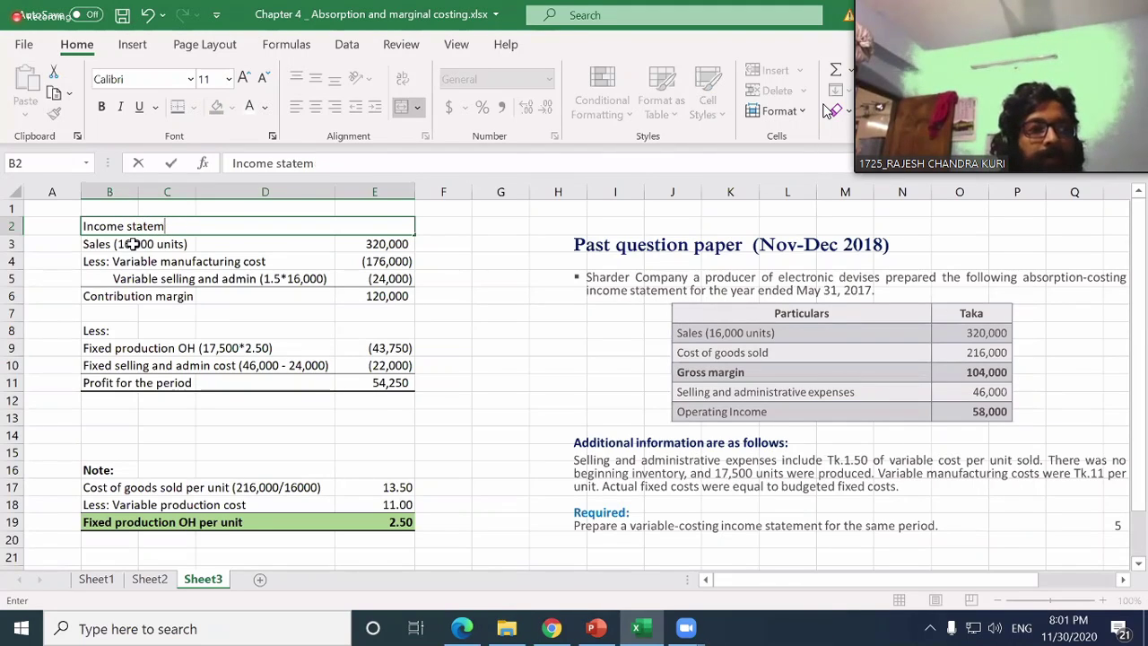
type("ment ( Varia")
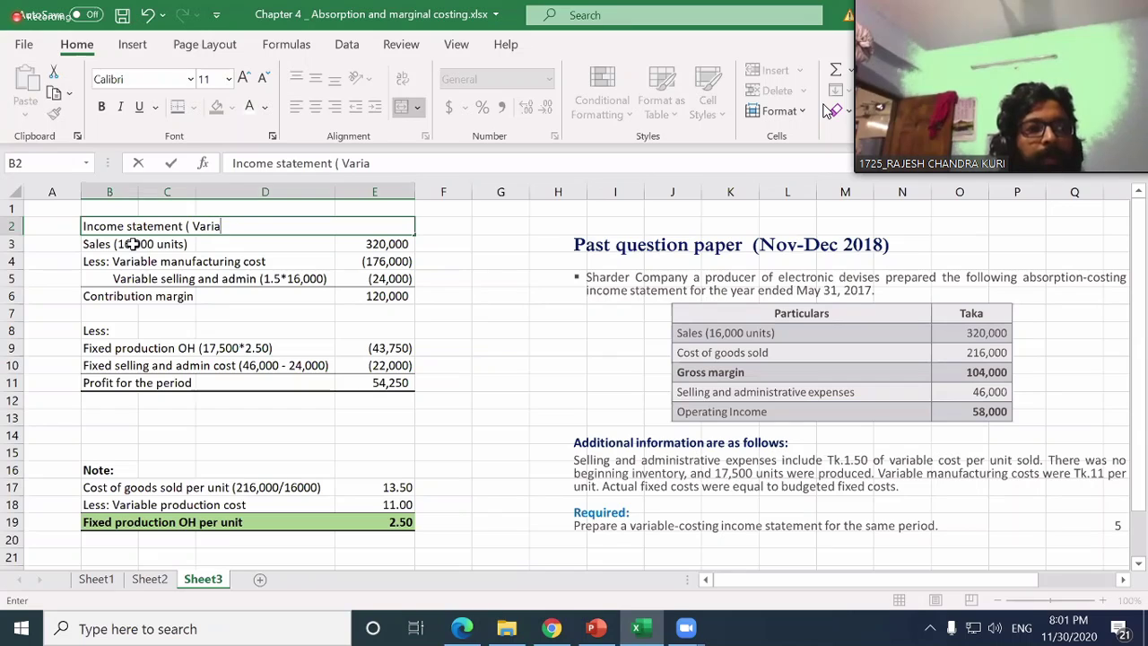
type("ble cost ing")
key("BackSpace")
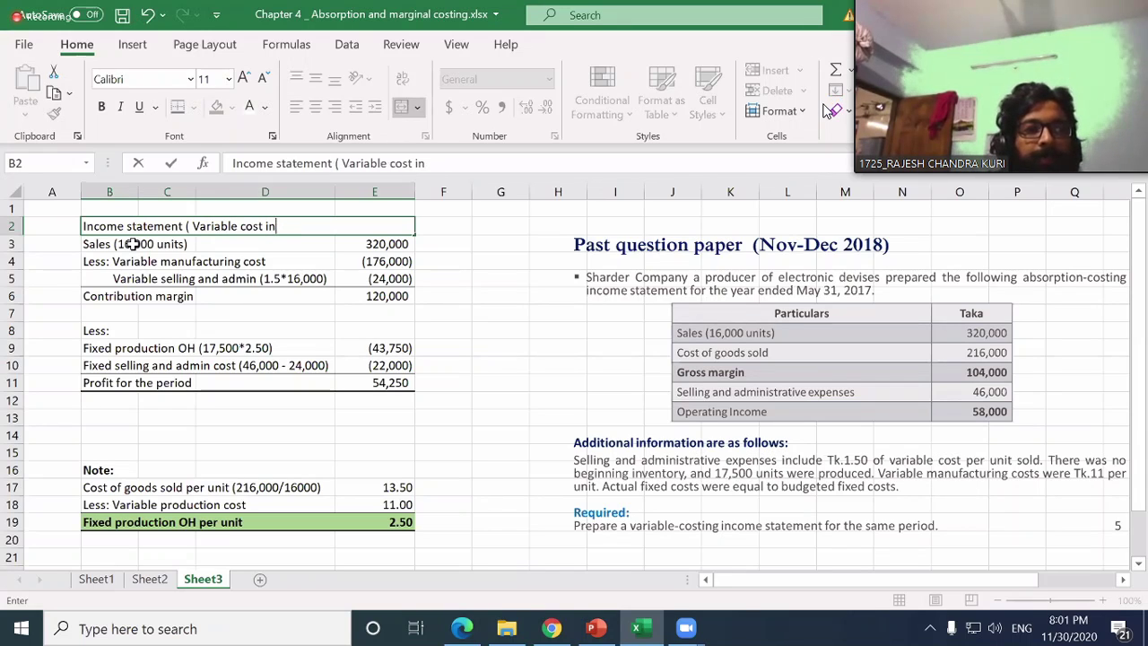
key("BackSpace")
key("BackSpace")
key("BackSpace")
type("ing")
key("BackSpace")
type(")")
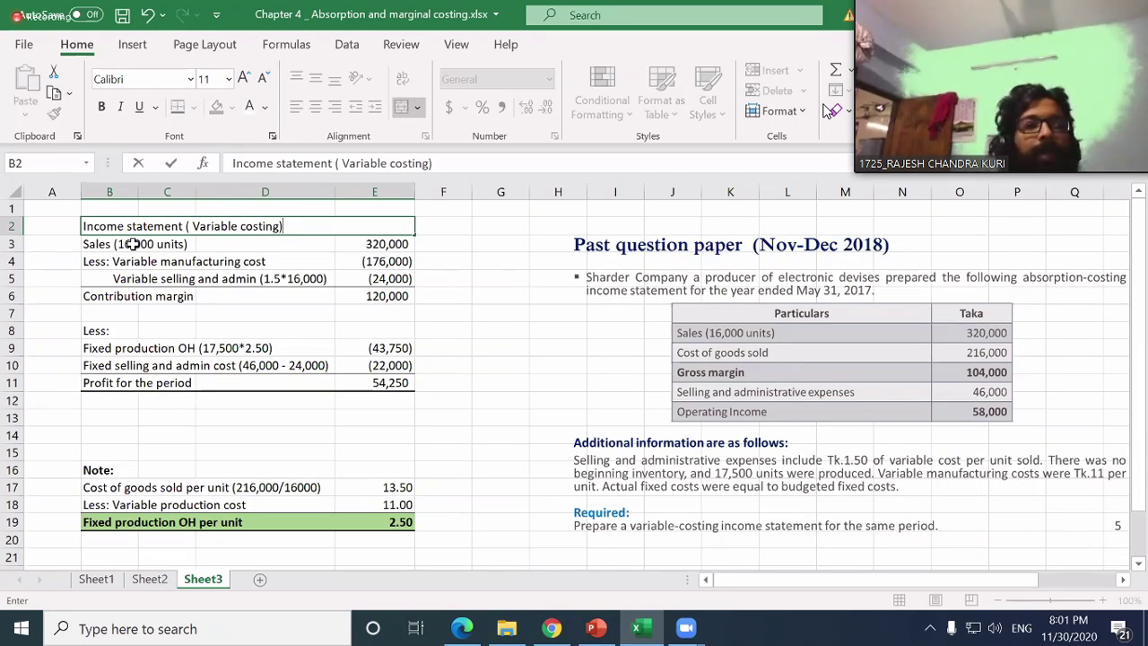
key("Return")
key("Up")
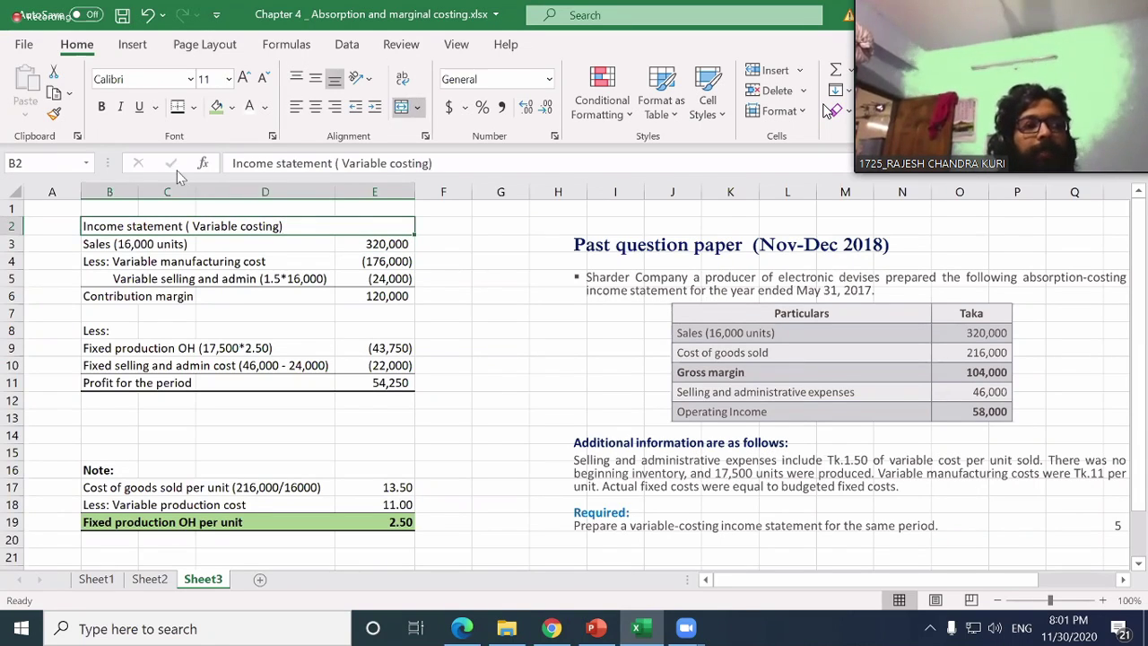
- Center and bold the income statement heading in B2 and give it a light orange fill
left_click(316, 105)
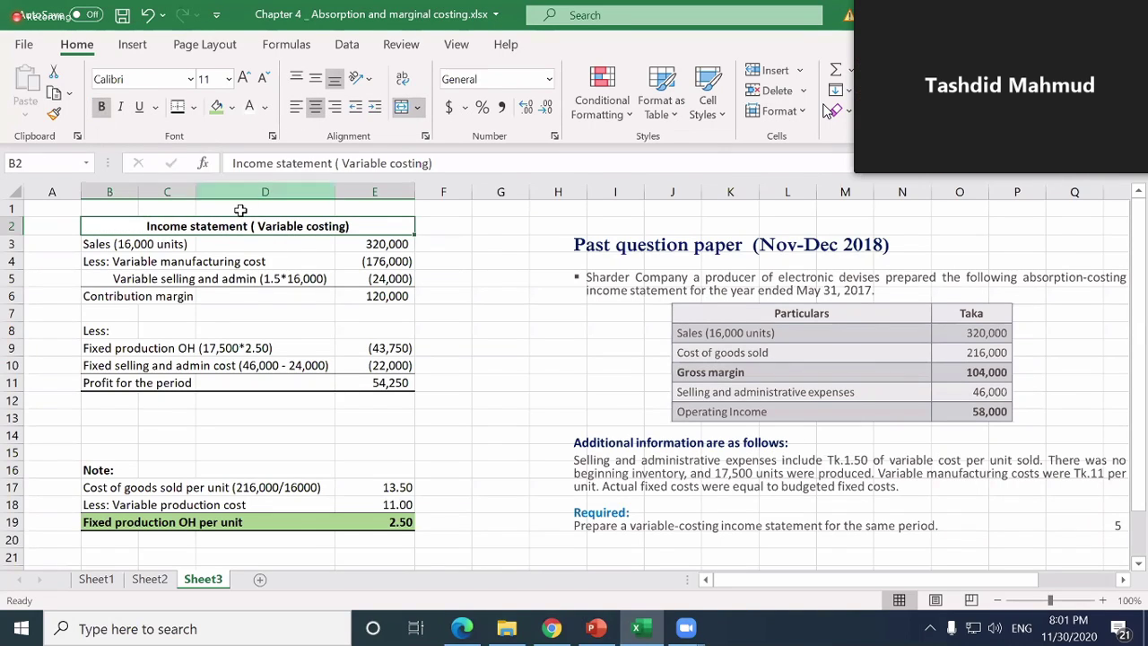
left_click(232, 106)
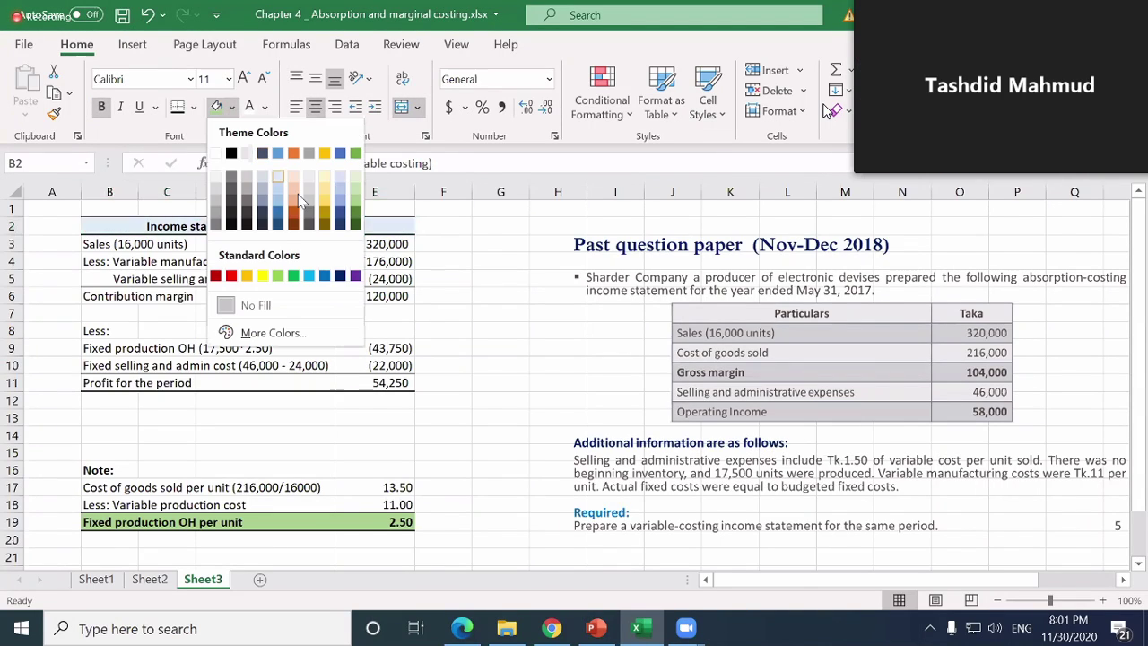
left_click(297, 206)
left_click(292, 345)
- Examine the body of the income statement in B3:E11, from Sales down to Profit for the period
key("Up")
key("Up")
key("Up")
key("Up")
key("Up")
key("Up")
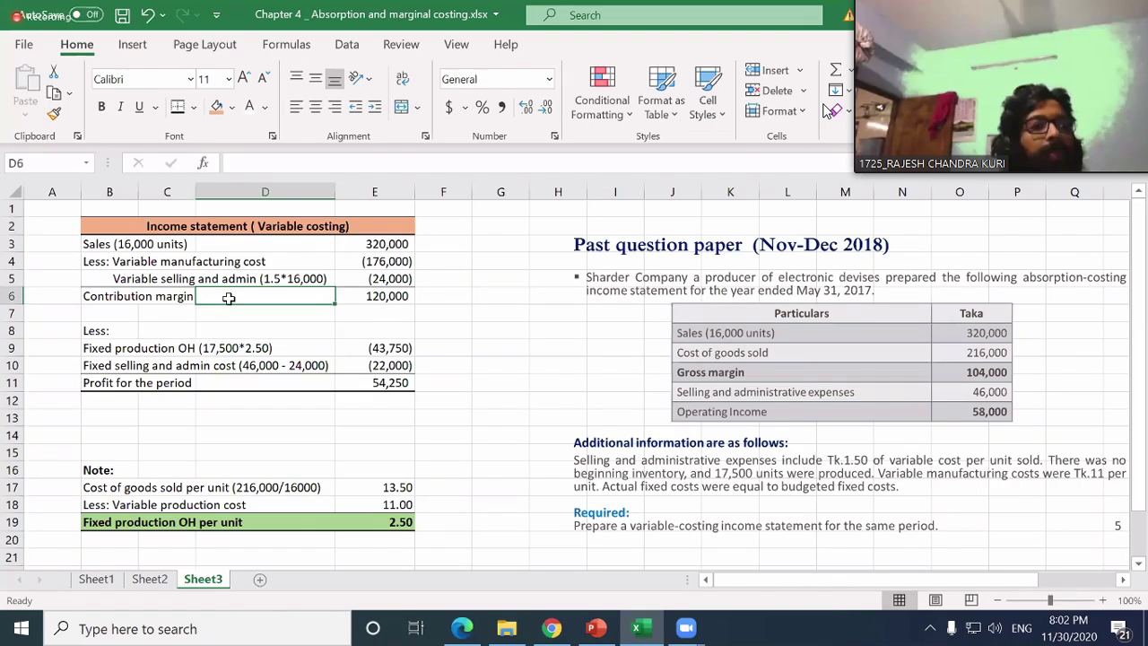
key("Left")
key("Left")
key("shift+Right")
key("shift+Right")
key("shift+Right")
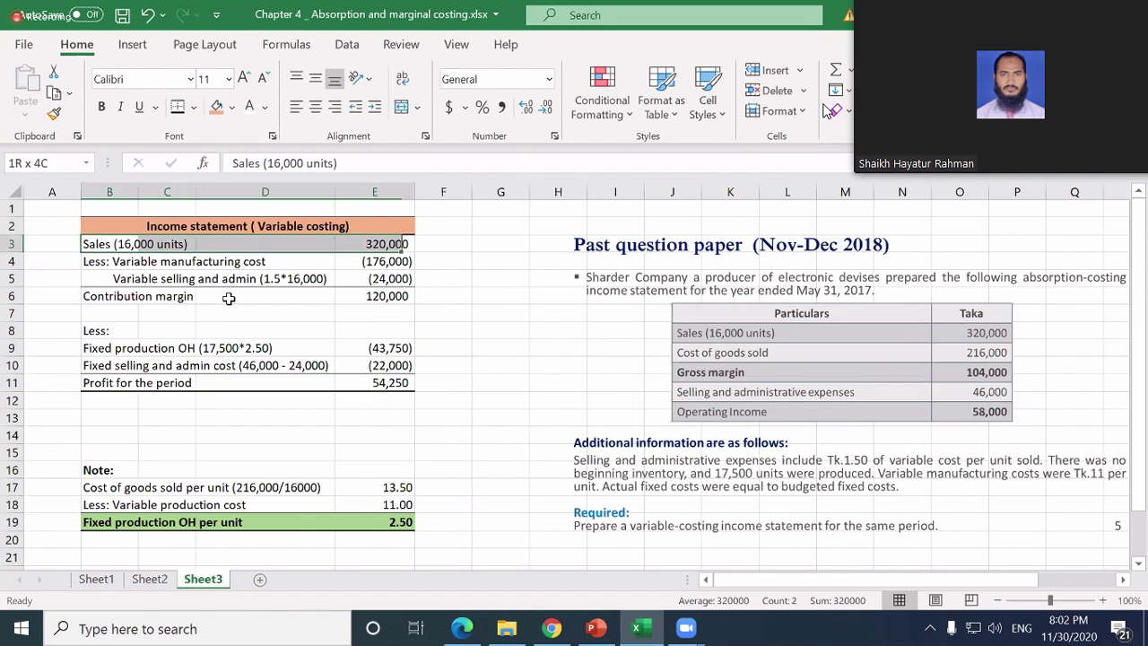
key("shift+Right")
key("shift+Left")
key("shift+Down")
key("shift+Down")
key("shift+Down")
key("shift+Down")
key("shift+Down")
key("shift+Down")
key("shift+Down")
key("shift+Down")
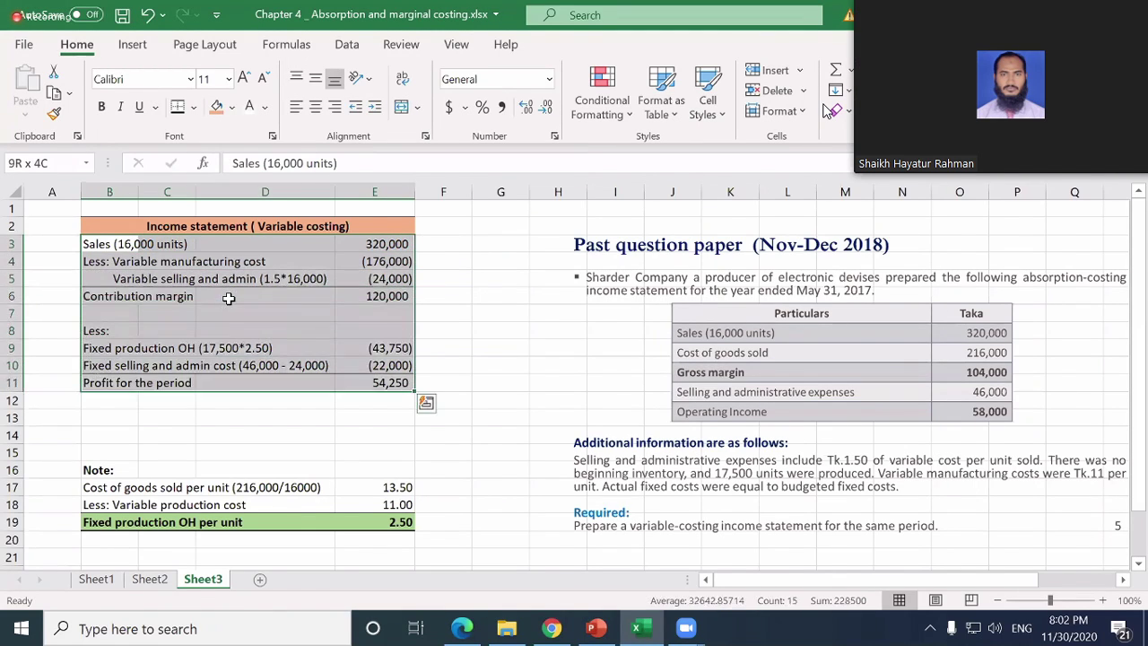
key("Down")
key("Down")
key("Down")
key("Down")
key("Down")
key("Down")
key("Down")
key("Down")
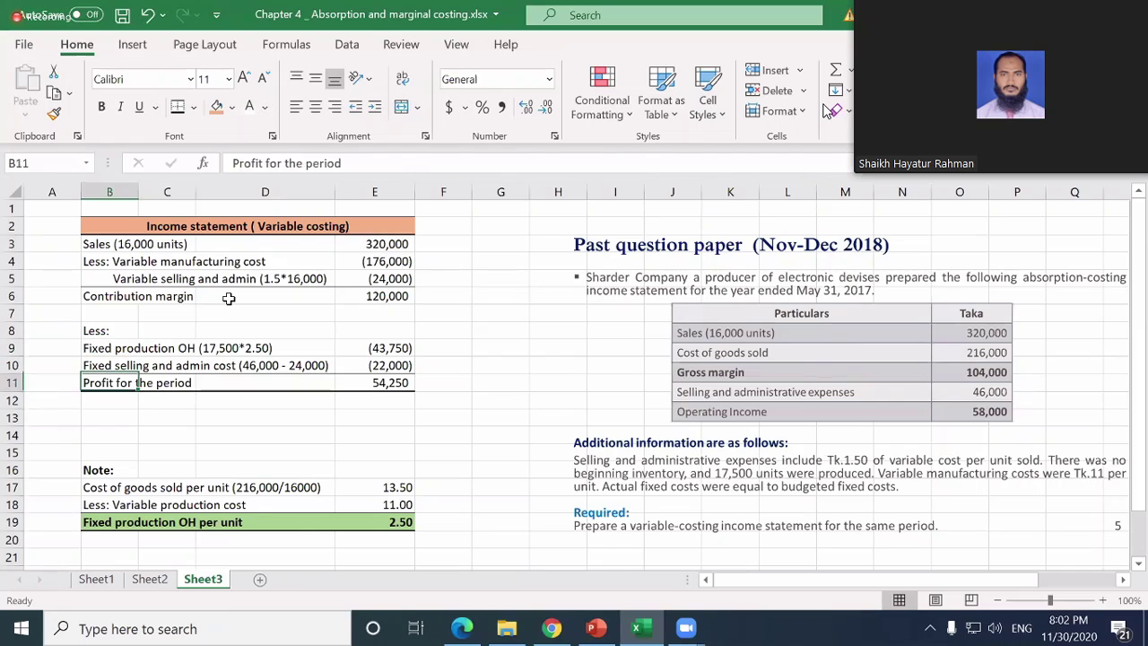
- Delete three of the blank rows between the Profit for the period row and the Note, leaving one blank row
key("Down")
key("Down")
key("Down")
key("Down")
key("Up")
key("Left")
key("shift+space")
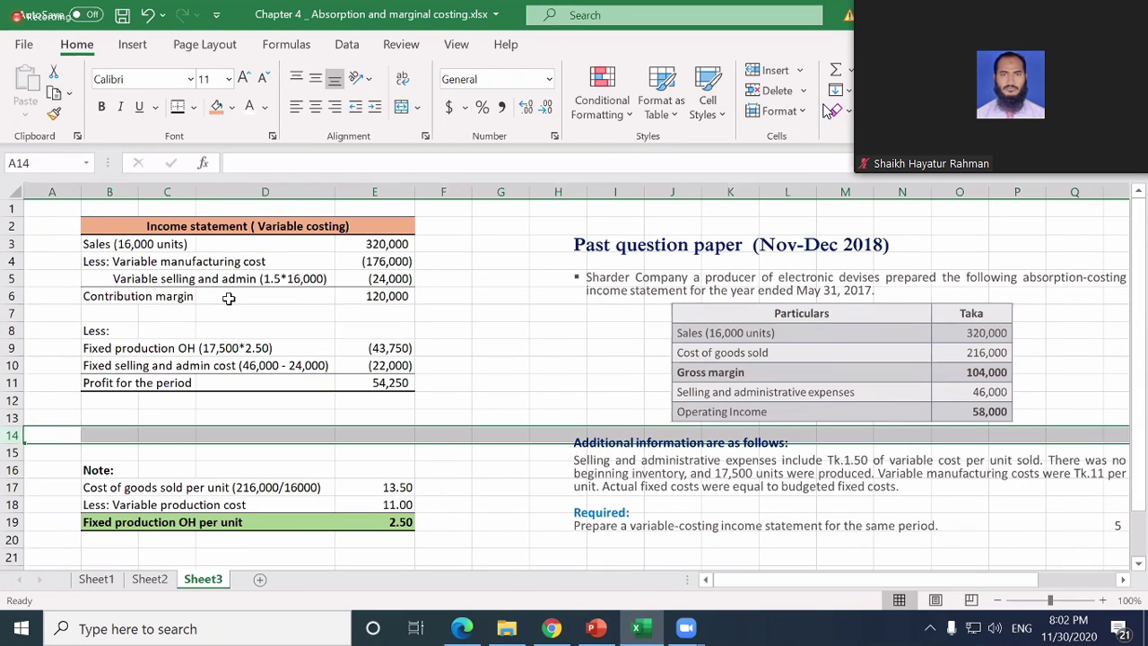
key("ctrl+minus")
key("ctrl+minus")
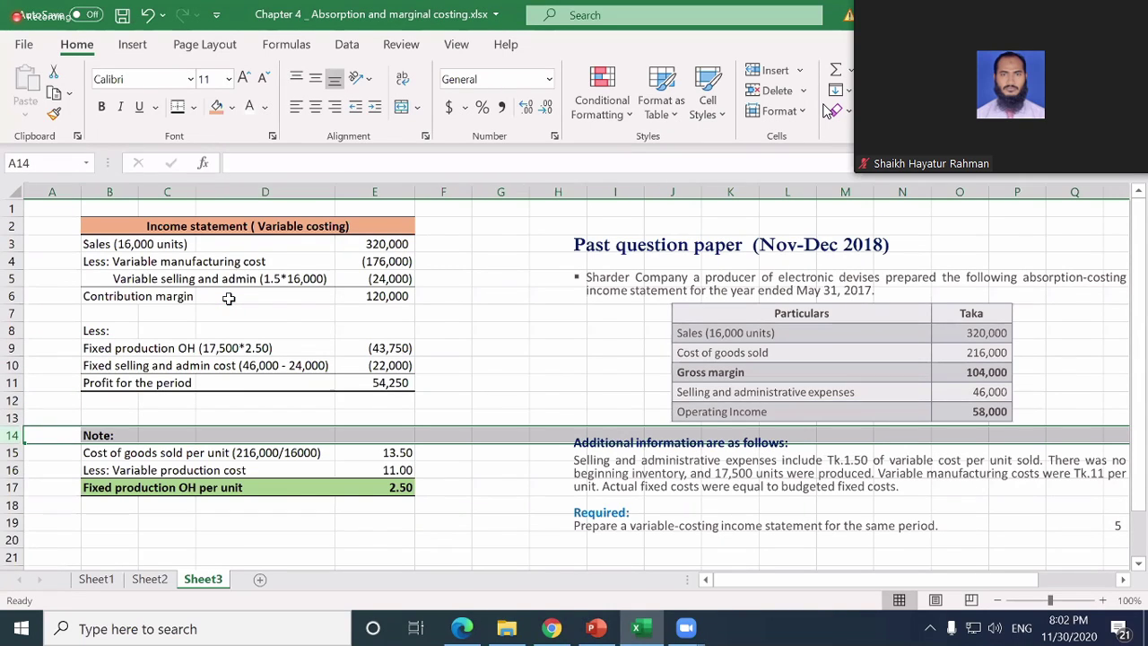
key("Up")
key("shift+space")
key("ctrl+minus")
key("Up")
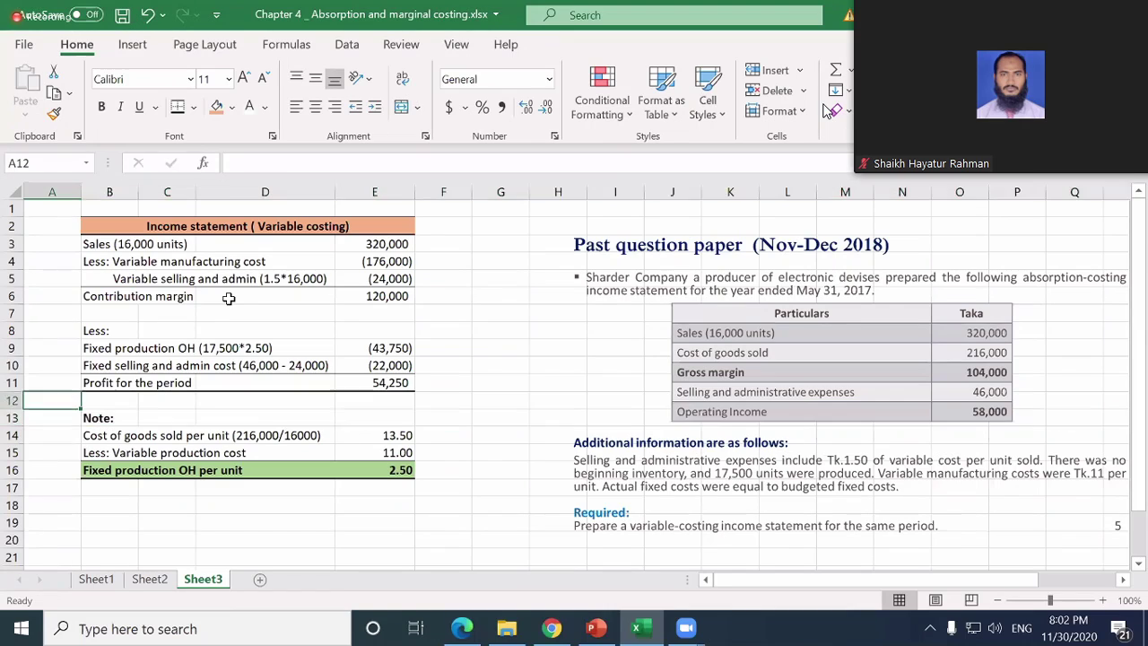
- Hide the gridlines on Sheet3
key("Up")
key("ctrl+Home")
key("Right")
key("Right")
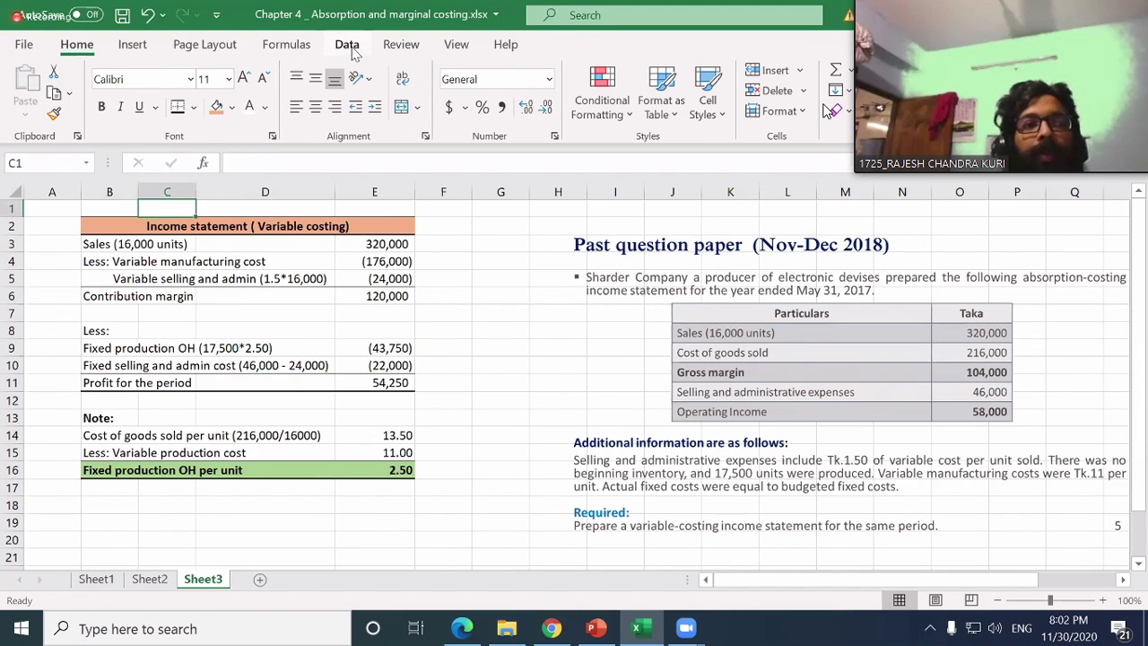
left_click(453, 47)
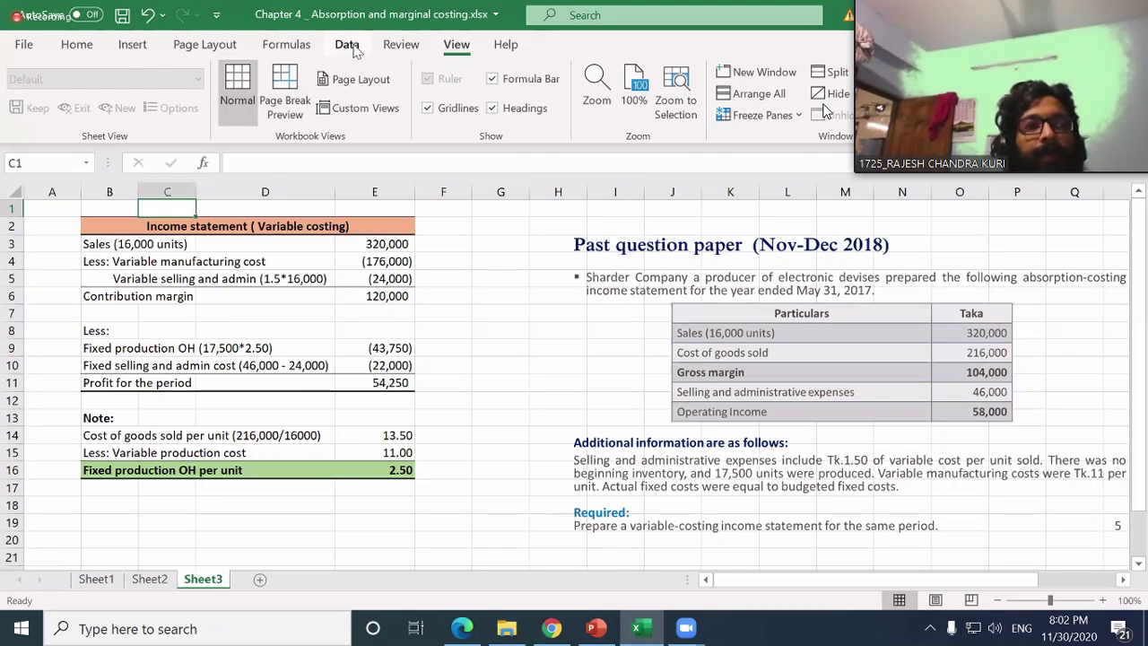
left_click(428, 108)
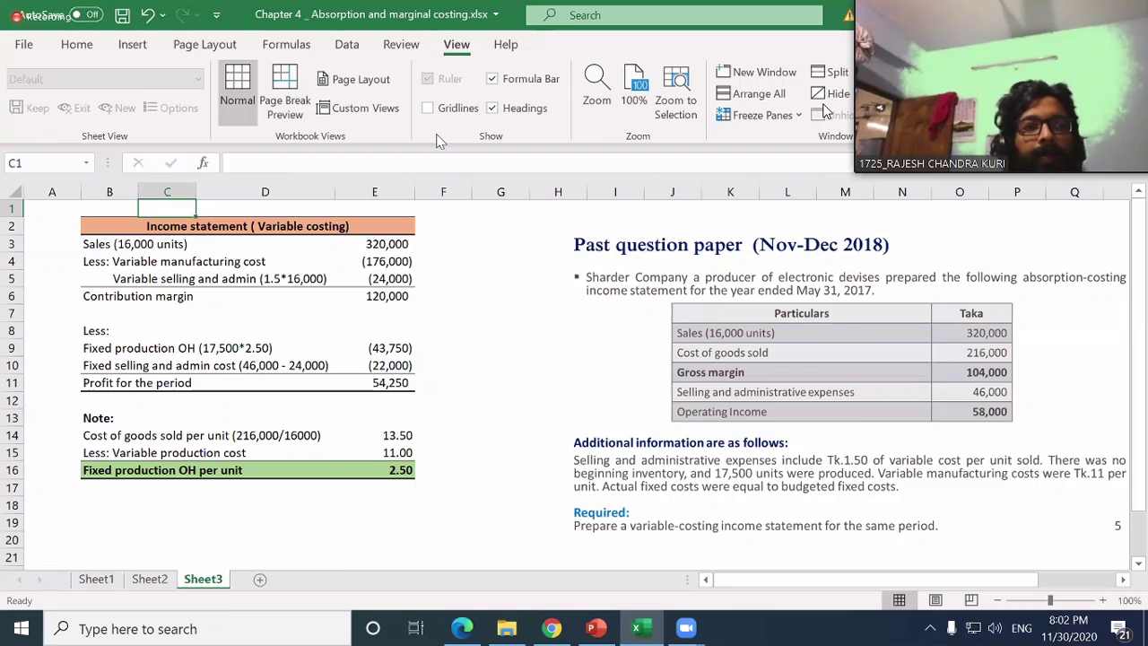
left_click(464, 318)
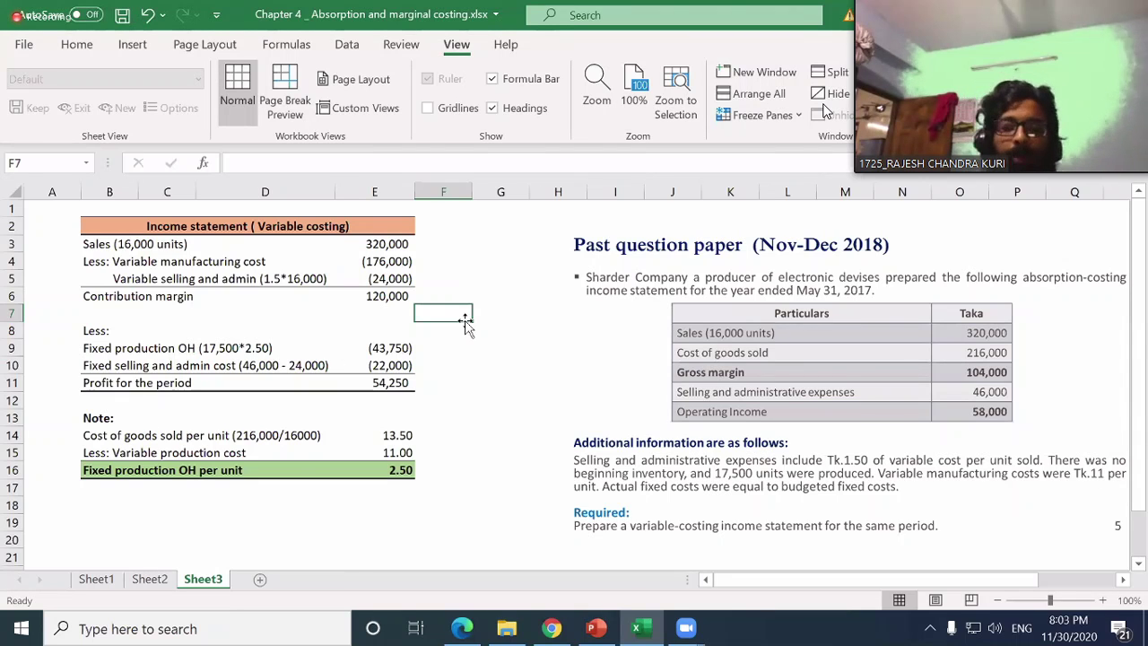
- Switch to the absorption costing presentation in PowerPoint and look through the past question papers on slides 15 to 18
key("alt+Tab")
key("Tab")
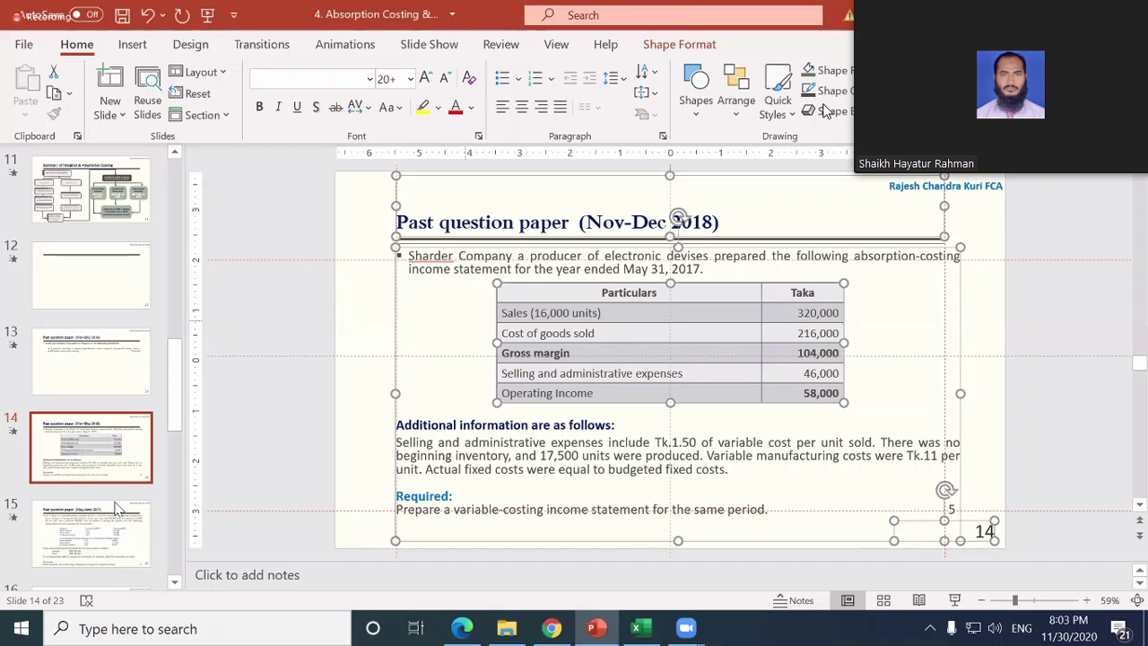
left_click(117, 509)
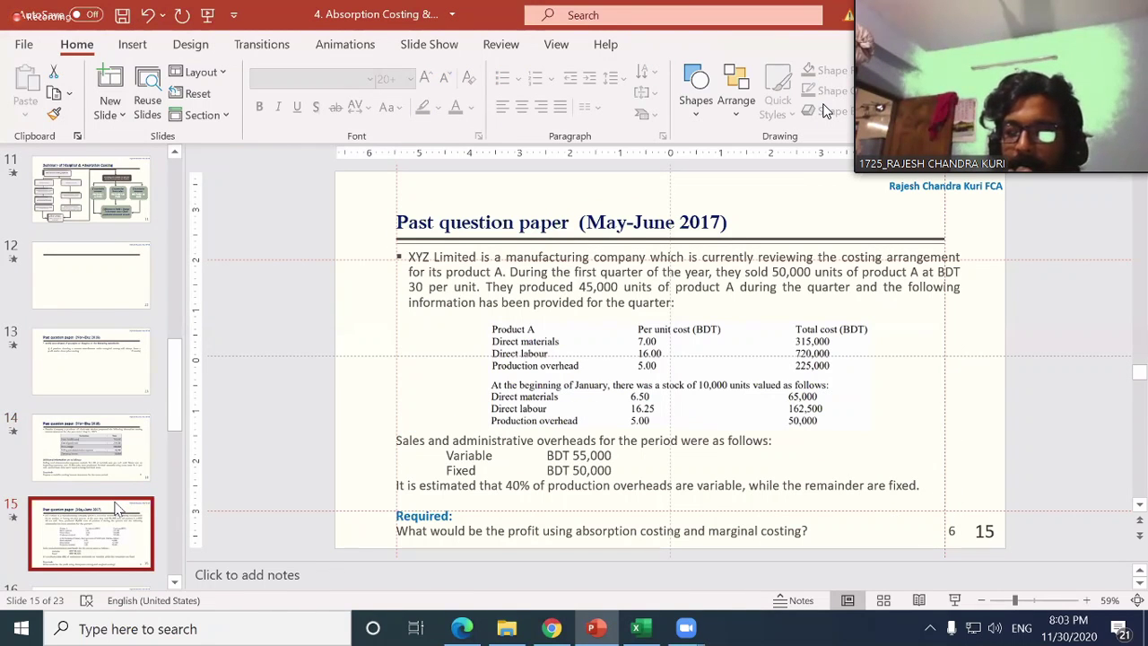
key("Down")
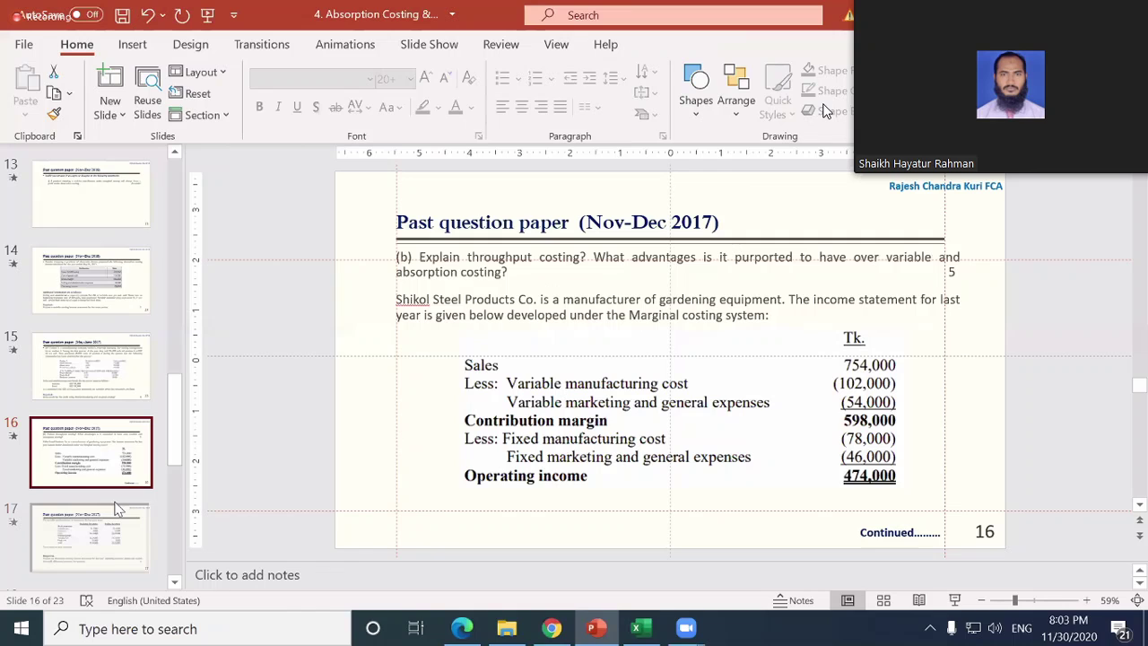
left_click(115, 508)
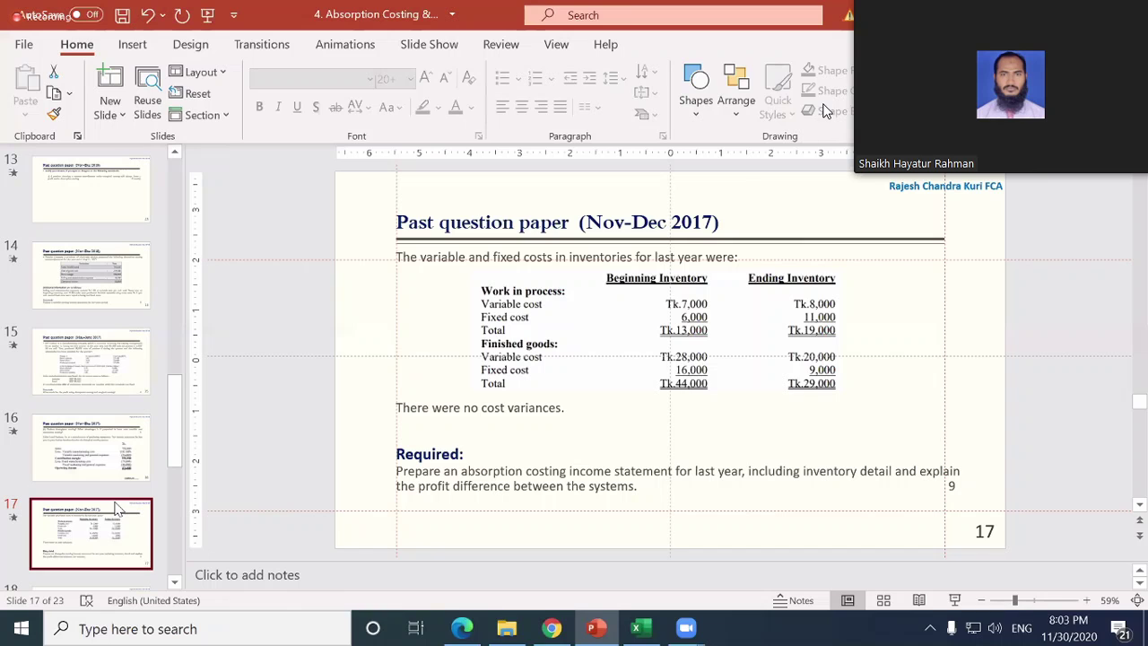
key("Down")
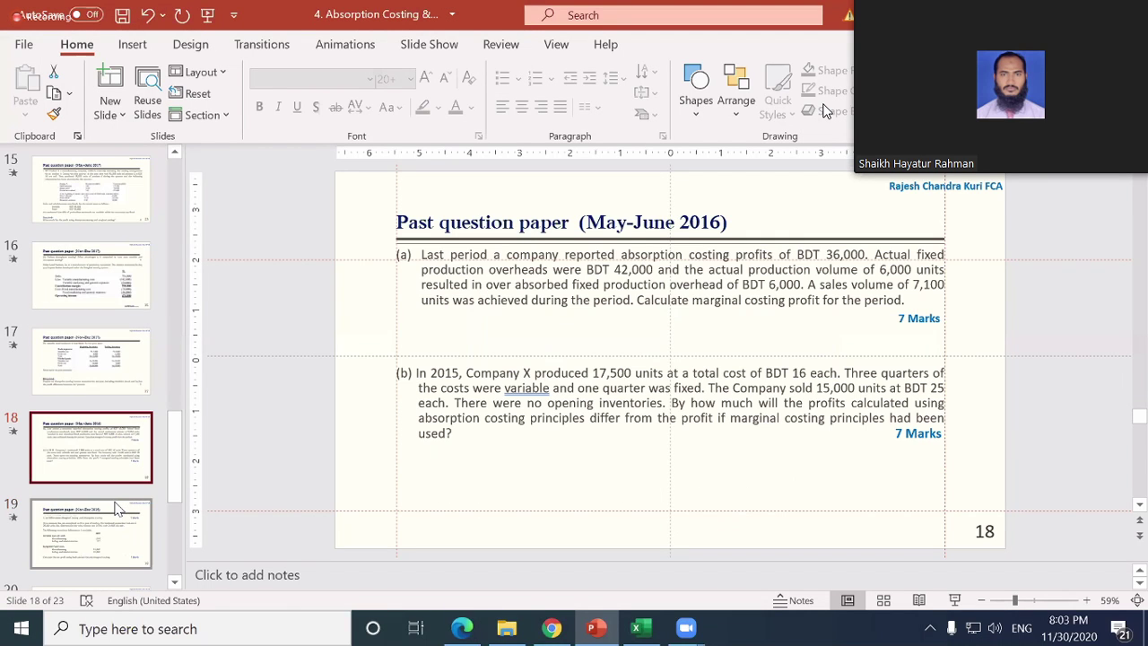
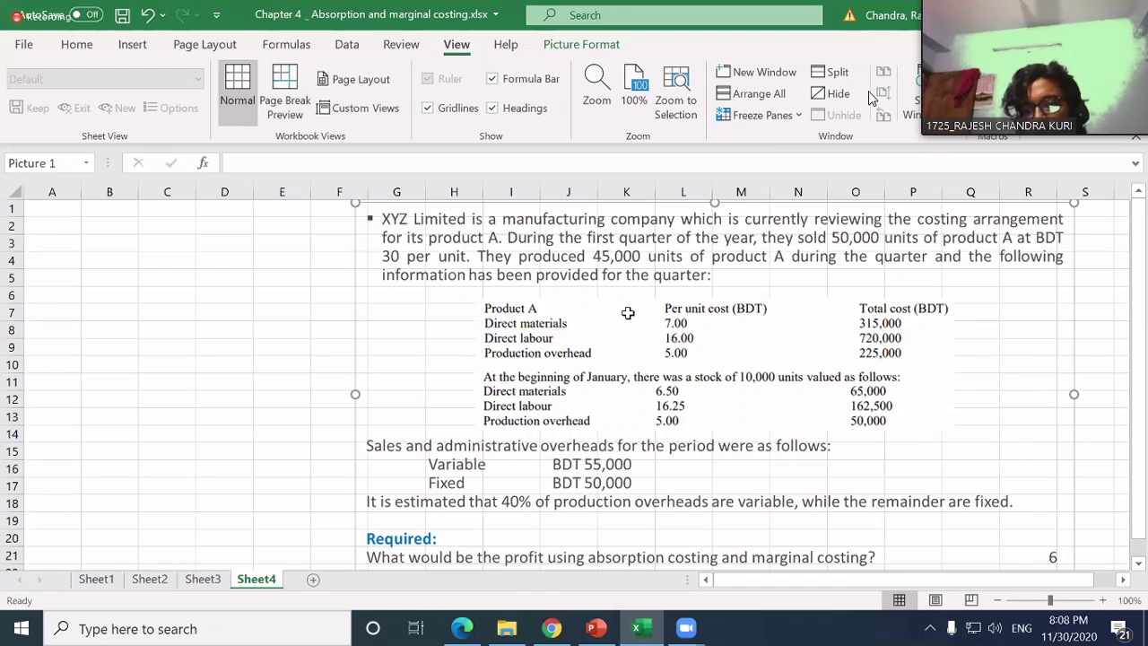
- Shift the XYZ Limited question picture on Sheet4 slightly towards column H and deselect it
key("ctrl+z")
key("Escape")
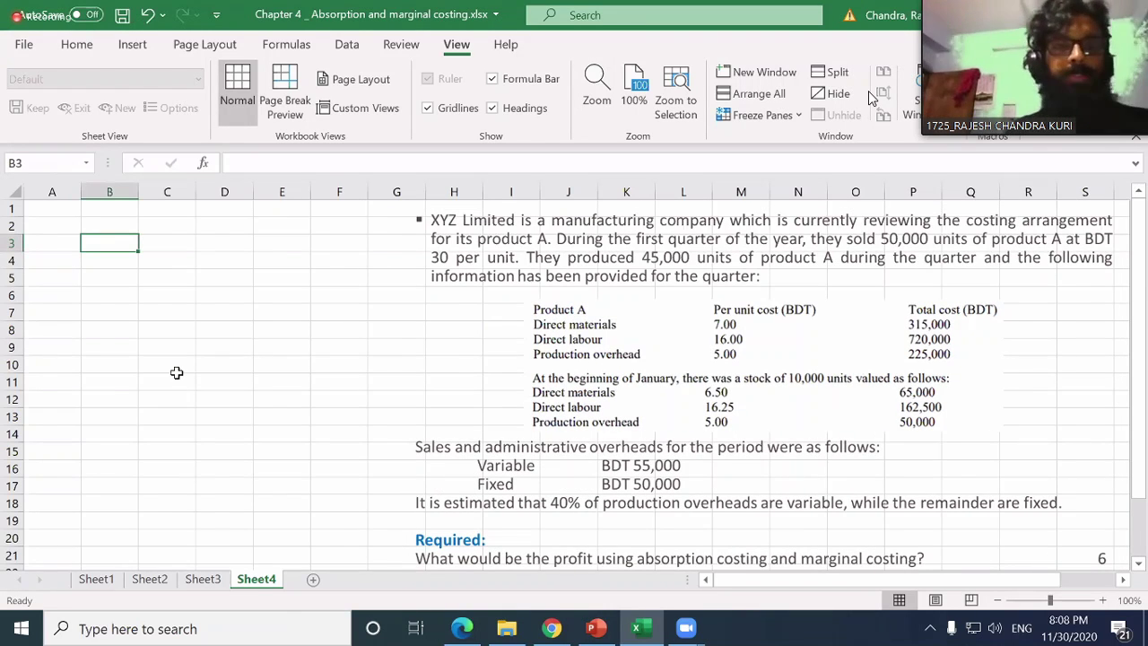
- Enter the heading "Absorption costing" in cell B3 of Sheet4
key("Left")
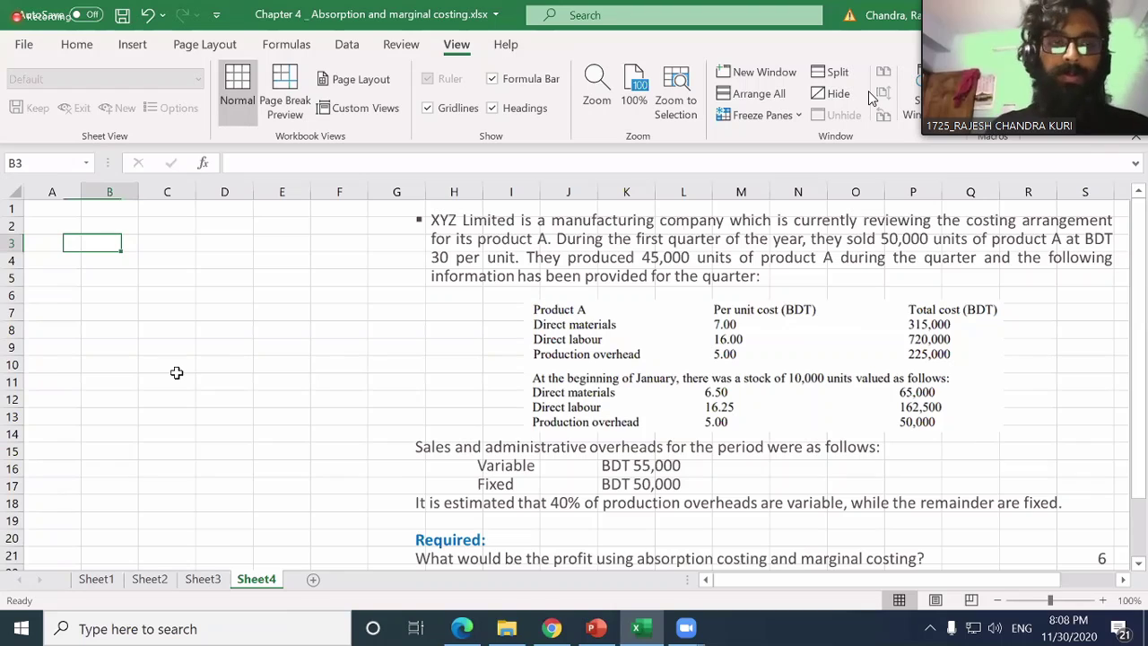
type("Absorptoin")
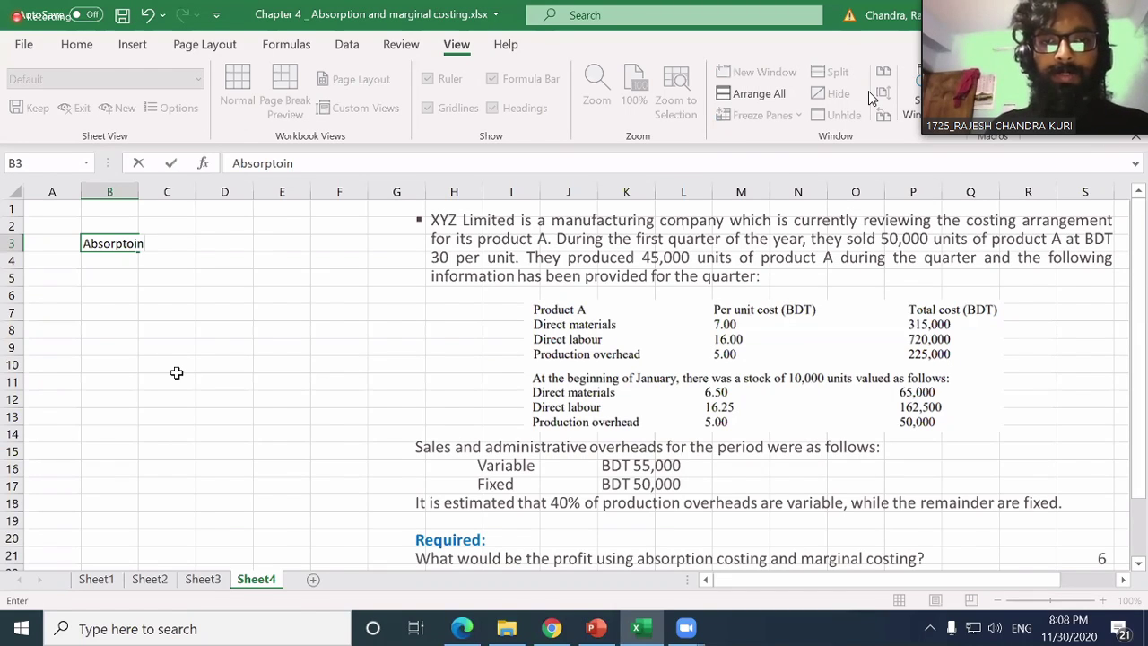
key("BackSpace")
key("BackSpace")
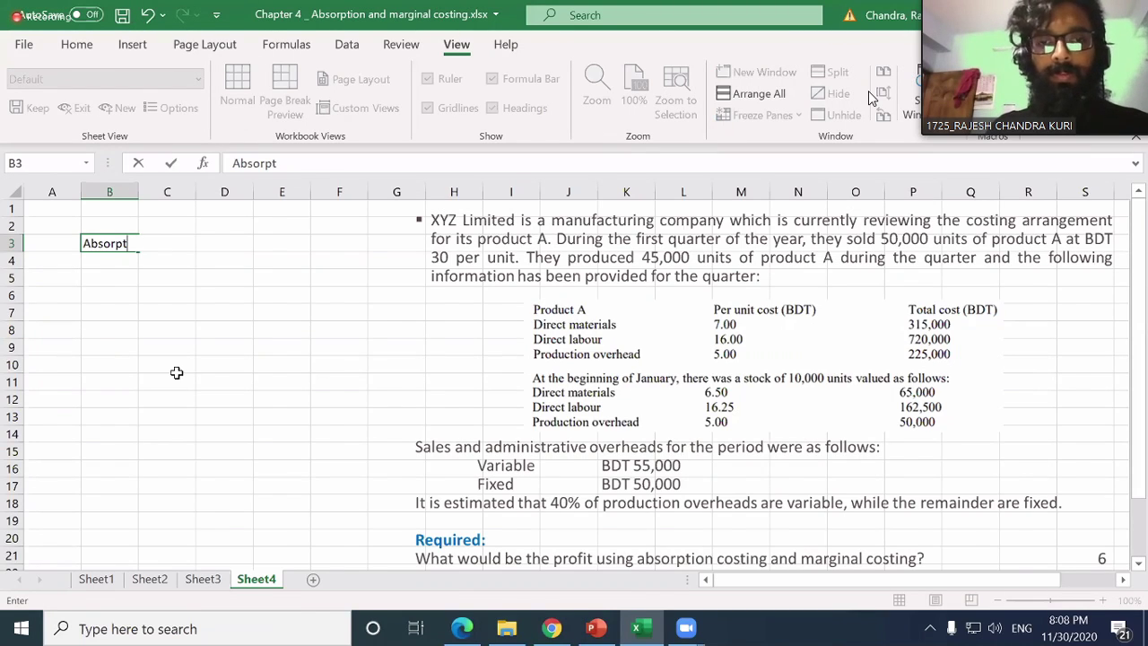
type("ion costing")
key("Return")
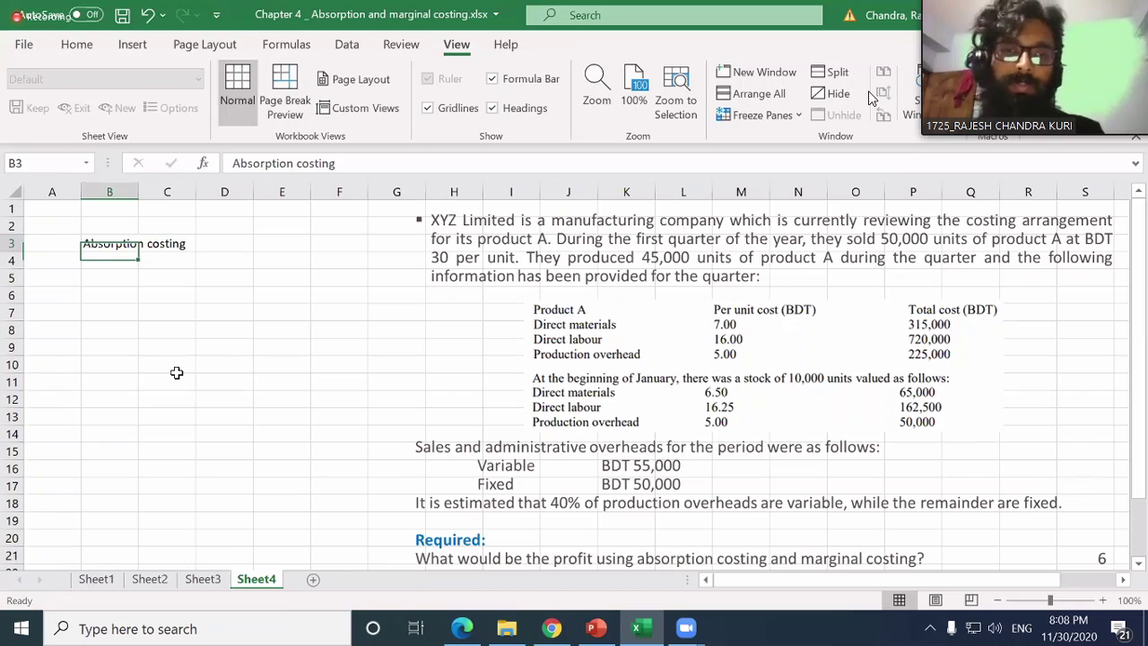
- Add a "Sales value" line in B5 and calculate its amount in E5 with =50000*30
key("Down")
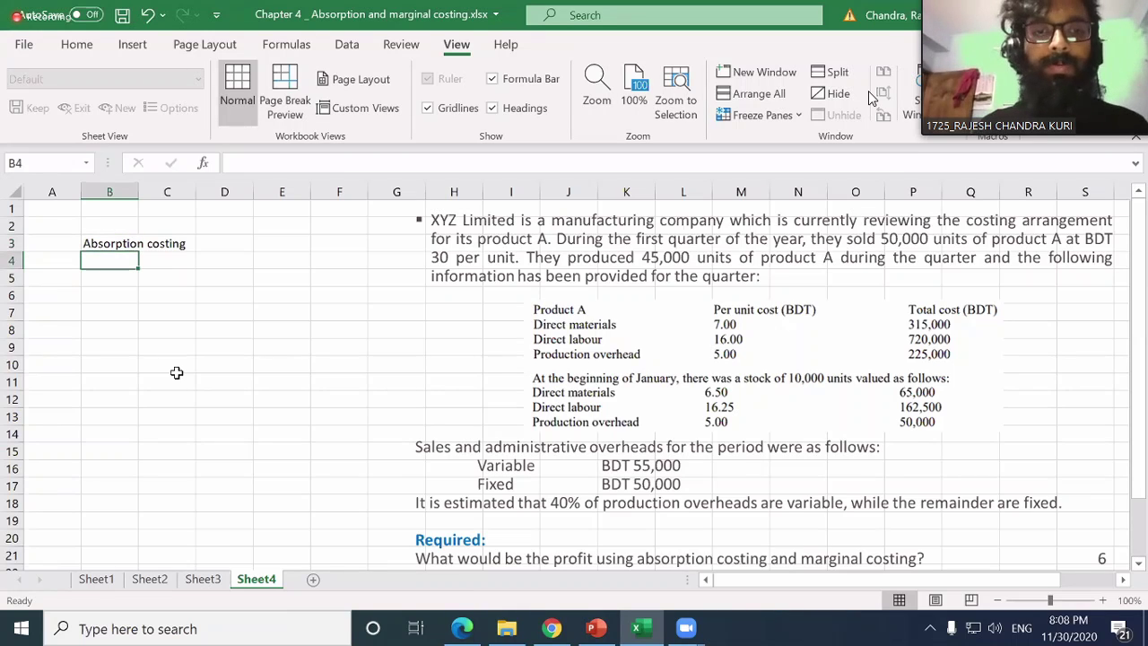
key("Down")
key("Right")
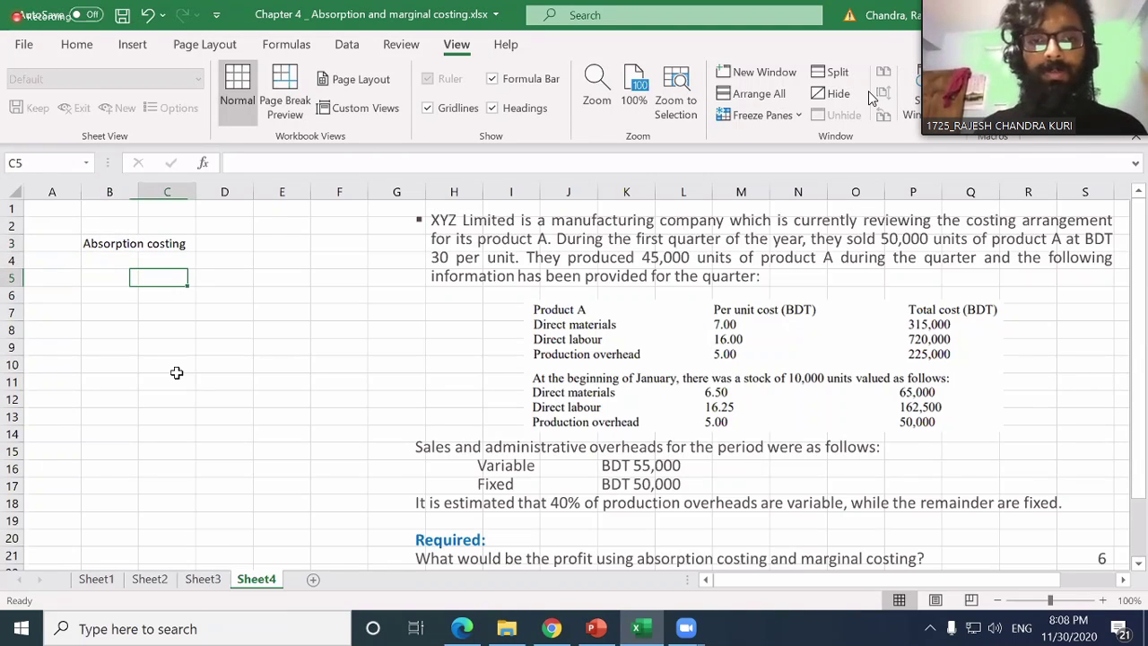
key("Left")
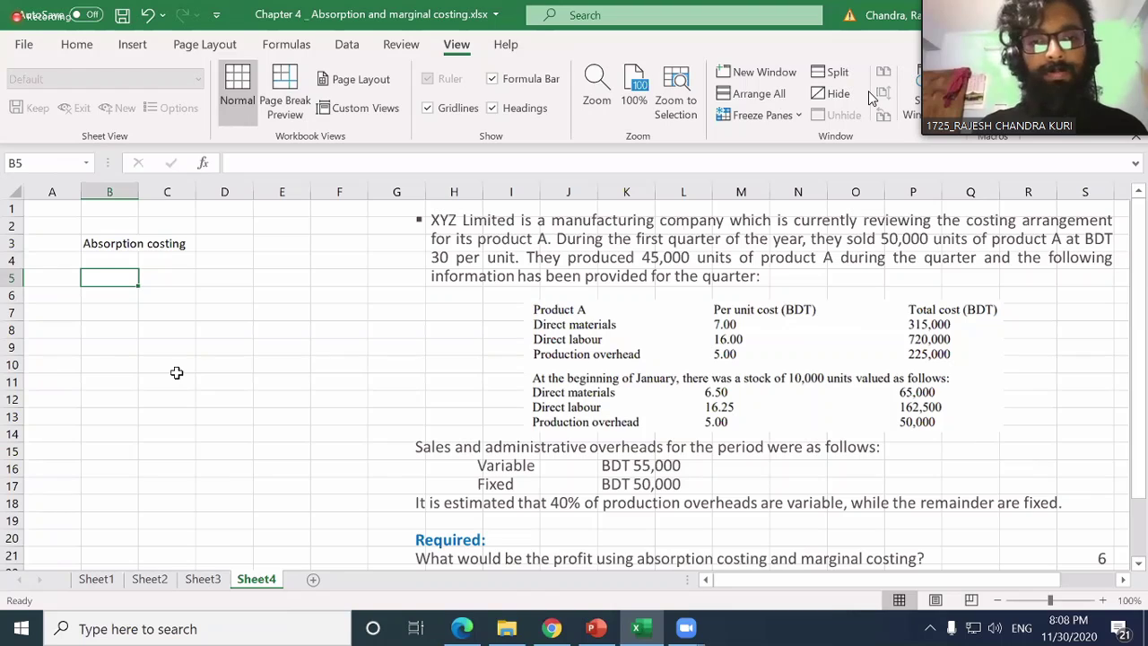
type("Sales vao")
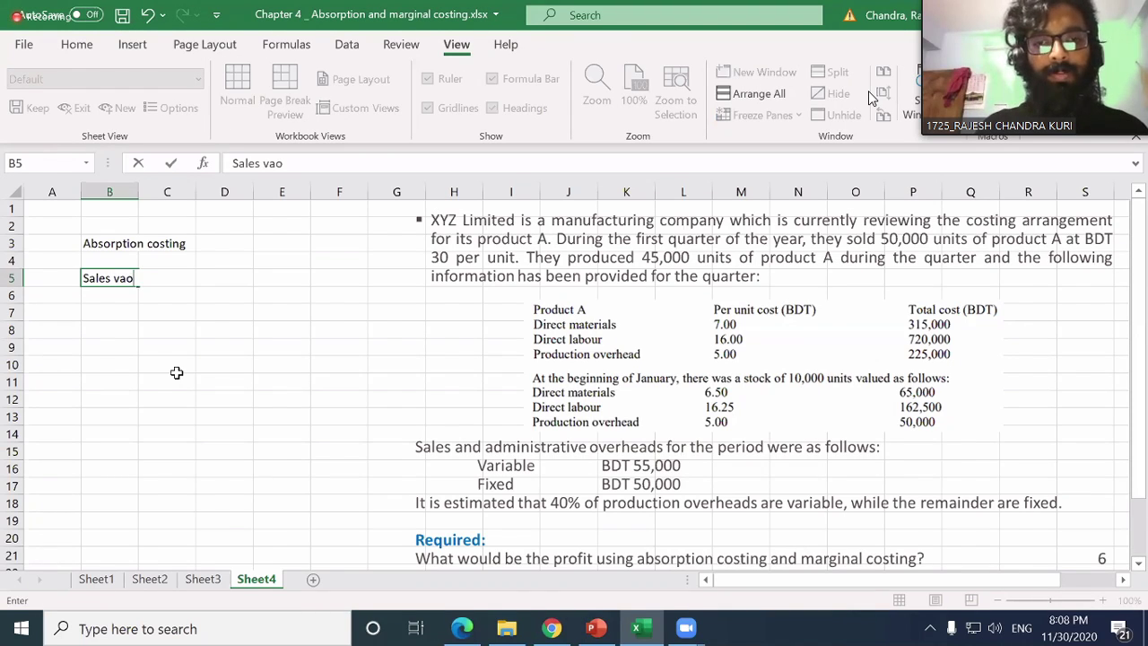
key("BackSpace")
type("lue")
key("Right")
key("Right")
key("Right")
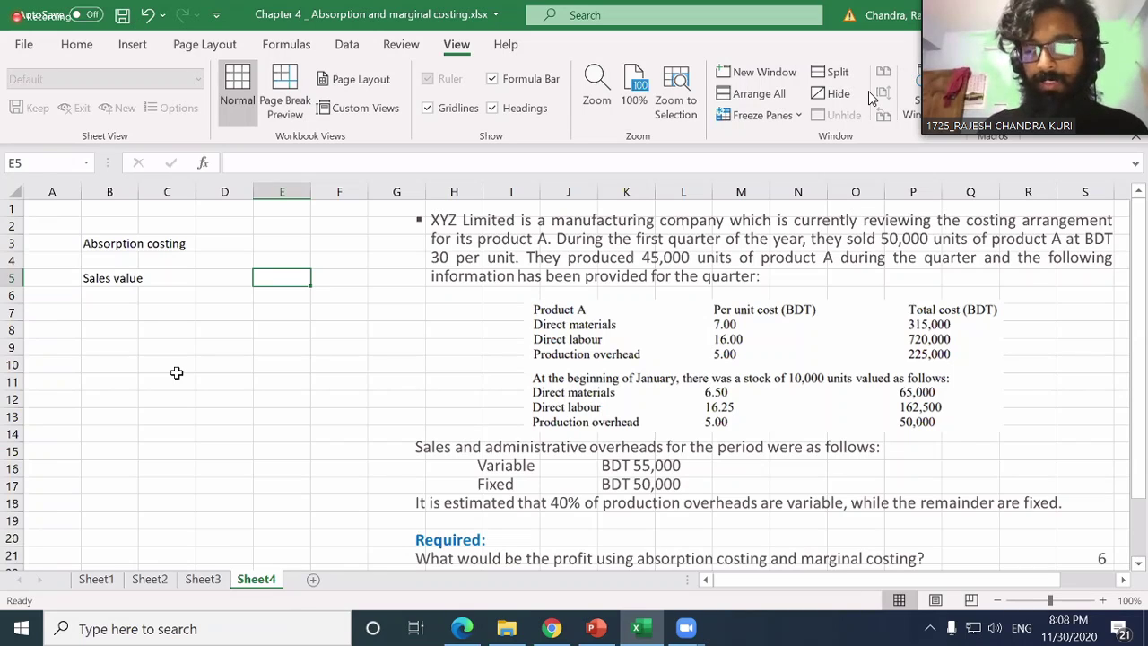
type("=50000")
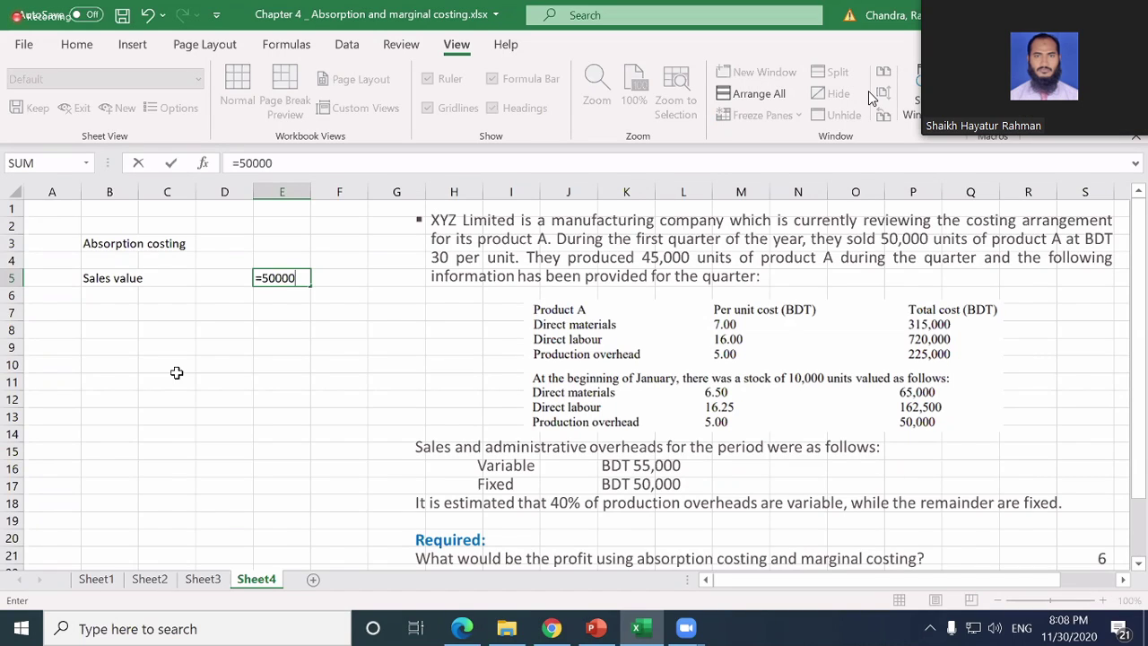
type("*30")
- Extend the B5 label to "Sales value (50,000 units @ 30 per unit)" and widen columns C and D so it fits
key("Left")
key("Left")
key("Left")
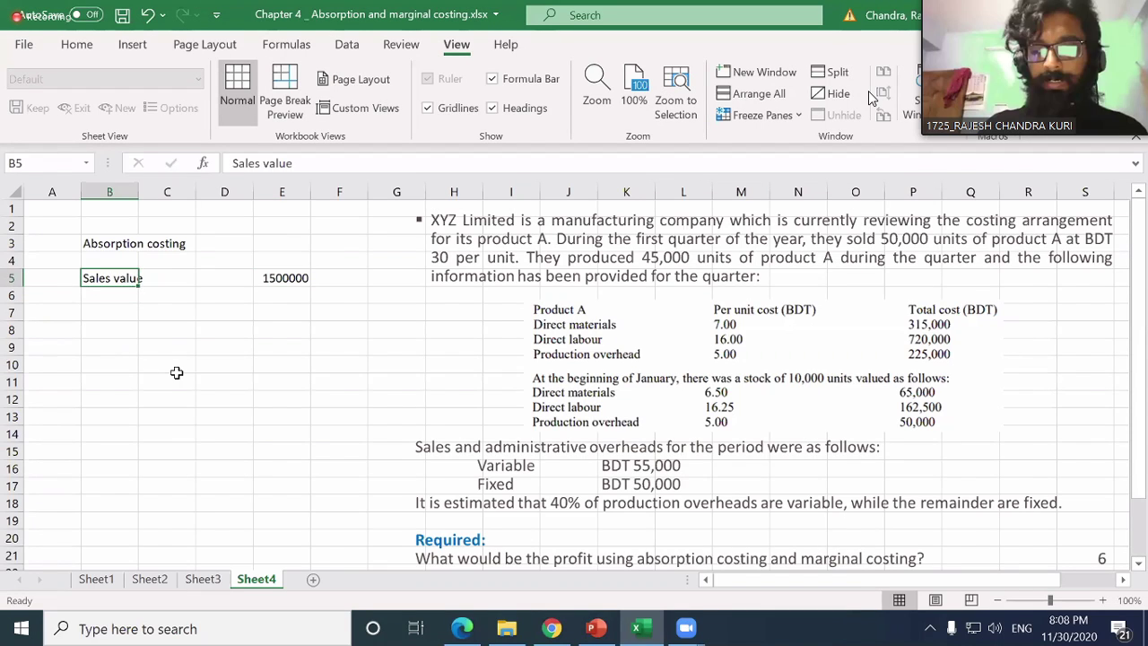
key("F2")
type("(5")
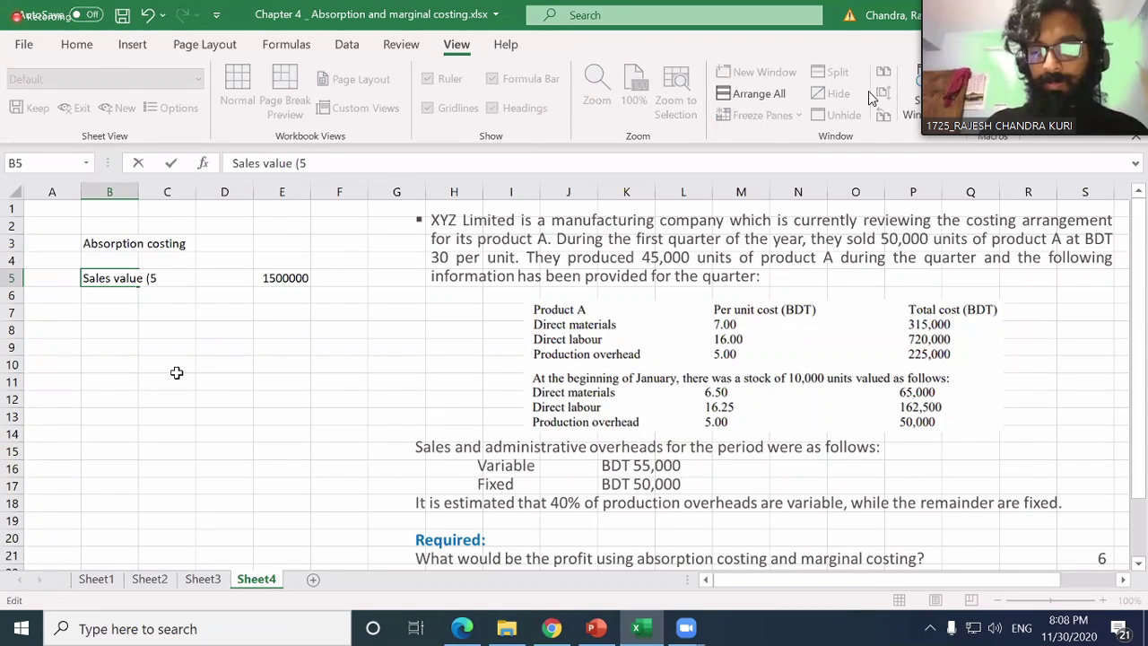
type("0,000")
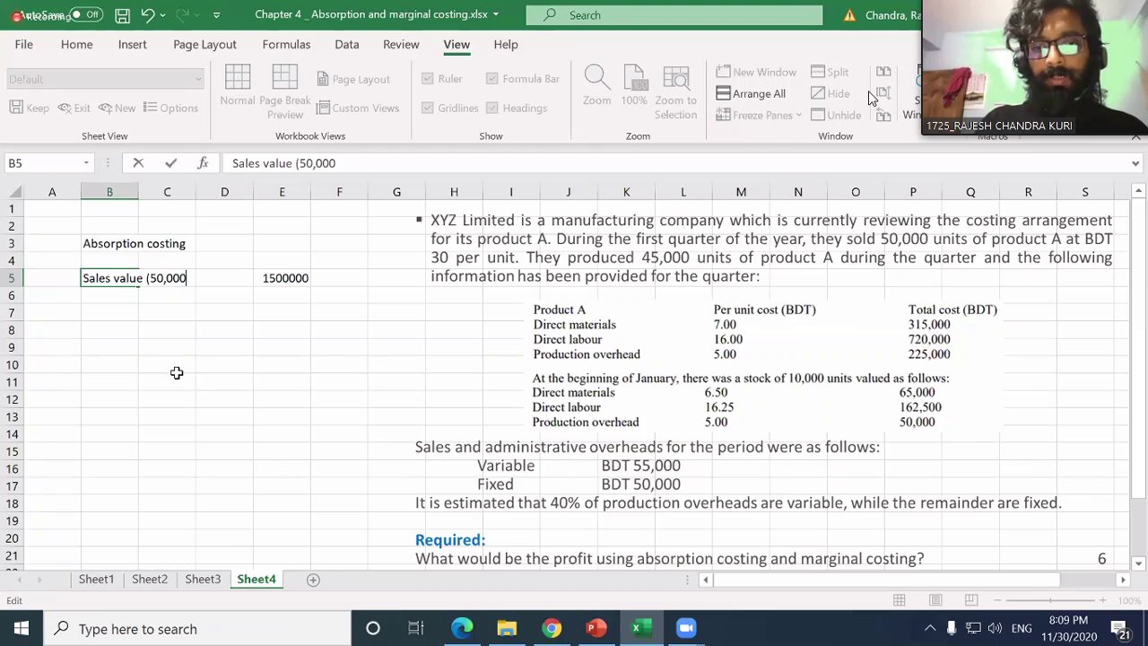
type(" uni")
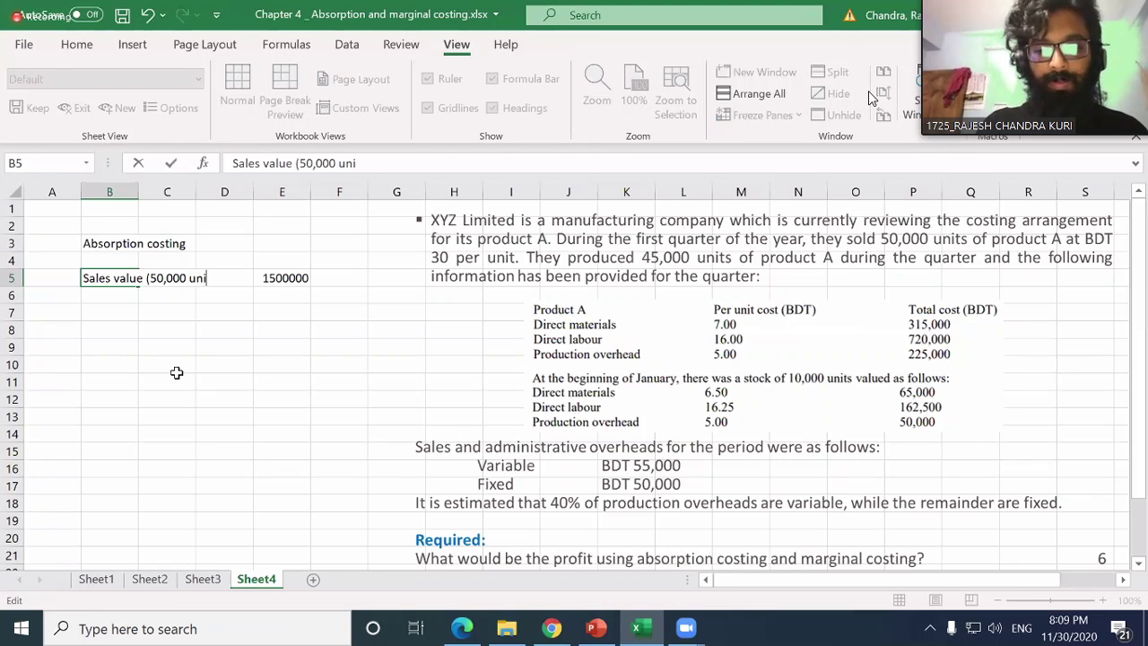
type("ts @")
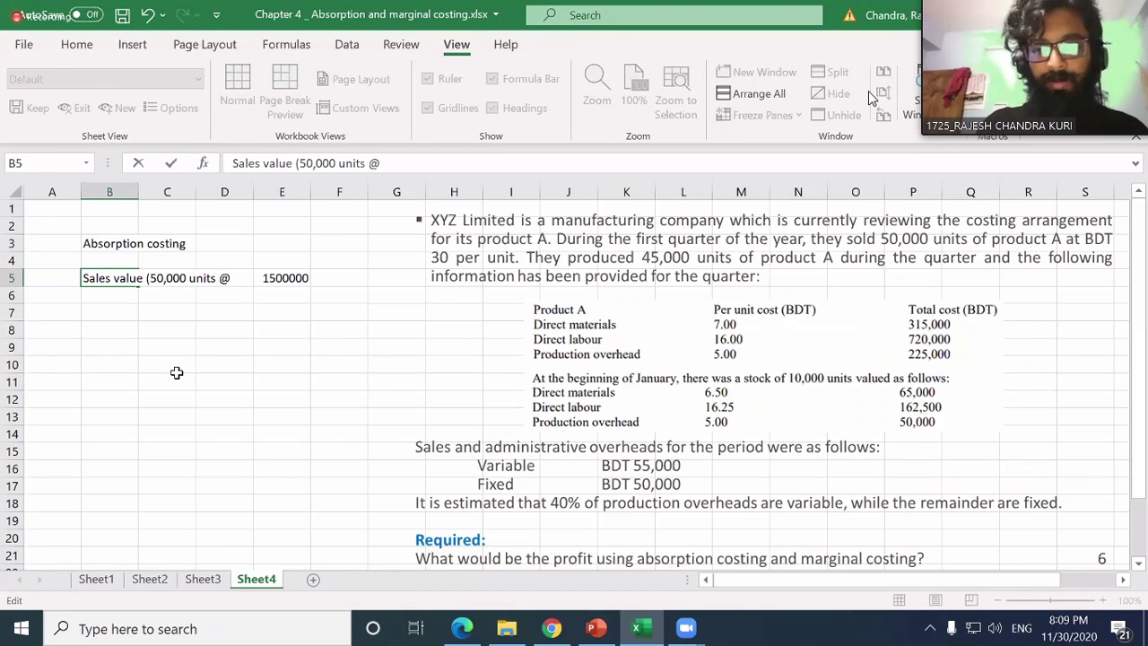
type(" 30 per ")
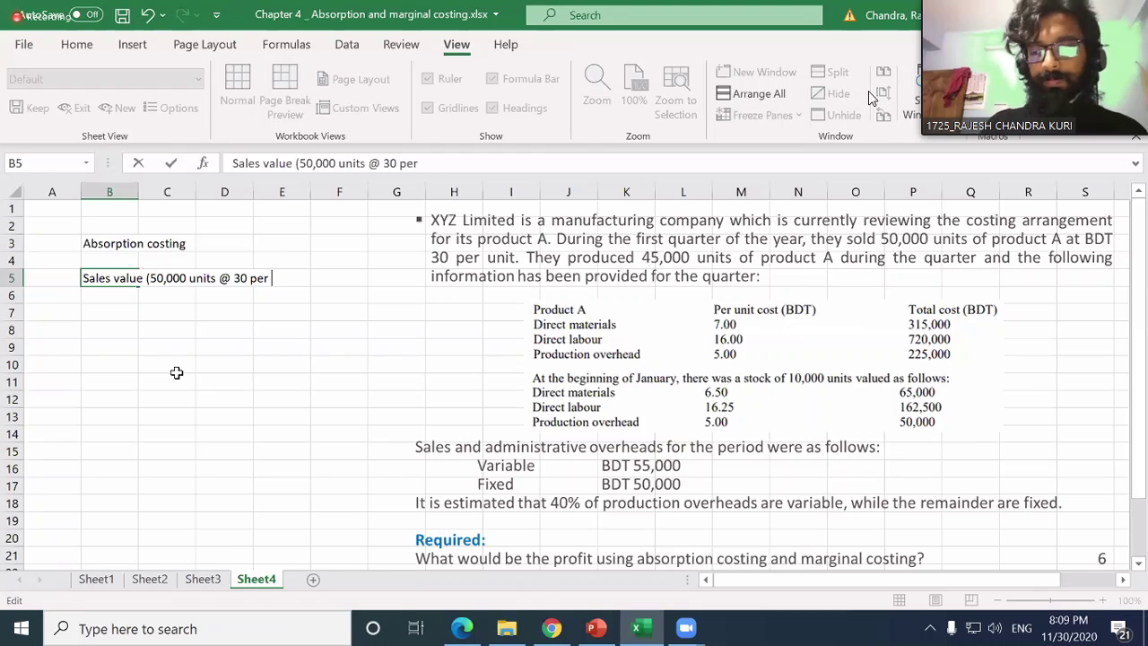
type("unit")
key("Return")
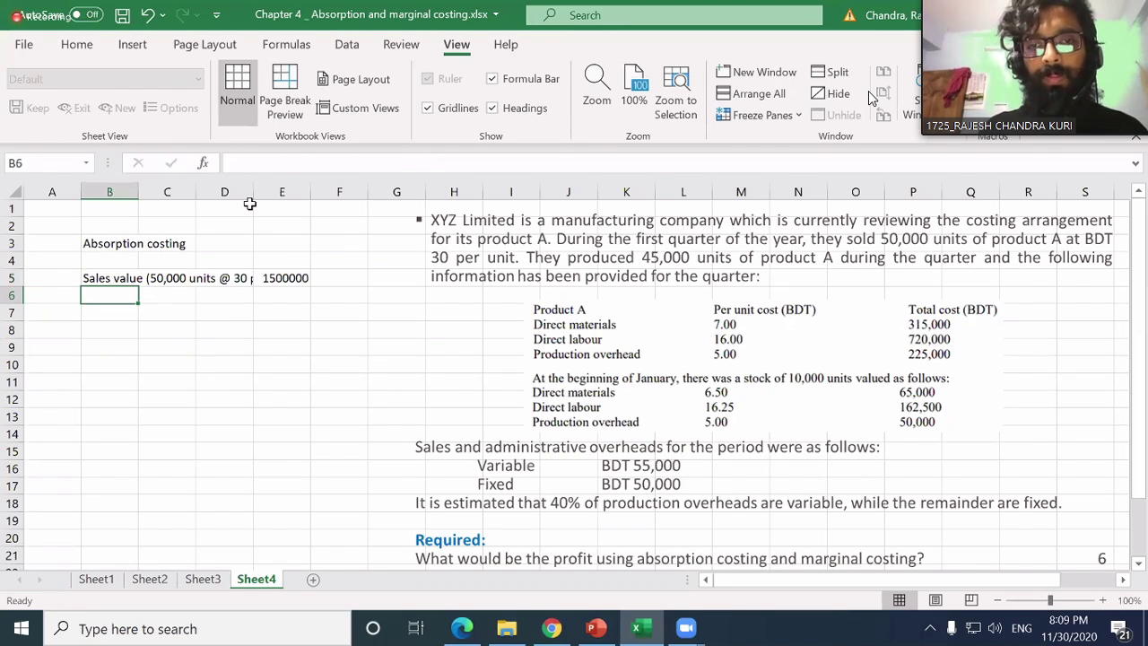
left_click_drag(253, 192, 293, 192)
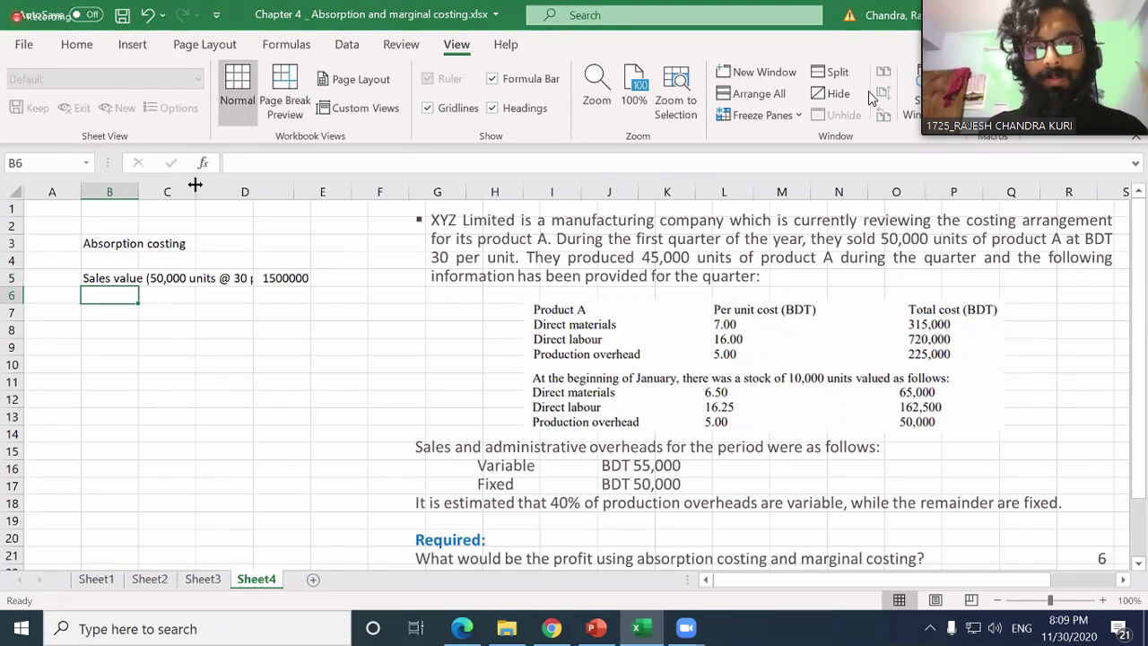
left_click_drag(195, 183, 212, 184)
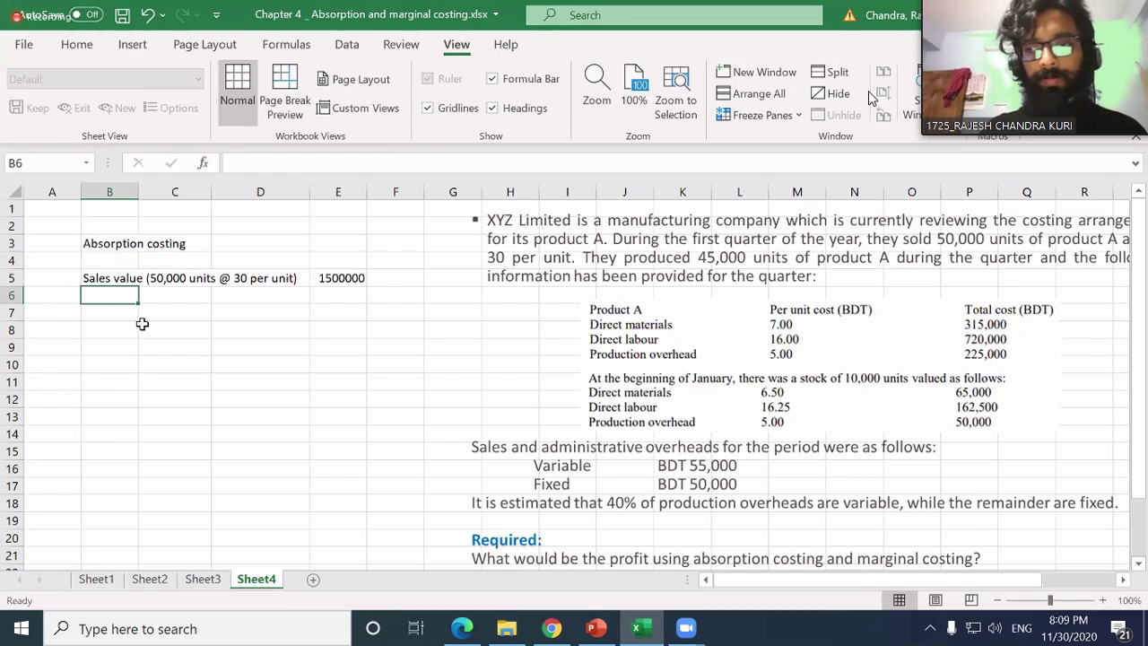
- Enter the label "Cost of goods sold" in cell B7, leaving a blank row below the sales value
key("Return")
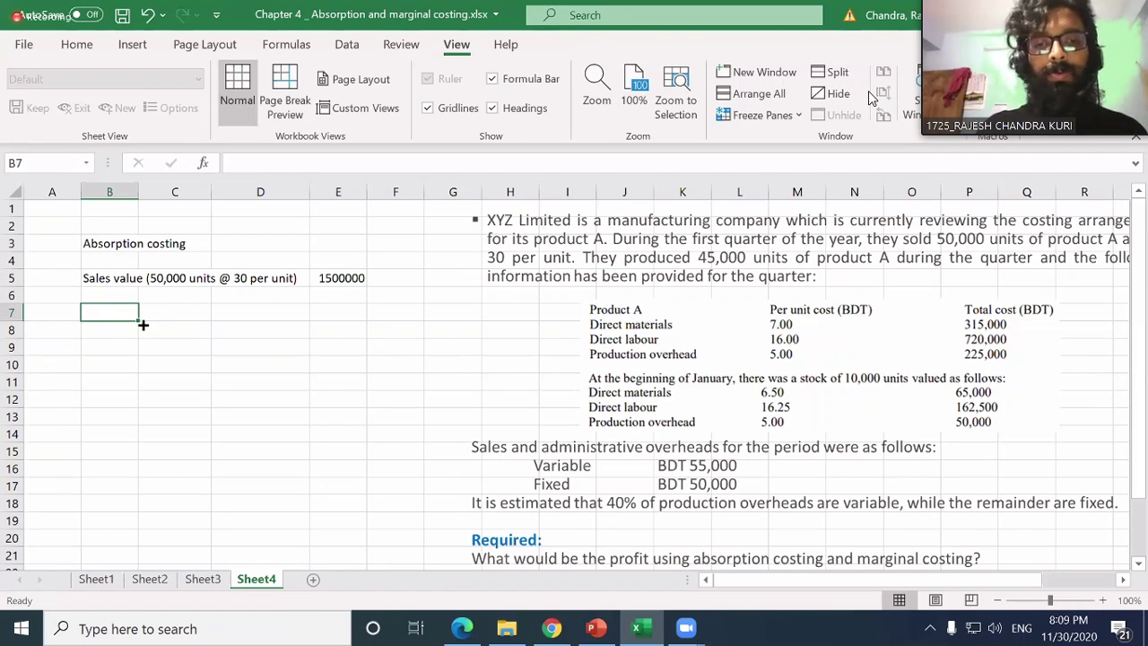
type("Cost ")
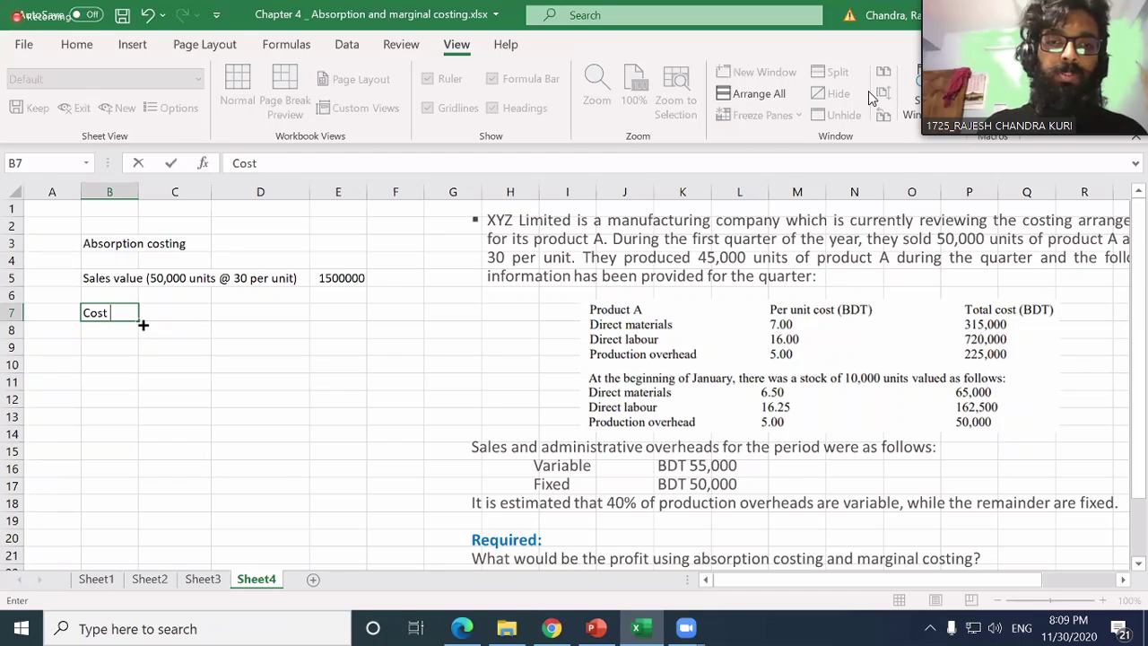
type("for ")
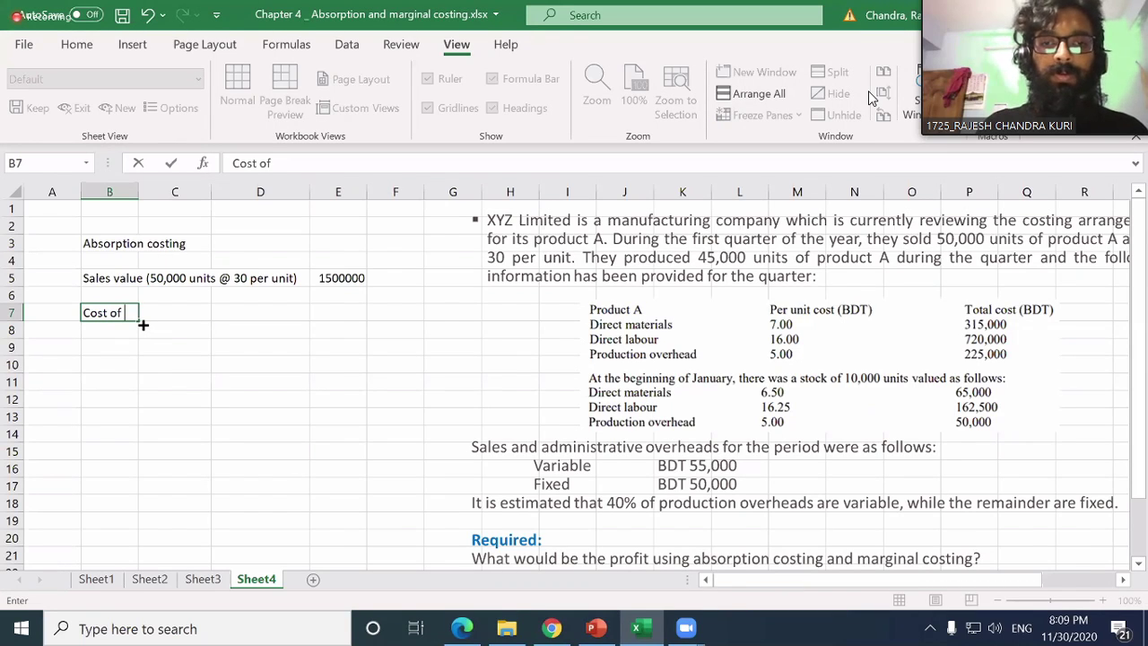
type("goods l")
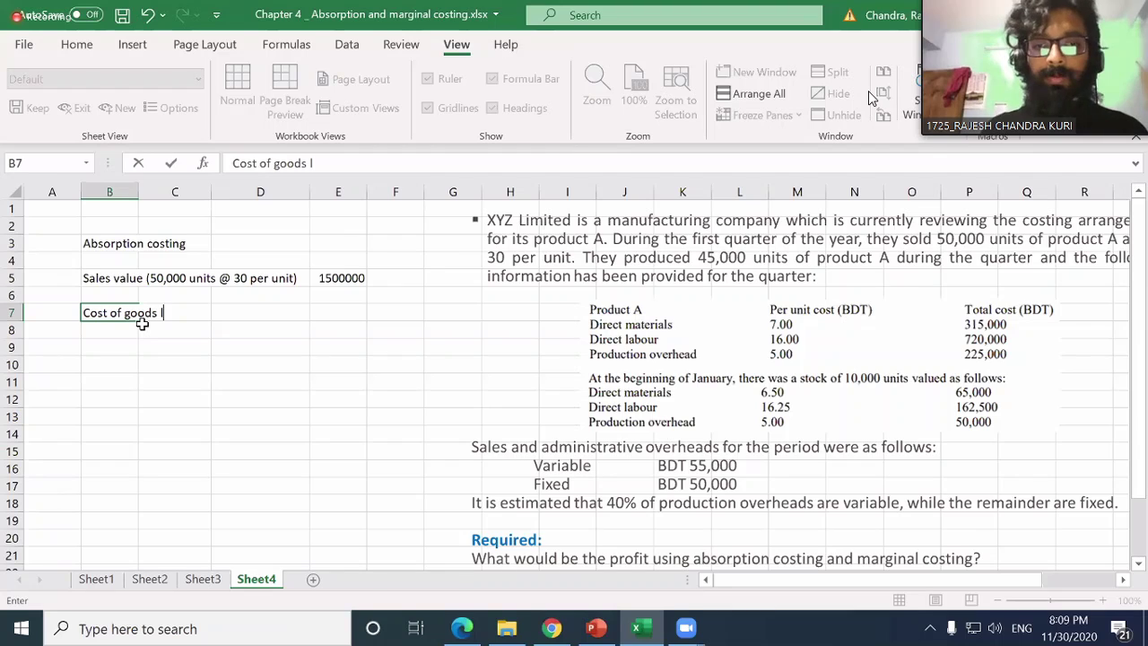
type("sold")
key("Return")
- Enter "Opening inventory" in C8 under Cost of goods sold and widen column C to fit the label
left_click(143, 328)
type("Open")
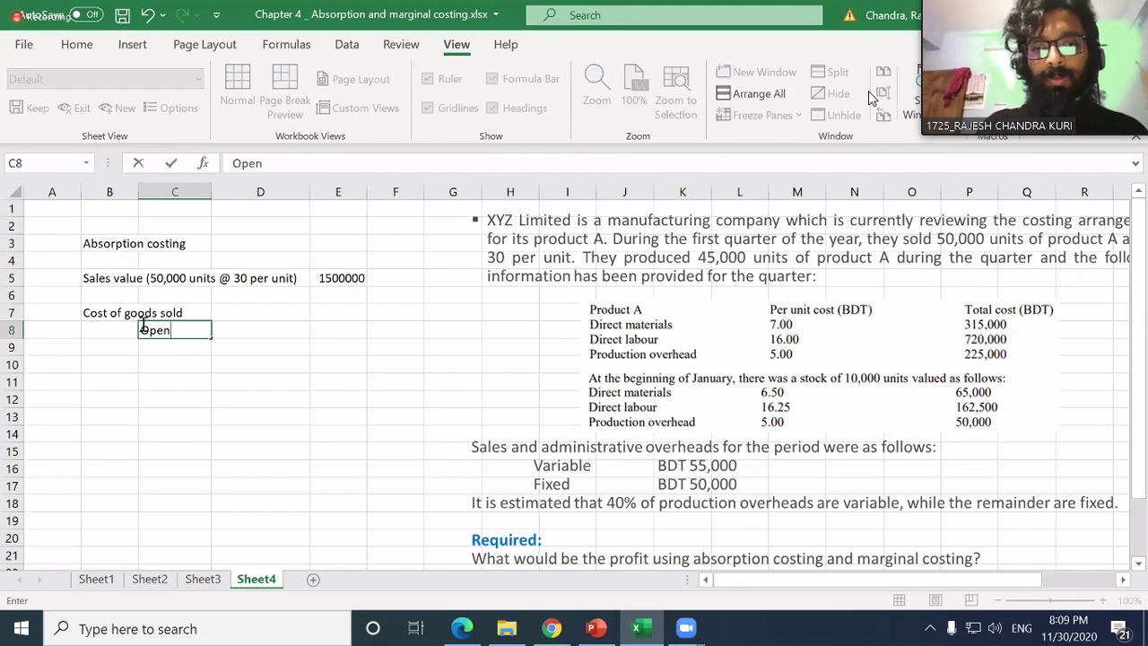
type("ing inventory")
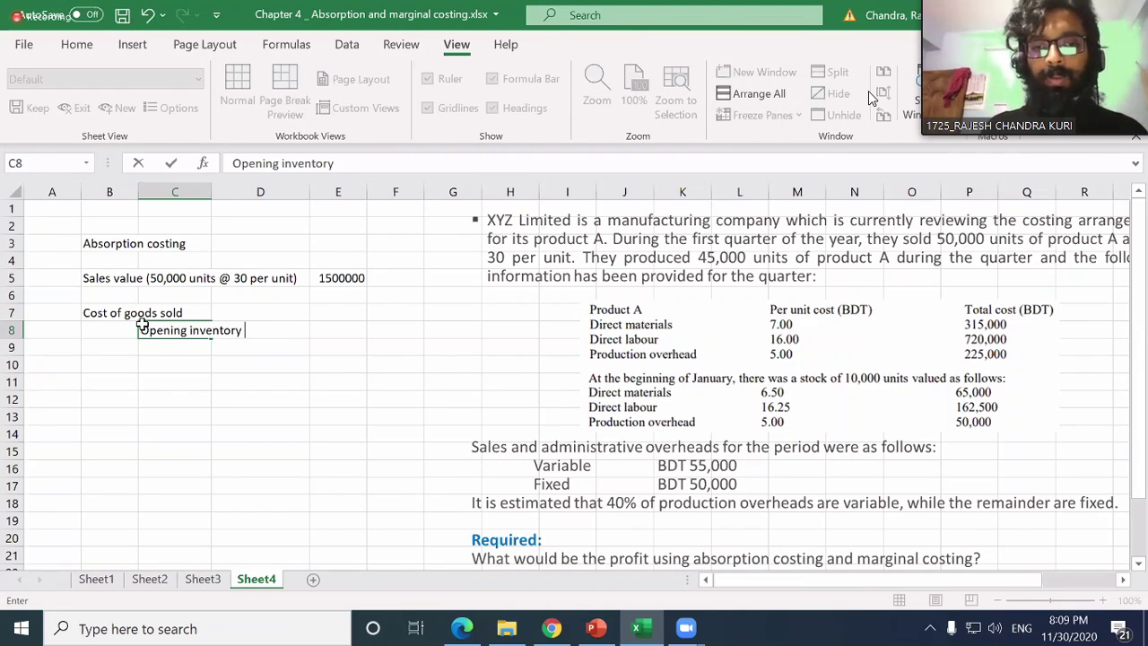
key("Up")
left_click(141, 323)
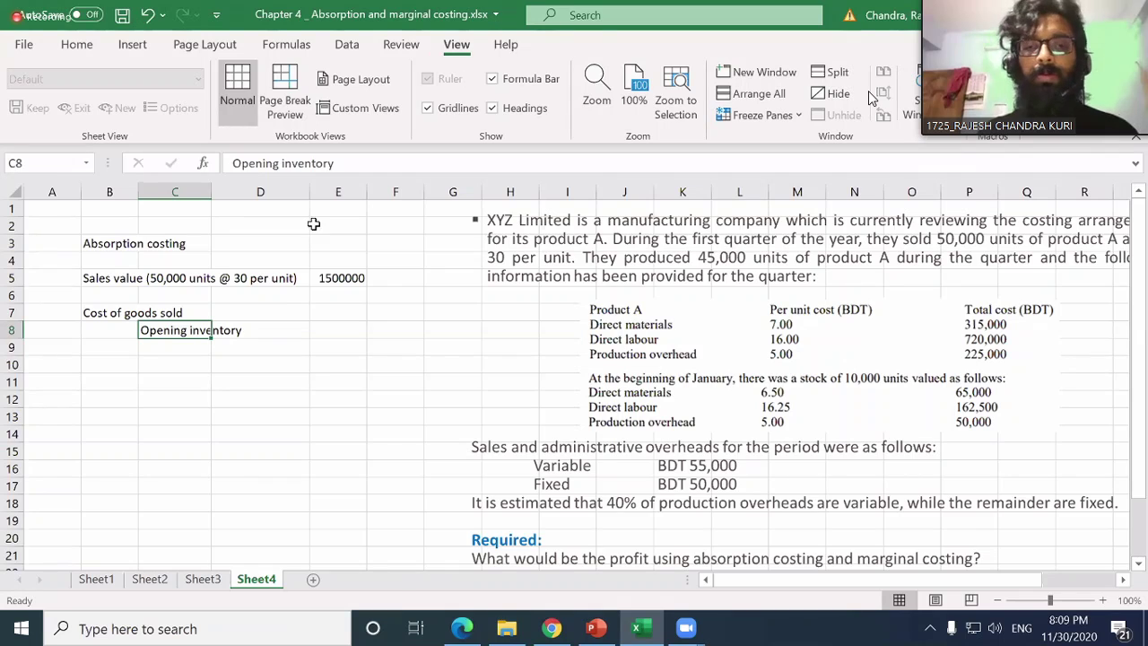
key("Right")
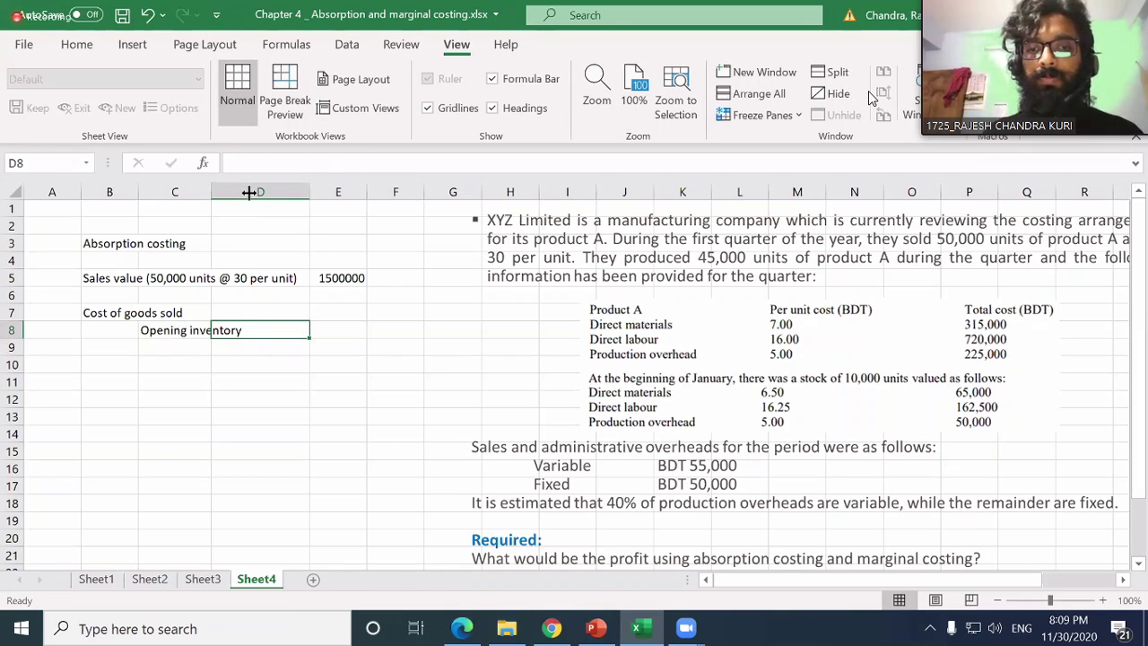
left_click_drag(269, 192, 284, 305)
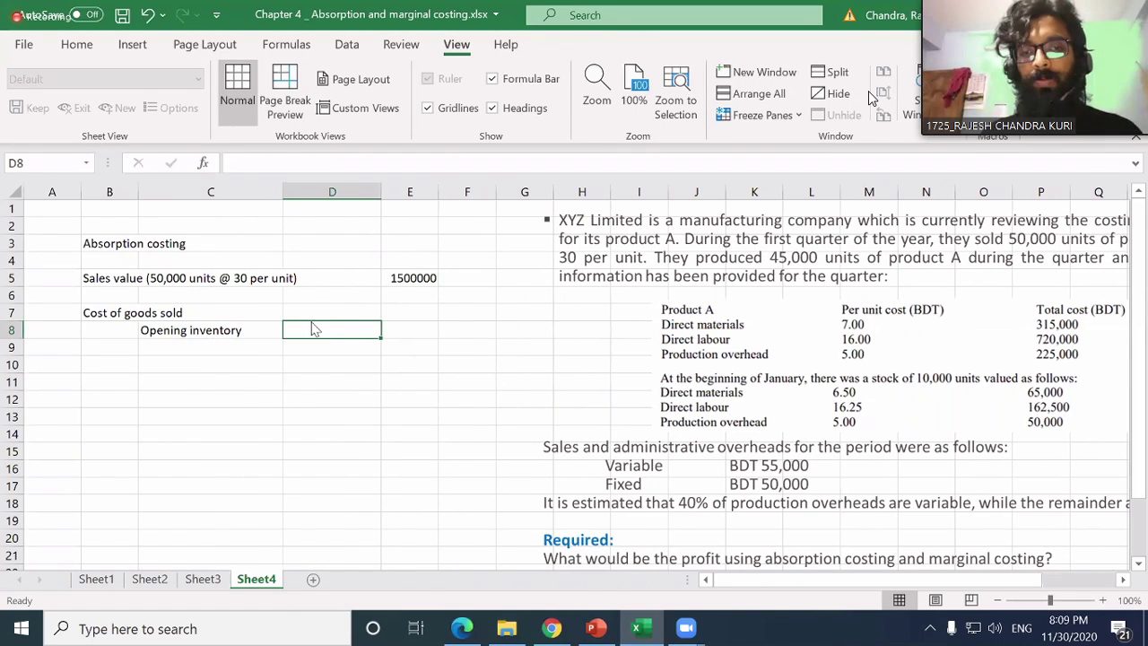
- Extend the C8 label to "Opening inventory (10,000 units)" and widen column C to hold it
key("Left")
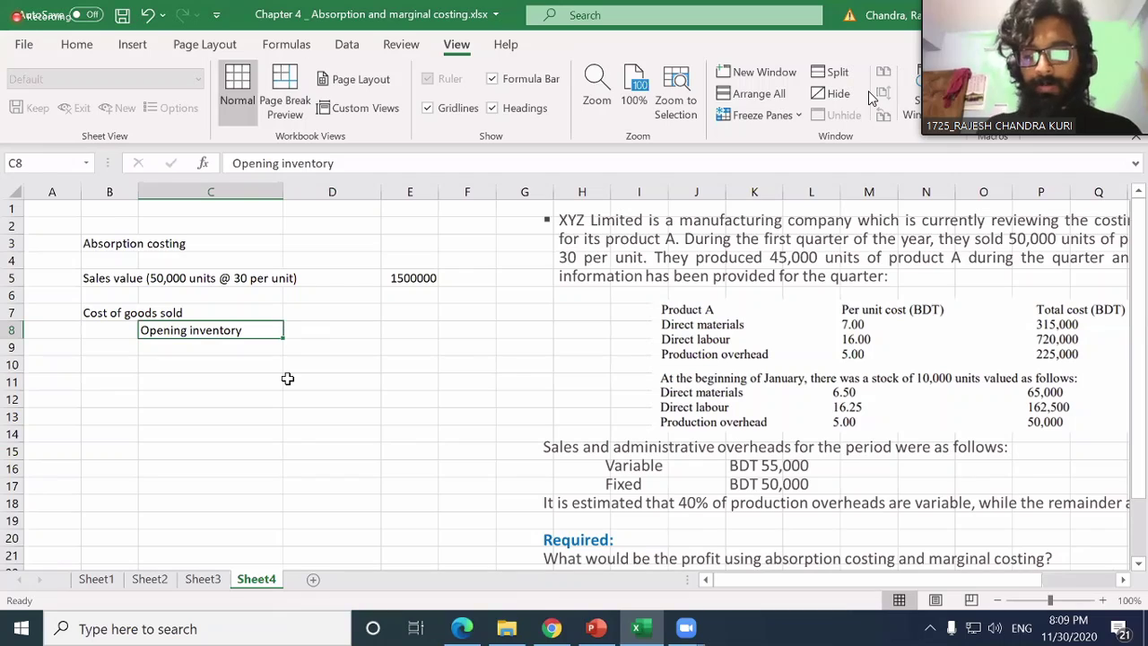
key("F2")
type("(100")
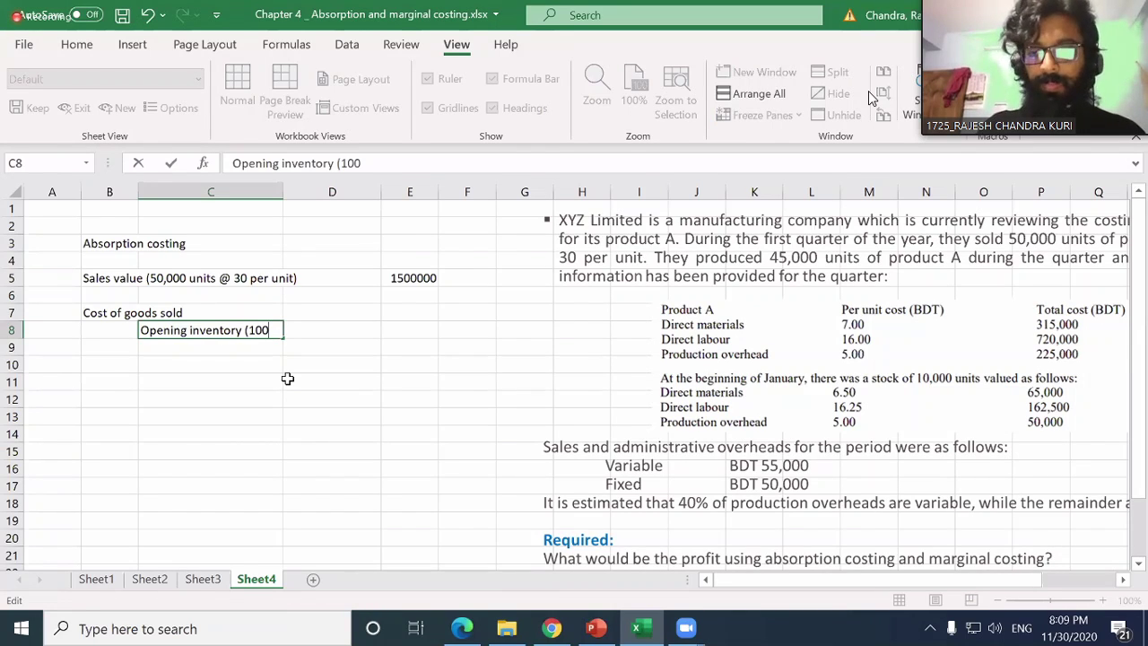
key("BackSpace")
type(",000")
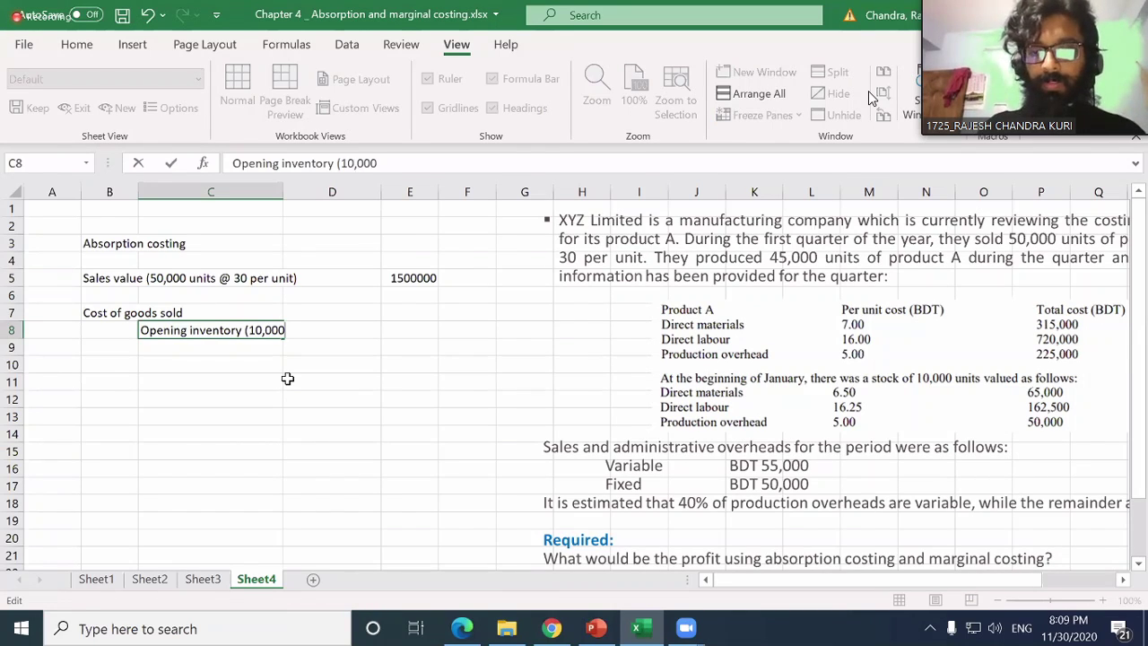
type(" units)")
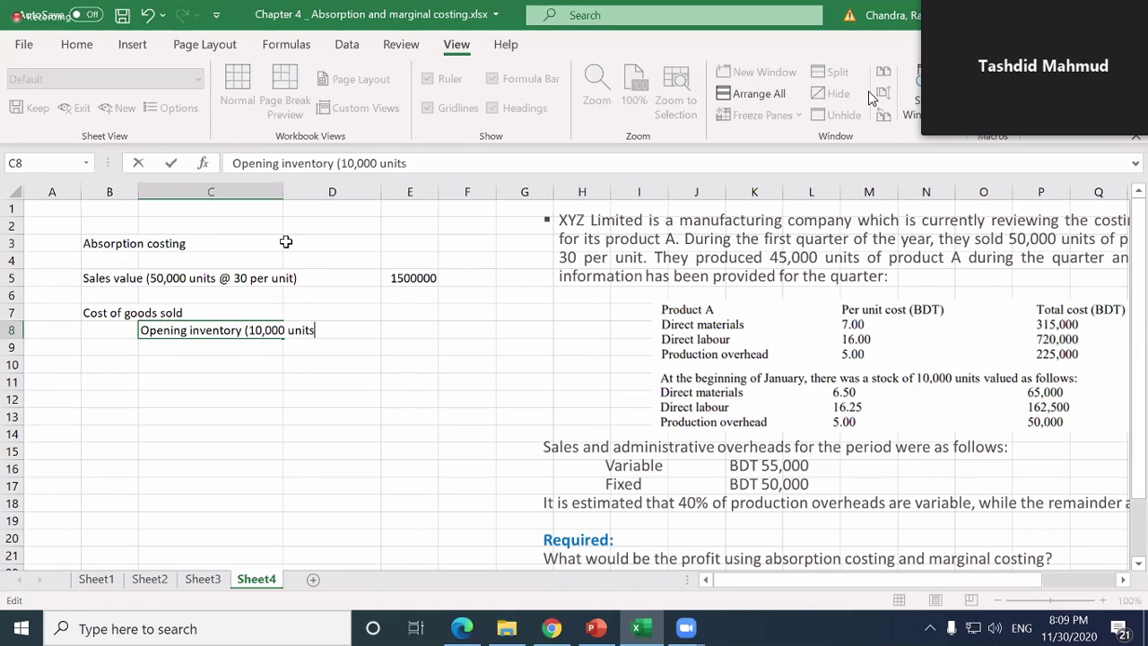
key("Return")
left_click_drag(277, 186, 349, 328)
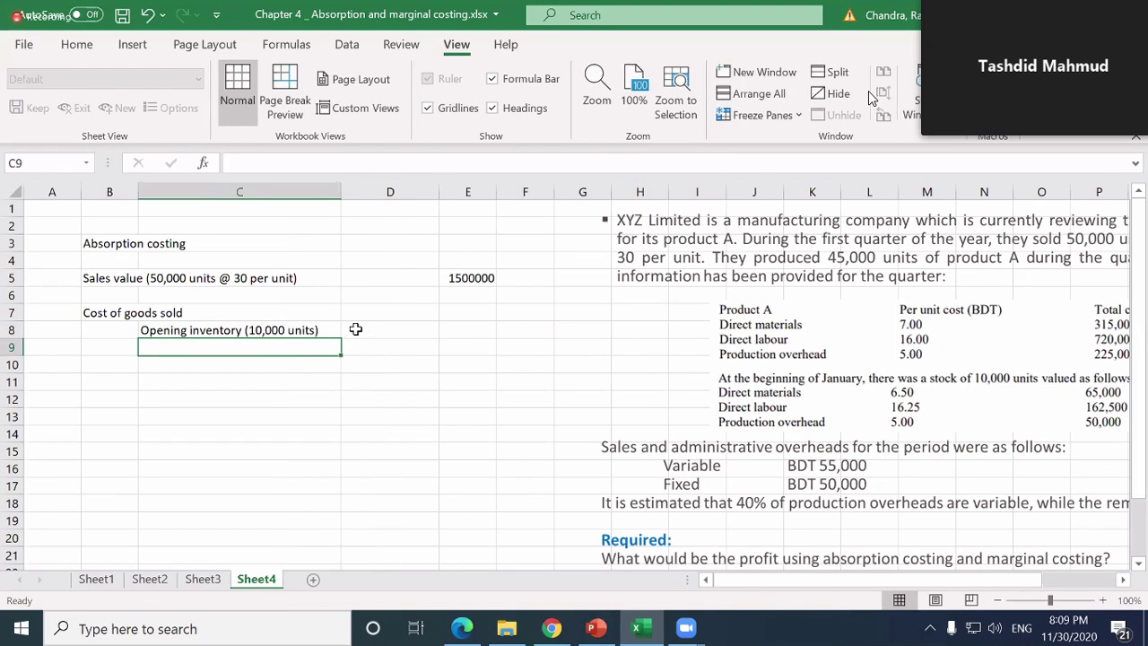
- Format cells E5:E10 with comma-style thousands separators and no decimal places
key("Up")
key("Up")
key("Up")
key("Up")
key("Right")
key("Right")
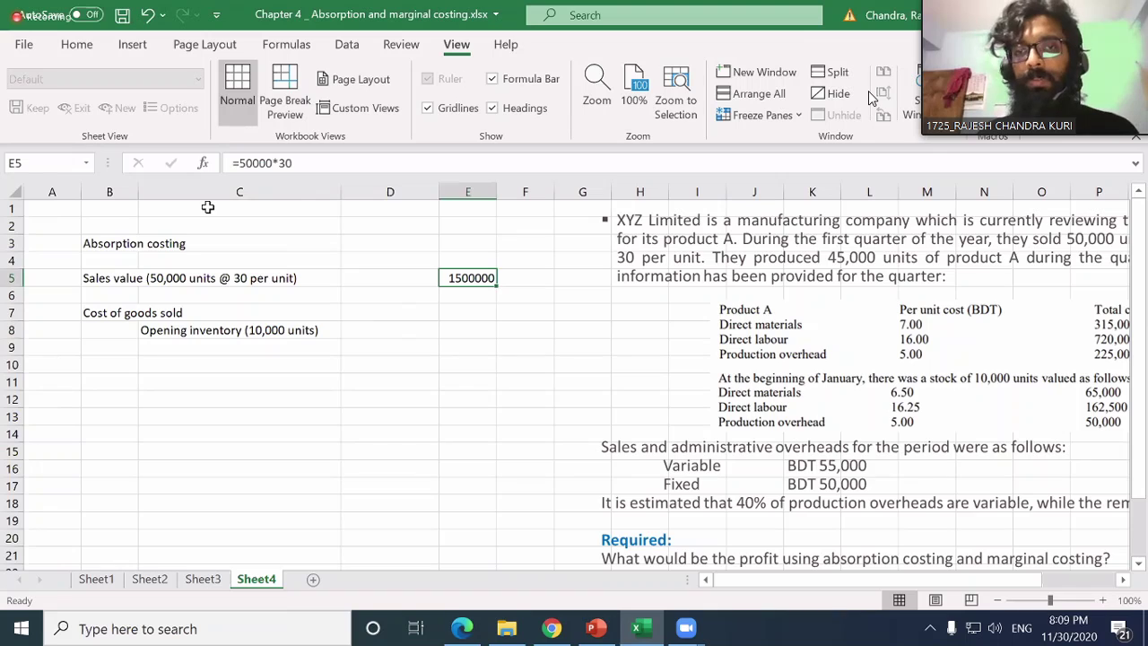
key("shift+Down")
key("shift+Down")
key("shift+Down")
key("shift+Down")
key("shift+Down")
left_click(76, 47)
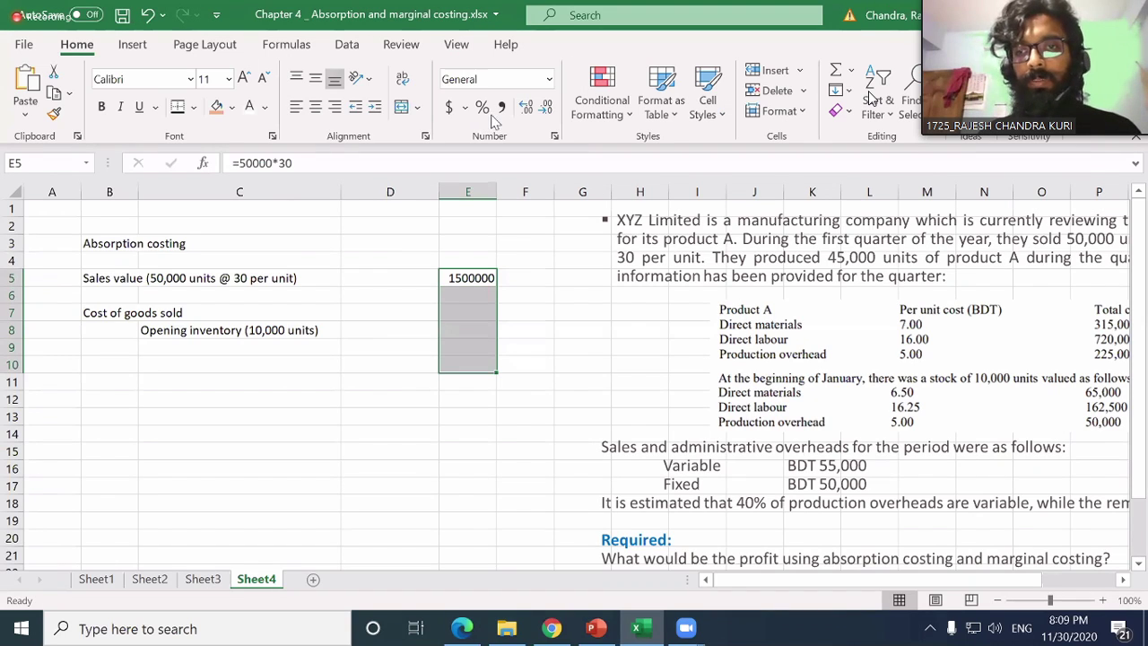
left_click(502, 108)
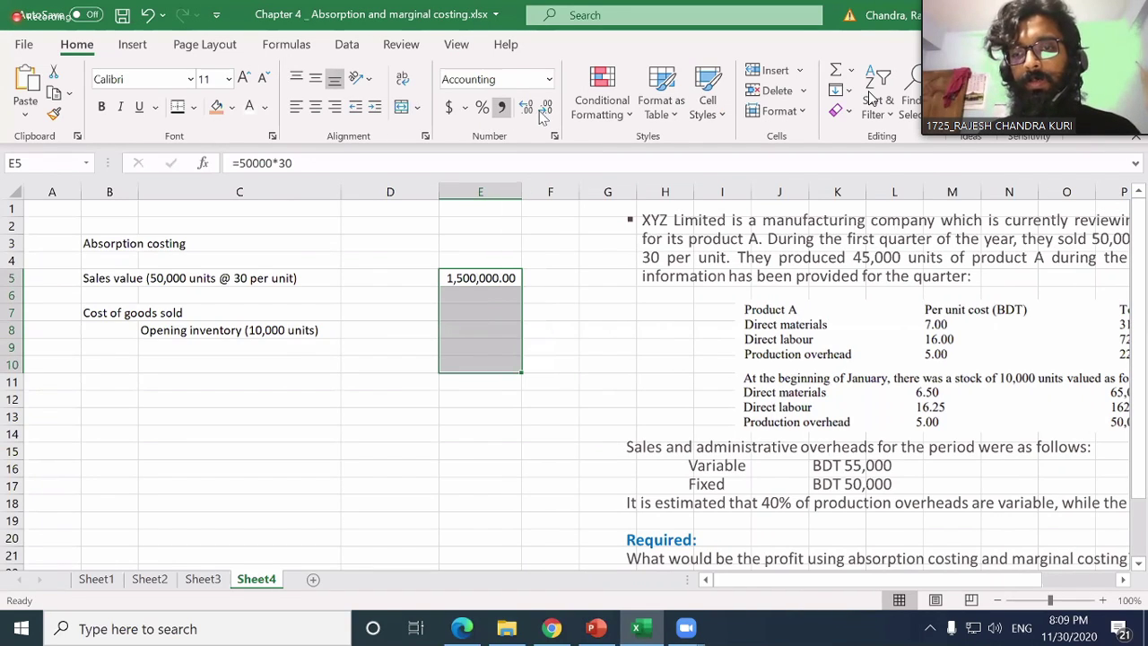
left_click(544, 108)
left_click(543, 109)
- Enter the formula =65000+162500+50000 in D8 for the opening inventory value
key("Down")
key("Down")
key("Down")
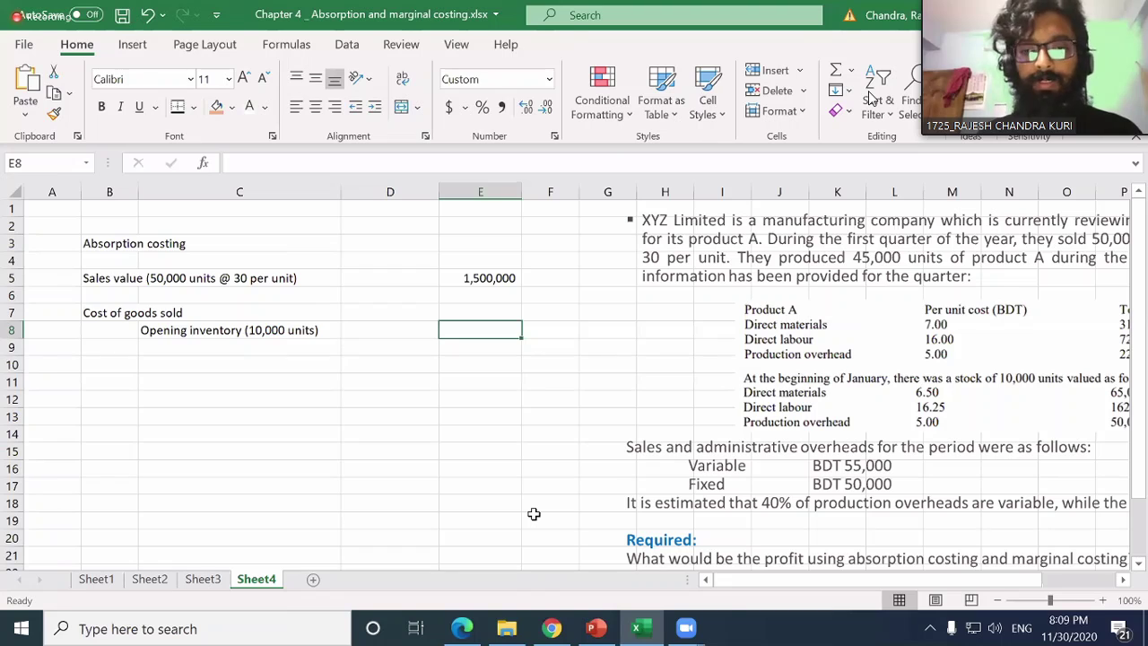
key("Left")
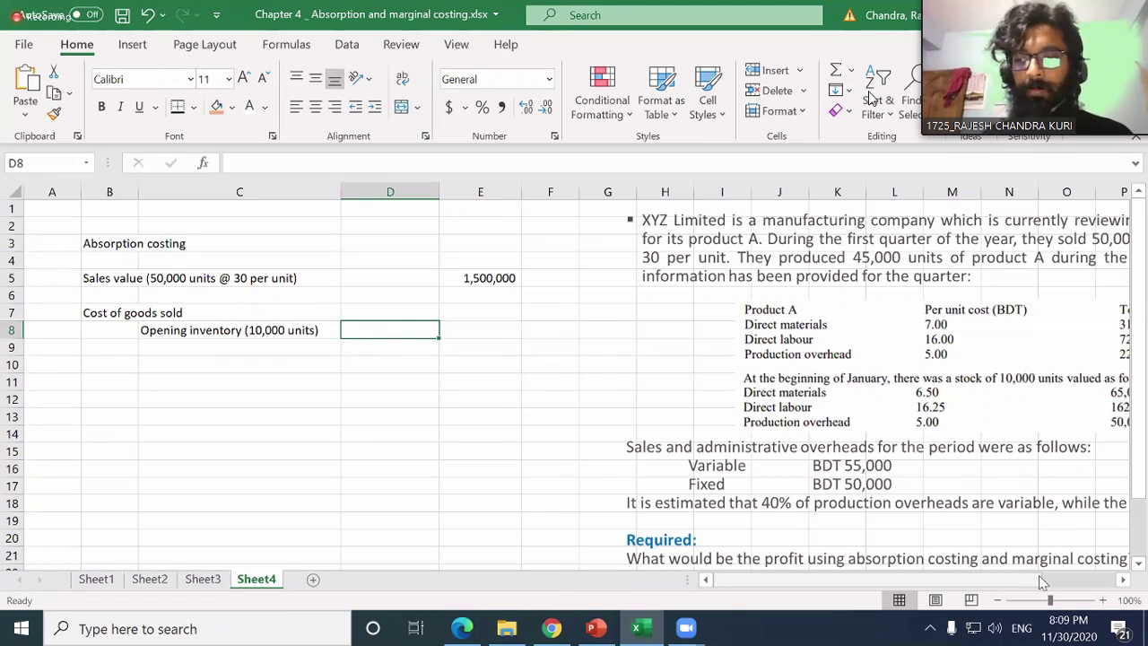
scroll(716, 449, "right", 2)
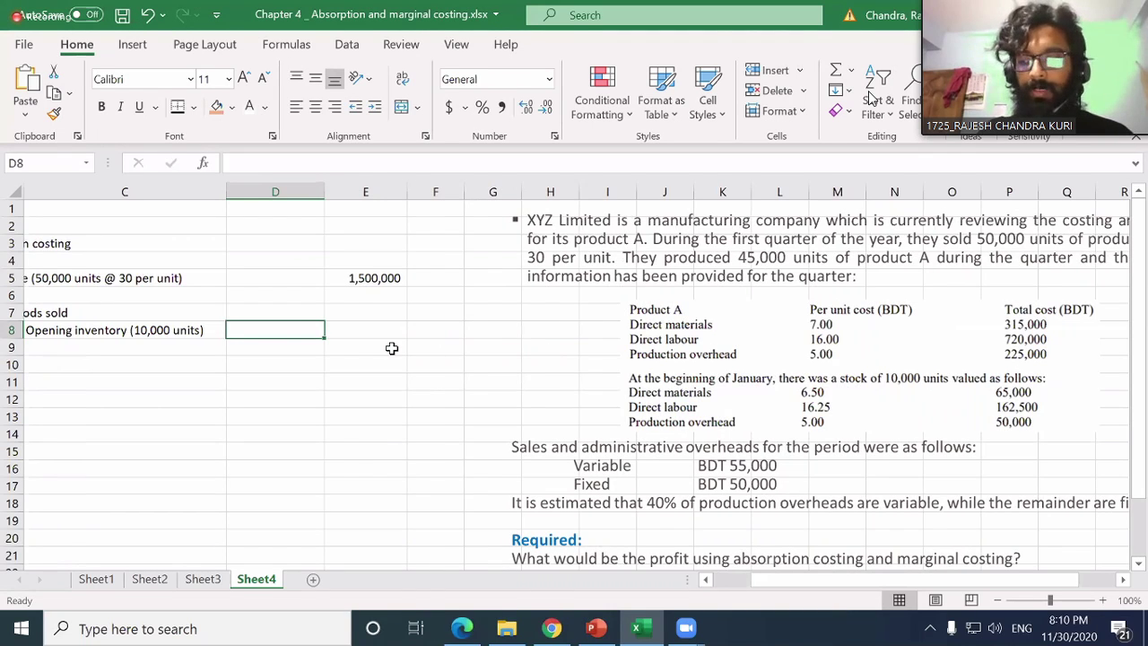
type("=65")
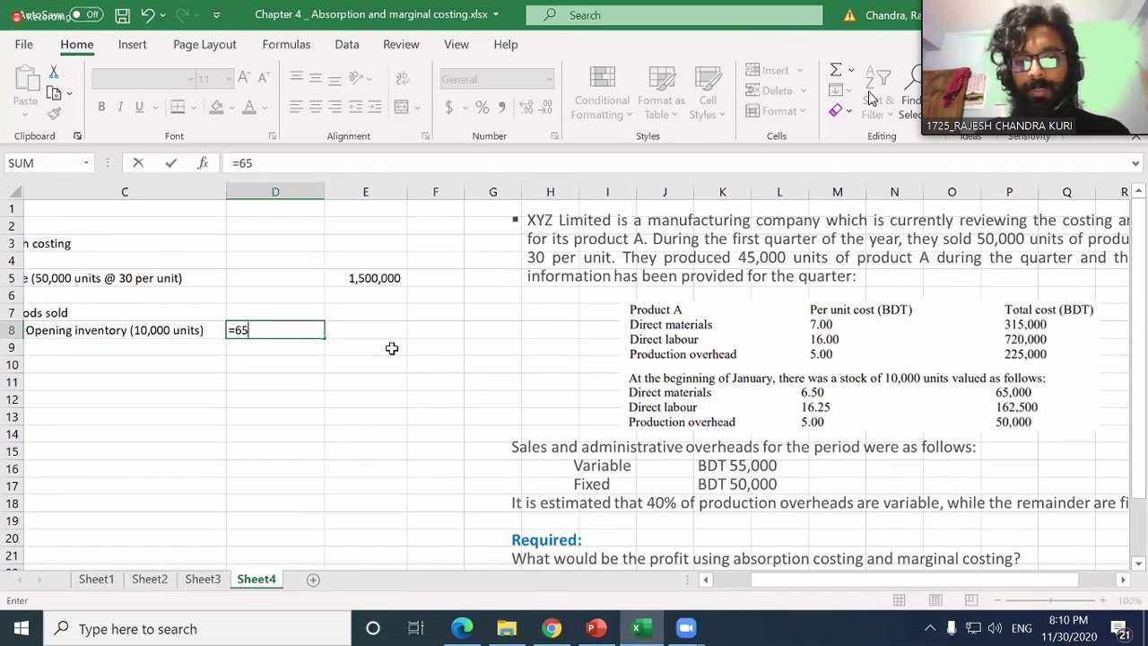
type("000")
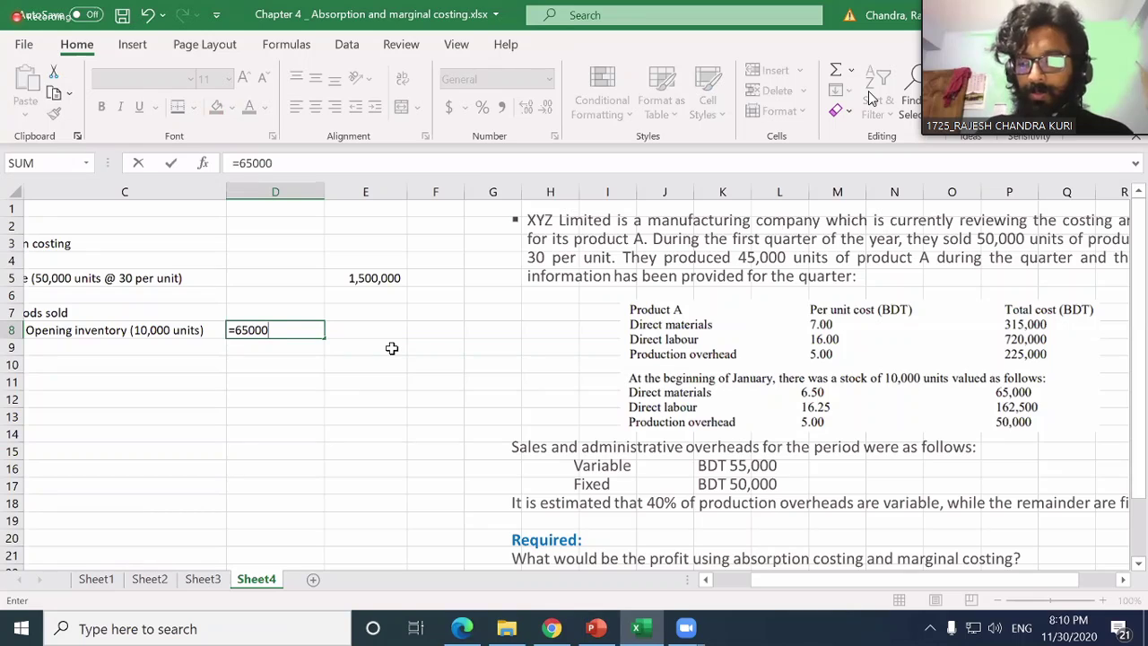
type("+")
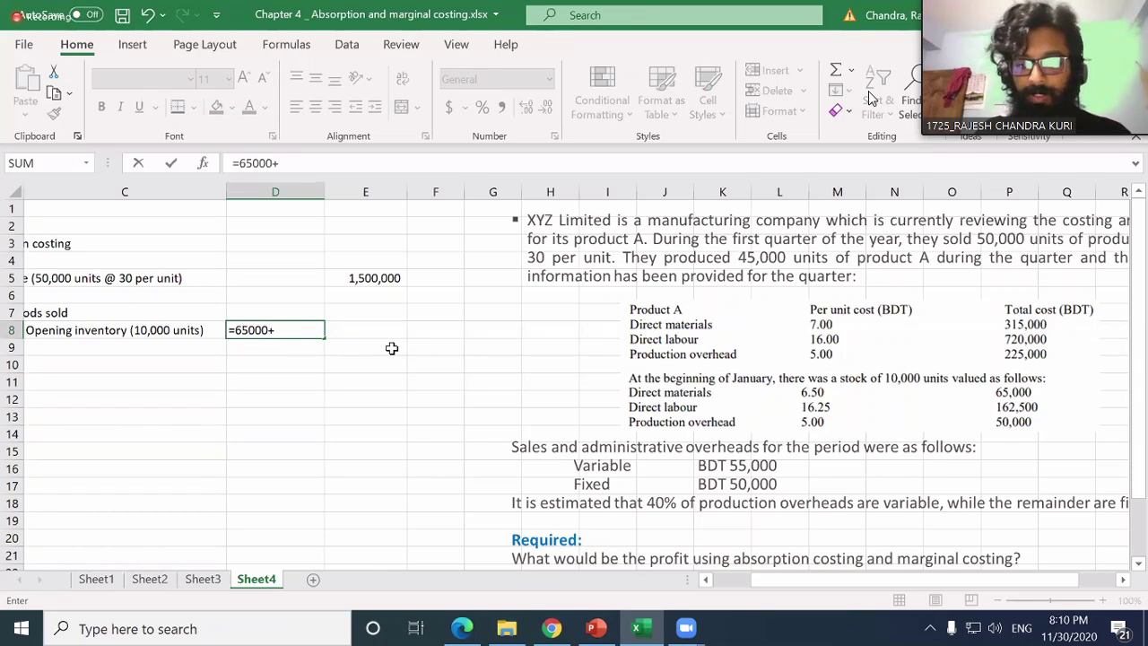
type("162")
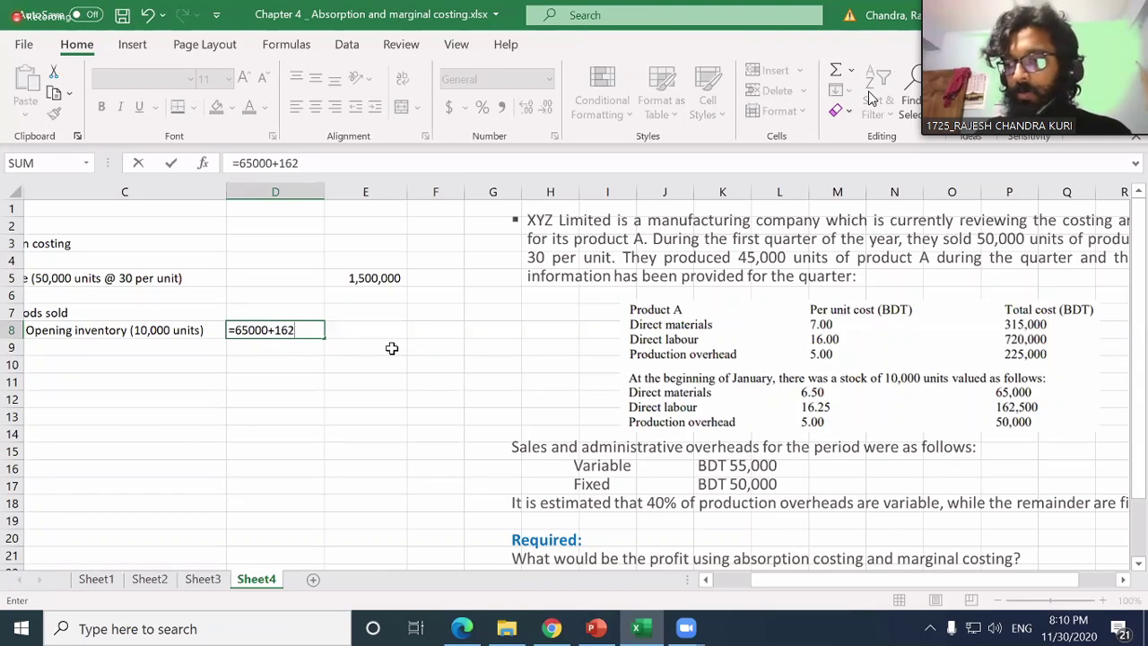
type("500")
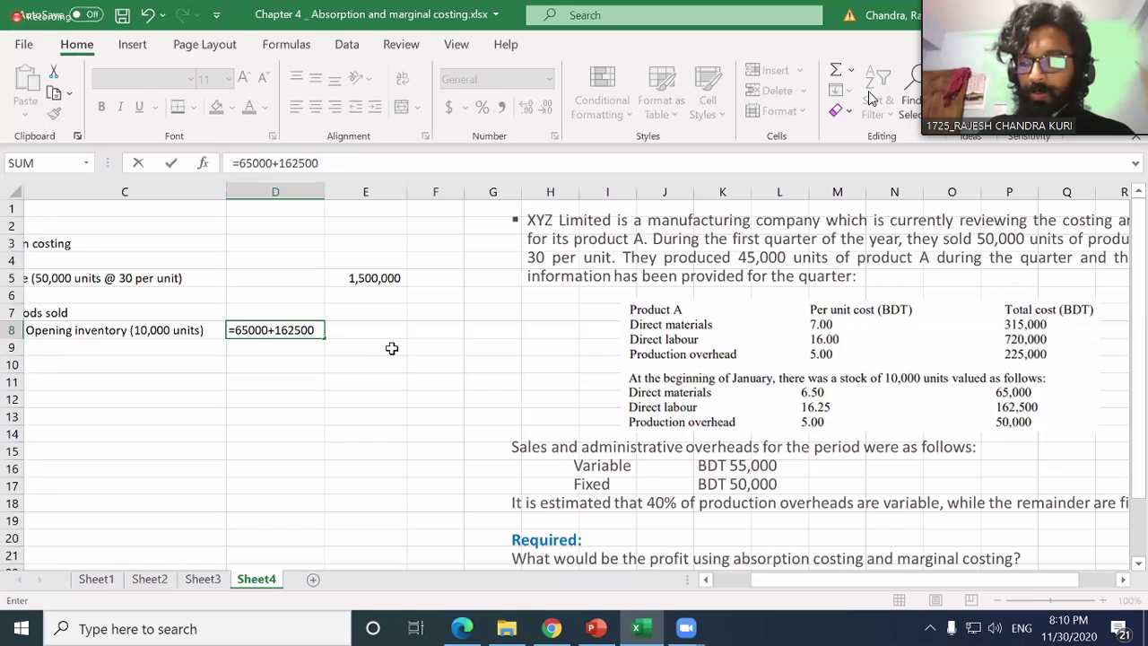
type("+")
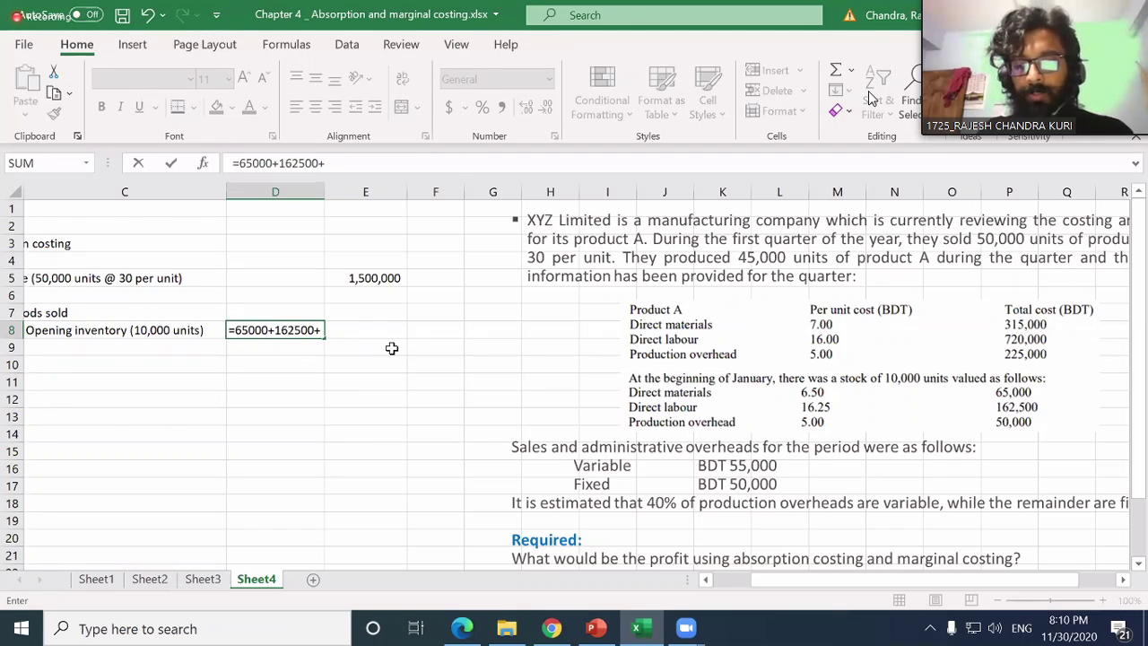
type("50000")
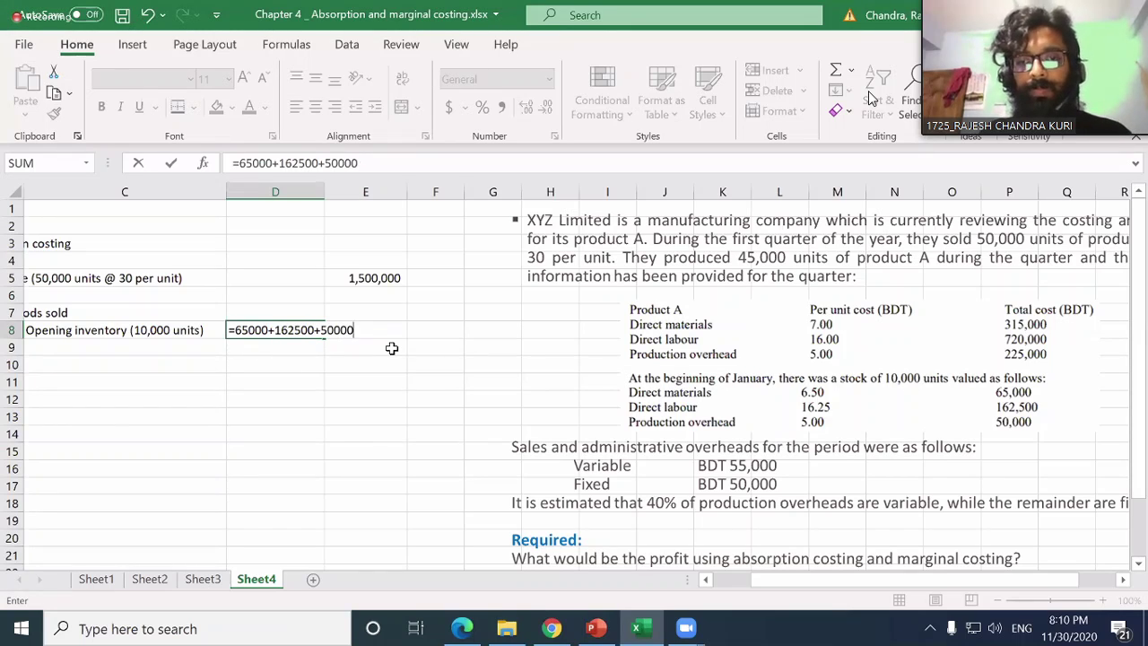
key("ctrl+Return")
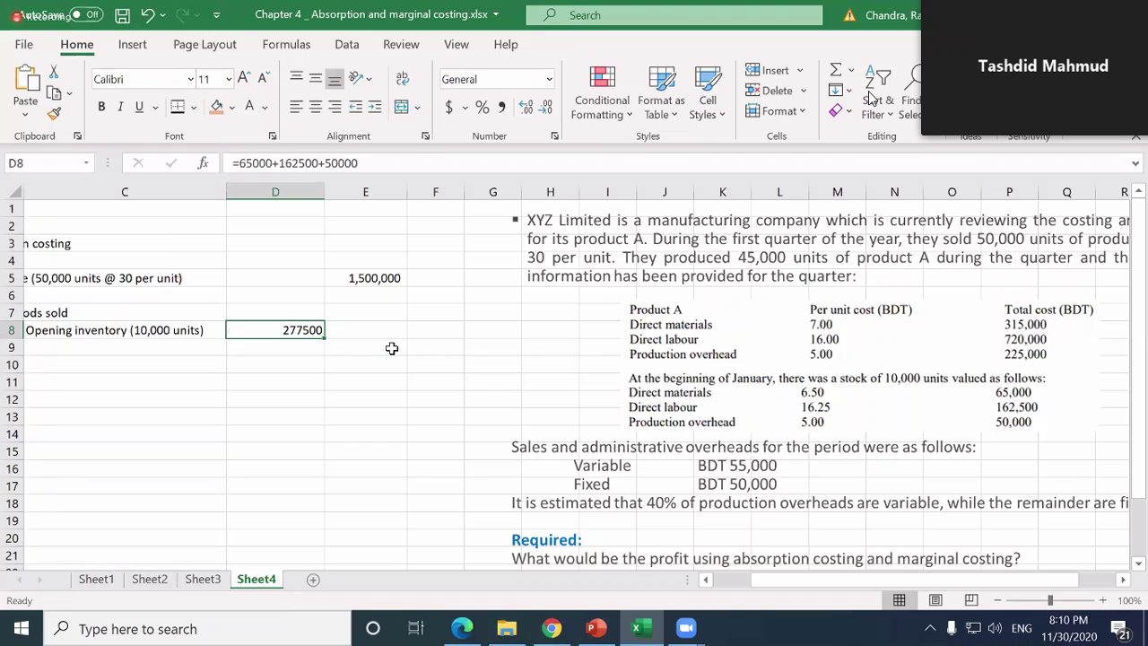
- Enter the label "Production" in C9 below the opening inventory
key("Left")
key("Left")
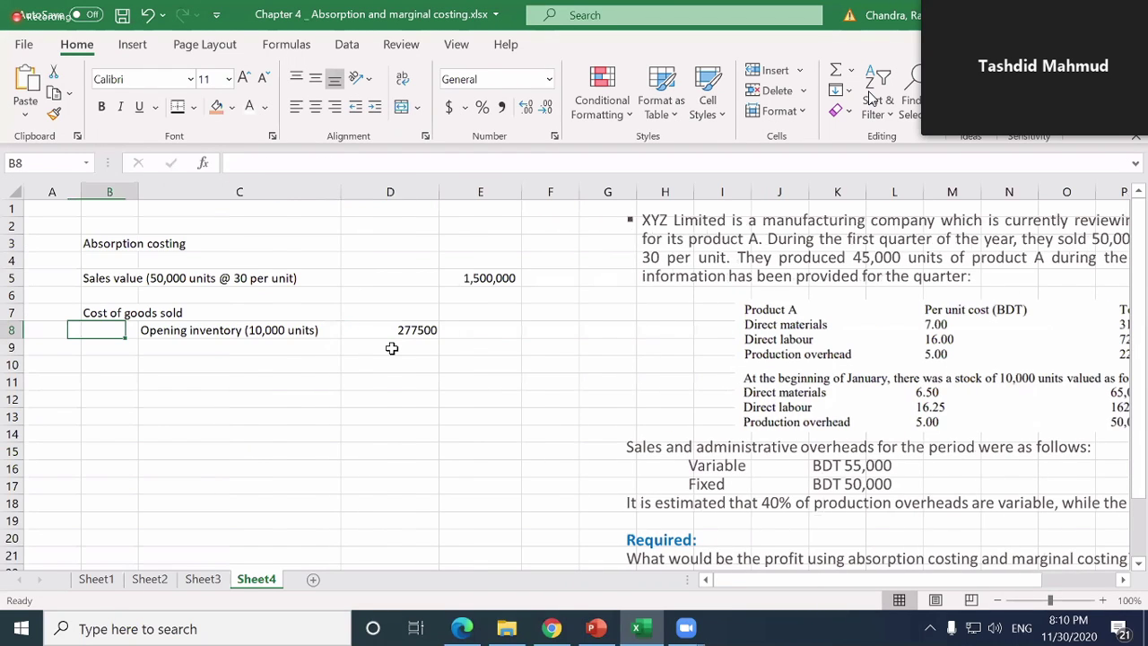
key("Right")
key("Right")
key("Right")
key("Right")
key("Left")
key("Left")
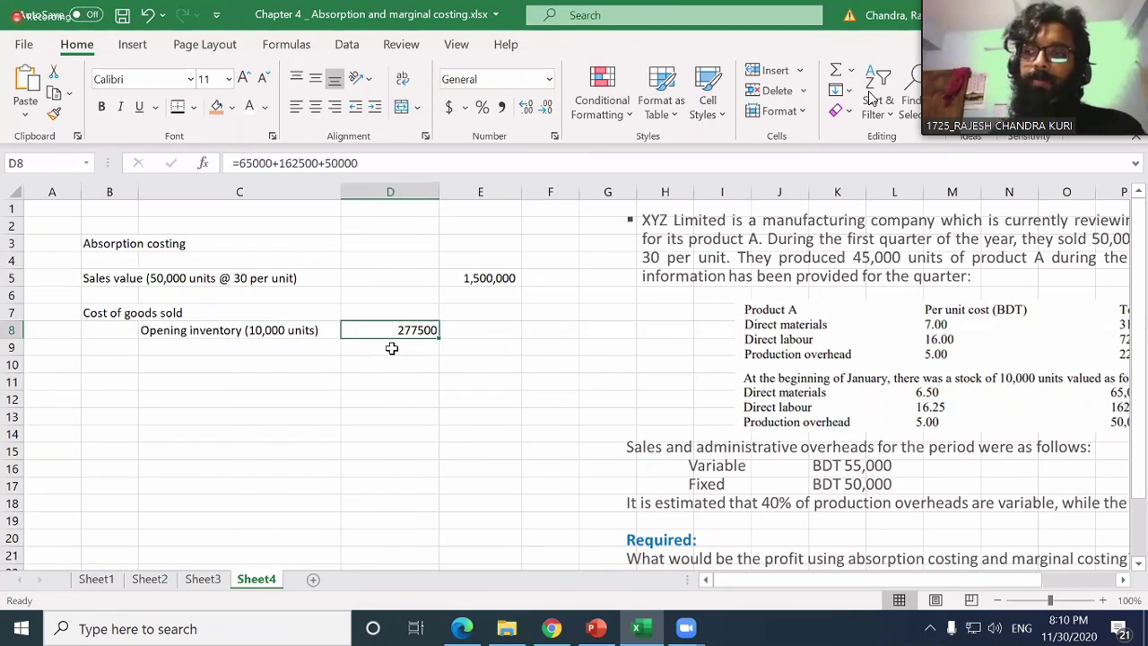
key("Down")
key("Left")
type("*")
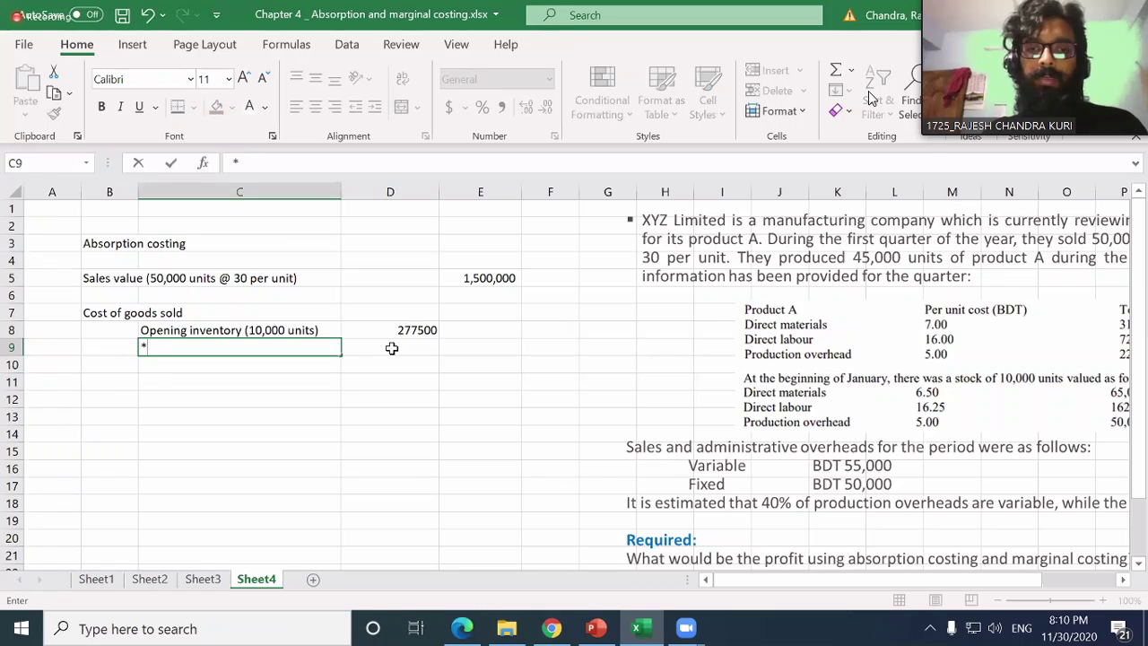
key("BackSpace")
type("Prou")
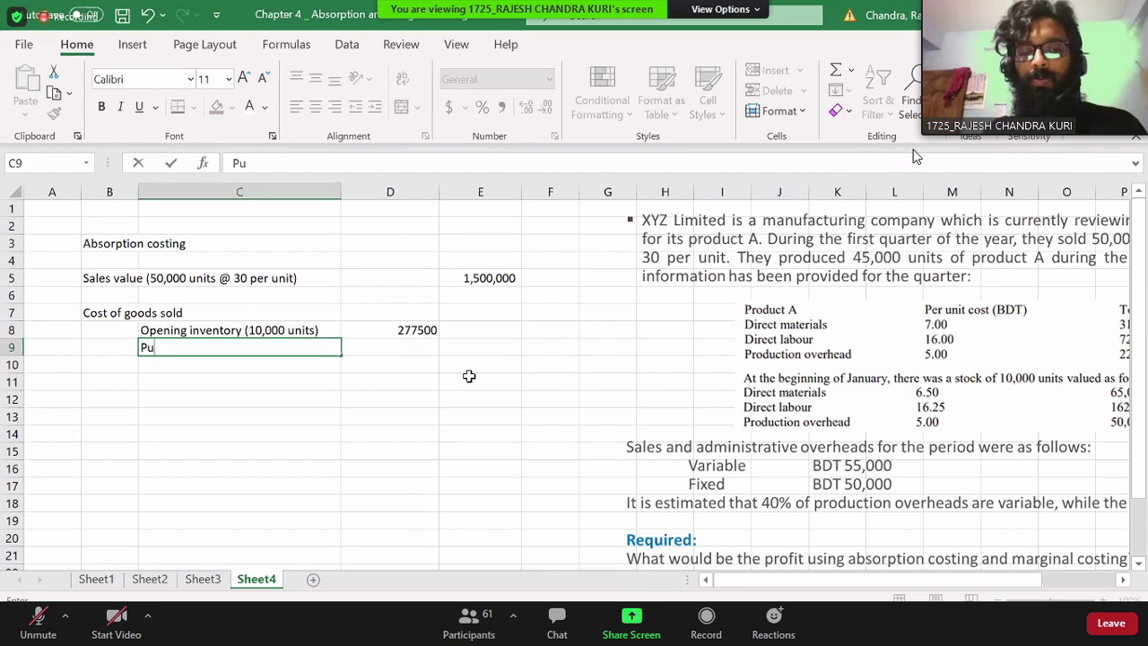
key("BackSpace")
type("dcut")
left_click_drag(903, 143, 874, 173)
key("BackSpace")
key("BackSpace")
key("BackSpace")
type("uction")
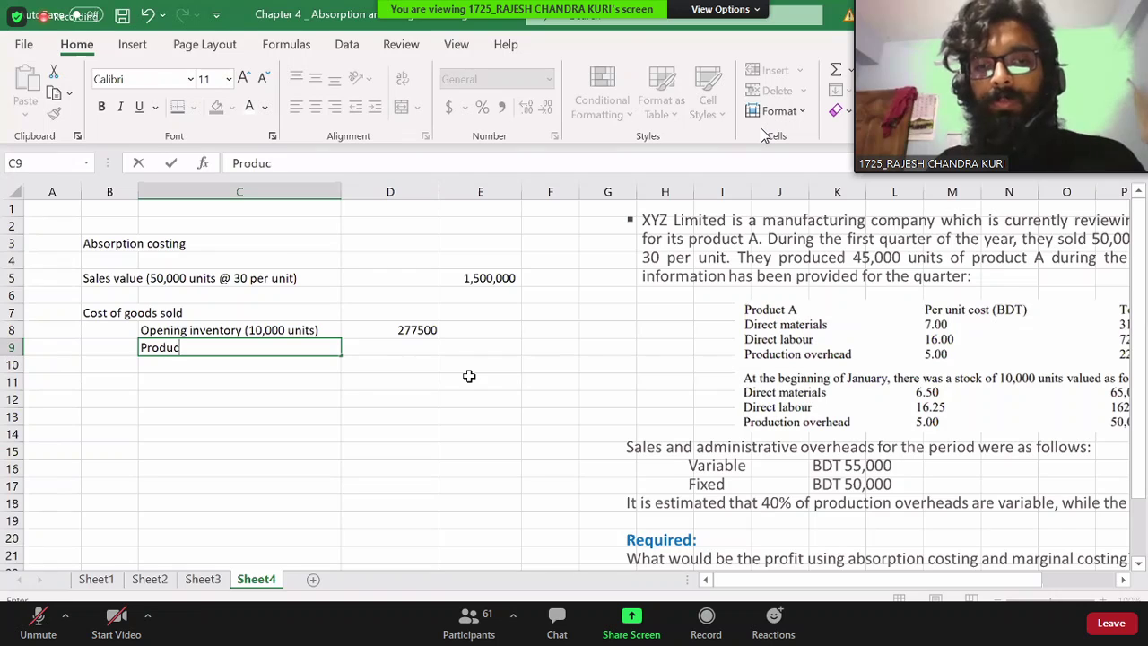
key("Tab")
- Enter the formula =315000+720000+225000 in D9, using the quarter's total costs for materials, labour and production overhead
key("Right")
key("Right")
key("Right")
key("Right")
key("Right")
key("Right")
key("Right")
key("Right")
key("Right")
key("Right")
key("Right")
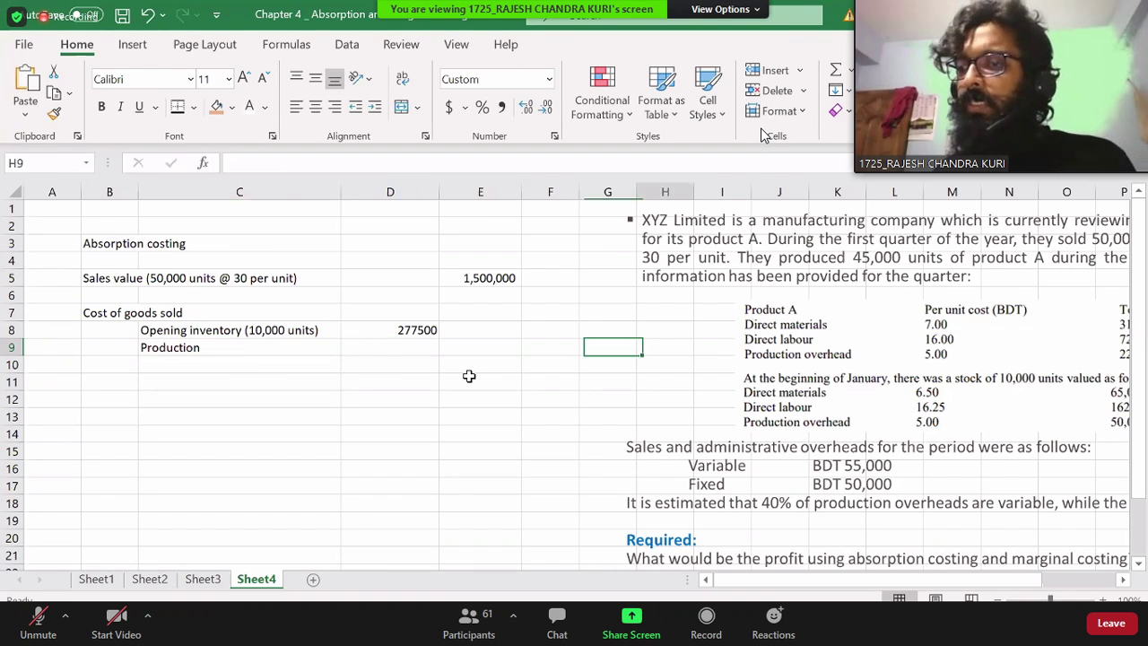
key("Right")
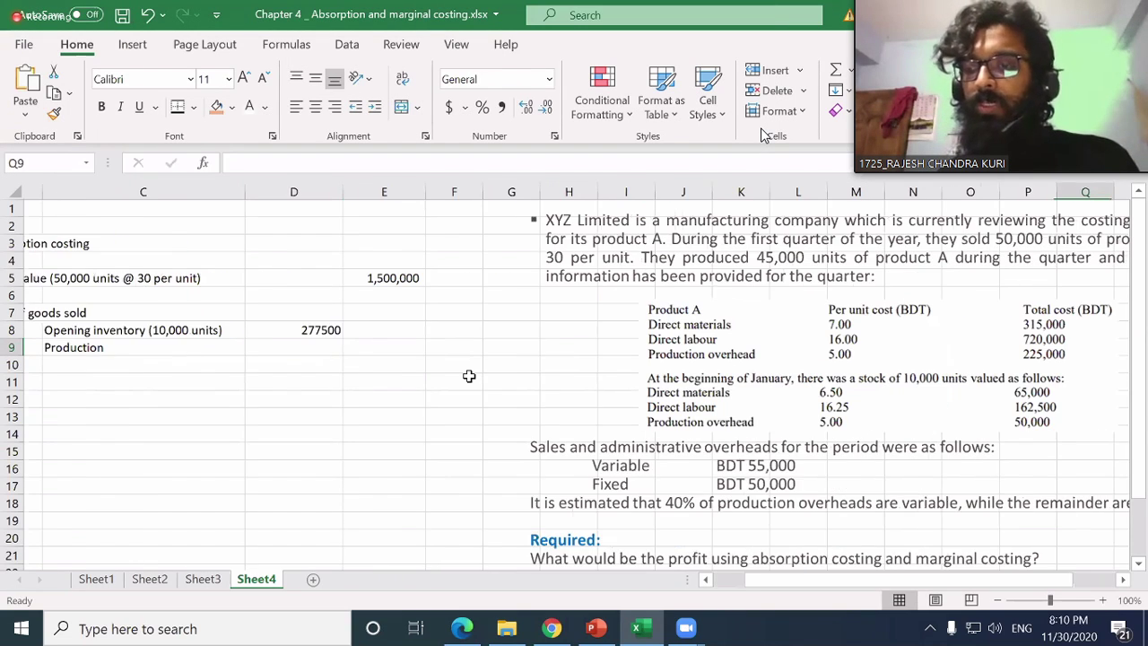
key("Right")
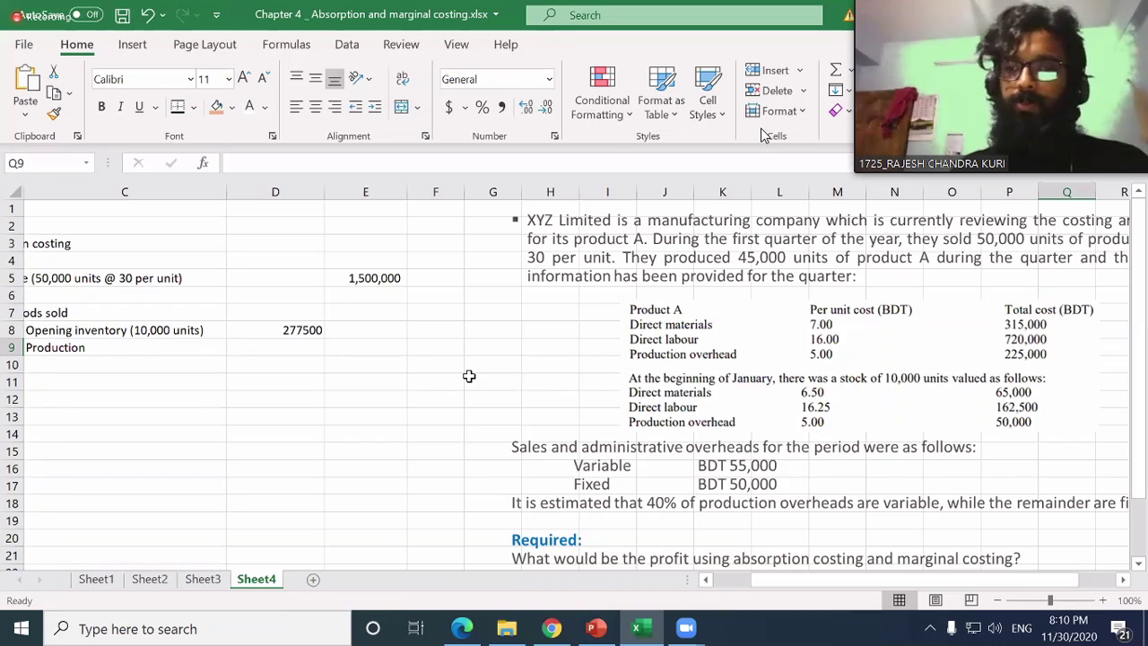
key("Right")
key("Right")
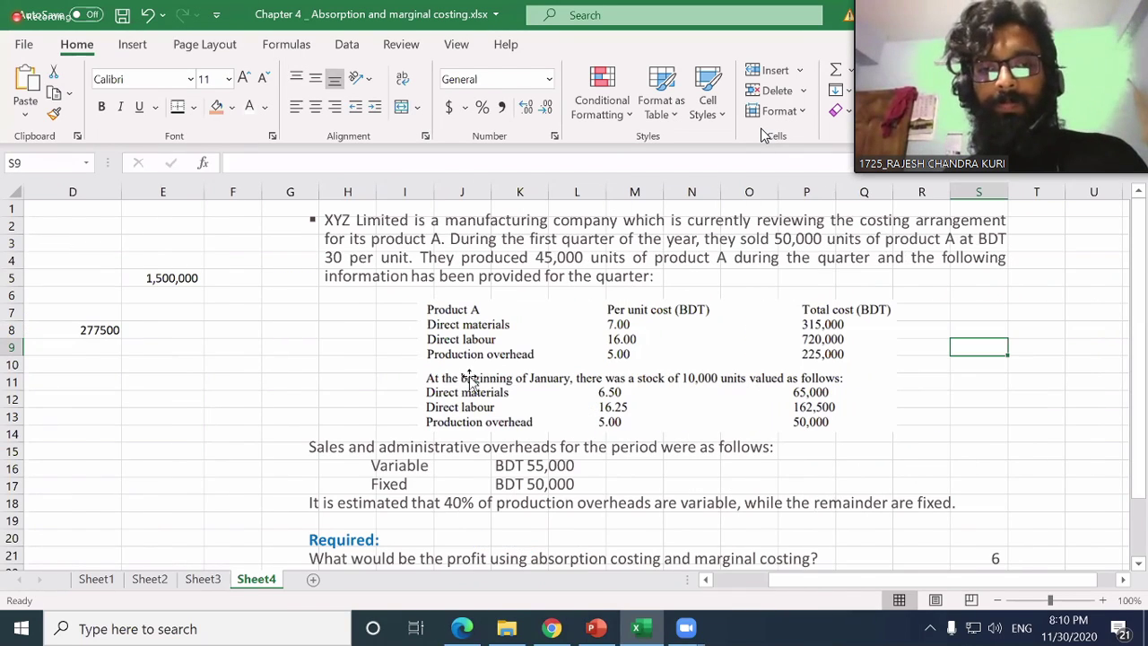
left_click(100, 350)
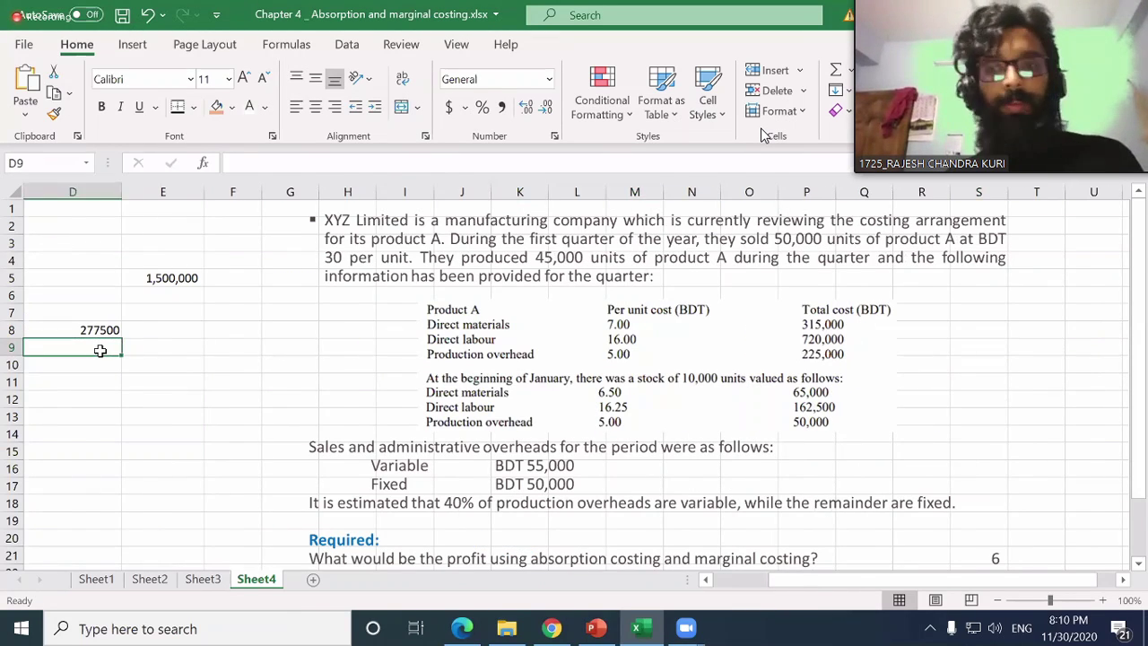
type("=")
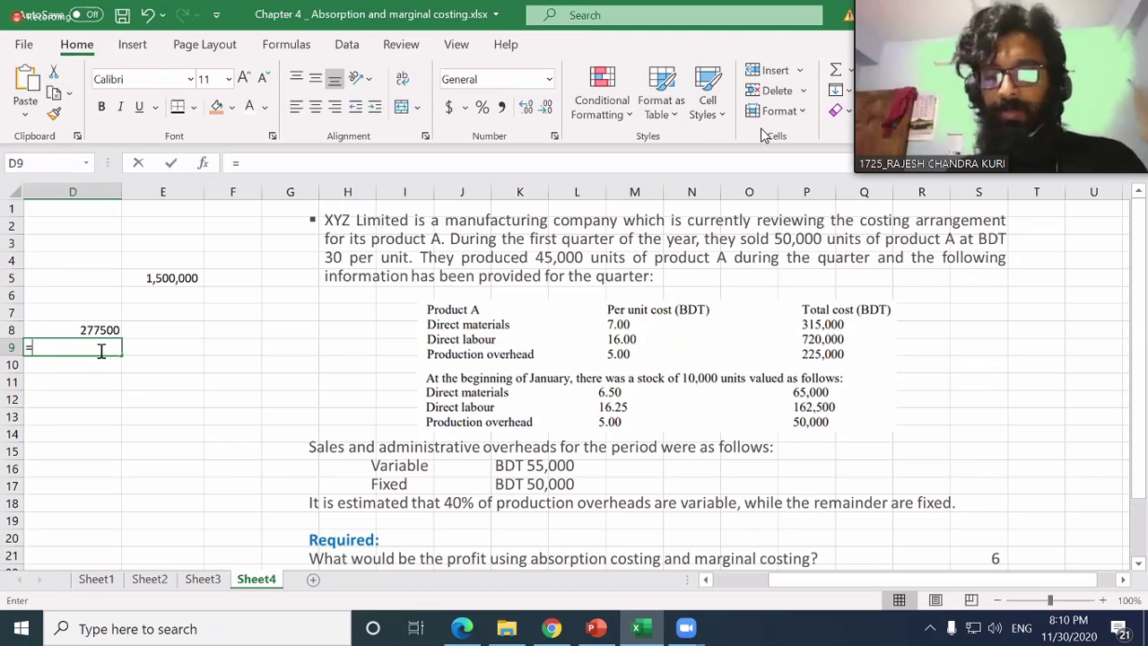
type("315")
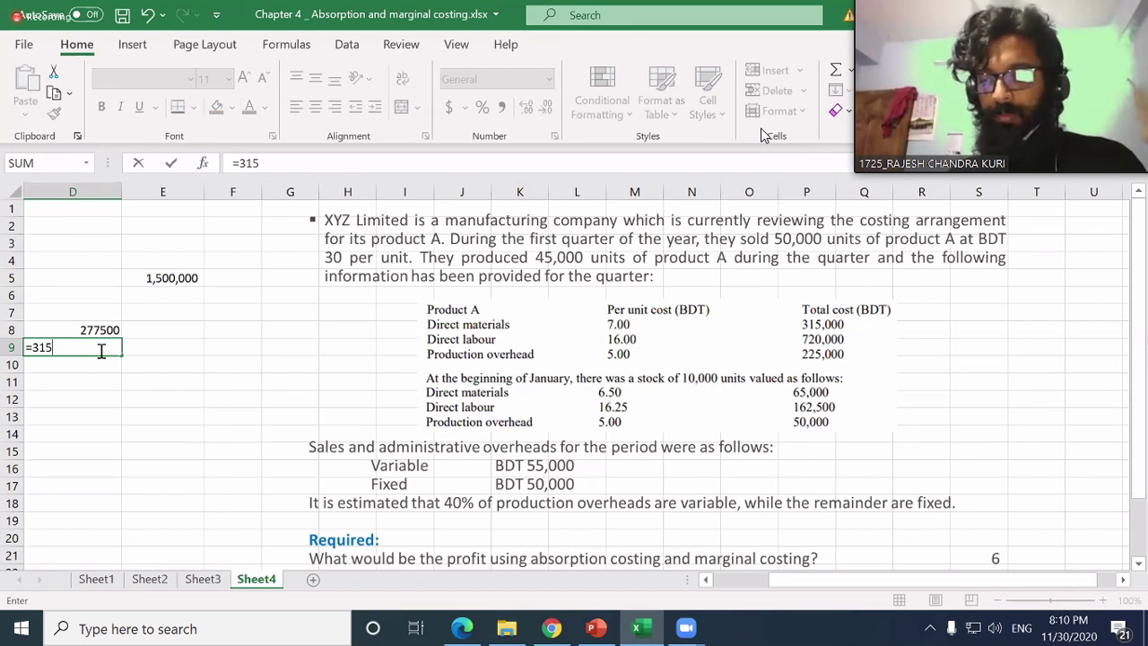
type(",0")
key("BackSpace")
key("BackSpace")
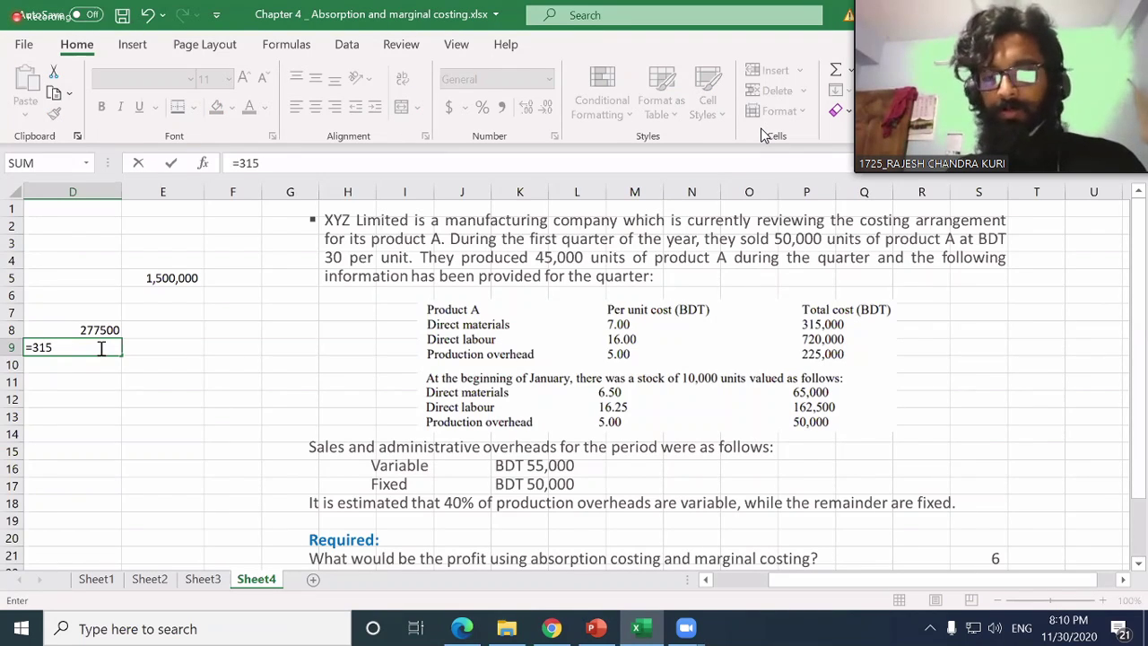
type("000+")
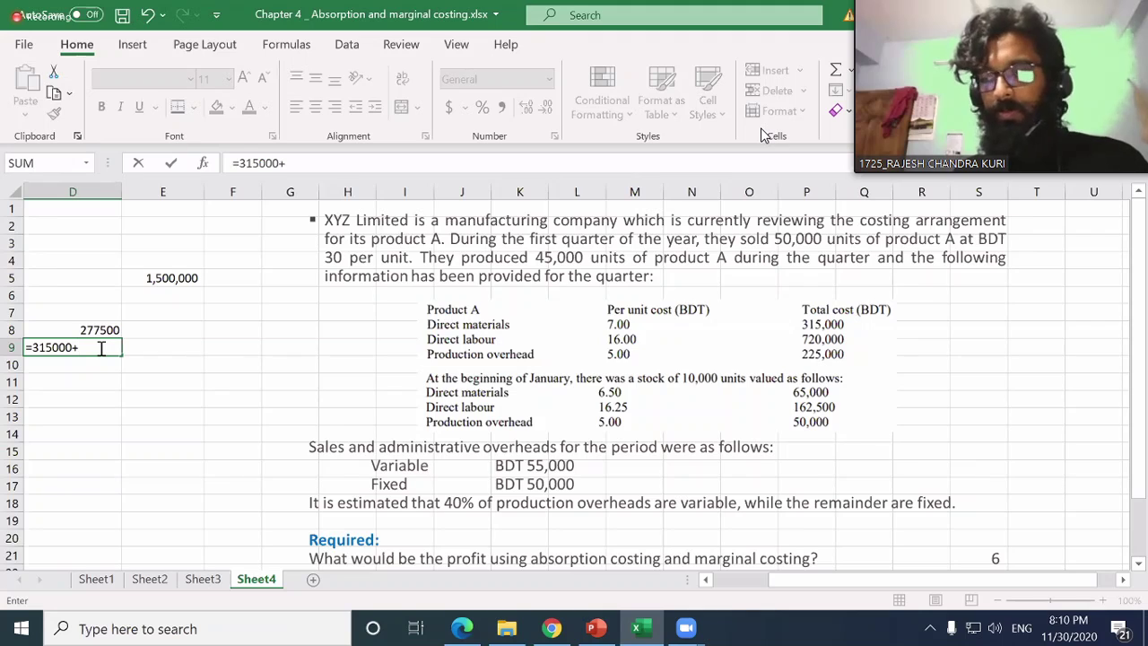
type("720000")
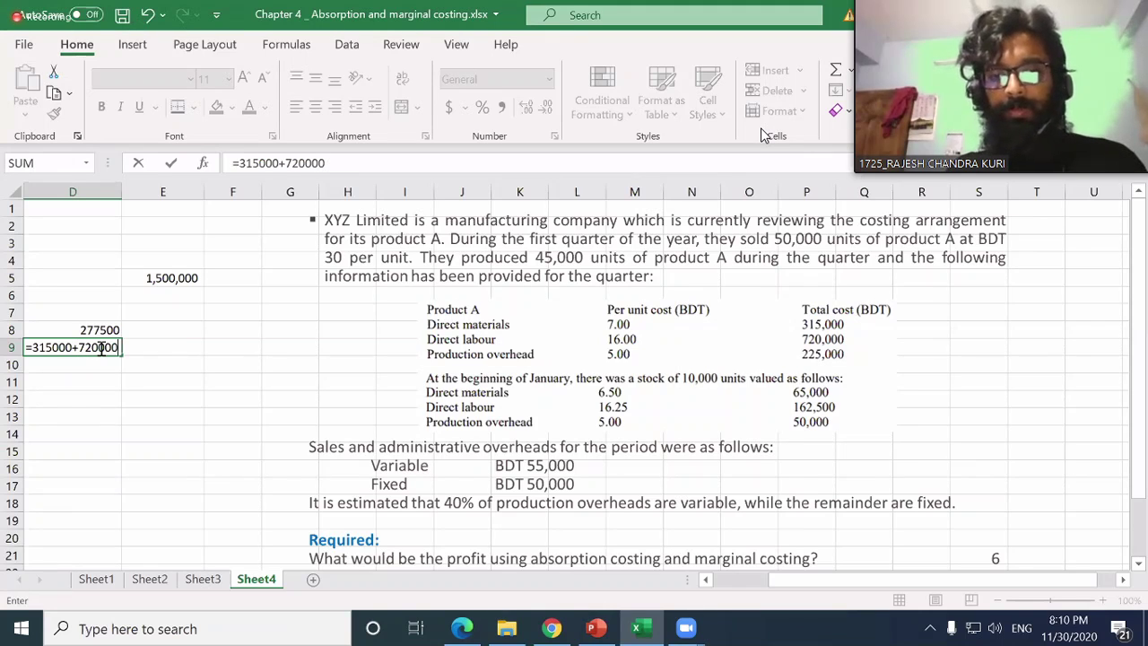
type("+")
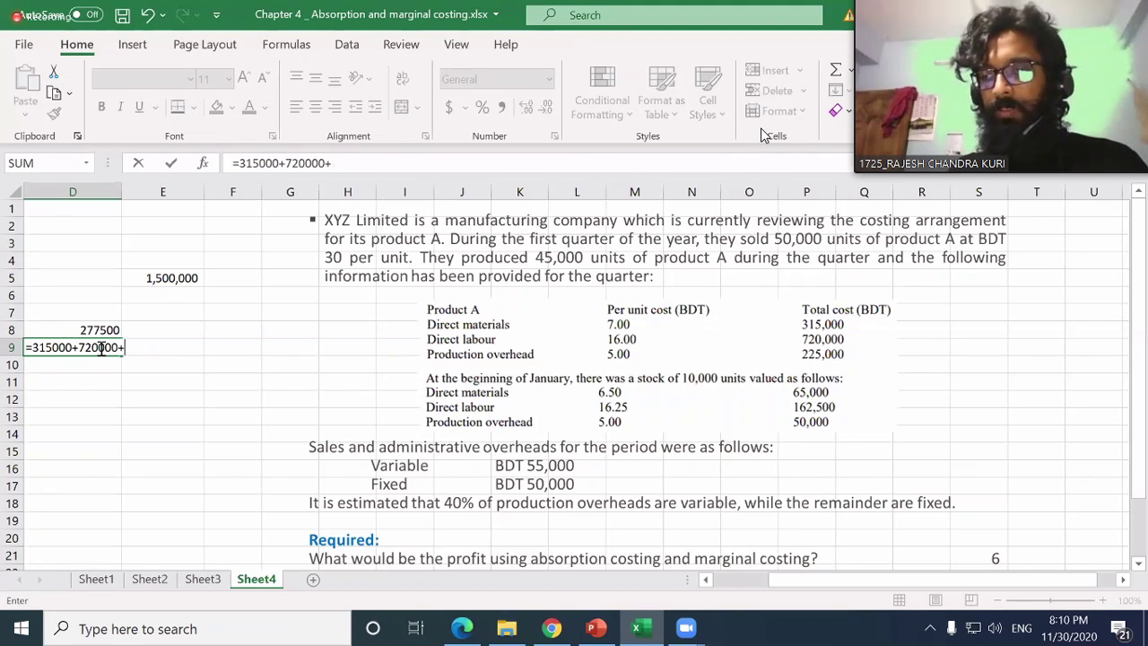
type("22")
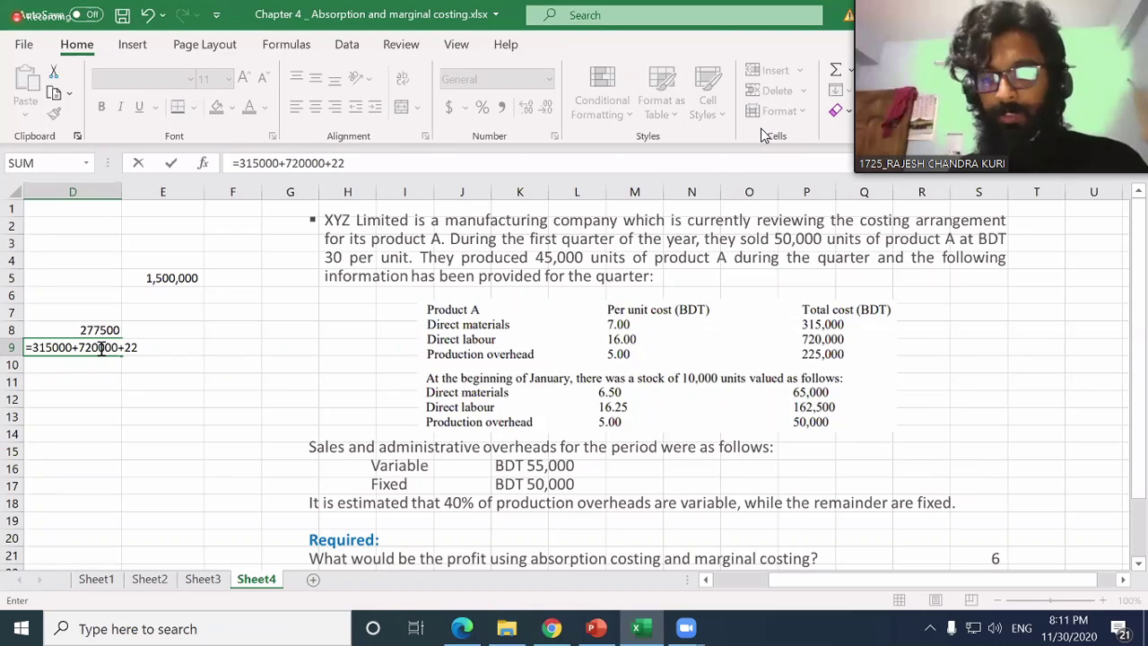
type("5000")
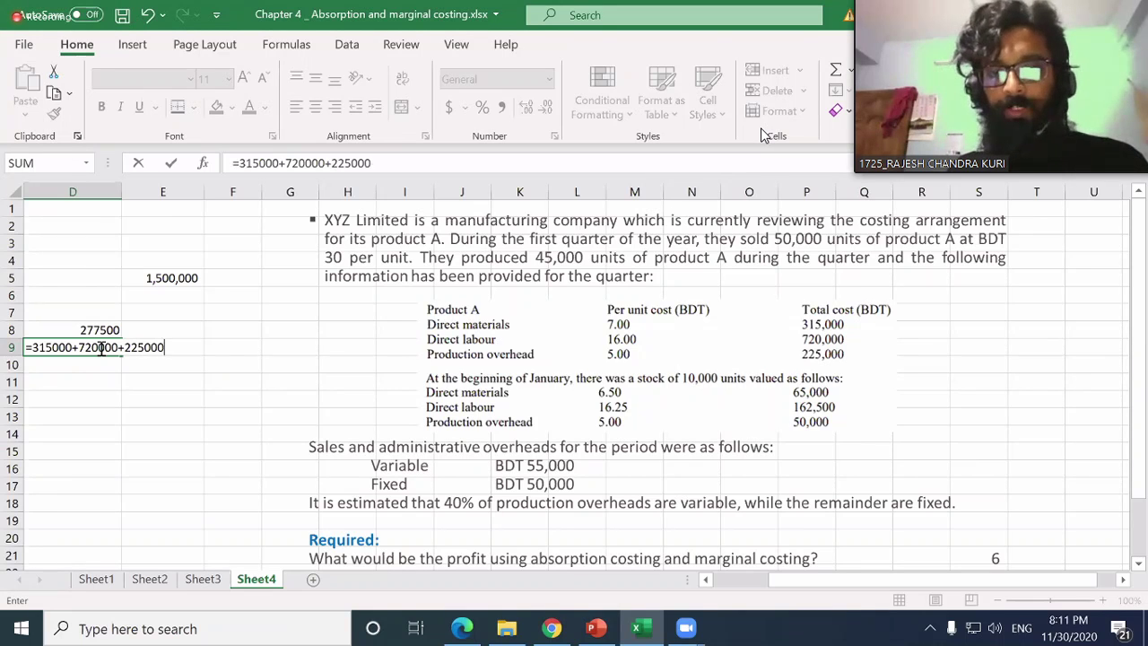
key("Return")
- Add a bottom border beneath the Production row, cells C9:D9
left_click(99, 349)
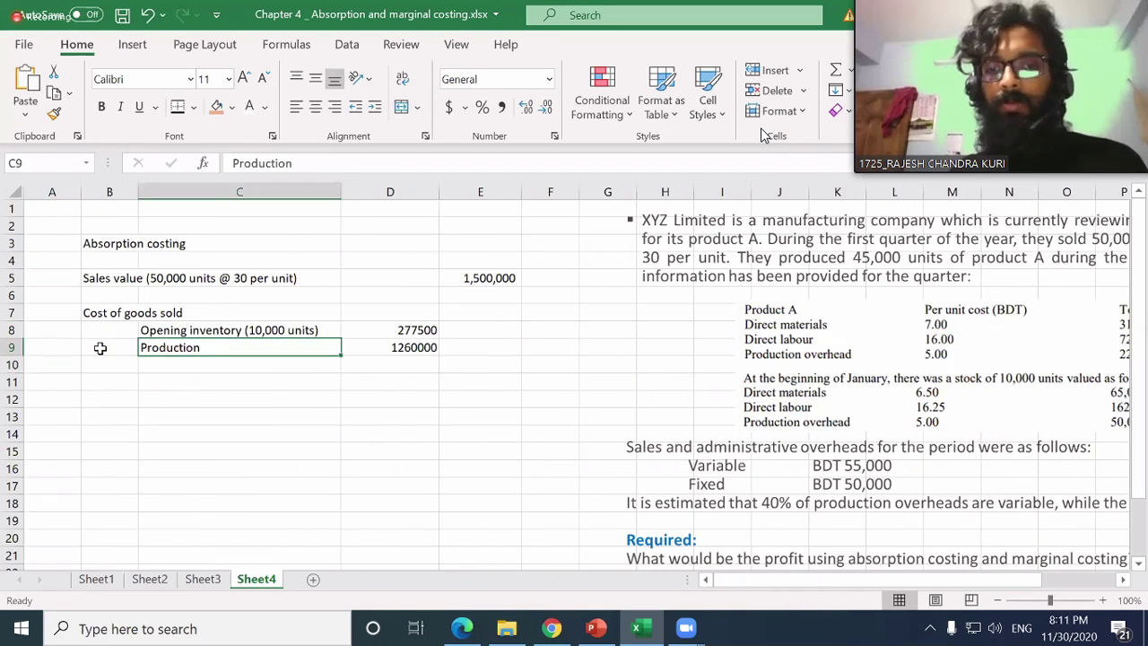
key("Right")
key("Down")
key("Left")
key("Up")
key("shift+Right")
key("shift+Right")
key("shift+Left")
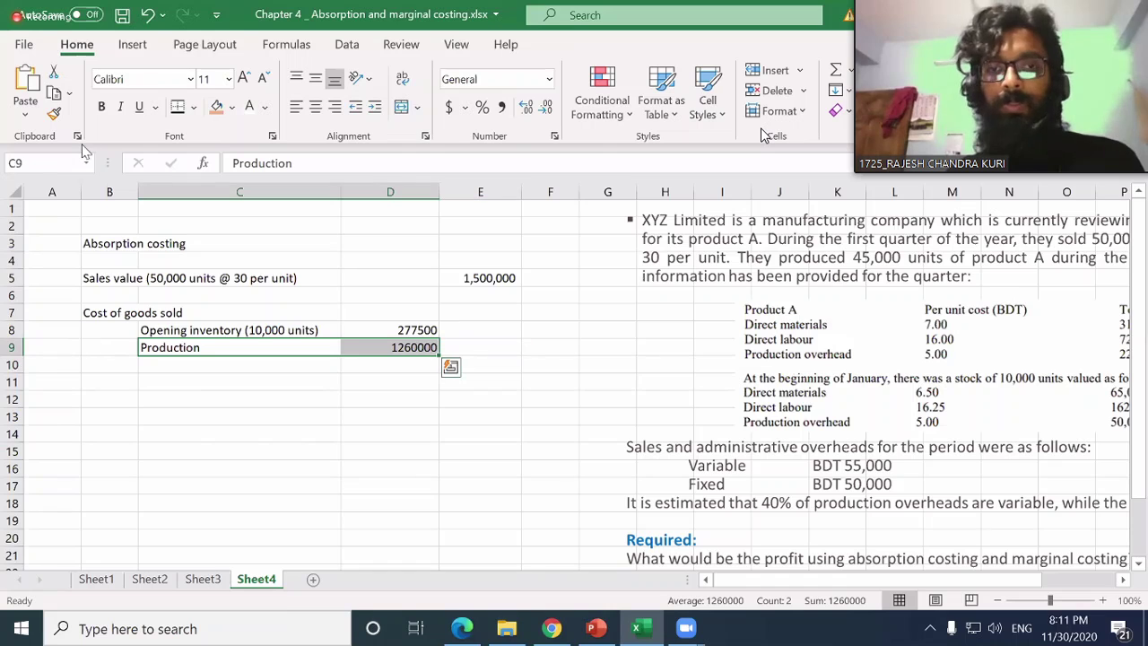
left_click(194, 106)
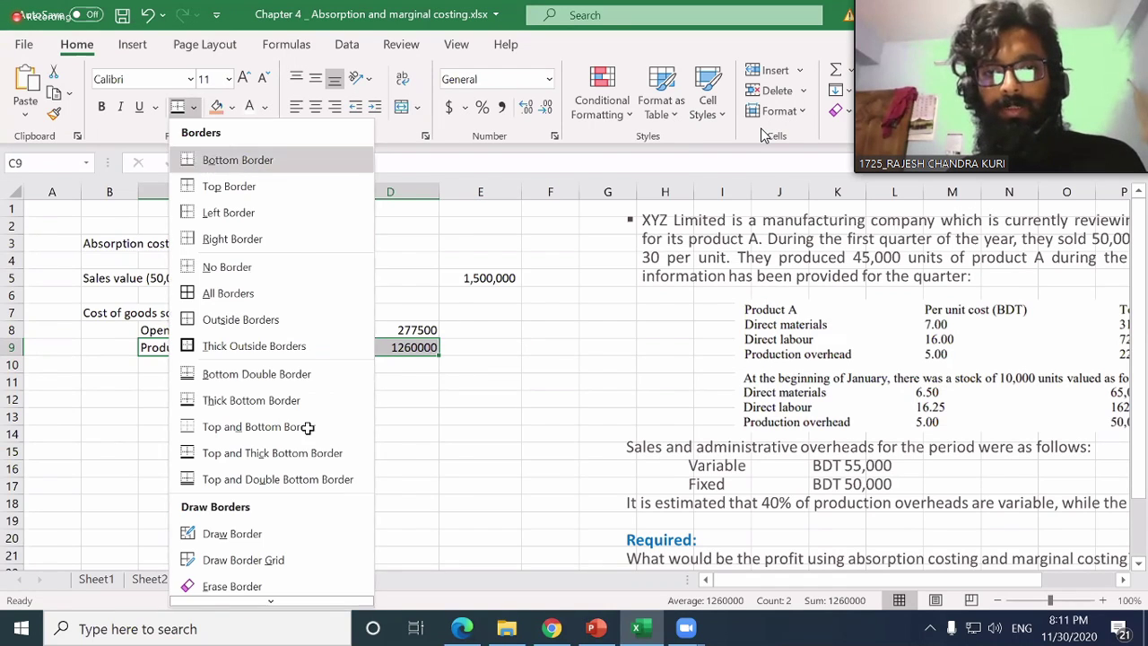
left_click(206, 162)
- Total the opening inventory and production in D10 with a SUM formula over D8:D9
left_click(395, 362)
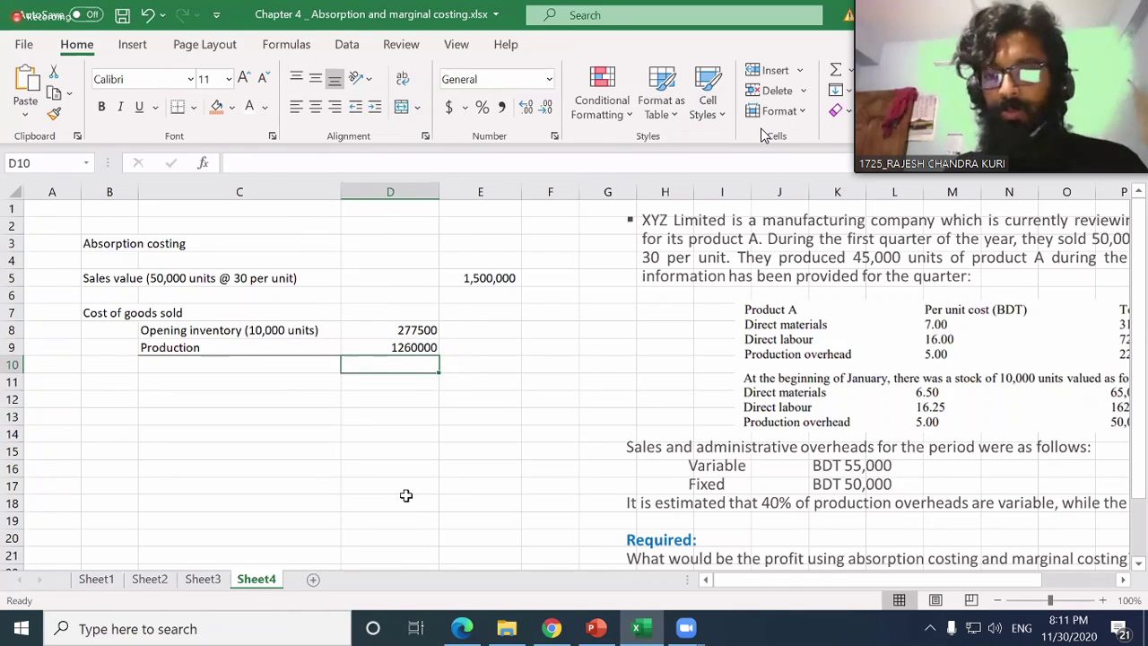
type("=m")
key("BackSpace")
type("s")
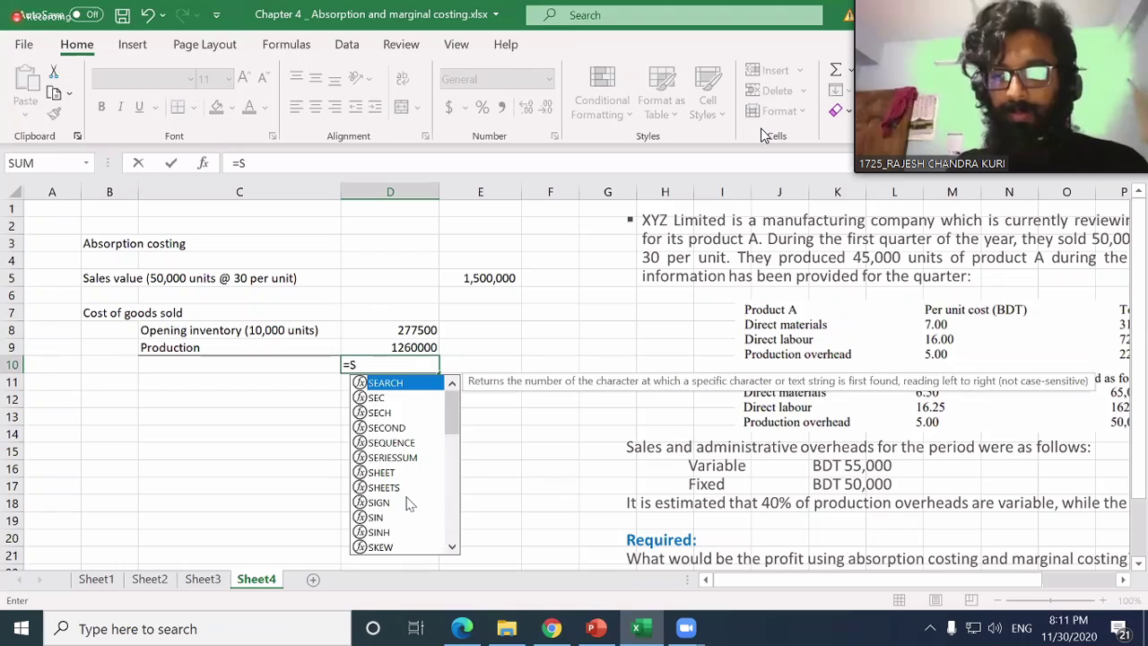
type("um(")
key("Up")
key("Up")
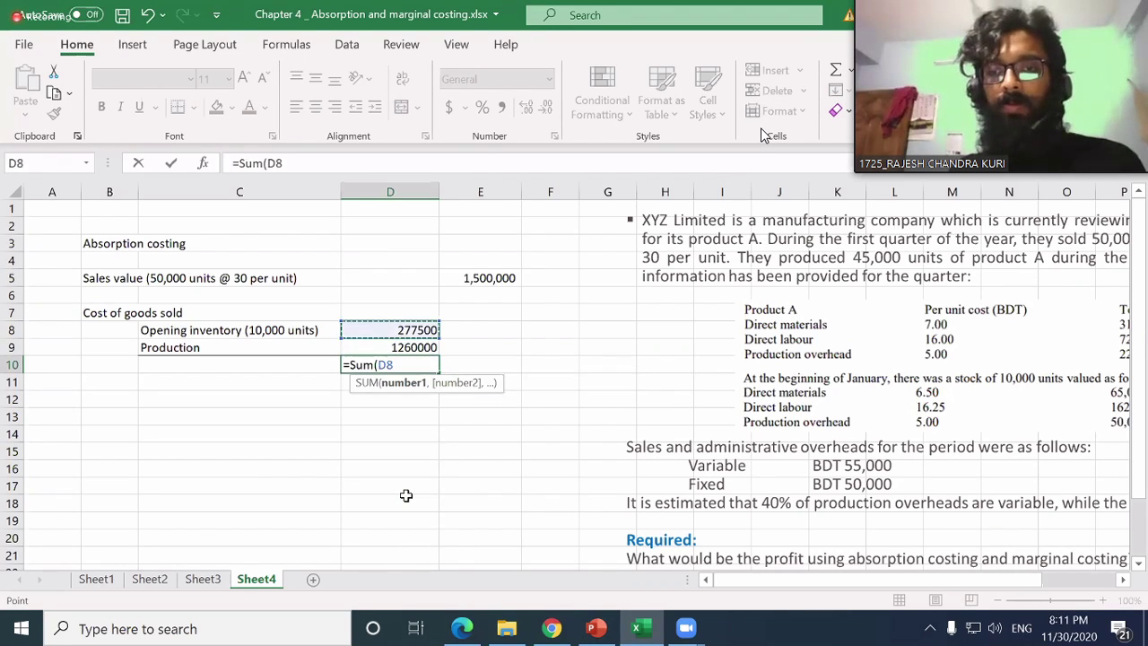
key("shift+Down")
key("Return")
- Enter the label "Less: Closing Inventory" in C11 below the total
key("Left")
key("Left")
key("Right")
type(":")
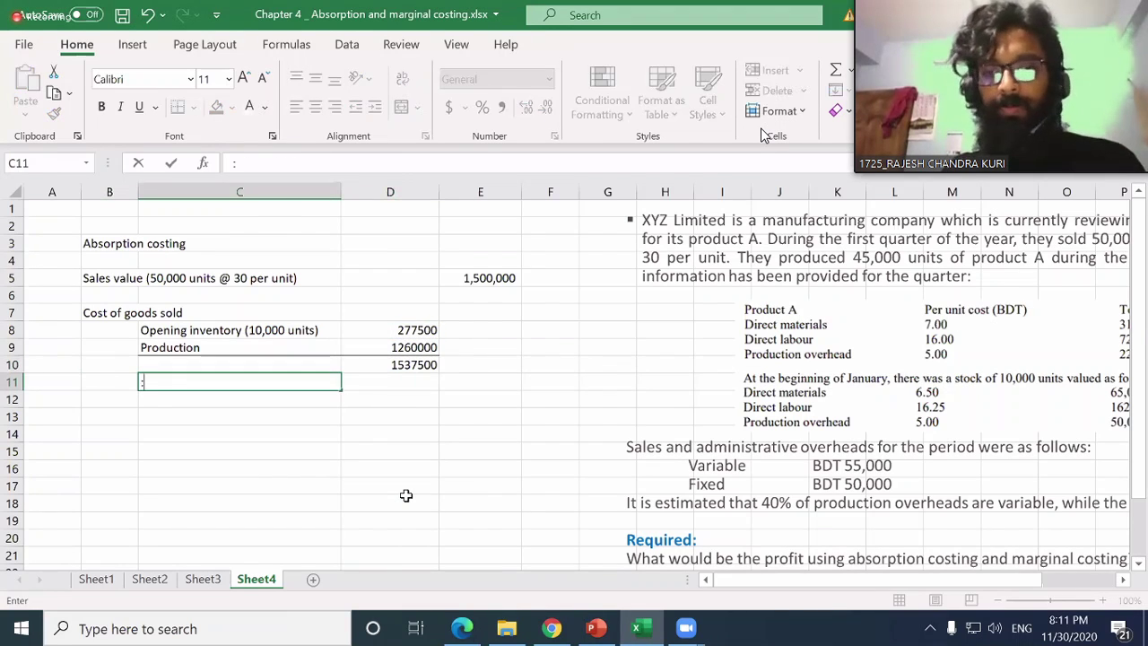
key("BackSpace")
type("Less cls")
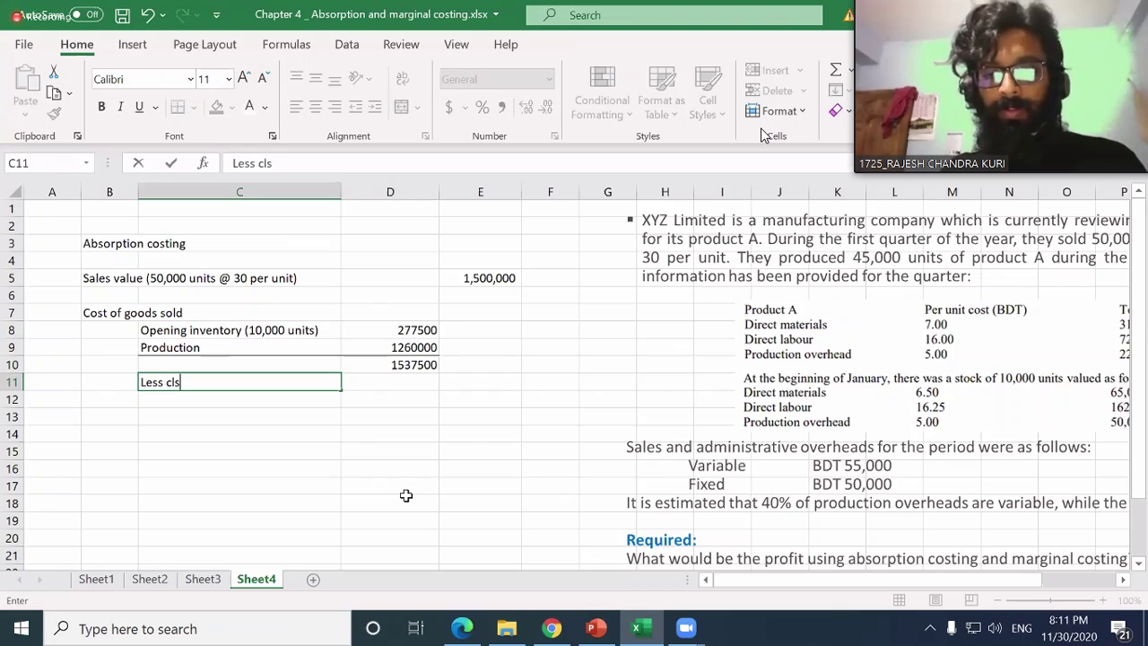
type("o")
key("BackSpace")
key("BackSpace")
key("BackSpace")
key("BackSpace")
key("BackSpace")
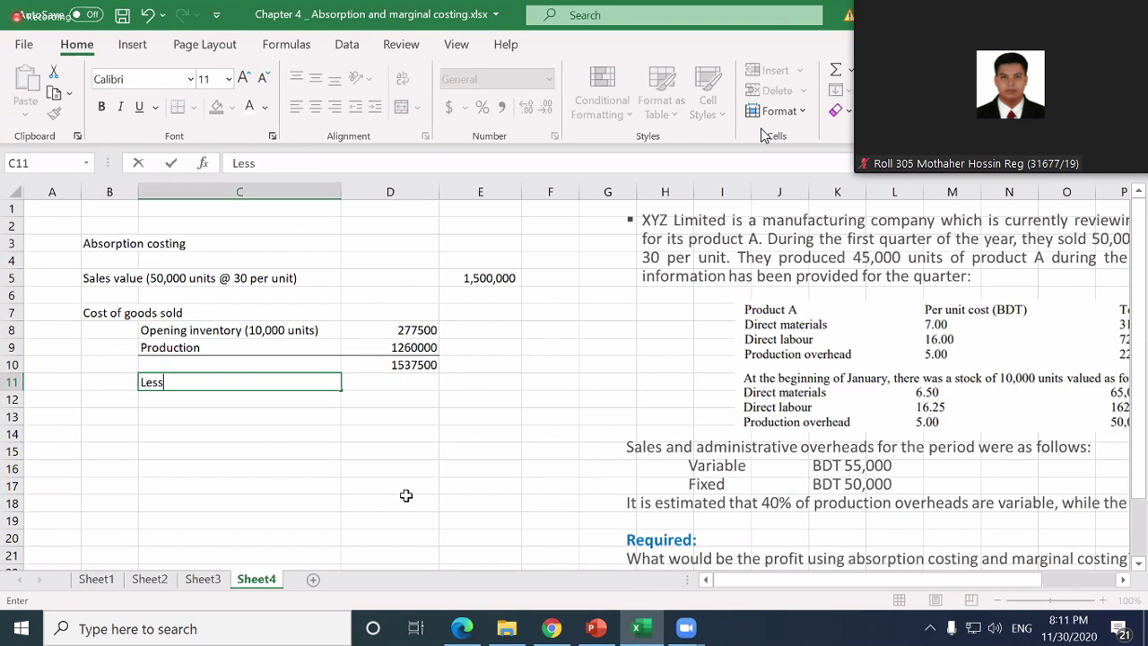
type(": Clol")
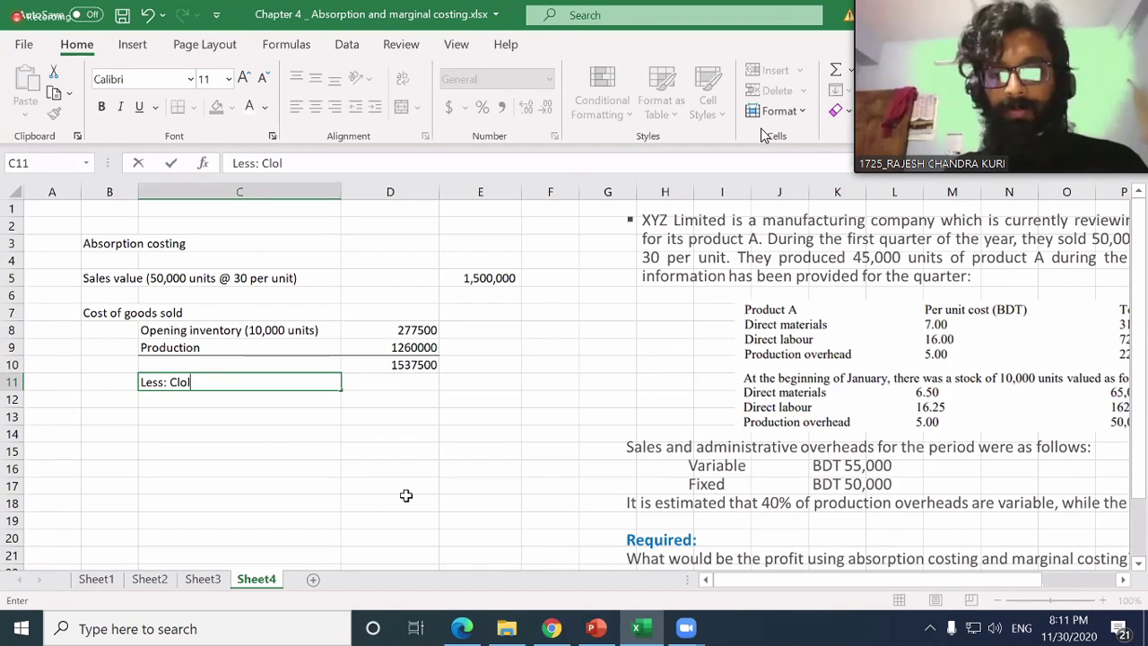
key("BackSpace")
type("sing Inventory")
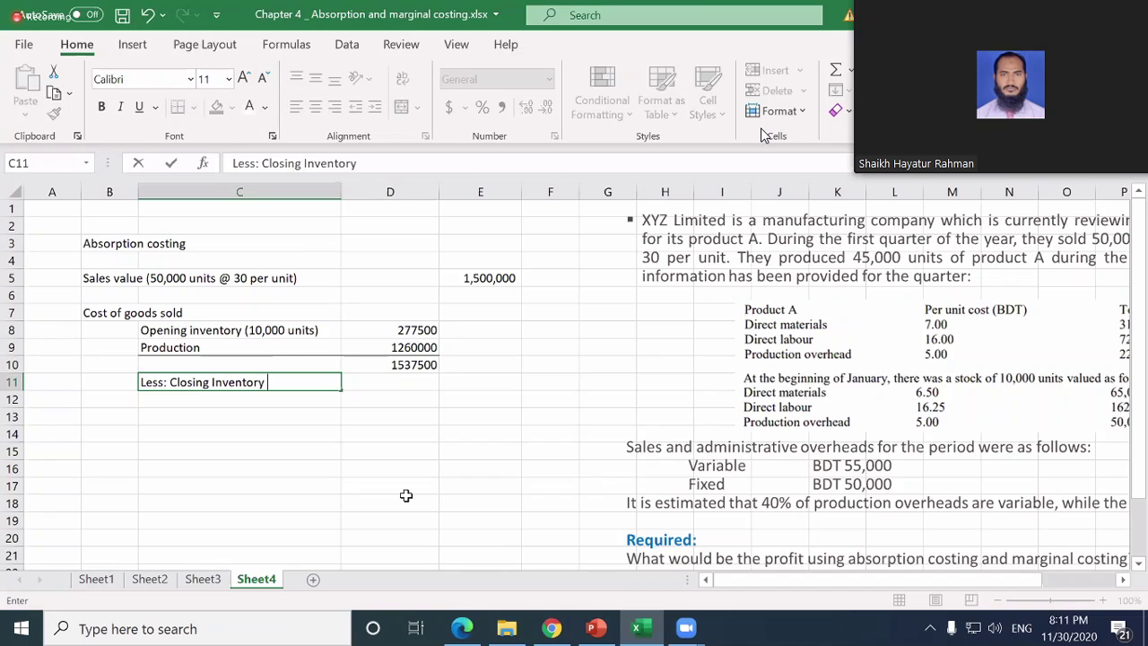
key("ctrl+Return")
- Extend the label in C9 to read "Production (50,000 units)"
key("Up")
key("Up")
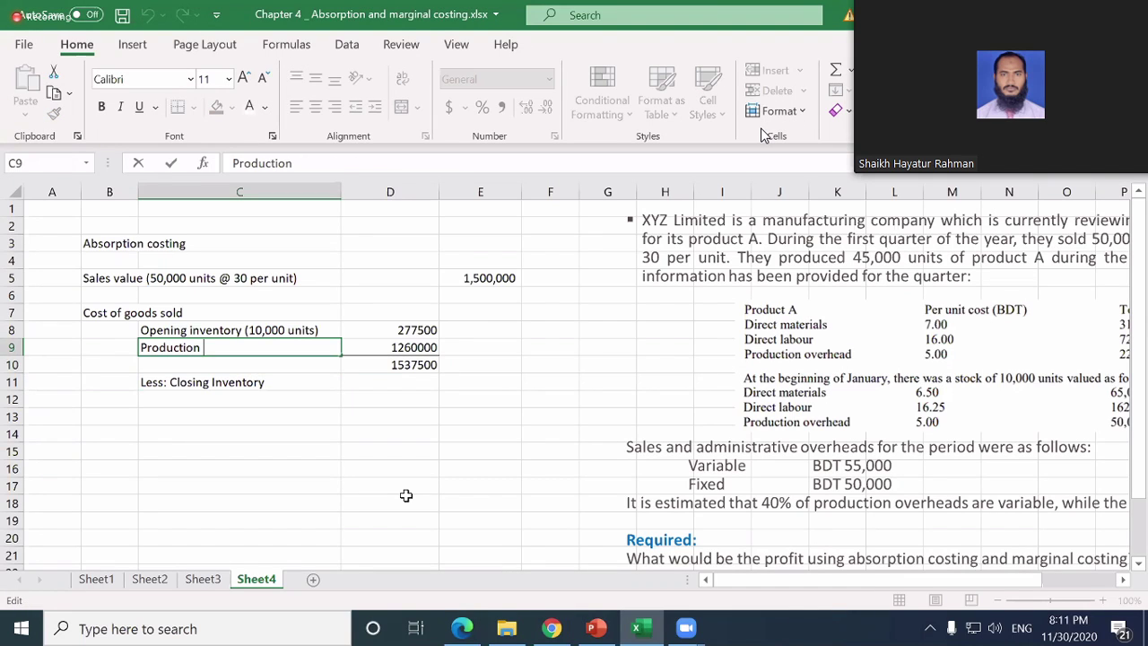
key("F2")
type("(")
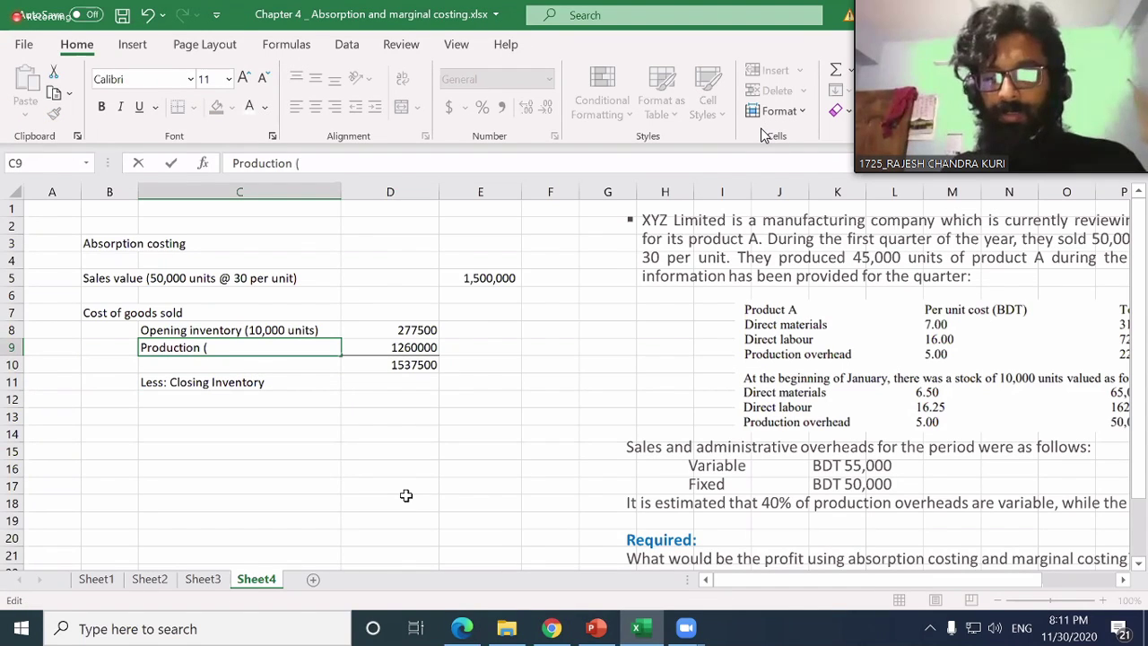
type("50,")
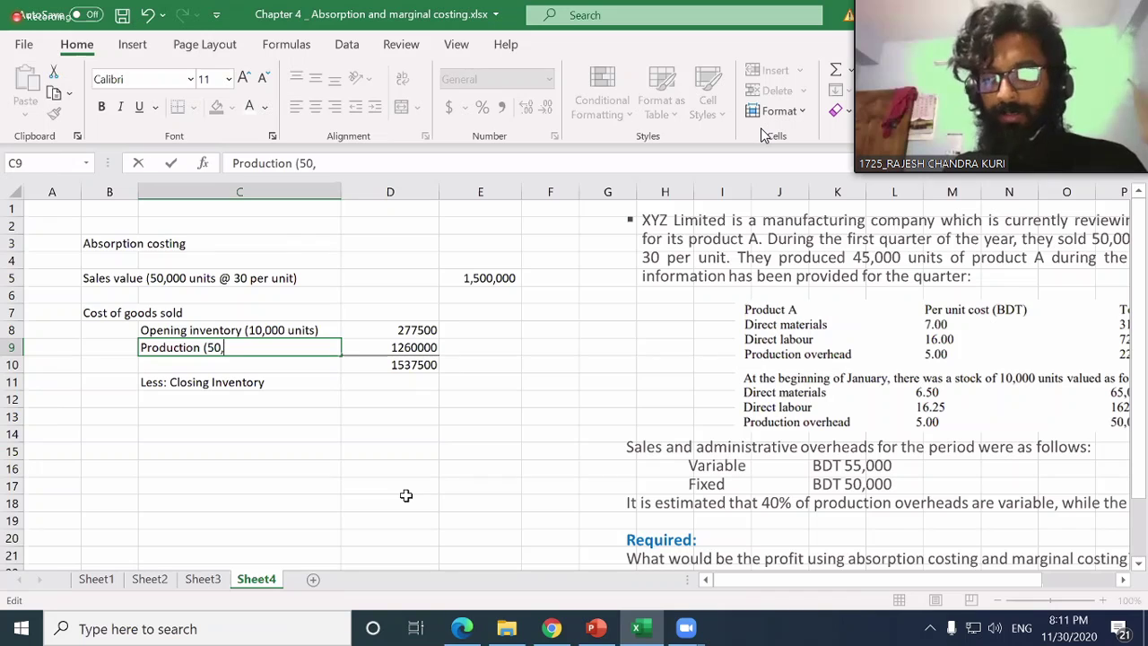
type("000")
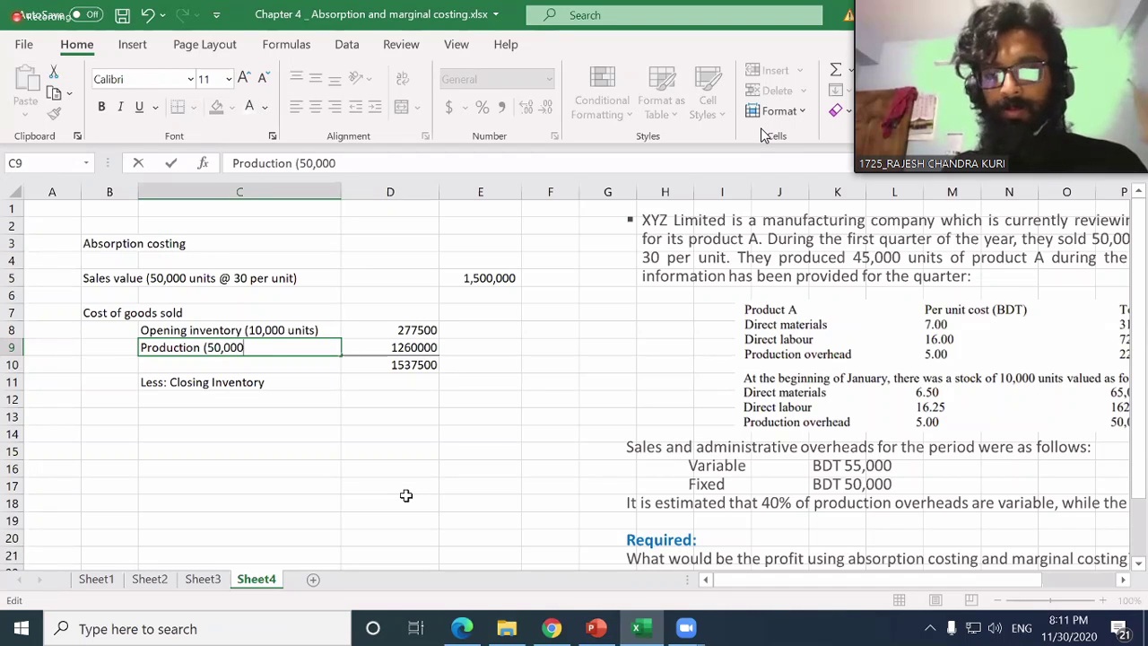
type(" units)")
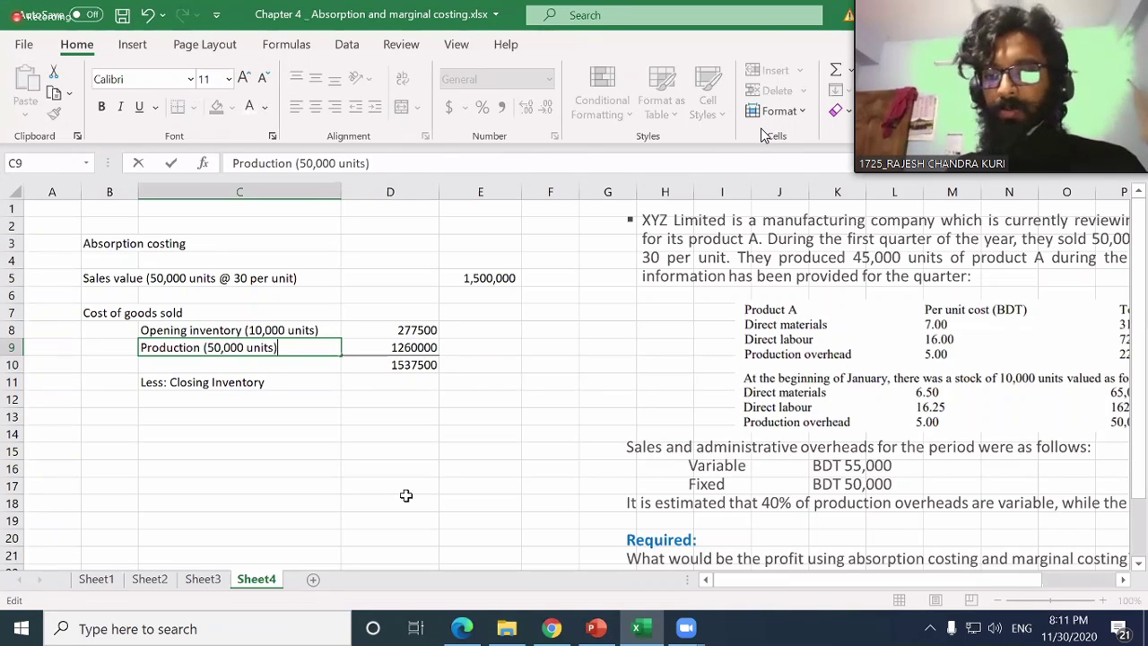
key("Return")
key("Return")
key("Return")
key("Up")
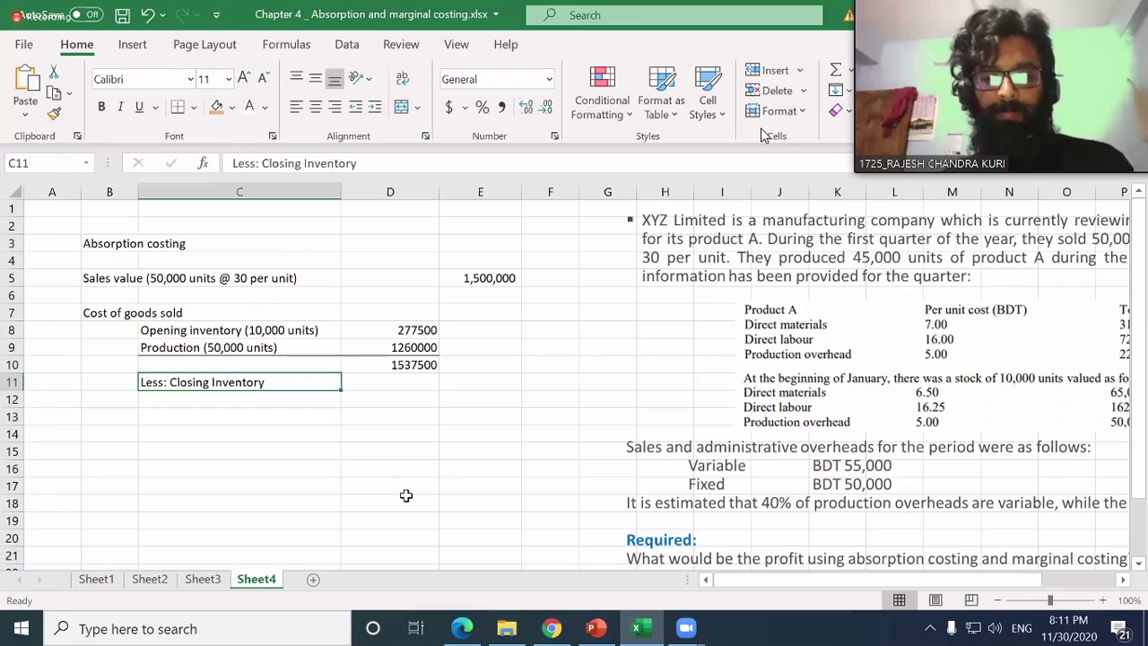
key("F2")
type("(")
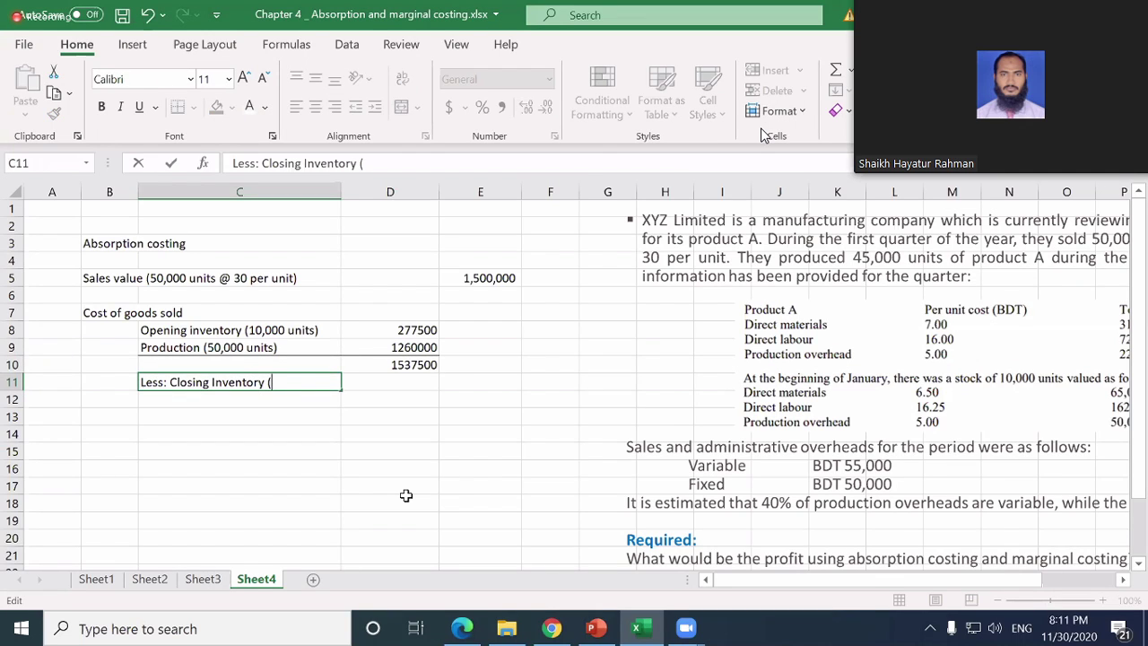
type("15,000")
key("Escape")
- Correct the quantity in the C9 label so it reads "Production (45,000 units)"
key("Up")
key("Up")
key("F2")
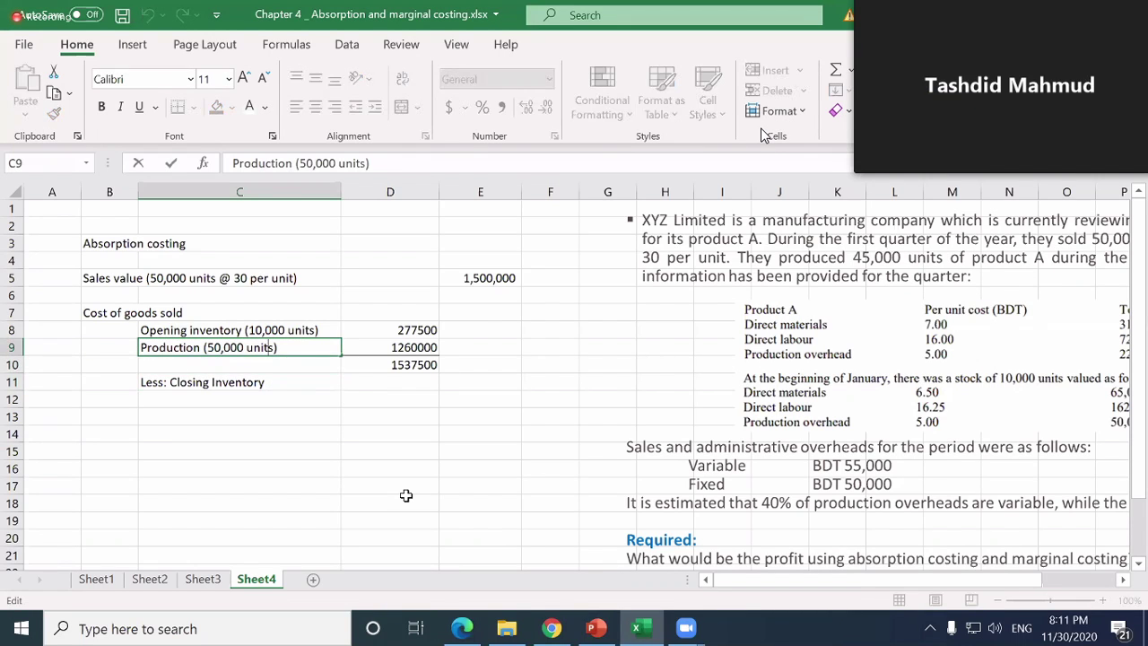
key("Delete")
type("4")
key("Return")
key("Up")
key("F2")
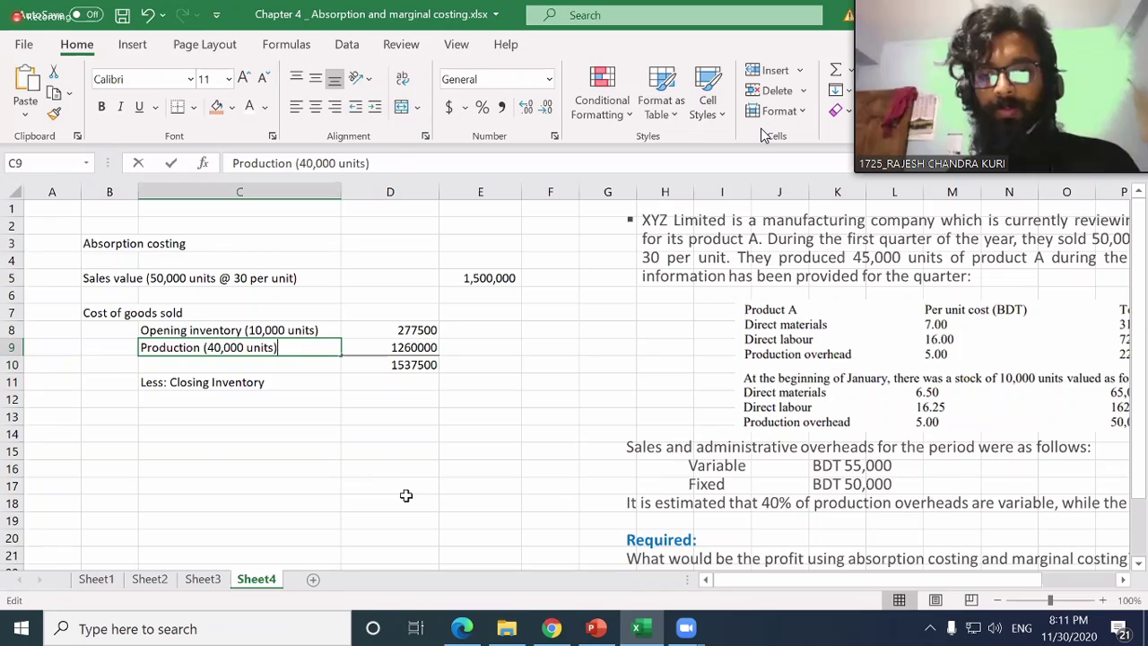
key("Left")
key("Left")
key("Left")
key("Left")
key("Left")
key("Left")
key("Left")
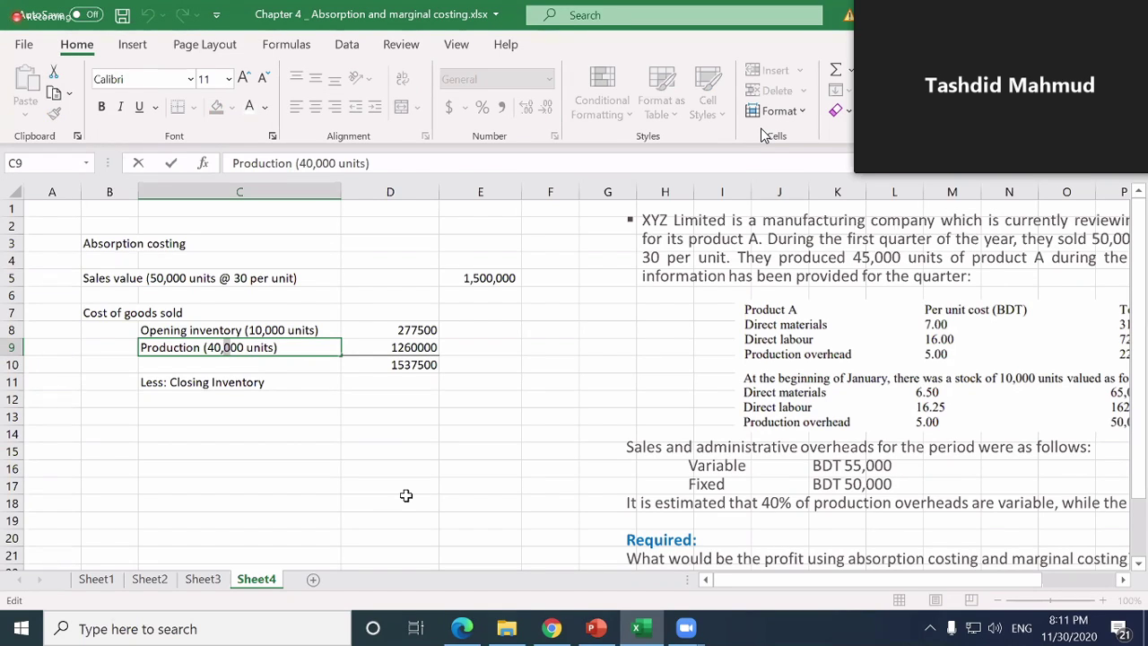
key("BackSpace")
type("5")
key("End")
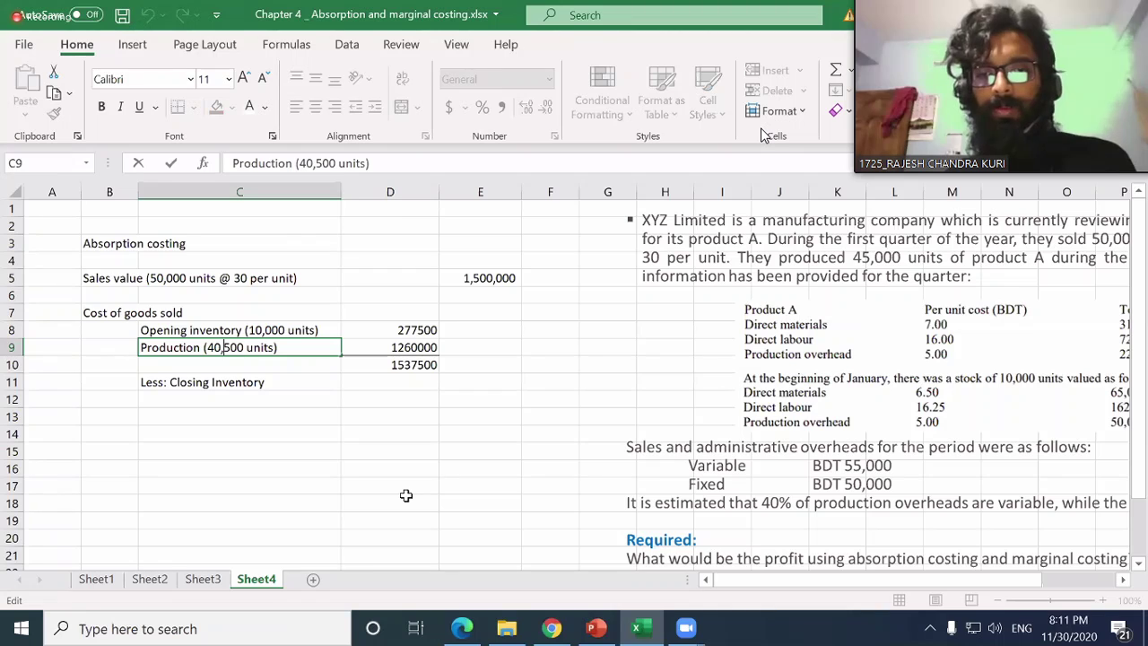
key("BackSpace")
type("5")
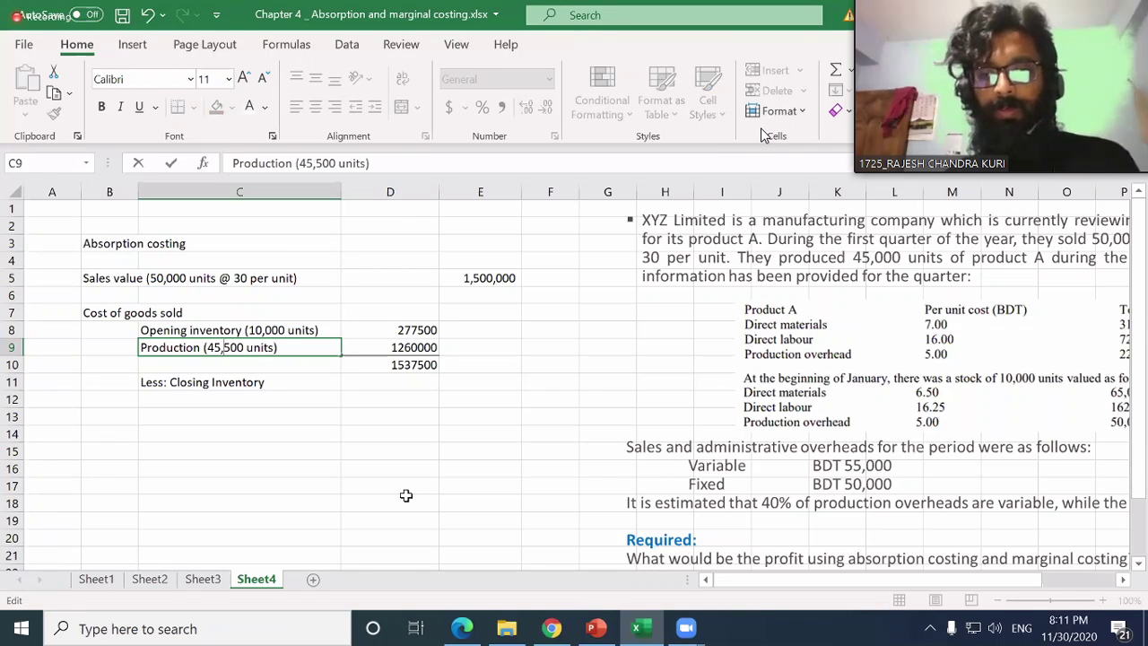
key("Delete")
type("0")
key("Return")
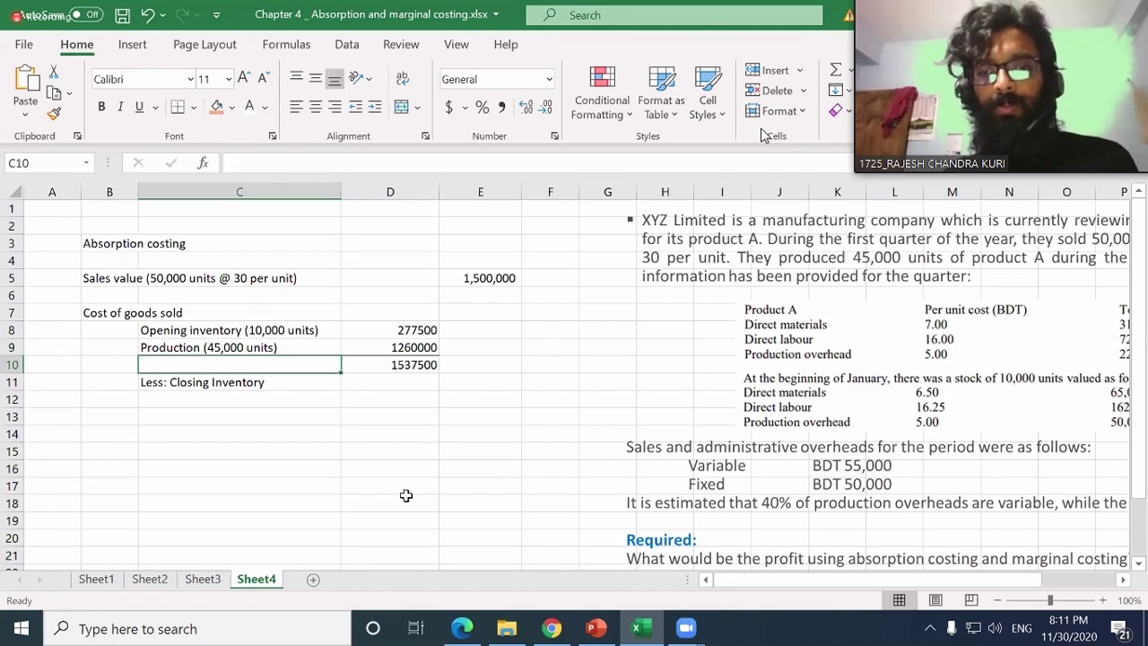
- Extend the label in C11 to read "Less: Closing Inventory (5,000 units)"
key("Up")
key("Up")
key("shift+Down")
key("Down")
key("Down")
key("Down")
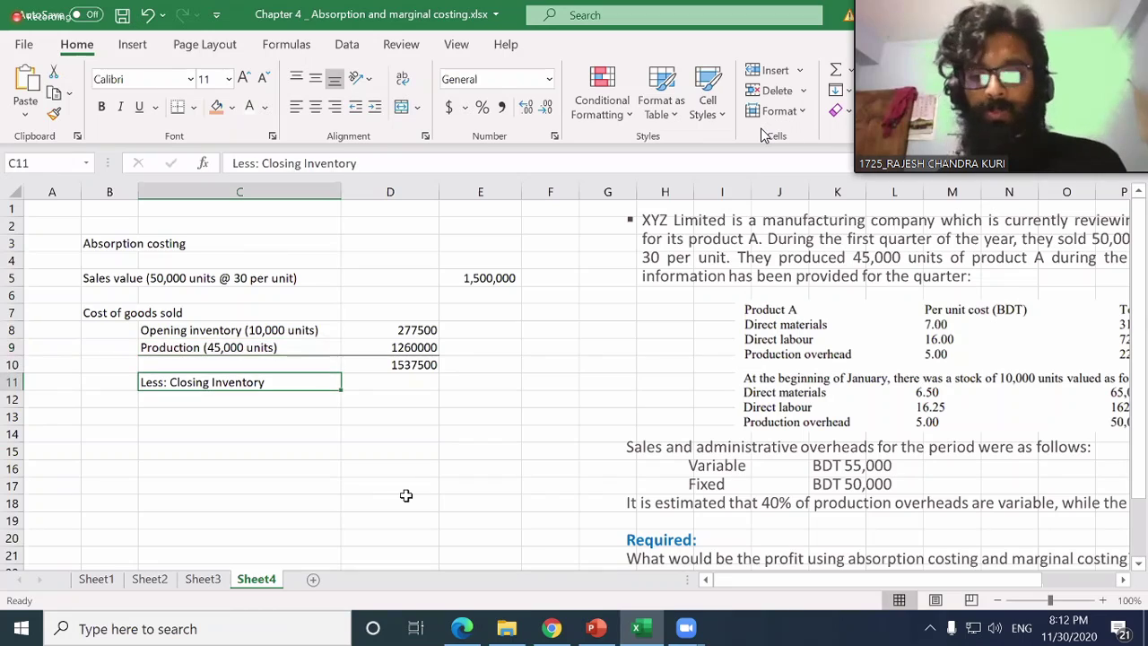
key("F2")
type("(")
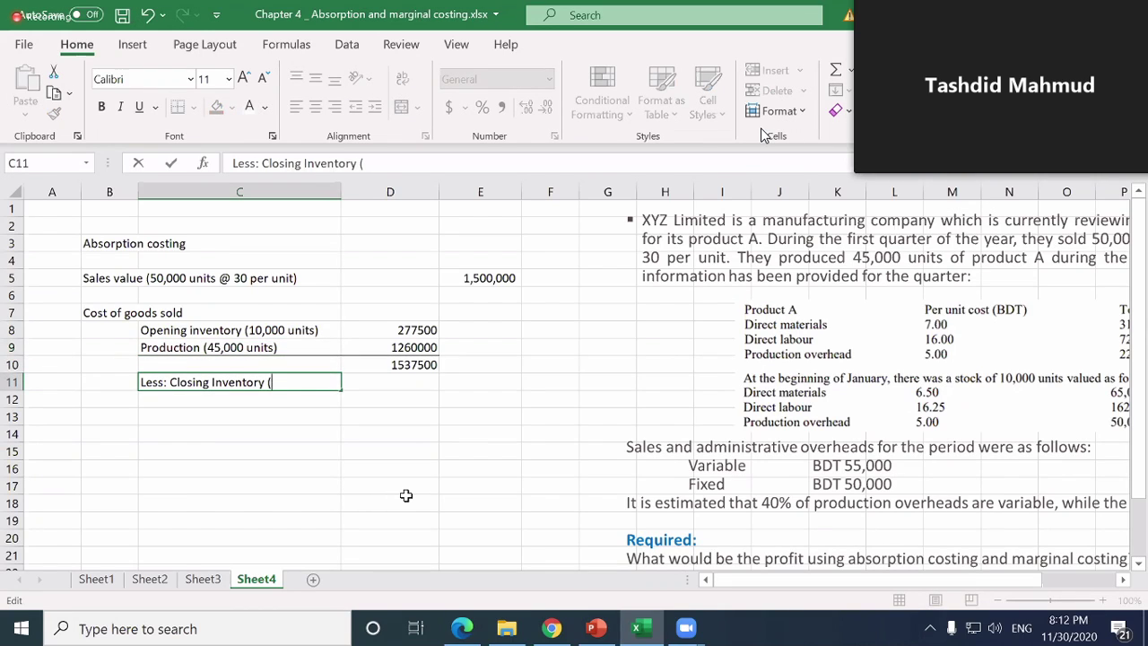
type("5,000 units)")
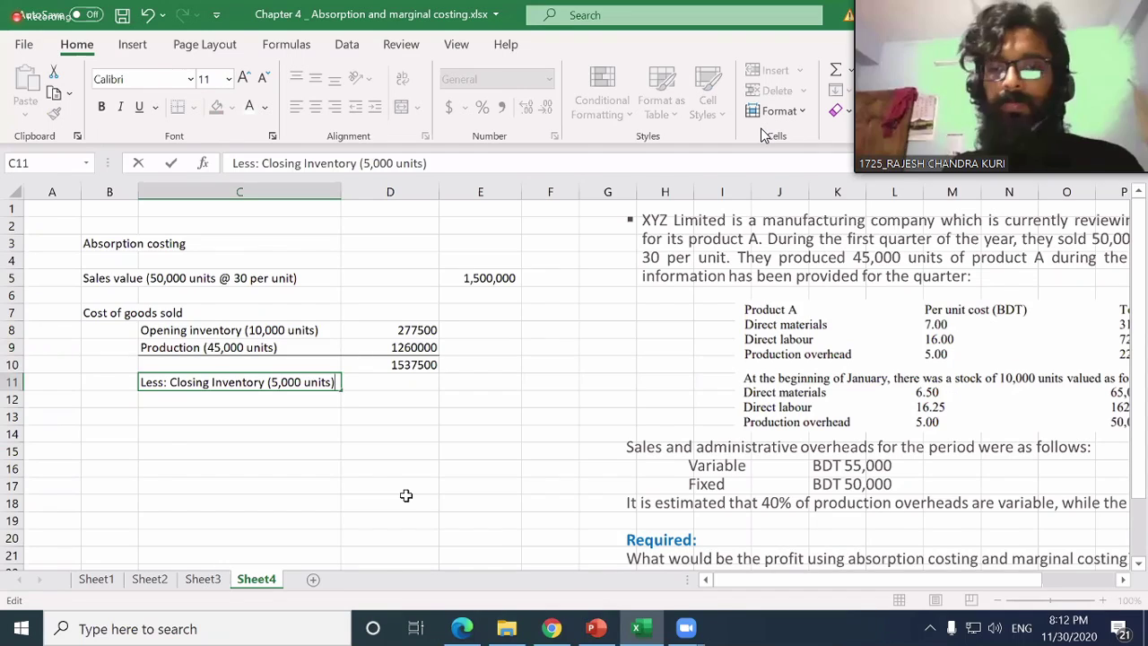
key("Return")
- Enter the formula =D9/45000*5000 in D11 for the closing inventory value and reopen it for editing
key("Up")
key("Right")
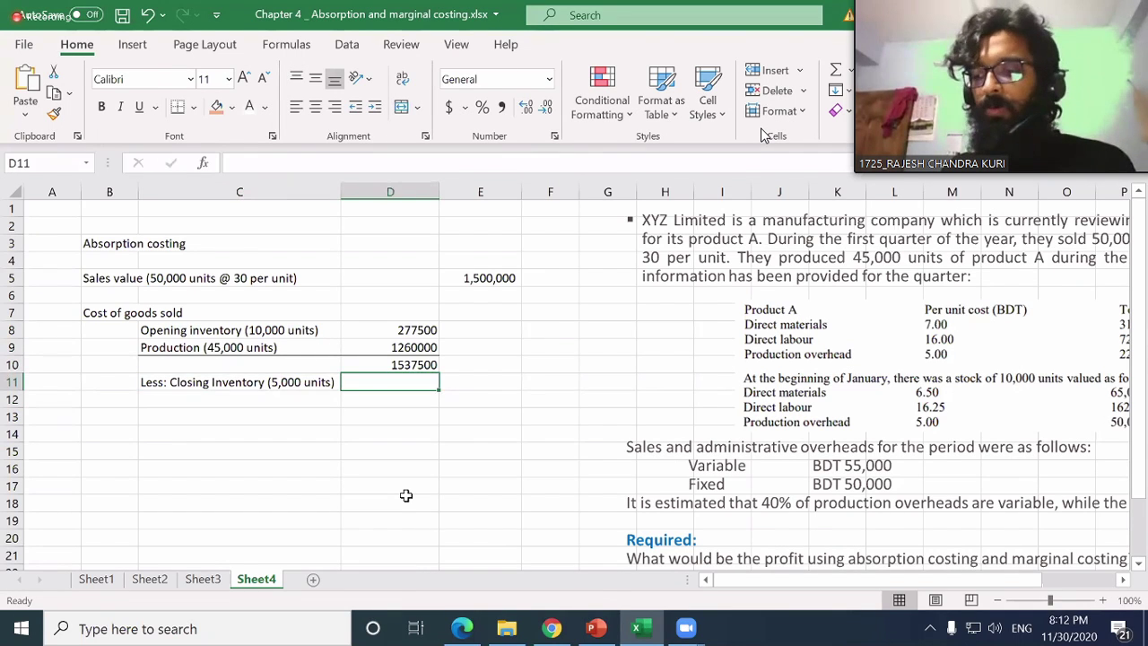
type("=")
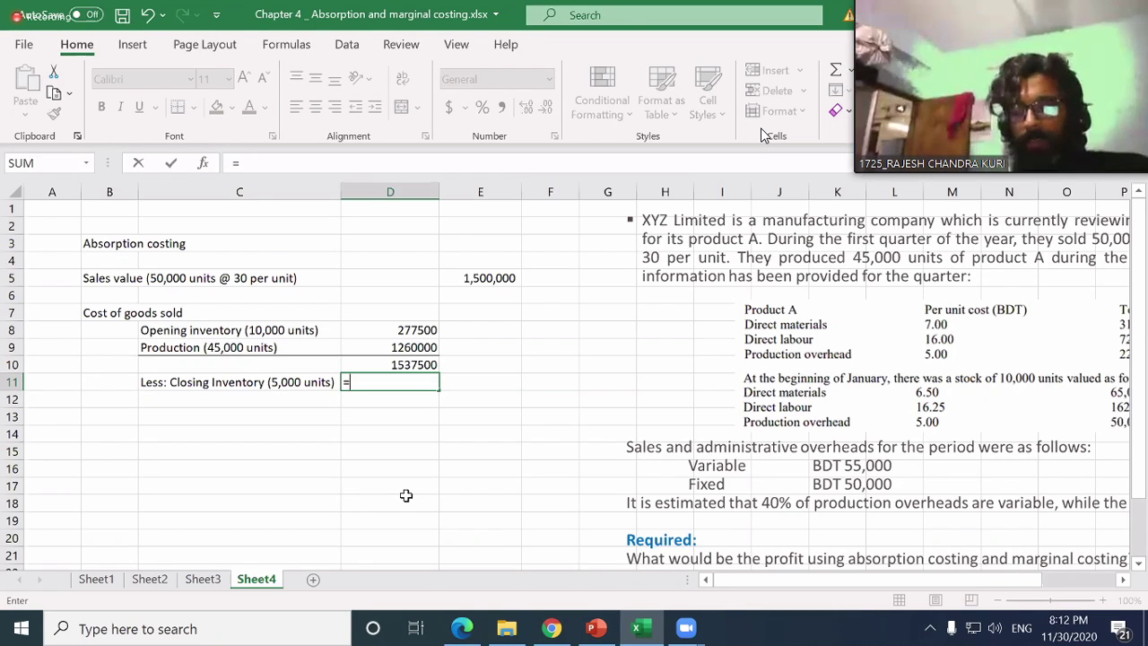
type("8")
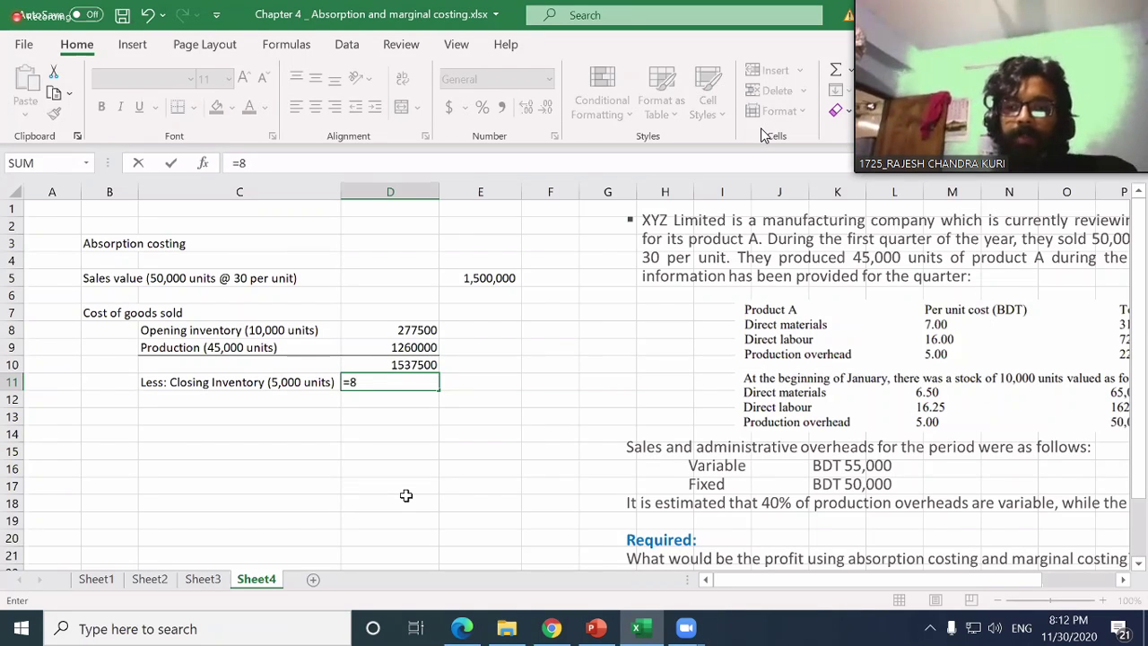
key("BackSpace")
key("Up")
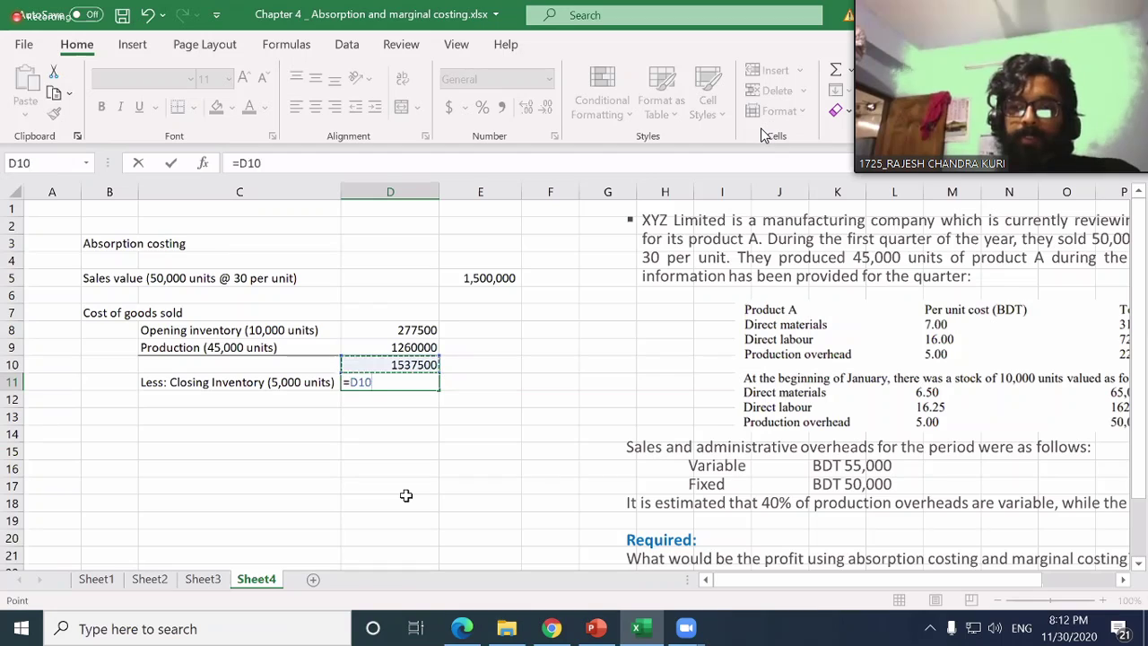
key("Up")
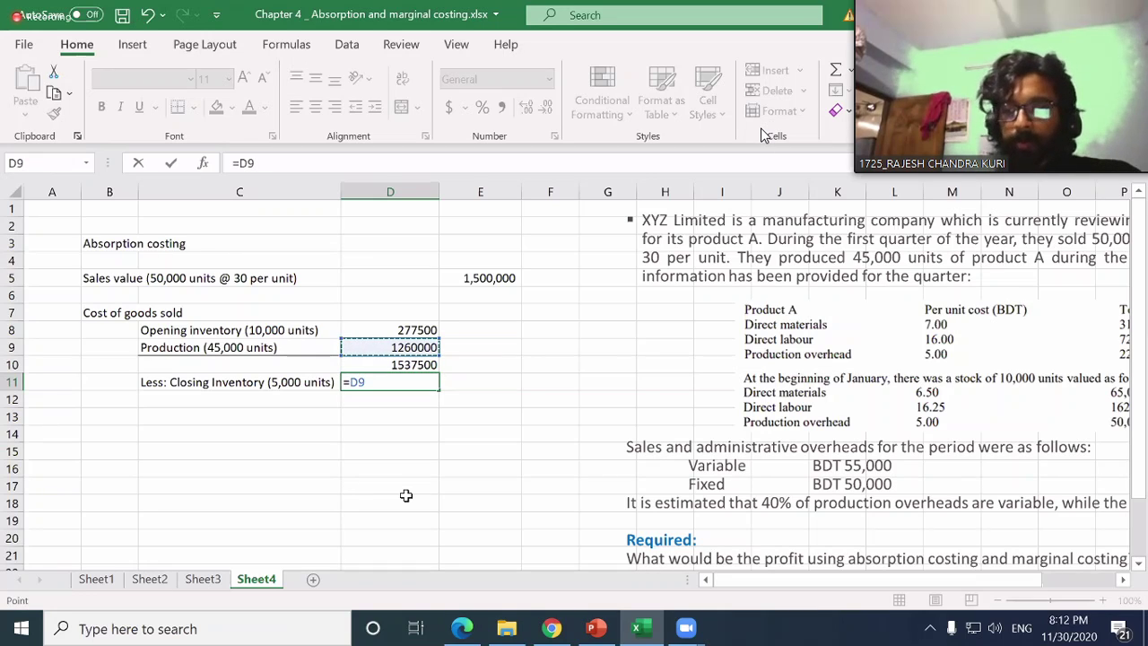
type("/4")
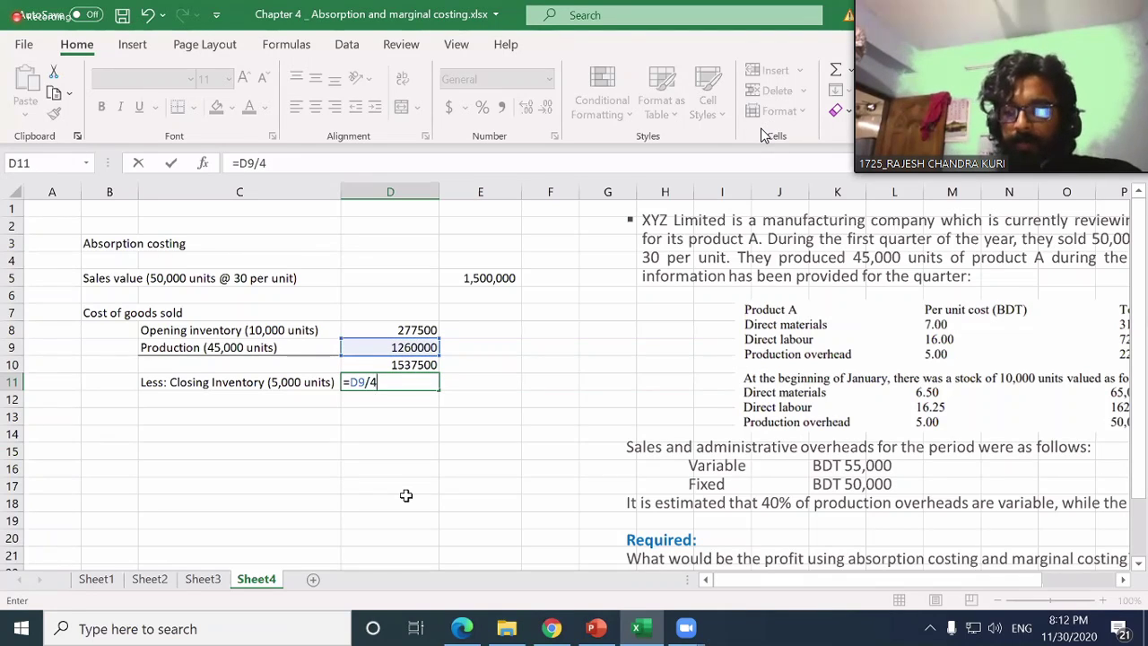
type("5000")
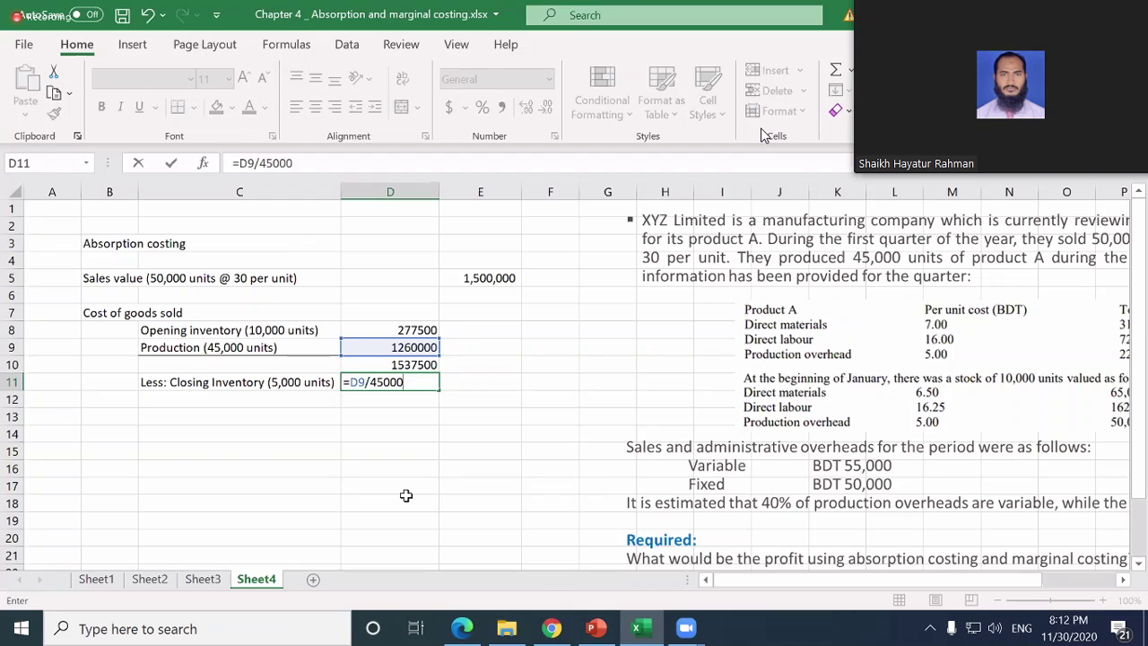
type("*5000")
key("ctrl+Return")
key("F2")
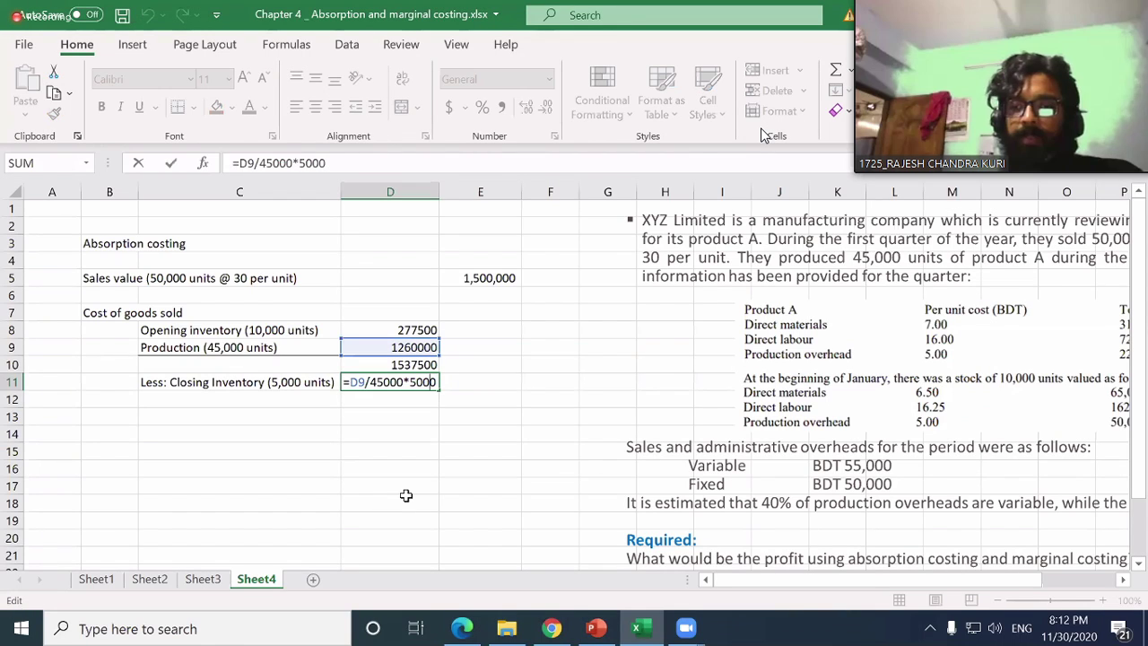
- Make the closing inventory value in D11 negative by changing its formula to =-D9/45000*5000
key("Home")
key("Right")
type("-")
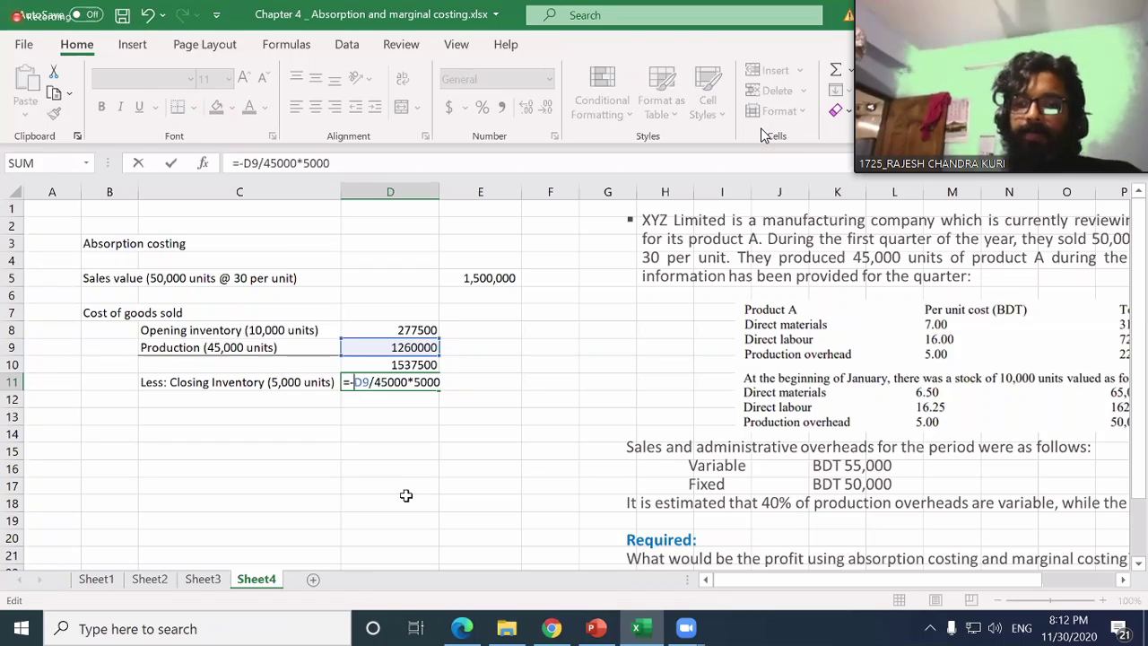
key("ctrl+Return")
- Format the cost of goods sold figures in D8:D13 with thousands separators and no decimals
key("Up")
key("Up")
key("Up")
key("shift+Down")
key("shift+Down")
key("shift+Down")
key("shift+Down")
key("shift+Down")
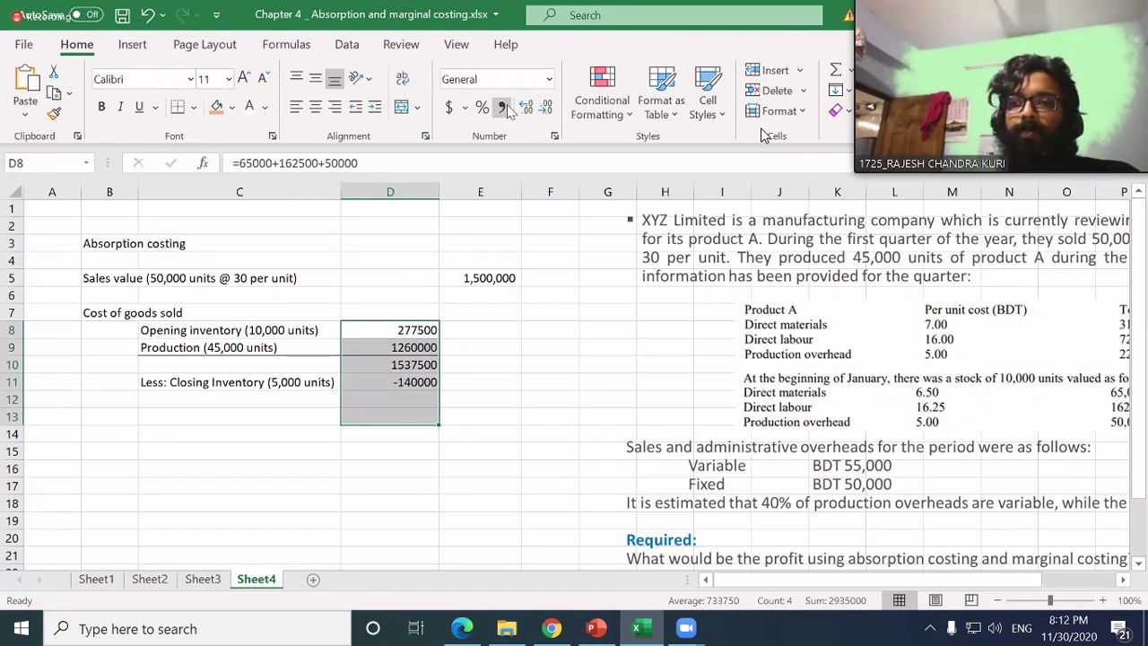
left_click(545, 108)
- Add a bottom border under the closing inventory label and value in C11:D11
left_click(203, 388)
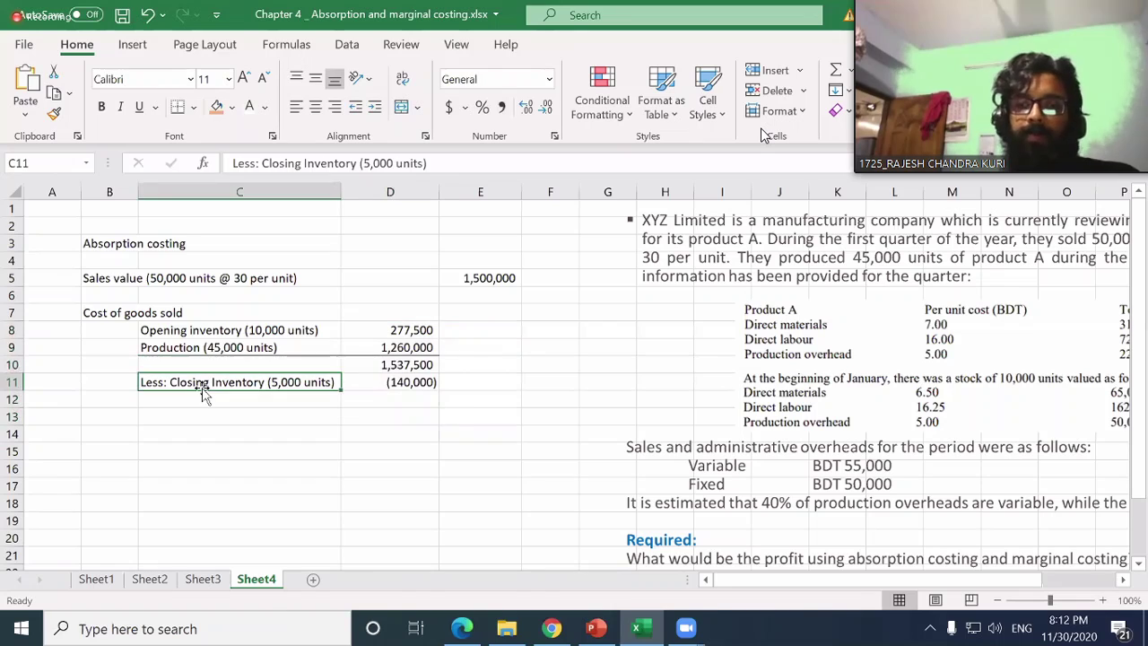
key("shift+Right")
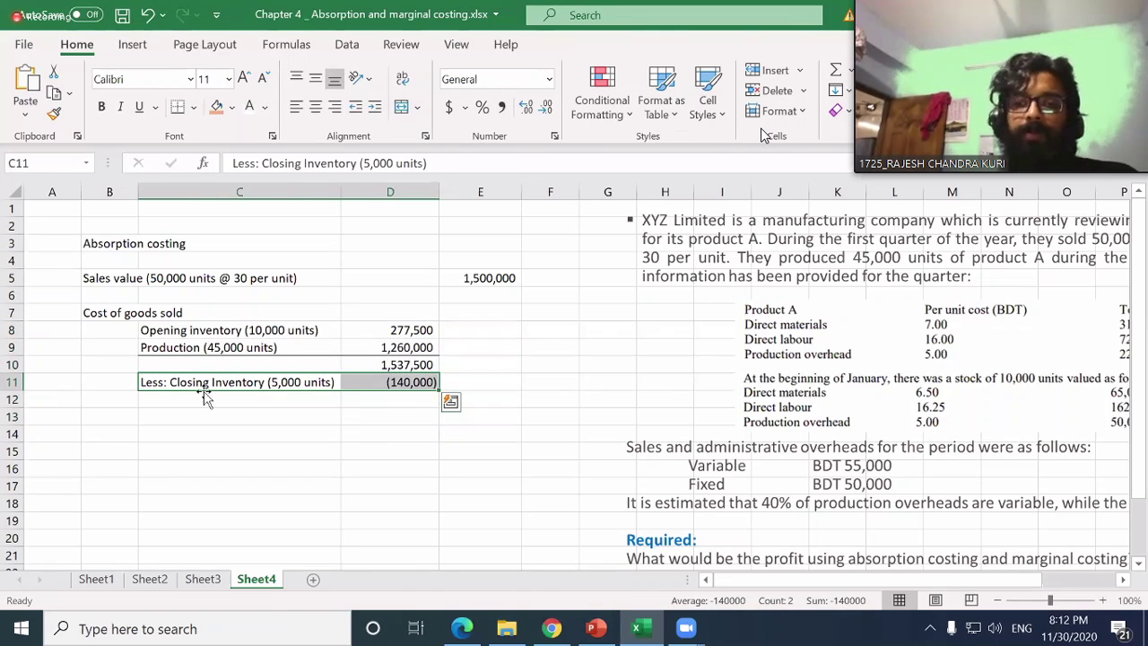
left_click(204, 214)
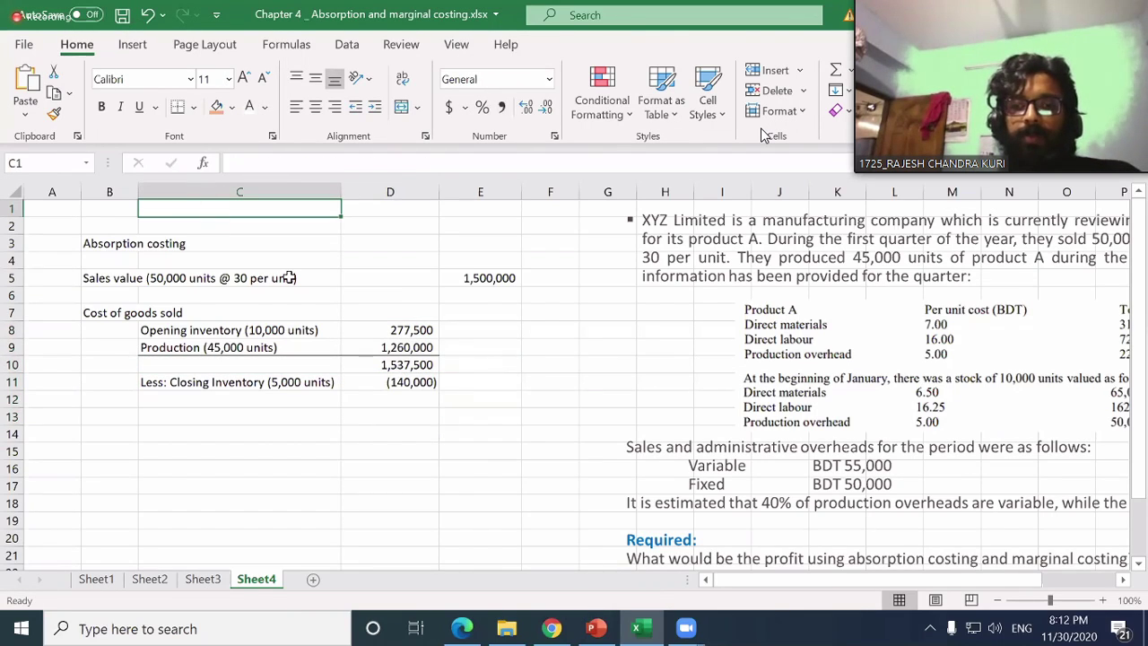
left_click(249, 384)
key("shift+Right")
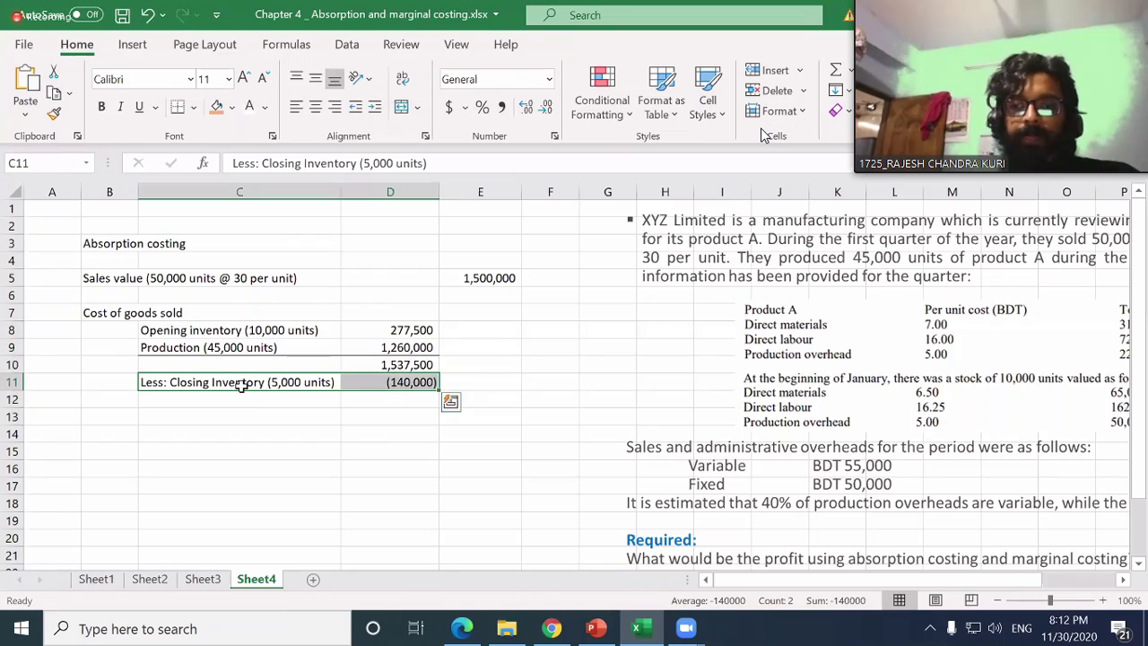
left_click(472, 402)
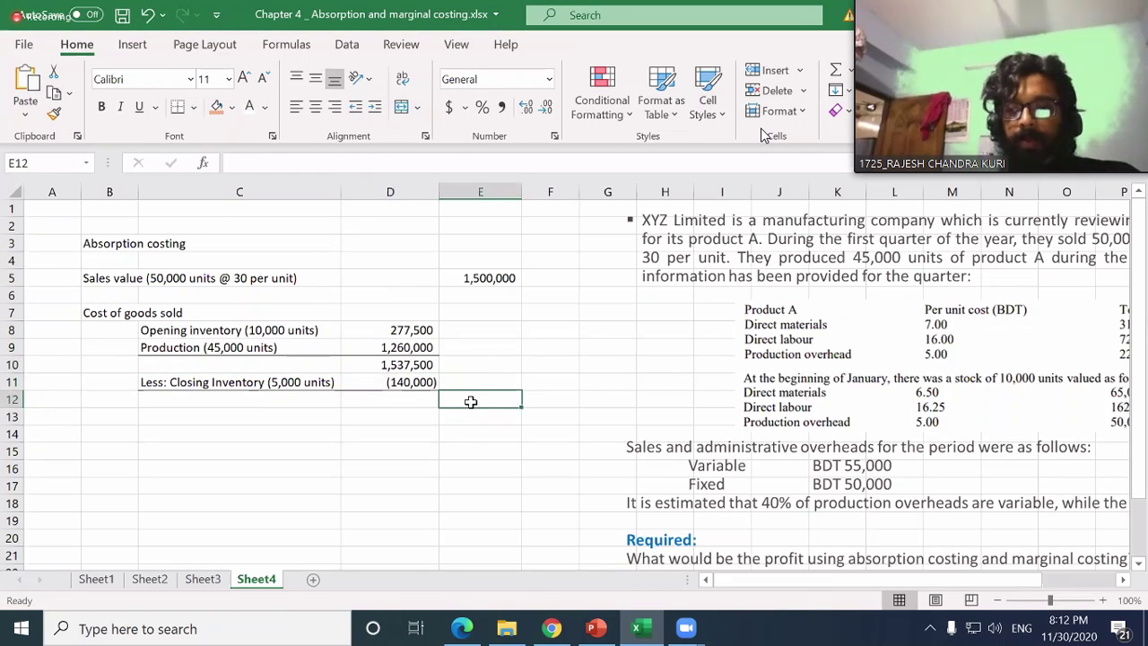
- Enter the formula =D10+D11 in E12 to total the cost of goods sold
type("=")
key("Left")
key("Up")
key("Up")
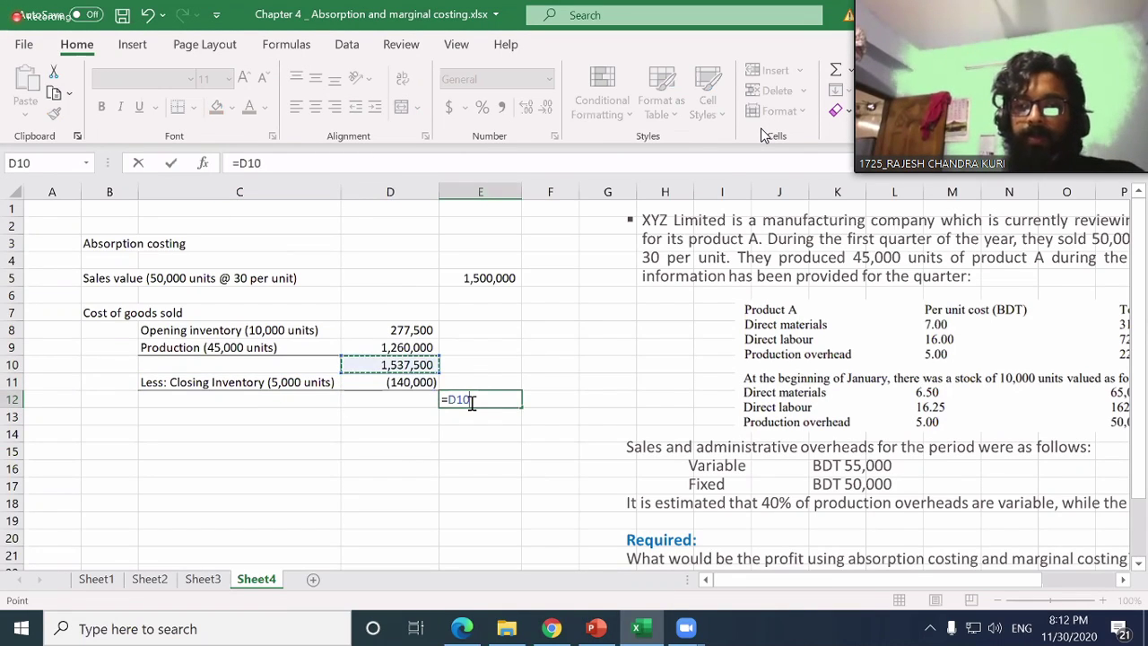
type("+")
key("Left")
key("Up")
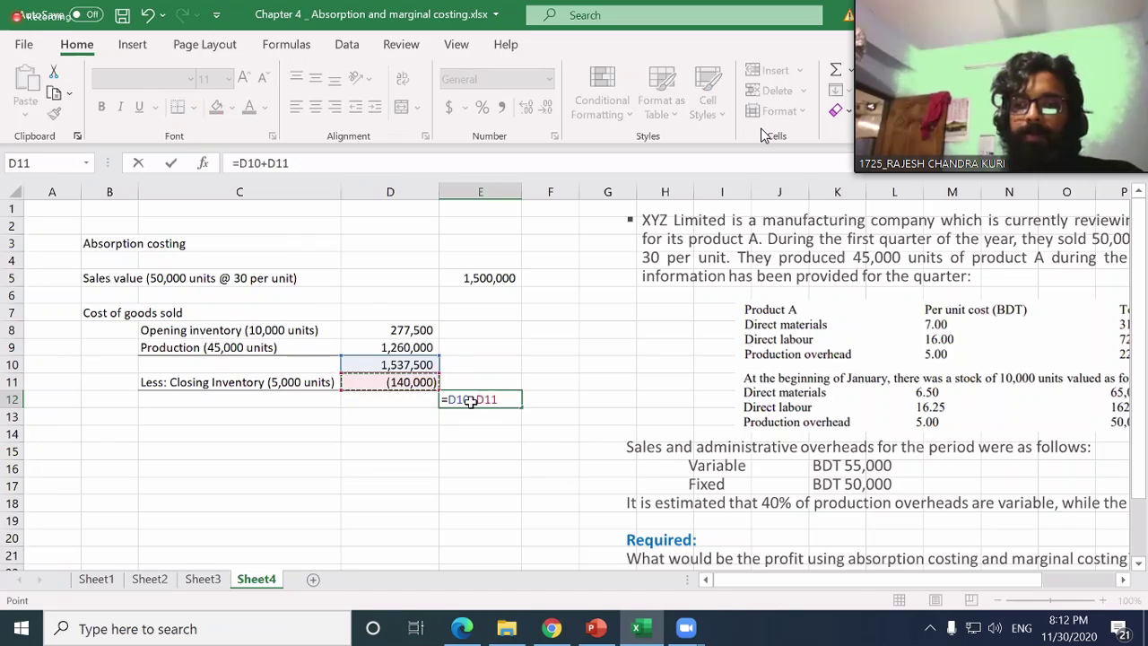
key("Return")
left_click(472, 401)
right_click(478, 433)
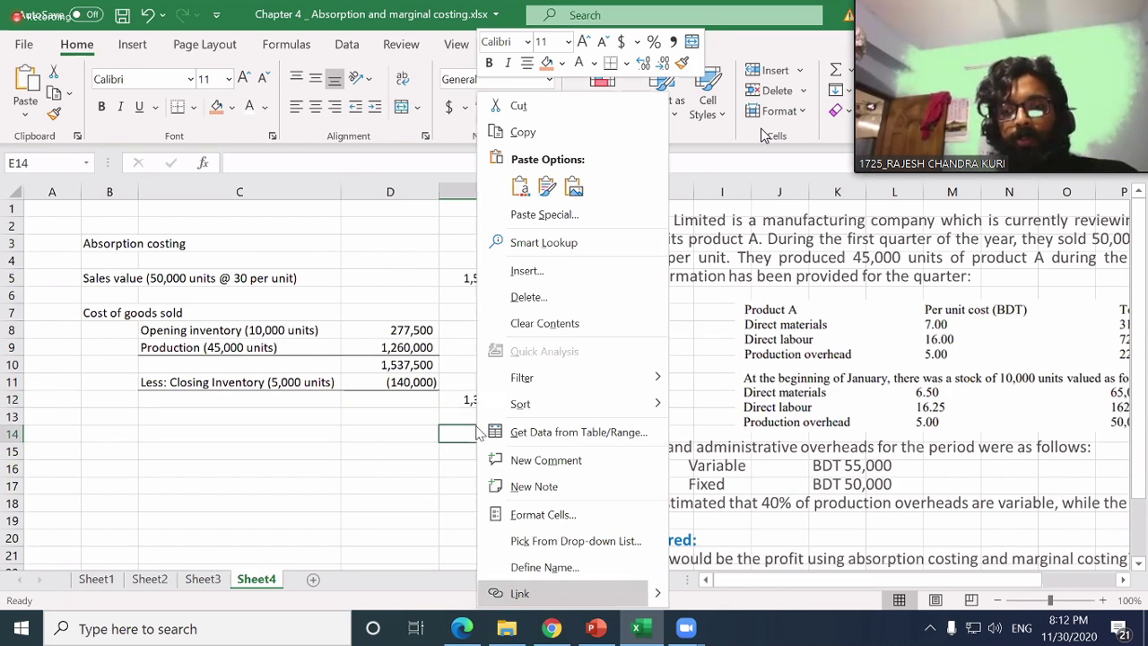
key("Escape")
- Turn the cost of goods sold total in E12 negative by changing its formula to =-(D10+D11)
key("Up")
key("Up")
key("F2")
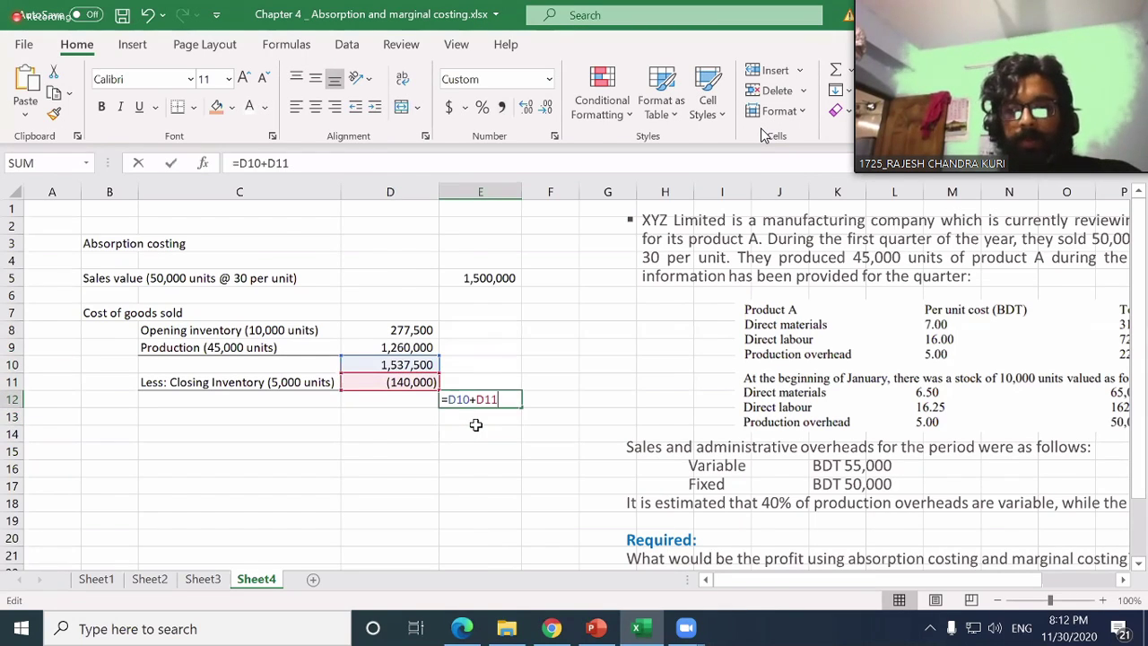
key("Left")
key("Left")
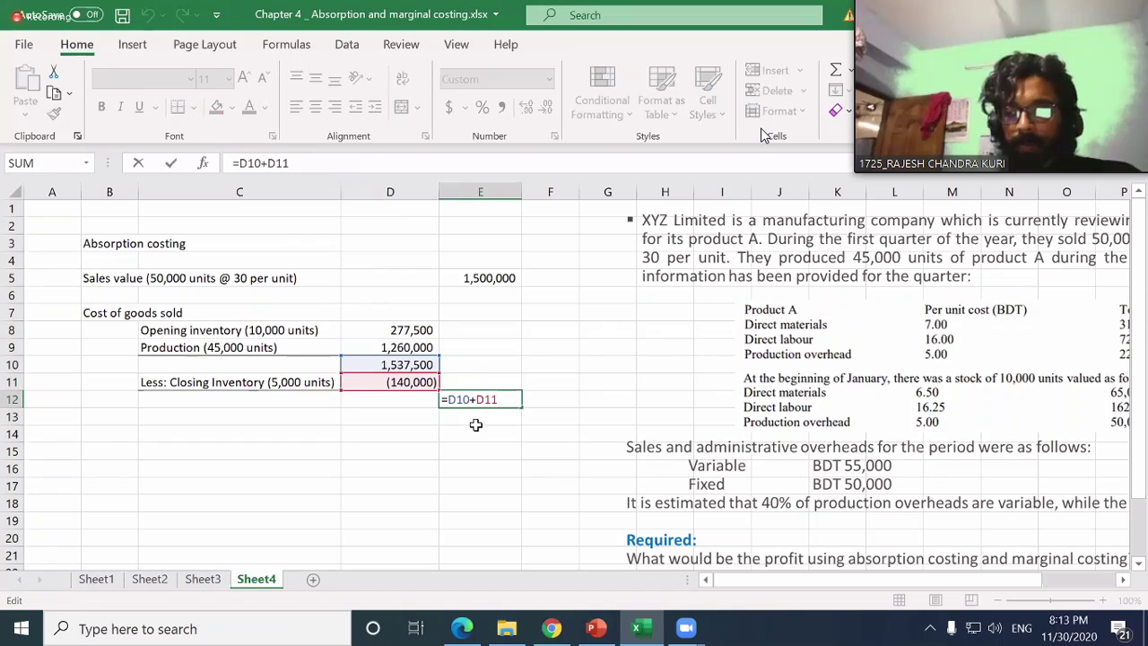
type("-")
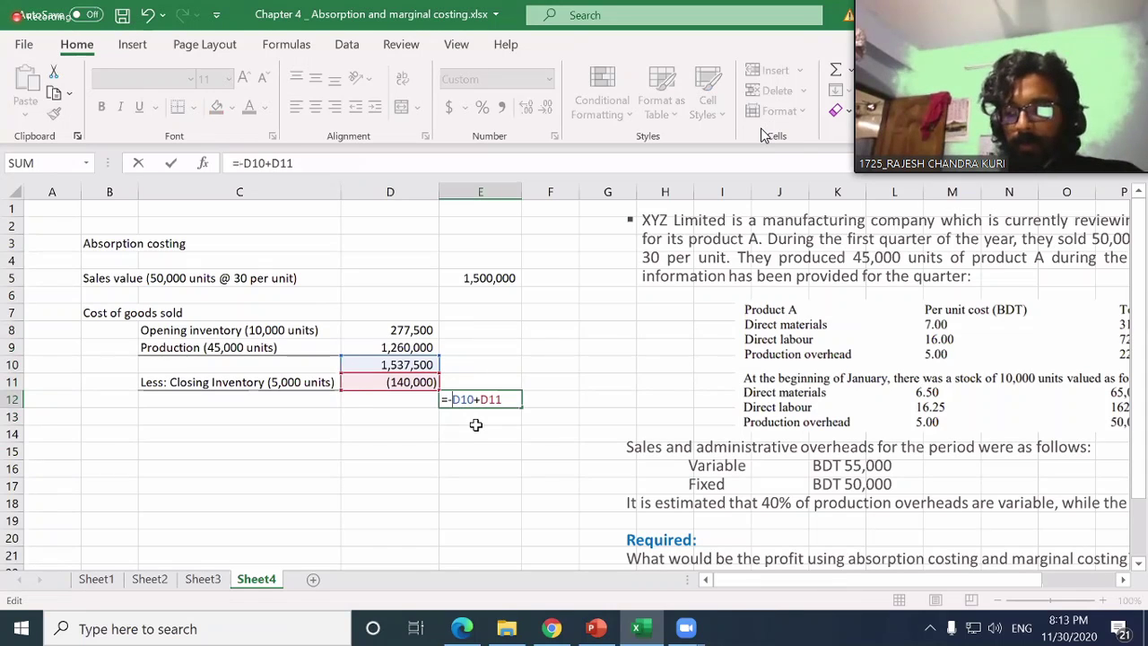
type("(")
key("Right")
key("Right")
key("Right")
key("Right")
key("Right")
key("Right")
key("Right")
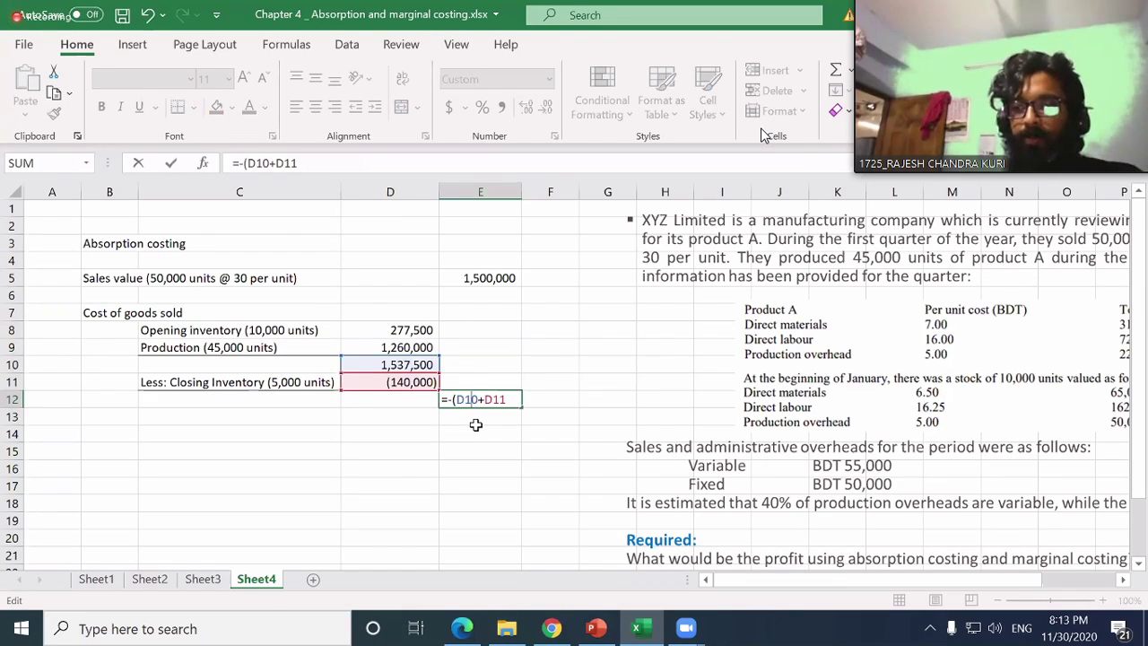
type(")")
left_click(476, 427)
- Enter the label "Gross profit" in C14
key("Left")
key("Left")
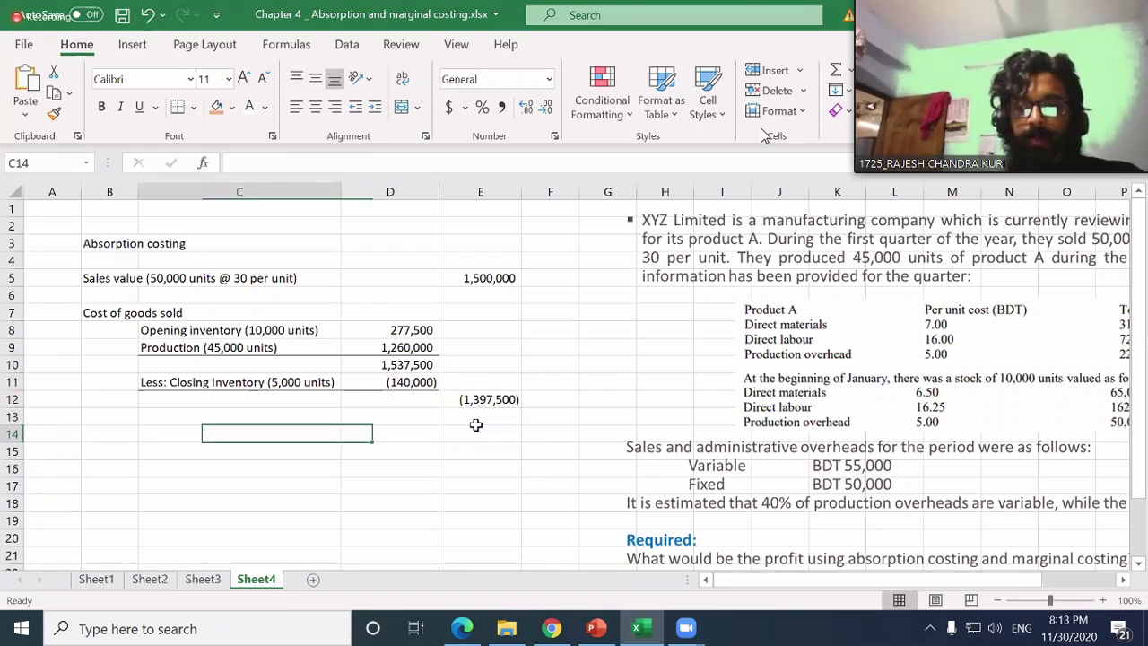
key("Left")
key("Right")
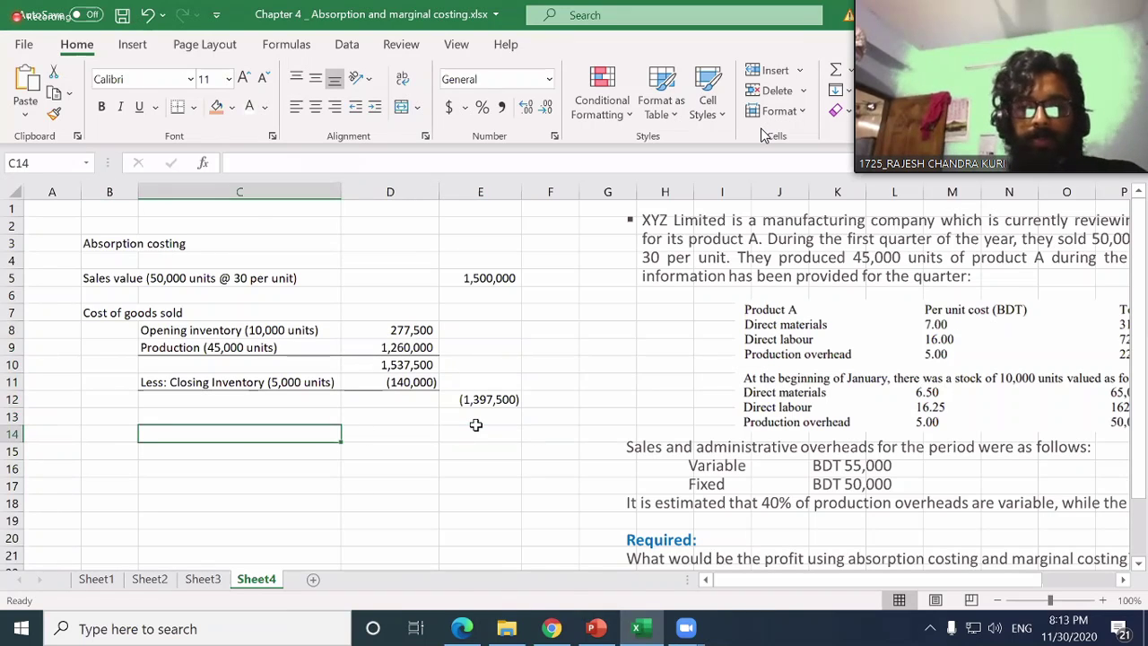
type("Gross profi")
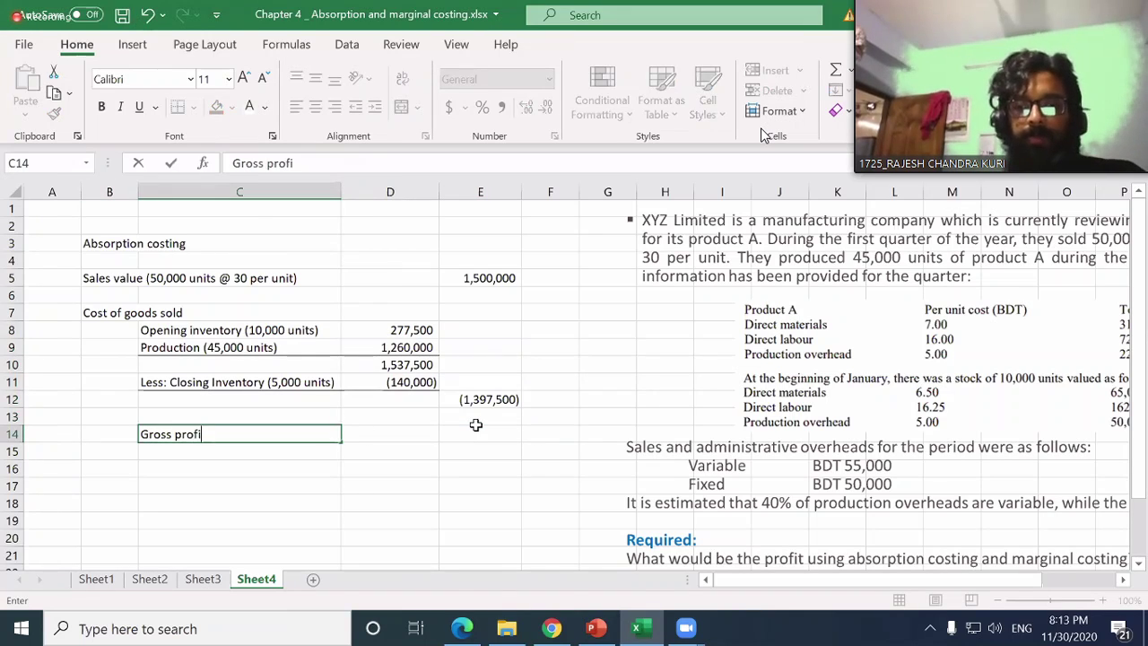
type("t")
left_click(476, 427)
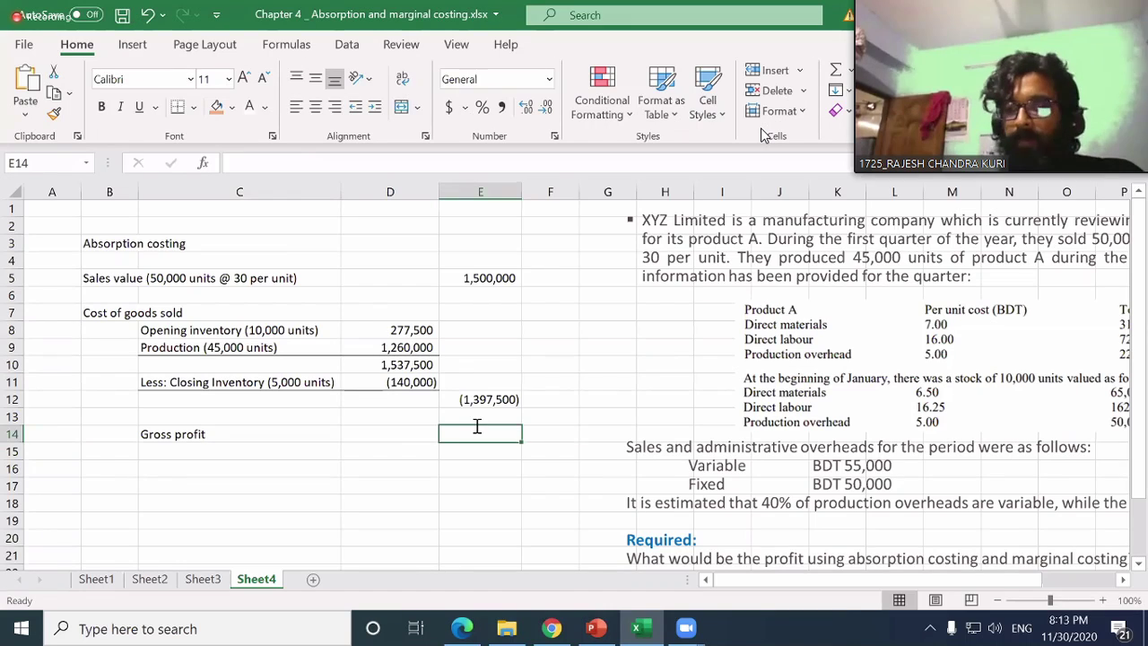
- Calculate gross profit in E14 by adding the sales value in E5 and the negative cost of goods sold in E12
type("=")
key("Up")
key("Up")
key("Up")
key("Up")
key("Up")
key("Up")
key("Up")
key("Up")
key("Up")
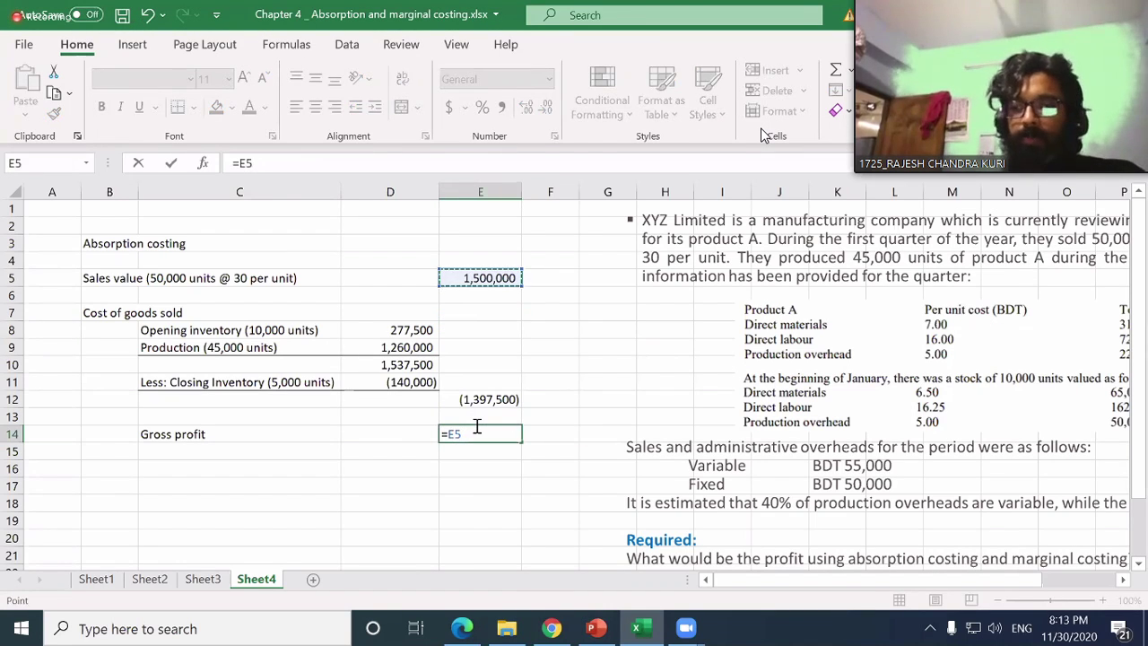
type("-")
key("Up")
key("Up")
key("Return")
- Add a bottom border across B13:E13, directly above the gross profit row
key("Left")
key("Left")
key("Up")
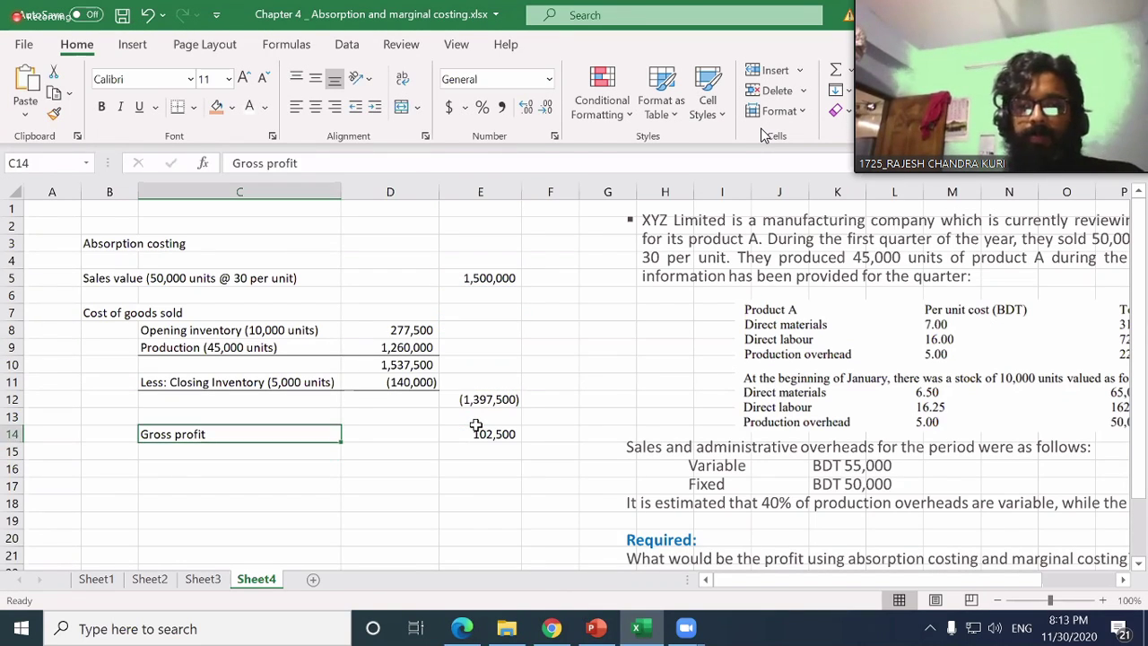
key("Up")
key("Left")
key("shift+Right")
key("shift+Right")
key("shift+Right")
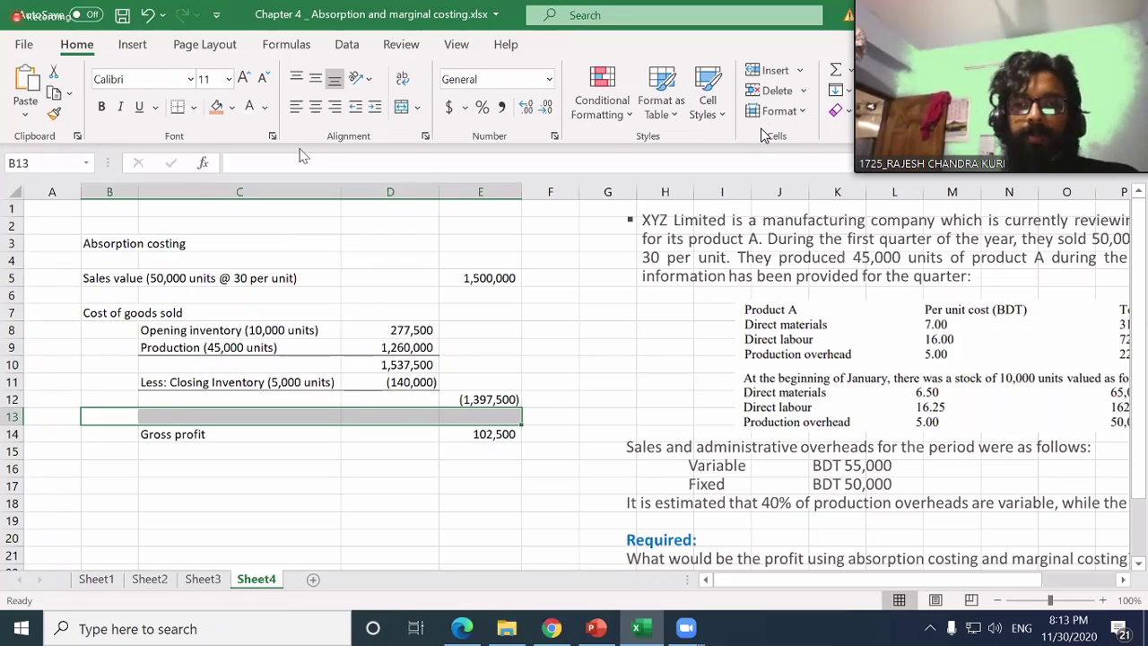
left_click(178, 107)
left_click_drag(239, 312, 239, 330)
left_click(225, 473)
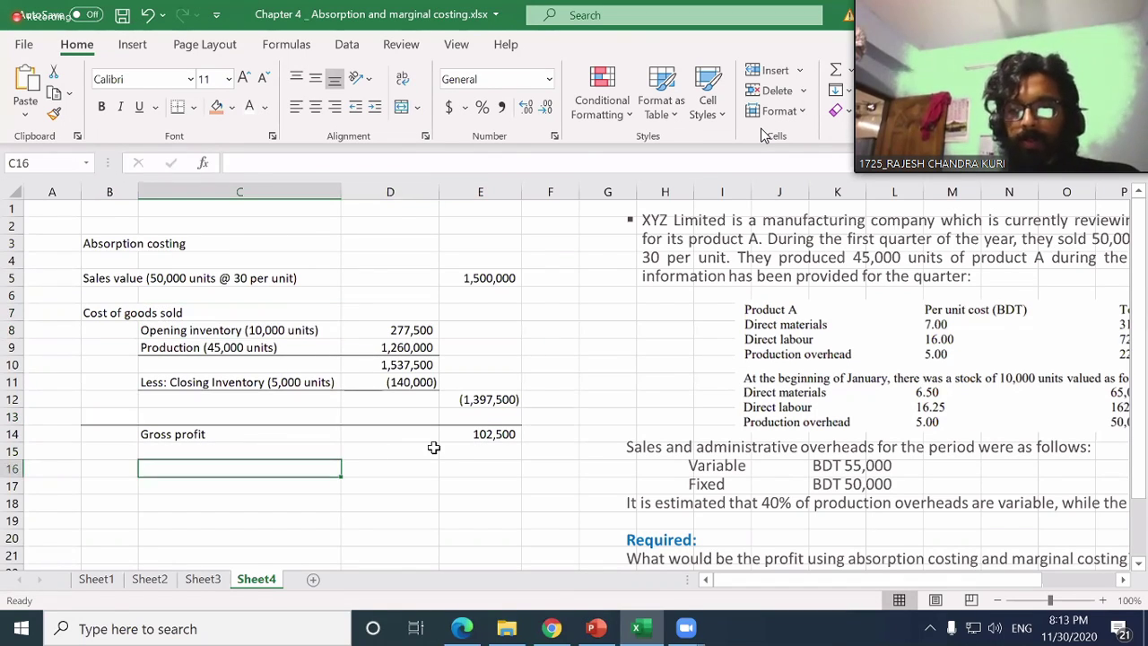
- Examine the question text for the sales and administrative overheads and the split of production overheads
left_click(437, 450)
key("Right")
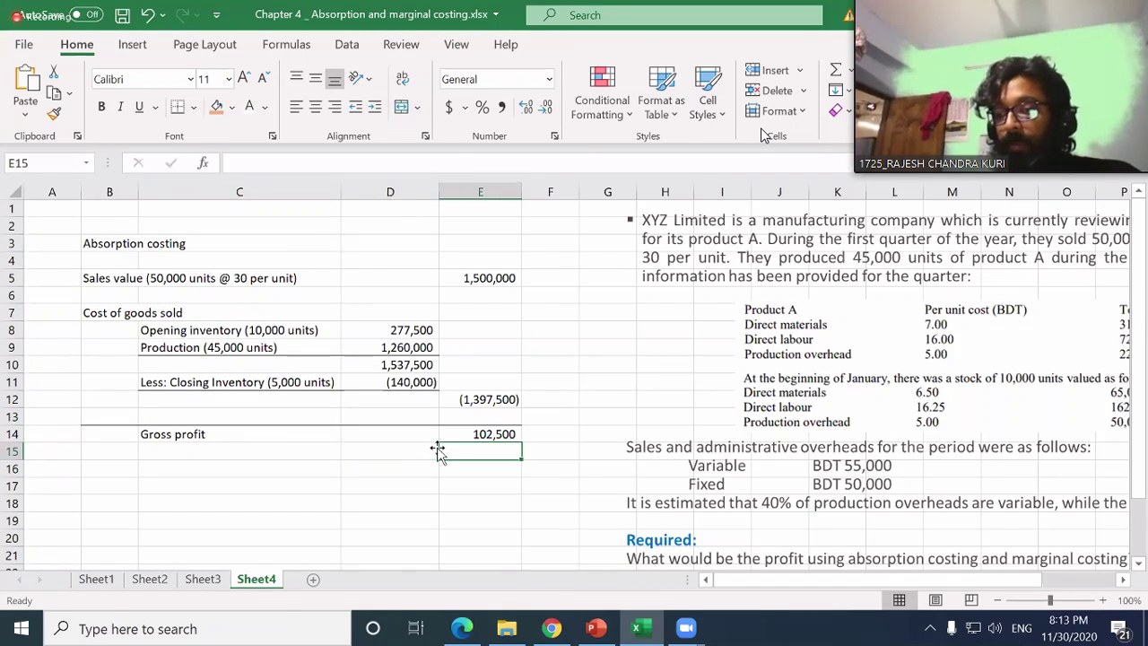
key("Right")
key("Right")
key("Right")
key("Right")
key("Right")
key("Right")
key("Right")
key("Right")
key("Right")
key("Right")
key("Right")
key("Right")
key("Right")
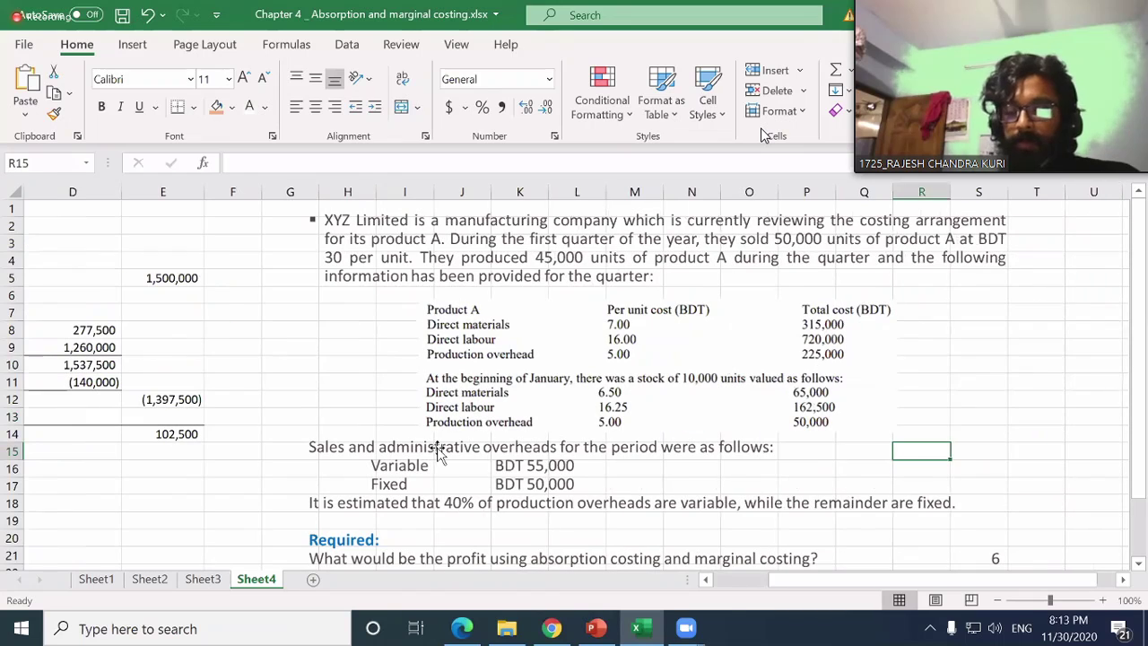
key("Down")
key("Down")
key("Down")
key("Down")
key("Down")
key("Down")
key("Down")
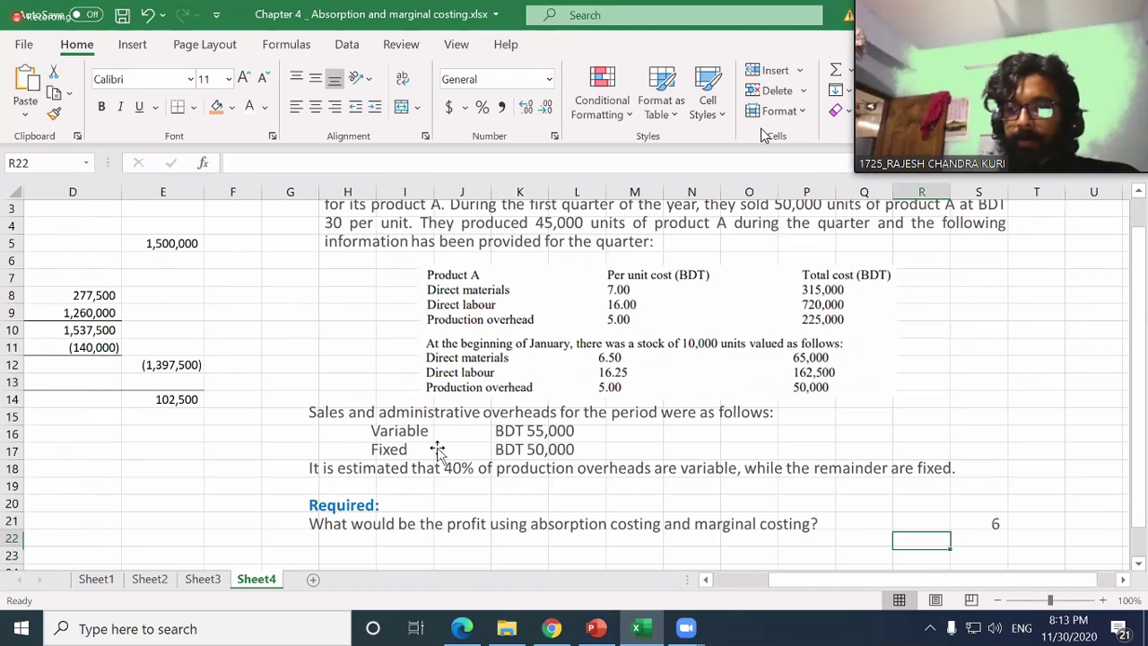
key("Up")
key("Up")
key("Up")
key("Up")
key("Up")
key("Up")
key("Up")
key("Up")
key("Down")
key("Down")
key("Down")
key("Down")
key("Down")
key("Down")
key("Down")
key("Down")
key("Down")
key("Down")
key("Left")
key("Left")
key("Left")
key("Left")
key("Left")
key("Left")
key("Left")
key("Left")
key("Left")
key("Left")
key("Left")
key("Left")
key("Left")
key("Left")
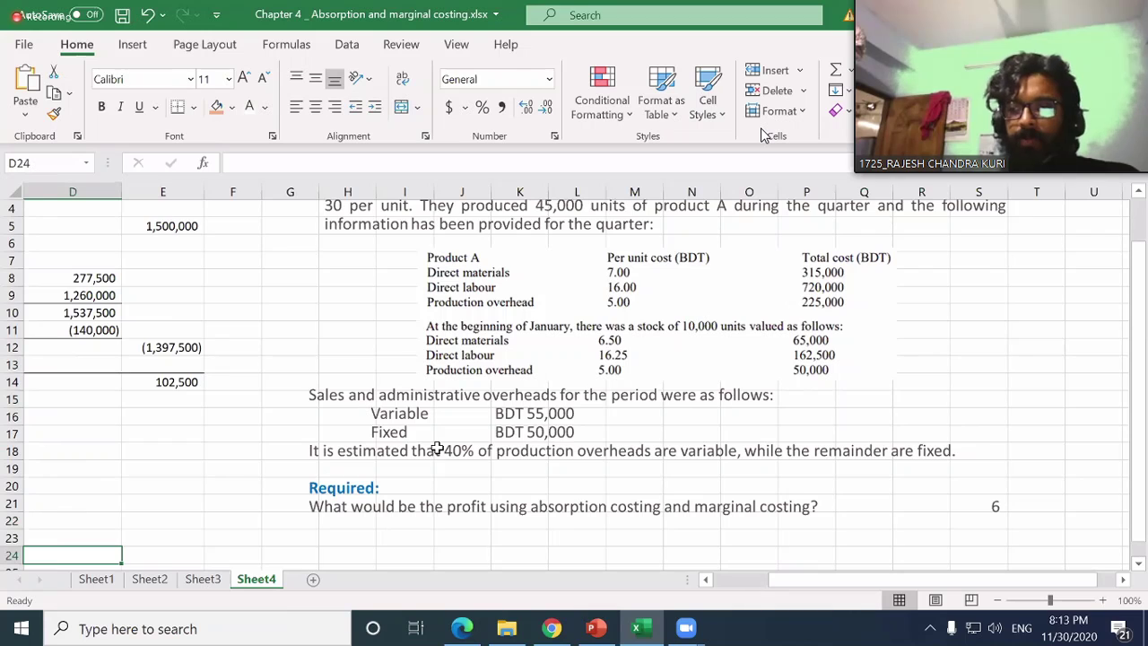
key("Left")
key("Left")
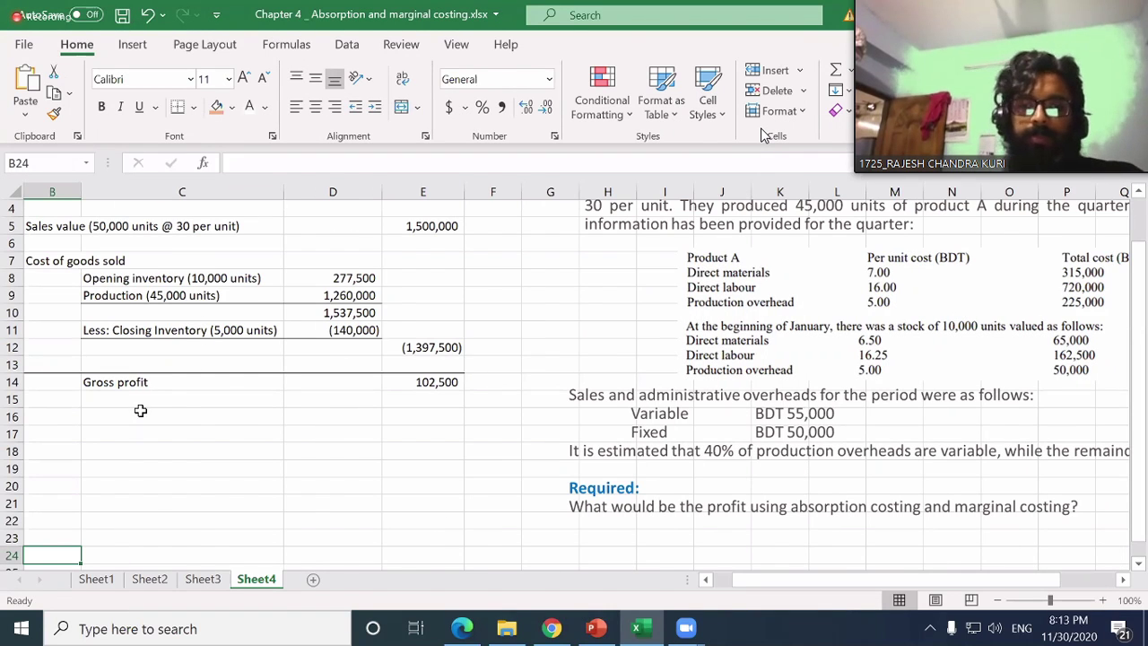
- Enter the label "Less: Sales and admin" in B16
left_click(141, 413)
key("Left")
key("Left")
key("Right")
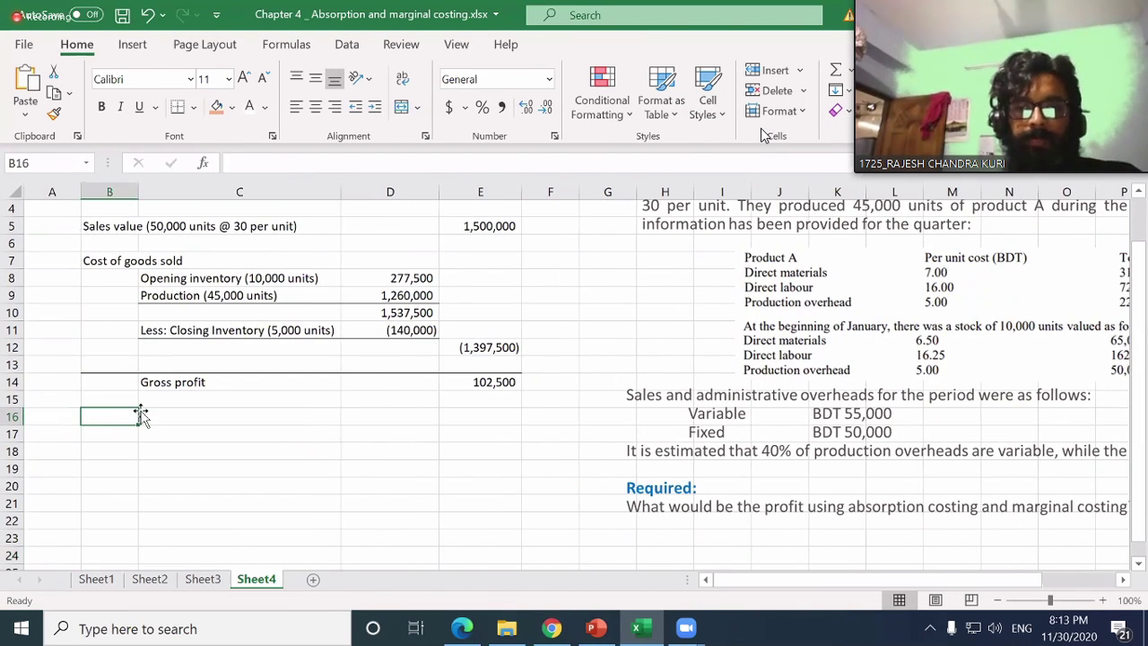
type("Less:")
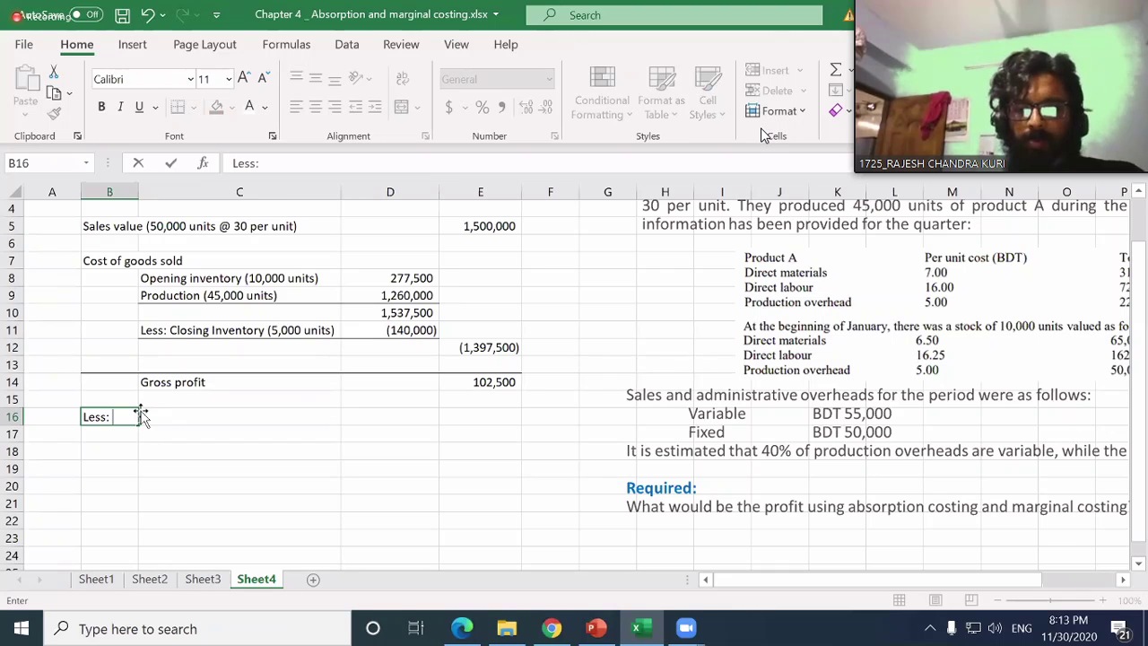
type(" O")
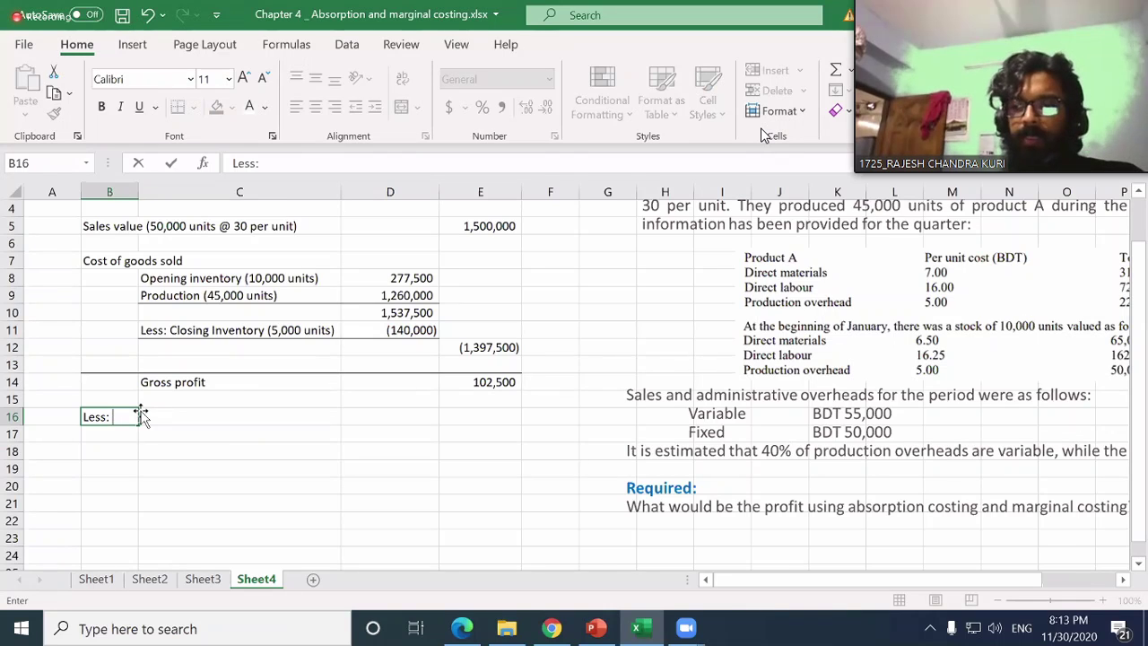
type("ell")
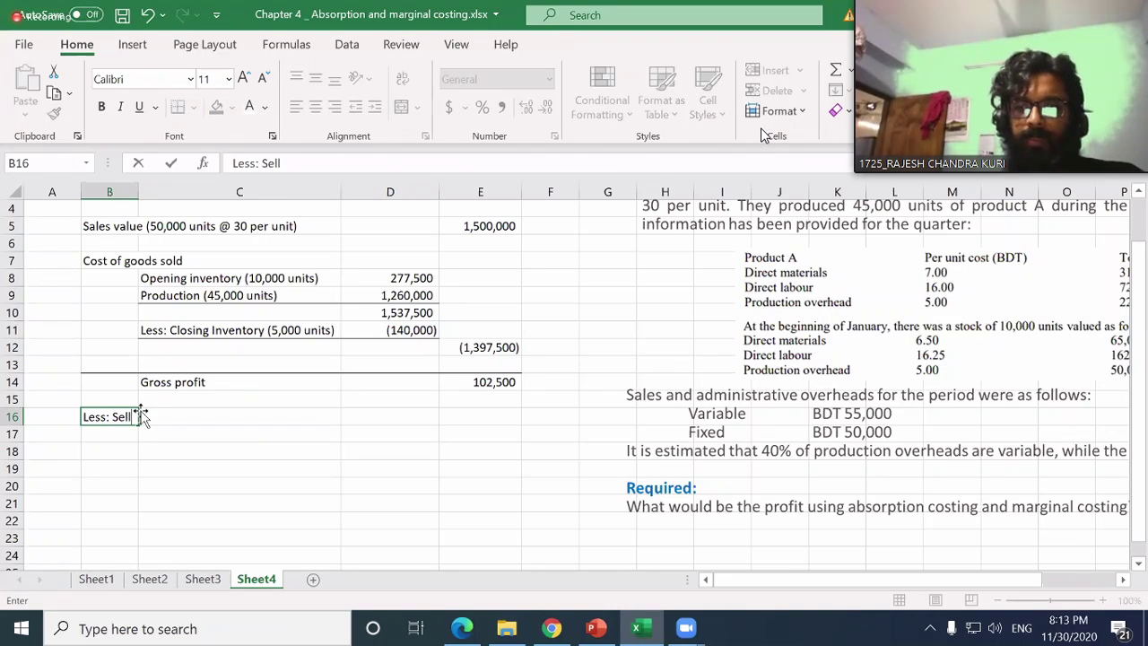
key("BackSpace")
key("BackSpace")
key("BackSpace")
type("ales and ad")
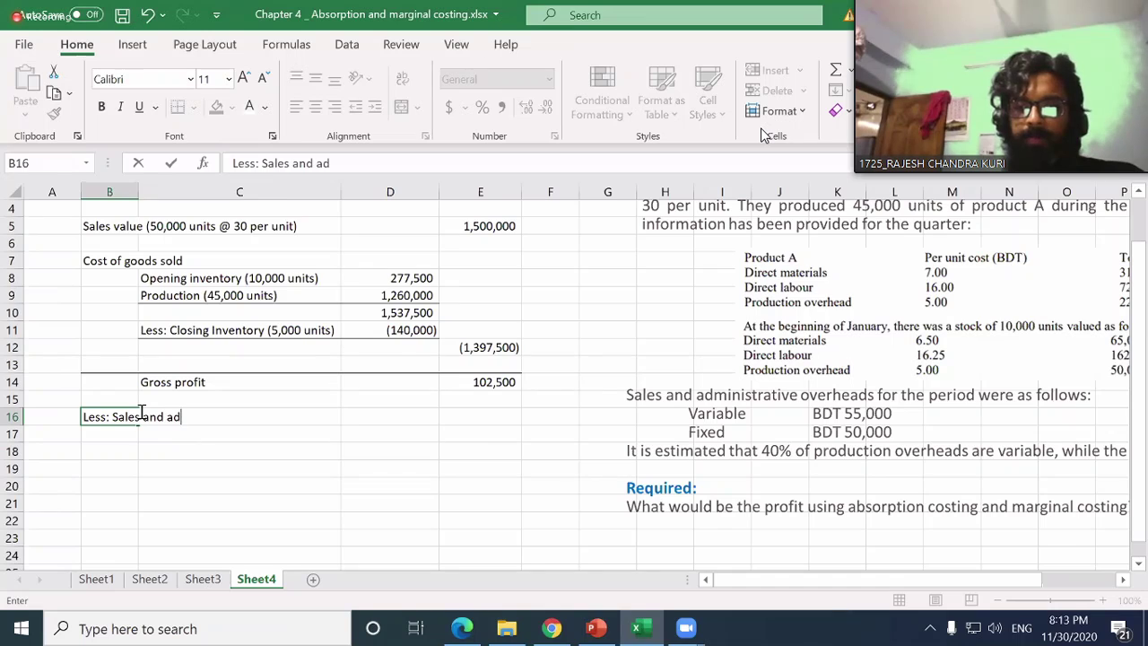
type("min")
- Enter the sales and admin overheads as -105,000 in E16, beside the "Less: Sales and admin" label
key("Tab")
key("Tab")
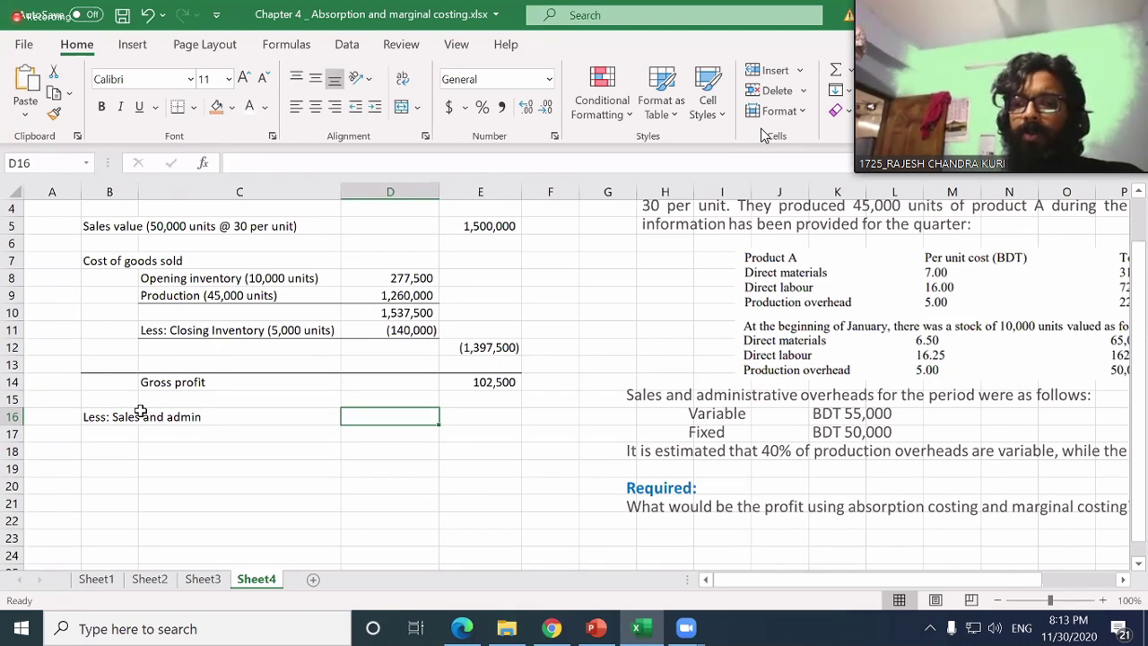
key("Tab")
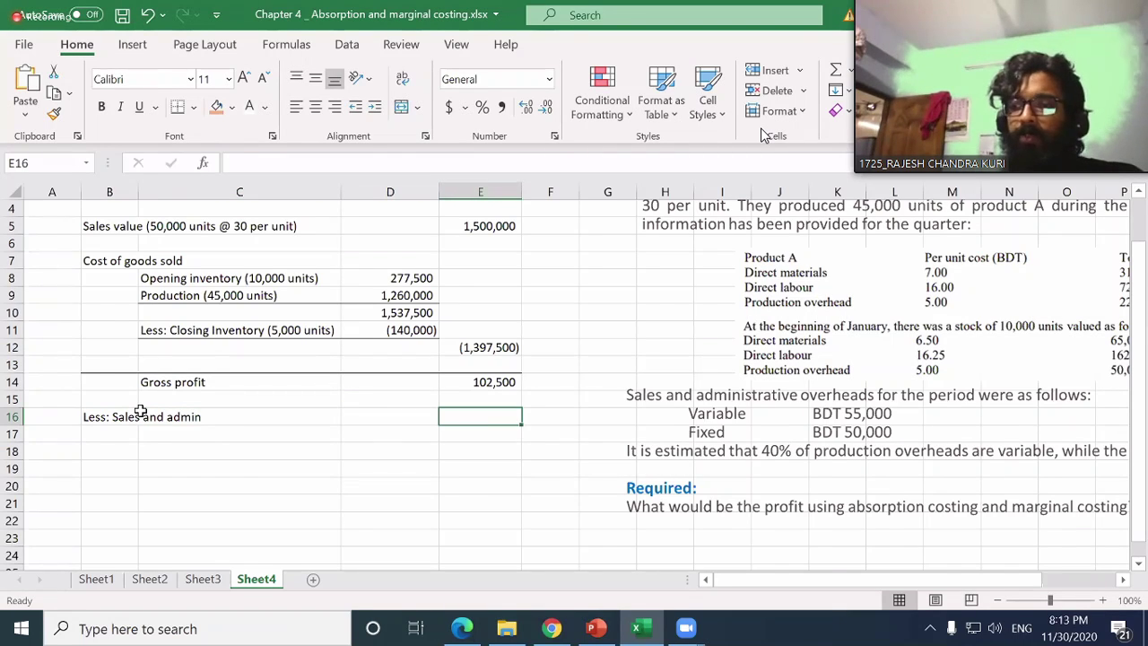
type("105,000")
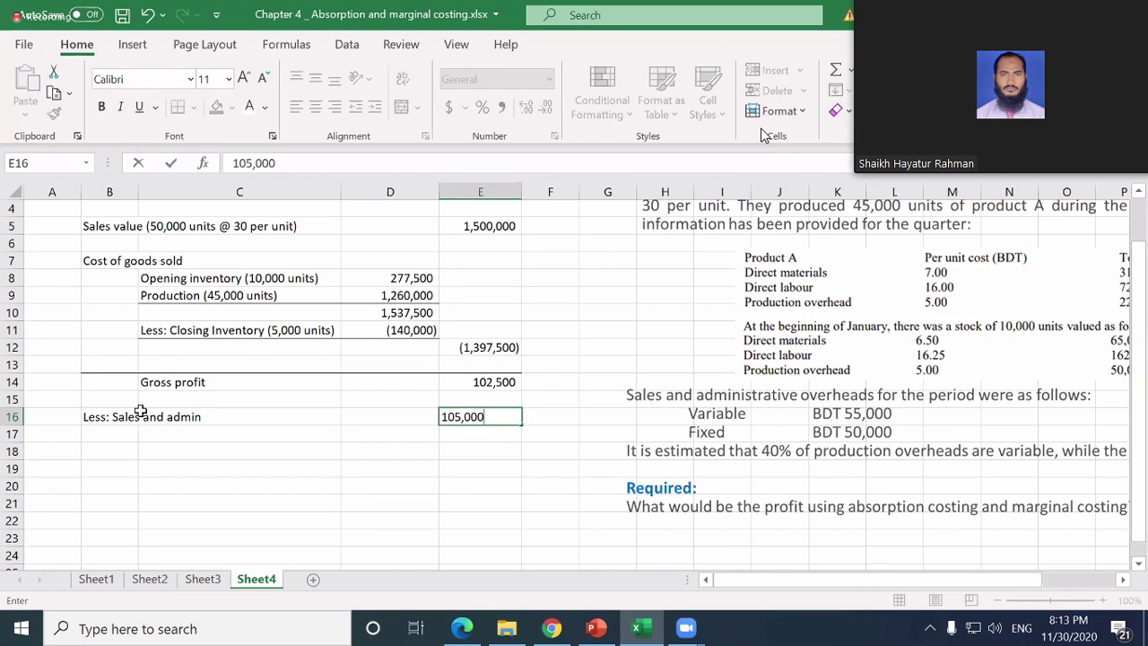
key("Return")
left_click(141, 411)
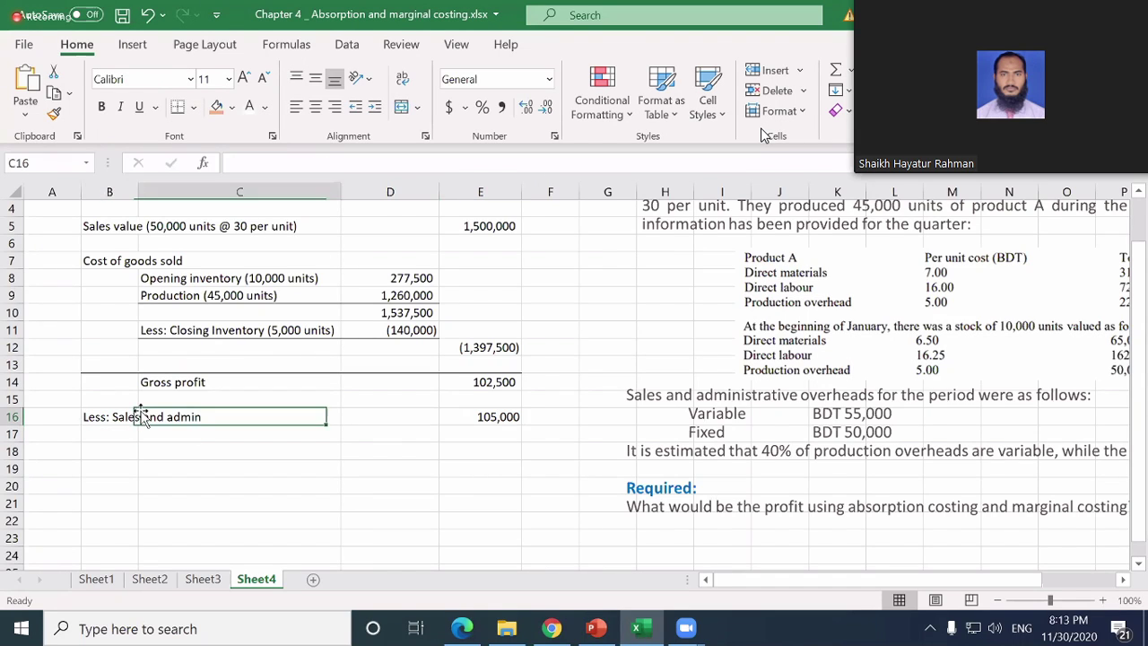
key("Right")
key("Right")
key("F2")
key("Left")
key("Left")
key("Left")
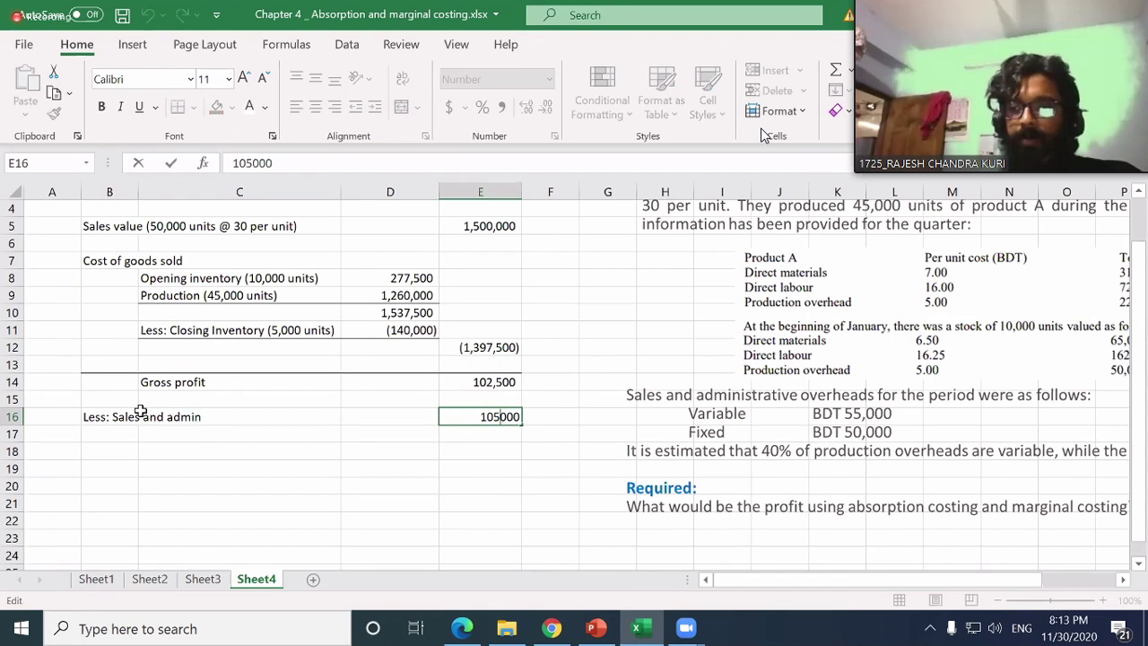
type("-")
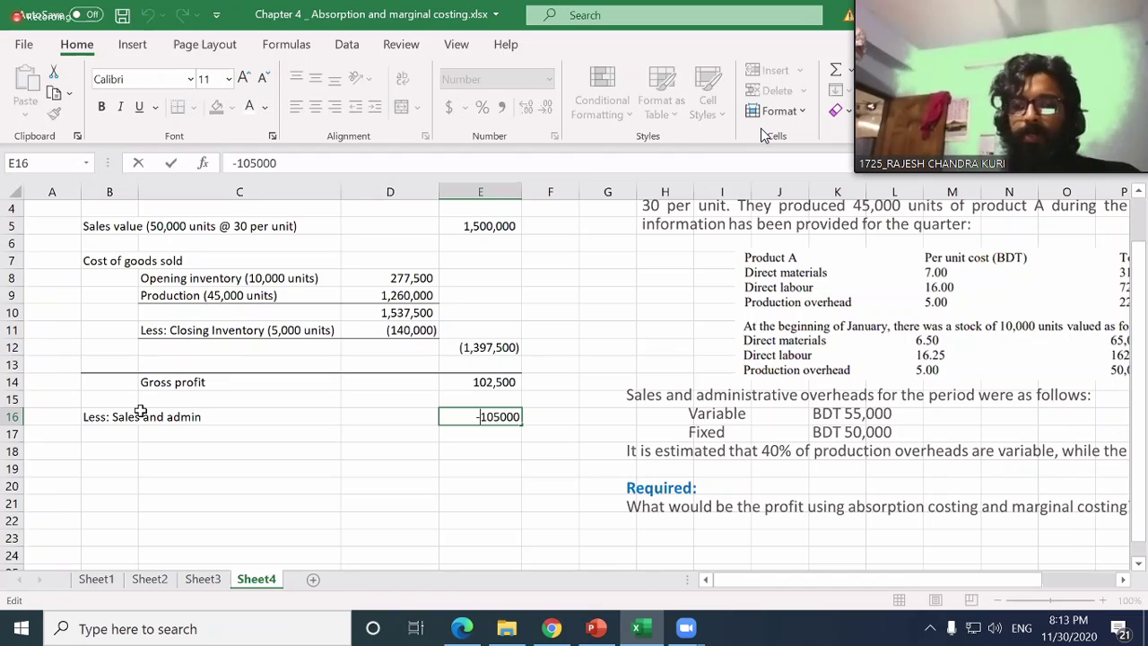
key("Return")
- Apply a top and thick bottom border to B17:E17, directly below the sales and admin row
key("Left")
key("Left")
key("Left")
key("shift+Right")
key("shift+Right")
key("shift+Right")
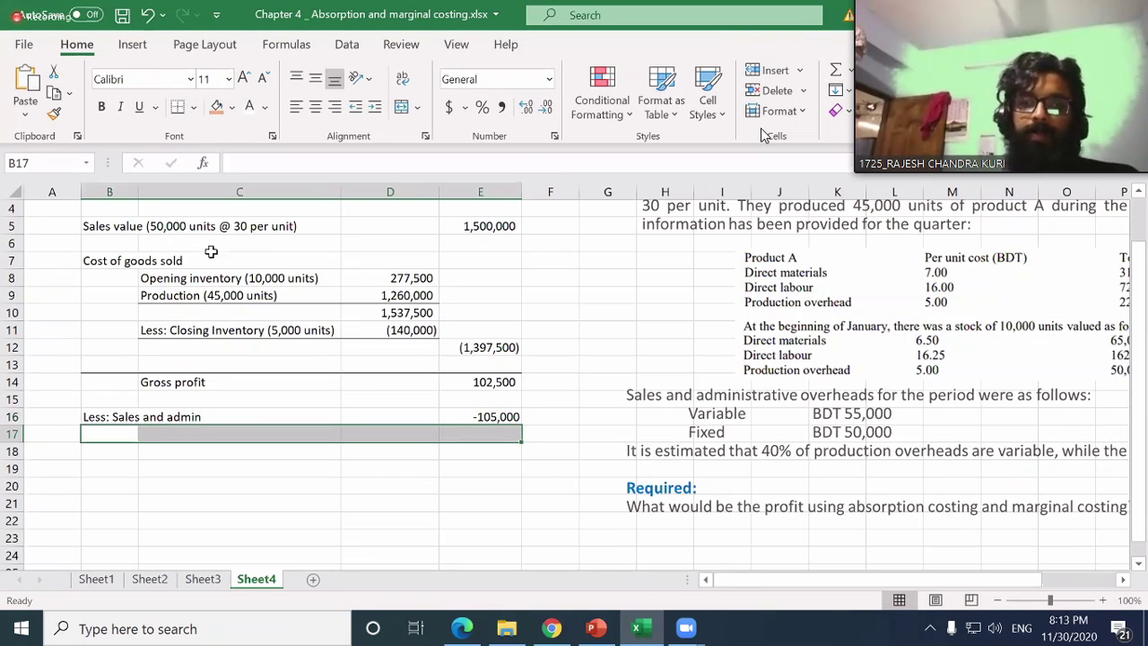
left_click(193, 107)
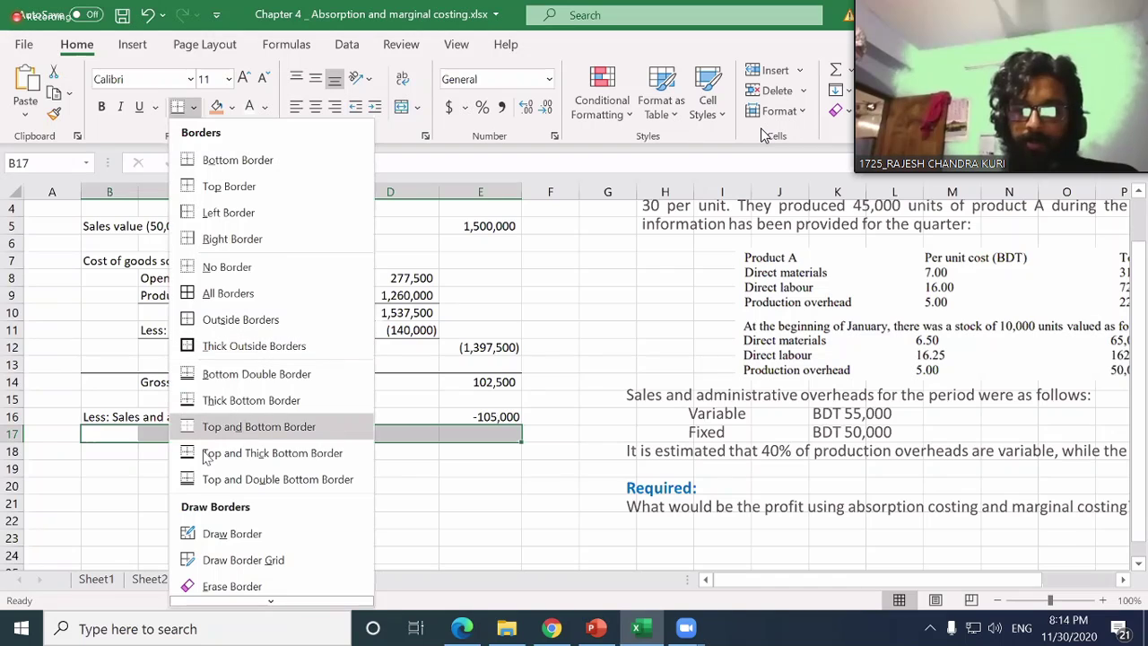
left_click(350, 454)
left_click(385, 469)
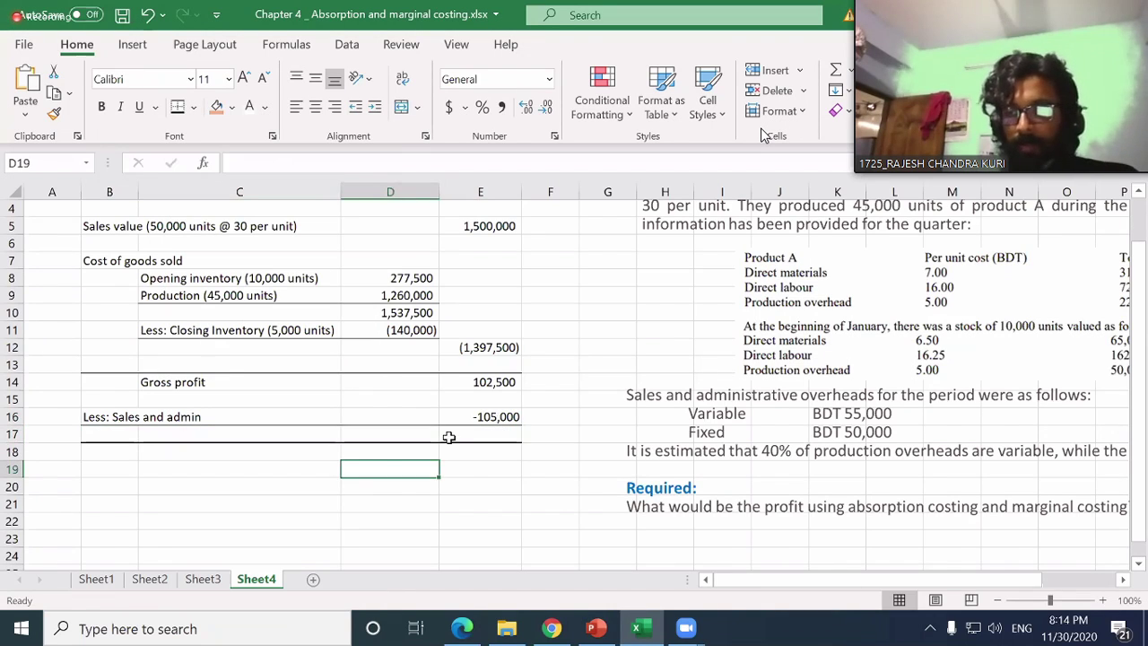
- Calculate the profit in E17 by adding gross profit and the negative overheads with =E14+E16
left_click(449, 437)
type("=")
key("Up")
key("Up")
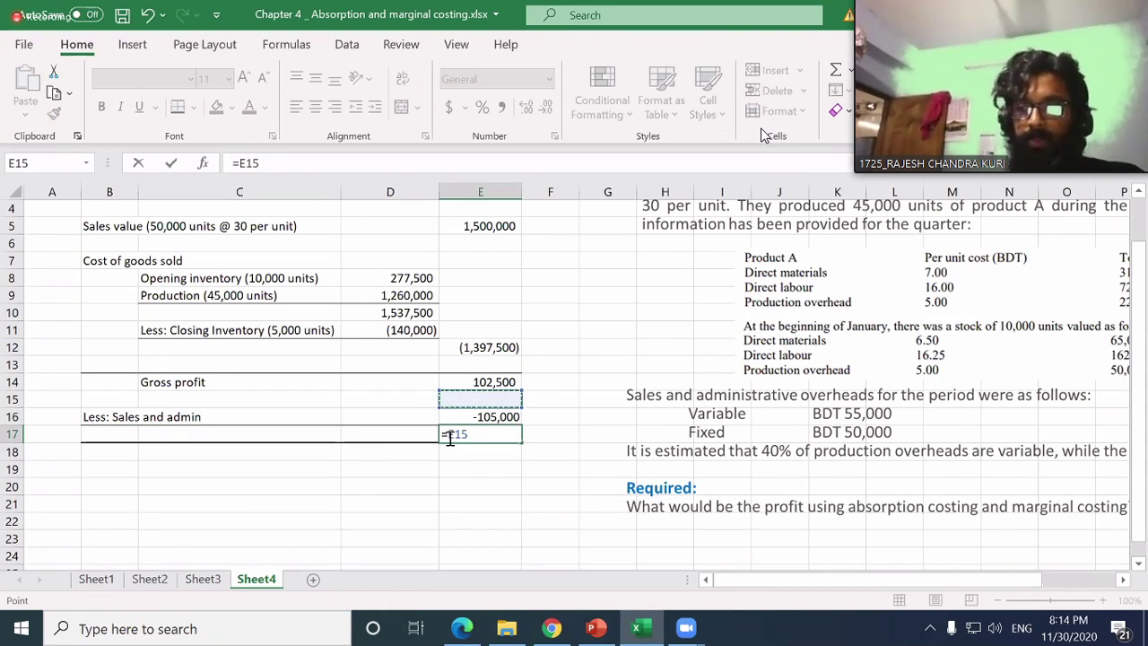
key("Up")
type("+")
key("Up")
key("ctrl+Return")
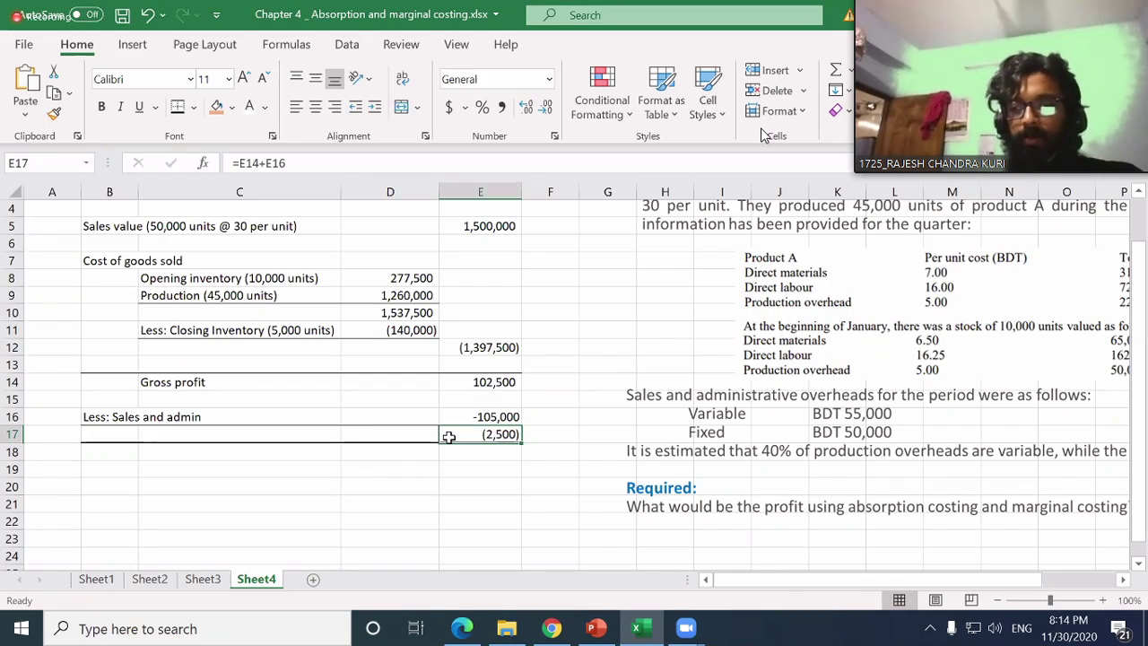
- Format all of column E in comma style with no decimal places
key("Up")
key("shift+Down")
key("Up")
key("Up")
key("Up")
key("Up")
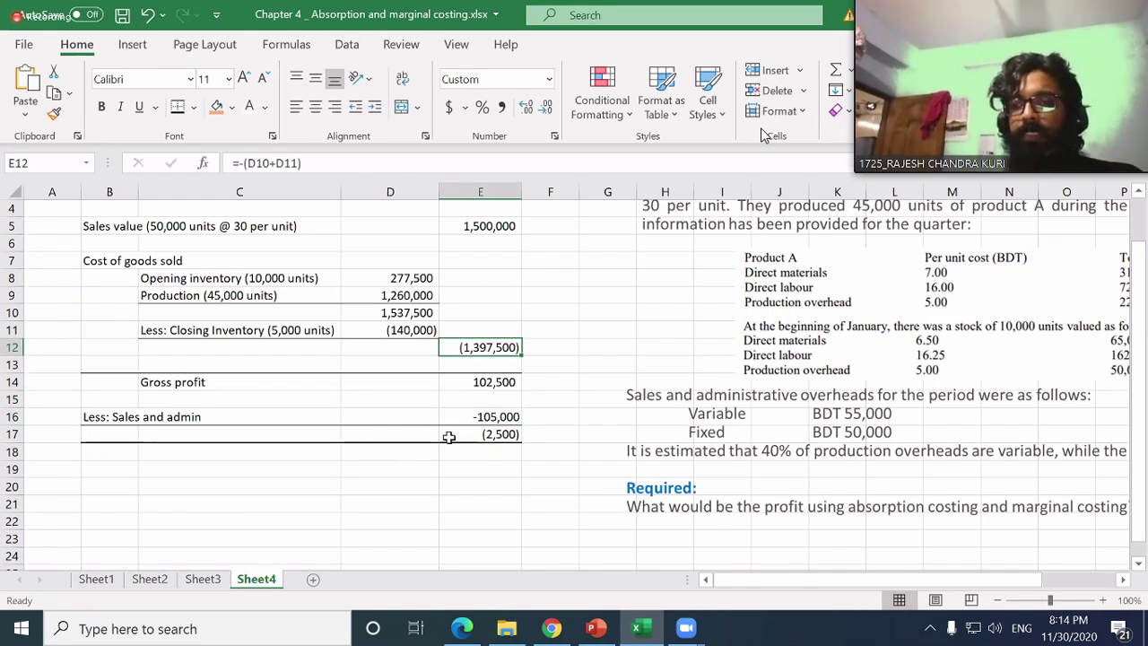
key("Up")
key("Up")
key("Up")
key("Up")
key("Up")
key("Up")
key("Up")
key("Up")
key("Up")
key("Up")
key("Up")
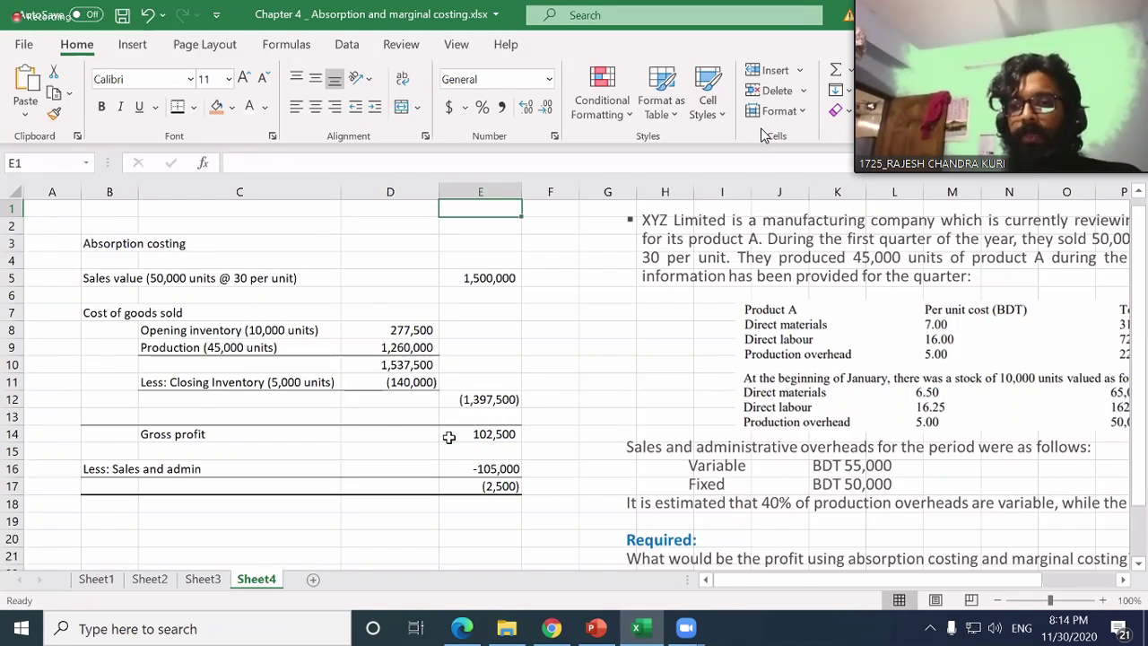
left_click(481, 197)
left_click(502, 107)
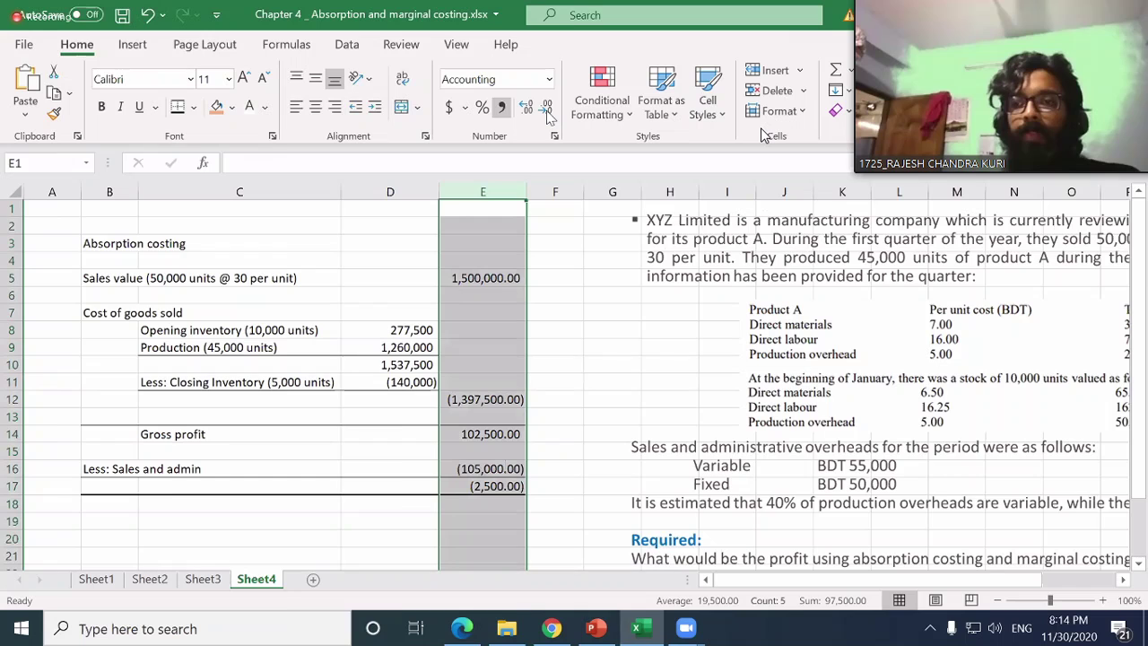
left_click(546, 109)
left_click(546, 109)
left_click(464, 350)
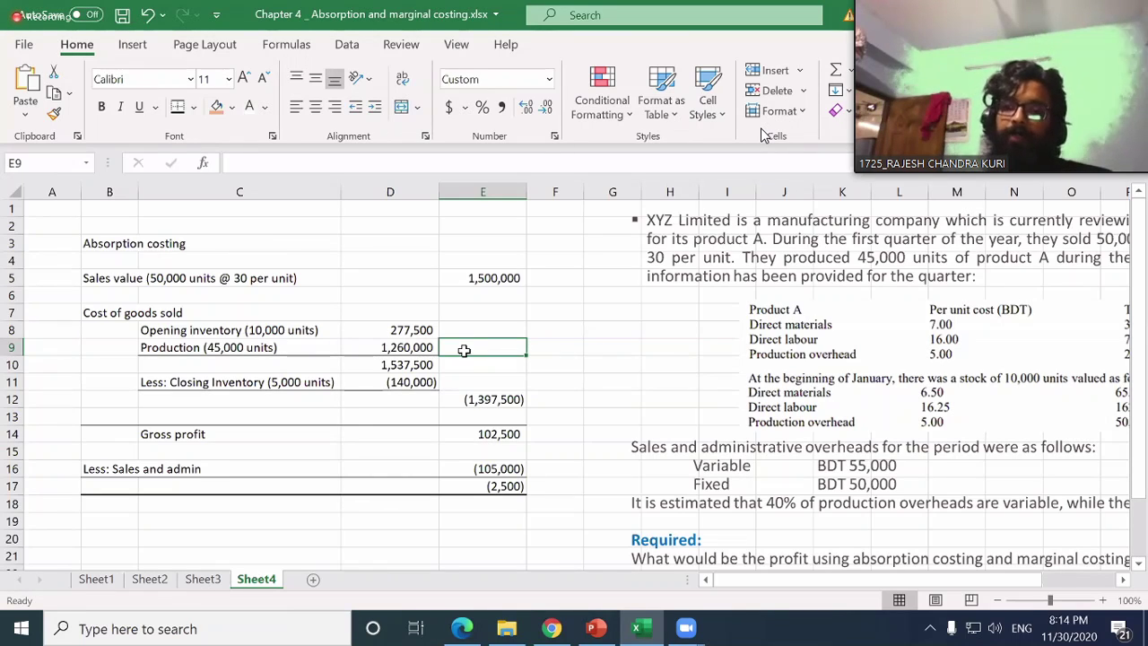
- Merge and center the "Absorption costing" heading across B3:E3
left_click(110, 243)
key("shift+Right")
key("shift+Right")
key("shift+Right")
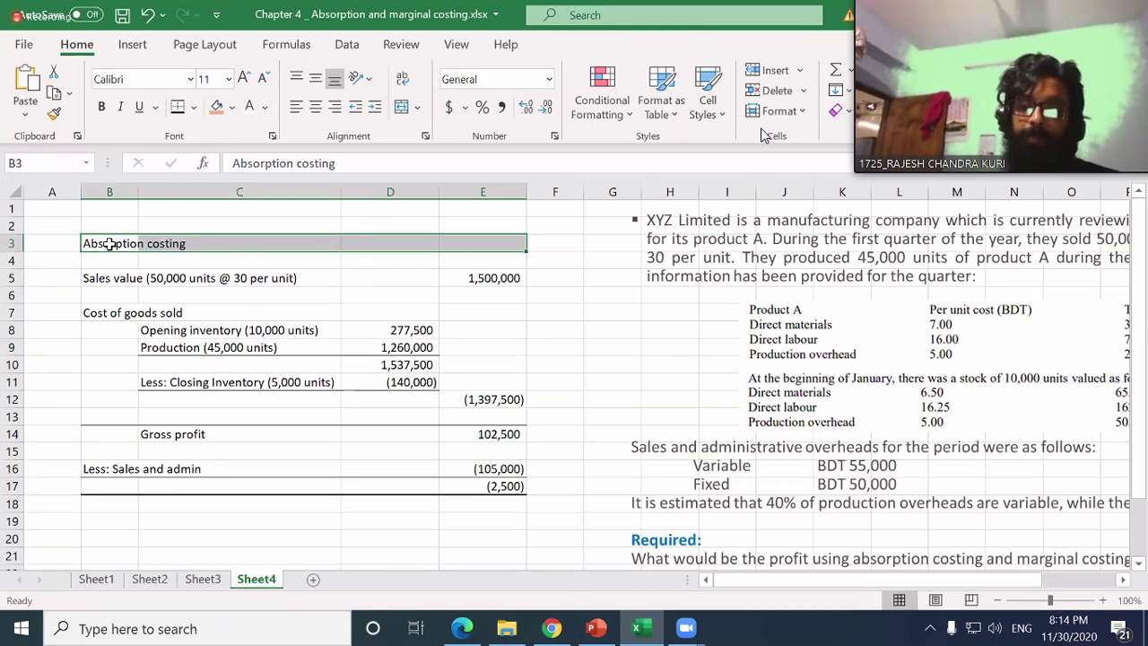
key("alt")
key("h")
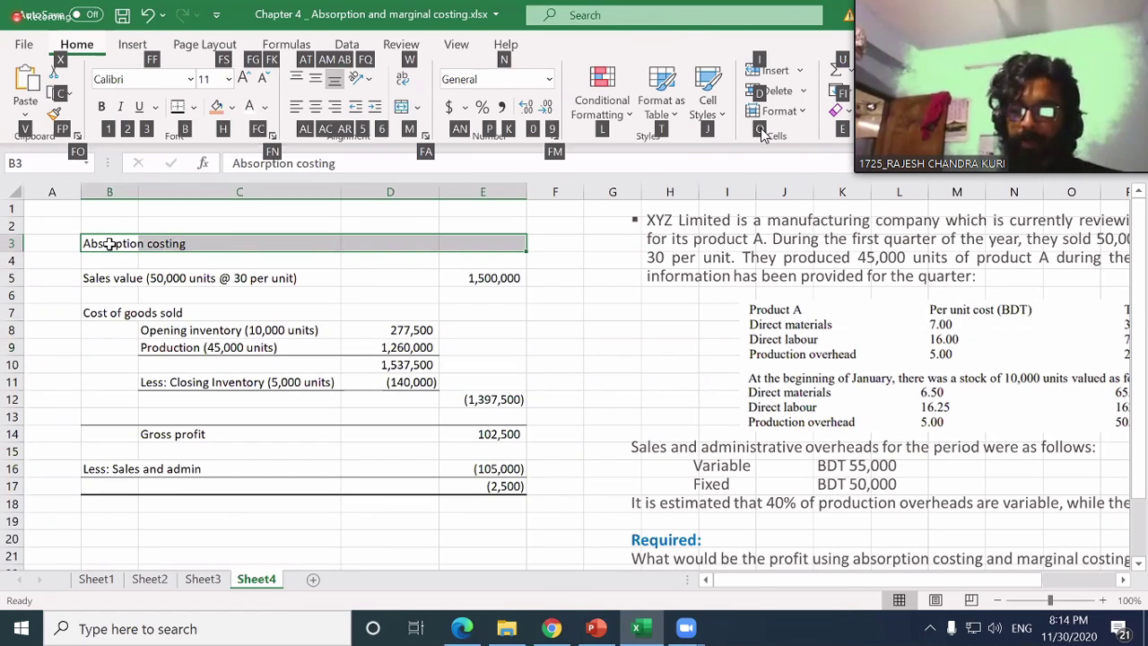
key("m")
key("c")
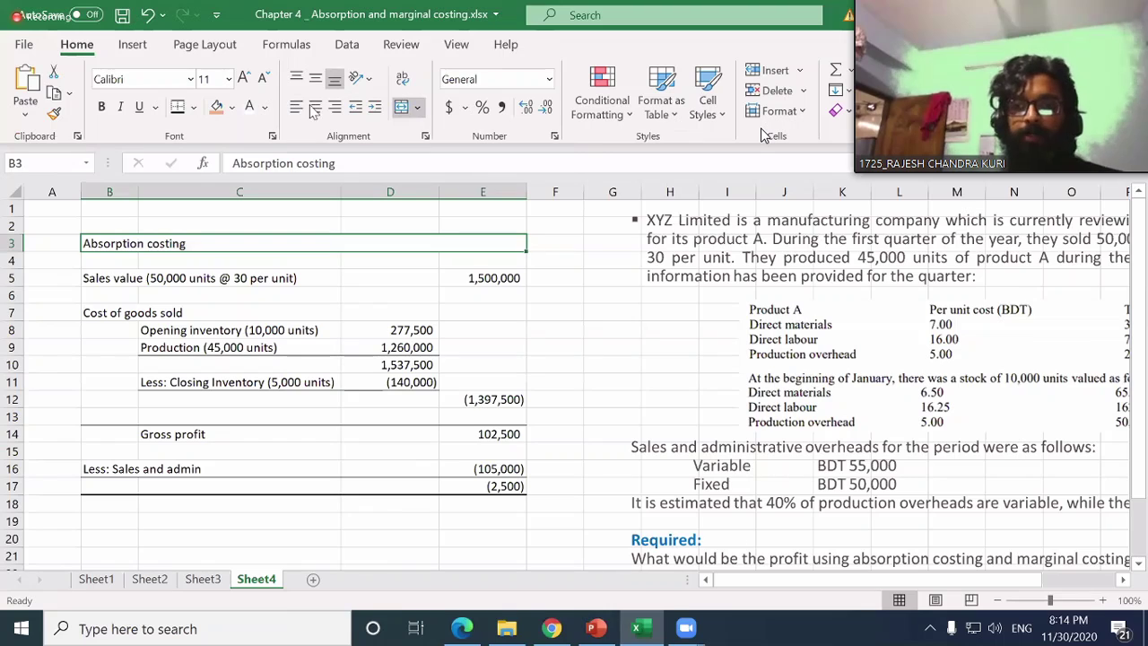
- Fill the merged "Absorption costing" heading with dark gold and make its text white
left_click(217, 107)
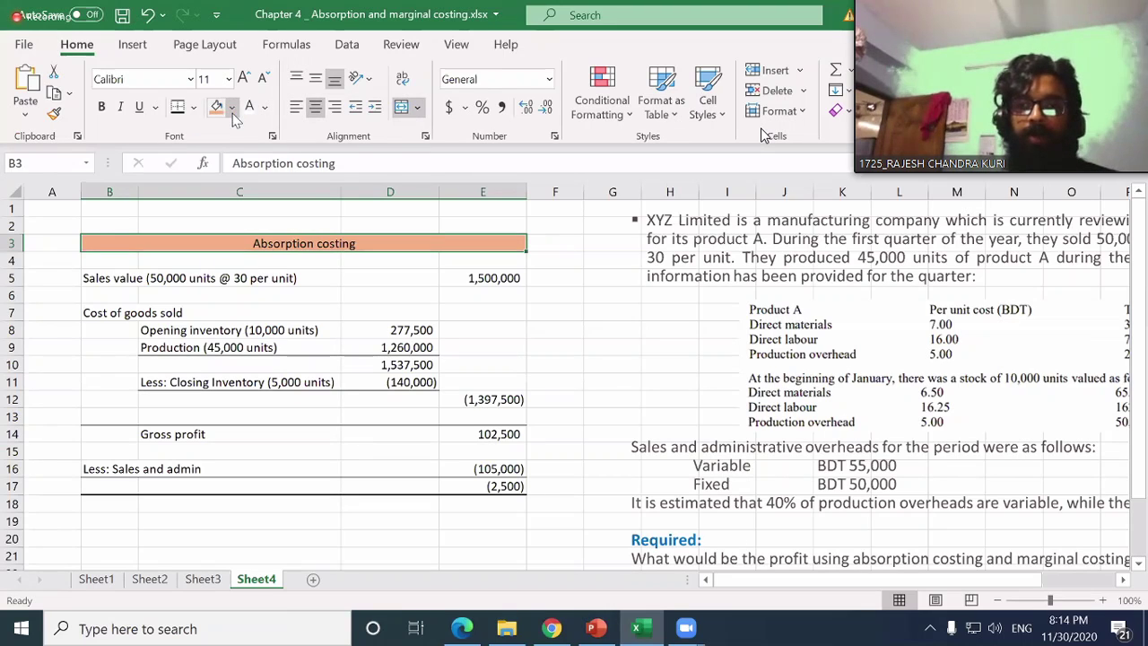
left_click(233, 107)
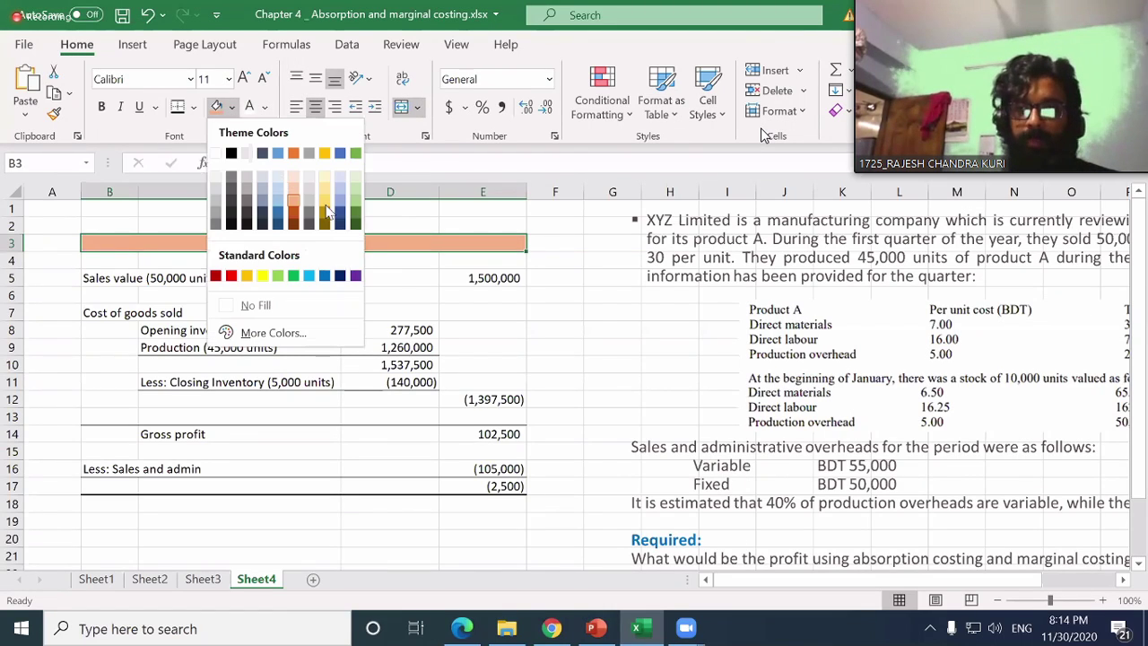
key("Escape")
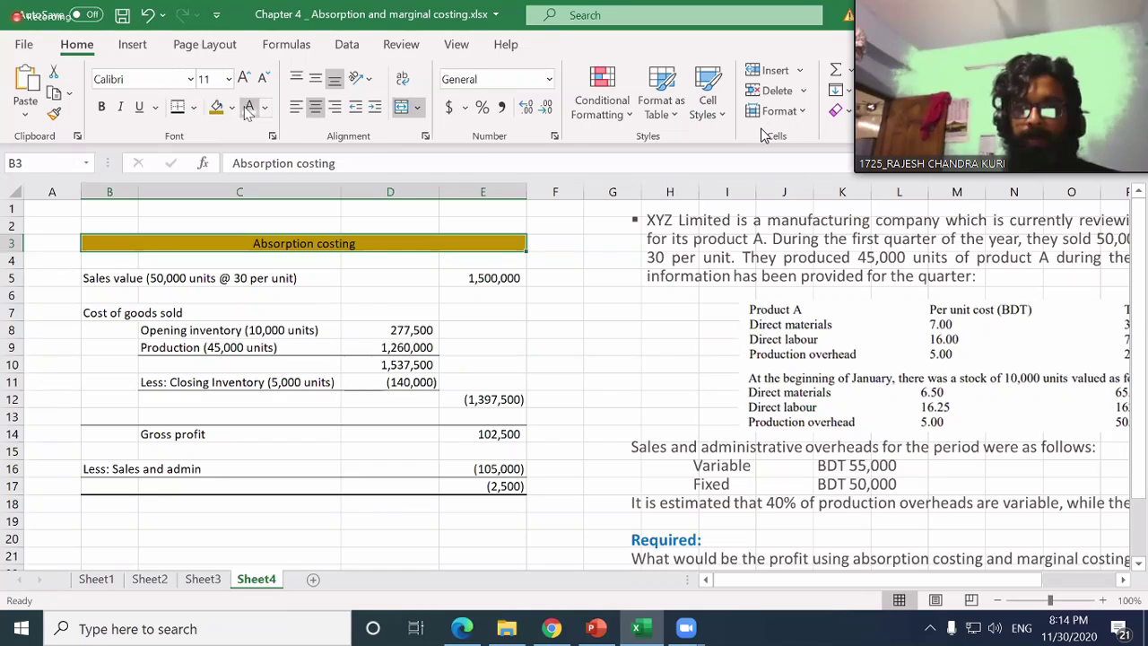
key("Down")
key("Down")
key("Down")
key("Escape")
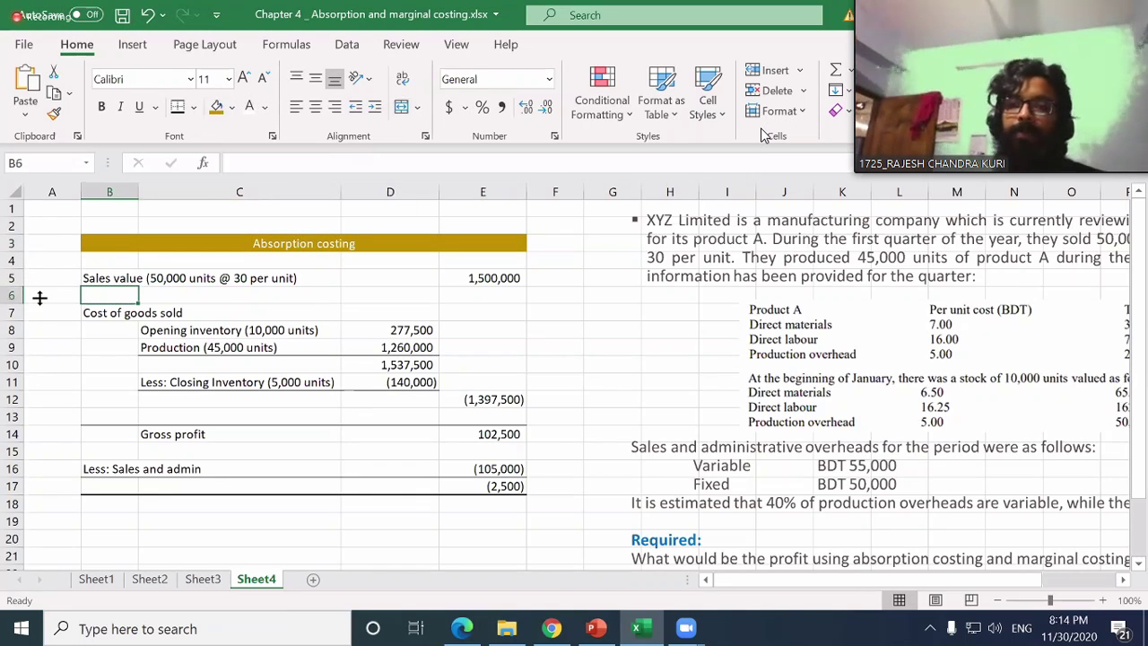
- Extend the heading in B3 to read "Absorption costing profit"
key("Up")
key("Up")
key("Up")
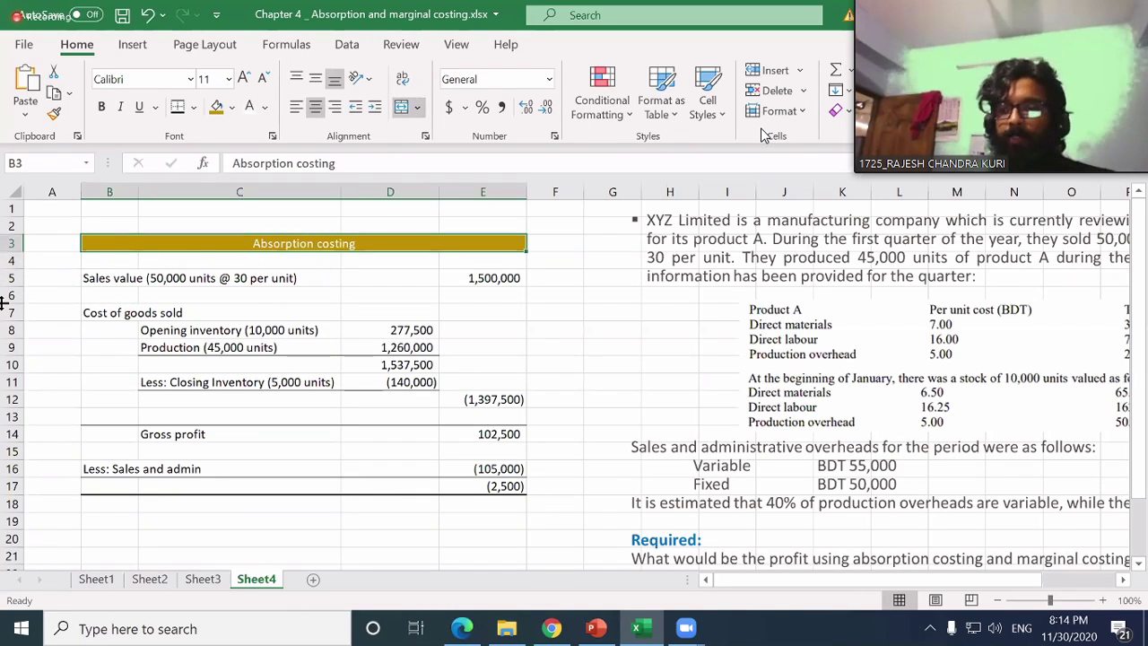
key("F2")
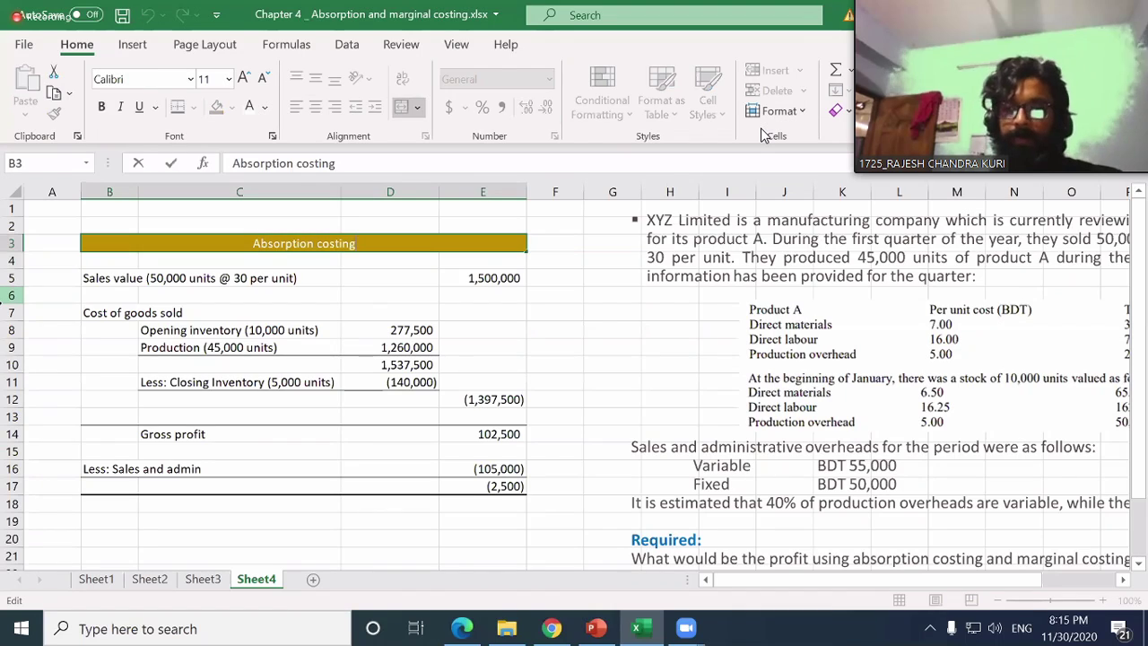
type("pr")
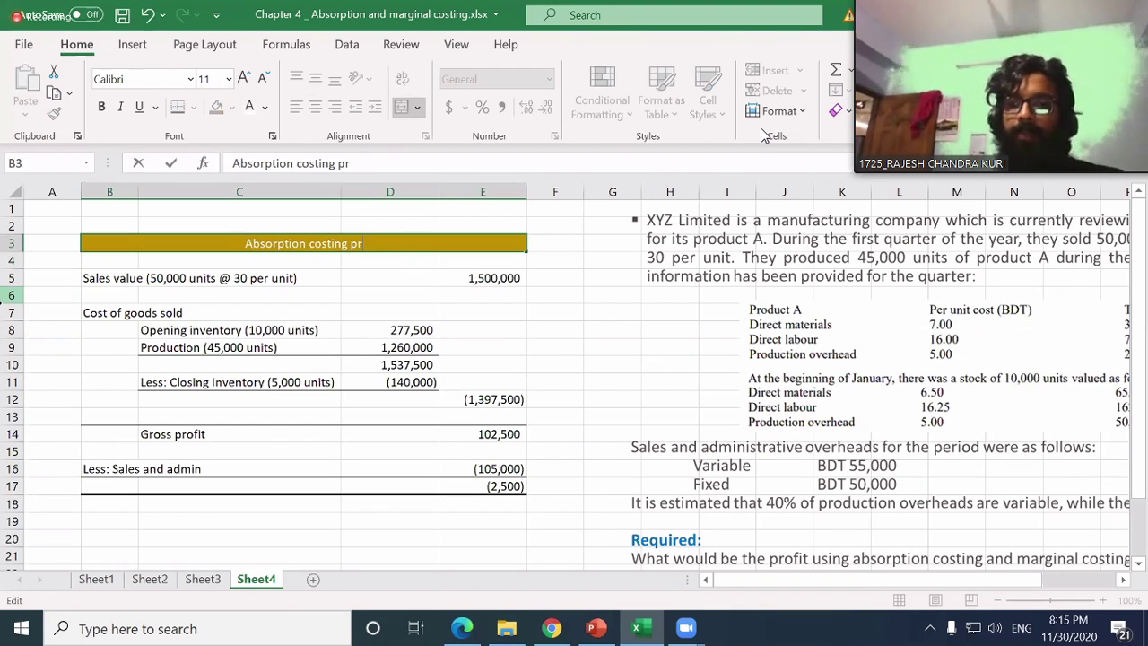
type("ofit")
key("Return")
key("Return")
key("Return")
key("Return")
key("Return")
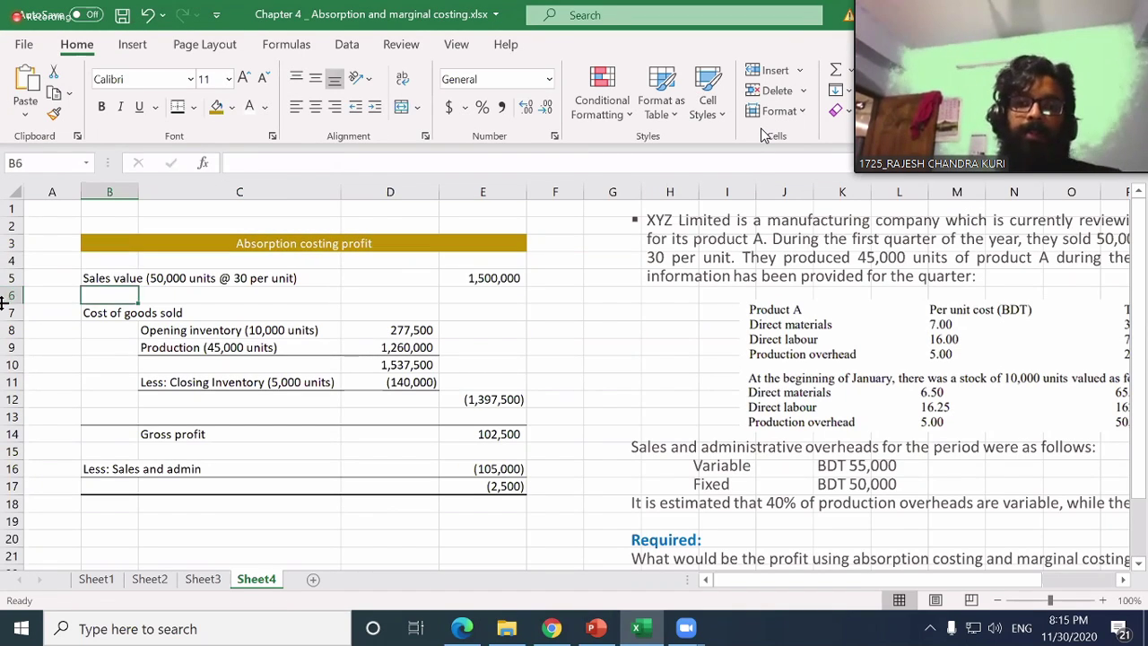
- Make the "Cost of goods sold" row label in B7 bold
key("Up")
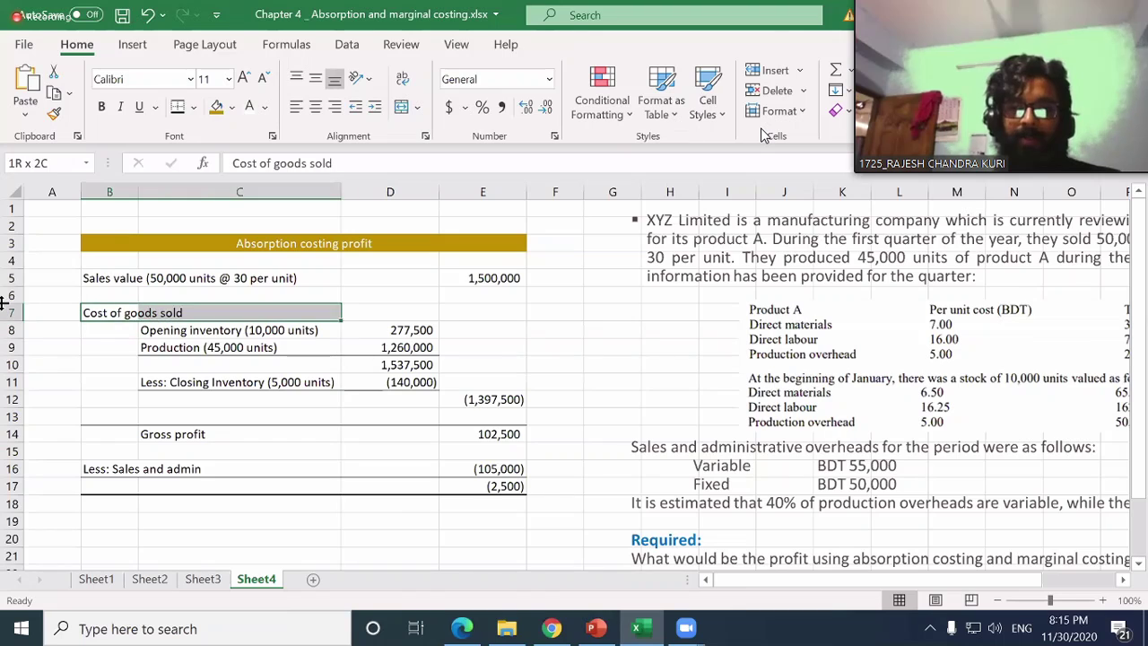
left_click(4, 303)
key("ctrl+b")
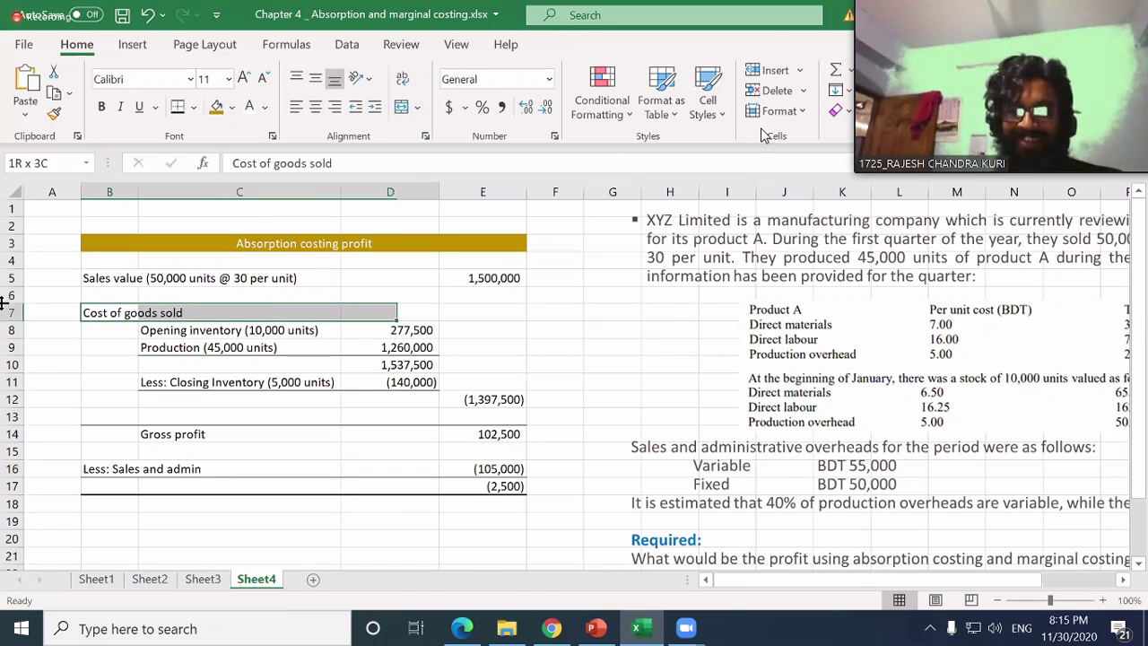
- Enter the label "Profit" in C17, on the final row of the statement
key("Down")
key("Down")
key("Down")
key("Down")
key("Down")
key("Down")
key("Down")
key("Down")
key("Down")
key("Down")
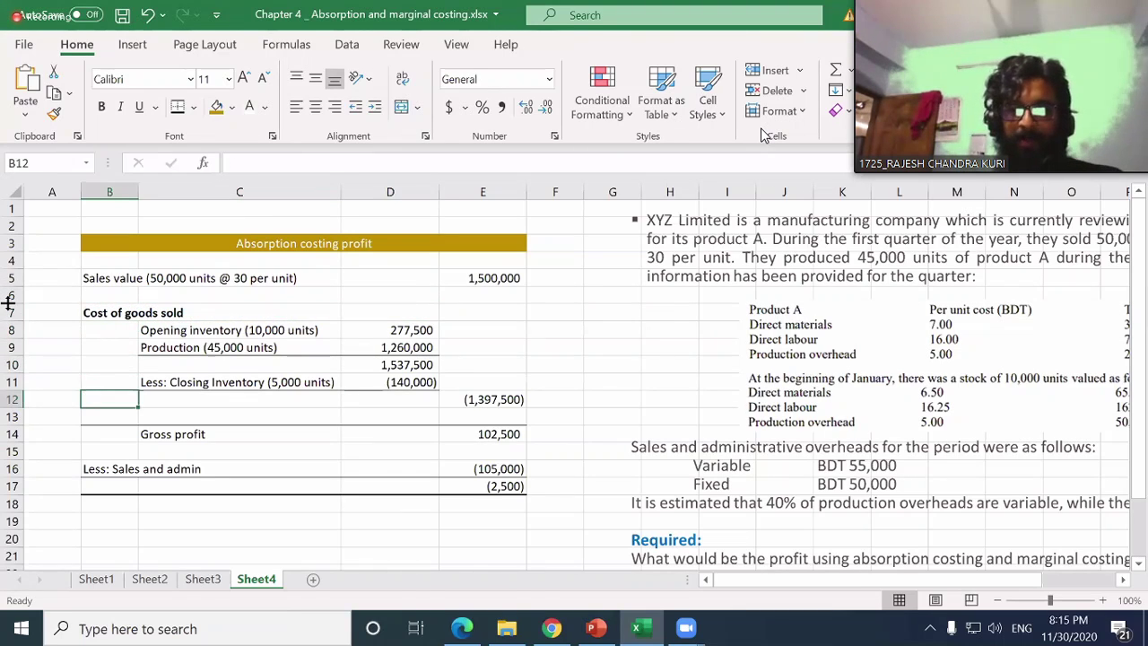
key("Right")
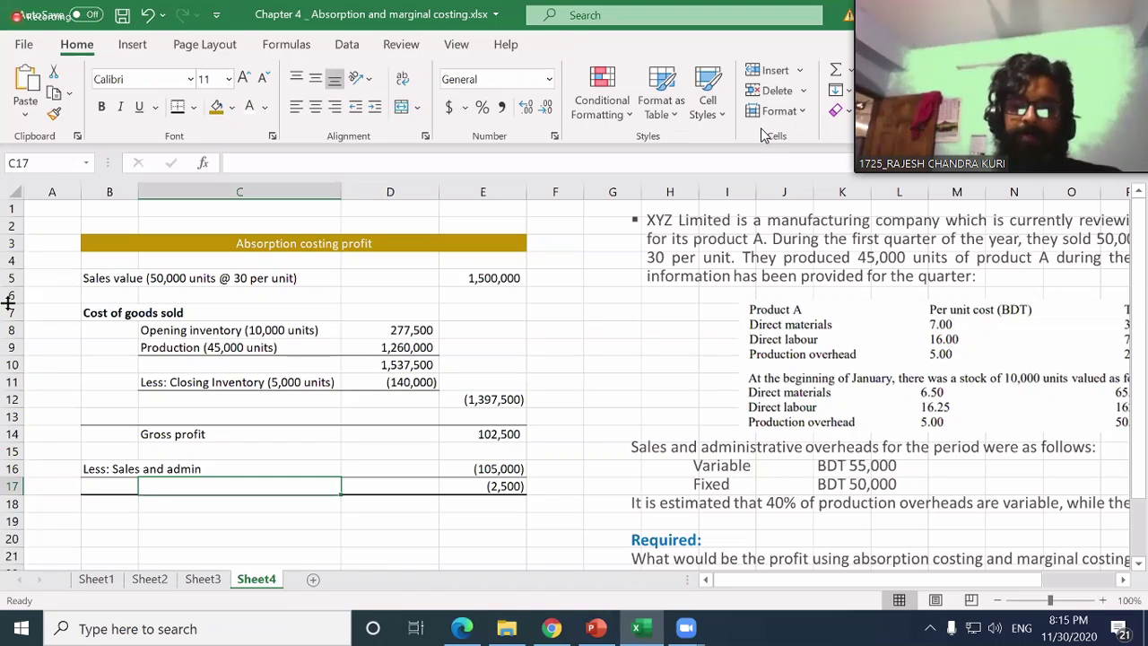
type("Profit")
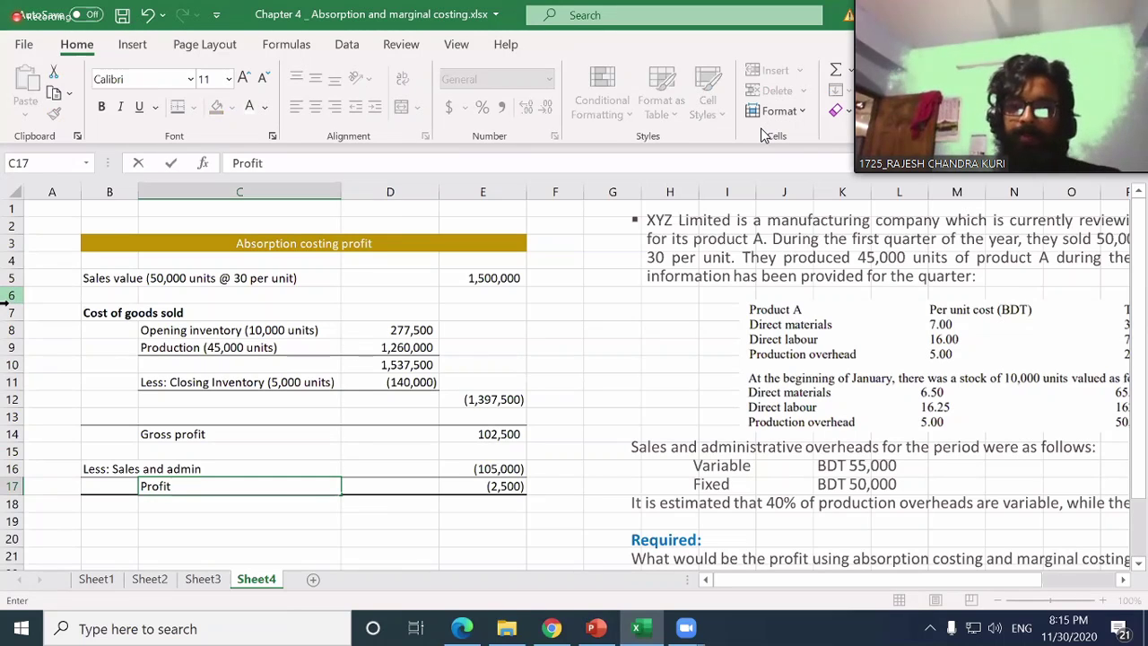
key("Return")
- Make the whole profit row, B17:E17, bold
key("Up")
key("shift+Left")
key("shift+Right")
key("shift+Right")
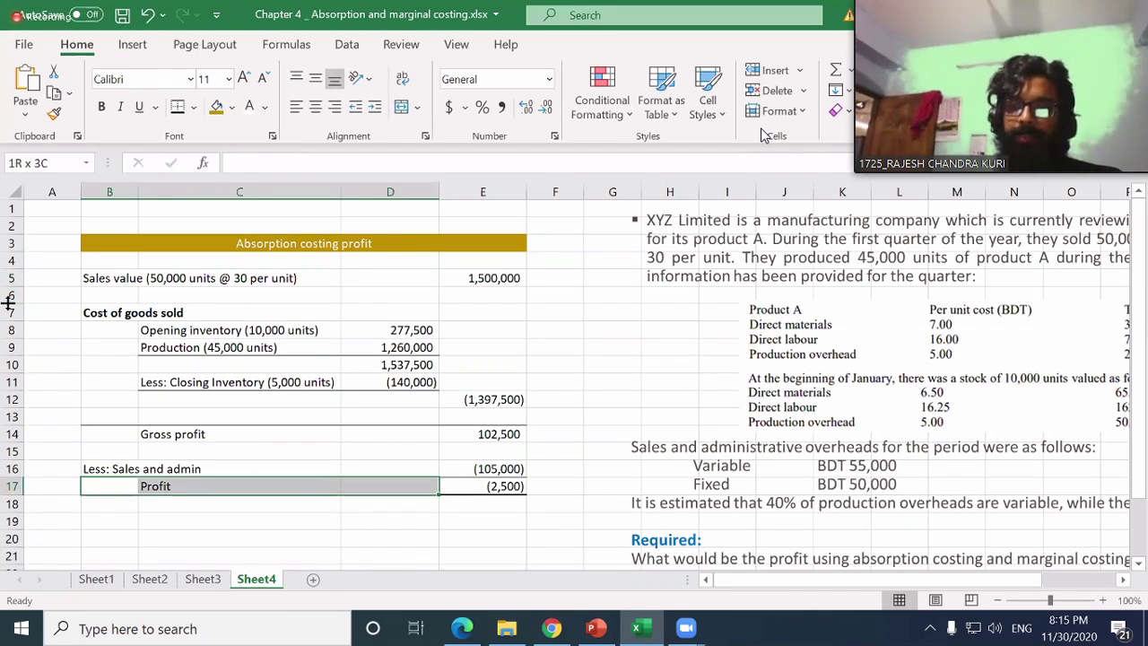
key("ctrl+b")
- Review the completed absorption costing profit statement by selecting its whole range, B3:E17
key("Up")
key("Up")
key("Up")
key("Up")
key("Up")
key("Up")
key("Up")
key("Up")
key("Up")
key("Up")
key("Up")
key("Up")
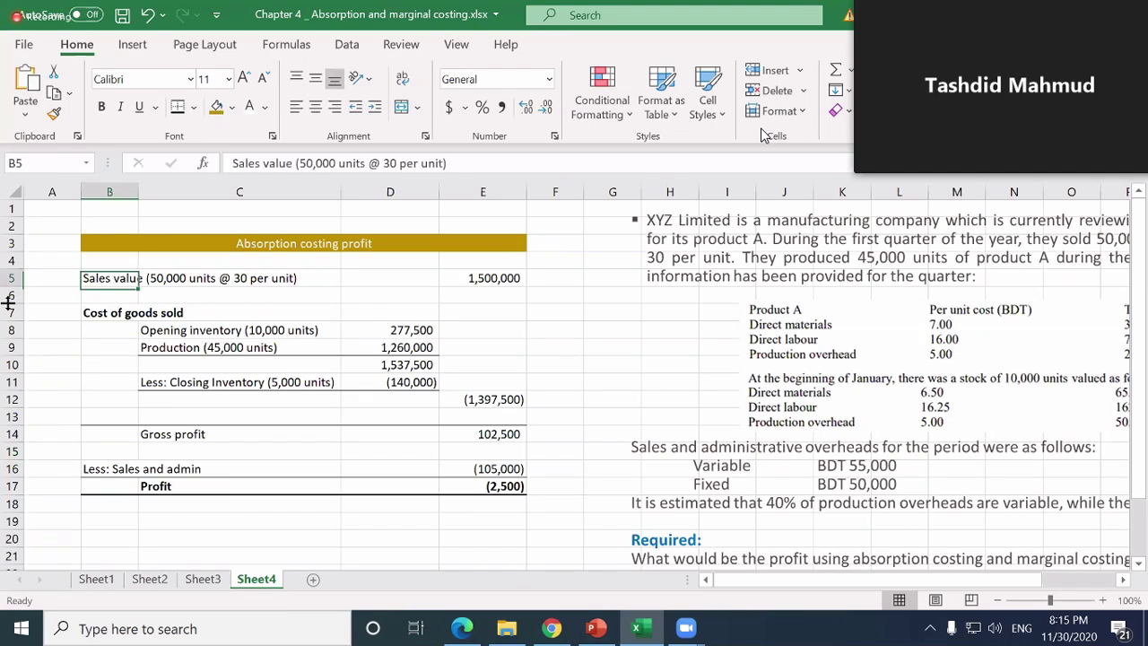
key("Up")
key("Up")
key("shift+Right")
key("shift+Left")
key("shift+Down")
key("shift+Down")
key("shift+Down")
key("shift+Down")
key("shift+Down")
key("shift+Down")
key("shift+Down")
key("shift+Down")
key("shift+Down")
key("shift+Down")
key("shift+Down")
key("shift+Down")
key("shift+Down")
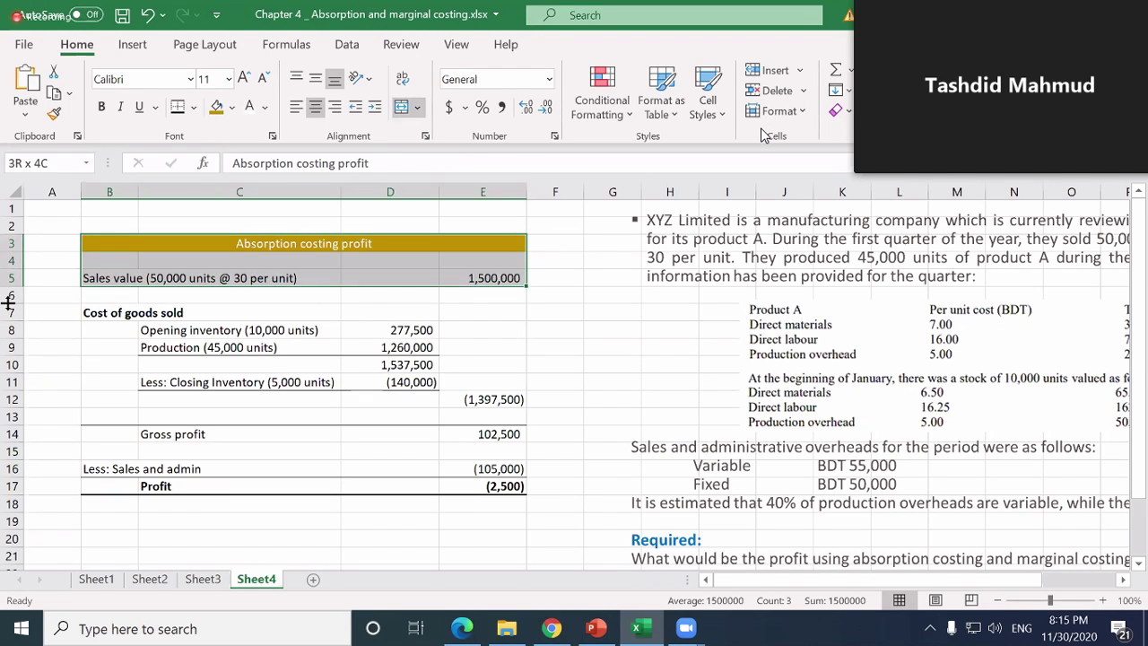
key("shift+Down")
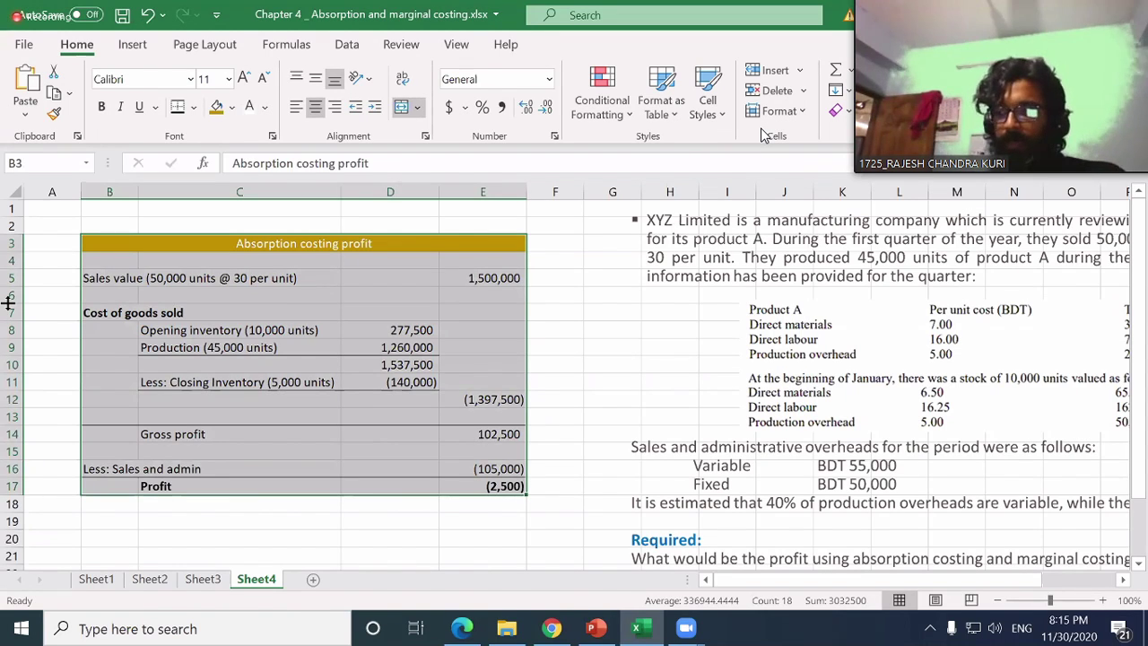
left_click(613, 259)
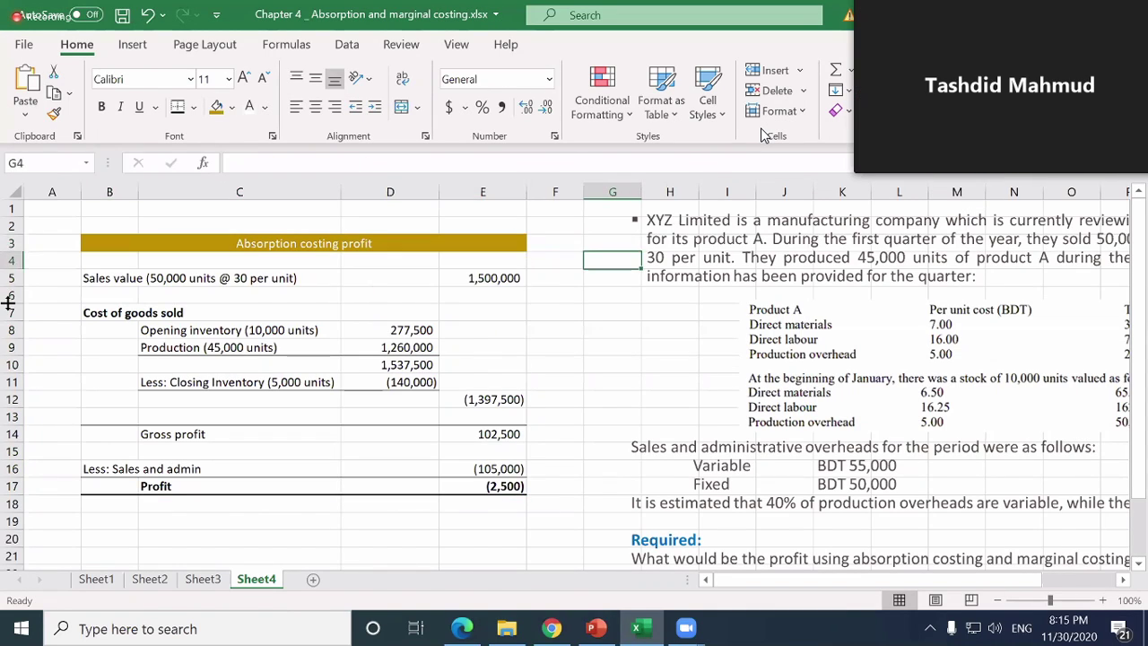
- Examine the question text beside the statement as far as the end of the production overhead estimate in row 18
key("Down")
key("Down")
key("Down")
key("Down")
key("Down")
key("Down")
key("Down")
key("Down")
key("Down")
key("Down")
key("Down")
key("Down")
key("Down")
key("Down")
key("Right")
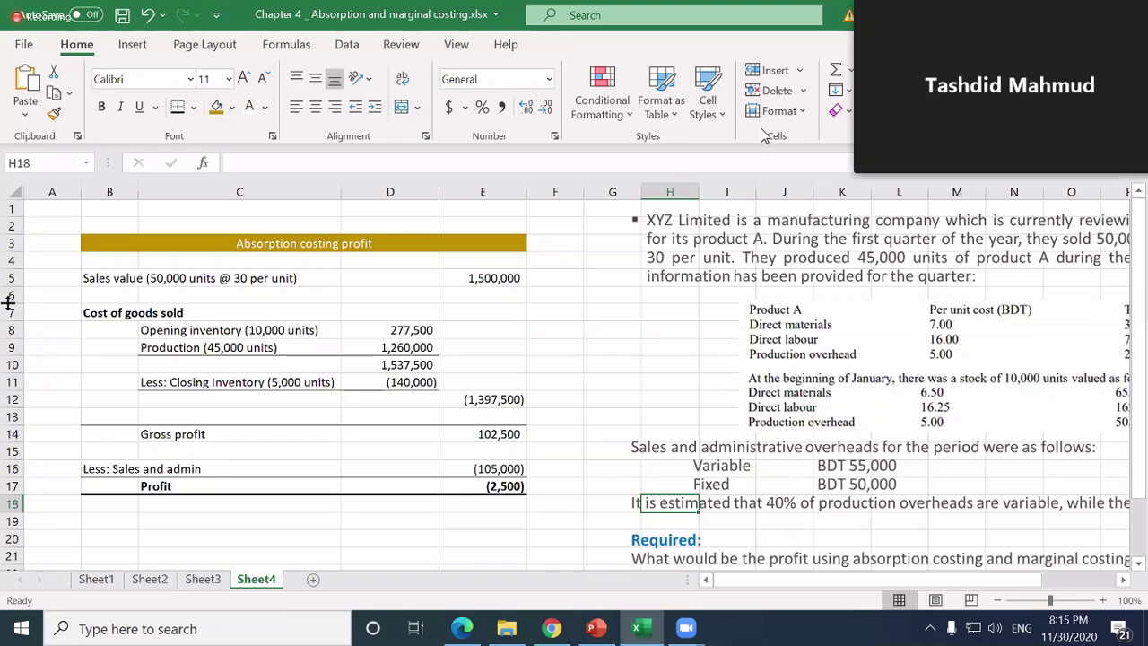
key("Right")
key("Right")
key("Right")
key("Right")
key("Right")
key("Right")
key("Right")
key("Right")
key("Right")
key("Right")
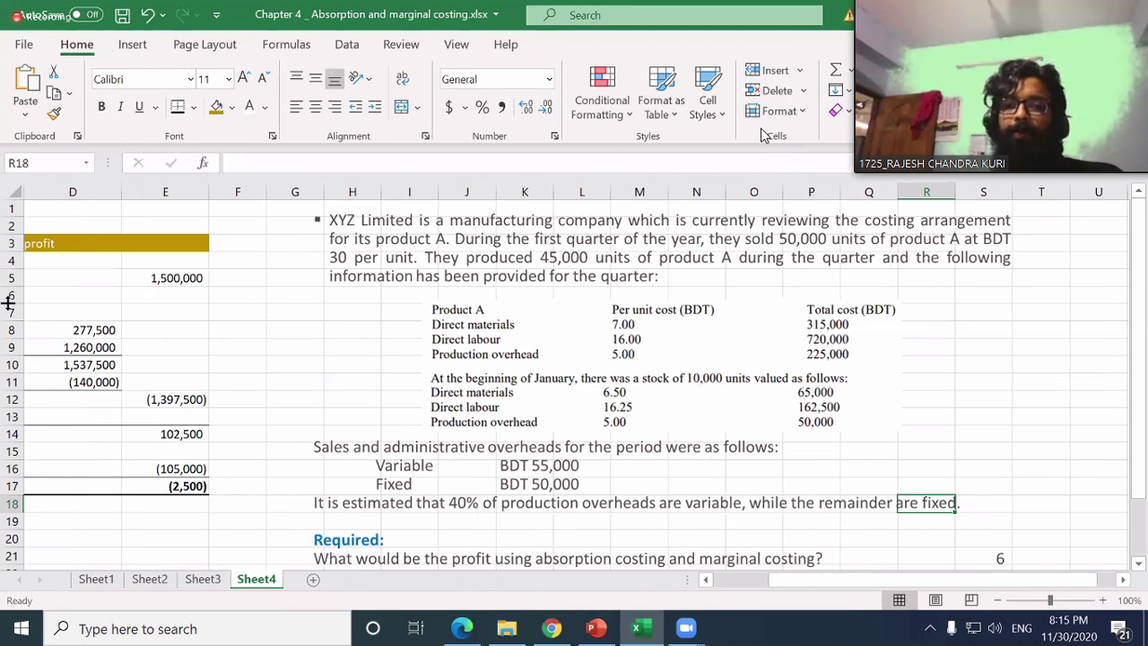
key("Home")
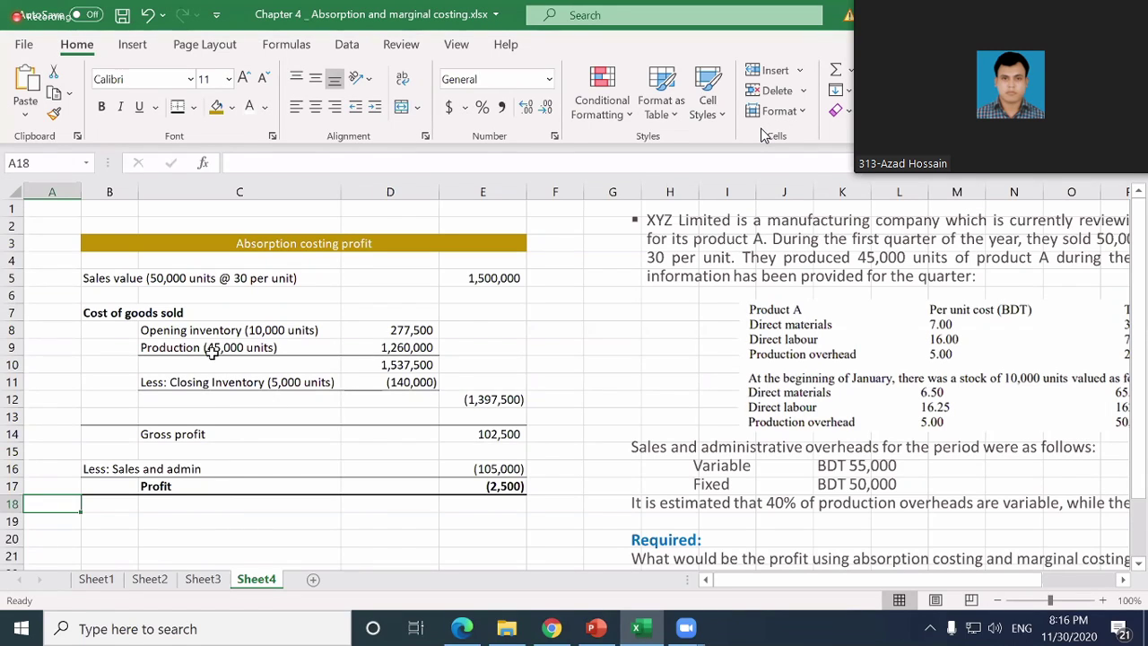
- Shrink the question picture slightly and move it beside the statement so that it starts in column F
left_click(628, 269)
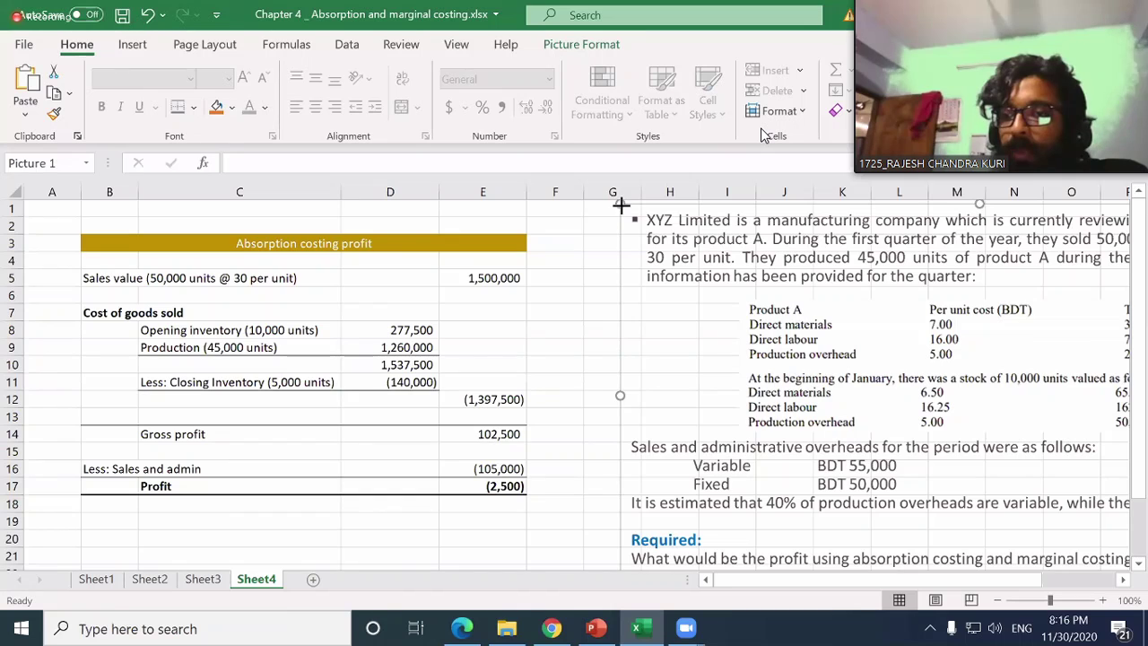
left_click_drag(620, 205, 686, 278)
left_click_drag(765, 310, 680, 280)
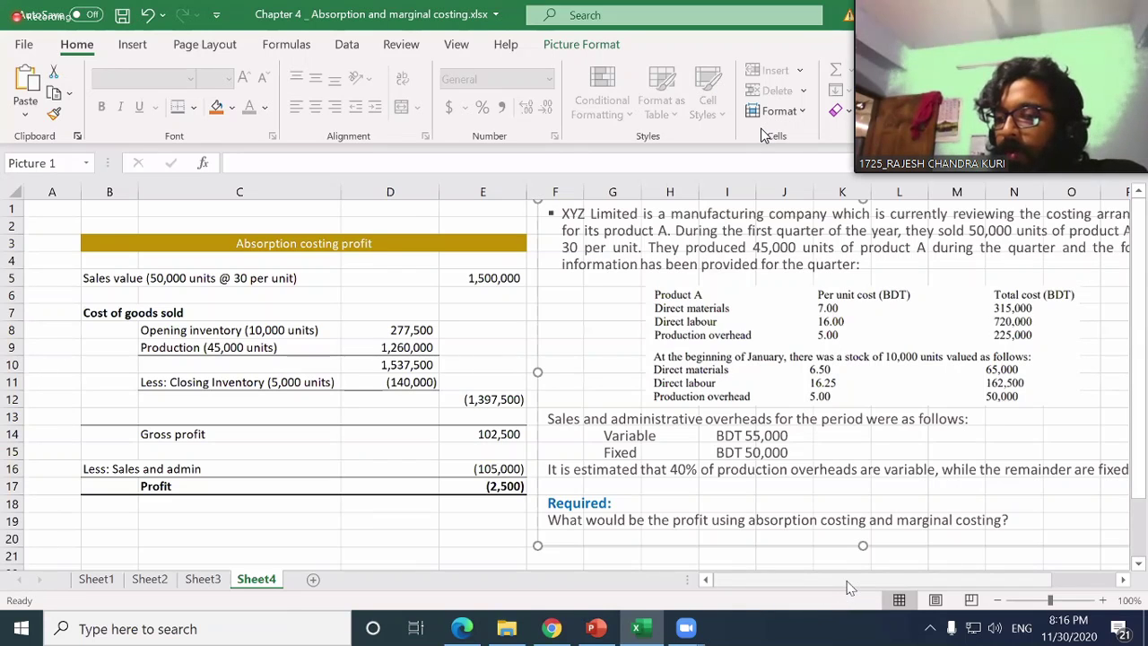
left_click_drag(829, 593, 891, 594)
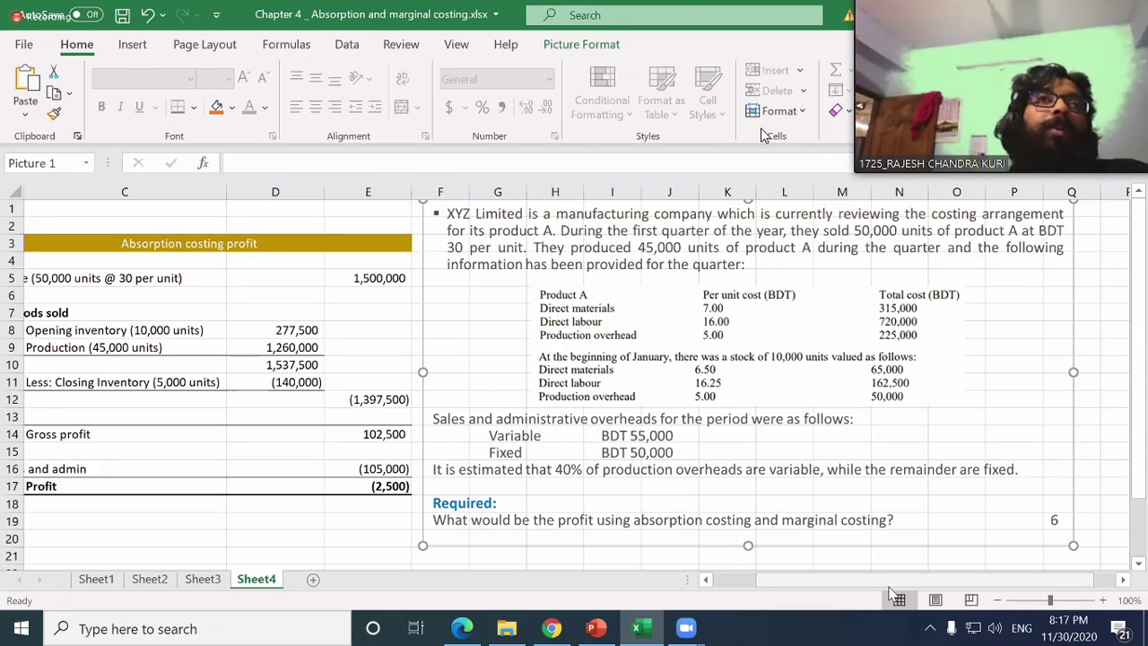
mouse_move(893, 594)
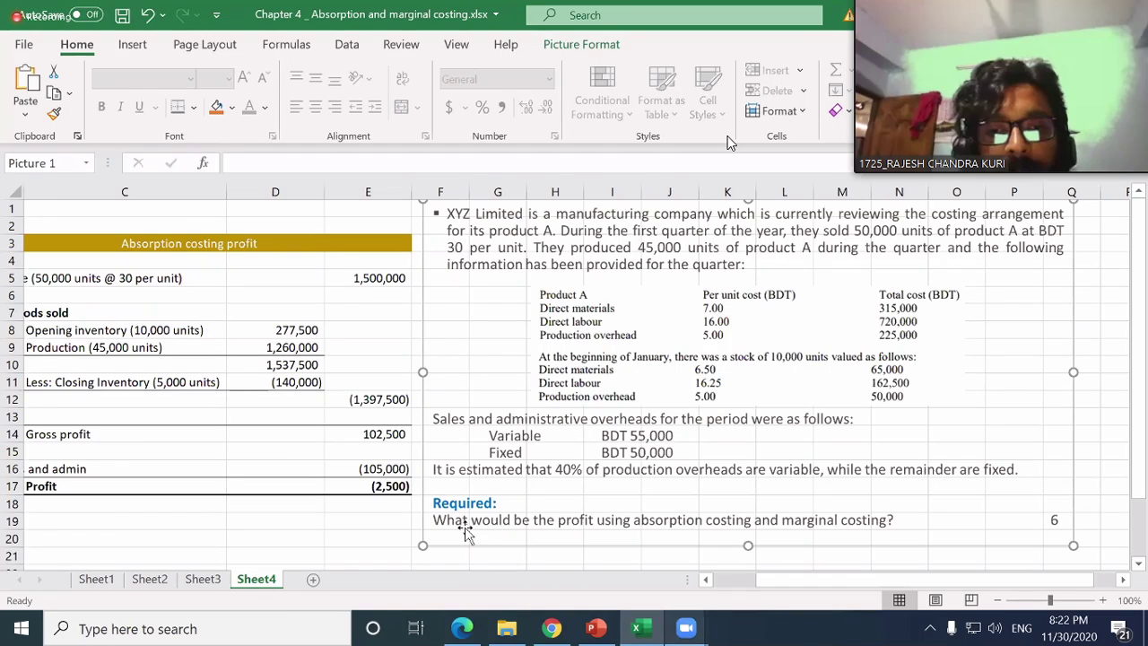
- Duplicate the absorption costing profit statement, B3:E17, below the original, starting in B21
left_click(256, 327)
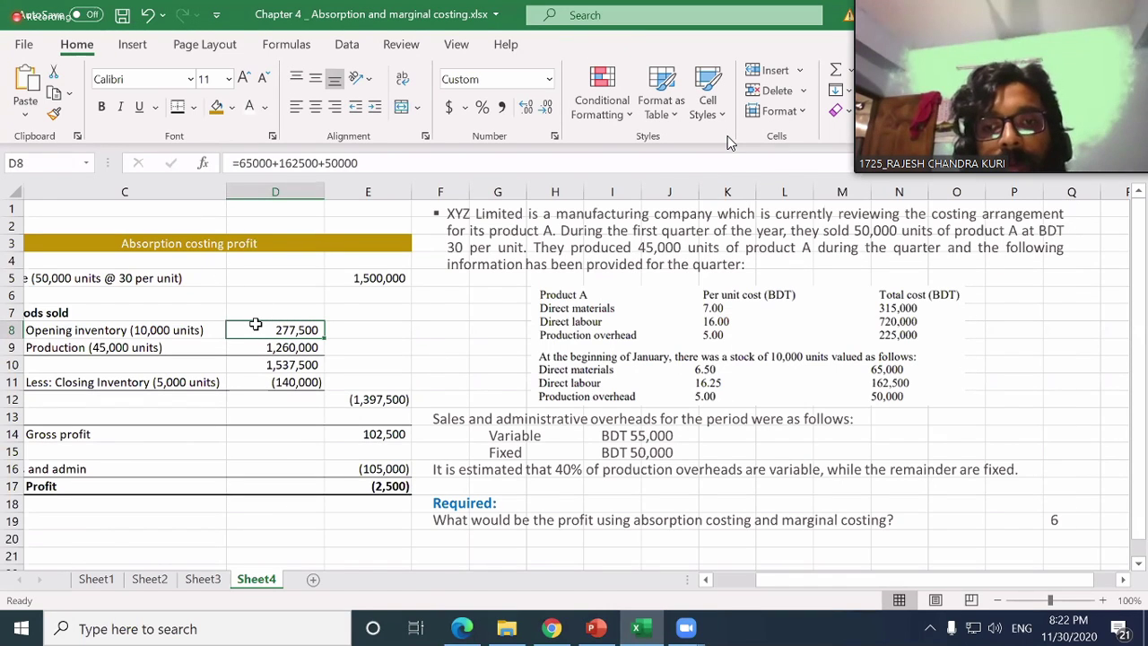
left_click_drag(861, 163, 805, 202)
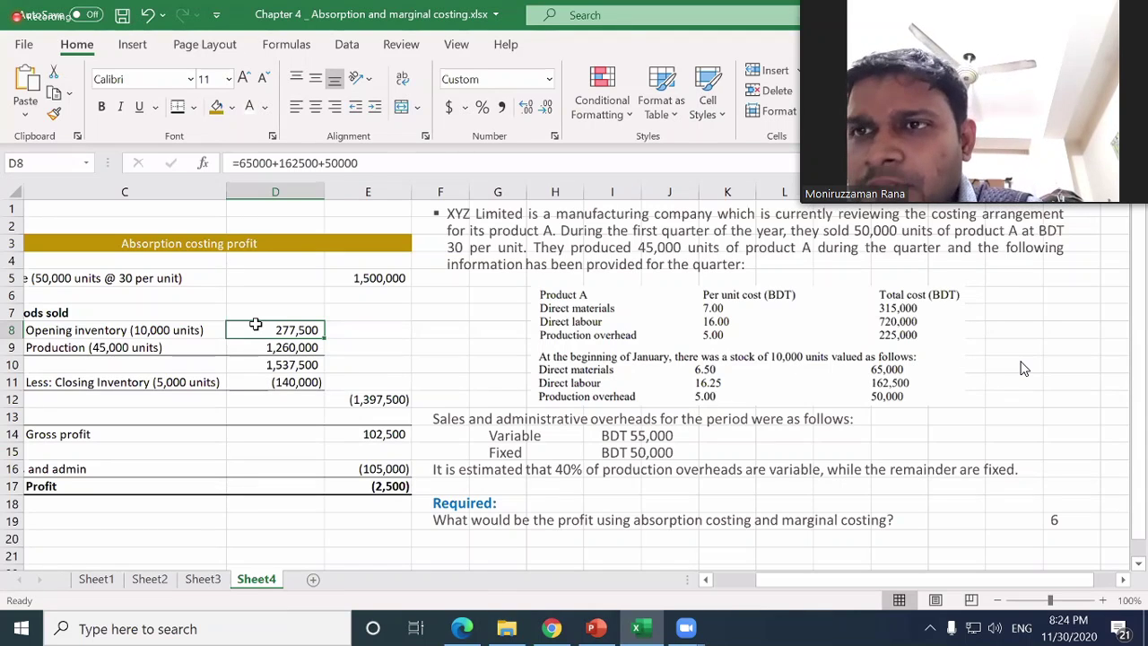
key("Left")
key("Up")
key("Up")
key("Up")
key("Up")
key("Up")
key("shift+Right")
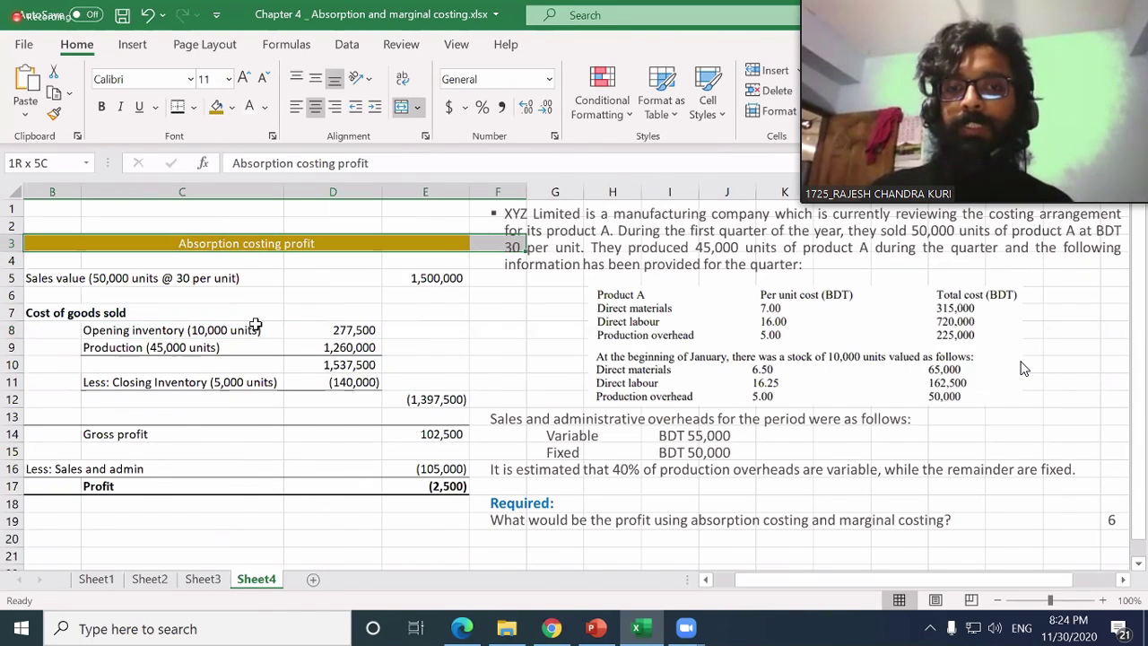
key("shift+Left")
key("shift+Down")
key("shift+Down")
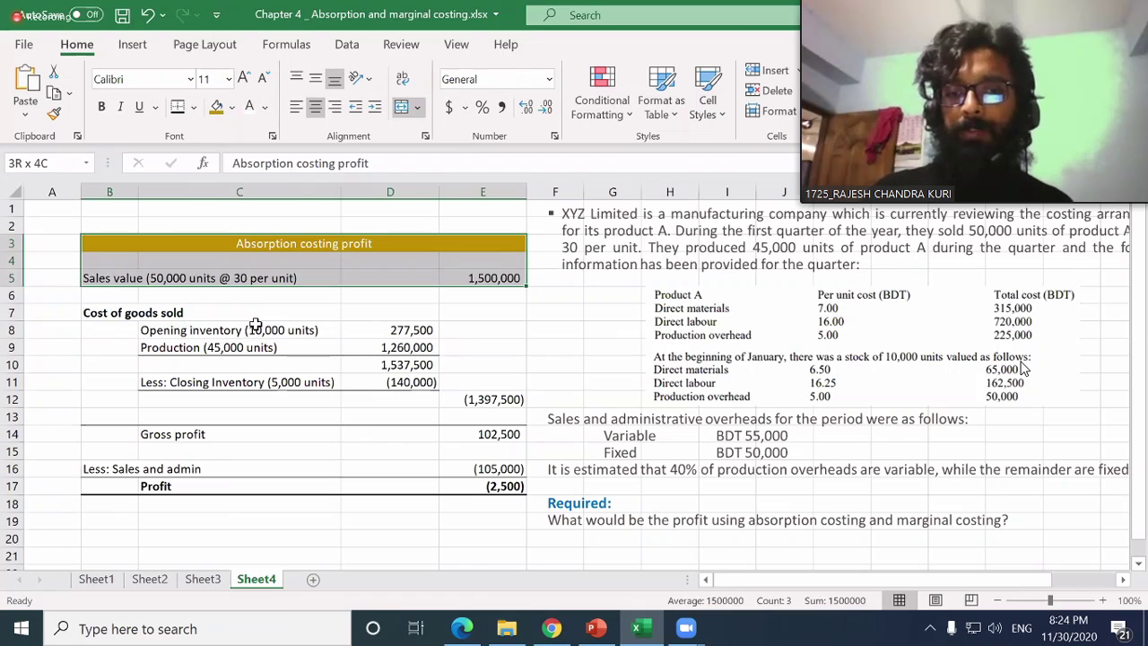
key("shift+Down")
key("shift+Down")
key("shift+Down")
key("shift+Down")
key("shift+Down")
key("shift+Down")
key("shift+Down")
key("shift+Down")
key("shift+Down")
key("shift+Down")
key("shift+Down")
key("shift+Down")
key("ctrl+c")
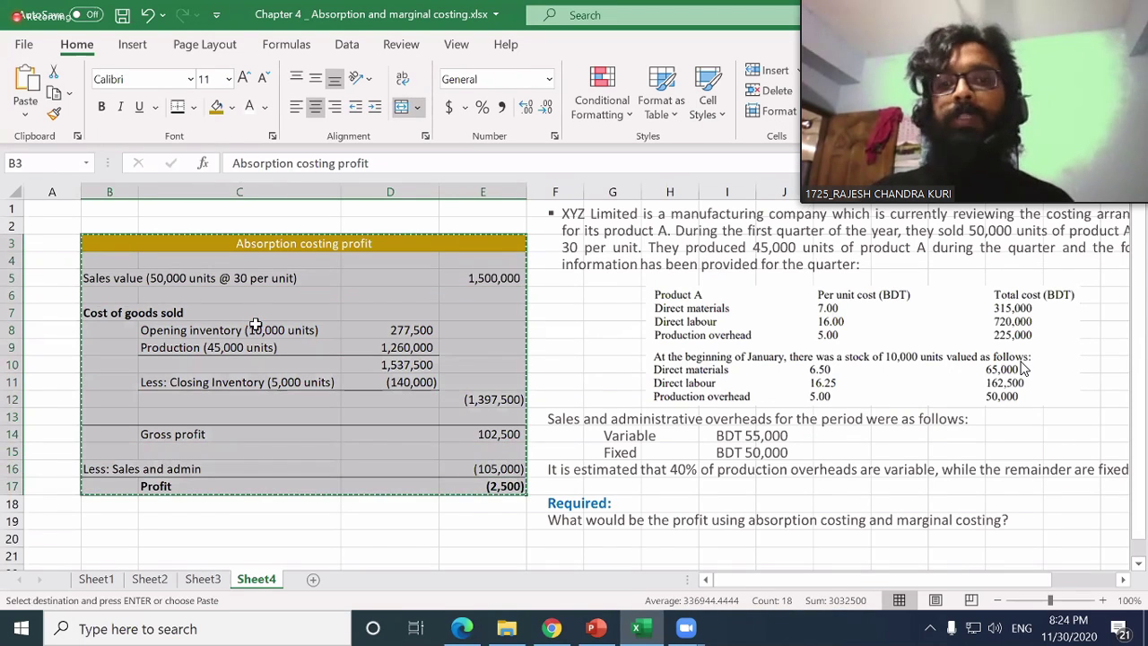
key("Down")
key("Down")
key("Down")
key("Down")
key("Down")
key("Down")
key("Down")
key("Down")
key("Down")
key("Down")
key("Down")
key("Down")
key("Down")
key("Down")
key("Down")
key("Down")
key("Down")
key("Down")
key("Down")
key("Down")
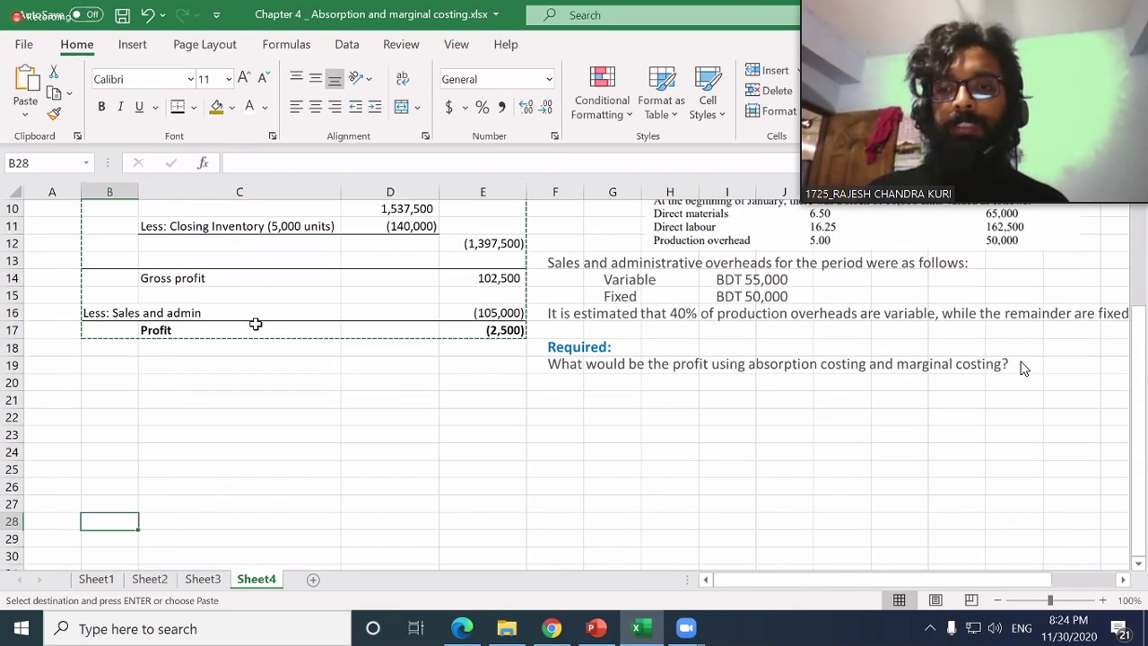
key("Up")
key("Up")
key("Up")
key("Up")
key("Up")
key("Up")
key("Up")
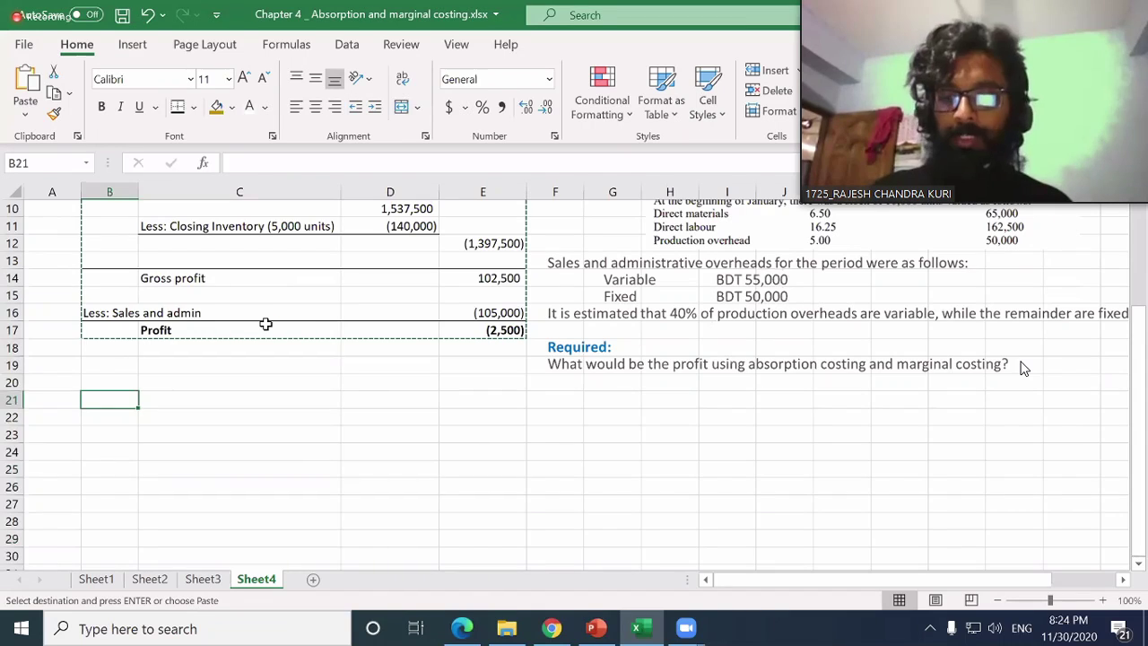
key("ctrl+v")
- Change the copied statement's heading in B21 to "Variable costing profit"
key("F2")
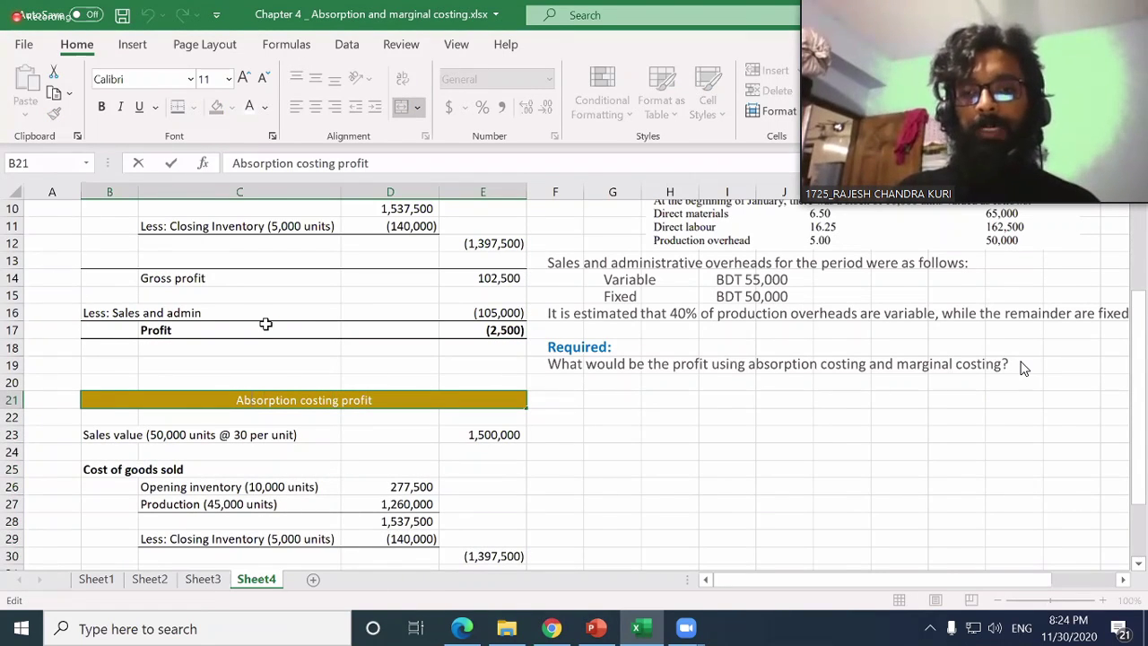
key("Home")
key("shift+Right")
key("shift+Right")
key("shift+Right")
key("shift+Right")
key("shift+Right")
key("shift+Right")
key("shift+Right")
key("shift+Right")
key("shift+Right")
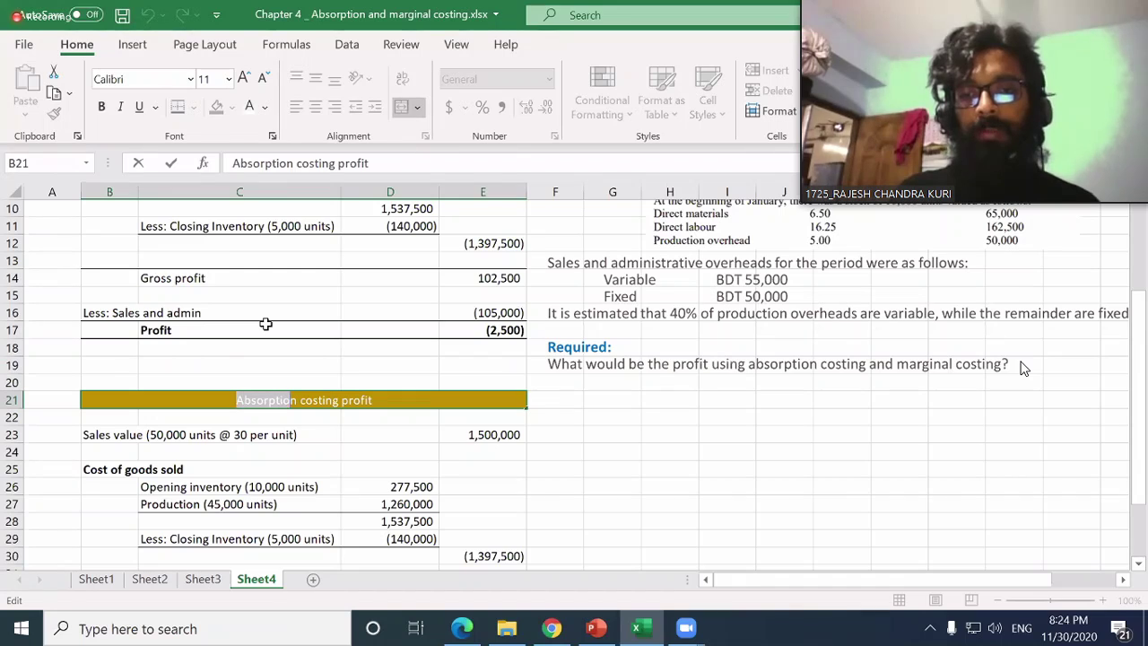
type("Variable")
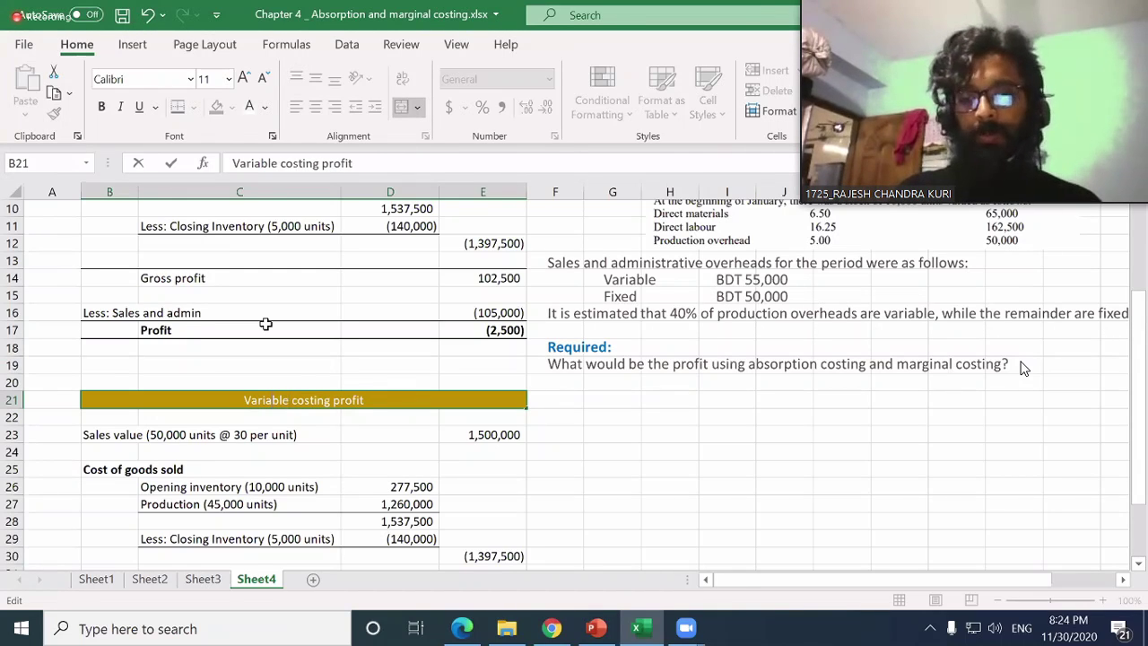
key("shift+Tab")
key("Tab")
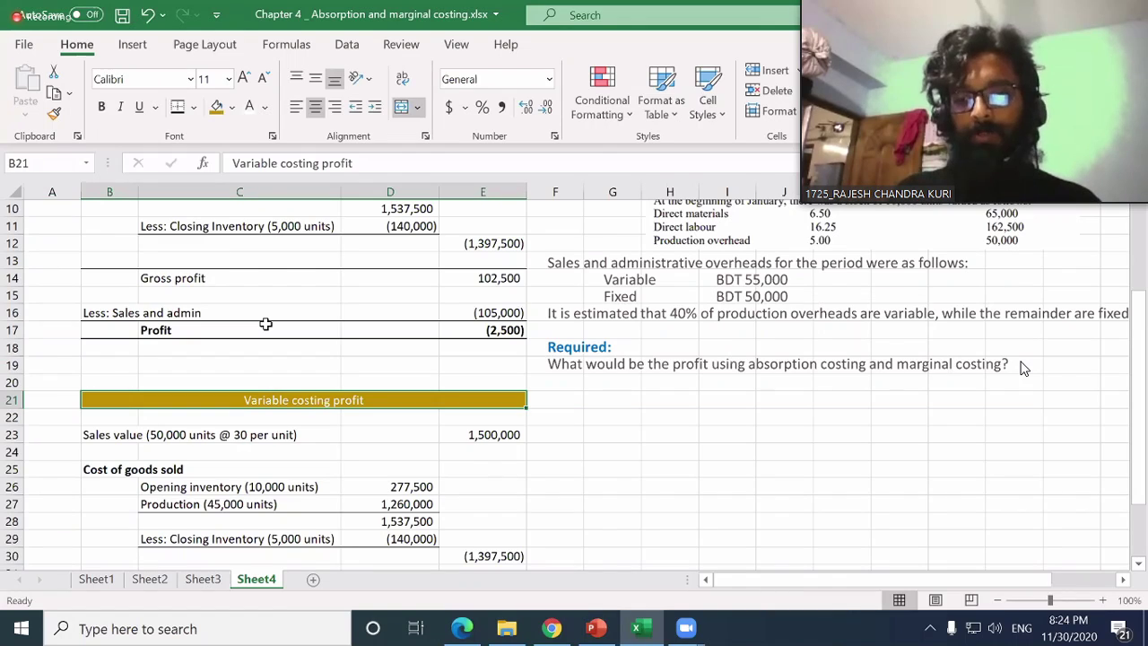
- Extend the heading in B21 to read "Marginal/Variable costing profit"
key("F2")
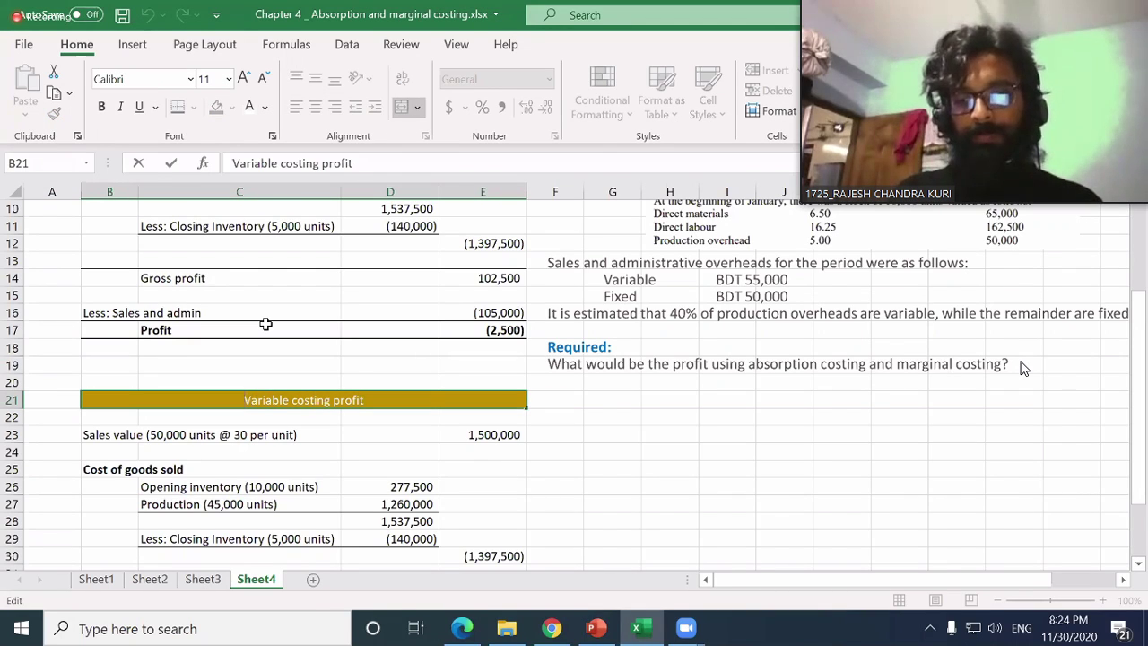
key("Home")
type("?")
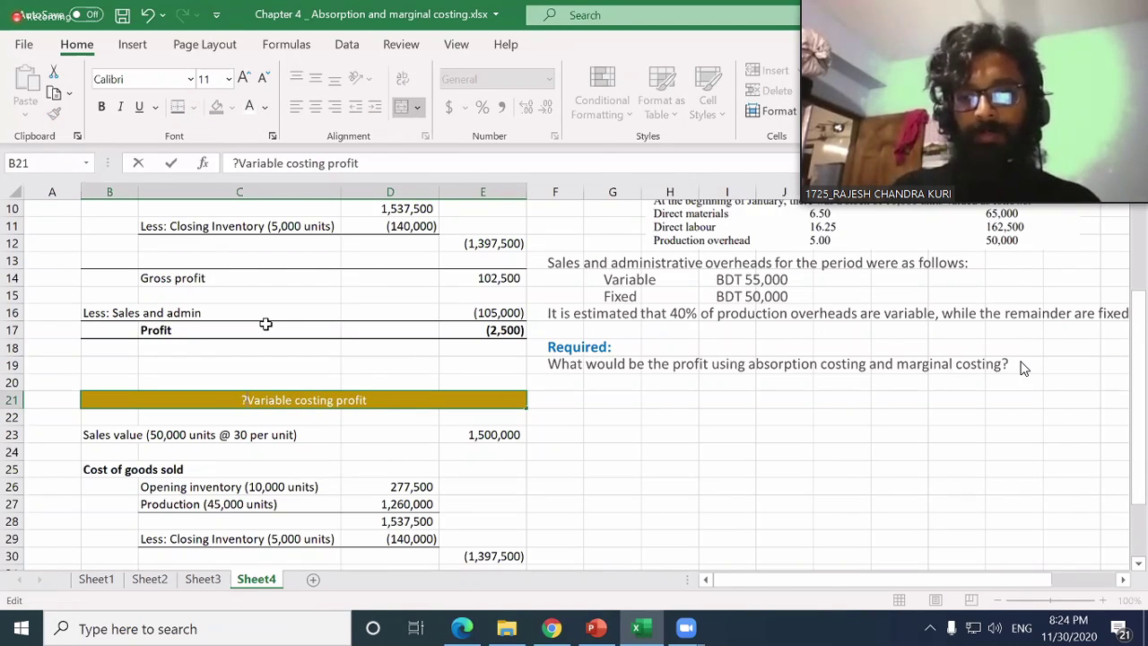
key("BackSpace")
type("marg")
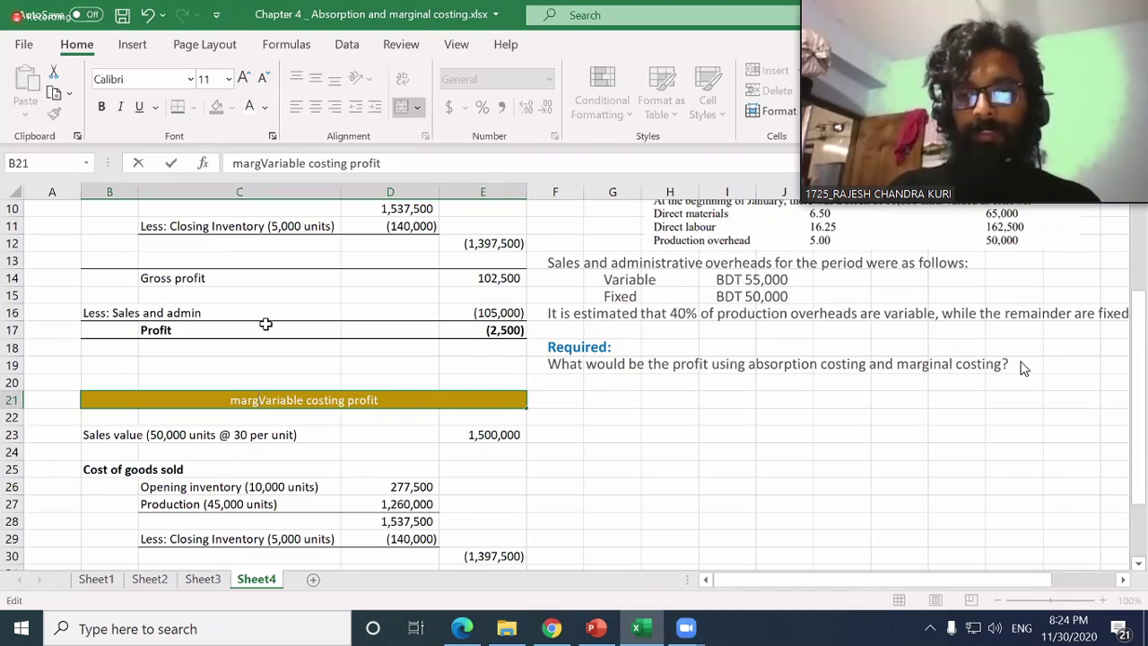
key("BackSpace")
key("BackSpace")
key("BackSpace")
key("BackSpace")
type("Marginal")
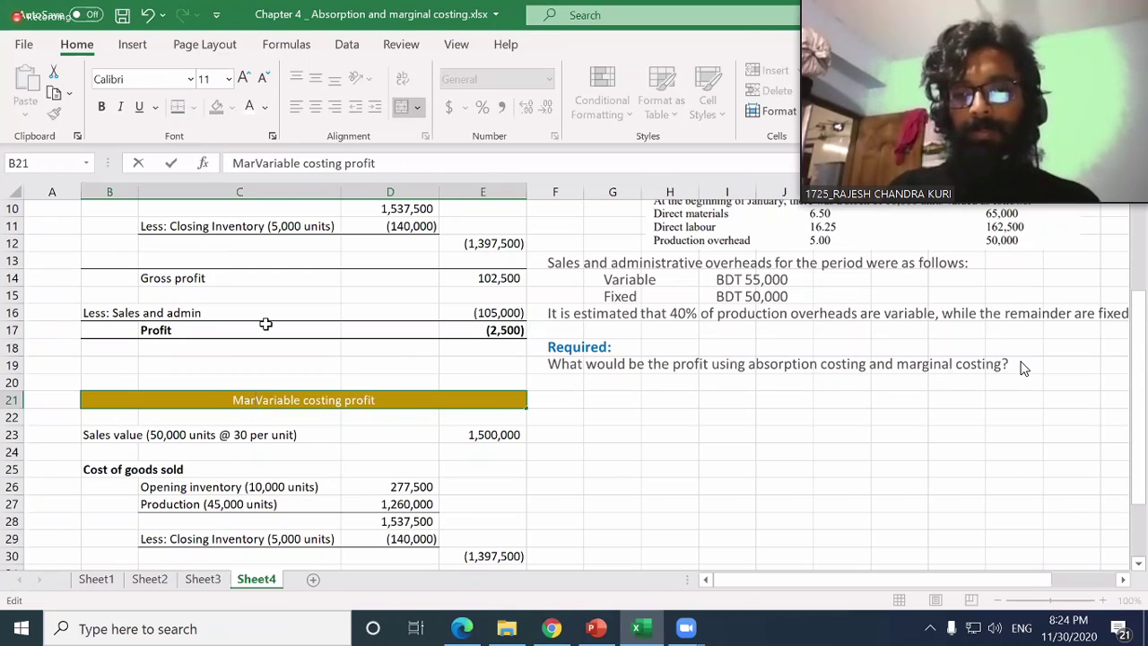
key("BackSpace")
type("/")
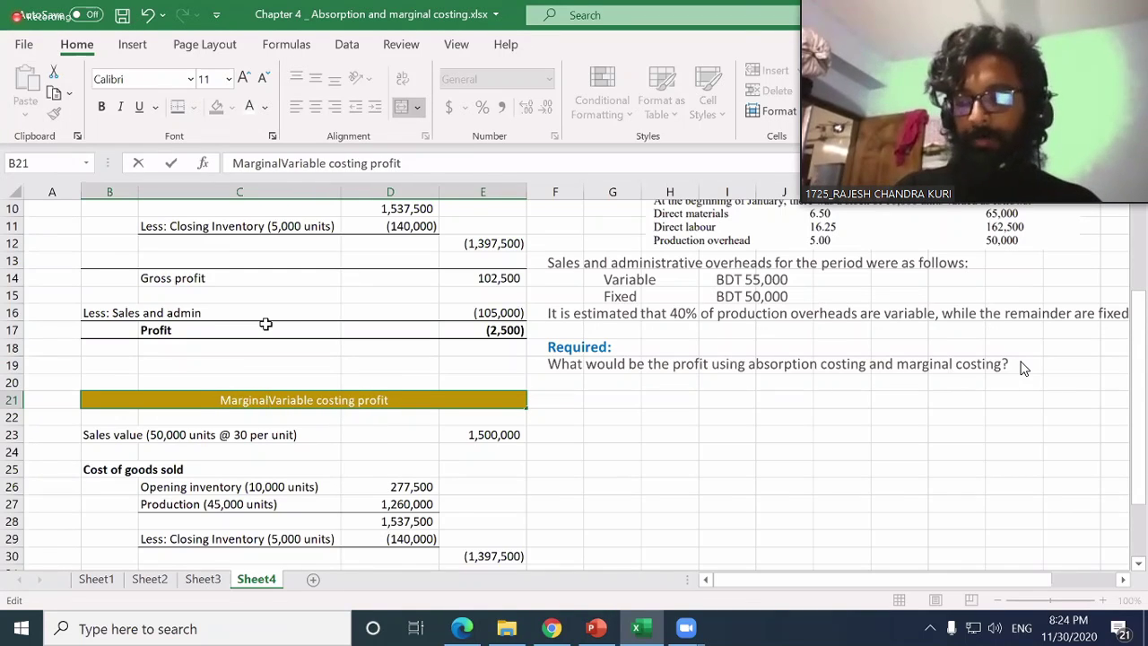
key("Return")
- Make the sales value row of the marginal costing statement, B23:E23, bold
key("Down")
key("Right")
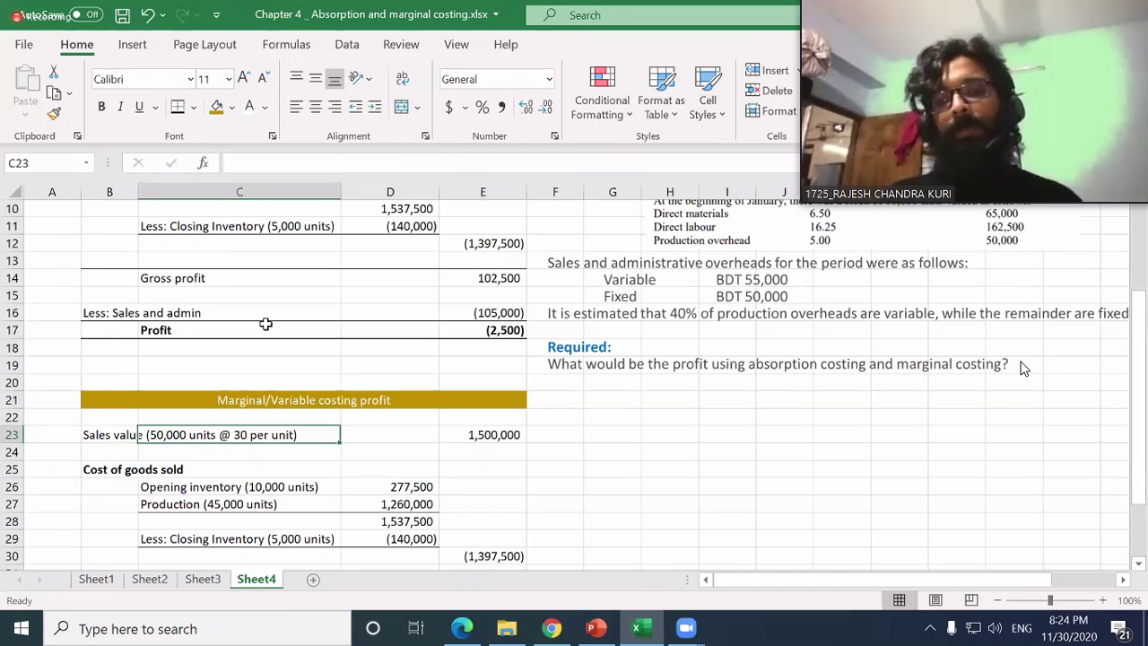
key("Right")
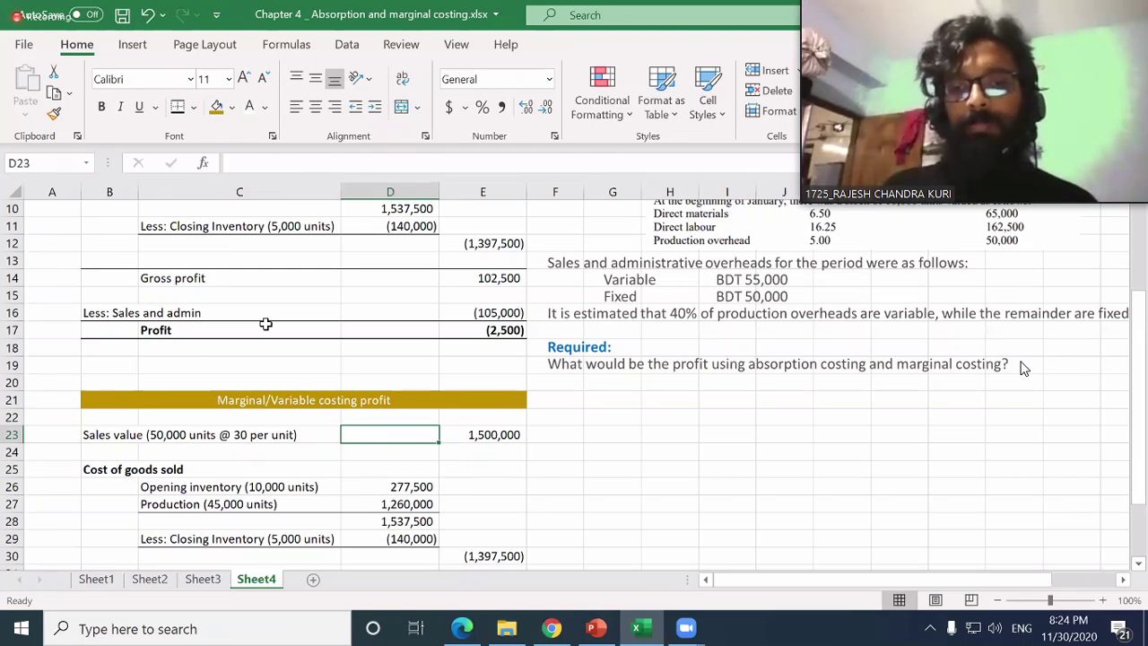
key("Left")
key("Left")
key("shift+Right")
key("shift+Right")
key("shift+Right")
key("ctrl+b")
key("Down")
key("Down")
key("Down")
key("Down")
key("Down")
key("Down")
key("Down")
key("Down")
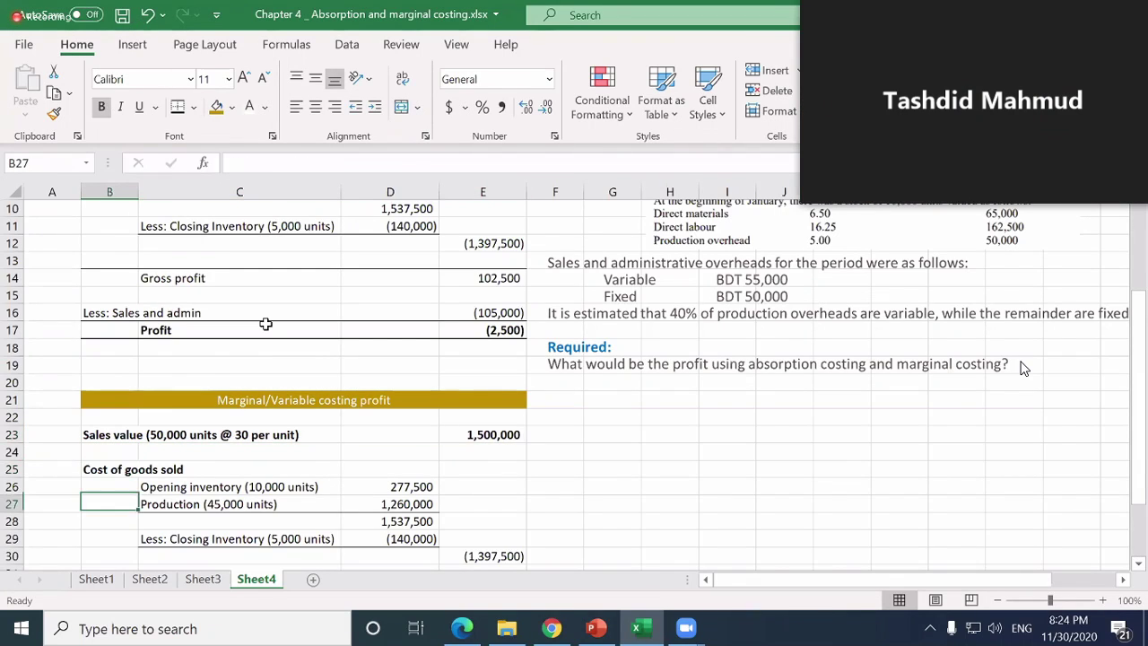
- Examine the absorption costing statement and the product A cost data against the copied marginal costing statement
key("Up")
key("Up")
key("Up")
key("Up")
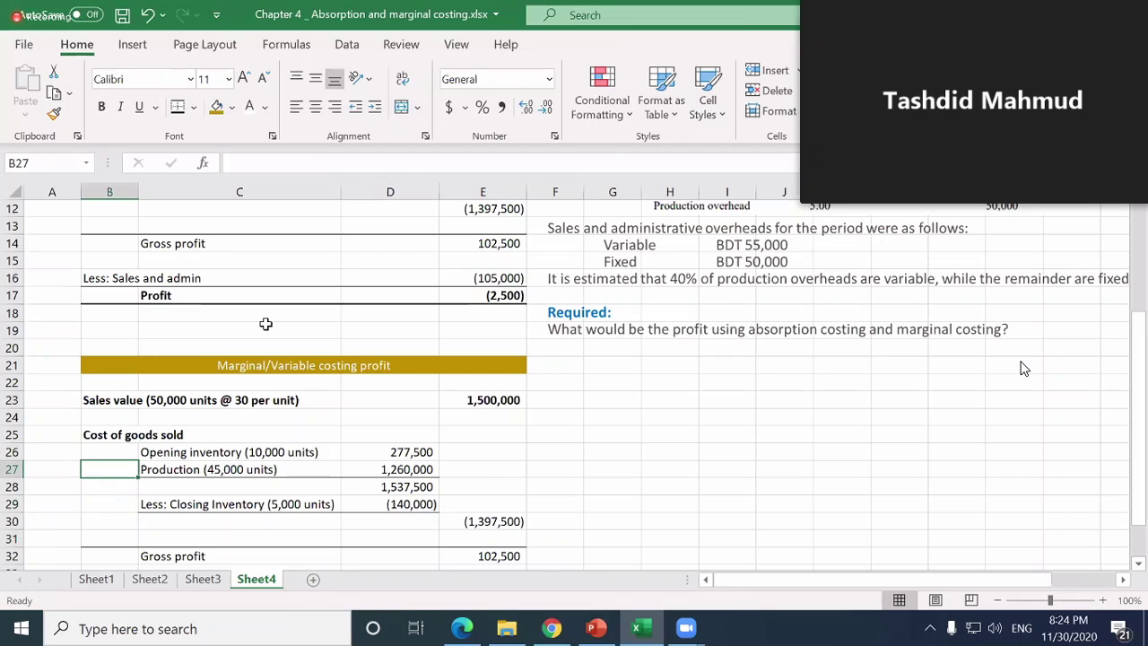
key("Up")
key("Up")
key("Up")
key("Up")
key("Up")
key("Up")
key("Up")
key("Up")
key("Up")
key("Up")
key("Up")
key("Up")
key("Up")
key("Up")
key("Up")
key("Up")
key("Up")
key("Up")
key("Up")
key("Up")
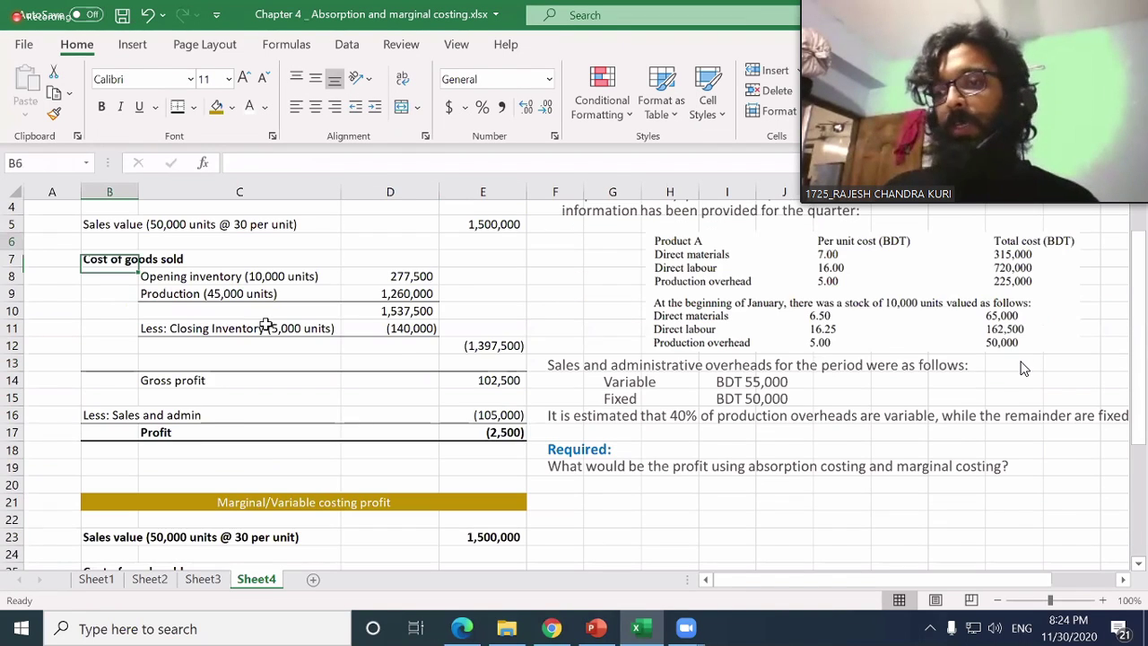
scroll(1023, 368, "up", 1)
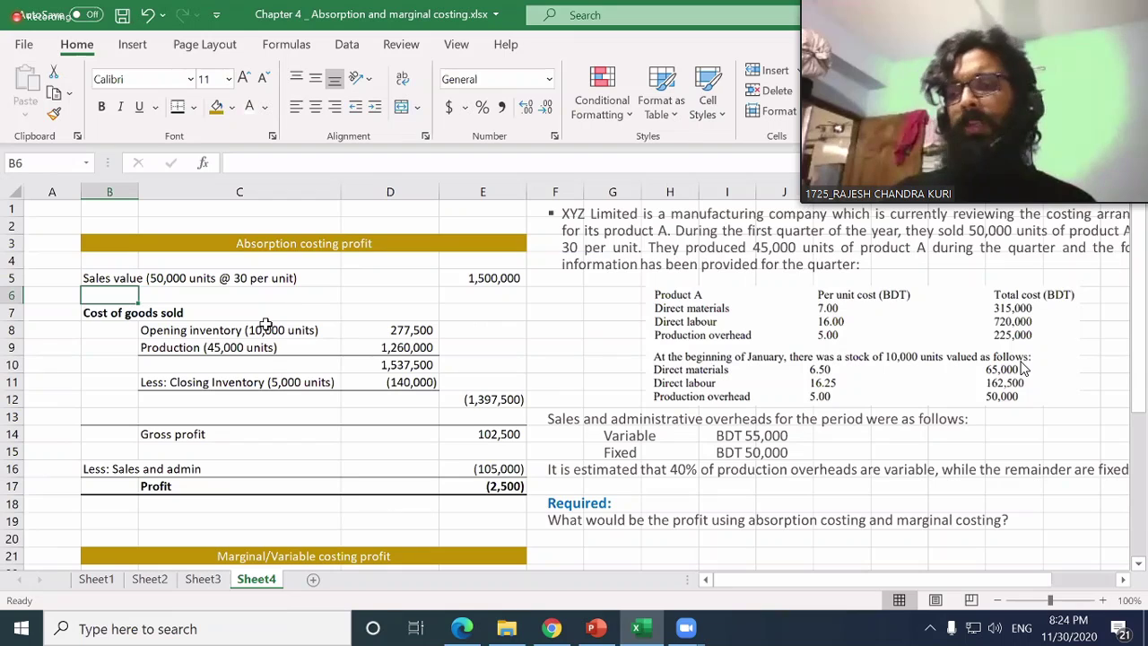
key("Down")
key("Down")
key("Down")
key("Down")
key("Down")
key("Down")
key("Down")
key("Down")
key("Down")
key("Down")
key("Down")
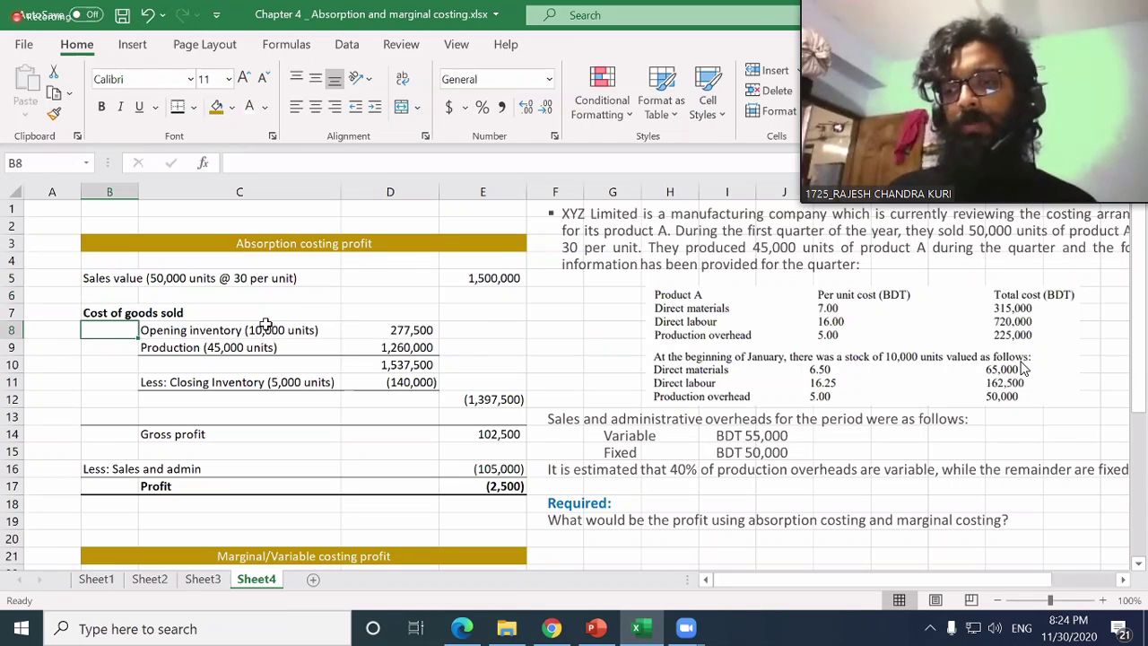
key("Down")
key("Down")
key("Down")
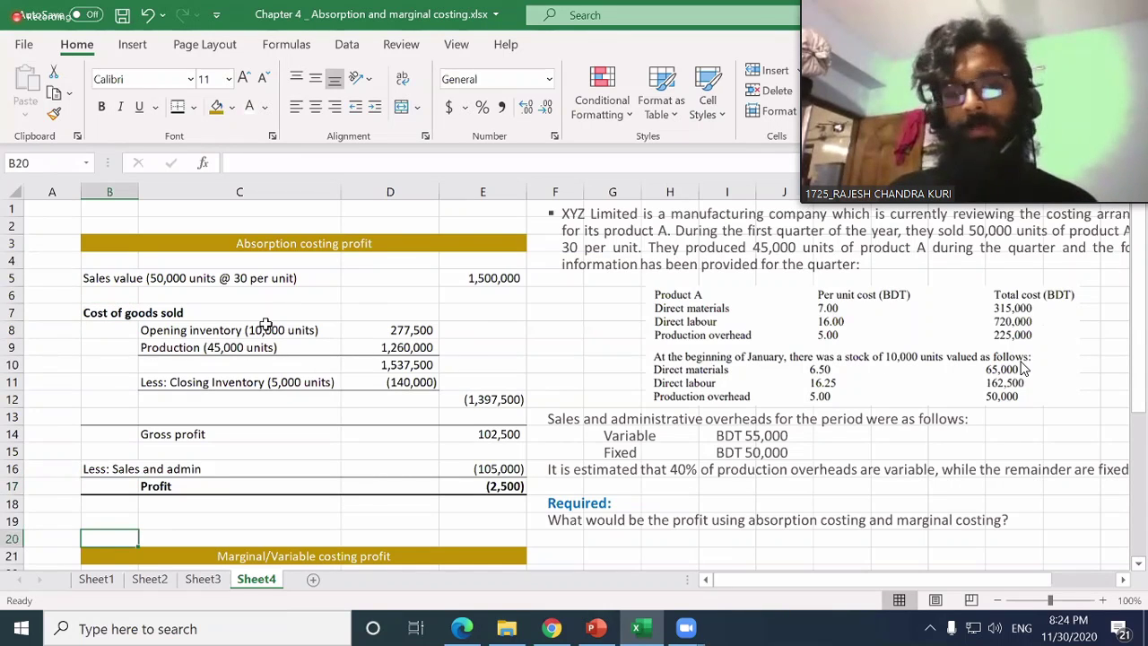
key("Down")
key("Down")
key("Down")
key("Down")
key("Down")
key("Down")
key("Down")
key("Down")
key("Down")
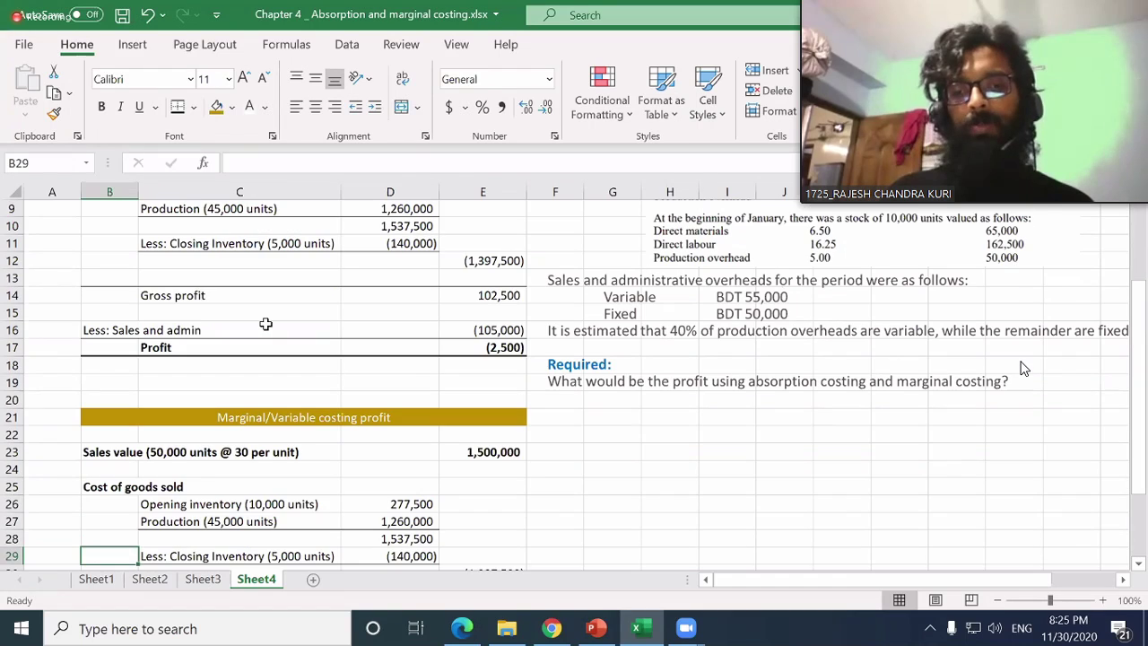
- Try inserting blank cells at C26:E31 with the existing cells shifted right, and undo the insertion
key("Up")
key("Up")
key("Up")
key("Right")
key("shift+Down")
key("shift+Down")
key("shift+Down")
key("shift+Down")
key("shift+Down")
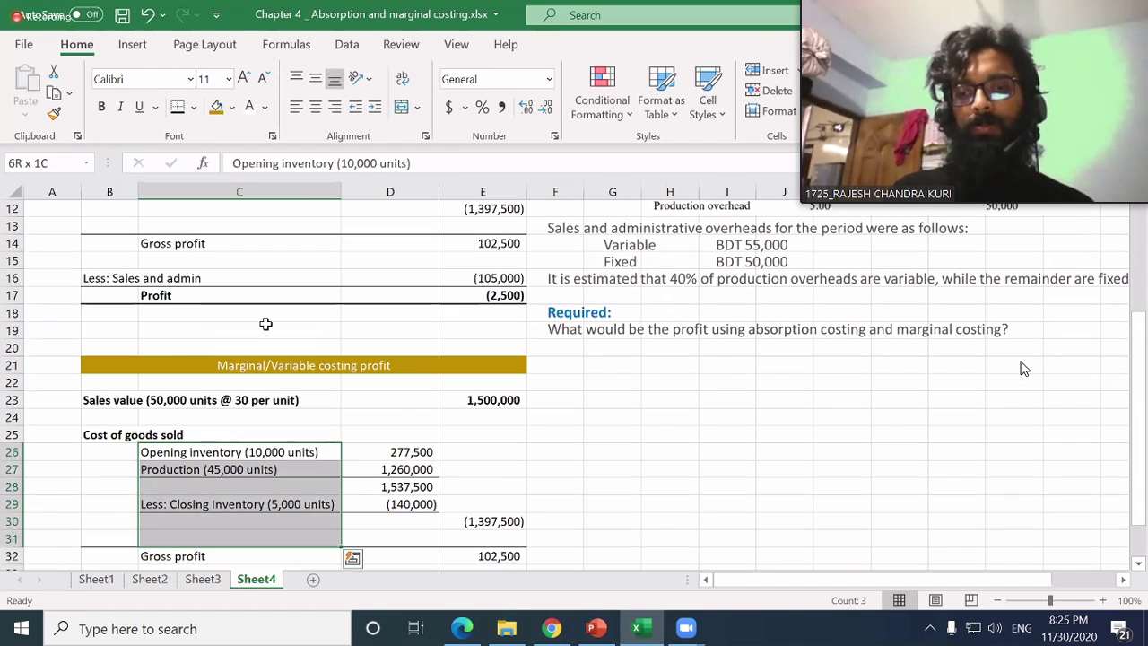
key("ctrl+shift+plus")
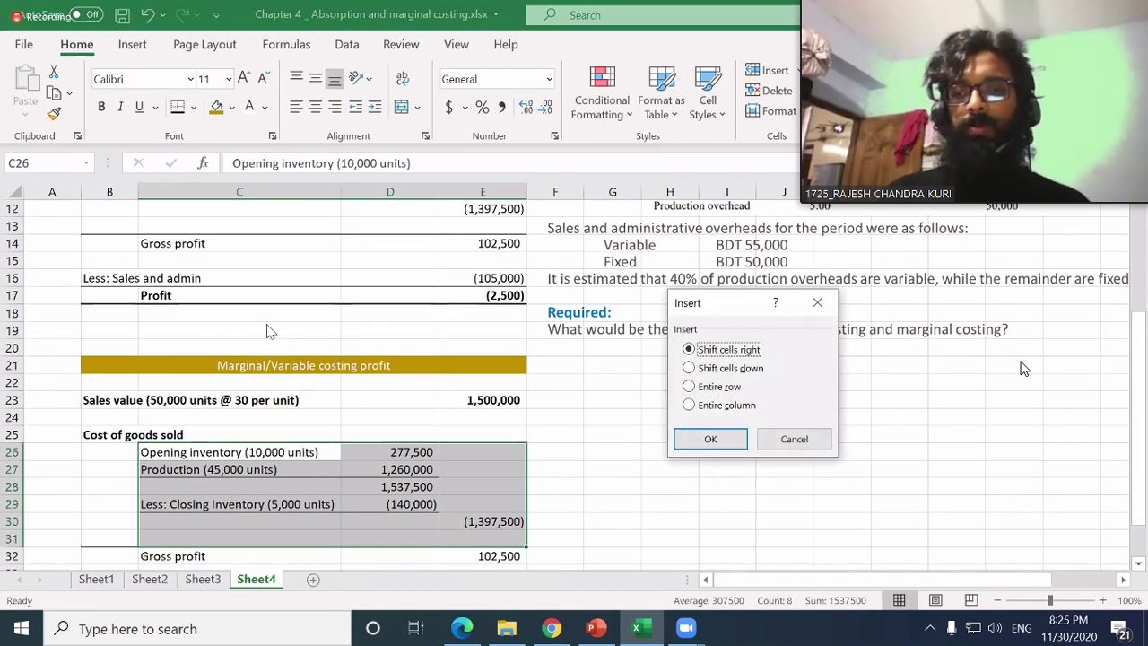
key("Return")
key("Up")
key("Right")
key("Right")
key("Right")
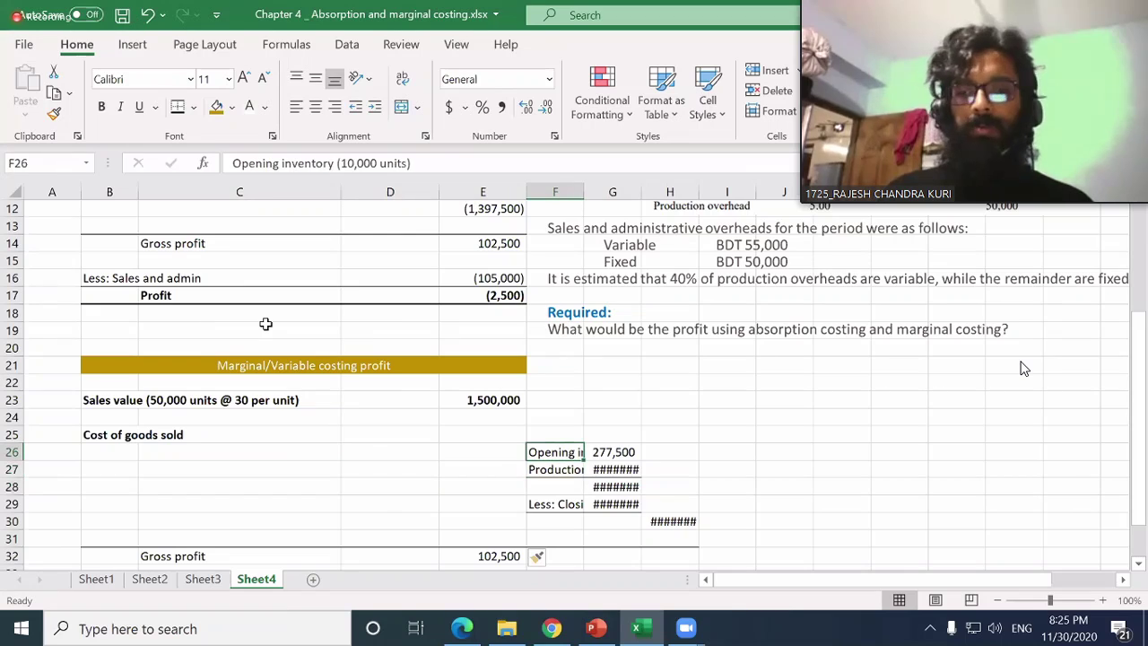
key("ctrl+z")
- Insert seven blank rows, 26 to 32, above the opening inventory row of the marginal costing statement
key("shift+space")
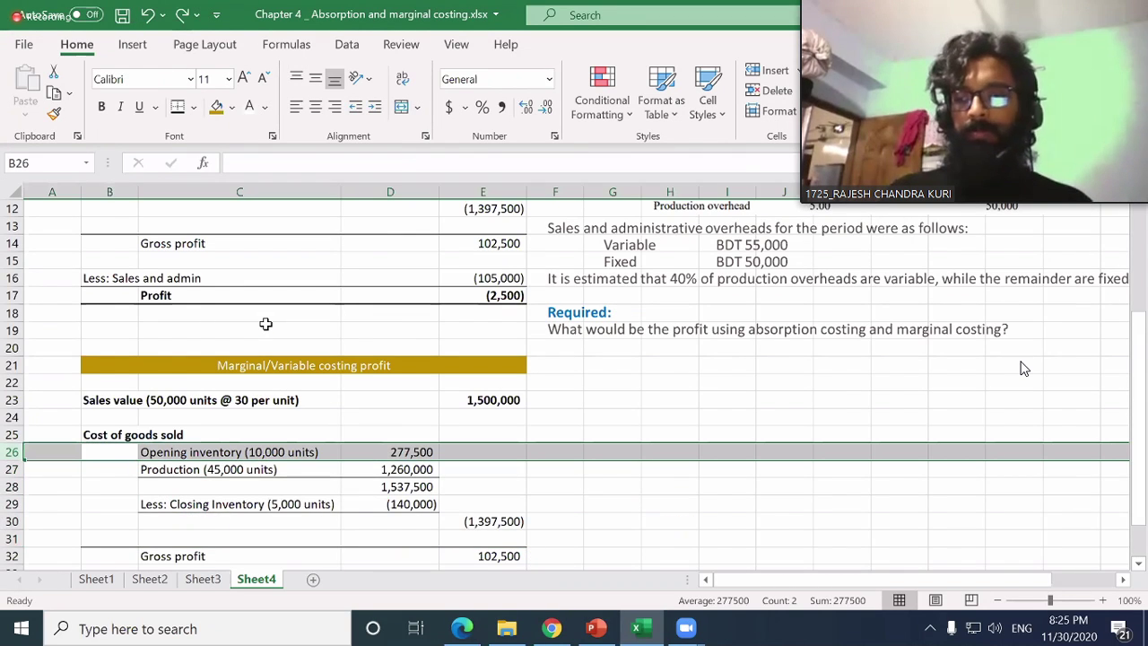
key("ctrl+shift+plus")
key("ctrl+shift+plus")
key("ctrl+shift+plus")
key("ctrl+shift+plus")
key("ctrl+shift+plus")
key("ctrl+shift+plus")
key("Right")
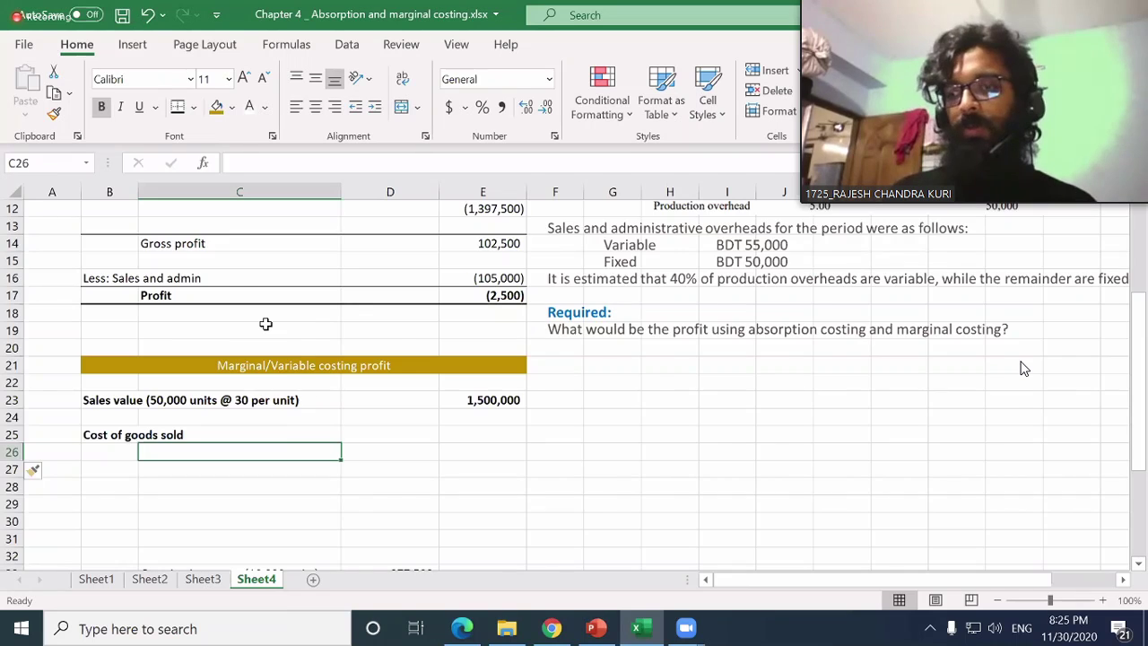
- Review the cost of goods sold and profit lines of the absorption costing statement for comparison with the marginal costing layout
key("Page_Up")
key("Down")
key("Down")
key("Down")
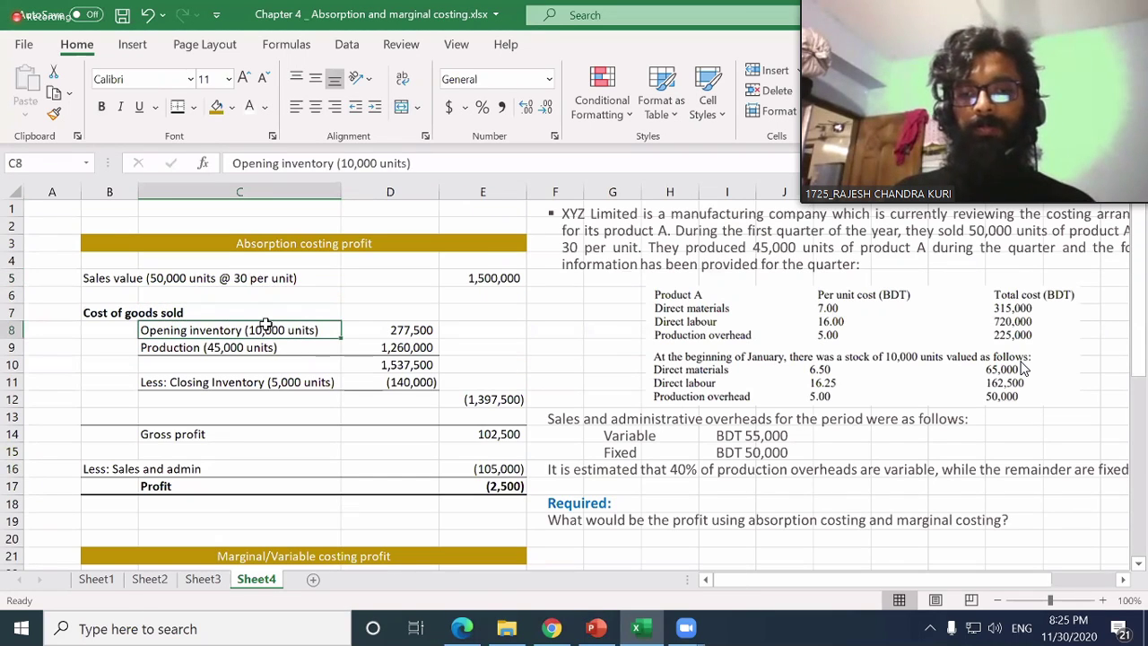
key("Down")
key("Down")
key("Down")
key("Down")
key("Down")
key("Down")
key("Down")
key("Down")
key("Down")
key("Down")
key("Down")
key("Down")
key("Down")
key("Down")
key("Down")
key("Down")
key("Down")
key("Down")
- Extend the cost of goods sold label in B25 to read "Variable Cost of goods sold"
type("D")
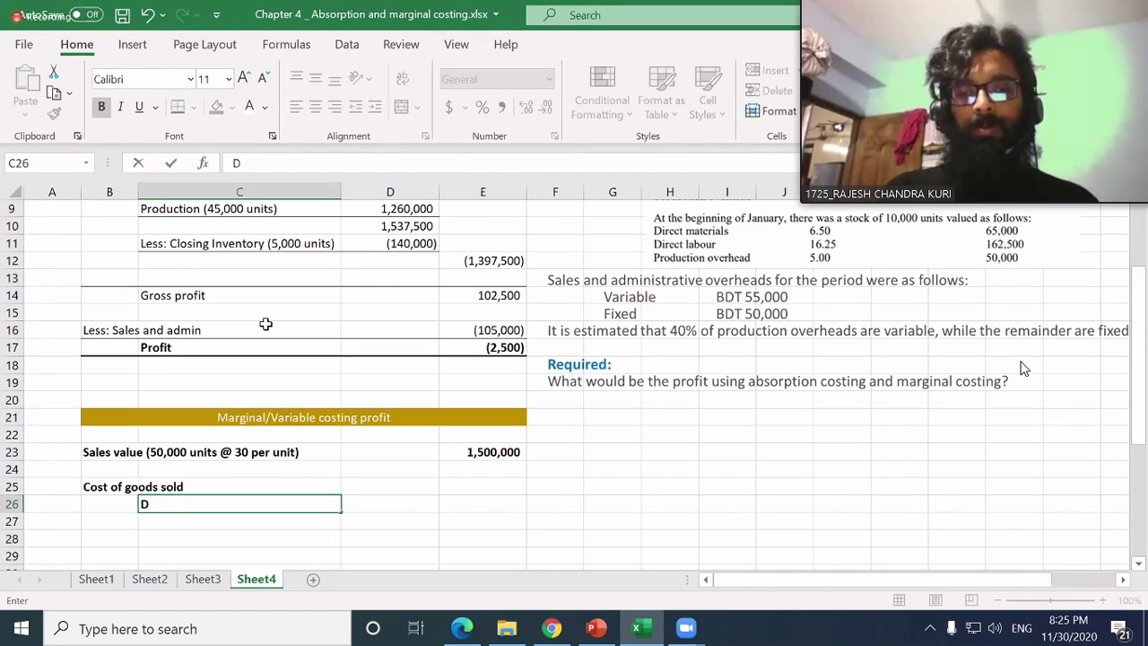
key("BackSpace")
key("Up")
key("Left")
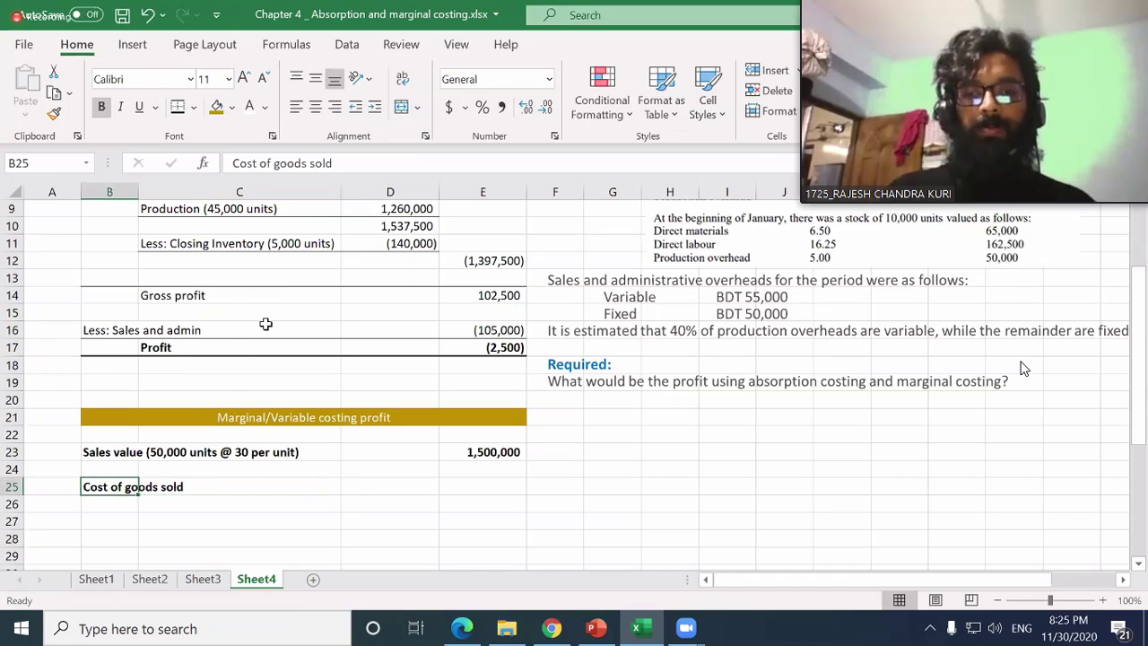
key("F2")
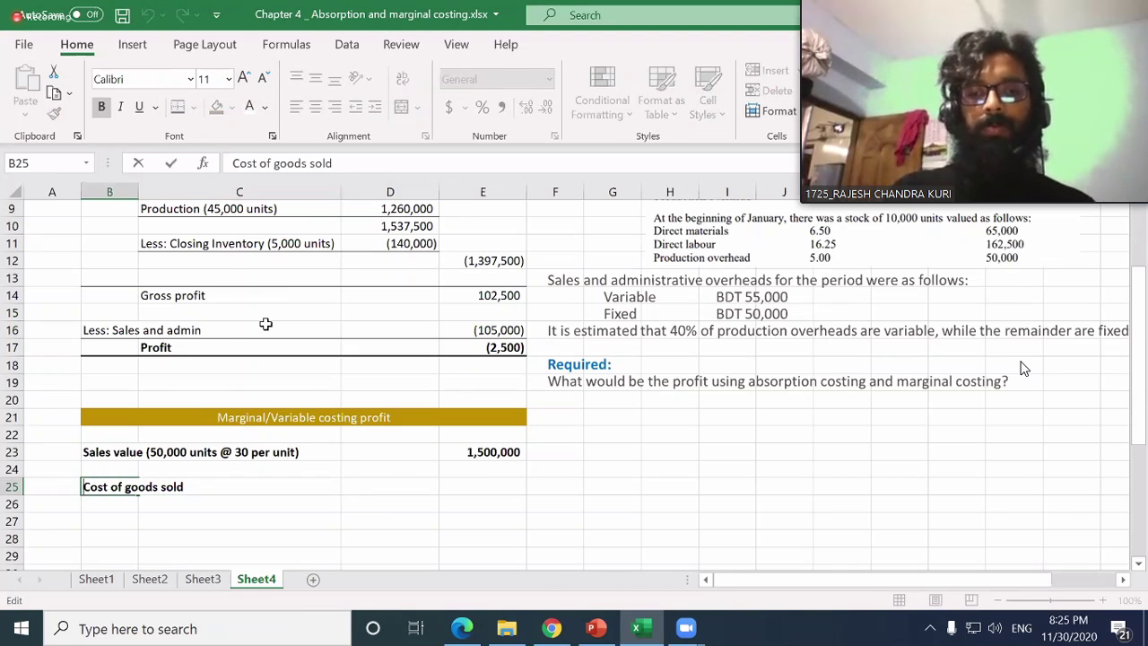
type("Va")
type("riable co")
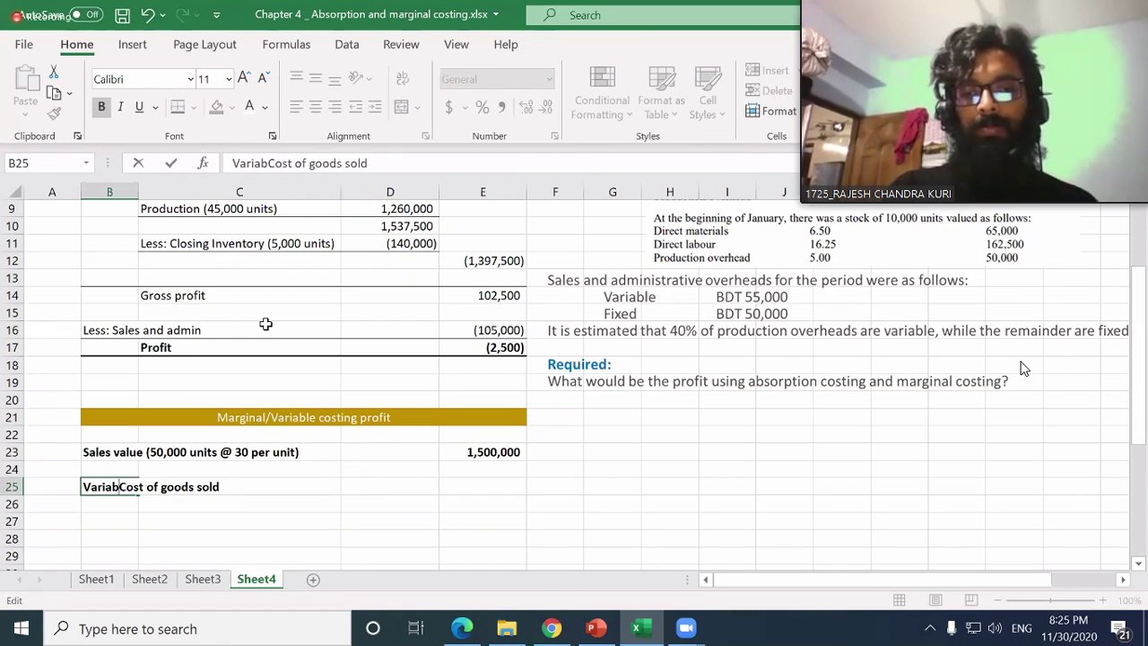
key("BackSpace")
key("BackSpace")
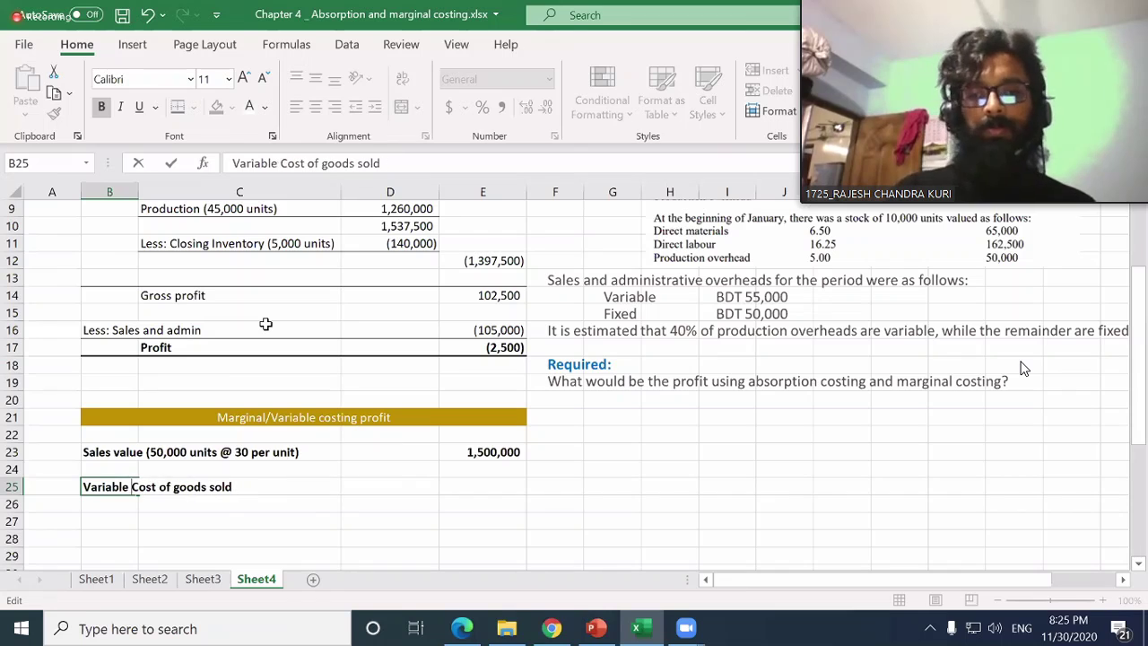
- Confirm the "Variable Cost of goods sold" heading in B25 and enter the label "Direct material" in C26
key("Return")
key("Right")
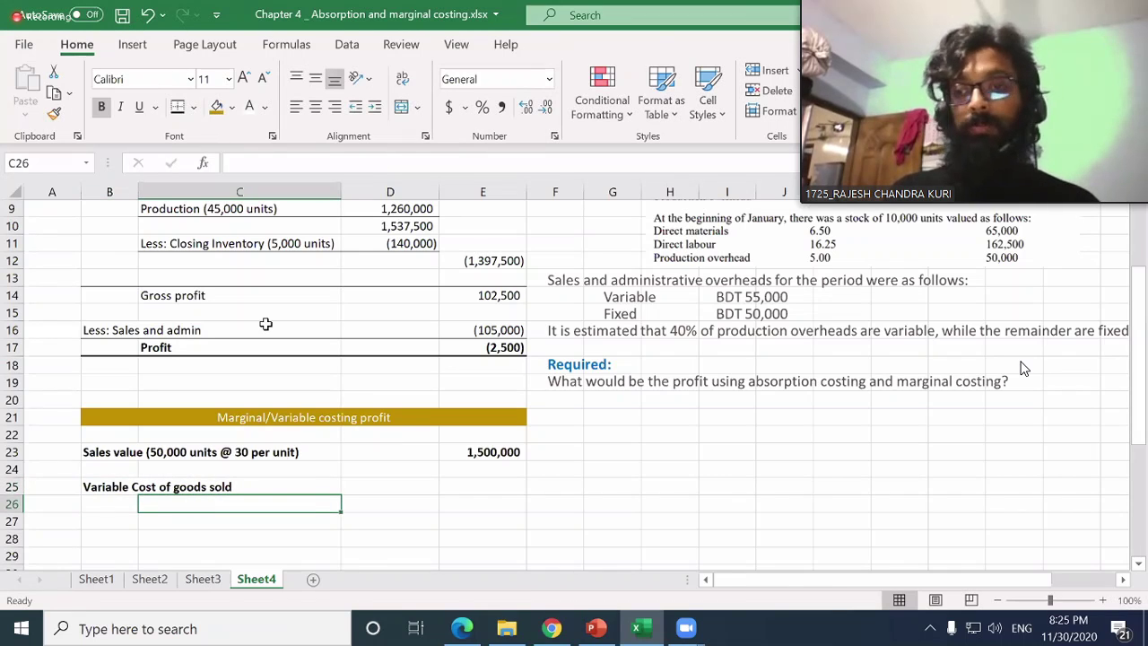
type("Dire")
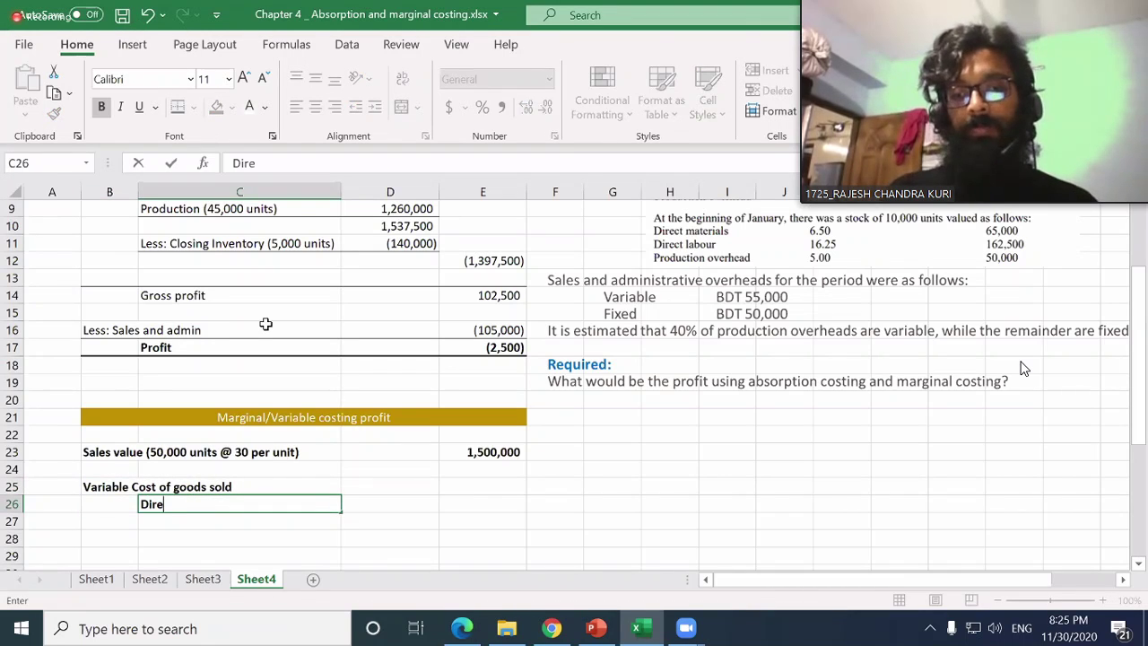
type("ct material")
key("Right")
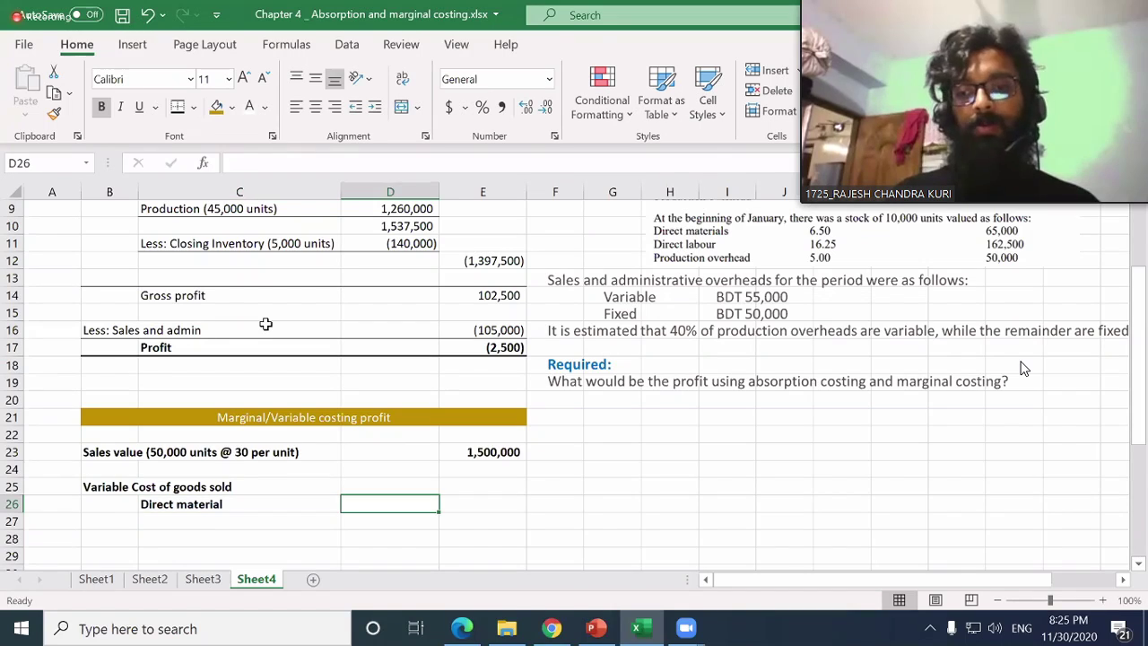
- Remove the bold formatting from the "Direct material" label in C26
key("Right")
key("Left")
key("Left")
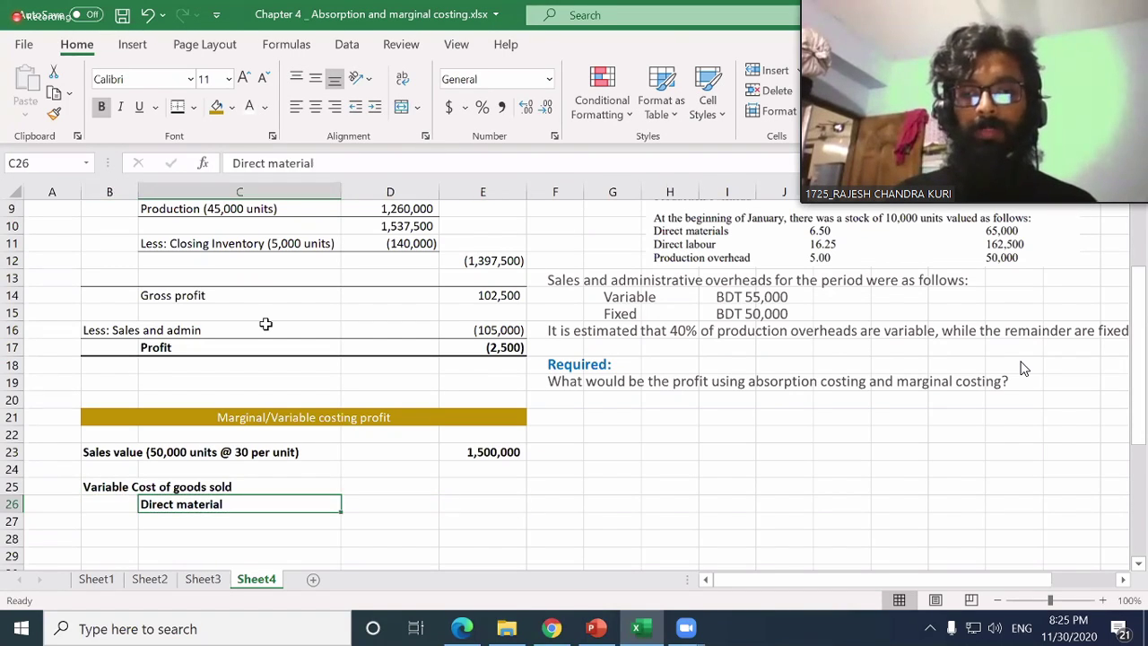
key("F2")
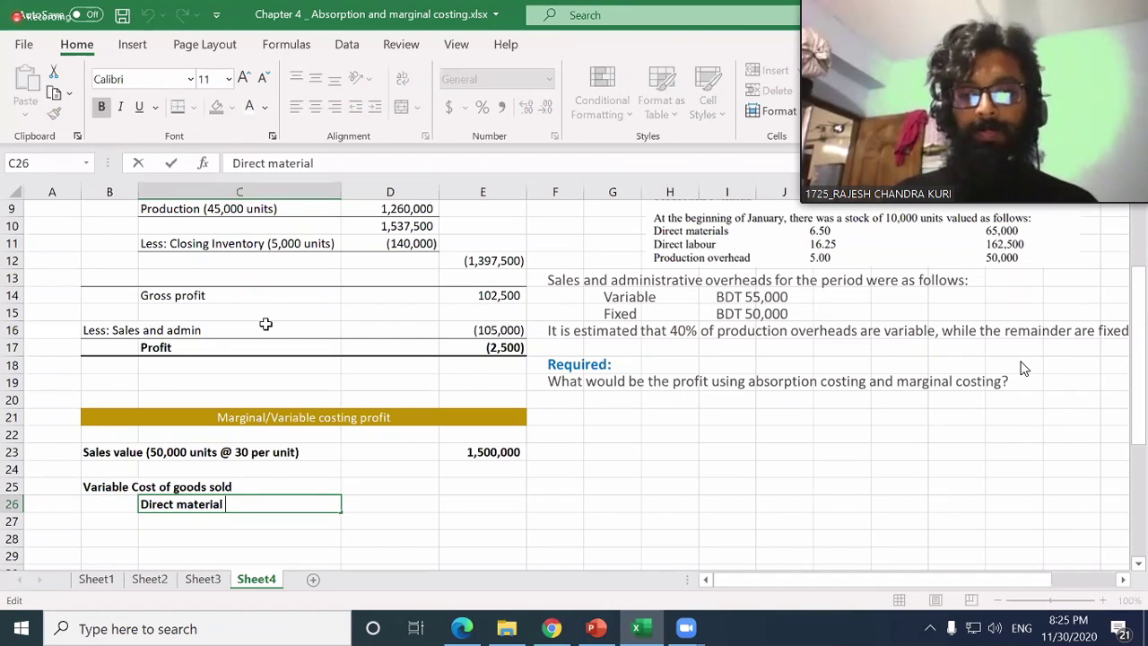
key("Escape")
key("Down")
key("Up")
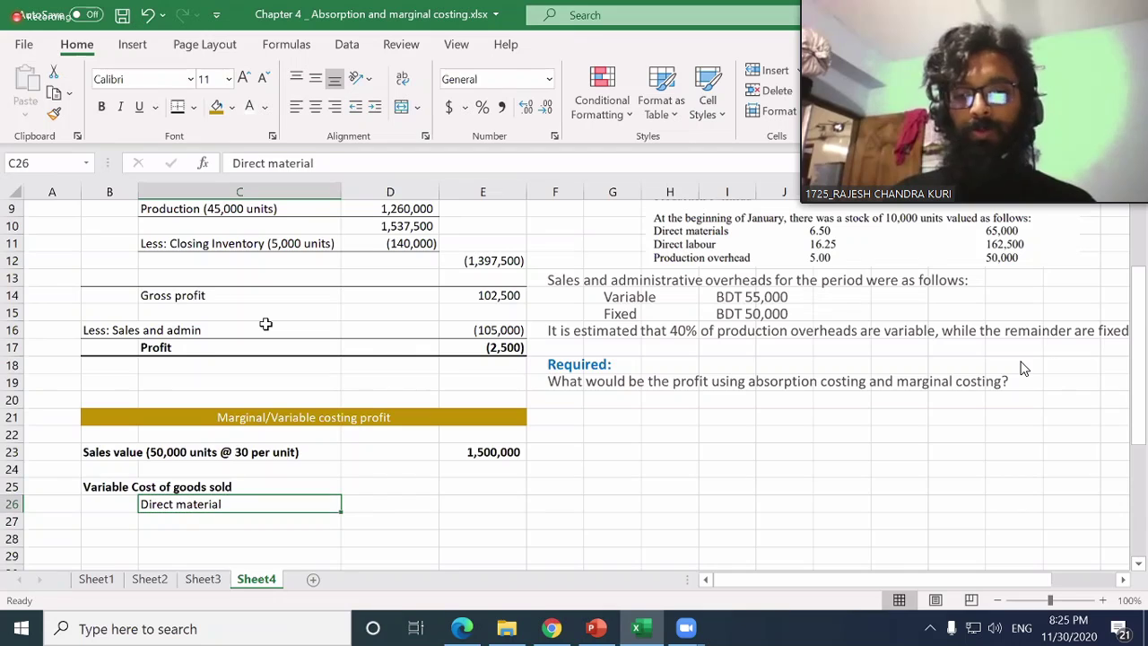
- Append "(50,000" to the "Direct material" label in C26
key("F2")
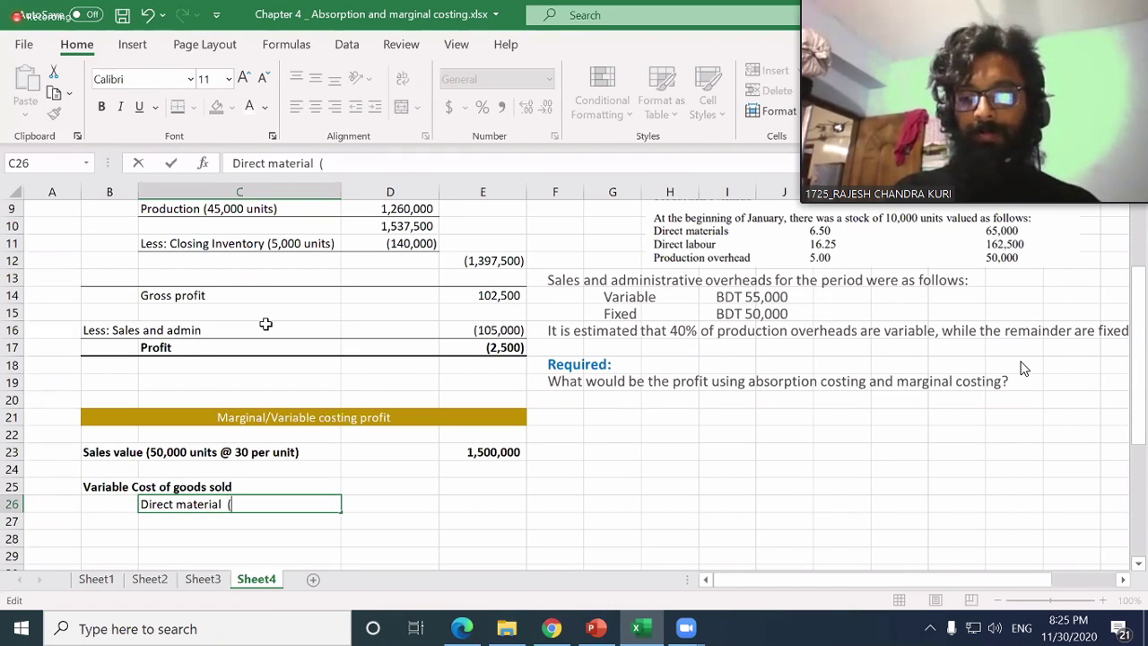
type("(50")
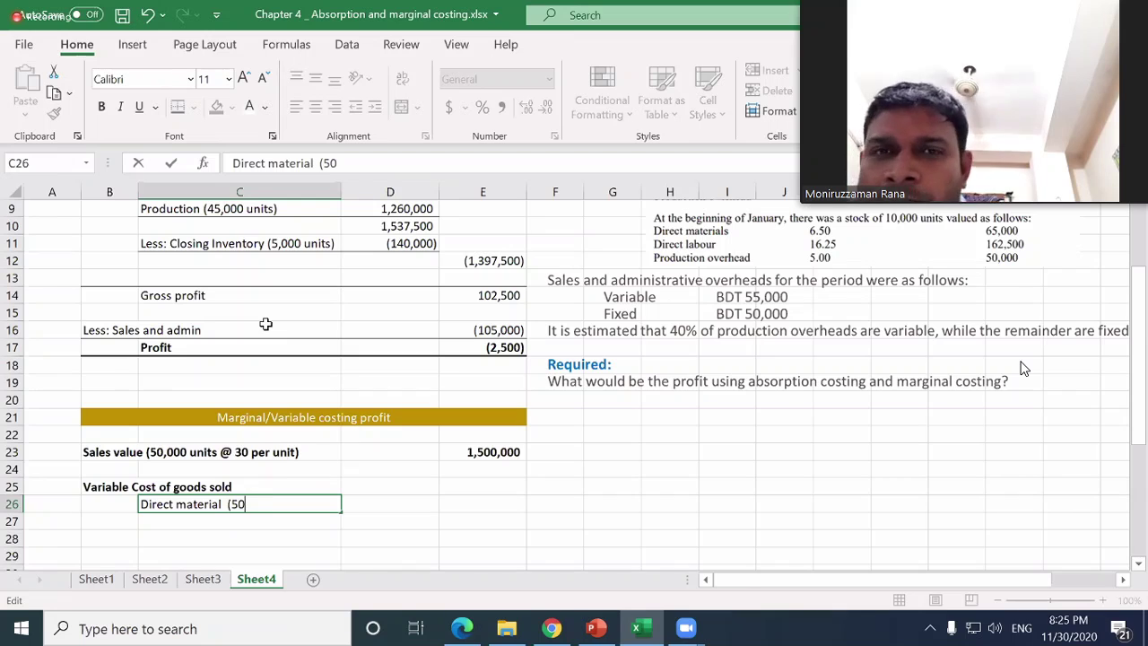
type(",000")
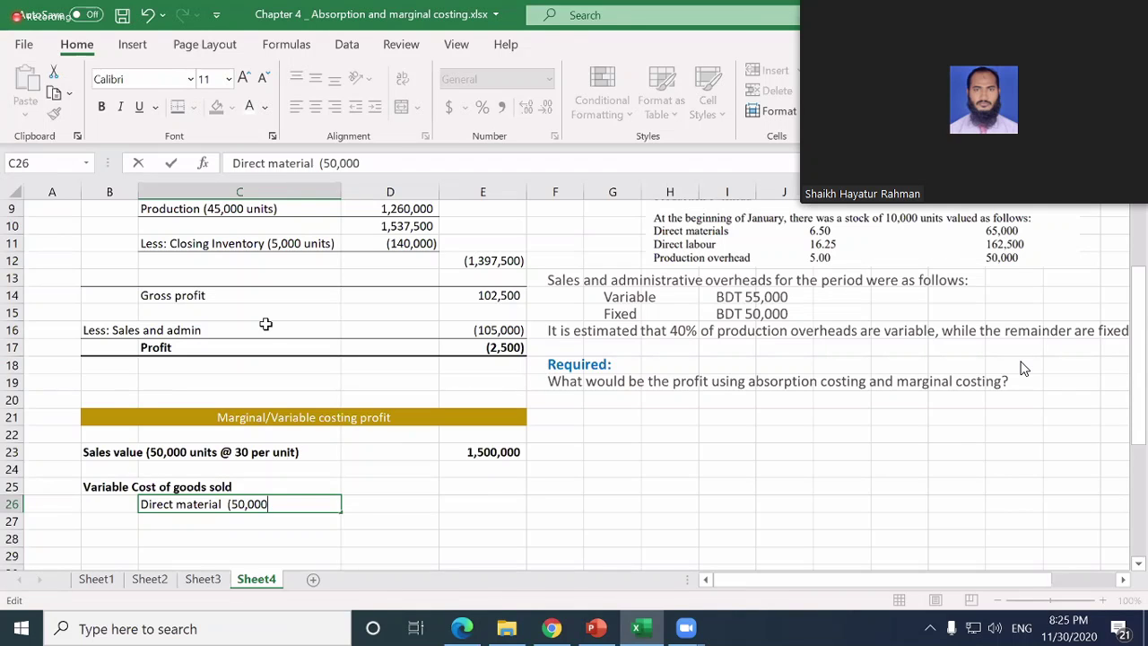
left_click_drag(1142, 332, 1147, 283)
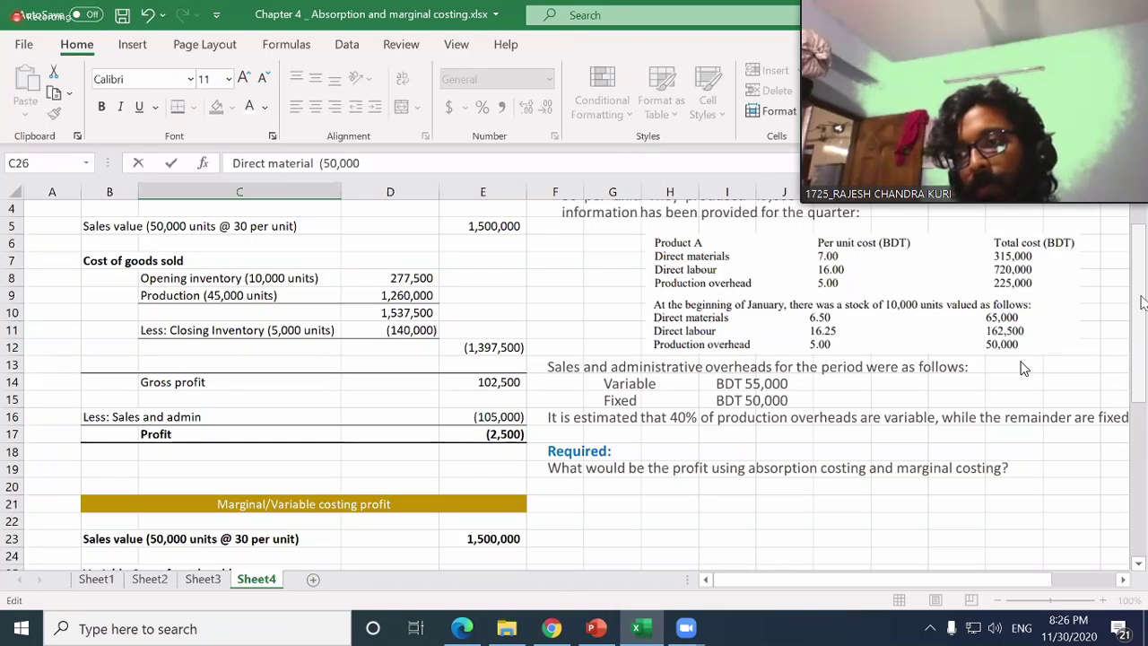
left_click_drag(1144, 301, 1142, 309)
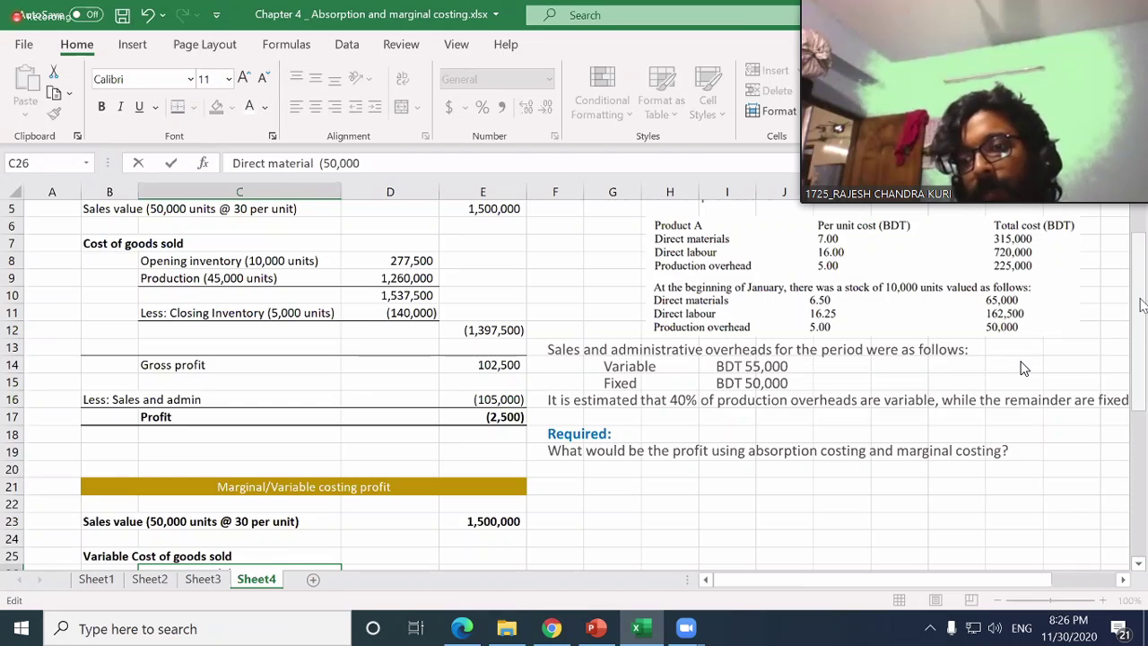
mouse_move(1141, 305)
left_mouse_down()
mouse_move(1141, 256)
mouse_move(1141, 284)
left_mouse_up()
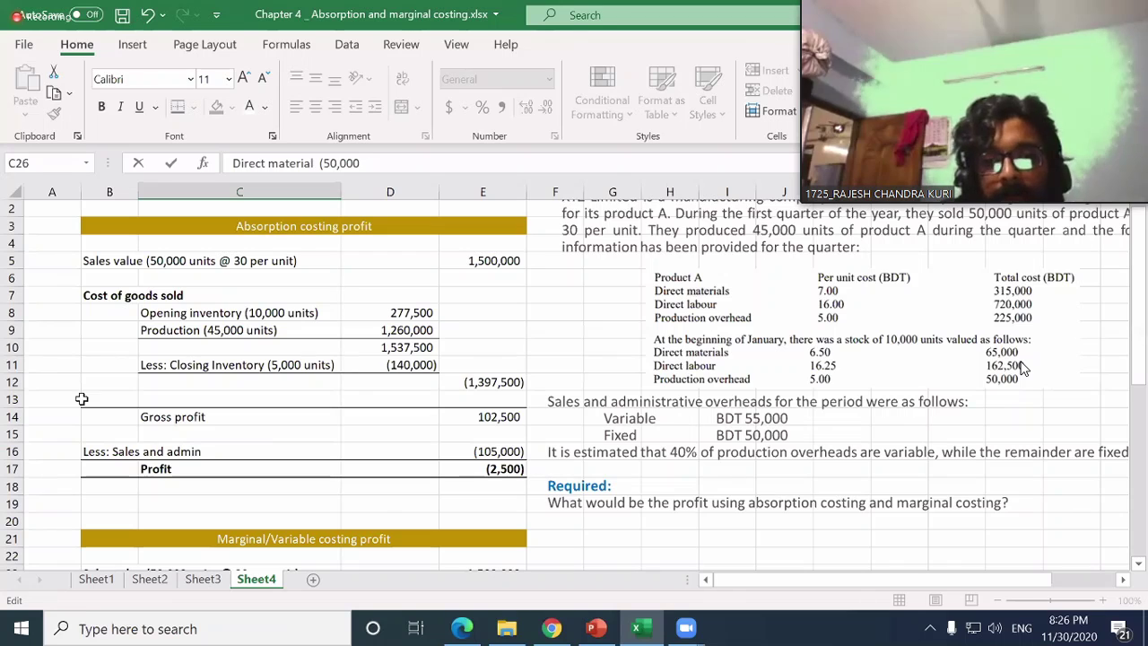
left_click(122, 348)
- Insert "Opening Inventory" in front of "Direct material" in the C26 label
key("Down")
key("Down")
key("Down")
key("Down")
key("Down")
key("Down")
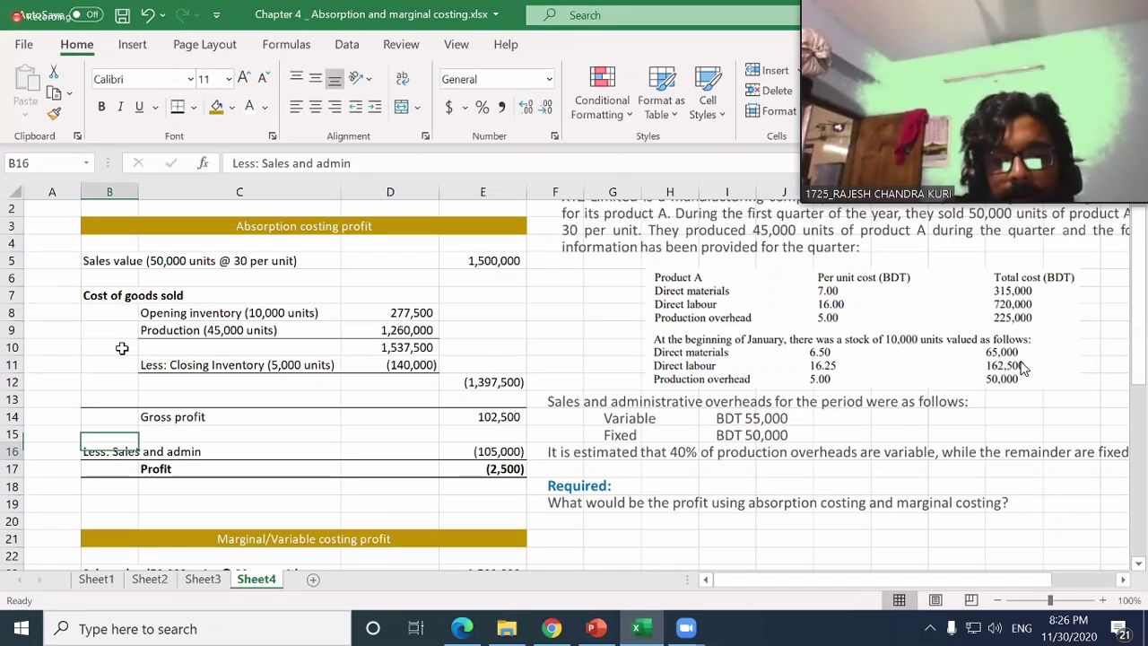
key("Down")
key("Down")
key("Down")
key("Down")
key("Down")
key("Down")
key("Down")
key("Down")
key("Down")
key("Down")
key("Down")
key("Down")
key("Up")
key("Up")
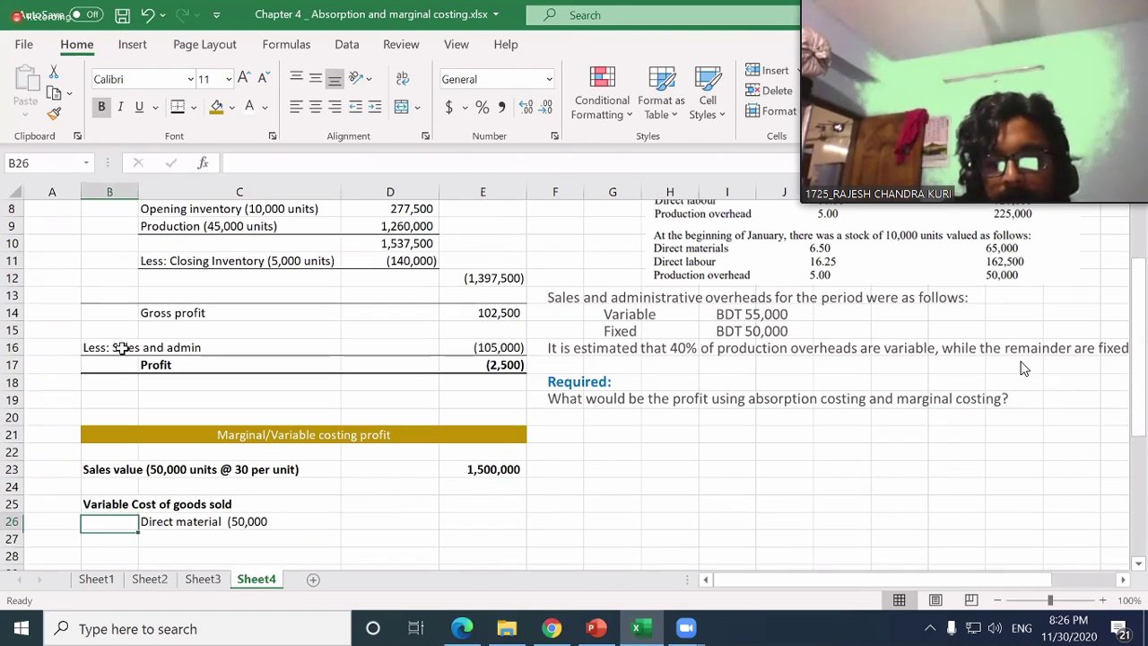
key("Right")
key("F2")
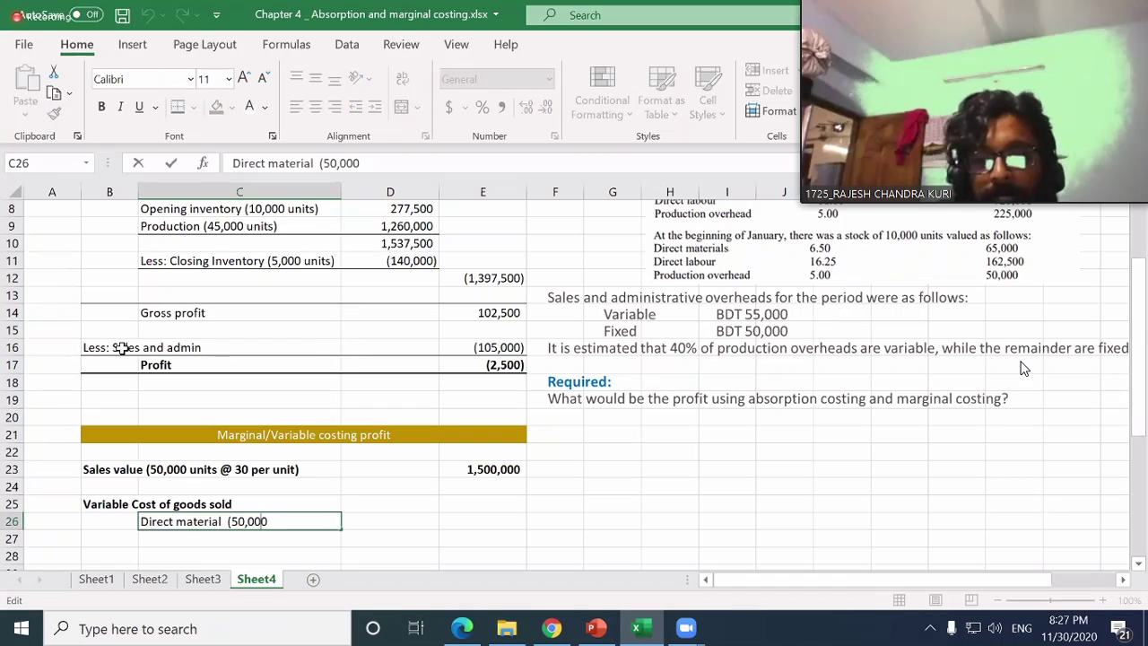
key("Home")
type("Oe")
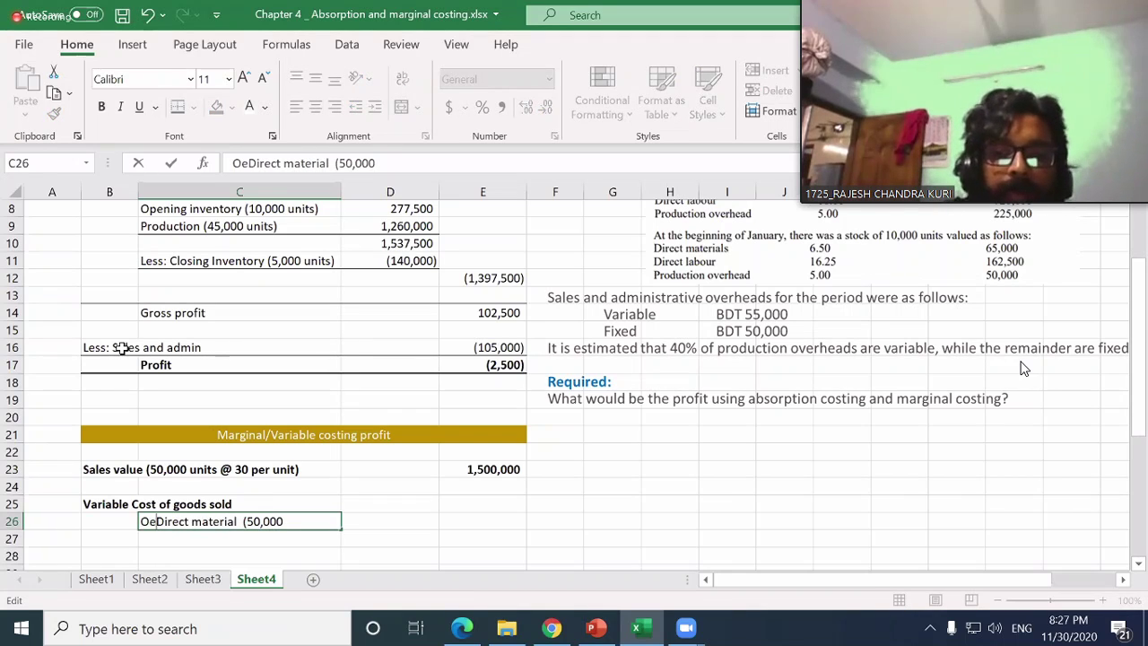
key("BackSpace")
type("pening ")
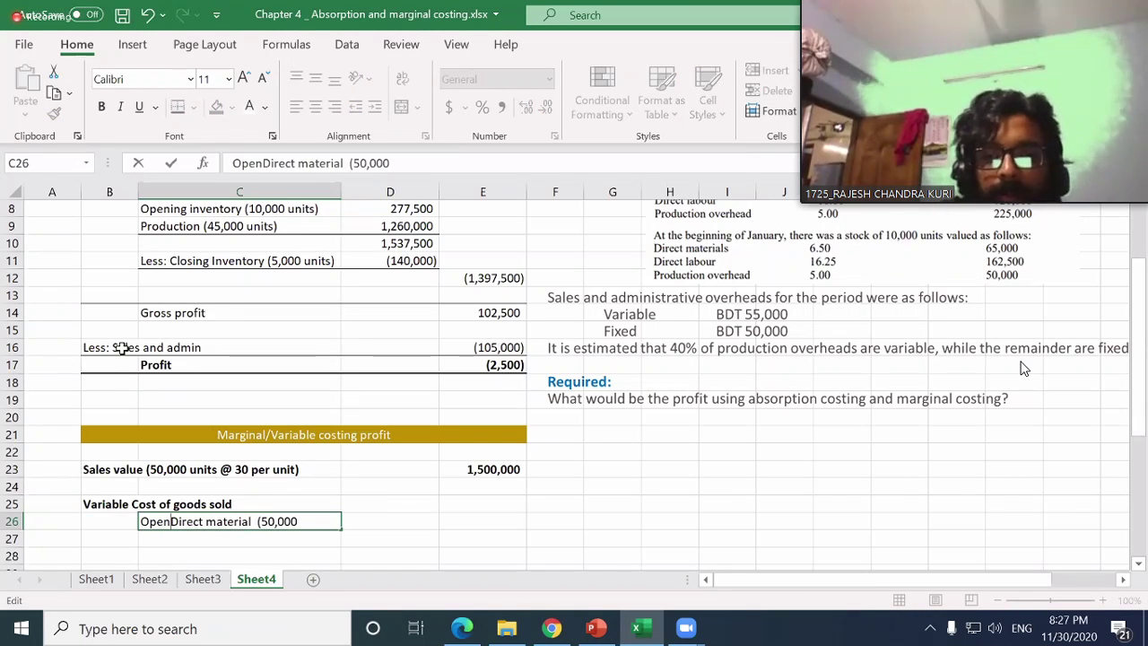
type("Inventory")
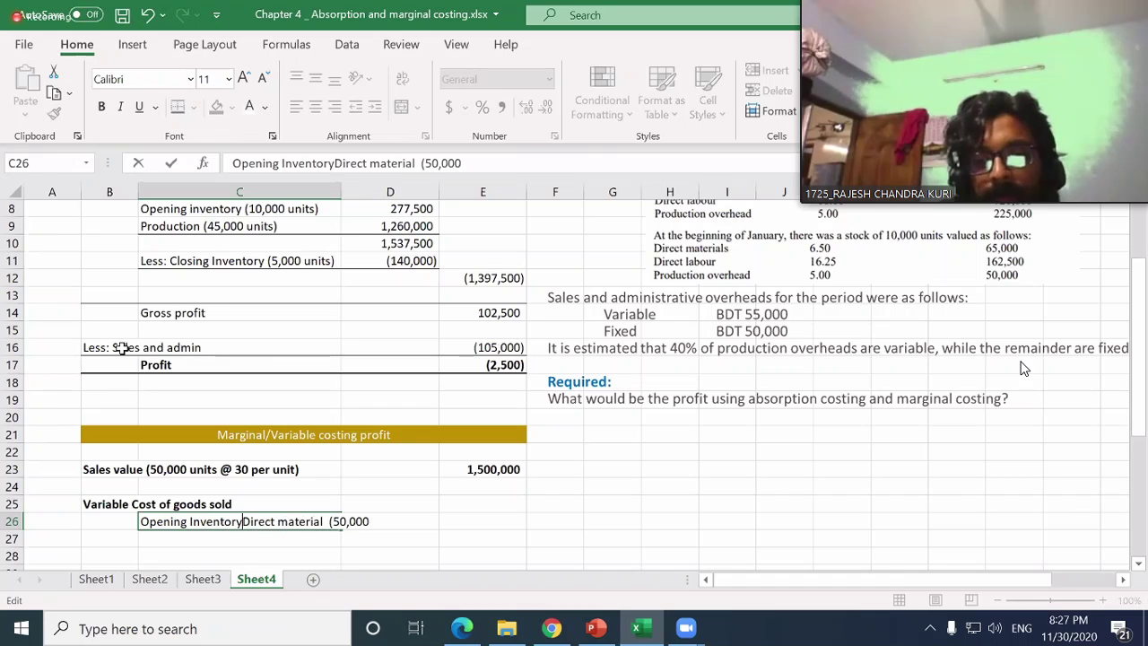
key("Return")
key("Up")
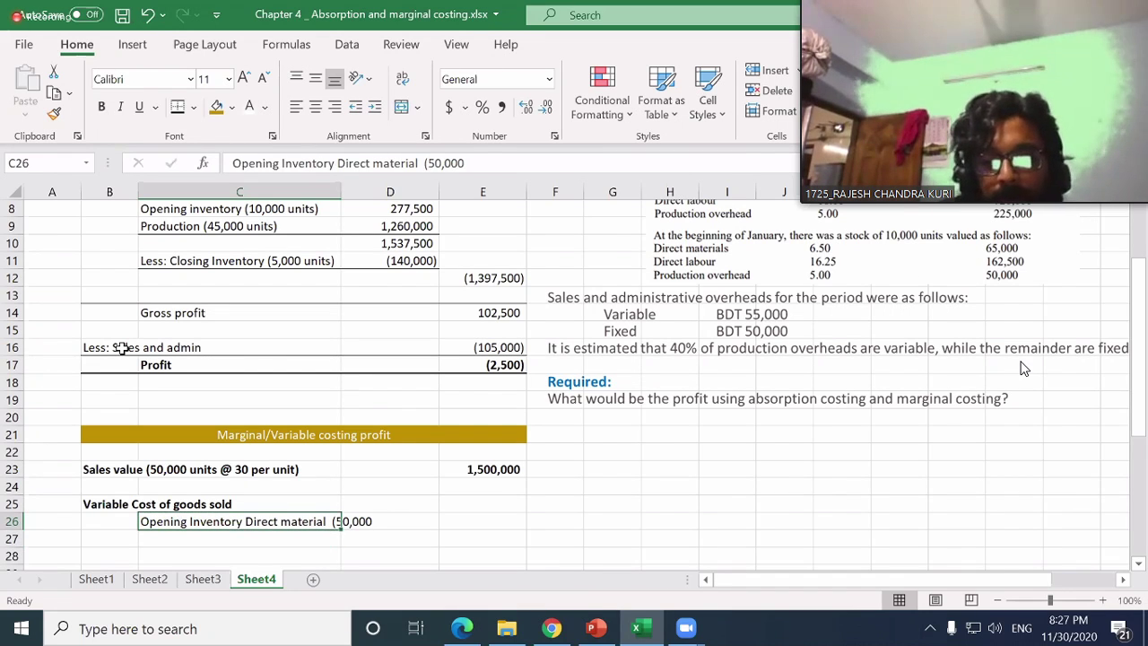
key("F2")
key("BackSpace")
key("BackSpace")
key("BackSpace")
key("BackSpace")
key("BackSpace")
key("BackSpace")
key("BackSpace")
key("BackSpace")
key("BackSpace")
key("BackSpace")
key("BackSpace")
key("BackSpace")
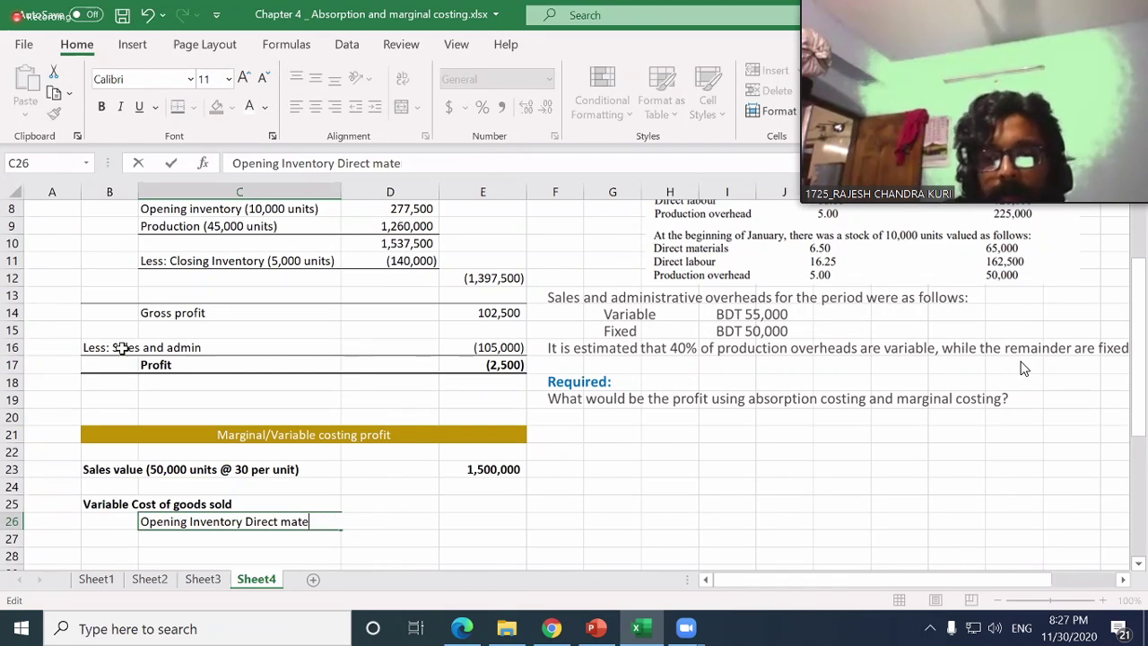
key("BackSpace")
key("BackSpace")
key("BackSpace")
key("BackSpace")
key("BackSpace")
key("BackSpace")
key("BackSpace")
key("BackSpace")
key("BackSpace")
key("BackSpace")
key("BackSpace")
key("BackSpace")
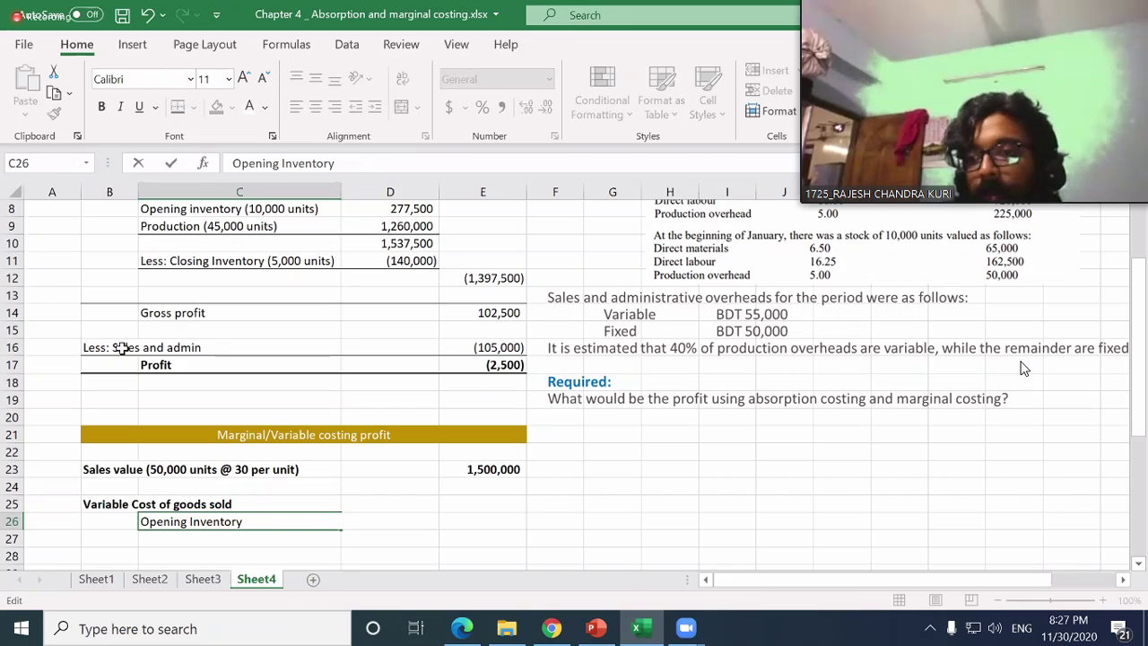
key("Escape")
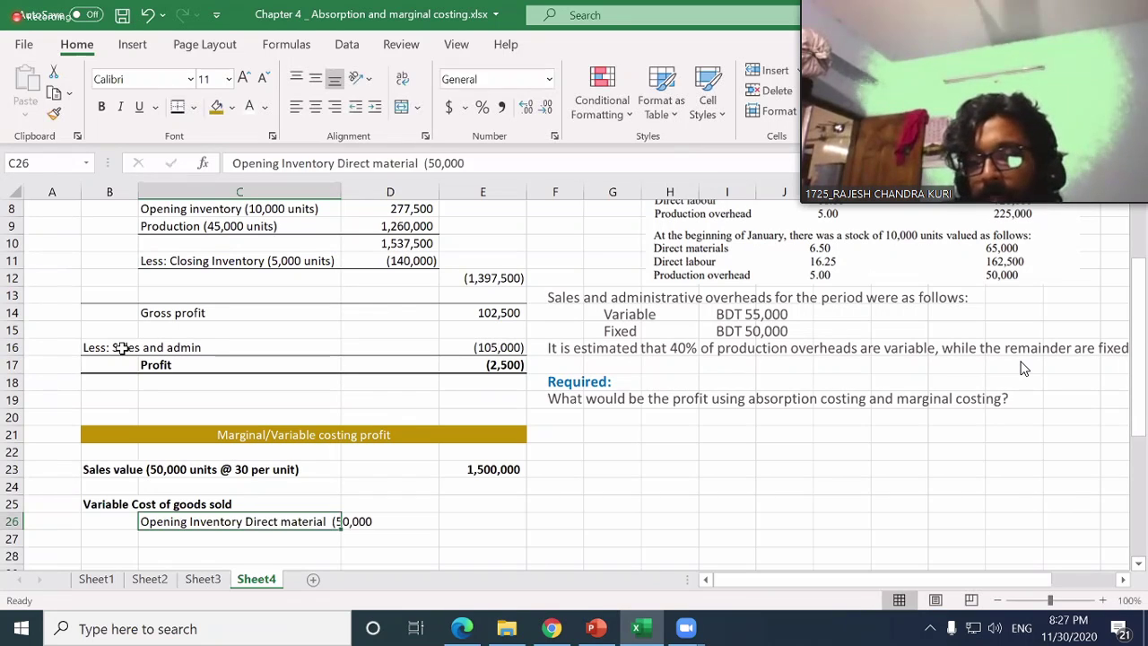
- Examine the opening inventory row of the absorption costing statement and the opening stock cost data in the problem text
key("Page_Up")
key("Down")
key("Down")
key("Down")
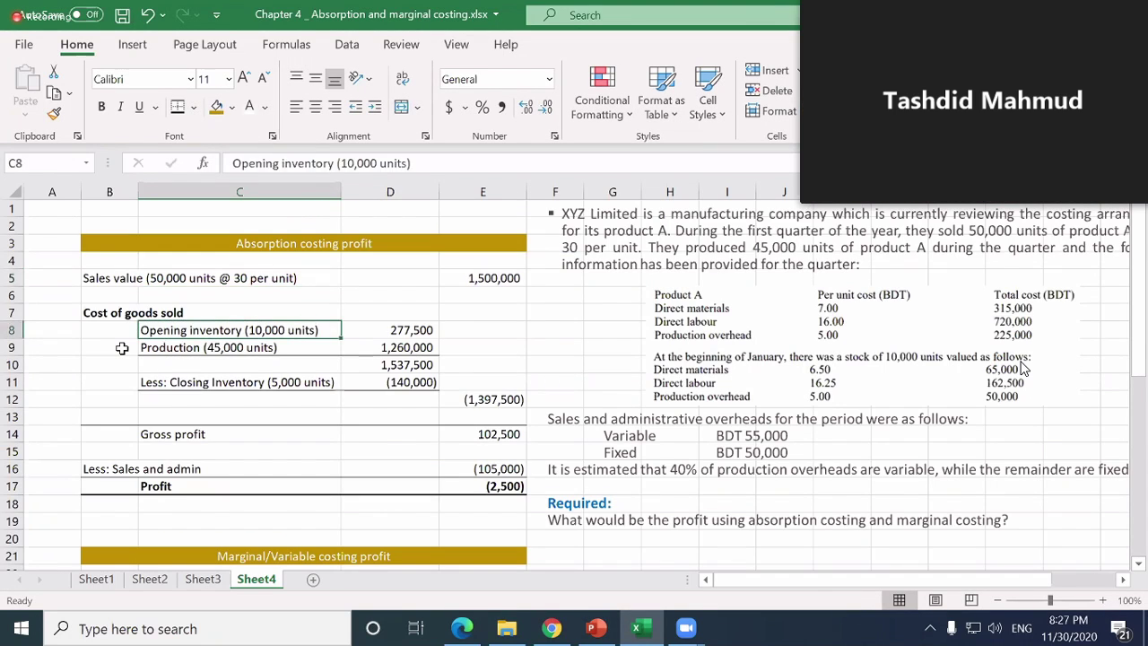
key("Down")
key("Down")
key("Down")
key("Down")
key("Down")
key("Down")
key("Down")
key("Down")
key("Down")
key("Down")
key("Down")
key("Down")
key("Down")
key("Down")
key("Down")
key("Down")
key("Down")
key("Down")
key("Down")
key("Up")
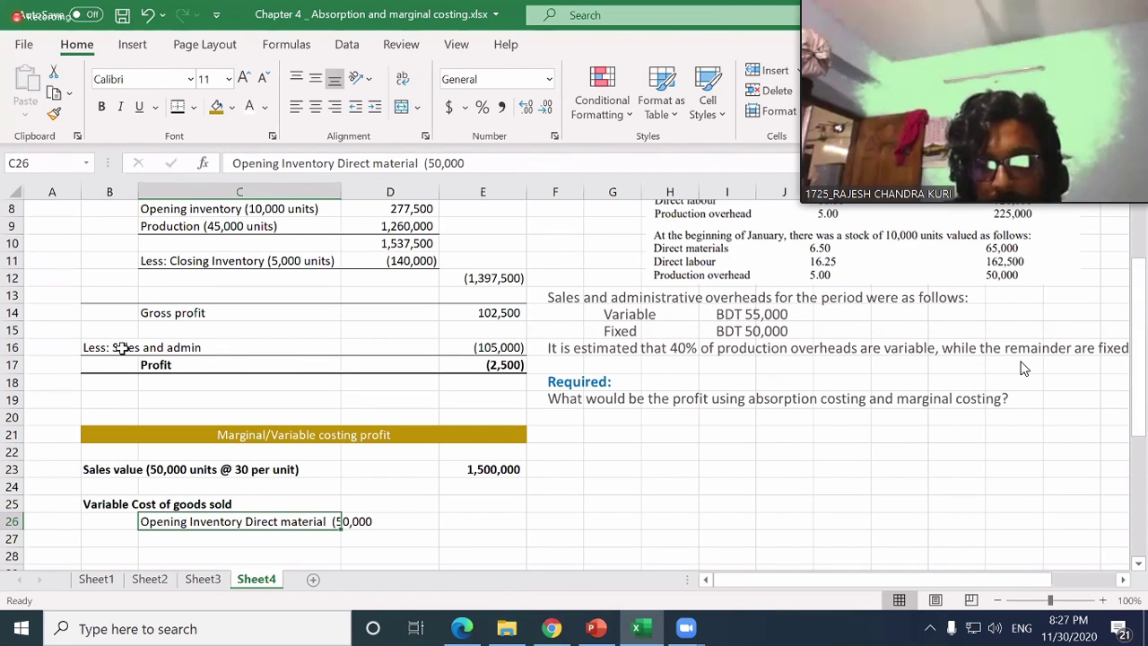
- Replace the bracketed figure in C26 with "(65,000+162,500+50,000*40%)" and widen column C to fit the whole label
key("F2")
key("BackSpace")
key("BackSpace")
key("BackSpace")
key("BackSpace")
key("BackSpace")
key("BackSpace")
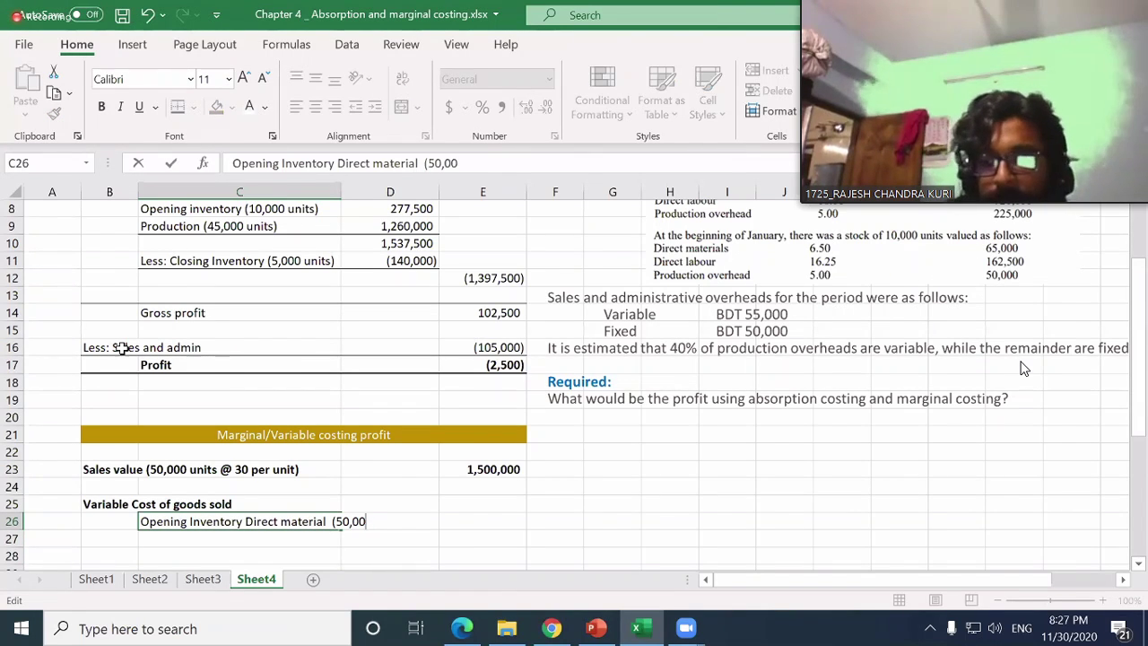
type("65")
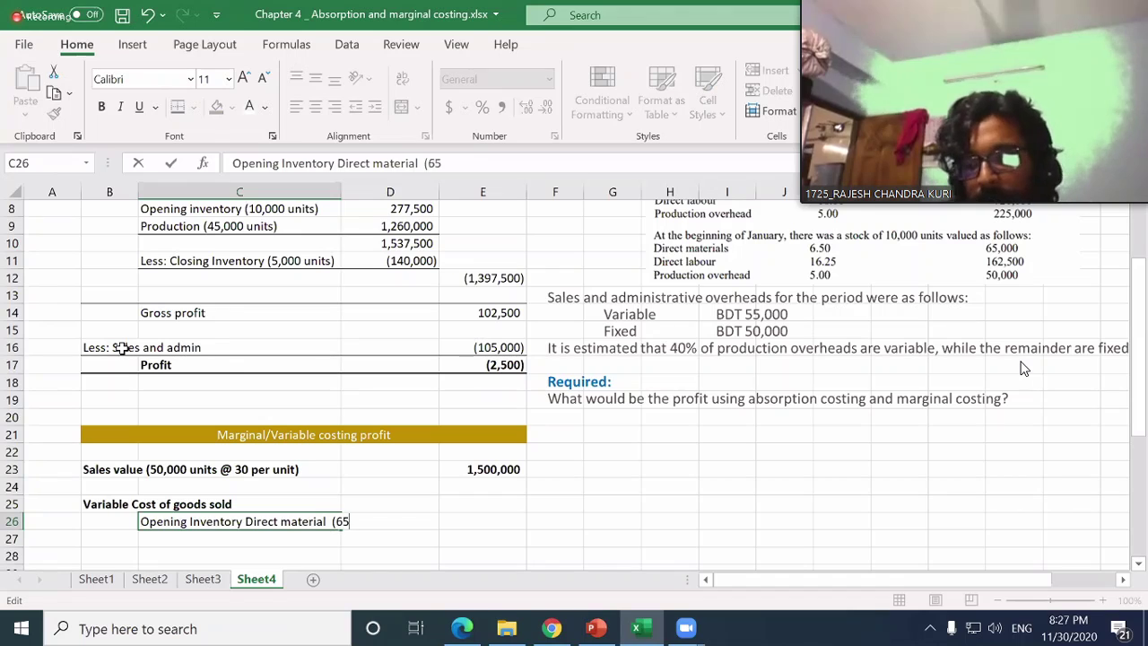
type(",000+")
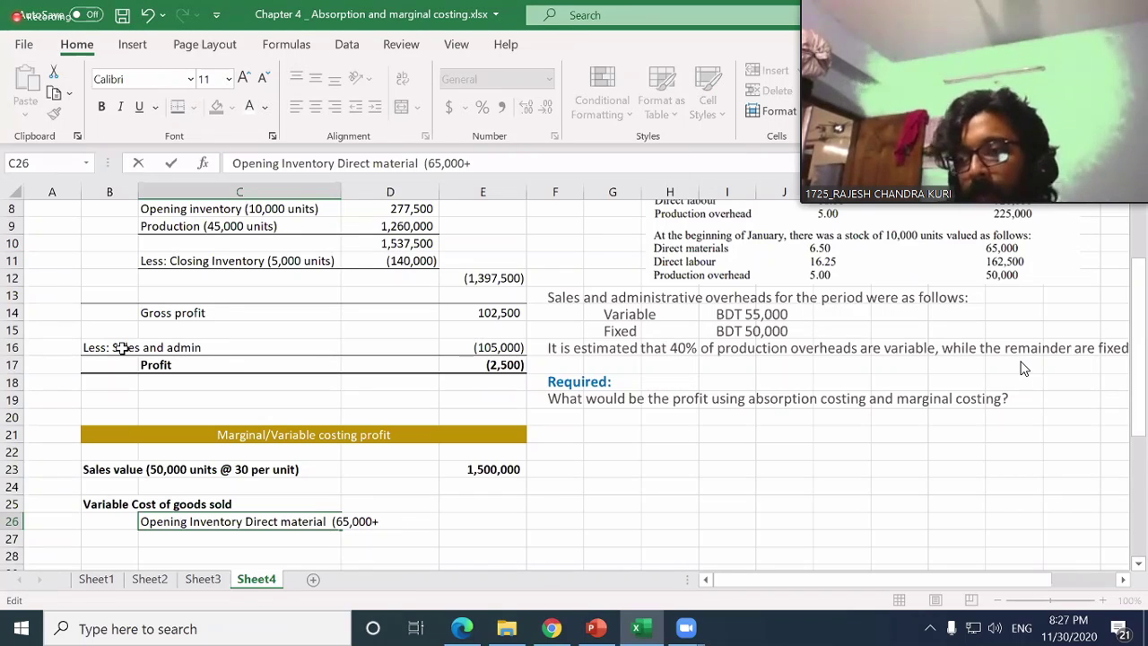
type("162")
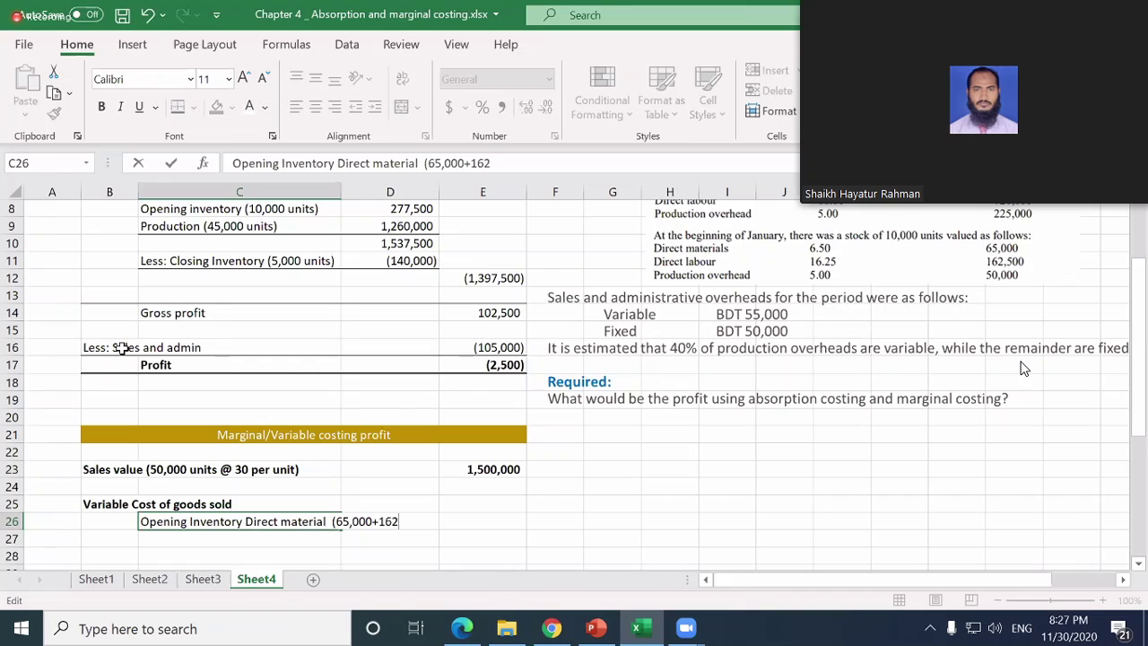
type(",500+50,000*40%")
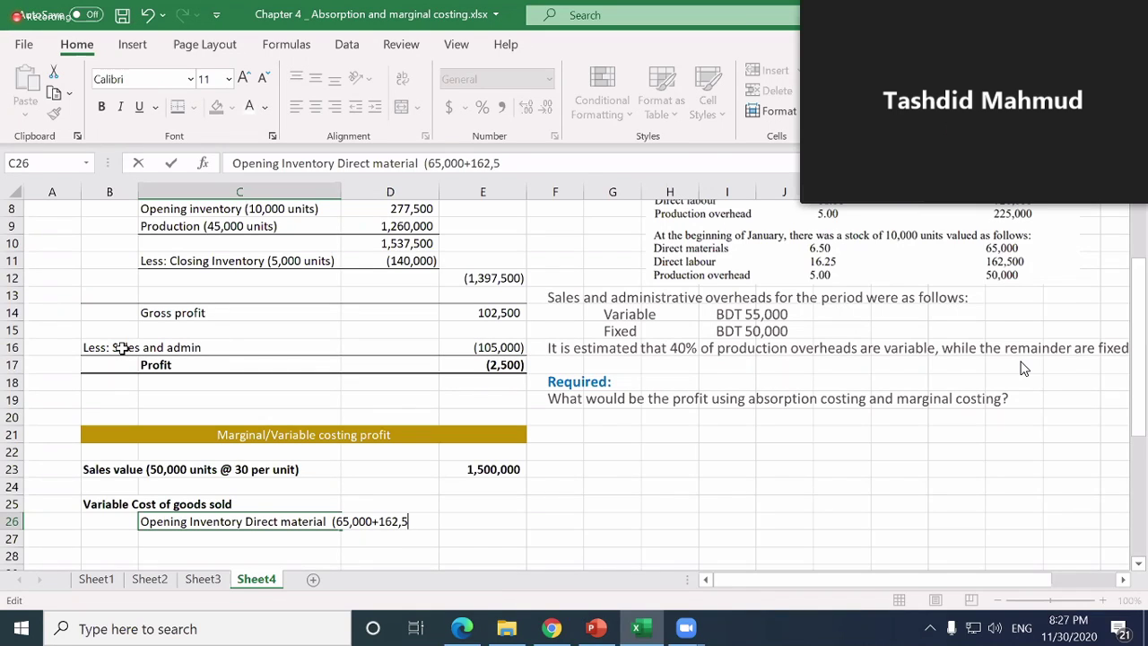
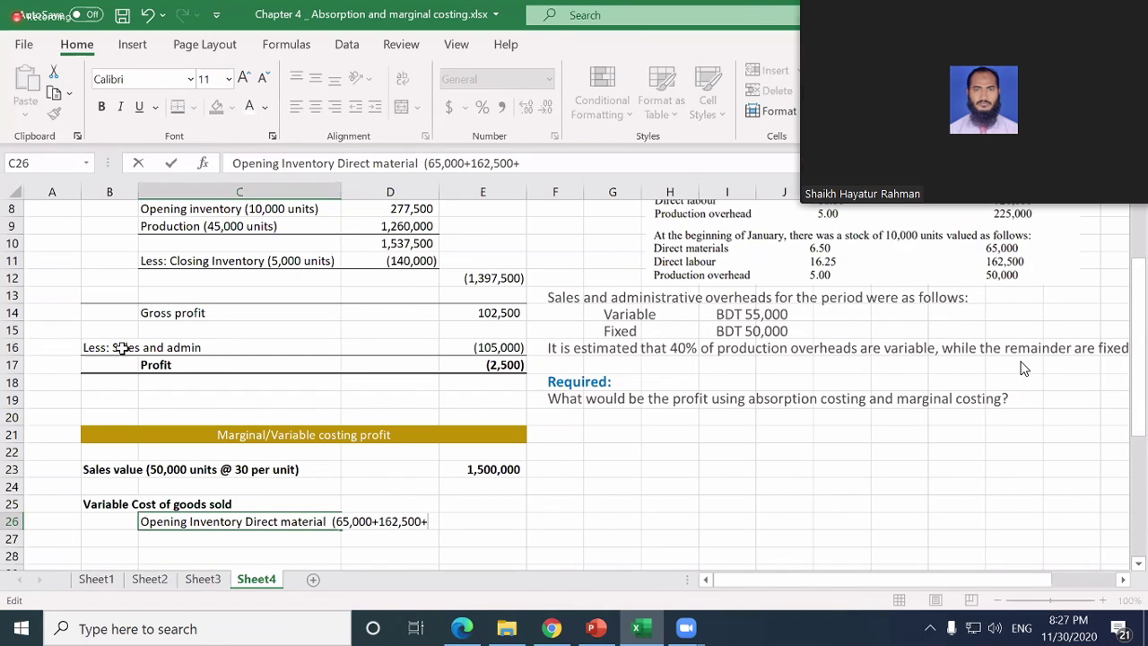
type("50,000")
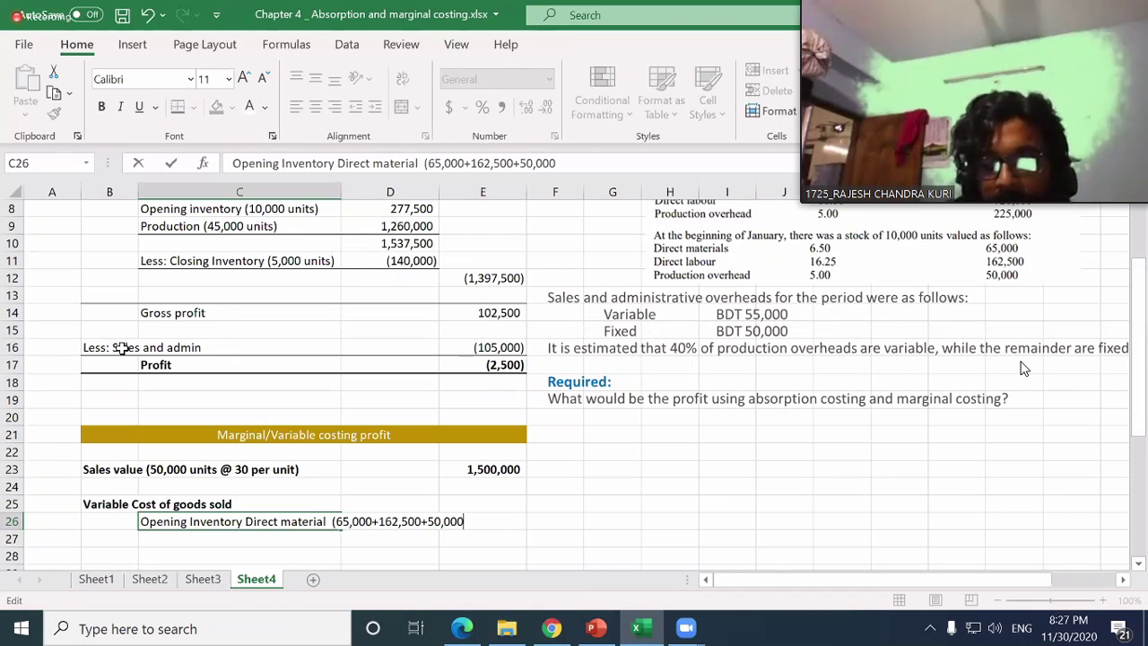
type("*")
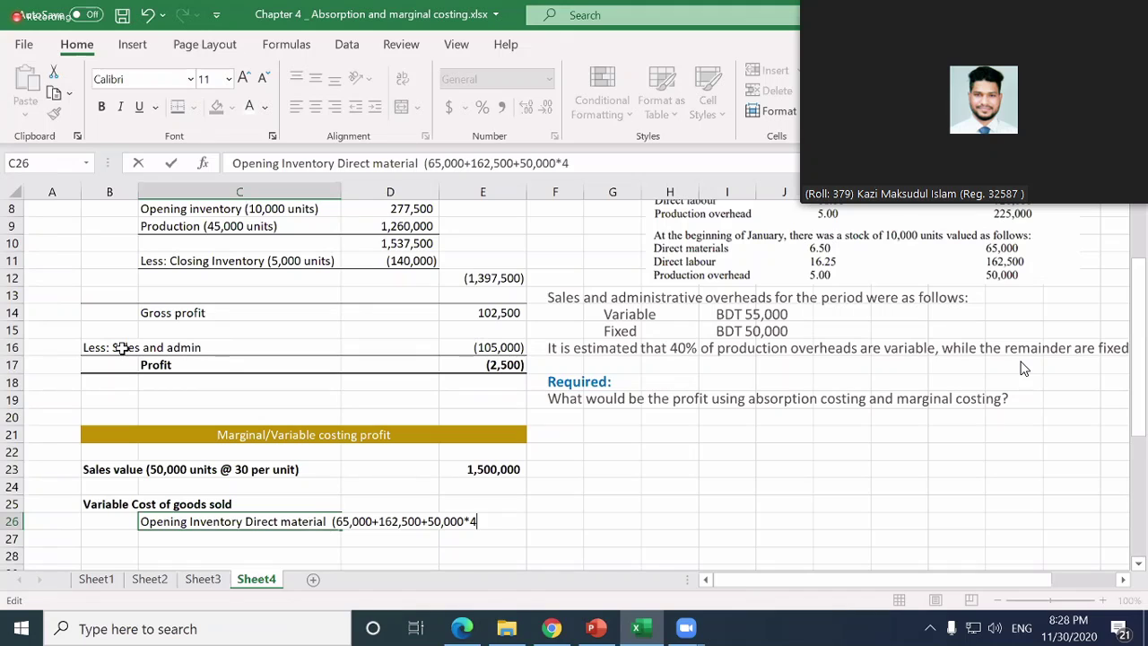
type("40%)")
key("ctrl+Return")
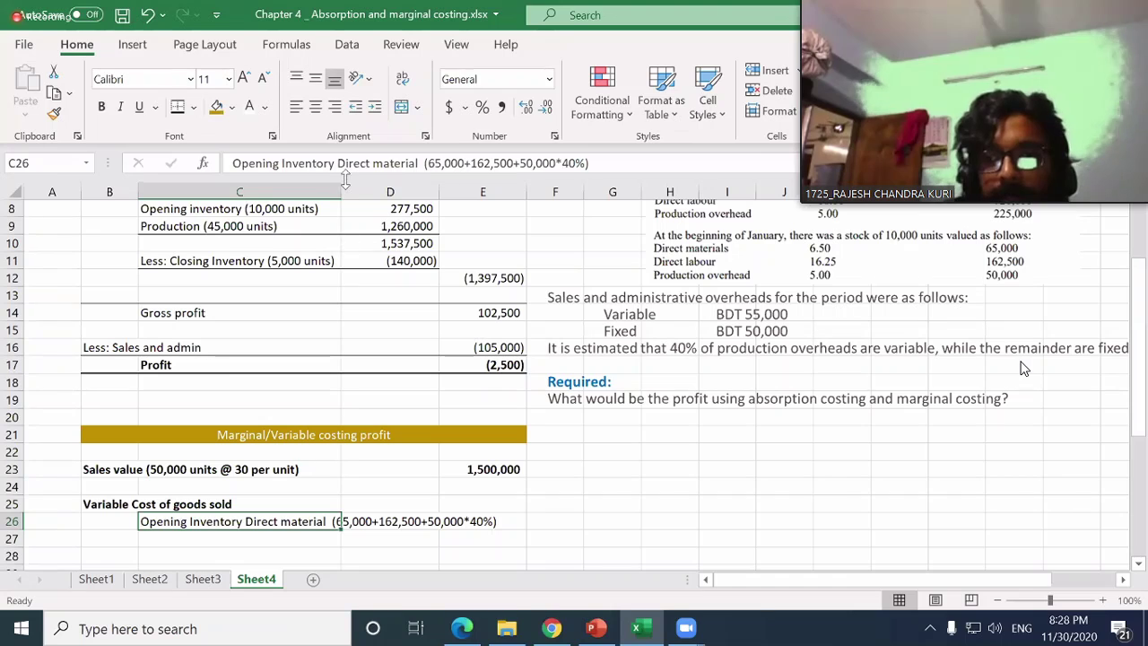
left_click_drag(345, 180, 497, 187)
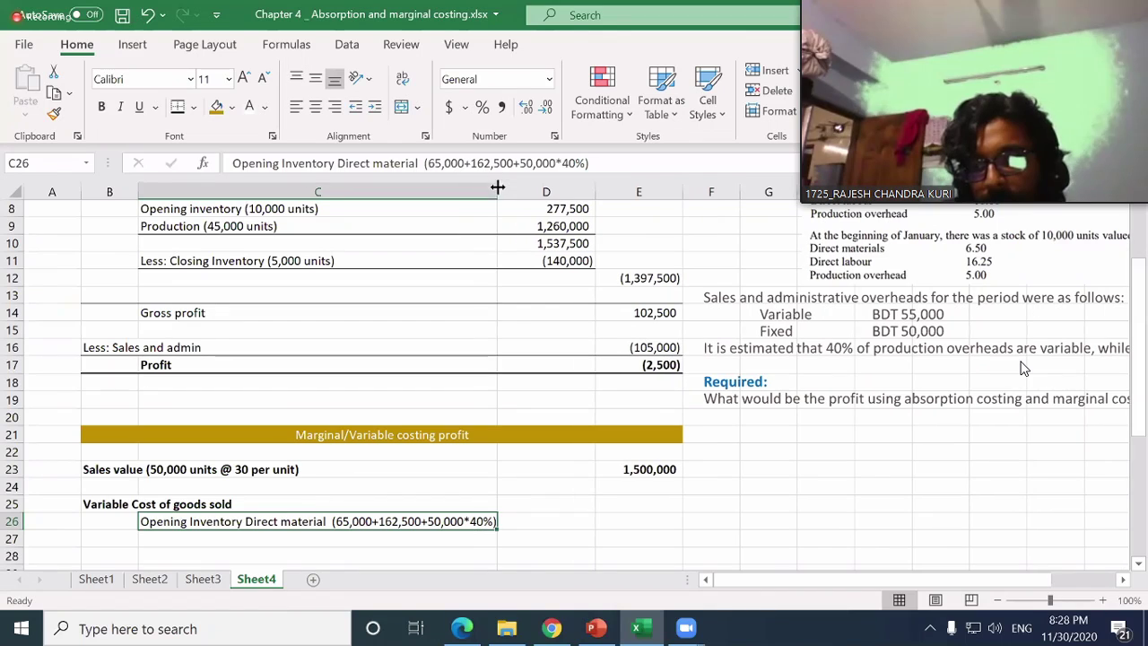
left_click(524, 526)
type("=")
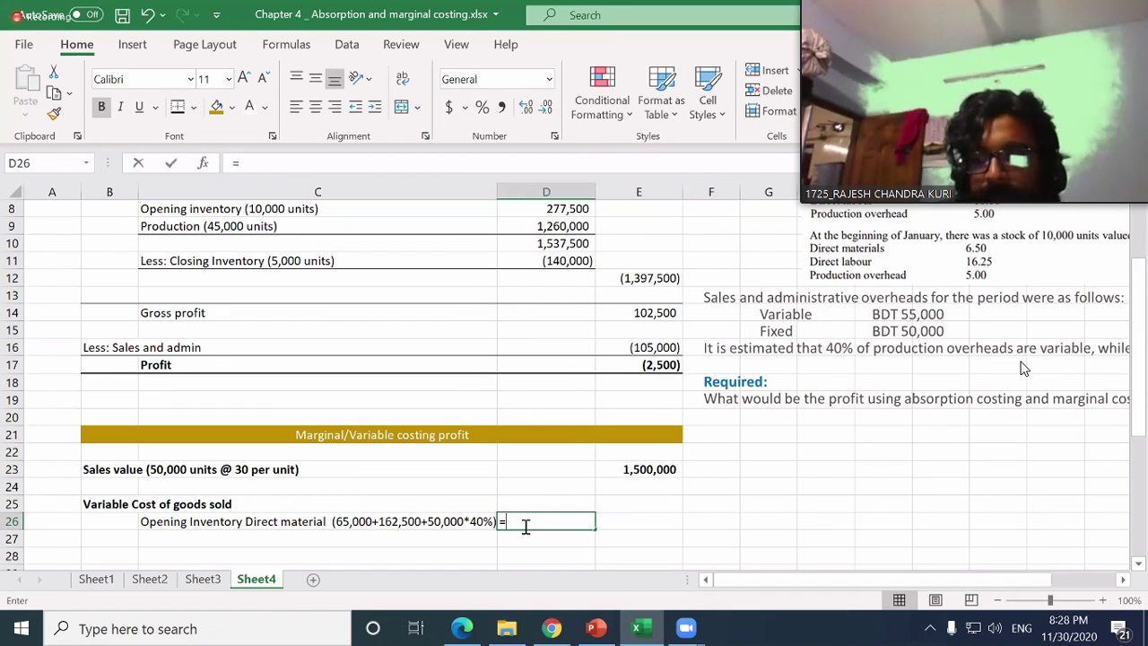
key("Escape")
- Copy "Direct material (65,000+162,500+50,000*40%)" from the C26 label text into cell D26
key("Left")
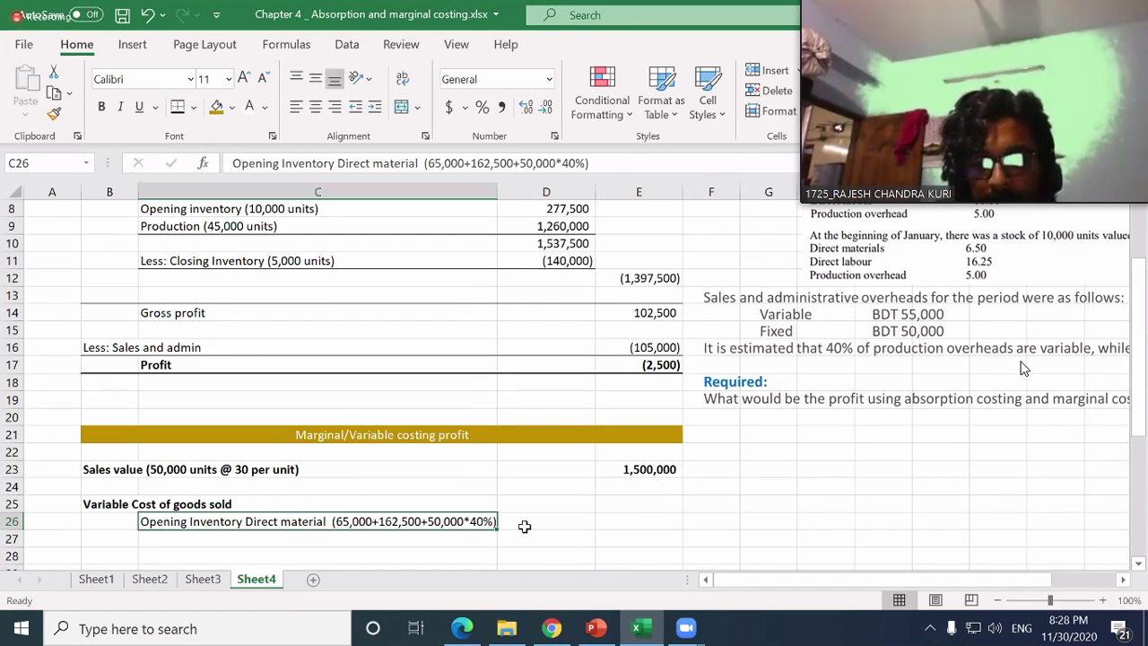
key("F2")
key("shift+Left")
key("shift+Left")
key("shift+Left")
key("shift+Left")
key("shift+Left")
key("shift+Left")
key("shift+Left")
key("shift+Left")
key("shift+Left")
key("shift+Left")
key("shift+Left")
key("shift+Left")
key("shift+Left")
key("shift+Left")
key("shift+Left")
key("shift+Left")
key("shift+Left")
key("shift+Left")
key("shift+Left")
key("shift+Left")
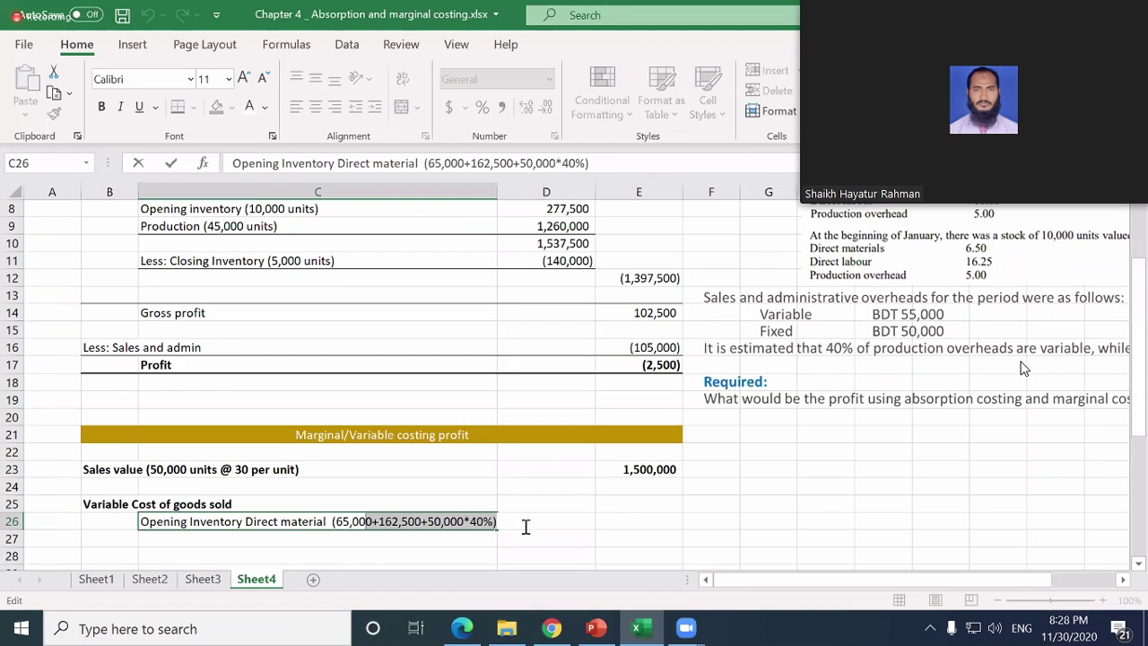
key("shift+Left")
key("shift+Left")
key("shift+Left")
key("shift+Left")
key("shift+Left")
key("shift+Left")
key("shift+Left")
key("shift+Left")
key("shift+Left")
key("shift+Left")
key("shift+Left")
key("shift+Left")
key("shift+Left")
key("shift+Left")
key("shift+Left")
key("shift+Left")
key("shift+Left")
key("shift+Left")
key("shift+Left")
key("shift+Left")
key("ctrl+c")
key("Return")
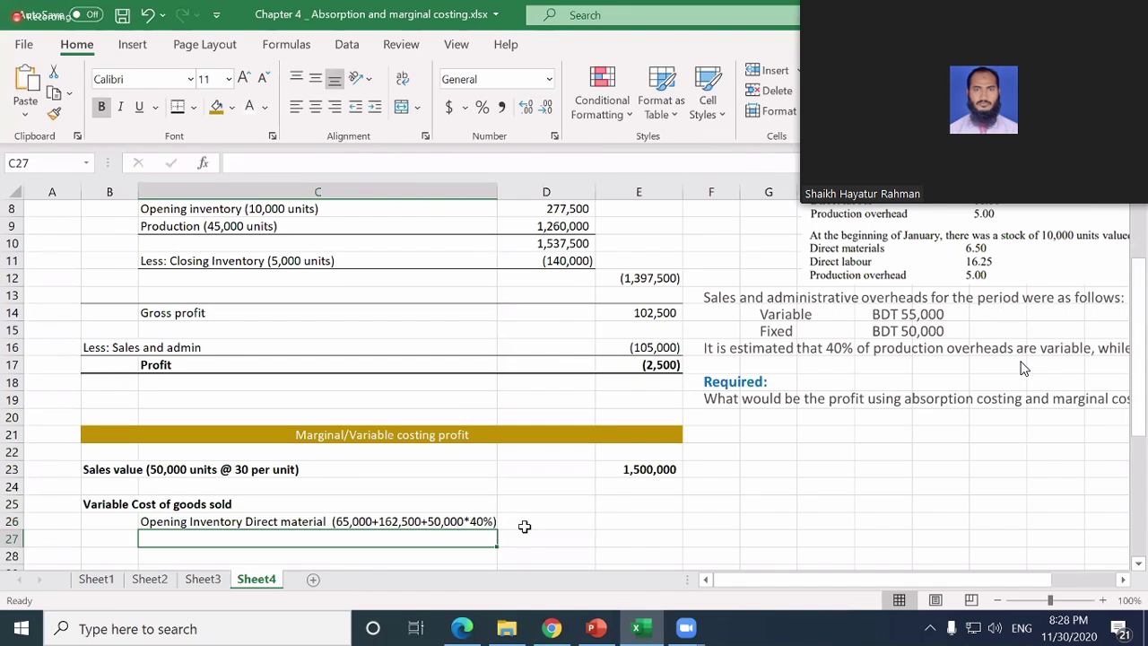
left_click(525, 527)
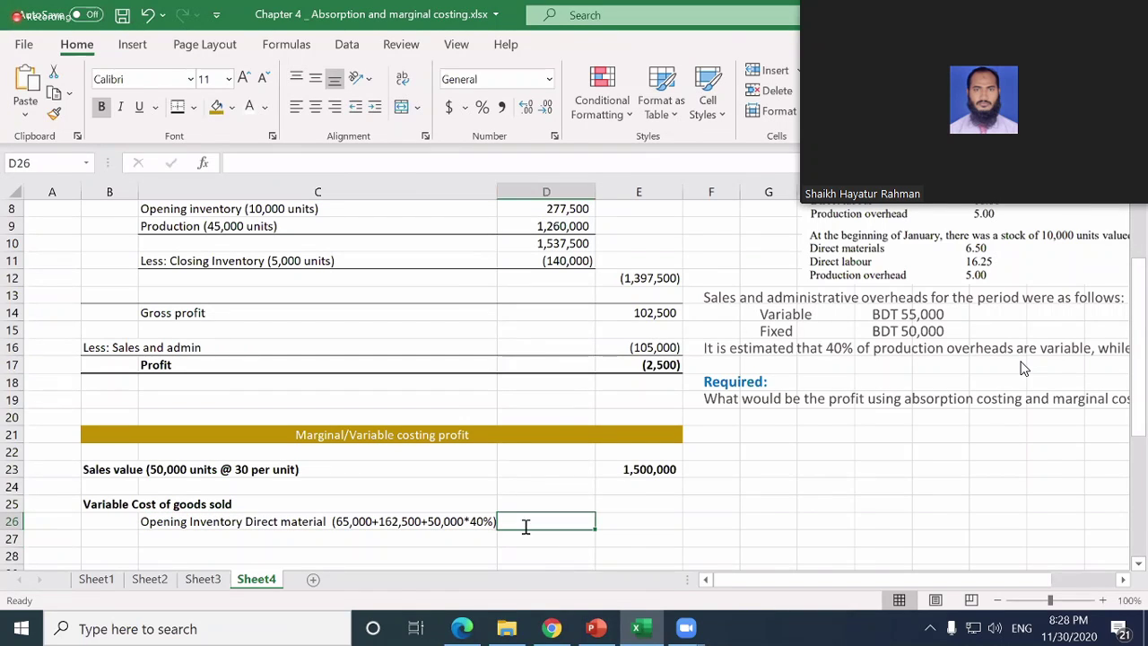
double_click(525, 526)
key("ctrl+v")
key("ctrl+Return")
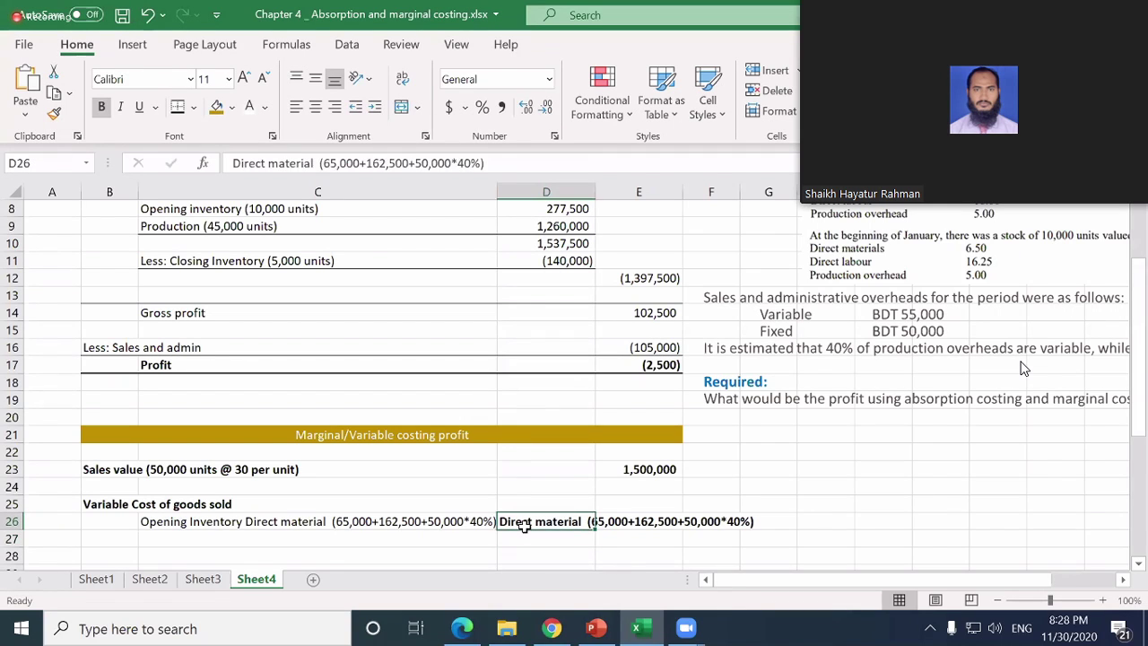
- Strip "Direct material" from D26 and put an equals sign in front, making it "=(65,000+162,500+50,000*40%)"
key("Left")
key("Left")
key("Right")
key("Right")
key("F2")
key("Left")
key("Left")
key("Left")
key("Left")
key("Left")
key("Left")
key("Left")
key("Left")
key("Left")
key("Left")
key("Left")
key("Left")
key("Left")
key("Left")
key("Left")
key("Left")
key("Left")
key("Left")
key("Left")
key("Left")
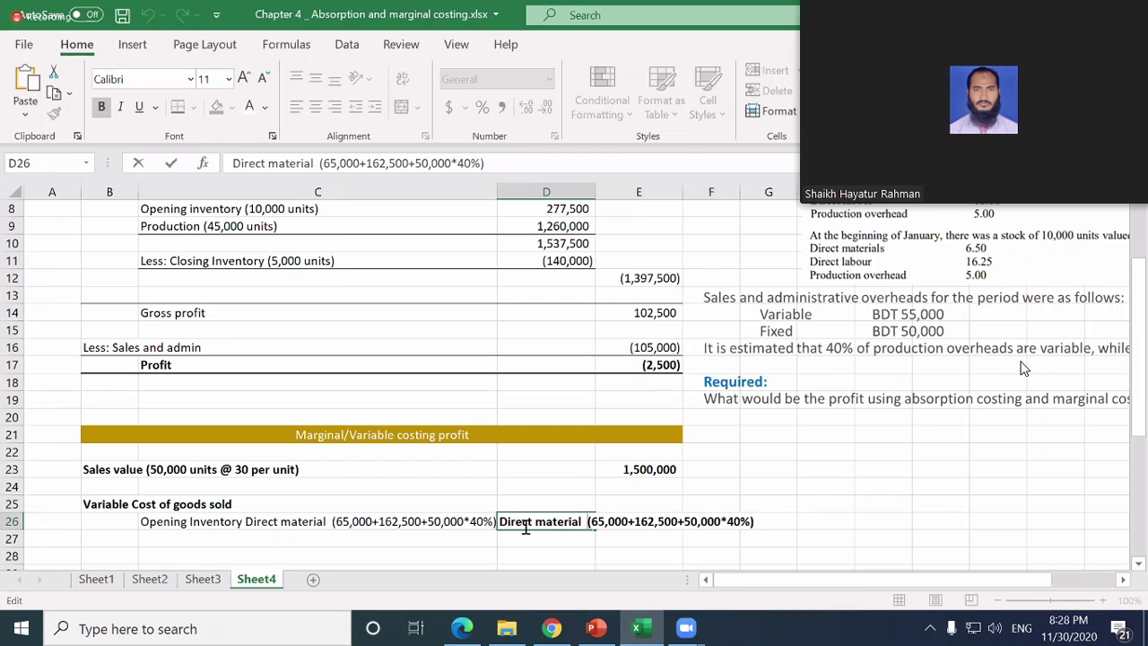
key("BackSpace")
key("BackSpace")
key("BackSpace")
key("BackSpace")
key("BackSpace")
key("BackSpace")
key("BackSpace")
key("BackSpace")
key("BackSpace")
key("BackSpace")
key("BackSpace")
key("BackSpace")
key("BackSpace")
key("BackSpace")
key("BackSpace")
key("BackSpace")
key("BackSpace")
type("=")
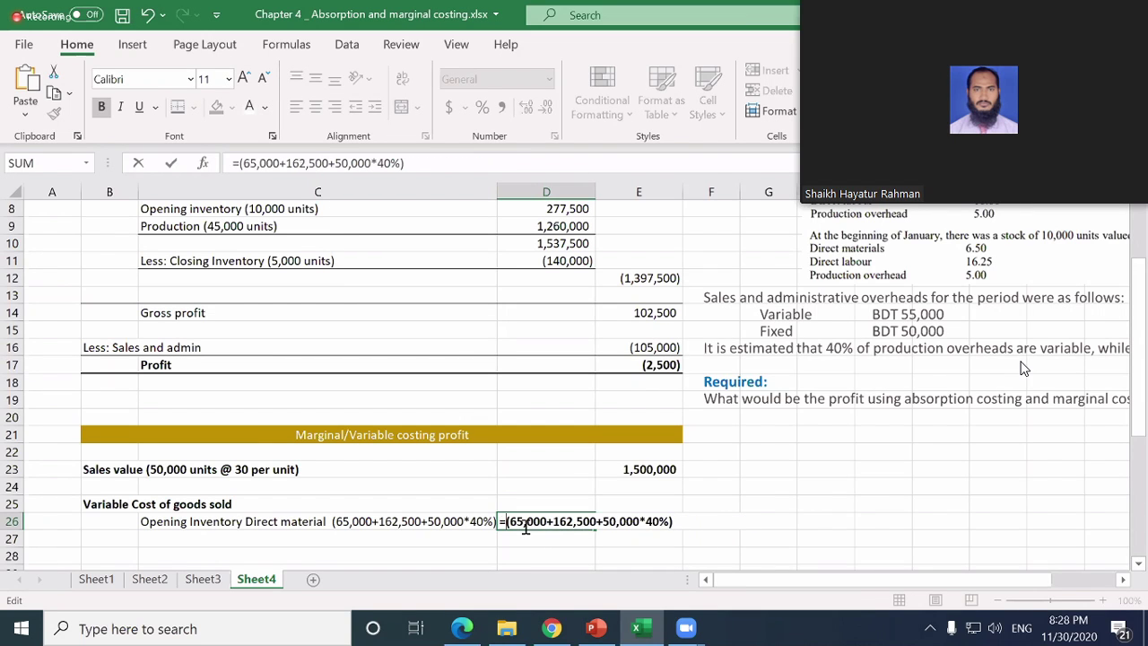
key("Return")
key("Return")
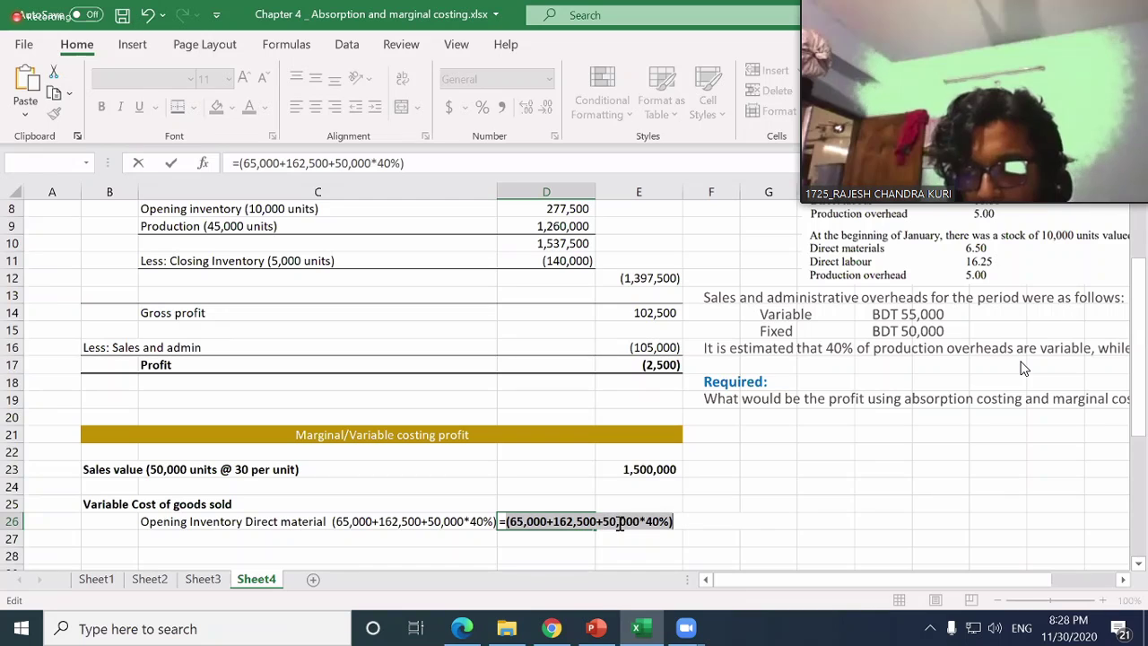
- Remove the thousands commas from the D26 formula so it reads "=(65000+162500+50000*40%)" and enter it
left_click(577, 522)
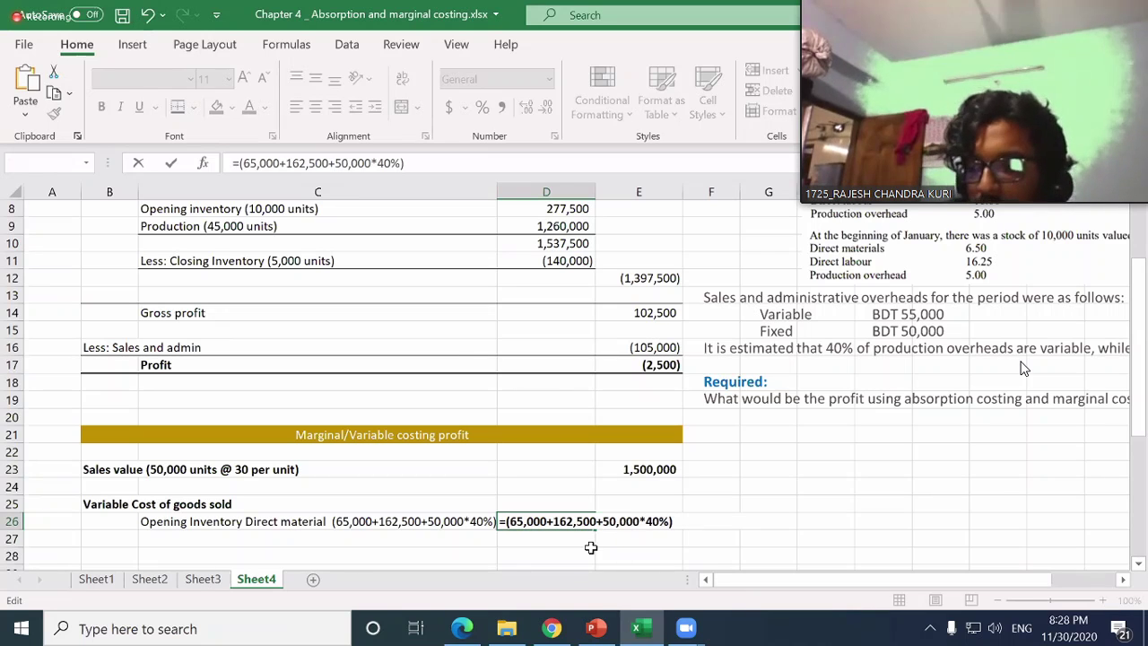
key("BackSpace")
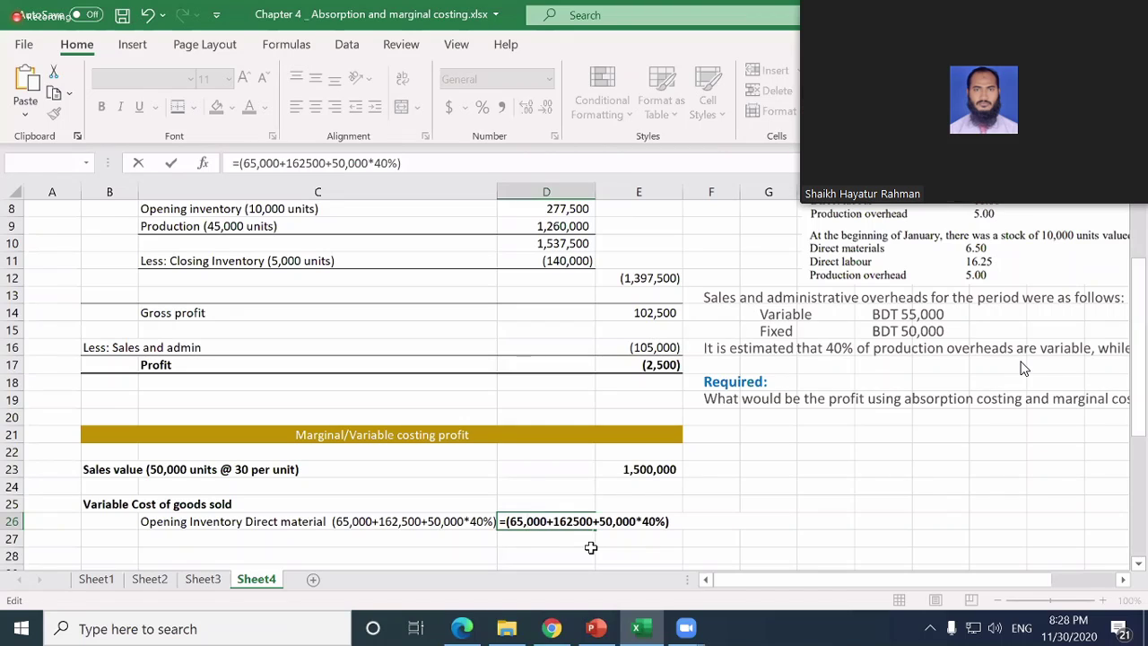
key("BackSpace")
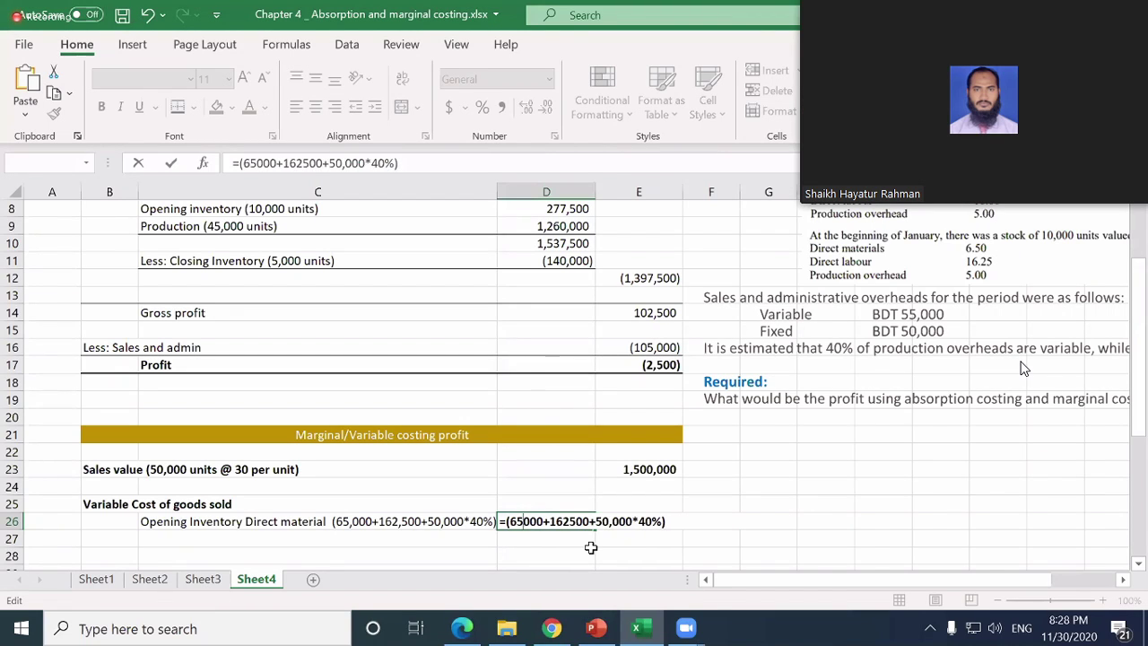
key("BackSpace")
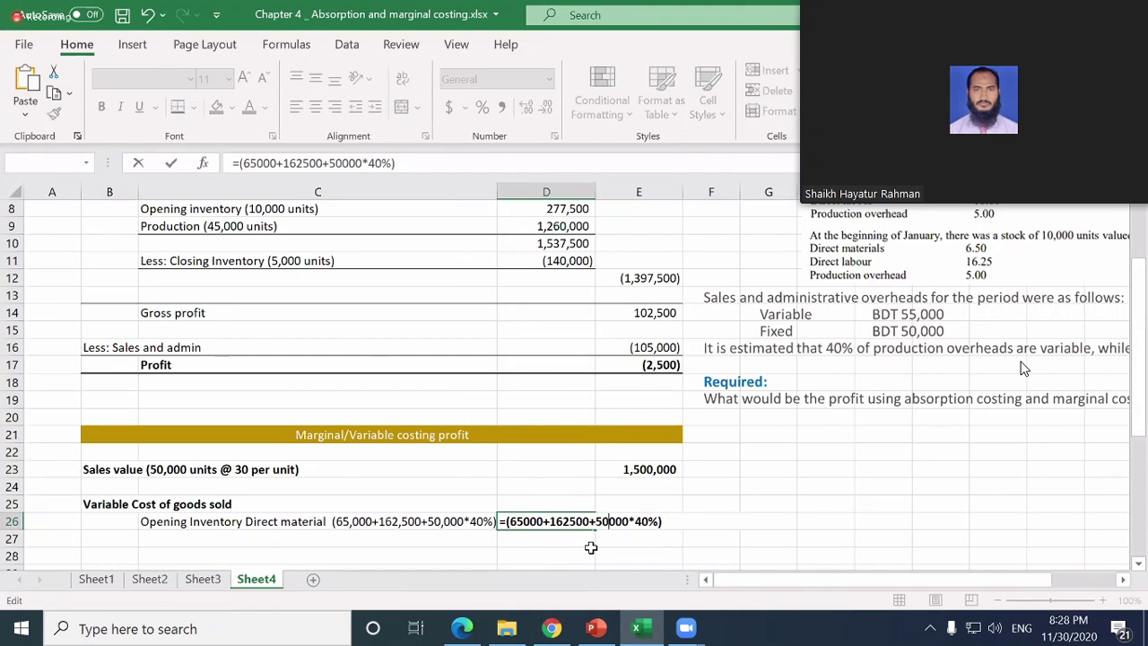
key("Return")
key("Up")
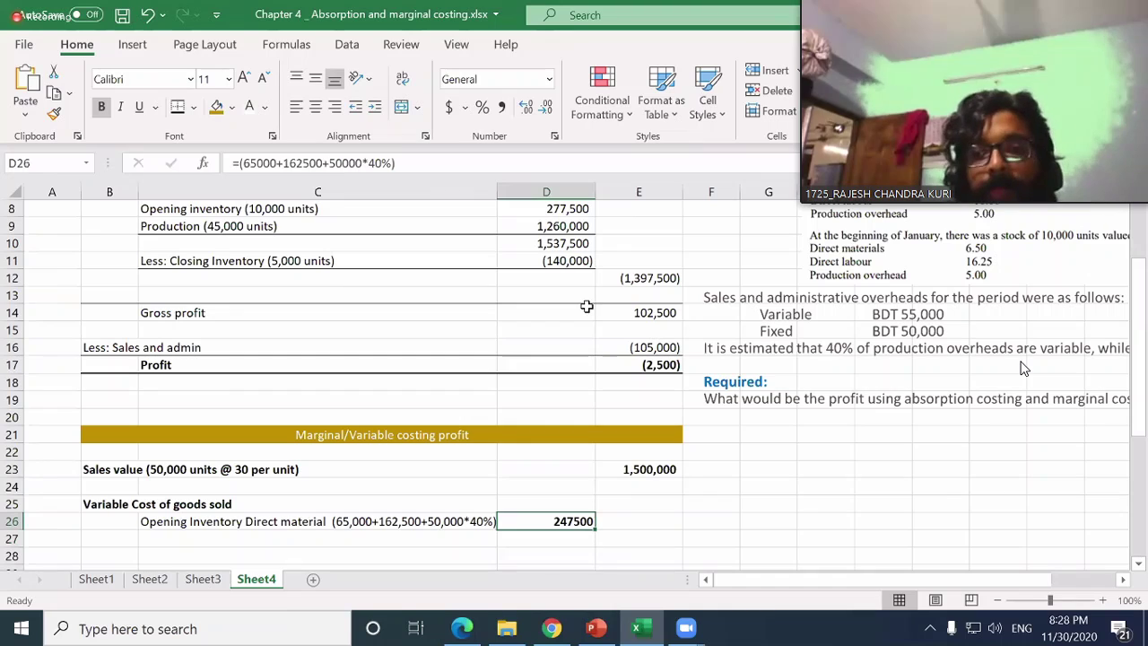
- Format the D26 amount with a thousands separator and no decimal places
left_click(501, 107)
left_click(527, 106)
left_click(545, 107)
left_click(545, 107)
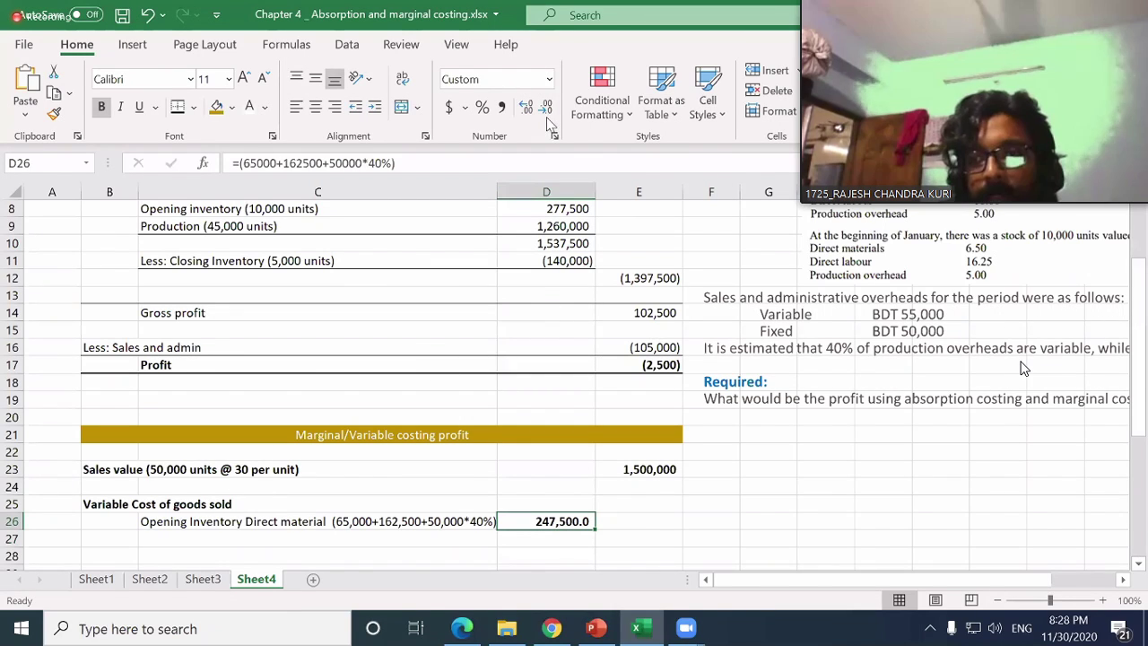
left_click(545, 107)
- Enter the label "Add- Variable production costs" in C27, below the opening inventory line
left_click(175, 556)
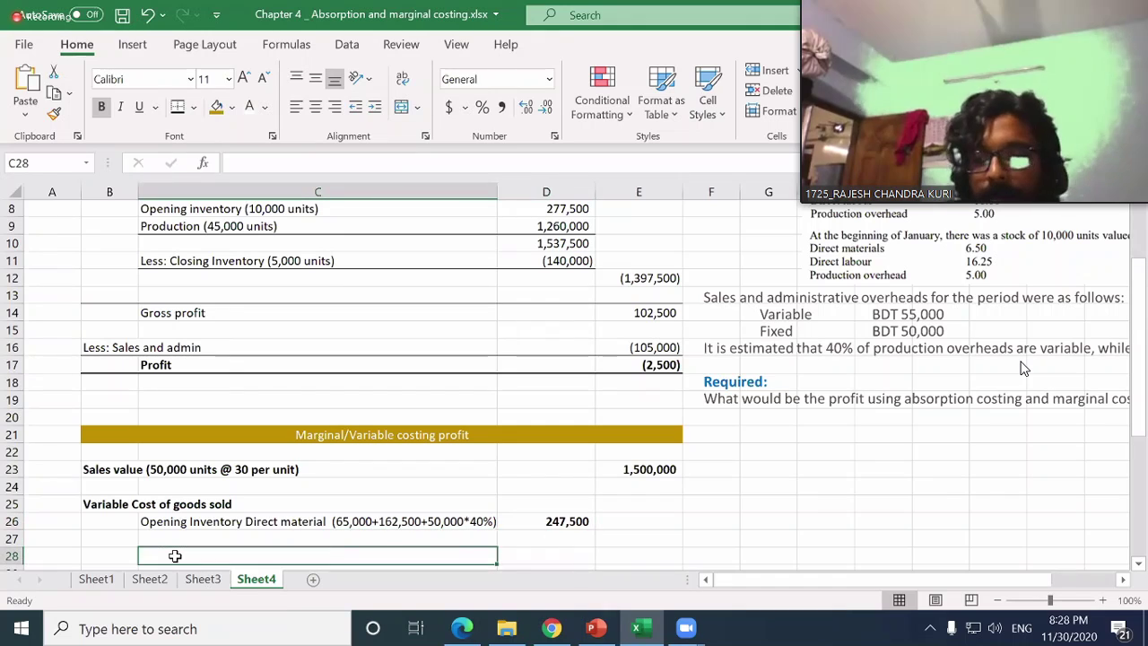
key("Up")
key("Down")
key("Up")
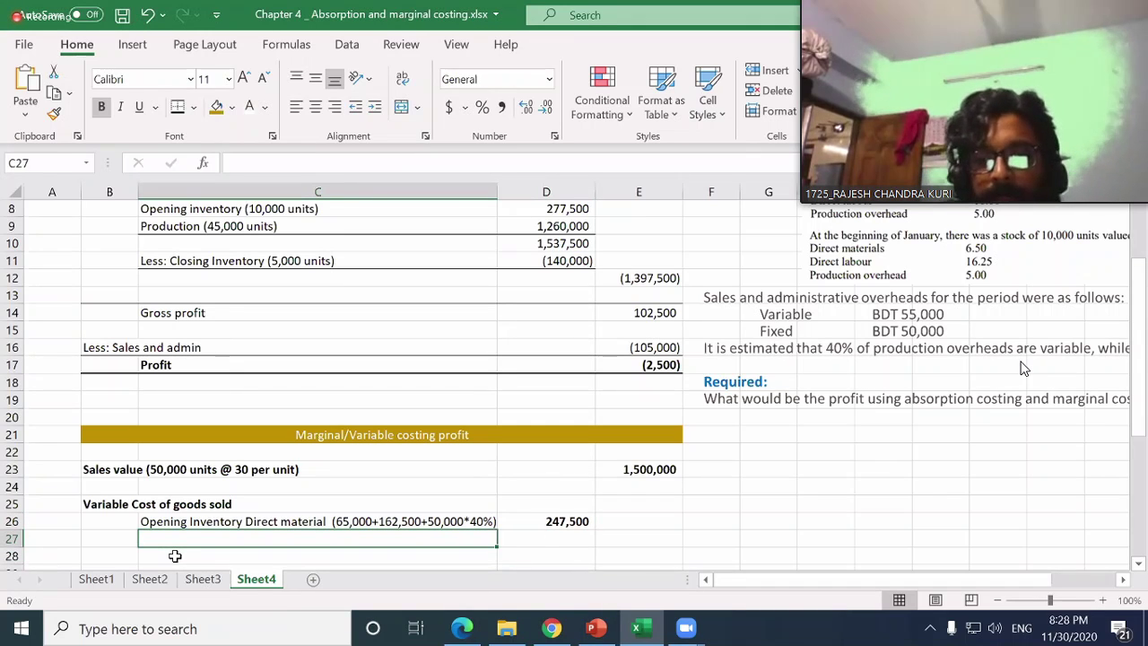
type("Ad")
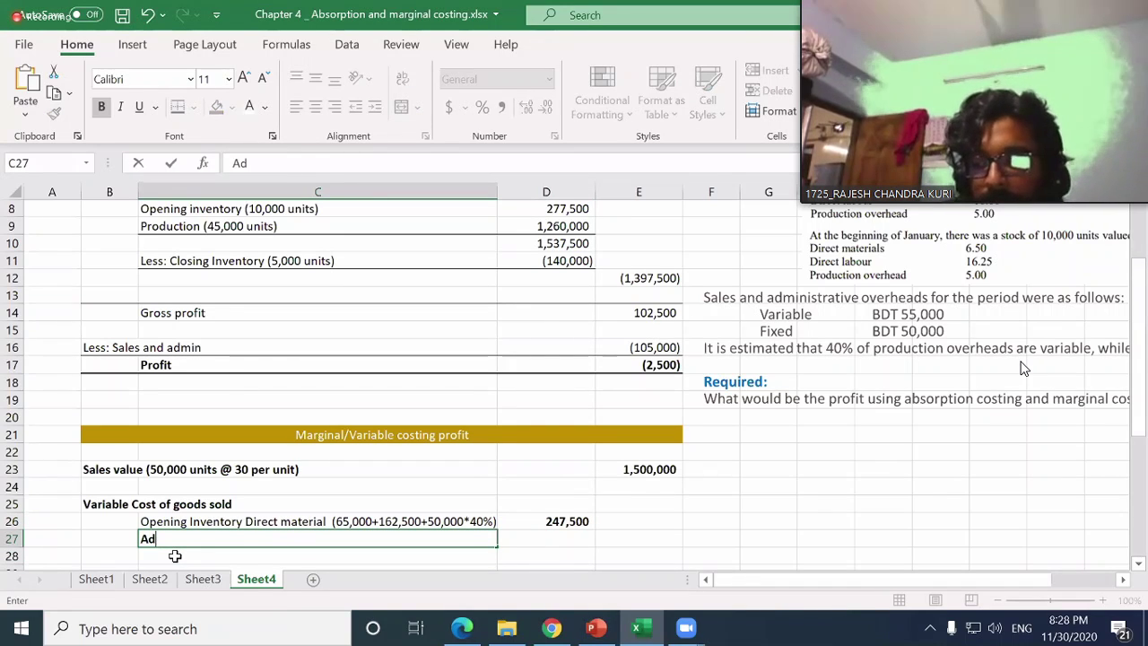
type("d-")
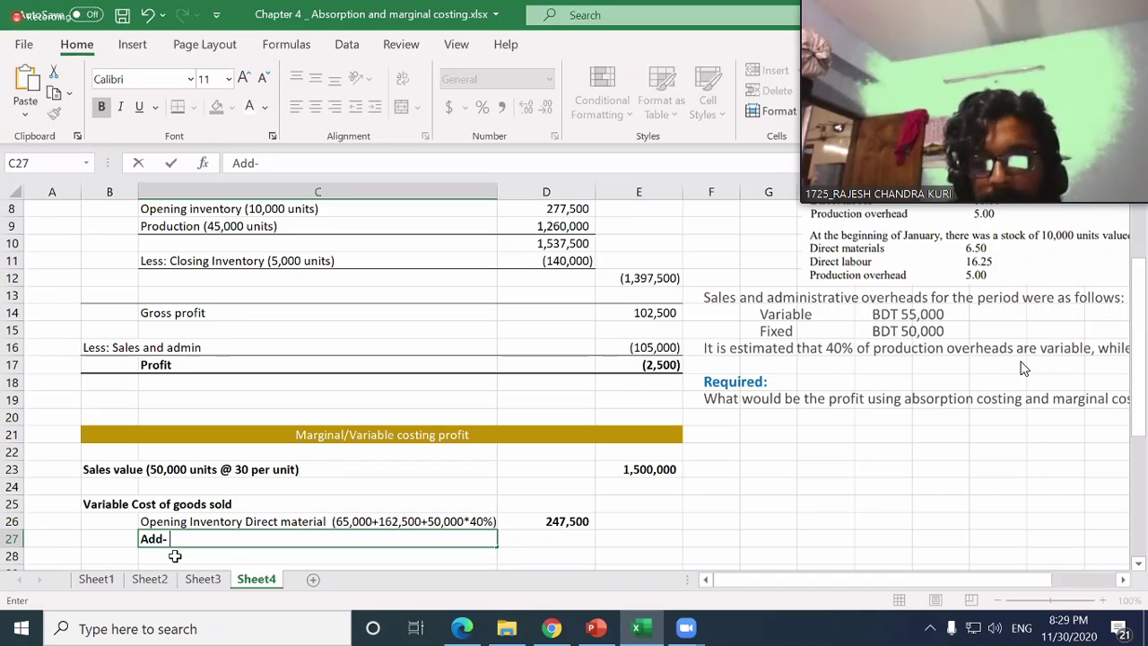
type(" Variable co")
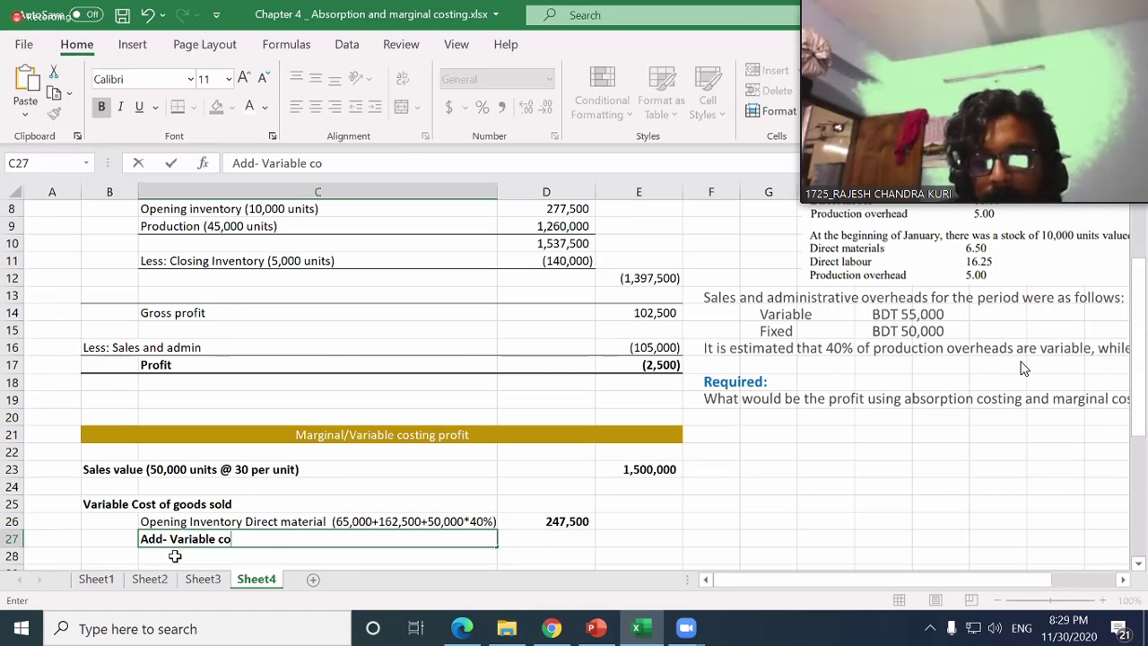
key("BackSpace")
key("BackSpace")
type("prdo")
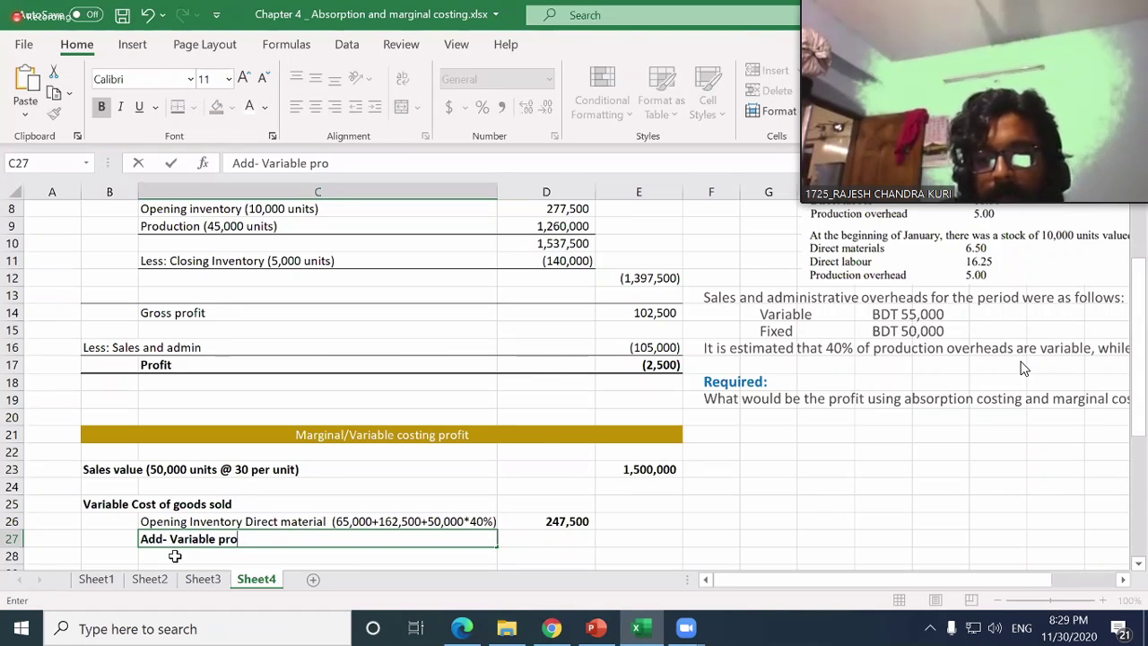
type("dcution")
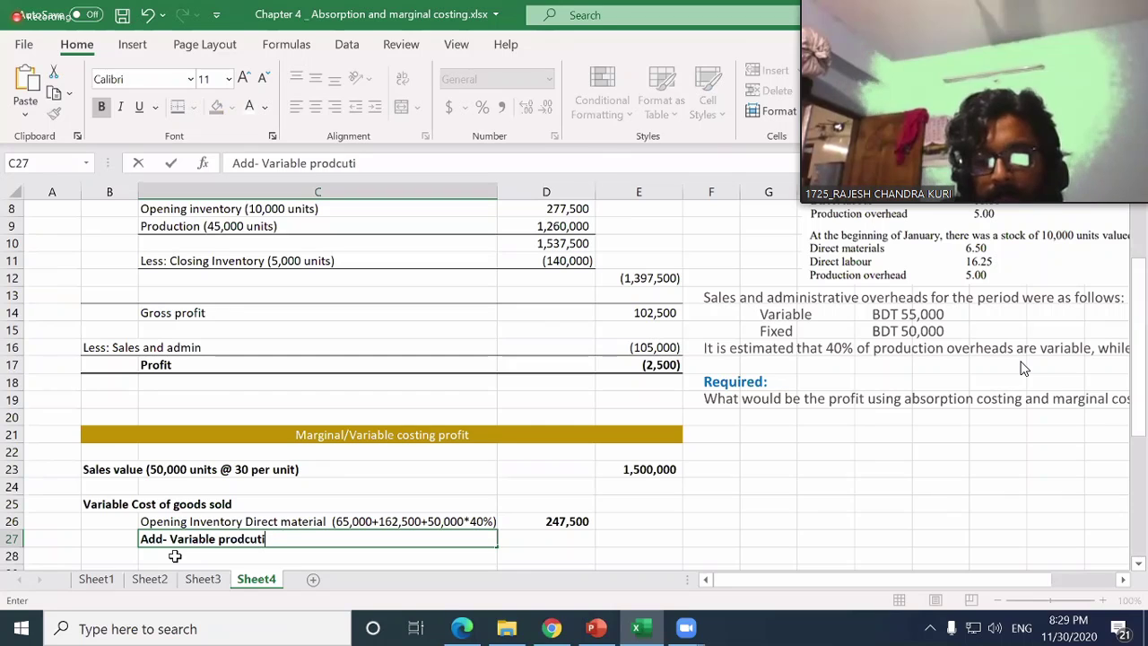
key("BackSpace")
key("BackSpace")
key("BackSpace")
key("BackSpace")
type("uction costs")
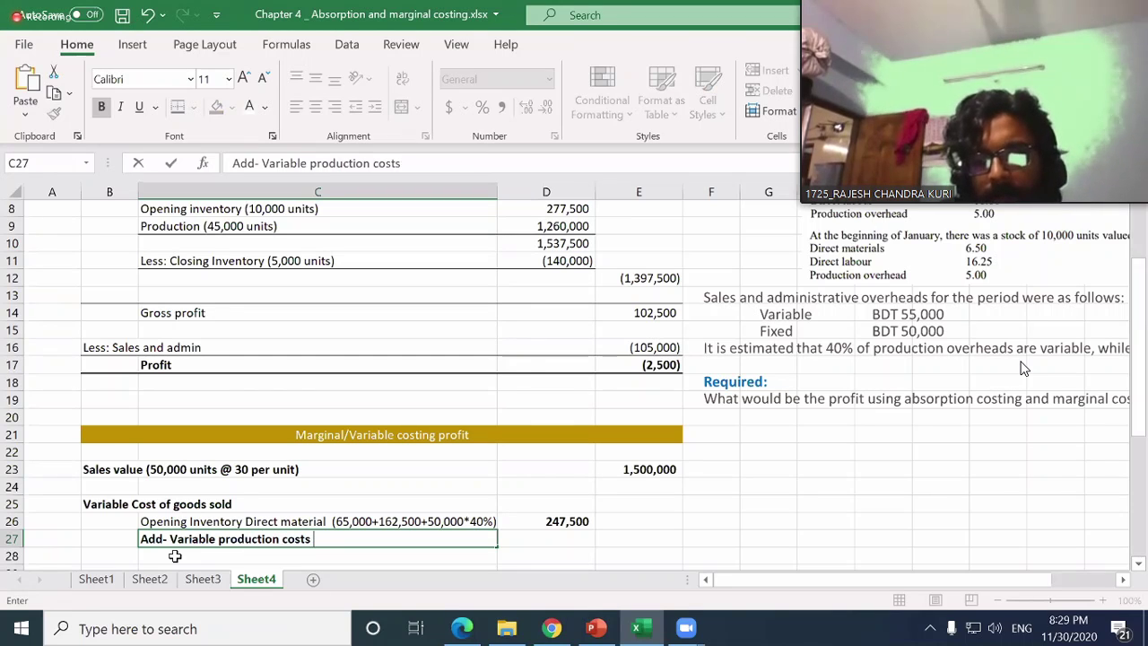
key("ctrl+Return")
key("Right")
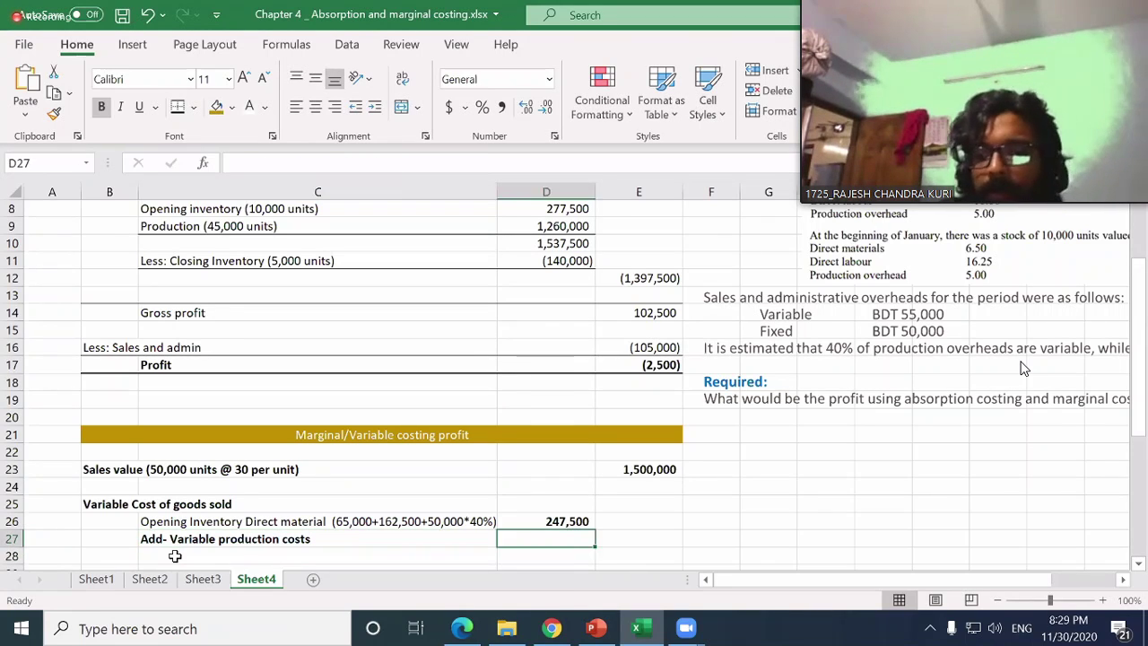
- Examine the Product A cost table in the problem text for the period's direct material, direct labour and production overhead totals
key("Up")
key("Up")
key("Up")
key("Up")
key("Up")
key("Up")
key("Up")
key("Up")
key("Up")
key("Up")
key("Up")
key("Up")
key("Up")
key("Up")
key("Up")
key("Up")
key("Up")
key("Up")
key("Up")
key("Up")
key("Up")
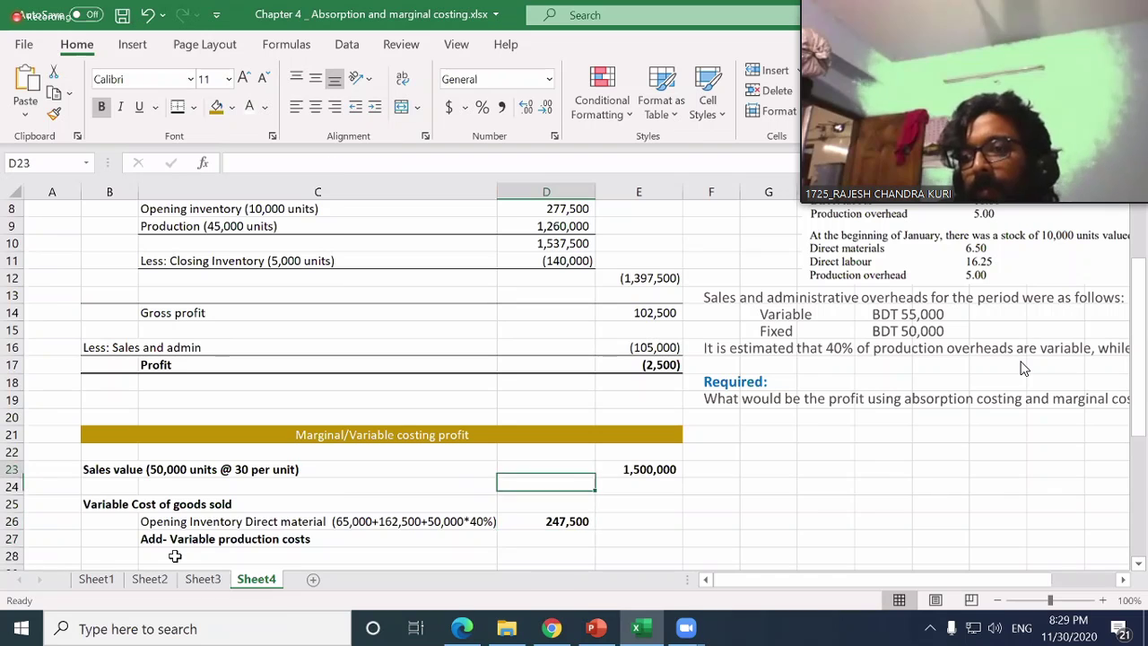
key("Right")
key("Right")
key("Down")
key("Right")
key("Right")
key("Right")
key("Right")
key("Right")
key("Right")
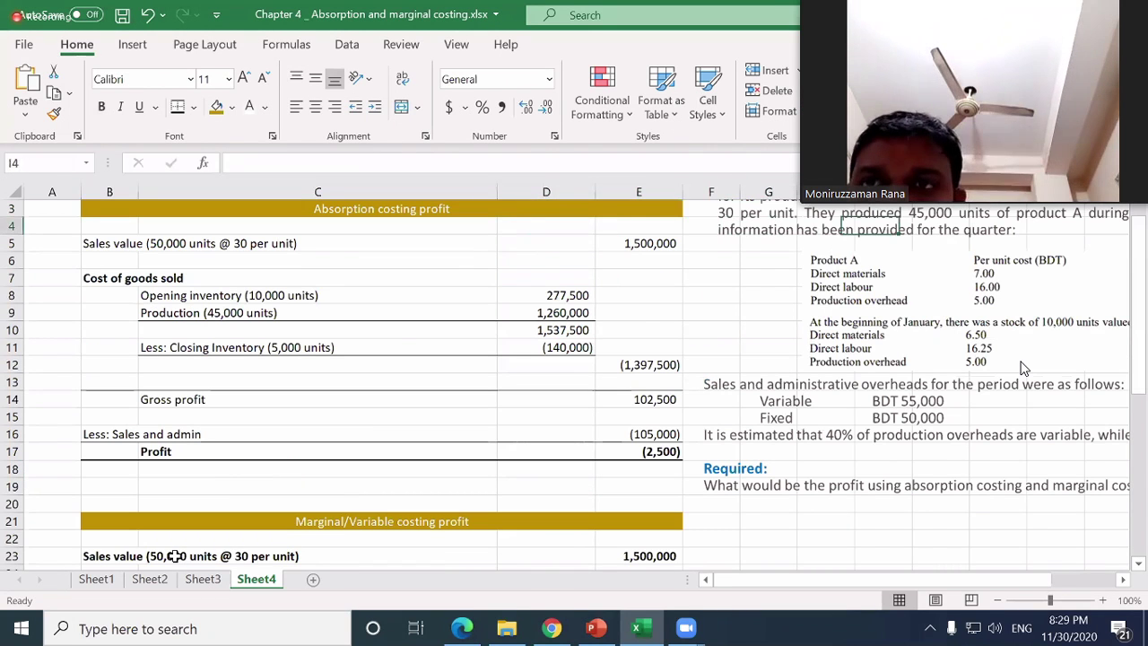
key("Down")
key("Down")
key("Right")
key("Right")
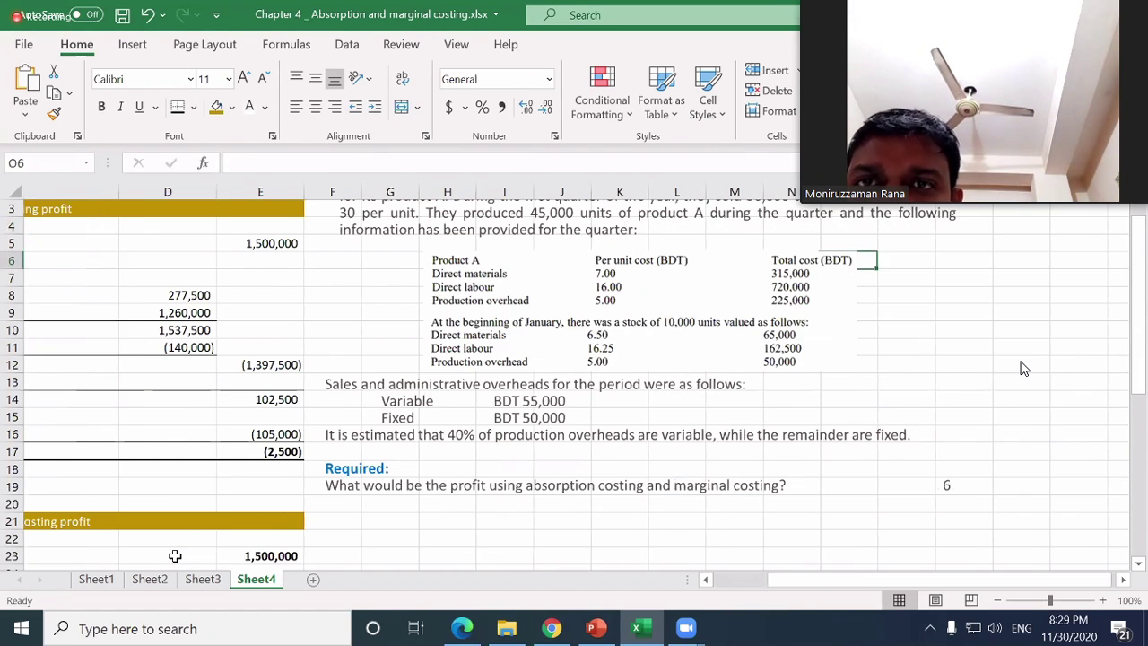
- Copy the Production (45,000 units) amount formula from D9 into D27, beside the variable production costs label
key("Down")
key("Home")
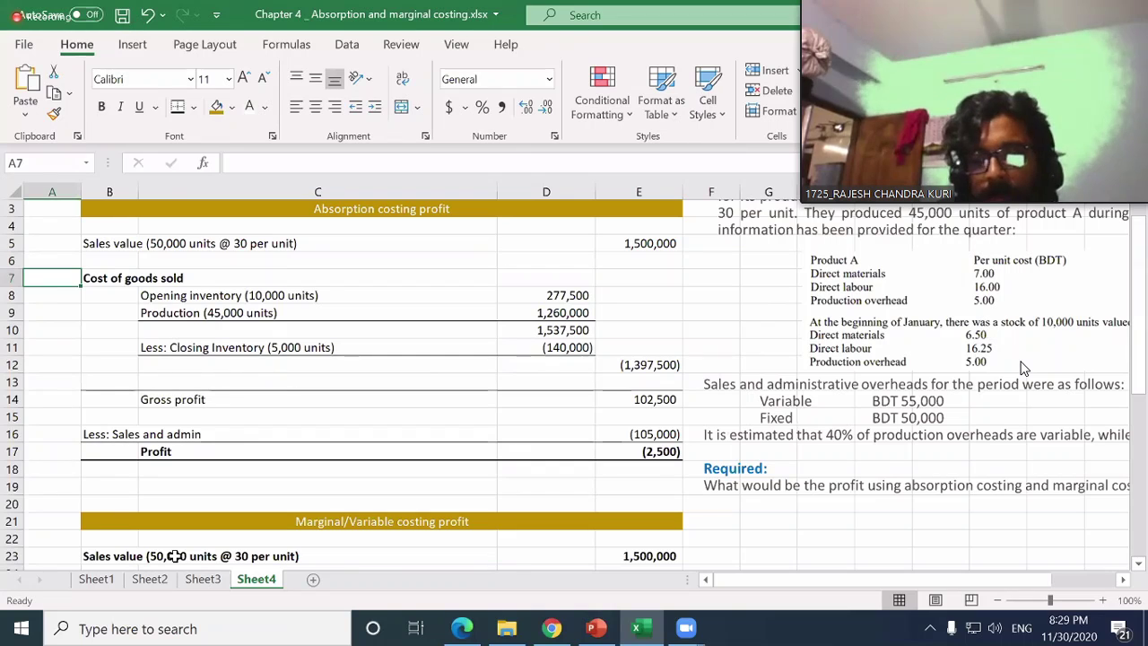
key("Down")
key("Down")
key("Down")
key("Down")
key("Down")
key("Down")
key("Down")
key("Down")
key("Down")
key("Down")
key("Down")
key("Down")
key("Down")
key("Down")
key("Down")
key("Down")
key("Down")
key("Down")
key("Up")
key("Page_Up")
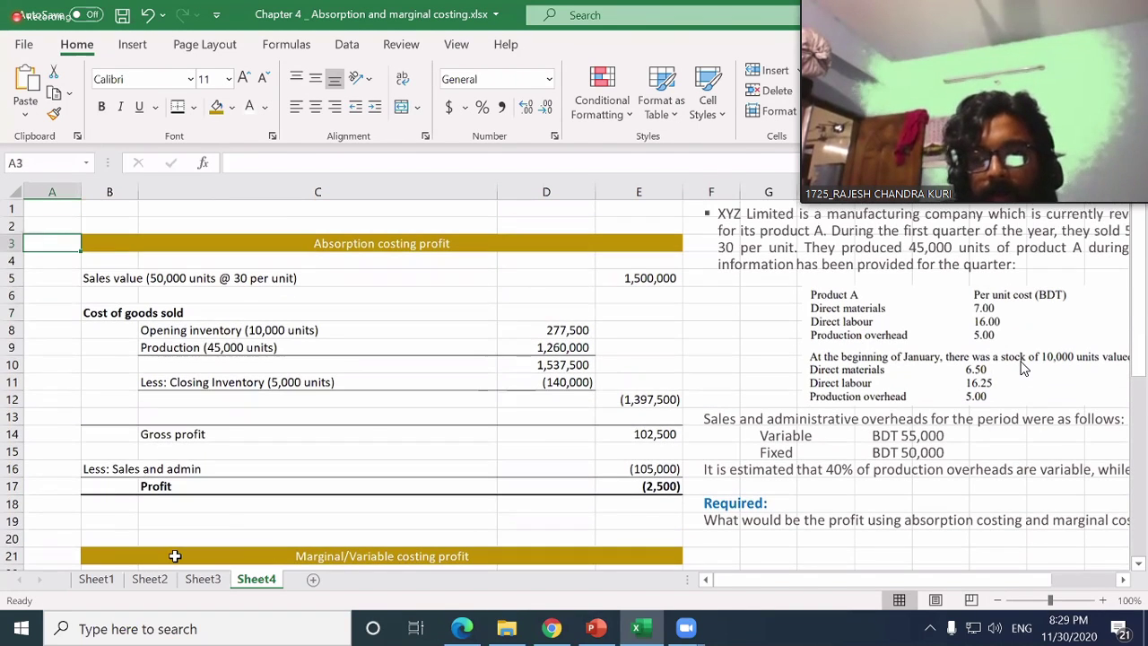
left_click(549, 363)
key("Up")
key("Up")
key("Down")
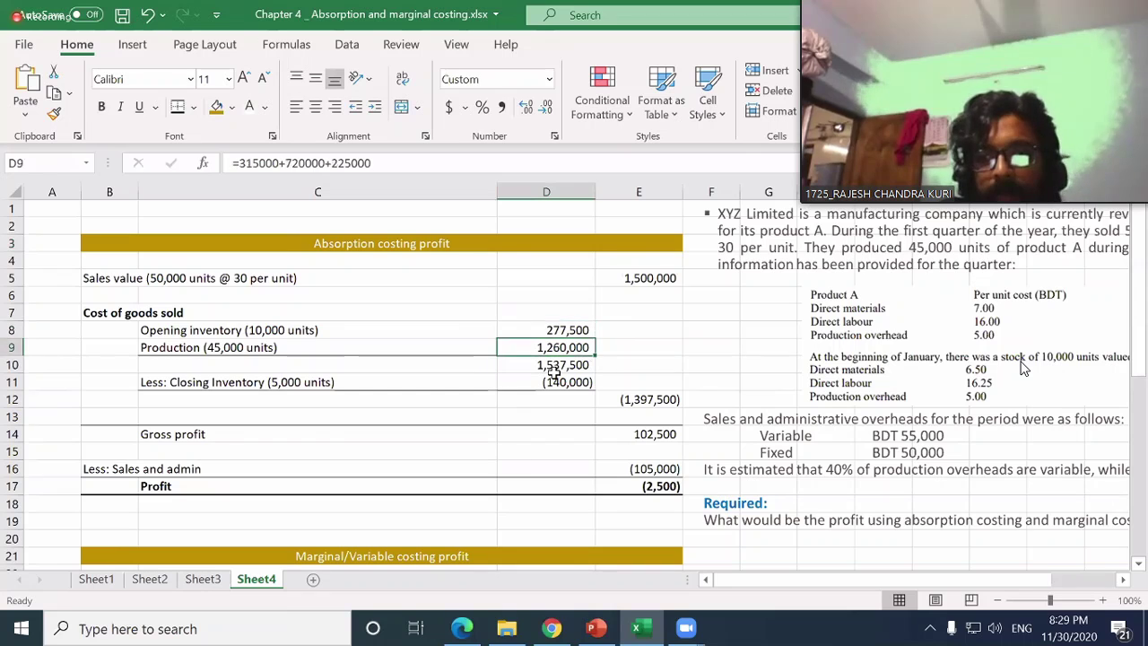
key("ctrl+c")
key("Down")
key("Page_Down")
key("Down")
key("Down")
key("Down")
key("Down")
key("Down")
key("Down")
key("Down")
key("Down")
key("Down")
key("Down")
key("Down")
key("Down")
key("Down")
key("Down")
key("Down")
key("Down")
key("Down")
key("Down")
key("Down")
key("Down")
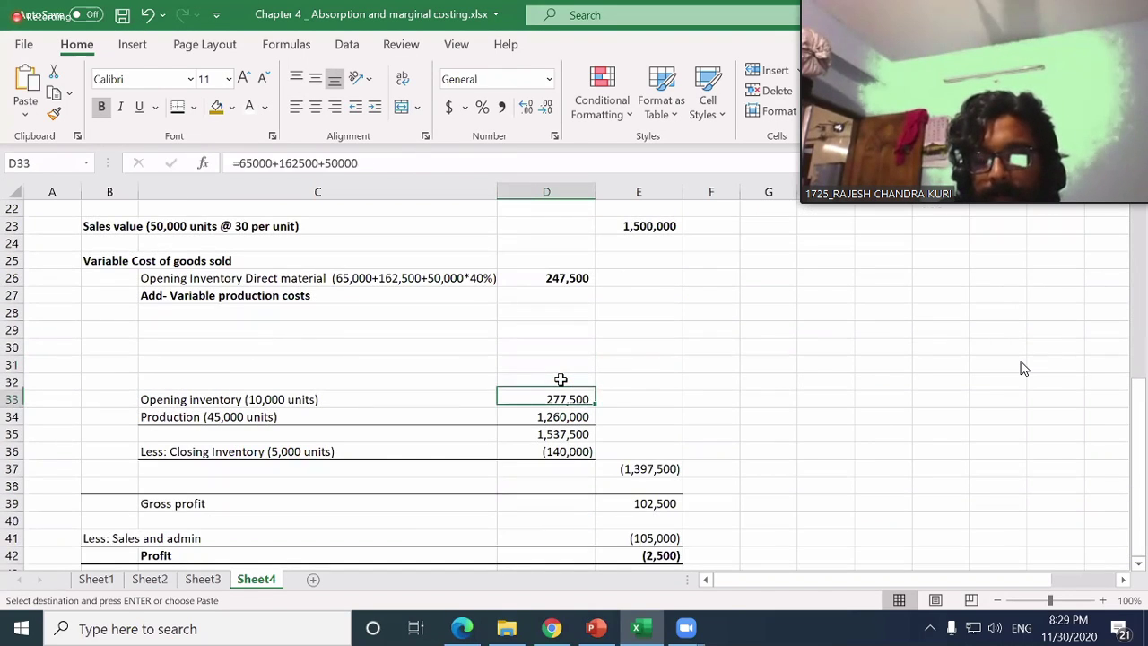
key("Up")
key("Up")
key("Up")
key("Up")
key("Up")
key("Up")
key("Up")
key("Up")
key("Up")
key("Up")
key("Up")
key("Up")
key("Up")
key("Up")
key("Up")
key("Up")
key("Up")
key("Up")
key("Up")
key("Up")
key("Up")
key("Up")
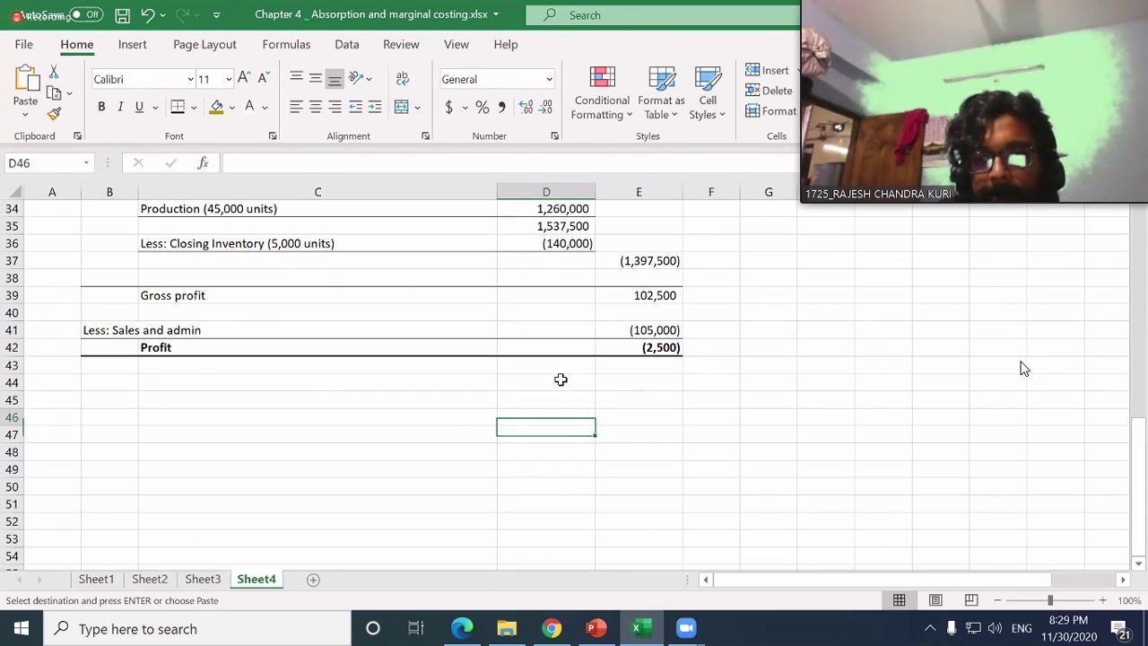
key("Up")
key("Up")
key("Up")
key("Up")
key("Up")
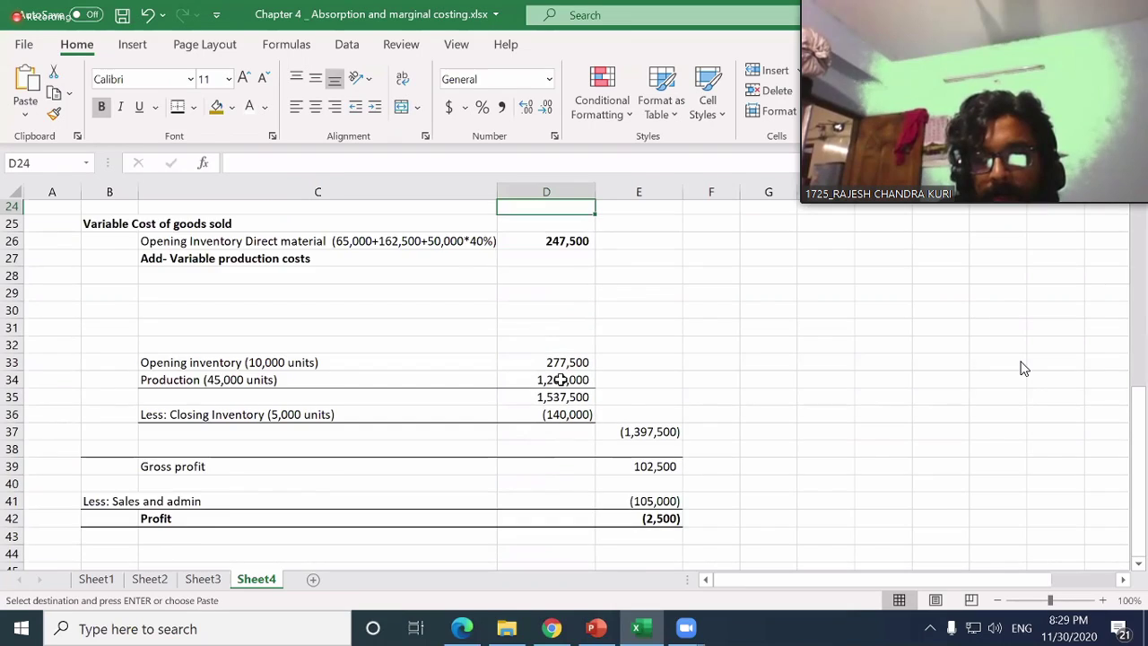
key("Down")
key("Down")
key("Down")
key("Down")
key("Down")
key("ctrl+v")
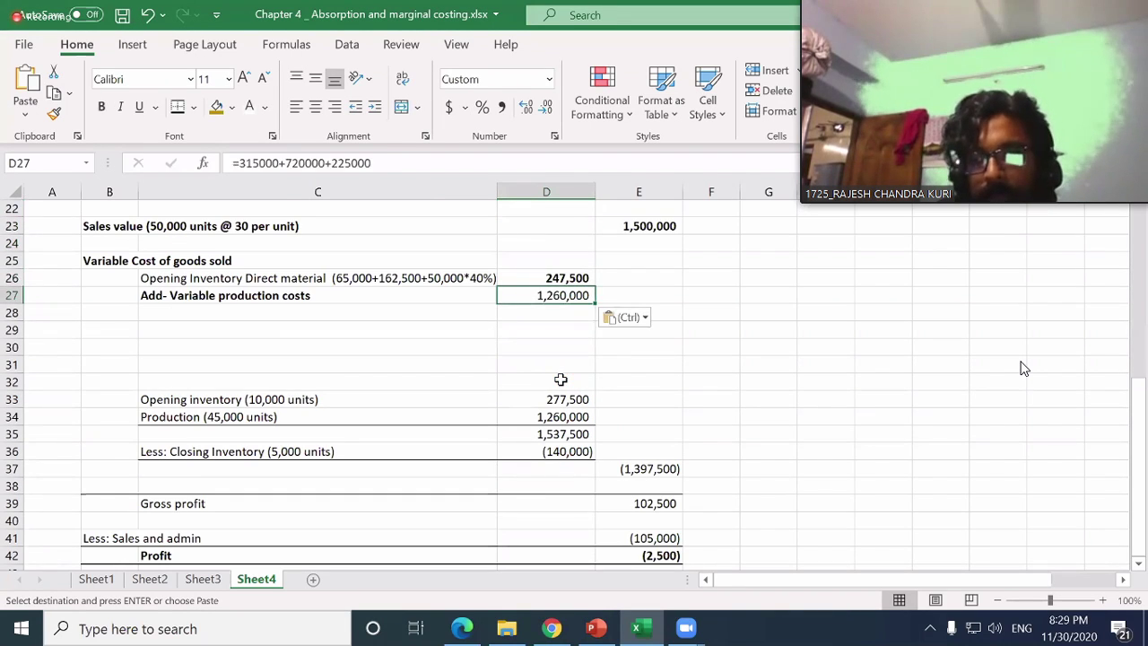
- Remove the bold formatting from the "Add- Variable production costs" label in C27
key("Down")
key("Up")
key("Left")
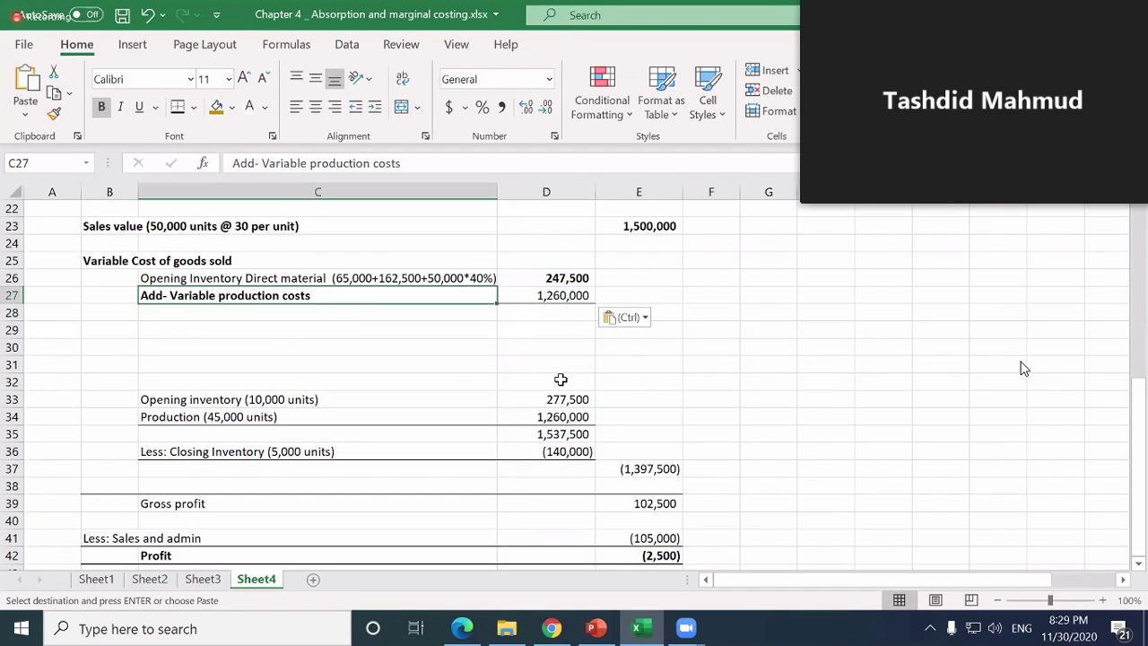
key("ctrl+b")
- Apply the 40% variable share to the overhead in D27, making the formula "=315000+720000+225000*40%"
key("Down")
key("Up")
key("Right")
key("F2")
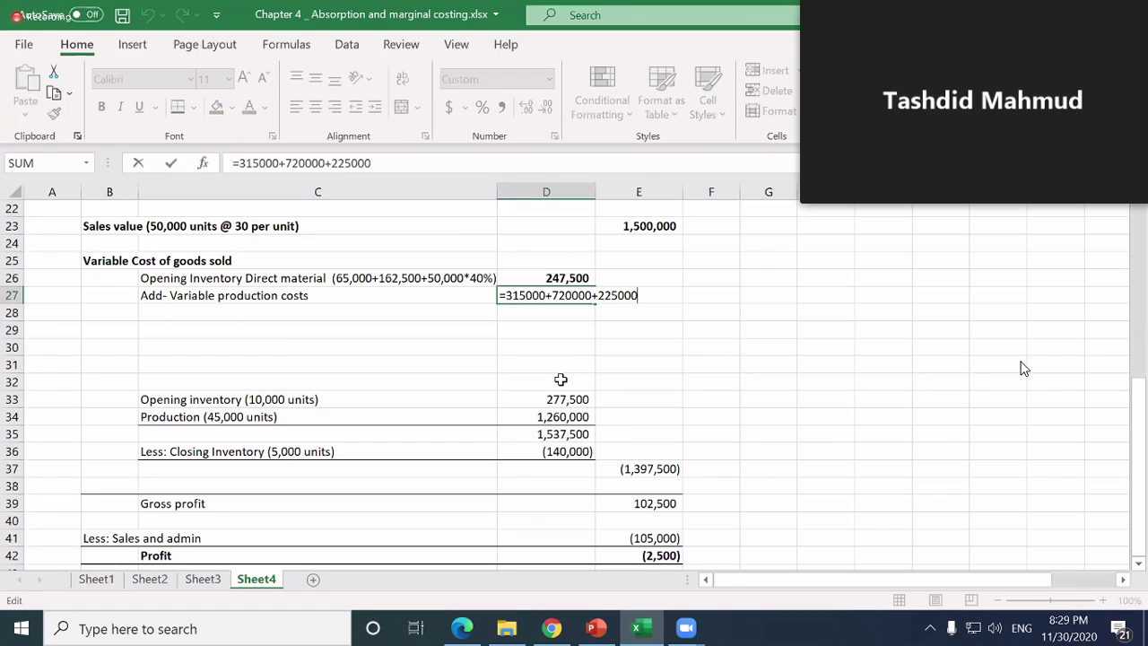
type("*40%")
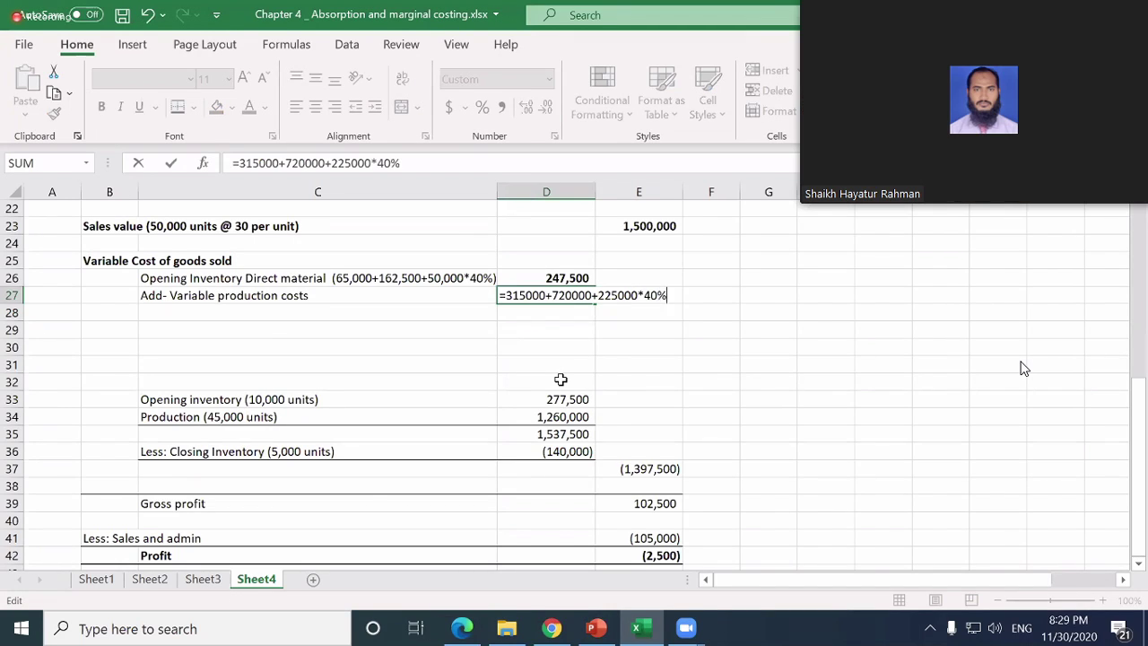
key("Return")
key("Up")
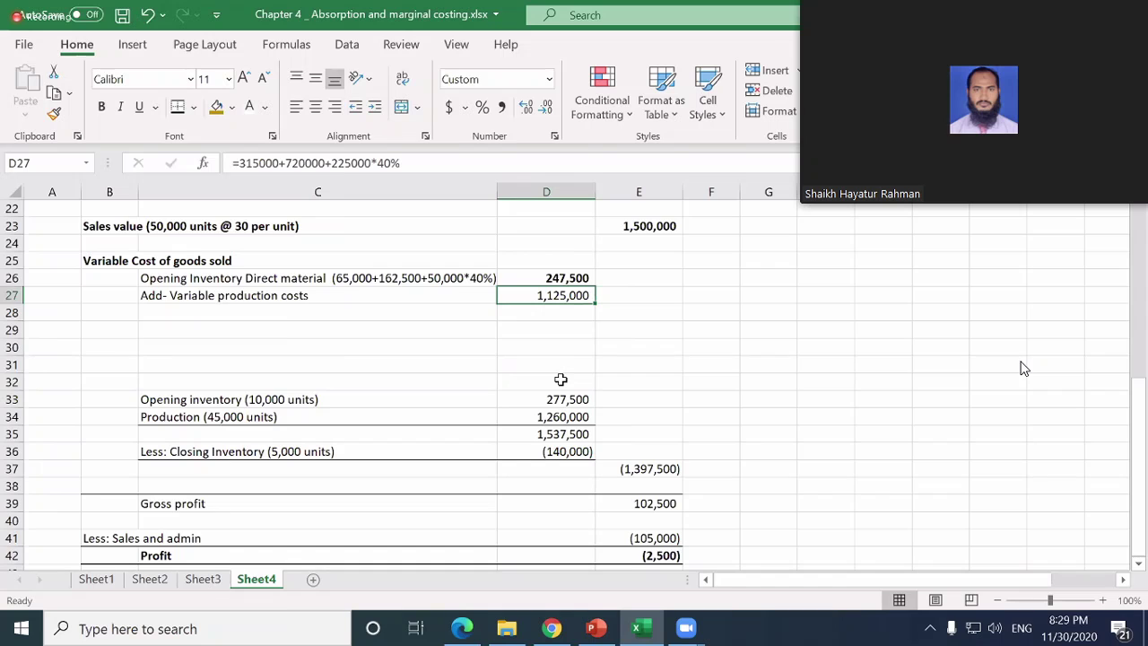
- Take the calculation text from the D27 formula onto the clipboard and restore the formula in the cell
key("F2")
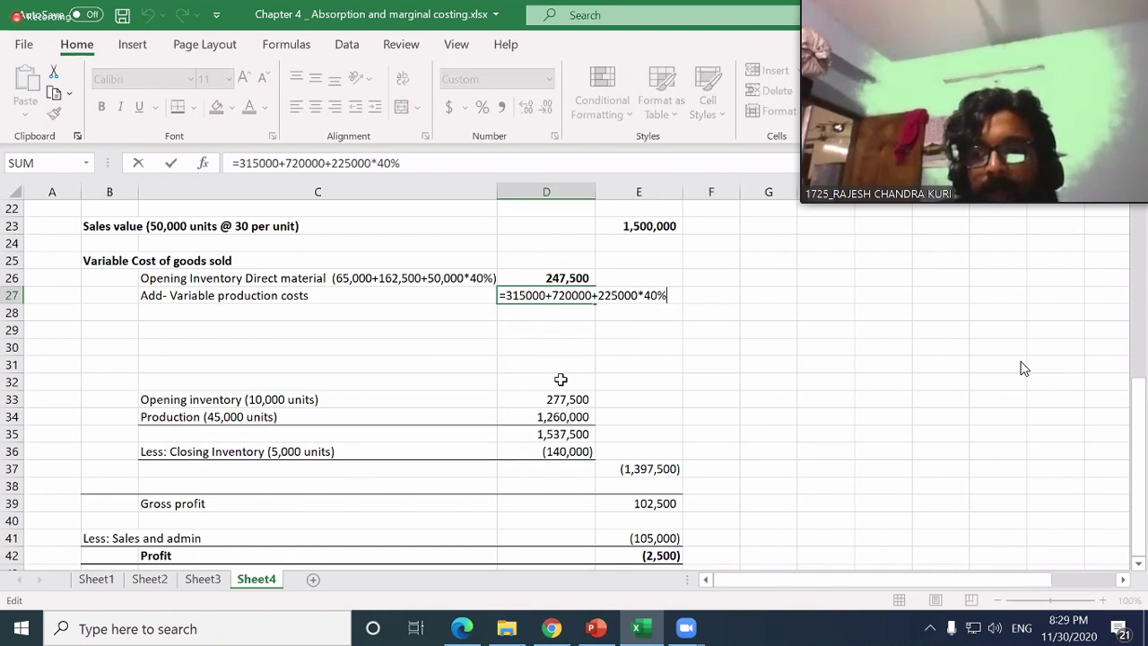
key("shift+Left")
key("shift+Left")
key("shift+Left")
key("shift+Left")
key("shift+Left")
key("shift+Left")
key("shift+Left")
key("shift+Left")
key("shift+Left")
key("shift+Left")
key("shift+Left")
key("shift+Left")
key("shift+Left")
key("shift+Left")
key("shift+Left")
key("shift+Left")
key("shift+Left")
key("shift+Left")
key("shift+Left")
key("shift+Left")
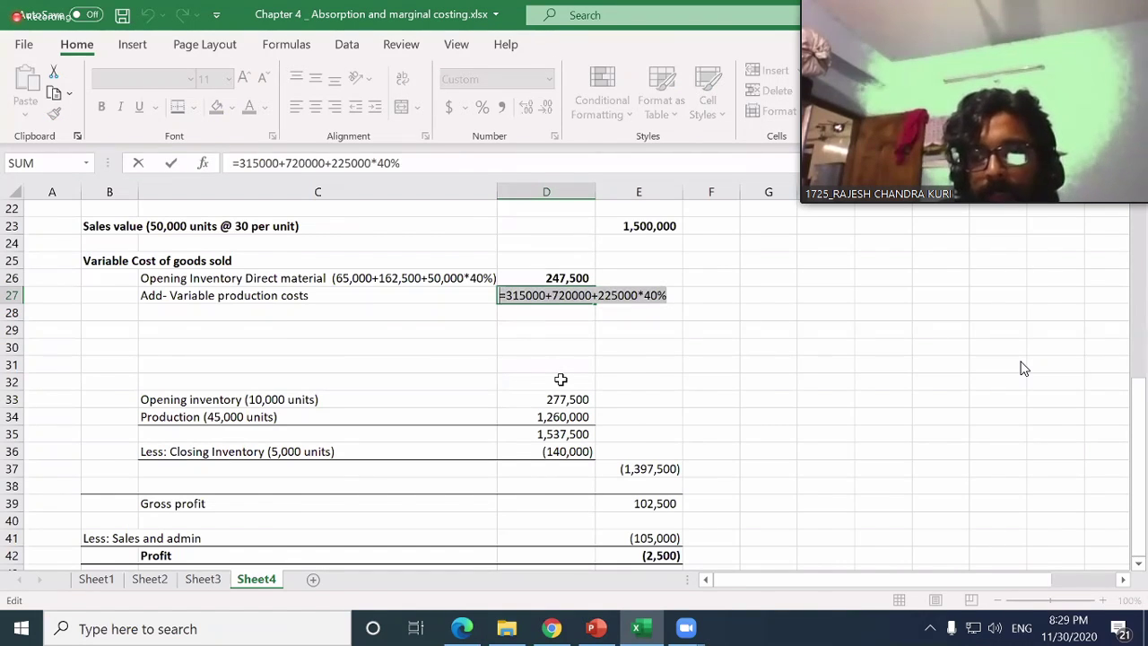
left_click(561, 379)
key("Return")
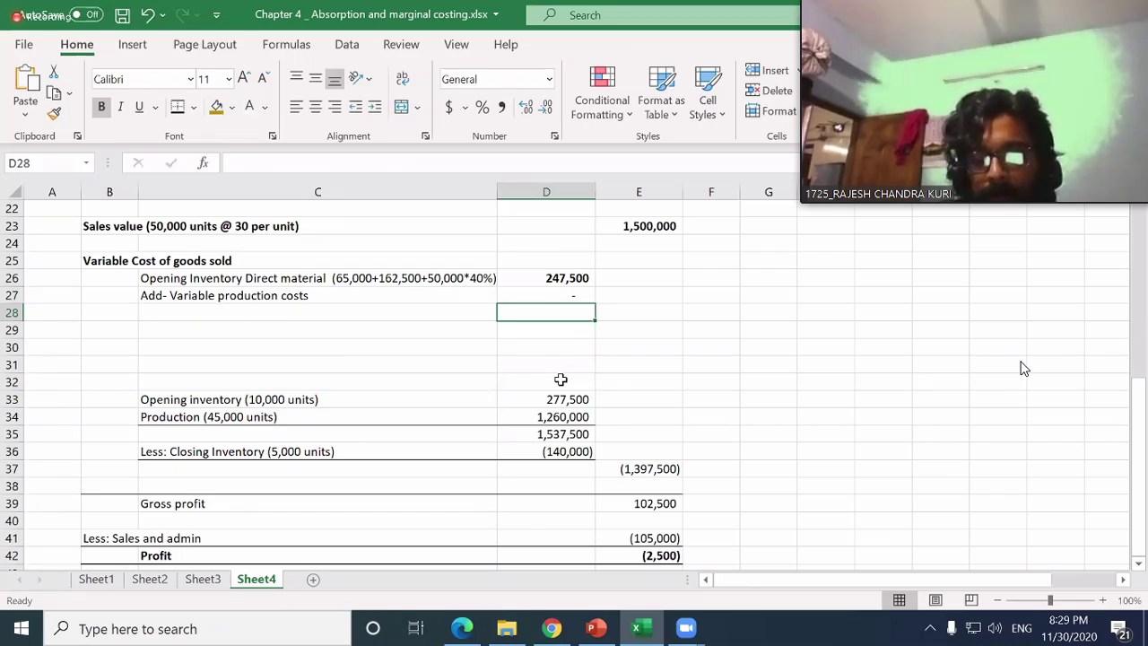
key("ctrl+z")
- Append the calculation to the C27 label so it reads "Add- Variable production costs (315000+720000+225000*40%)"
key("Up")
key("Down")
key("Left")
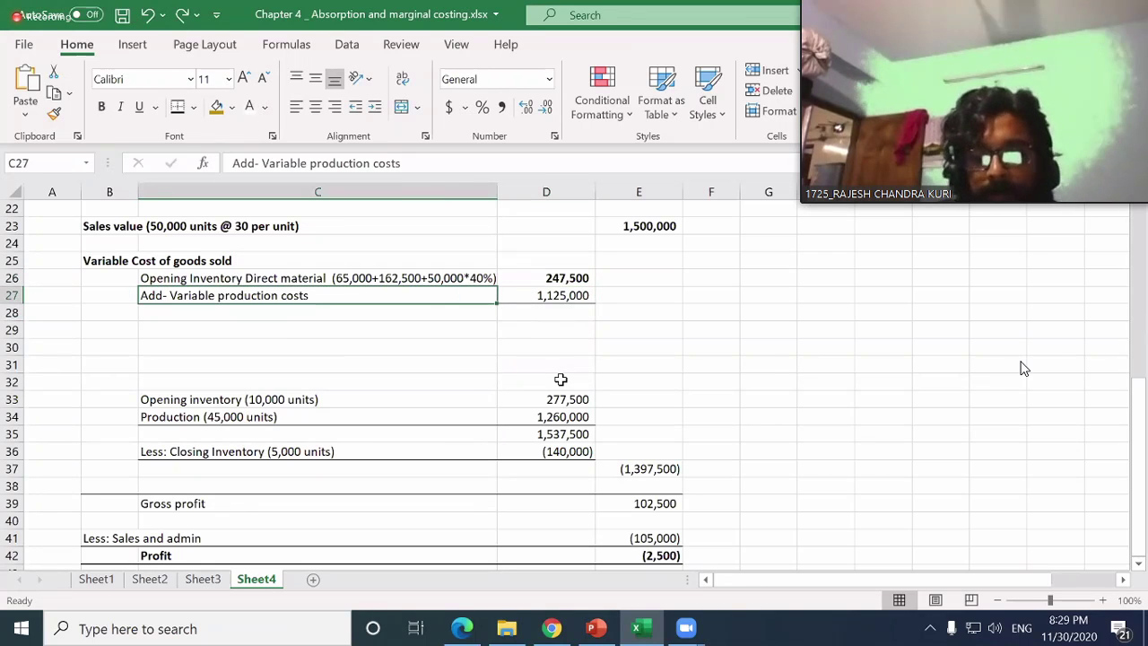
key("F2")
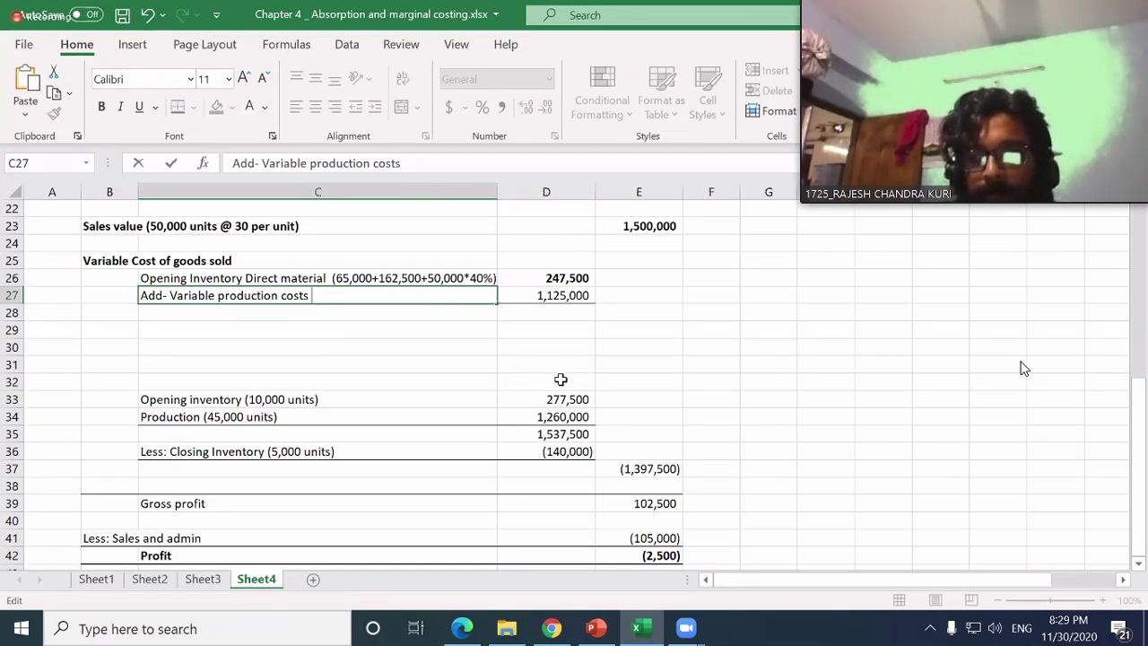
key("ctrl+v")
left_click(561, 380)
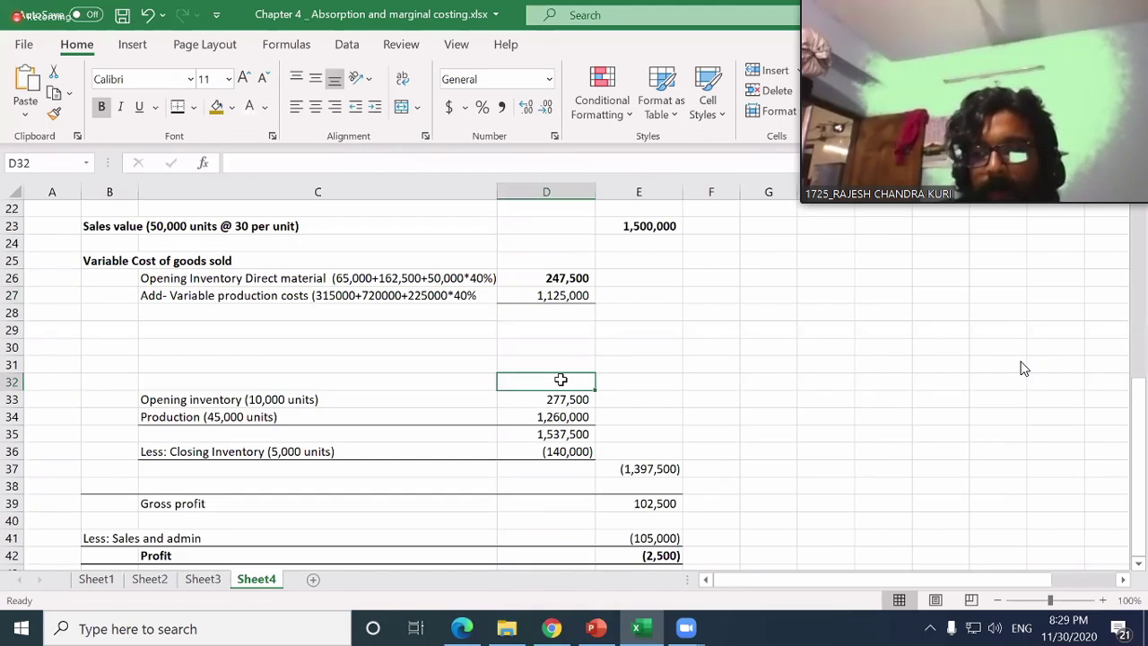
key("Up")
key("Up")
key("Up")
key("Up")
key("Up")
key("Left")
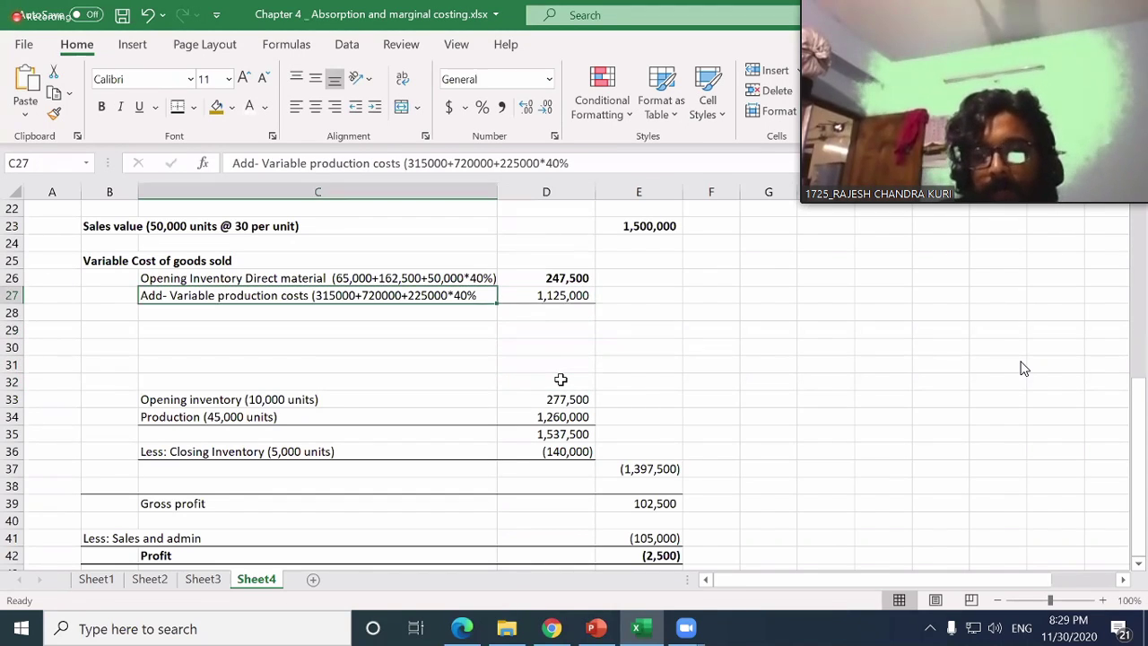
key("F2")
type(")")
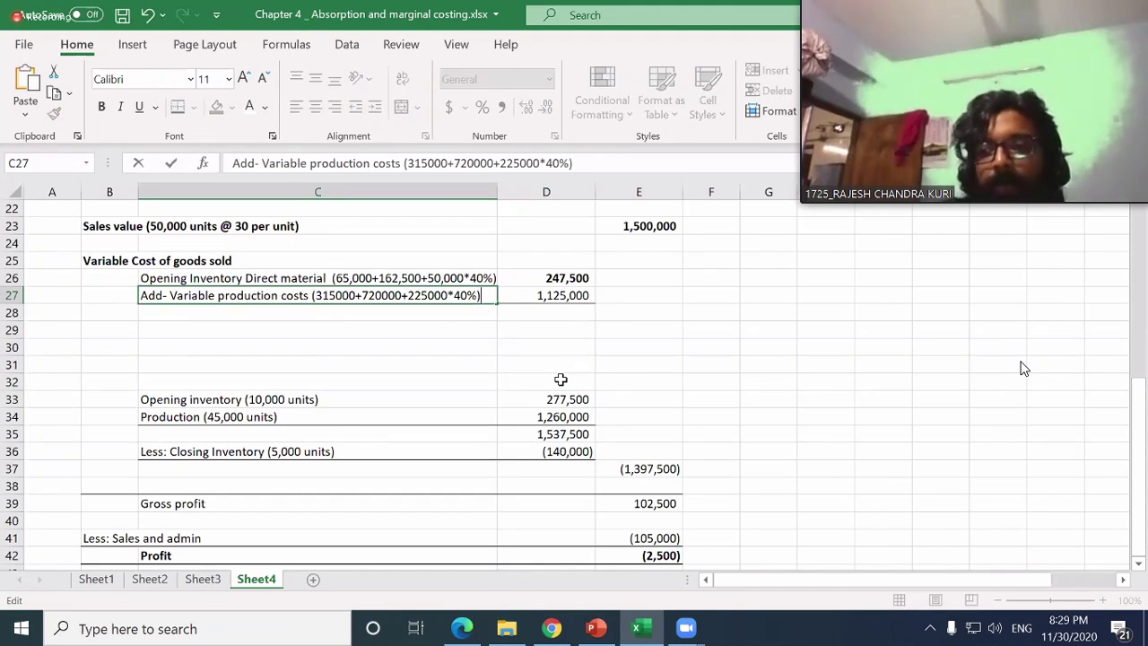
key("Return")
- Enter a SUM formula in D28 that totals the opening inventory and variable production costs in D26:D27
key("Right")
type("=Sum(")
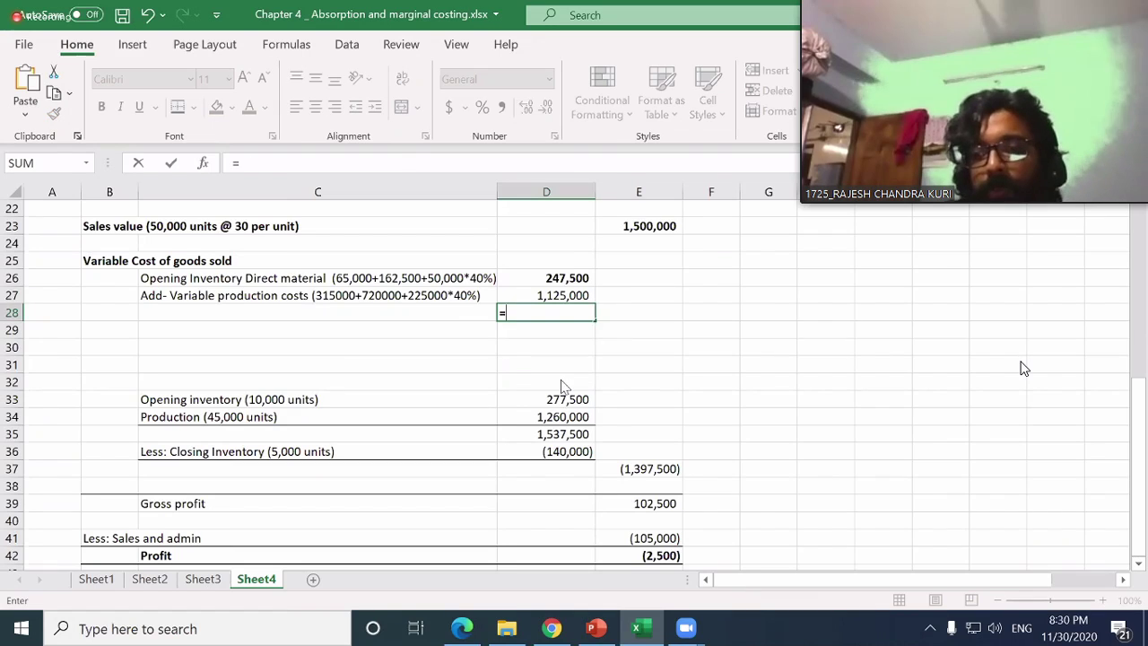
key("Up")
key("Up")
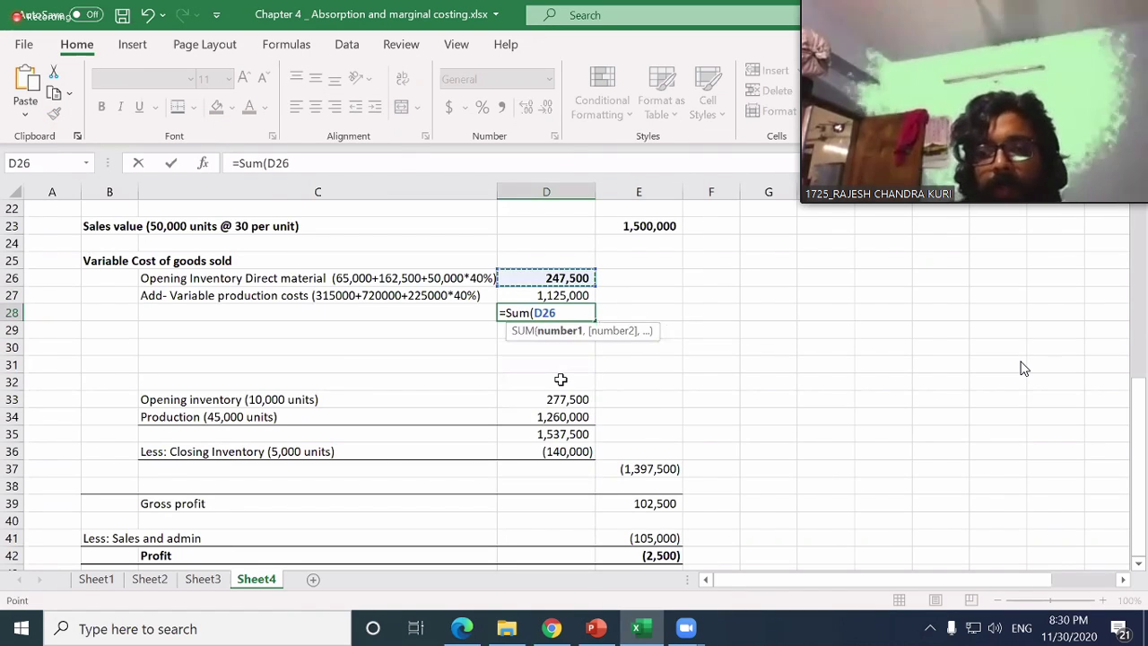
key("shift+Down")
key("Return")
- Enter the label "Less: closing inventory" in C29, below the subtotal row
key("Left")
key("Left")
key("Right")
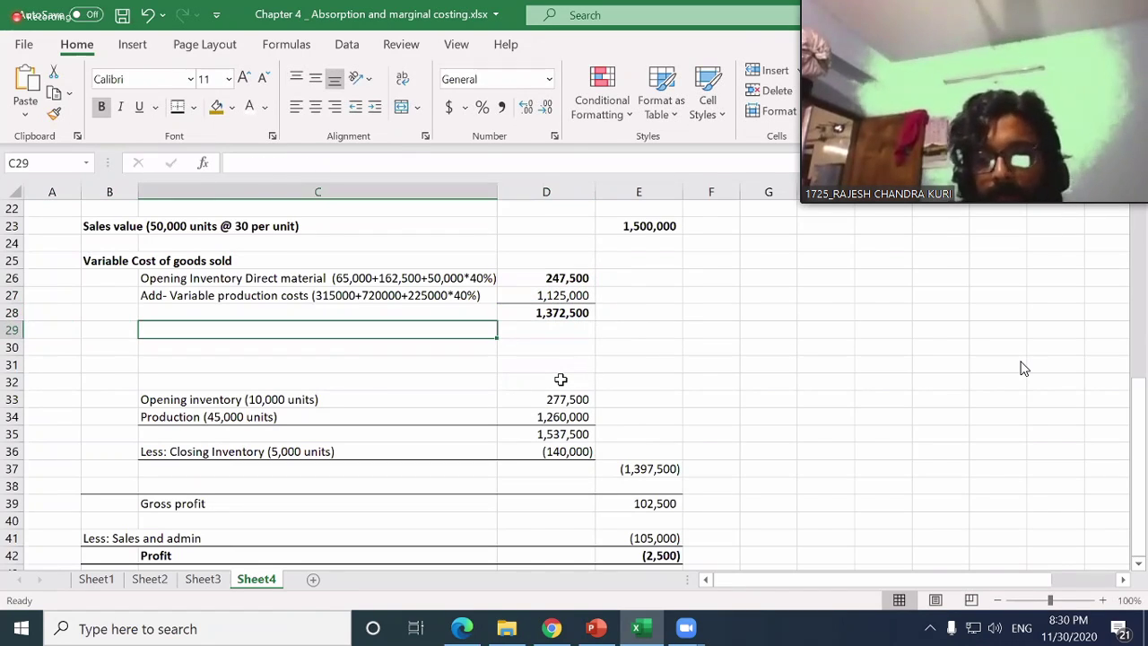
key("shift+Down")
key("shift+Down")
key("shift+Down")
key("shift+Right")
type("Less:")
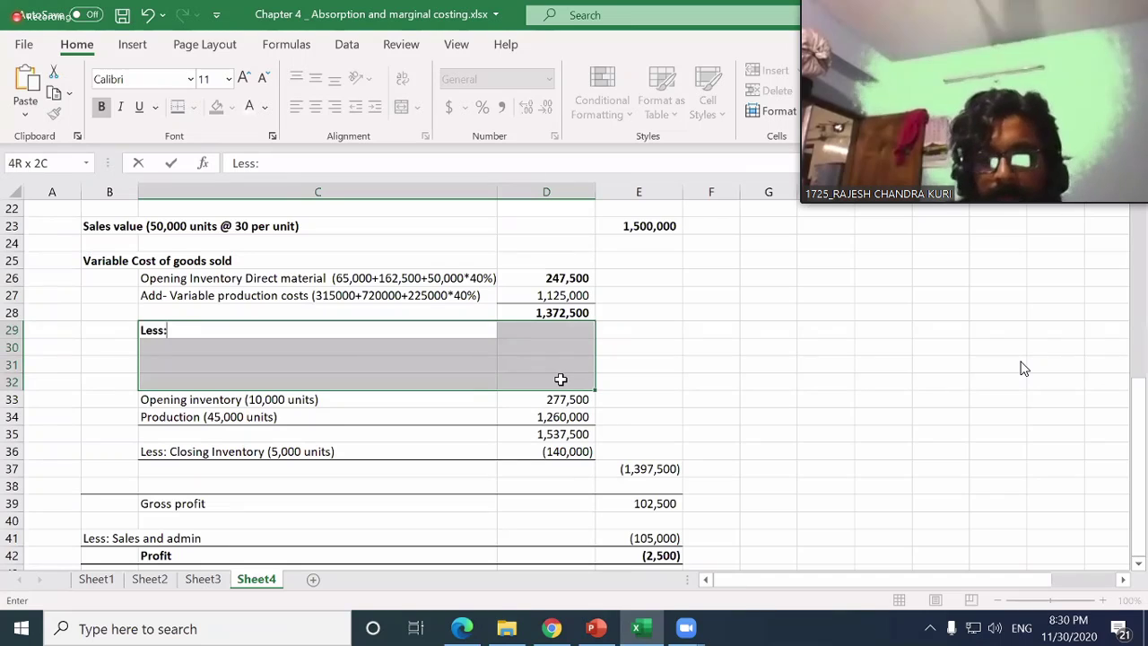
type(" closing inventory")
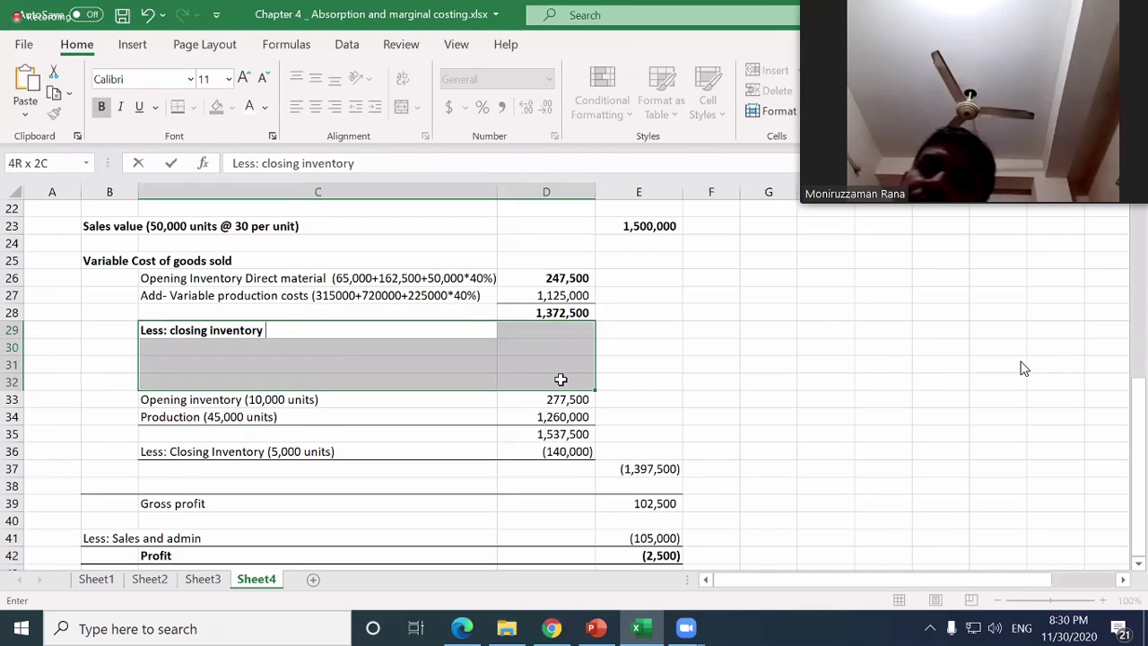
key("Return")
key("Up")
key("Up")
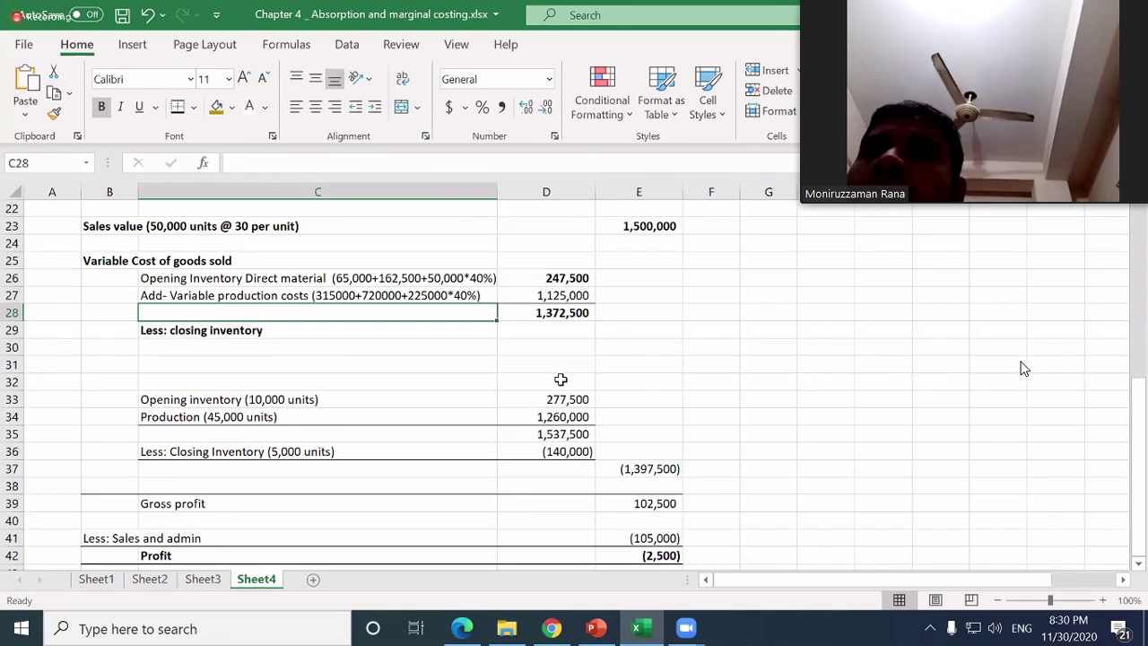
key("Page_Down")
key("Page_Up")
key("Up")
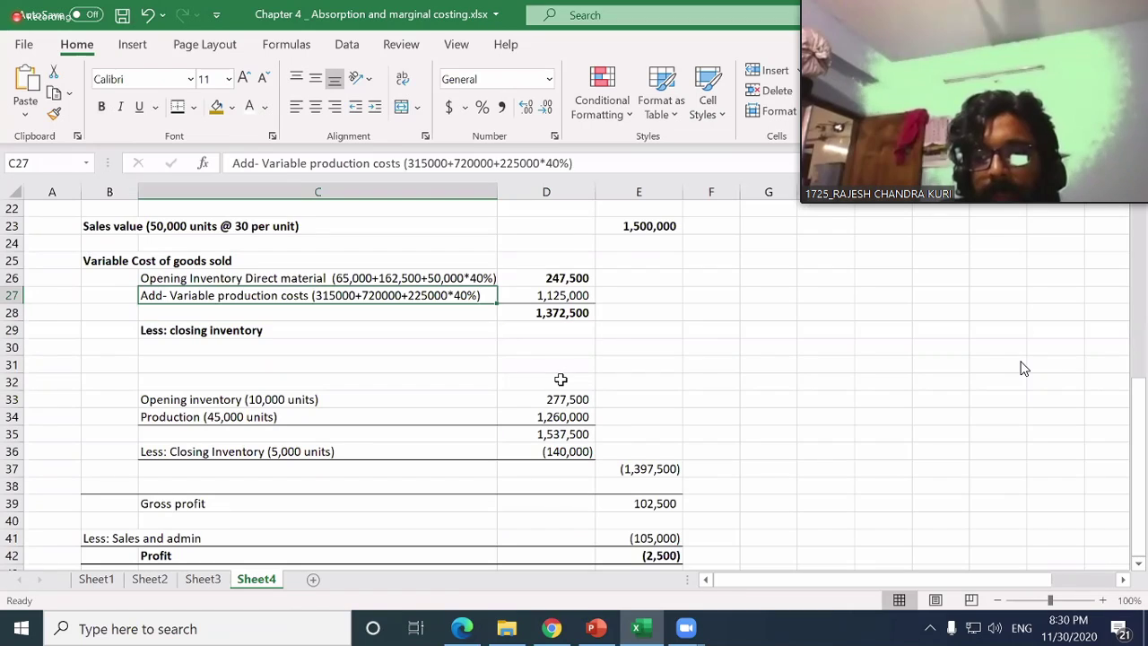
key("Right")
key("Down")
key("Down")
key("Left")
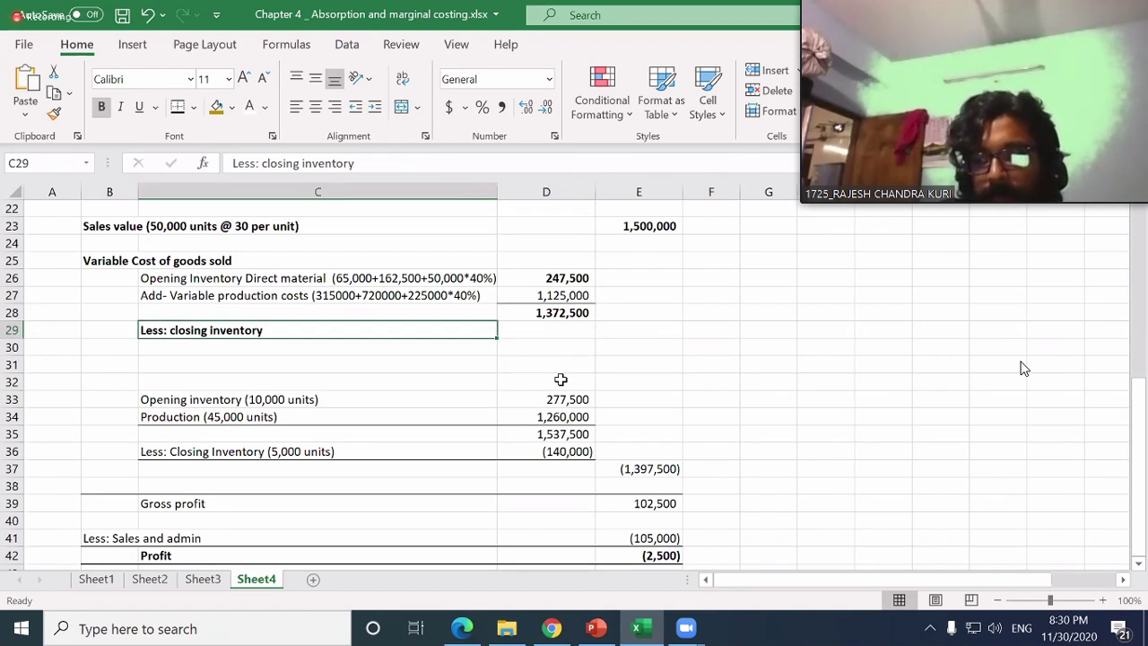
- Enter a closing inventory formula in D29 that divides the variable production costs in D27 by 45000 and multiplies by 5000
key("Right")
type("=")
key("Up")
key("Up")
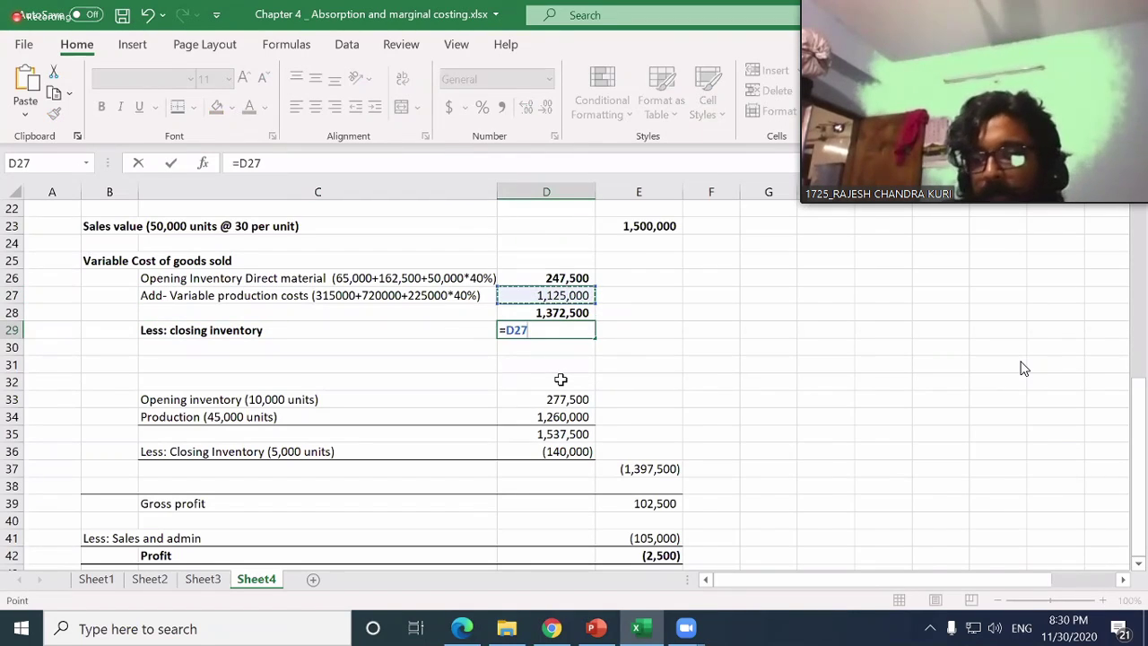
type("/45000")
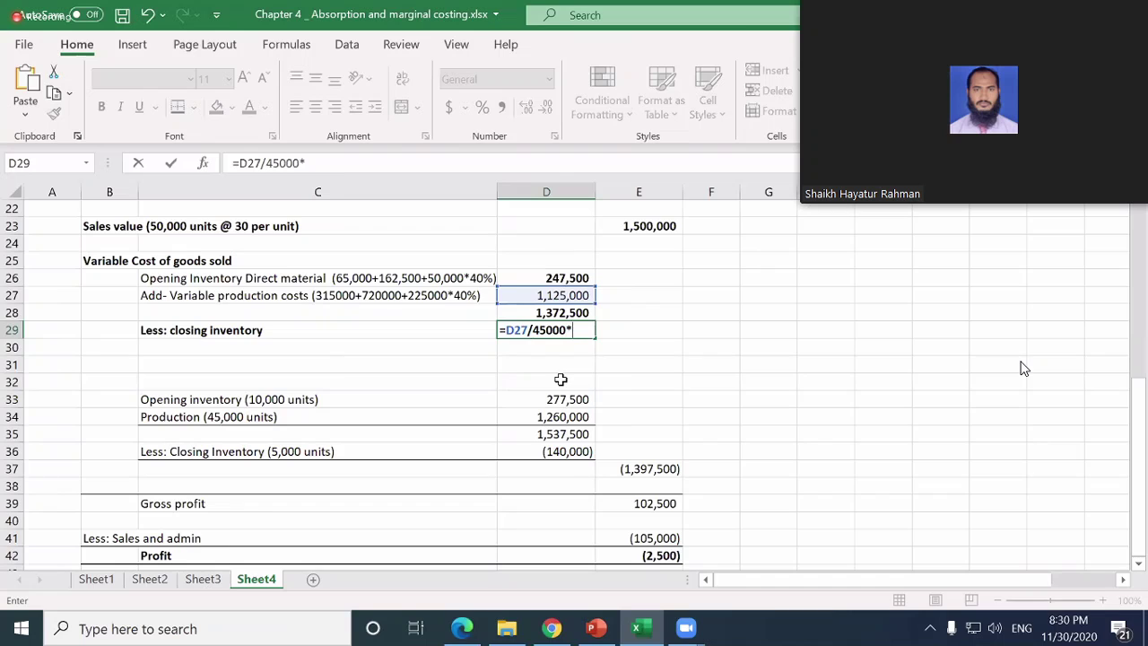
type("*5000")
key("ctrl+Return")
- Make the closing inventory formula in D29 negative so it reads =-D27/45000*5000
key("F2")
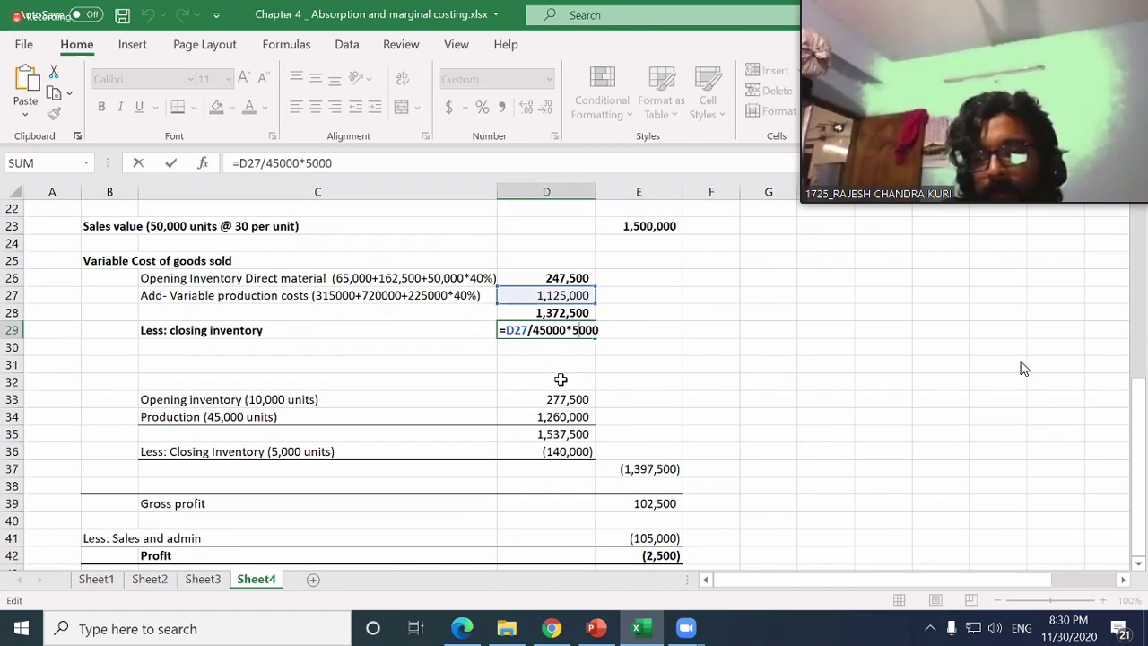
key("Left")
key("Left")
key("Left")
type("-")
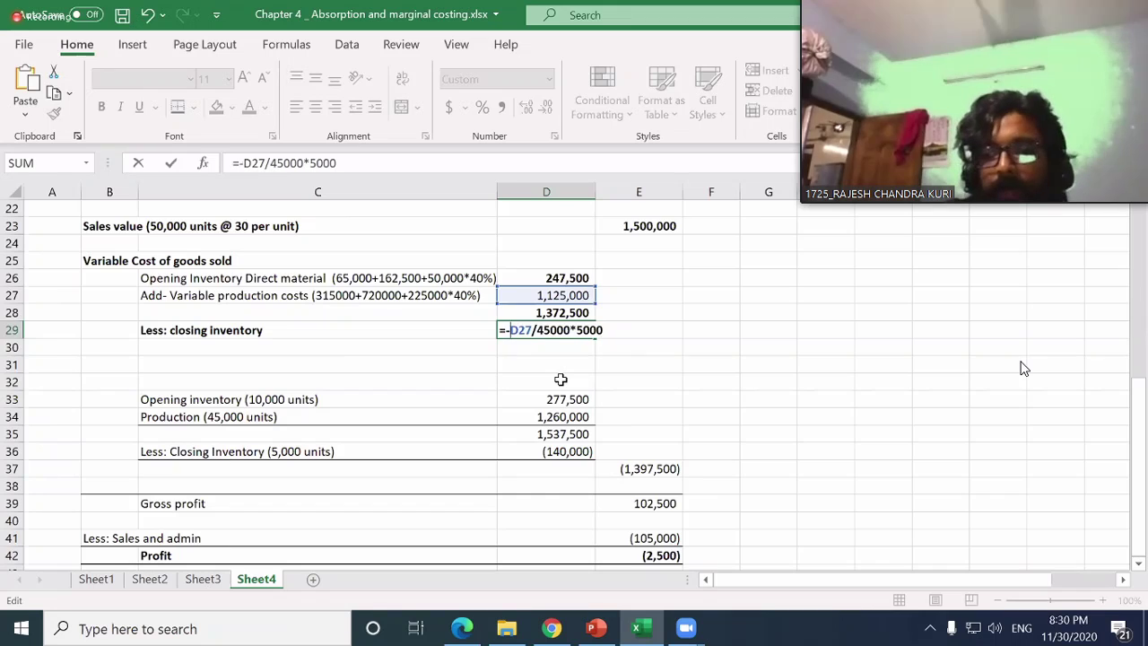
key("Return")
- Add a bottom border under the closing inventory row across C29:D29
key("Up")
key("Left")
key("Left")
key("Right")
key("shift+Right")
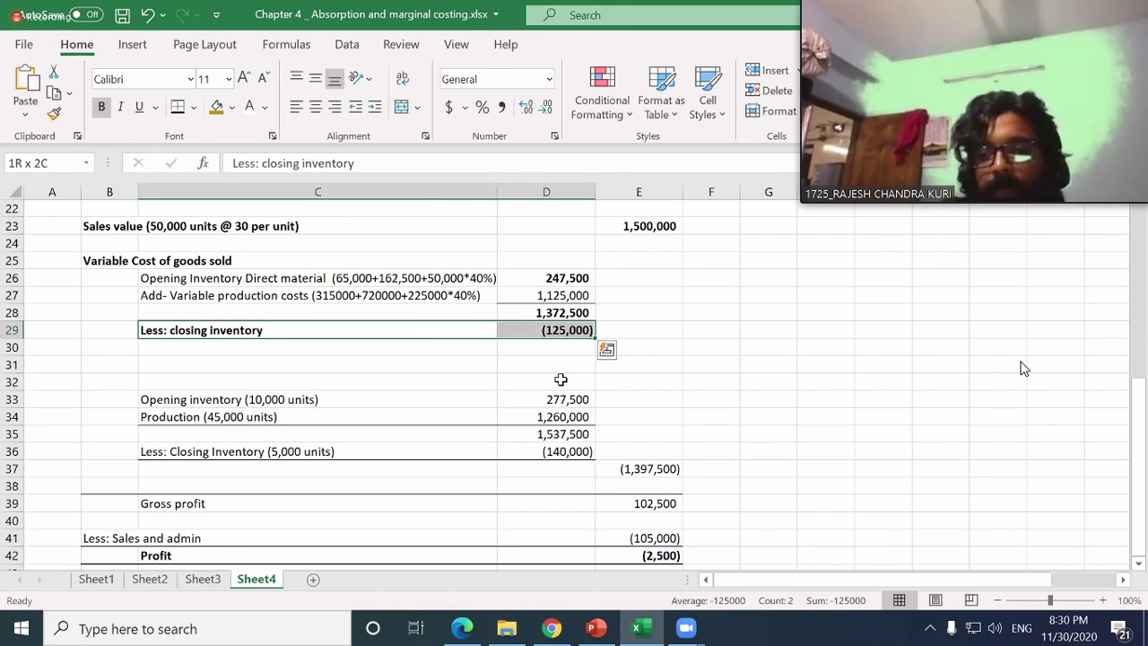
left_click(195, 109)
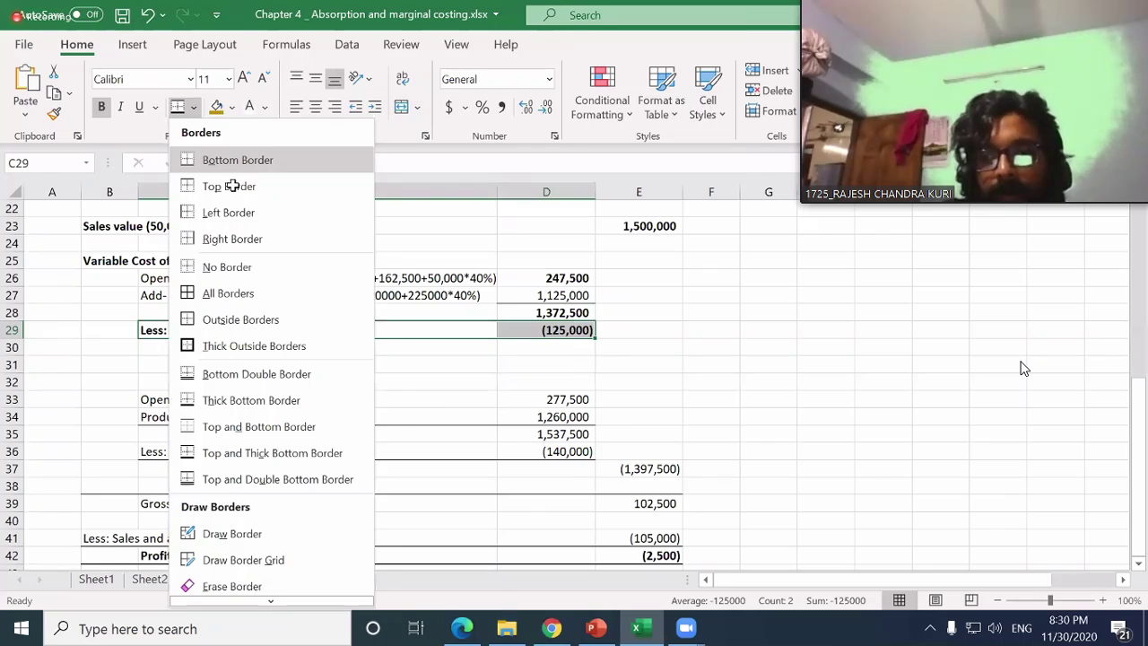
left_click(238, 185)
- Enter the formula =D28+D29 in E30 for the variable cost of goods sold
left_click(623, 337)
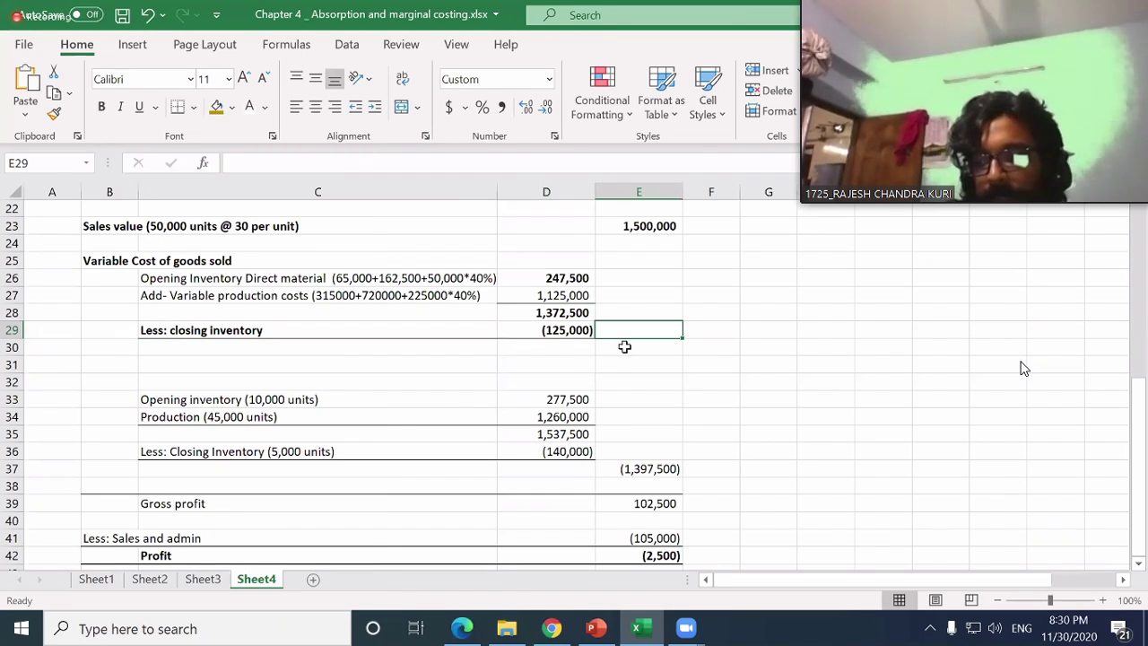
left_click(627, 347)
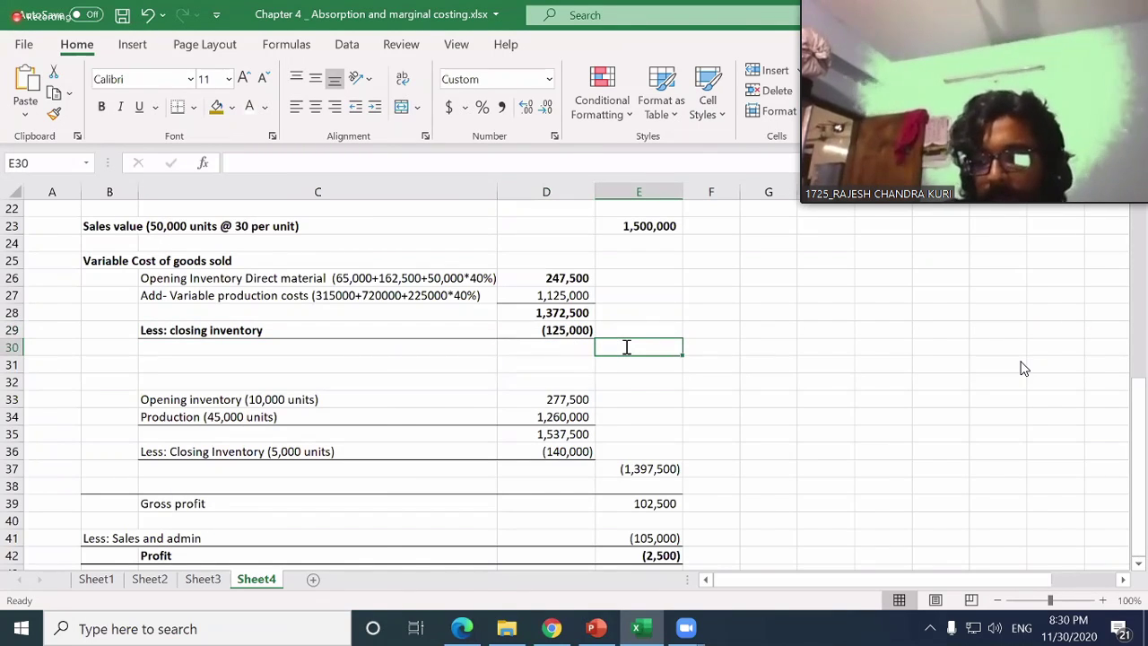
type("=")
key("Left")
key("Up")
key("Up")
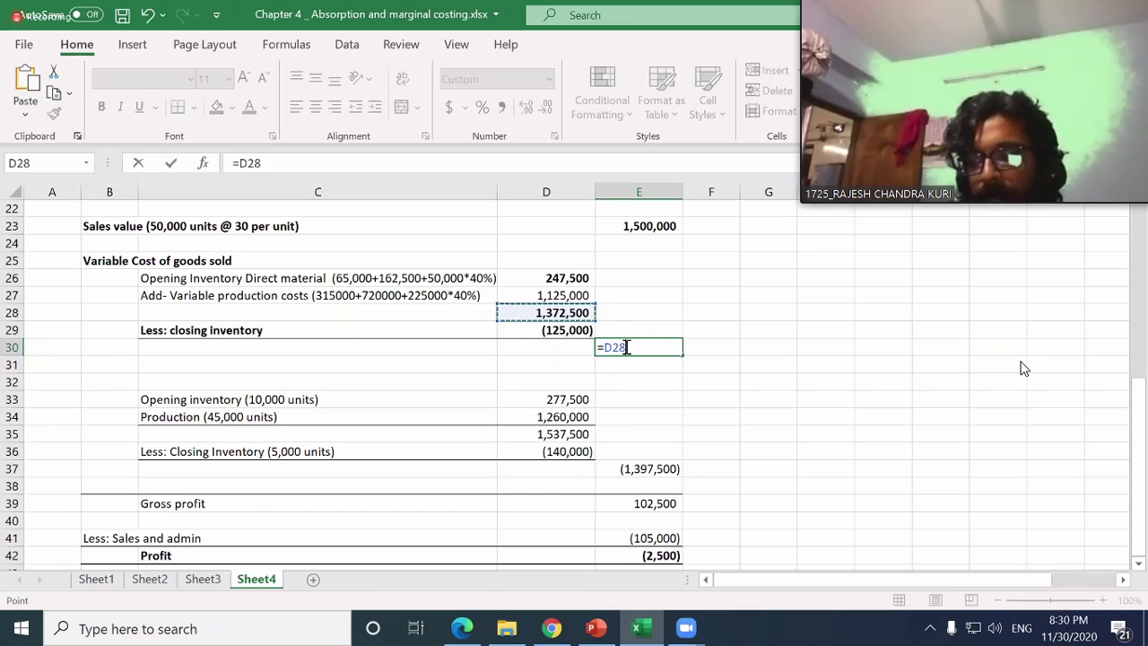
type("+")
key("Left")
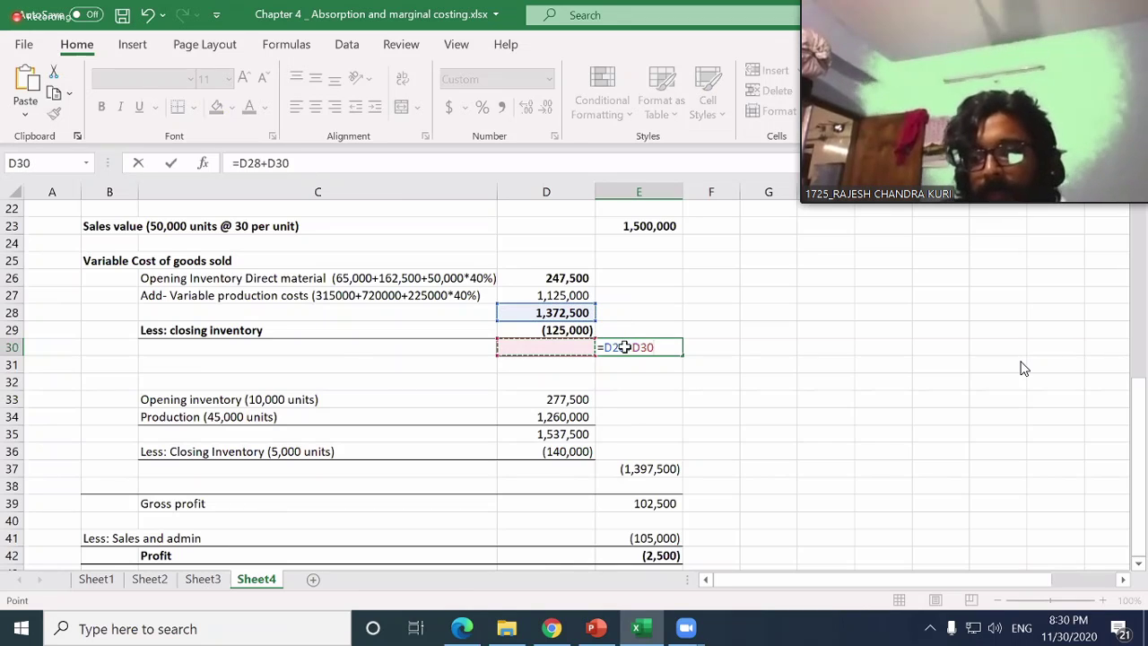
key("Up")
key("Return")
- Turn the cost of goods sold formula in E30 into a deduction, =-(D28+D29)
key("Left")
key("Left")
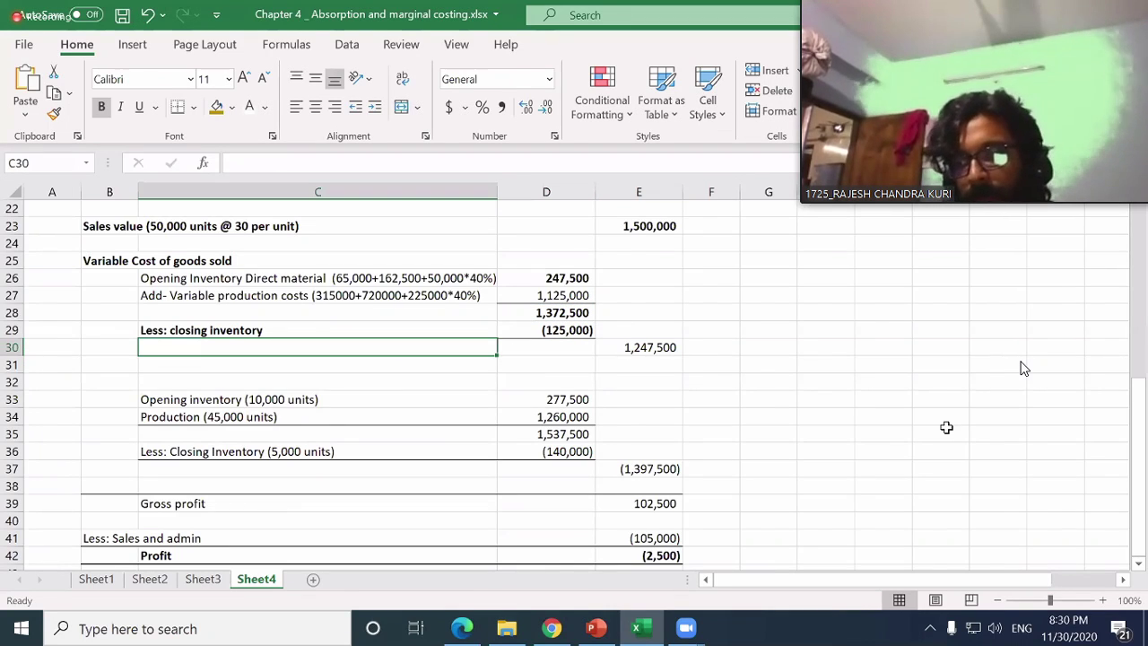
key("Right")
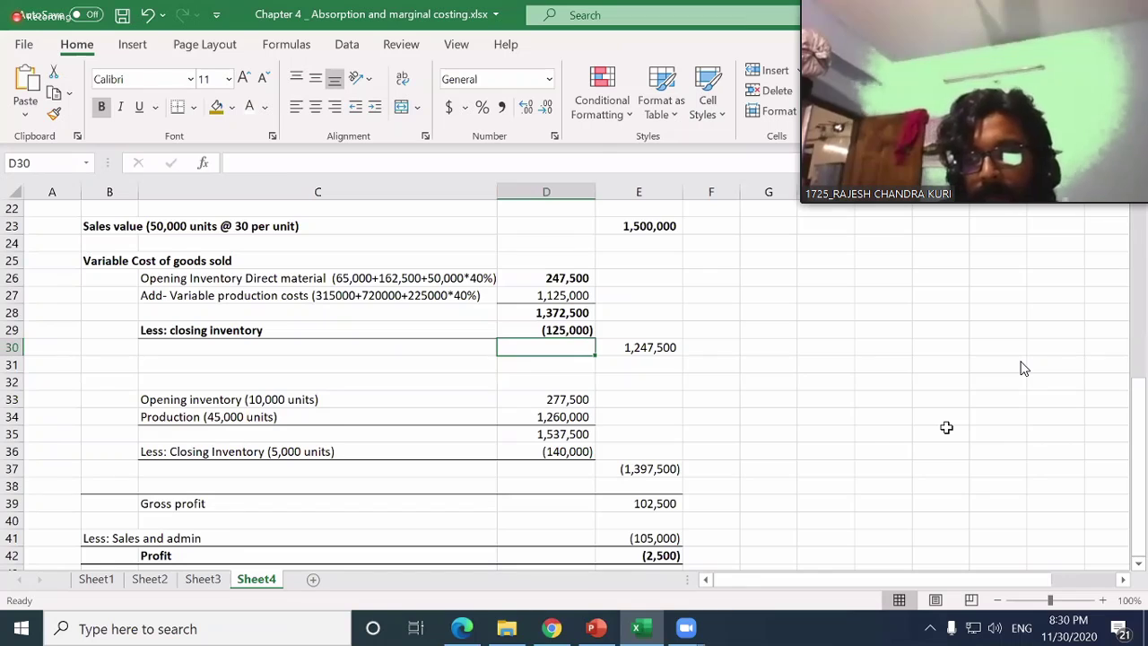
key("Right")
key("F2")
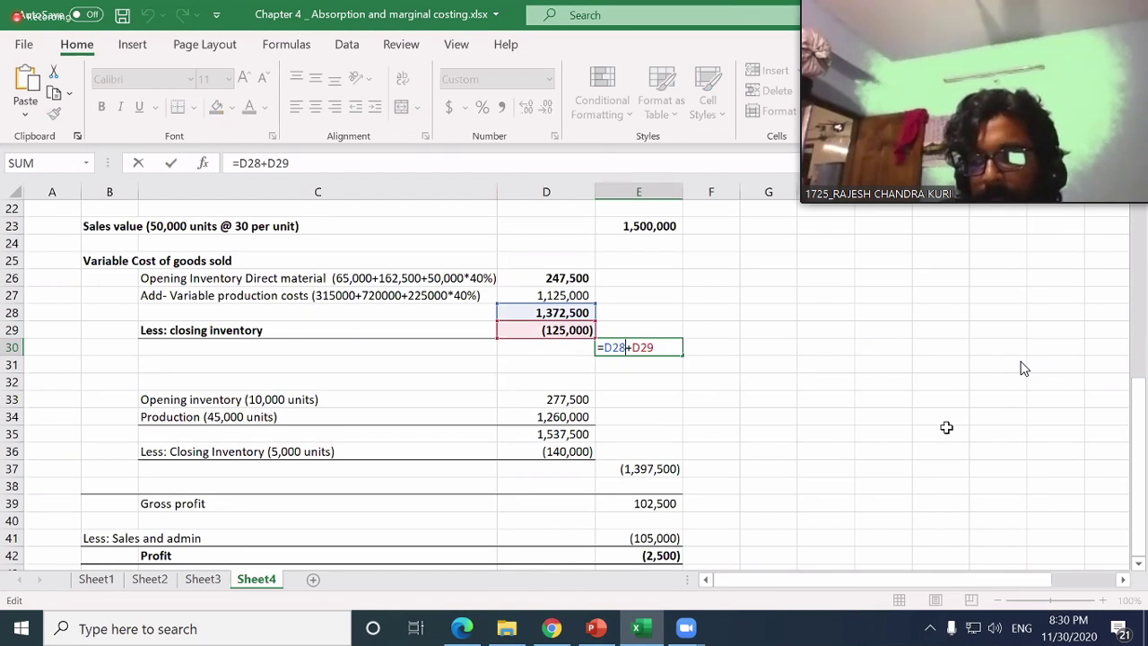
key("Left")
key("Left")
key("Left")
type("-(")
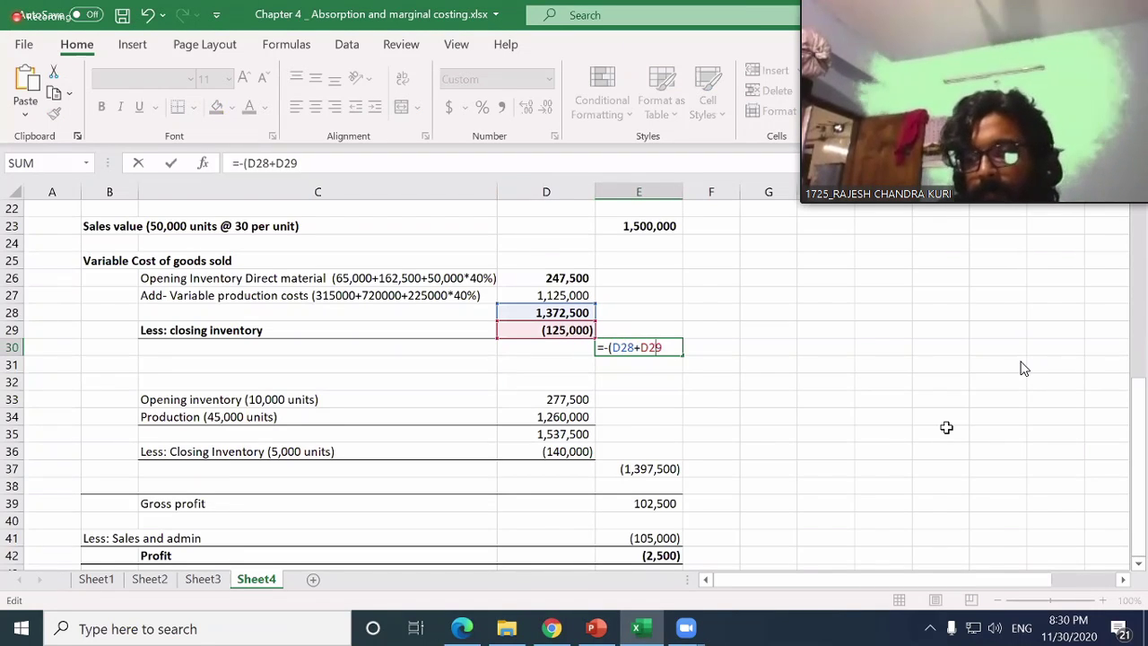
key("Return")
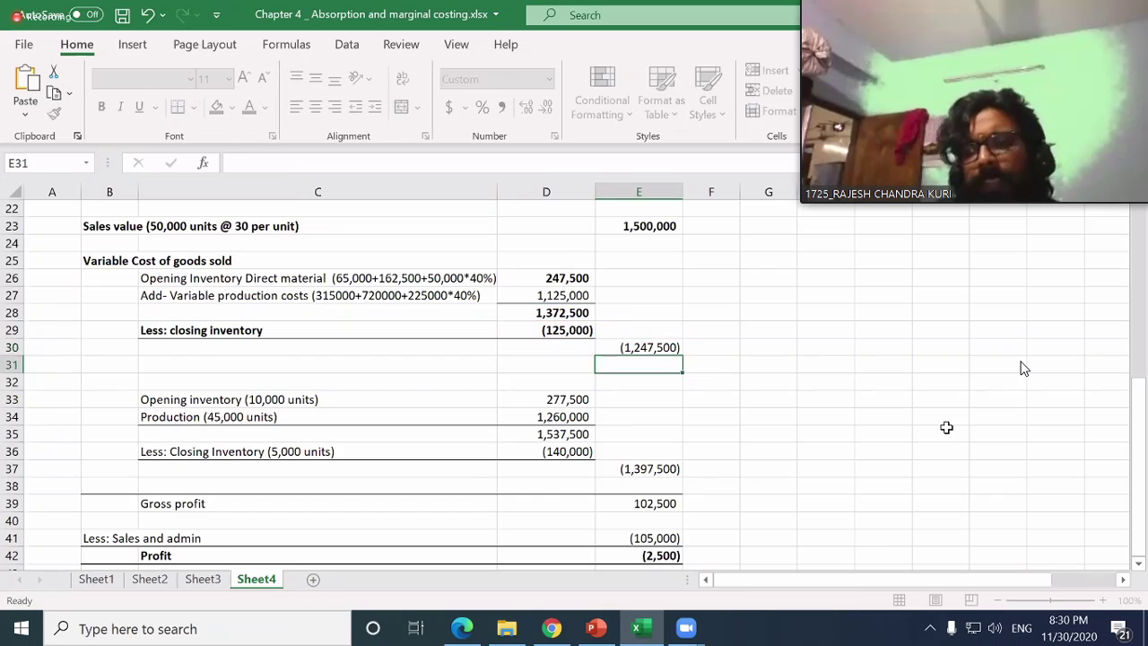
key("Up")
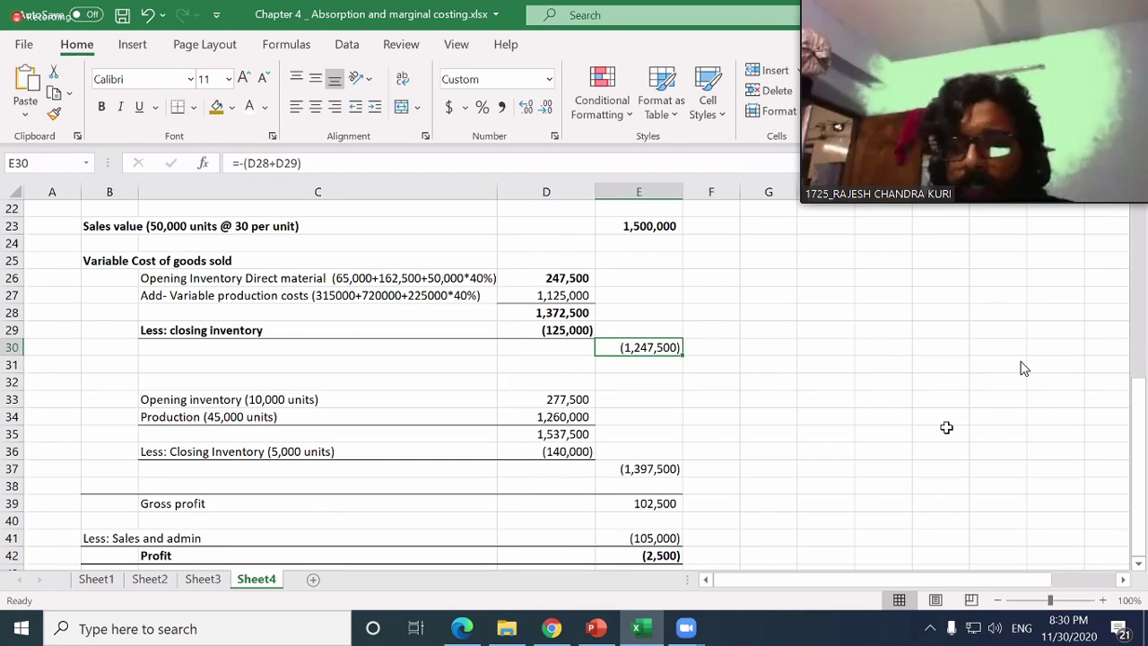
- Insert three blank rows at row 31, directly below the variable cost of goods sold total
key("Down")
key("Left")
key("Left")
key("Left")
key("Left")
key("shift+space")
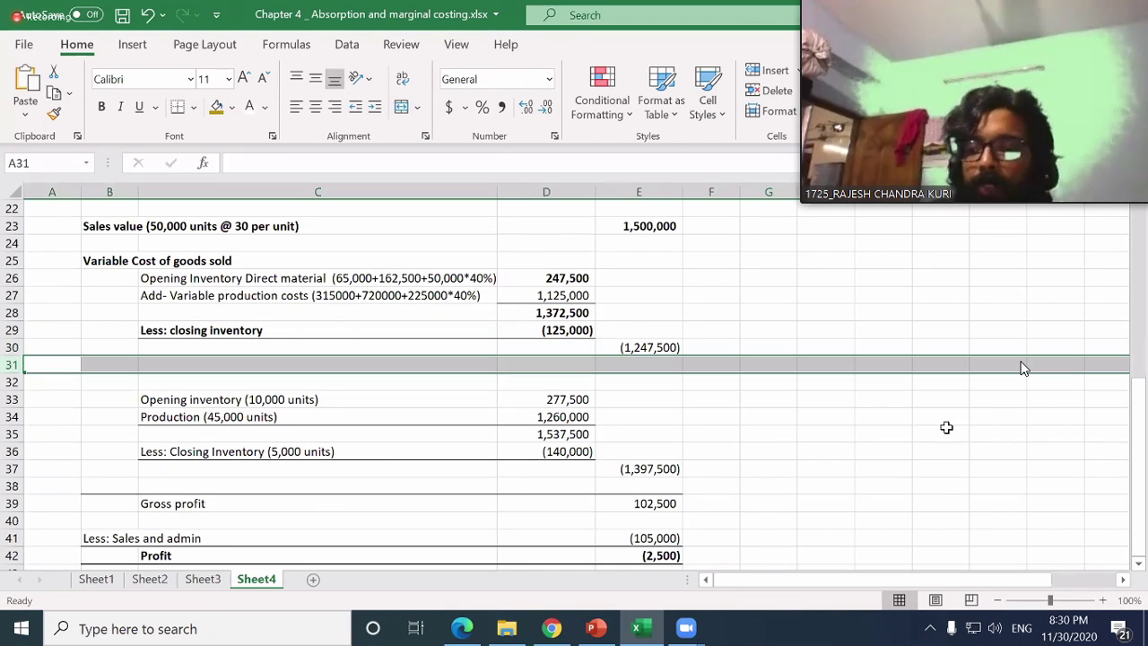
key("ctrl+plus")
key("ctrl+plus")
key("ctrl+plus")
- Enter the label "variable selling & Admin expense" in B31
key("Down")
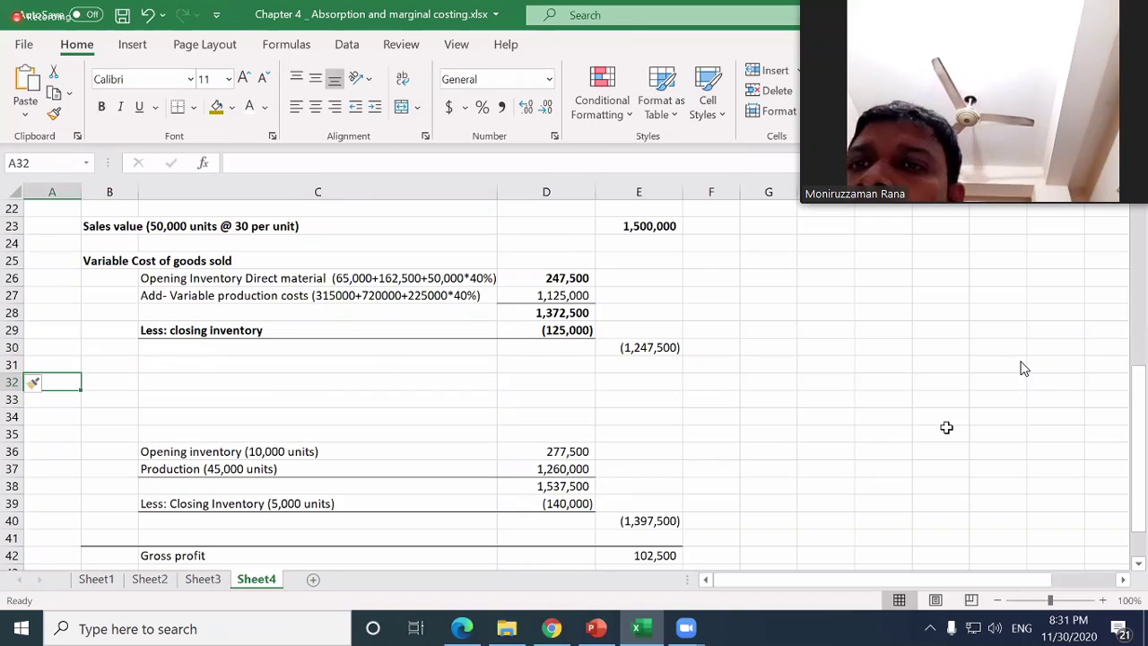
key("Up")
key("Right")
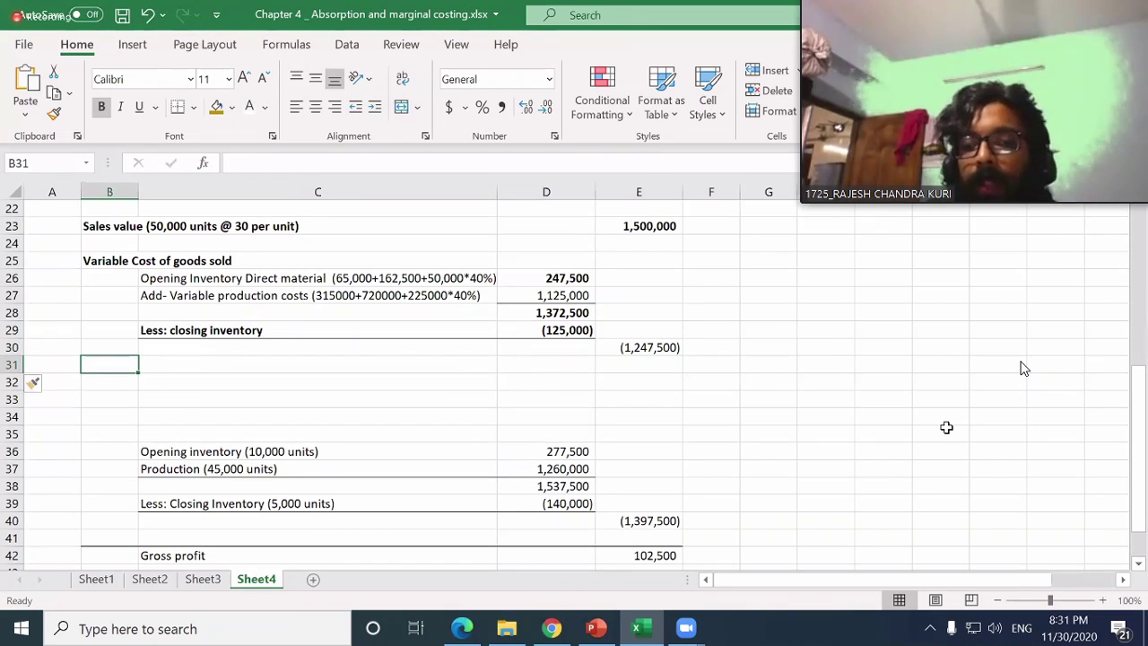
type("`Va")
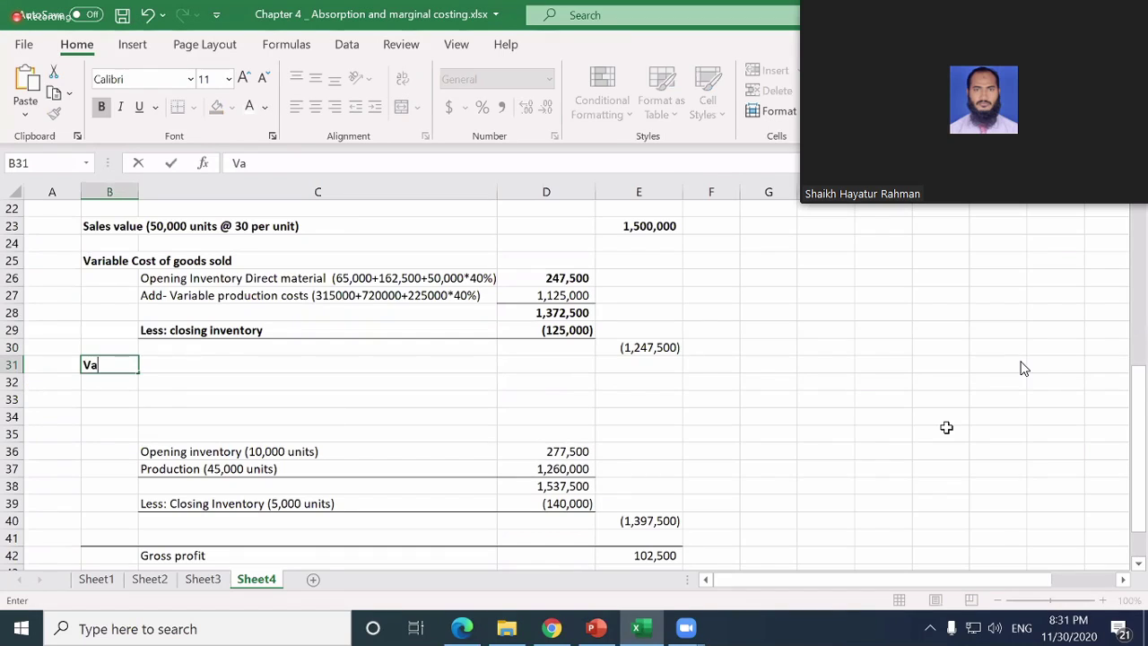
key("BackSpace")
key("BackSpace")
type("ariable")
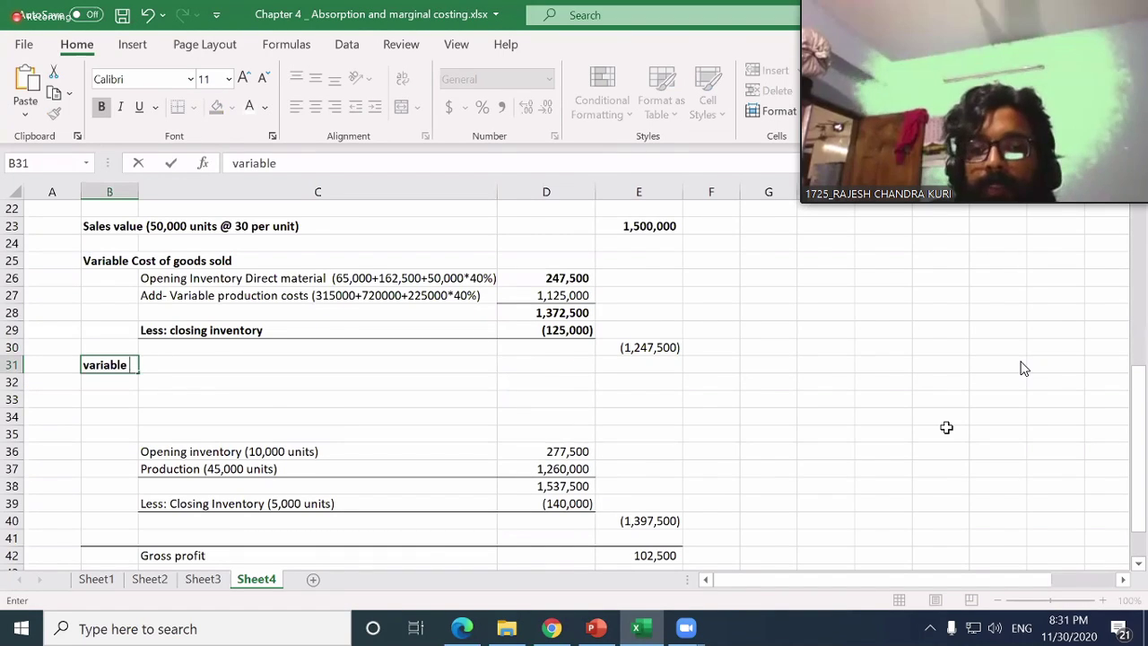
type(" selling ")
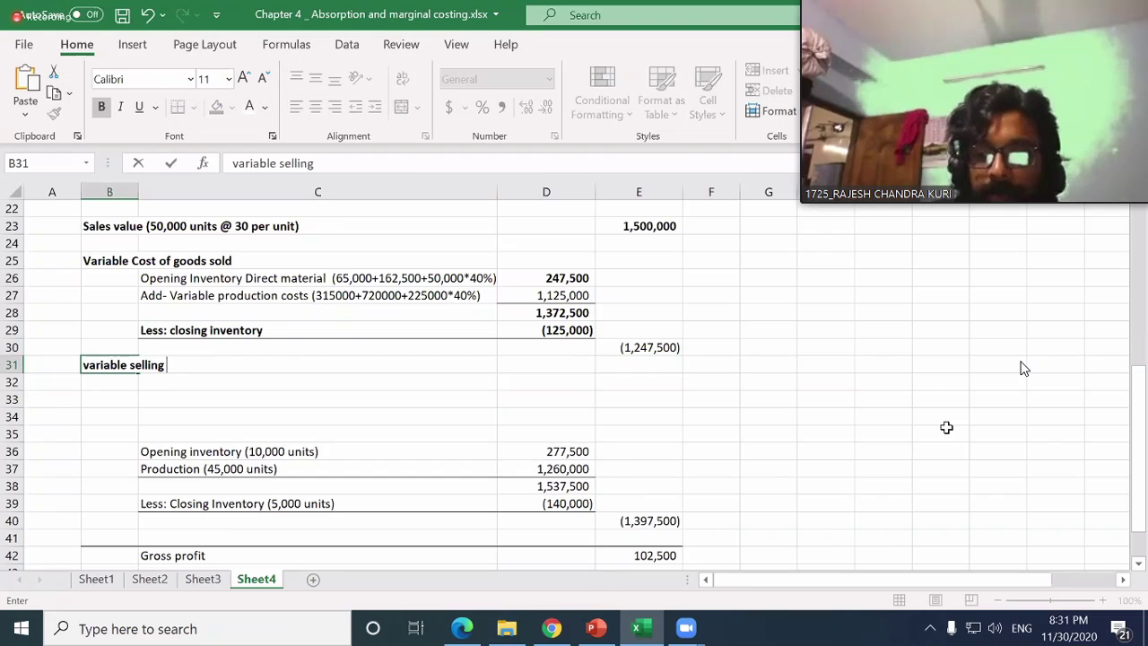
type("& Admin")
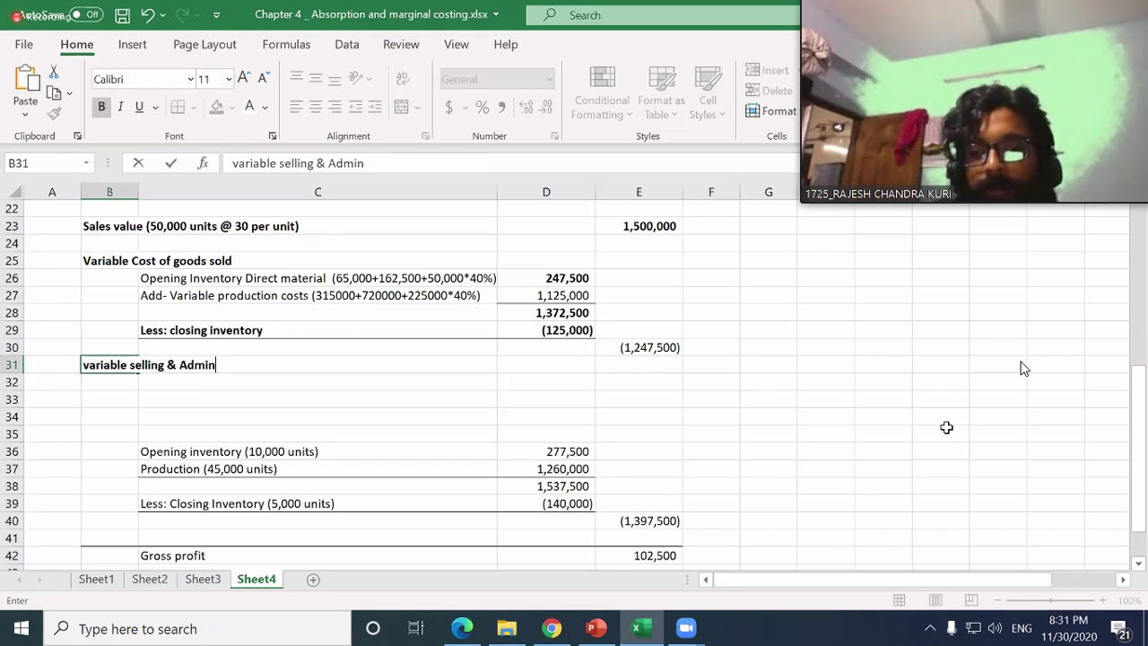
type(" expn")
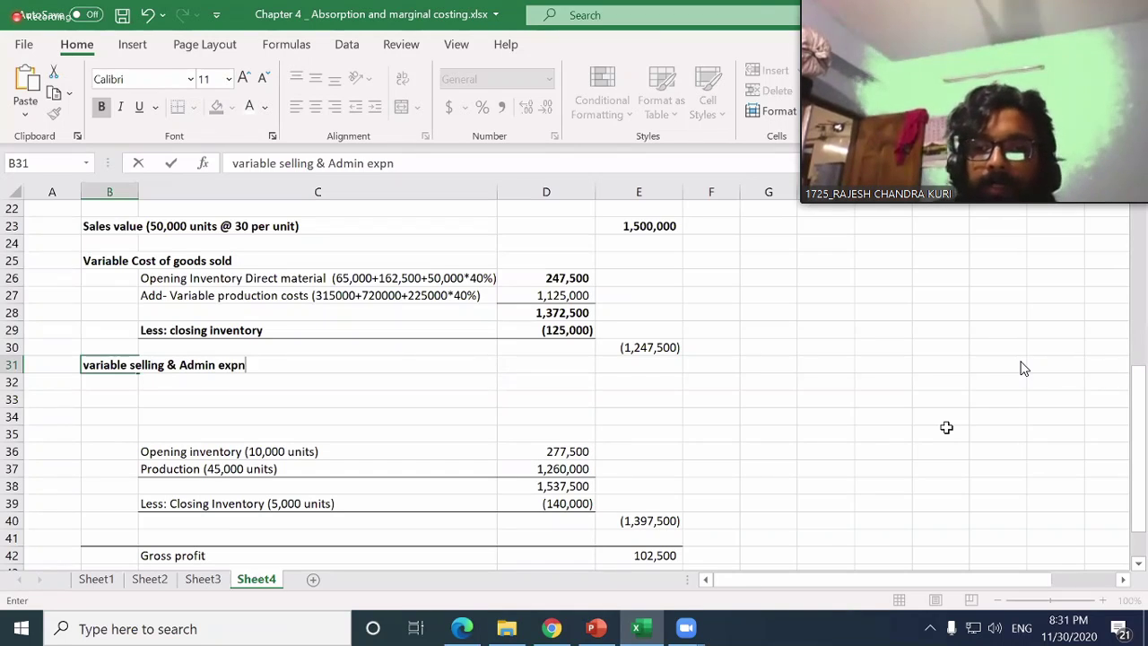
type("ese")
key("BackSpace")
key("BackSpace")
key("BackSpace")
key("BackSpace")
type("ense")
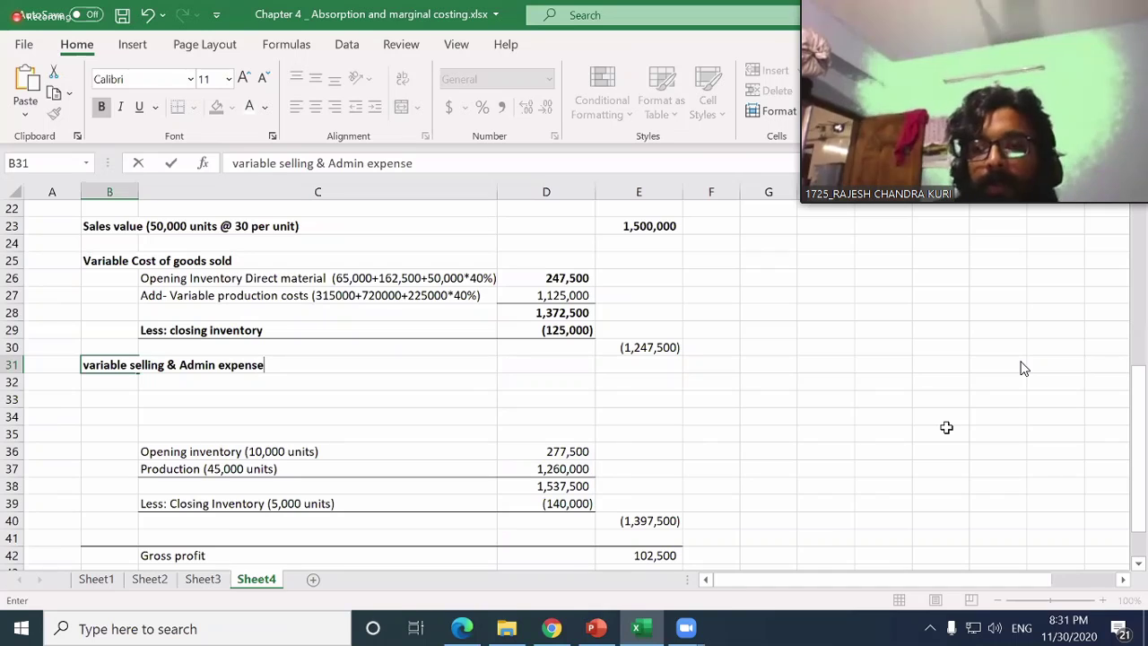
key("Return")
- Examine the problem text beside the absorption costing statement for the variable sales and administrative overhead of the period
key("Up")
key("Page_Up")
key("Right")
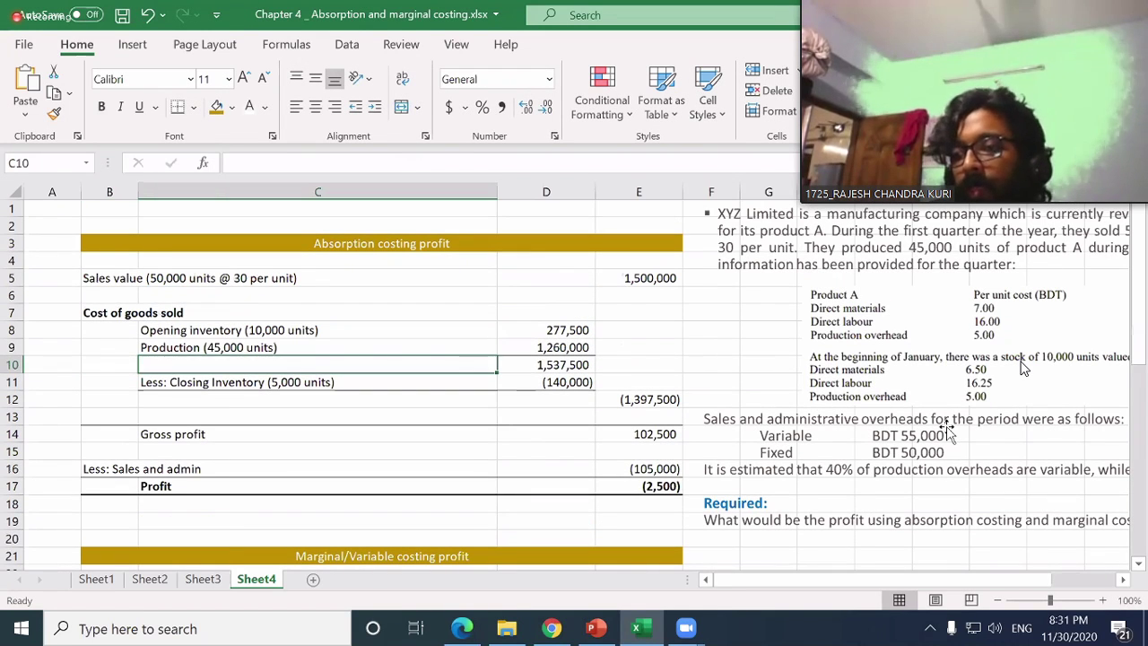
key("Right")
key("Right")
key("Right")
key("Right")
key("Right")
key("Right")
key("Right")
key("Right")
key("Right")
key("Right")
key("Right")
key("Right")
key("Down")
key("Down")
key("Down")
key("Left")
key("Left")
key("Left")
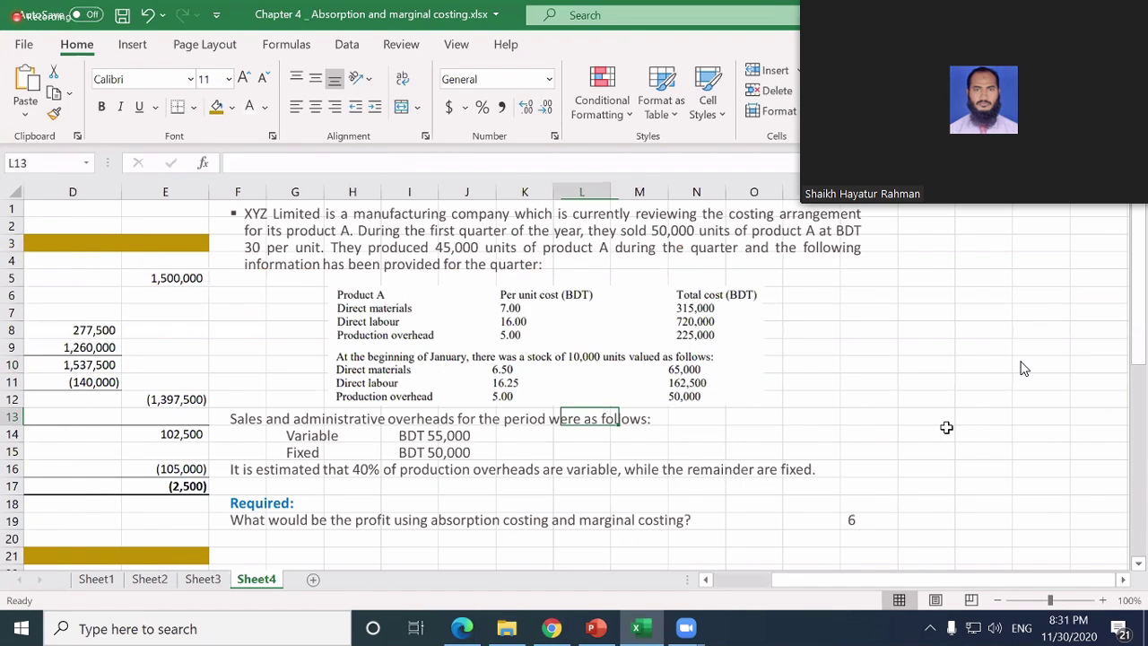
key("Left")
key("Left")
key("Left")
key("Down")
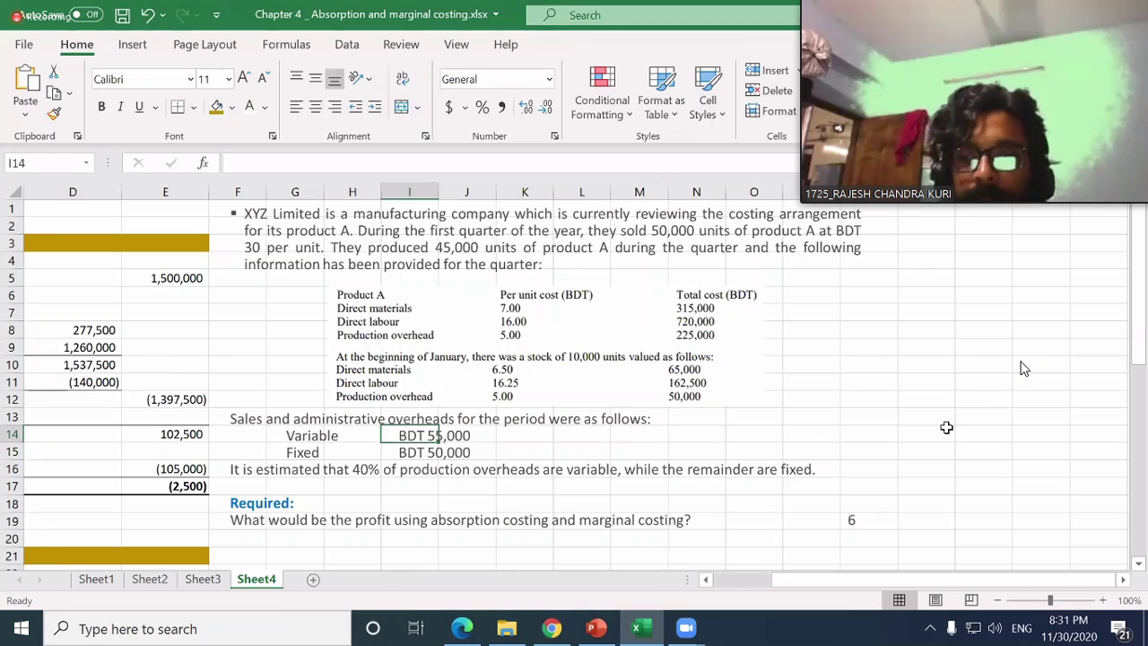
- Enter -55000 in E31 as the variable selling and admin expense
key("Left")
key("Left")
key("Left")
key("Left")
key("Left")
key("Left")
key("Left")
key("Left")
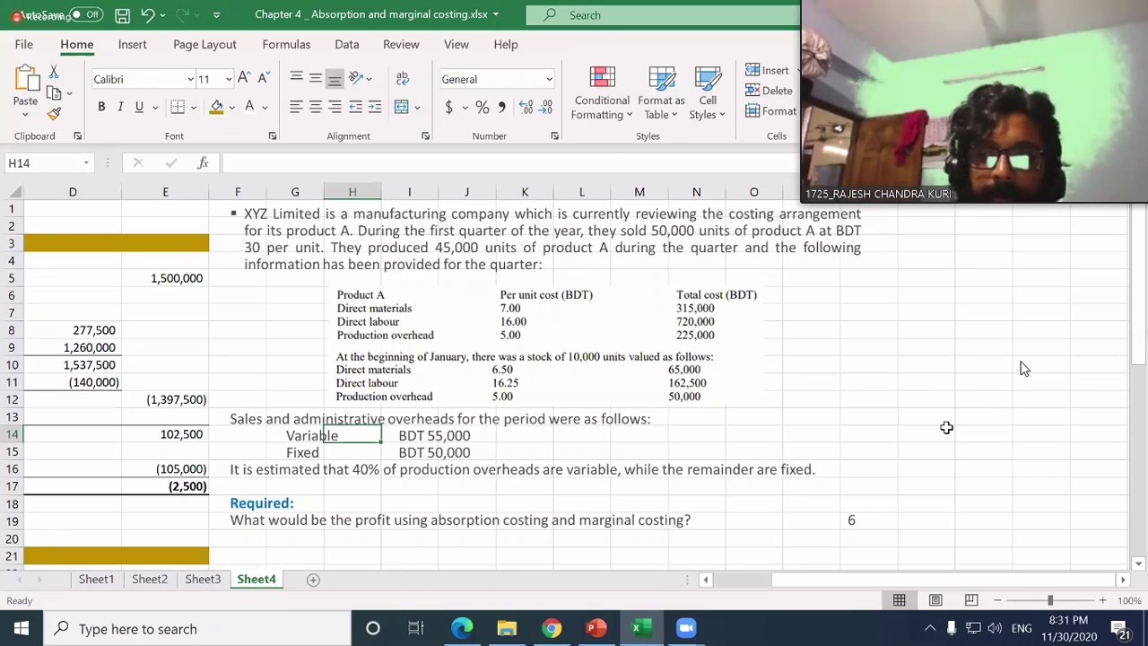
key("Down")
key("Down")
key("Down")
key("Down")
key("Down")
key("Down")
key("Down")
key("Down")
key("Down")
key("Down")
key("Down")
key("Down")
key("Down")
key("Down")
key("Down")
key("Down")
key("Down")
key("Down")
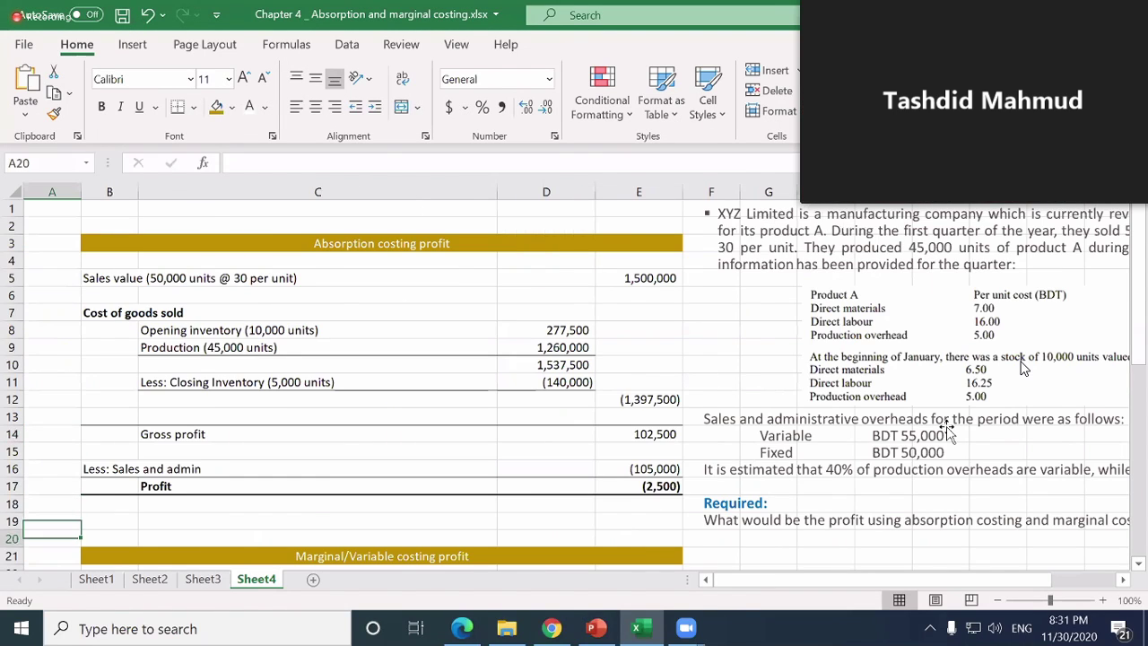
key("Right")
key("Right")
key("Right")
key("Right")
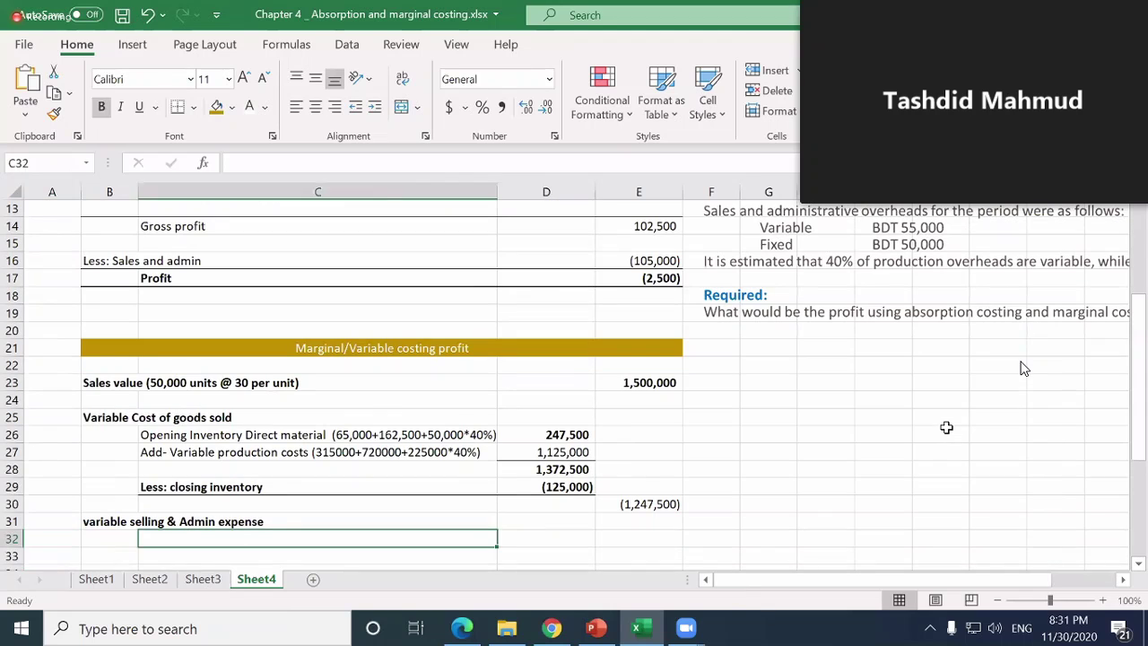
key("Up")
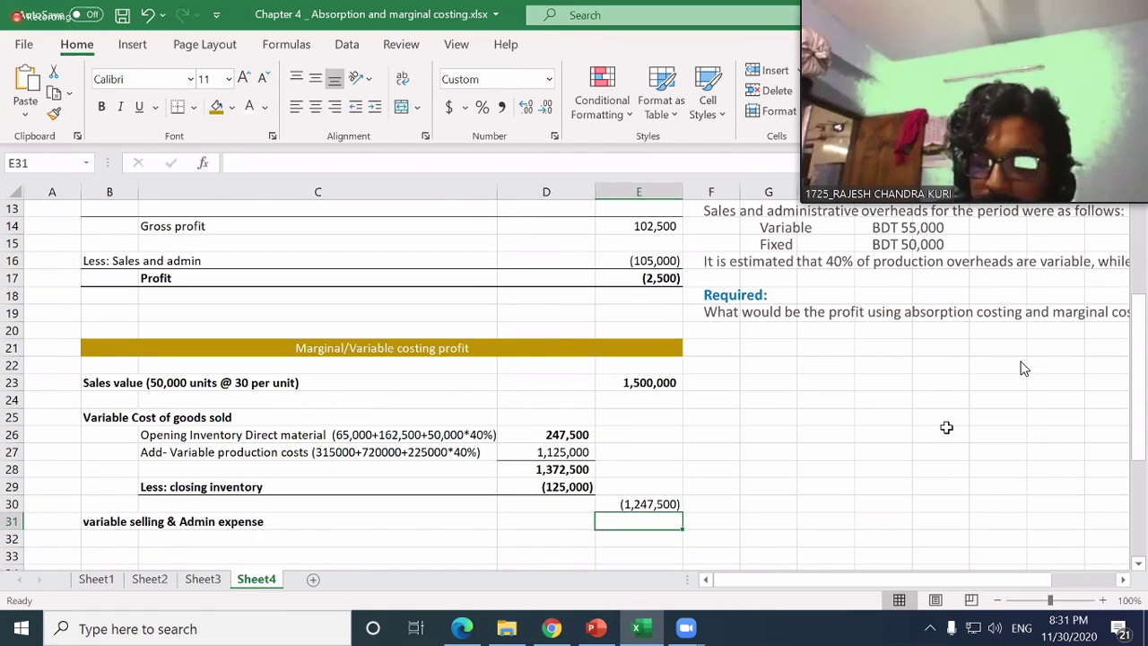
type("-55000")
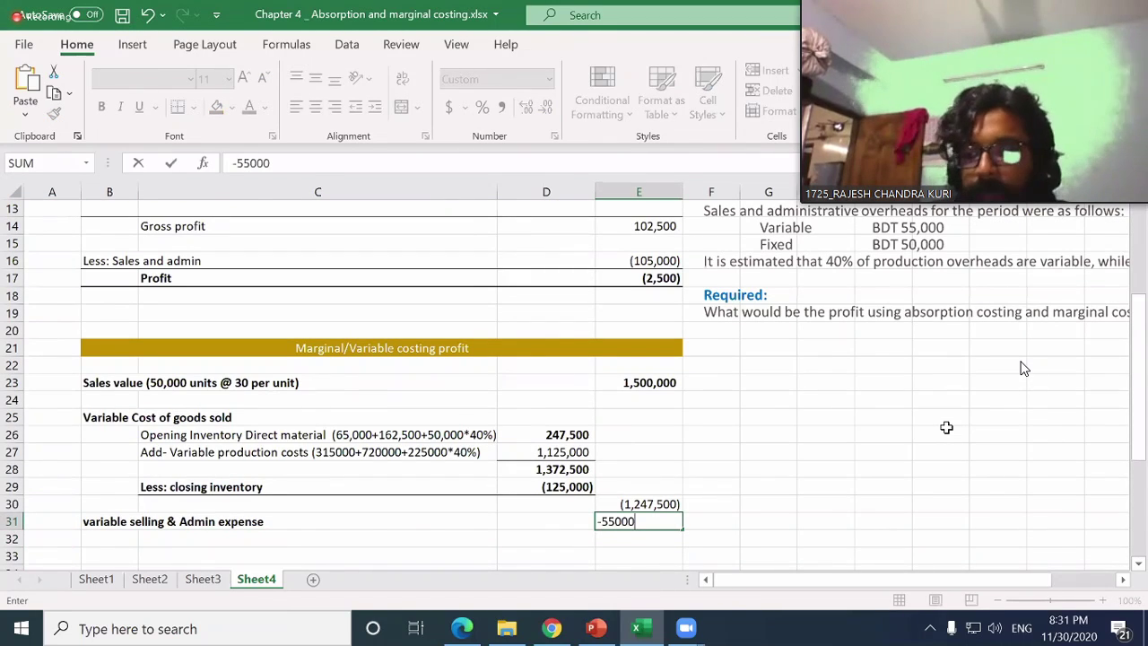
key("Return")
- Add a bottom border across B32:E32, below the variable selling and admin expense row
key("Left")
key("Left")
key("Left")
key("shift+Right")
key("shift+Right")
key("shift+Right")
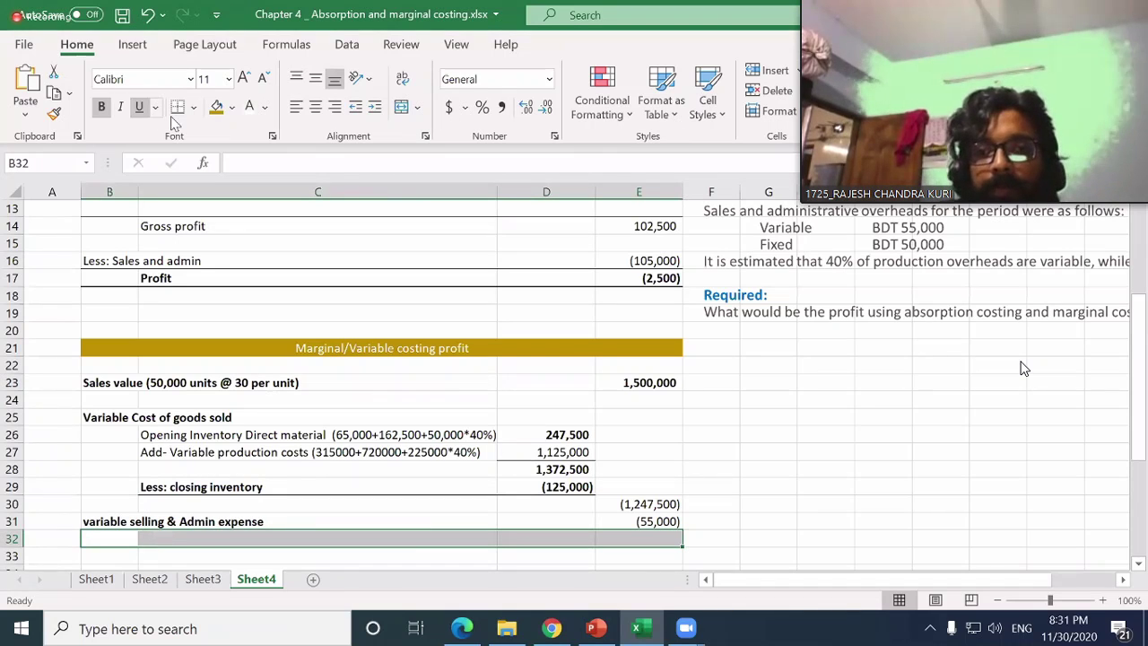
left_click(296, 332)
left_click(249, 560)
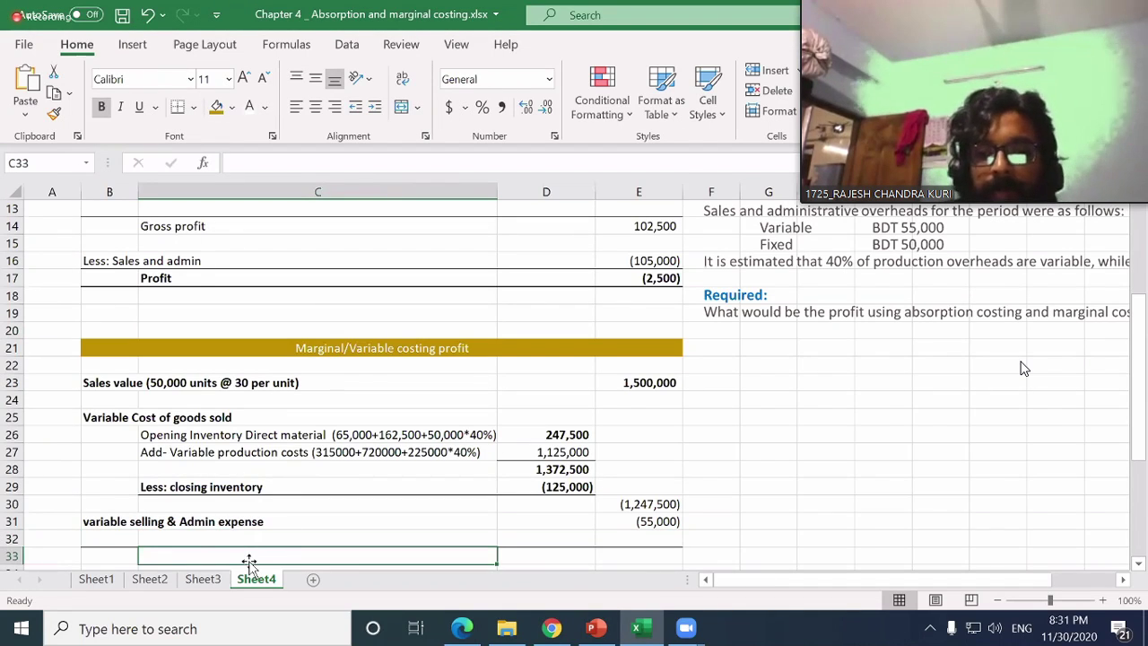
- Enter the label "Contribution margin" in B33 and clear the stray text in C33
type("Con")
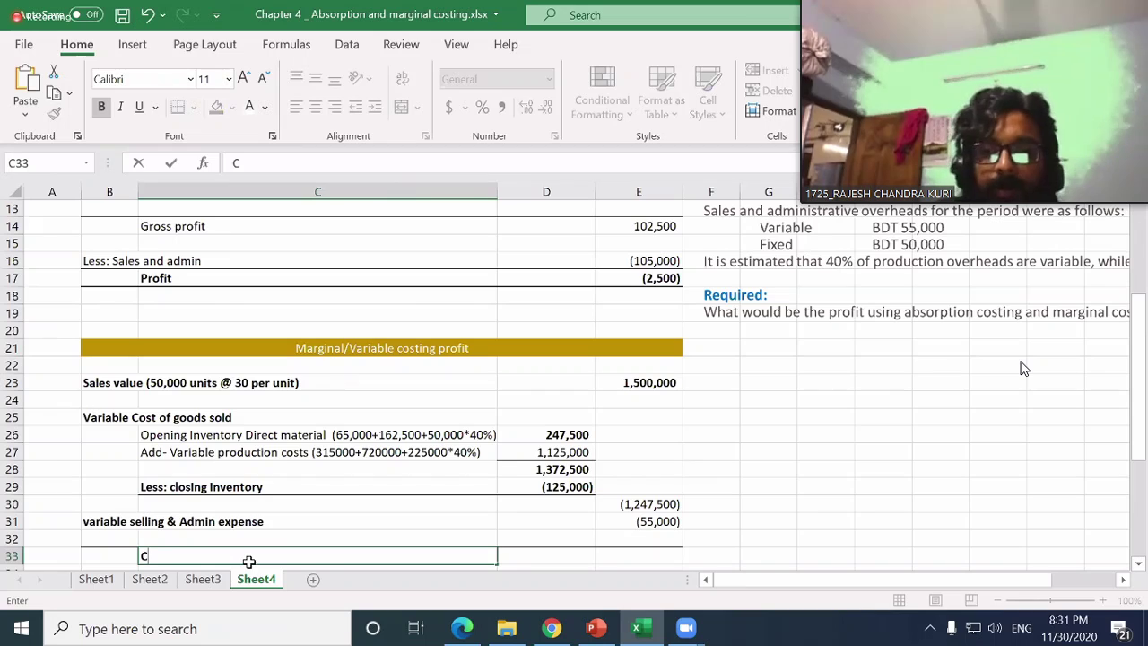
key("Left")
type("Cont")
type("ributio")
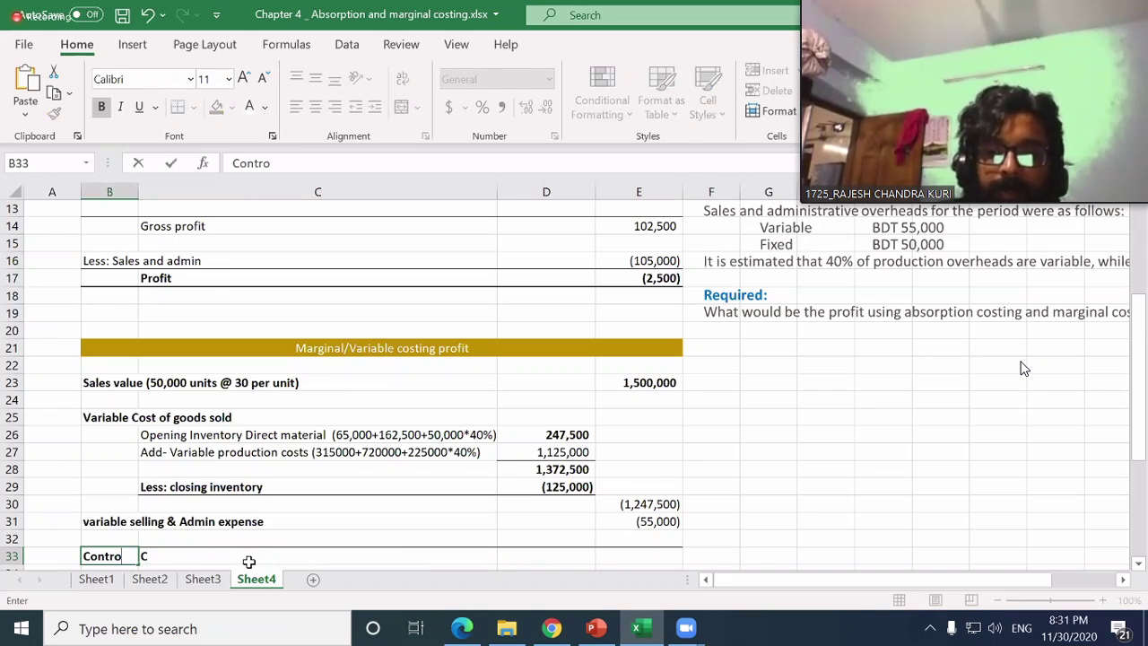
key("BackSpace")
type("ibution margin")
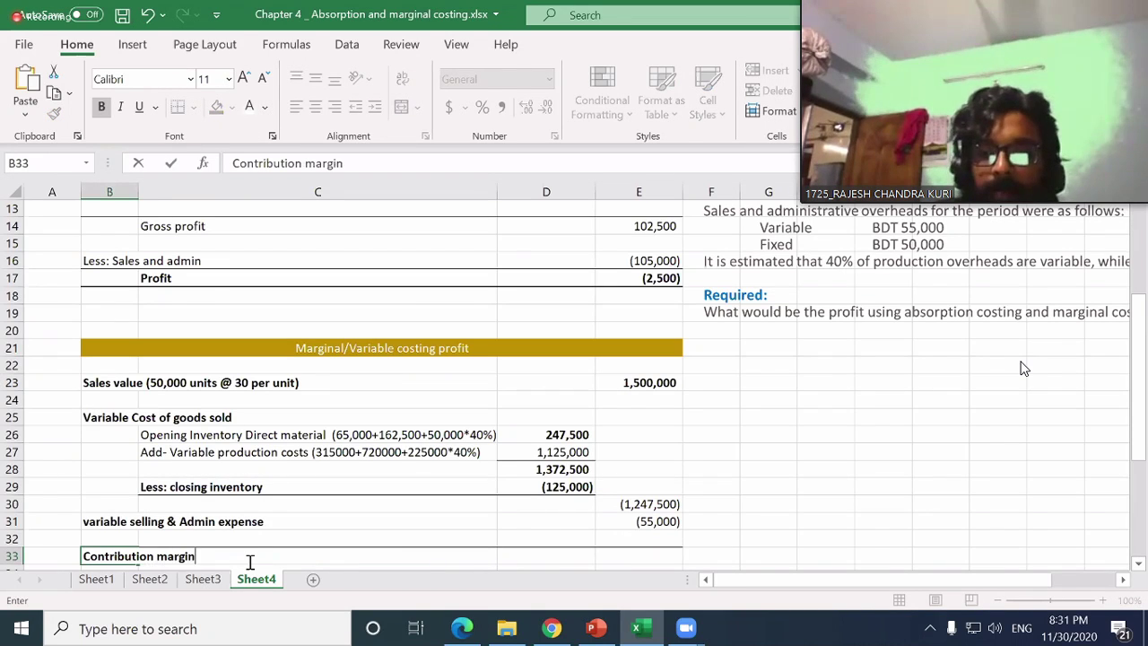
key("Right")
key("Delete")
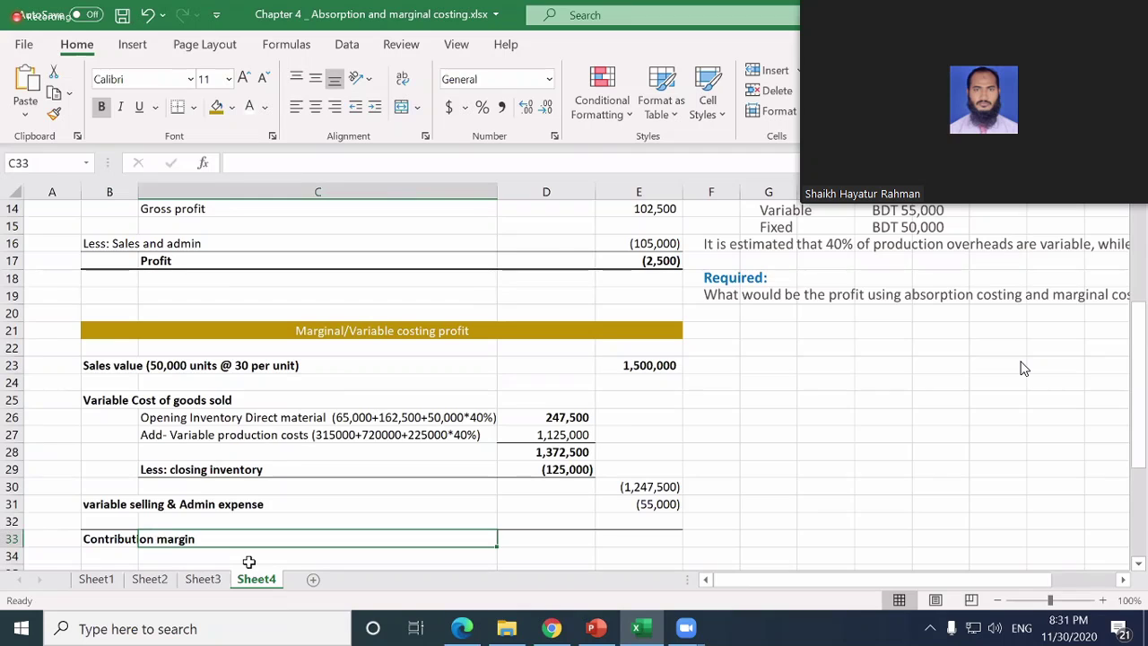
- Calculate the contribution margin in E33 as the sum of E23:E32 and make the amount bold
key("Right")
key("Right")
type("=SUm")
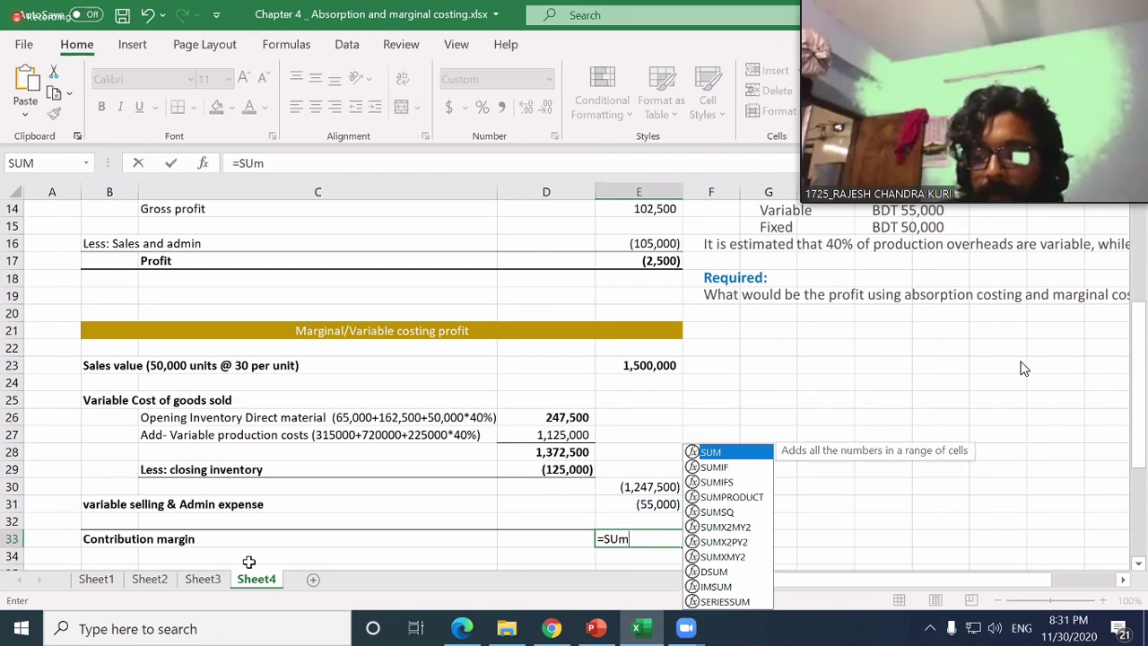
type("(")
key("Up")
key("shift+Up")
key("shift+Up")
key("shift+Up")
key("shift+Up")
key("shift+Up")
key("shift+Up")
key("shift+Up")
key("shift+Up")
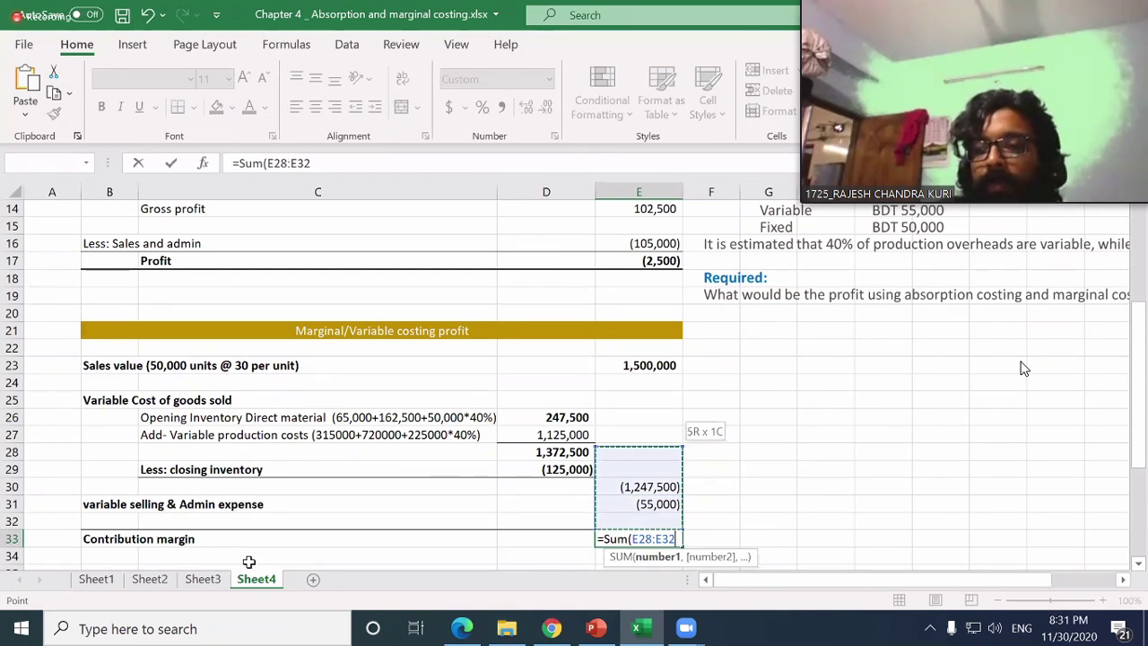
key("shift+Up")
key("Return")
key("Down")
key("Down")
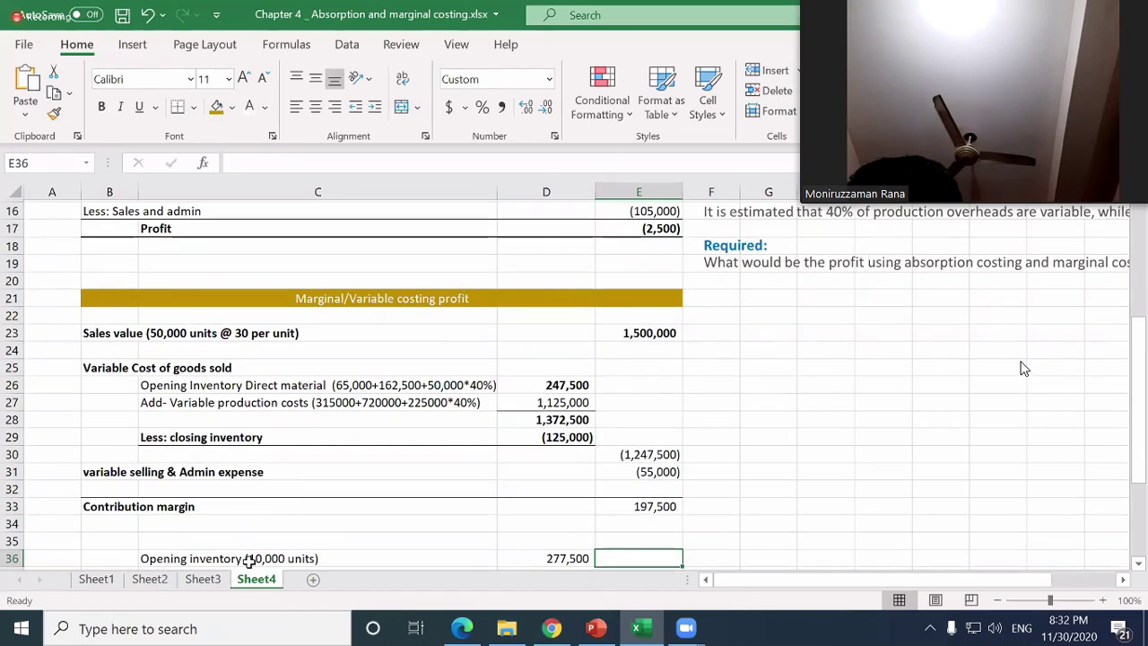
key("Up")
key("Up")
key("Up")
- Enter the heading "Less: Fixed costs" in B35, below the contribution margin
key("Down")
key("Left")
key("Left")
key("Left")
key("Left")
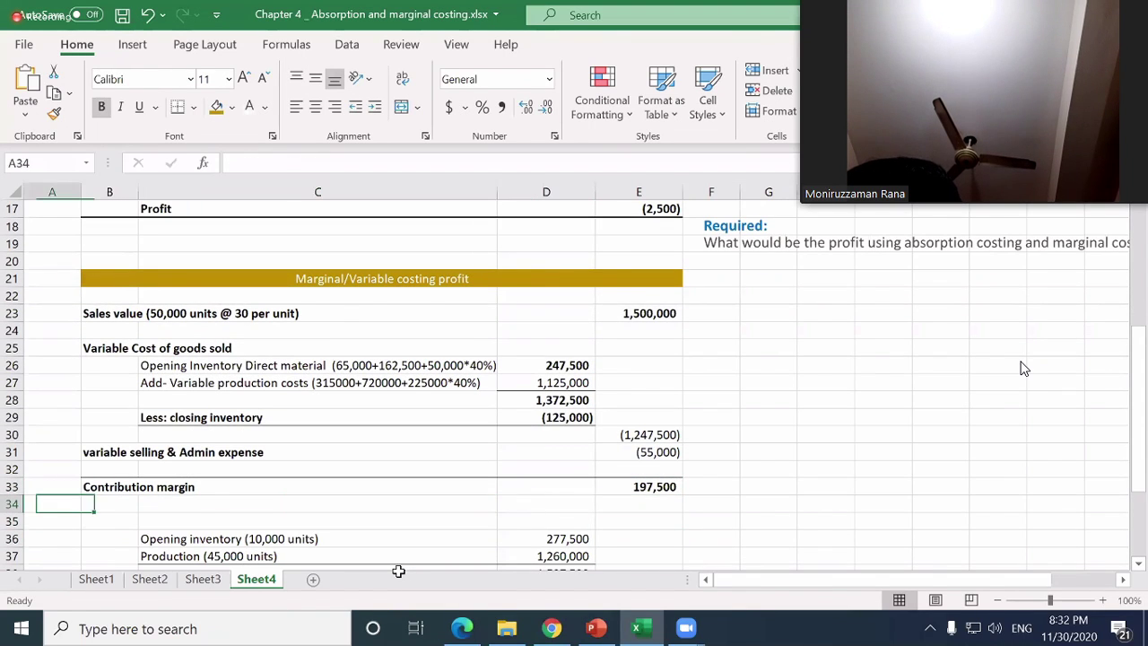
key("Down")
key("Down")
key("Right")
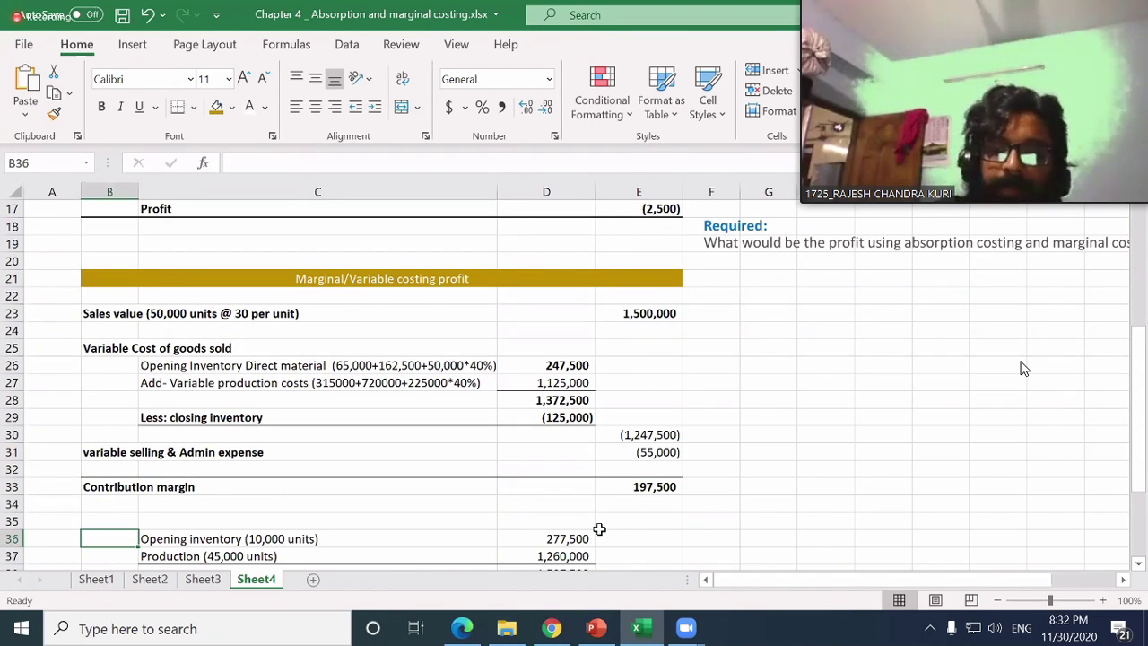
key("Up")
type("Le")
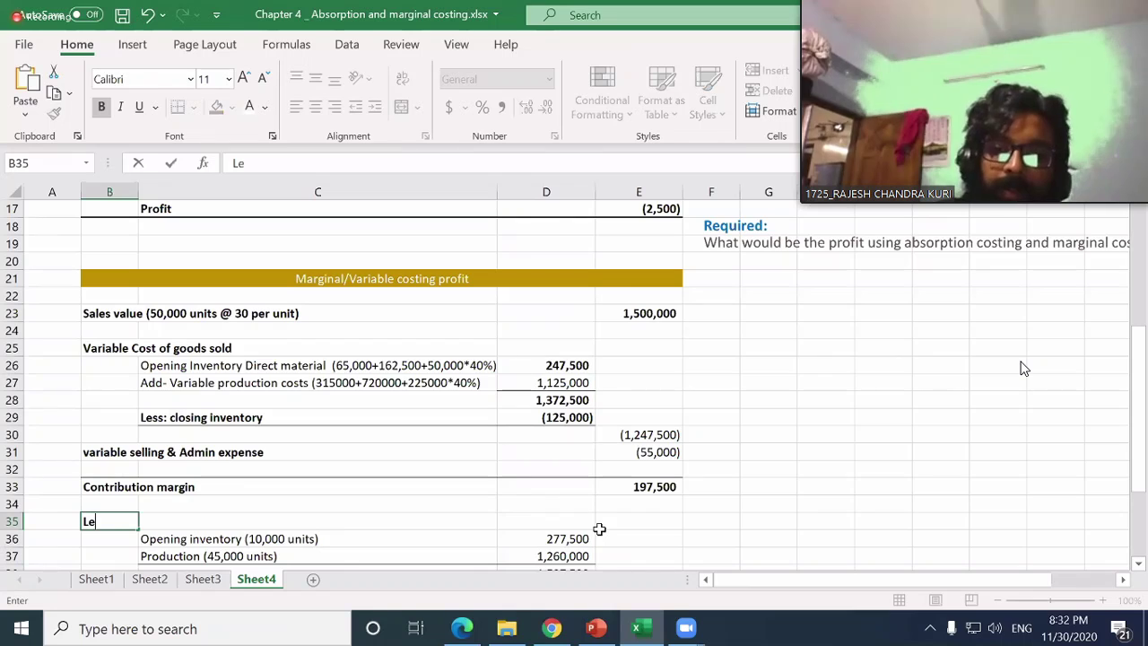
type("ss Fixed costs")
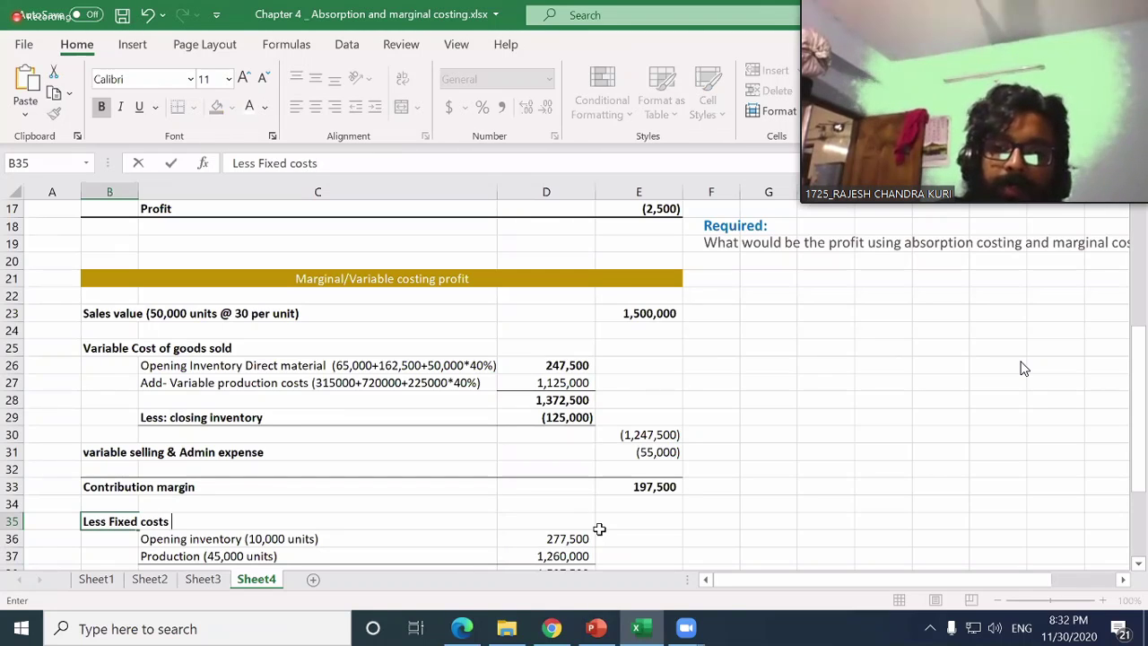
key("F2")
key("Left")
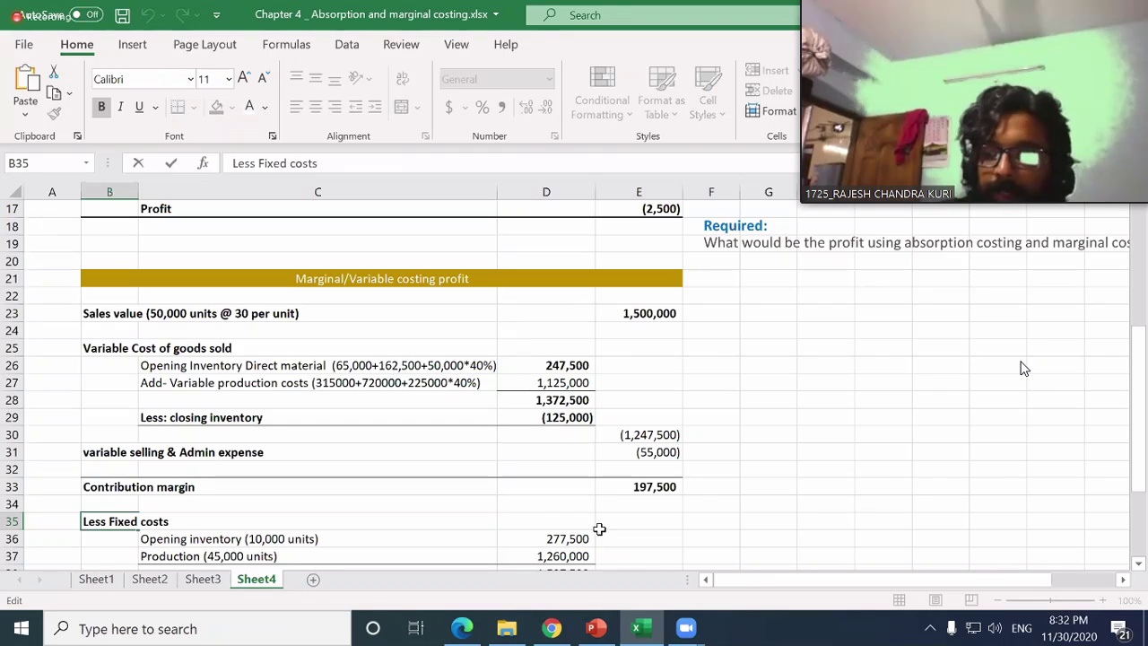
type(":")
key("Return")
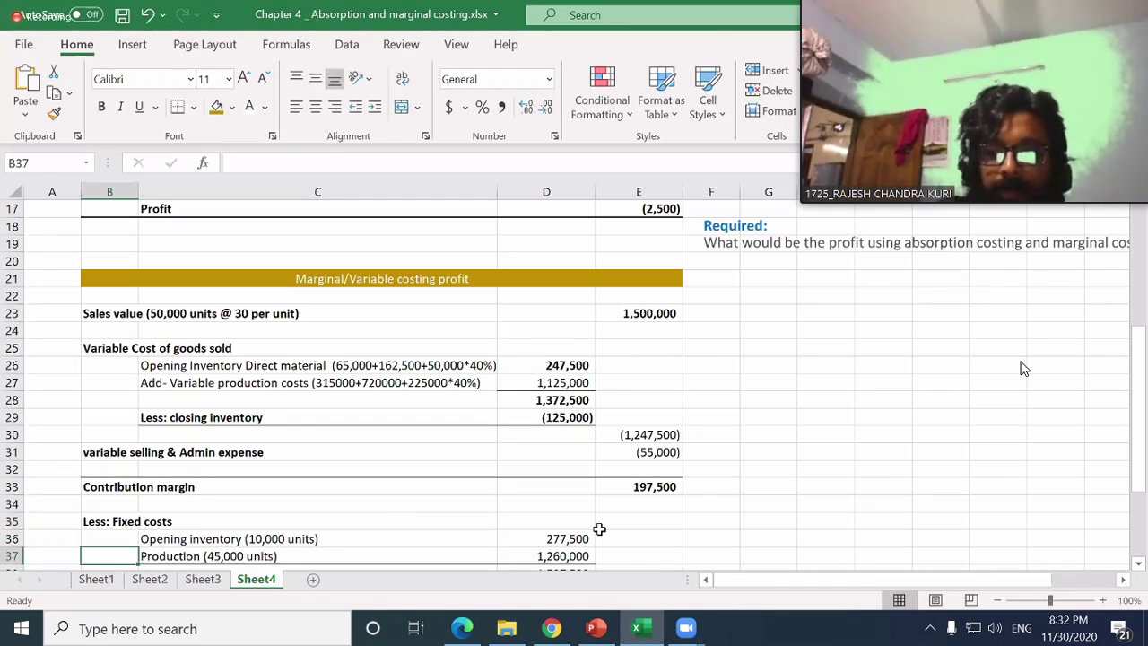
- Replace the label in C36 with "Production OH" as the first fixed cost line
key("Right")
type("Production ")
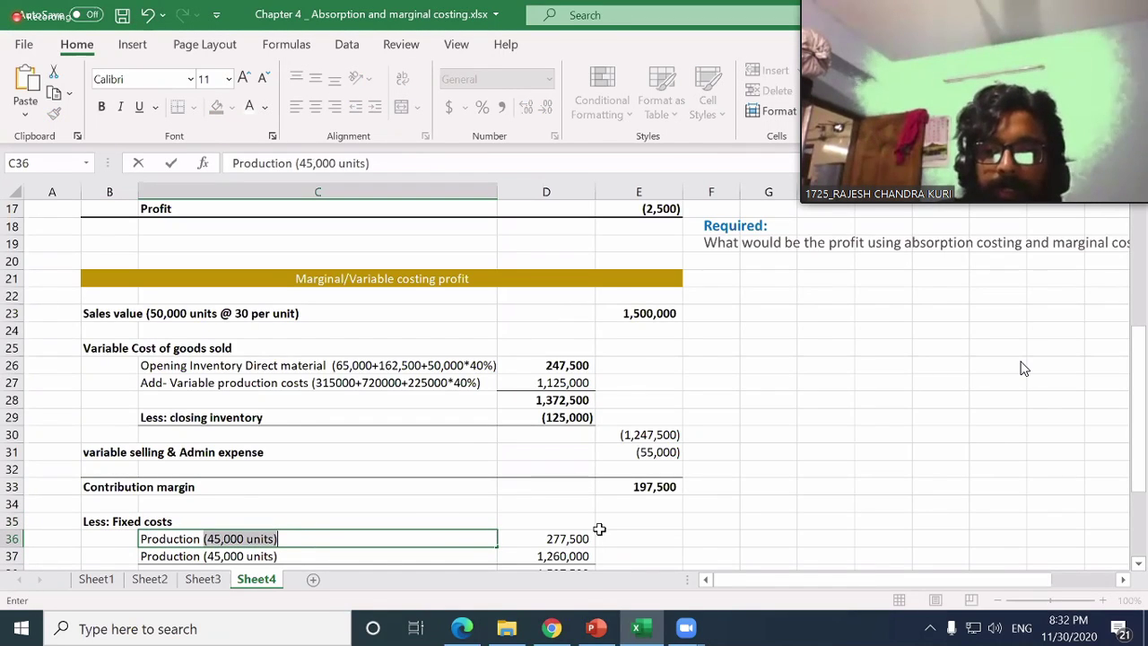
type("OH")
key("Return")
key("Up")
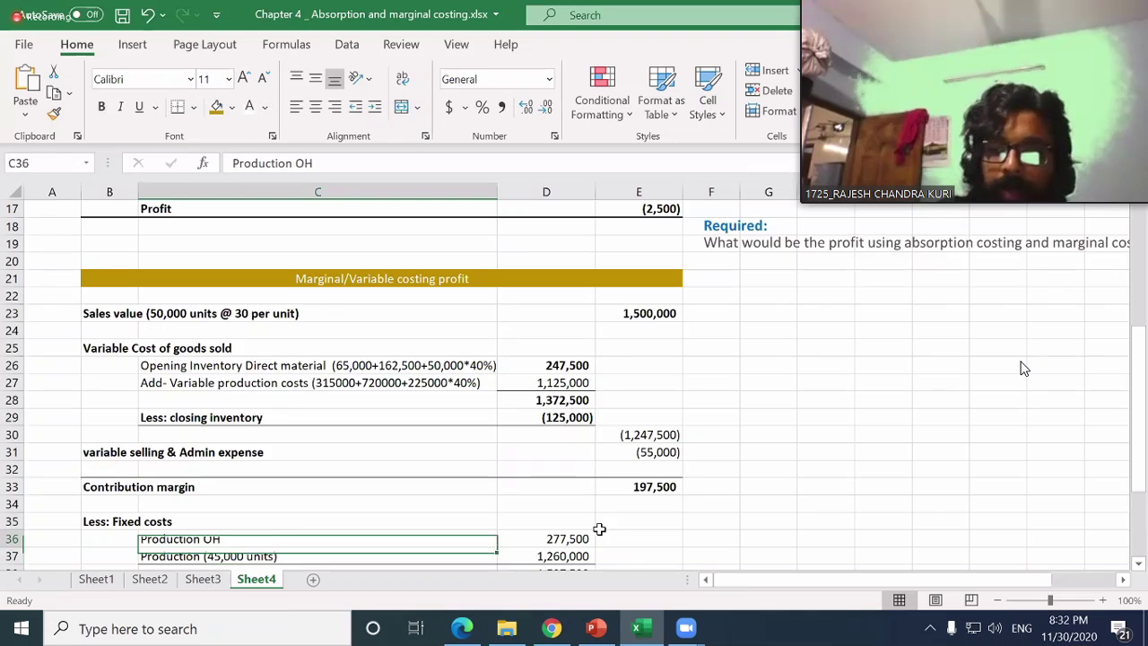
- Replace the label in C37 with "Selling and admin OH" as the second fixed cost line
key("Down")
type("Sel")
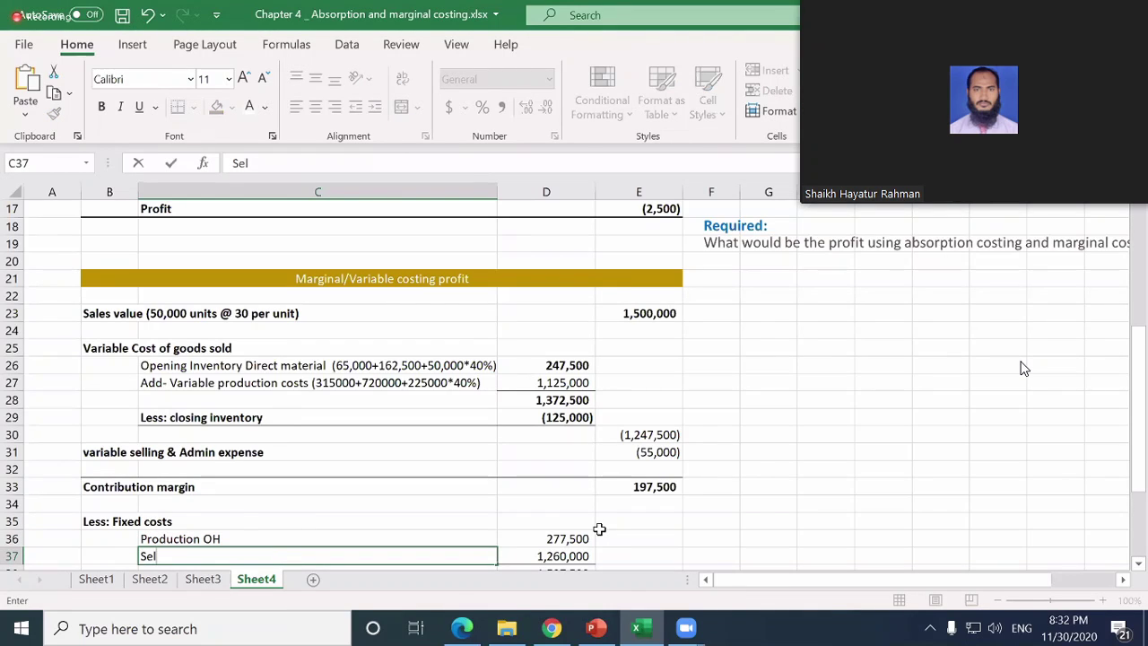
type("ling and ad")
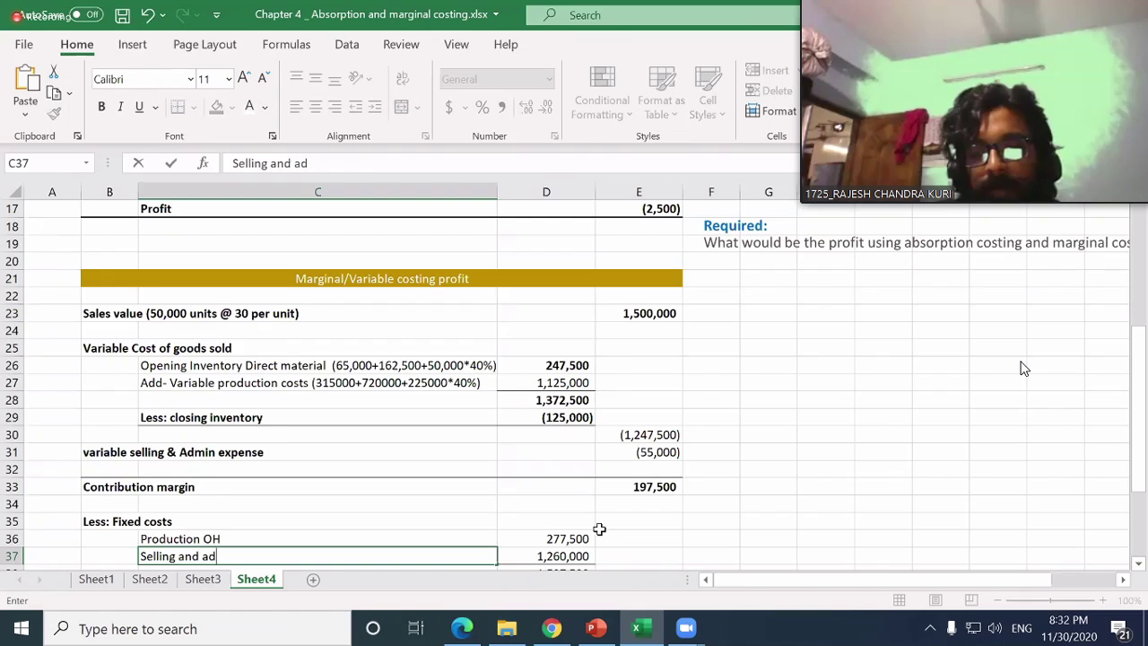
type("min Oh")
key("BackSpace")
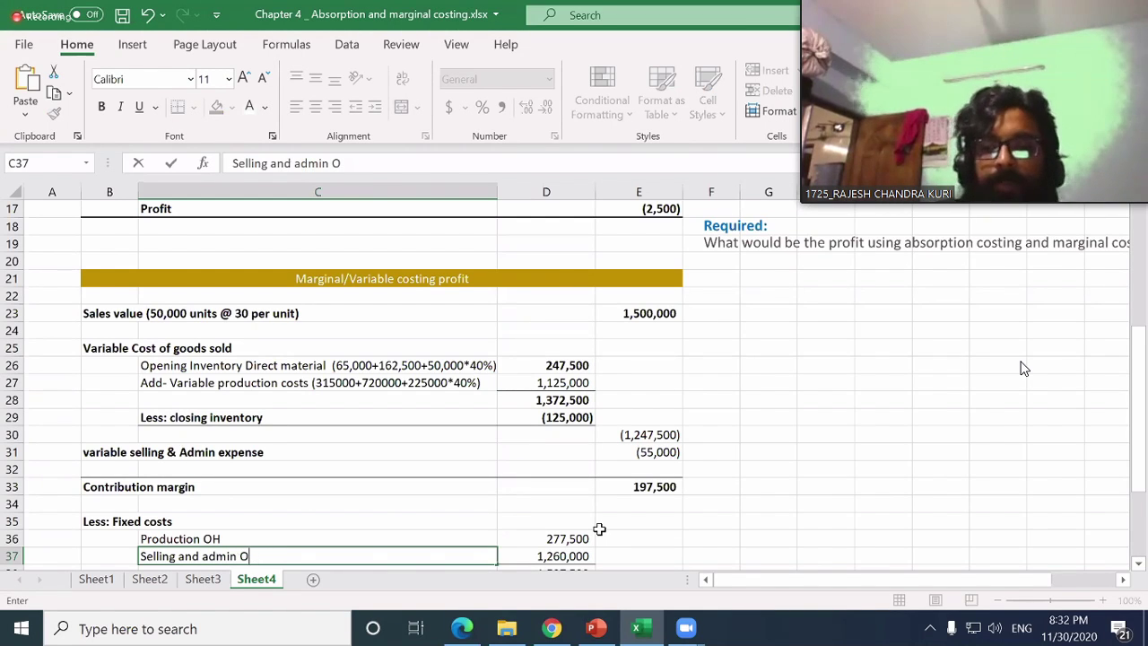
type("H")
key("Return")
- Inspect the existing formulas behind the Production OH and Selling and admin OH amounts in D36 and D37
scroll(599, 528, "down", 1)
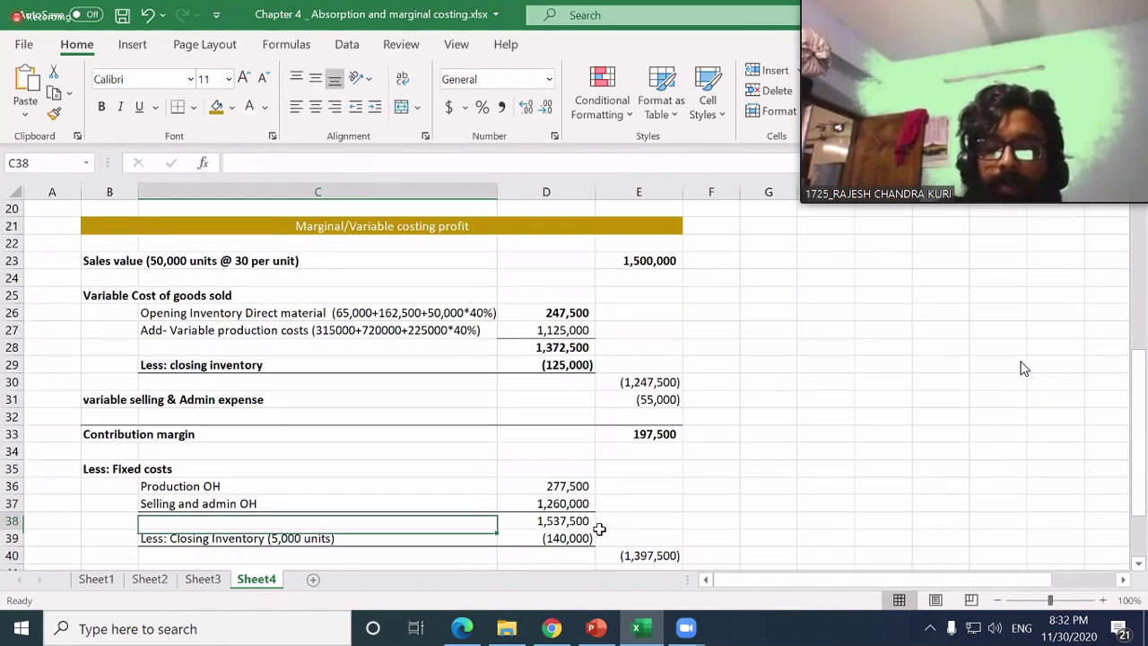
key("Up")
key("Right")
key("Up")
key("F2")
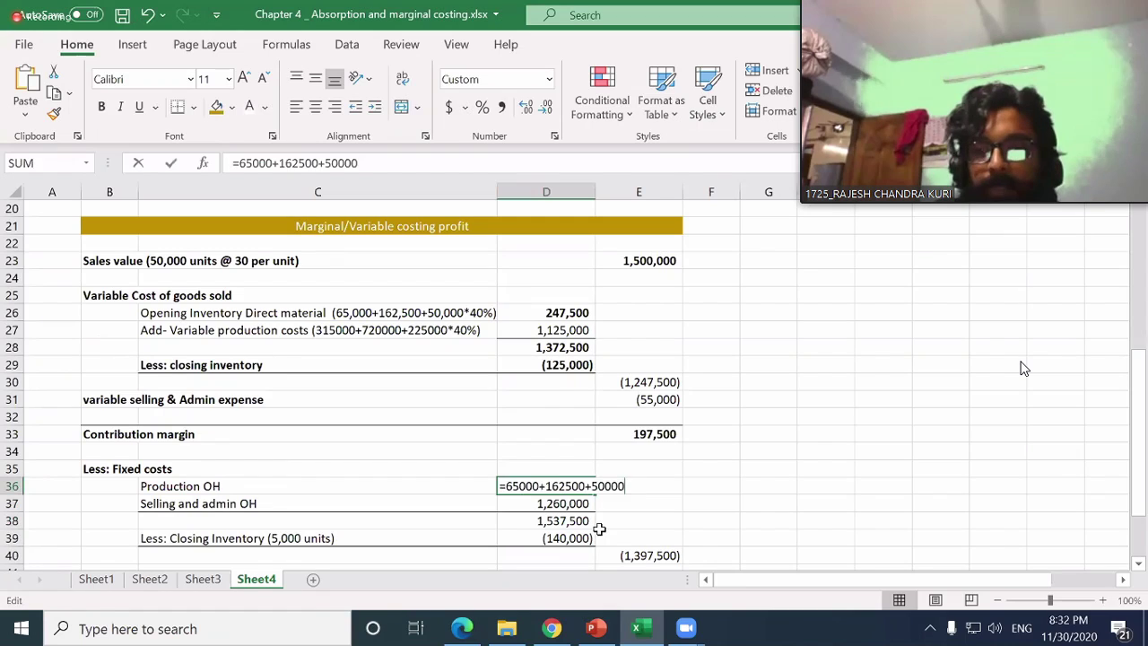
key("Return")
key("F2")
key("Escape")
key("Up")
key("F2")
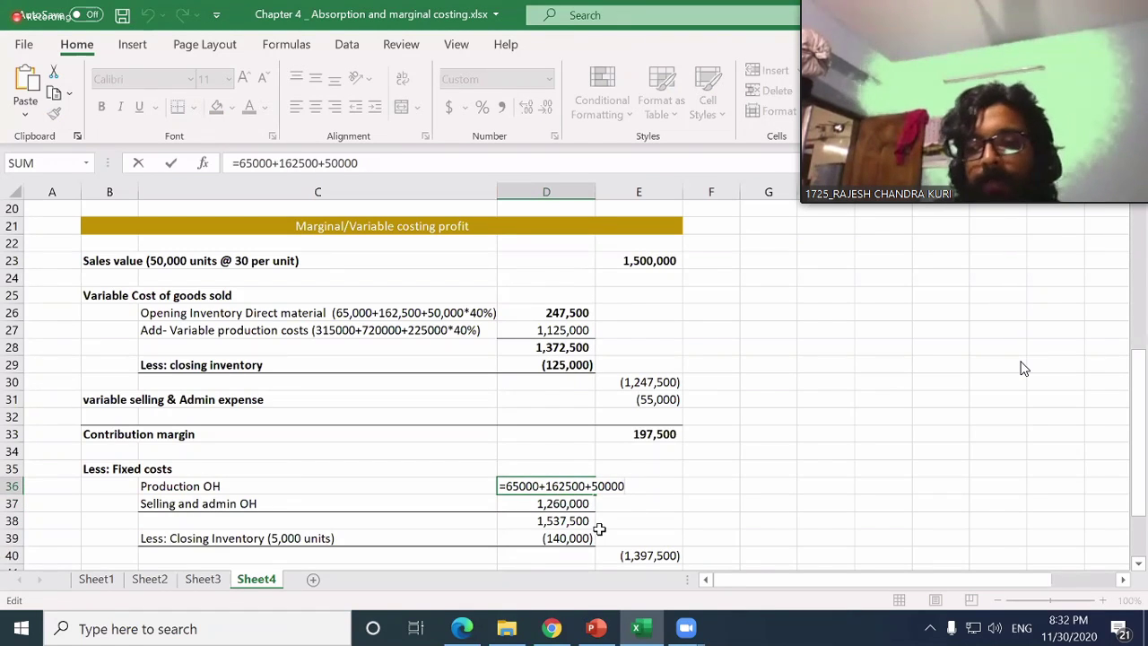
key("Escape")
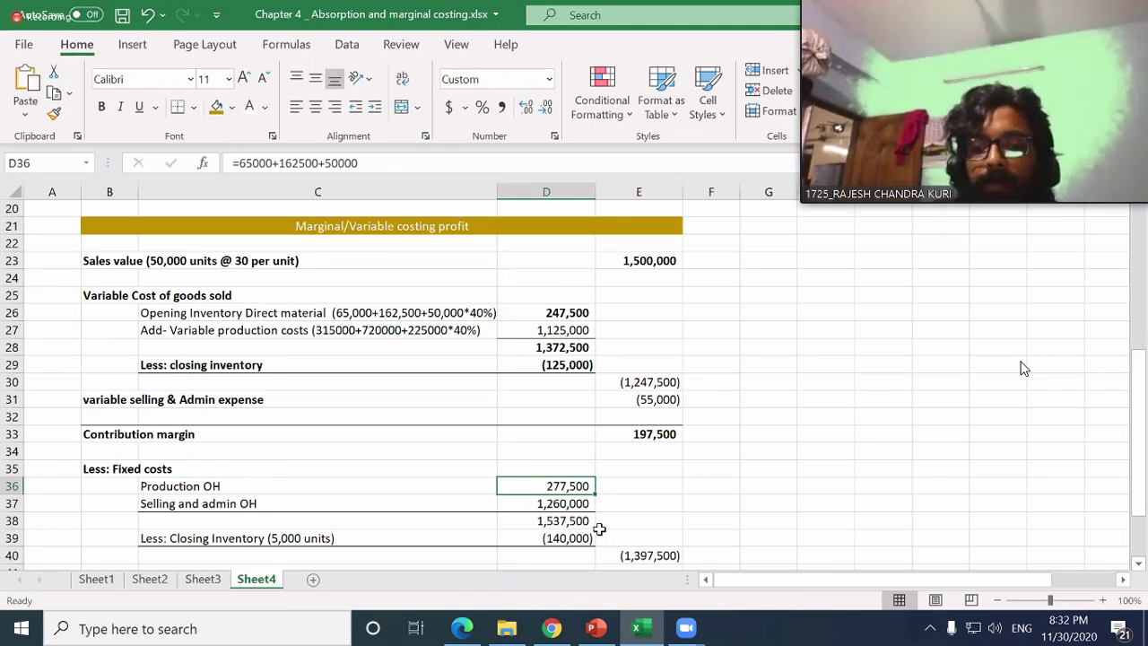
type("=")
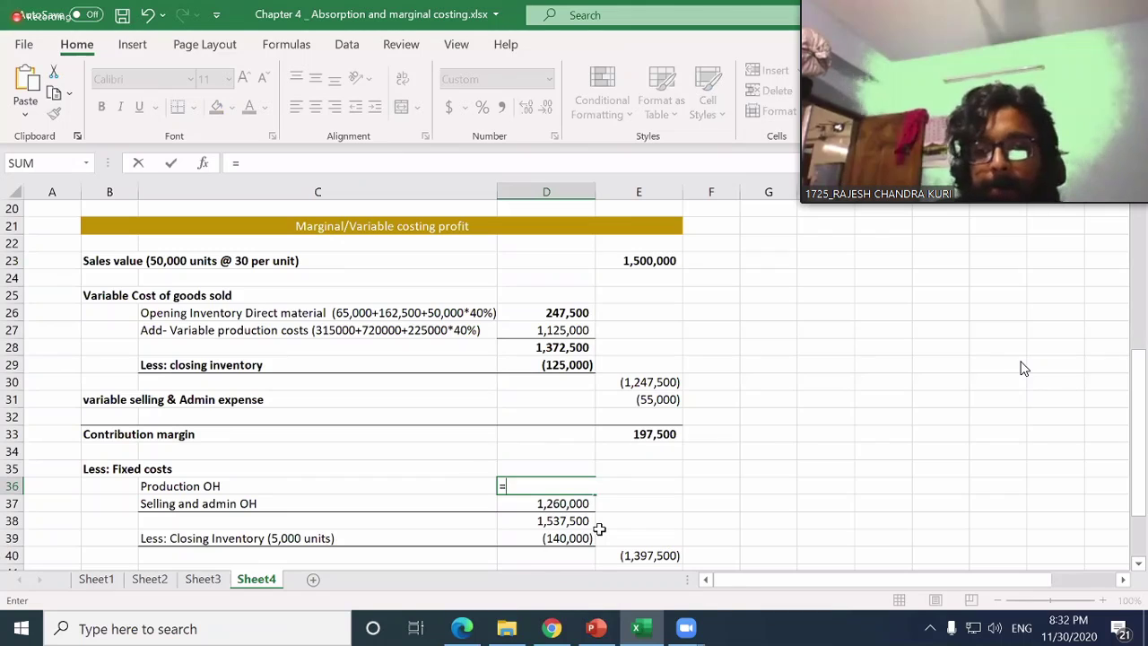
key("Escape")
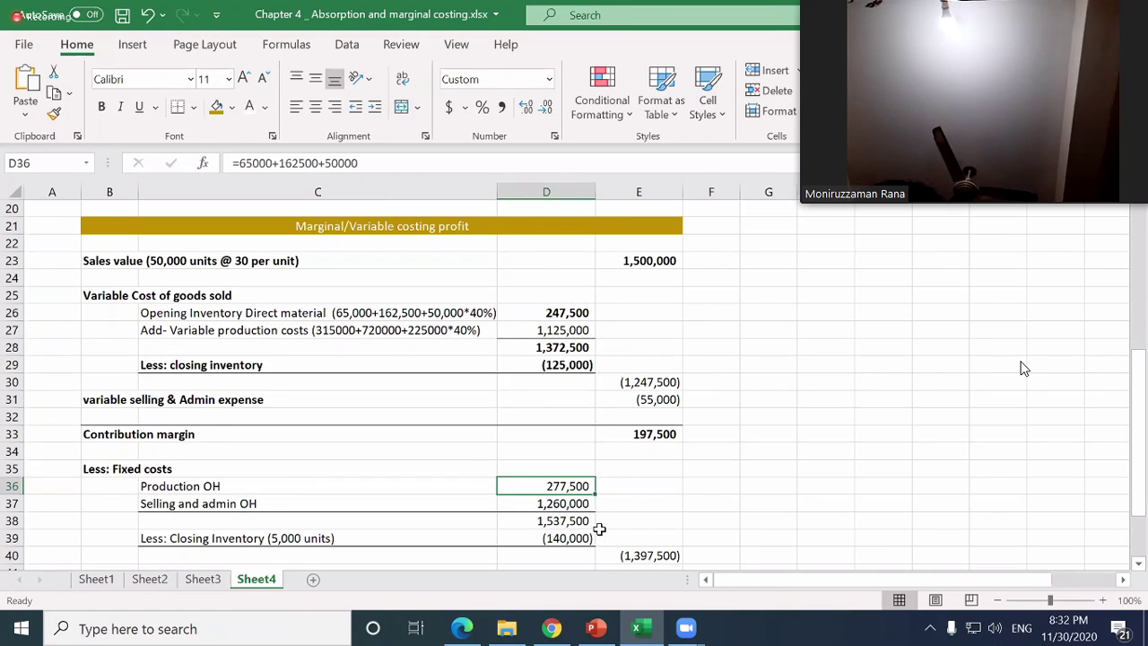
- Examine the problem data for product A's total production overhead and the split between variable and fixed overheads
scroll(599, 529, "up", 6)
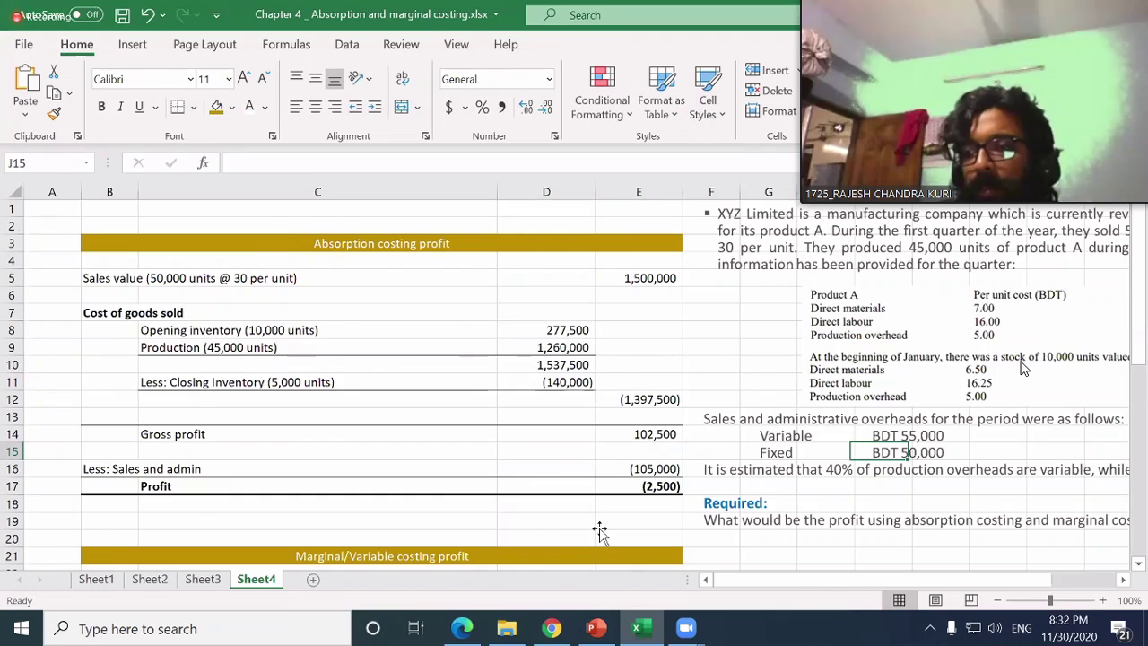
scroll(599, 529, "right", 3)
key("Up")
key("Up")
key("Up")
key("Up")
key("Up")
key("Left")
key("Left")
key("Left")
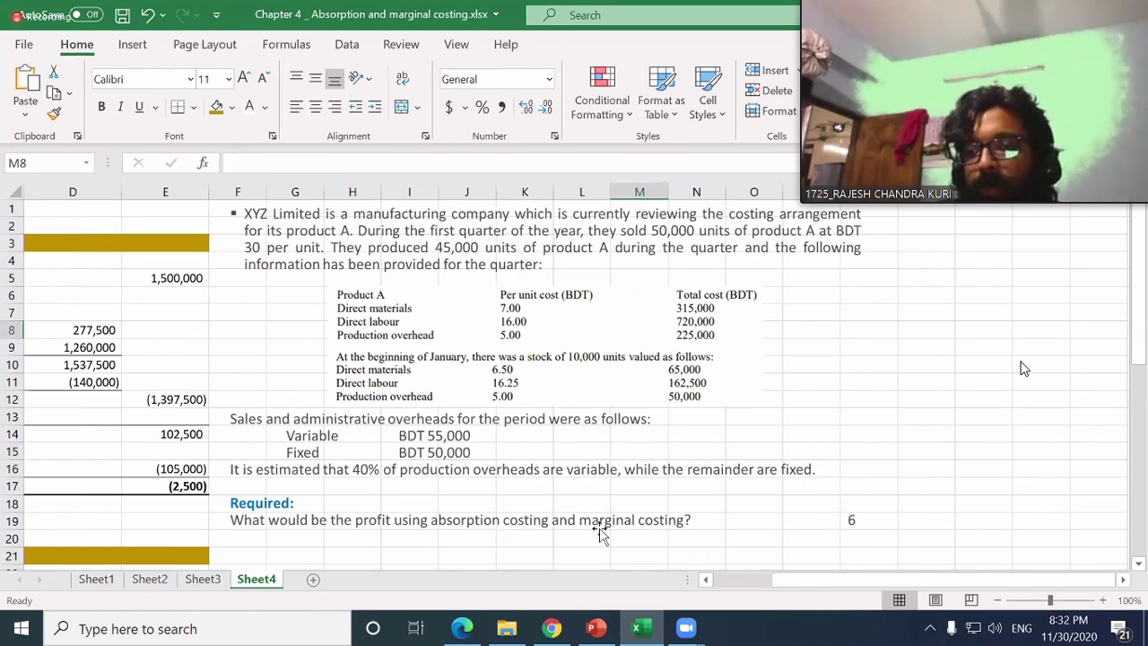
key("Left")
key("Left")
key("Left")
key("Left")
key("Left")
key("Left")
key("Left")
key("Left")
key("Left")
key("Left")
key("Left")
key("Left")
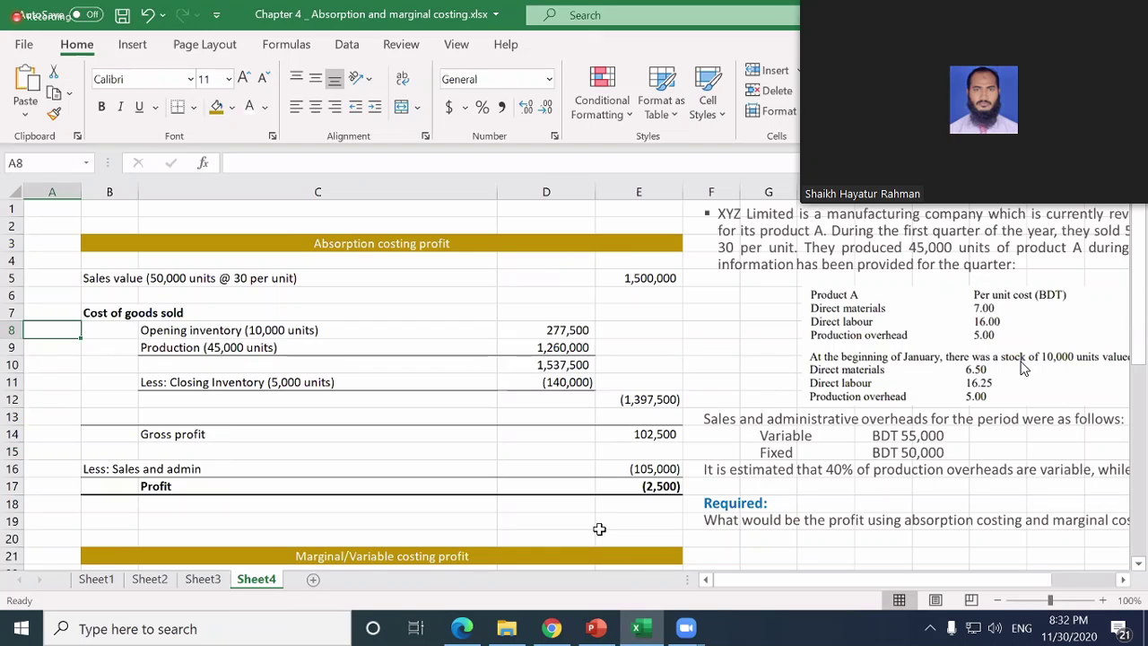
key("Right")
key("Right")
key("Right")
key("Right")
key("Right")
key("Right")
key("Right")
key("Right")
key("Right")
key("Right")
key("Right")
key("Right")
key("Right")
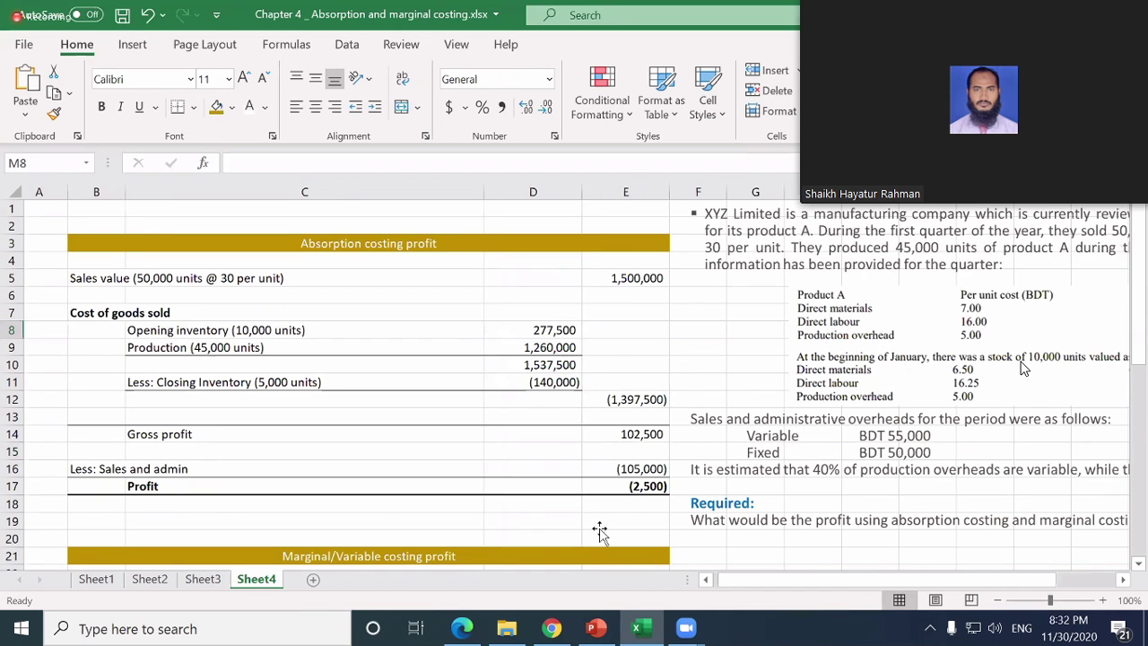
key("Down")
key("Up")
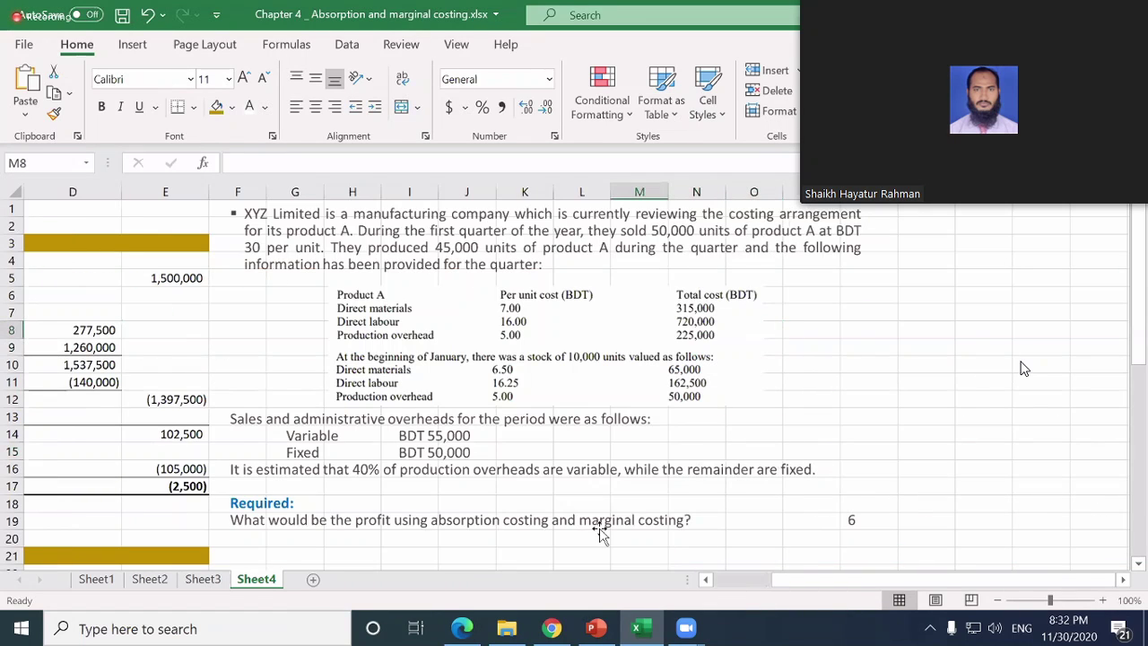
key("Left")
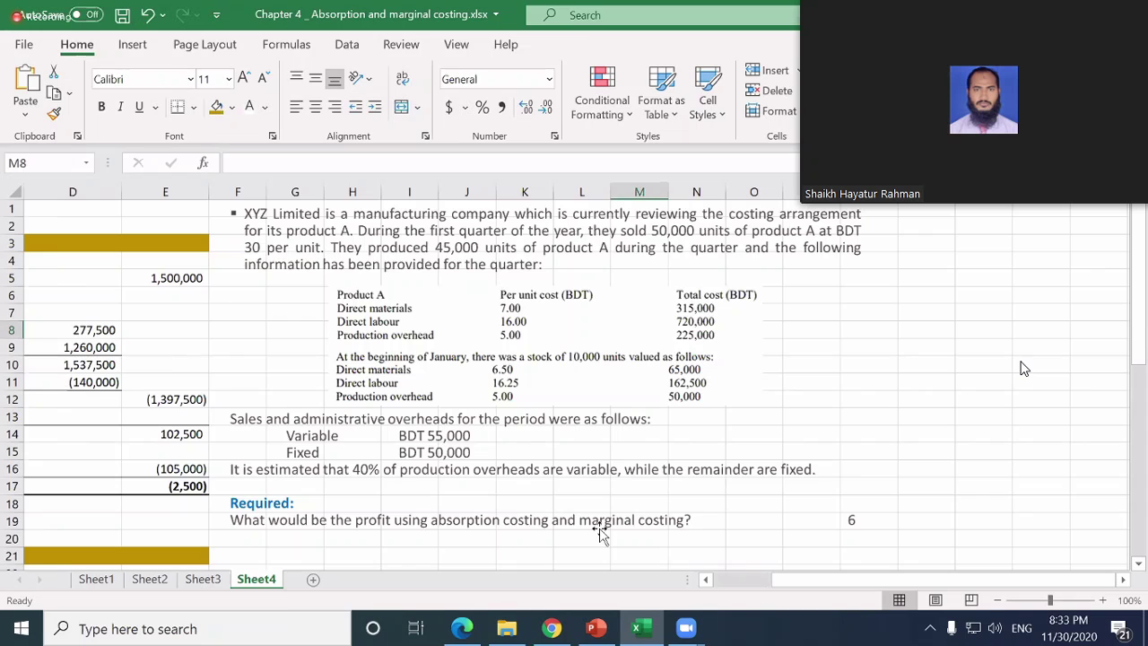
key("Left")
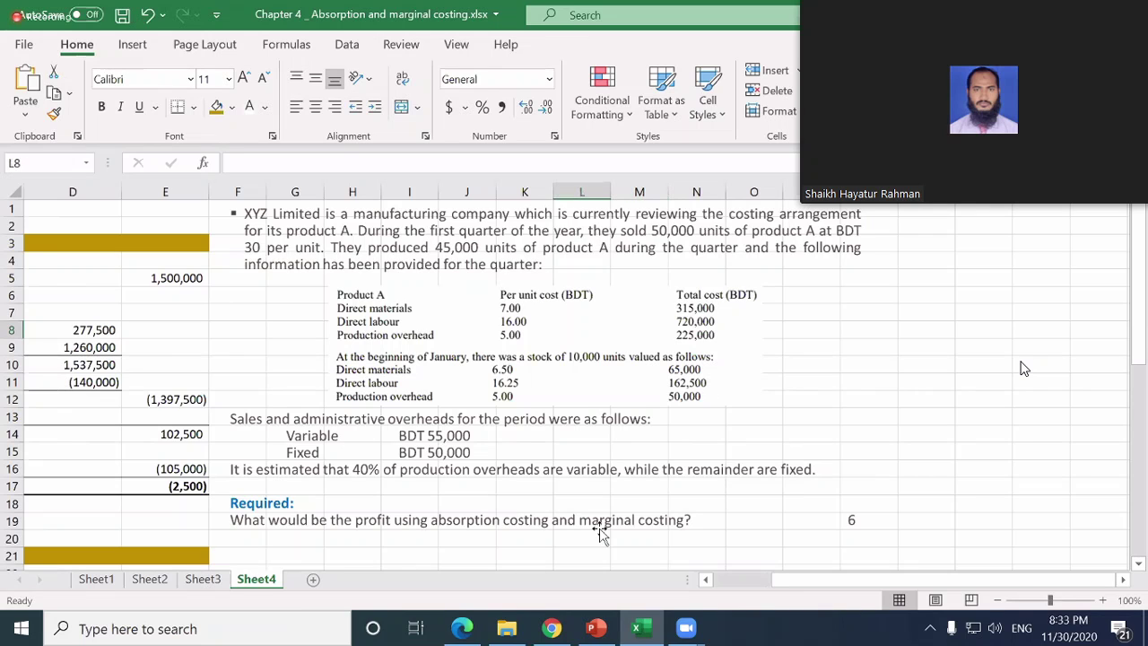
key("Left")
key("Left")
key("Left")
key("Left")
key("Left")
key("Left")
key("Left")
key("Left")
key("Left")
key("Left")
key("Left")
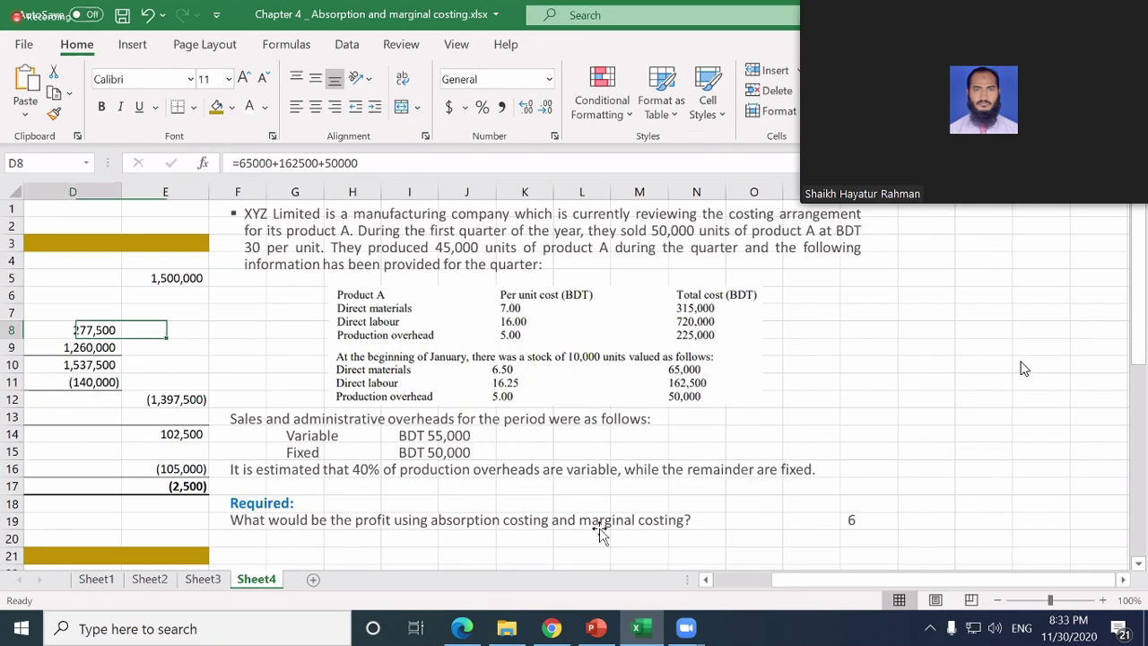
- Review the marginal costing statement from the variable cost of goods sold to the variable selling and admin expense
key("Down")
key("Down")
key("Down")
key("Down")
key("Down")
key("Down")
key("Down")
key("Down")
key("Down")
key("Down")
key("Down")
key("Down")
key("Down")
key("Down")
key("Down")
key("Down")
key("Down")
key("Down")
key("Down")
key("Down")
key("Down")
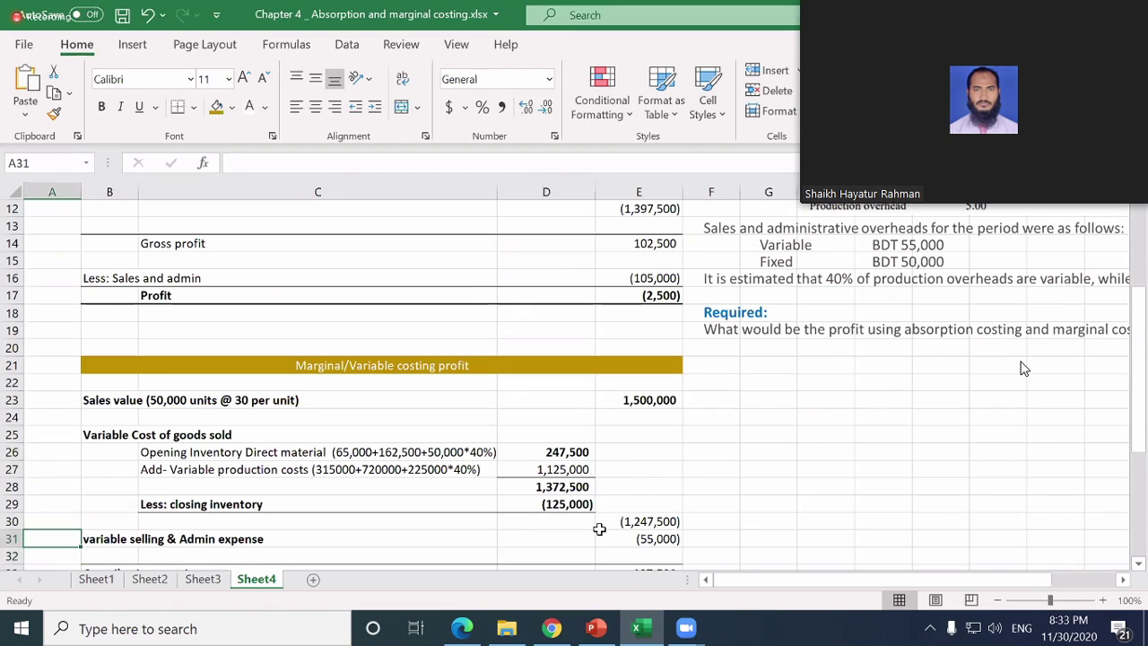
key("Up")
key("Up")
key("Up")
key("Up")
key("Right")
key("Right")
key("Right")
key("Down")
key("Down")
key("Down")
key("Down")
key("Down")
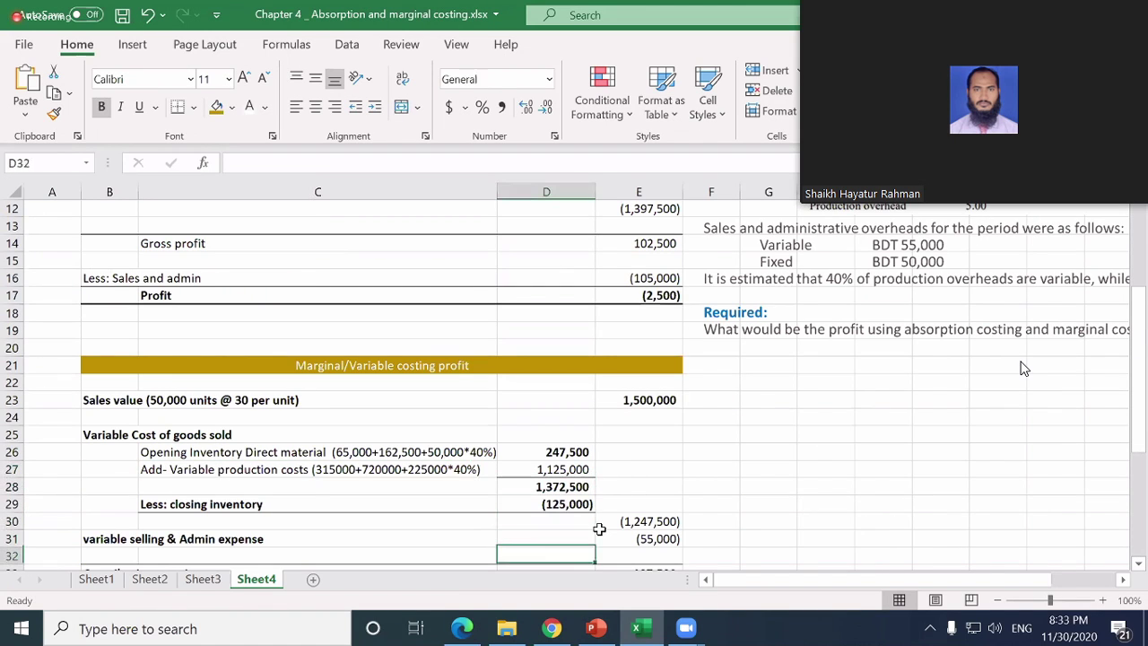
key("Down")
key("Up")
key("Up")
key("Left")
key("Left")
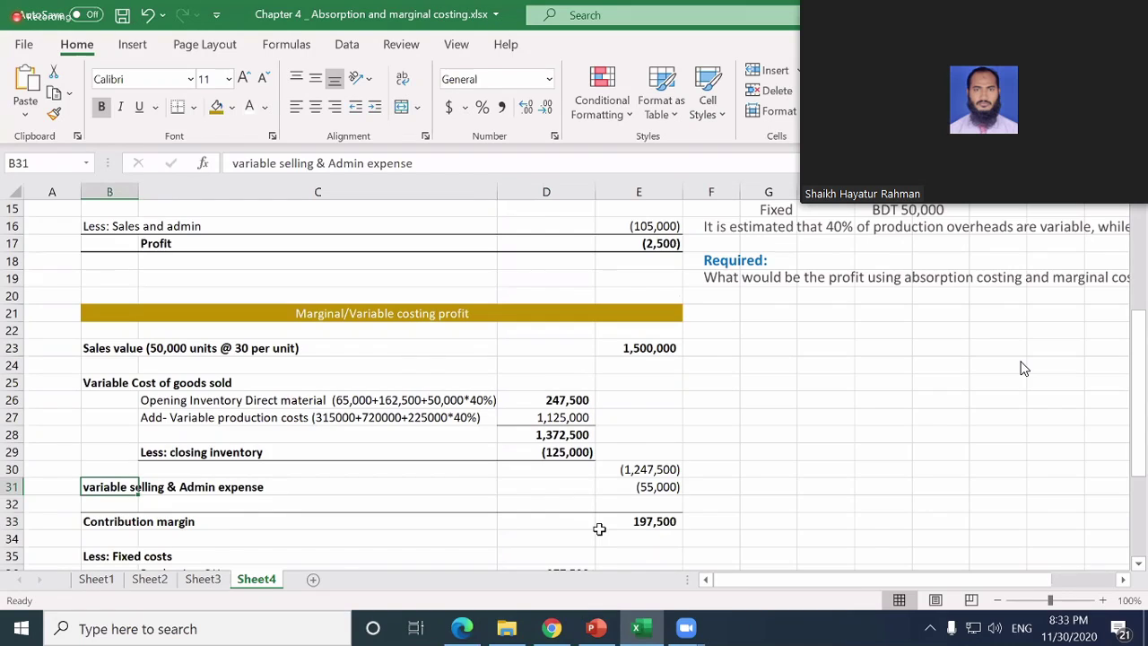
- Extend the Production OH label in C36 with the calculation "(50,000*60% + 225,000*60%)"
key("F2")
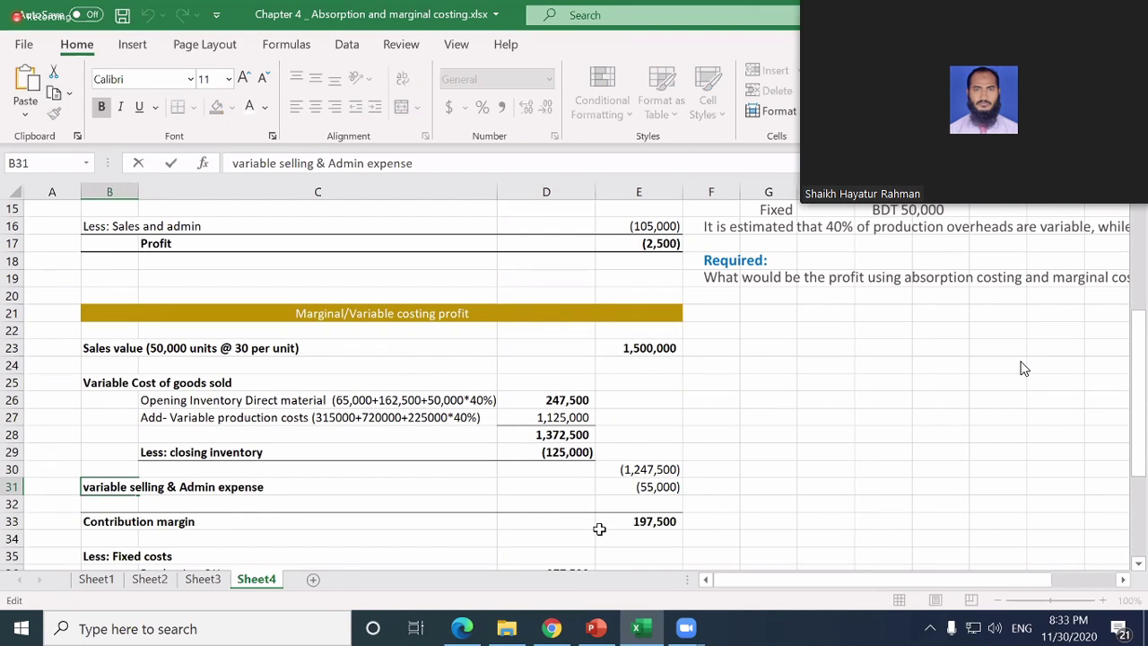
key("Escape")
key("Down")
key("Down")
key("Down")
key("Down")
key("Down")
key("Down")
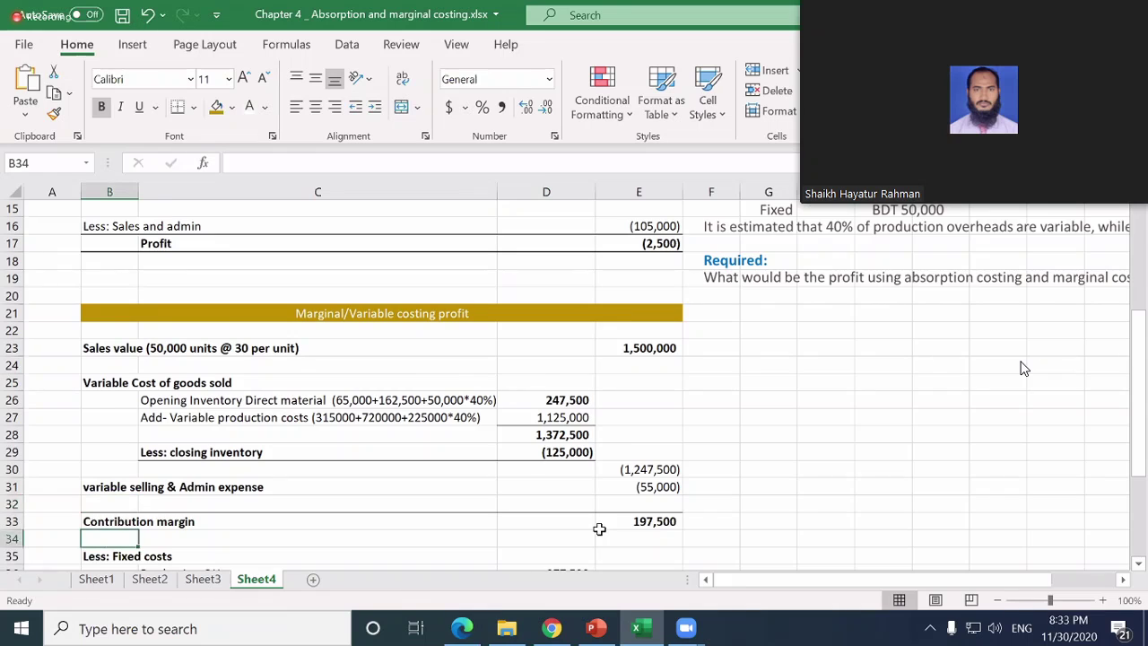
key("Up")
key("Right")
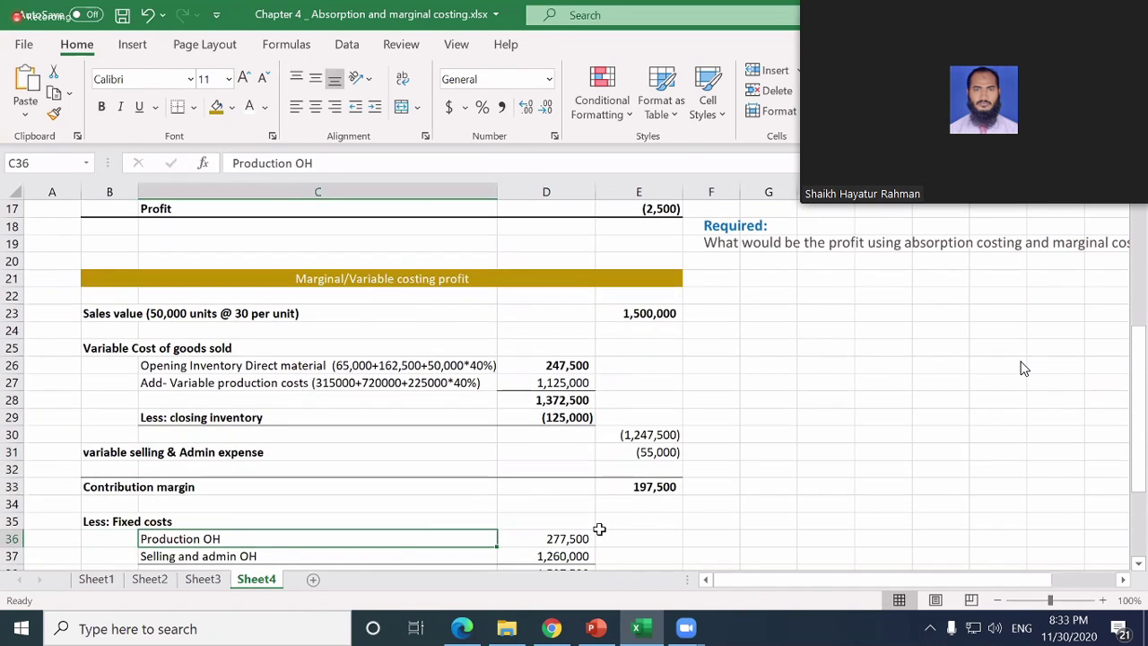
key("Down")
key("Up")
key("F2")
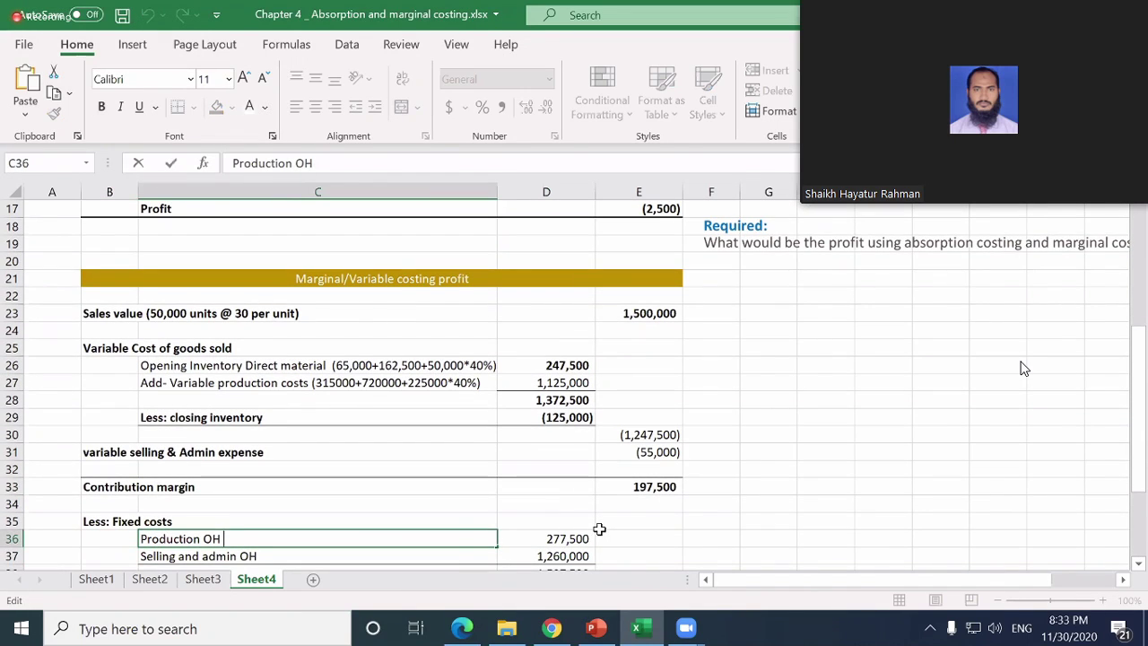
type("(")
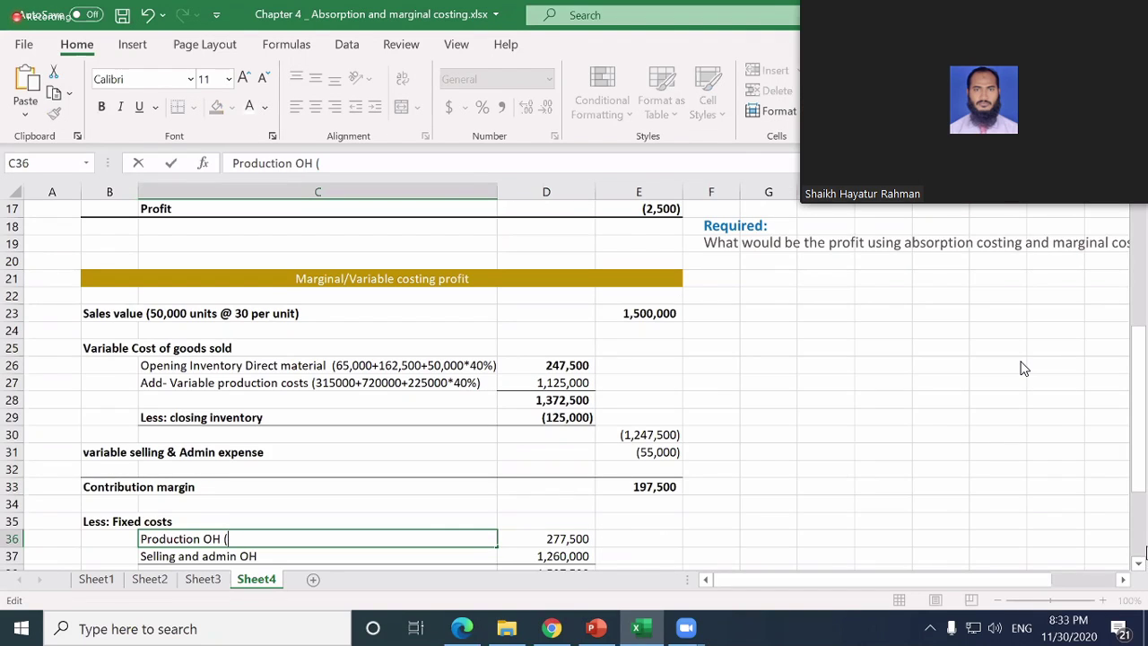
type("50,000")
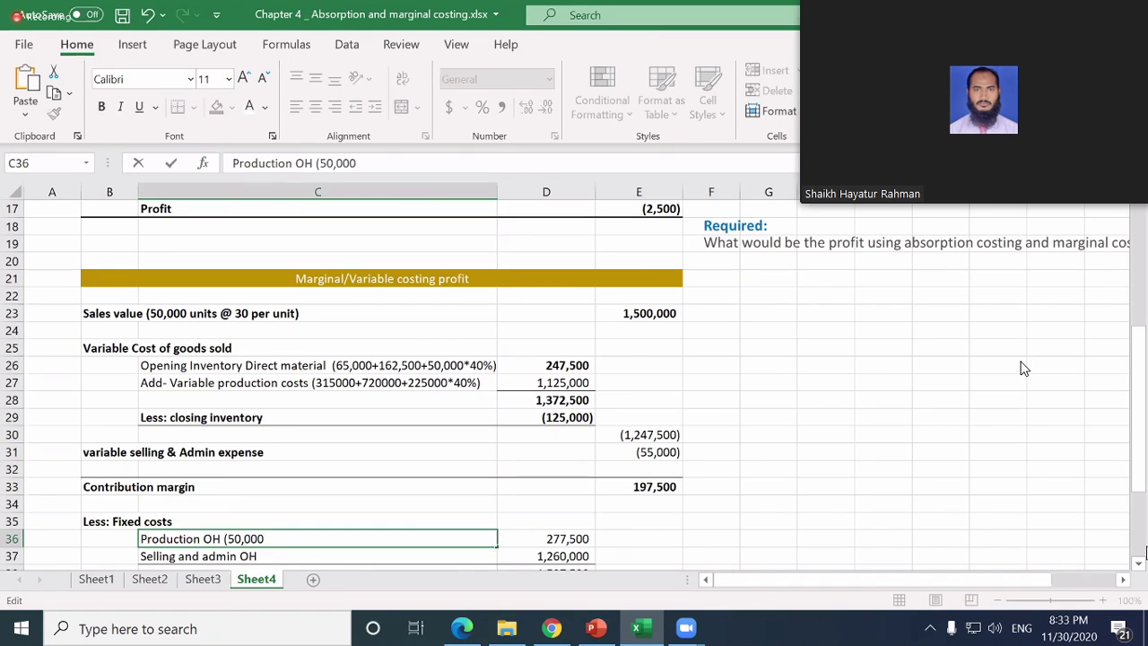
type("*39%")
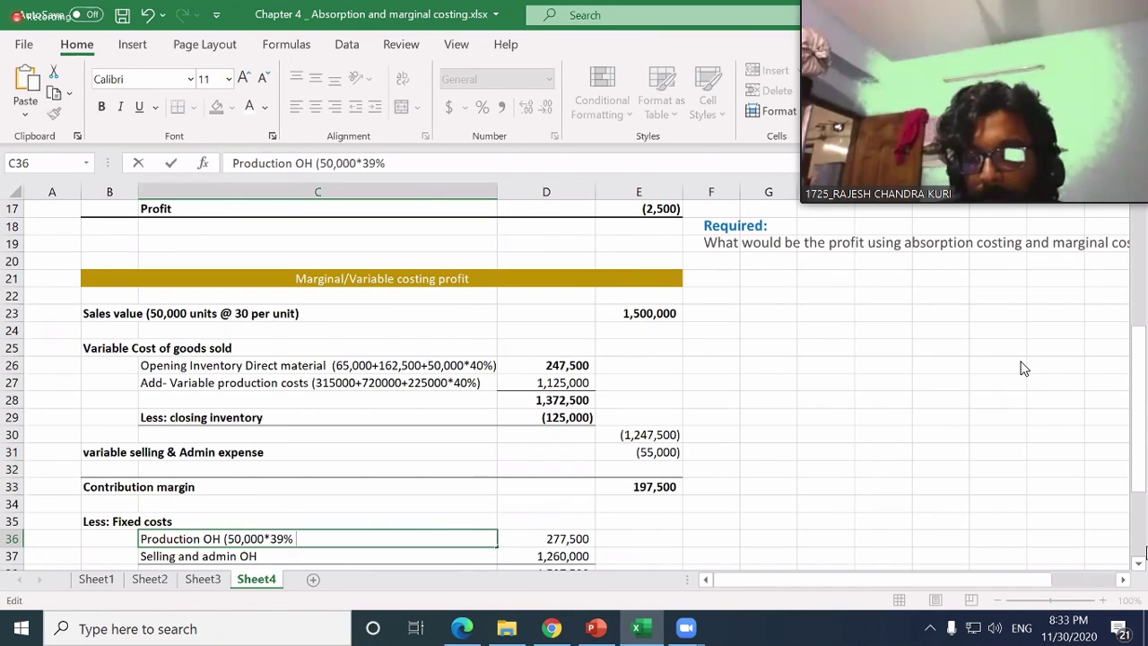
key("BackSpace")
key("BackSpace")
type("0")
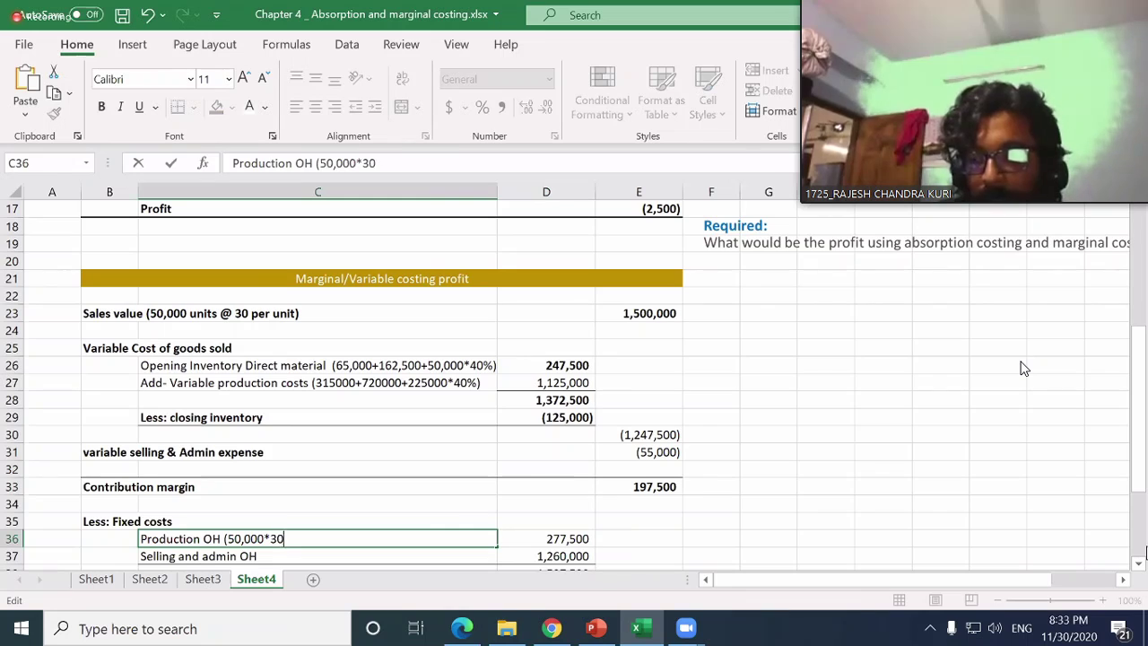
key("BackSpace")
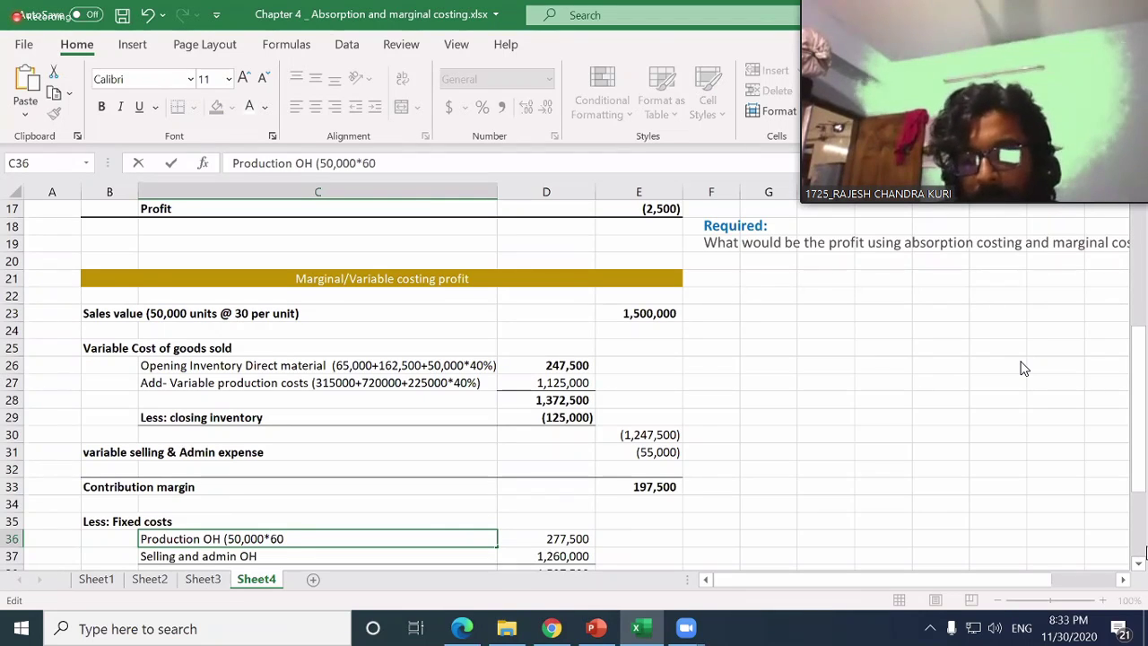
type("60% +")
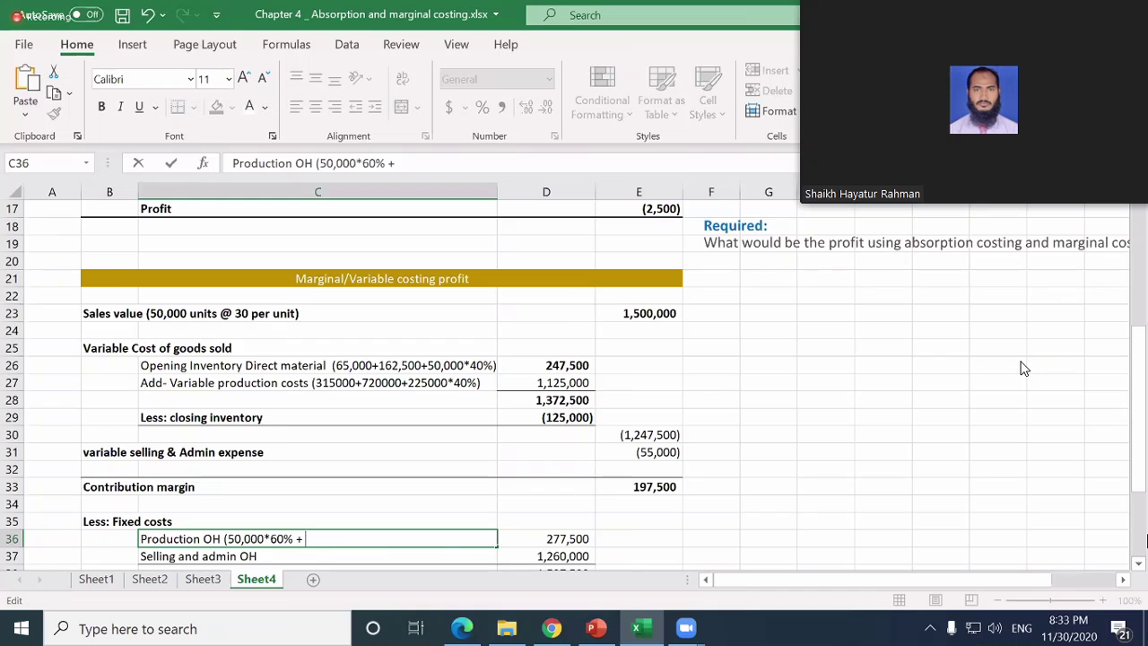
type("225,000")
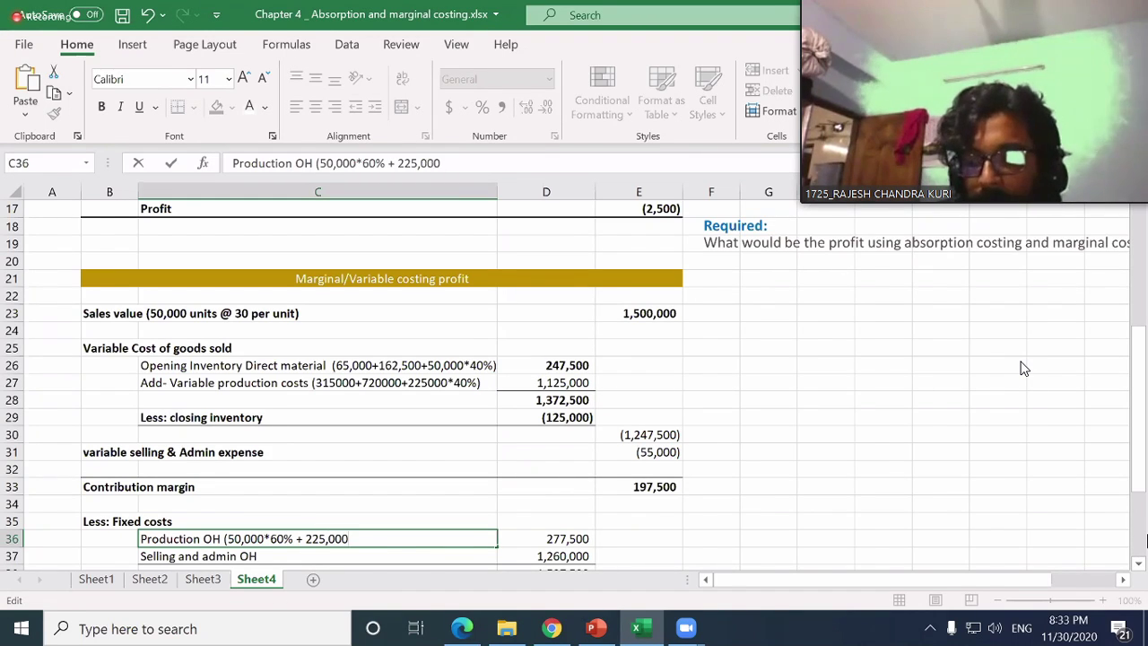
type("*")
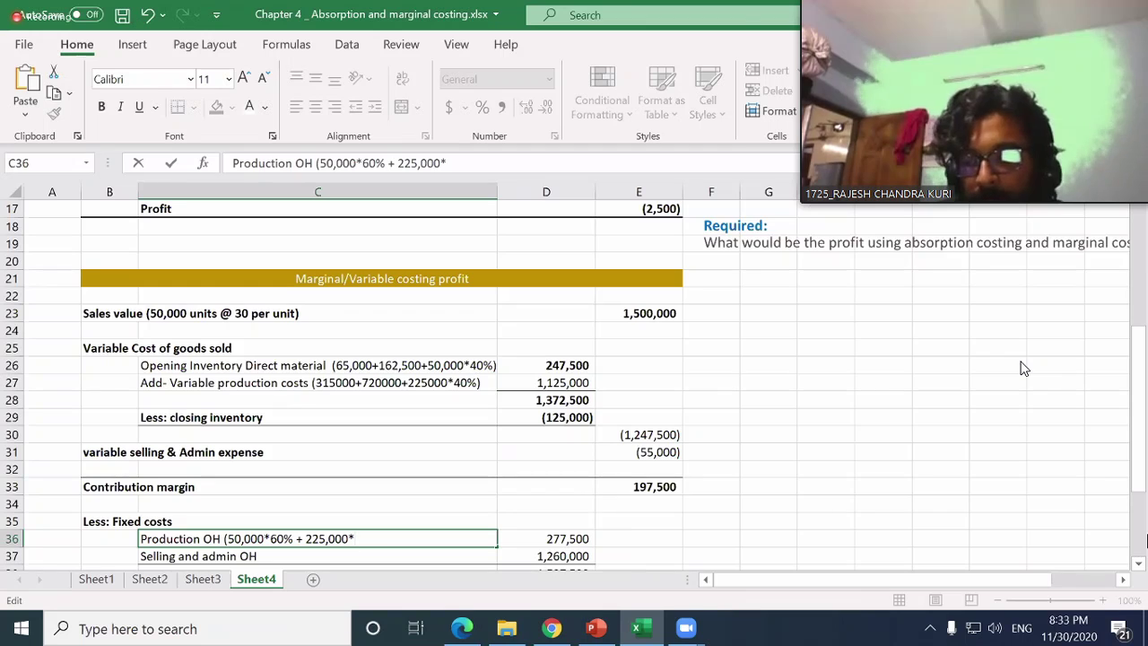
type("60%)")
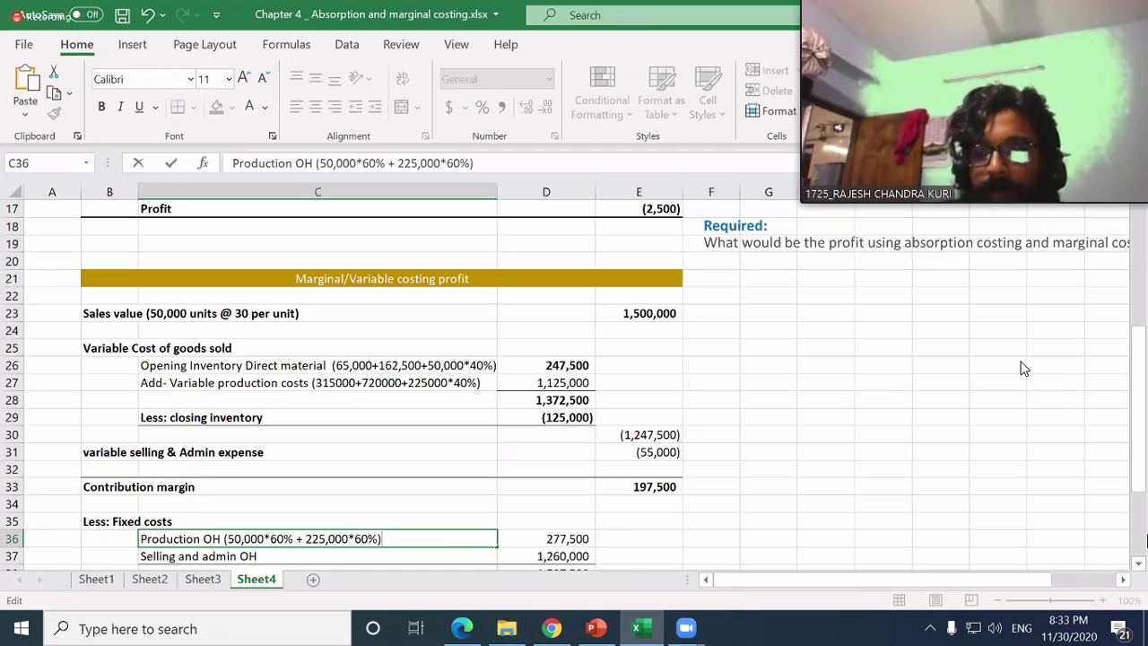
key("Return")
scroll(1023, 368, "down", 2)
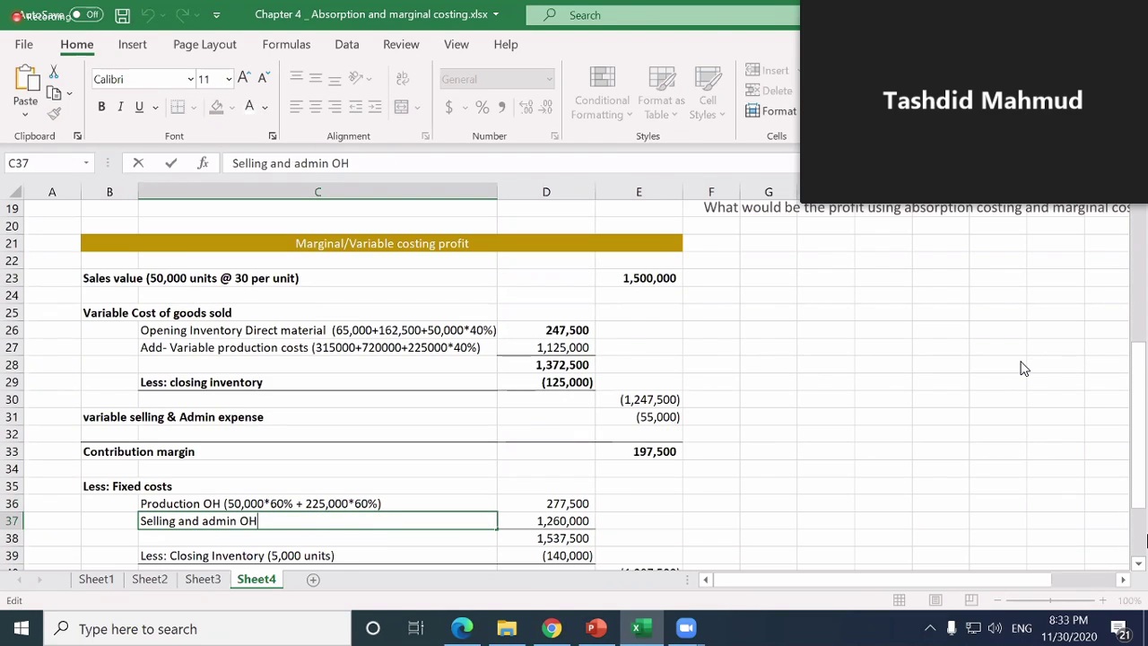
key("F2")
type("(")
key("BackSpace")
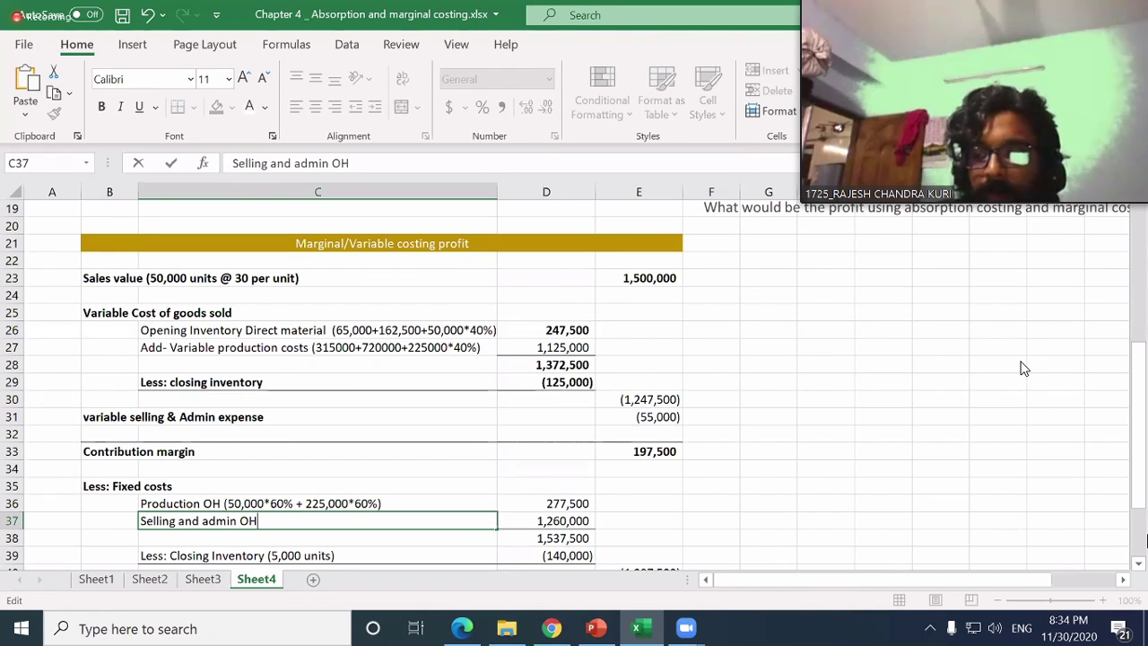
key("Escape")
- Copy the bracketed calculation text "(50,000*60% + 225,000*60%)" from the Production OH label in C36 into E36
key("Up")
key("Right")
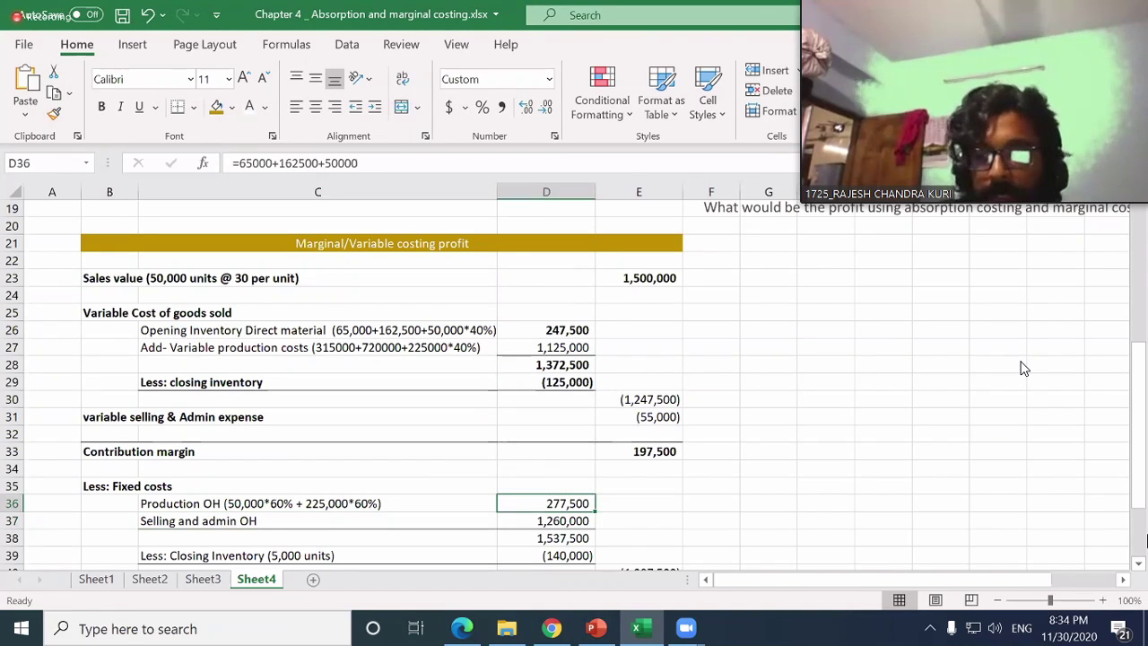
key("Left")
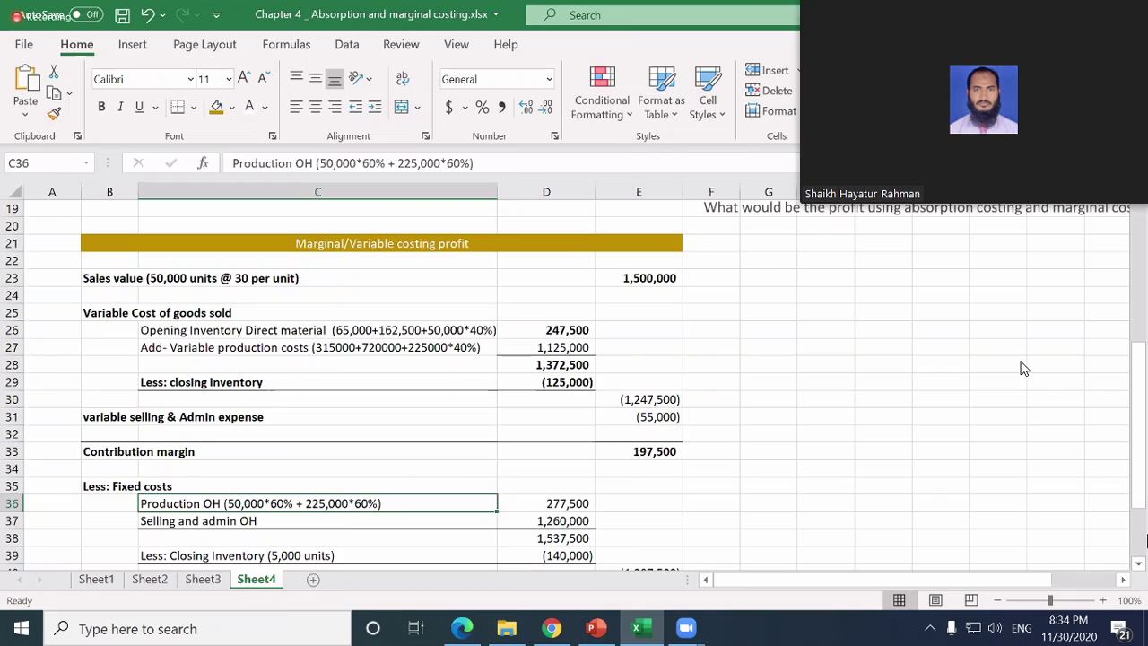
key("F2")
key("shift+Left")
key("shift+Left")
key("shift+Left")
key("shift+Left")
key("shift+Left")
key("shift+Left")
key("shift+Left")
key("shift+Left")
key("shift+Left")
key("shift+Left")
key("shift+Left")
key("shift+Left")
key("shift+Left")
key("shift+Left")
key("shift+Left")
key("shift+Left")
key("shift+Left")
key("shift+Left")
key("shift+Left")
key("shift+Left")
key("ctrl+c")
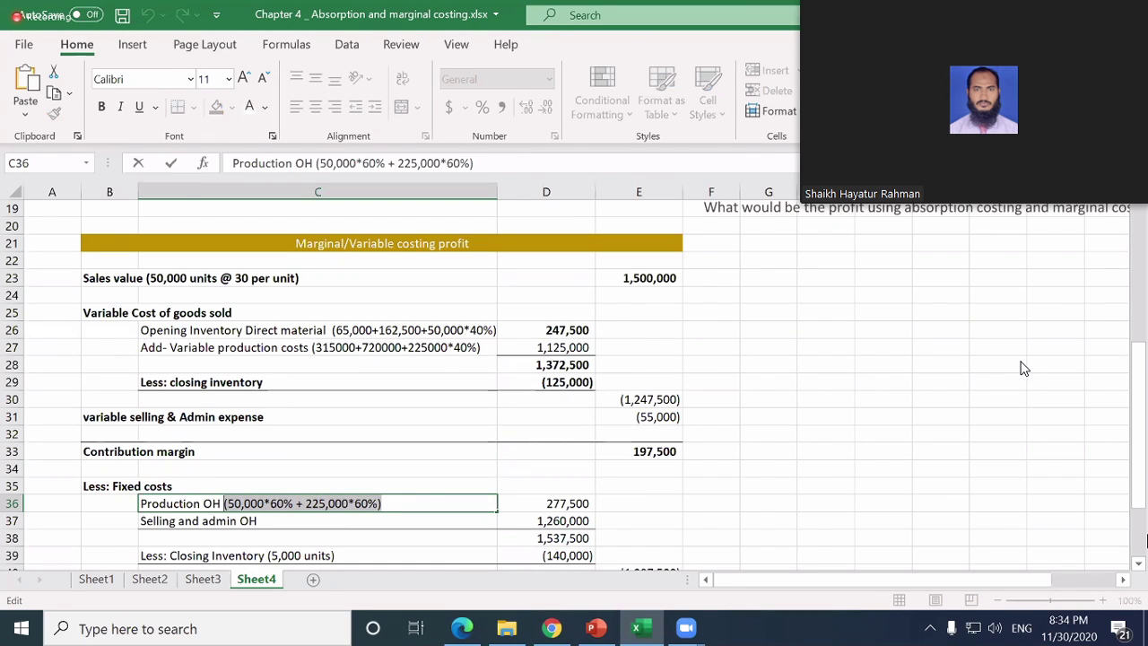
key("Escape")
key("Right")
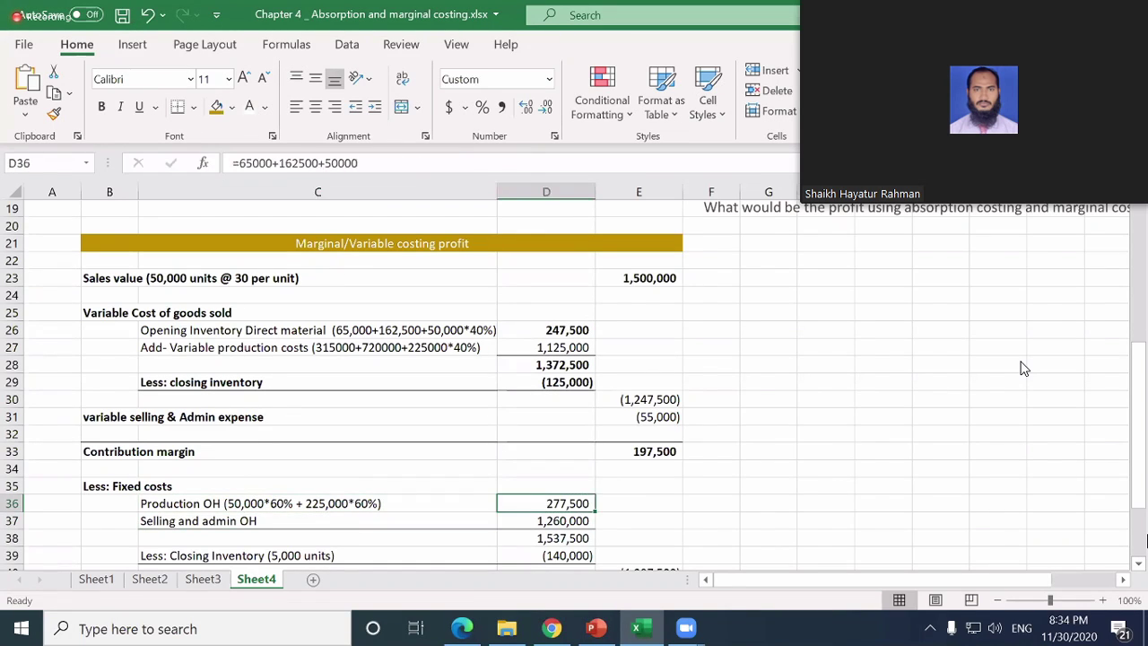
key("Right")
key("F2")
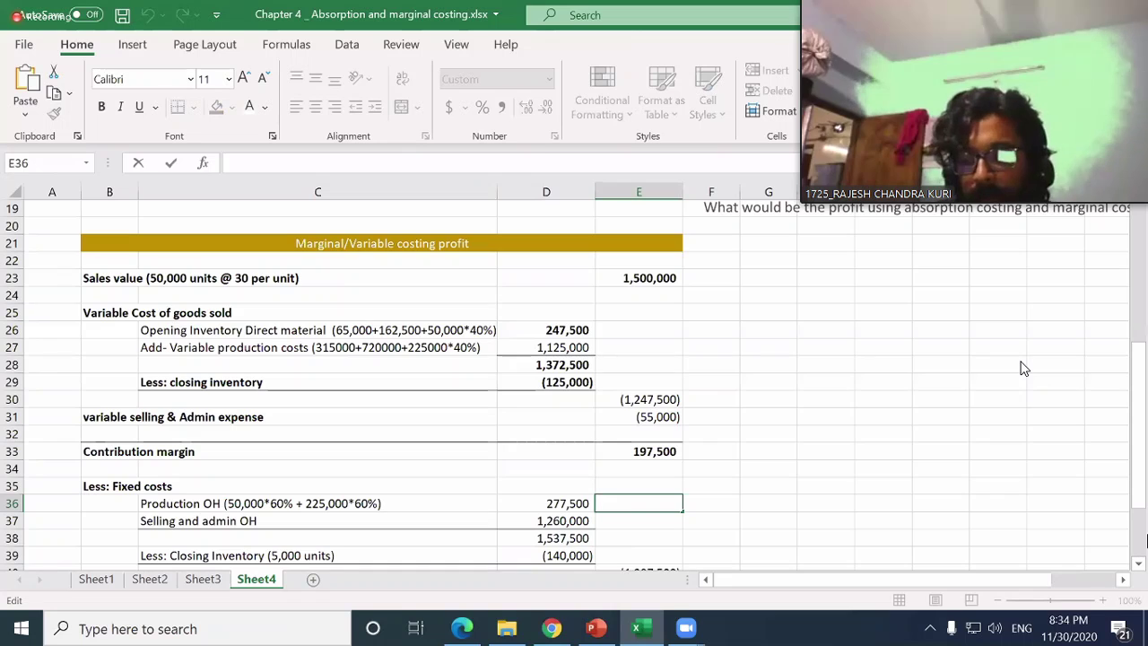
key("ctrl+v")
key("shift+Tab")
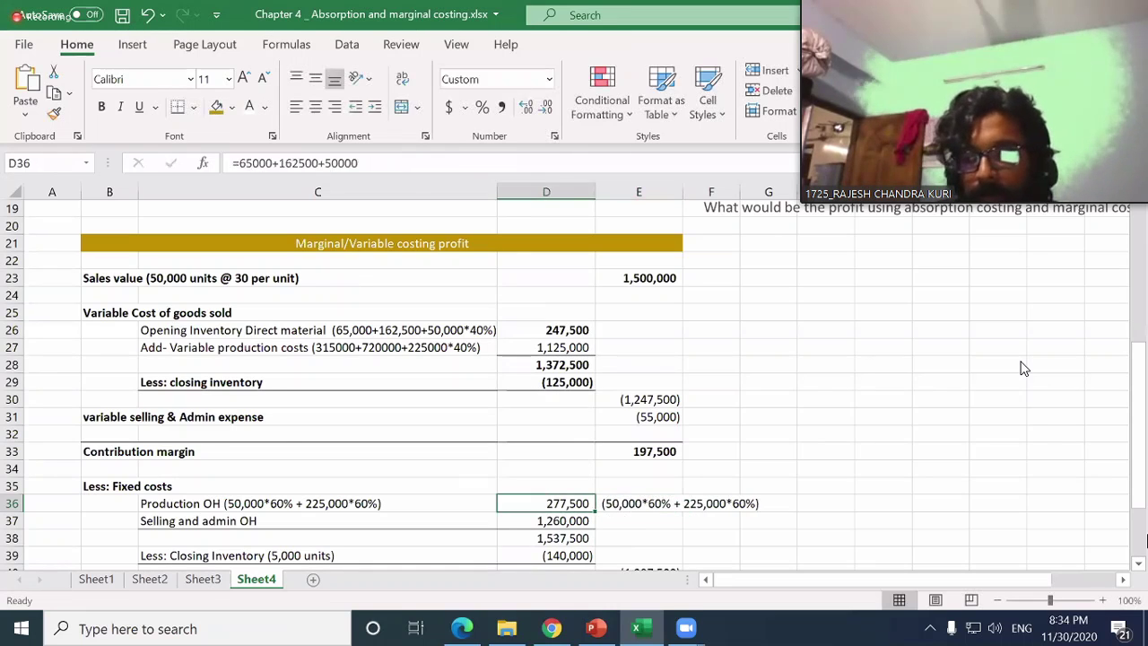
- Try to turn the calculation text in E36 into a formula by putting an equals sign in front of it
key("Left")
key("Right")
key("Right")
key("F2")
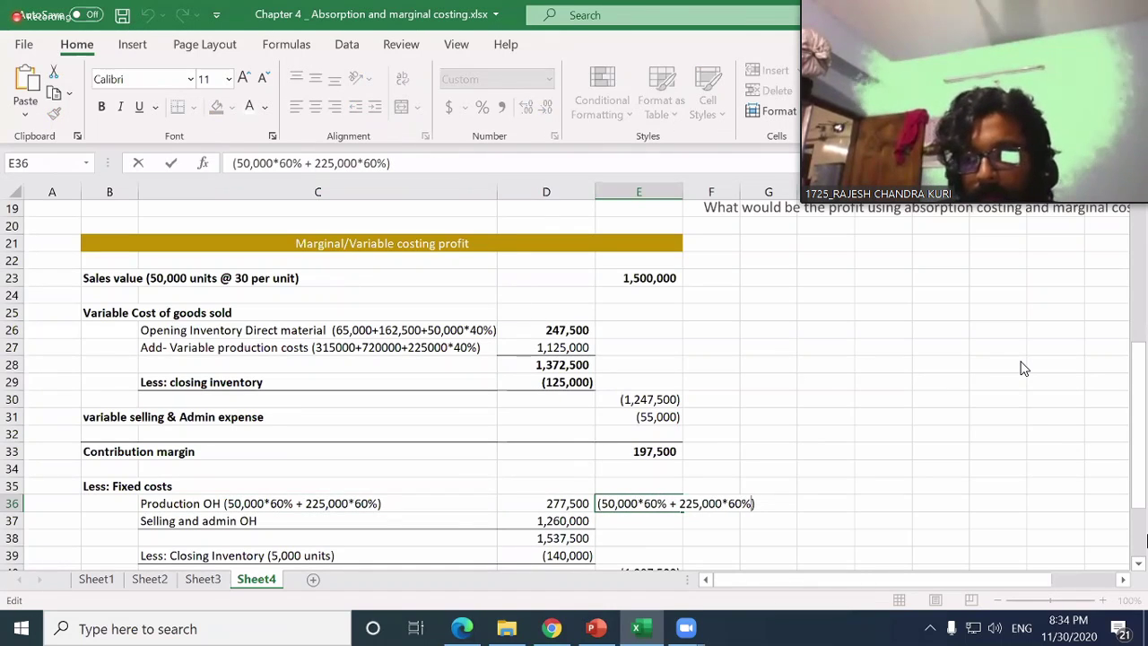
key("Left")
key("Left")
key("Left")
key("Left")
key("Left")
key("Left")
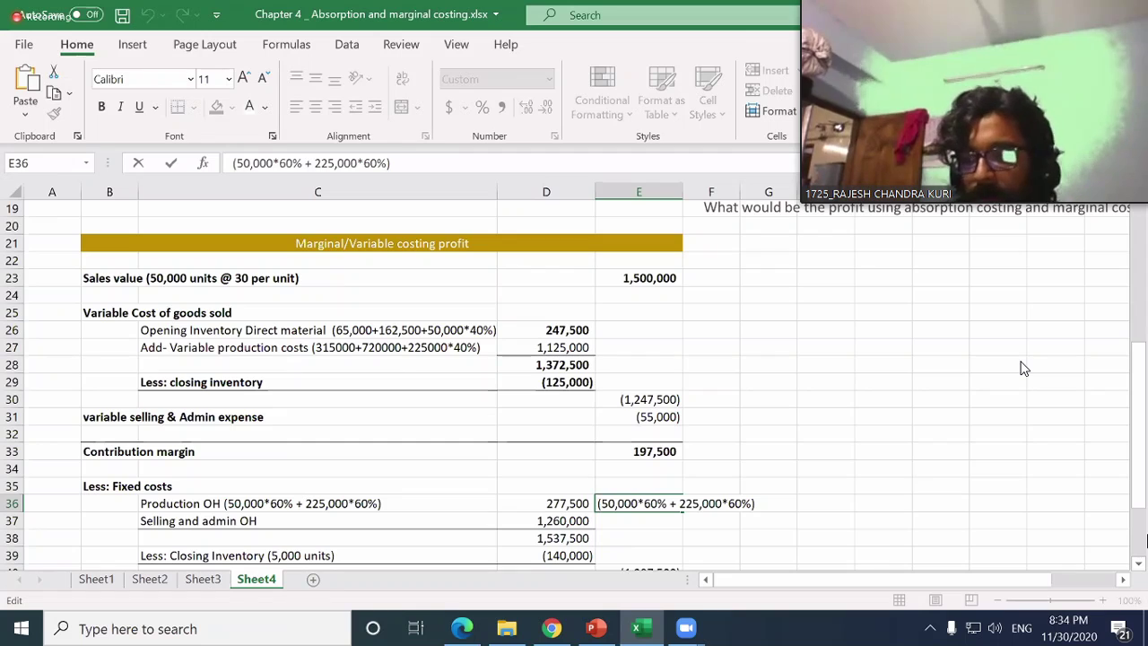
key("Home")
type("=")
key("Return")
key("Return")
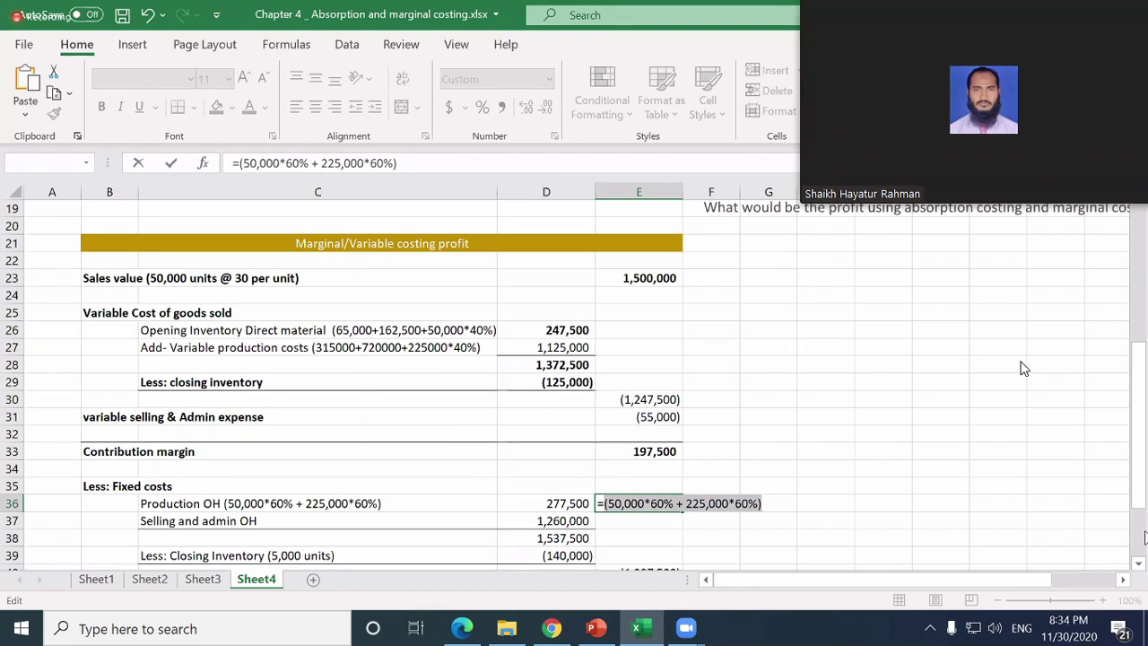
- Remove the thousands separators in E36 and enter the formula as =(50000*60% + 225000*60%)
left_click(623, 508)
key("BackSpace")
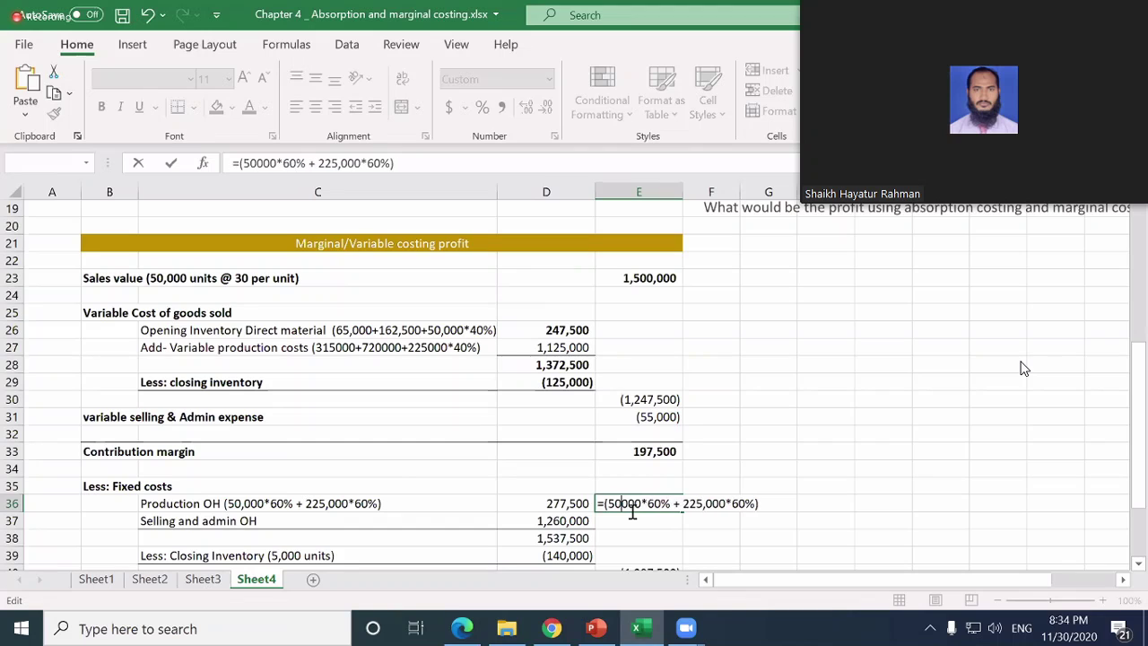
key("Right")
key("Right")
key("Right")
key("Right")
key("Right")
key("Right")
key("Right")
key("Right")
key("Right")
key("Right")
key("Right")
key("Right")
key("Right")
key("Right")
key("BackSpace")
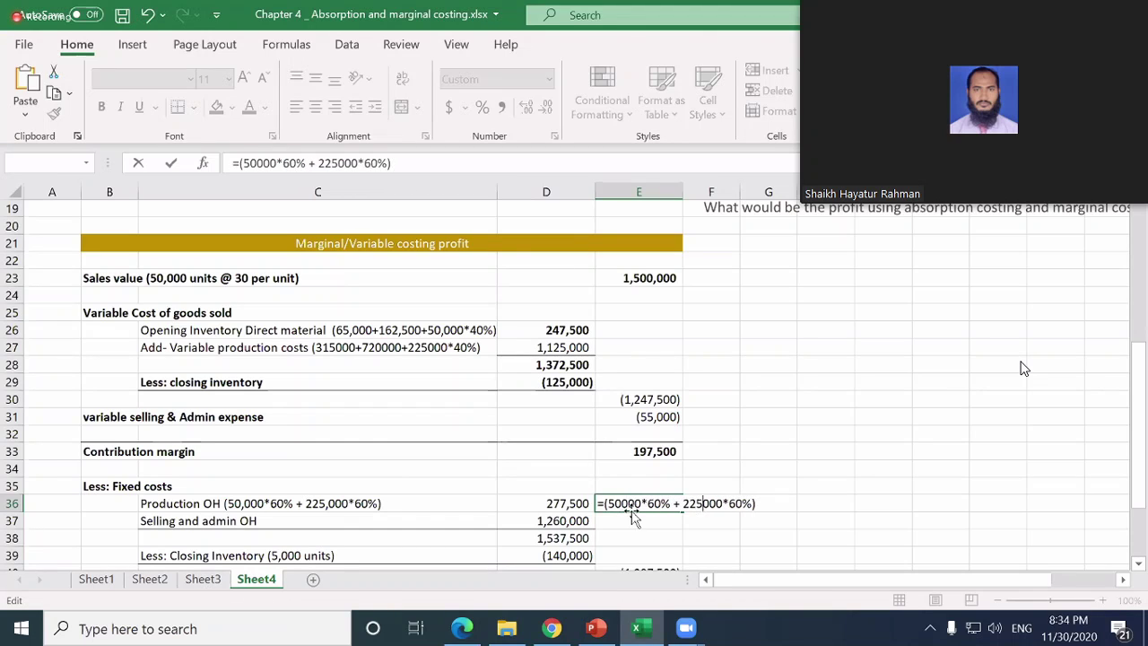
key("Return")
- Make the Production OH amount in E36 a deduction by replacing the formula's leading equals sign with a minus sign
left_click(632, 508)
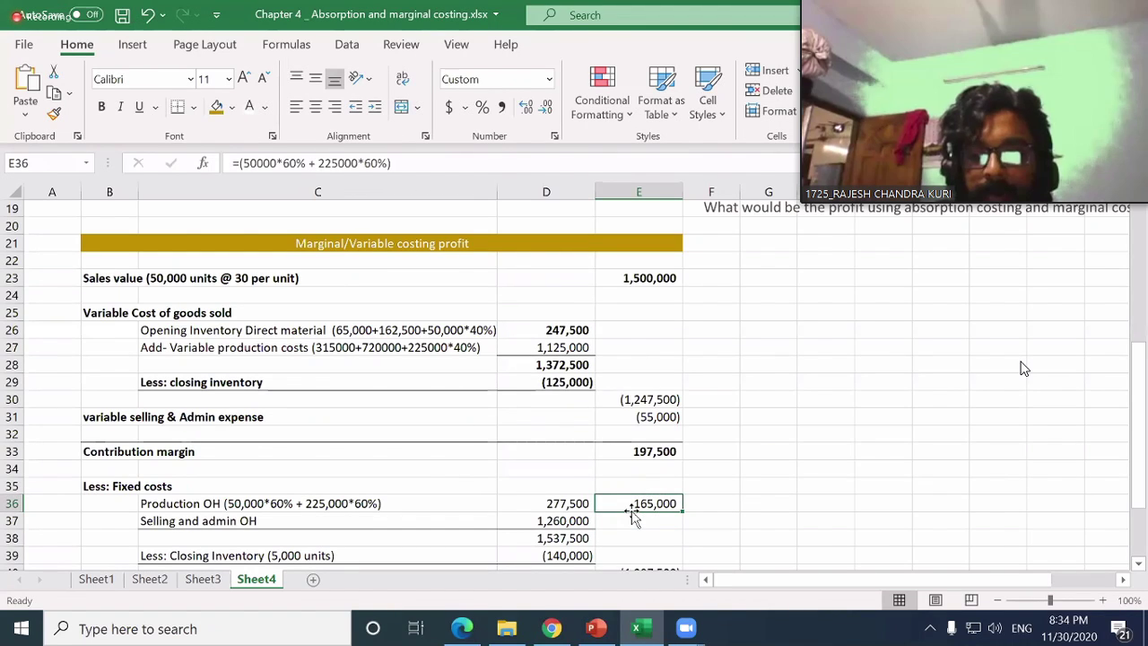
double_click(633, 509)
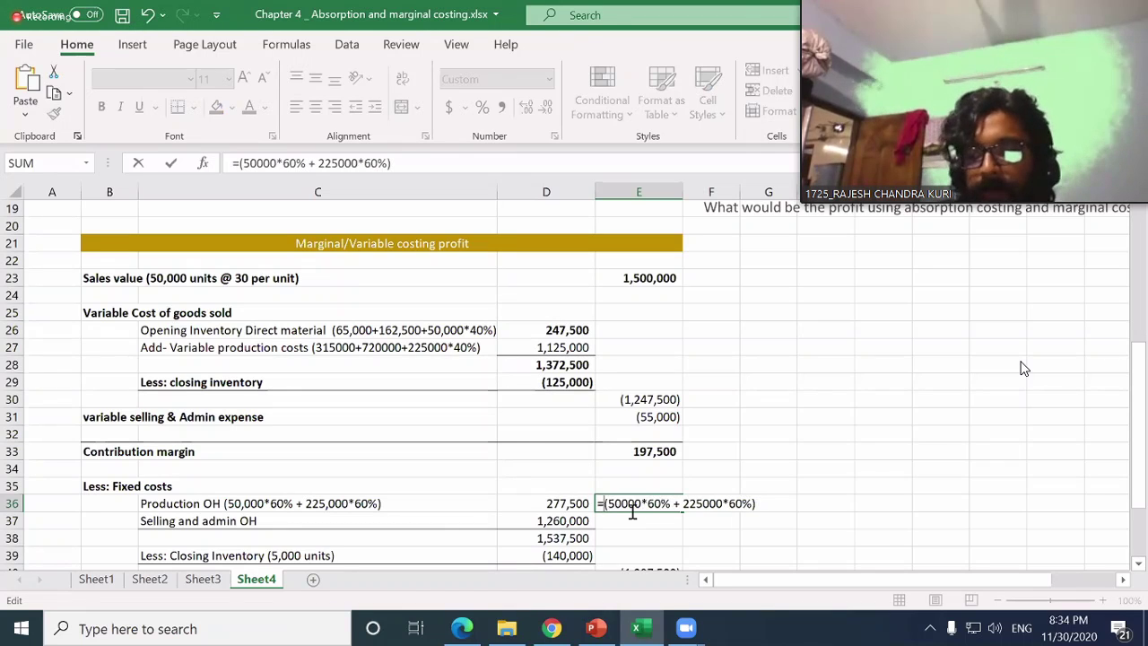
key("Home")
key("Delete")
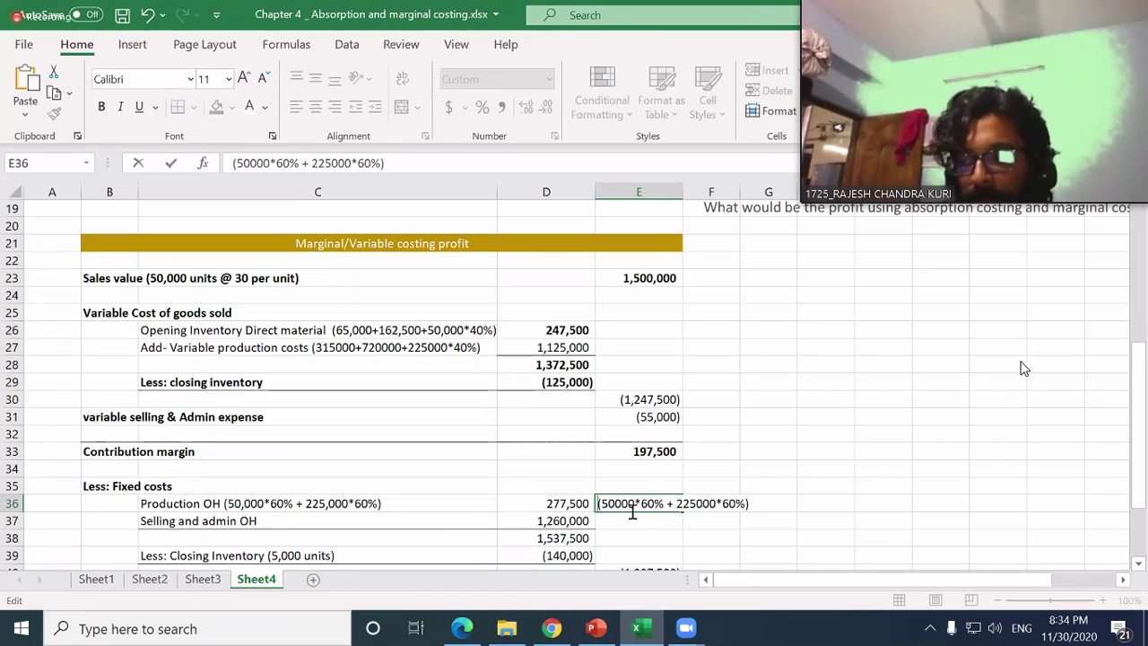
type("-")
key("Return")
- Enter -50000 in E37 as the fixed Selling and admin OH amount
key("Left")
key("Left")
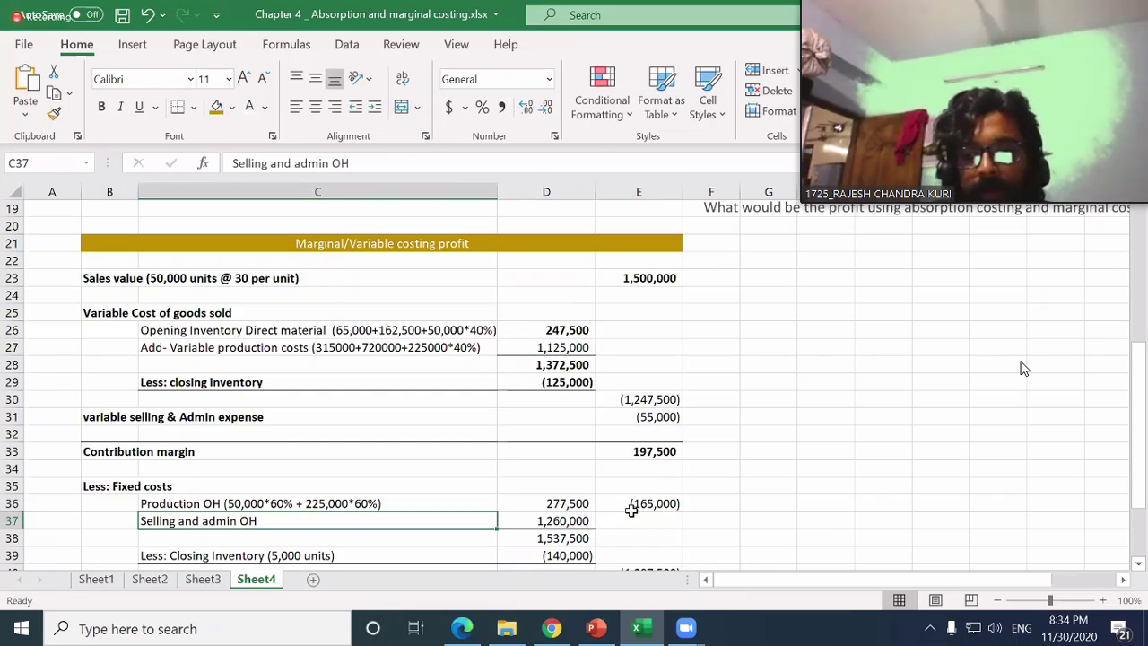
key("Right")
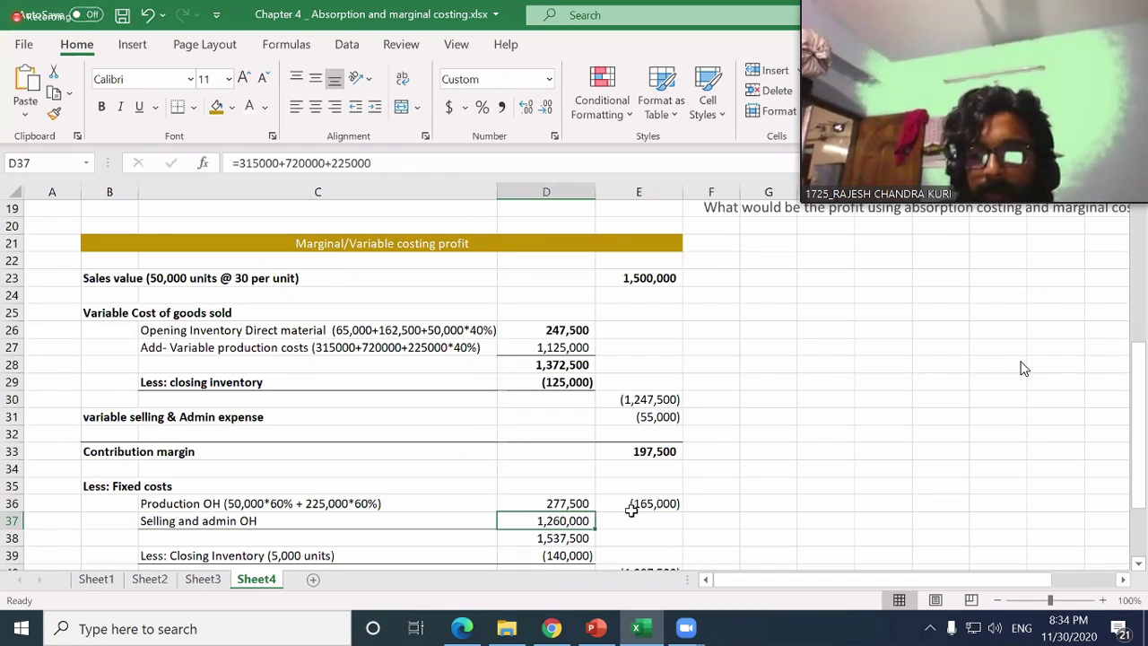
key("Right")
type("-")
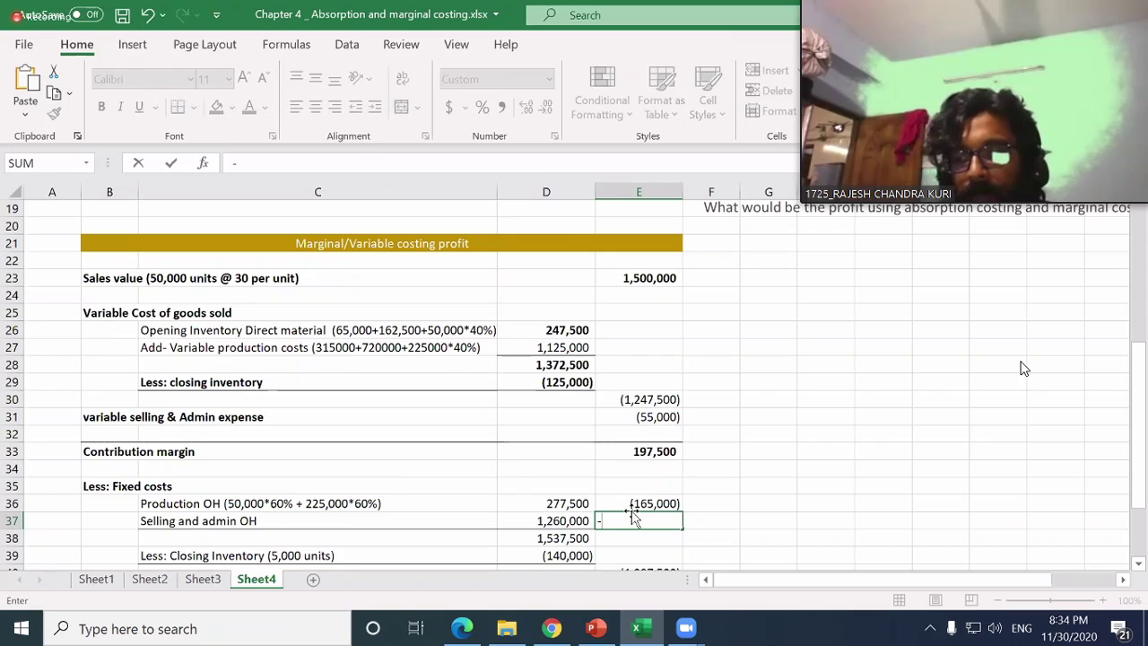
type("5")
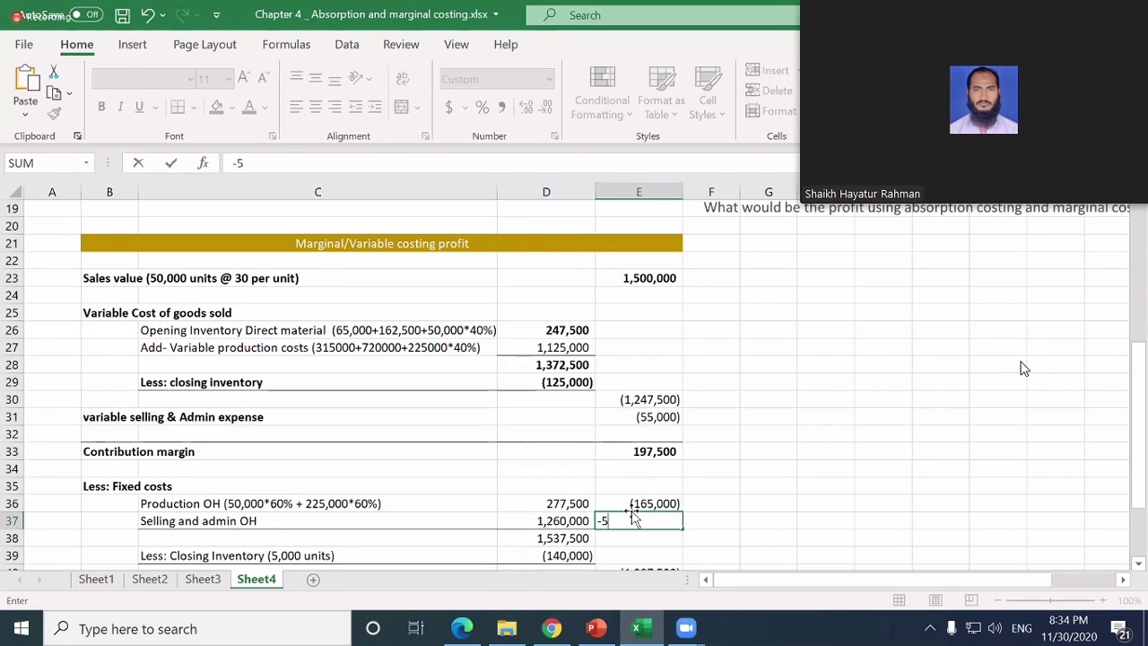
type("00000")
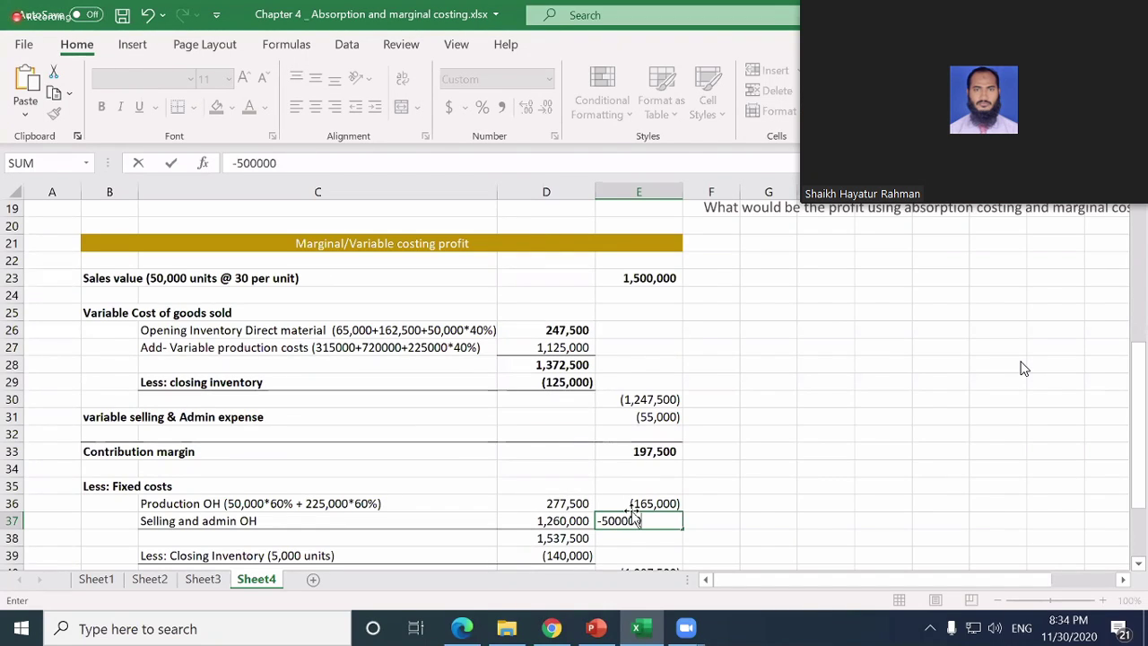
key("Return")
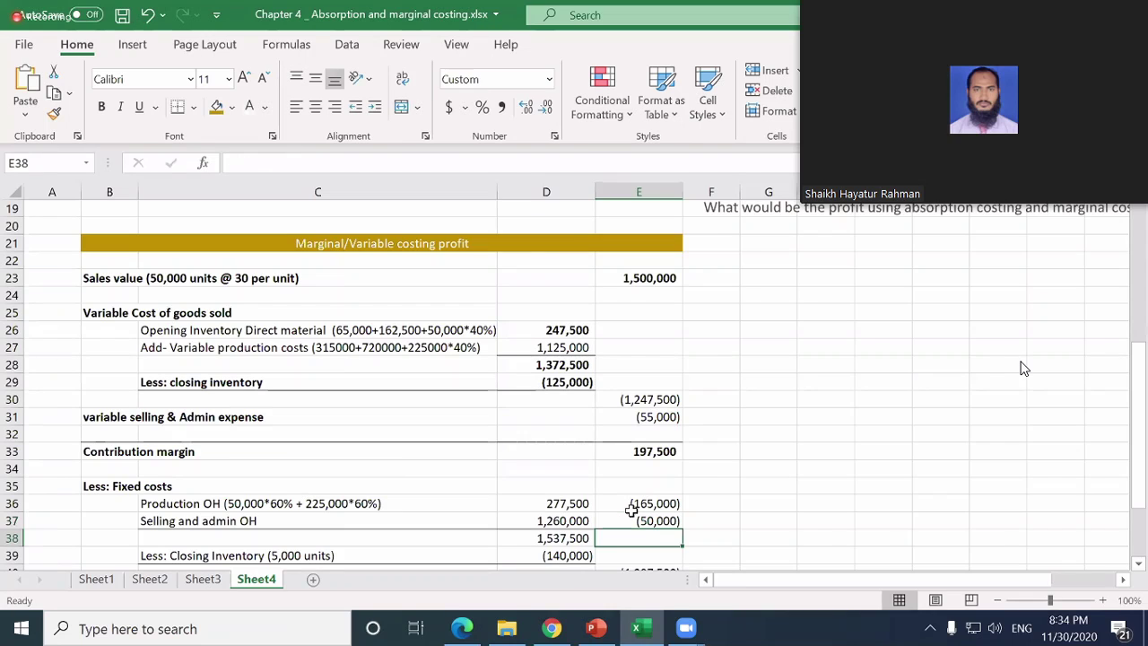
- Remove all borders from rows 38 to 41 beneath the fixed cost lines
key("Left")
key("shift+space")
key("shift+Down")
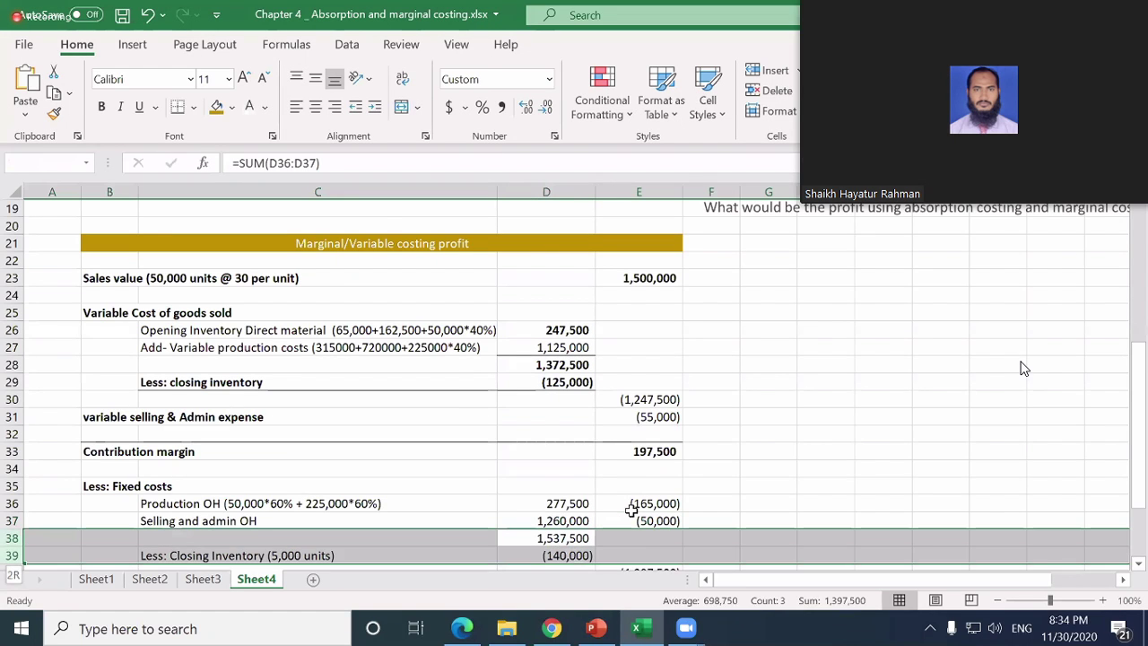
key("shift+Down")
key("shift+Down")
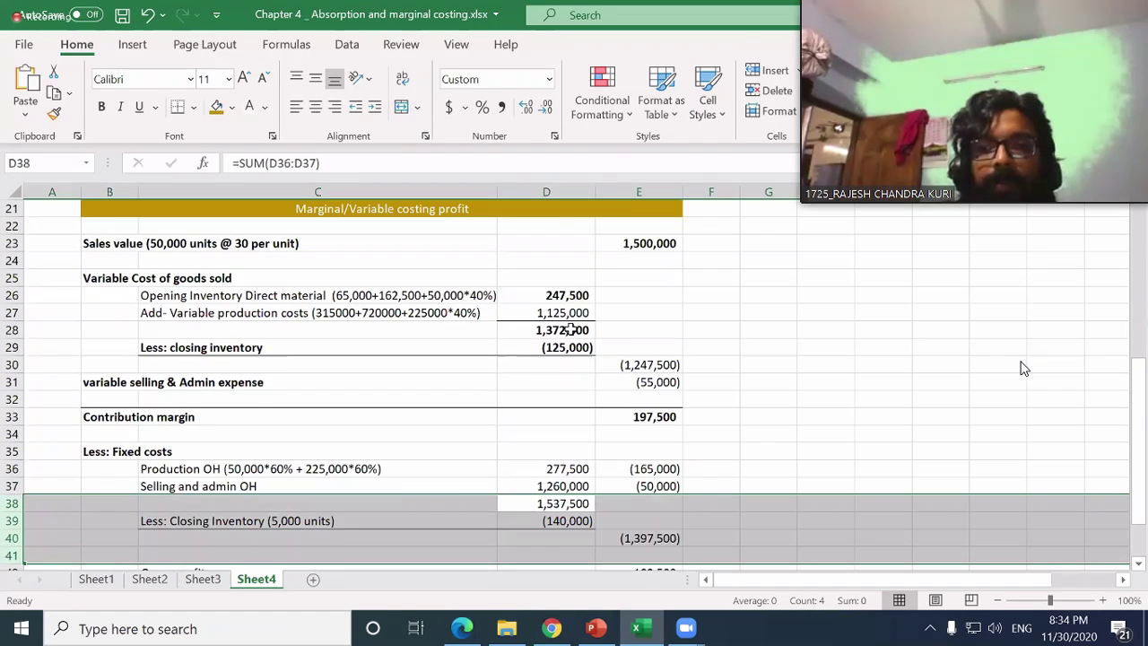
left_click(193, 107)
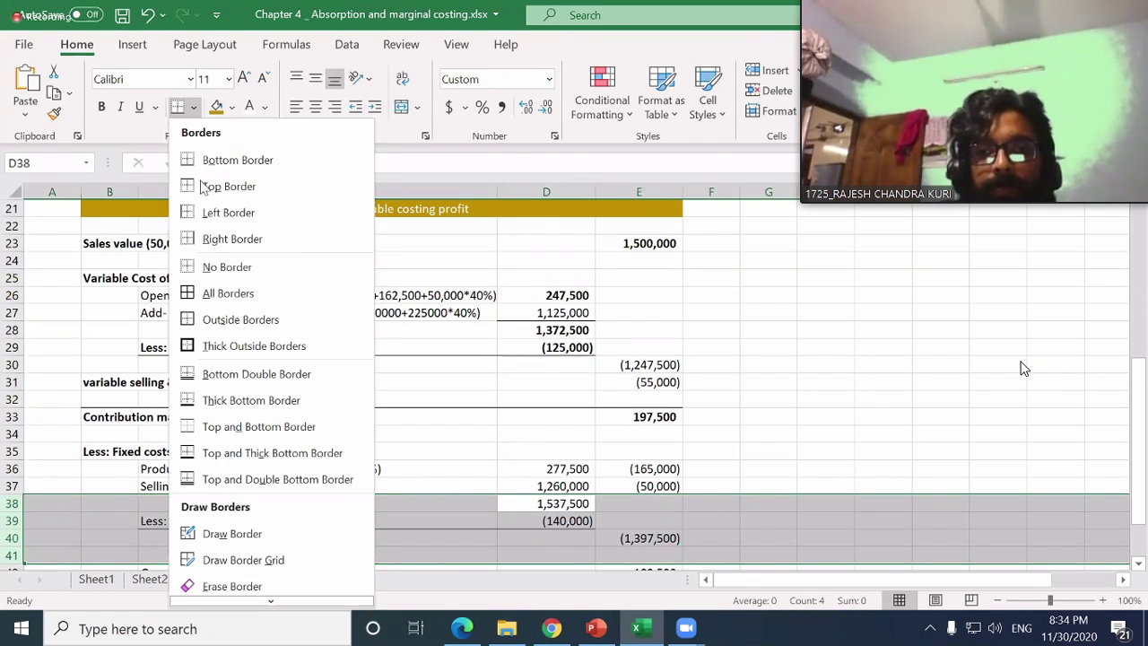
left_click(196, 267)
left_click(180, 414)
- Delete rows 40 to 43, which hold the leftover cost of goods sold total and Gross profit line
key("Down")
key("Down")
key("Down")
key("Down")
key("Down")
key("Down")
key("Down")
key("Down")
key("Down")
key("Down")
key("Down")
key("Down")
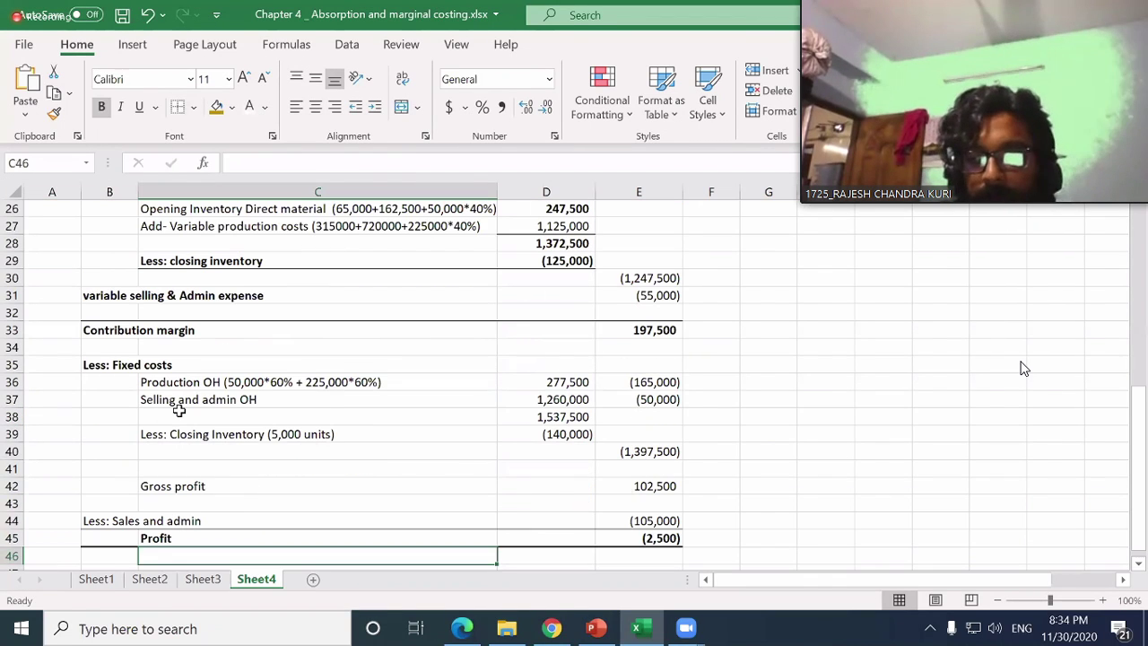
key("Up")
key("Up")
key("Up")
key("Up")
key("Up")
key("Up")
key("shift+space")
key("shift+Down")
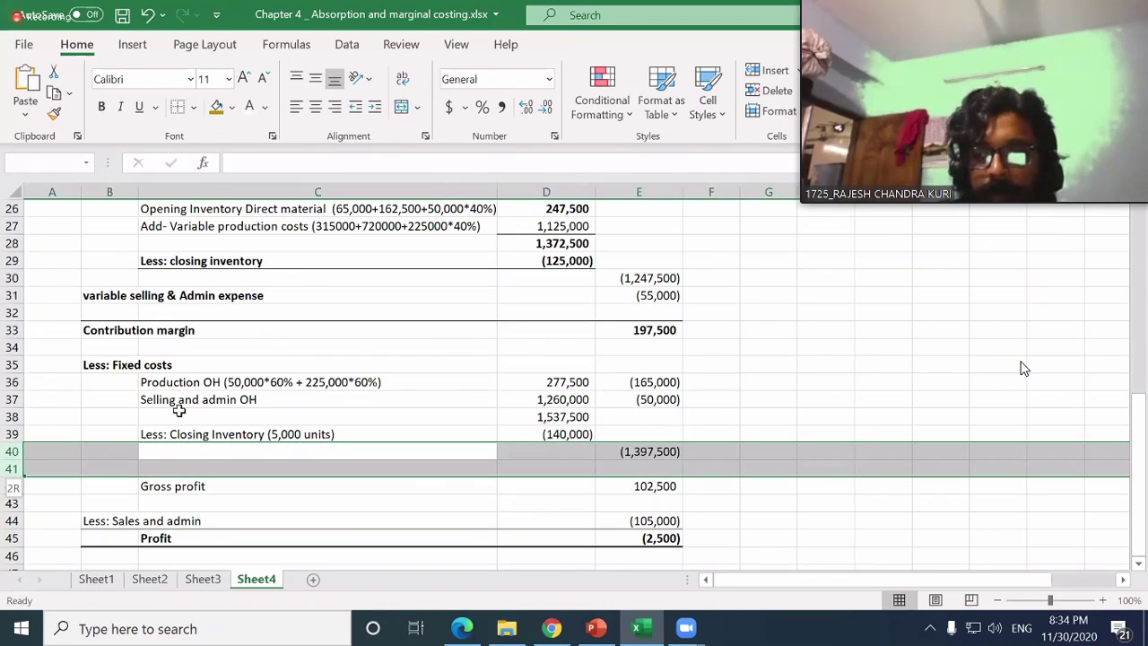
key("shift+Down")
key("shift+Down")
key("ctrl+minus")
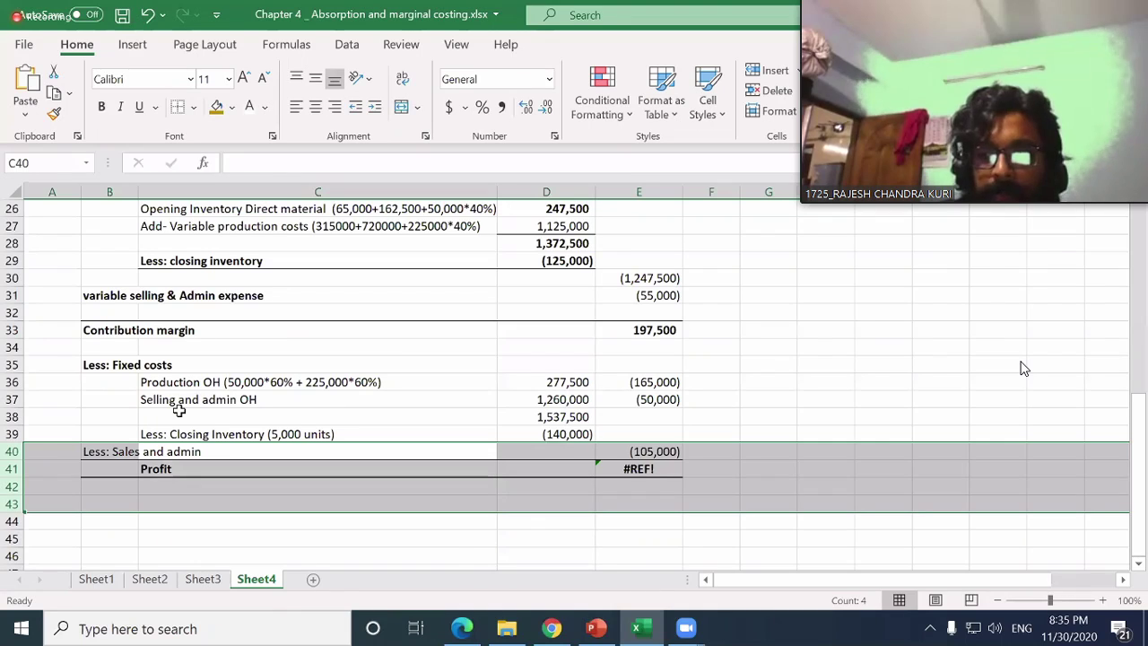
- Delete the "Less: Sales and admin" row directly above Profit in the marginal costing statement
key("shift+Up")
key("shift+Up")
key("shift+Up")
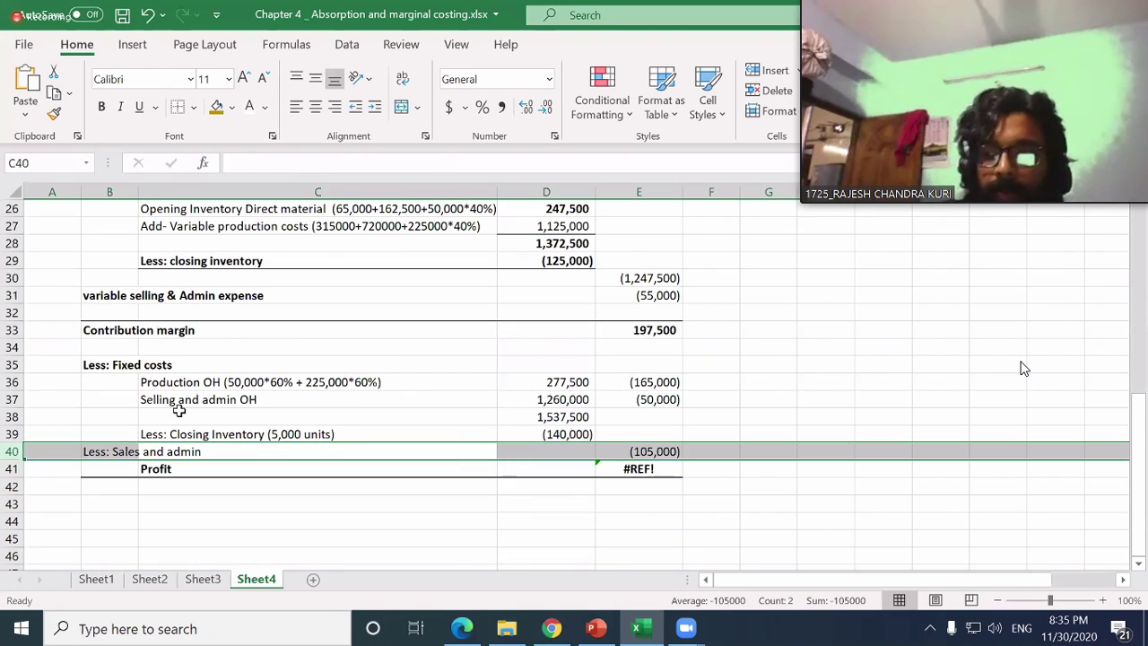
key("ctrl+minus")
key("Left")
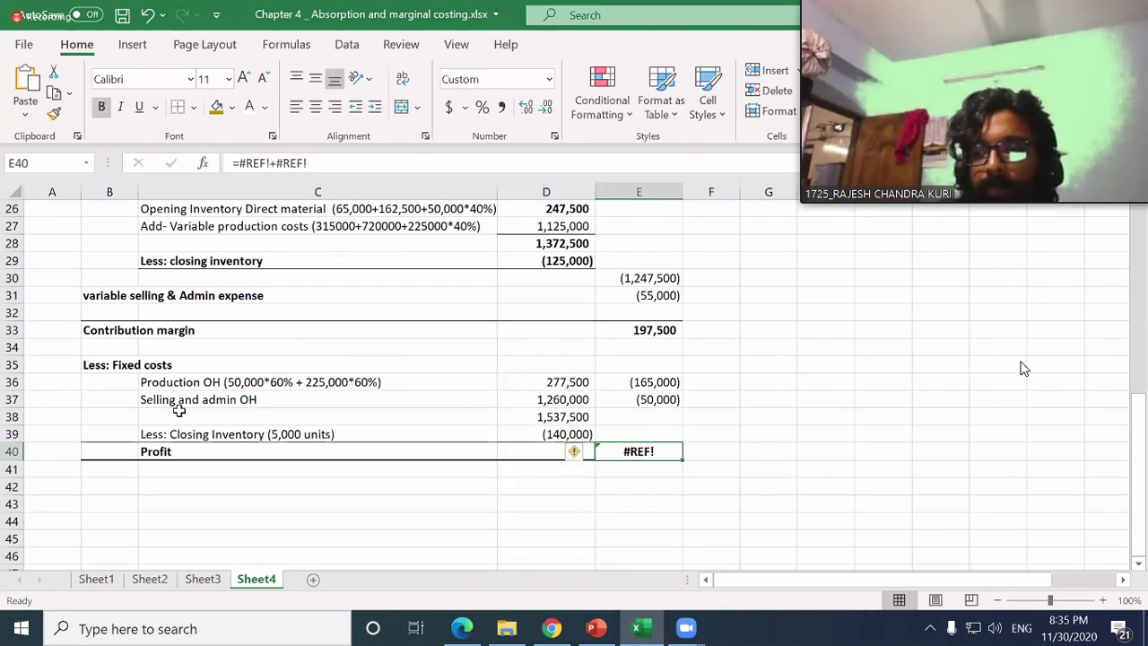
- Clear the leftover absorption costing amounts from D36:D39 in the fixed costs section
key("Up")
key("Left")
key("Up")
key("shift+Down")
key("Delete")
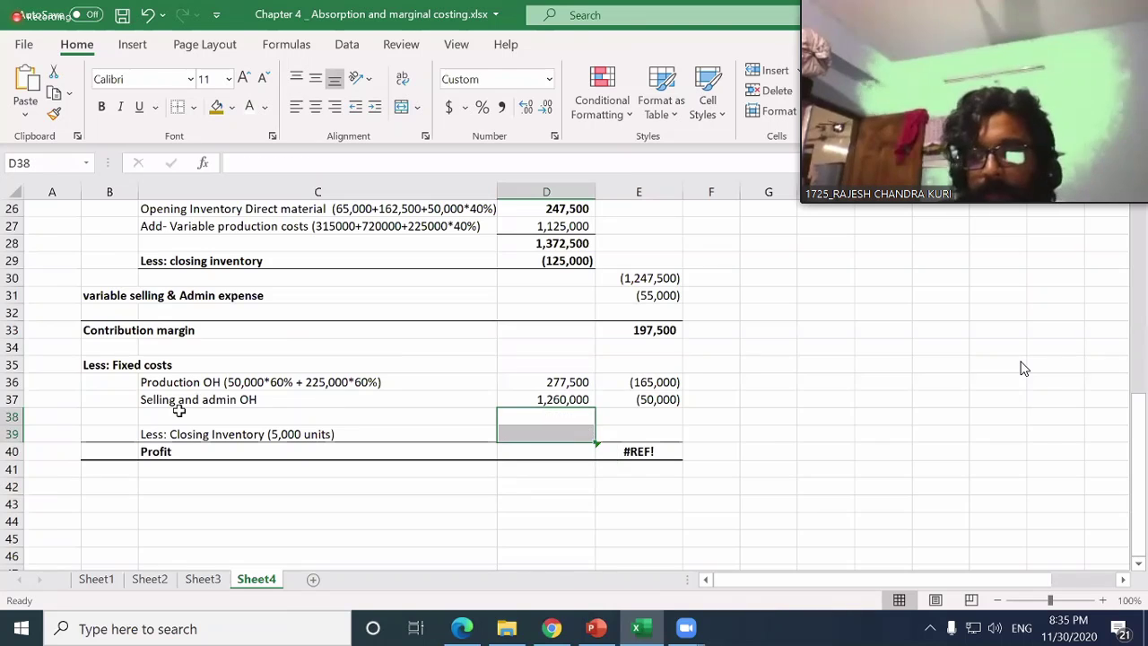
key("Up")
key("shift+Up")
key("Delete")
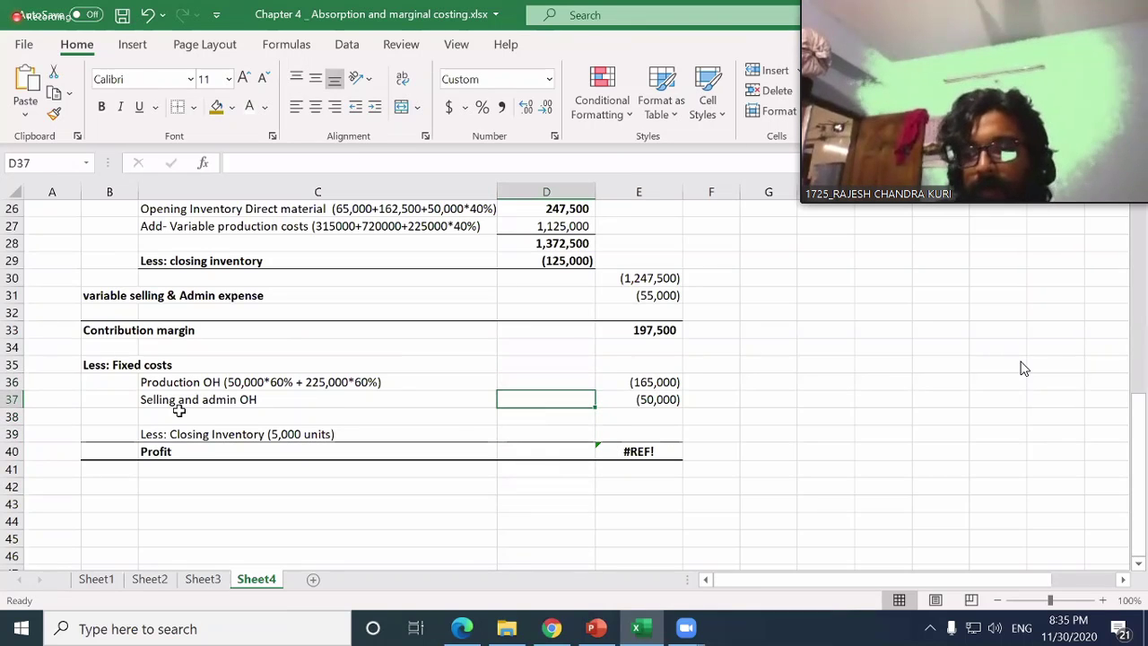
- Replace the broken Profit formula in E40 with =SUM(E33:E39)
key("Right")
key("Right")
key("Down")
key("Down")
key("Down")
key("Left")
key("F2")
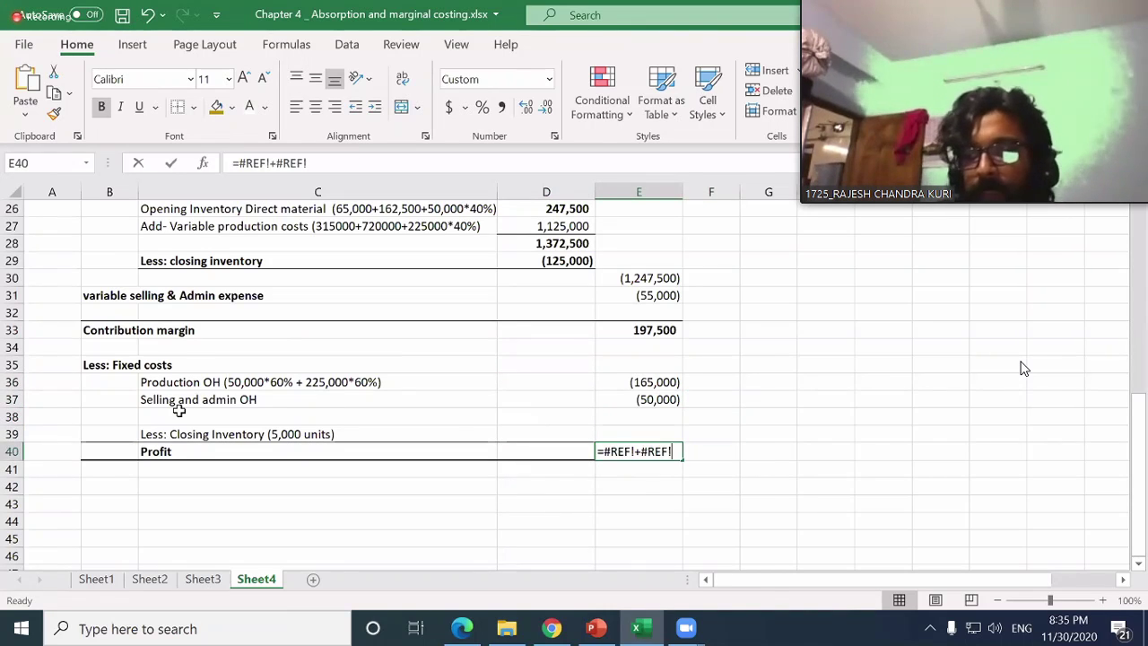
key("Escape")
type("=Sum(")
key("Up")
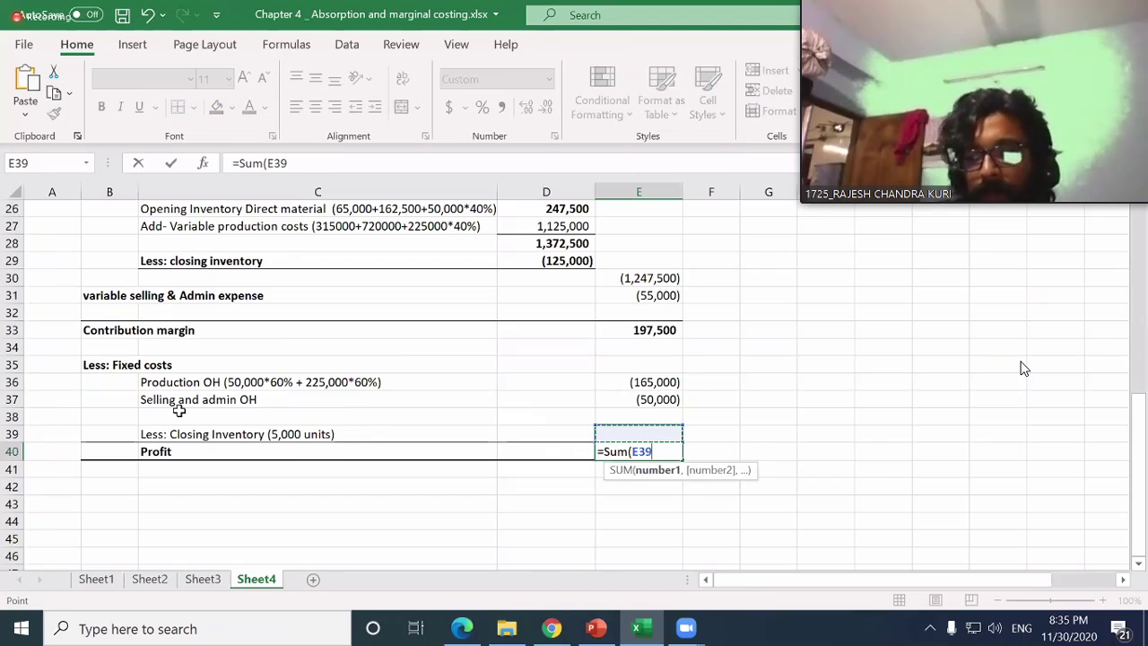
key("shift+Up")
key("shift+Up")
key("shift+Up")
key("shift+Up")
key("shift+Up")
key("shift+Up")
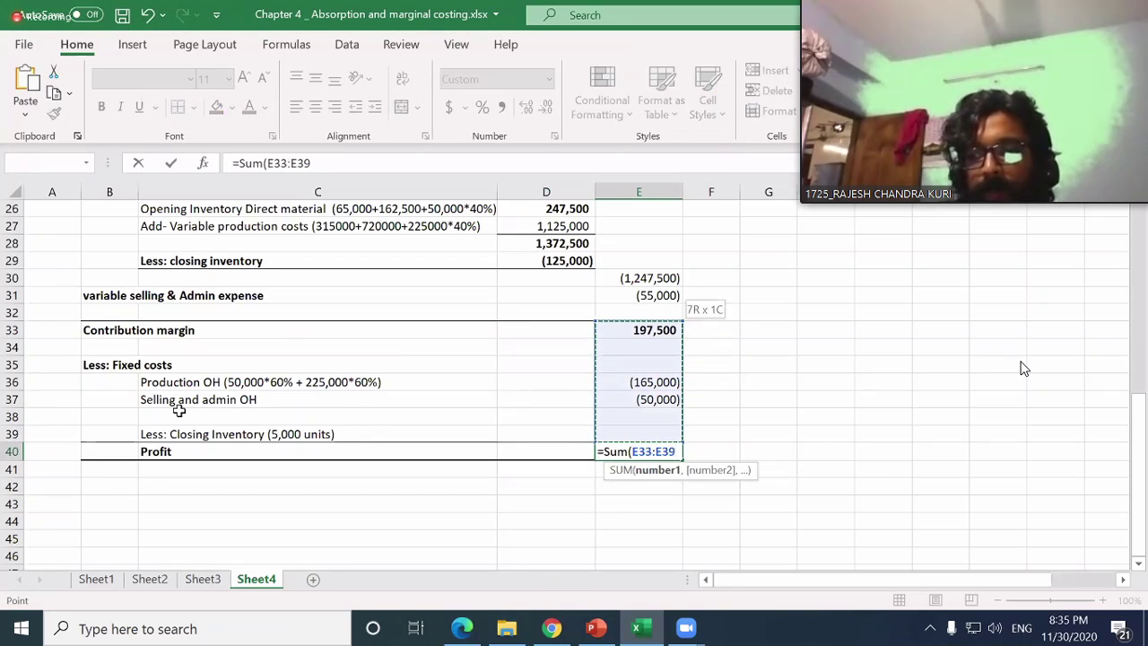
key("Return")
- Inspect the formulas behind the Profit, fixed cost and Contribution margin amounts in column E of the marginal costing statement
key("Up")
key("F2")
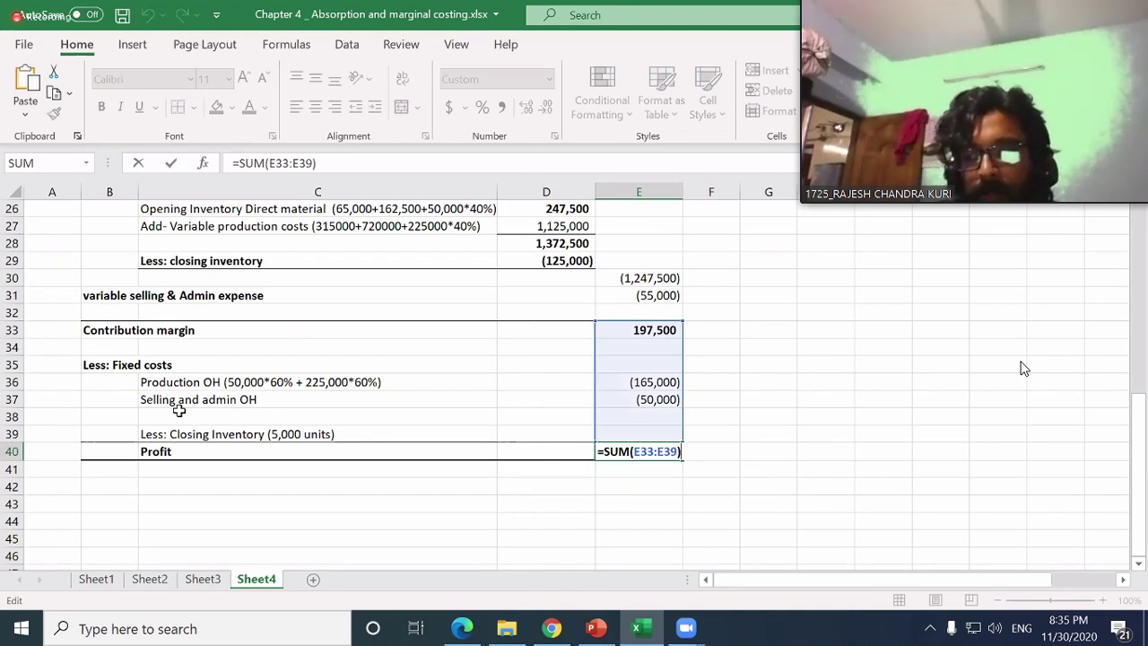
key("Escape")
key("Up")
key("Up")
key("Up")
key("F2")
key("Escape")
key("Up")
key("F2")
key("Escape")
key("Up")
key("Up")
key("Up")
key("F2")
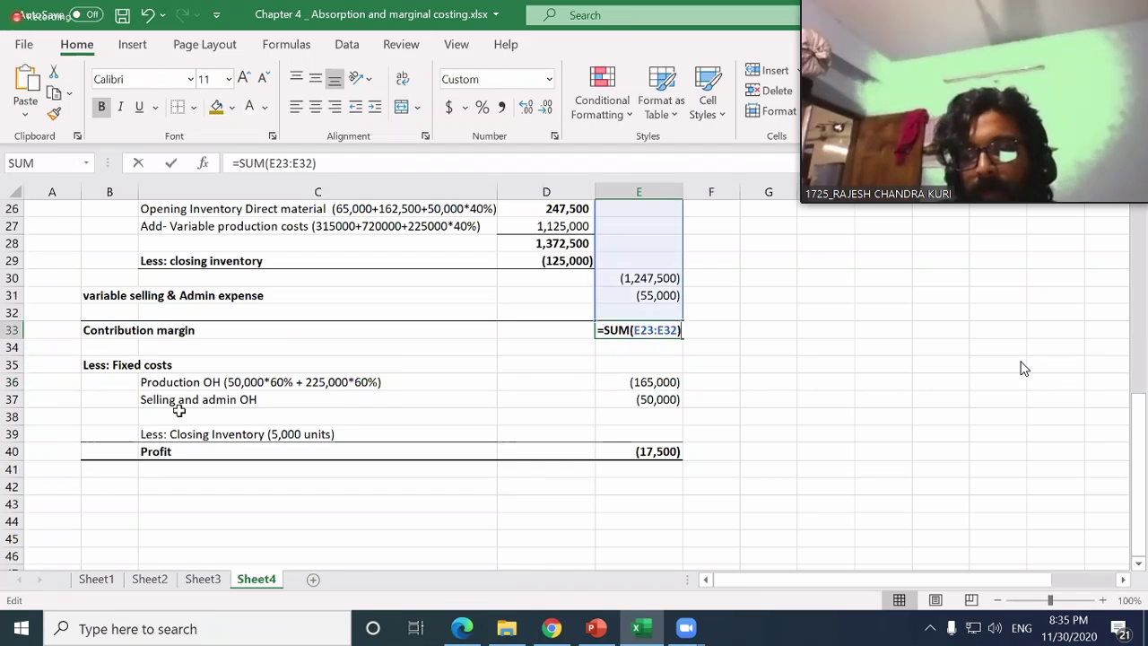
key("Escape")
- Examine the absorption costing statement above and the formula behind its Profit in E17
key("Up")
key("Up")
key("Up")
key("Up")
key("Up")
key("Up")
key("Up")
key("Up")
key("Up")
key("Up")
key("Up")
key("Up")
key("Up")
key("Up")
key("Up")
key("Up")
key("Up")
key("Up")
key("Up")
key("Up")
key("Up")
key("Up")
key("Up")
key("Up")
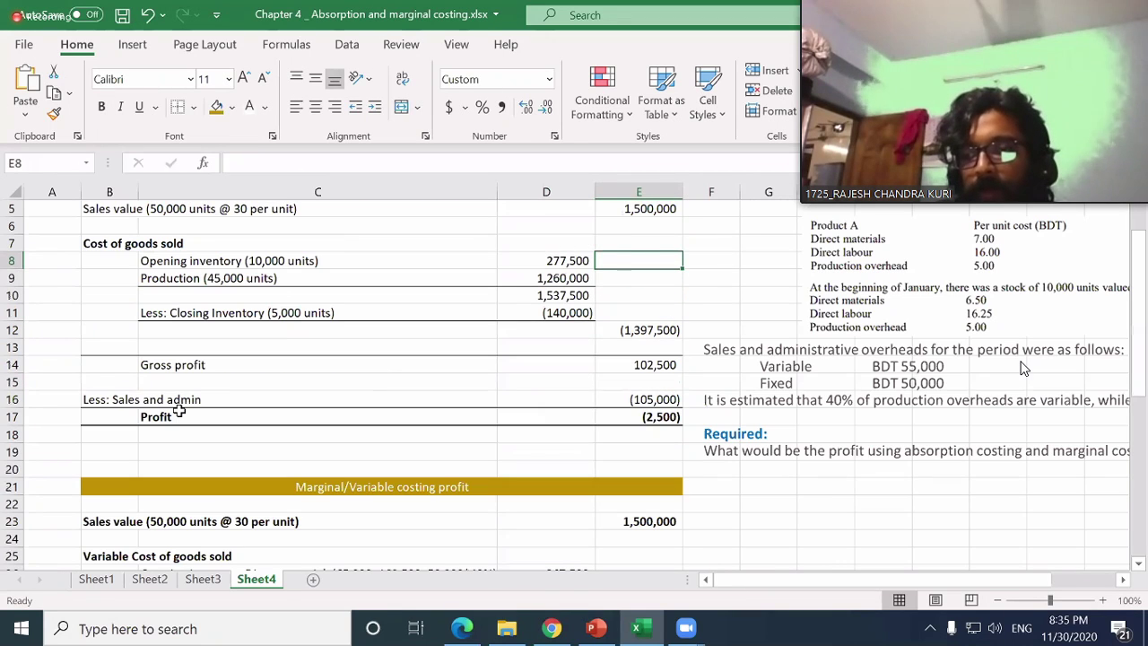
key("Down")
key("Down")
key("Down")
key("Down")
key("Down")
key("Down")
key("Down")
key("Down")
key("Down")
key("F2")
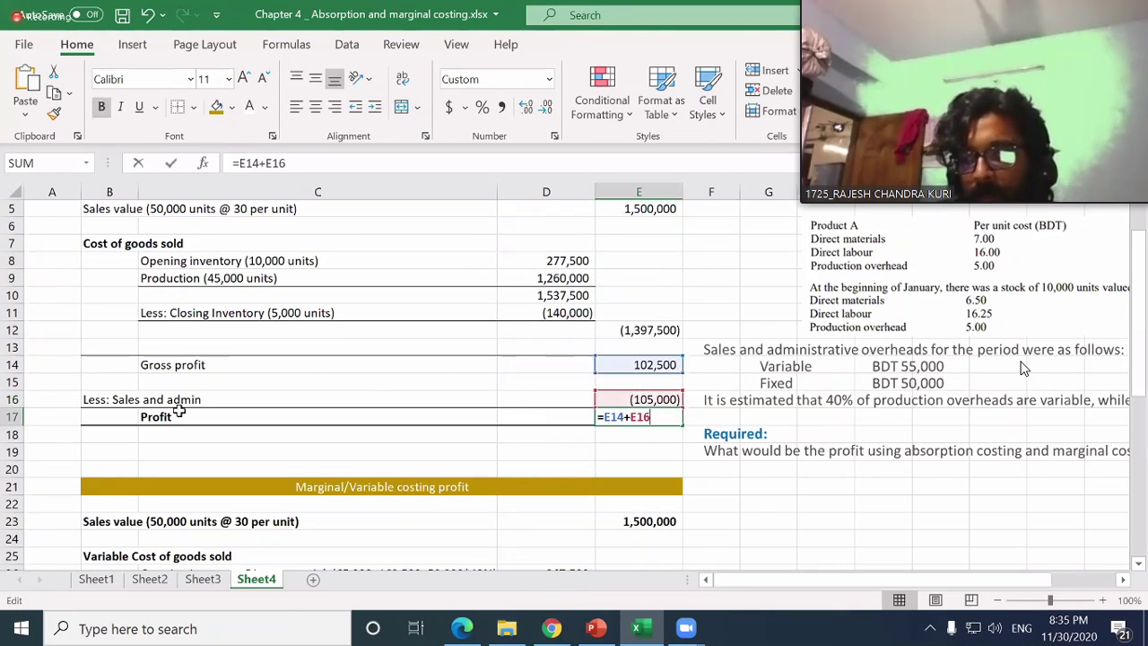
key("Escape")
- Enter the heading "Reconciliation between absorption costing and Variable costing:" in B43, below the marginal costing statement
key("Down")
key("Down")
key("Down")
key("Down")
key("Down")
key("Down")
key("Down")
key("Down")
key("Down")
key("Down")
key("Down")
key("Down")
key("Down")
key("Down")
key("Down")
key("Down")
key("Down")
key("Down")
key("Down")
key("Down")
key("Down")
key("Down")
key("Down")
key("Down")
key("Down")
key("Down")
key("Down")
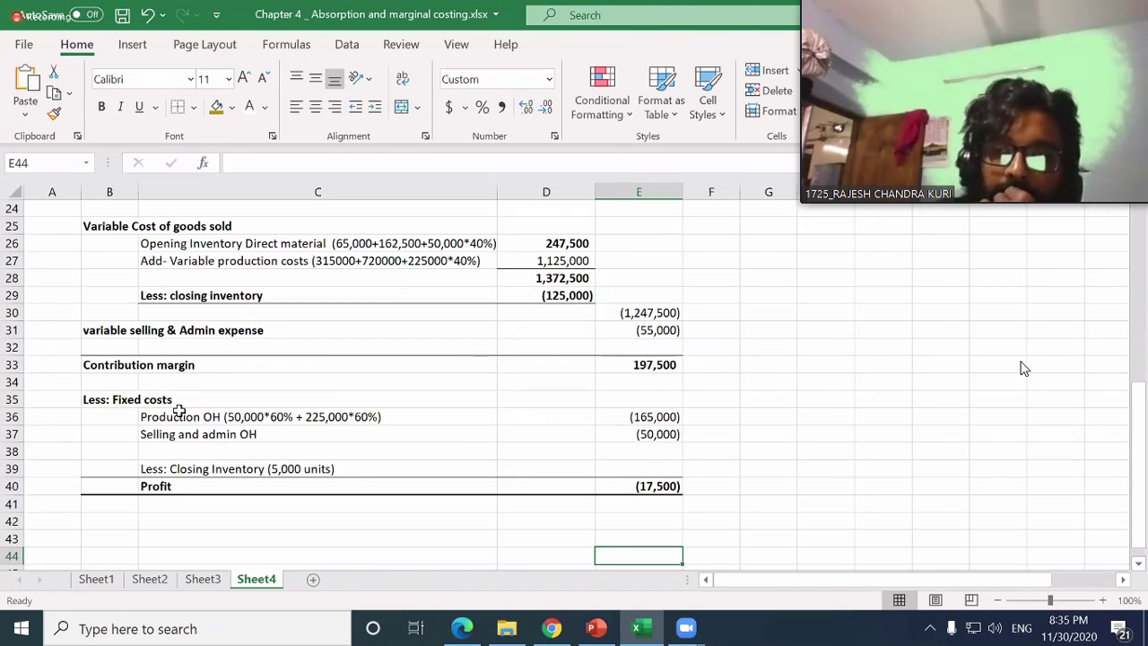
key("Up")
key("Left")
key("Left")
key("Left")
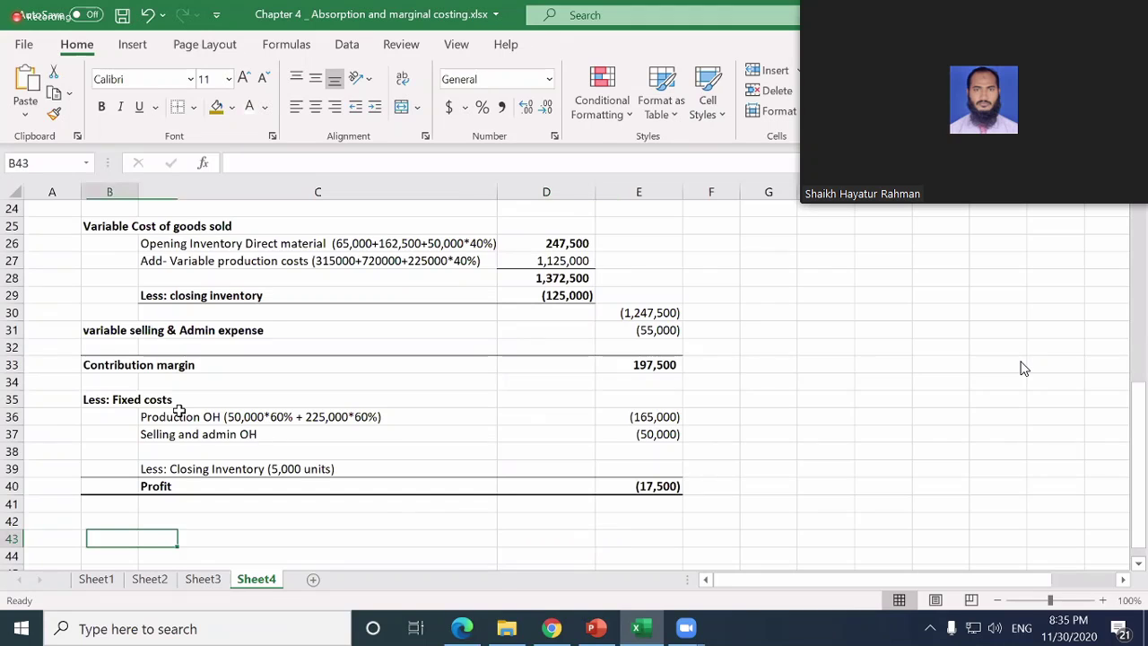
type("Reconci")
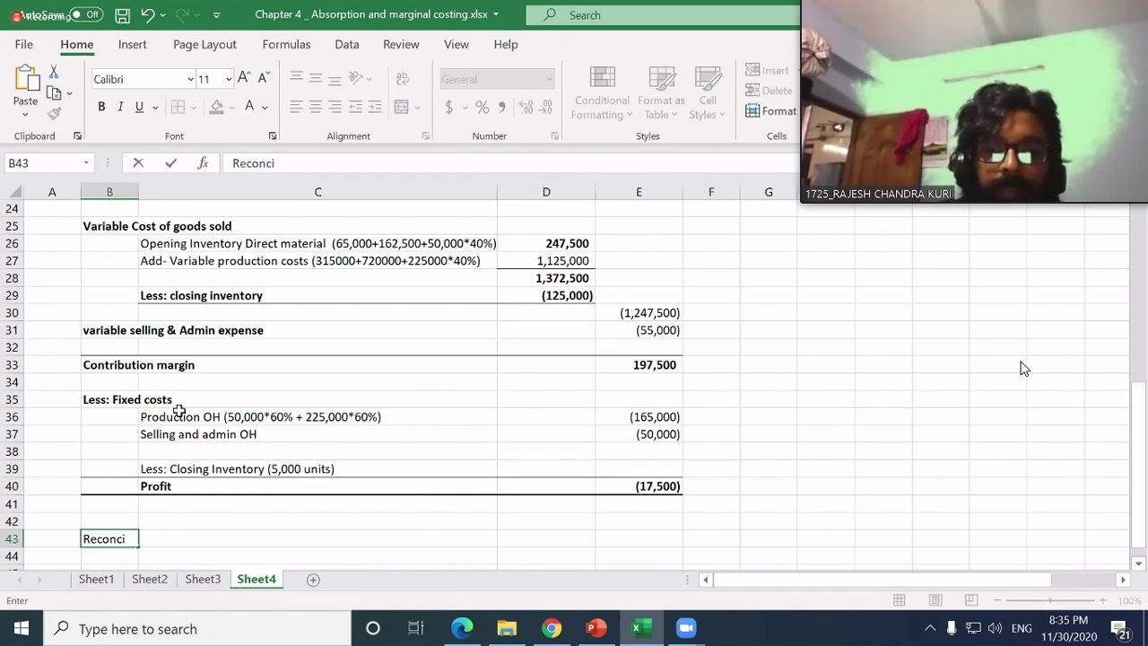
type("liation be")
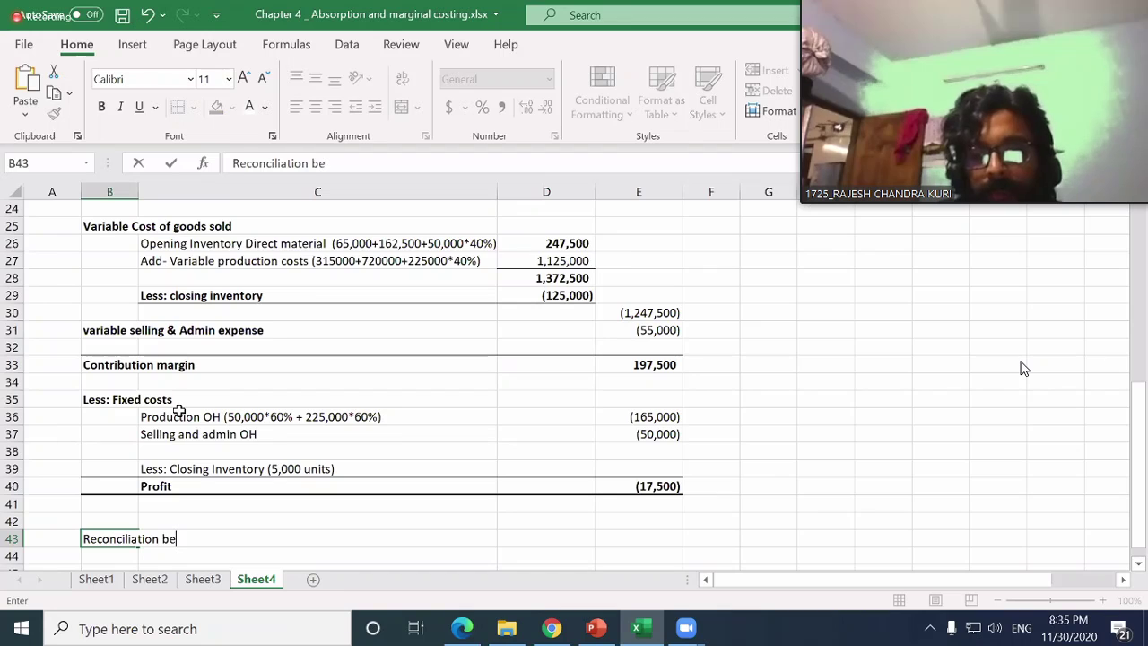
type("tween ab")
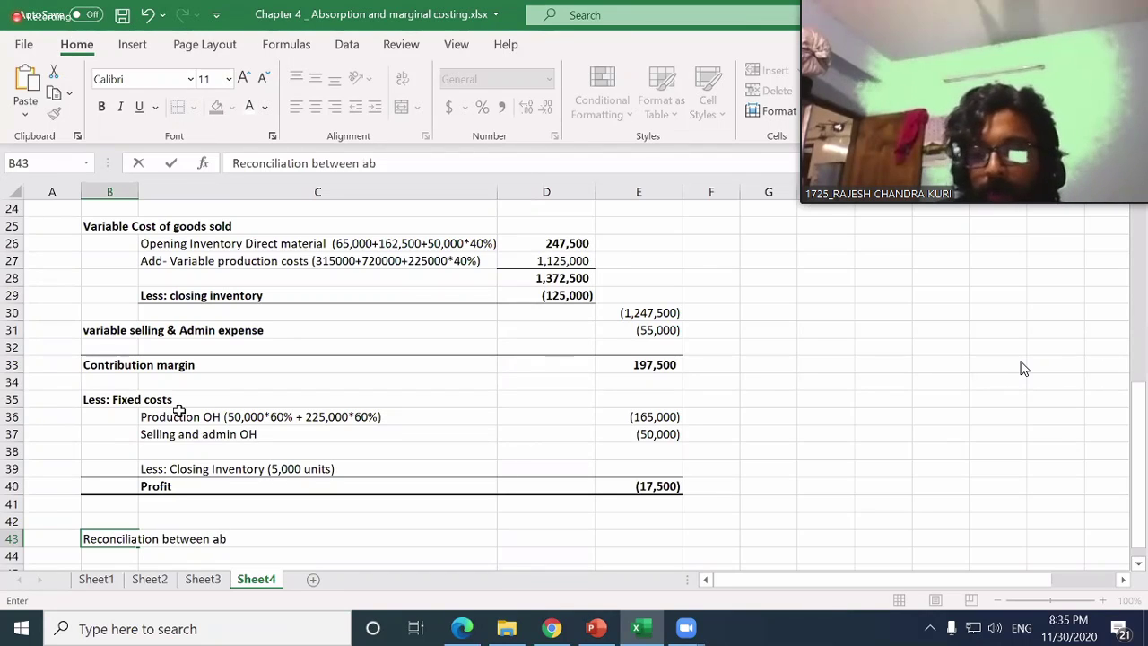
type("o")
type("orptio")
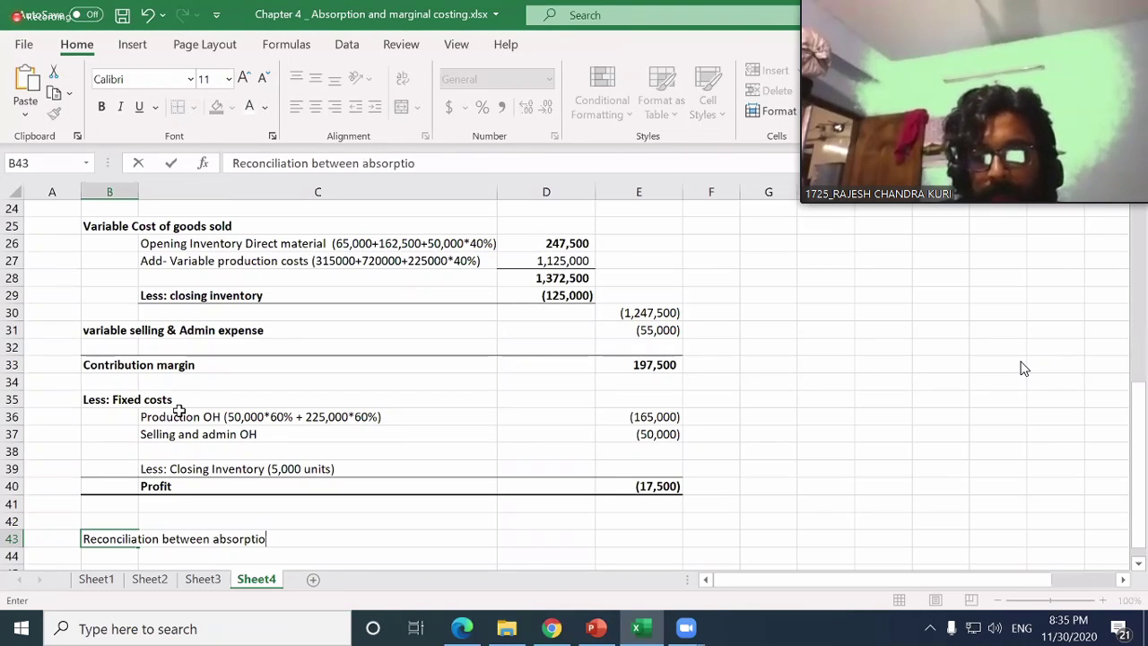
type("ncos")
key("BackSpace")
key("BackSpace")
key("BackSpace")
type("cost")
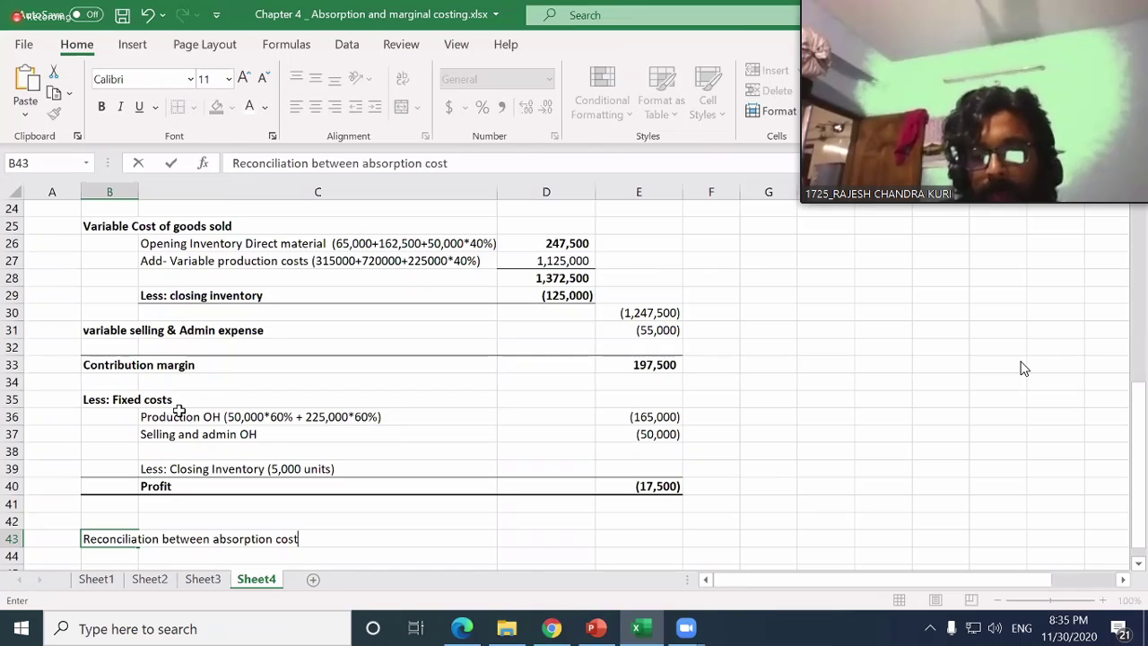
type("ing and Va")
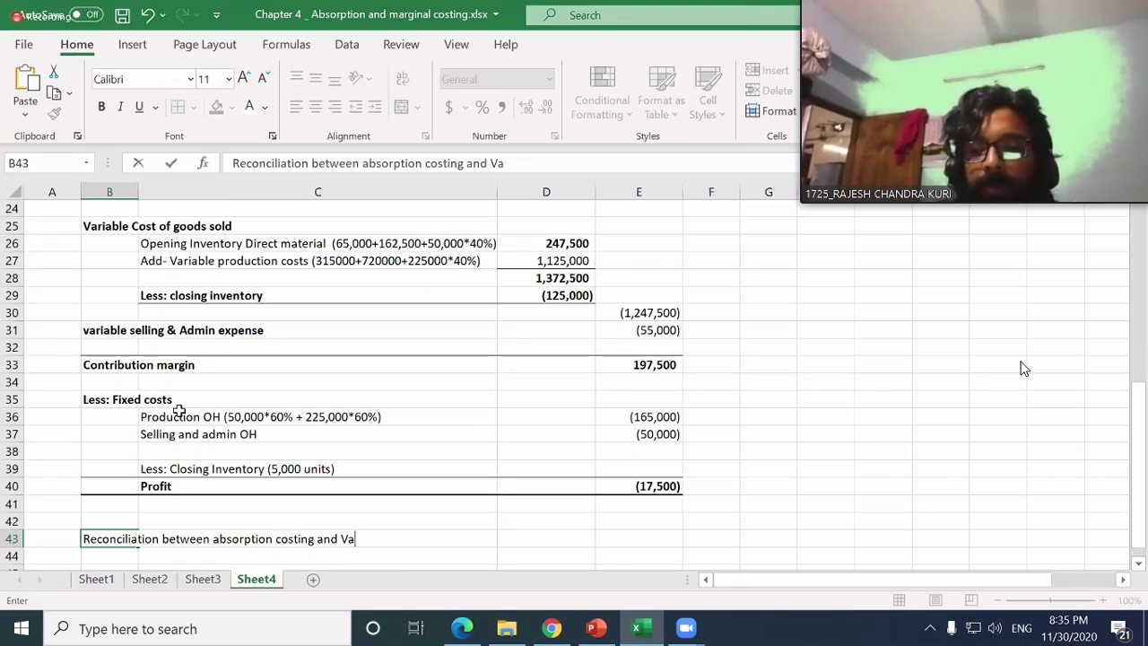
type("riable costing")
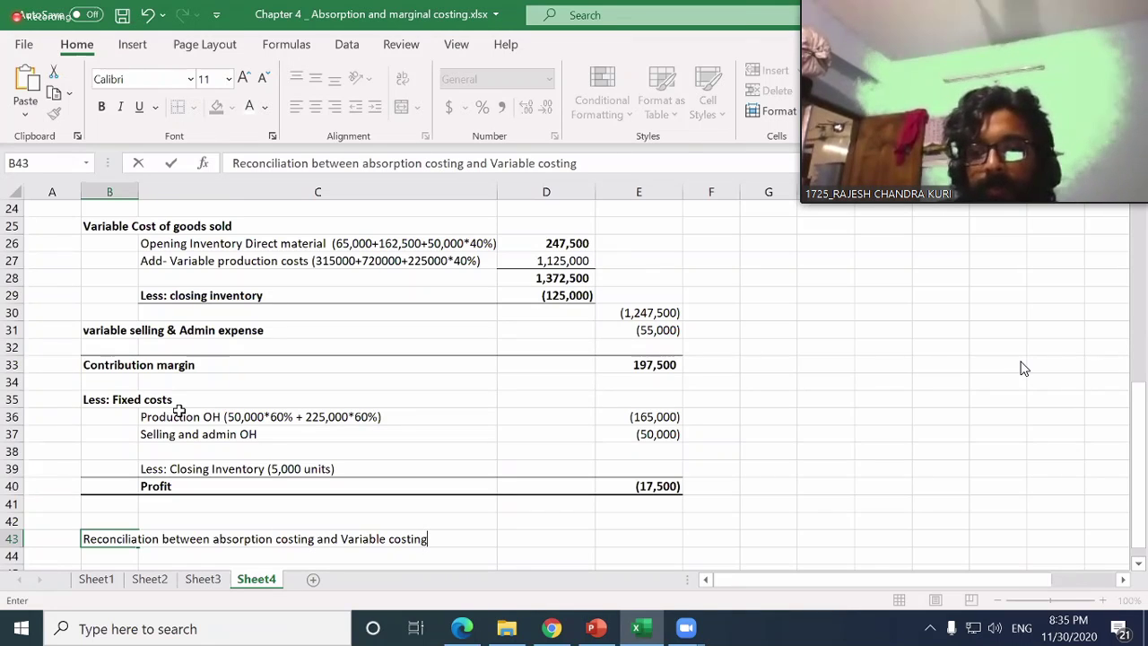
type(":")
key("Return")
- Make the reconciliation heading in row 43 bold
key("Up")
key("shift+Right")
key("shift+Right")
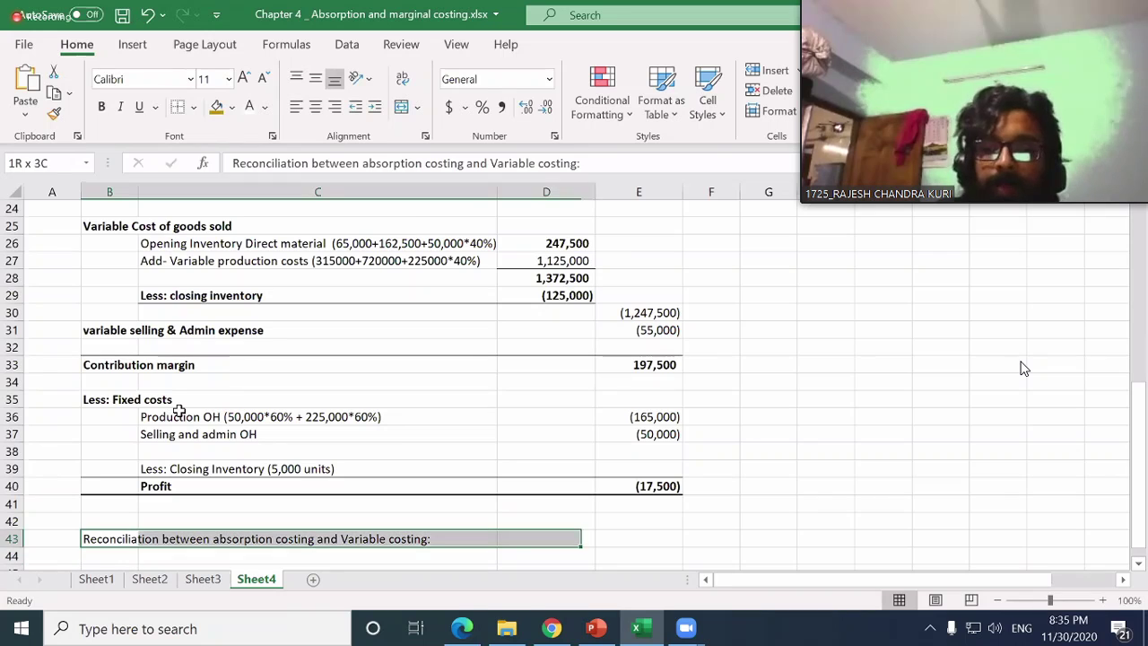
key("shift+Right")
key("ctrl+b")
key("Down")
key("Down")
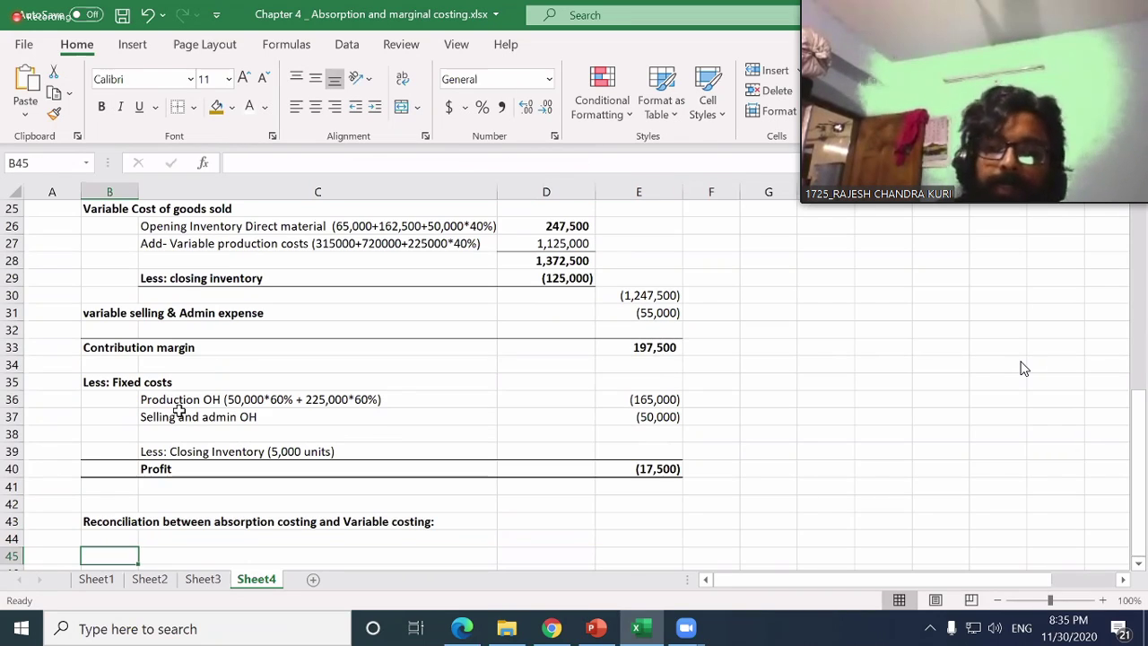
key("Up")
key("Up")
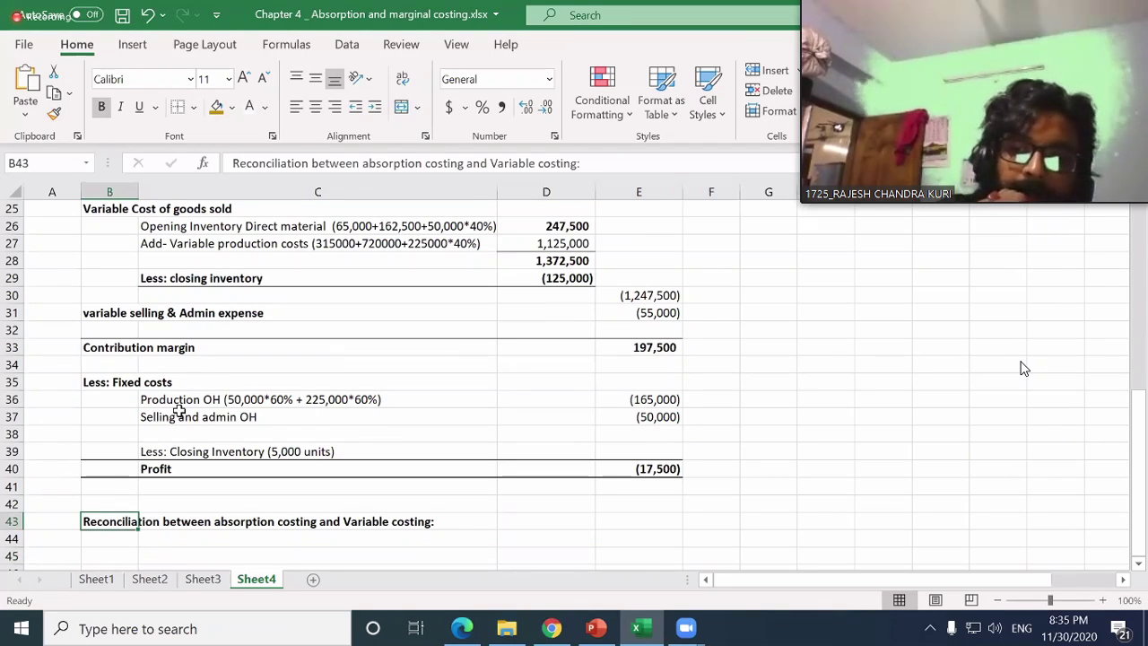
- Add a "Closing inventory" line in C44 under the reconciliation heading, with "5000 Units" in D44
key("Up")
key("Up")
key("Up")
key("Down")
key("Down")
key("Down")
key("Down")
key("Right")
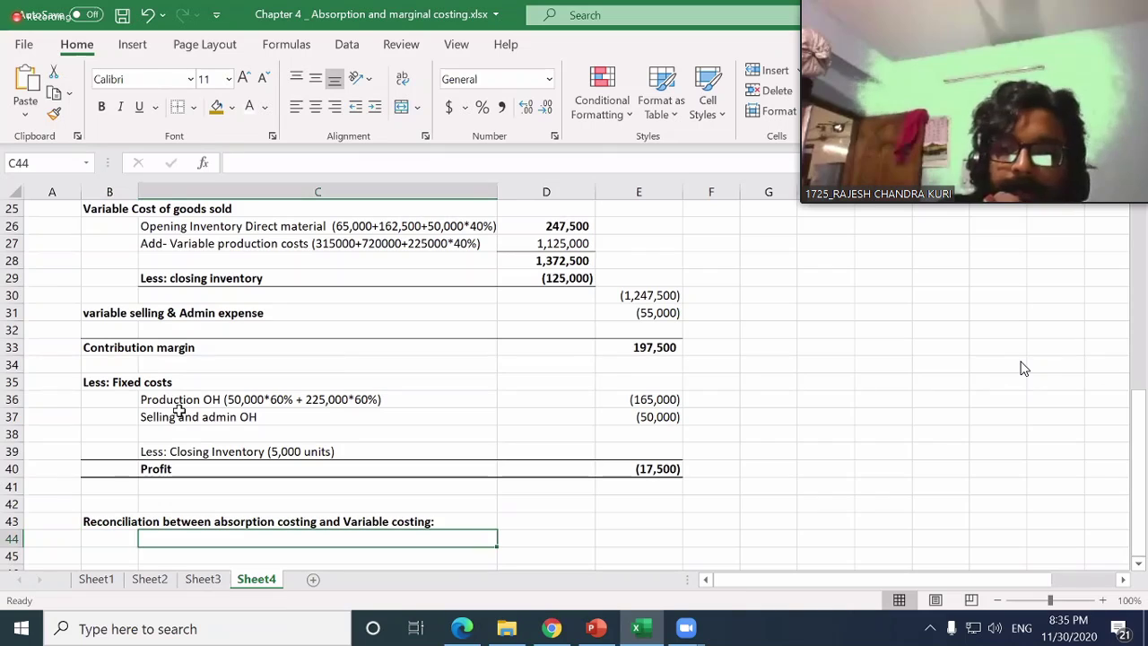
key("Down")
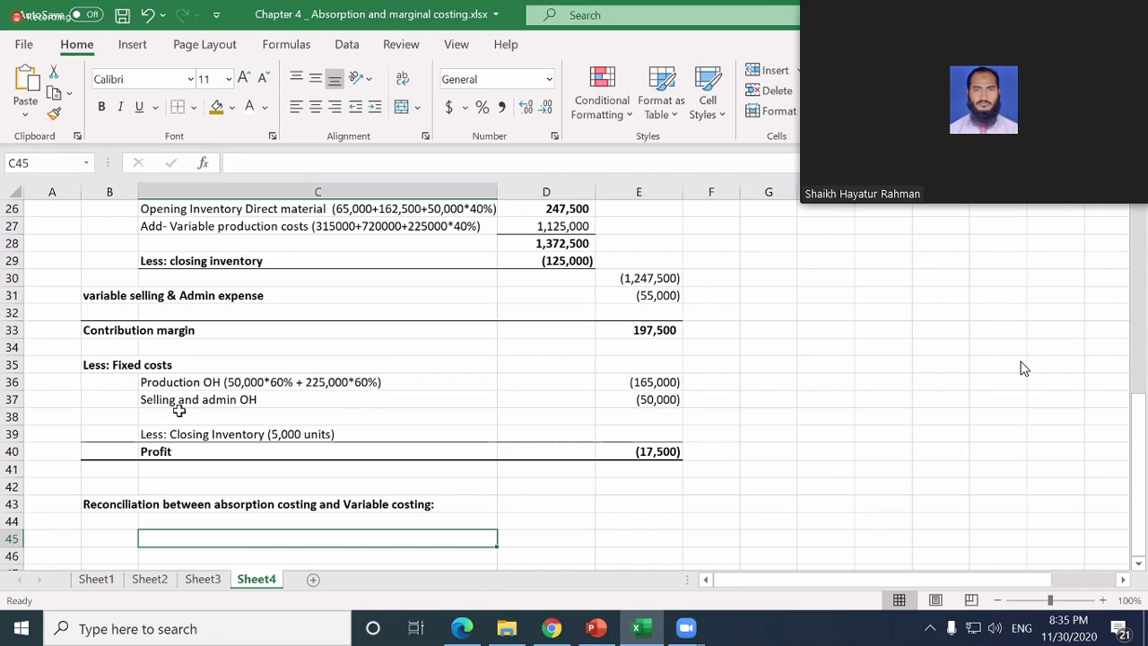
key("Up")
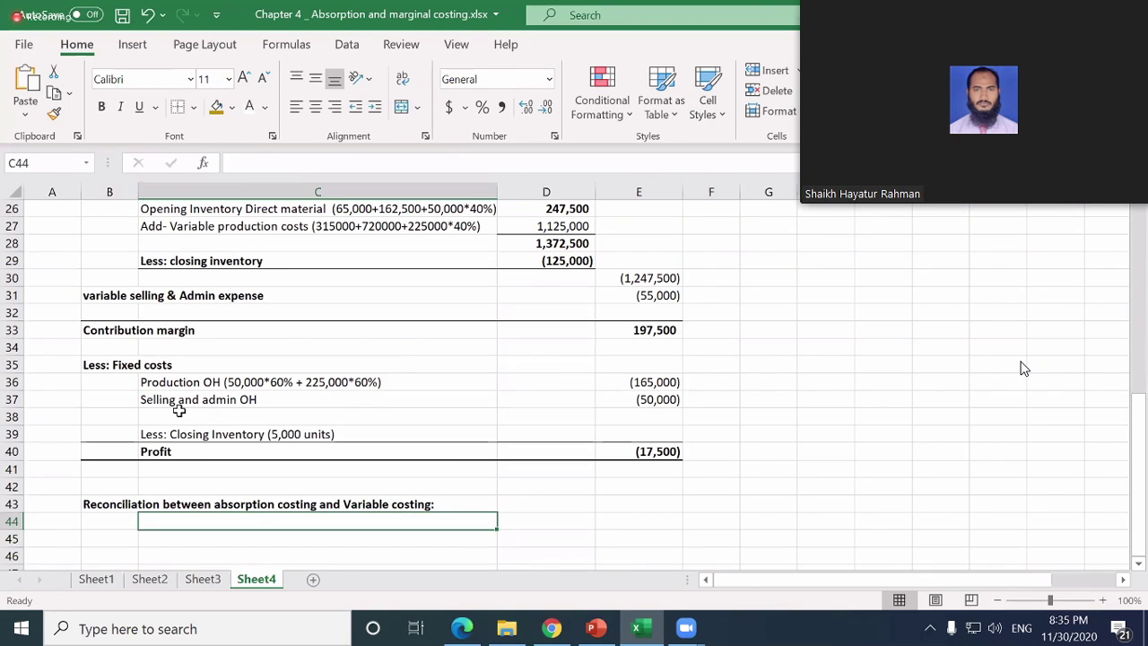
type("Closing")
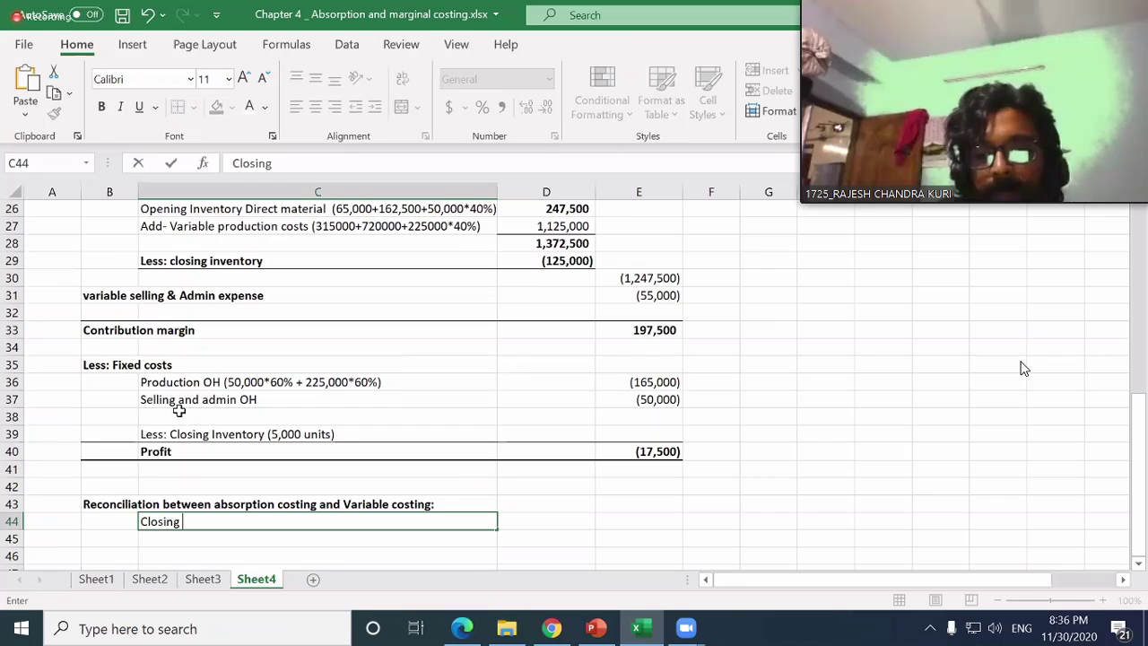
type(" inventory")
key("Tab")
key("Tab")
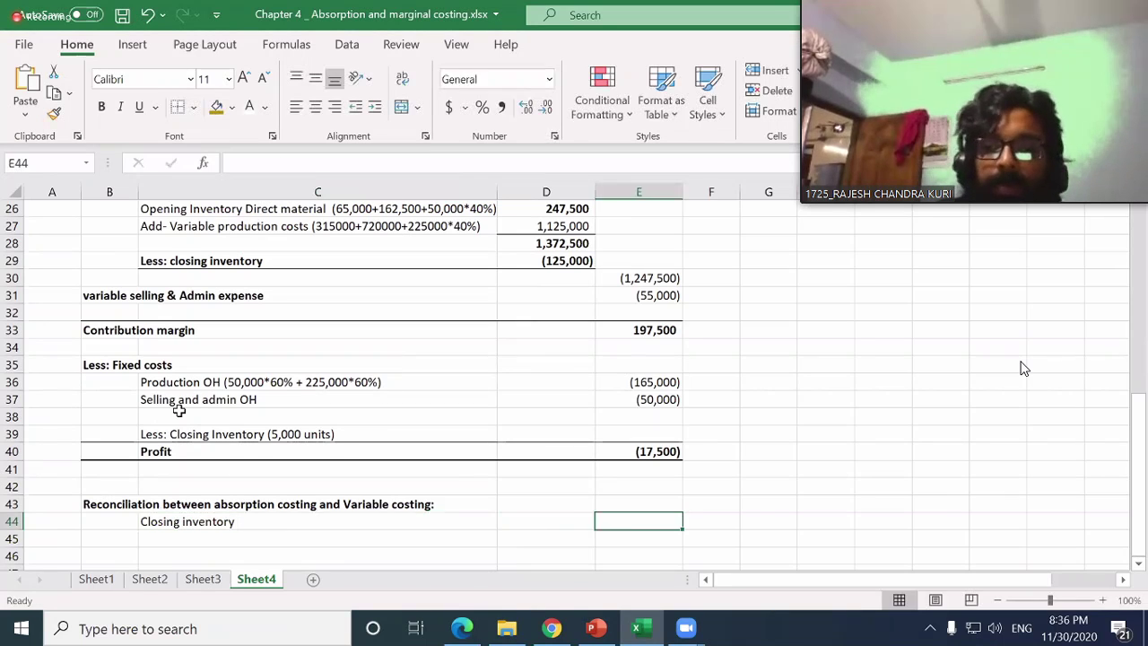
key("Left")
type("50")
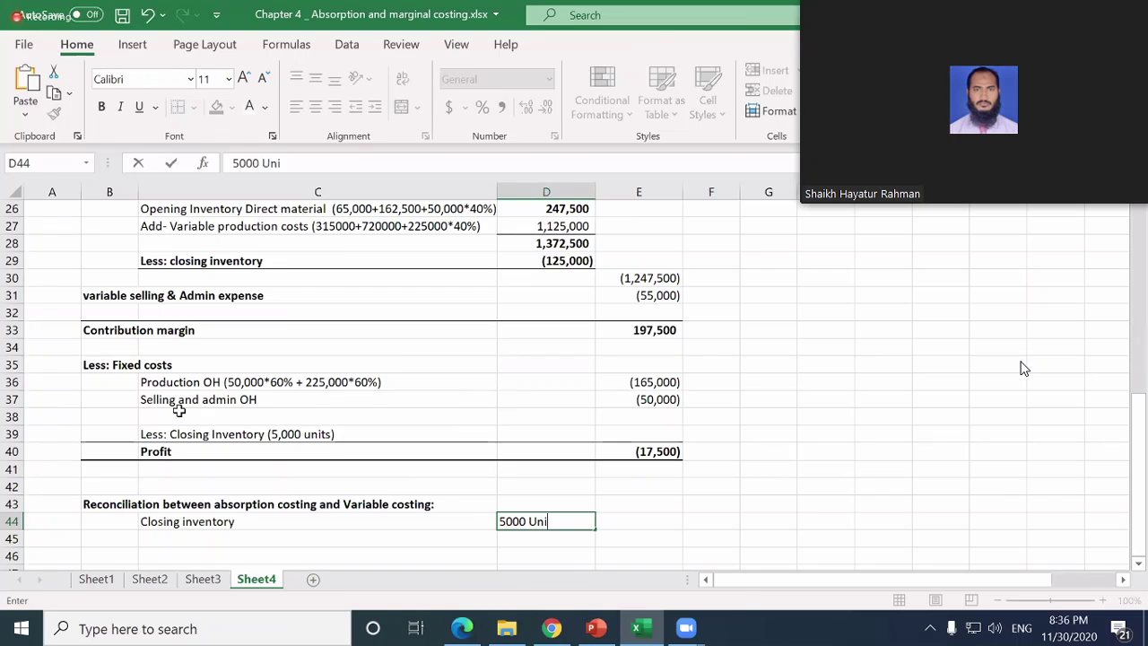
key("Return")
key("Left")
key("Left")
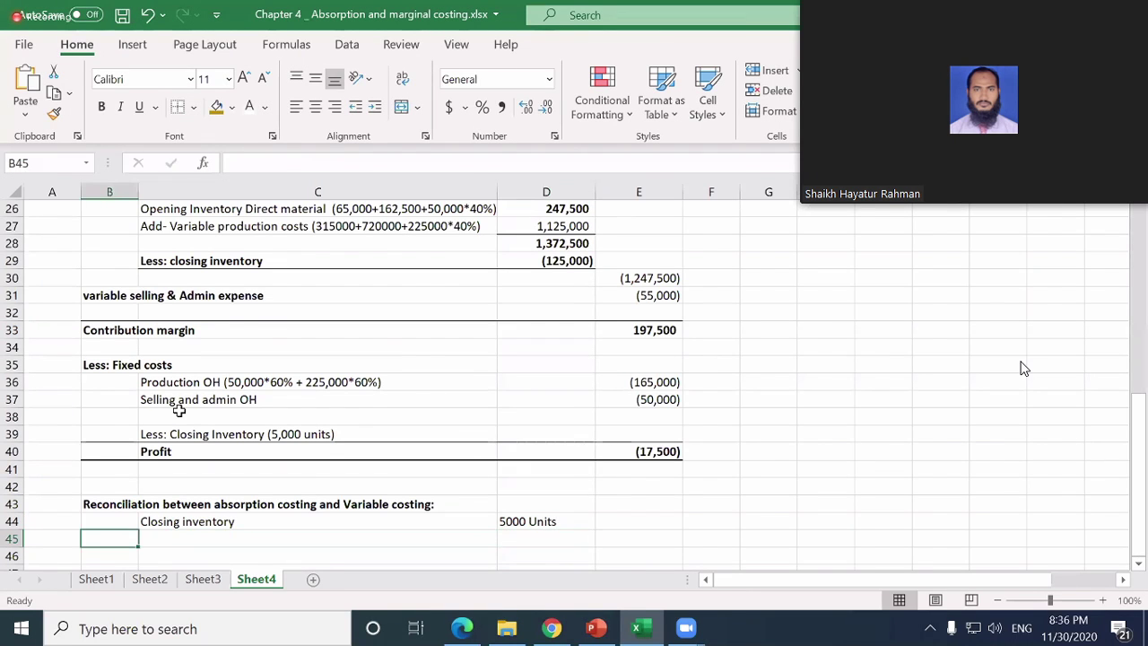
- Enter the label "Production Overhead including in closing inventory" in C45, below the closing inventory line
key("Down")
key("Up")
key("Right")
type("Pr")
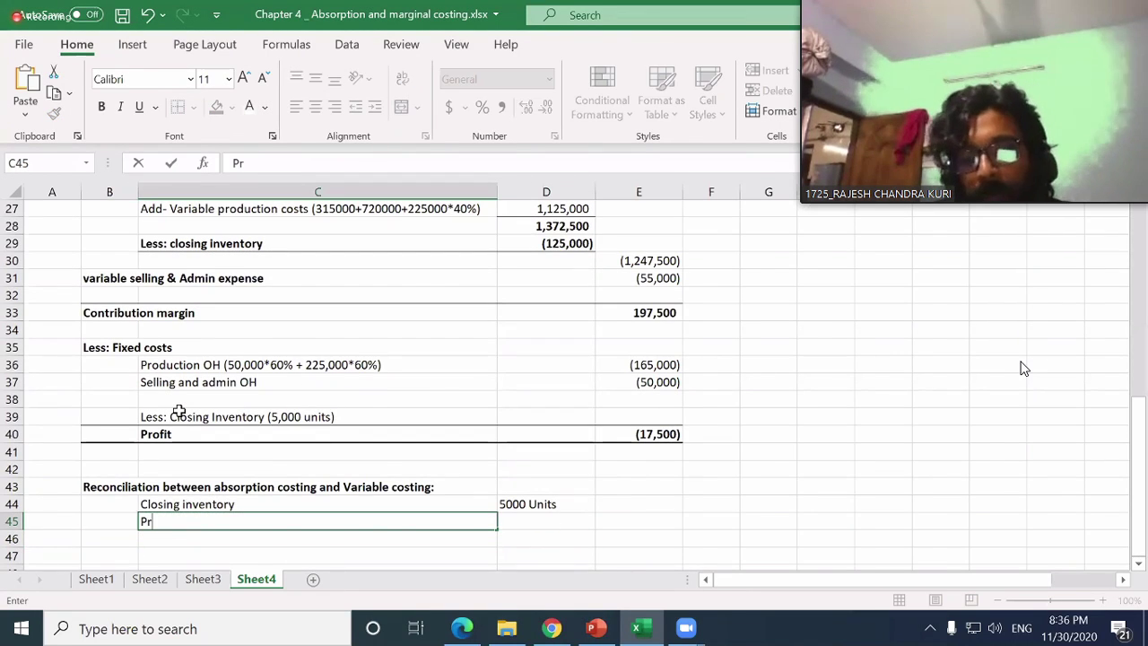
type("oduction Ov")
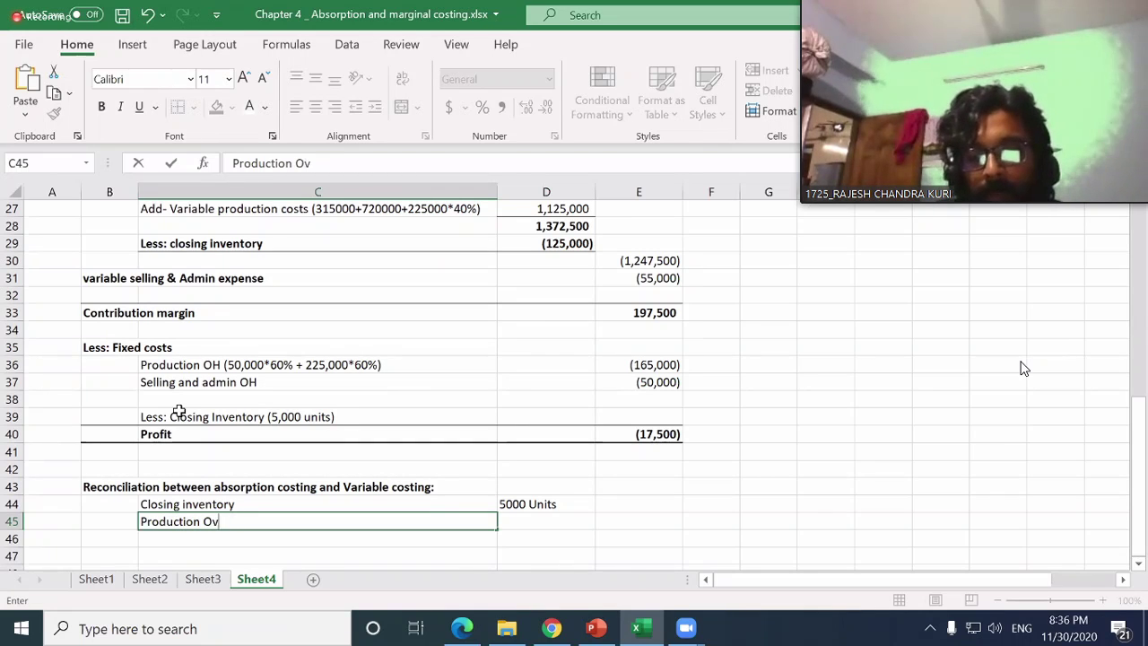
type("erhead")
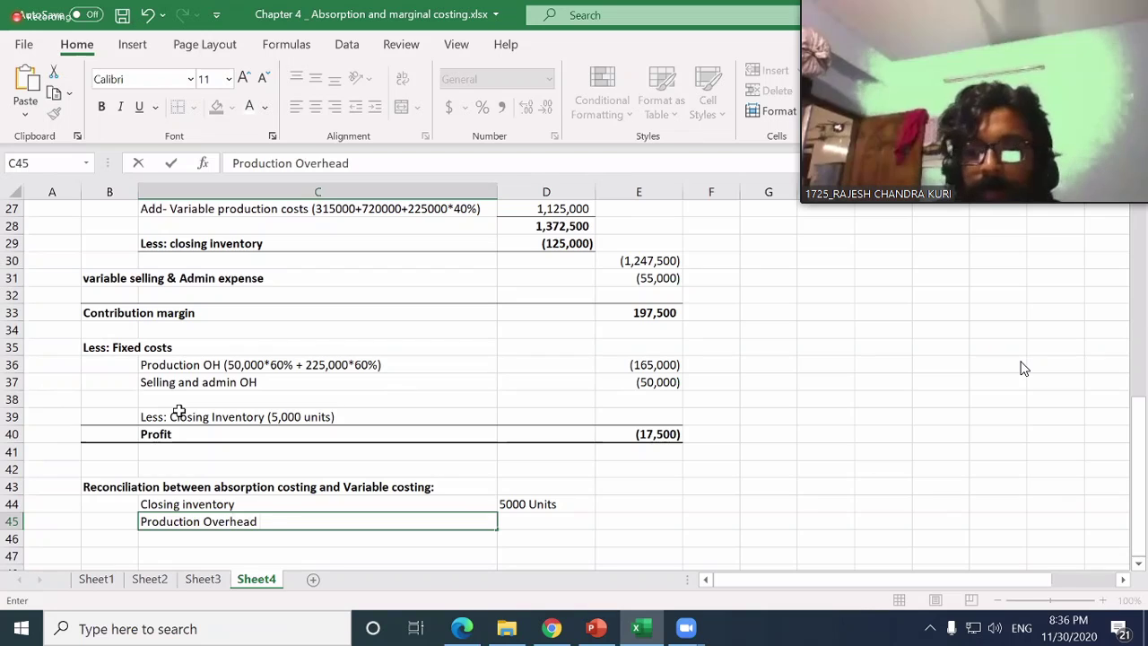
type(" including in clsin")
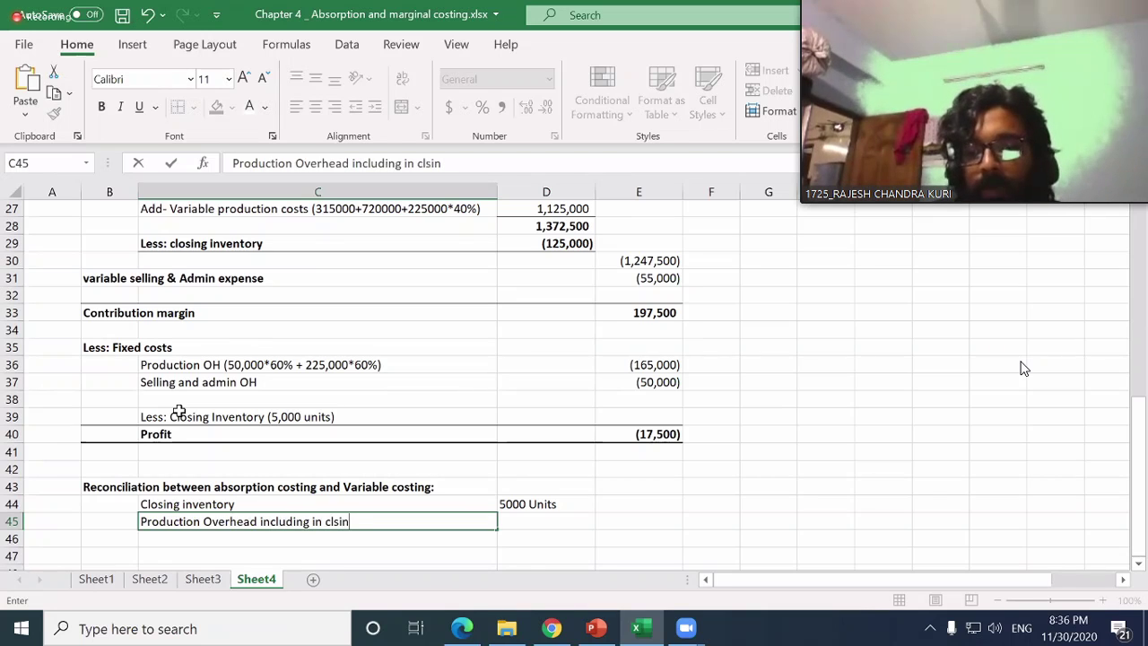
type("g")
key("BackSpace")
key("BackSpace")
key("BackSpace")
key("BackSpace")
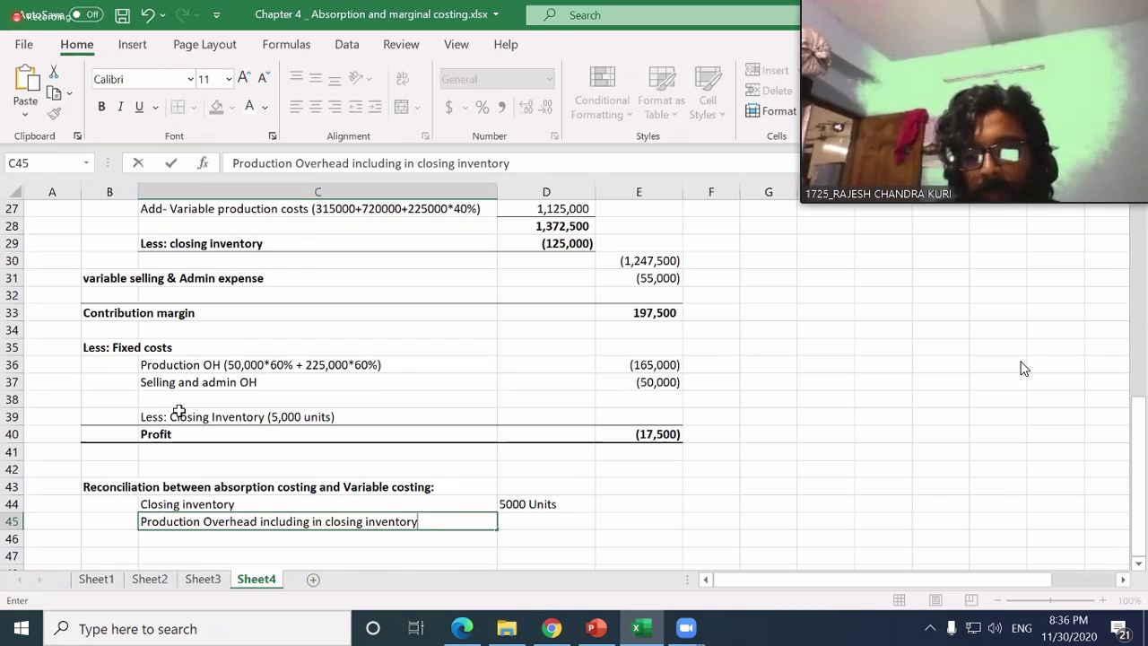
key("Return")
- Examine the product's unit cost data, the fixed and variable overhead split, and the absorption costing statement above
key("Page_Up")
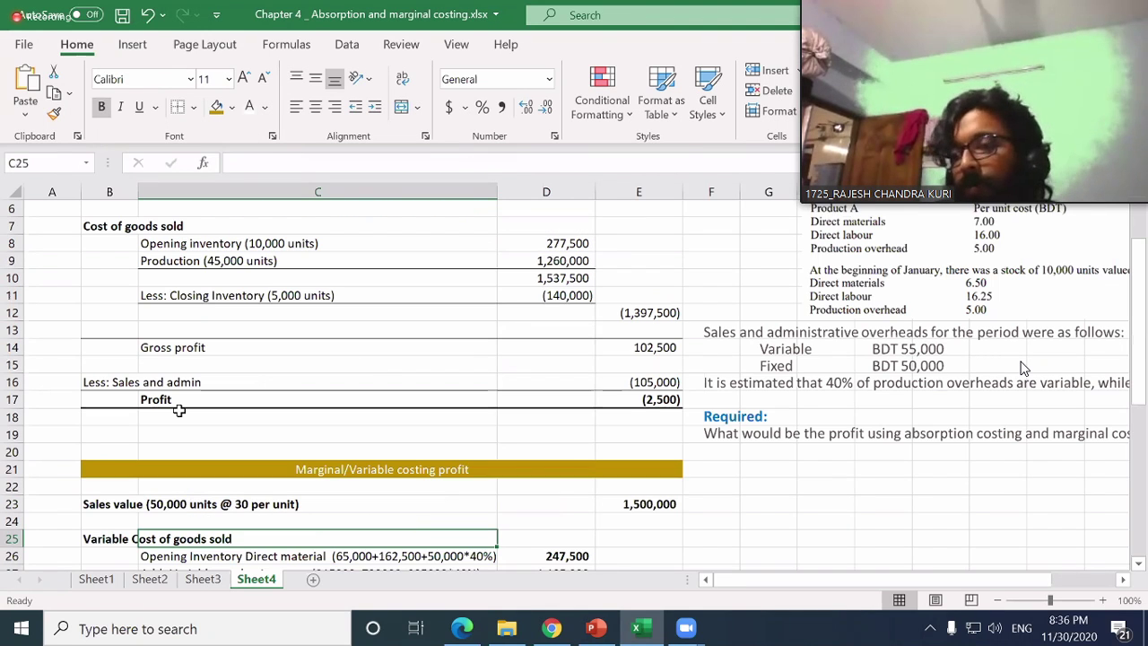
key("Right")
key("Right")
key("Right")
key("Right")
key("Right")
key("Right")
key("Right")
key("Right")
key("Right")
key("Right")
key("Right")
key("Right")
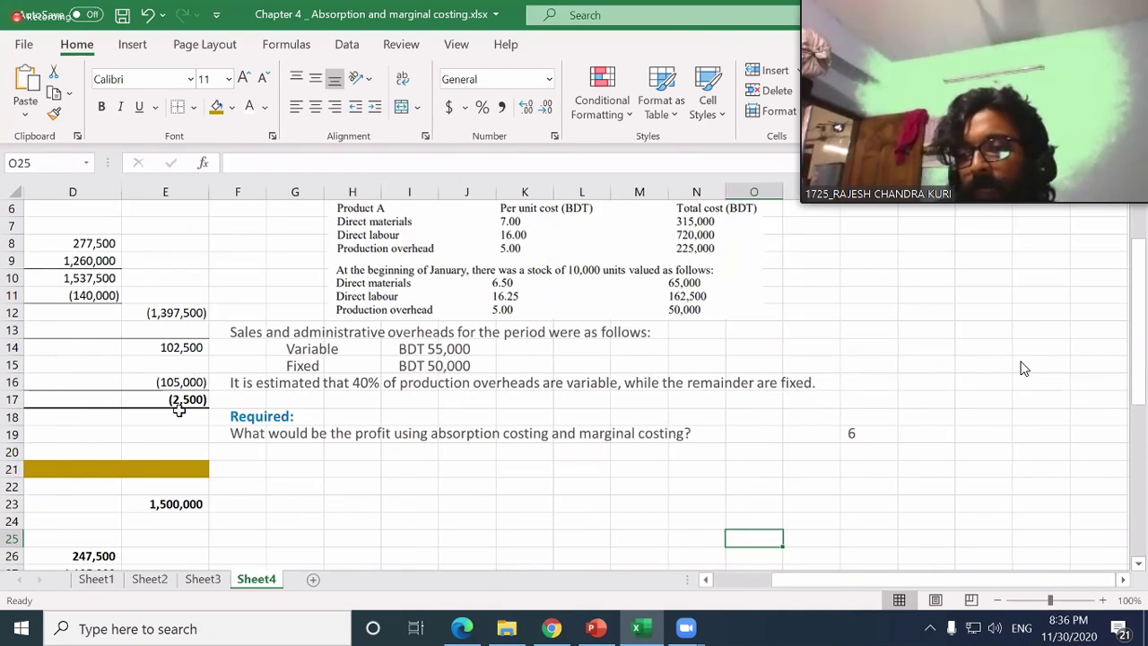
key("Up")
key("Up")
key("Up")
key("Up")
key("Up")
key("Up")
key("Up")
key("Up")
key("Up")
key("Up")
key("Up")
key("Up")
key("Up")
key("Up")
key("Up")
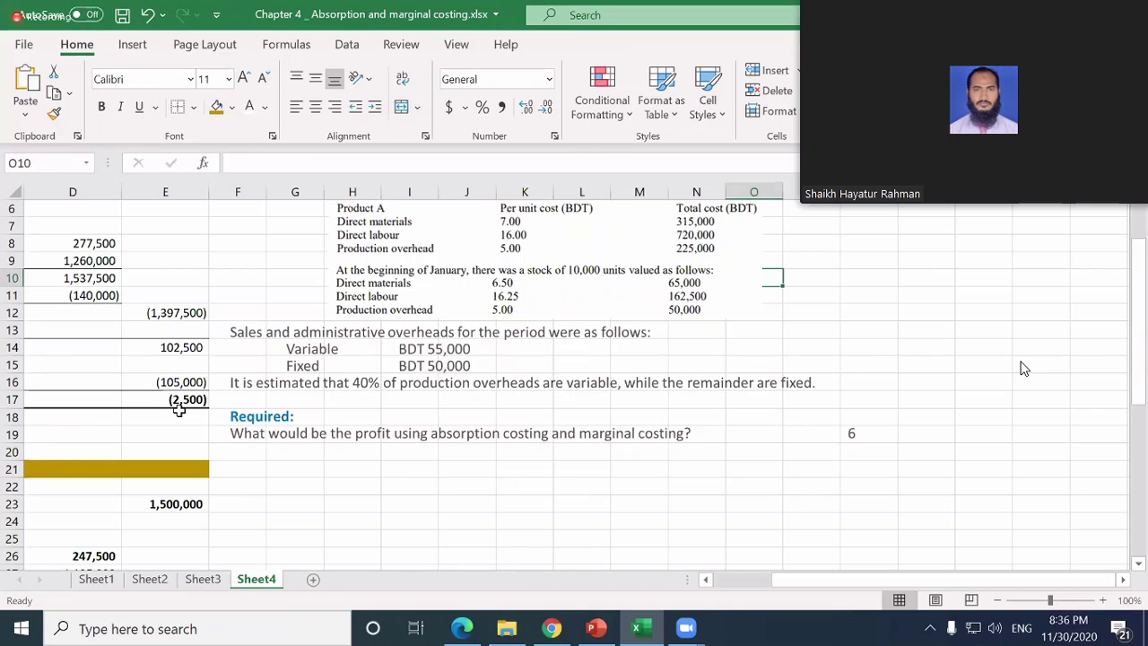
key("Left")
key("Left")
key("Left")
key("Left")
key("Left")
key("Left")
key("Left")
key("Left")
key("Left")
key("Left")
key("Left")
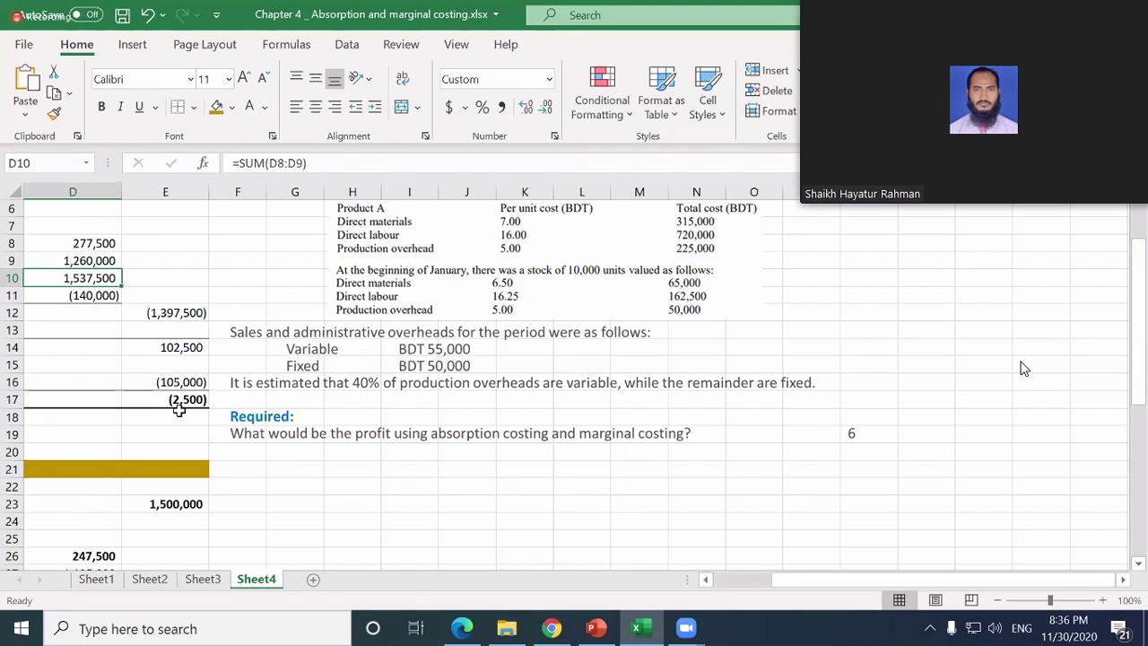
key("Left")
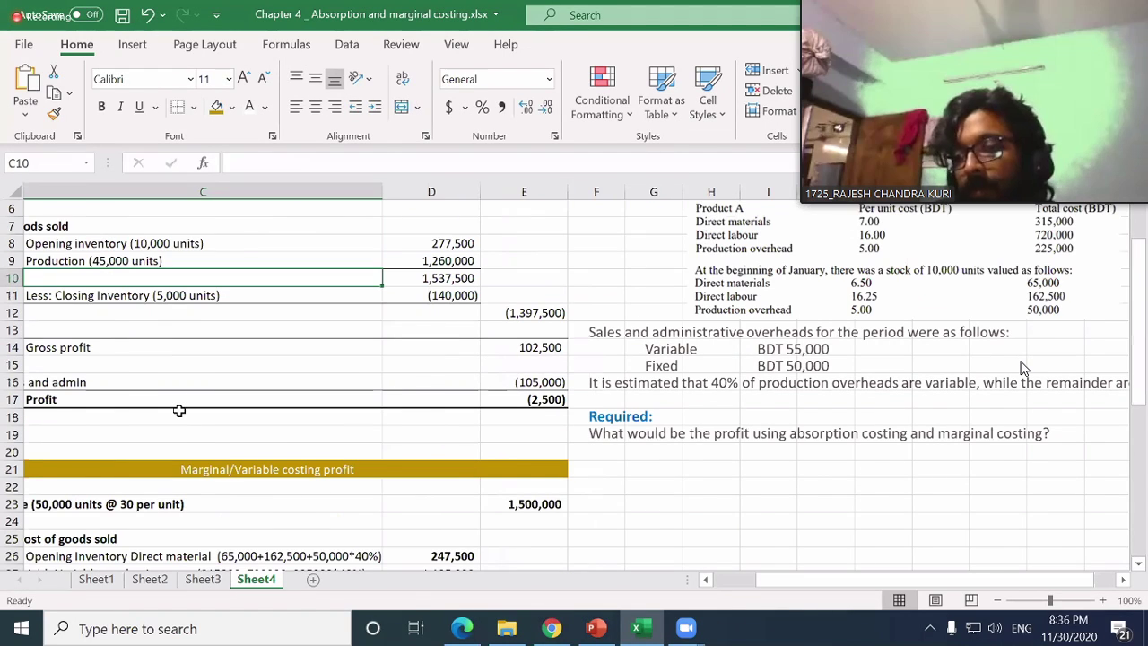
- Insert "Fixed" at the start of the production overhead label in C45 of the reconciliation
key("Down")
key("Down")
key("Down")
key("Down")
key("Down")
key("Down")
key("Down")
key("Down")
key("Down")
key("Down")
key("Down")
key("Down")
key("Down")
key("Down")
key("Down")
key("Down")
key("Down")
key("Down")
key("Down")
key("Down")
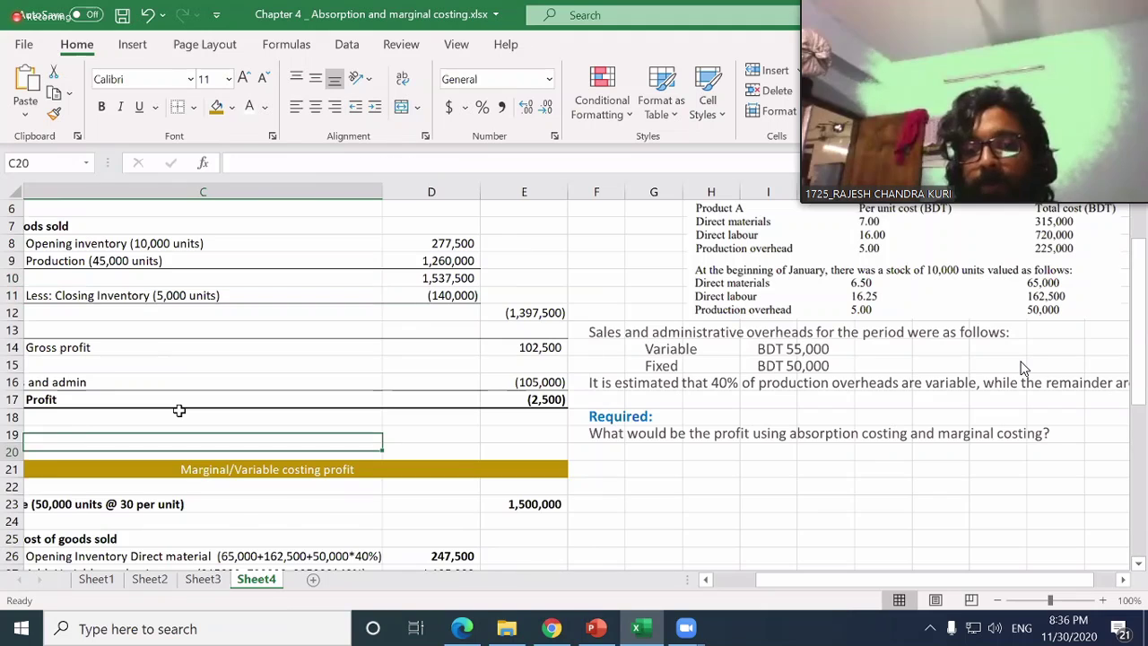
key("Down")
key("Down")
key("Down")
key("Down")
key("Down")
key("Down")
key("Down")
key("Down")
key("Down")
key("Down")
key("Down")
key("Down")
key("Down")
key("Down")
key("Down")
key("Down")
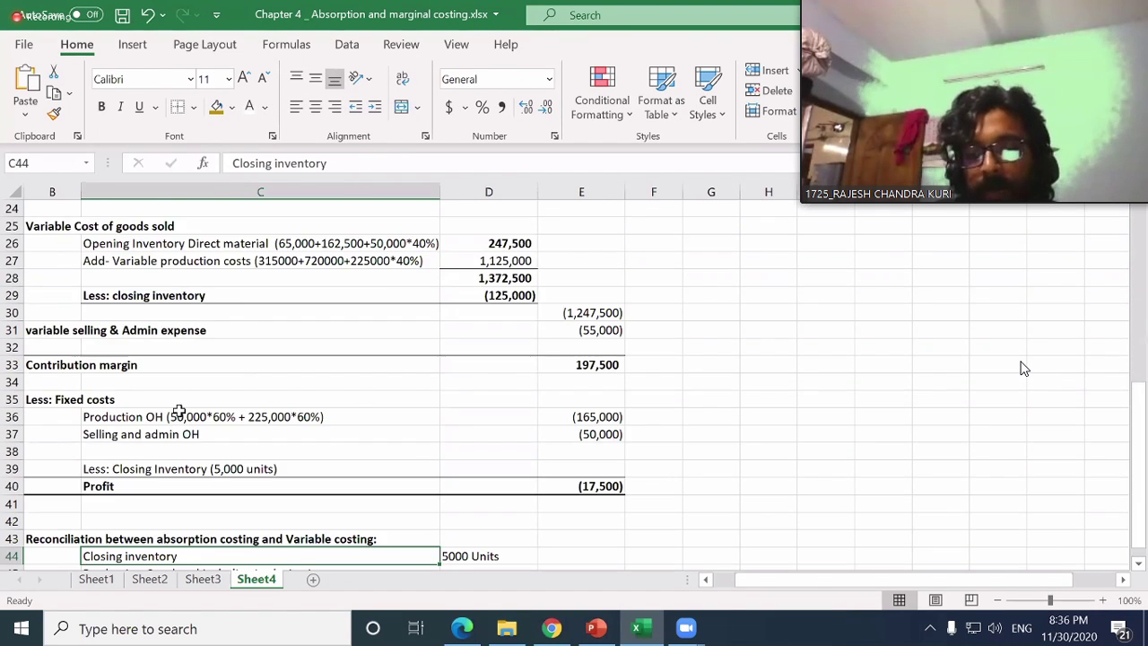
key("Up")
key("Up")
key("Up")
key("Up")
key("Up")
key("Up")
key("Up")
key("Up")
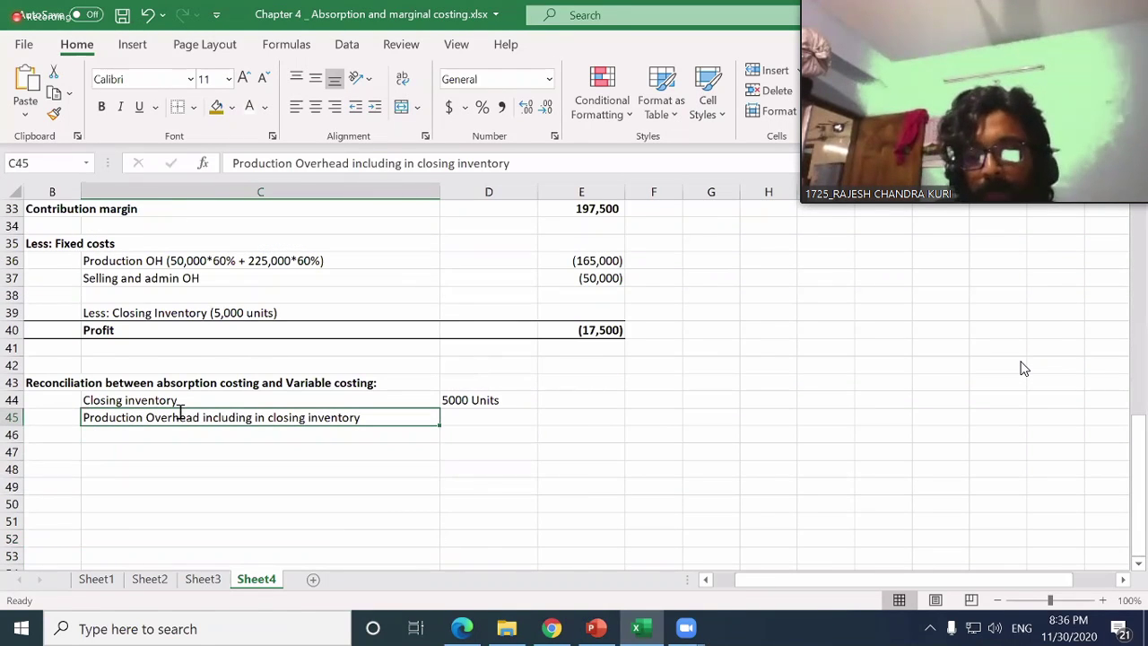
key("F2")
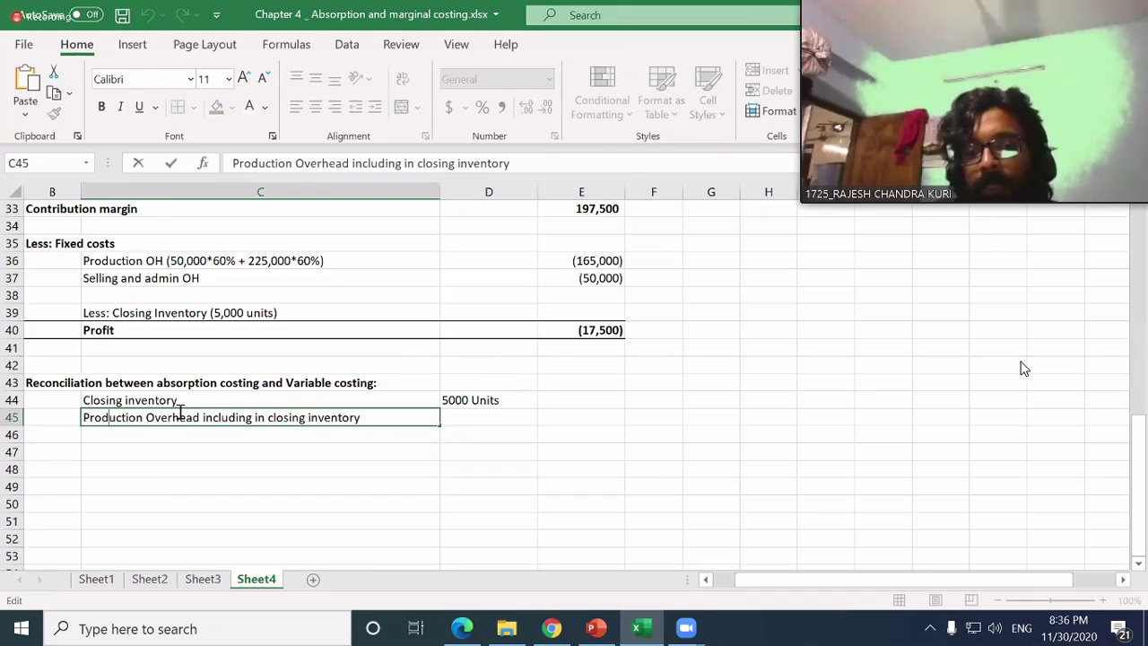
key("Home")
type("Fixed")
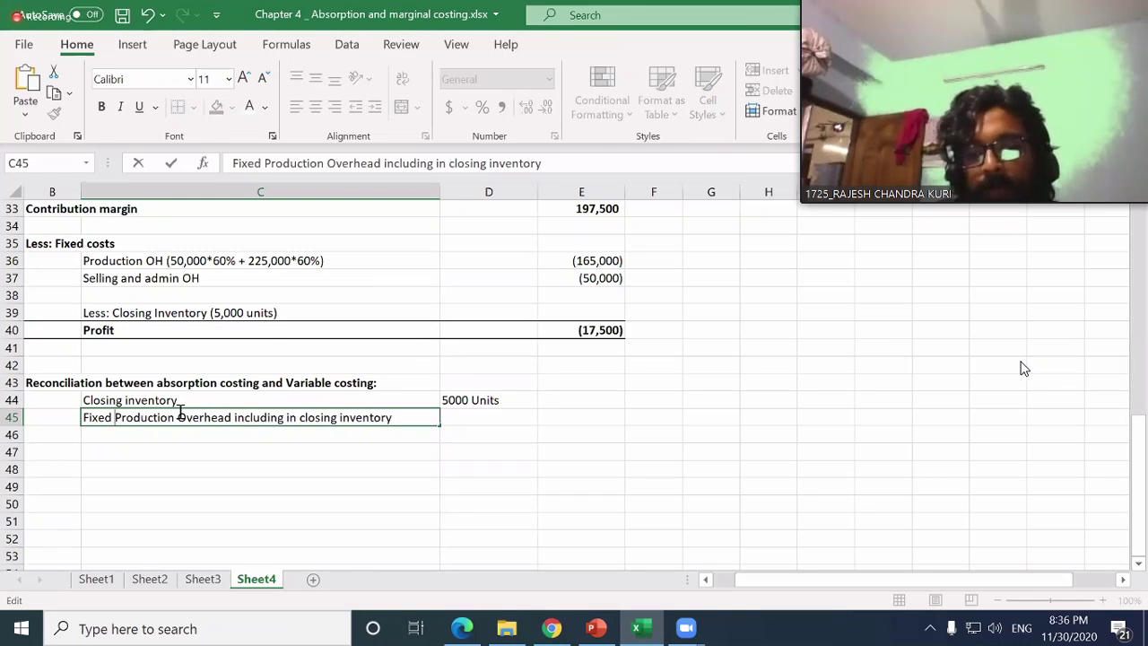
key("Return")
key("Up")
key("Right")
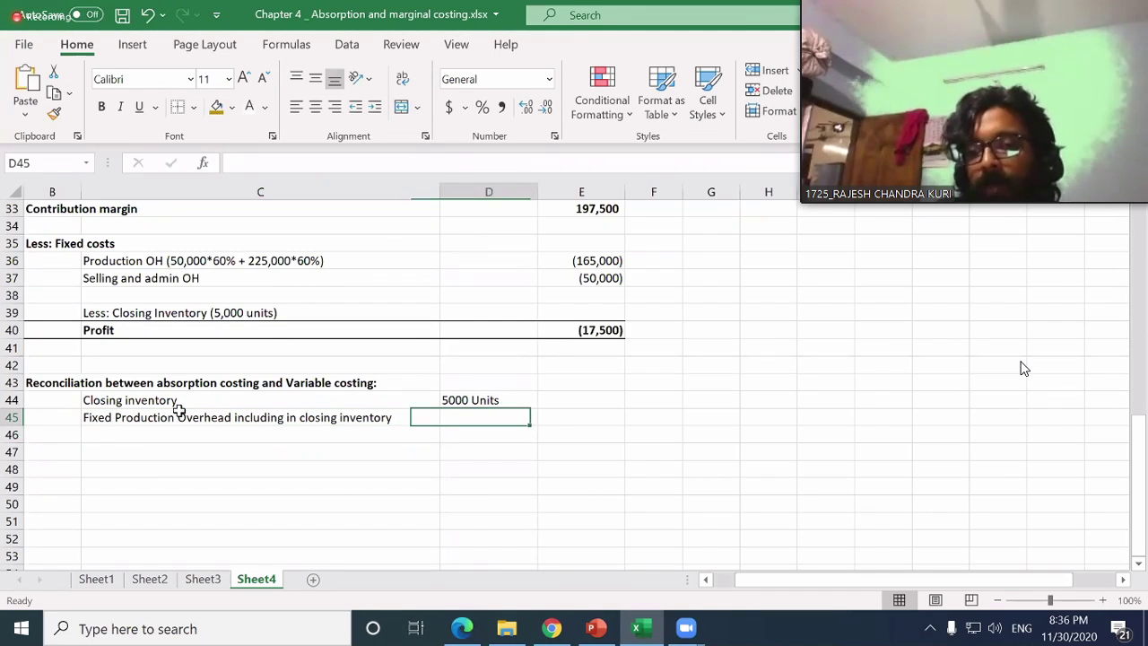
type("3")
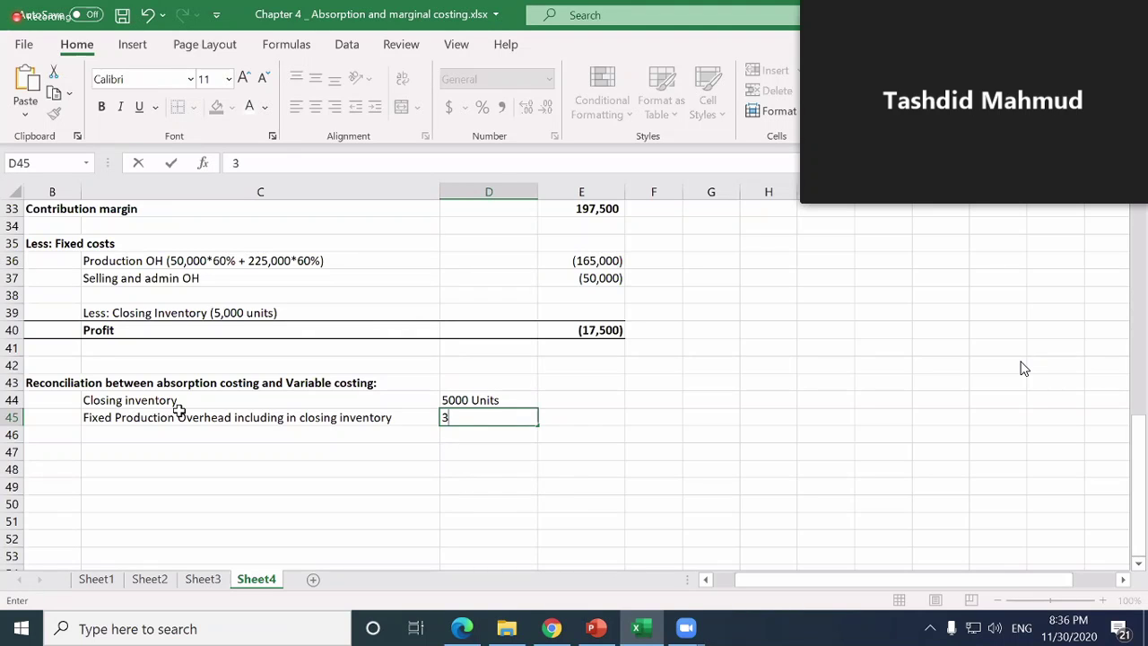
left_click(179, 410)
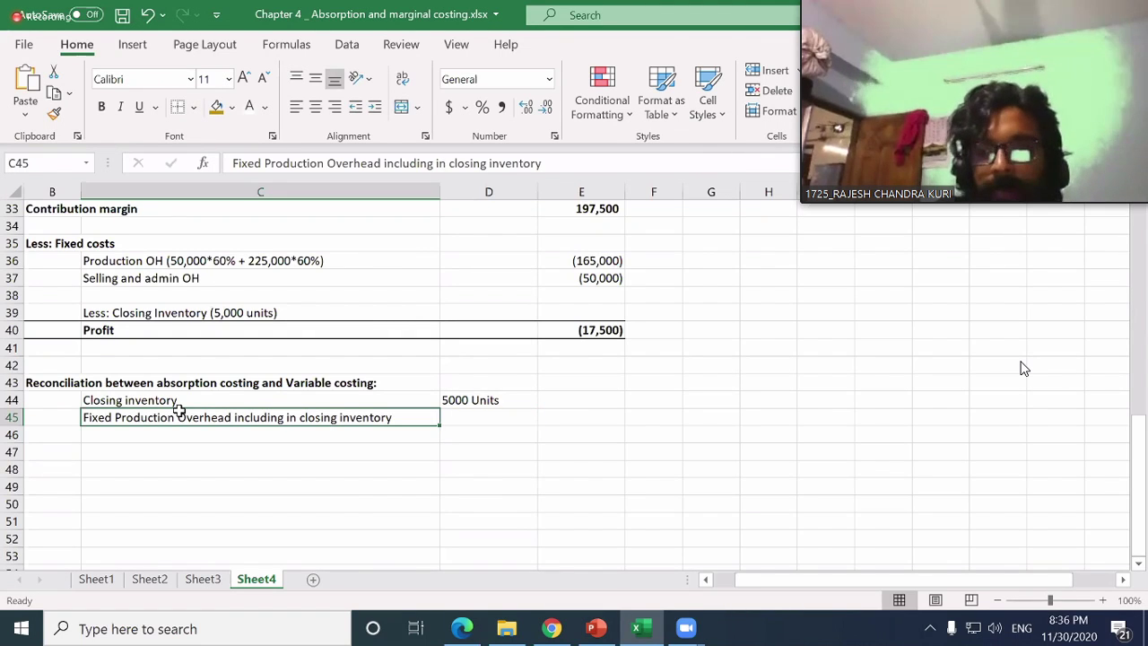
- Move the closing inventory quantity "5000 Units" from D44 to E44
key("Up")
key("Right")
key("ctrl+x")
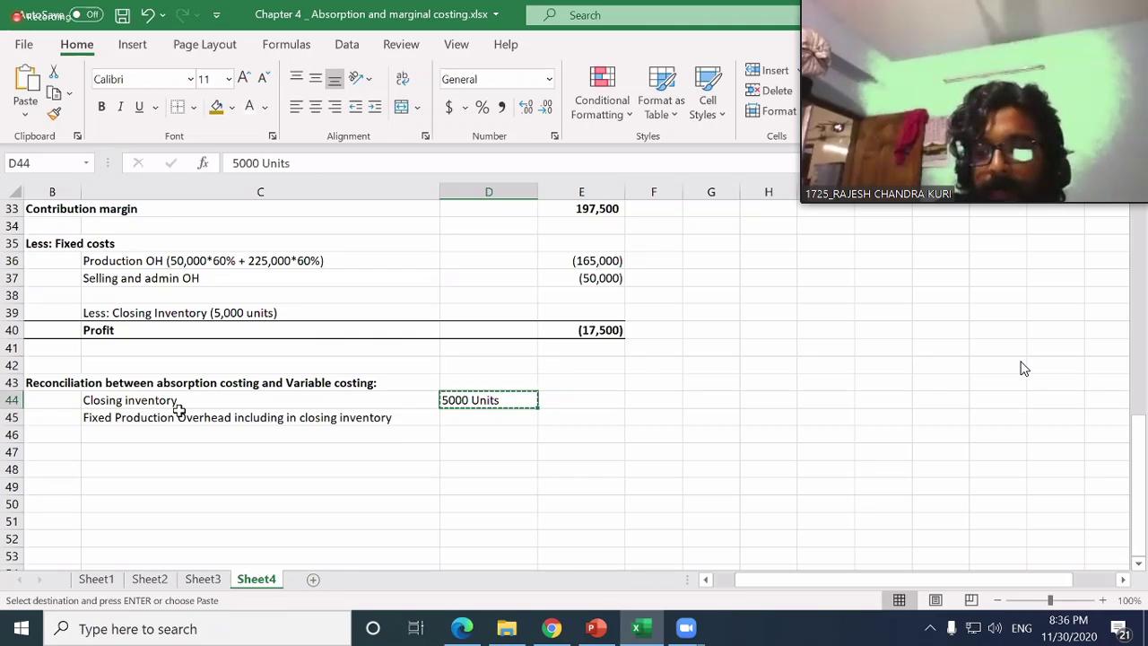
key("Right")
key("ctrl+v")
key("Left")
- Append the per-unit calculation "(Tk 5*60%)" to the fixed production overhead label in C45
left_click(180, 410)
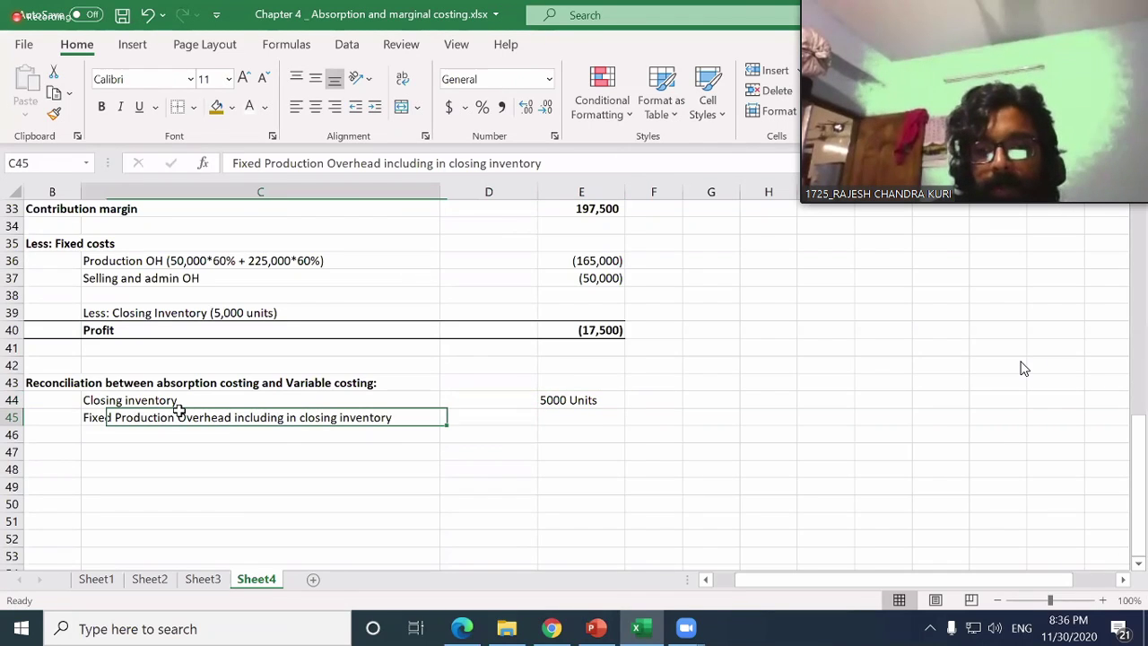
key("F2")
type("(")
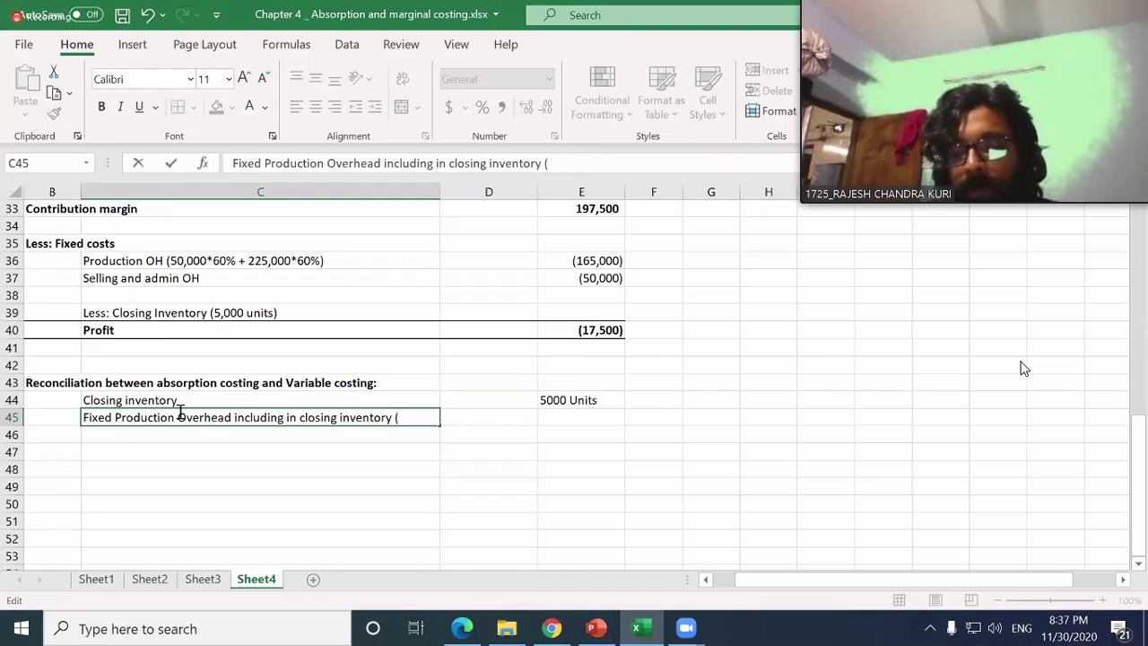
type("Tk 5")
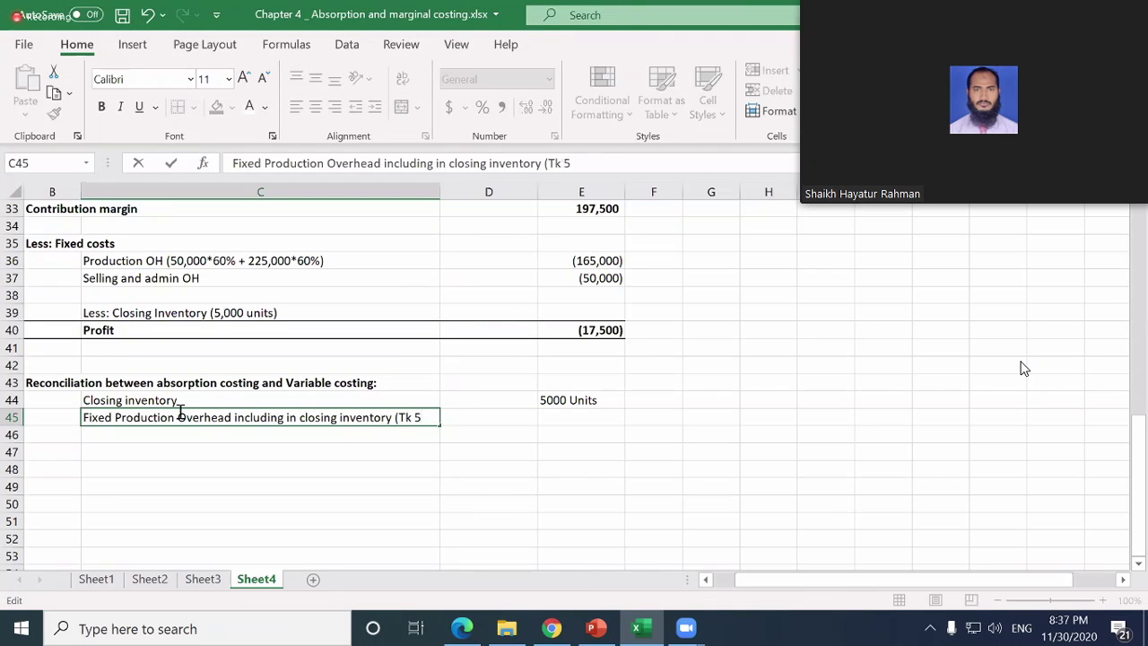
type("*")
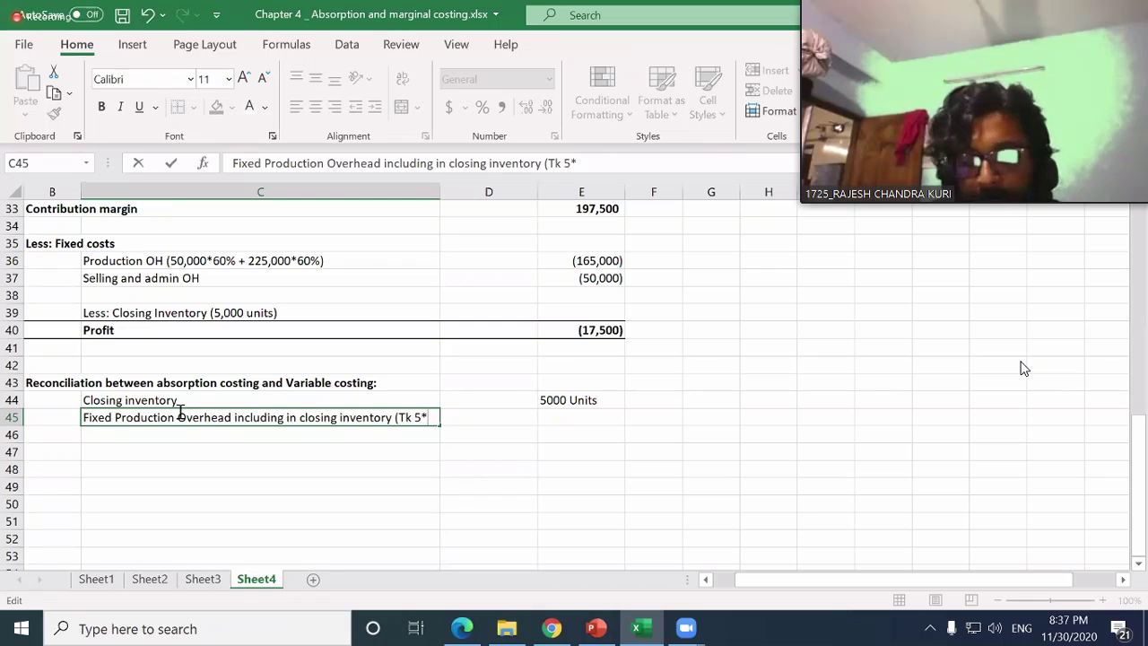
type("60%")
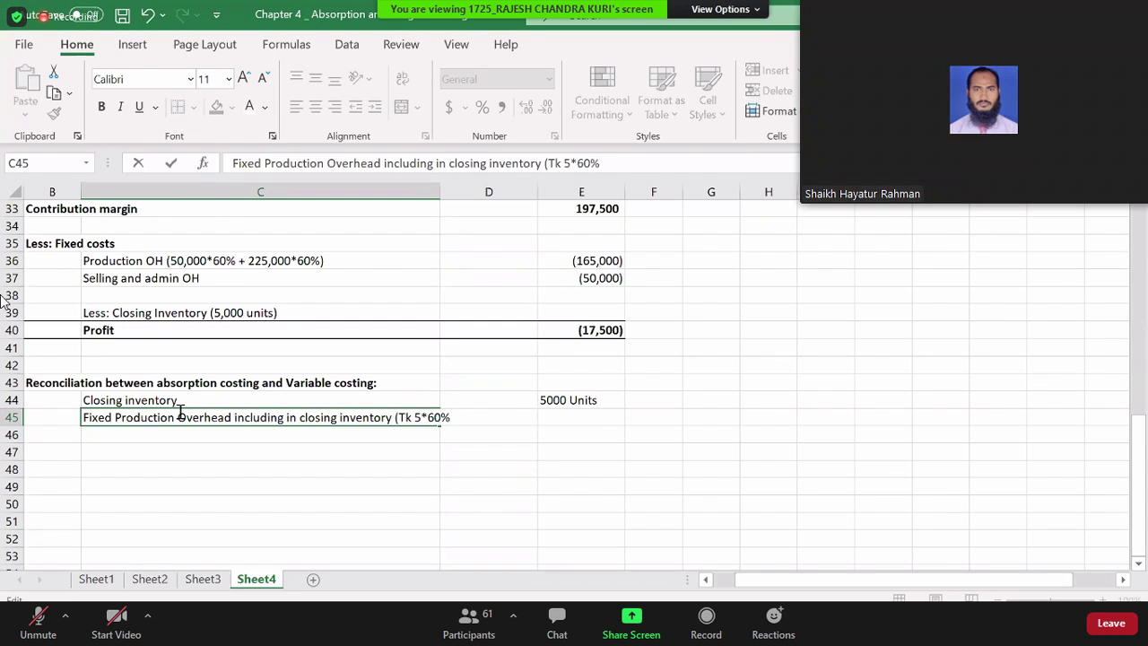
key("Tab")
key("Tab")
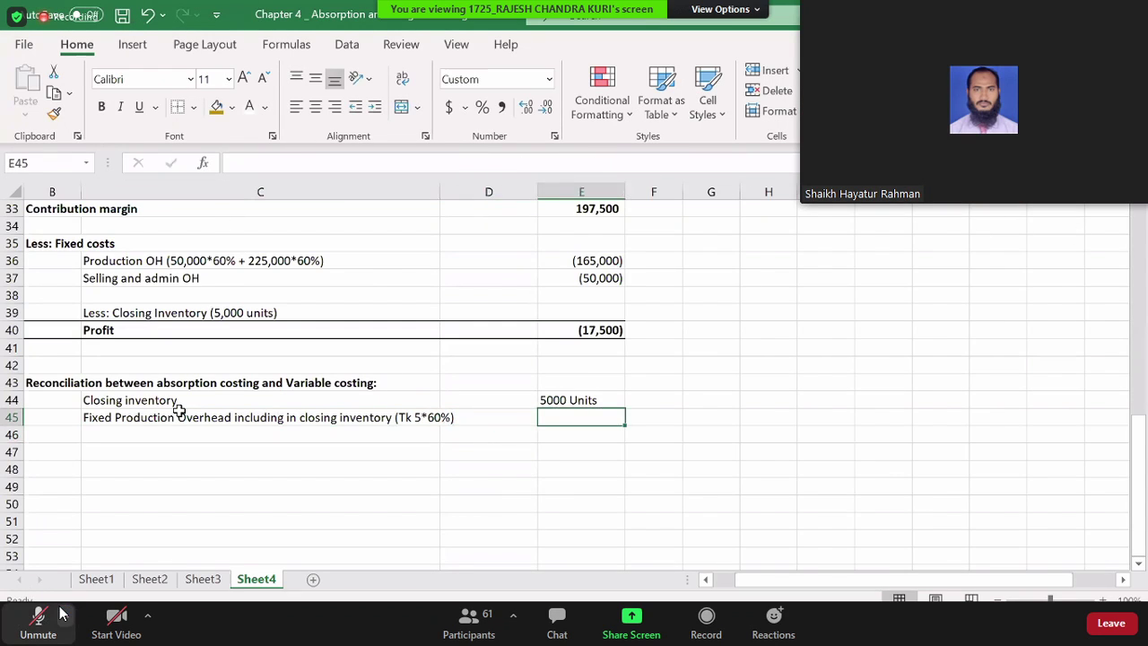
- Enter "Tk 3 per unit" in E45 as the fixed production overhead included in closing inventory
type("Tk 3")
left_click(61, 613)
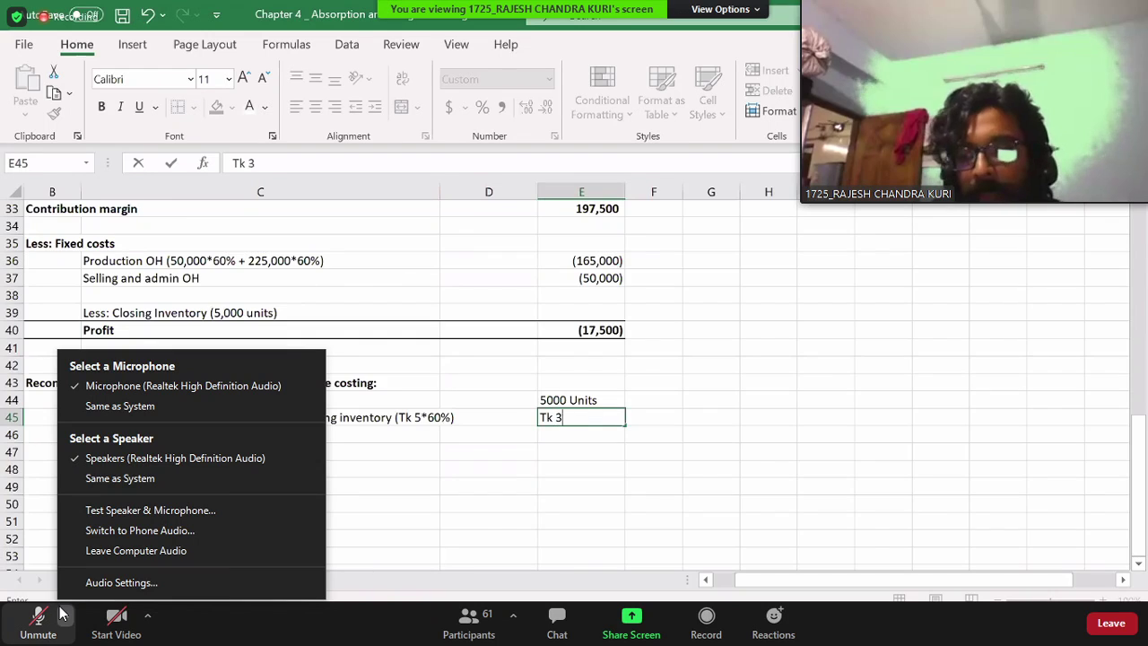
type("per unti")
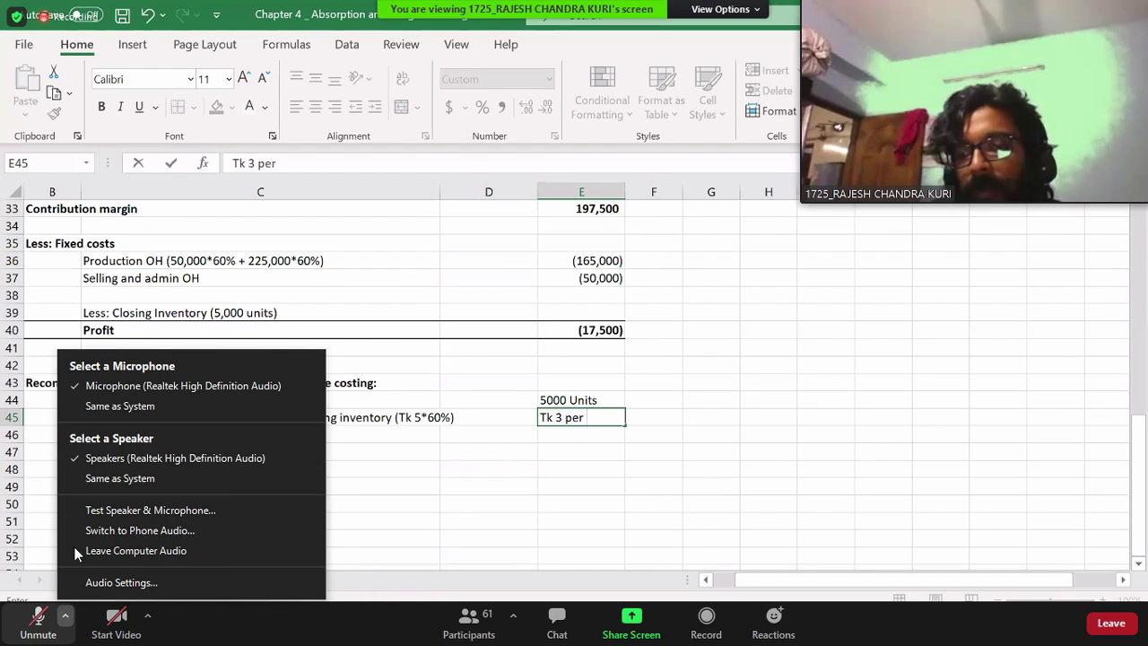
key("BackSpace")
key("BackSpace")
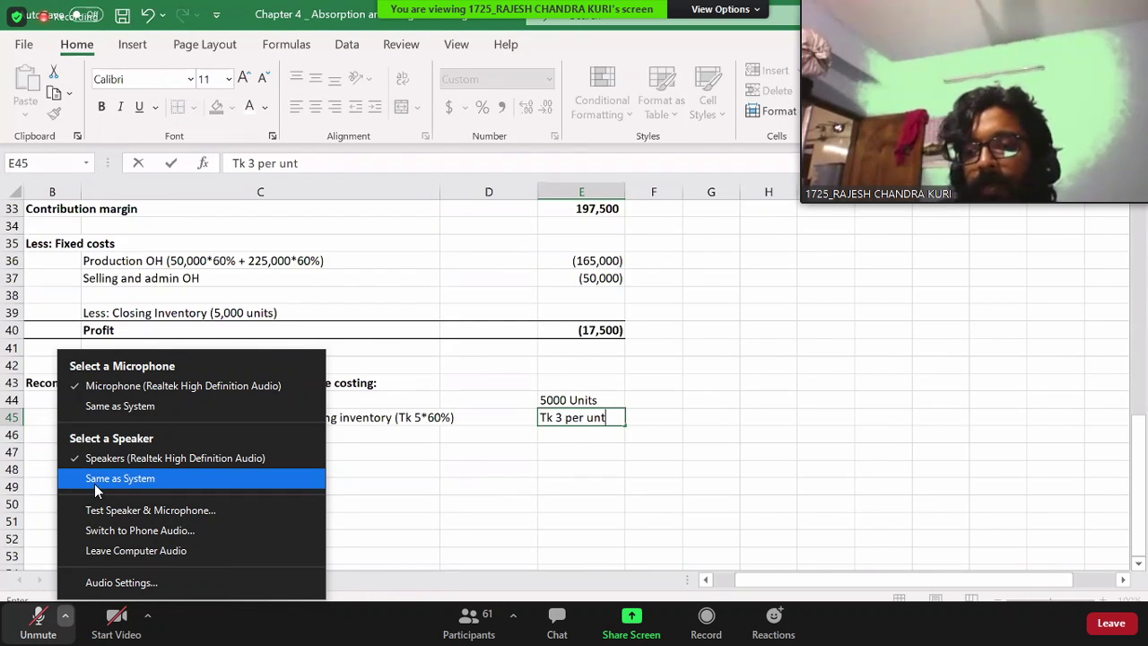
type("it")
key("Return")
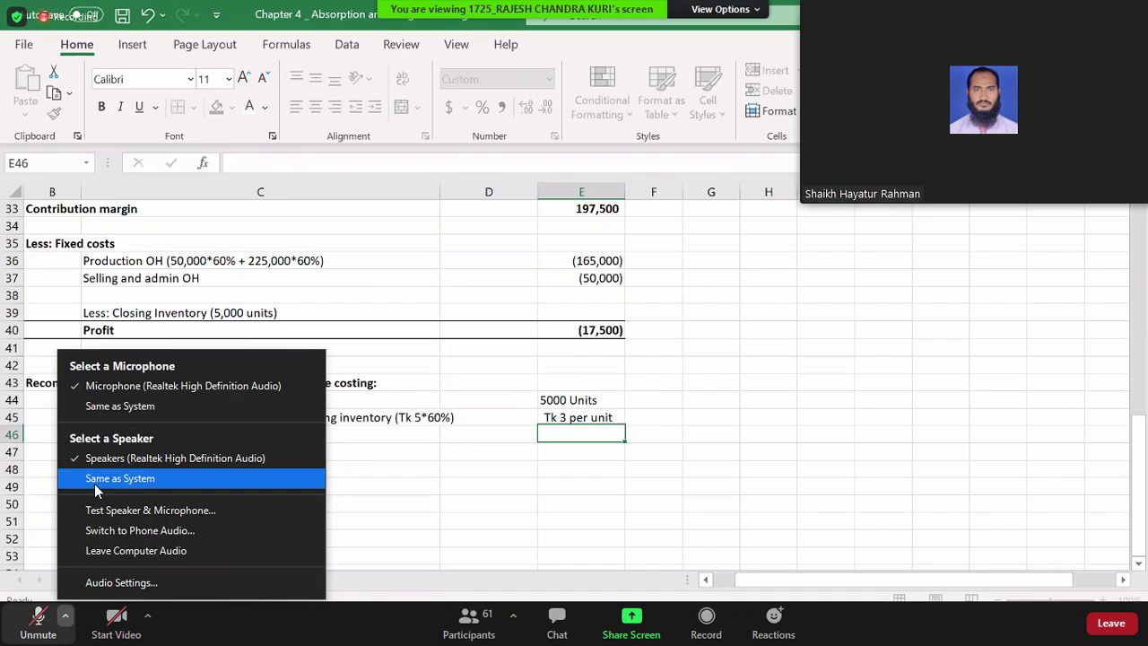
key("Left")
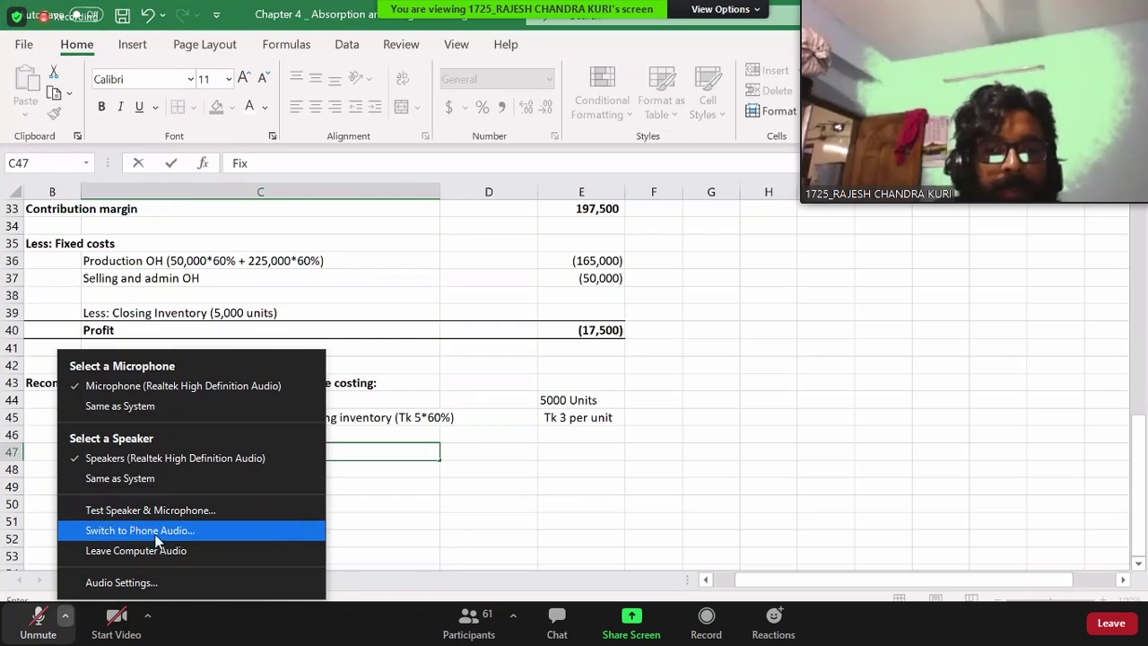
left_click(218, 579)
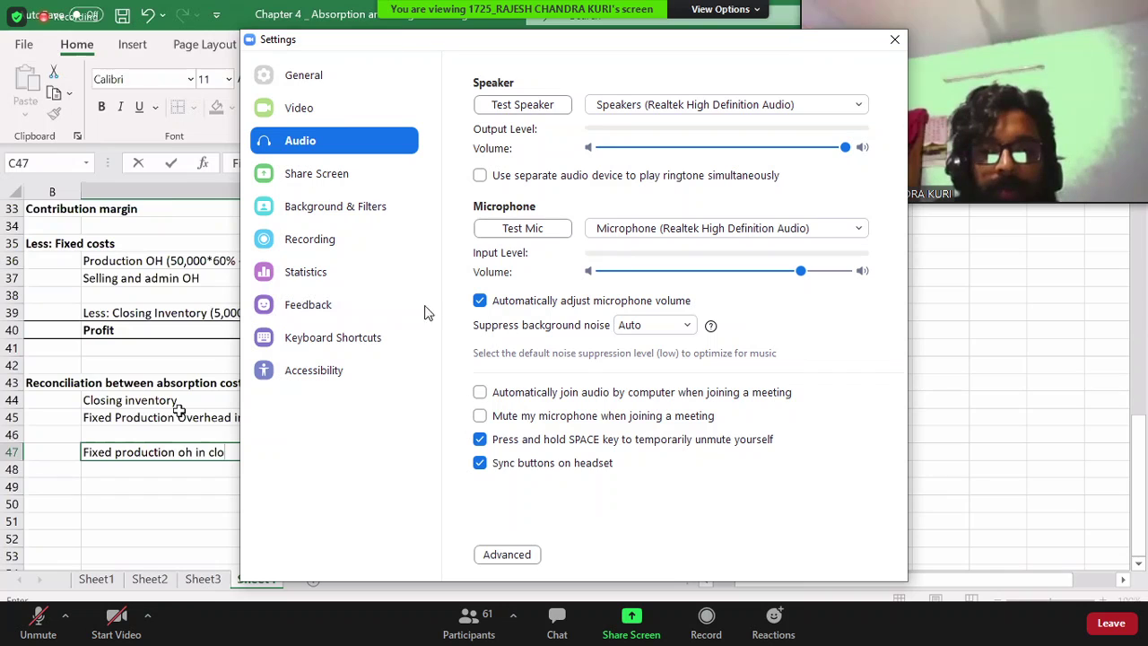
left_click(895, 40)
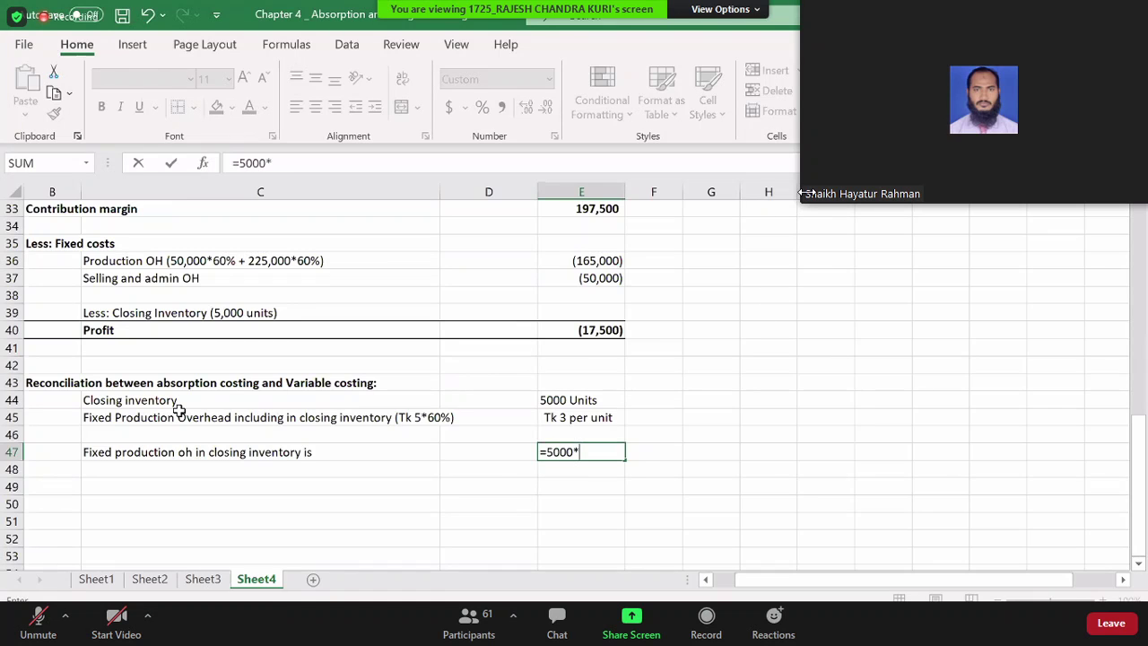
left_click_drag(800, 202, 620, 290)
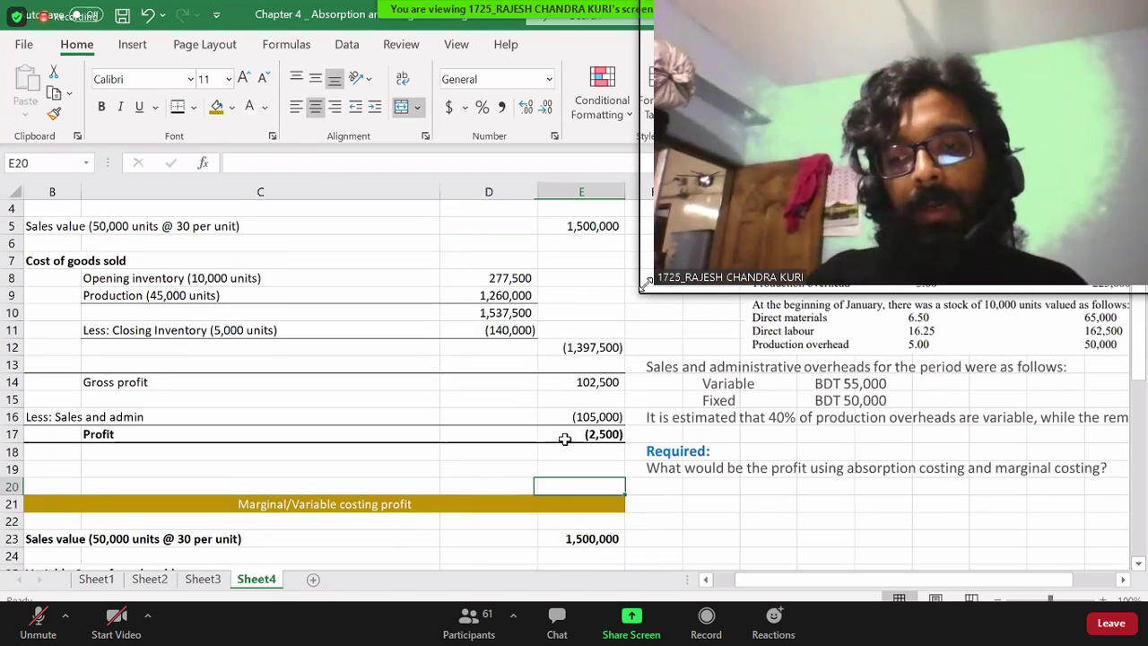
left_click_drag(646, 284, 676, 188)
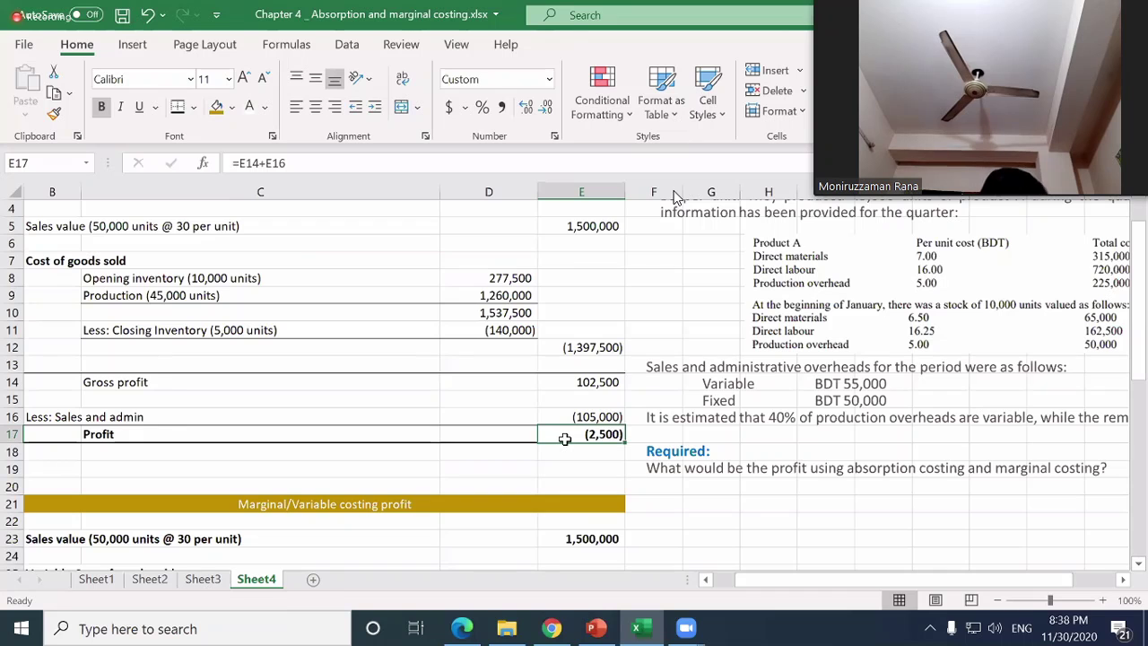
- Review the marginal costing statement from the absorption costing profit down to the reconciliation at the end of the sheet
key("Down")
key("Down")
key("Down")
key("Down")
key("Down")
key("Down")
key("Down")
key("Down")
key("Down")
key("Down")
key("Down")
key("Down")
key("Down")
key("Down")
key("Down")
key("Down")
key("Down")
key("Down")
key("Down")
key("Down")
key("Down")
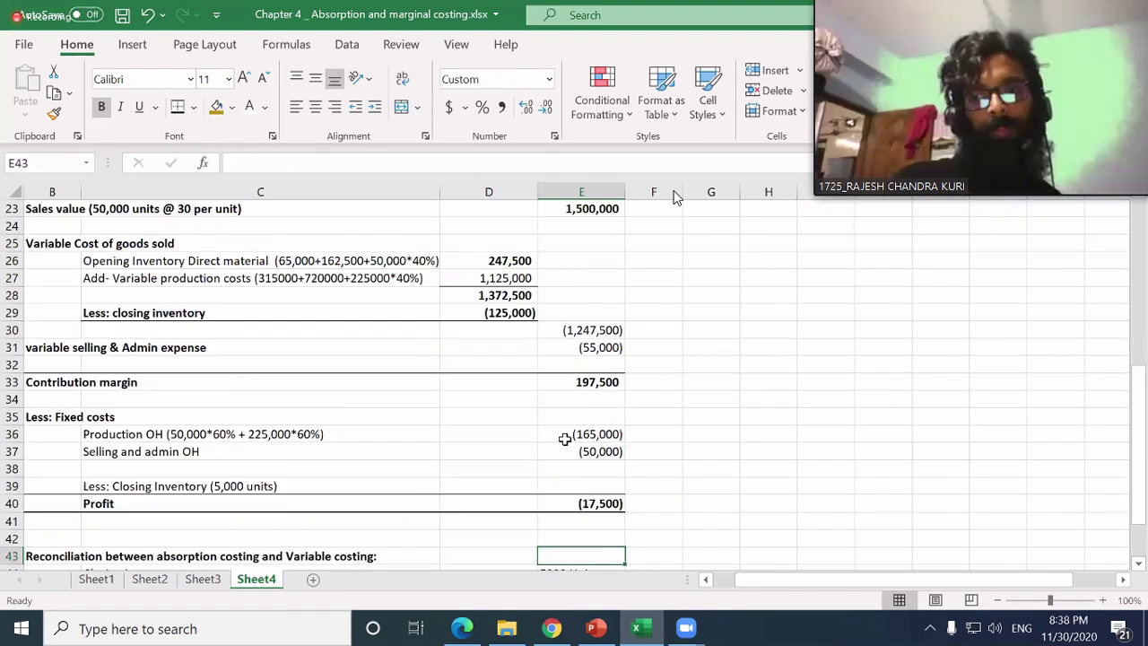
key("Down")
key("Down")
key("Down")
key("Down")
key("Down")
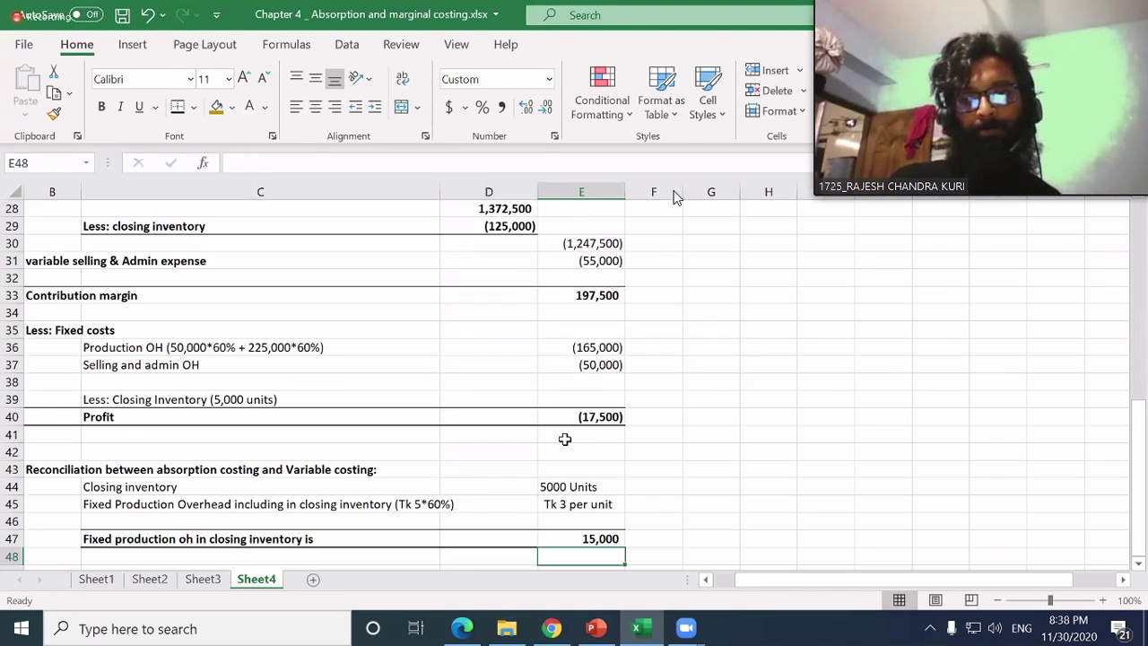
scroll(565, 439, "down", 2)
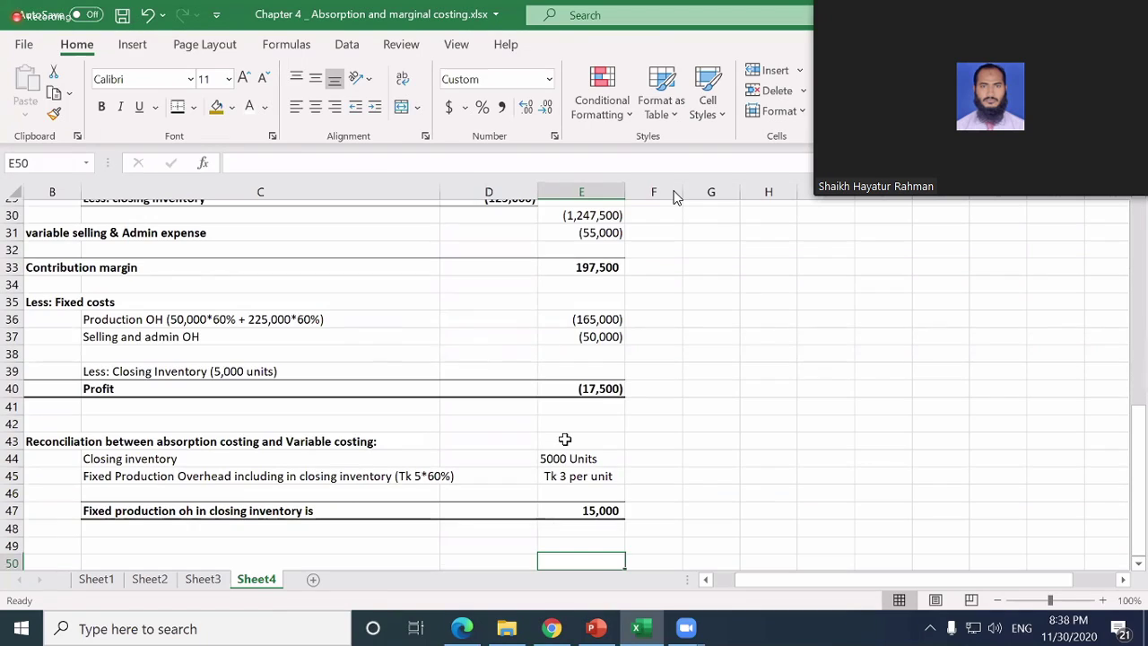
- Check the fixed overhead in closing inventory in E47 against the marginal costing profit in E40
key("Up")
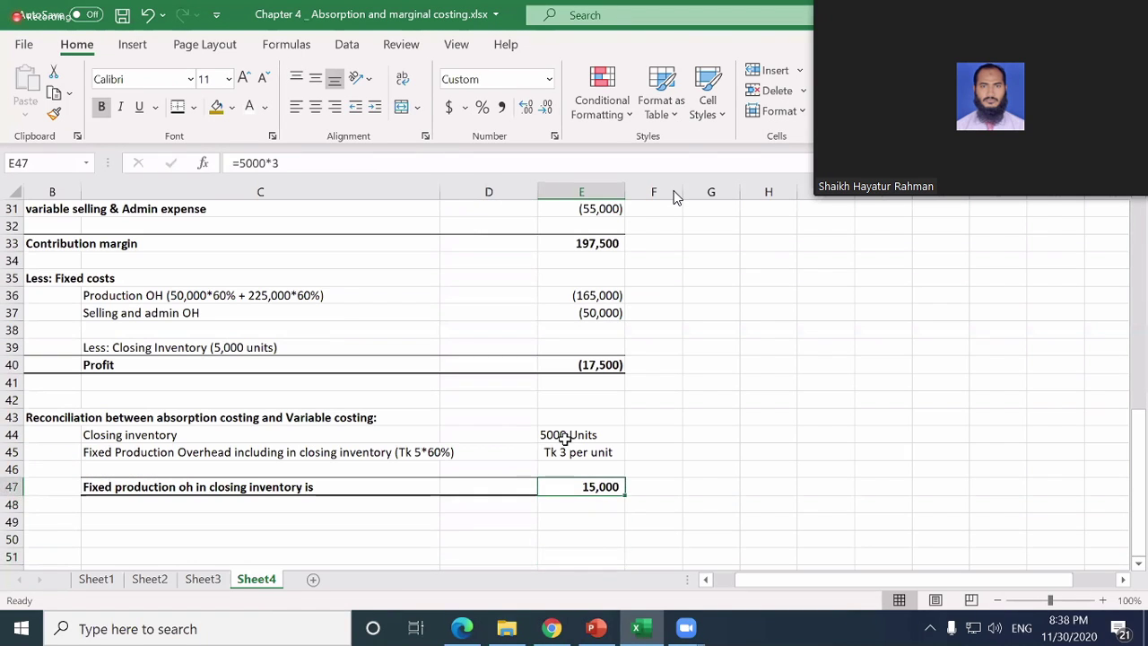
key("Up")
key("Up")
key("Up")
key("Up")
key("Up")
key("Up")
key("Up")
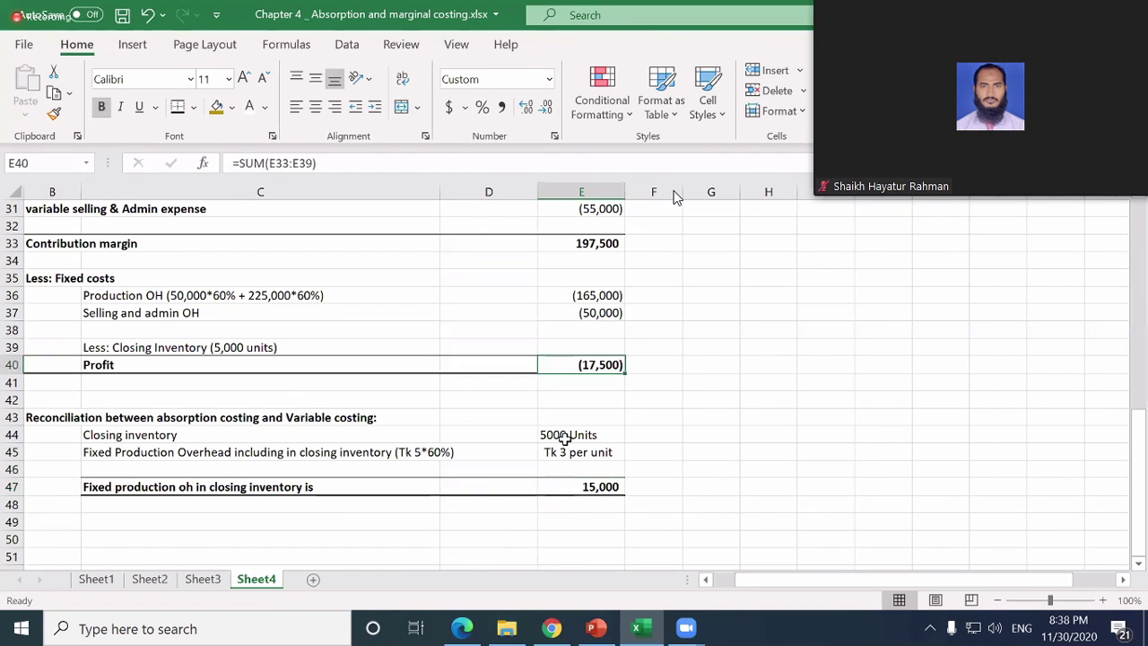
key("Left")
key("Left")
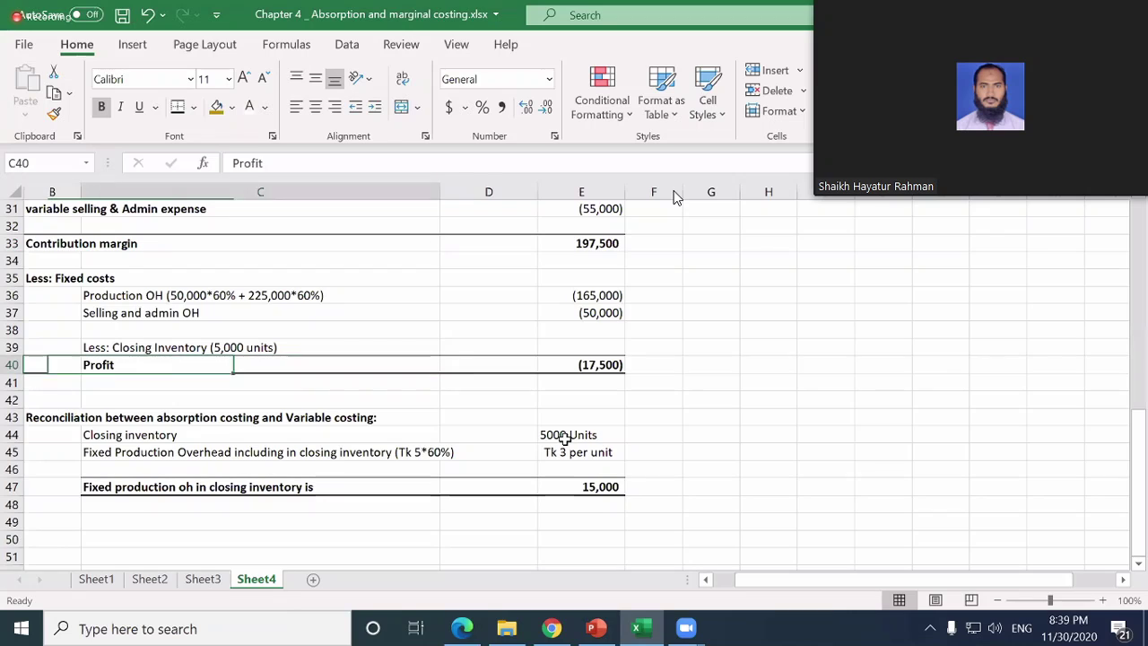
key("Right")
key("Right")
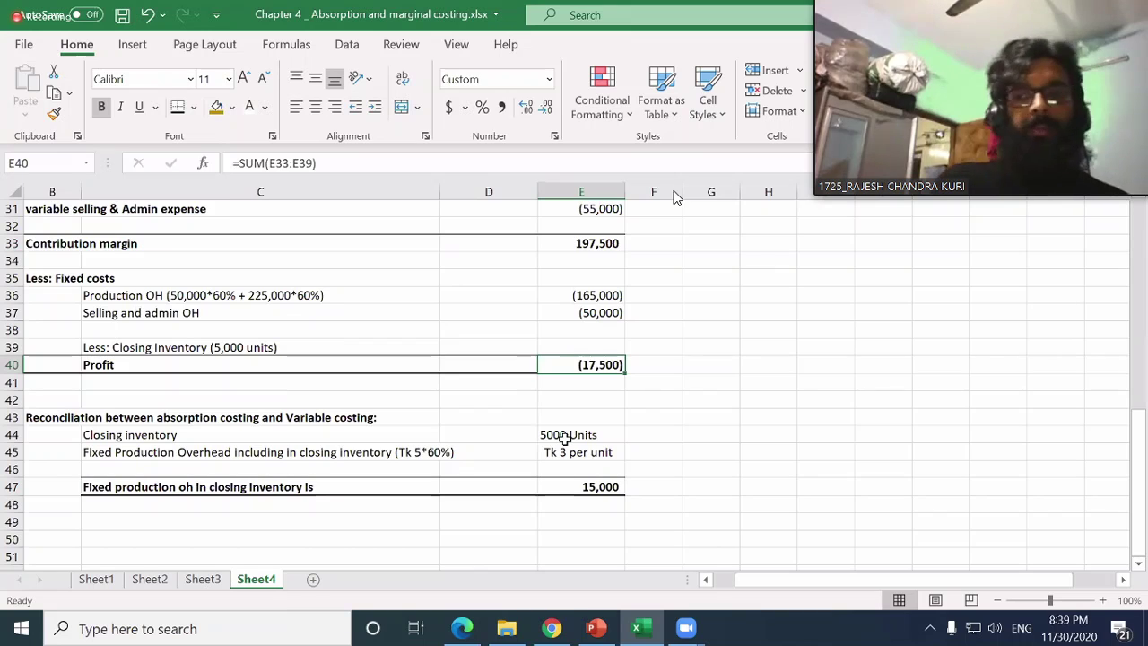
- Change the profit label in C17 of the absorption costing statement to "Profit/ Loss"
key("Up")
key("Up")
key("Up")
key("Up")
key("Up")
key("Up")
key("Up")
key("Up")
key("Up")
key("Up")
key("Up")
key("Up")
key("Up")
key("Up")
key("Up")
key("Up")
key("Up")
key("Up")
key("Up")
key("Up")
key("Up")
key("Up")
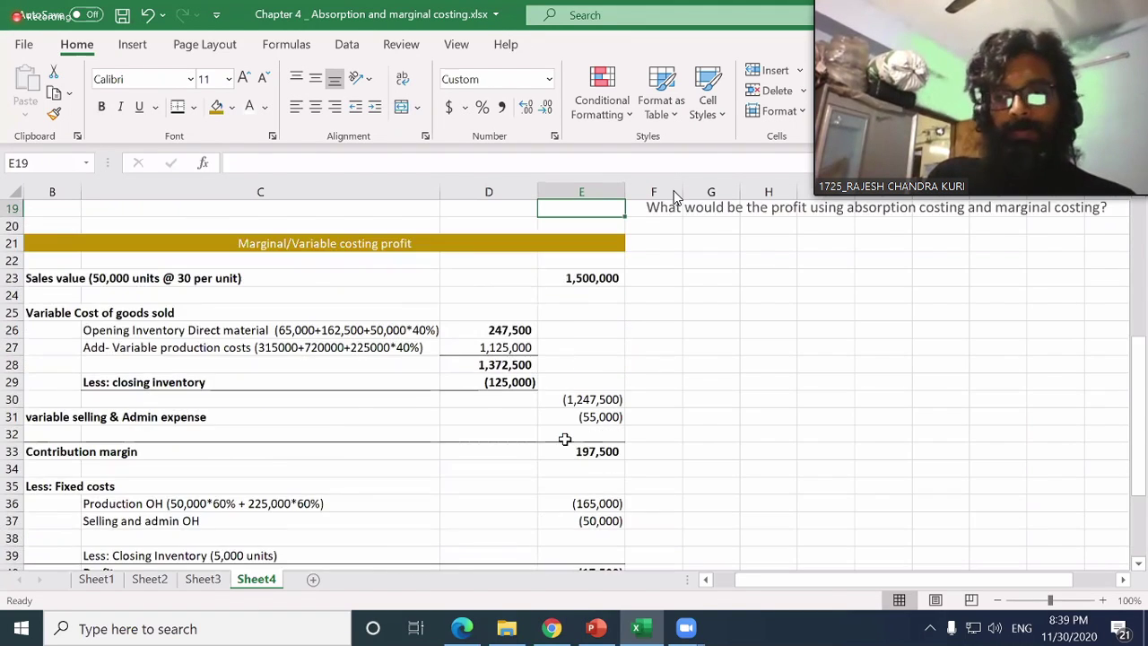
key("Down")
key("Down")
key("shift+Home")
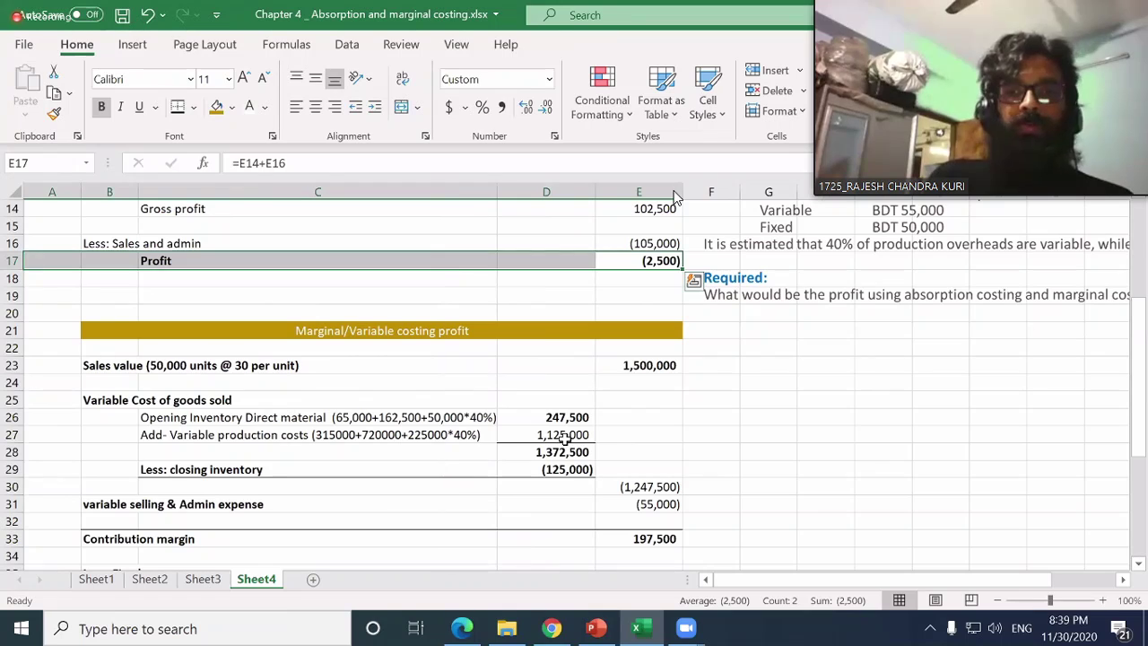
key("Right")
key("Left")
key("Left")
key("Left")
key("F2")
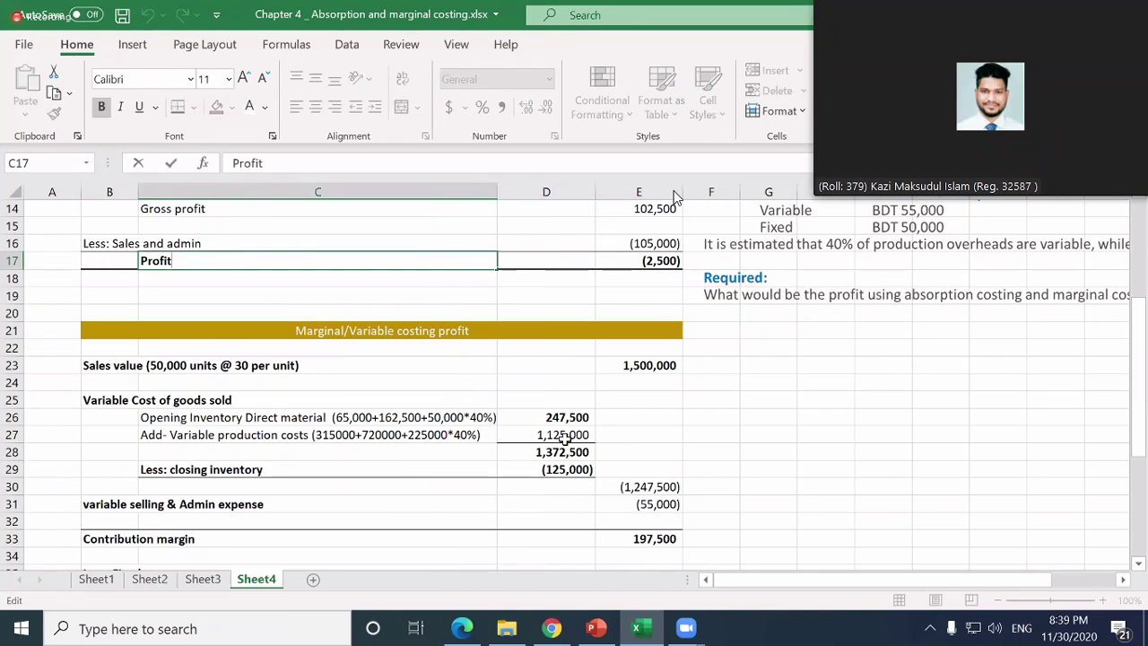
type(".")
type(" Loss")
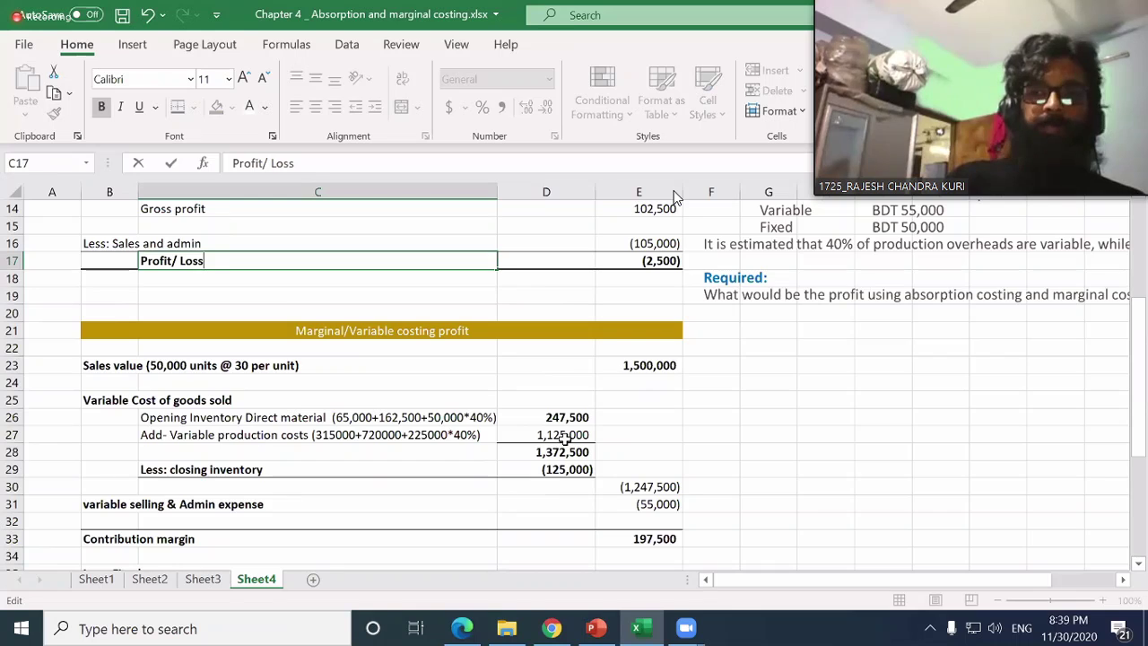
key("Return")
- Change the profit label in C40 of the marginal costing statement to "Profit/Loss"
key("Down")
key("Down")
key("Down")
key("Down")
key("Down")
key("Down")
key("Down")
key("Down")
key("Down")
key("Down")
key("Down")
key("Down")
key("Down")
key("Down")
key("Down")
key("Down")
key("Down")
key("Down")
key("Down")
key("Down")
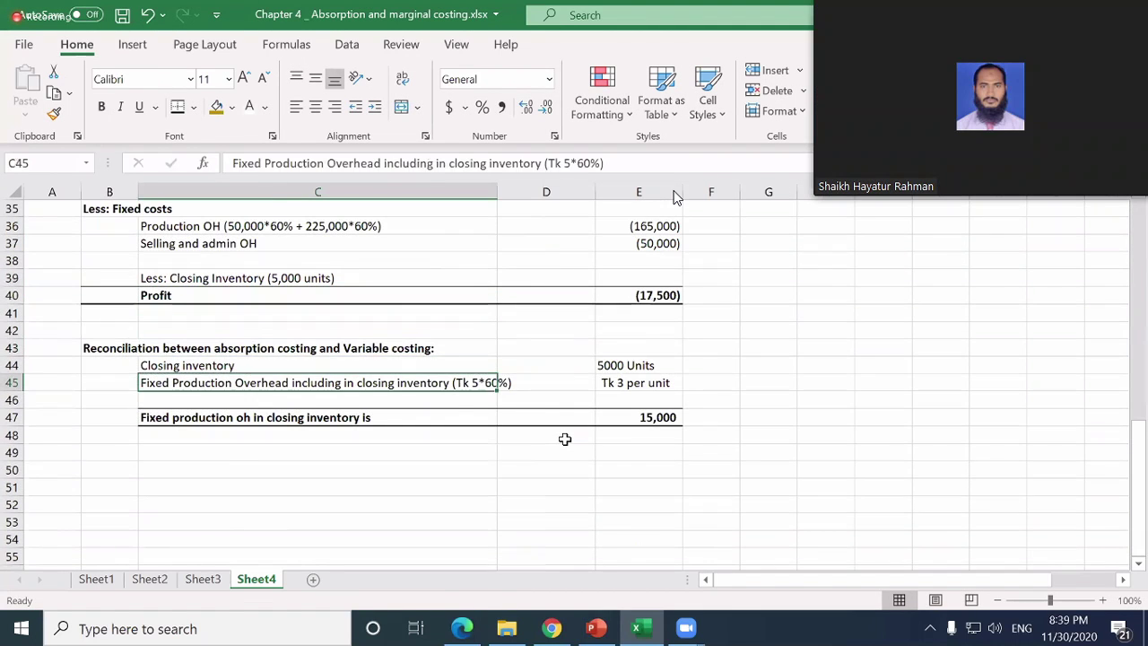
key("Up")
key("Up")
key("Up")
key("Up")
key("Up")
key("F2")
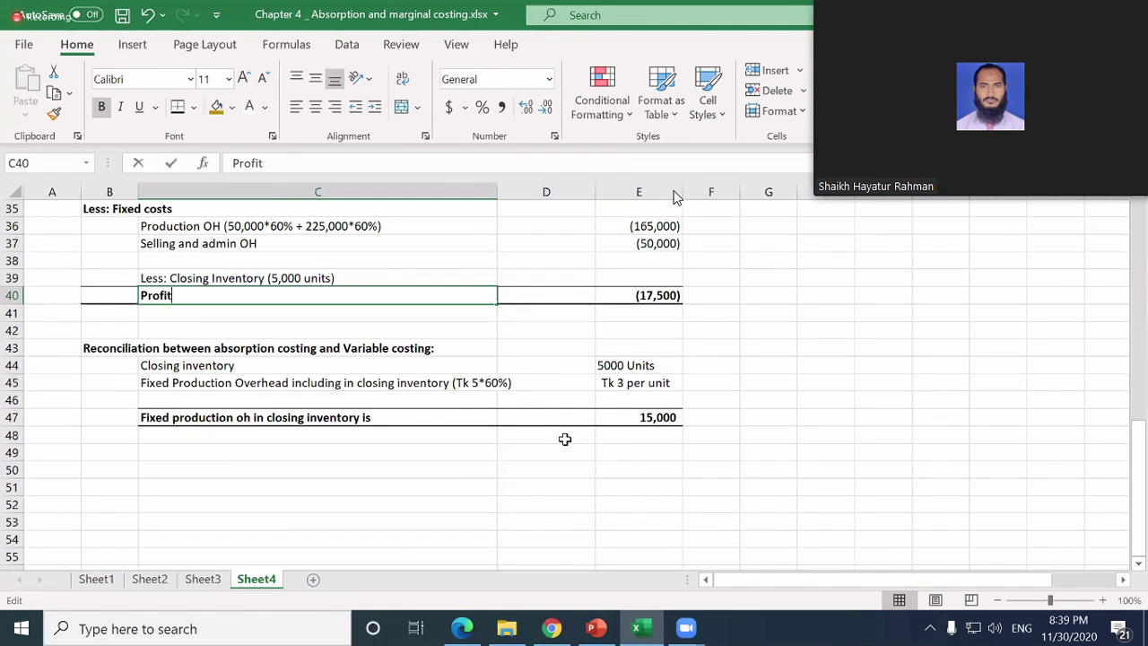
type("/M")
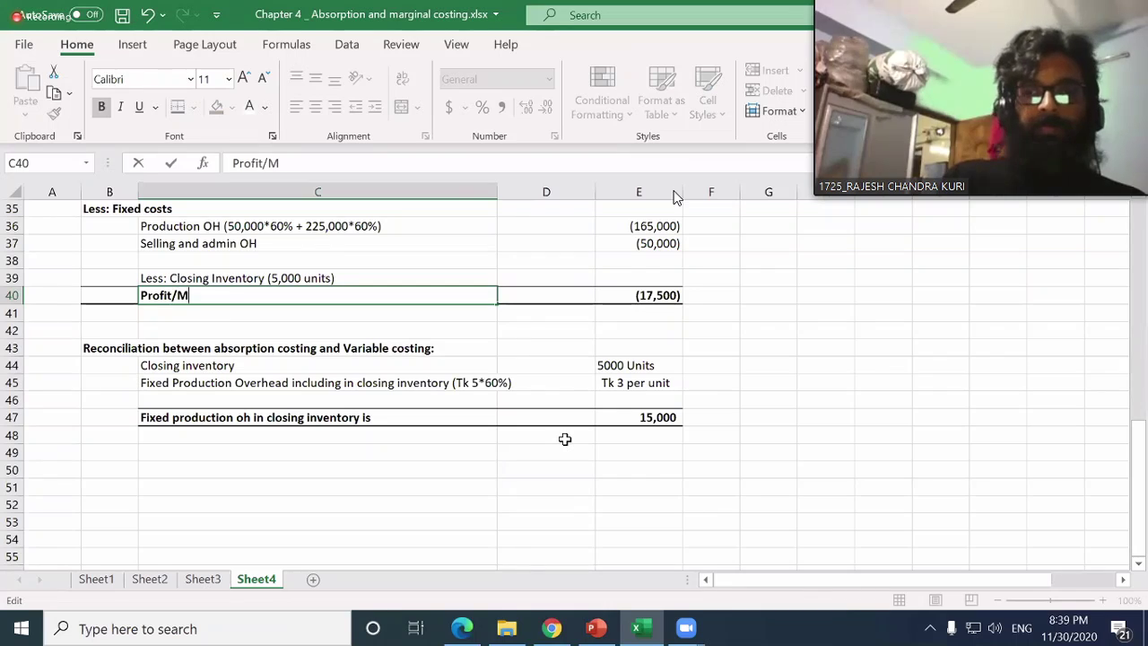
key("BackSpace")
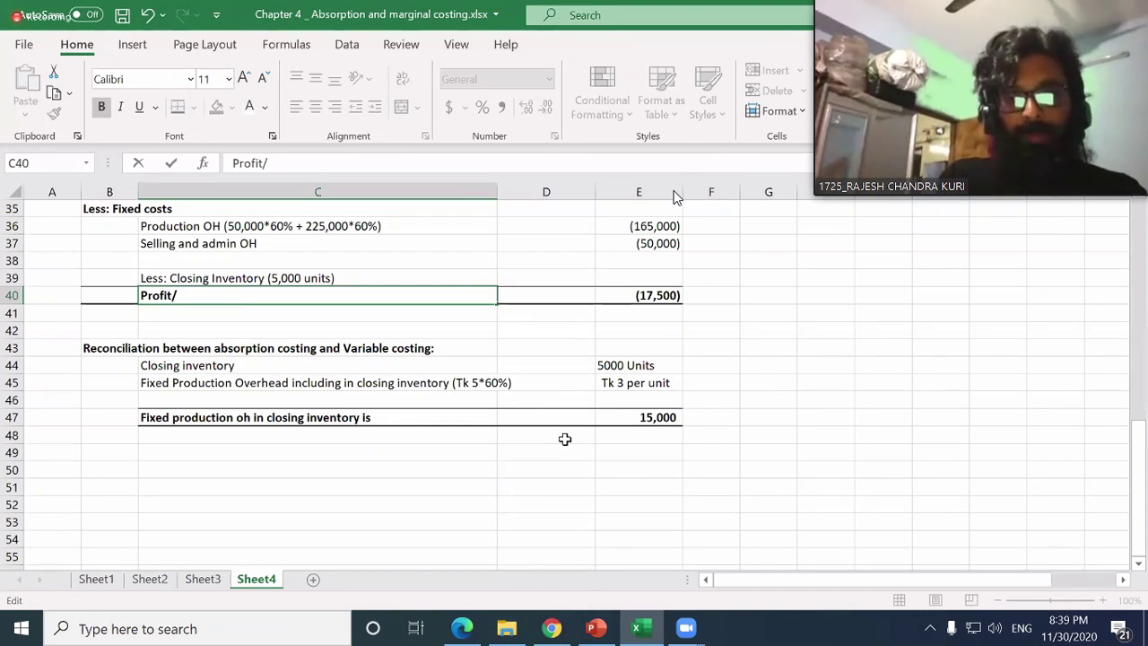
type("Loss")
key("Return")
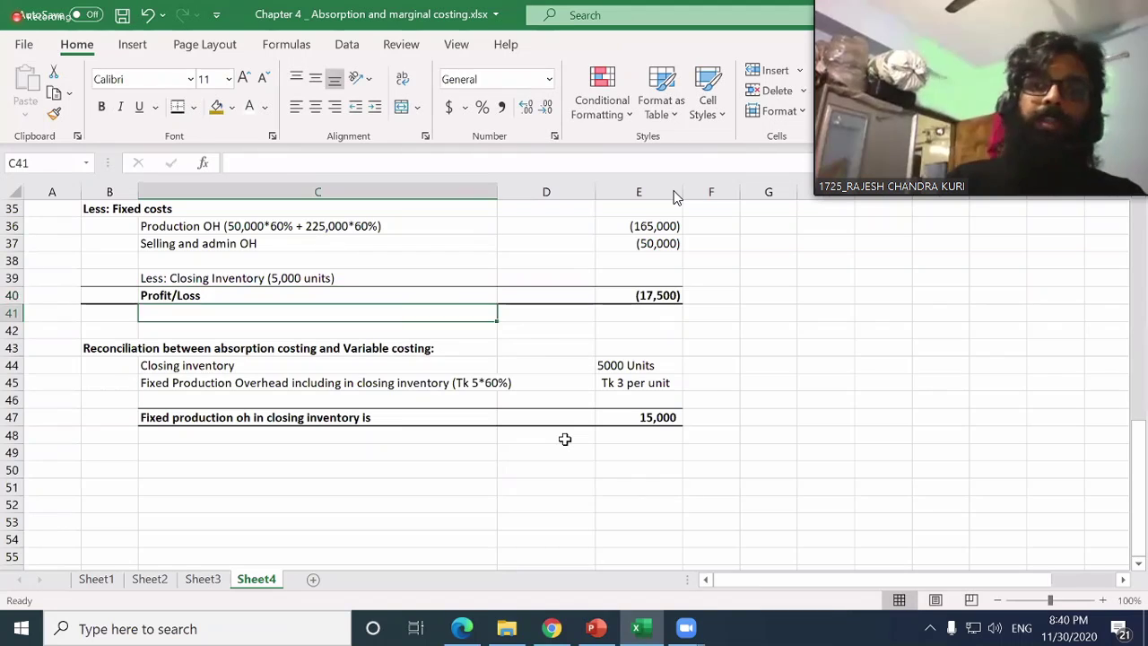
key("Up")
type("for")
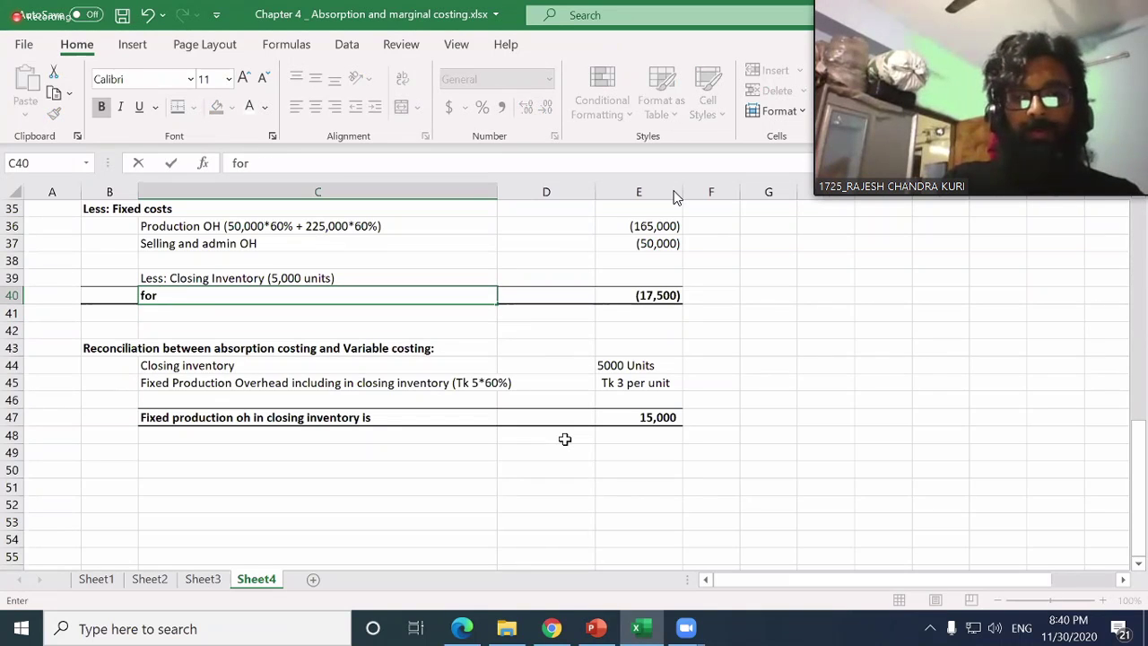
key("Escape")
key("Down")
key("Up")
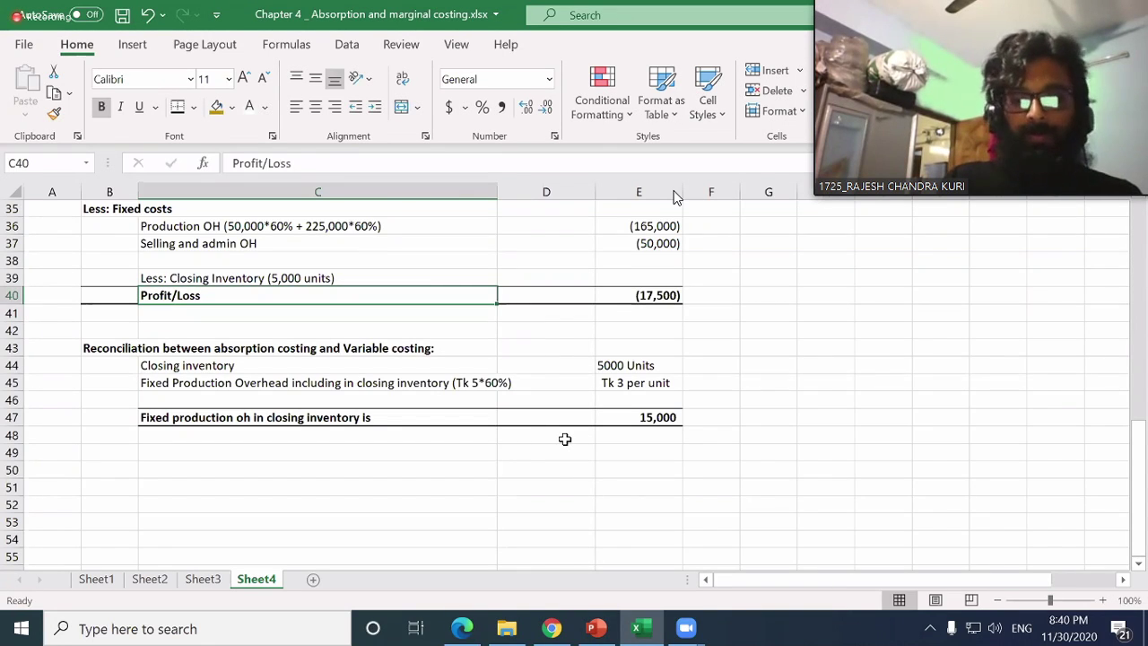
- Append "for the period" to the "Profit/Loss" label in C40
key("F2")
type("for")
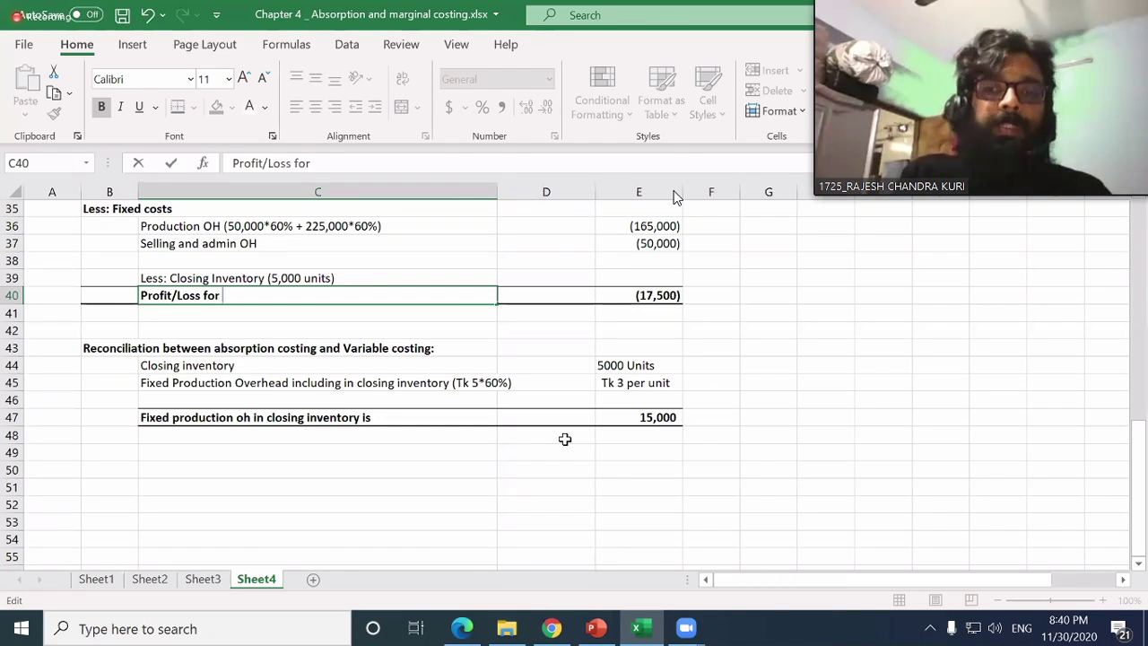
type("the perrio")
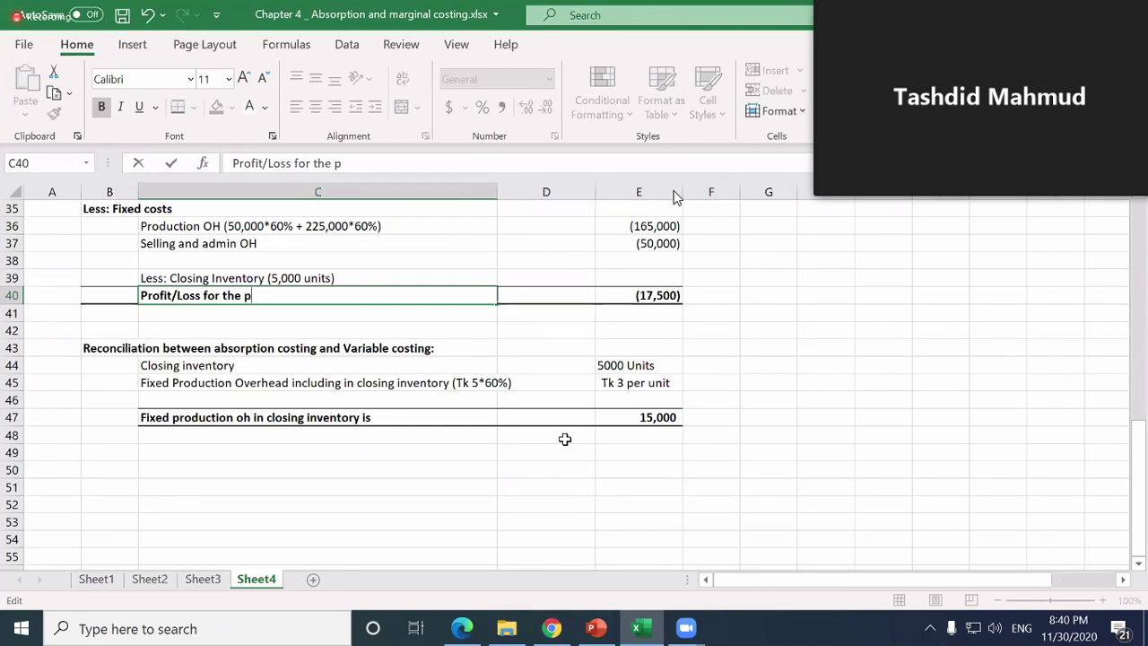
key("BackSpace")
type("iod")
key("Return")
key("Up")
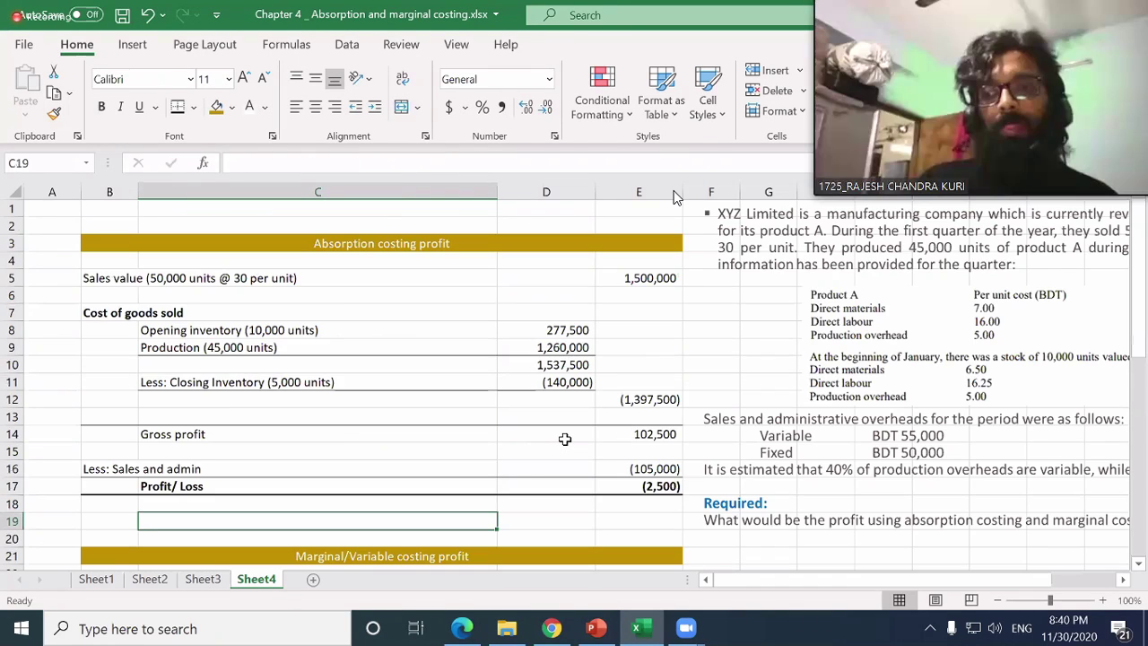
- Right-align the closing inventory quantity and the per-unit overhead in E44:E45 of the reconciliation
scroll(564, 439, "up", 4)
key("Down")
key("Down")
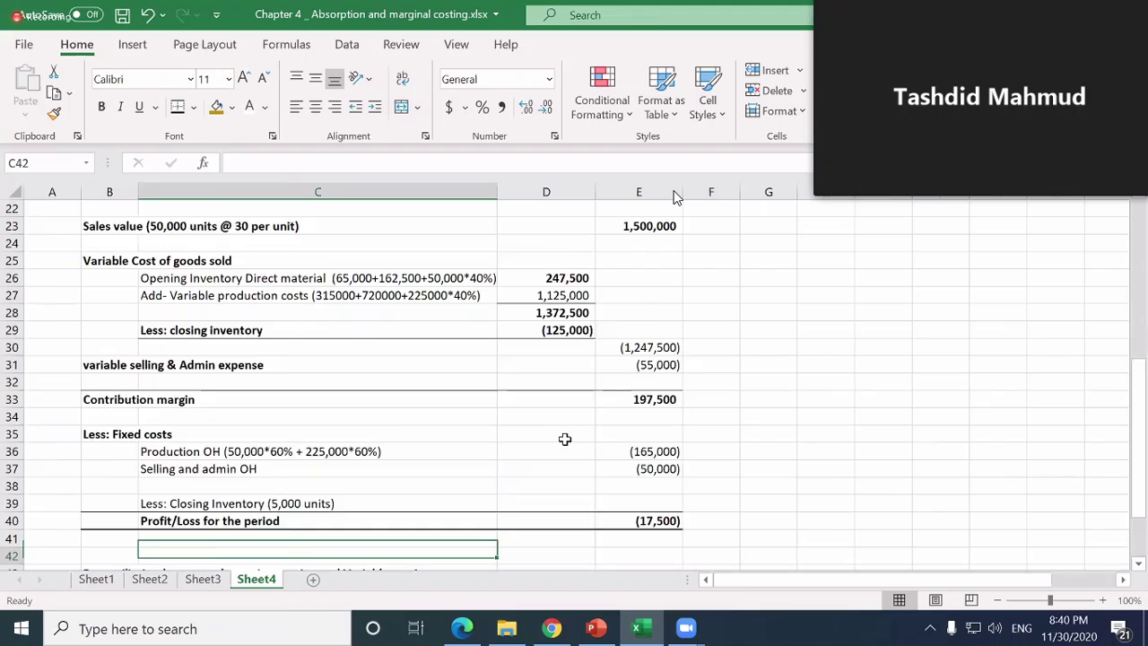
key("Down")
key("Down")
key("Down")
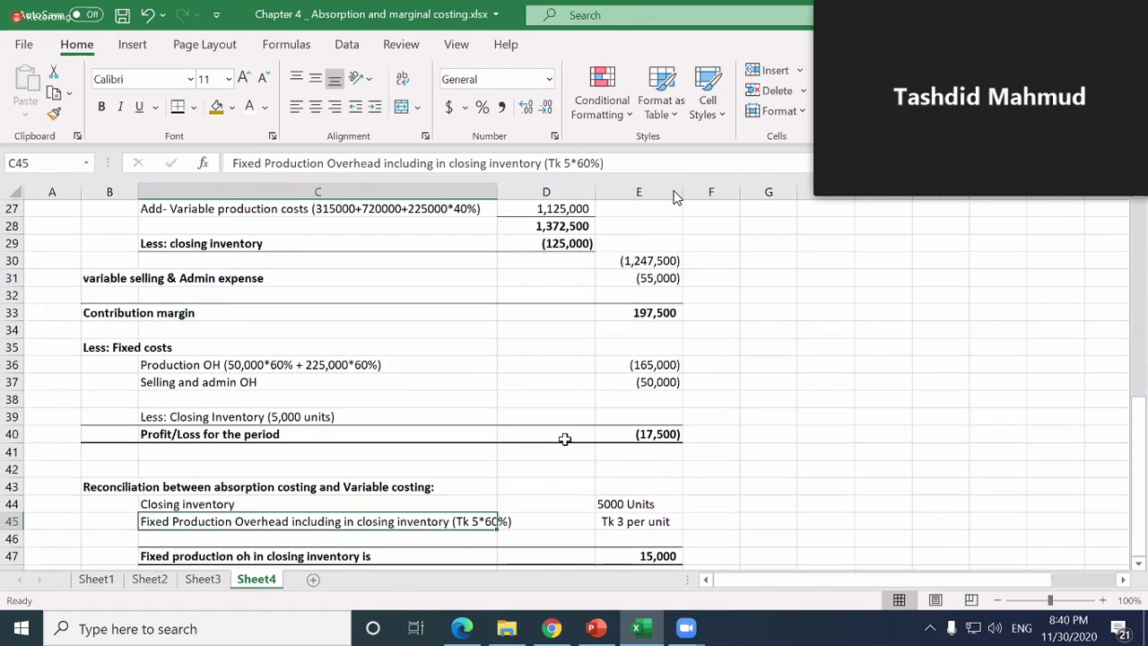
key("Up")
key("Right")
key("Right")
key("shift+Down")
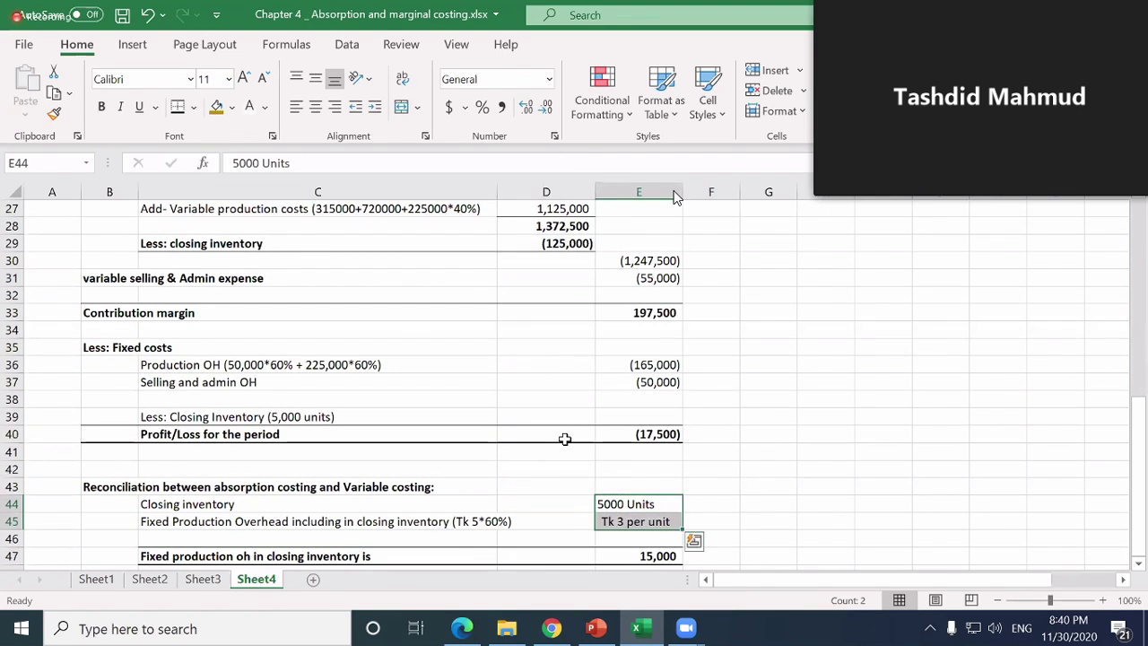
left_click(334, 106)
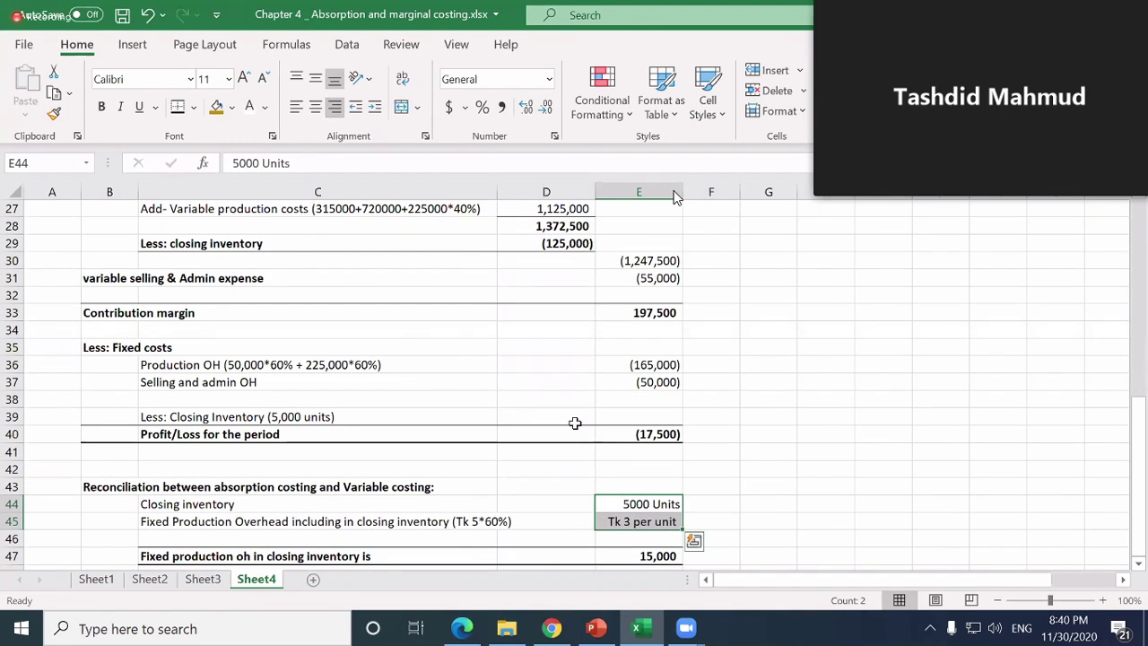
left_click(608, 453)
left_click(629, 505)
key("Down")
key("Down")
key("Down")
key("Down")
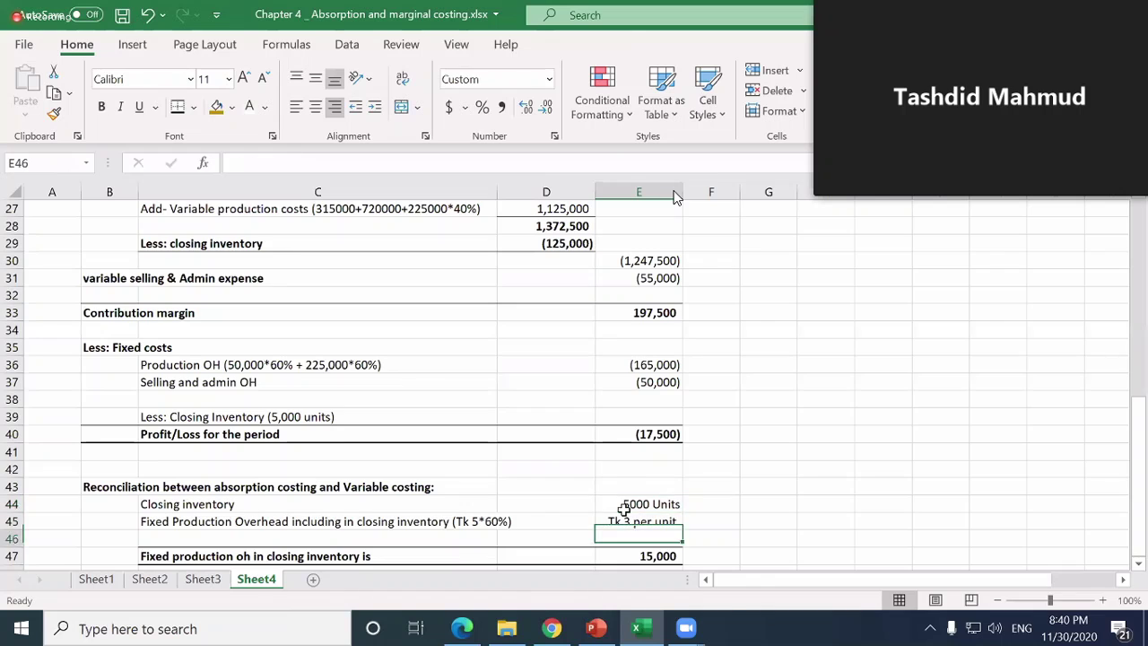
- Make the closing inventory quantity and the per-unit overhead in E44:E45 of the reconciliation bold
key("Up")
key("Up")
key("Up")
key("Up")
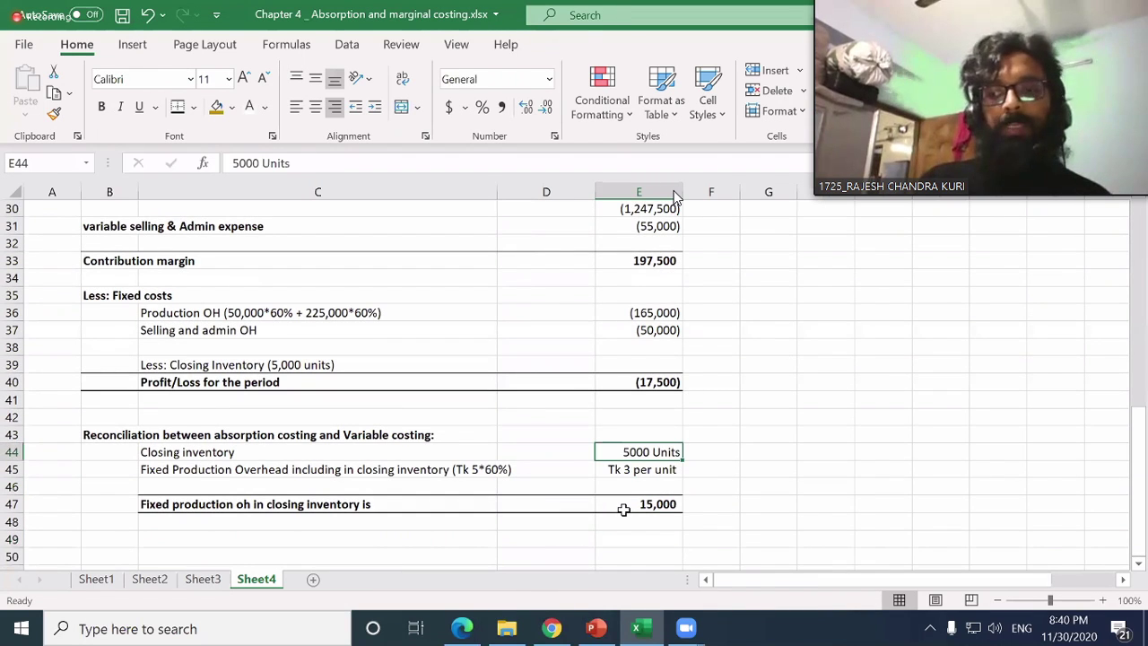
key("Down")
key("Up")
key("ctrl+b")
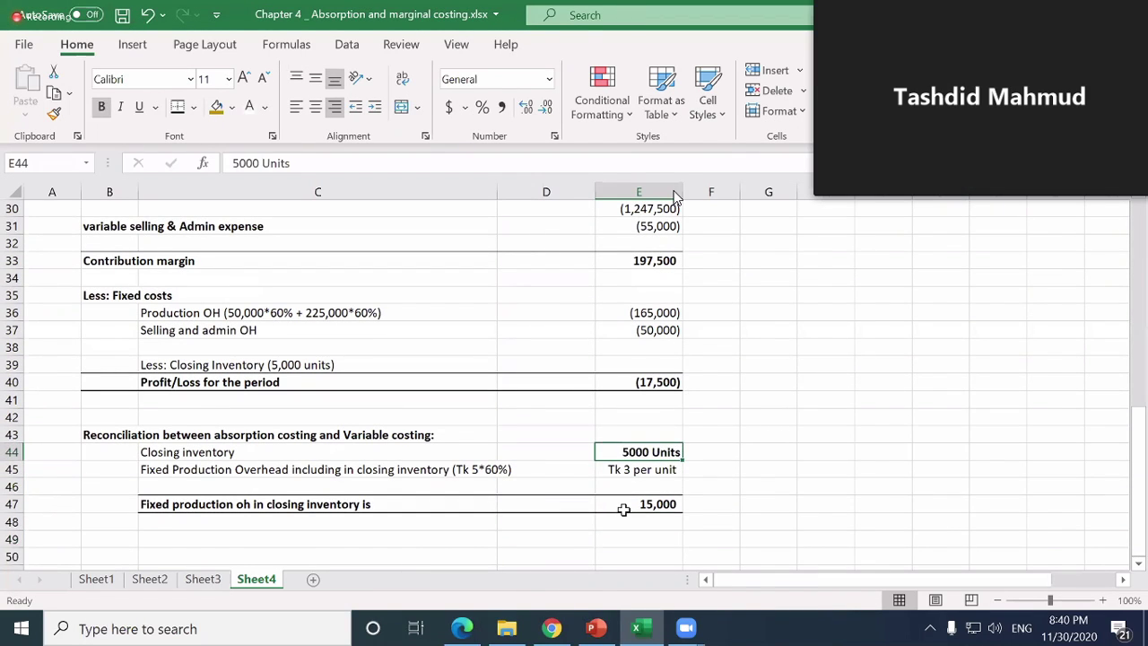
key("Down")
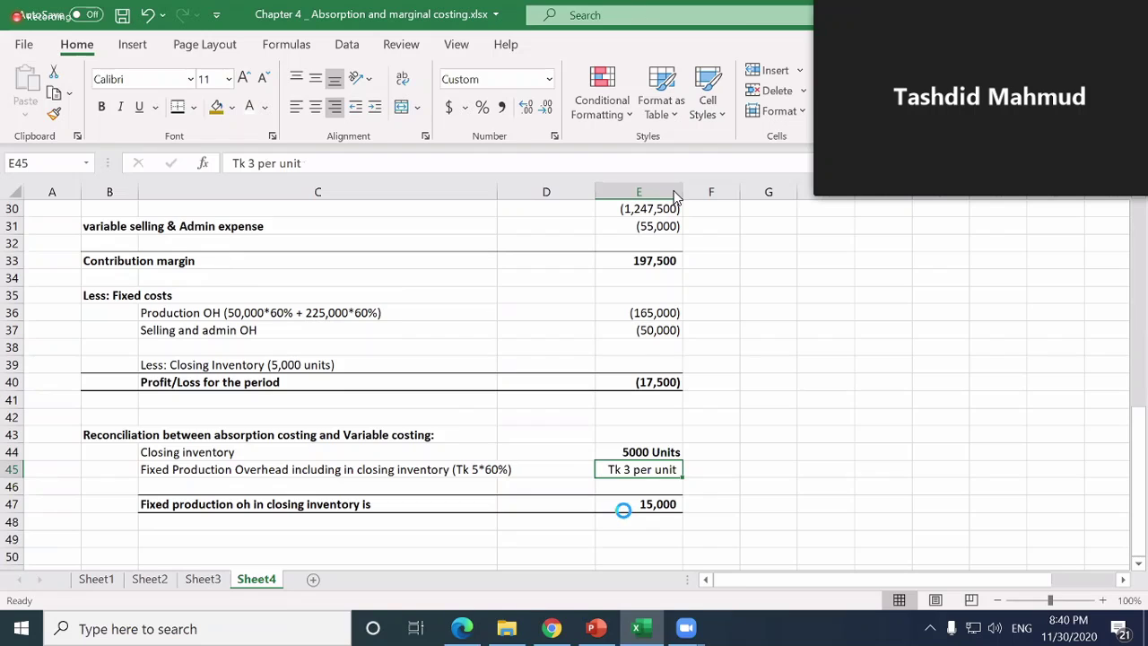
key("ctrl+b")
- Change "including" to "included" in the Fixed Production Overhead label in C45
key("Left")
key("Left")
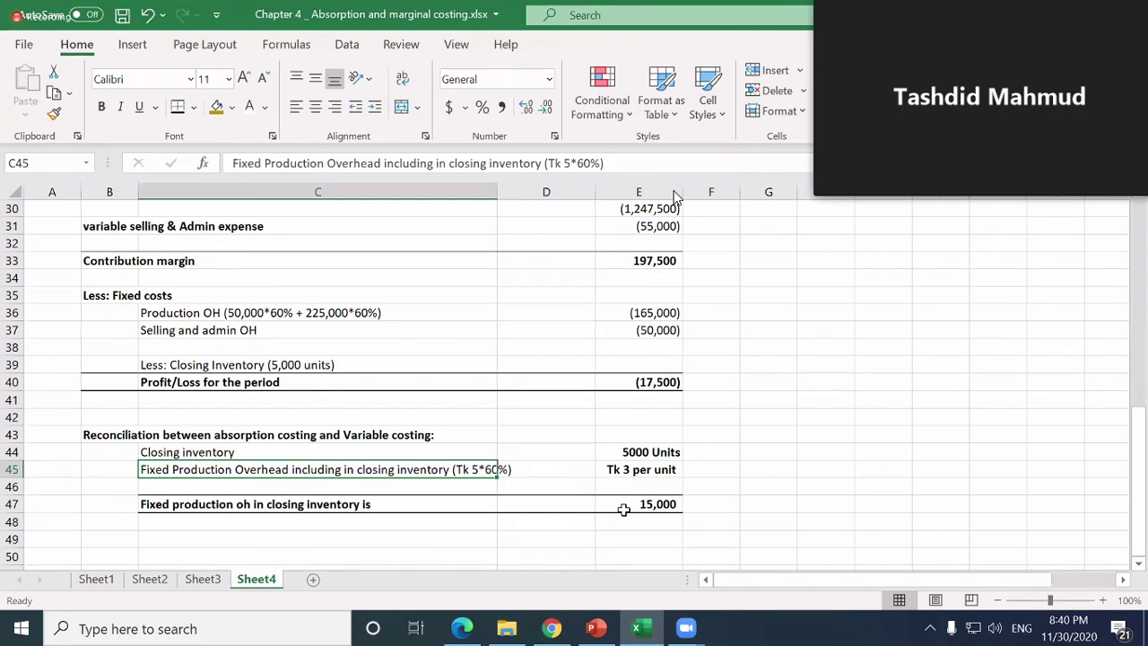
key("F2")
key("Left")
key("Left")
key("Left")
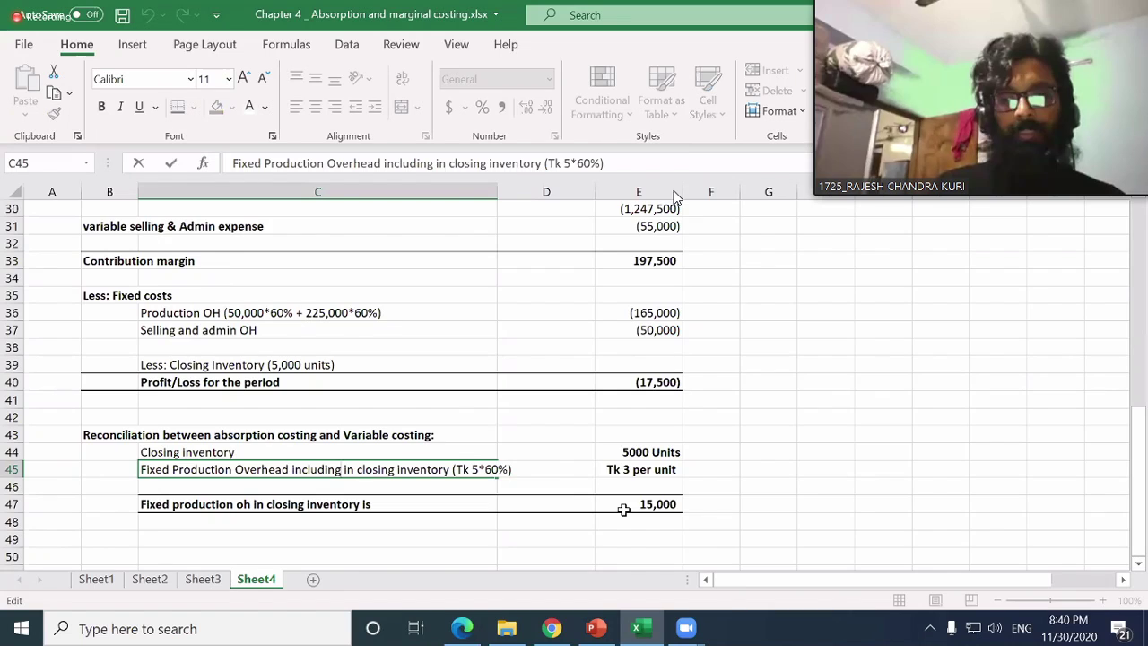
key("BackSpace")
key("BackSpace")
type("ed")
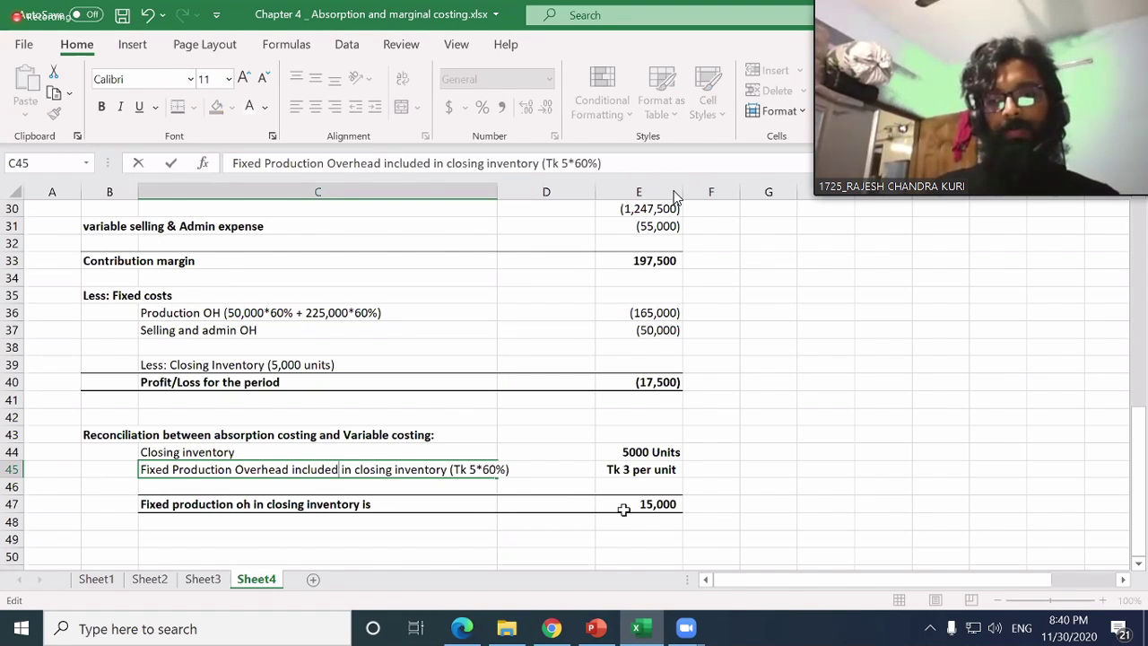
key("Return")
key("Up")
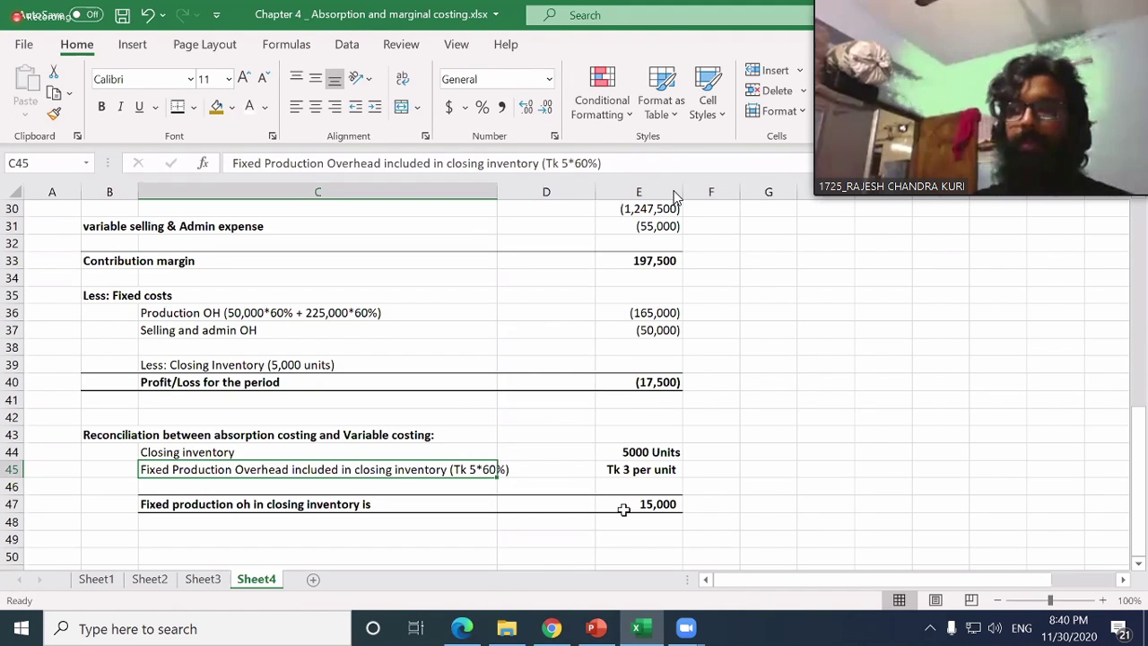
- Examine the problem text beside the absorption costing statement for the split of production overheads between variable and fixed
key("Up")
key("Up")
key("Up")
key("Up")
key("Up")
key("Up")
key("Up")
key("Up")
key("Up")
key("Up")
key("Up")
key("Up")
key("Up")
key("Up")
key("Up")
key("Up")
key("Up")
key("Up")
key("Up")
key("Up")
key("Up")
key("Up")
key("Up")
key("Up")
key("Up")
key("Up")
key("Up")
key("Up")
key("Up")
key("Up")
key("Right")
key("Right")
key("Right")
key("Right")
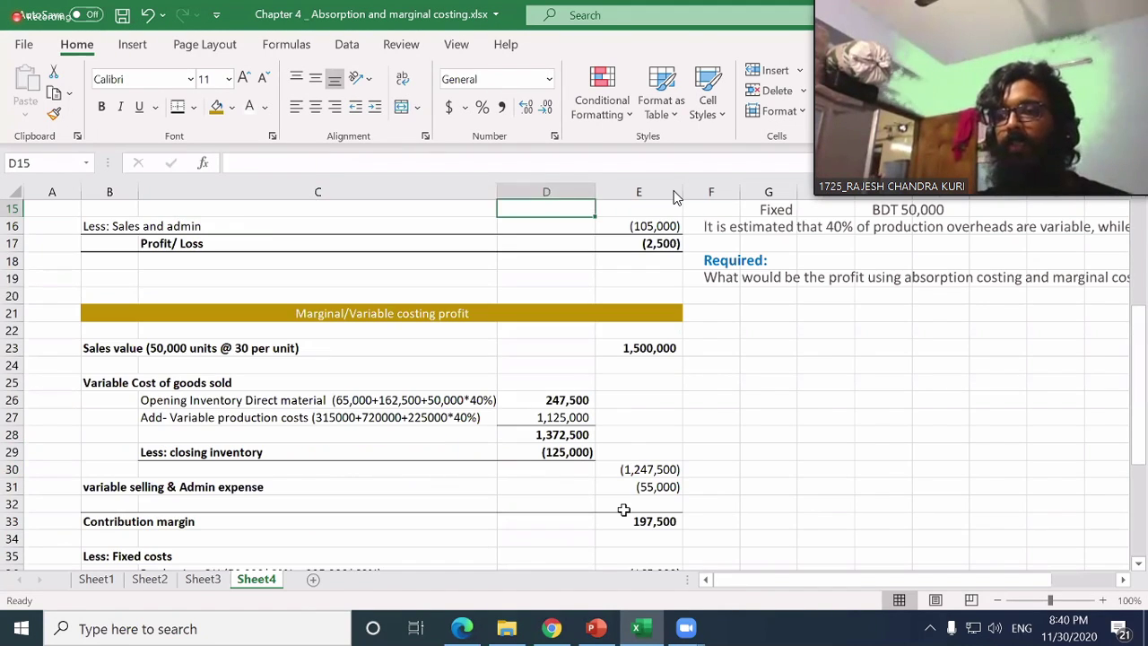
key("Up")
key("Up")
key("Up")
key("Up")
key("Up")
key("Up")
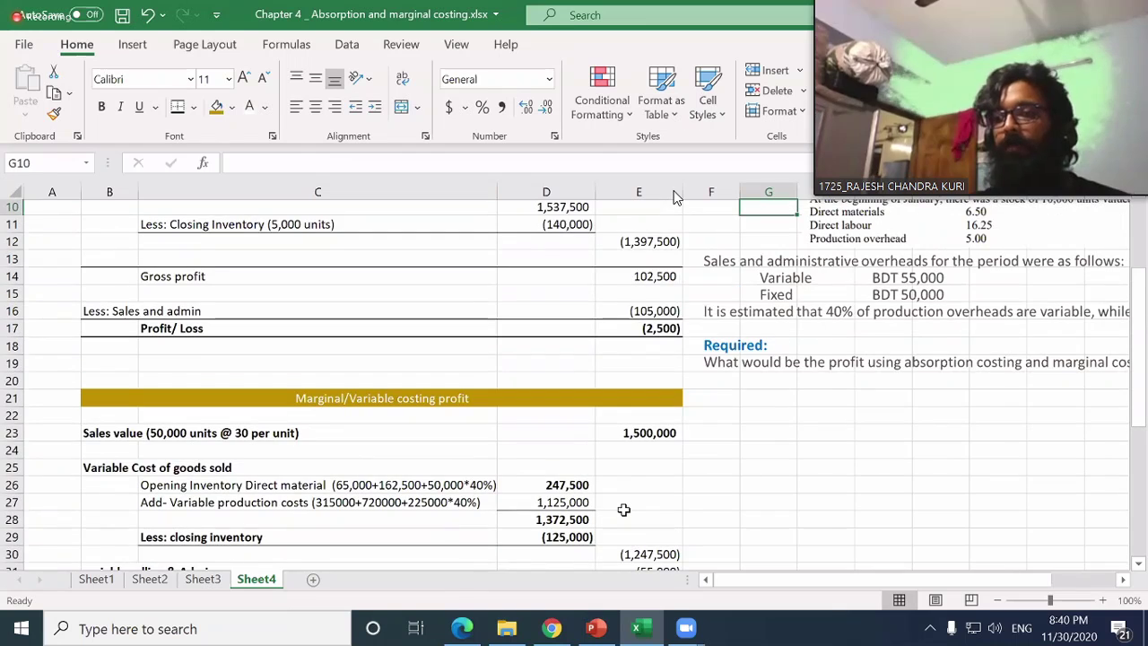
key("Right")
key("Down")
key("Down")
key("Down")
key("Down")
key("Down")
key("Down")
key("Down")
key("Down")
key("Up")
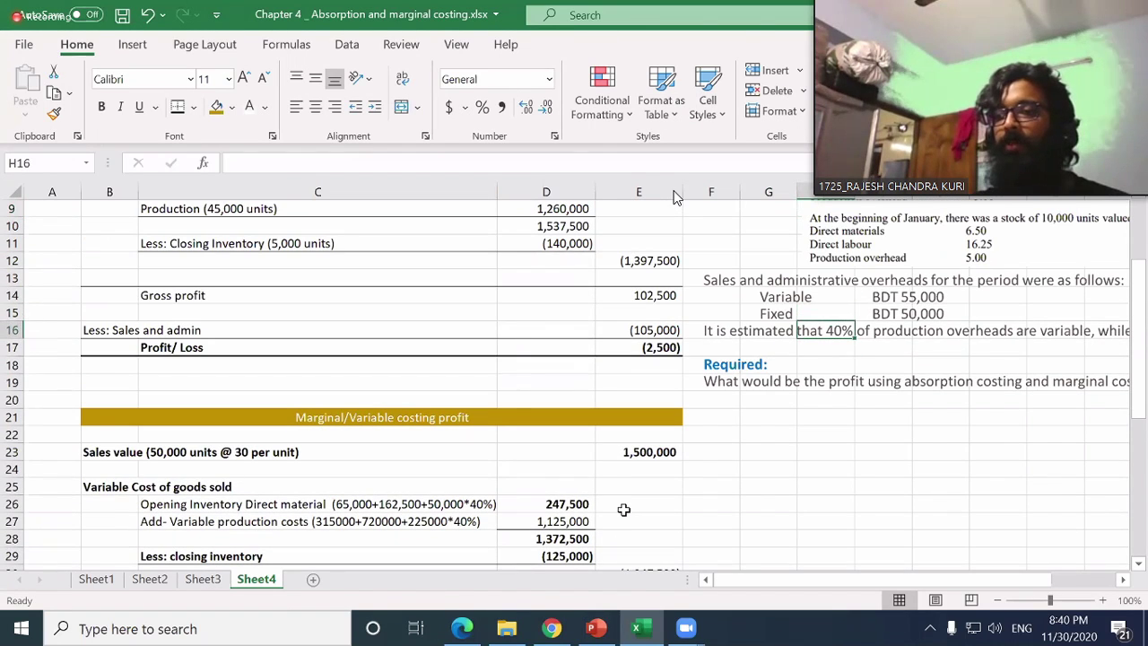
key("Right")
key("Right")
key("Right")
key("Right")
key("Right")
key("Right")
key("Right")
key("Left")
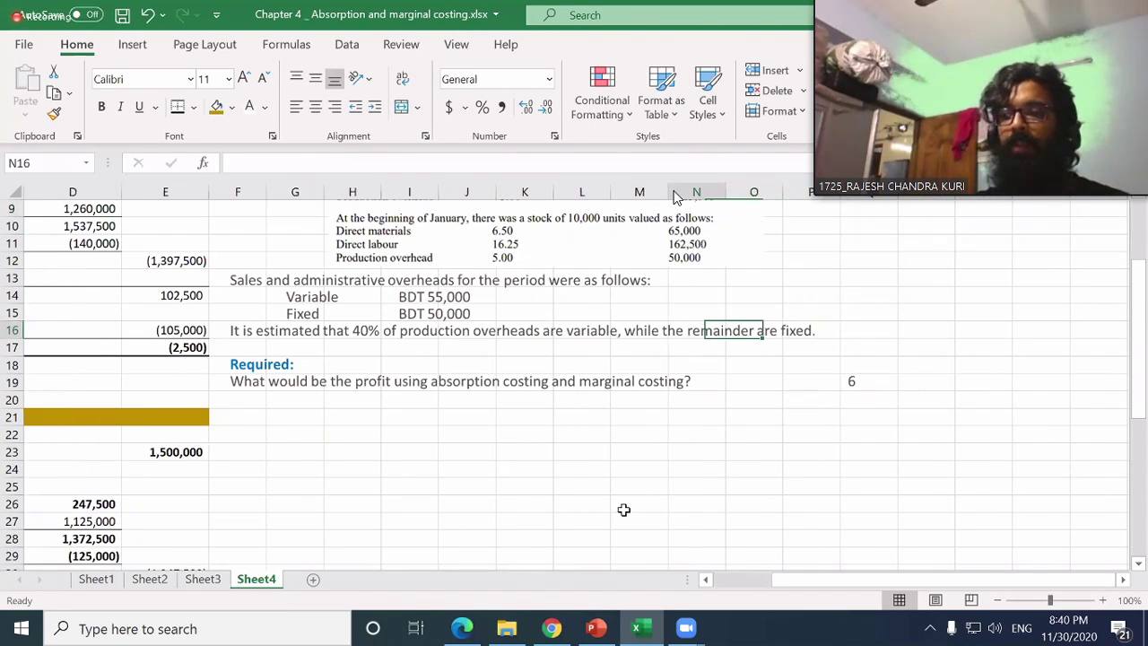
key("Left")
key("Left")
key("Left")
key("Left")
key("Left")
key("Left")
key("Left")
key("Left")
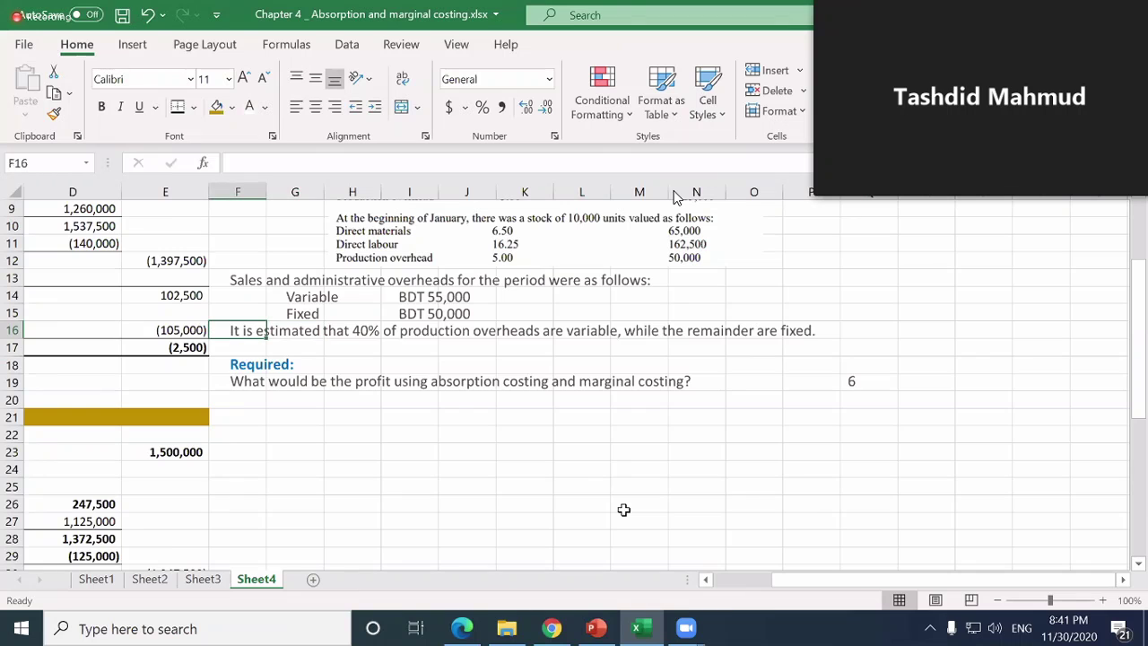
key("Left")
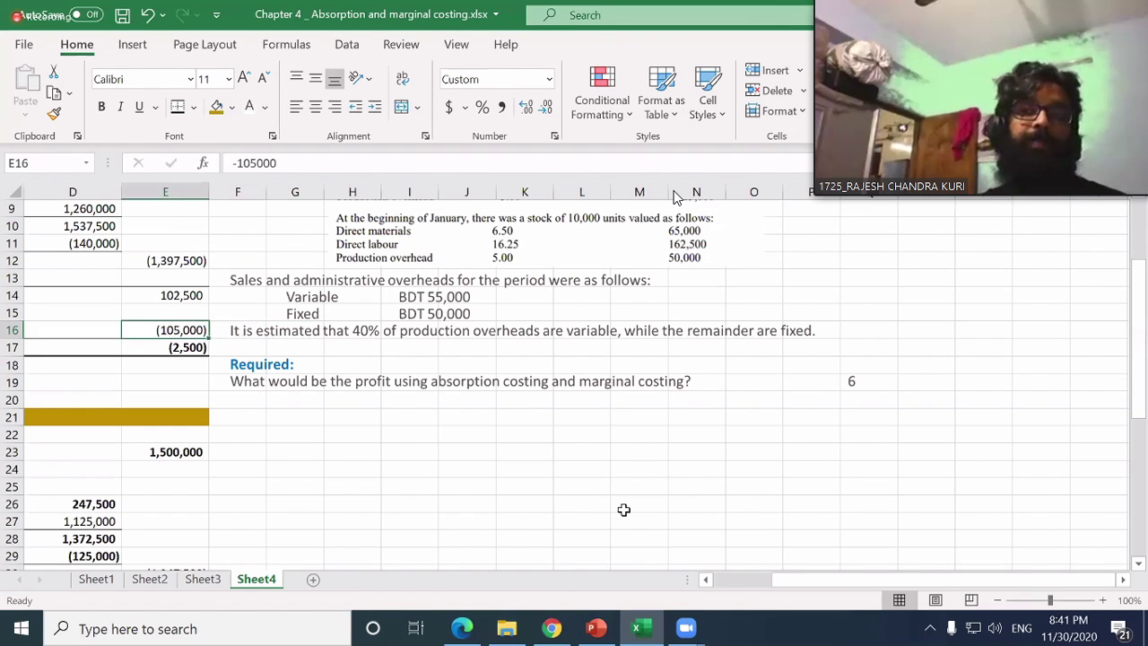
- Review the marginal costing statement from its sales value through the fixed costs, along with the reconciliation below it
key("Left")
key("Left")
key("Left")
key("Left")
key("Page_Down")
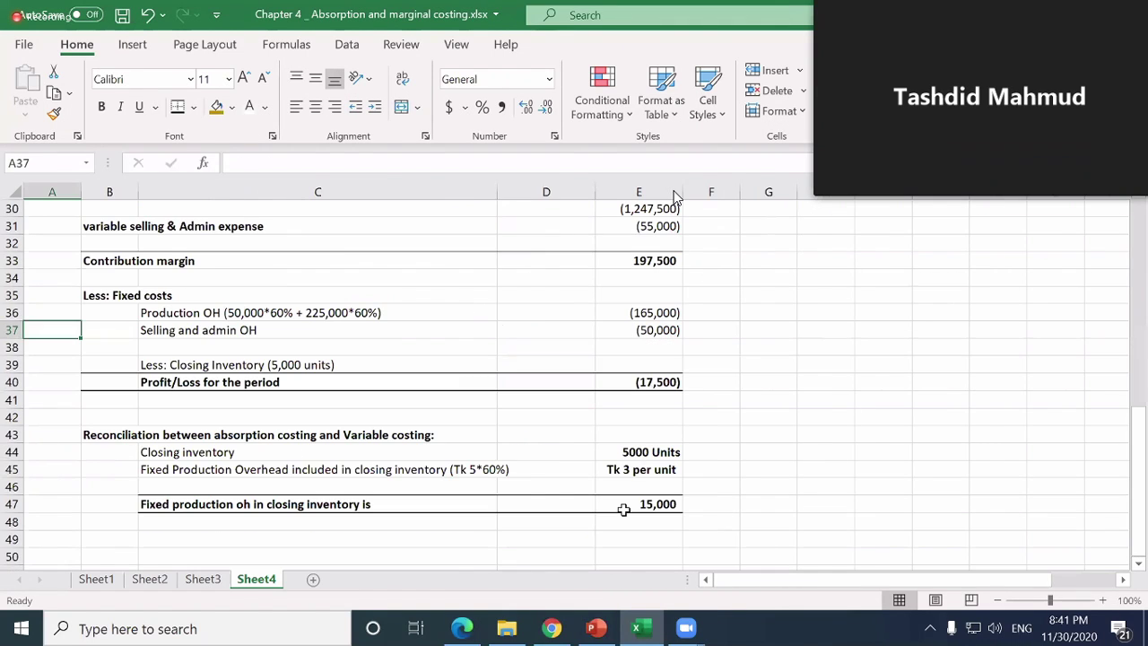
key("Down")
key("Down")
key("Down")
key("Down")
key("Down")
key("Down")
key("Page_Up")
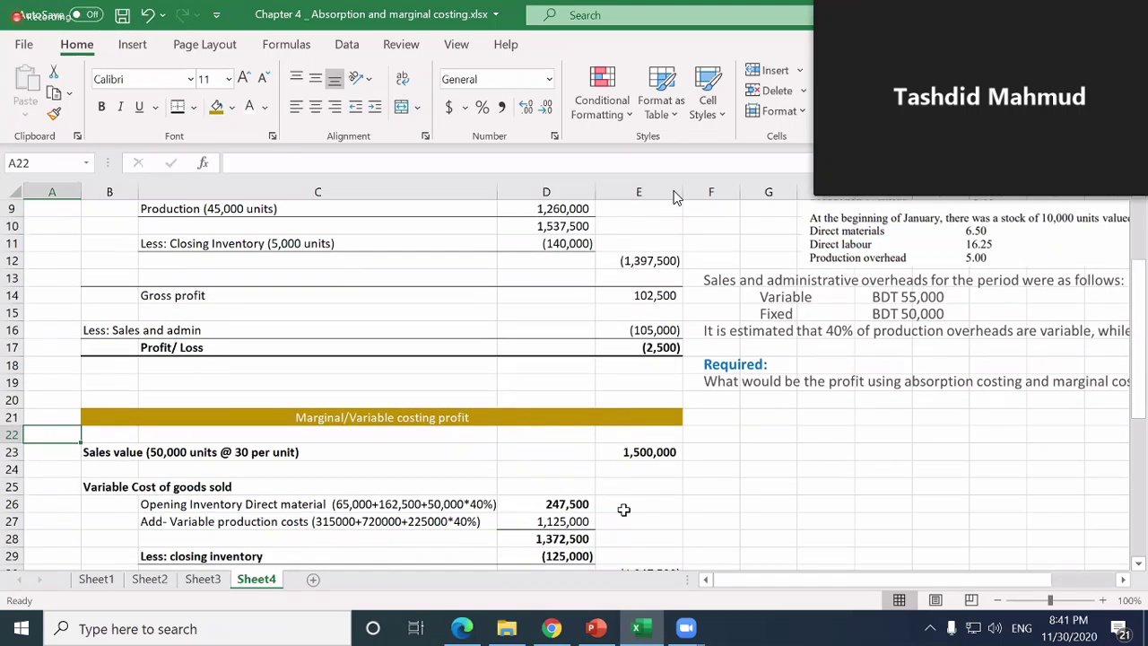
key("Down")
key("Down")
key("Down")
key("Down")
key("Down")
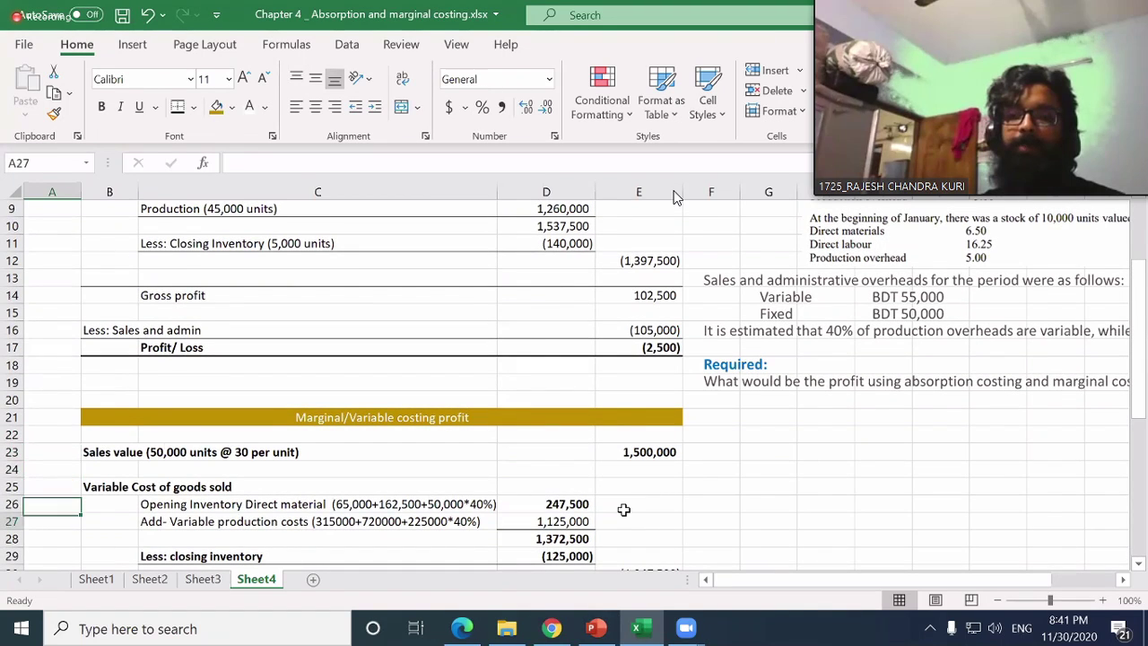
key("Down")
key("Down")
key("Down")
key("Down")
key("Down")
key("Down")
key("Down")
key("Down")
key("Down")
key("Down")
key("Down")
key("Up")
key("Right")
key("Right")
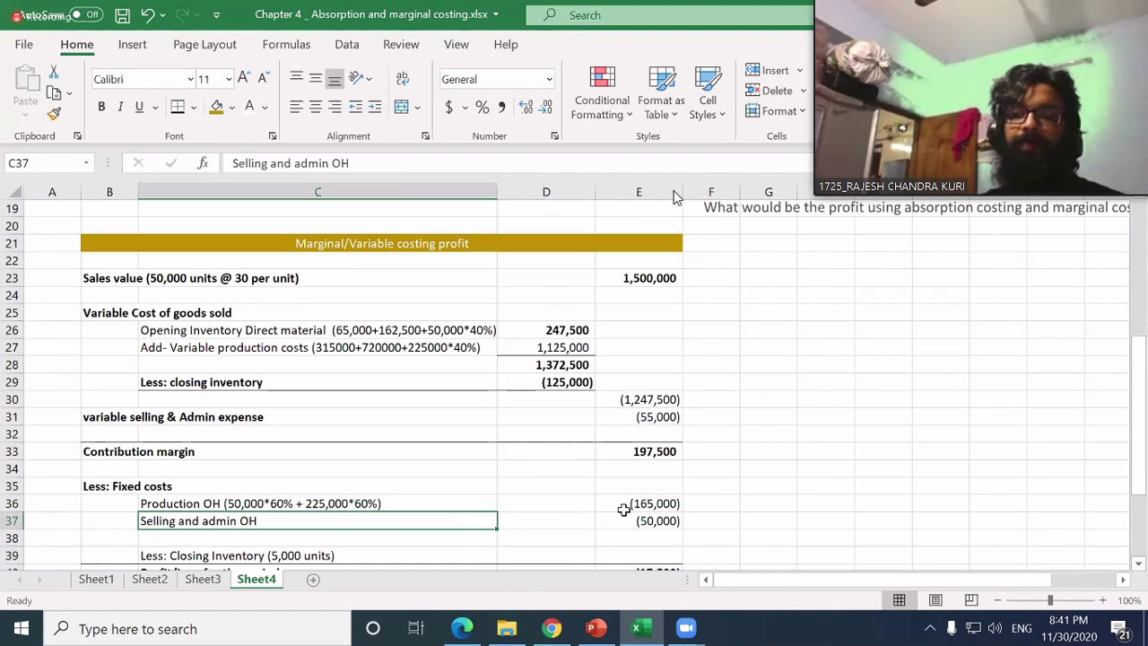
key("Up")
key("Down")
key("Down")
key("Down")
key("Down")
key("Down")
key("Down")
key("Down")
key("Up")
key("Up")
key("Up")
key("Up")
key("Up")
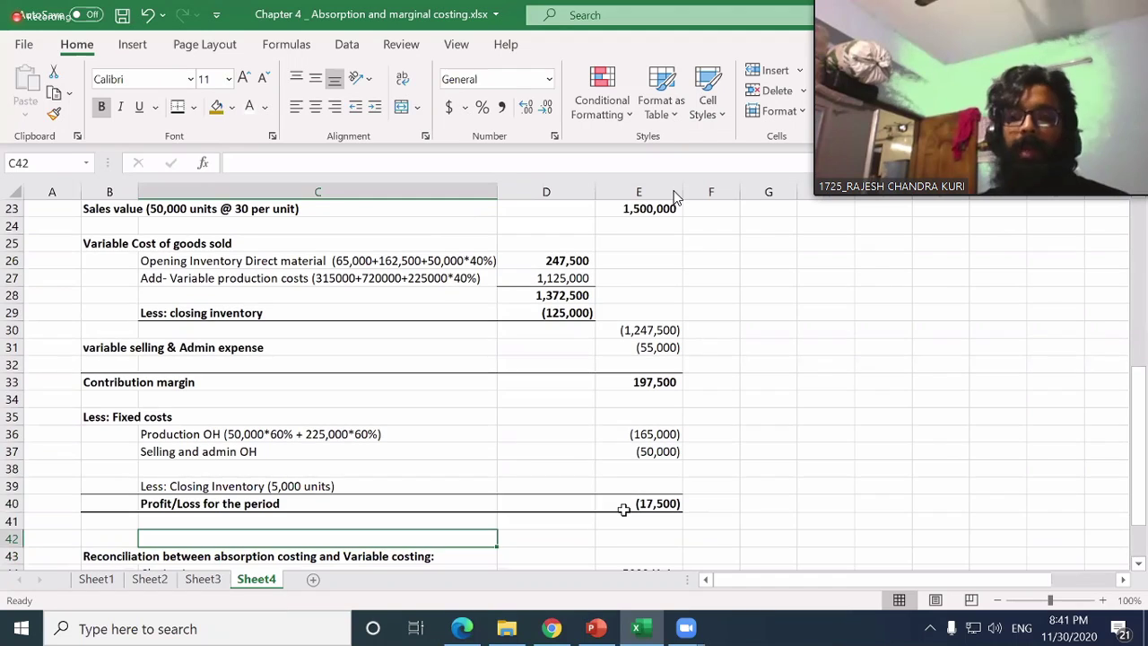
- Compare the absorption costing profit/loss line in row 17 with the marginal costing profit/loss line in row 40
key("Page_Up")
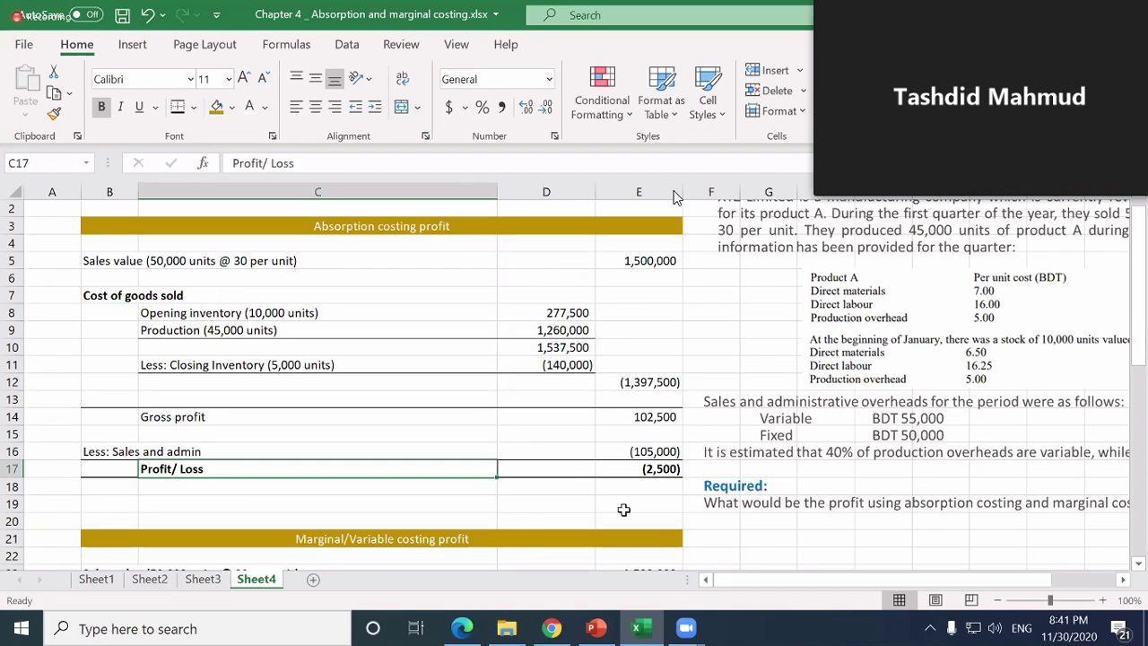
key("Down")
key("Down")
key("Down")
key("Down")
key("Down")
key("Down")
key("Down")
key("Down")
key("Down")
key("Down")
key("Down")
key("Down")
key("Down")
key("Down")
key("Down")
key("Down")
key("Down")
key("Down")
key("Down")
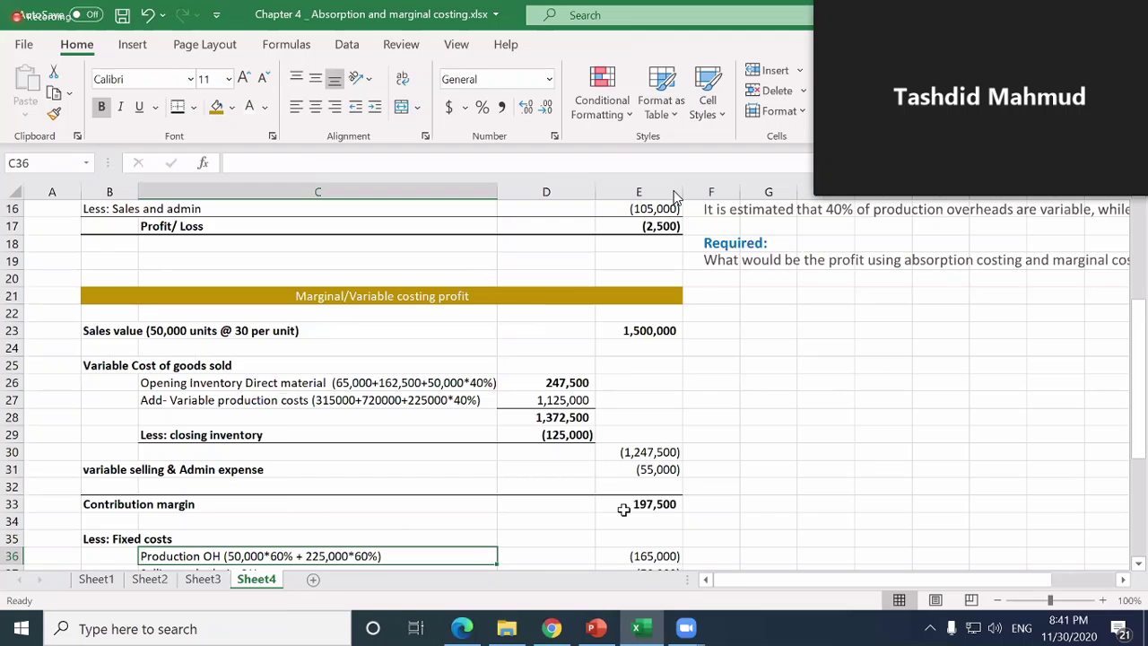
key("Down")
key("Down")
key("Down")
key("Down")
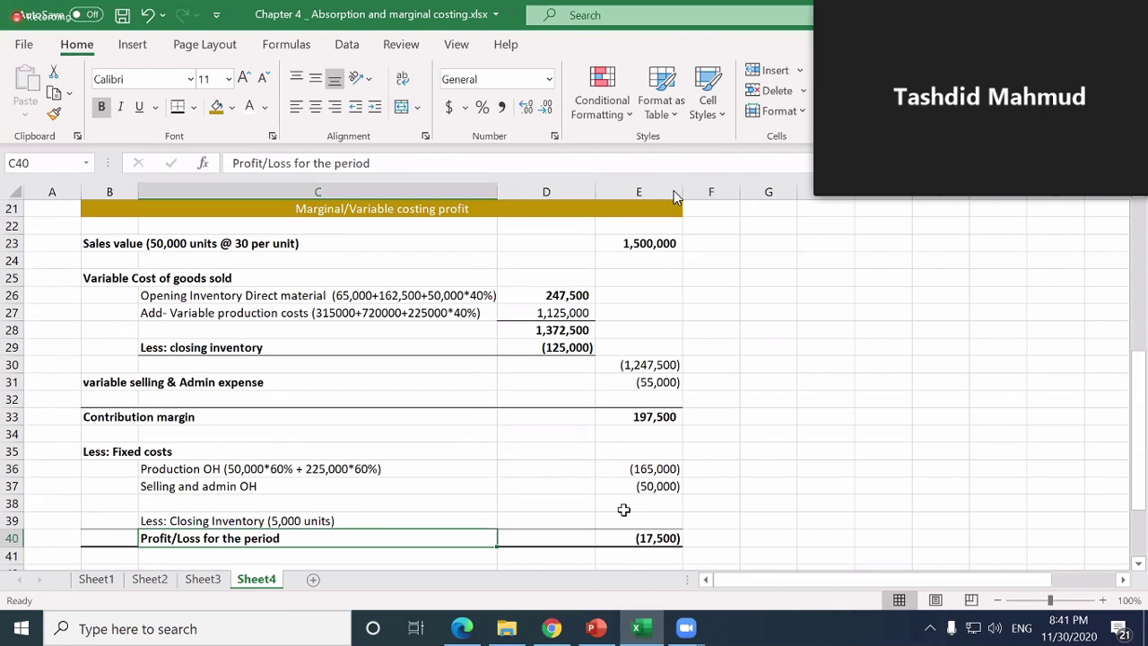
- Review the reconciliation below the marginal costing statement, down to the line for fixed production overhead in closing inventory
key("Down")
key("Down")
key("Down")
key("Down")
key("Down")
key("Down")
key("Down")
left_click(623, 509)
key("Down")
key("Down")
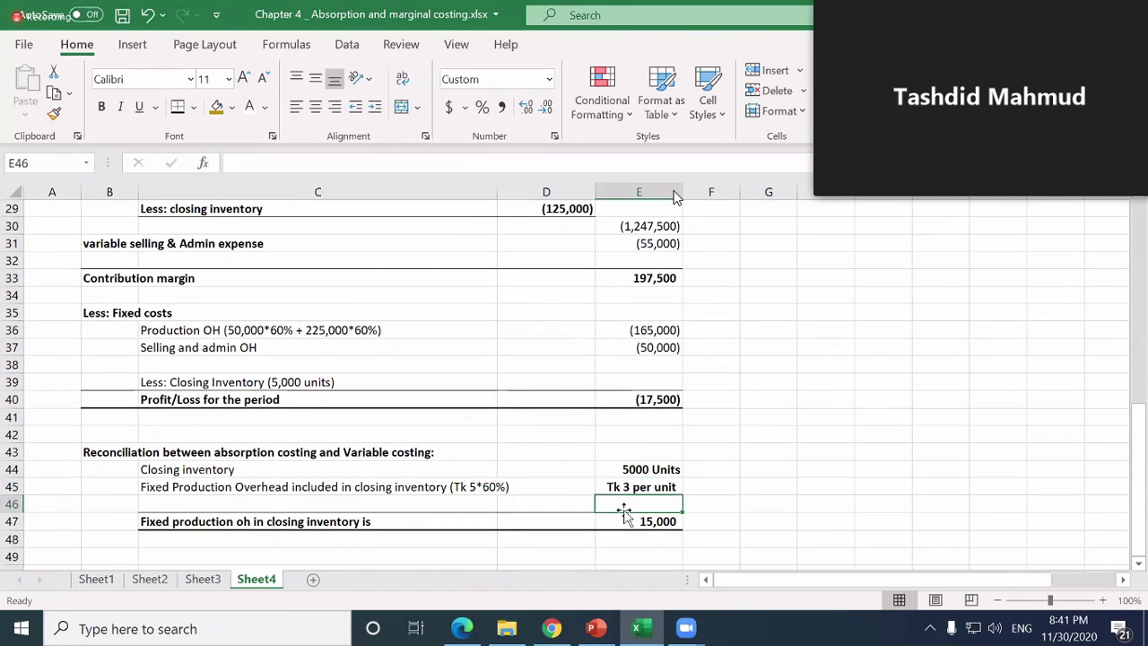
key("Down")
key("Left")
key("Left")
key("Left")
key("Right")
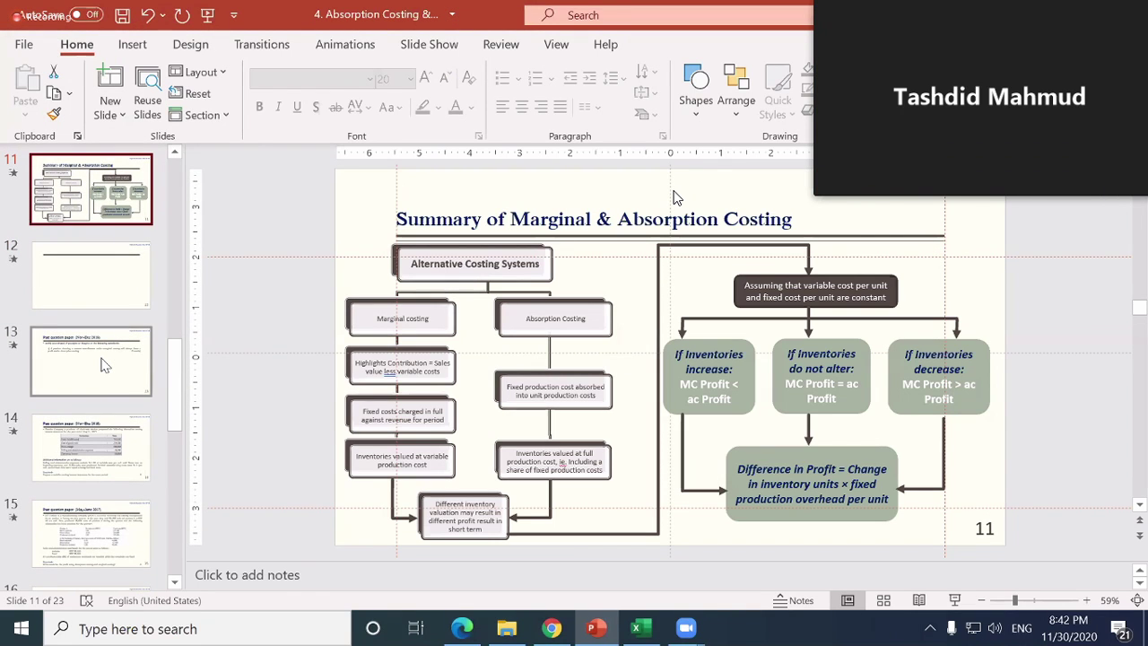
- Present the Summary of Marginal & Absorption Costing slide full screen in PowerPoint and shrink the speaker's Zoom video window over it
key("shift+F5")
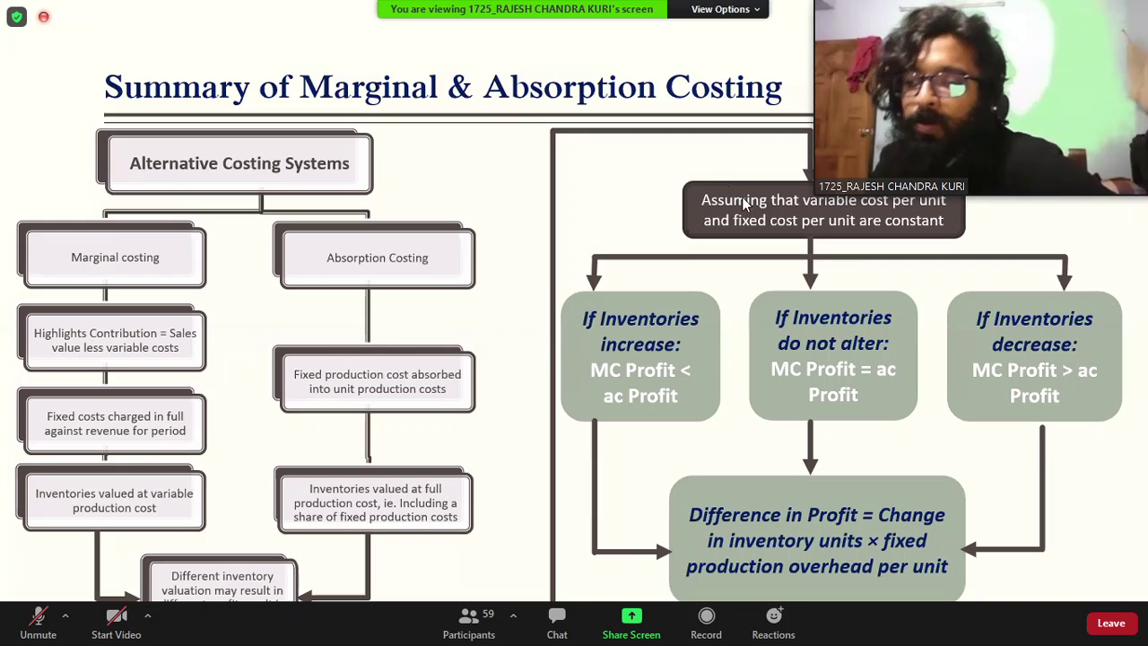
left_click_drag(814, 192, 823, 169)
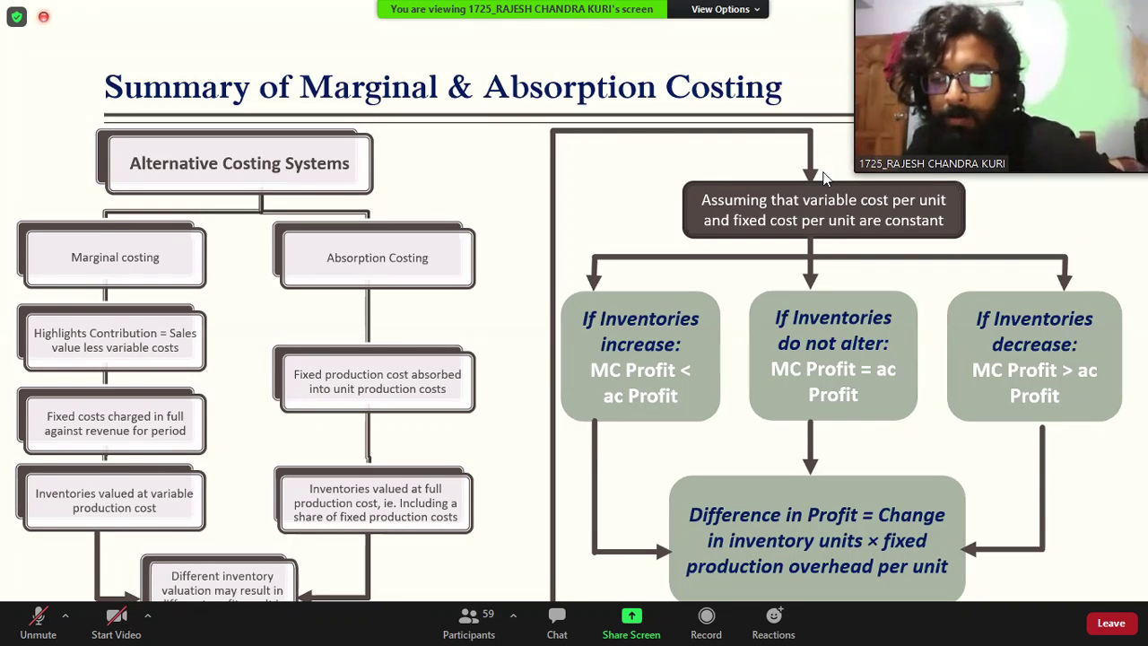